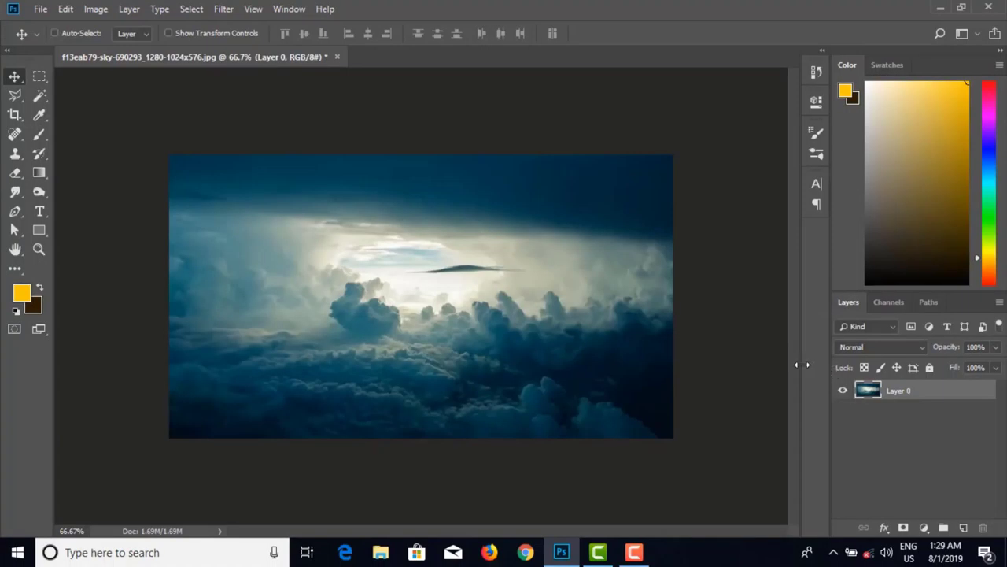
Step: Select all of the stormy sky image with Ctrl+A
key("ctrl+a")
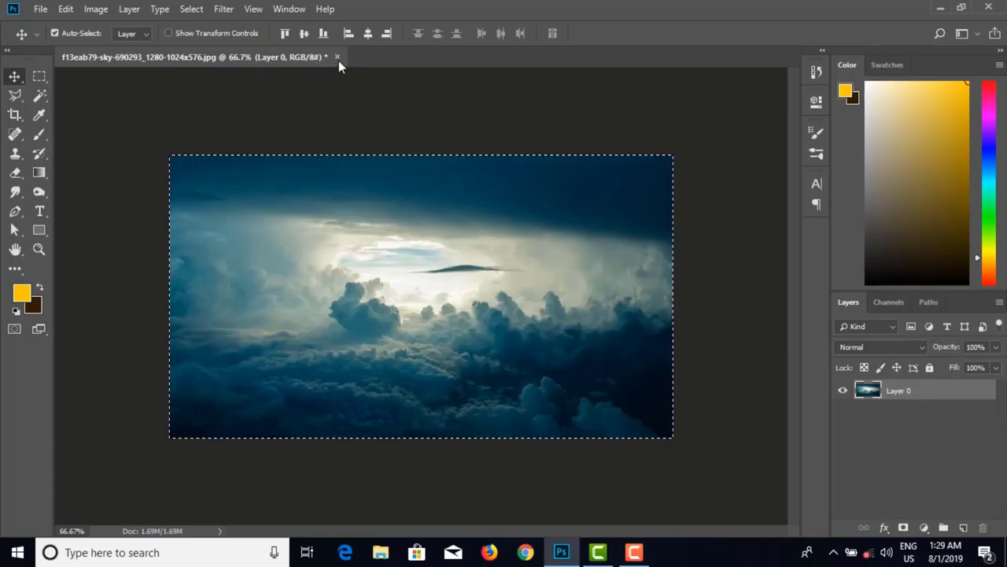
Step: Close the sky file without saving and create a new 1024×576 document
left_click(337, 57)
left_click(499, 214)
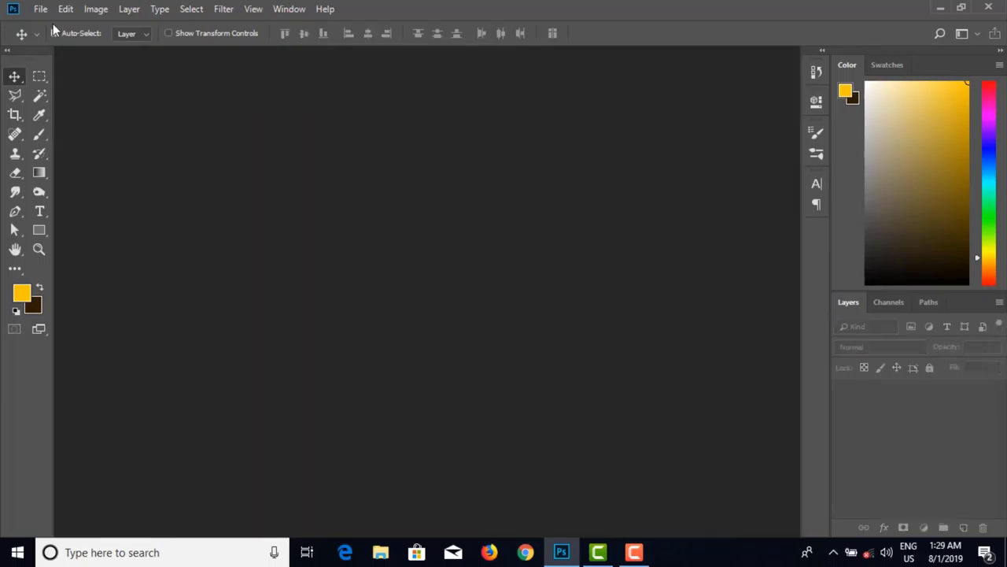
left_click(45, 11)
left_click(48, 18)
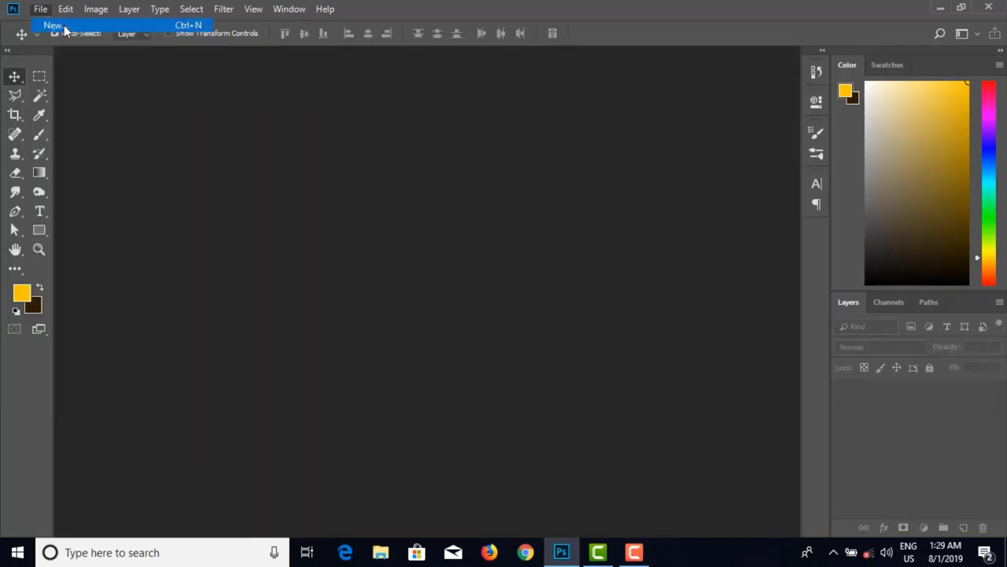
left_click(397, 201)
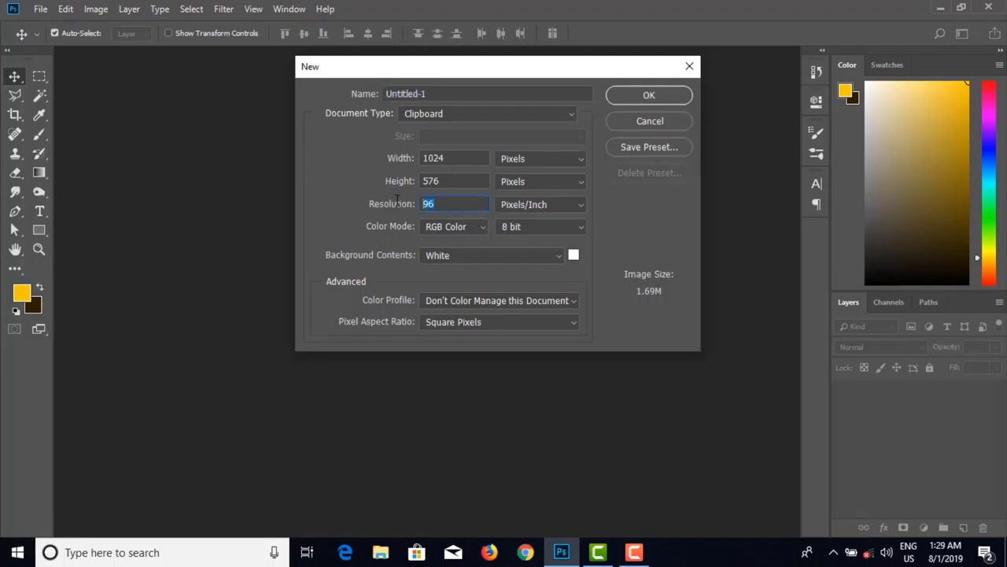
type("300")
left_click(623, 96)
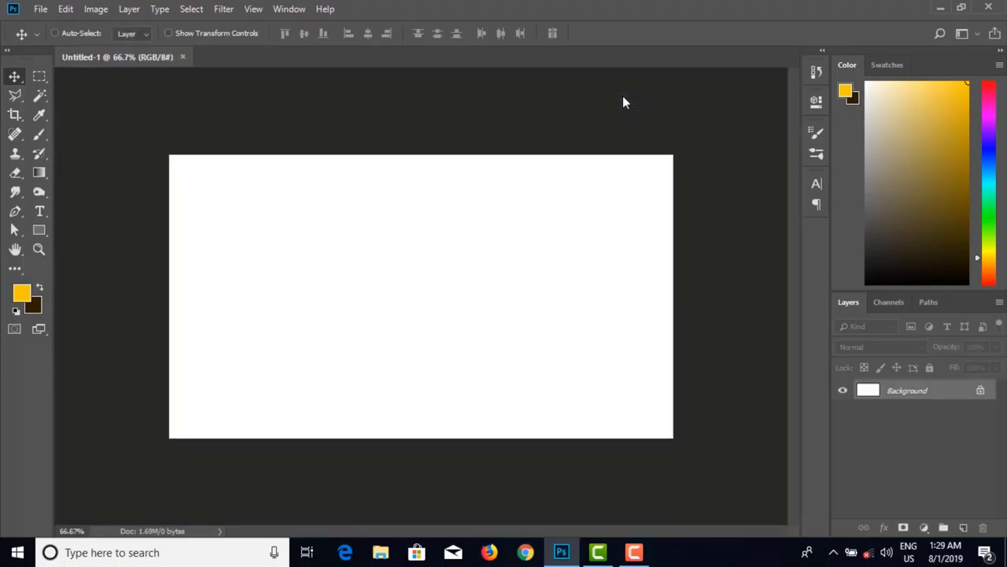
Step: Paste the sky in as Layer 1 and delete the white Background layer
key("ctrl+v")
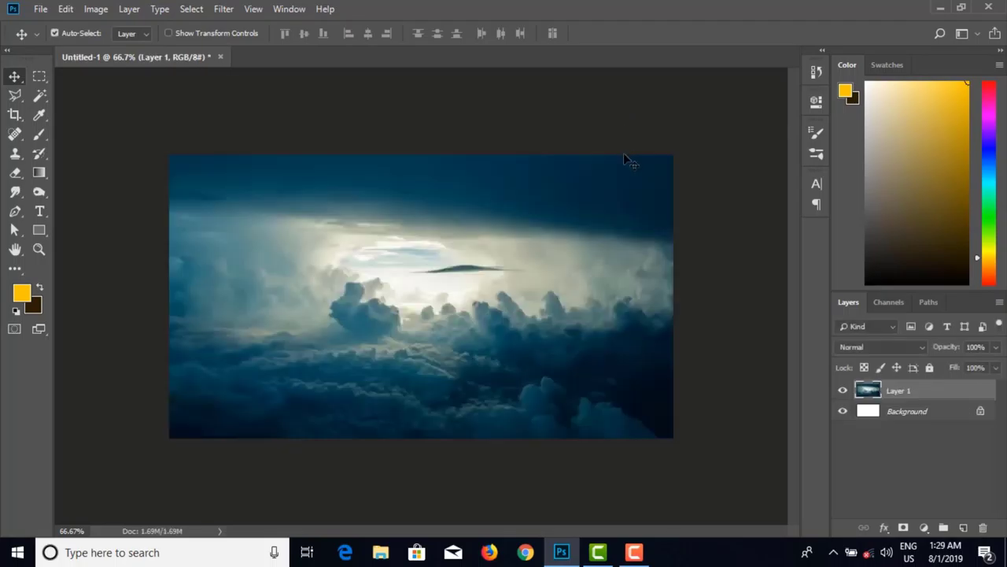
left_click(944, 415)
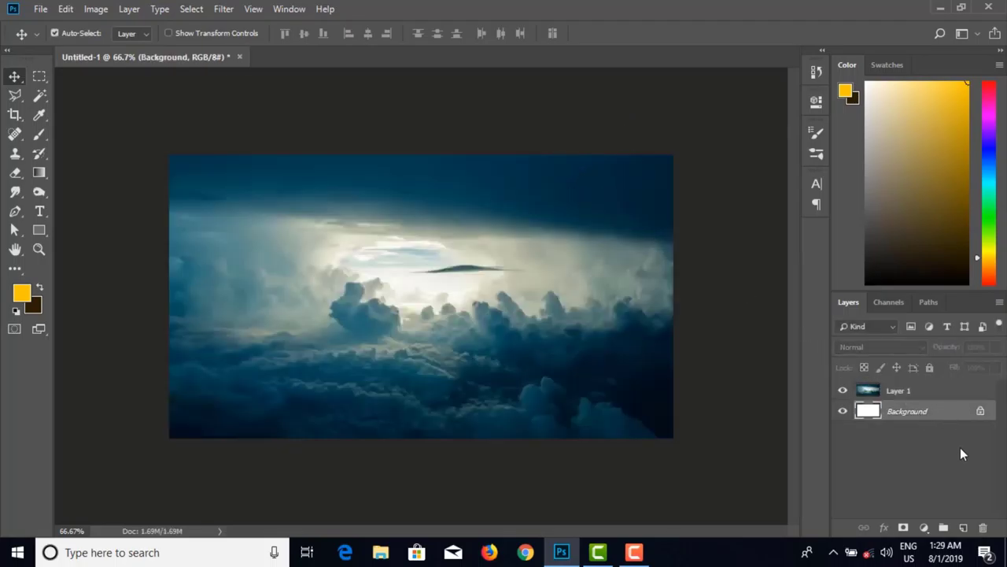
left_click(980, 526)
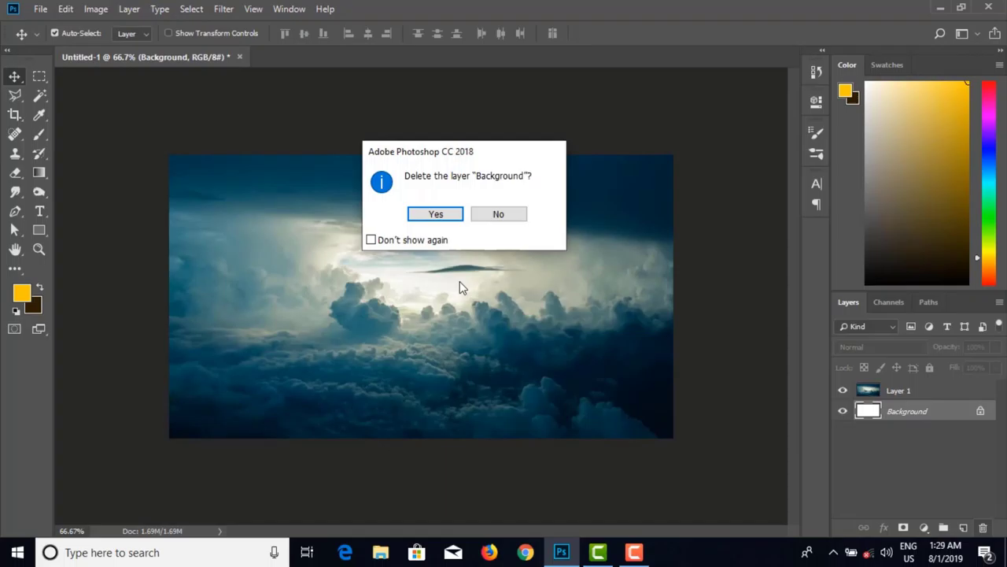
left_click(418, 214)
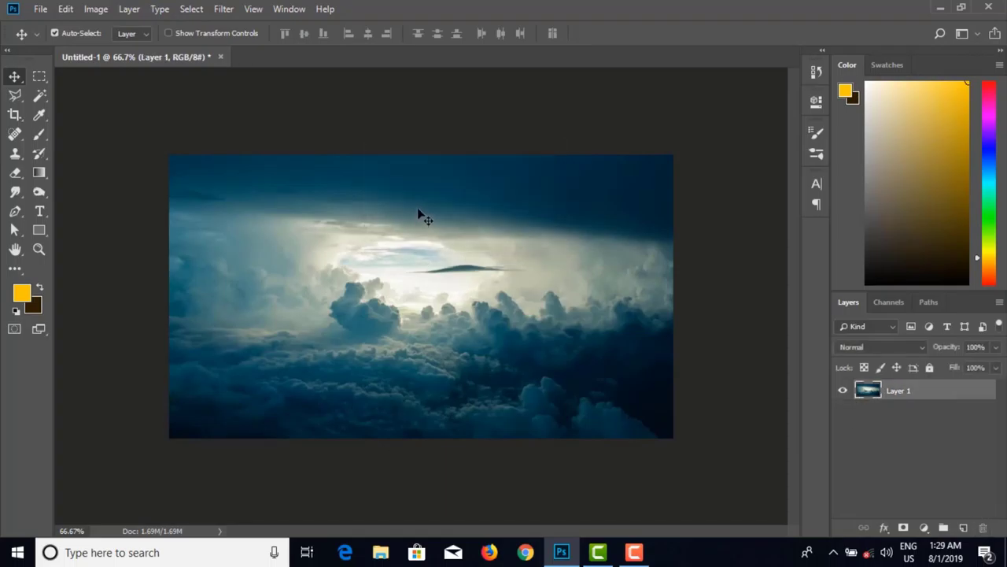
key("ctrl+plus")
left_click_drag(405, 239, 422, 203)
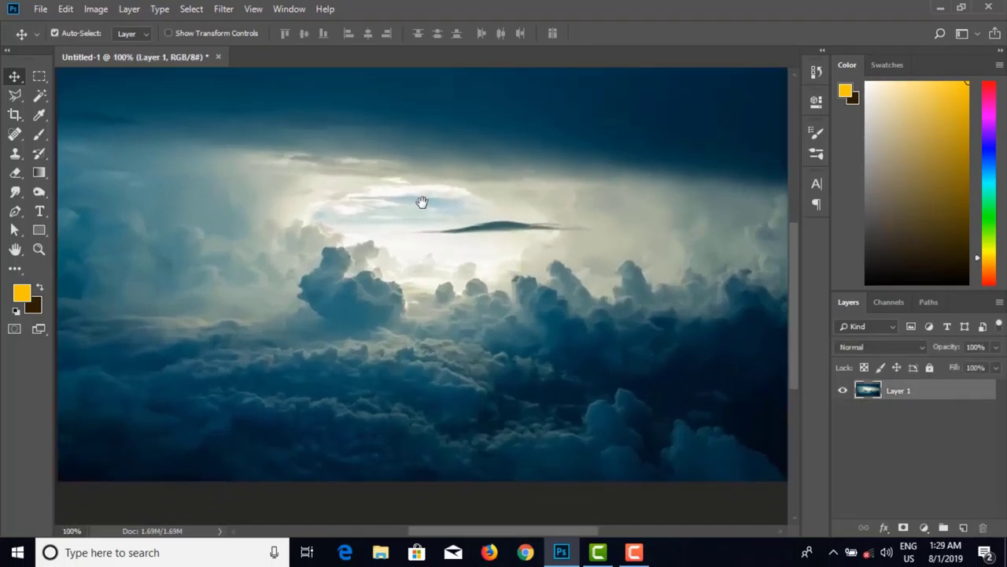
key("ctrl+minus")
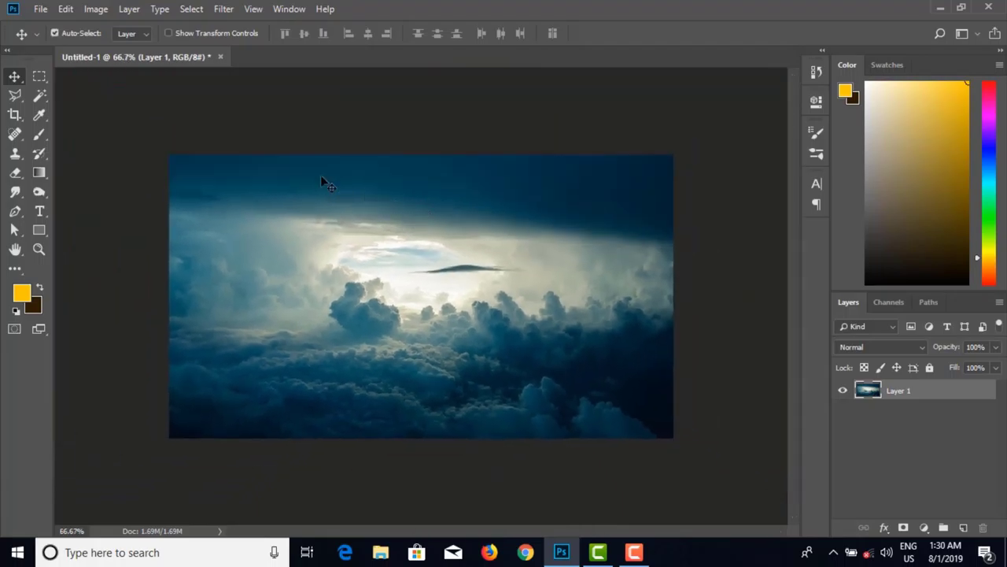
Step: Open the cloudiness-clouds-cloudy-417045.jpg photo
left_click(41, 9)
left_click(48, 38)
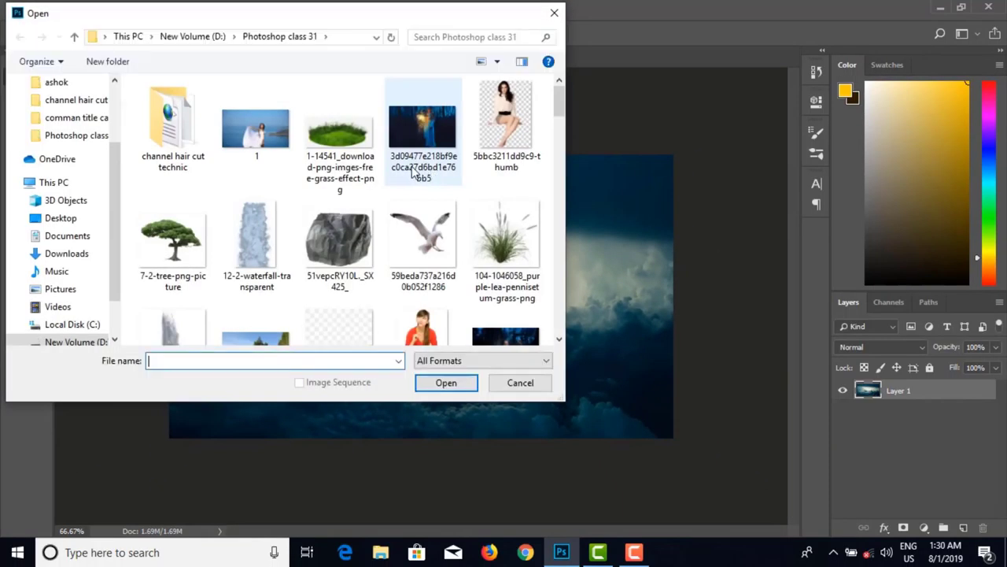
scroll(431, 175, "down", 5)
scroll(461, 206, "down", 4)
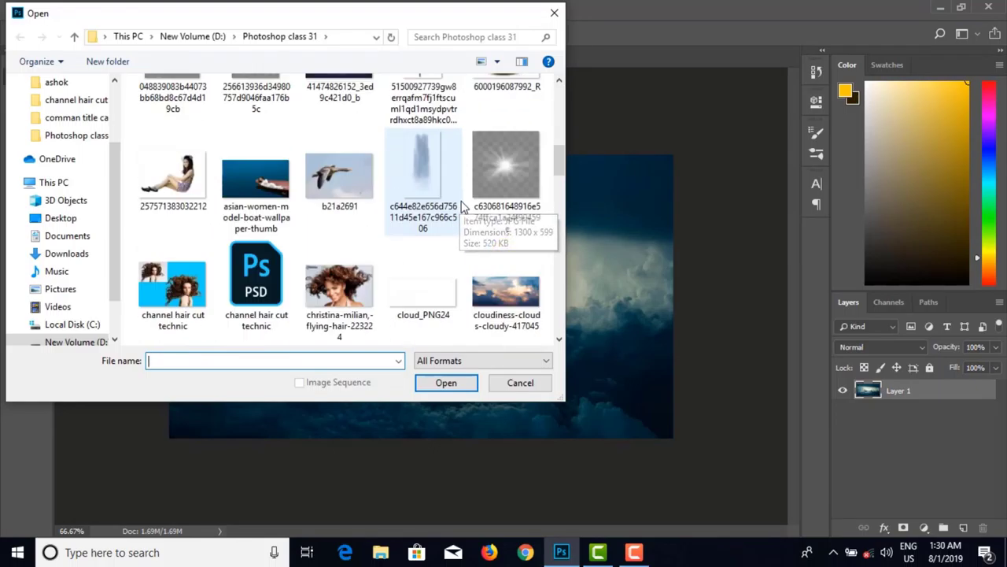
left_click(505, 183)
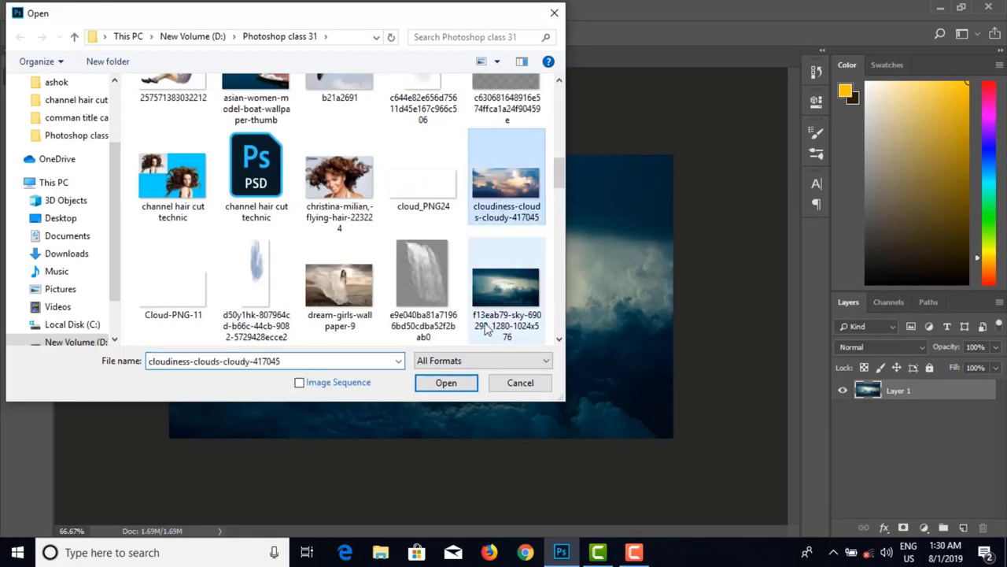
left_click(446, 382)
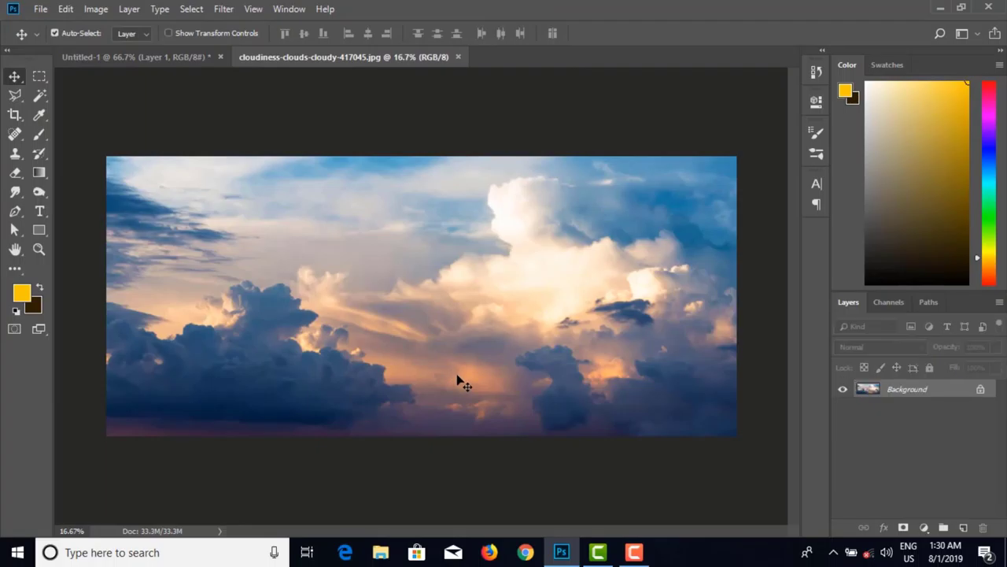
Step: Select the whole cloud photo and close it, returning to Untitled-1
key("ctrl+a")
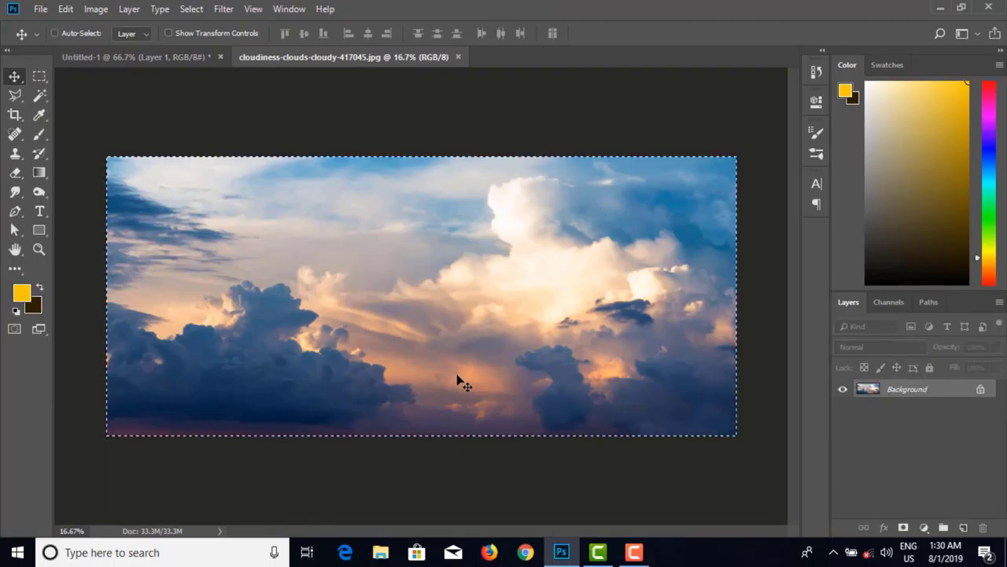
key("ctrl+w")
key("ctrl")
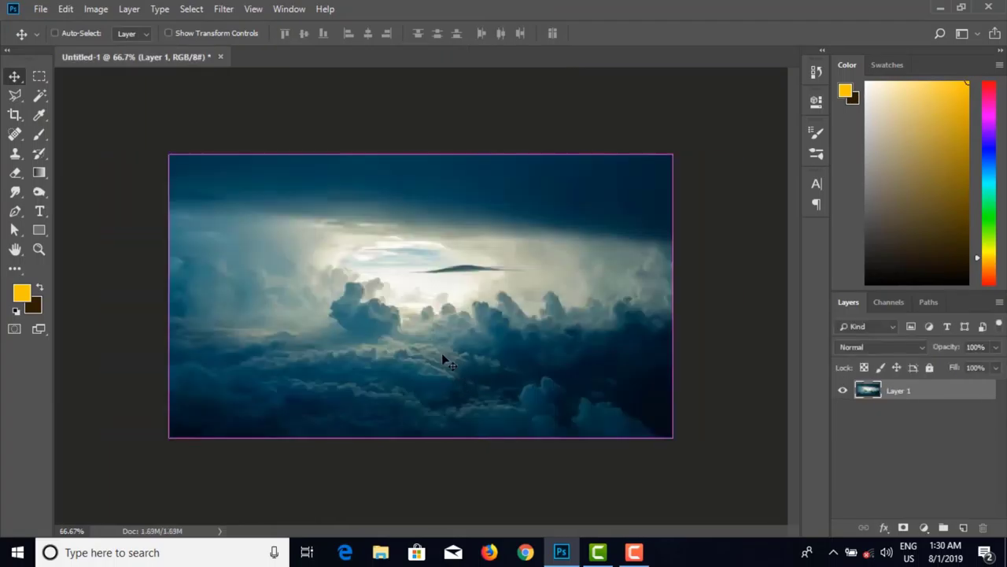
Step: Paste the cloud photo as Layer 2 and scale it to about 20% by 26% to cover the canvas
key("ctrl+v")
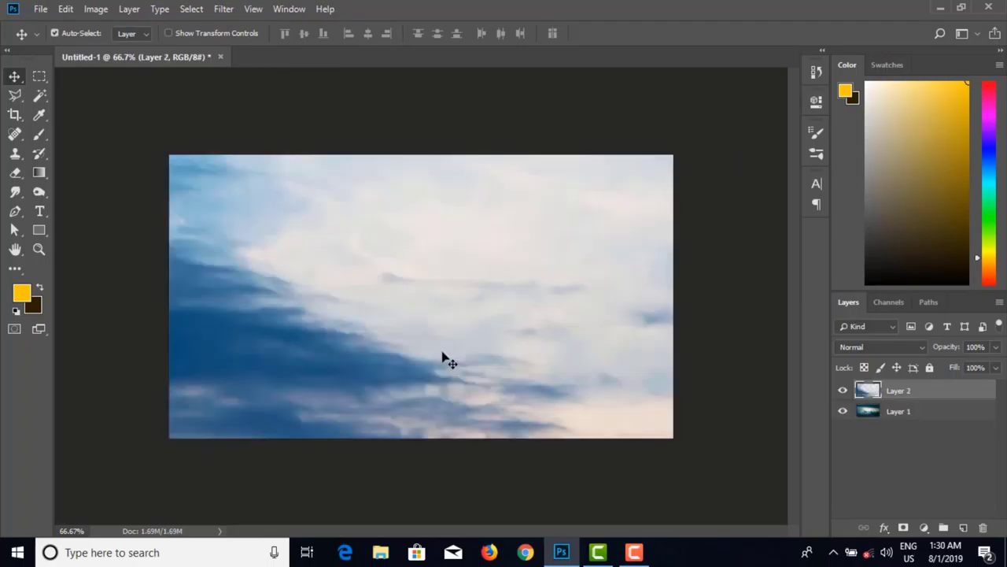
key("ctrl+t")
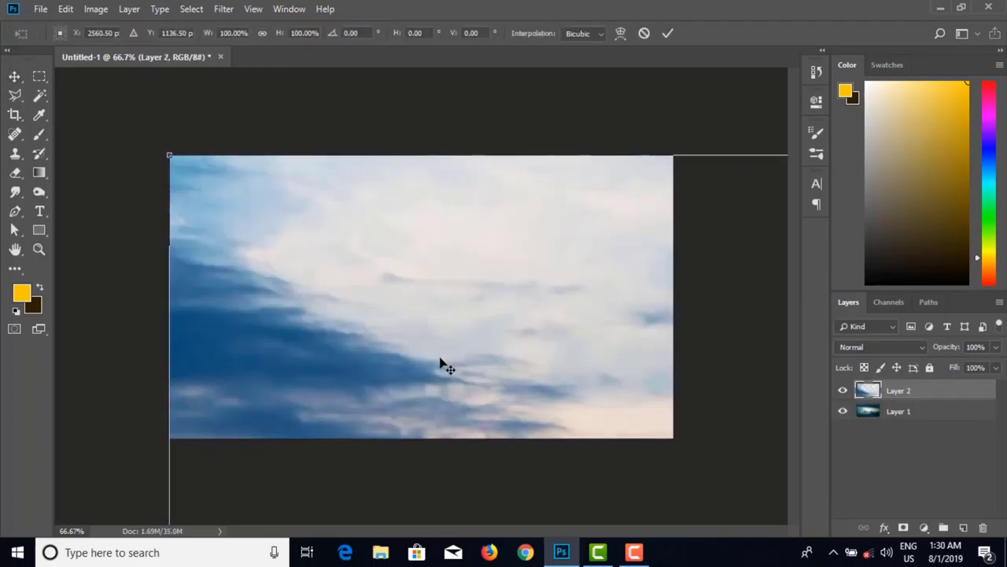
key("ctrl+minus")
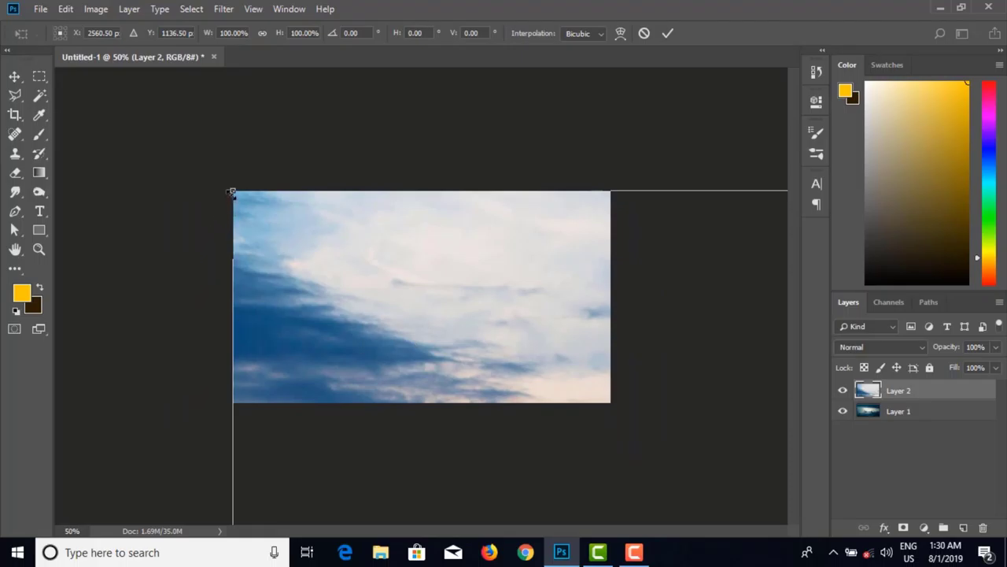
left_click_drag(232, 191, 446, 288)
left_click_drag(524, 365, 174, 141)
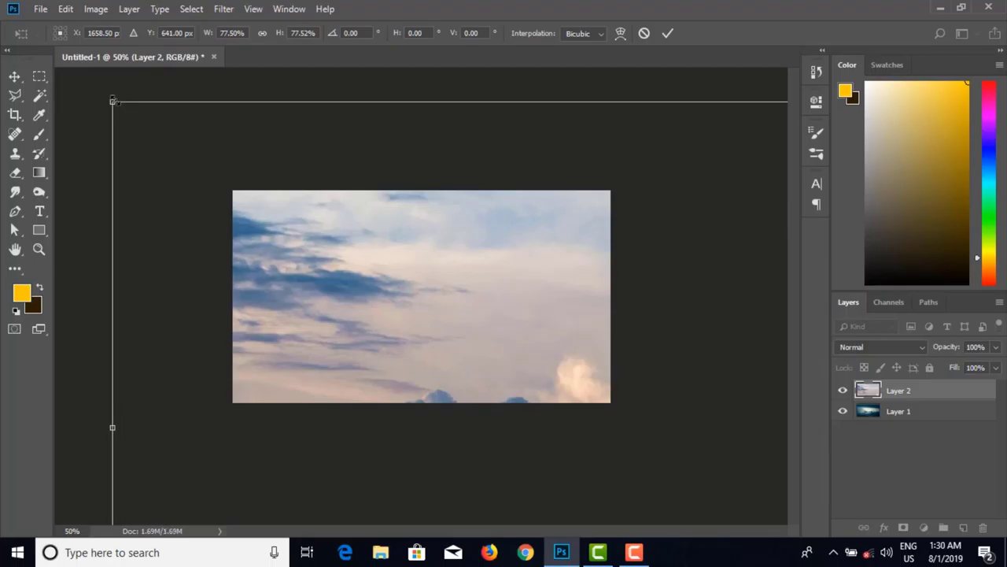
left_click_drag(112, 101, 155, 183)
left_click_drag(89, 76, 351, 261)
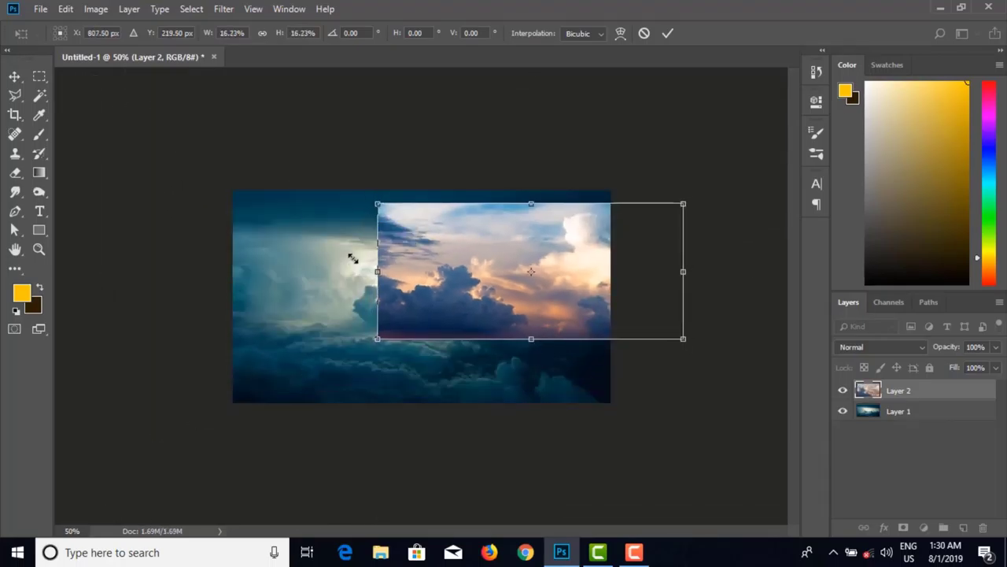
left_click_drag(456, 270, 298, 236)
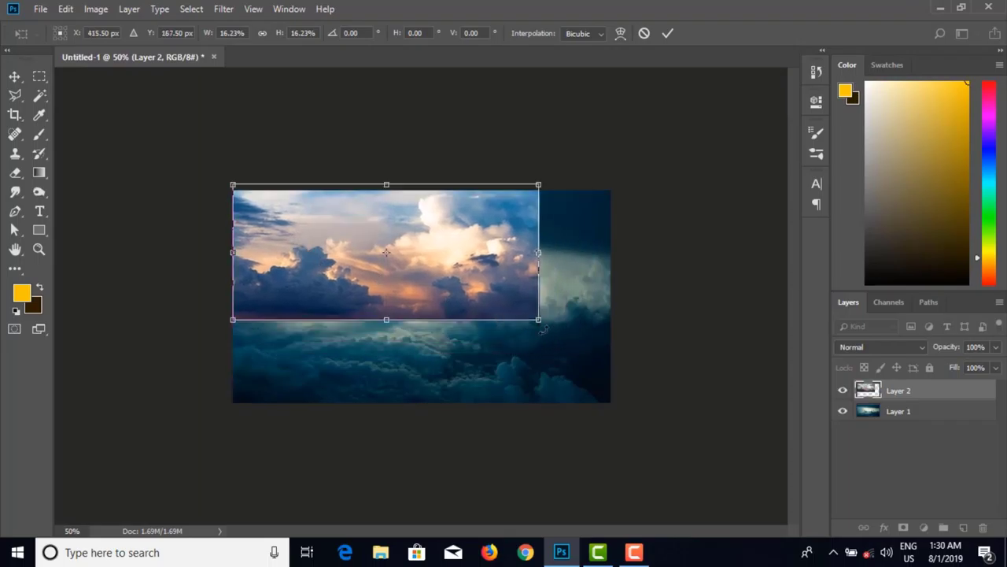
left_click_drag(538, 321, 611, 403)
key("Return")
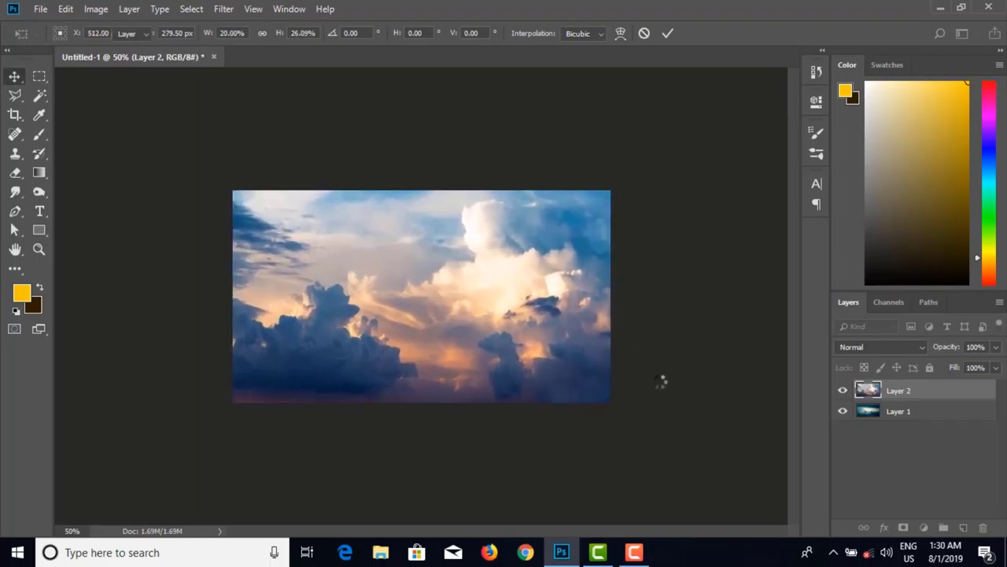
Step: Try Layer 2's blend modes from Overlay through Divide, ending back at Multiply/Darken
left_click(878, 346)
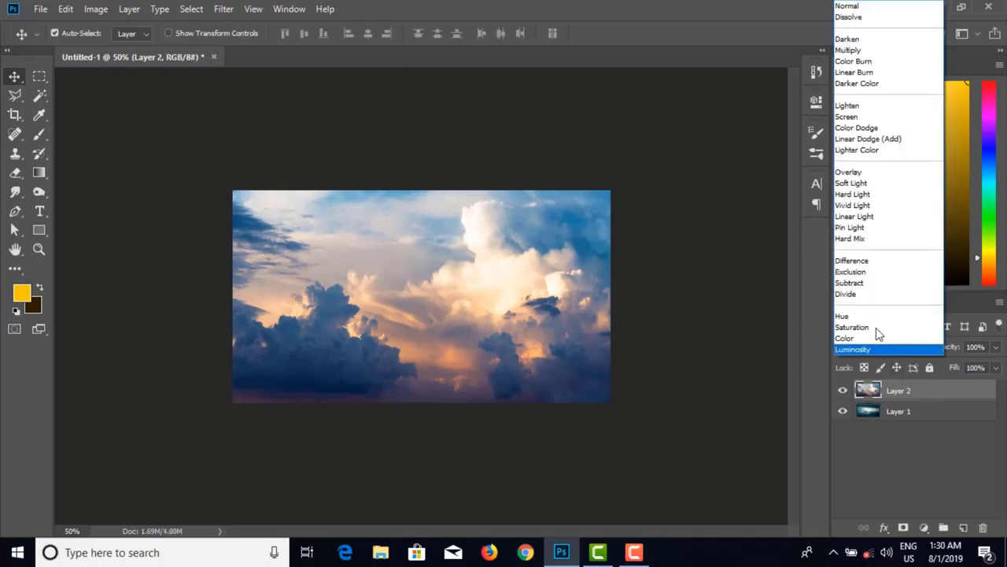
left_click(882, 174)
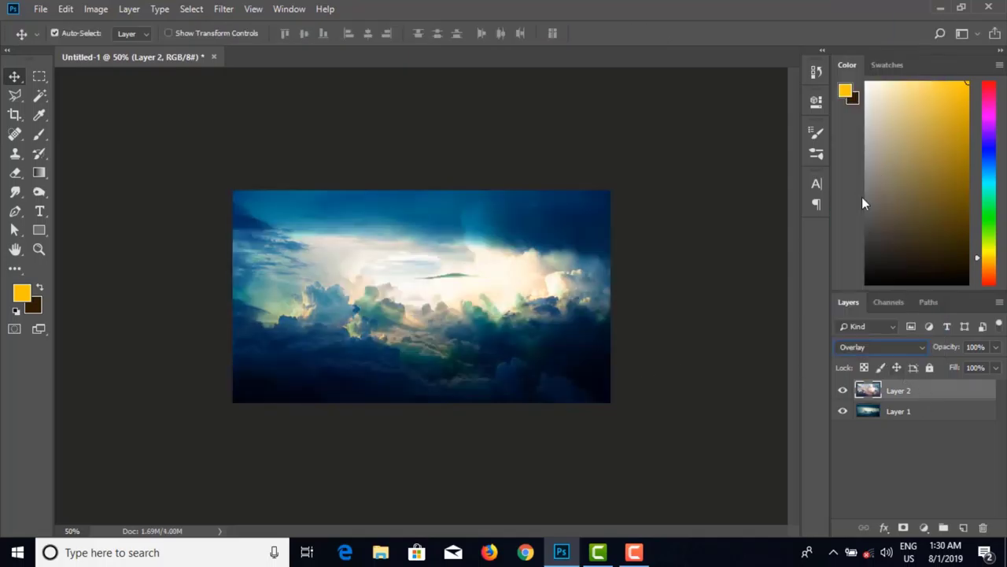
key("Down")
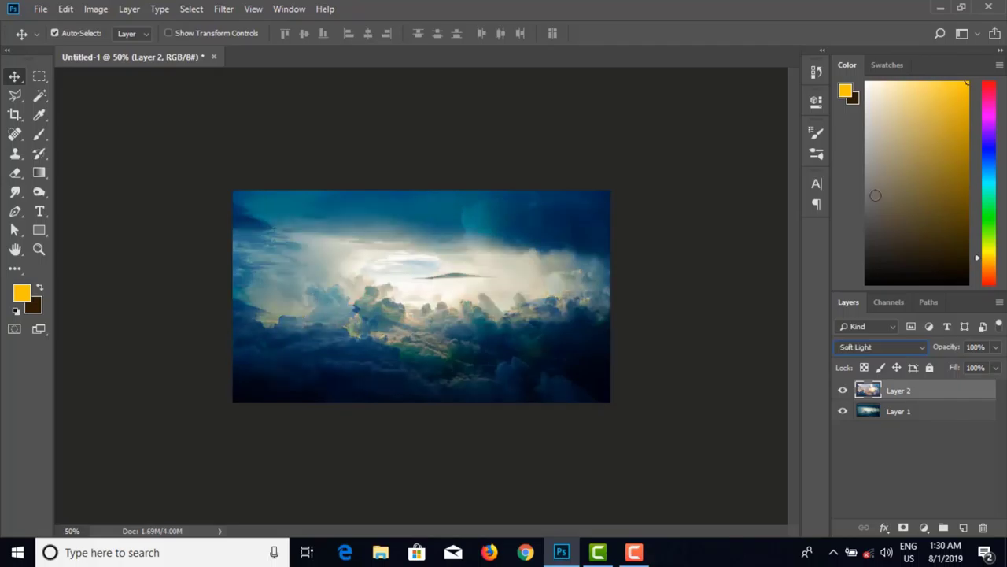
key("Down")
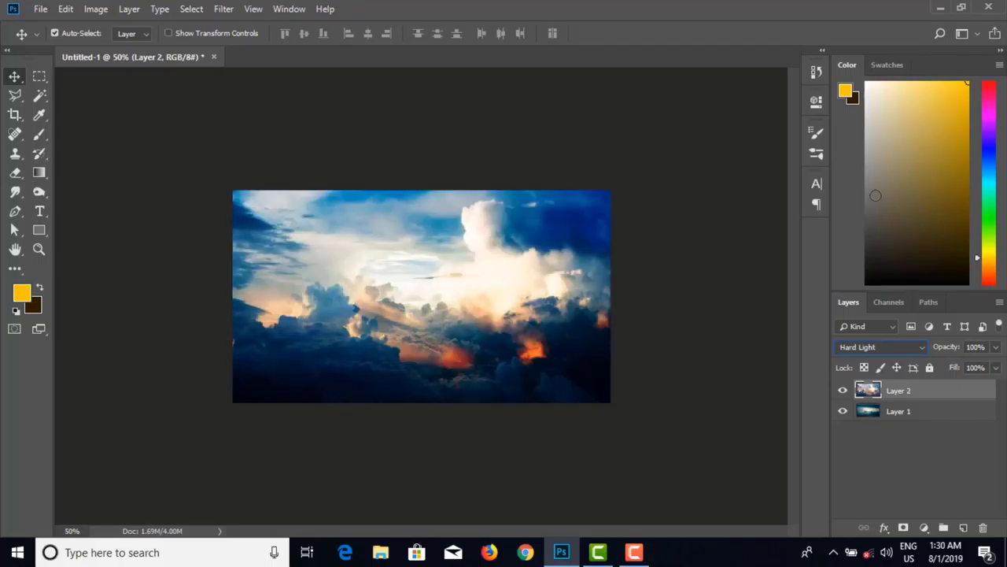
key("Down")
key("Up")
key("Down")
key("Down")
key("Down")
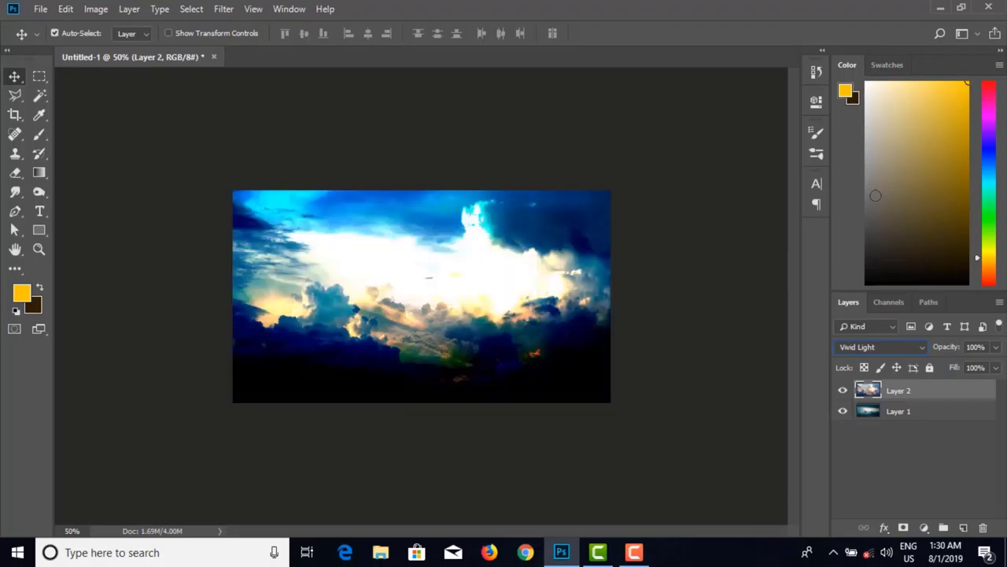
key("Down")
key("Down")
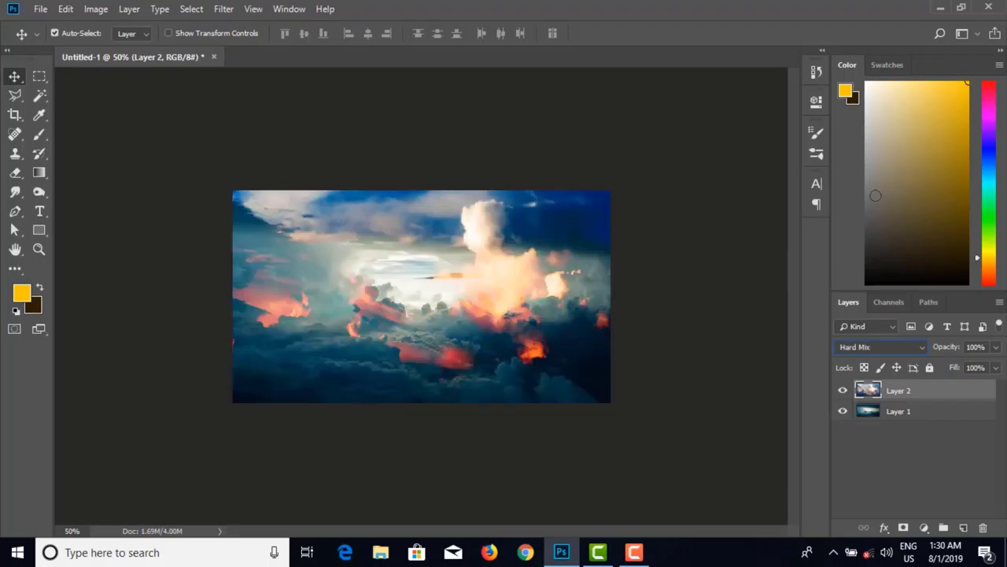
key("Down")
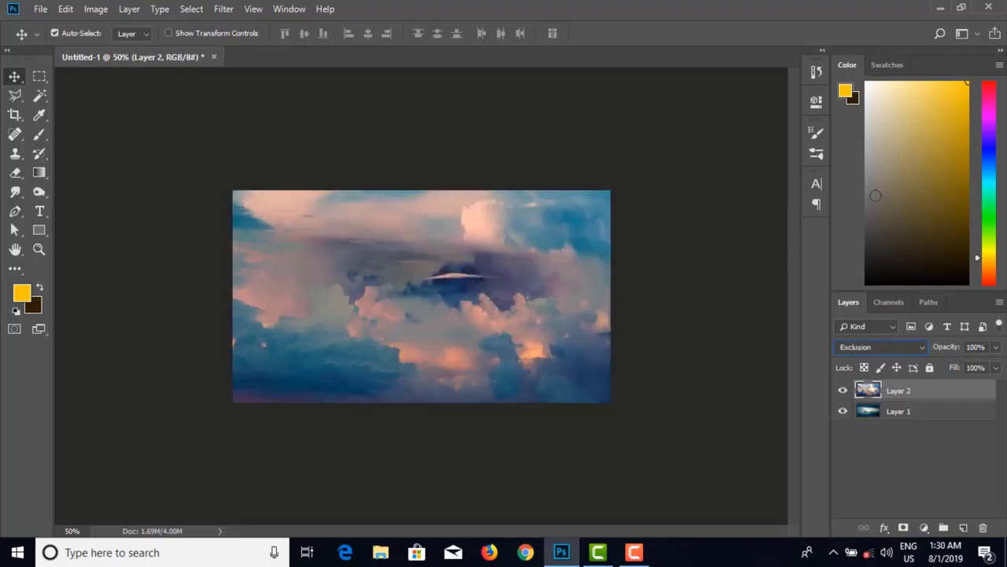
key("Down")
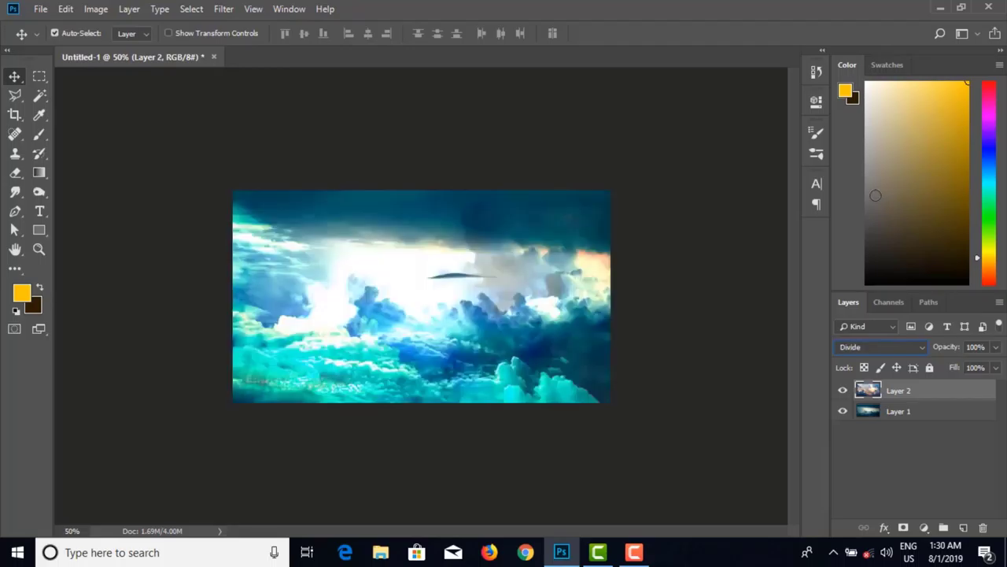
key("Down")
key("Down")
key("Down")
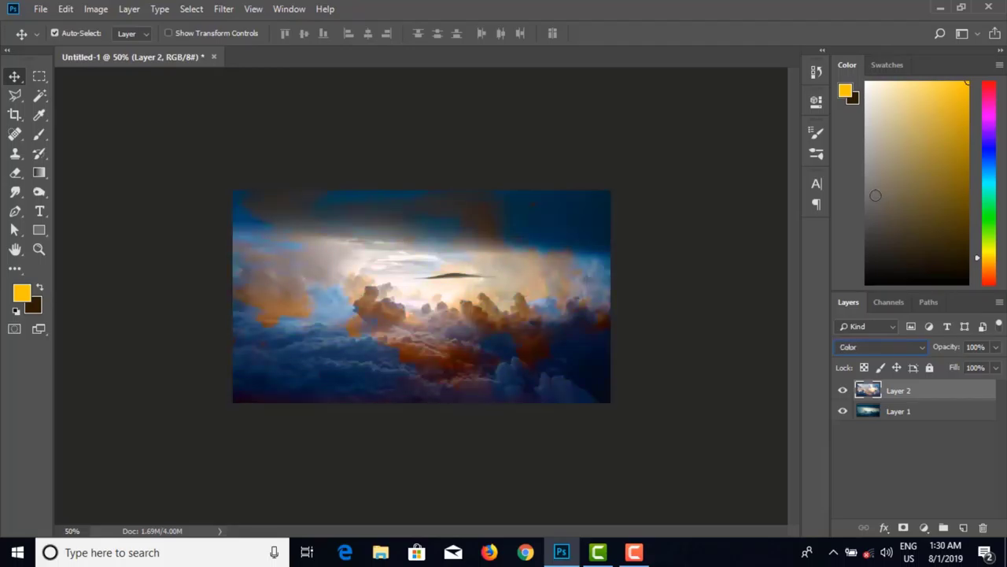
key("Up")
key("Up")
key("Up")
key("Up")
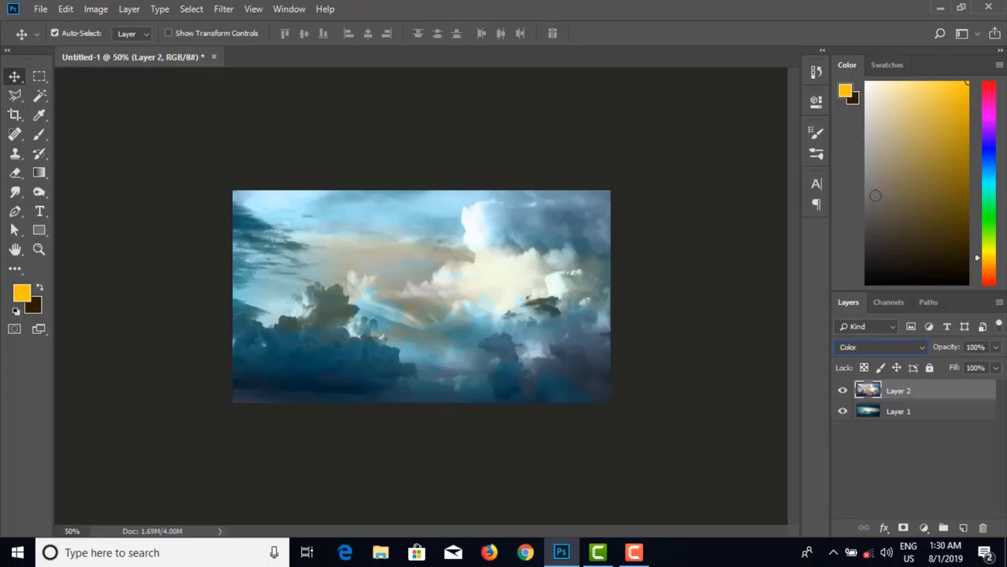
key("Up")
key("Up")
key("Up")
key("Up")
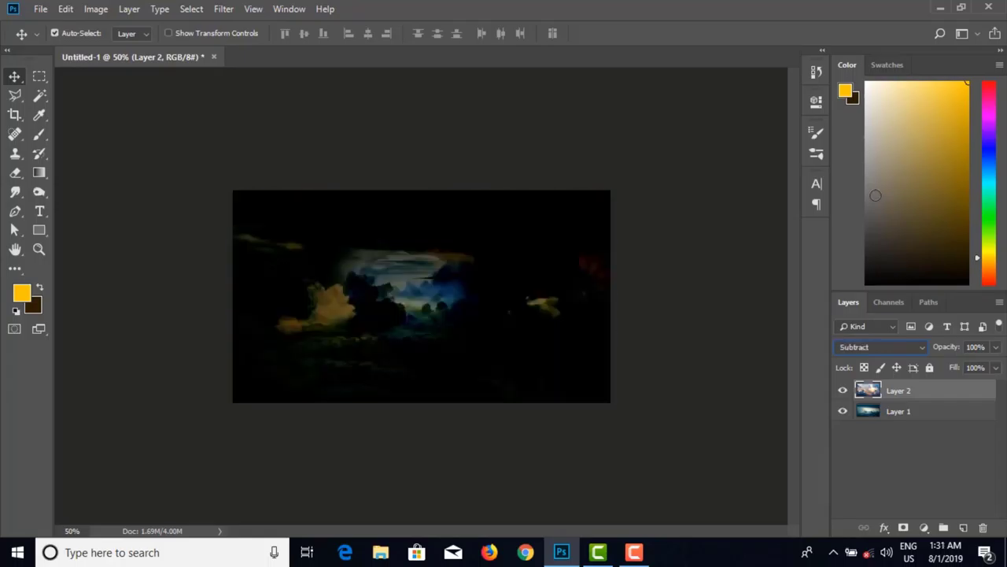
key("Up")
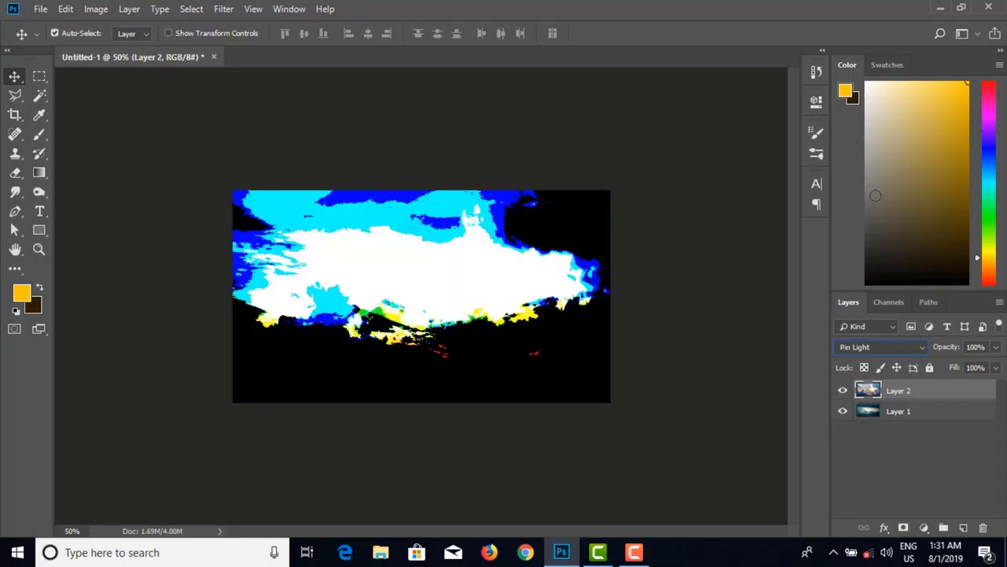
key("Up")
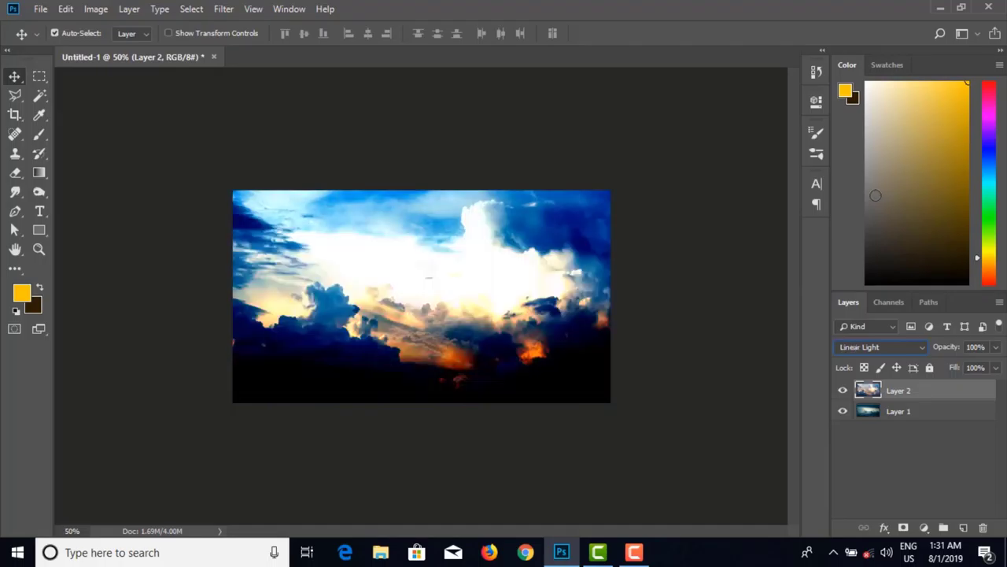
key("Up")
key("Up")
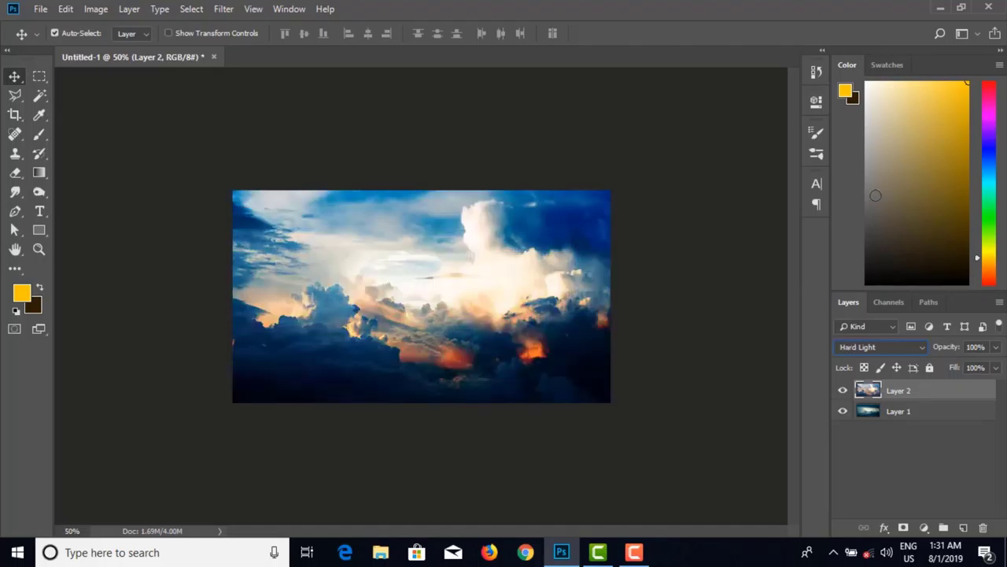
key("Up")
key("Up")
key("Up")
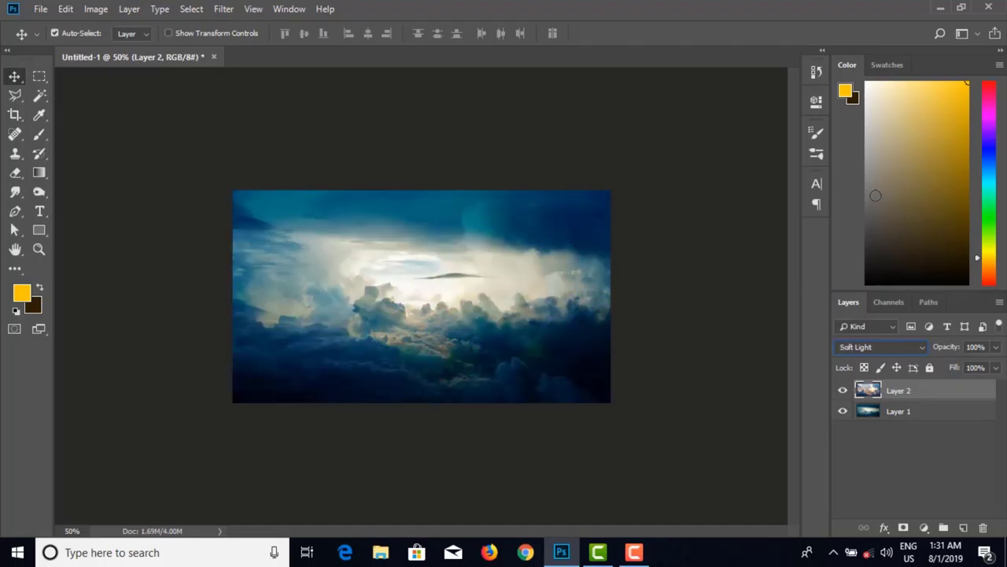
key("Up")
key("Up")
key("Up")
key("Up")
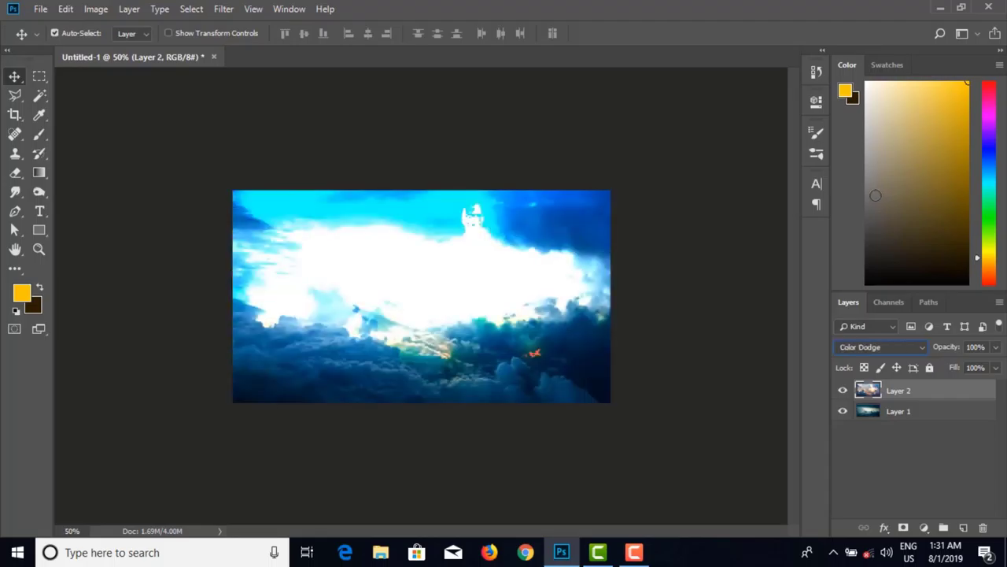
key("Up")
key("Up")
key("Up")
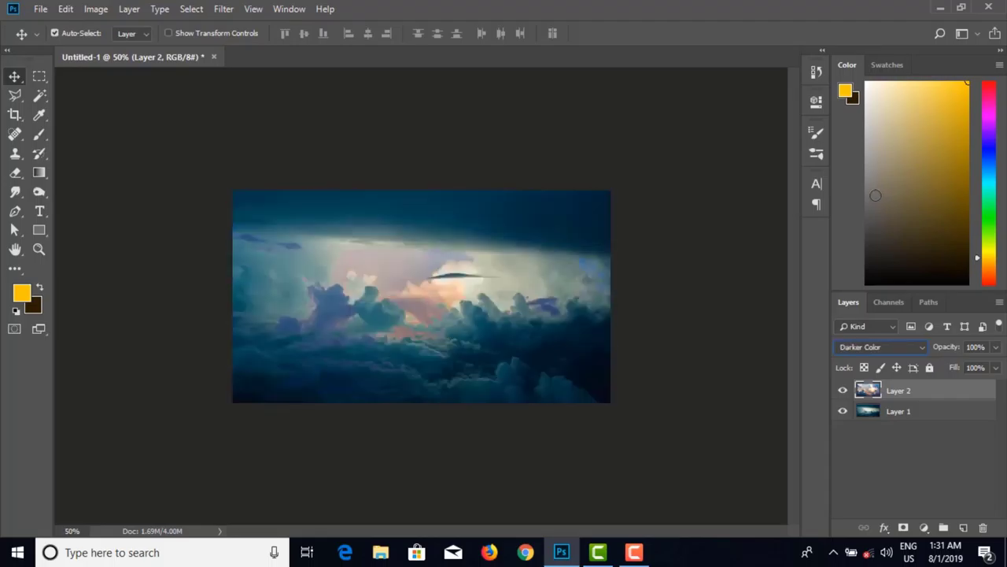
key("Up")
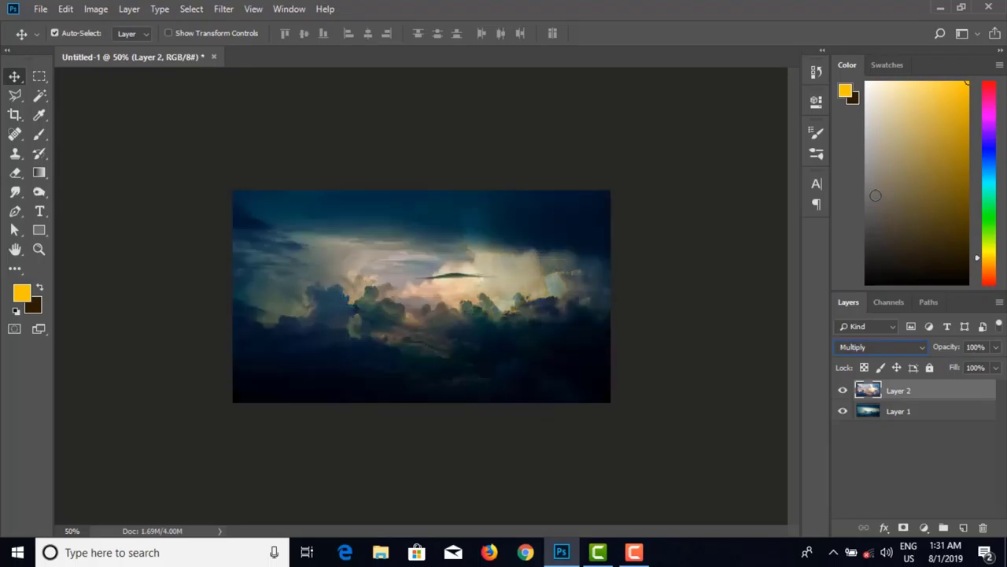
key("Up")
key("Down")
key("Up")
key("Up")
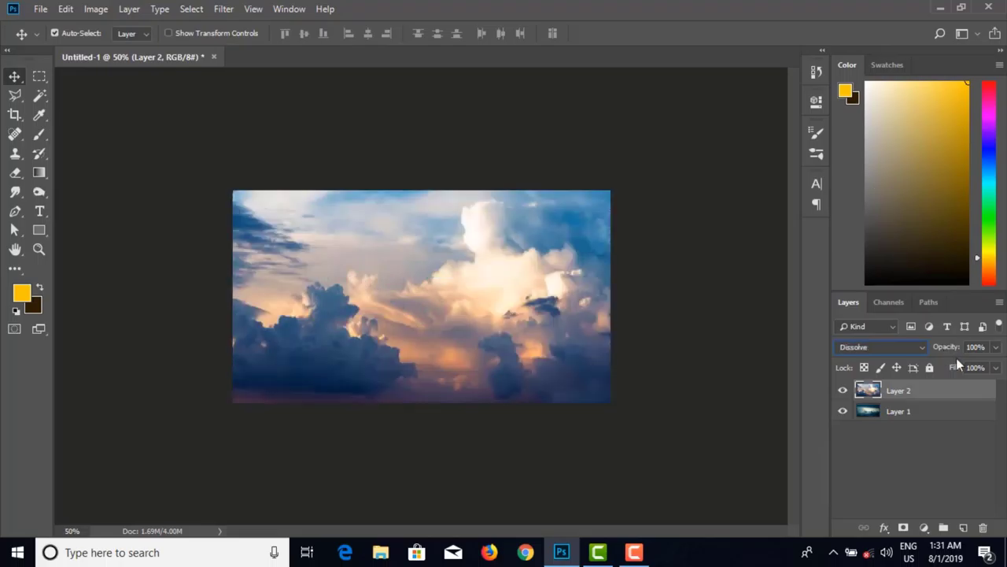
Step: Move Layer 2 below Layer 1 and test Layer 1's blend modes from Luminosity to Linear Burn
left_click_drag(941, 392, 941, 415)
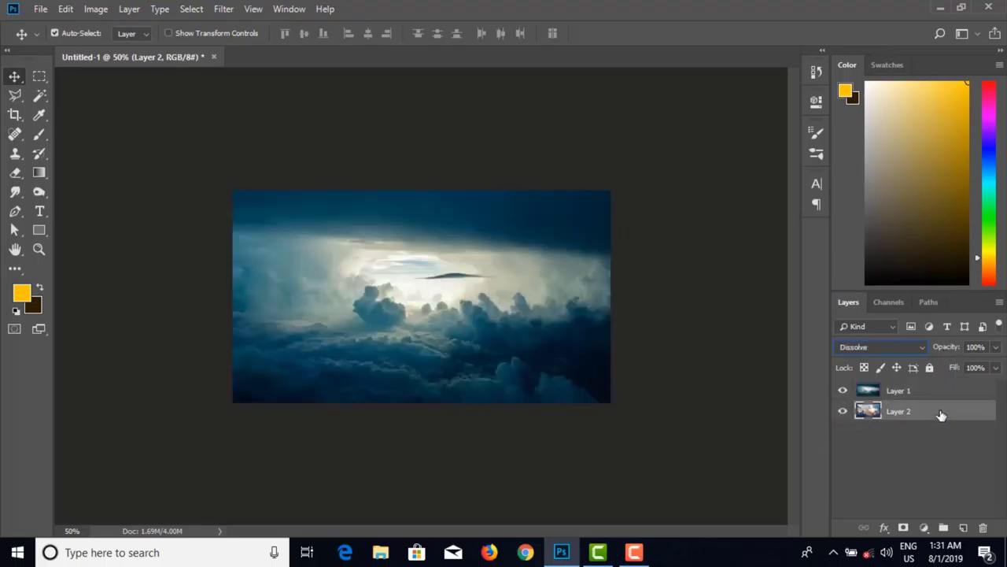
left_click(915, 391)
left_click(881, 347)
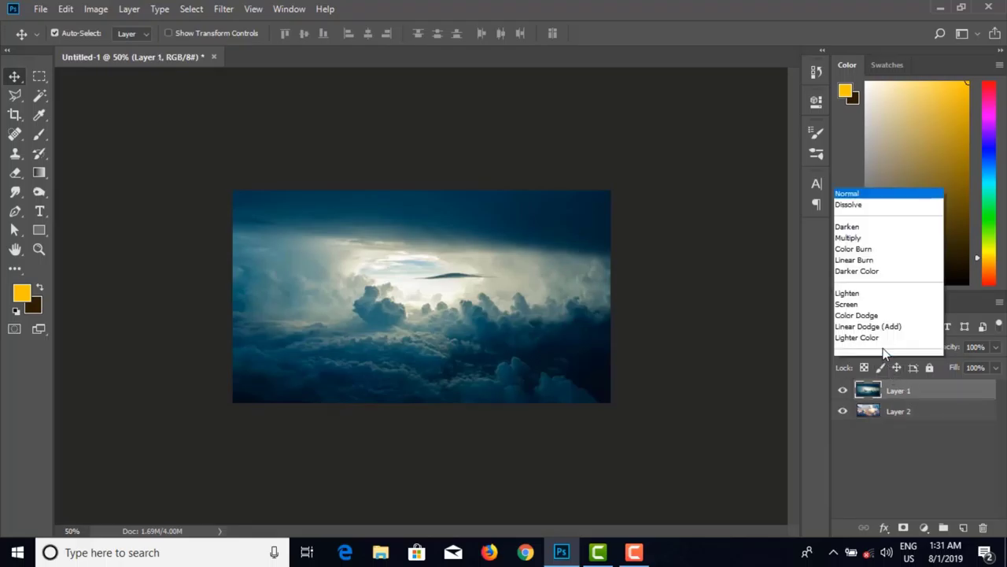
left_click(872, 347)
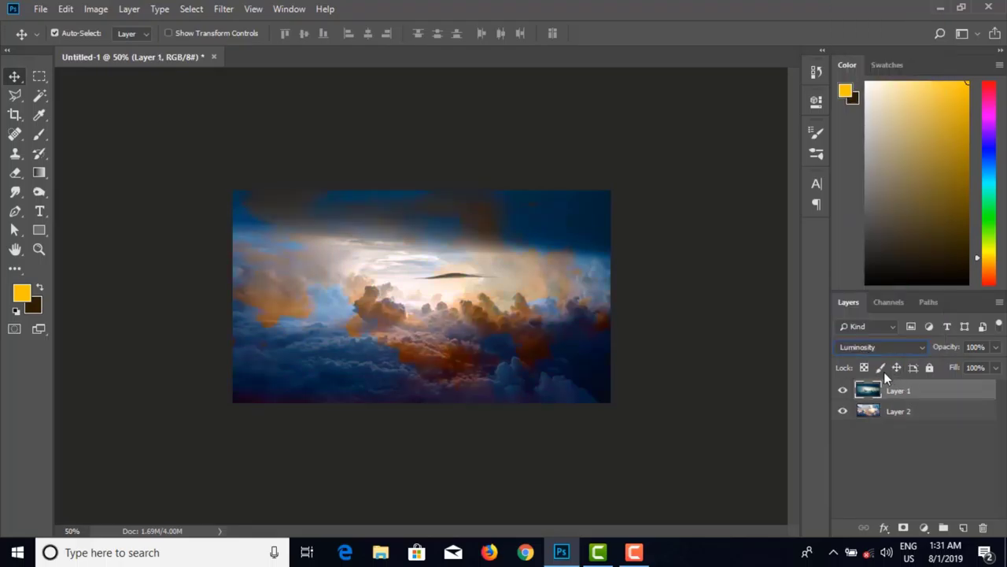
left_click(886, 349)
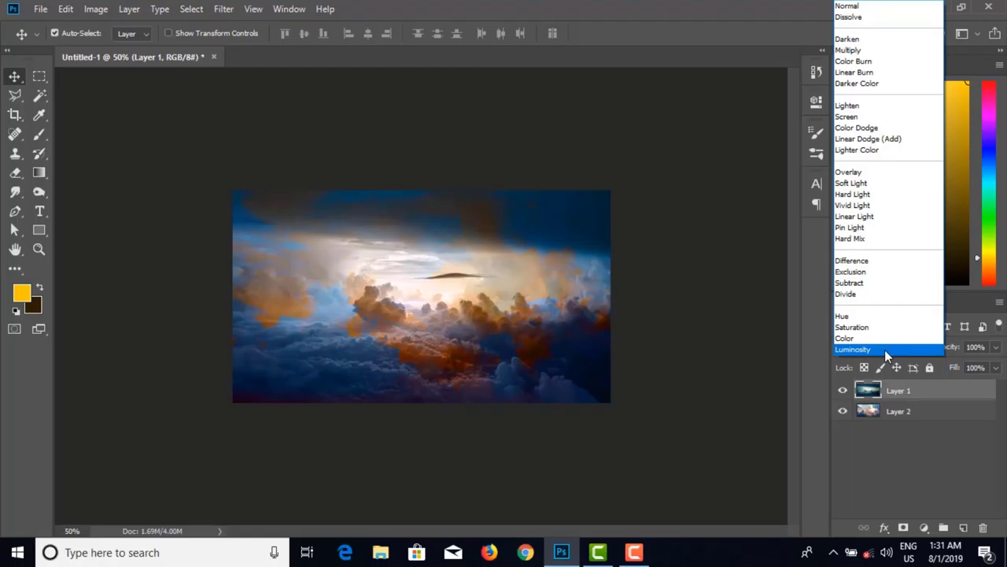
key("Up")
key("Up")
key("Return")
key("Up")
key("Up")
key("Up")
key("Up")
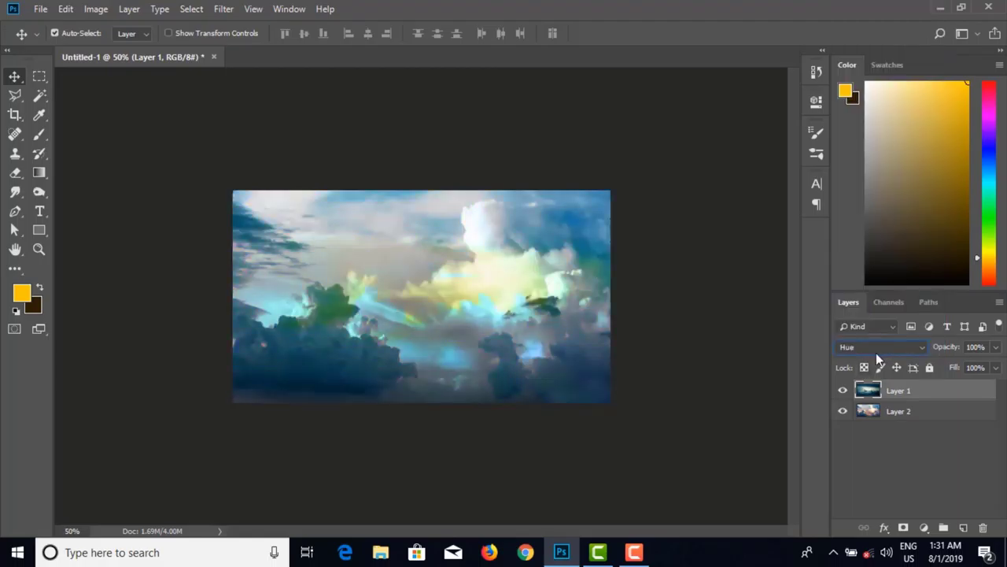
key("Up")
key("Up")
key("Up")
key("Up")
key("Up")
key("Up")
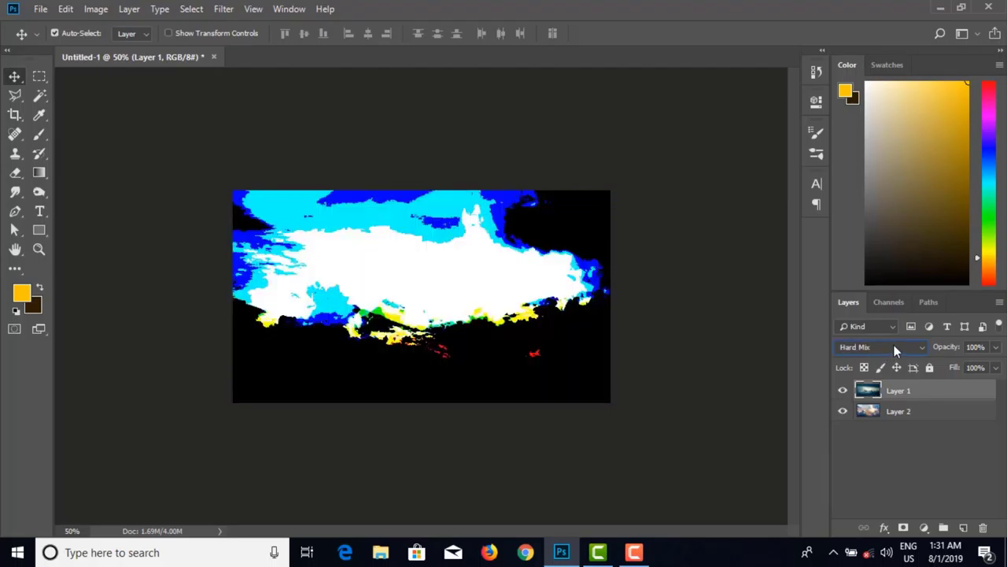
key("Up")
key("Up")
key("Up")
key("Up")
key("Up")
key("Up")
key("Up")
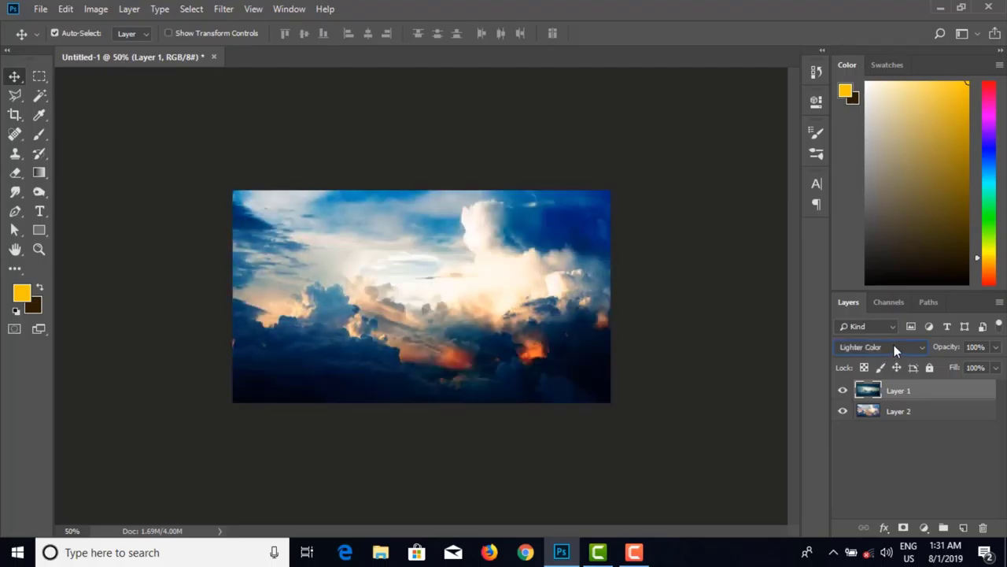
key("Up")
key("Up")
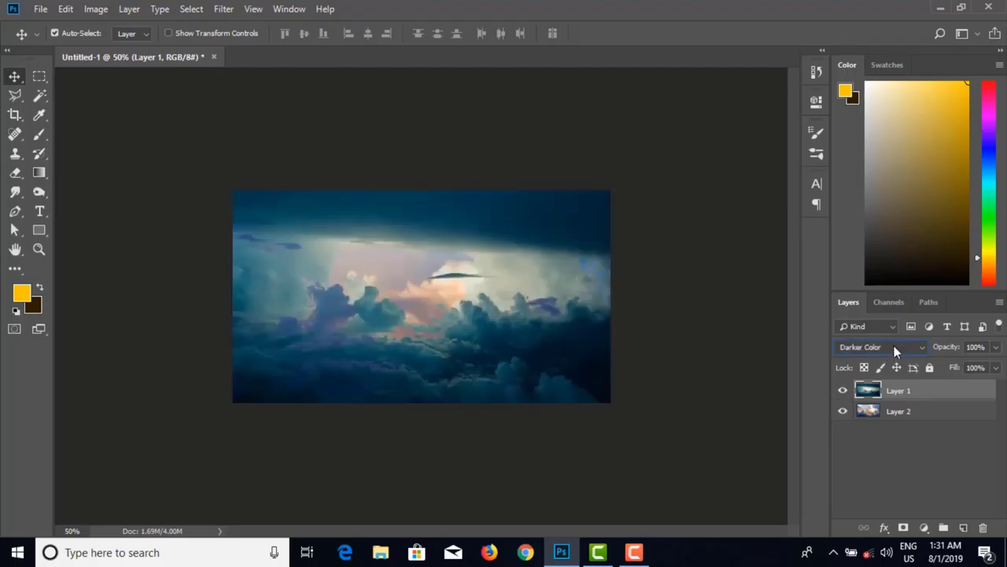
key("Up")
key("Up")
key("Up")
key("Up")
Step: Hide Layer 2 and set Layer 1's blend mode back to Normal
left_click(894, 413)
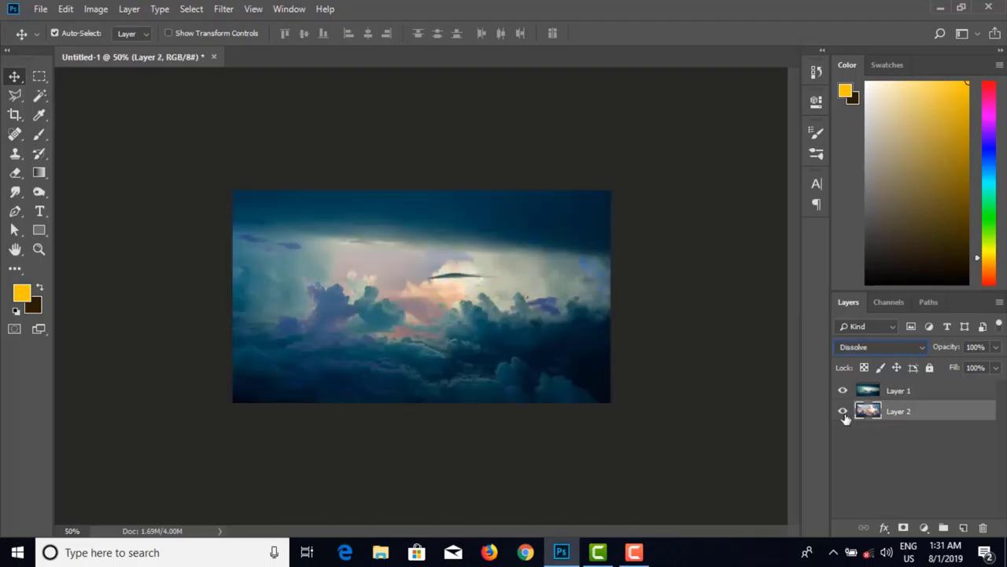
left_click(843, 412)
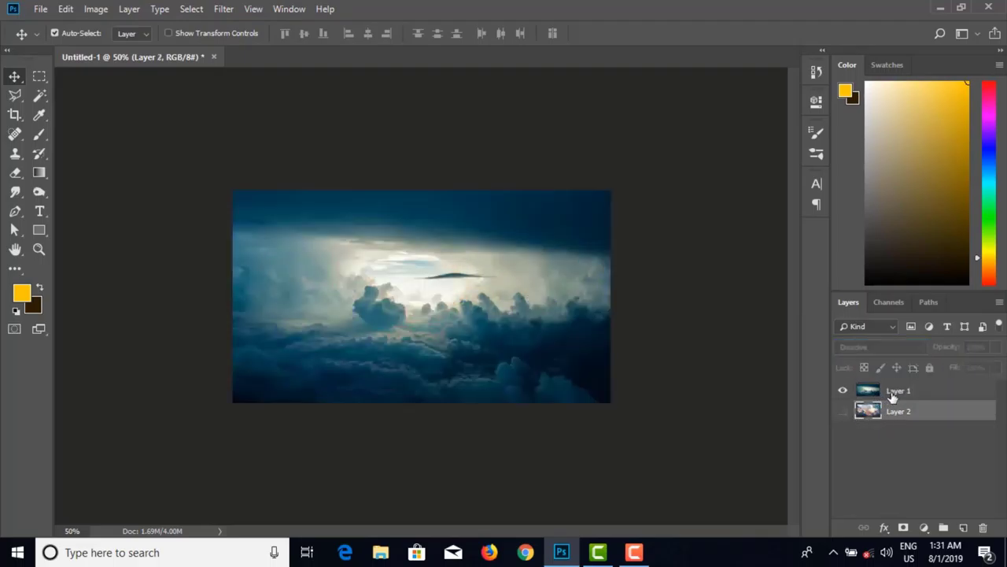
left_click(890, 384)
left_click(883, 347)
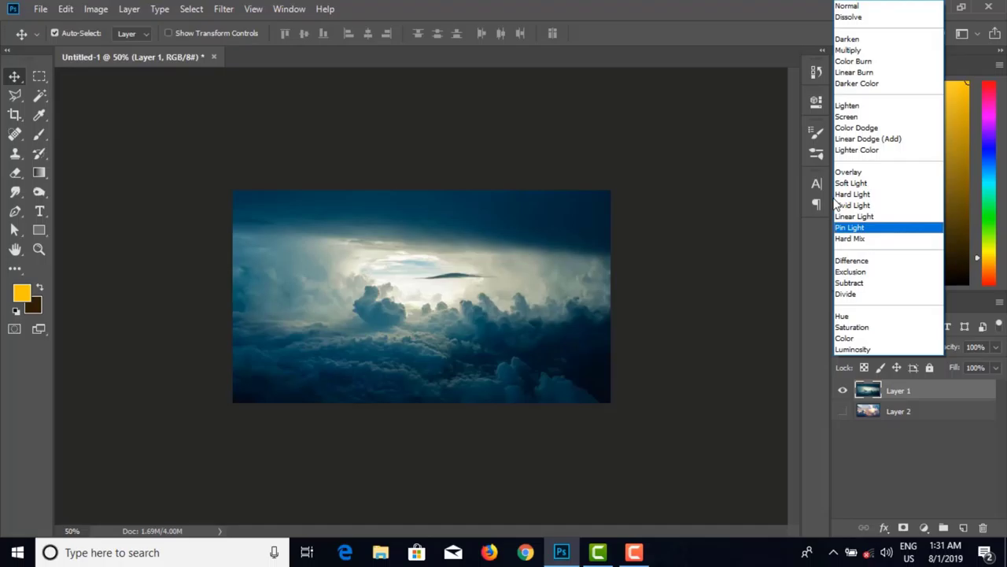
left_click(851, 7)
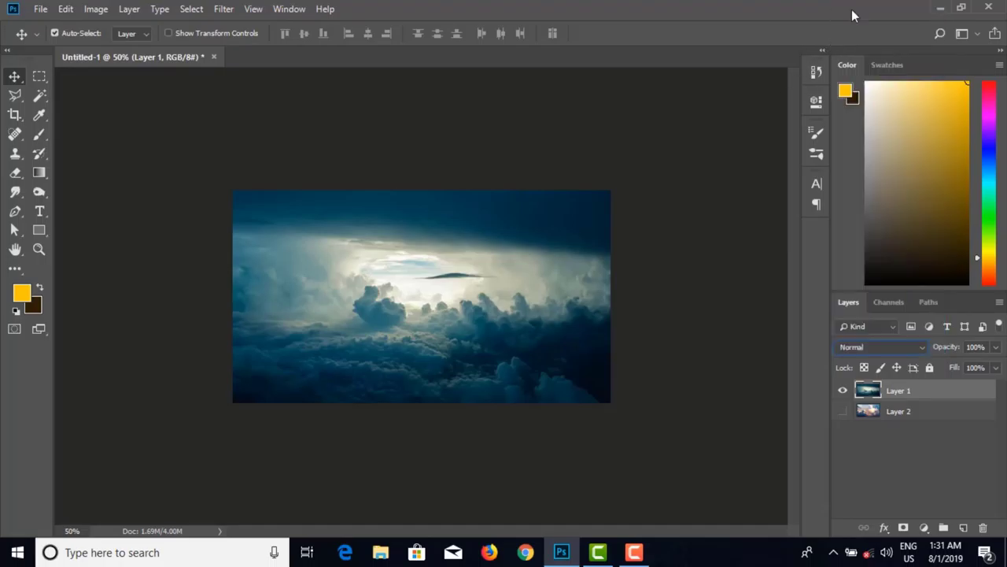
Step: Open mountain.png and drag its rock layer into Untitled-1 as Layer 3
key("ctrl+plus")
key("ctrl+plus")
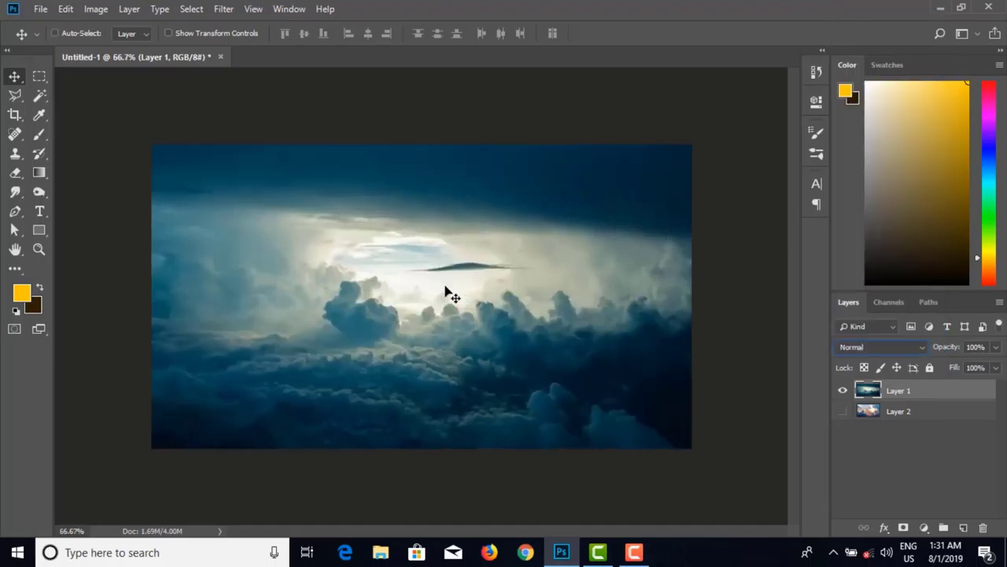
key("ctrl+minus")
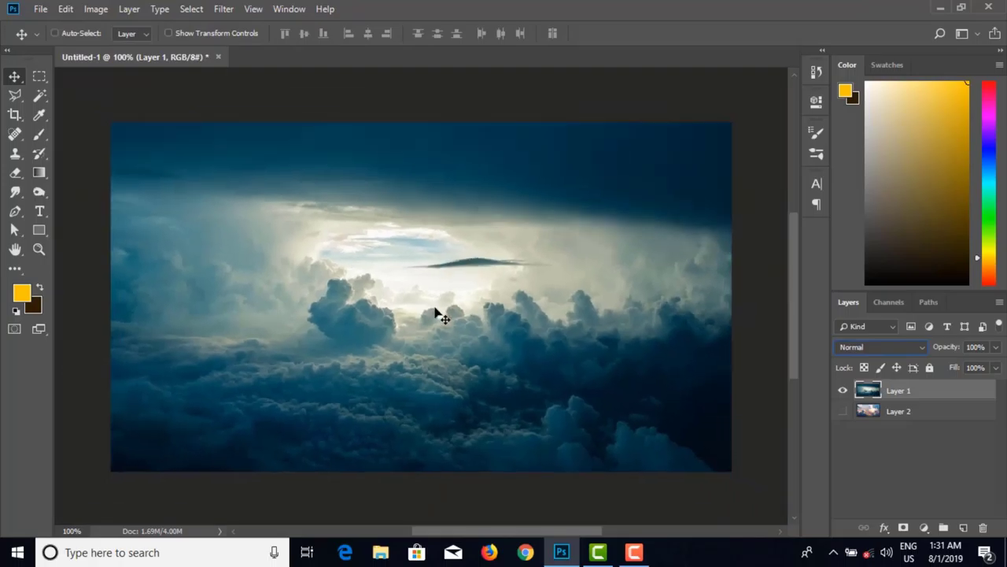
left_click(40, 9)
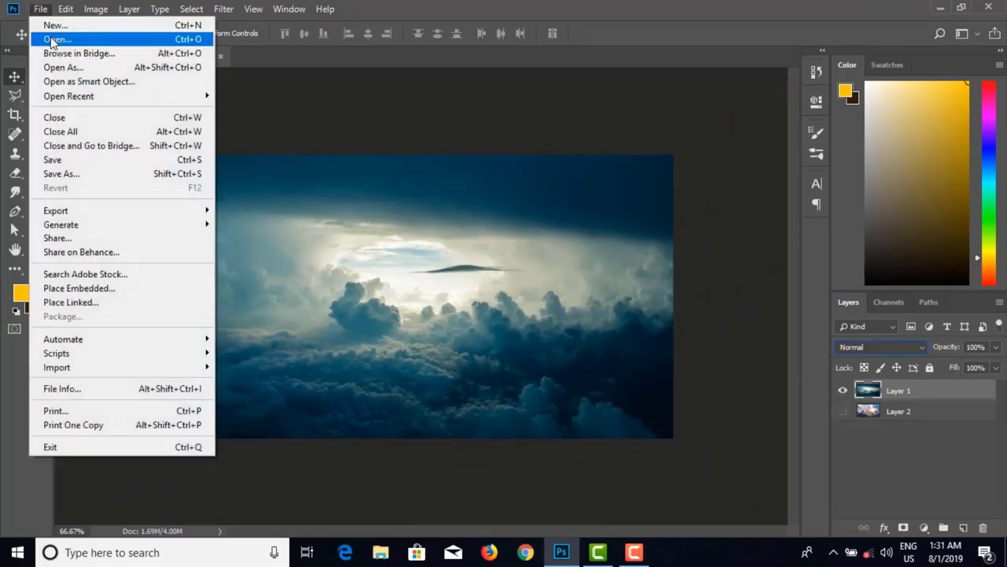
left_click(49, 39)
scroll(340, 209, "down", 5)
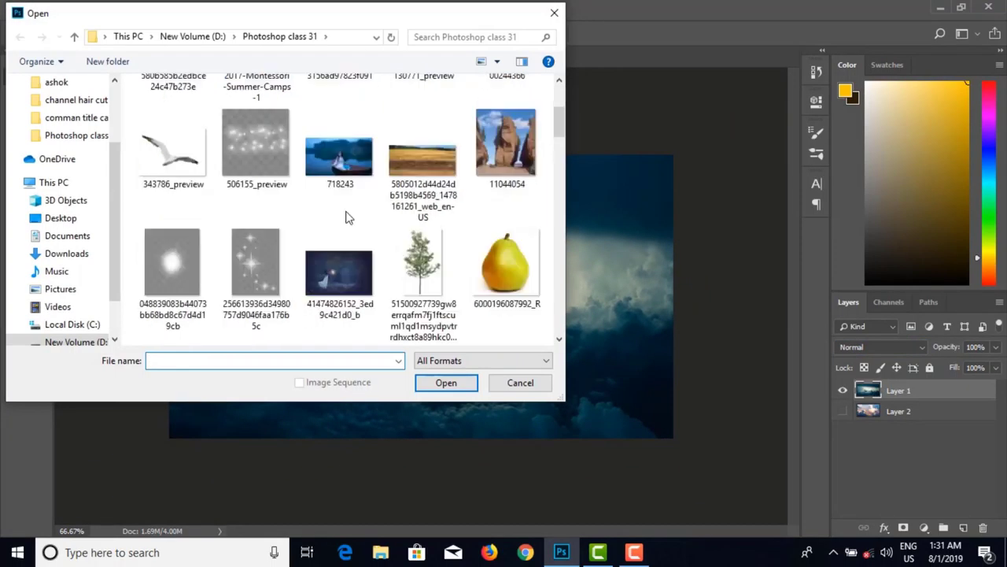
scroll(354, 224, "down", 8)
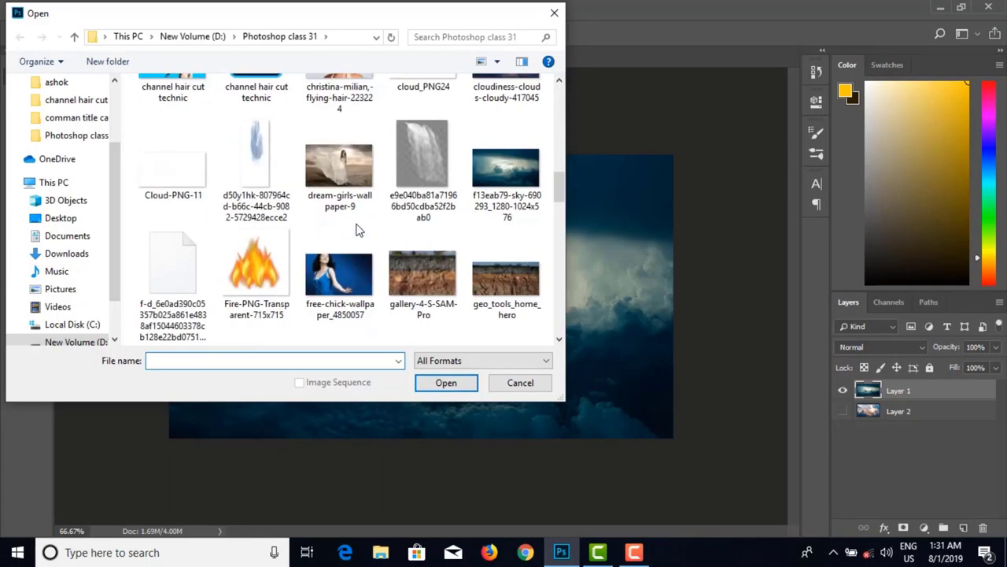
scroll(359, 232, "down", 6)
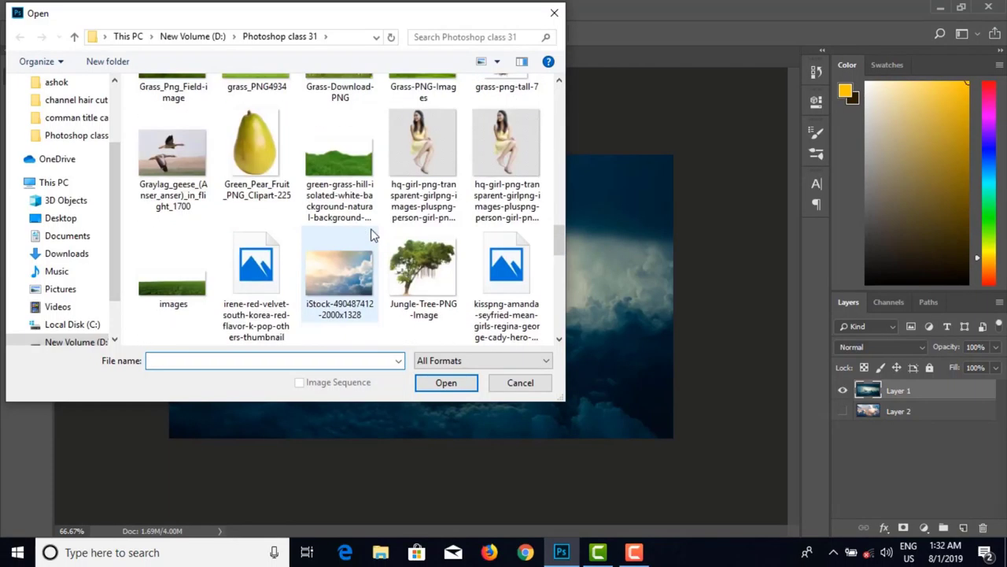
scroll(373, 247, "down", 5)
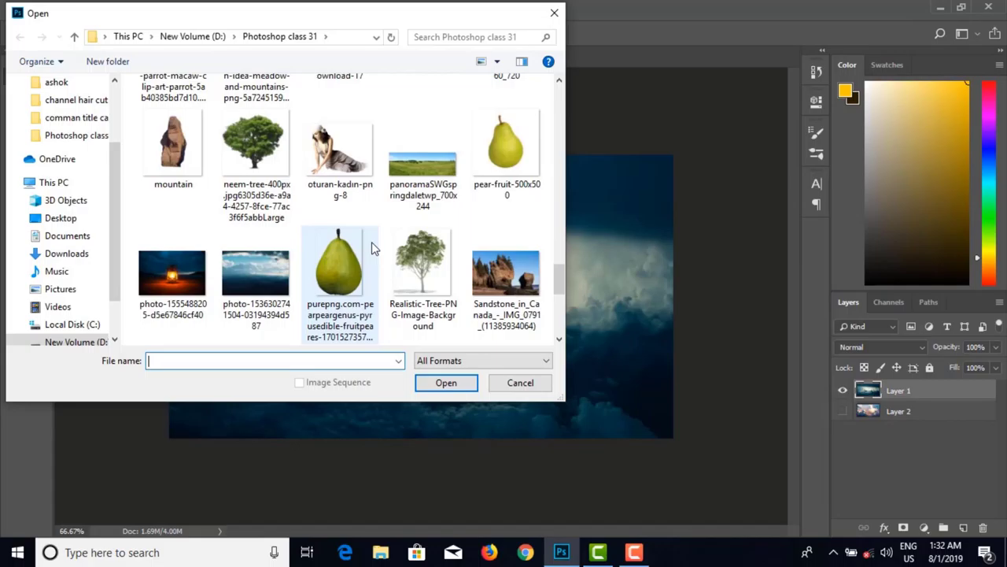
left_click(173, 149)
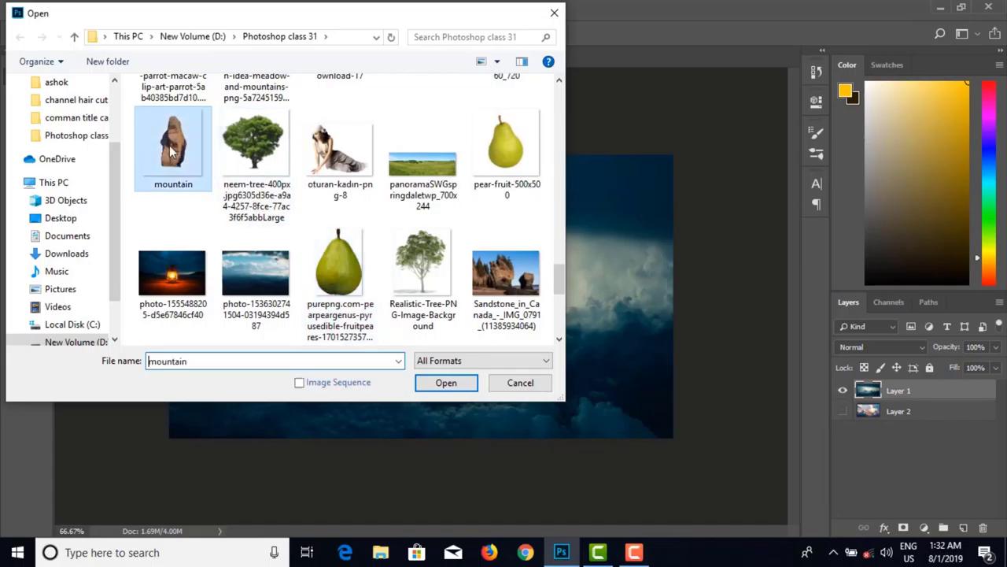
left_click(447, 383)
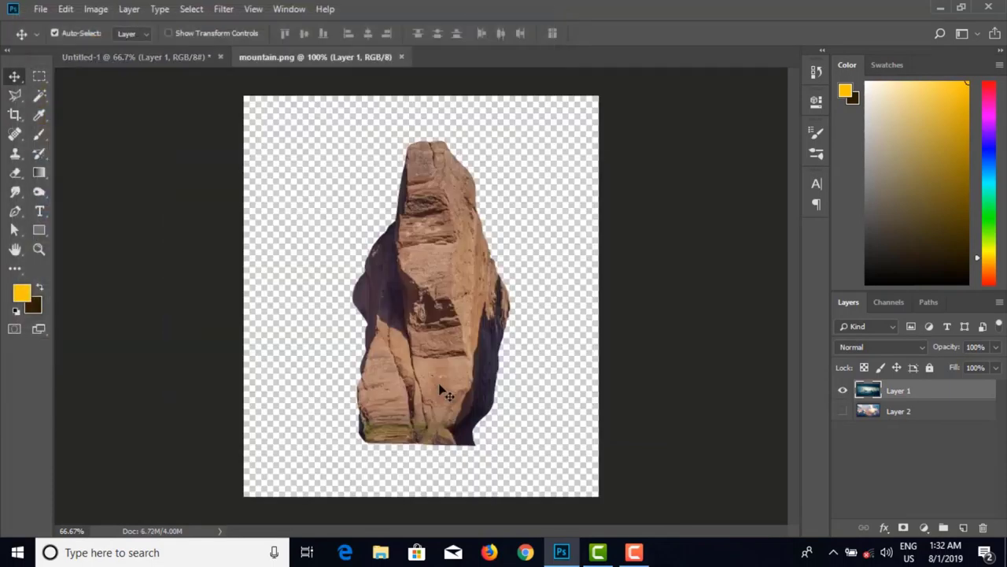
left_click_drag(450, 327, 443, 294)
key("ctrl")
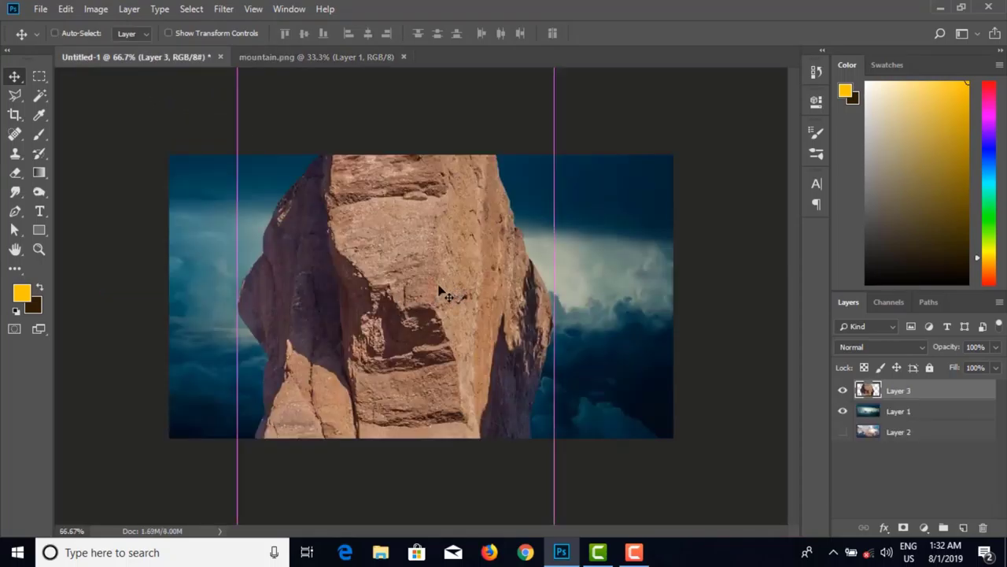
Step: Flip the rock vertically, shrink it to about 24% mid-sky, and duplicate it slightly right
key("ctrl+t")
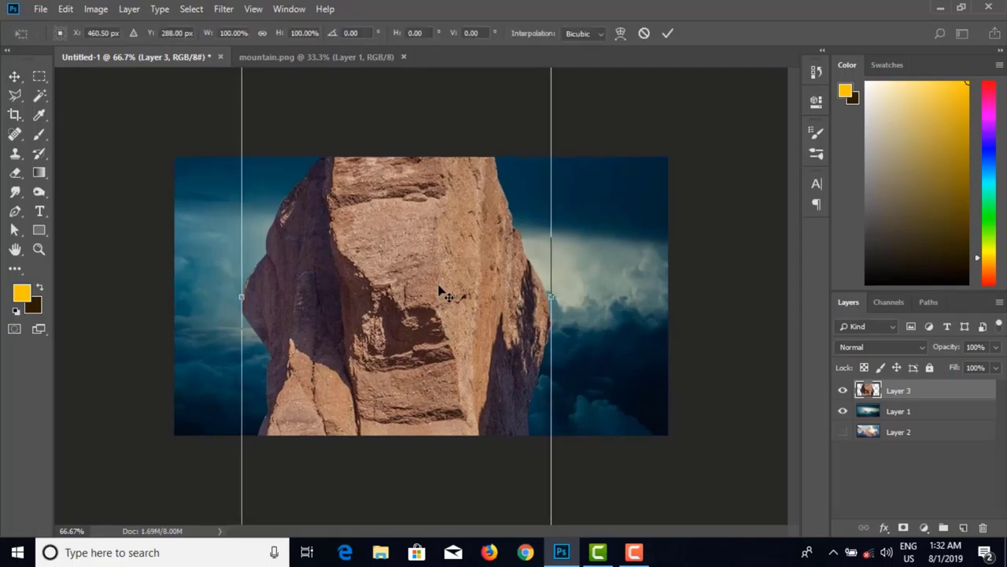
key("ctrl+minus")
key("ctrl+minus")
key("ctrl+minus")
left_click_drag(471, 182, 434, 254)
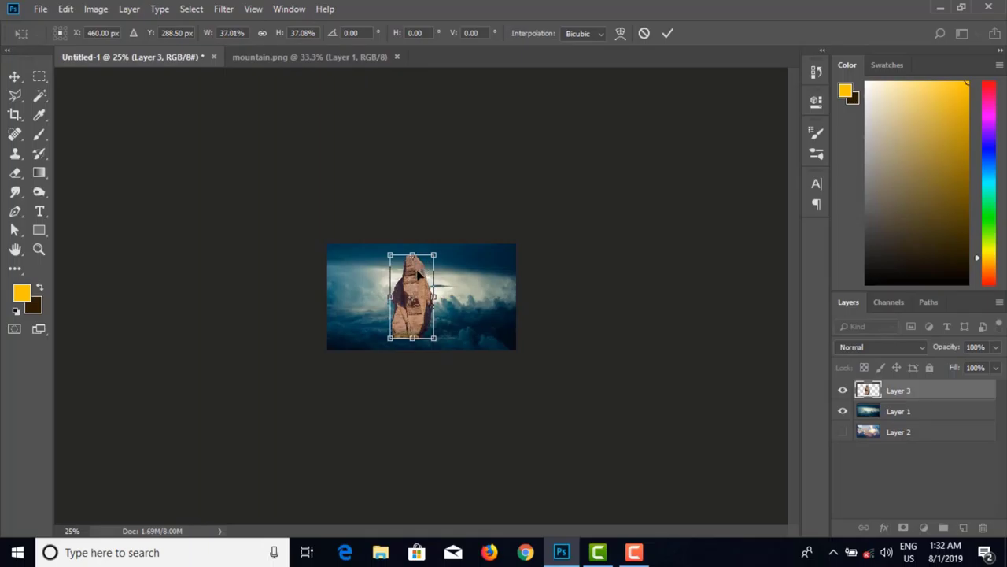
right_click(418, 273)
left_click(456, 466)
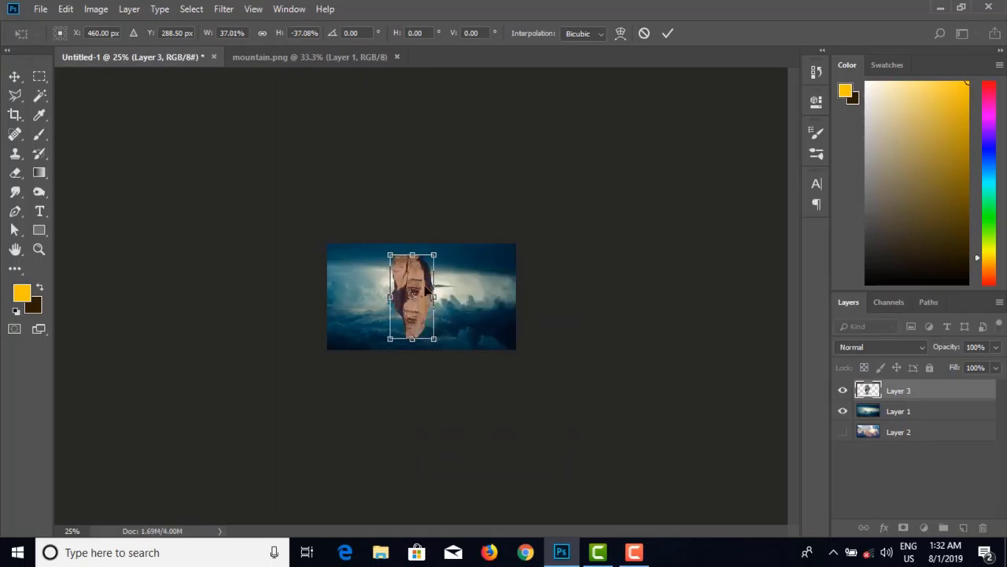
key("ctrl+plus")
key("ctrl+plus")
left_click_drag(406, 259, 427, 292)
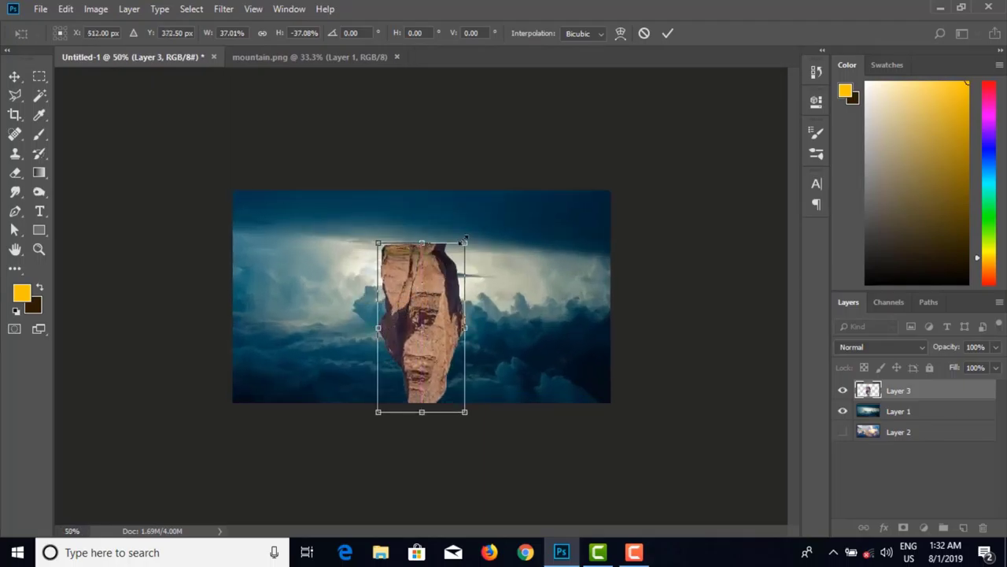
left_click_drag(461, 245, 442, 282)
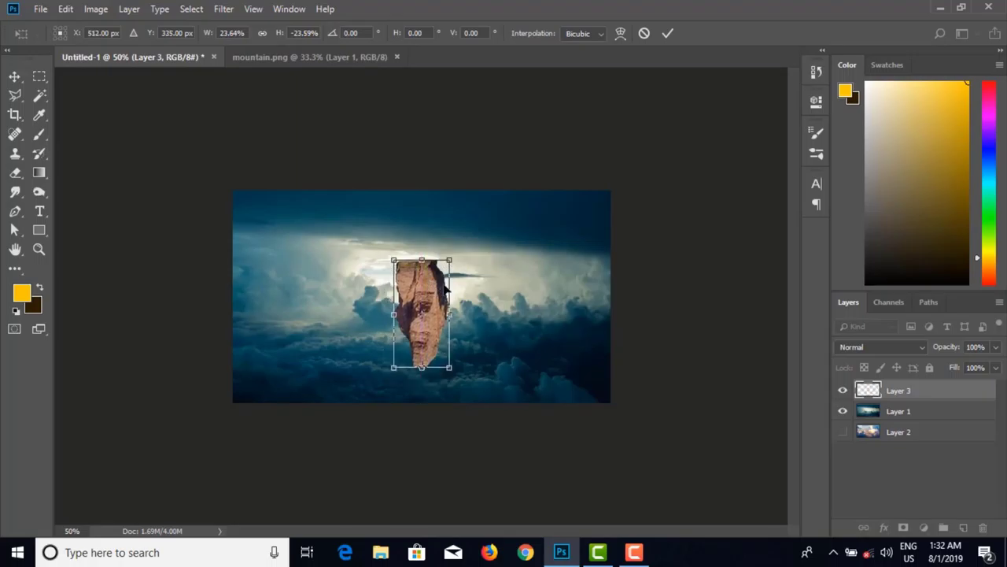
key("Return")
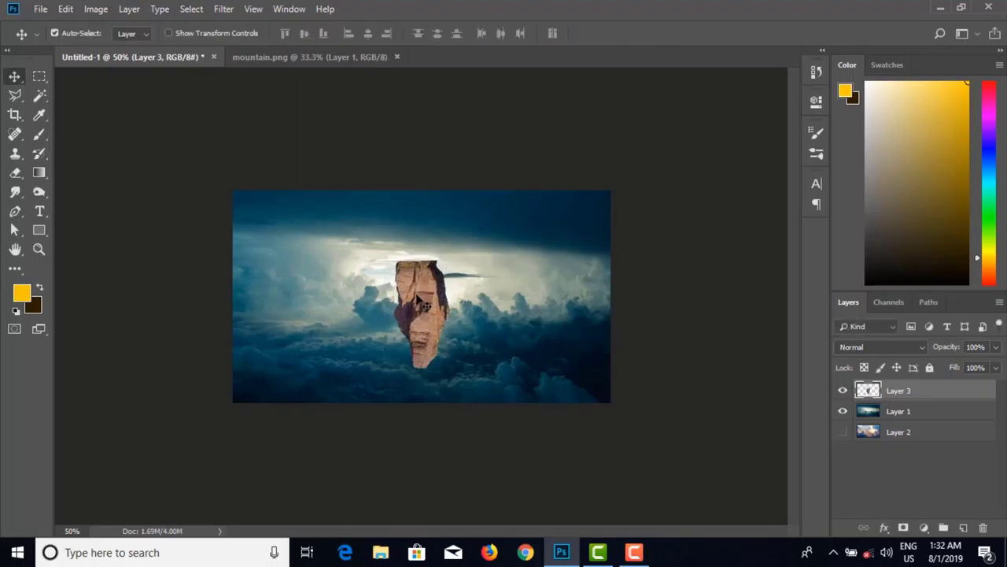
left_click_drag(421, 303, 431, 303)
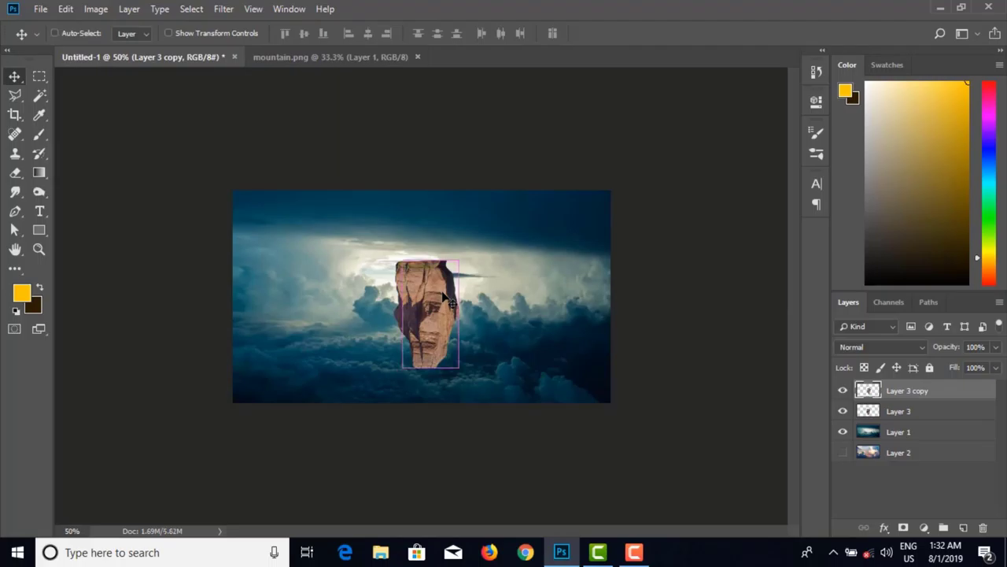
Step: Rotate the rock copy about 16.5°, nudge it right and down, then duplicate a rock to the left
key("ctrl+t")
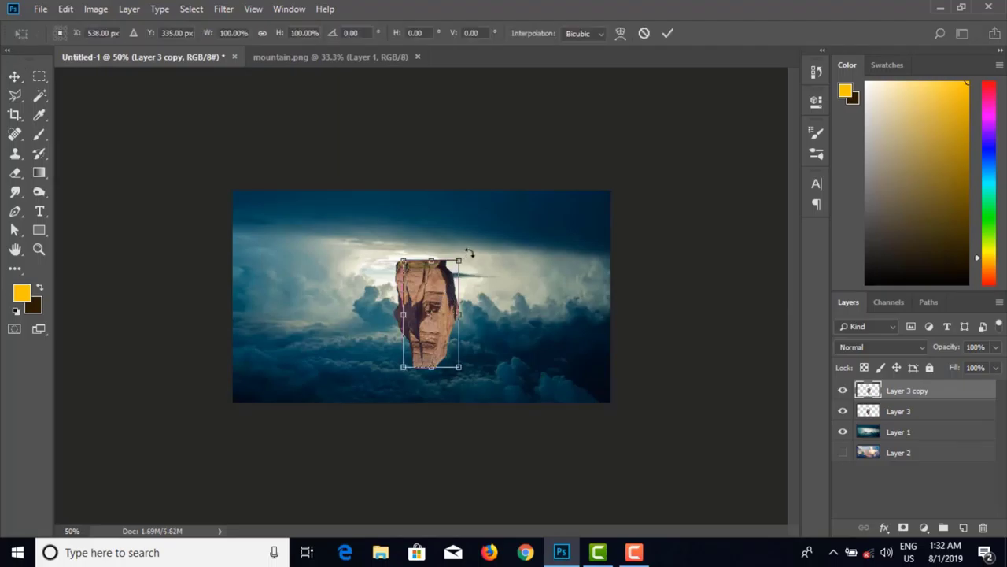
mouse_move(468, 252)
left_mouse_down()
mouse_move(478, 259)
mouse_move(468, 266)
left_mouse_up()
left_click_drag(433, 304, 465, 281)
key("ctrl+plus")
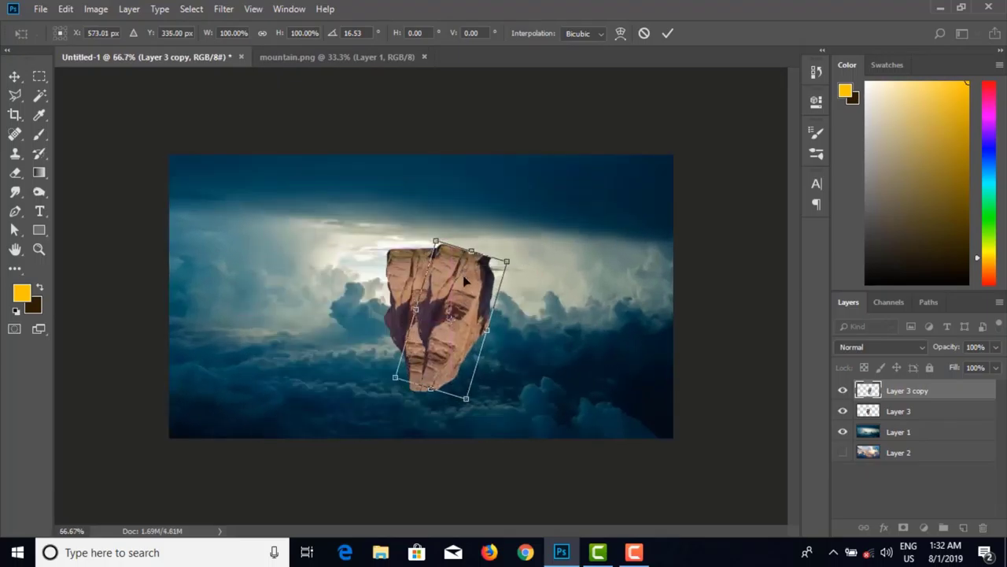
key("Return")
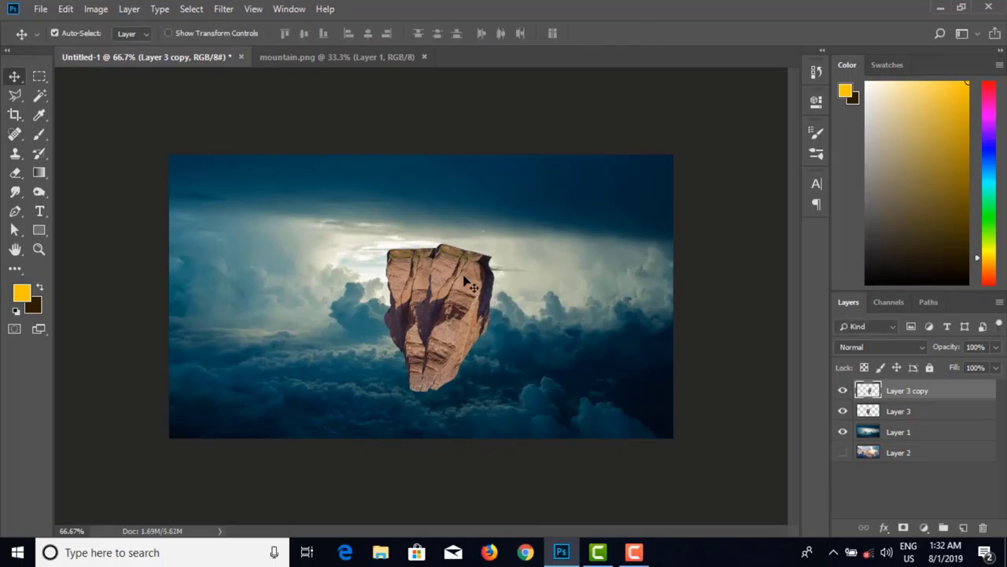
left_click_drag(465, 281, 426, 289)
Step: Mirror Layer 3 copy 2 horizontally and stretch it to 122% height and slightly wider
key("ctrl+t")
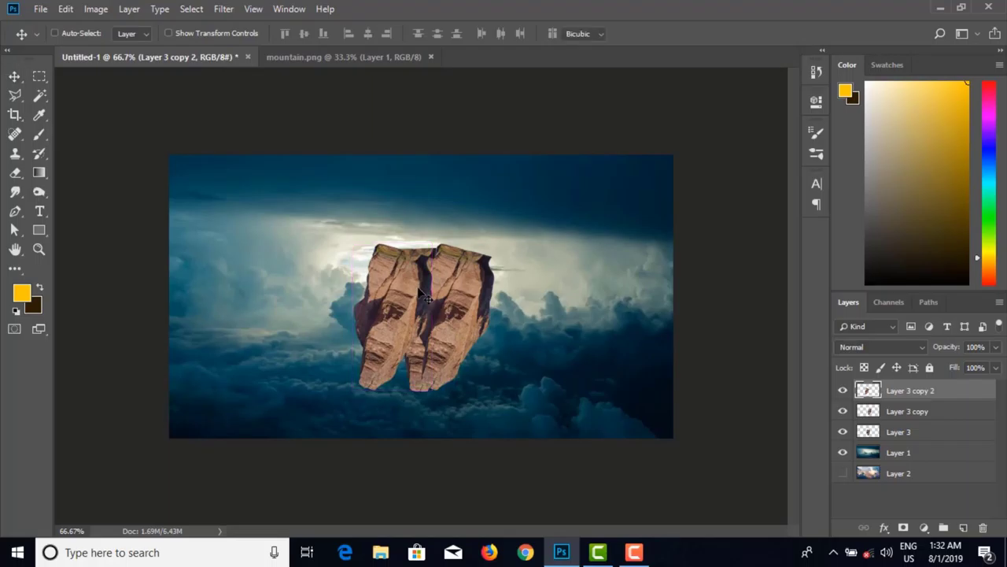
right_click(404, 289)
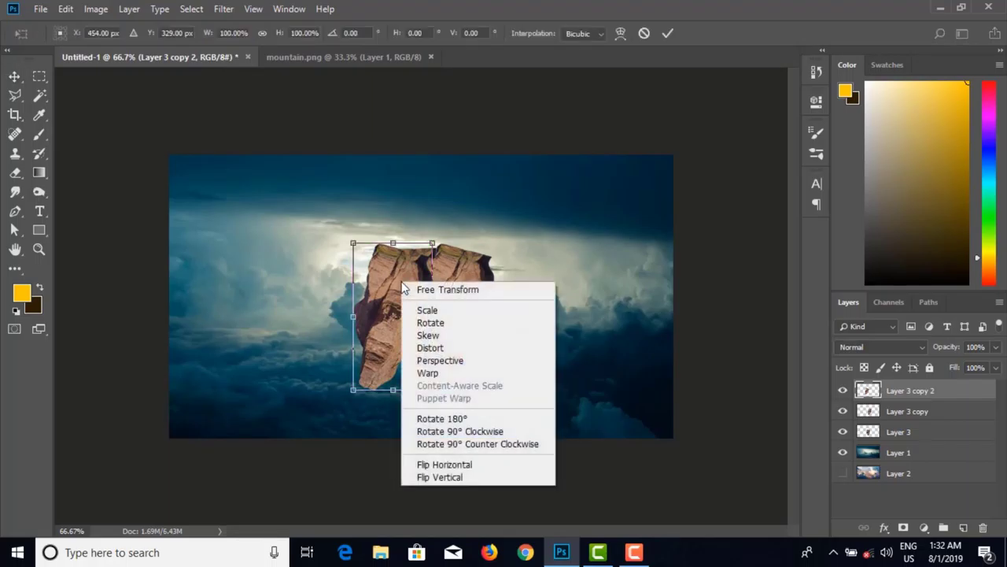
left_click(432, 464)
left_click_drag(411, 274, 401, 274)
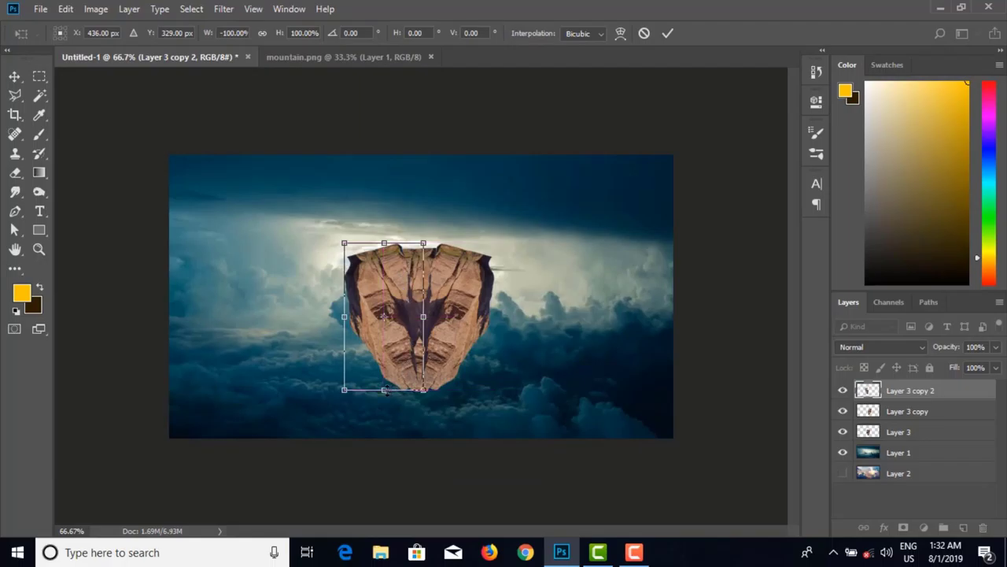
left_click_drag(384, 390, 384, 408)
left_click_drag(403, 358, 410, 364)
left_click_drag(391, 250, 347, 243)
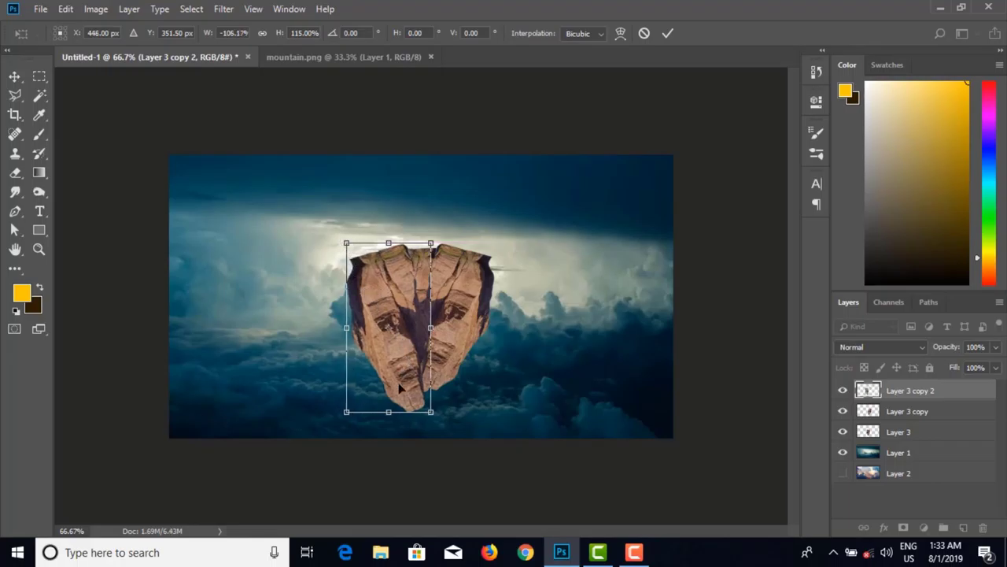
left_click_drag(389, 411, 389, 421)
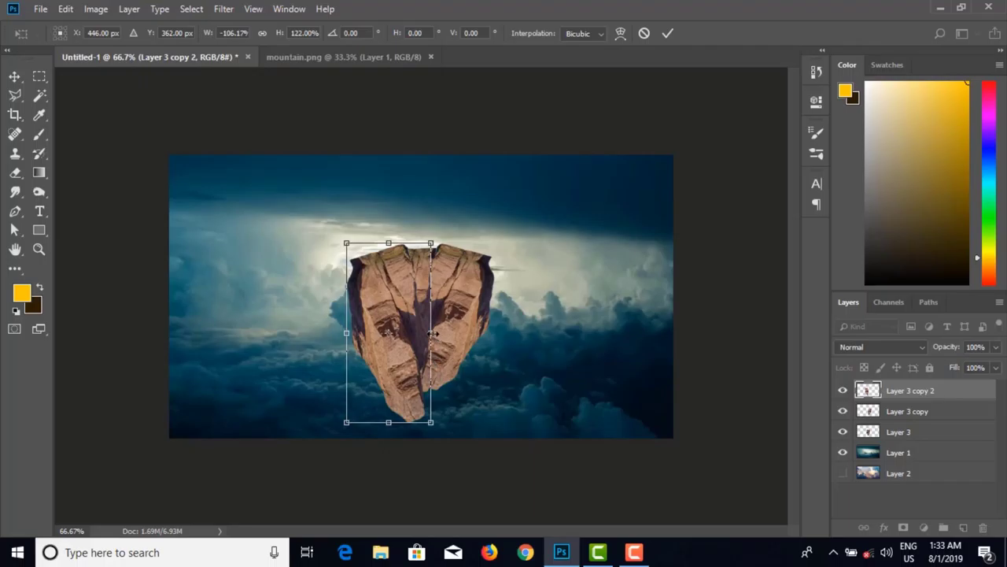
left_click_drag(431, 334, 443, 333)
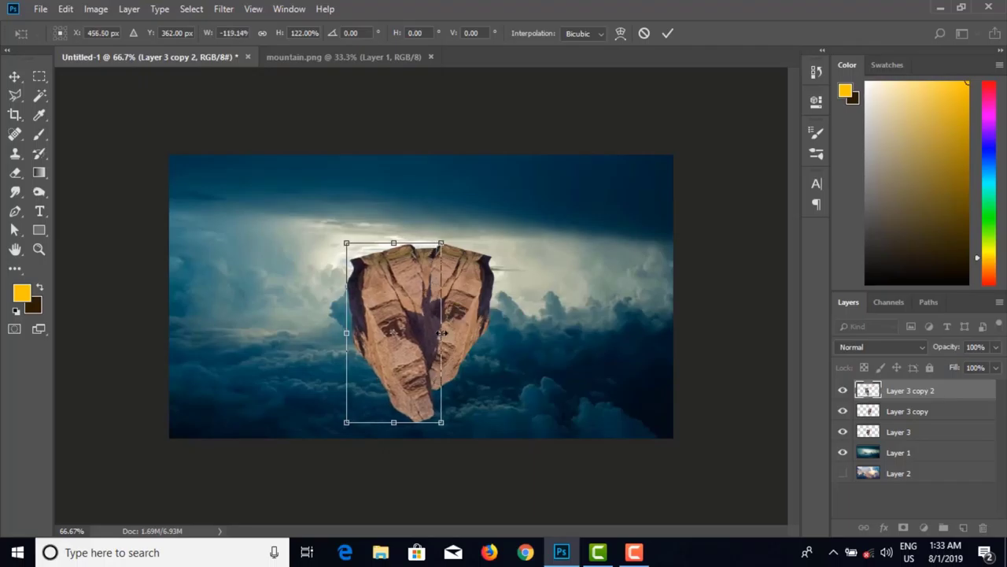
key("Return")
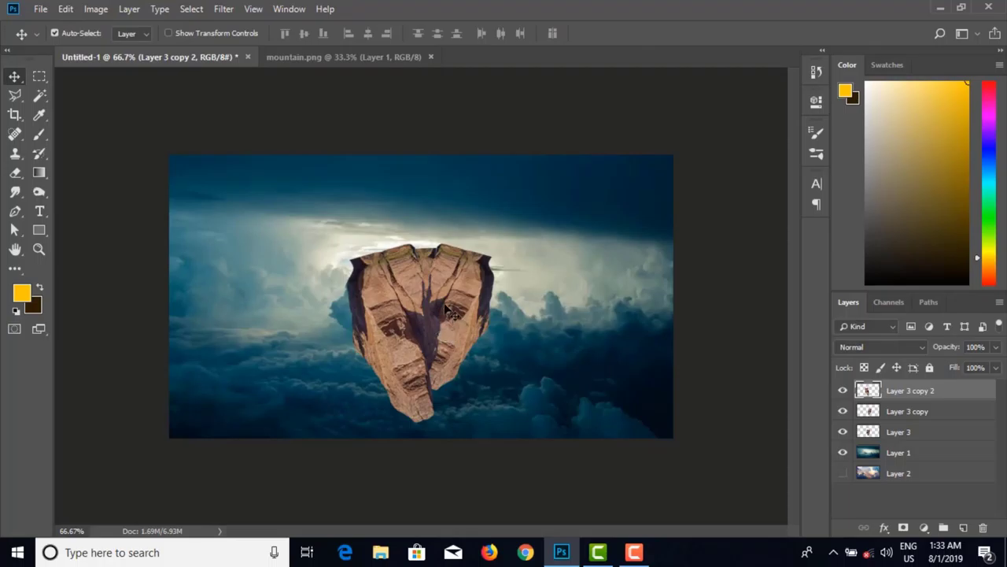
Step: Reposition the tilted rock copy and close the mountain.png document
left_click_drag(464, 329, 451, 330)
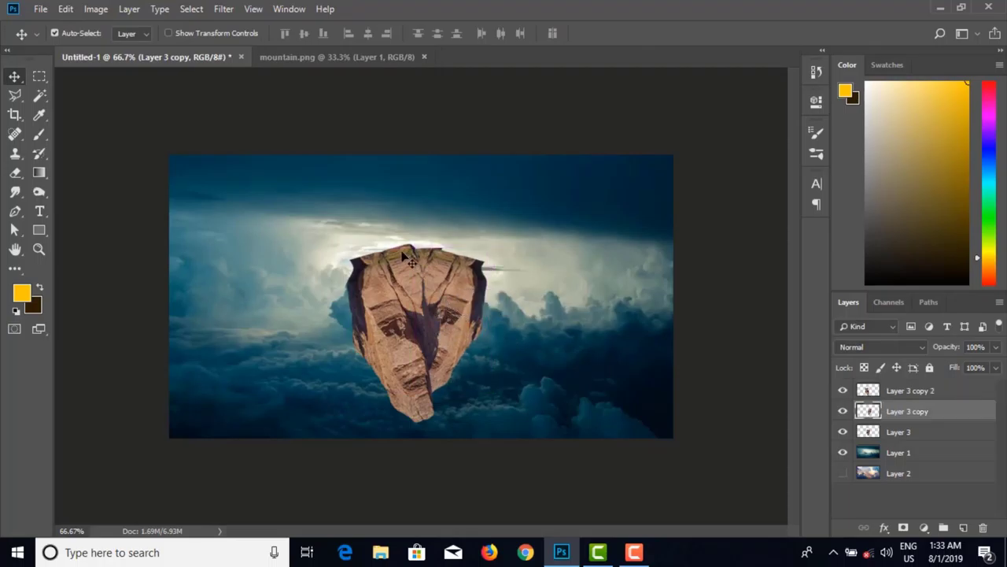
left_click(347, 61)
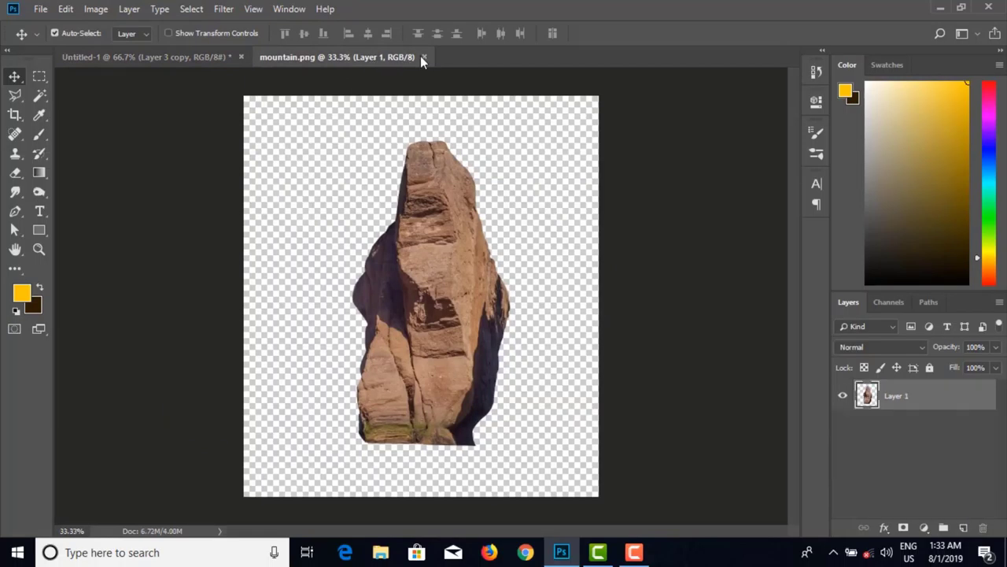
left_click(423, 56)
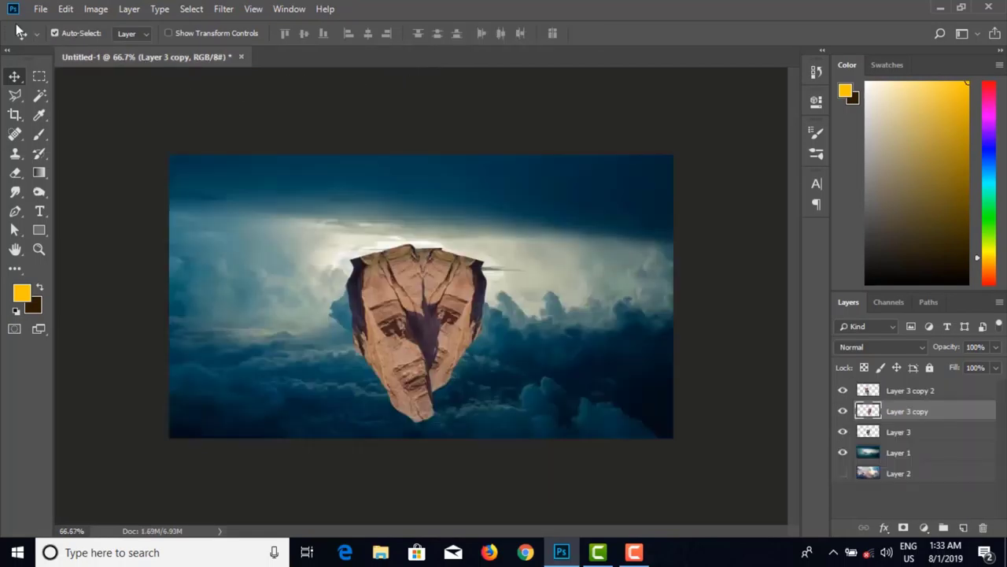
Step: Open the slate3.jpg stone image
left_click(38, 11)
left_click(59, 42)
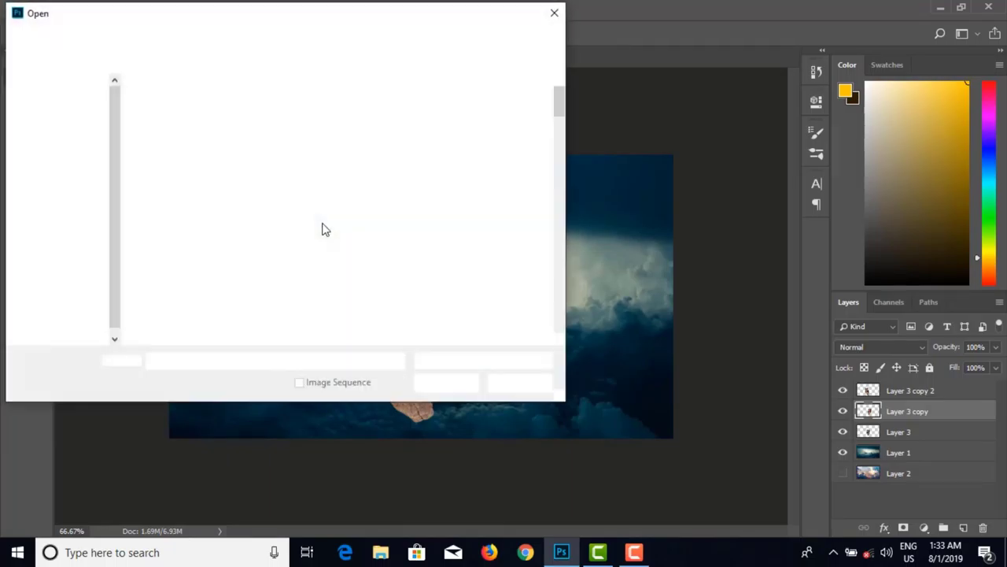
scroll(346, 246, "down", 15)
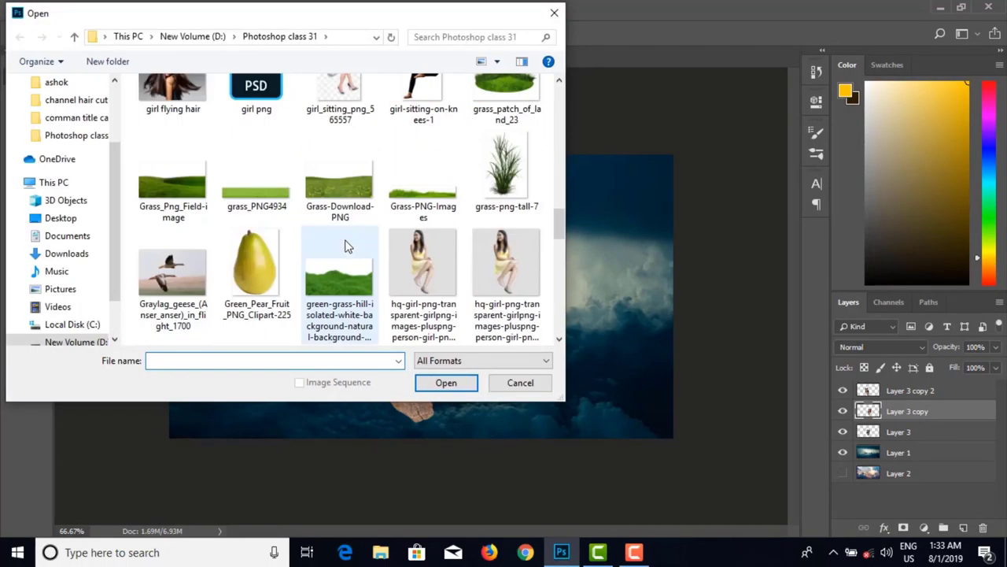
scroll(344, 247, "down", 5)
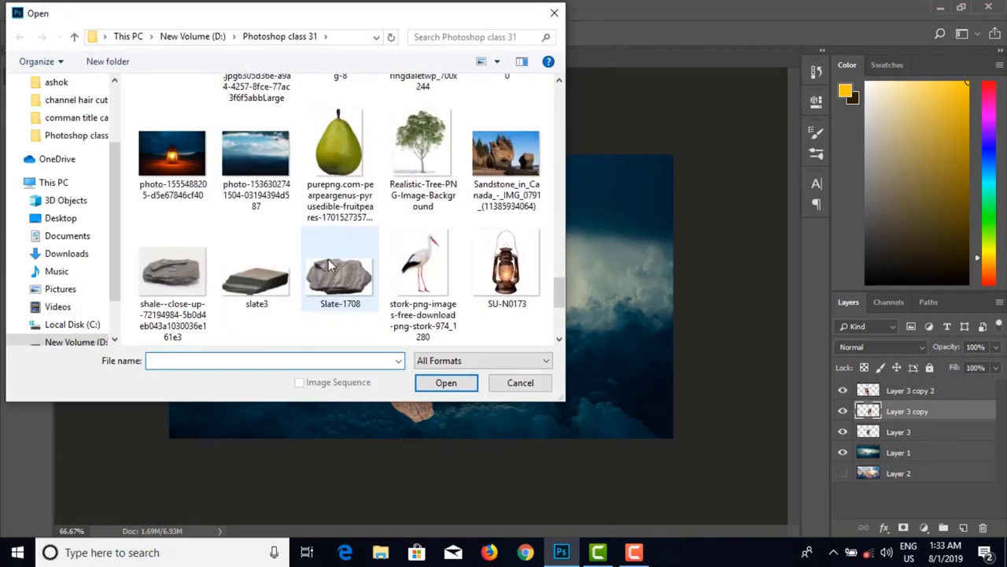
left_click(272, 287)
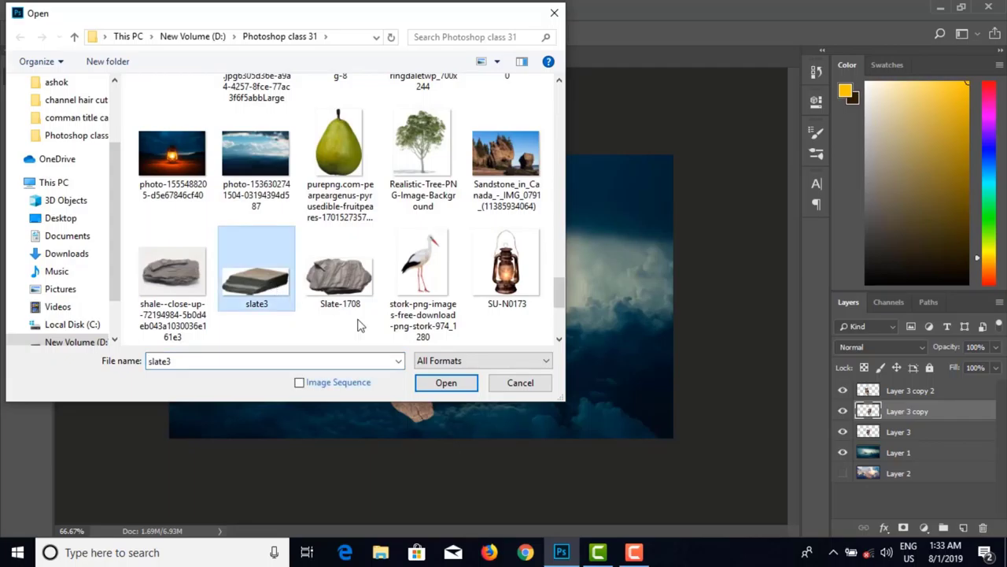
left_click(446, 382)
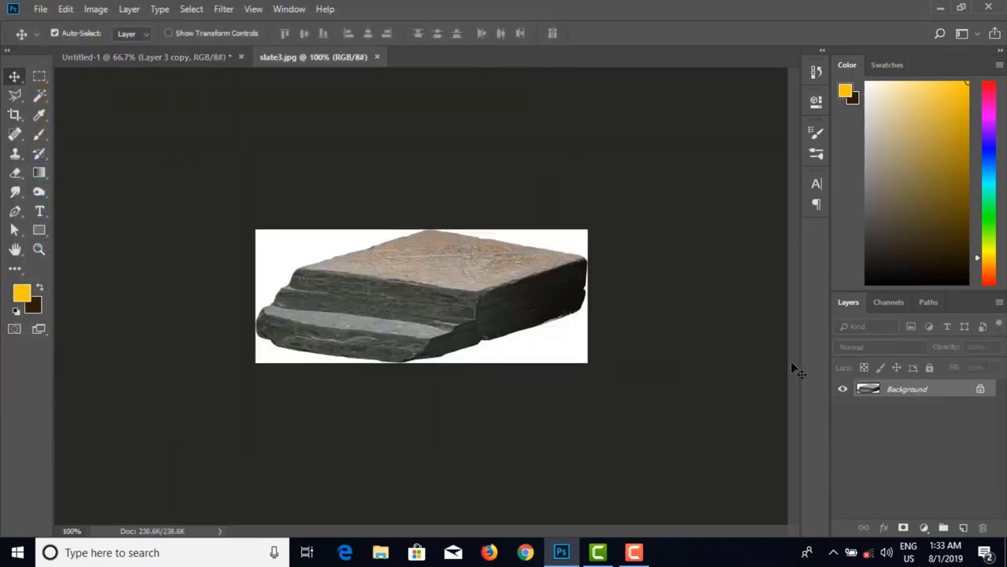
Step: Convert slate3's background to Layer 0, select the slab apart from the white, and paste it into Untitled-1
double_click(934, 397)
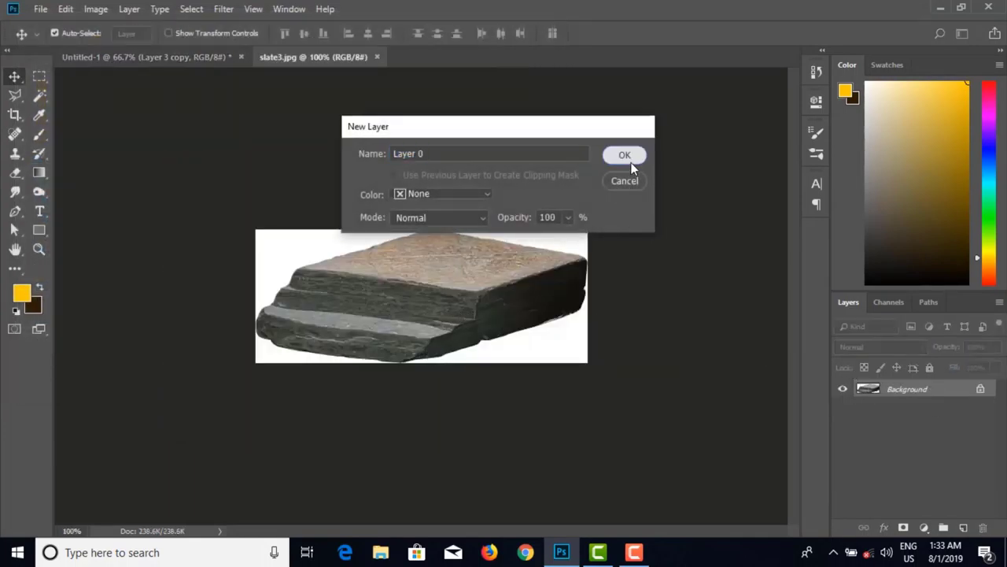
left_click(634, 161)
left_click(39, 95)
left_click(282, 264)
left_click(273, 356, "shift")
left_click(534, 358, "shift")
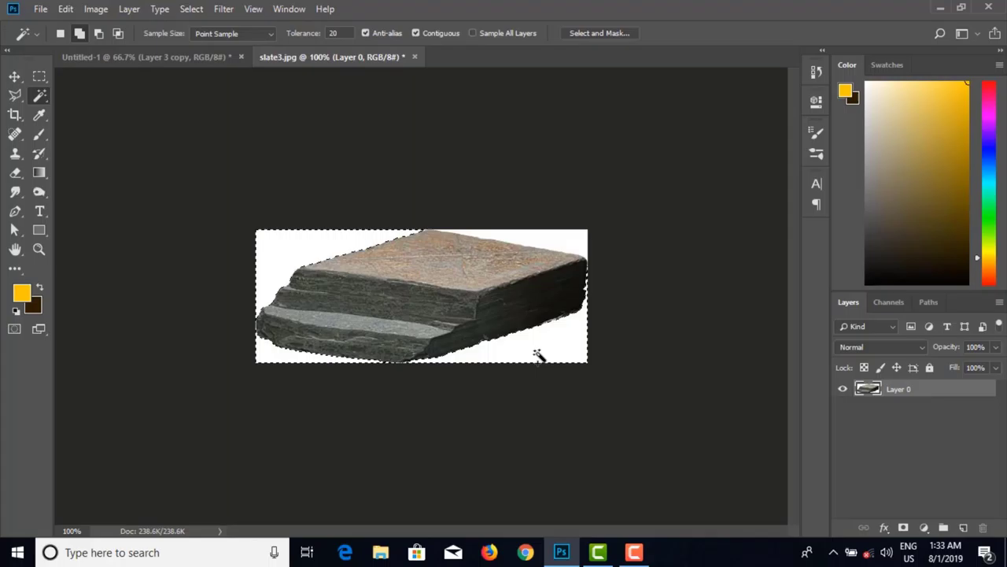
left_click(549, 243, "shift")
key("ctrl+shift+i")
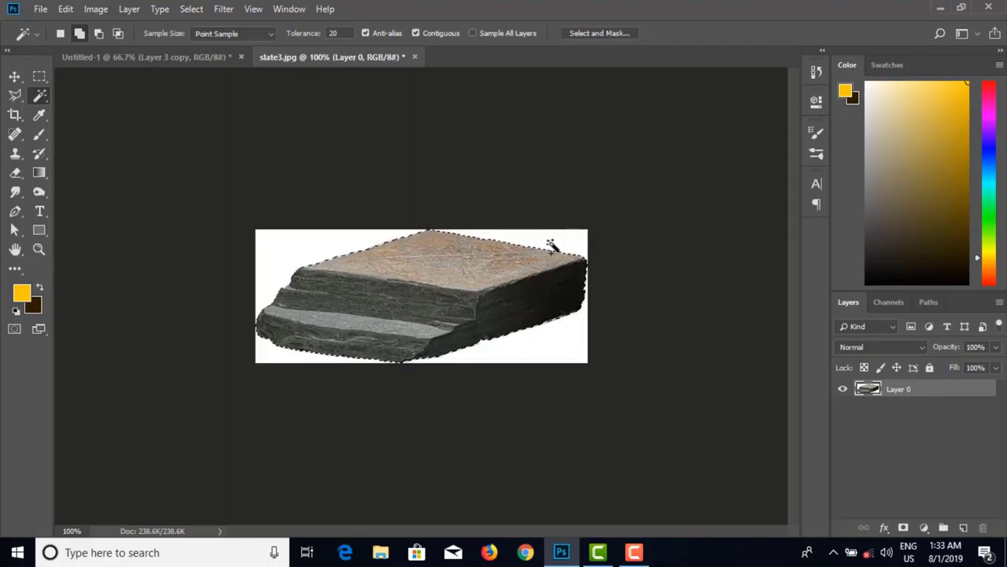
left_click(165, 55)
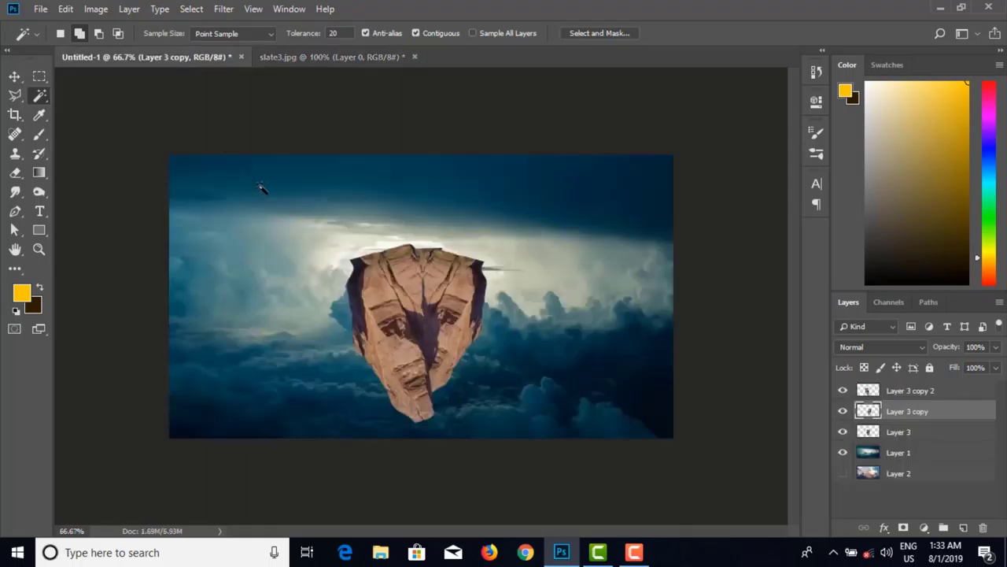
key("ctrl+v")
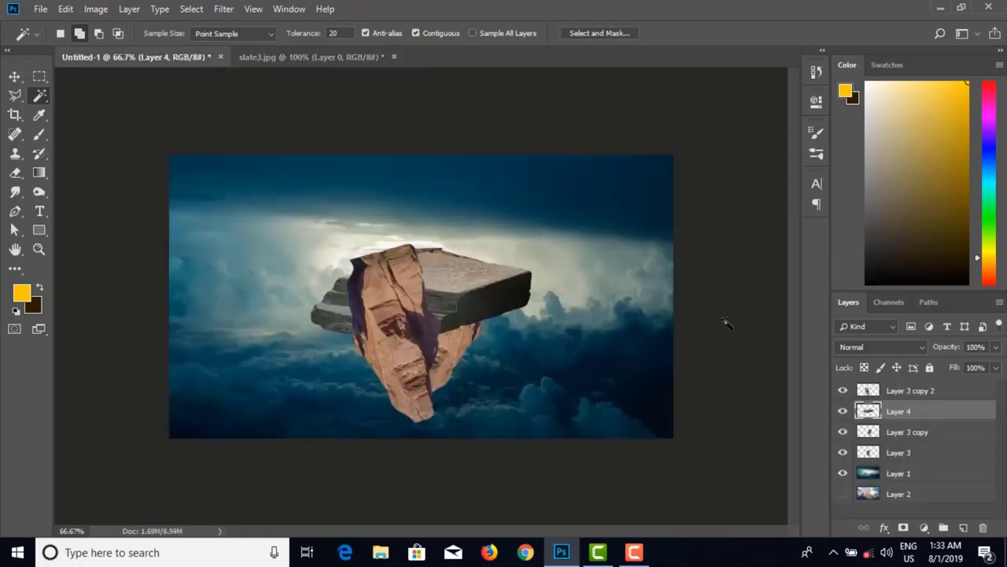
Step: Move the slab layer above the rock copies and drag the slab up onto the rock
left_click_drag(930, 415, 926, 384)
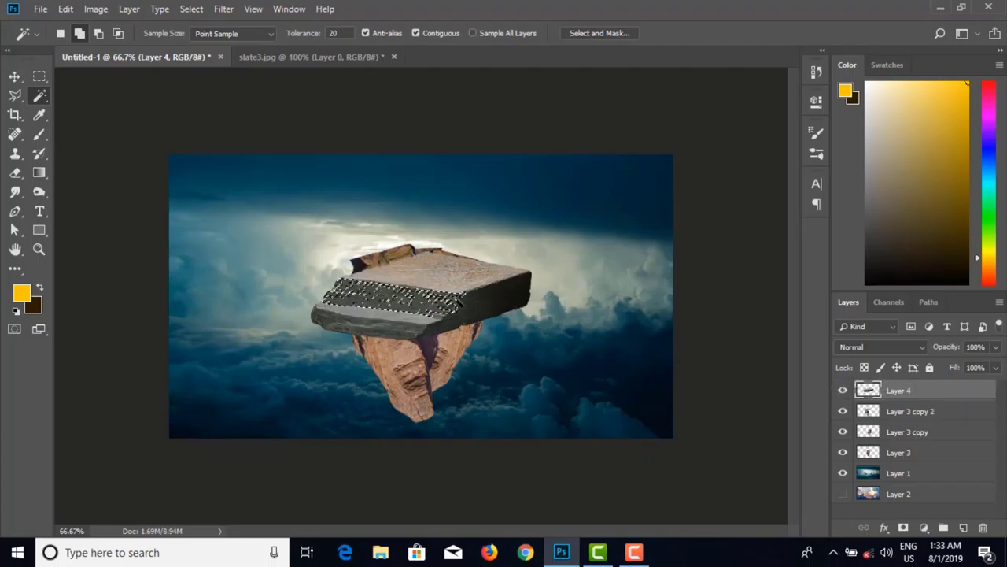
key("v")
left_click_drag(455, 297, 462, 269)
Step: Scale the slab down to about 70% width and set it onto the rock
key("ctrl")
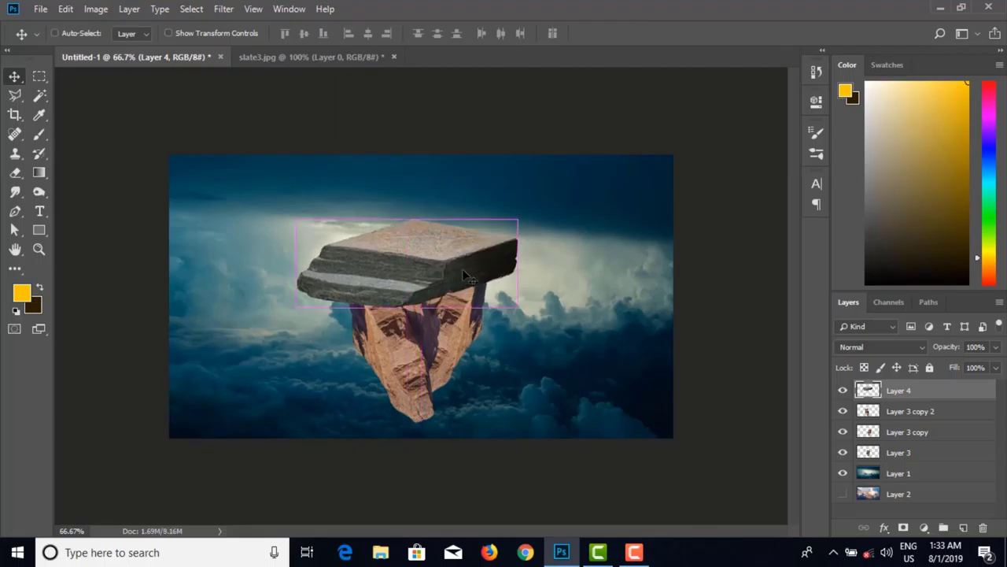
key("ctrl+t")
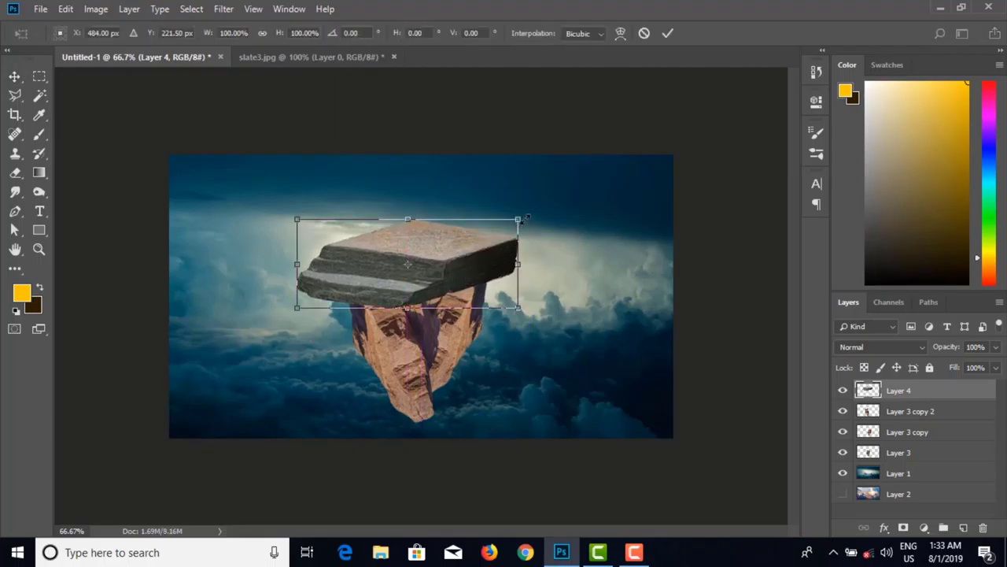
left_click_drag(517, 218, 497, 254)
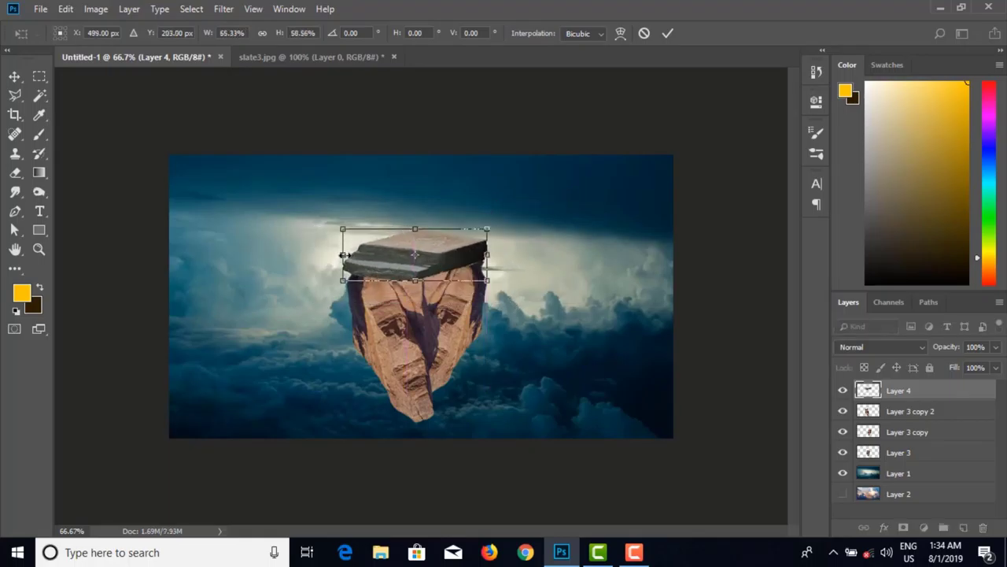
left_click_drag(338, 255, 328, 254)
left_click_drag(449, 252, 453, 264)
left_click_drag(391, 266, 467, 268)
key("Return")
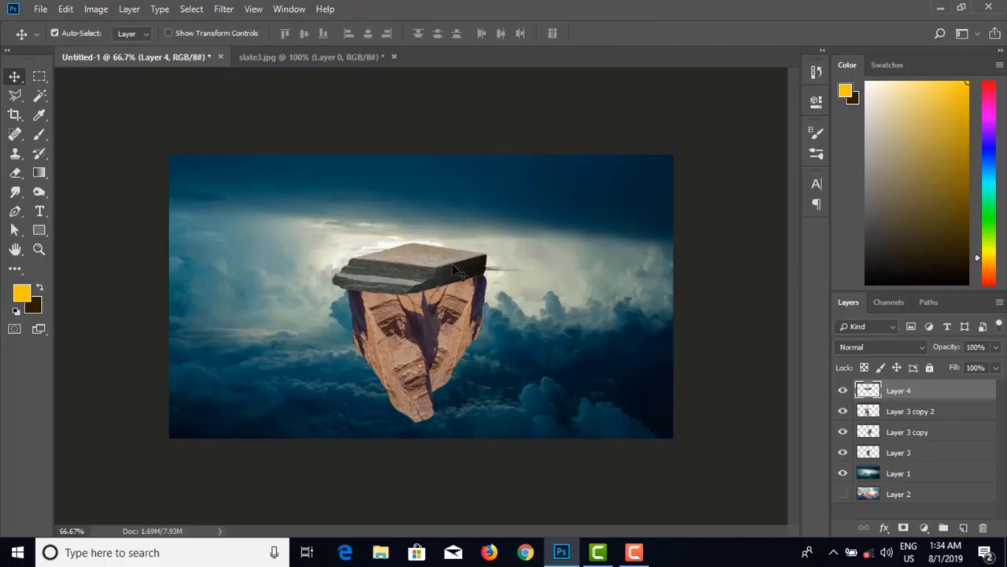
Step: Enlarge the slab slightly to about 104%
key("ctrl")
key("ctrl+t")
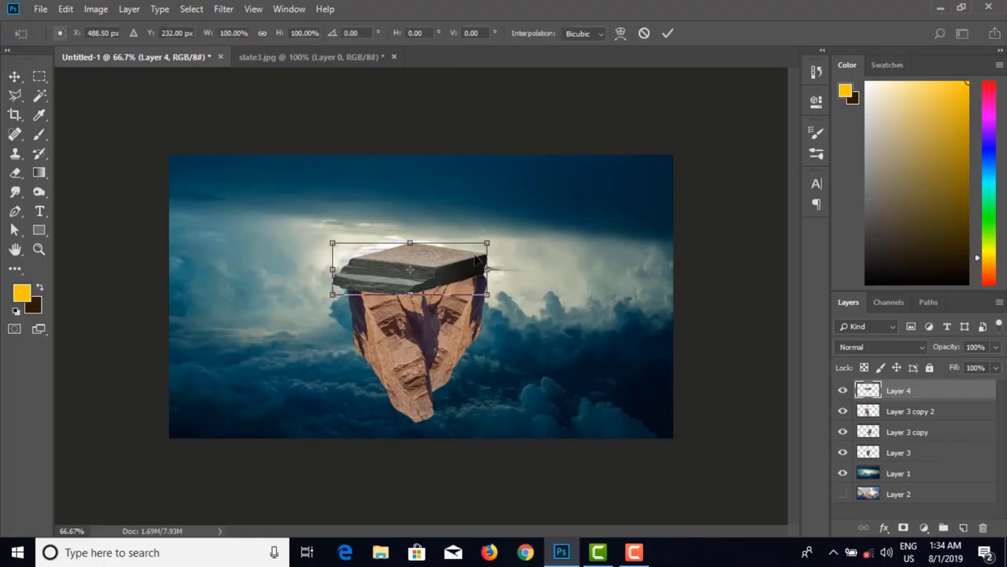
left_click_drag(489, 243, 492, 244)
key("Return")
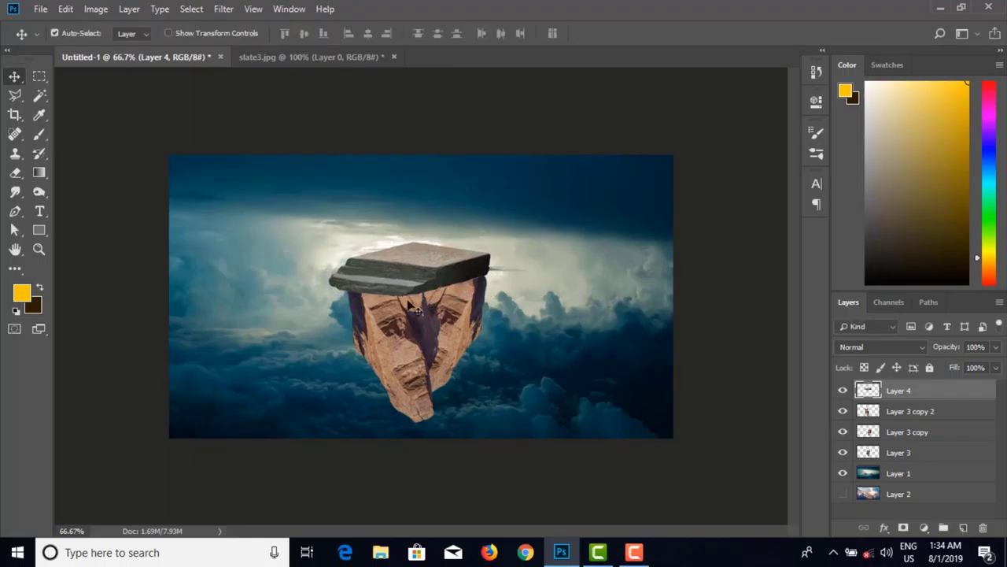
Step: Reposition the face rock and Layer 3 copy pieces beneath the slab and adjust the slab's position
left_click_drag(387, 318, 380, 327)
mouse_move(455, 333)
left_mouse_down()
mouse_move(433, 332)
mouse_move(453, 337)
left_mouse_up()
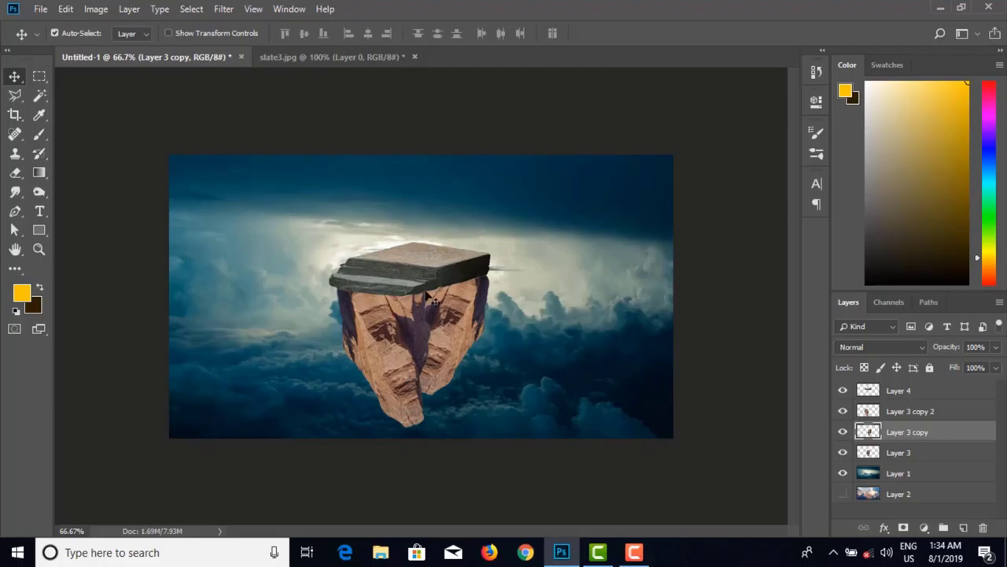
left_click_drag(356, 269, 356, 263)
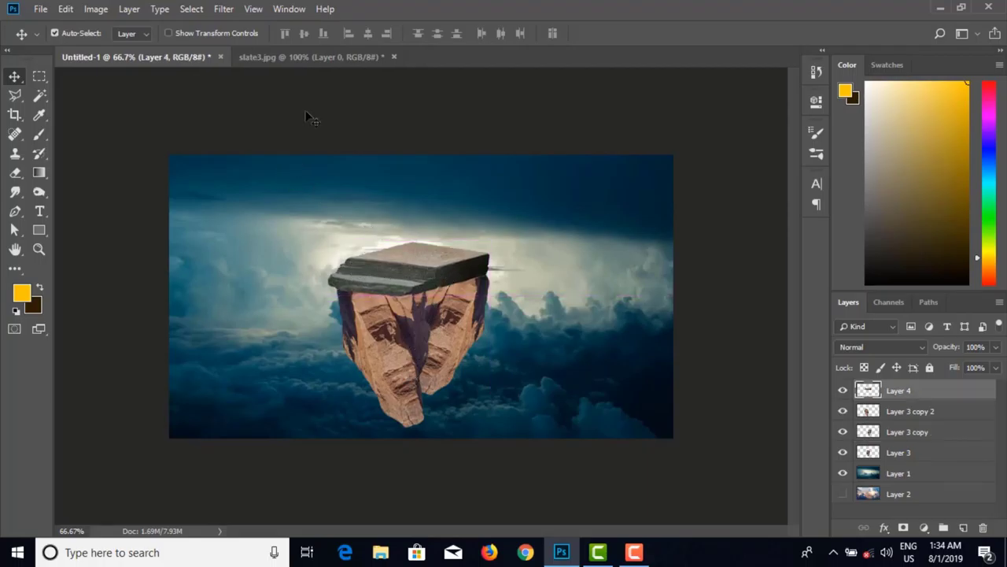
left_click(330, 59)
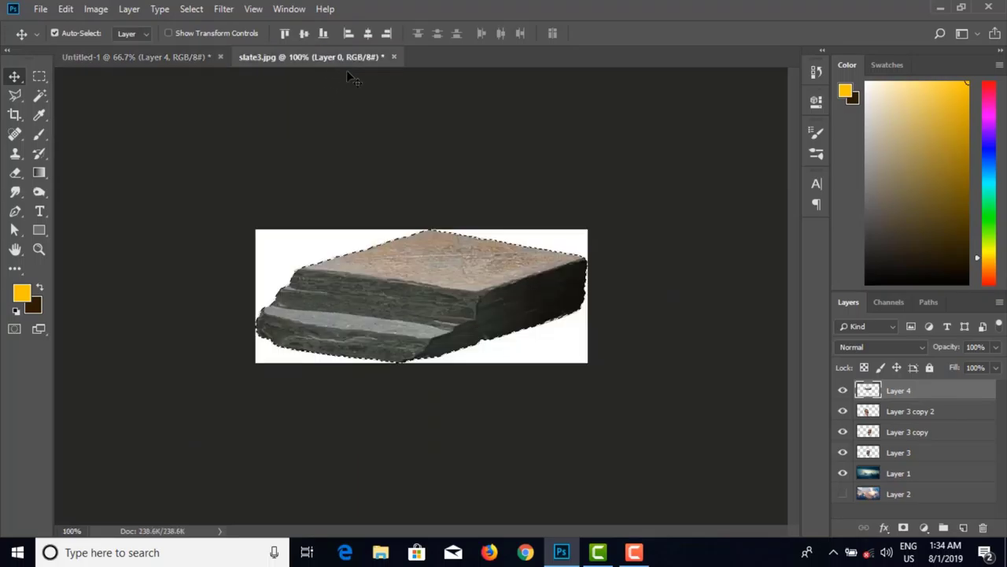
Step: Close slate3.jpg without saving and open gallery-4-S-SAM-Pro.jpg
left_click(395, 58)
left_click(496, 217)
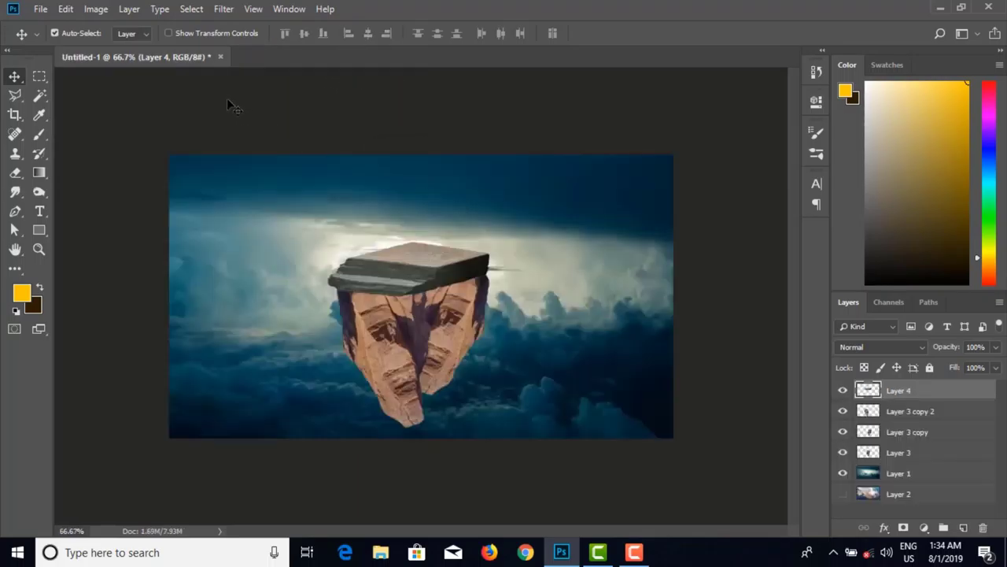
left_click(47, 11)
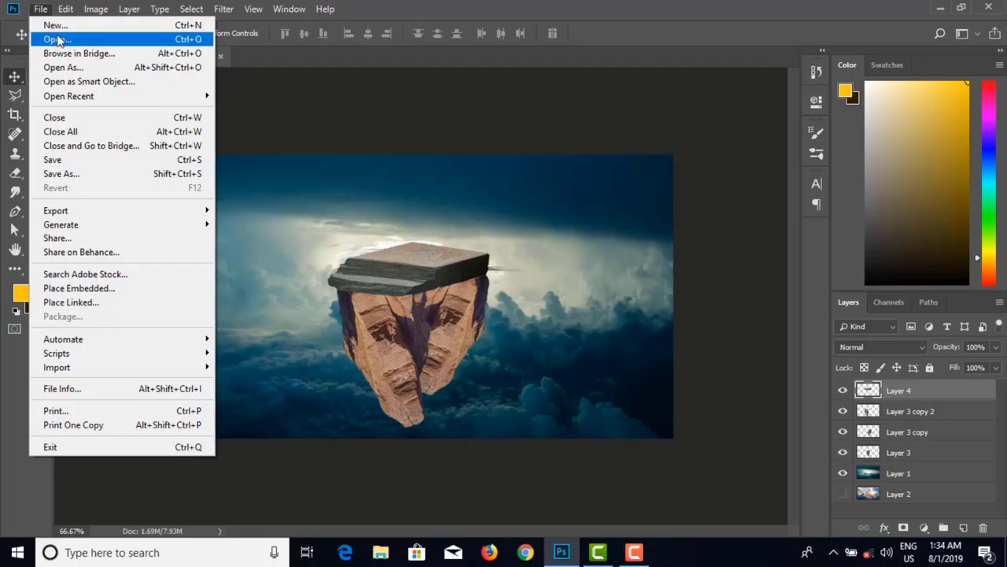
left_click(52, 36)
scroll(366, 208, "down", 5)
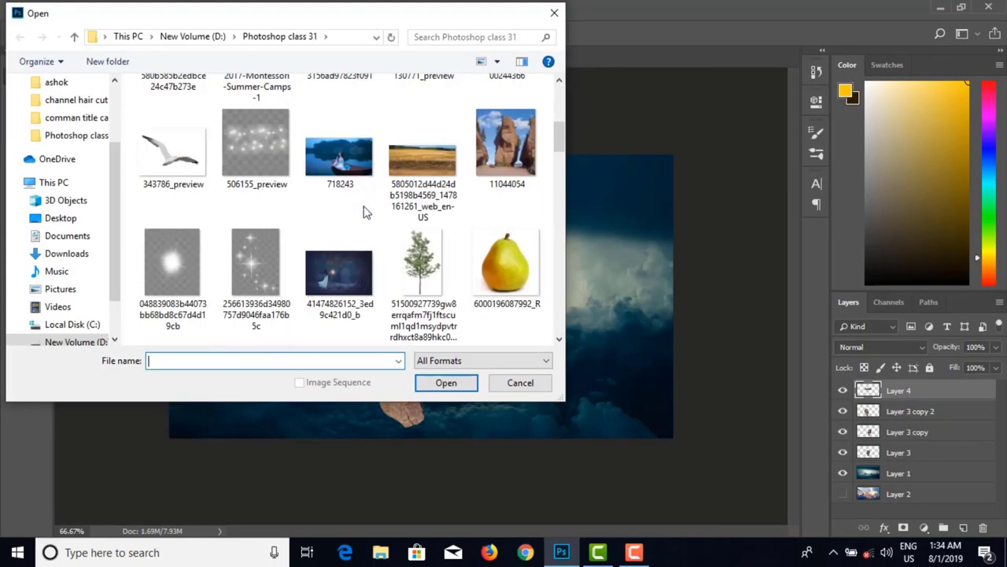
scroll(421, 218, "up", 4)
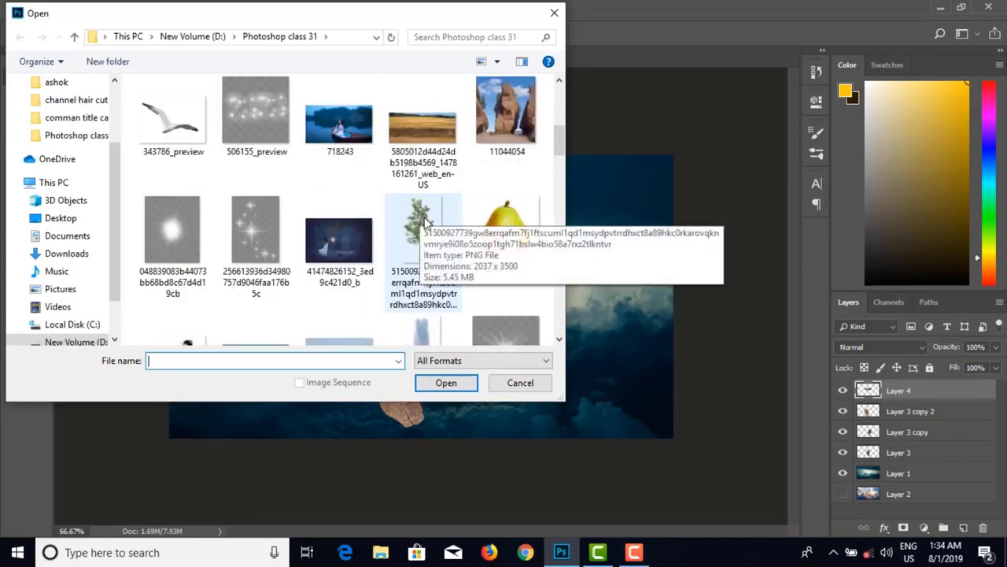
scroll(421, 220, "down", 8)
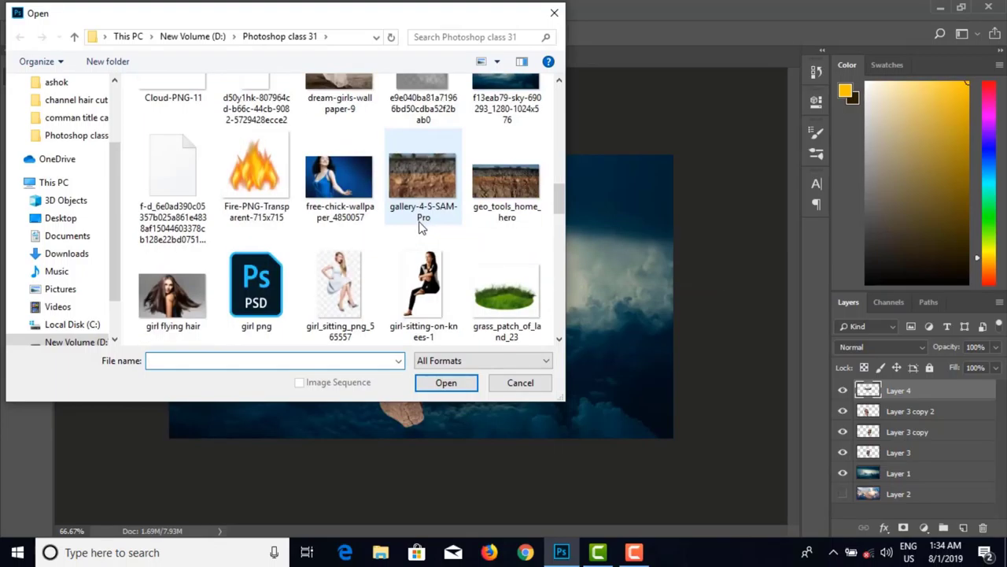
left_click(432, 173)
left_click(445, 384)
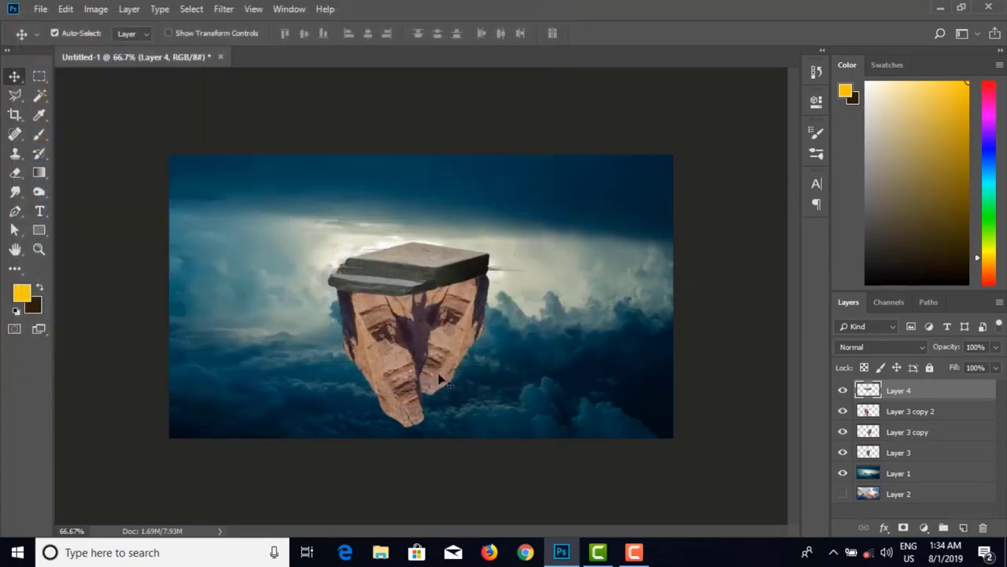
Step: Marquee-select the soil area below the trees and convert Background into Layer 0
left_click(41, 84)
left_click_drag(172, 166, 732, 513)
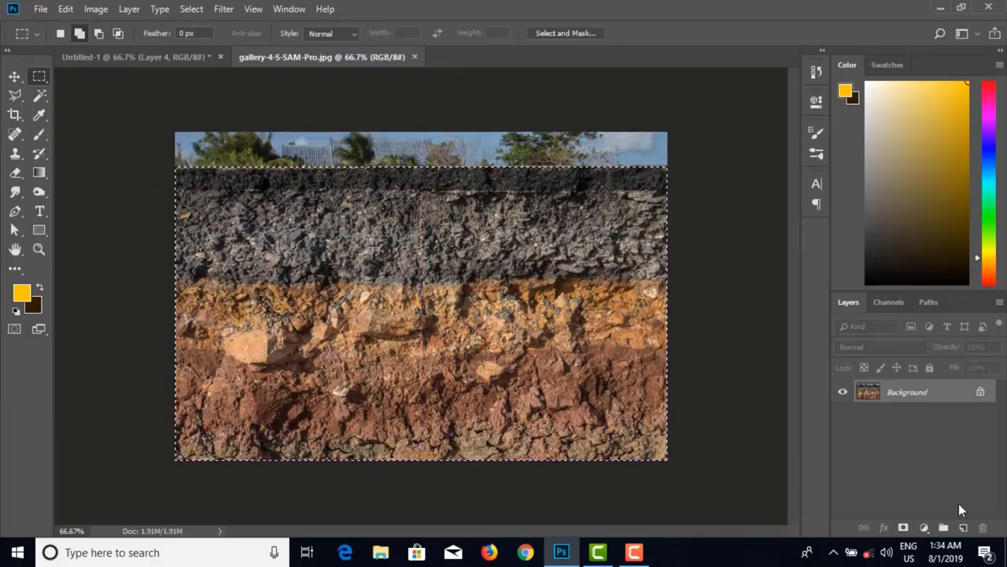
double_click(919, 394)
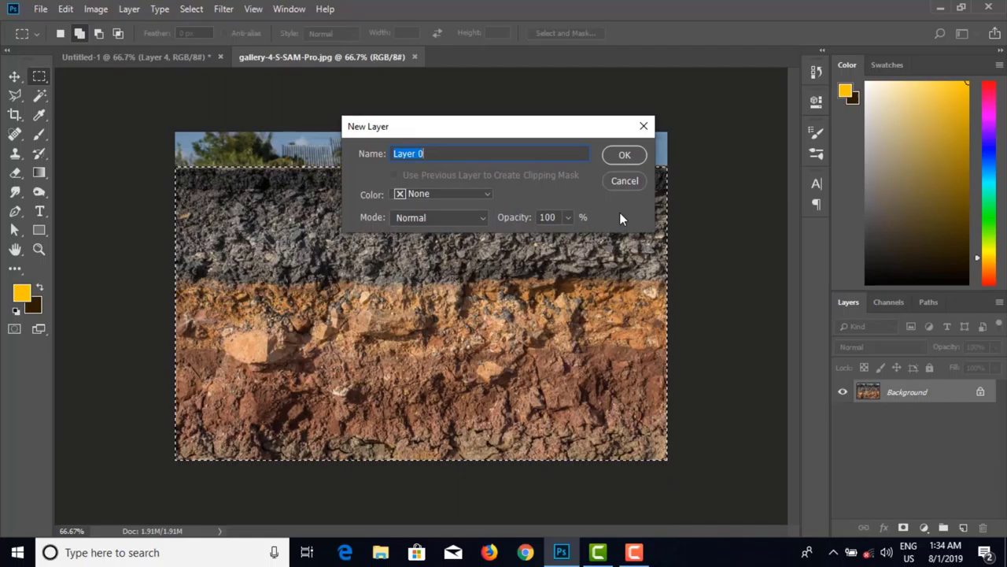
left_click(624, 155)
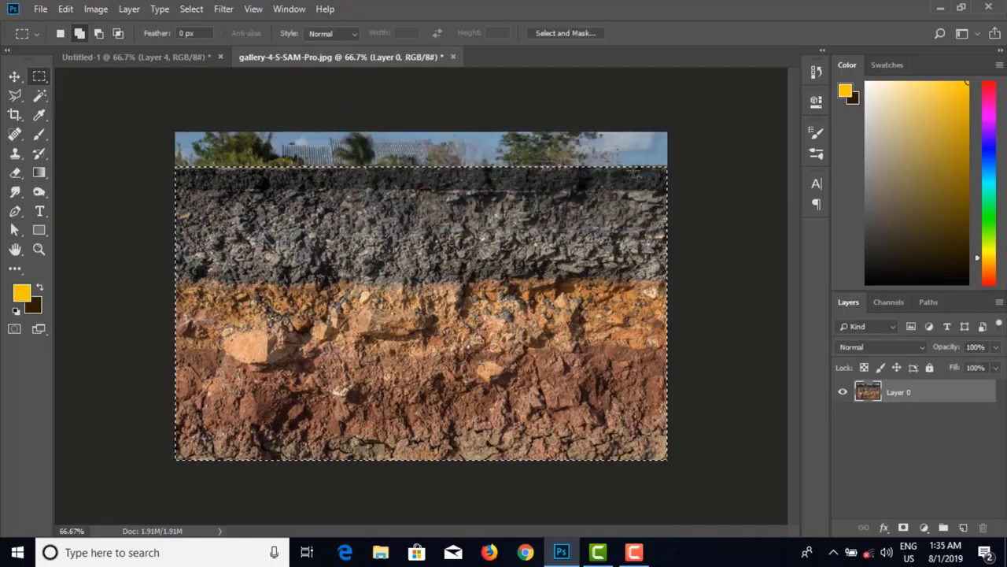
left_click(170, 57)
Step: Paste the soil as Layer 5 and scale it to about 16.5% × 15.6% over the slab's right side
key("ctrl+v")
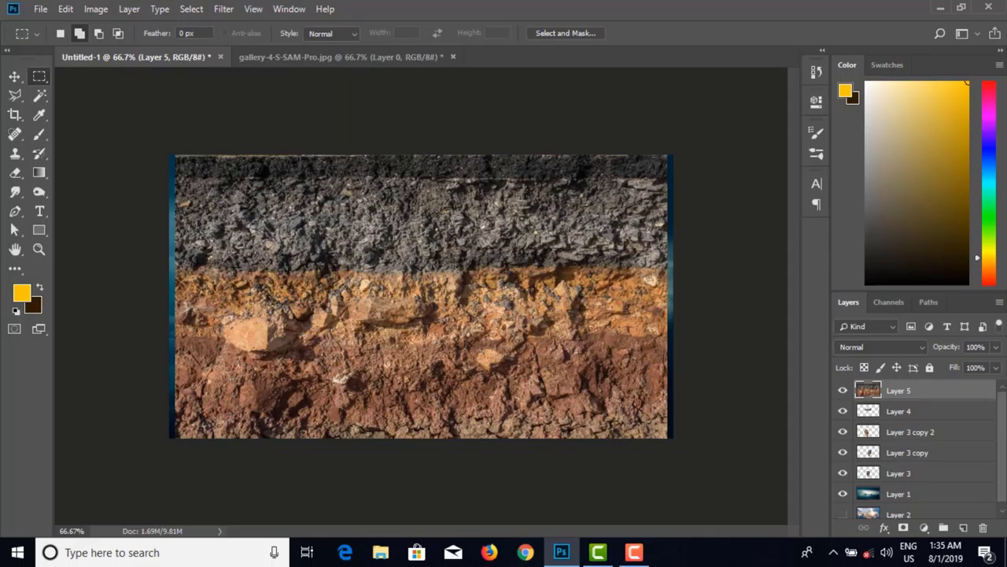
key("ctrl+t")
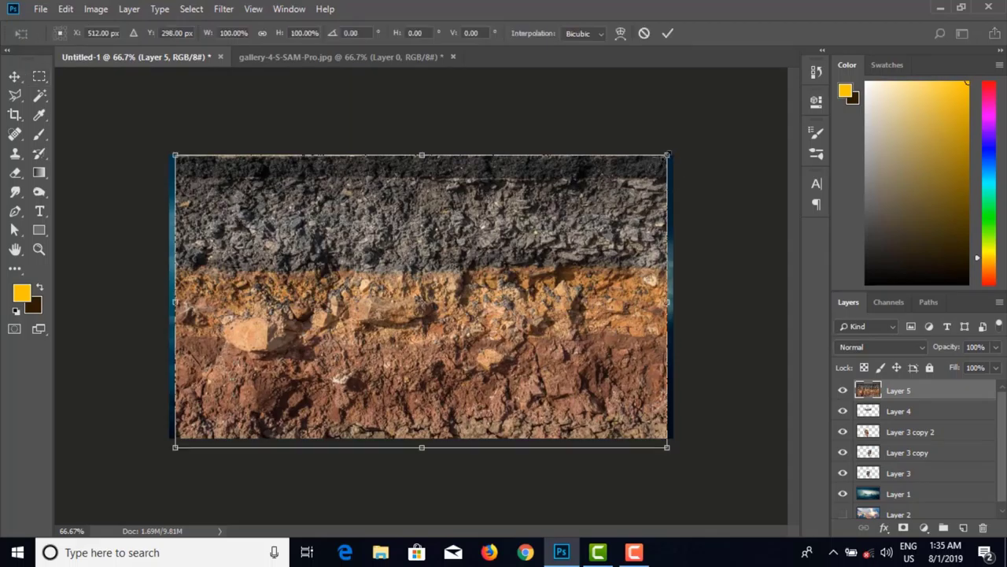
left_click_drag(667, 155, 484, 266)
left_click_drag(443, 313, 436, 296)
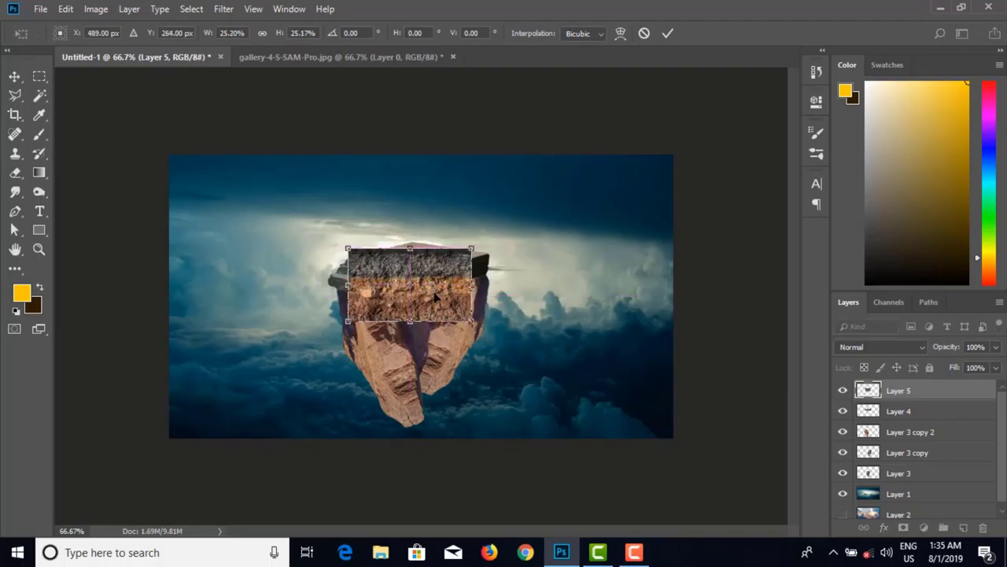
key("ctrl+plus")
key("ctrl+plus")
left_click_drag(494, 254, 547, 273)
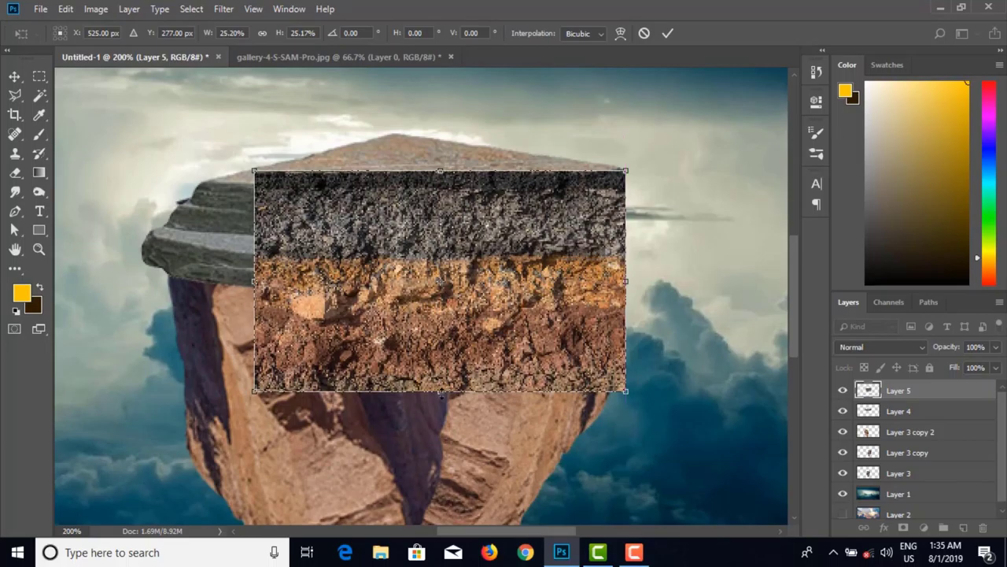
left_click_drag(439, 391, 447, 307)
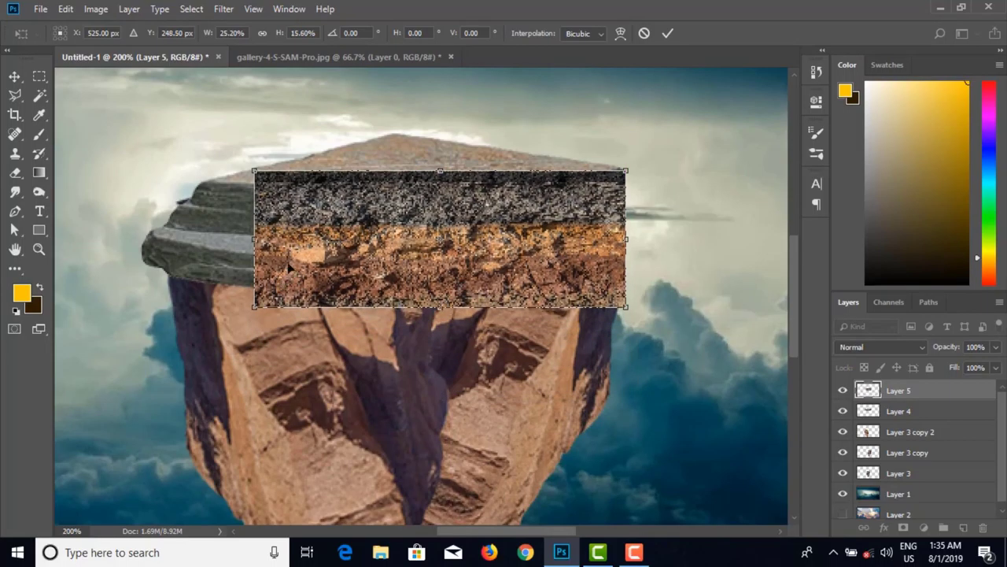
left_click_drag(248, 240, 385, 239)
mouse_move(582, 228)
left_mouse_down()
mouse_move(570, 252)
mouse_move(583, 227)
left_mouse_up()
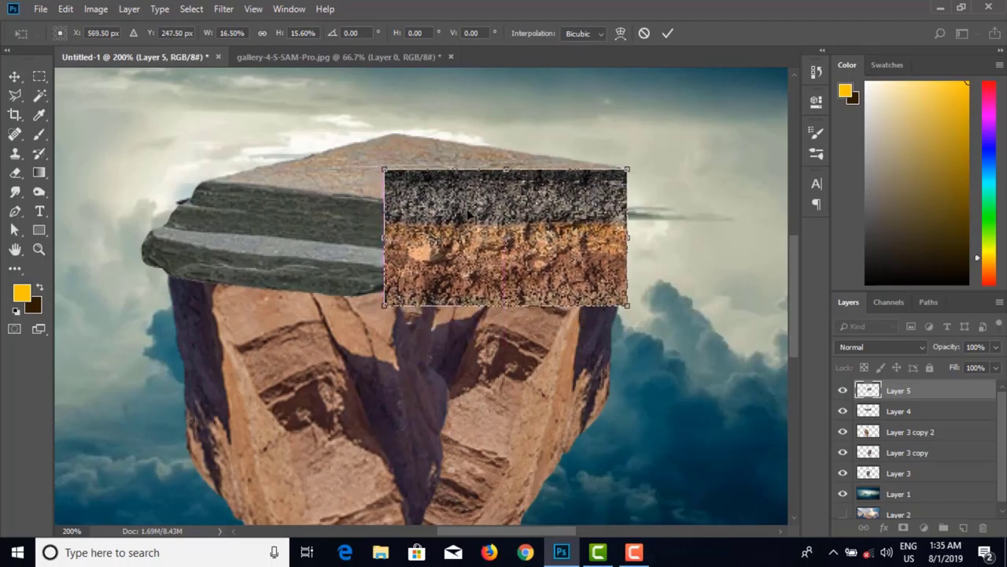
Step: Skew the soil strip, moving its corners to follow the slab's right front face
right_click(469, 214)
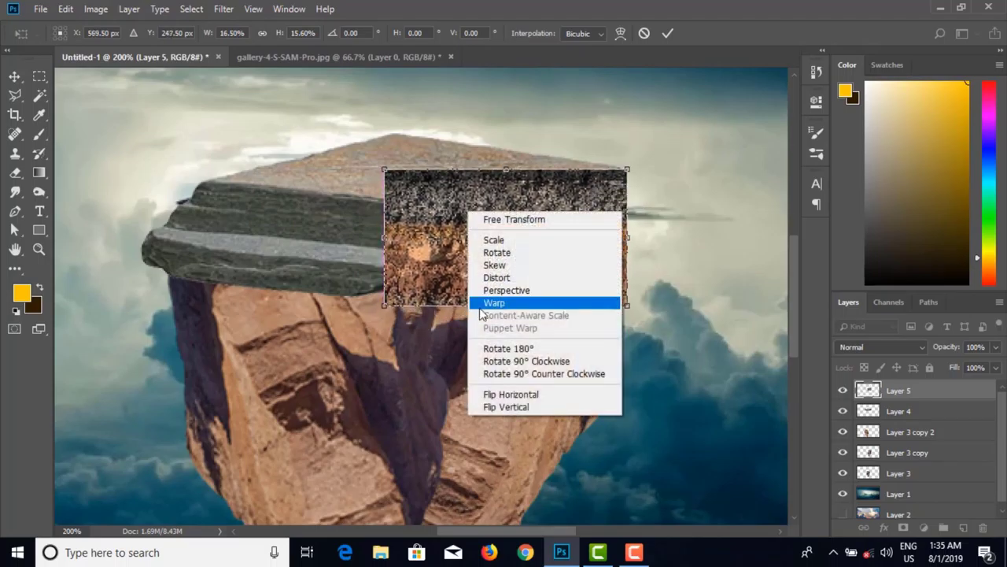
left_click(497, 266)
left_click_drag(384, 310, 551, 347)
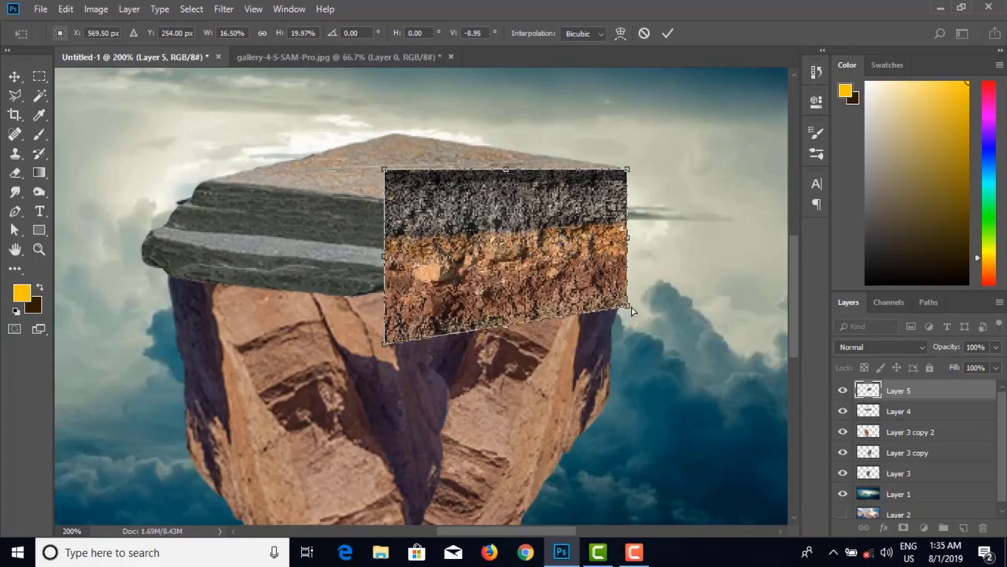
left_click_drag(627, 310, 627, 270)
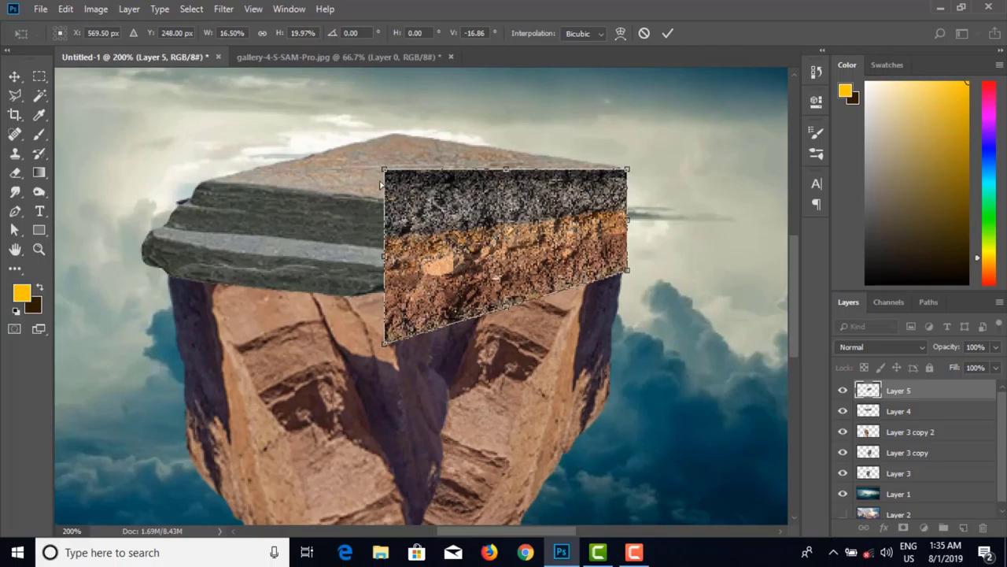
left_click_drag(386, 171, 385, 222)
left_click_drag(625, 170, 626, 166)
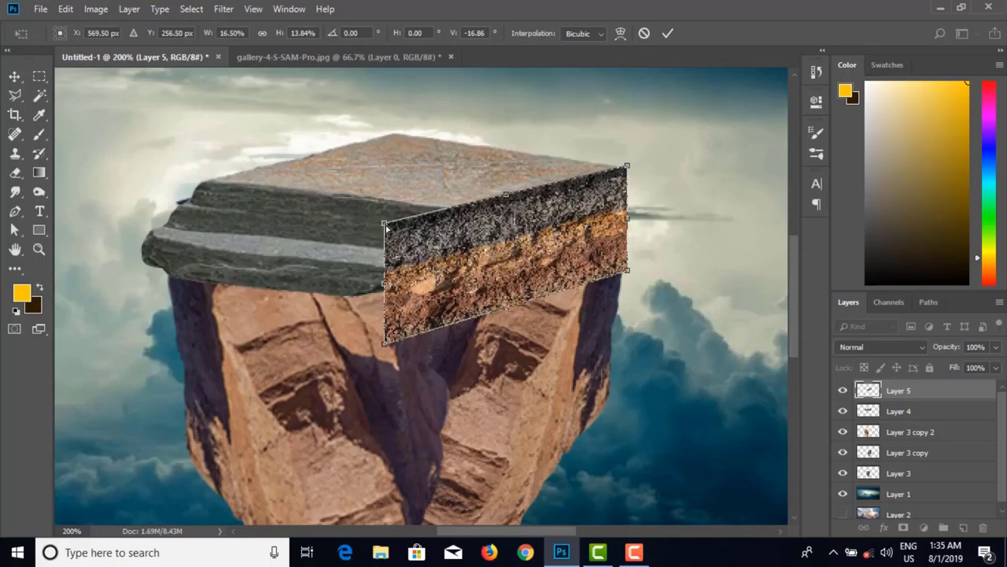
Step: Fine-tune the skewed corners to about 15° along the slab edge and apply
left_click_drag(387, 227, 386, 217)
left_click_drag(385, 347, 389, 343)
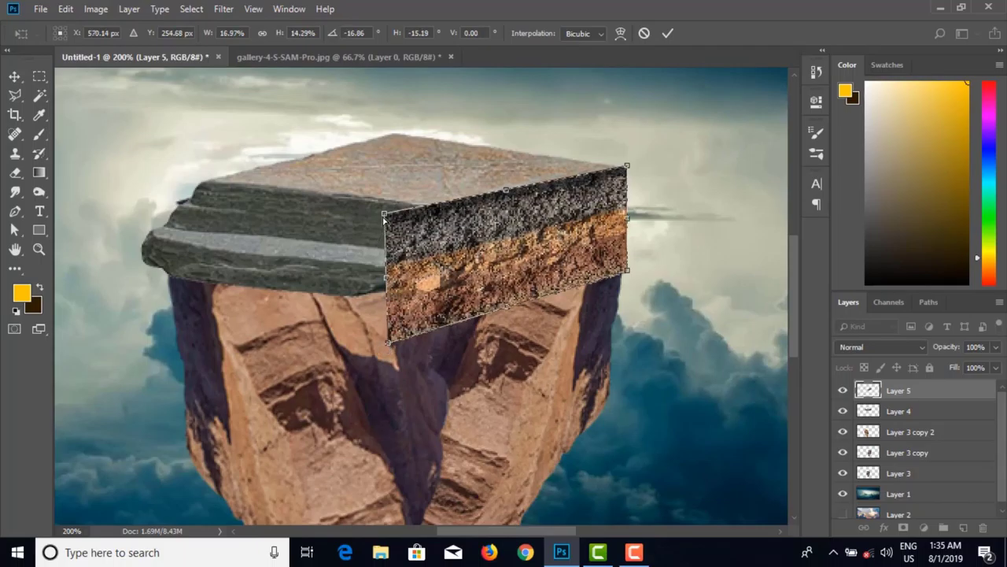
left_click_drag(389, 218, 395, 212)
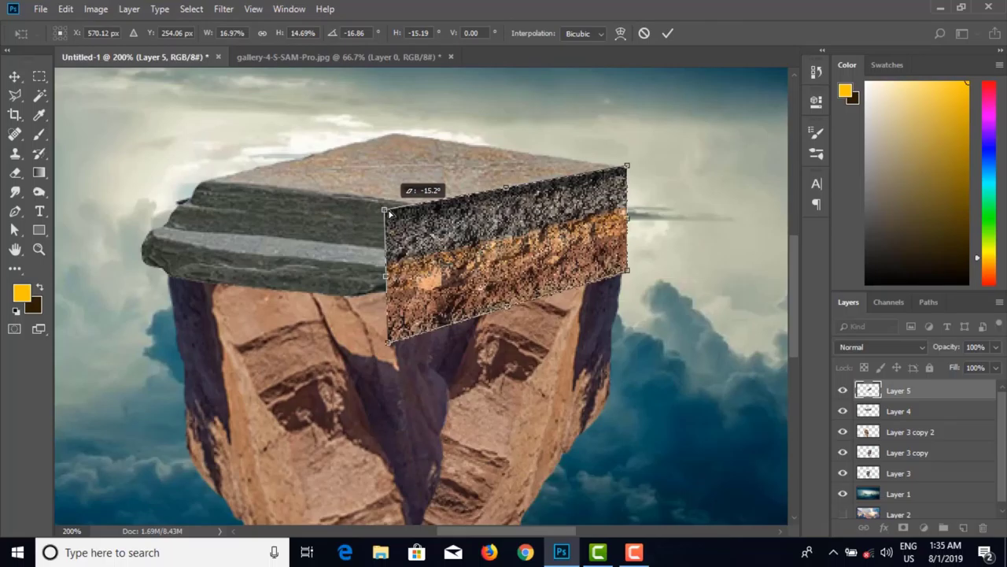
left_click_drag(389, 214, 391, 234)
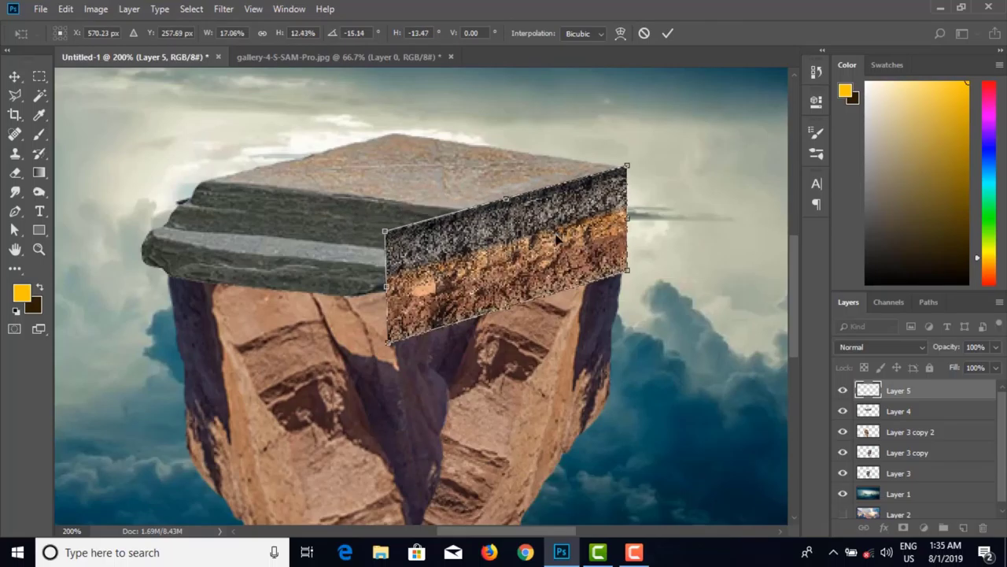
left_click_drag(628, 168, 629, 178)
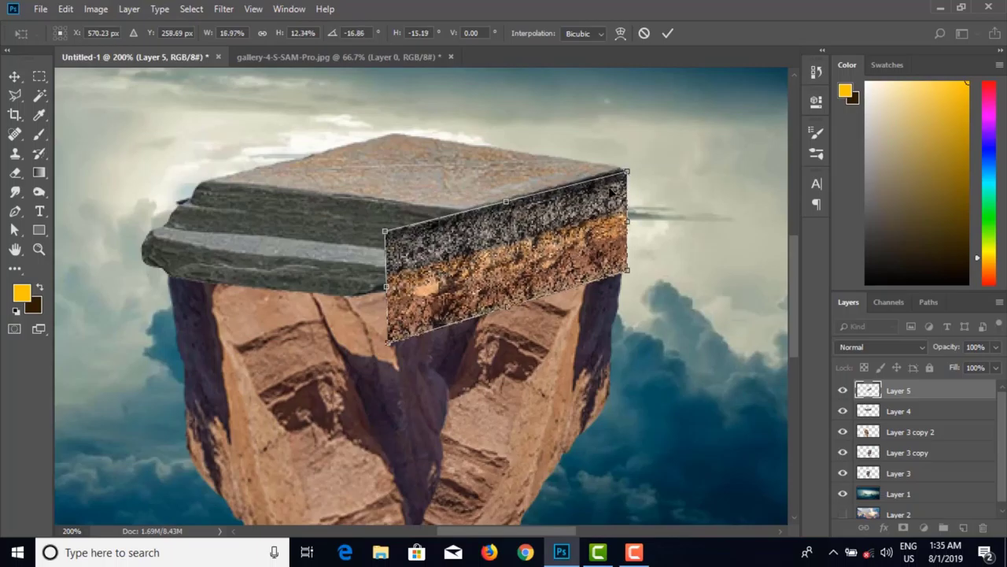
key("Return")
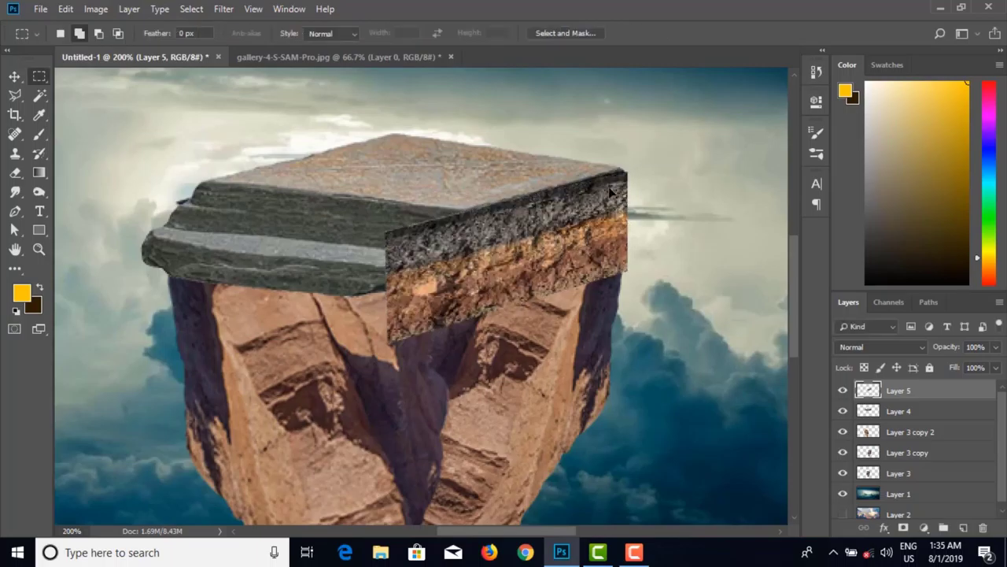
left_click(309, 55)
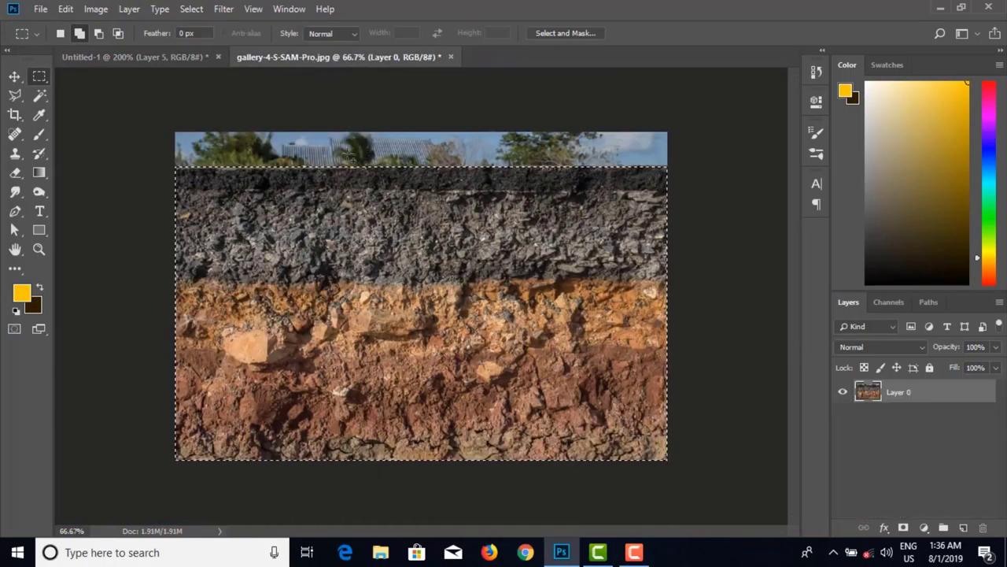
Step: Paste the soil texture into Untitled-1 as Layer 6 and nudge it into place
left_click(135, 55)
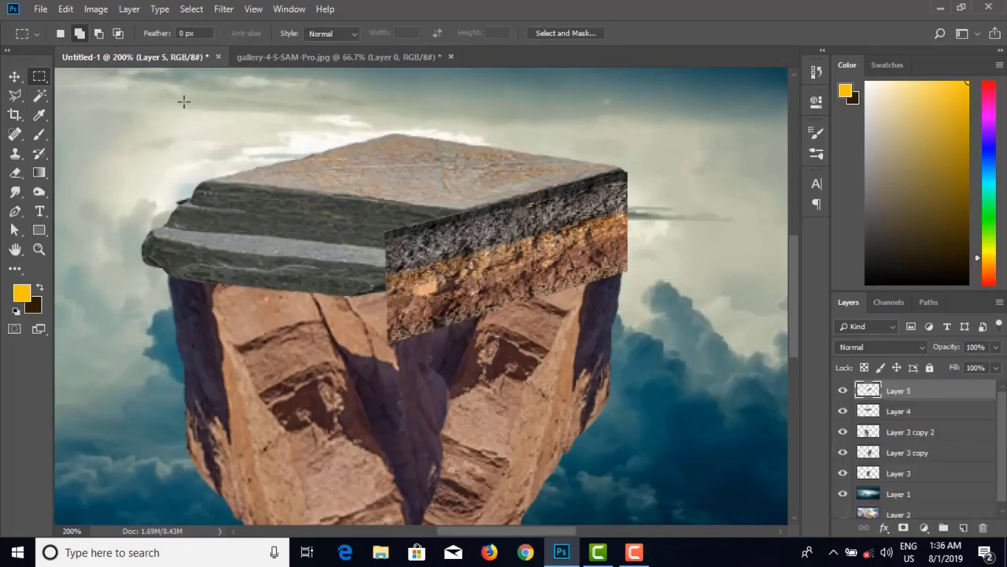
key("ctrl+v")
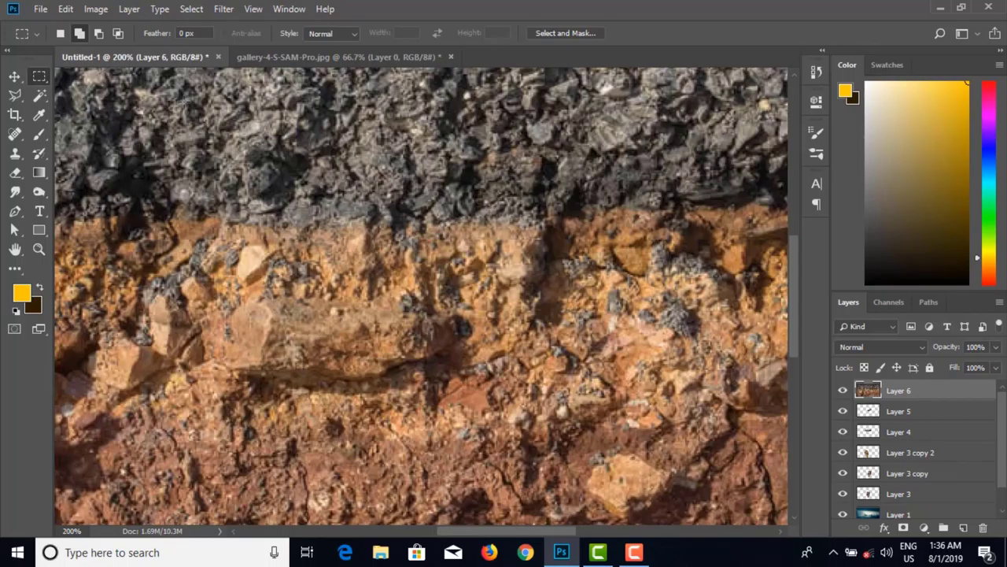
key("ctrl+minus")
key("ctrl+minus")
key("ctrl+minus")
key("ctrl+minus")
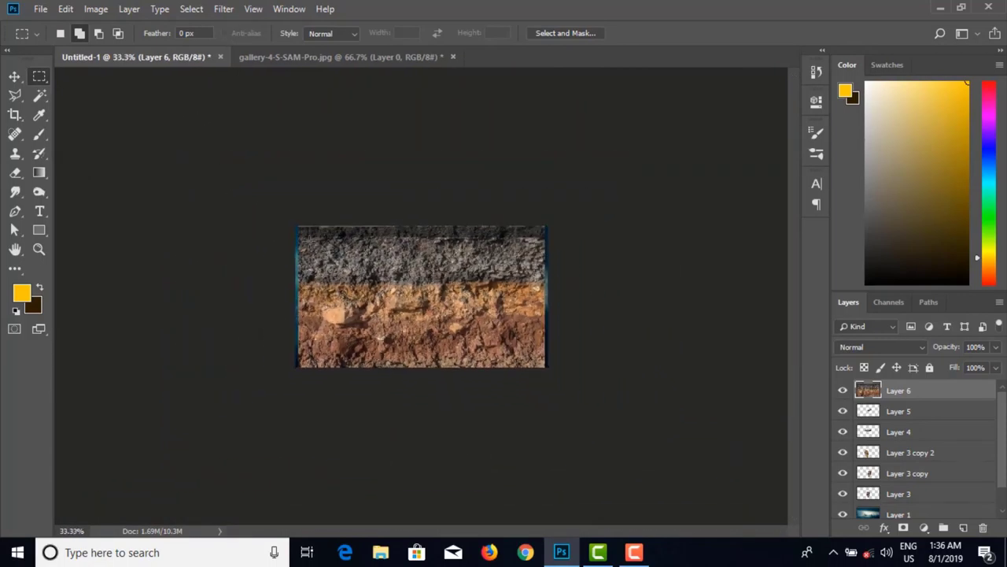
key("v")
left_click_drag(391, 305, 397, 307)
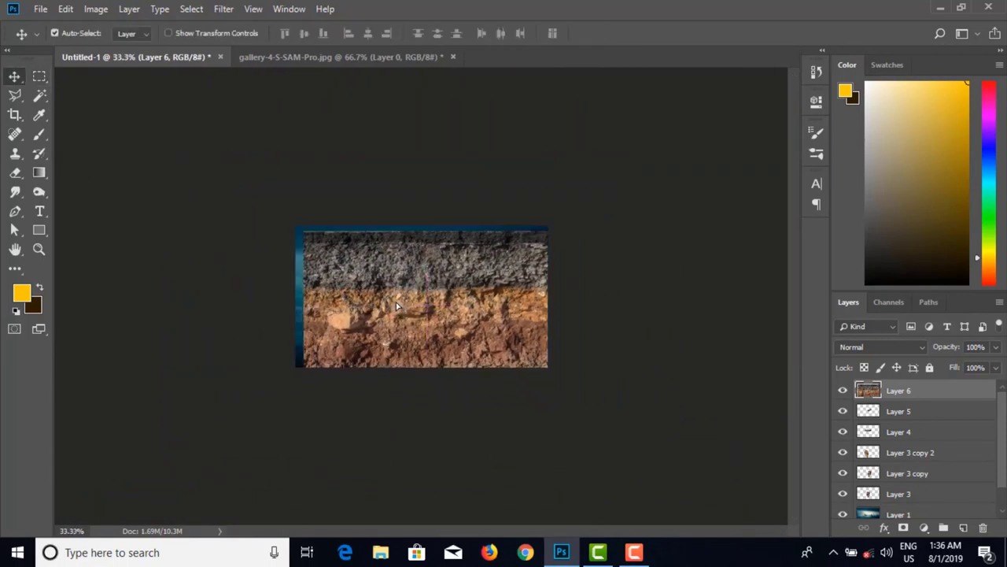
Step: Scale Layer 6 to about 21% and move it over the rock's left side
key("ctrl")
key("ctrl+t")
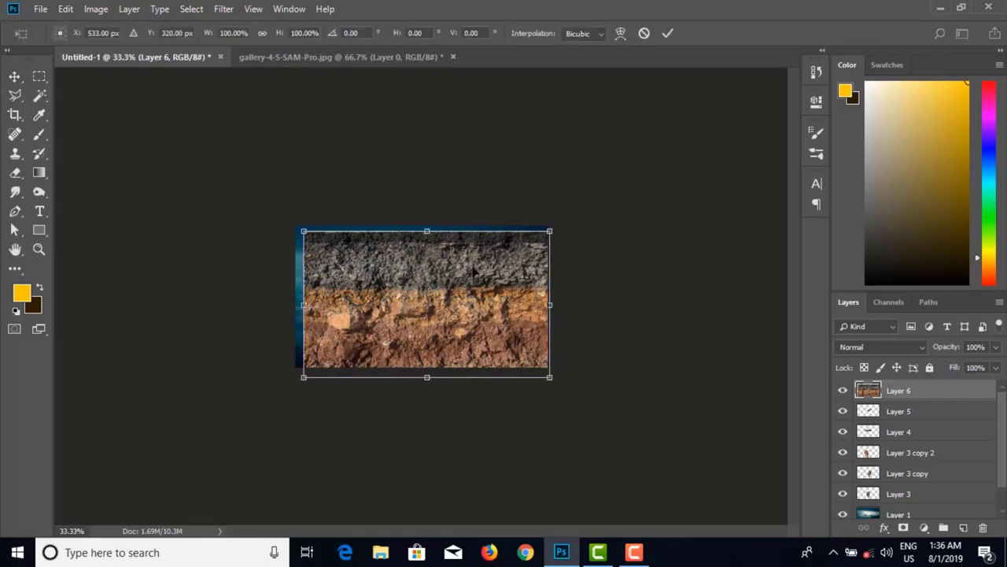
left_click_drag(549, 231, 453, 289)
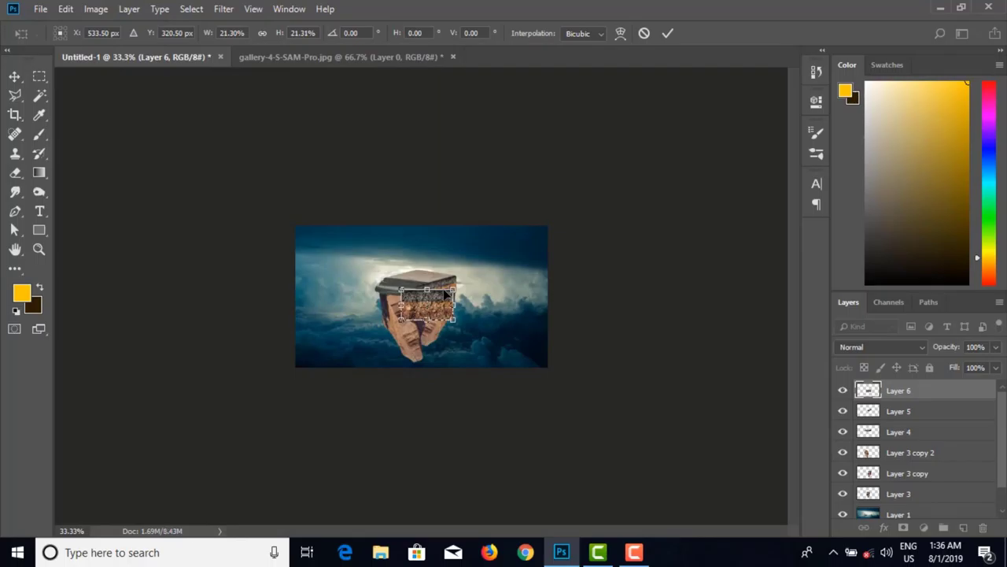
scroll(447, 293, "up", 6)
scroll(447, 293, "down", 2)
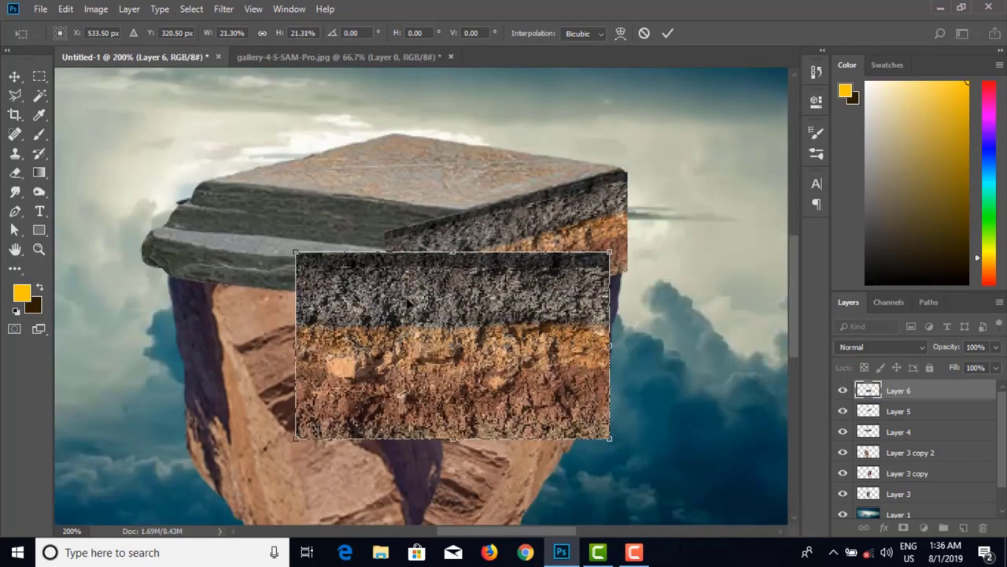
left_click_drag(375, 283, 307, 241)
right_click(347, 228)
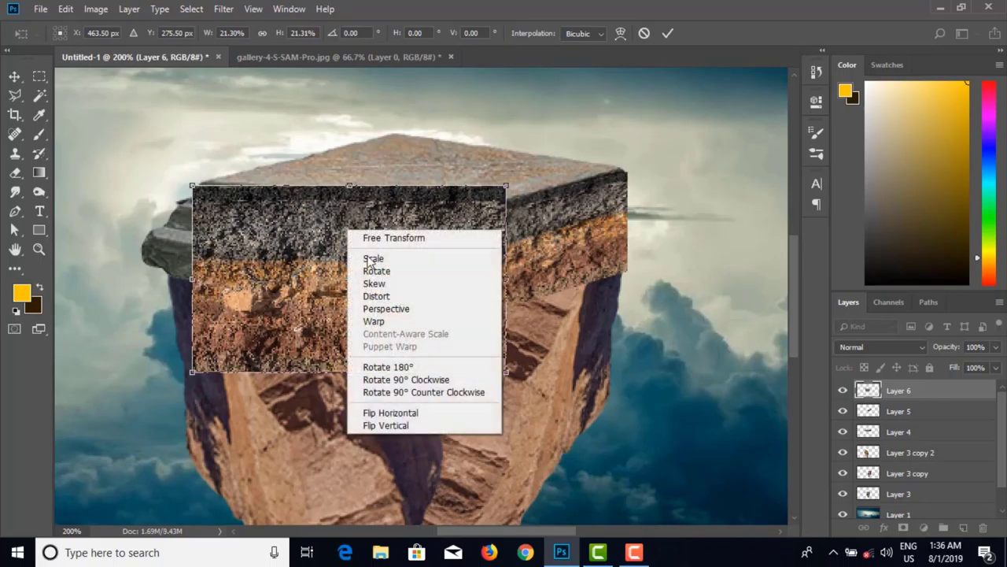
Step: Skew Layer 6, slanting its right edge to meet the rock's front corner
left_click(382, 285)
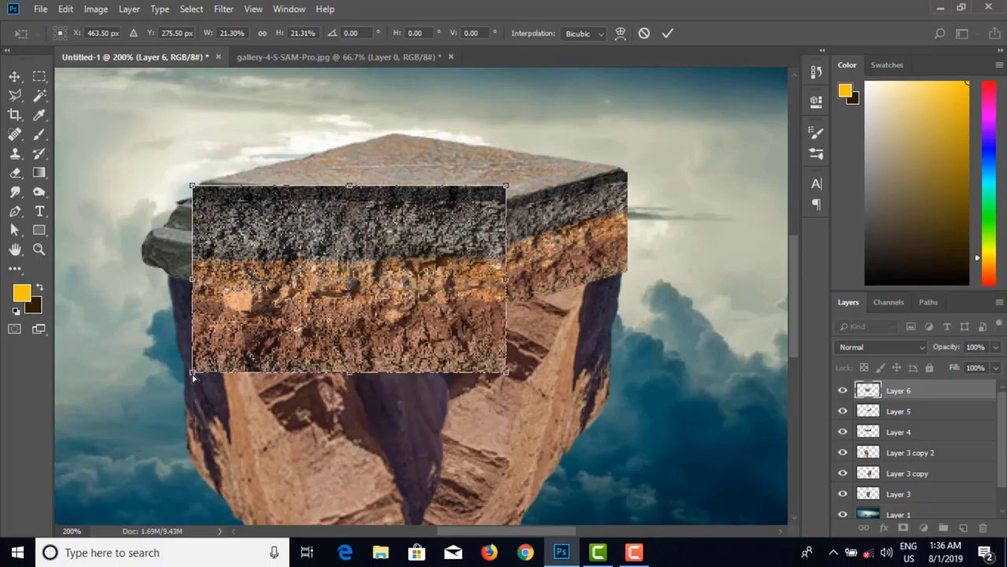
left_click_drag(194, 377, 192, 277)
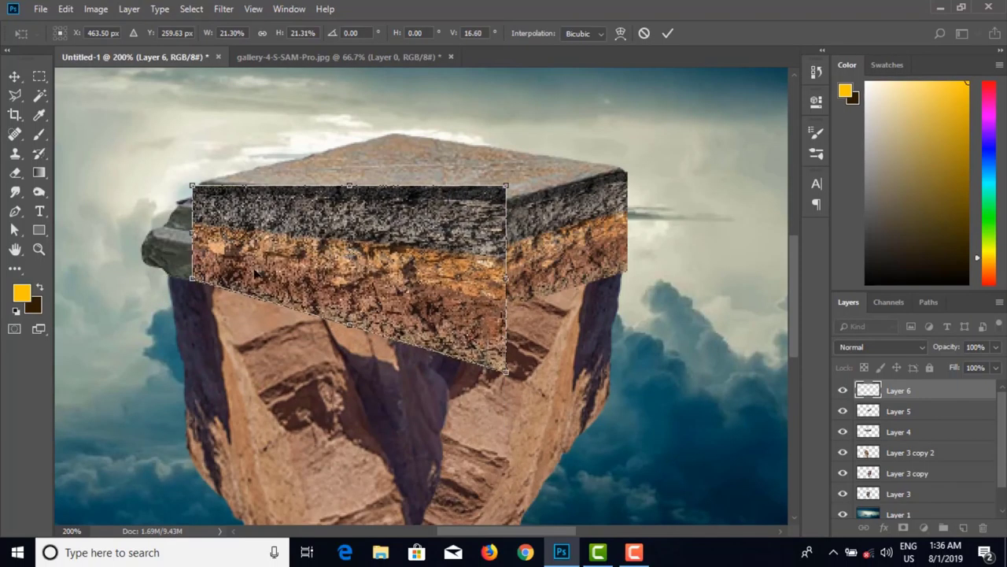
left_click_drag(302, 261, 250, 255)
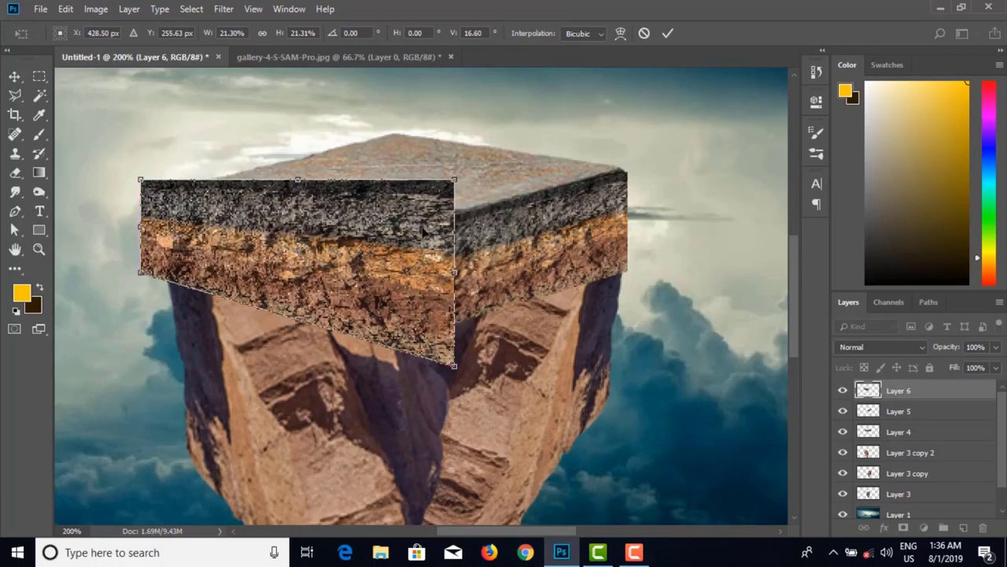
left_click_drag(454, 187, 423, 182)
left_click_drag(455, 368, 393, 339)
left_click_drag(424, 185, 383, 246)
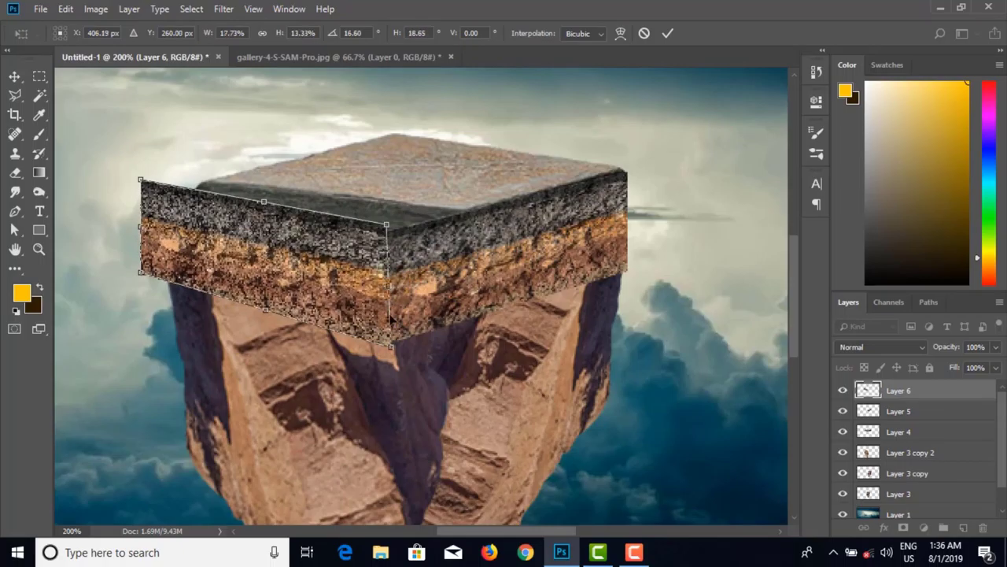
left_click_drag(391, 350, 390, 341)
left_click_drag(387, 228, 386, 234)
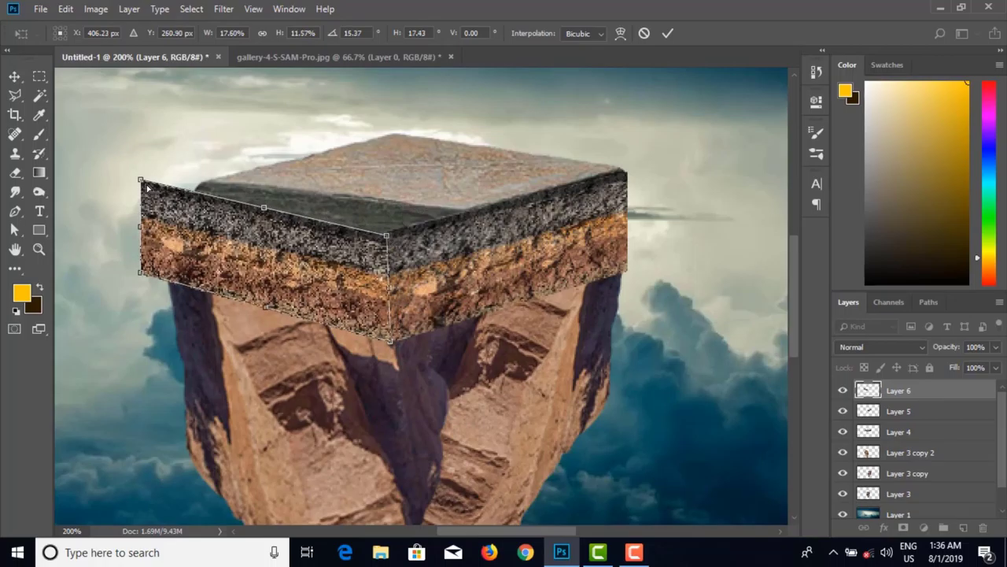
Step: Fit the soil strip's left corners to the rock's left edge and apply the skew
left_click_drag(141, 180, 192, 212)
left_click_drag(156, 269, 183, 270)
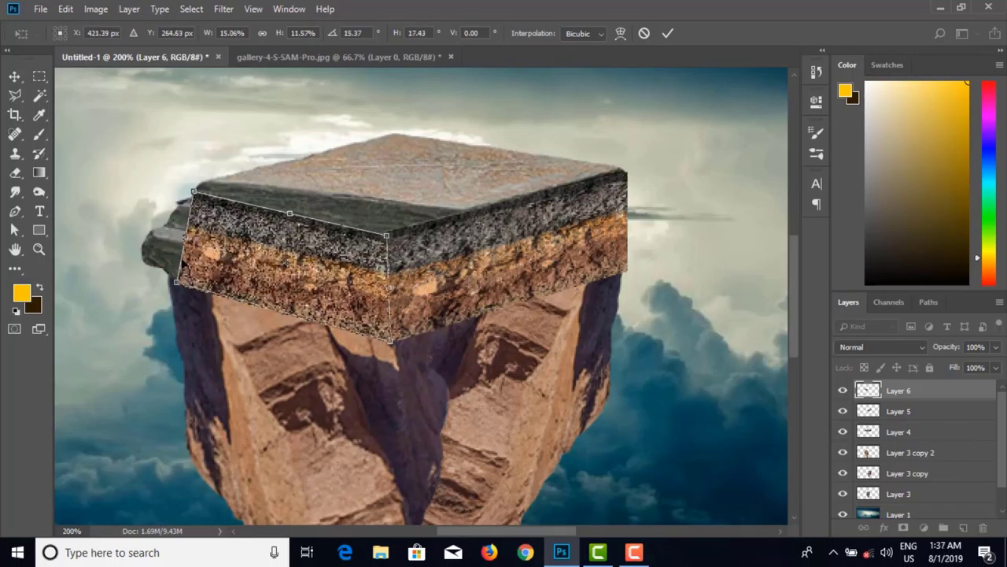
left_click_drag(193, 191, 196, 192)
mouse_move(178, 286)
left_mouse_down()
mouse_move(169, 266)
mouse_move(182, 268)
mouse_move(168, 276)
left_mouse_up()
left_click_drag(197, 194, 194, 190)
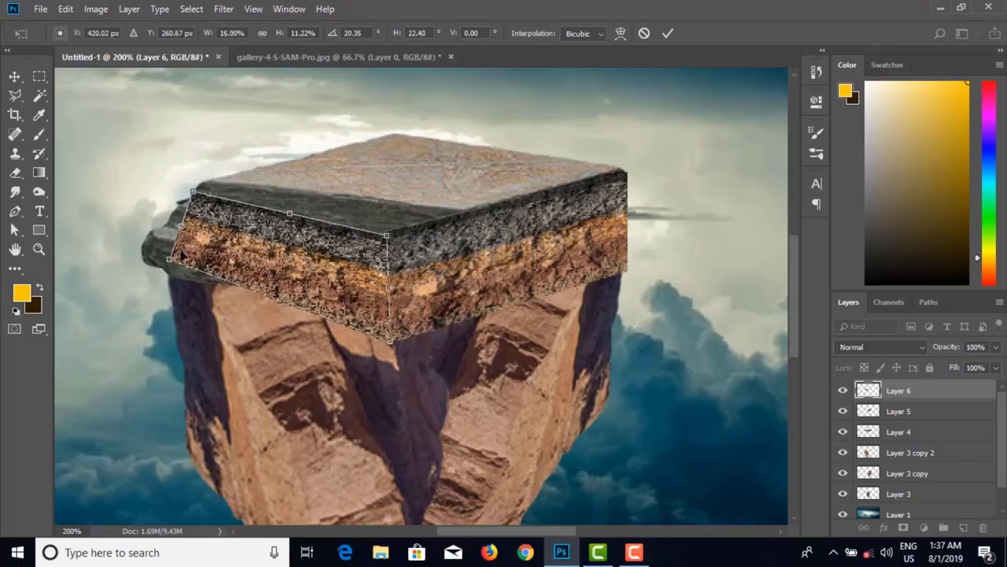
left_click_drag(173, 263, 165, 272)
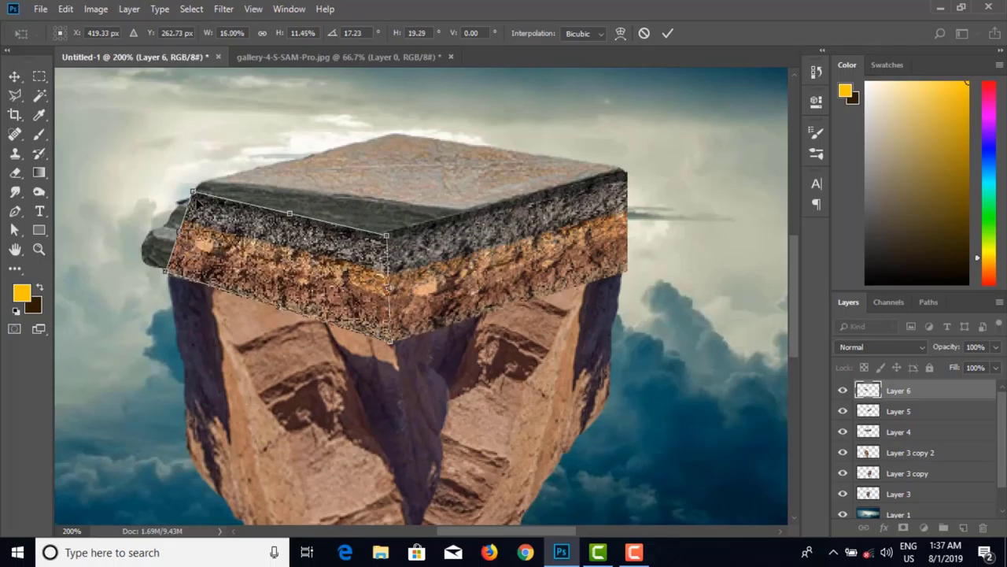
left_click_drag(194, 194, 194, 192)
left_click_drag(165, 273, 148, 267)
key("Return")
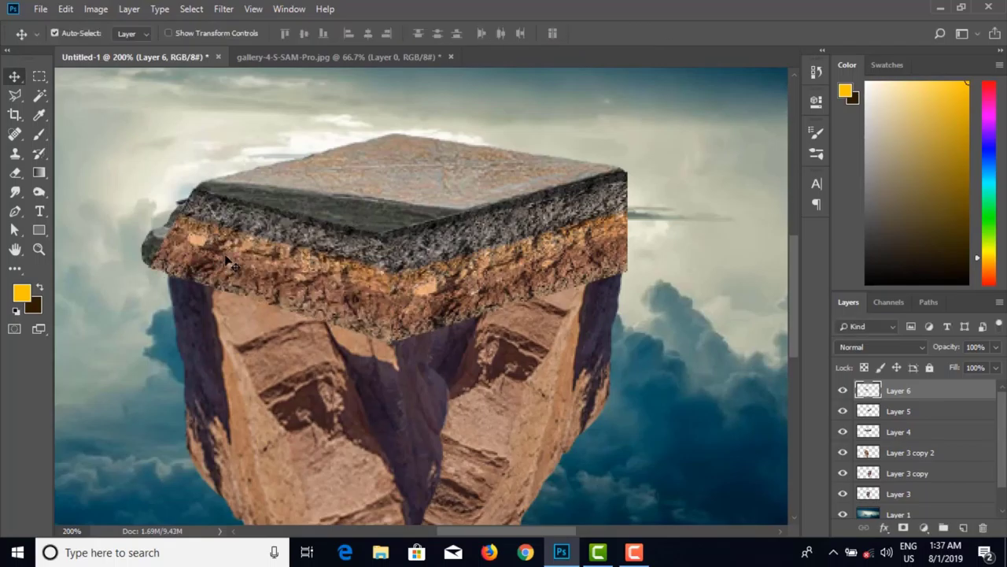
Step: Close the gallery-4-S-SAM-Pro.jpg soil photo without saving
key("ctrl+minus")
key("ctrl+minus")
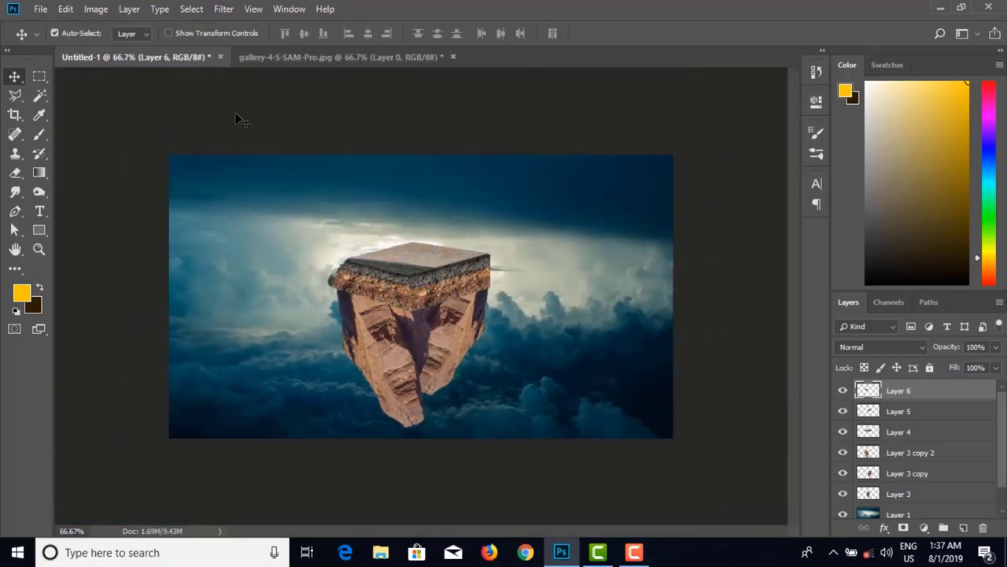
left_click(305, 63)
left_click(453, 58)
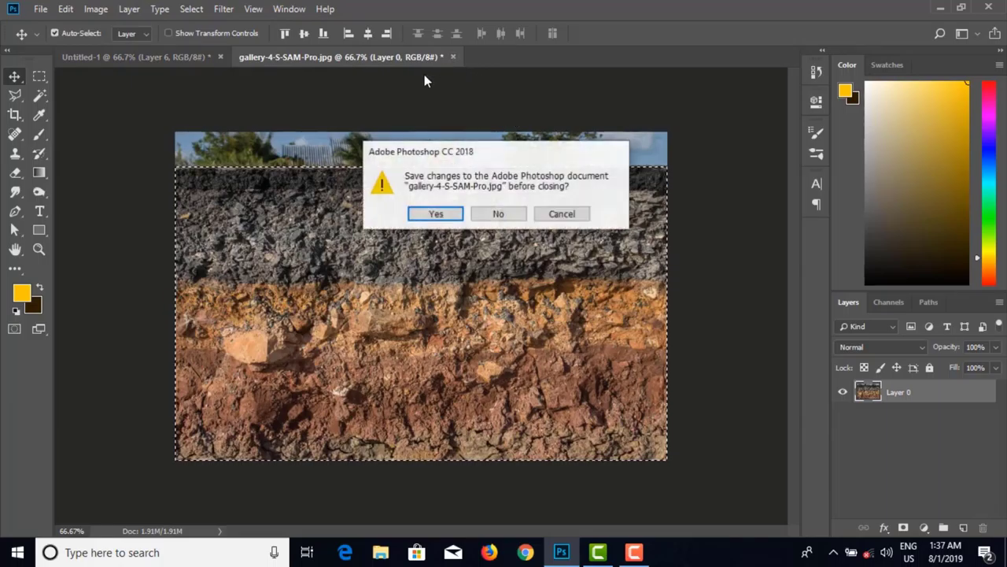
left_click(494, 213)
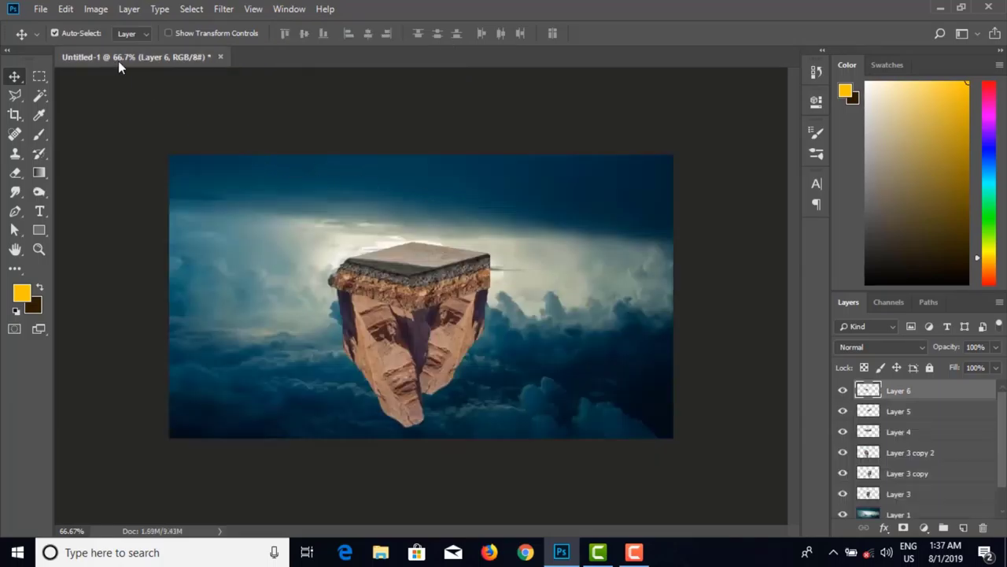
Step: Open grass_PNG4934 and drag its grass into Untitled-1 as Layer 7
left_click(42, 9)
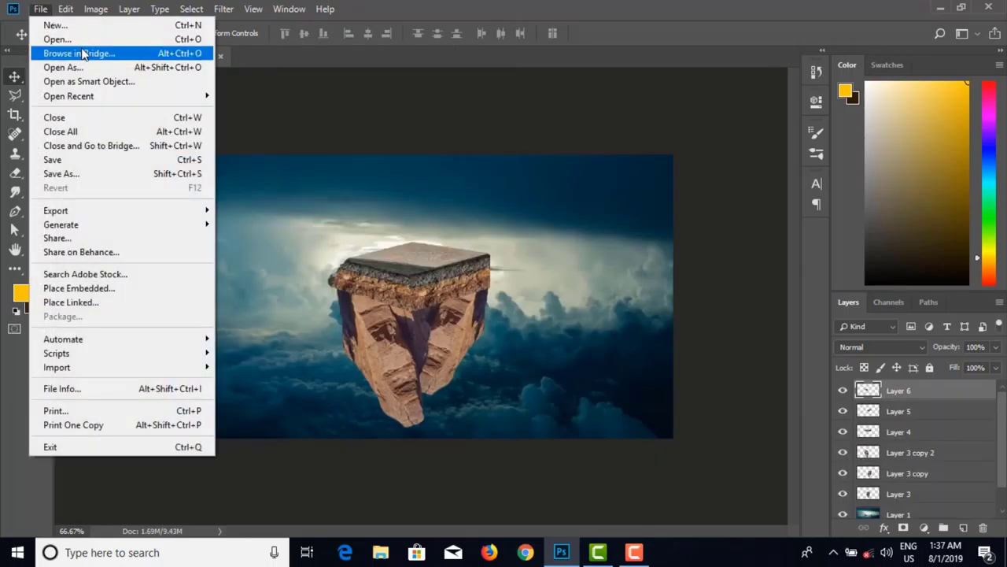
left_click(84, 41)
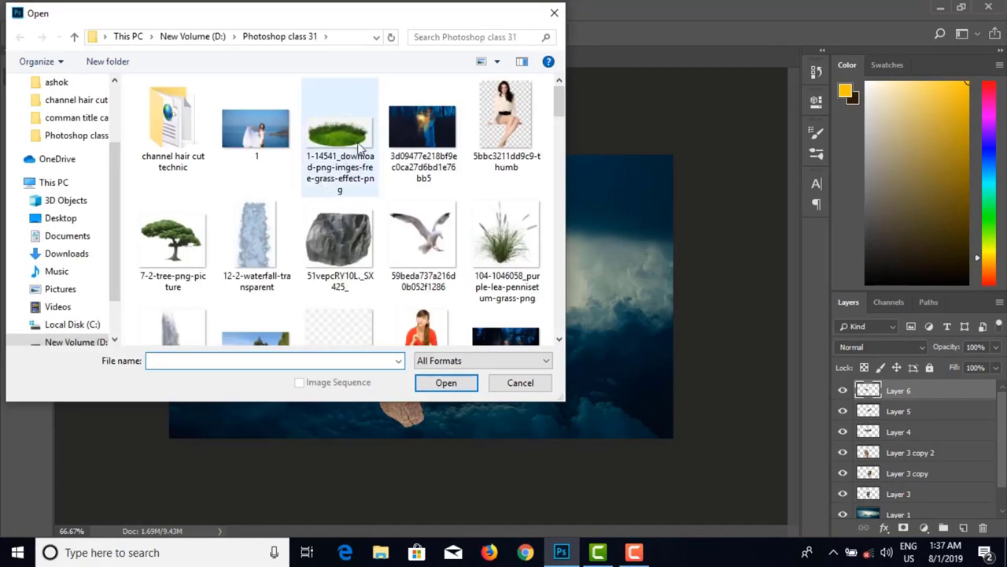
left_click(358, 140)
scroll(388, 196, "down", 2)
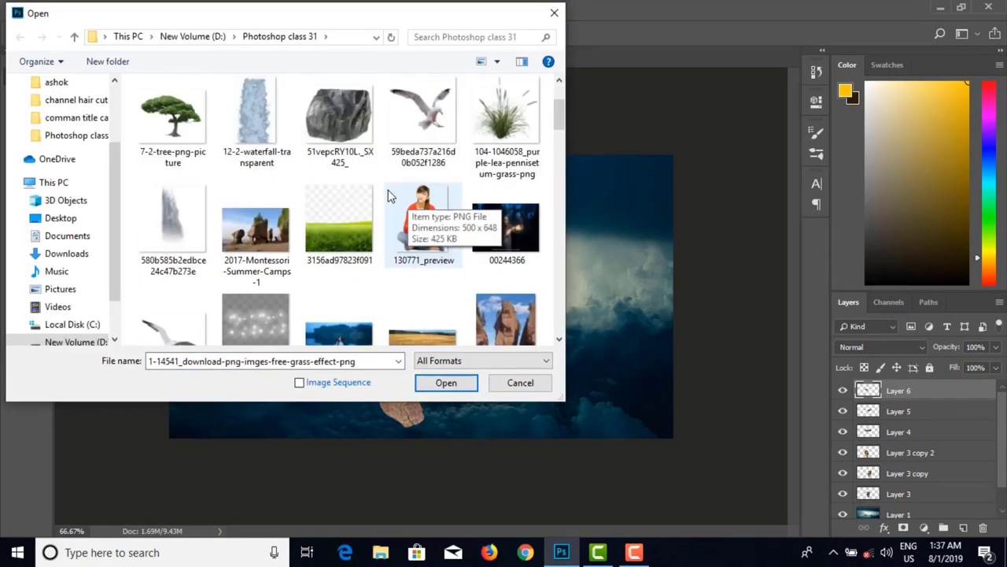
scroll(389, 195, "down", 10)
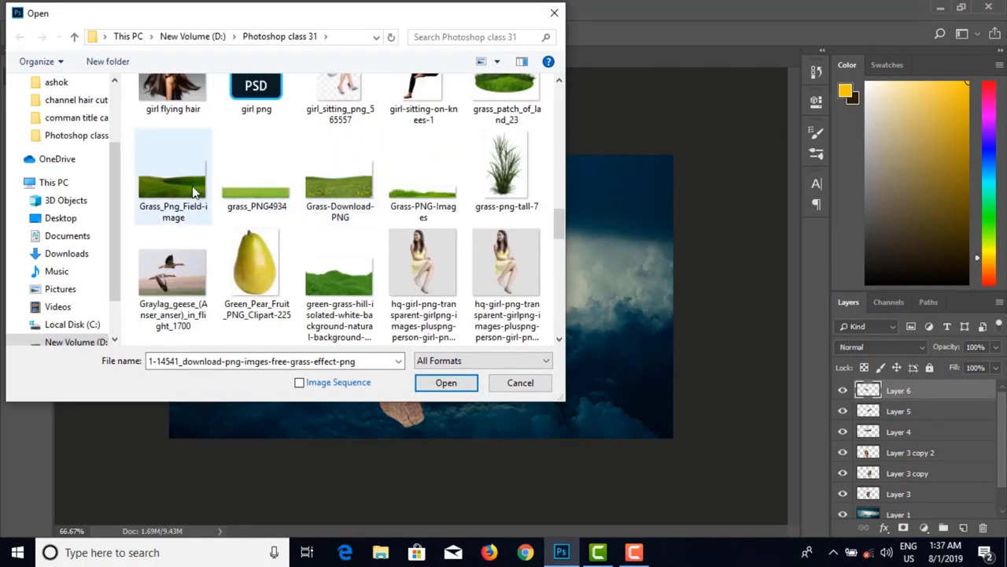
left_click(258, 201)
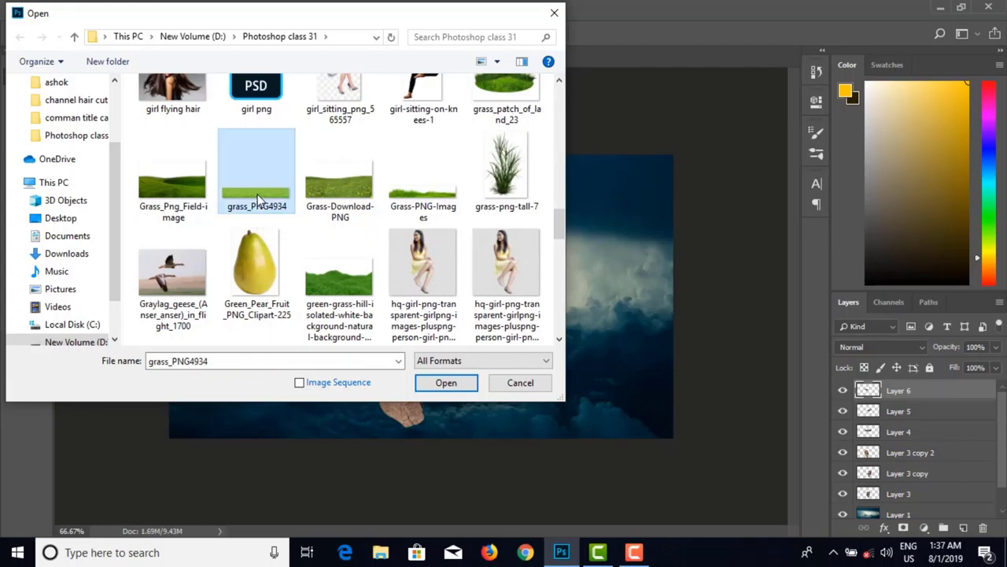
left_click(446, 382)
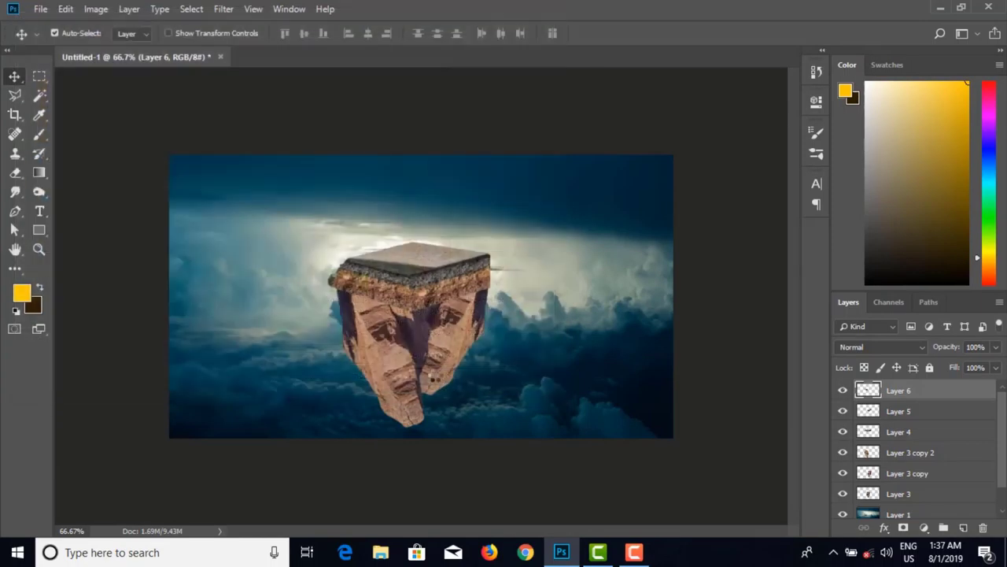
left_click_drag(386, 310, 409, 268)
Step: Scale the grass layer to about 8% × 17% as a strip atop the rock and commit
key("ctrl+t")
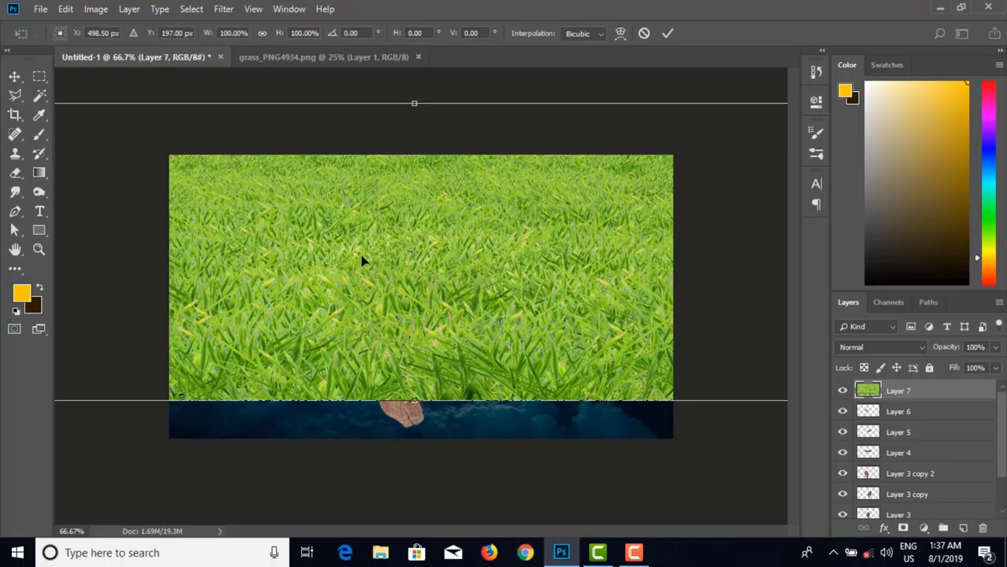
key("ctrl+minus")
key("ctrl+minus")
key("ctrl+minus")
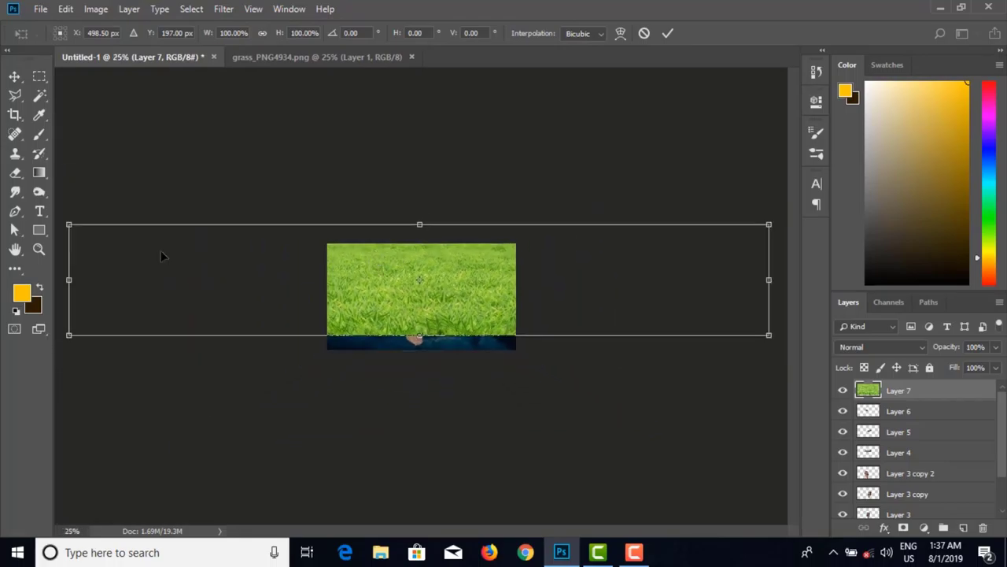
left_click_drag(94, 242, 364, 291)
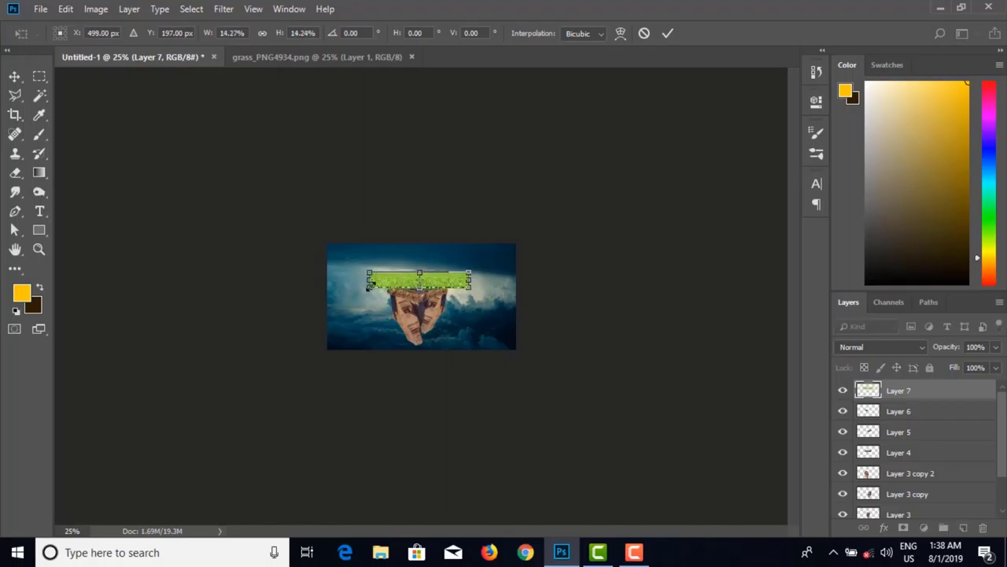
key("ctrl+plus")
key("ctrl+plus")
key("ctrl+plus")
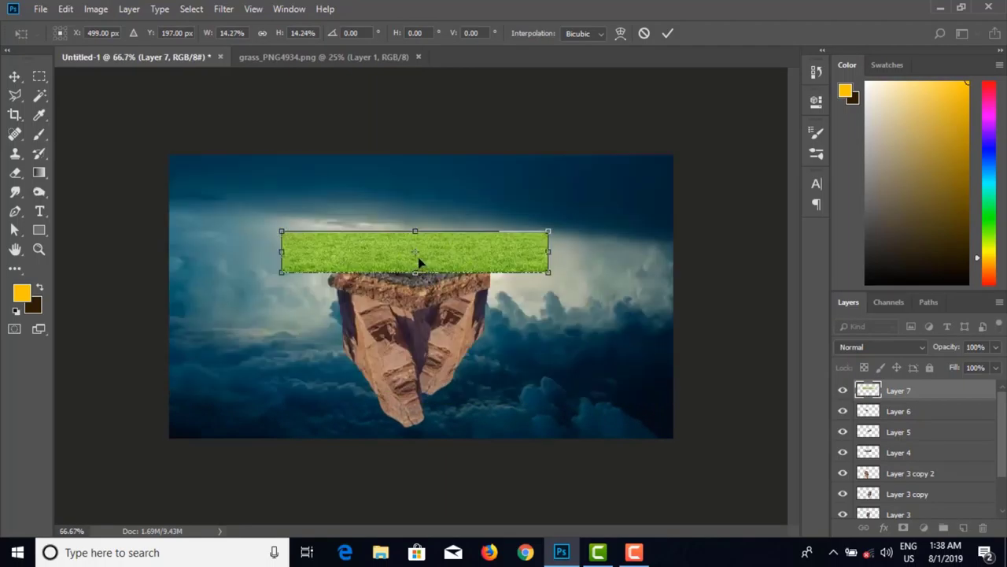
left_click_drag(276, 254, 345, 254)
left_click_drag(549, 254, 417, 229)
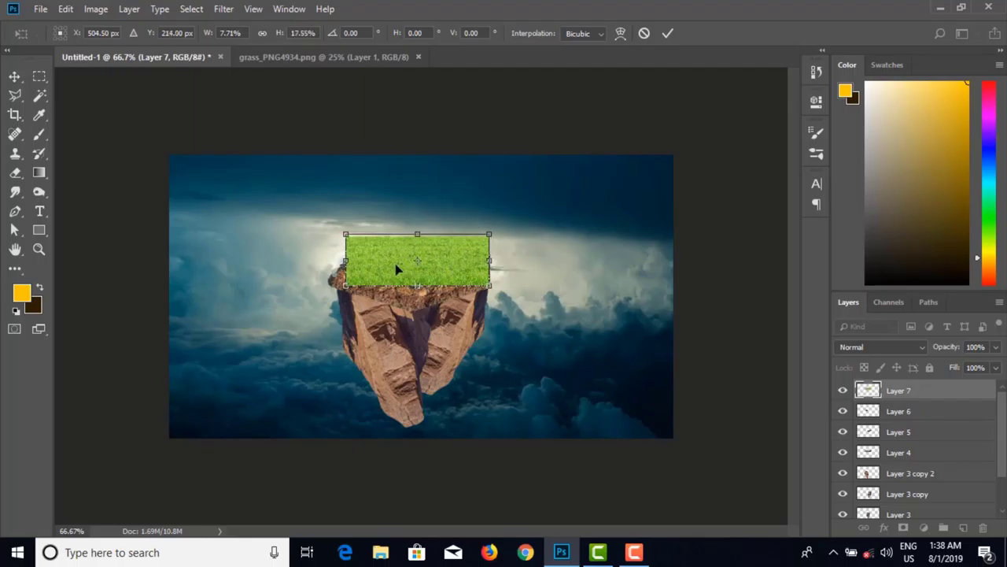
key("ctrl+plus")
key("ctrl+plus")
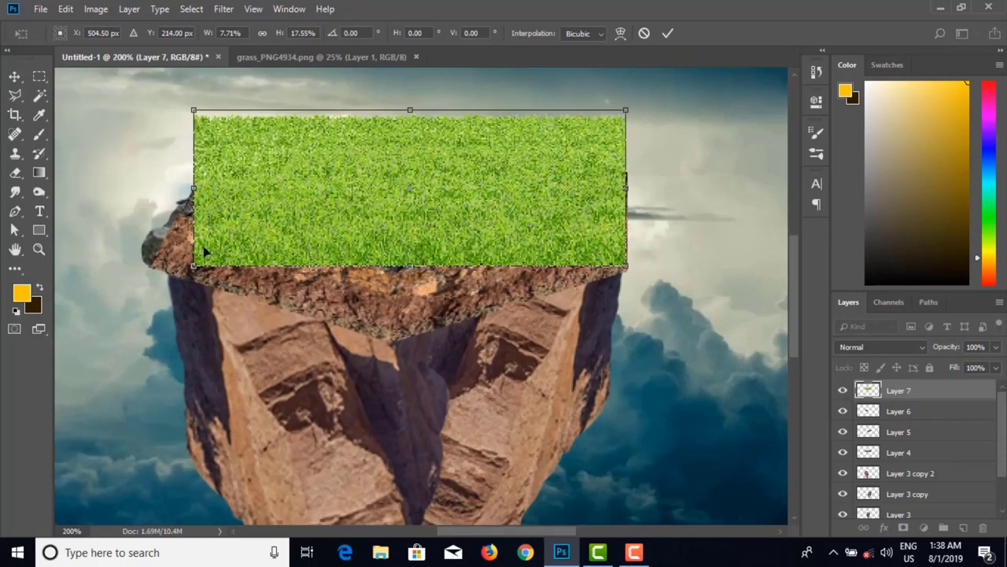
left_click_drag(194, 266, 180, 266)
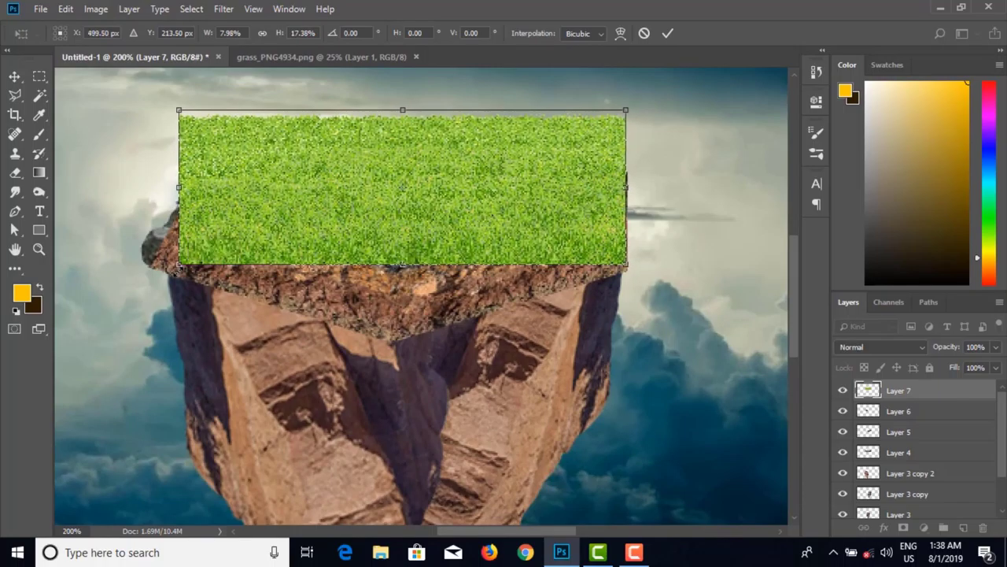
key("Return")
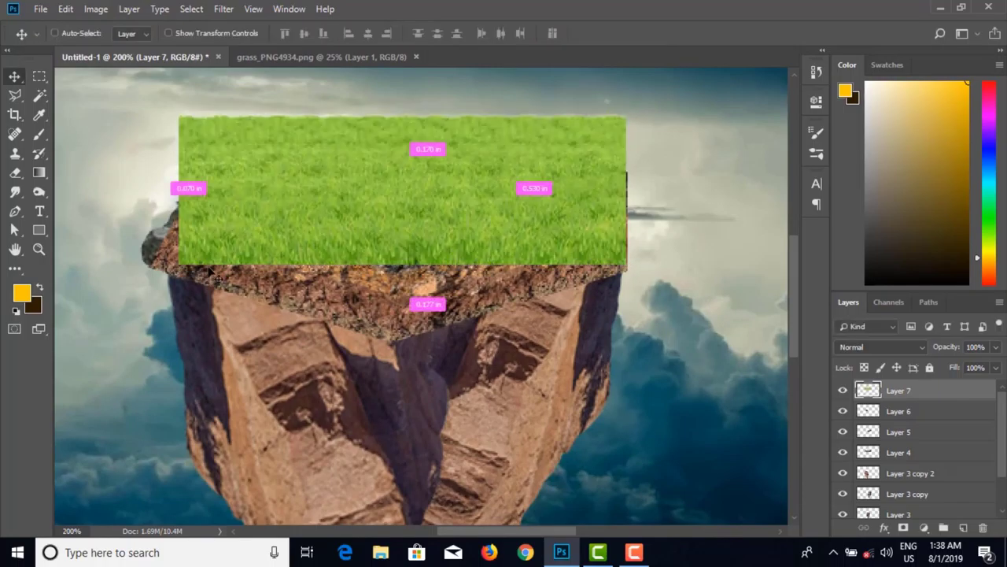
key("ctrl+minus")
key("ctrl+minus")
key("ctrl+minus")
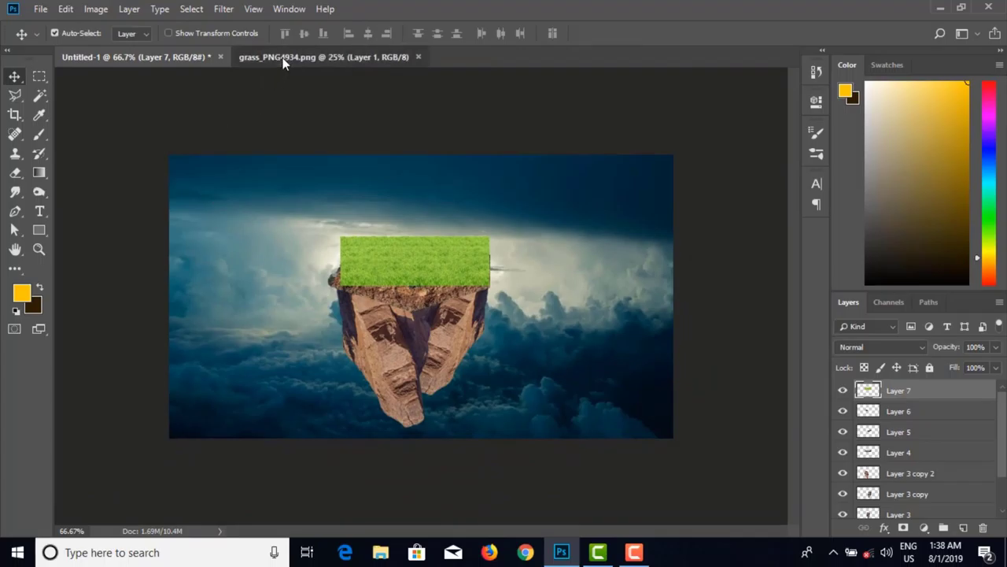
Step: Close grass_PNG4934.png, browse the grass images in Open, then cancel the dialog
left_click(390, 58)
left_click(418, 58)
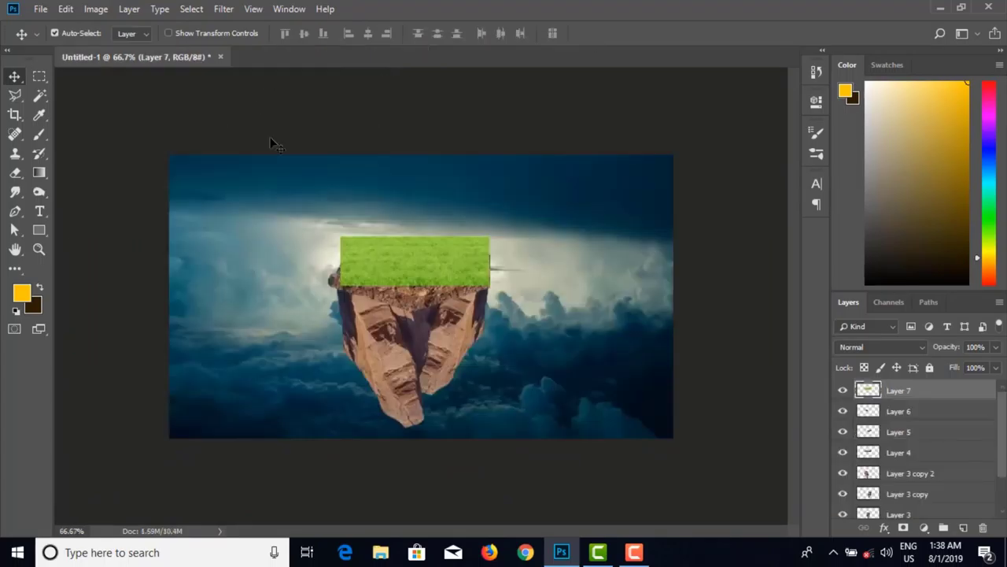
left_click(40, 9)
left_click(47, 39)
scroll(331, 198, "down", 5)
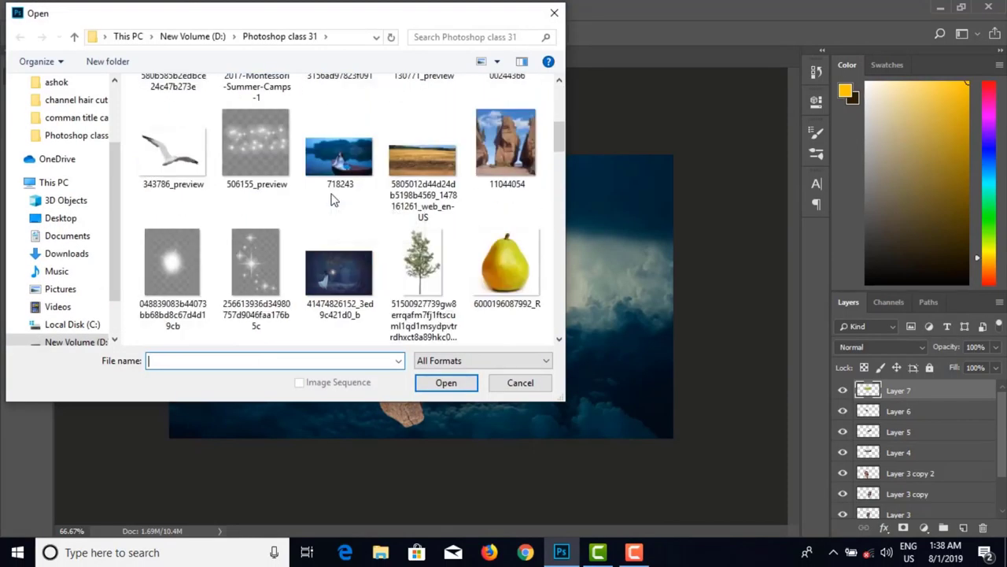
scroll(331, 199, "down", 15)
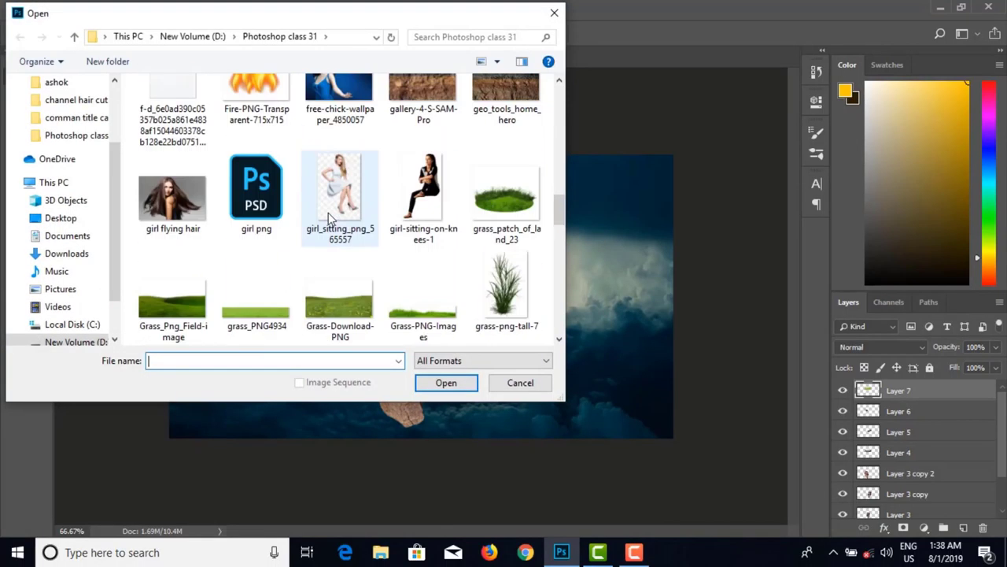
scroll(328, 212, "down", 1)
left_click(161, 175)
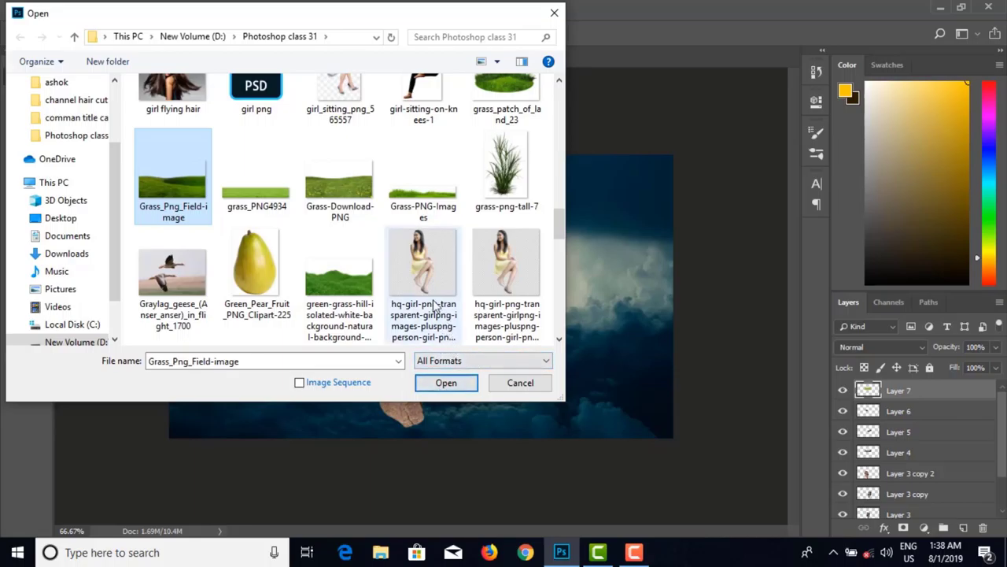
scroll(376, 244, "up", 2)
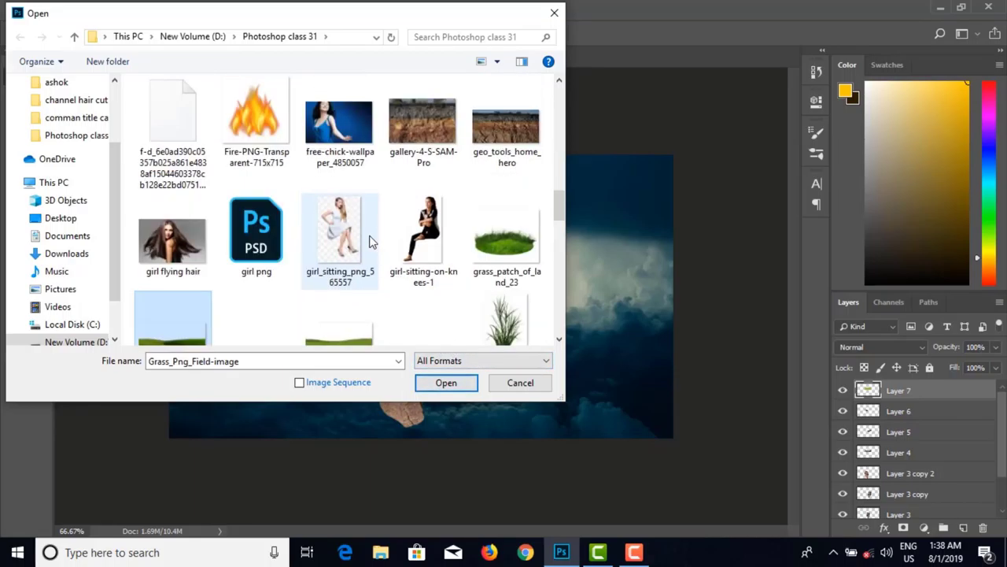
left_click(554, 13)
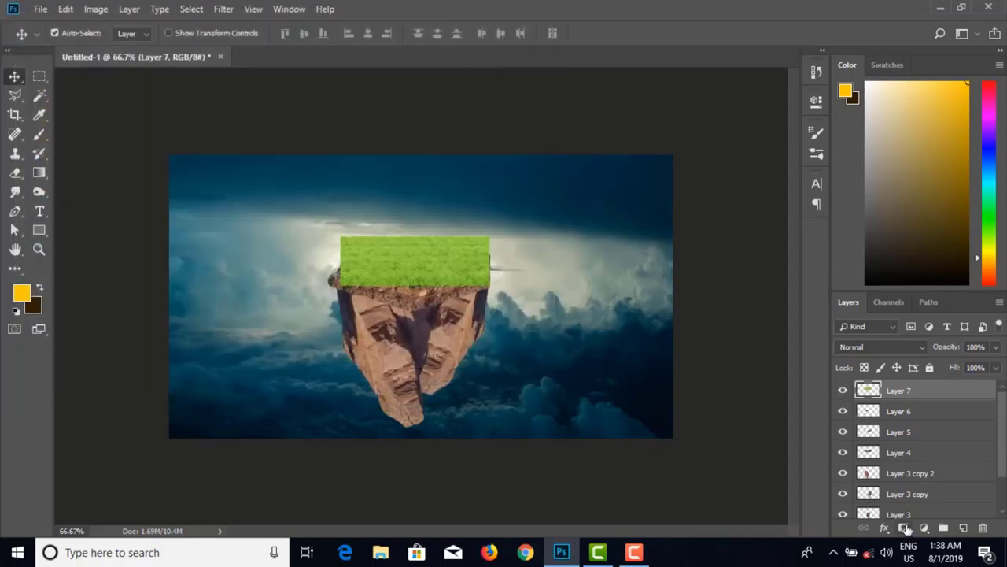
Step: Add a mask to the grass layer, test-paint with a 40 px brush, then undo it
left_click(904, 528)
left_click(40, 134)
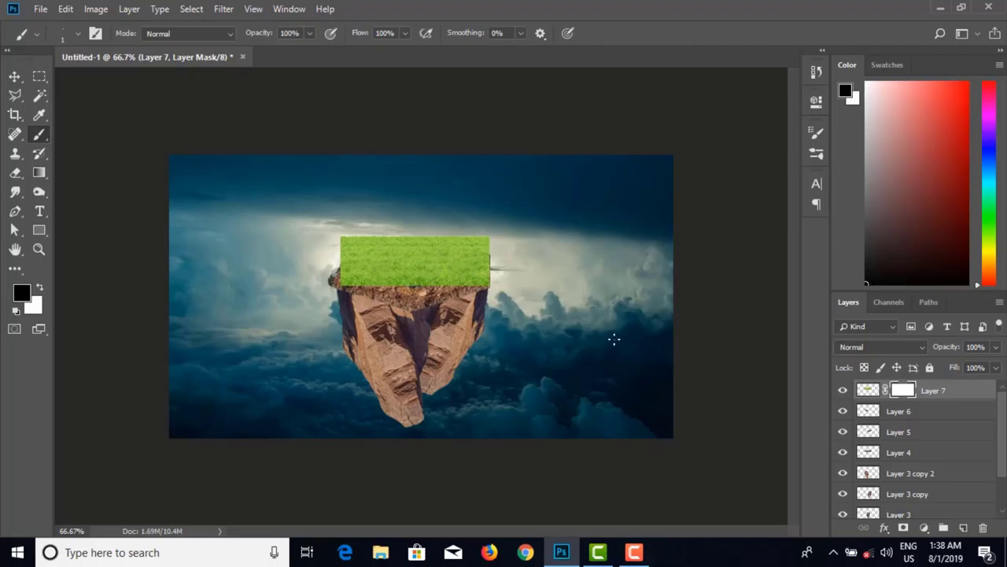
key("ctrl+plus")
key("ctrl+plus")
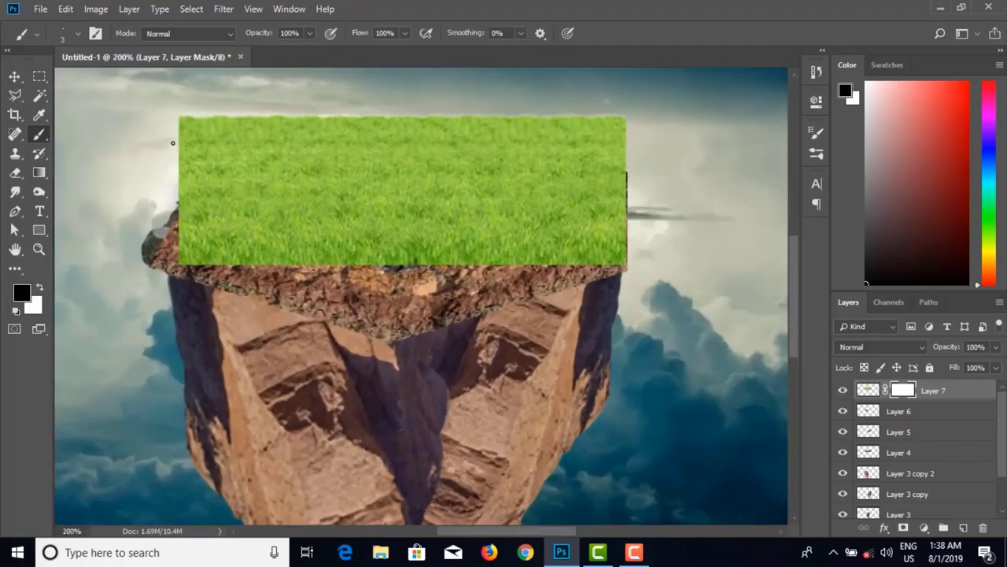
key("bracketright")
key("bracketright")
key("bracketright")
key("bracketright")
key("bracketright")
key("bracketright")
key("bracketright")
key("bracketright")
key("bracketright")
key("bracketright")
key("bracketright")
key("bracketright")
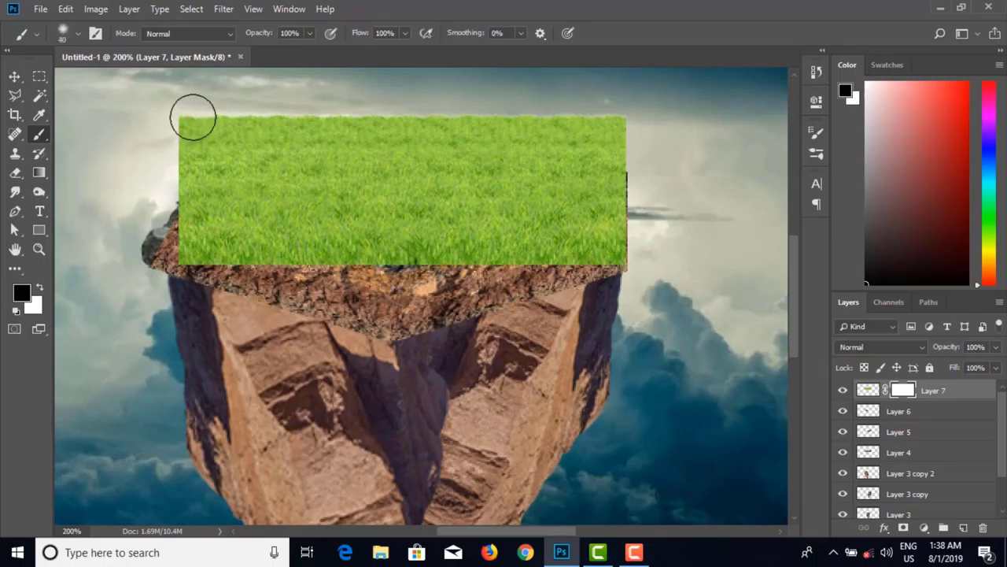
mouse_move(207, 95)
left_mouse_down()
mouse_move(144, 175)
mouse_move(157, 156)
left_mouse_up()
left_click(255, 191)
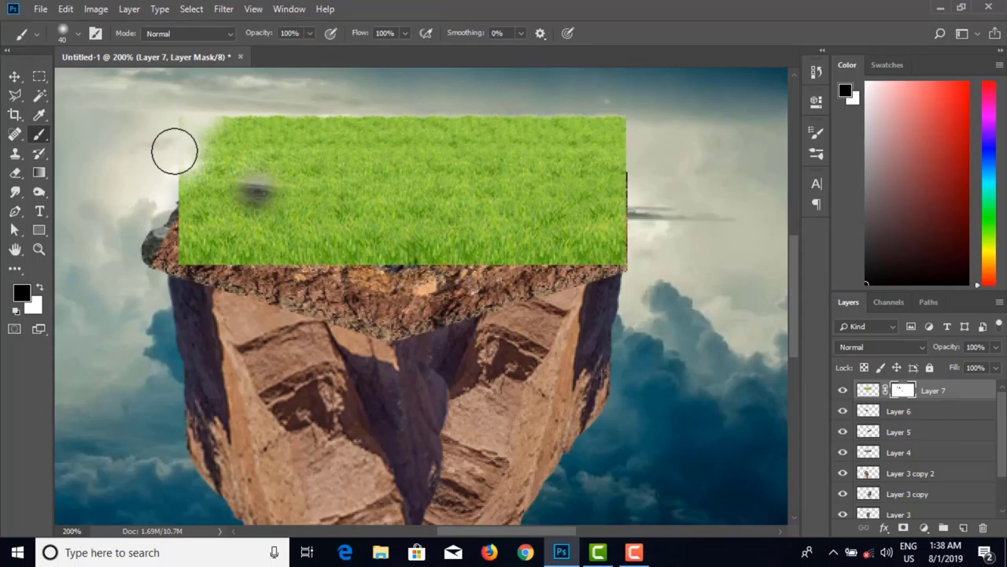
key("ctrl+z")
key("ctrl+z")
key("ctrl+z")
key("ctrl+z")
key("ctrl+z")
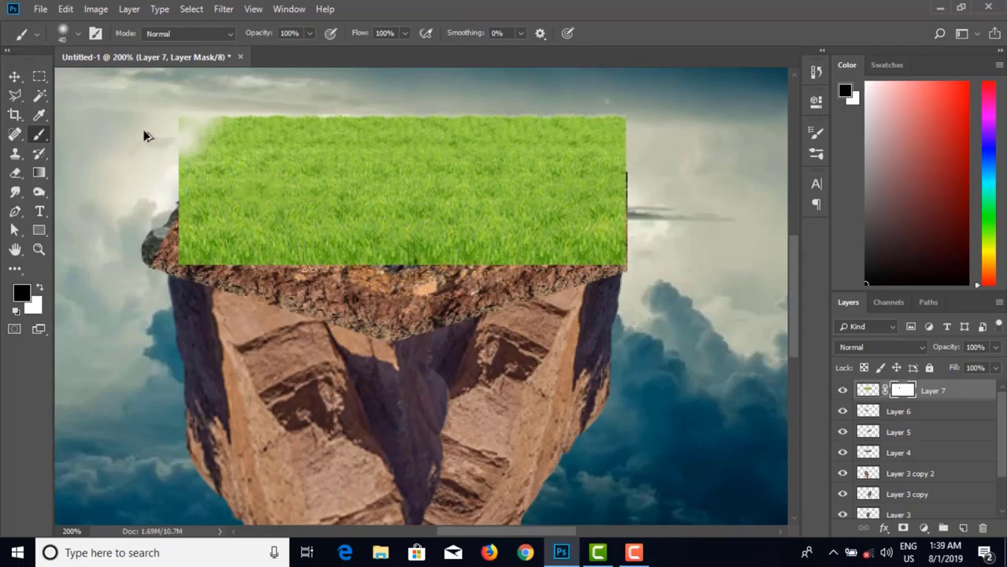
Step: Choose the Soft Round brush, turn off Smoothing in Brush Settings, and undo test dabs
left_click(78, 33)
double_click(30, 144)
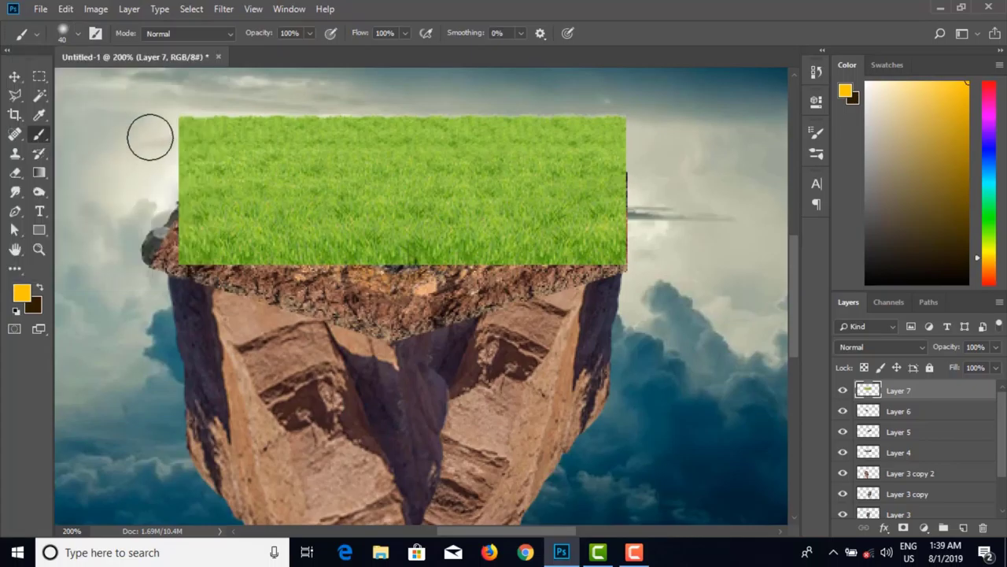
left_click(190, 112)
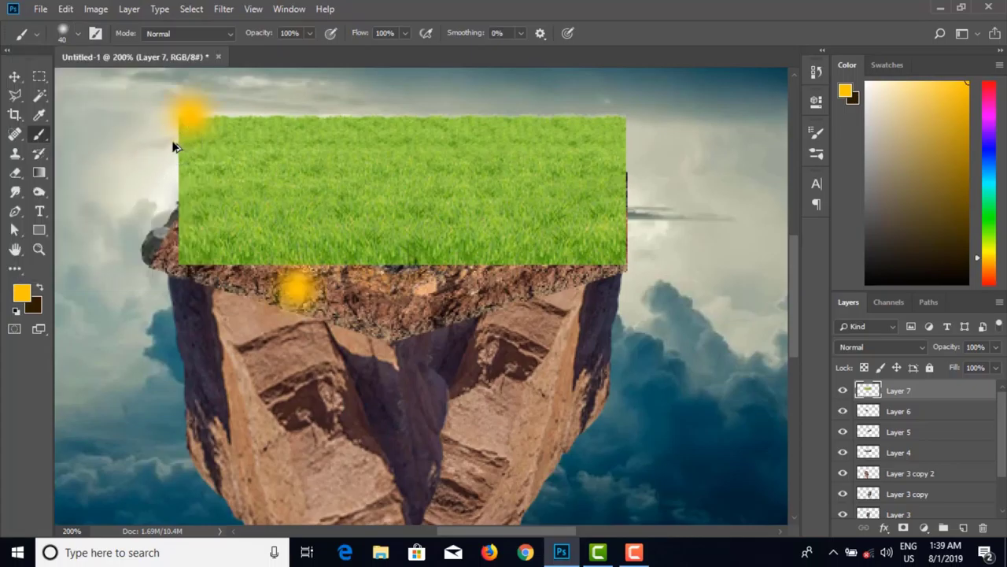
key("ctrl+z")
key("ctrl+z")
left_click(76, 34)
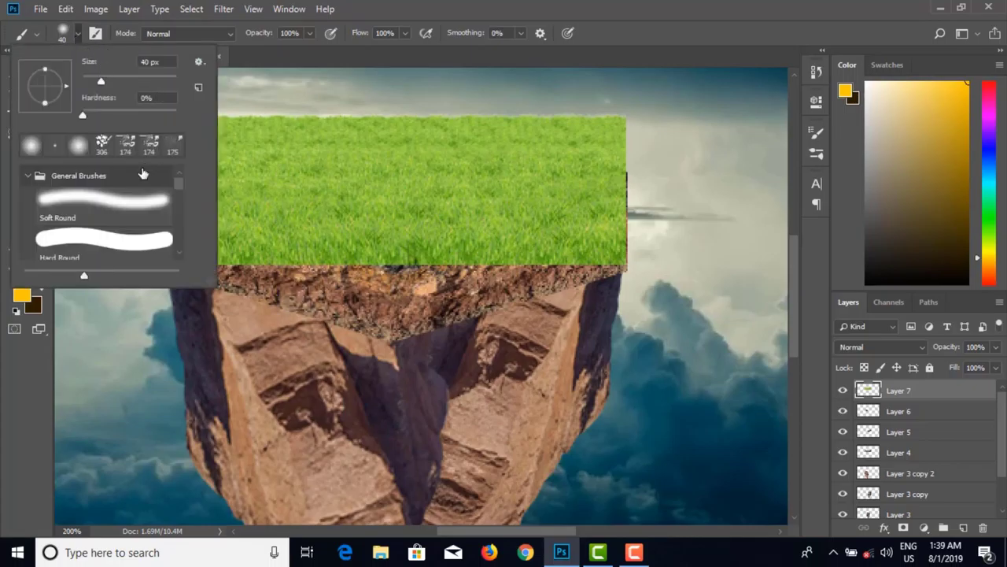
left_click(57, 215)
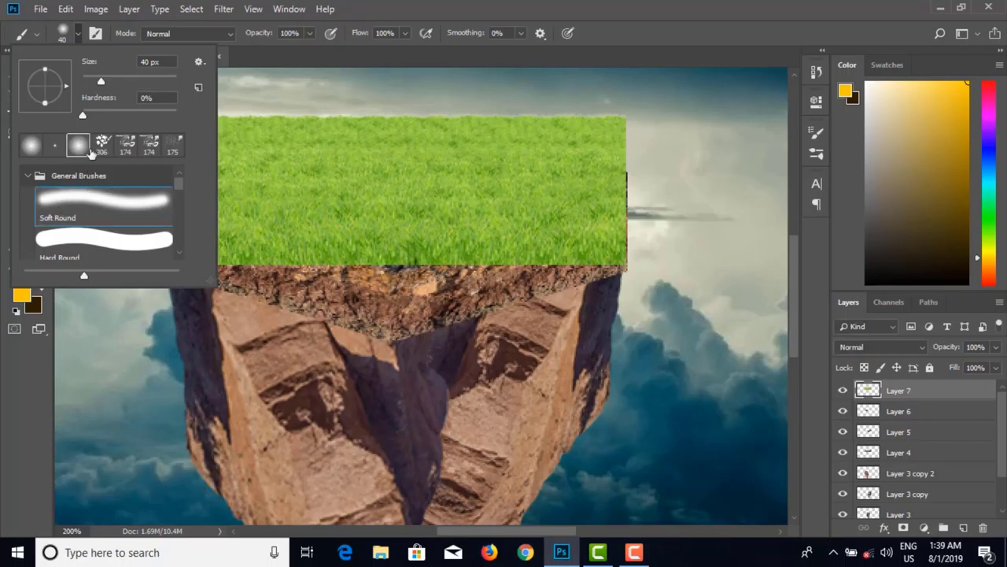
left_click(98, 34)
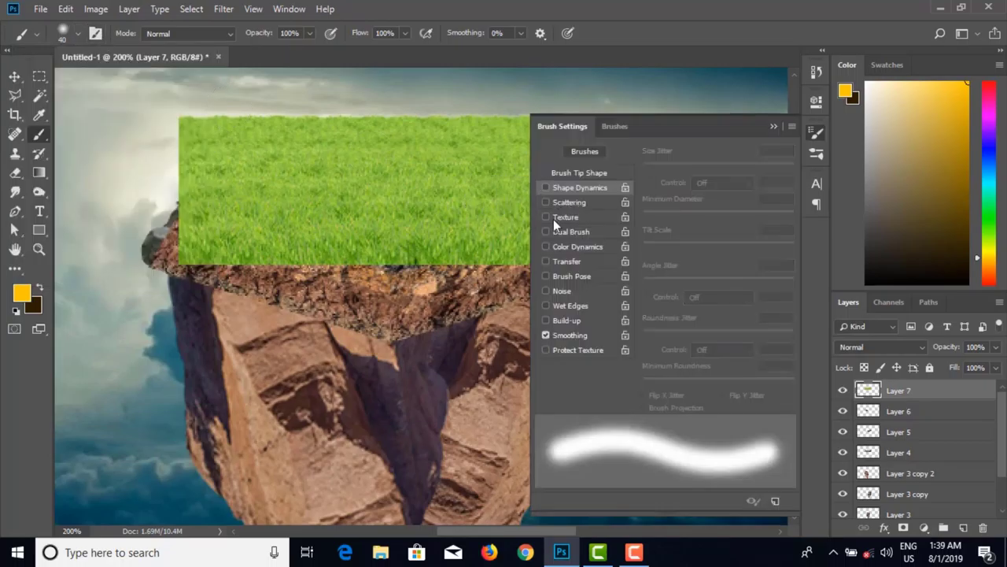
left_click(544, 337)
left_click(773, 126)
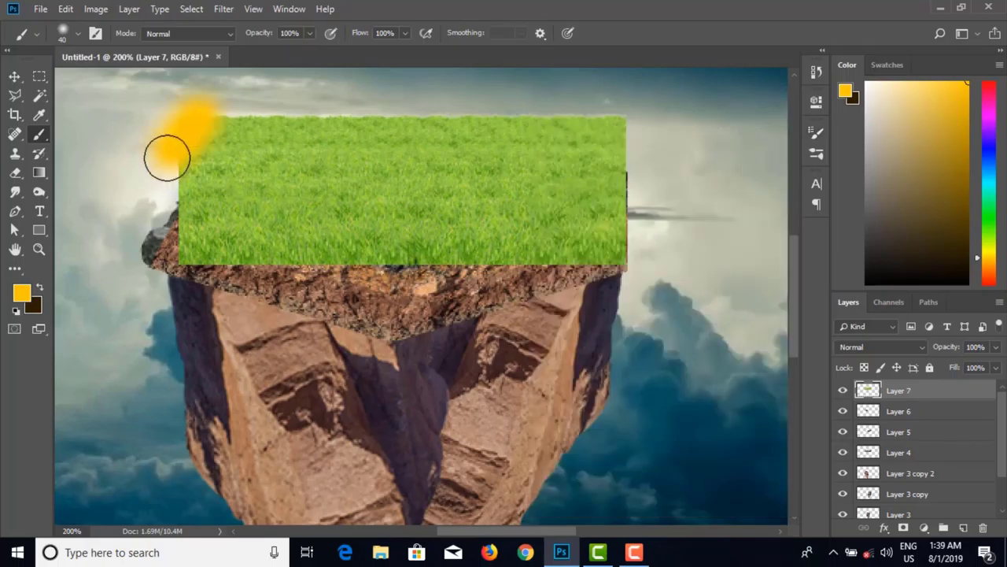
key("ctrl+z")
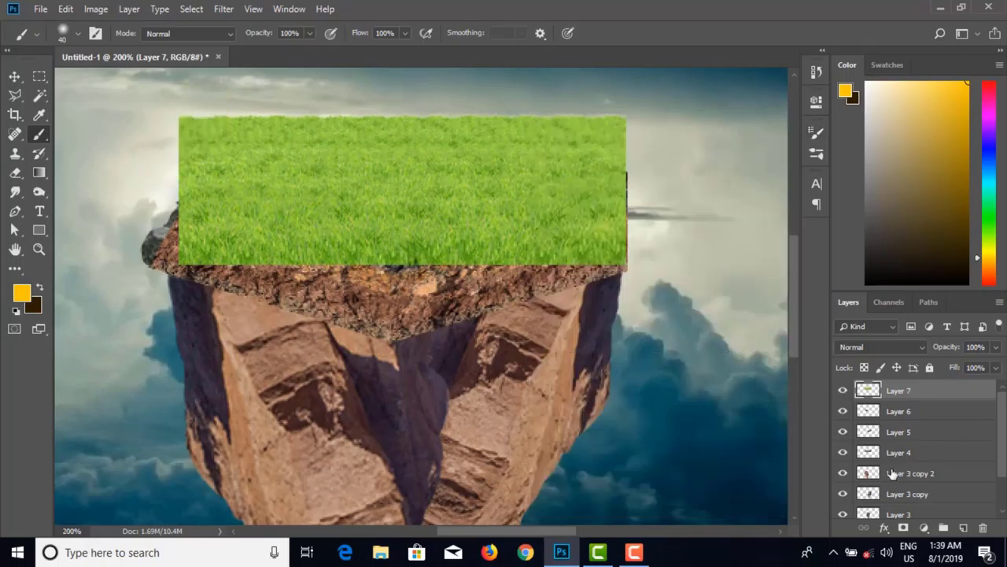
Step: Mask the grass layer and paint black to fade its top-left corner and top edge
left_click(904, 528)
key("d")
key("x")
mouse_move(187, 126)
left_mouse_down()
mouse_move(160, 154)
mouse_move(207, 107)
mouse_move(163, 158)
mouse_move(209, 102)
mouse_move(180, 138)
mouse_move(223, 107)
mouse_move(157, 178)
mouse_move(171, 157)
mouse_move(189, 136)
mouse_move(153, 196)
left_mouse_up()
mouse_move(275, 89)
left_mouse_down()
mouse_move(251, 95)
mouse_move(417, 92)
mouse_move(247, 97)
mouse_move(654, 100)
mouse_move(507, 104)
mouse_move(733, 138)
mouse_move(311, 110)
mouse_move(475, 107)
mouse_move(437, 120)
mouse_move(223, 122)
mouse_move(258, 130)
mouse_move(202, 150)
mouse_move(299, 107)
mouse_move(168, 180)
mouse_move(171, 222)
mouse_move(192, 230)
mouse_move(178, 257)
mouse_move(186, 281)
left_mouse_up()
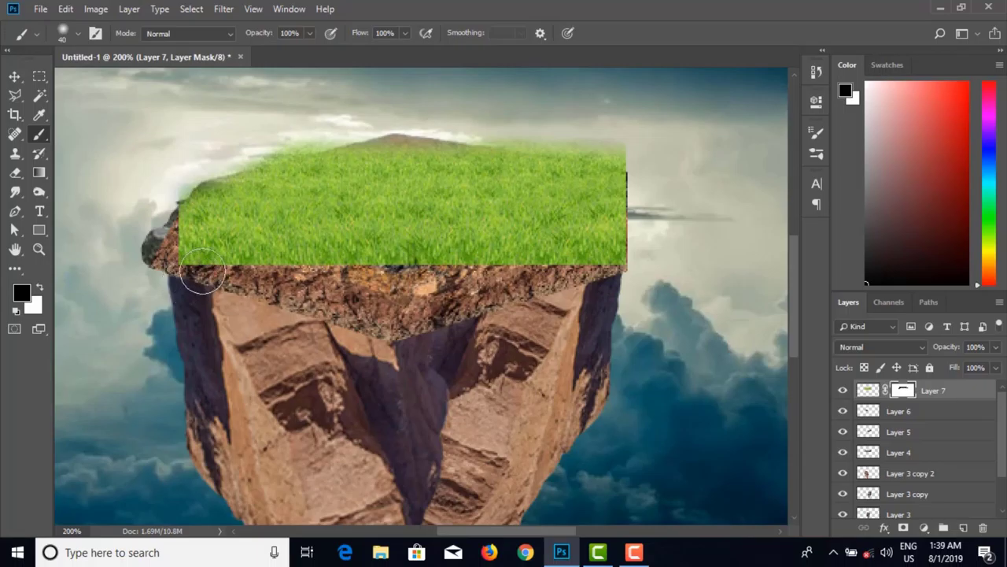
Step: Undo the edge masking and the earlier resize so grass fills the canvas again
key("ctrl+z")
key("ctrl+z")
key("ctrl+z")
key("ctrl+z")
key("ctrl+z")
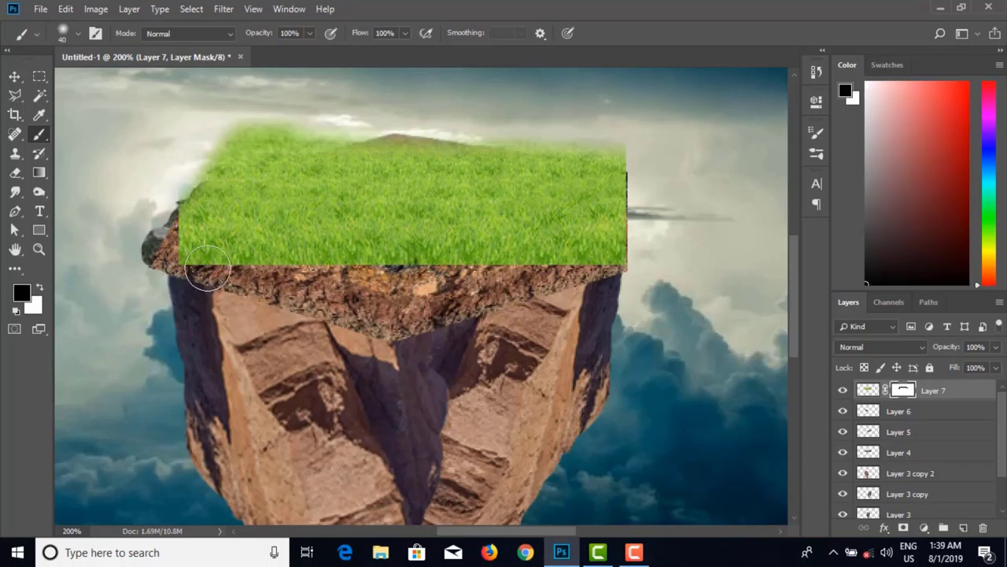
key("ctrl+z")
key("ctrl+z")
key("ctrl+z")
key("ctrl+z")
key("ctrl+z")
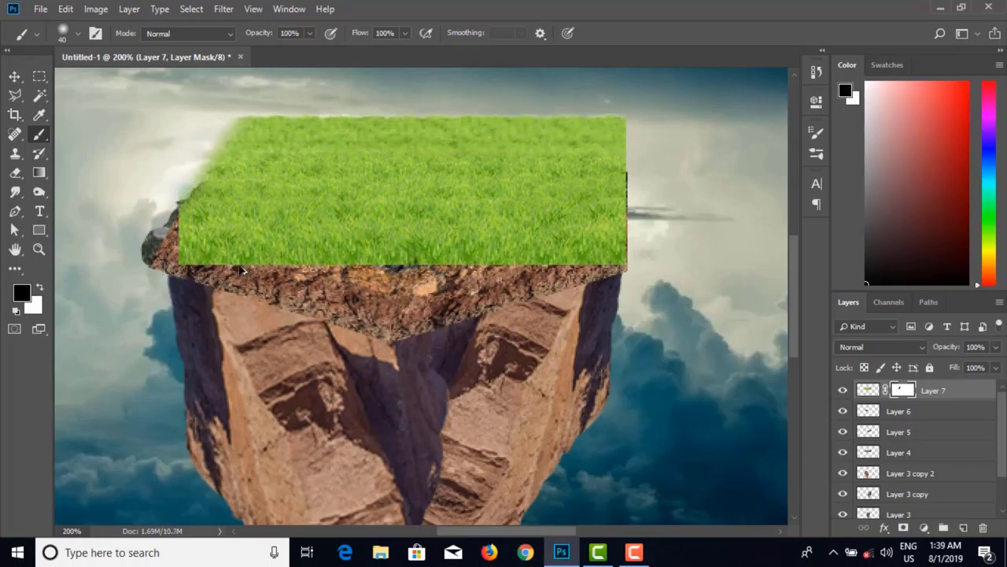
key("ctrl+z")
key("ctrl+z")
key("ctrl+z")
key("ctrl+z")
key("ctrl+z")
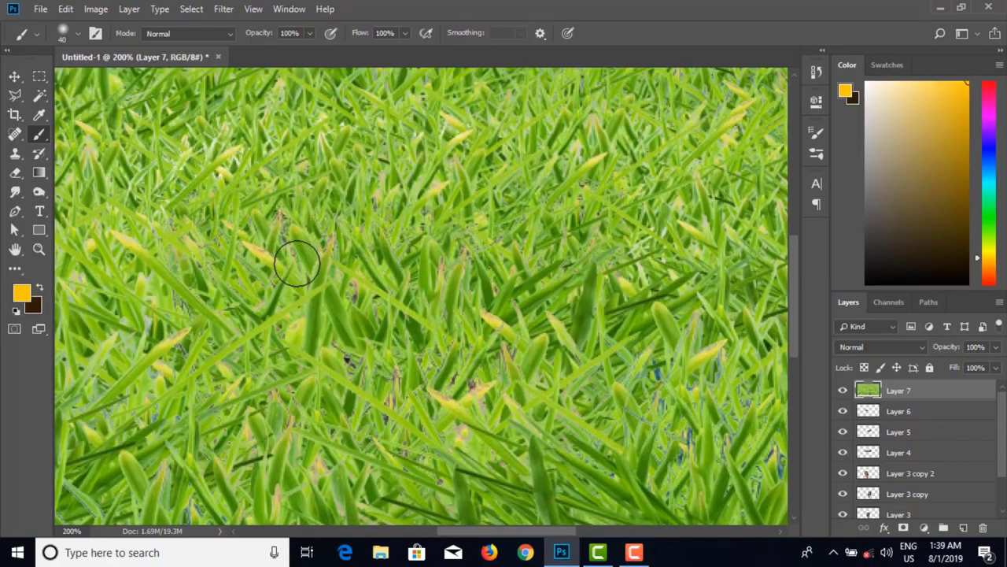
Step: Free-transform the grass layer, shrinking it to about a quarter of its size
key("ctrl+minus")
key("ctrl+minus")
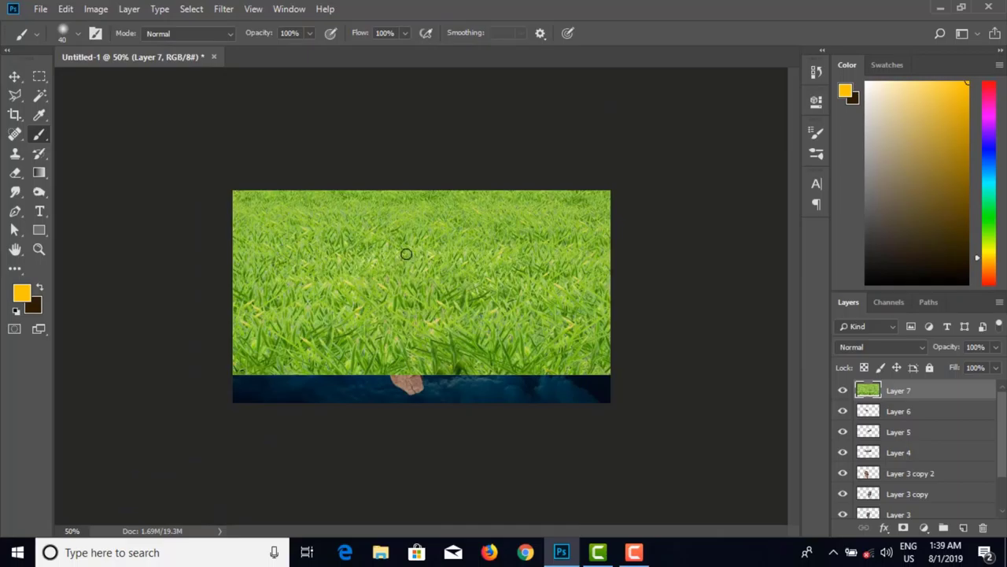
key("v")
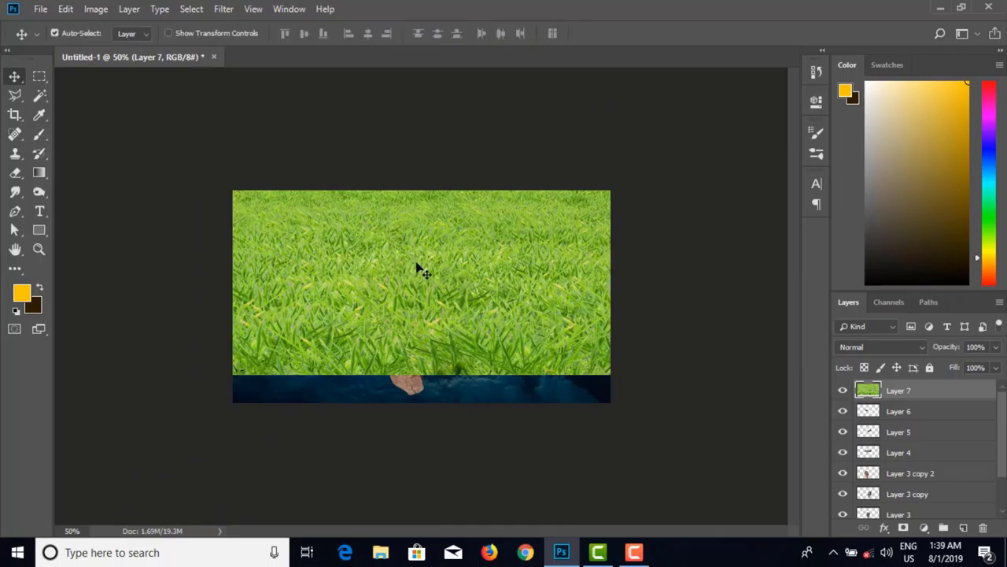
key("ctrl")
key("ctrl+t")
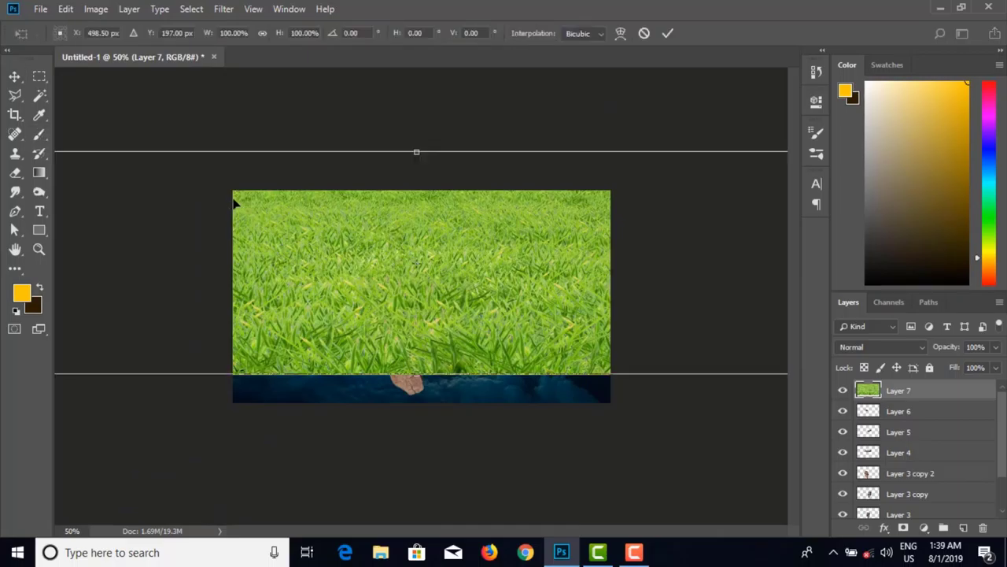
key("ctrl+minus")
key("ctrl+minus")
key("ctrl+minus")
key("ctrl+minus")
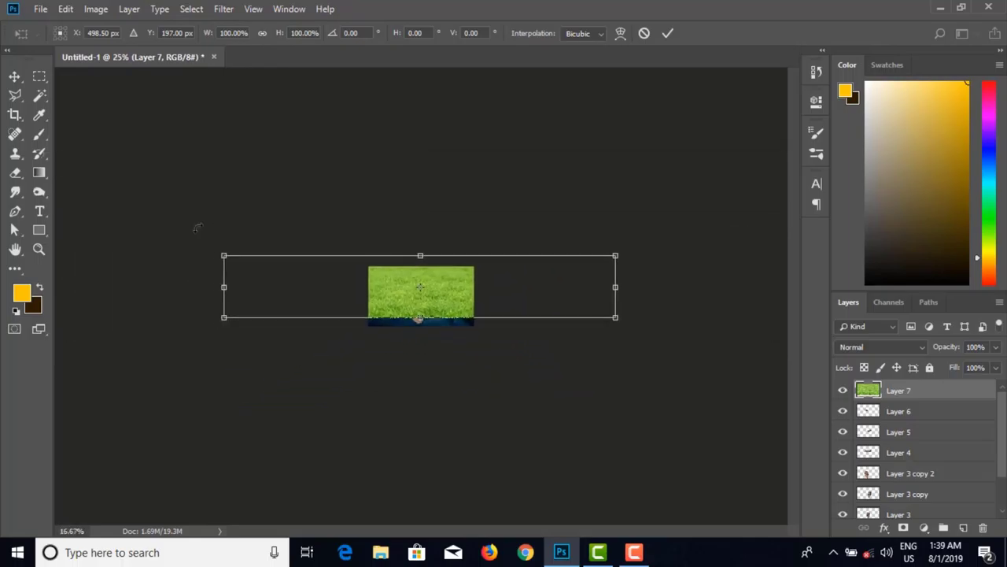
left_click_drag(244, 259, 374, 303)
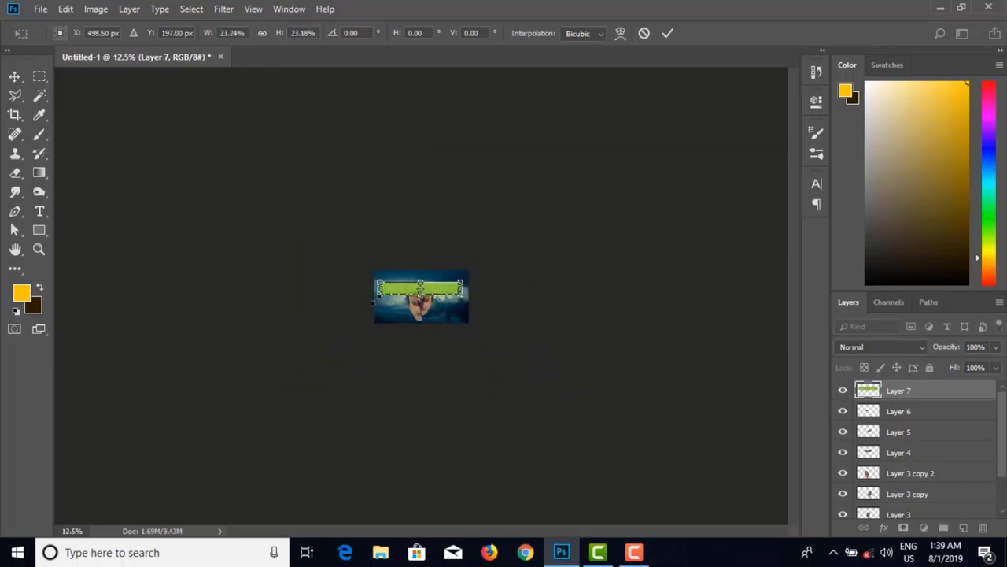
Step: Narrow the grass to a strip about 8.7% by 23.2% and move it onto the rock top
key("ctrl+plus")
key("ctrl+plus")
key("ctrl+plus")
key("ctrl+plus")
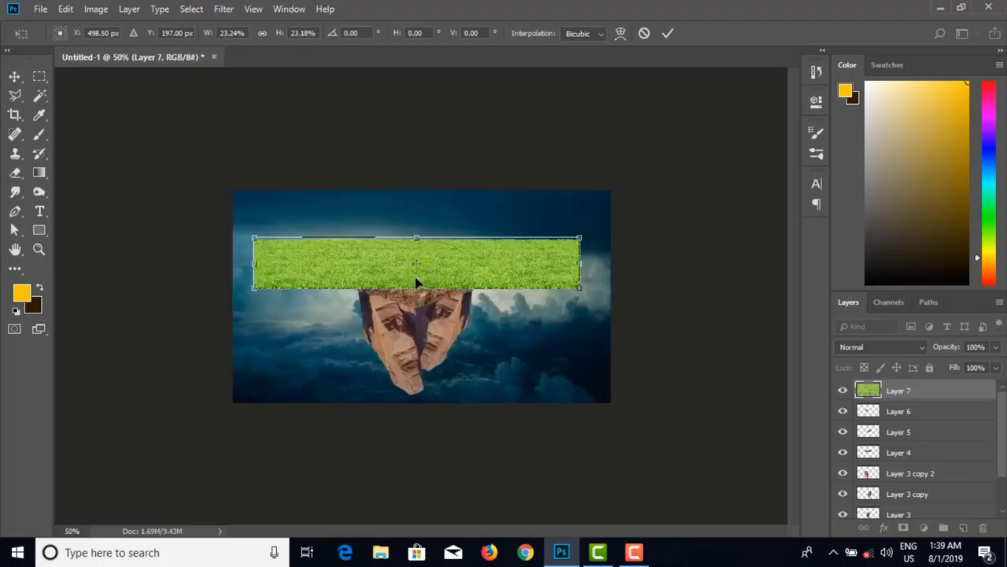
key("ctrl+plus")
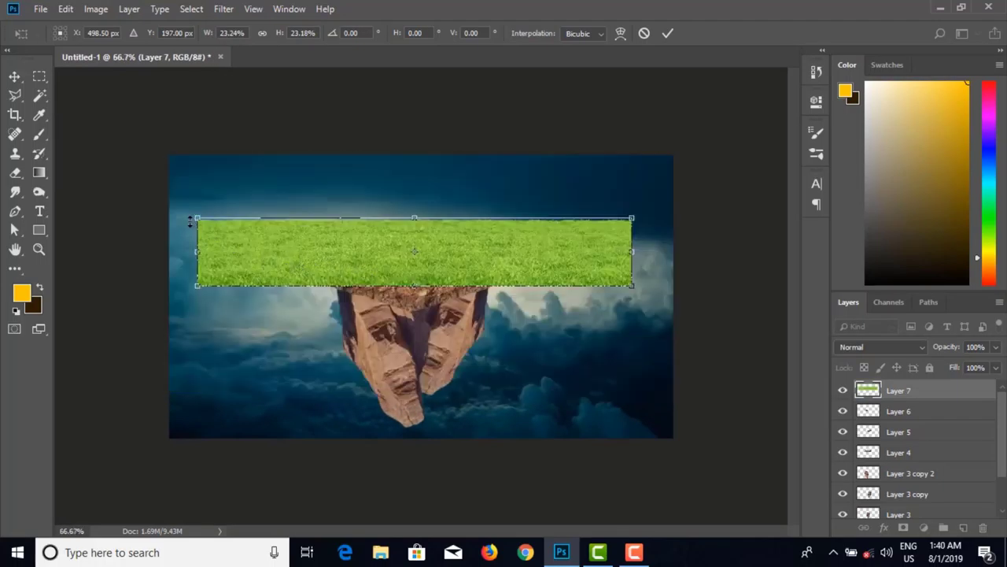
left_click_drag(200, 252, 328, 253)
left_click_drag(611, 253, 491, 257)
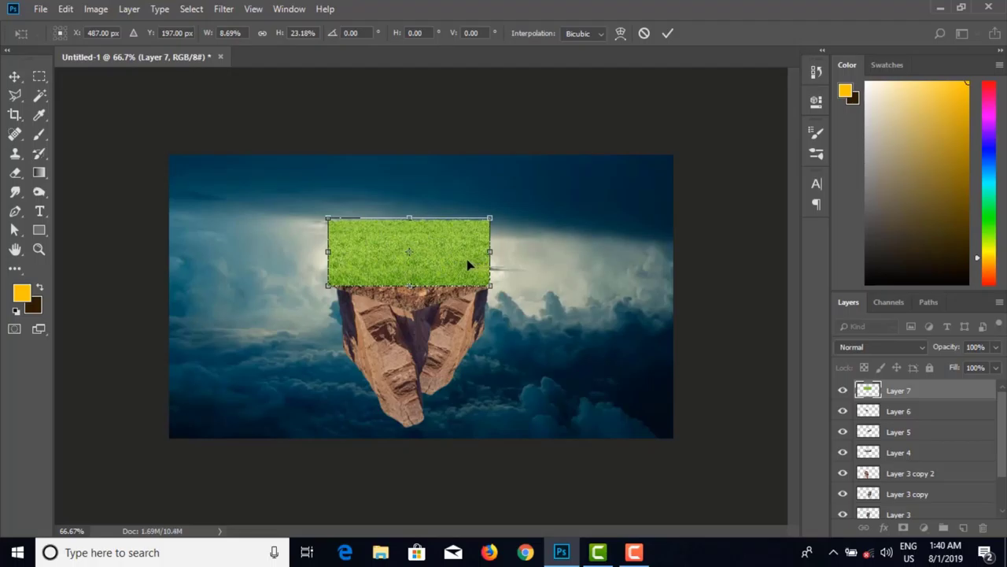
key("Return")
key("ctrl+plus")
key("ctrl+plus")
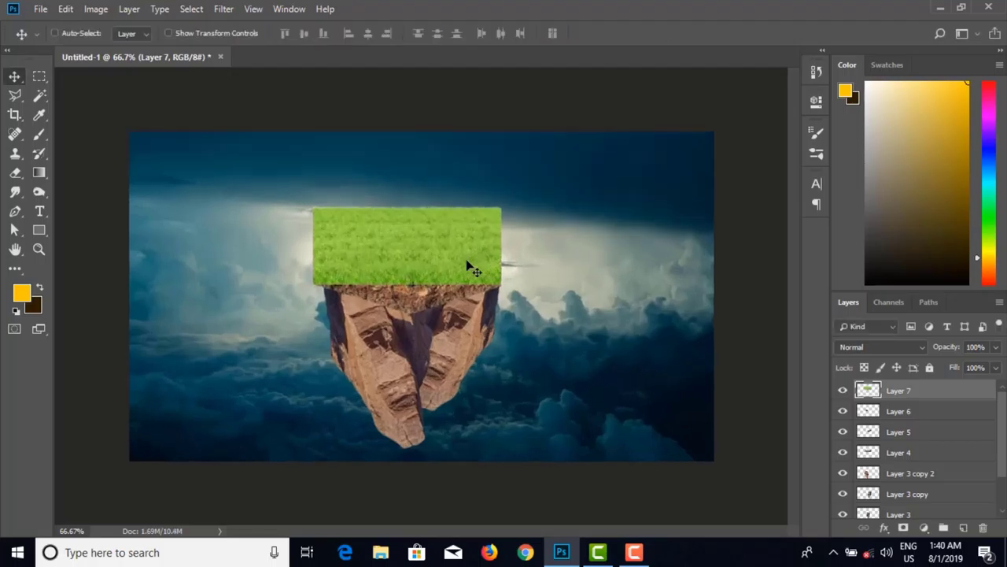
left_click_drag(329, 196, 355, 277)
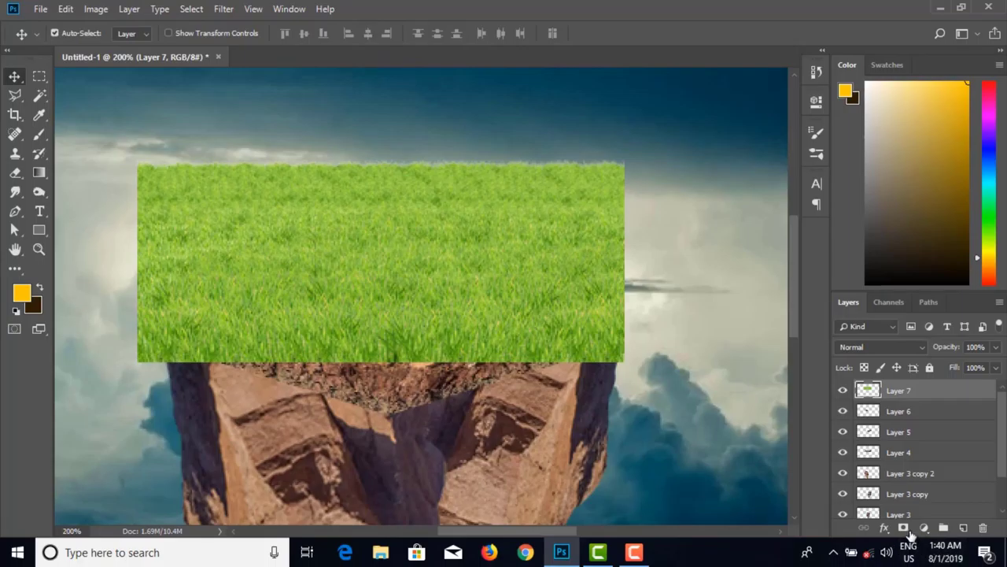
Step: Add a blank mask to Layer 7, hide it, and trace the rock top with a four-point pen path
left_click(905, 528)
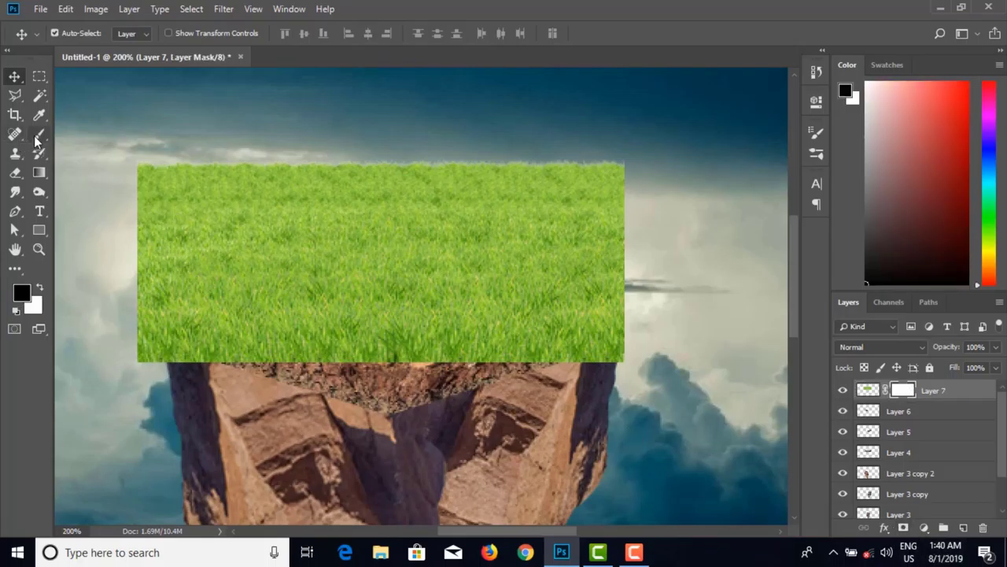
left_click(843, 390)
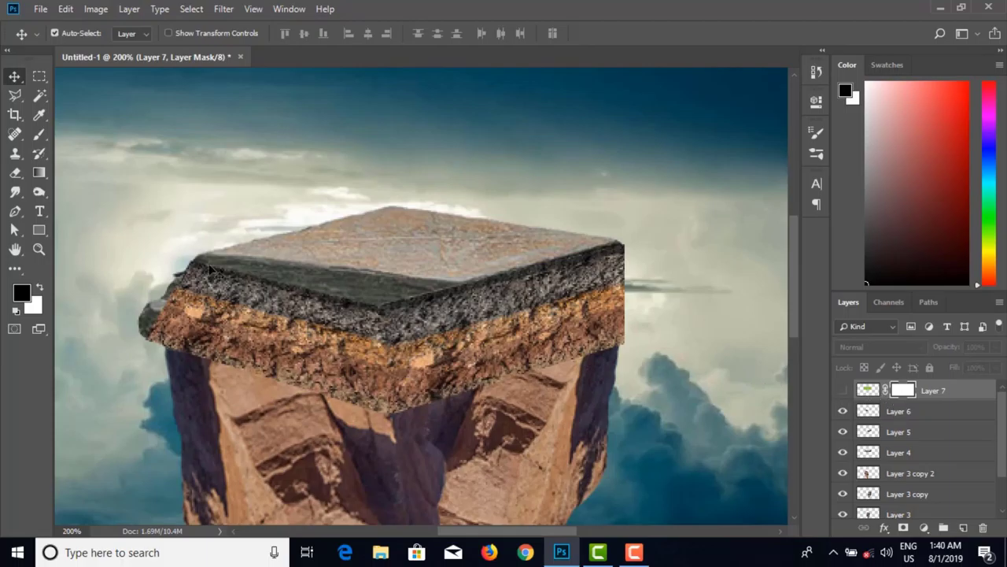
left_click(14, 211)
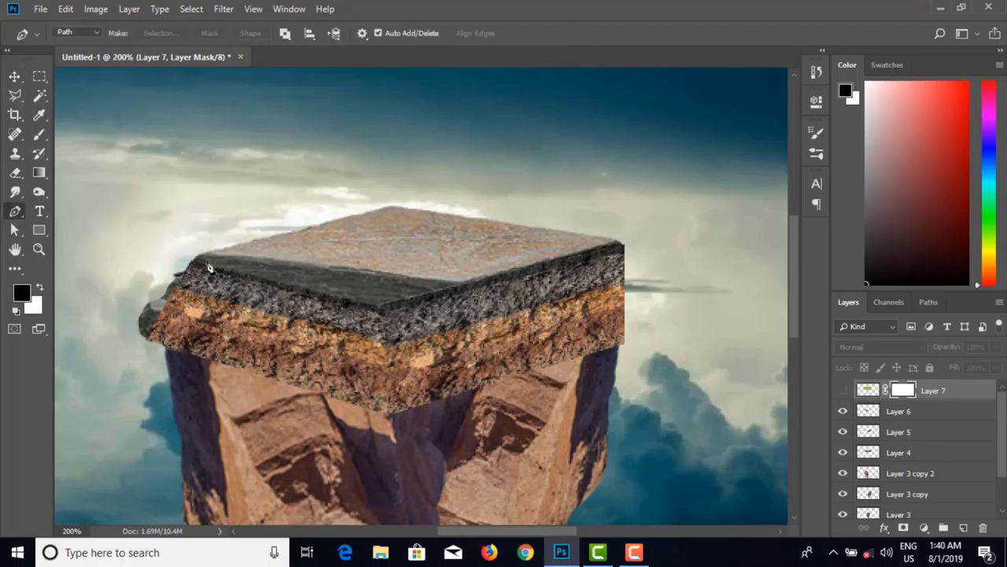
left_click(193, 257)
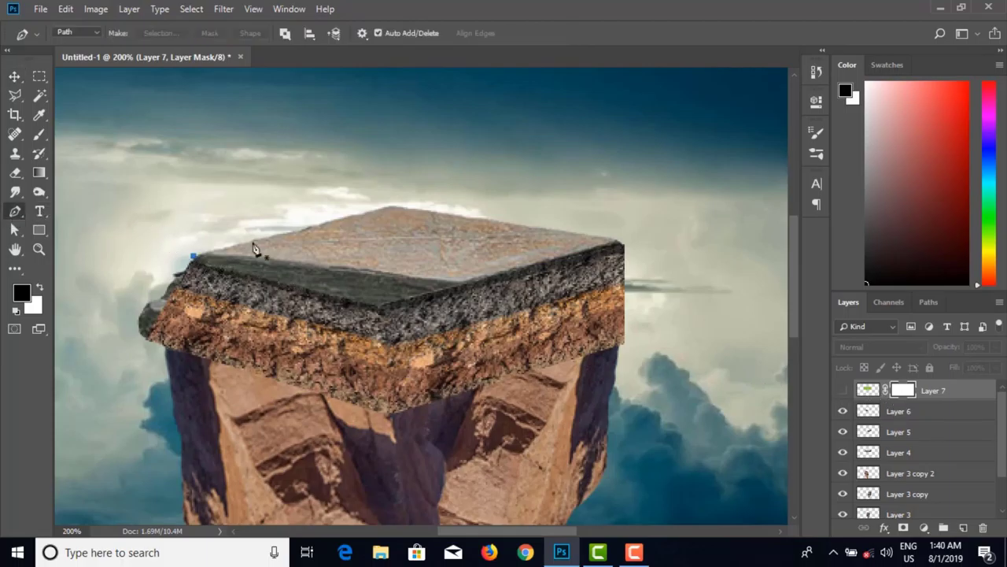
left_click(391, 205)
left_click(623, 245)
left_click(381, 309)
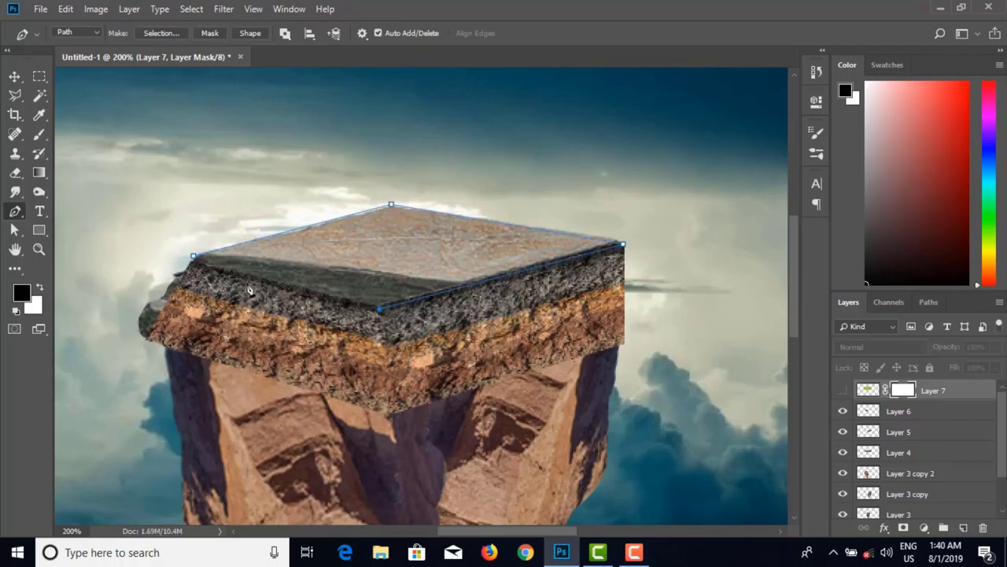
left_click(196, 259)
Step: Convert the pen path into a selection and show the grass layer again
right_click(275, 184)
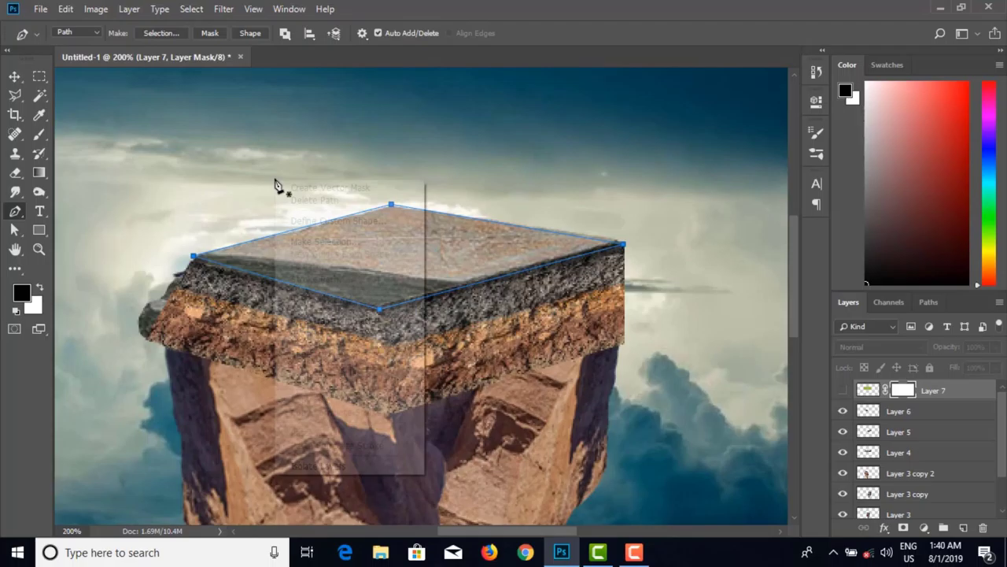
left_click(303, 244)
left_click(579, 132)
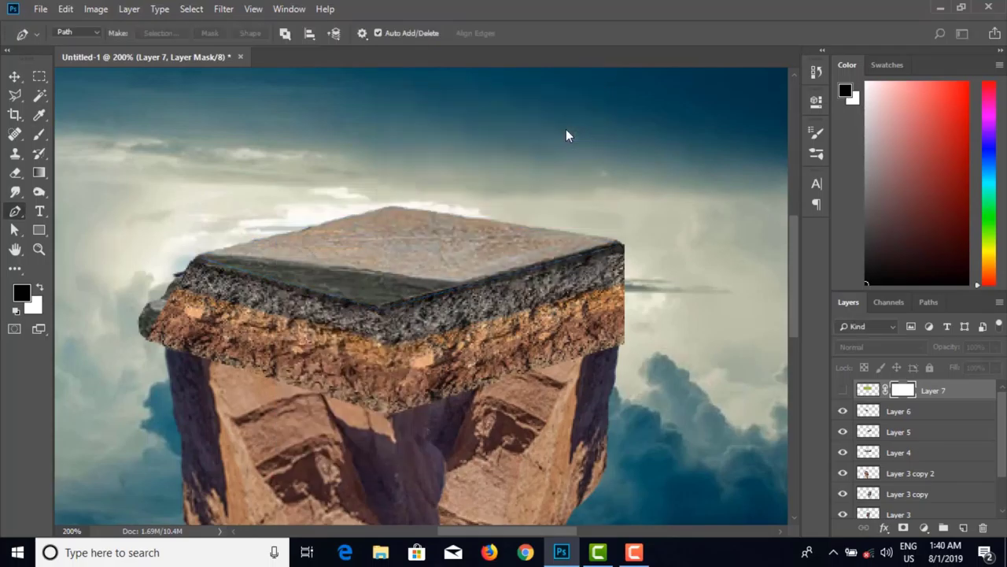
left_click(843, 391)
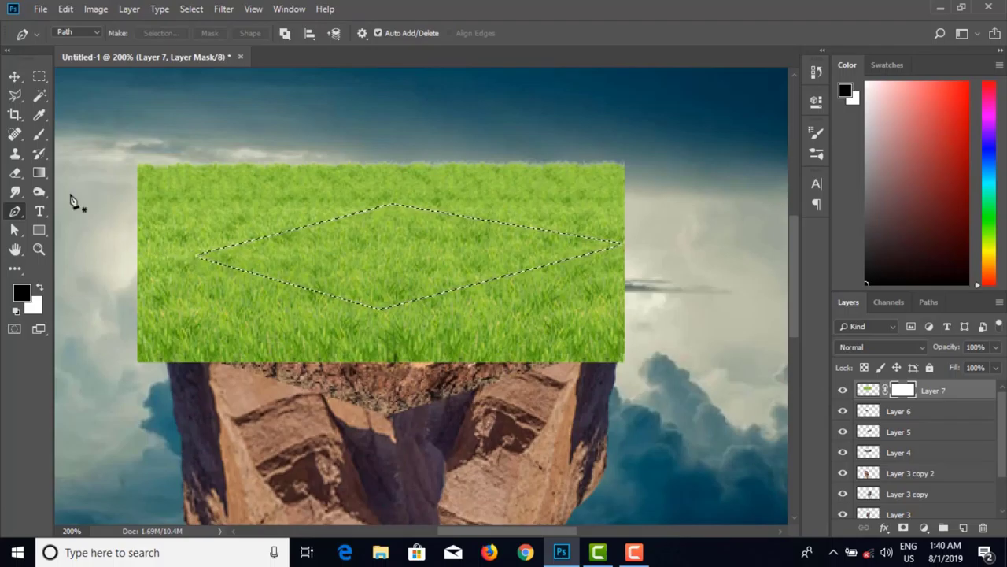
Step: Invert the selection, brush black on Layer 7's mask outside the diamond top, then deselect
key("ctrl+d")
key("ctrl+minus")
key("ctrl+z")
key("ctrl+minus")
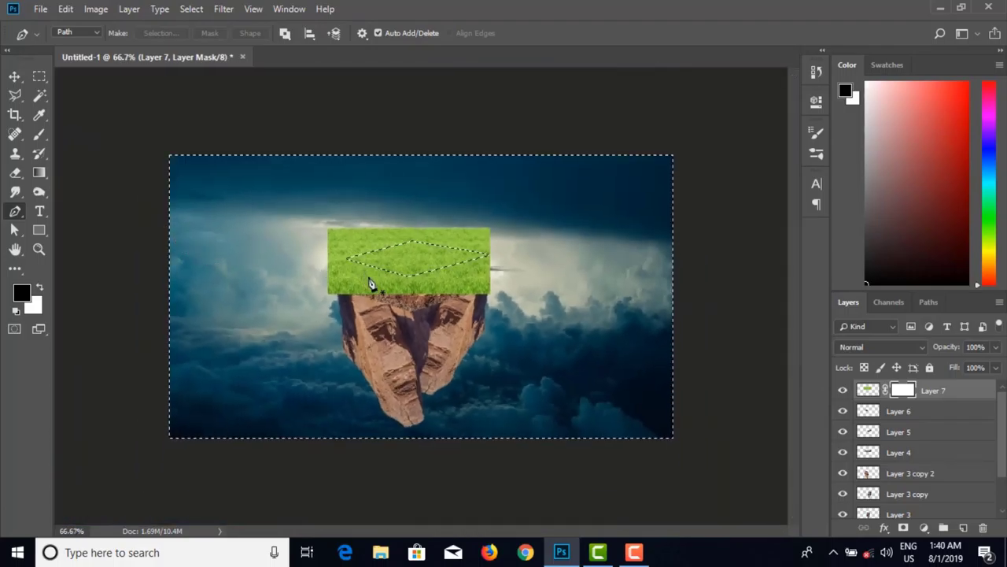
left_click(39, 134)
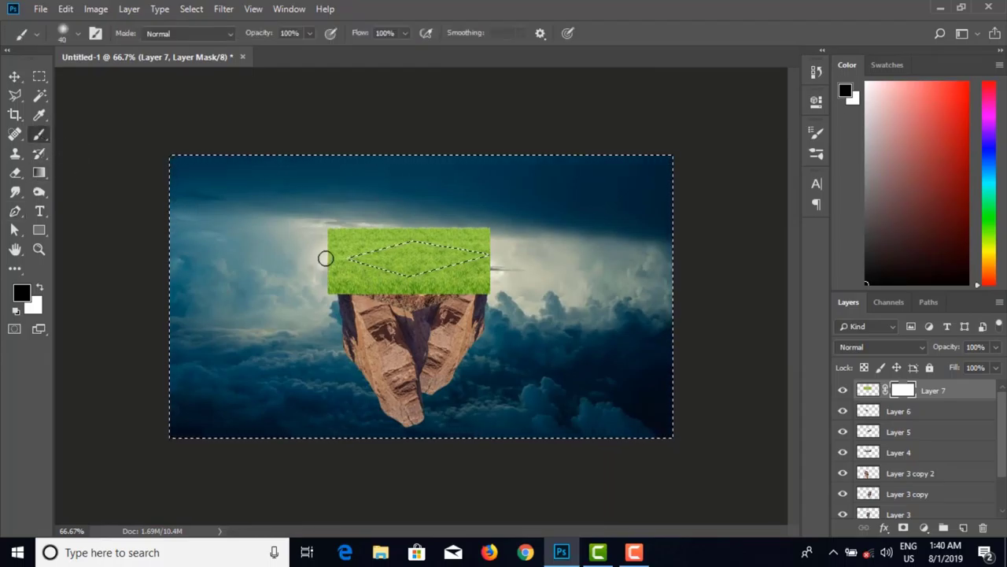
key("bracketright")
key("bracketright")
key("bracketright")
key("bracketright")
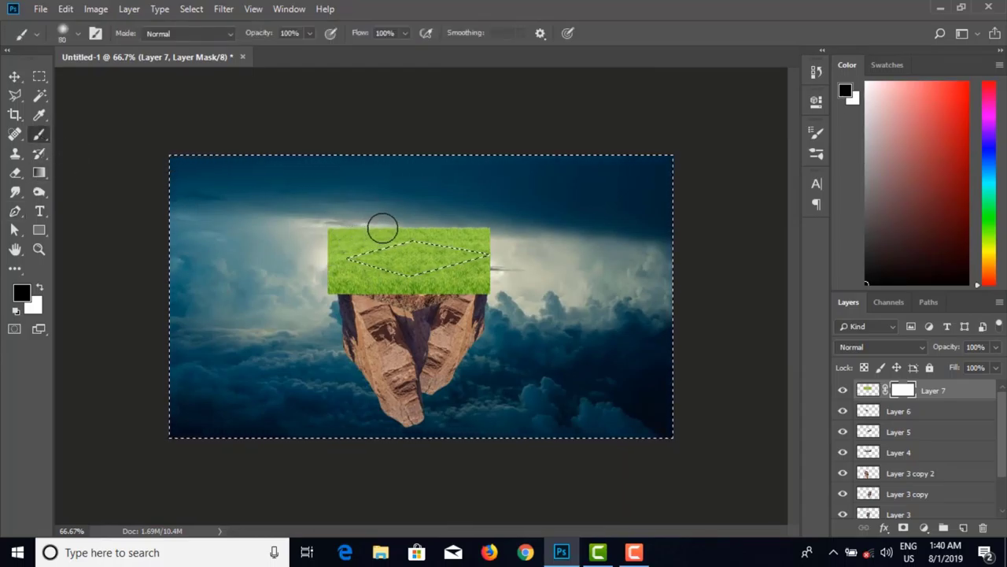
mouse_move(394, 225)
left_mouse_down()
mouse_move(309, 256)
mouse_move(392, 231)
mouse_move(287, 241)
mouse_move(502, 233)
mouse_move(492, 234)
mouse_move(478, 266)
mouse_move(498, 273)
mouse_move(350, 295)
mouse_move(272, 263)
mouse_move(259, 269)
mouse_move(269, 301)
mouse_move(381, 302)
mouse_move(339, 276)
mouse_move(494, 280)
left_mouse_up()
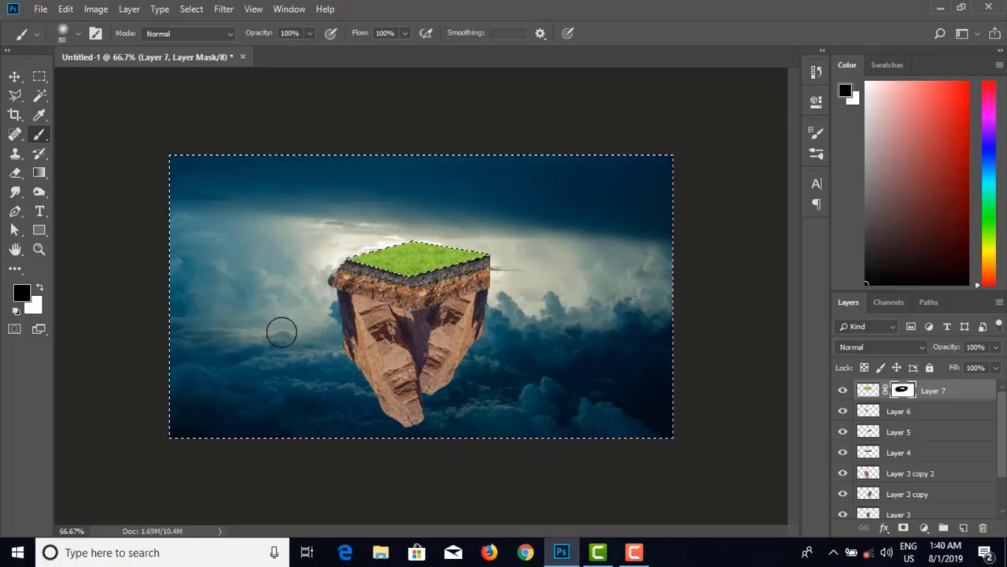
key("ctrl+d")
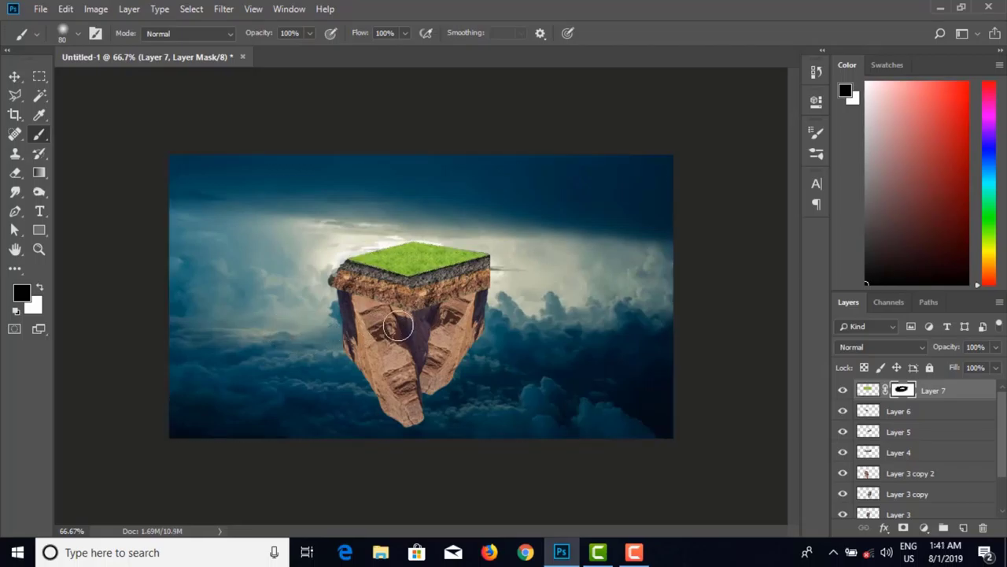
key("ctrl+plus")
key("ctrl+plus")
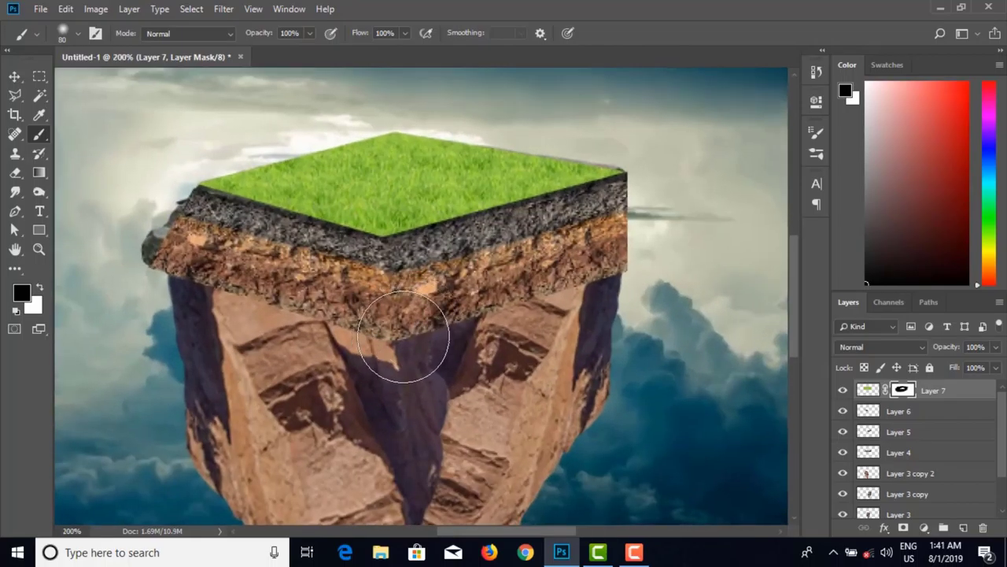
left_click_drag(445, 328, 374, 245)
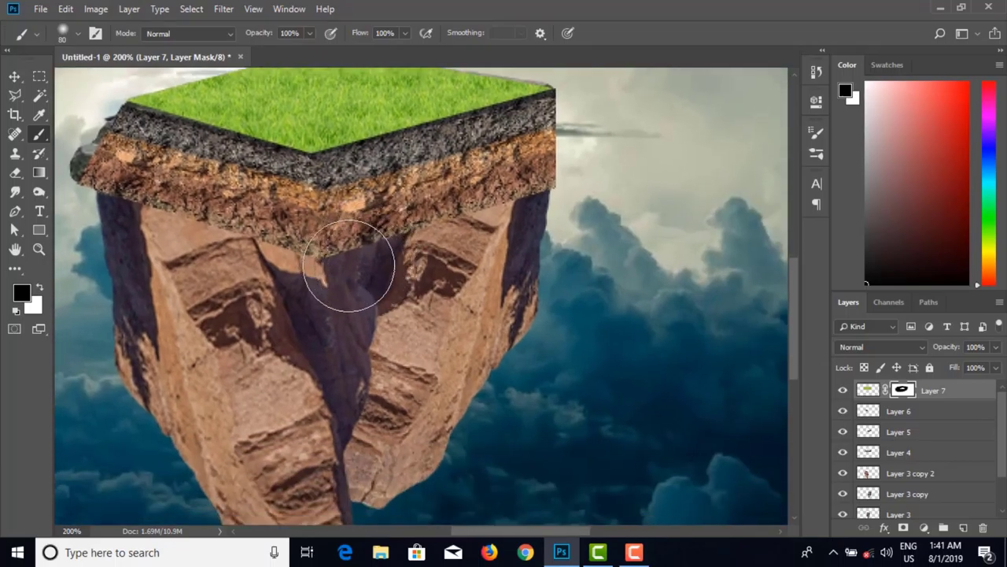
key("v")
left_click(398, 248)
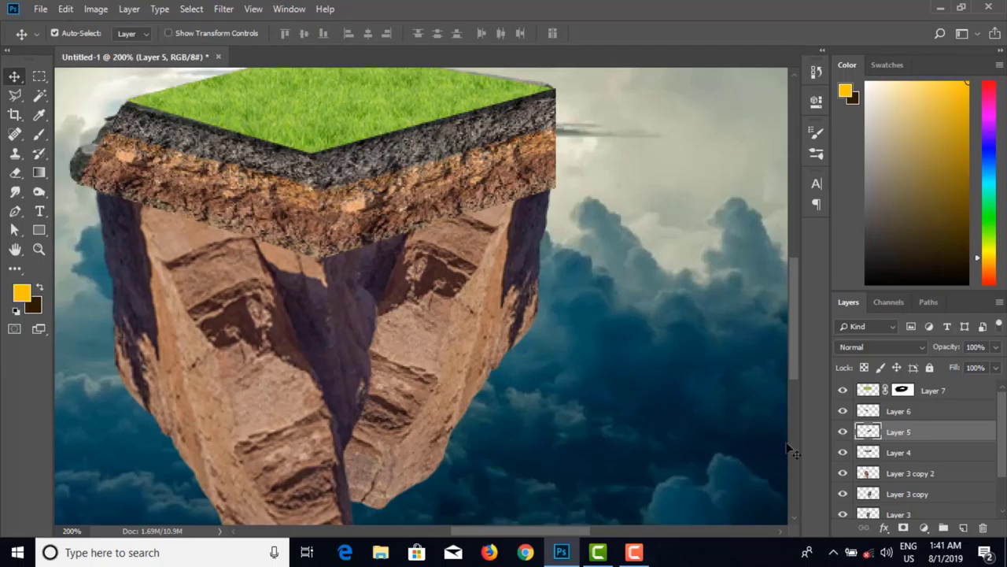
left_click(843, 432)
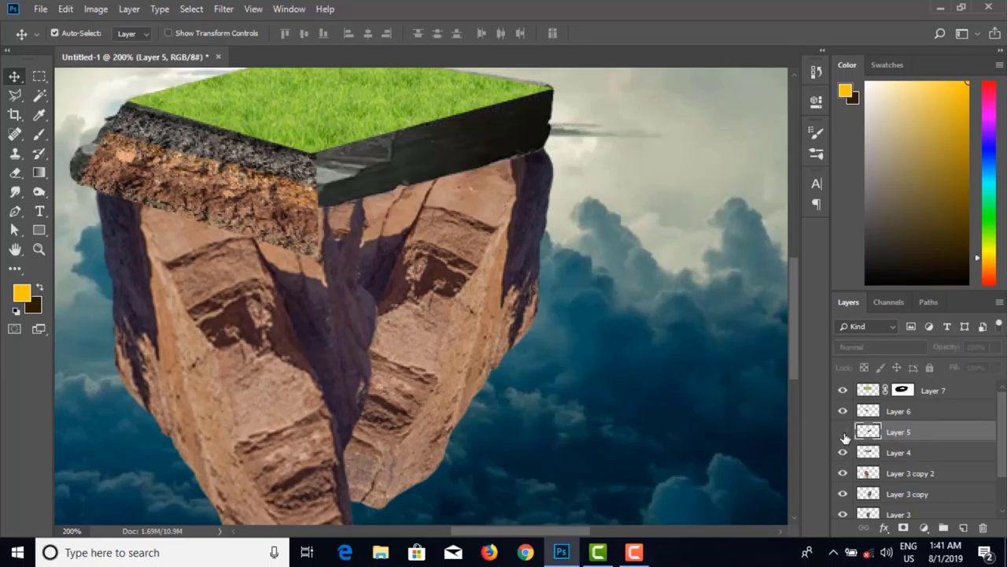
left_click(842, 432)
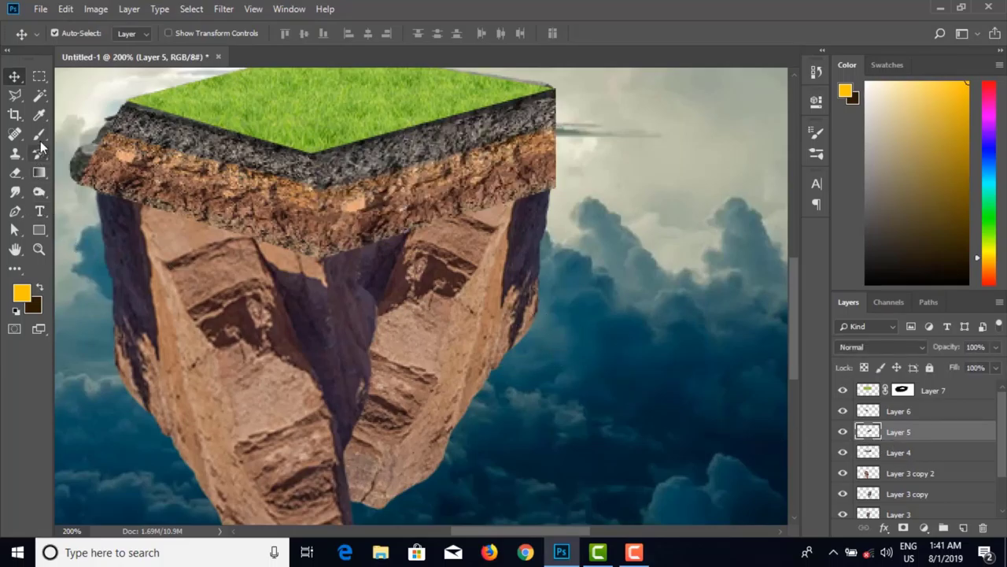
Step: Set up the Smudge tool with a smaller Soft Round Pressure Size brush
left_click(15, 191)
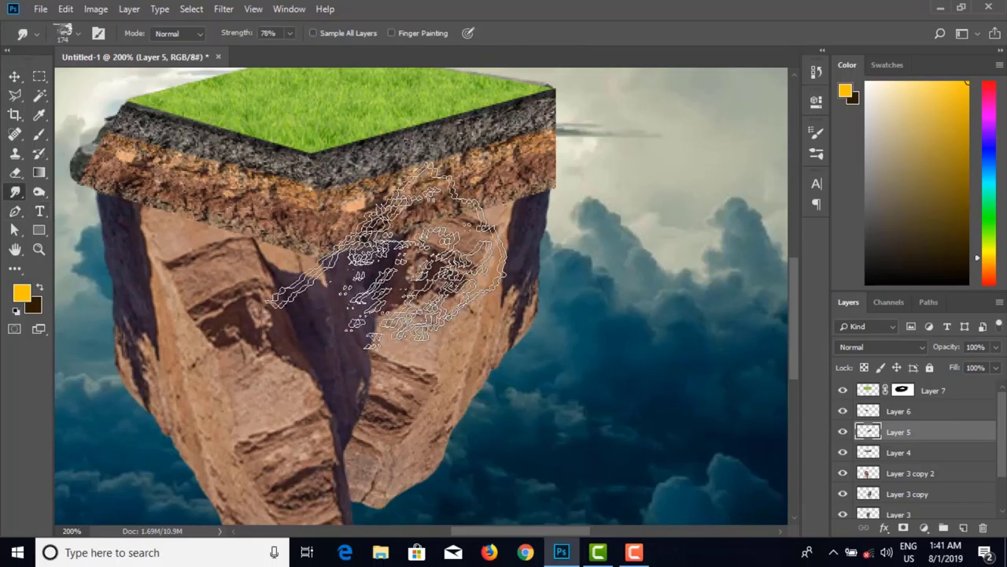
left_click(76, 33)
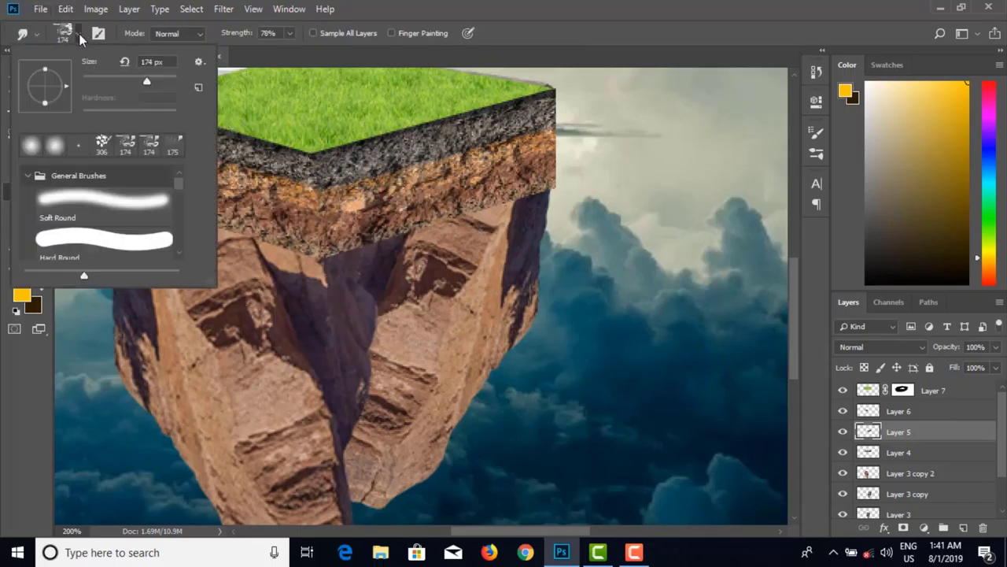
double_click(55, 145)
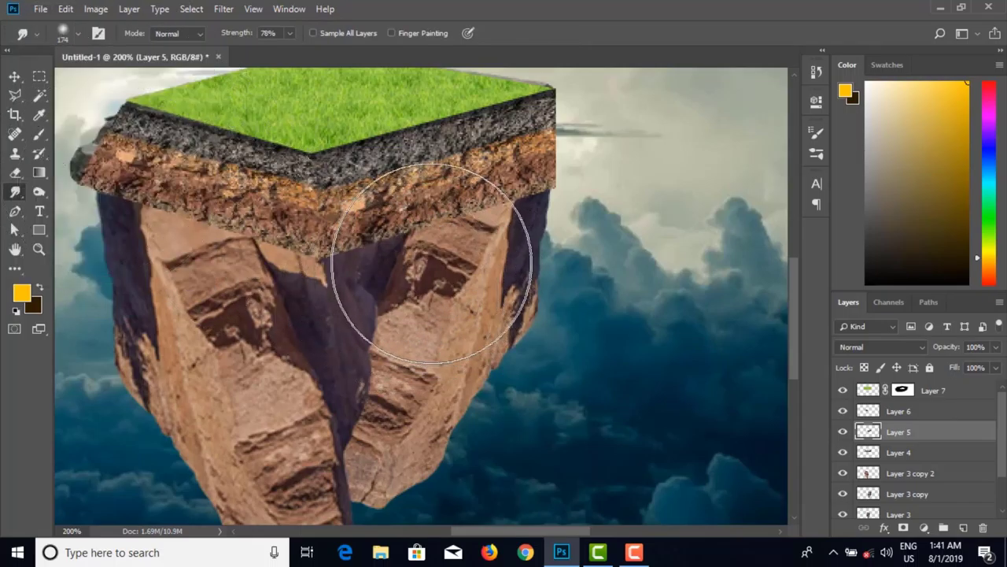
key("bracketleft")
key("bracketleft")
key("bracketleft")
key("bracketleft")
key("bracketleft")
key("bracketleft")
key("bracketleft")
key("bracketleft")
key("bracketleft")
key("bracketleft")
key("bracketleft")
key("bracketleft")
key("bracketleft")
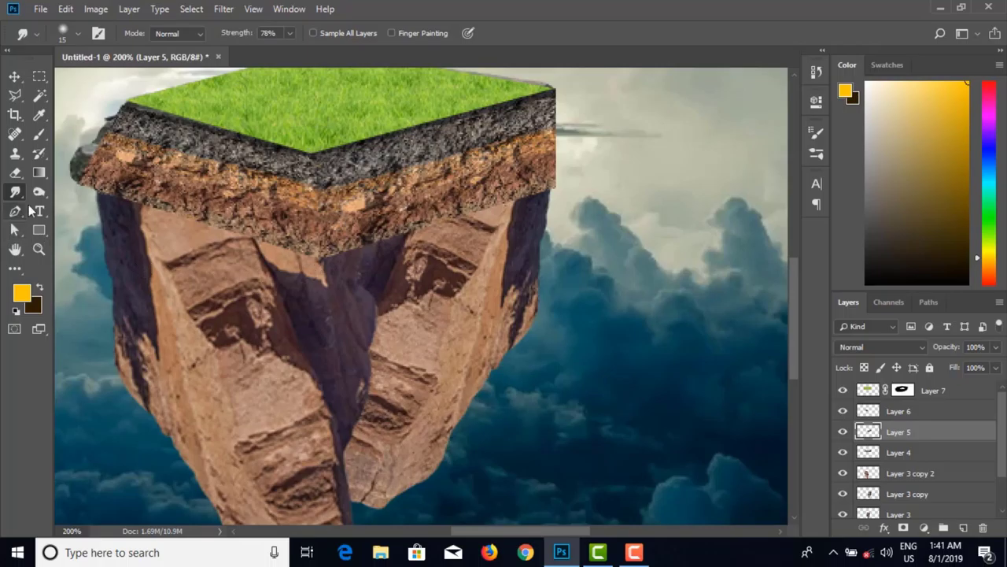
left_click(77, 34)
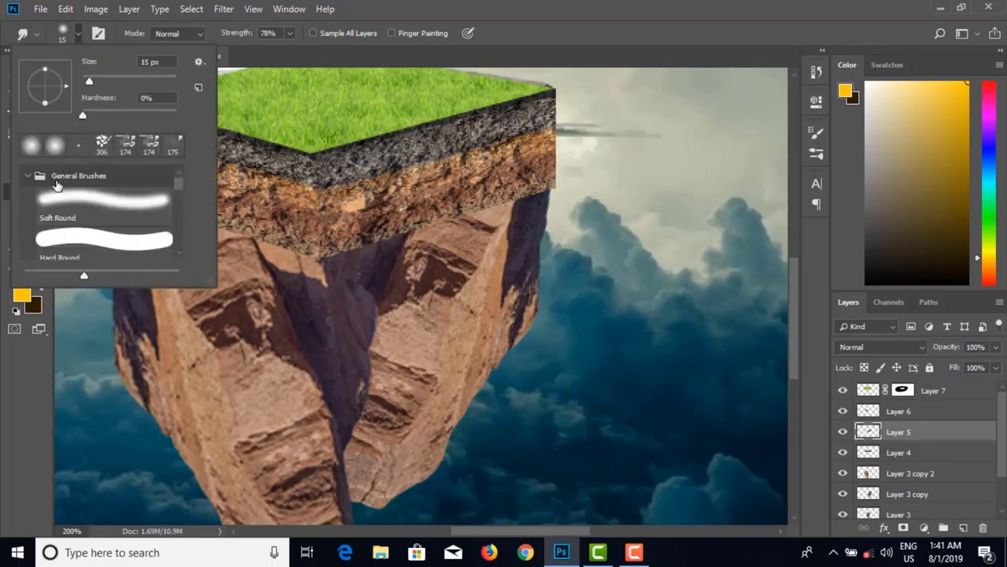
scroll(67, 211, "down", 3)
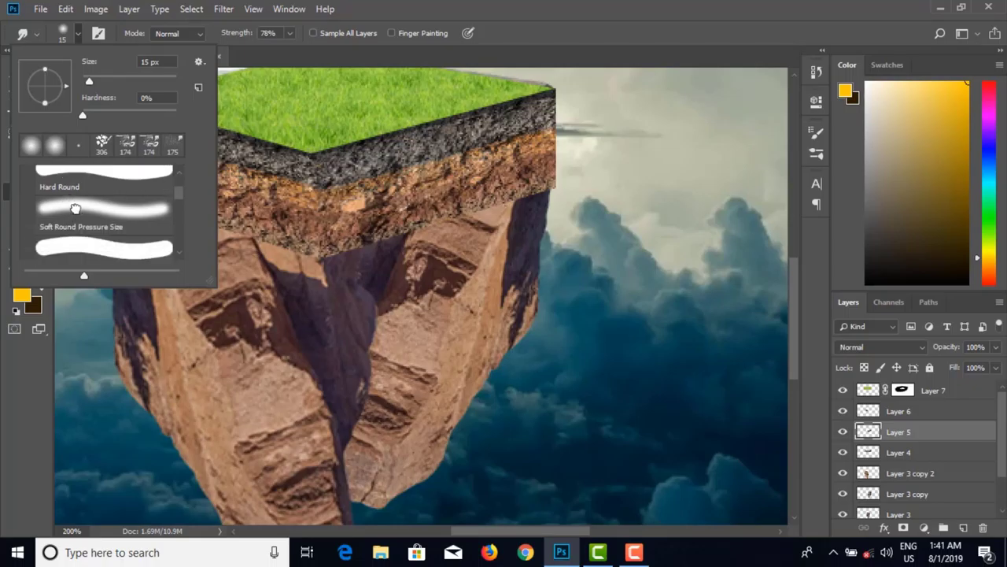
double_click(74, 209)
Step: Smudge the right soil face's lower seam down into the rock on Layers 5 and 4
mouse_move(546, 182)
left_mouse_down()
mouse_move(534, 206)
mouse_move(537, 193)
mouse_move(547, 197)
mouse_move(474, 218)
left_mouse_up()
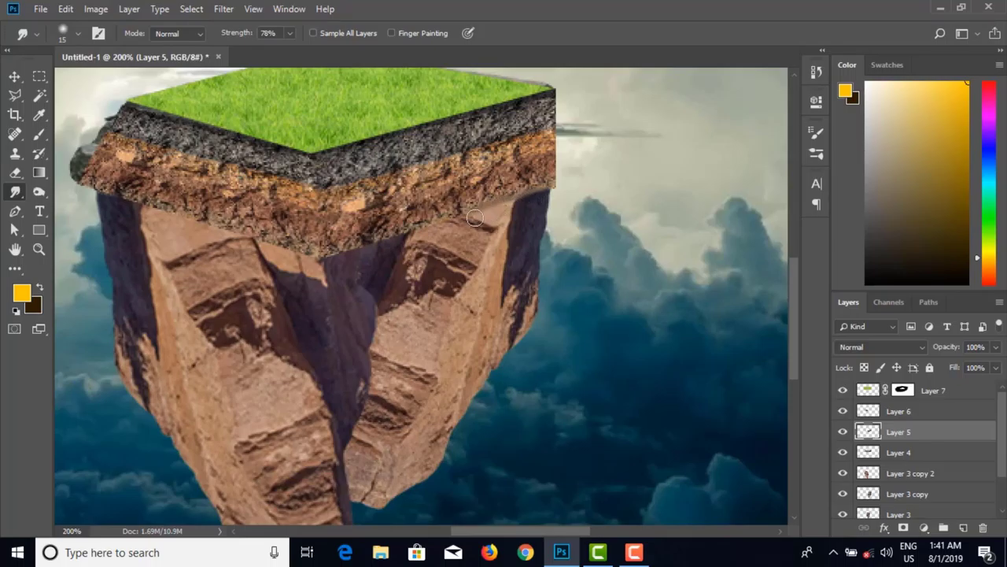
left_click_drag(421, 236, 335, 257)
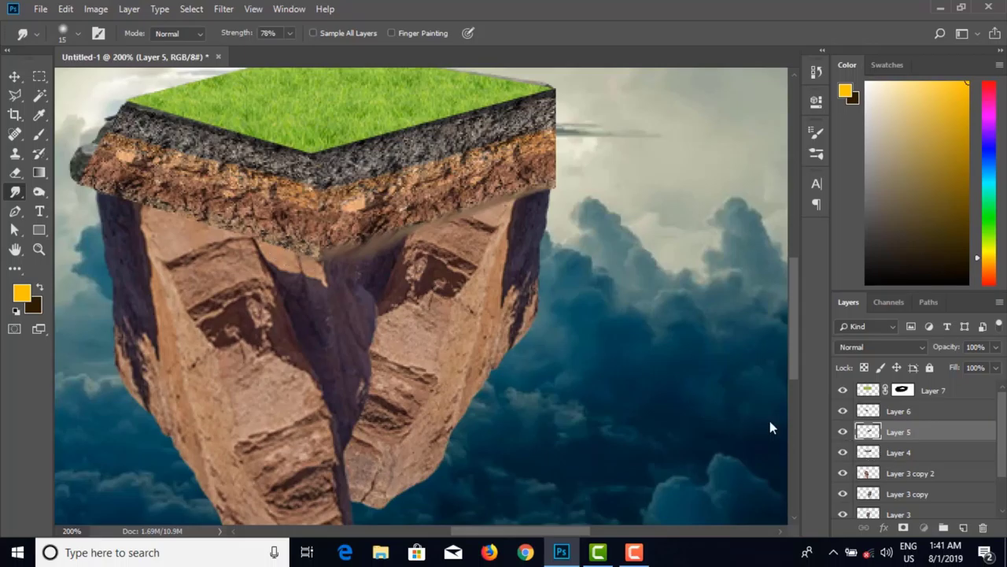
key("alt+bracketleft")
left_click_drag(275, 248, 297, 250)
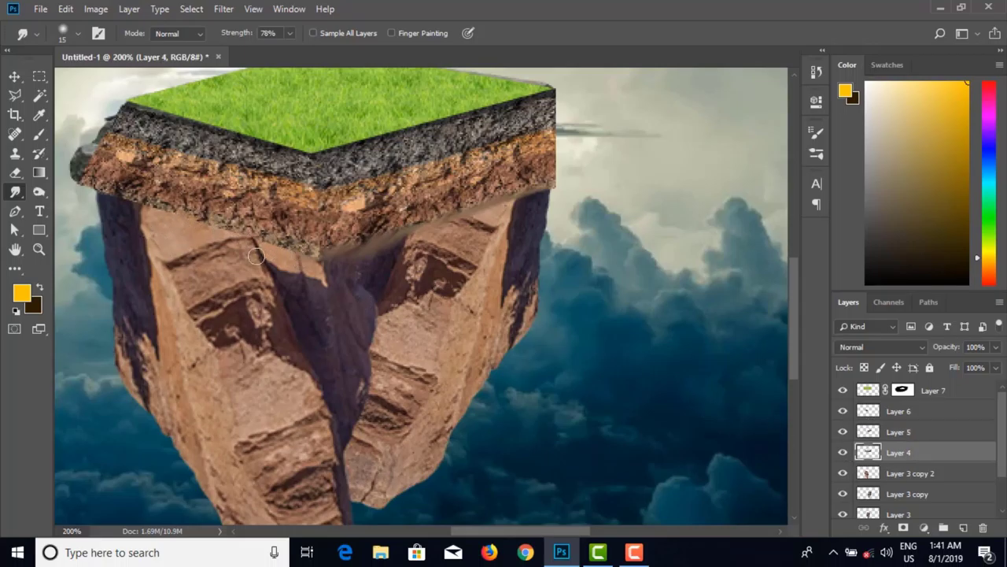
Step: Select Layer 6 and smudge the left soil face's lower edge down and left into the rock
left_click(843, 455)
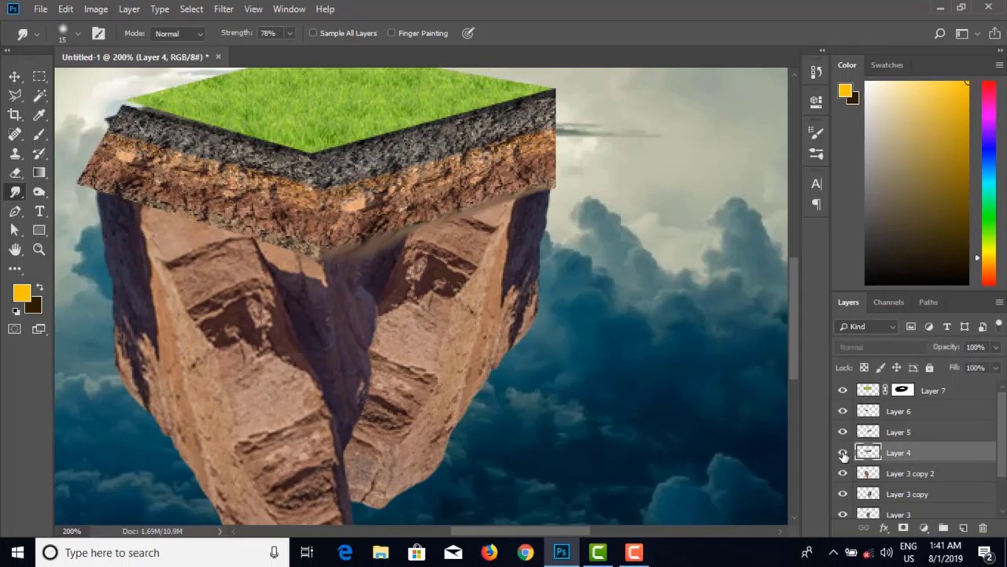
left_click(843, 455)
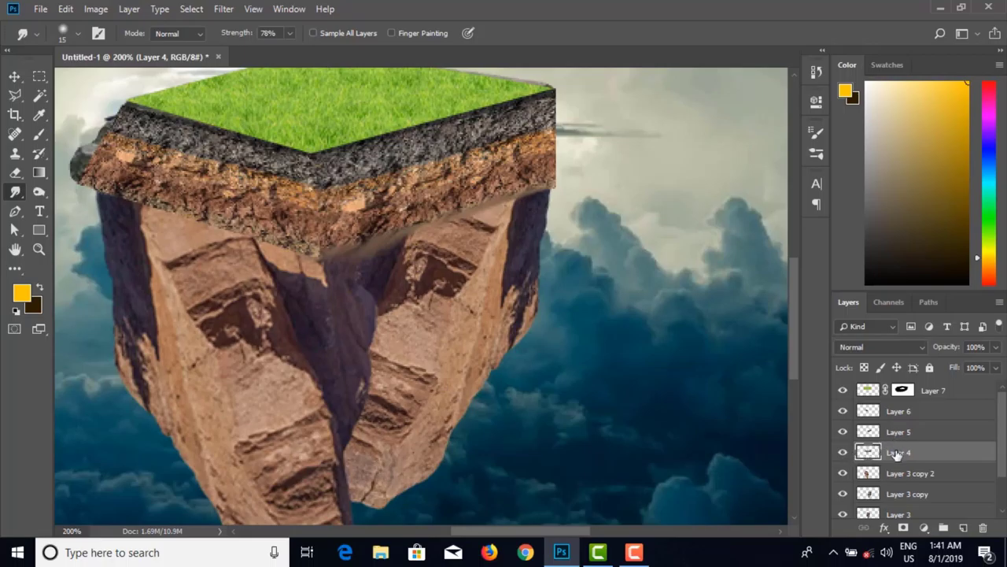
scroll(897, 455, "down", 2)
scroll(896, 455, "up", 2)
key("v")
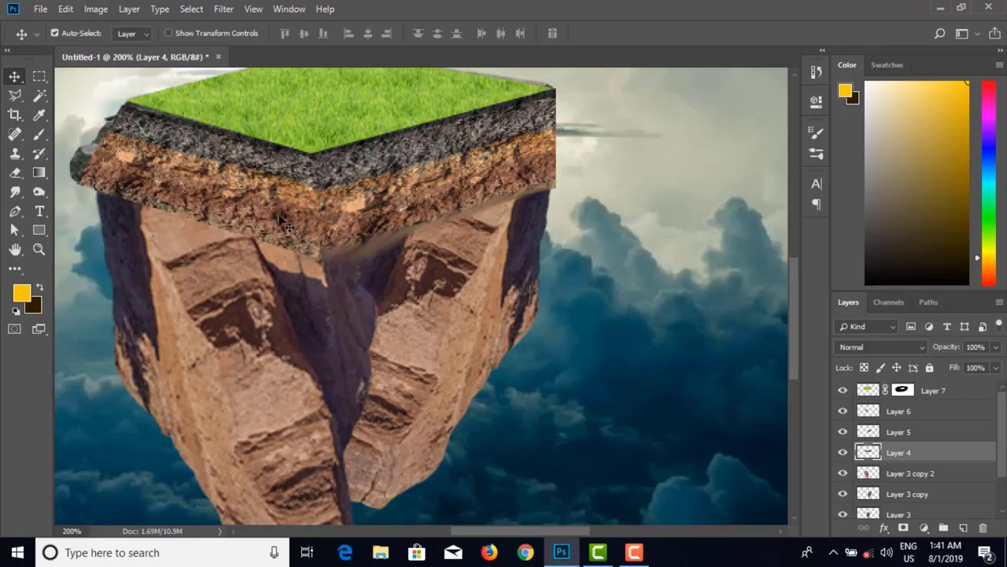
left_click(281, 218)
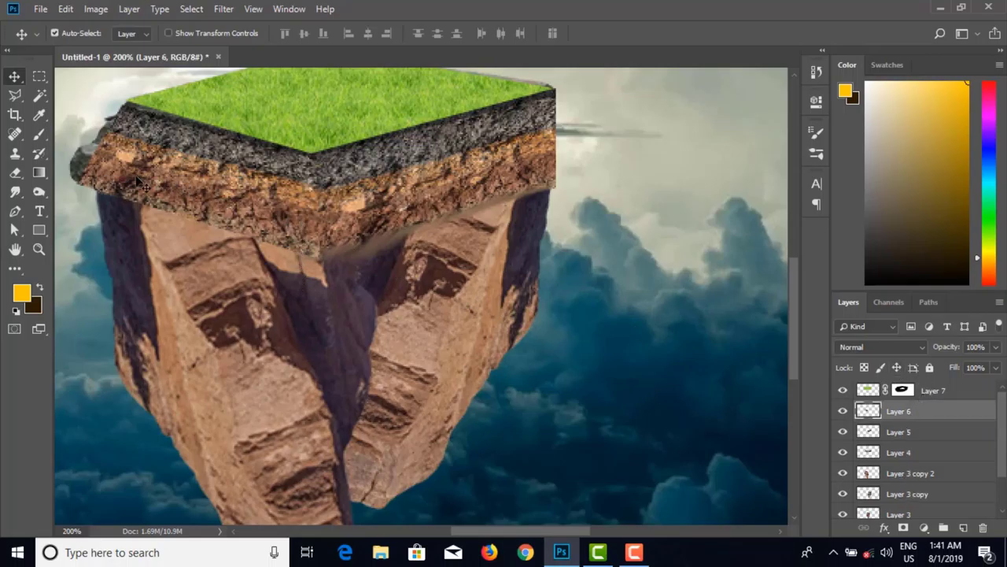
left_click(15, 191)
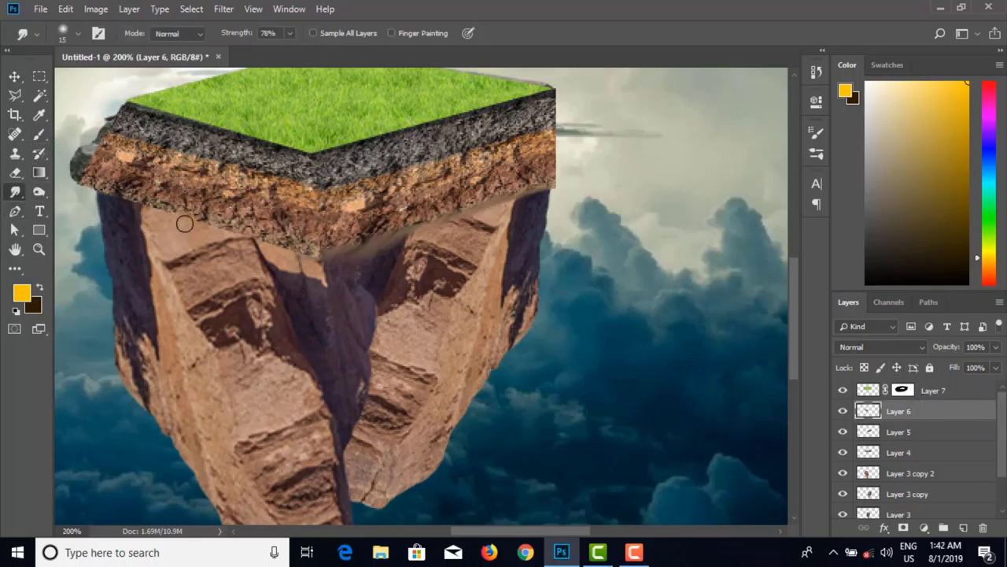
mouse_move(209, 221)
left_mouse_down()
mouse_move(249, 244)
mouse_move(309, 254)
left_mouse_up()
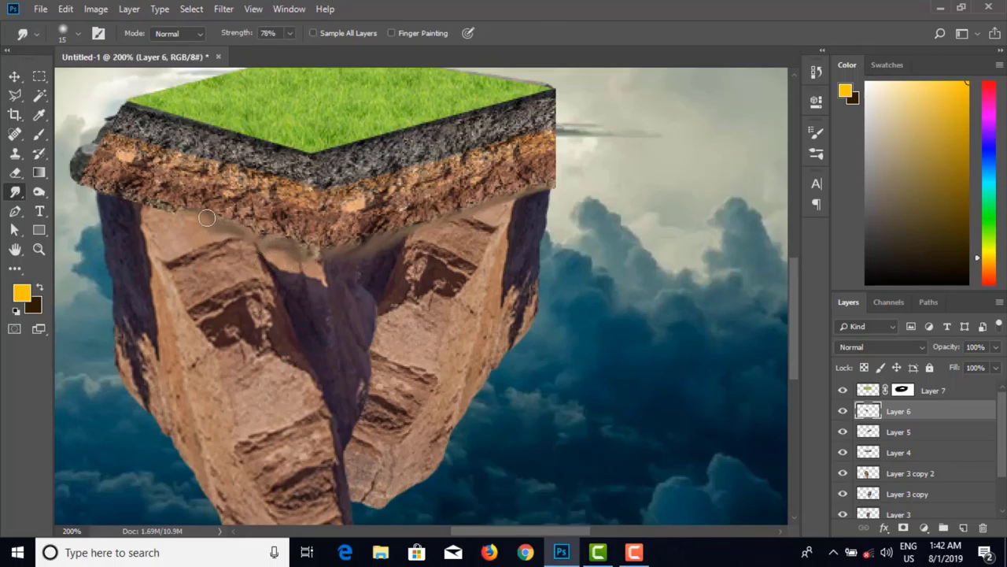
mouse_move(169, 211)
left_mouse_down()
mouse_move(131, 197)
mouse_move(128, 208)
mouse_move(94, 188)
mouse_move(132, 207)
mouse_move(96, 186)
mouse_move(118, 204)
left_mouse_up()
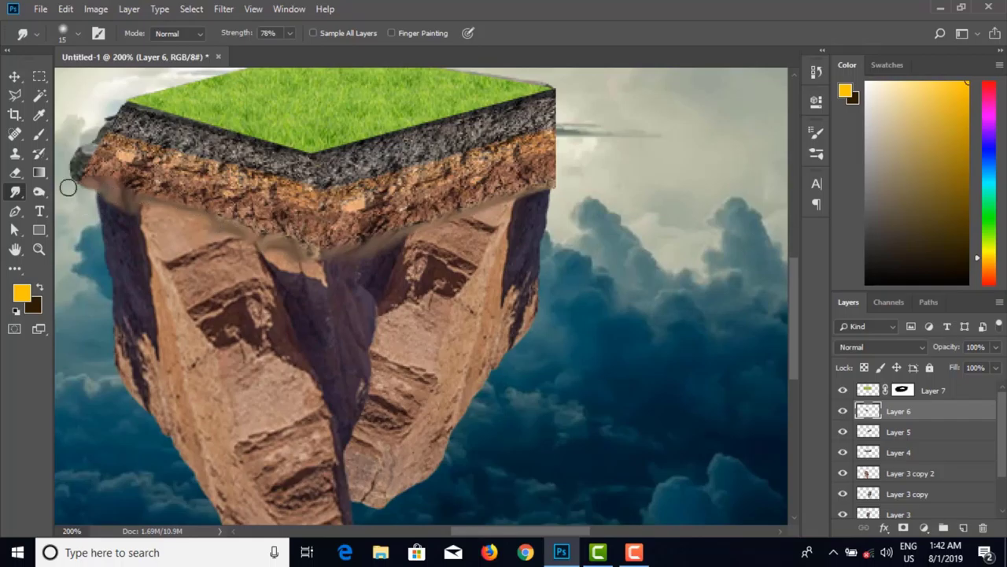
Step: Use the Eraser with default black and white to soften the shadow under the soil
left_click(15, 172)
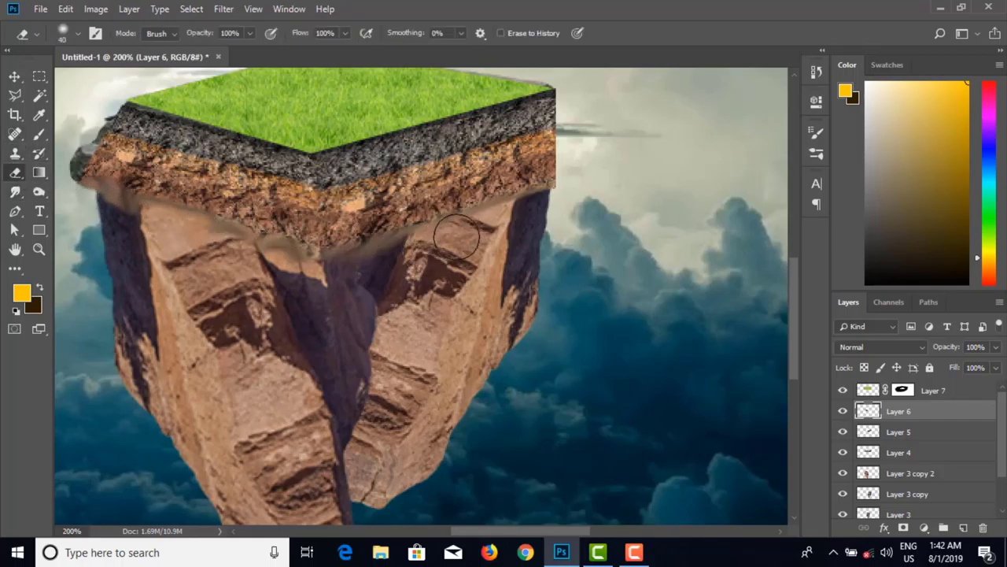
left_click(16, 312)
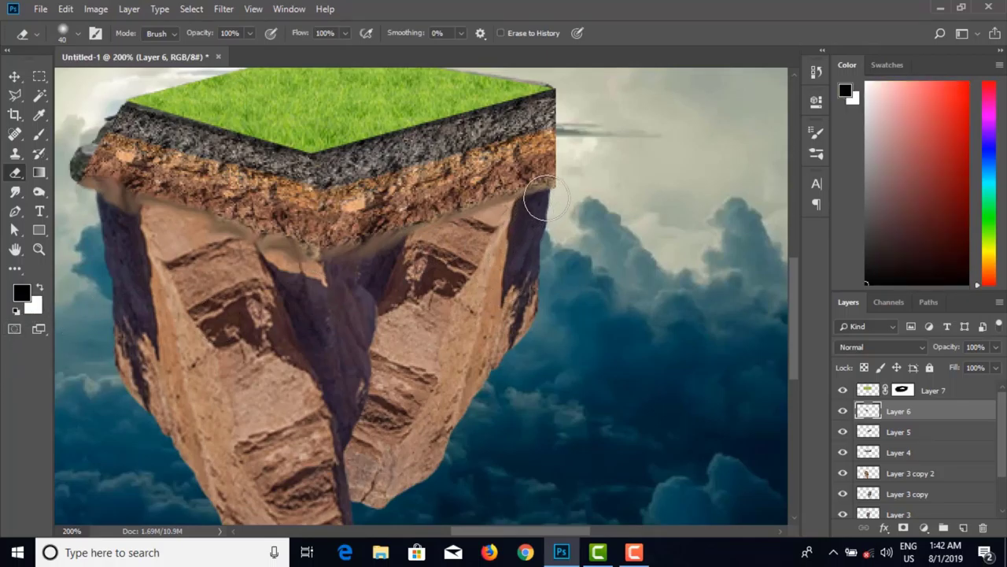
mouse_move(228, 249)
left_mouse_down()
mouse_move(285, 279)
mouse_move(279, 262)
mouse_move(299, 289)
mouse_move(280, 266)
mouse_move(277, 298)
mouse_move(243, 242)
mouse_move(216, 283)
mouse_move(208, 236)
mouse_move(203, 258)
mouse_move(165, 224)
mouse_move(149, 252)
mouse_move(140, 223)
mouse_move(129, 238)
mouse_move(125, 215)
mouse_move(115, 241)
mouse_move(111, 212)
mouse_move(95, 233)
mouse_move(100, 203)
mouse_move(134, 247)
left_mouse_up()
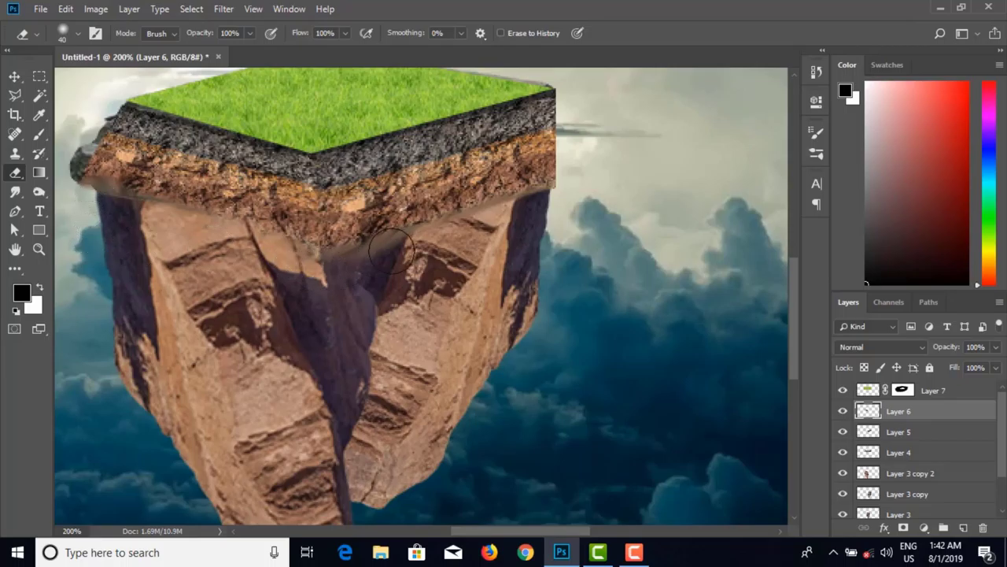
mouse_move(400, 251)
left_mouse_down()
mouse_move(393, 243)
mouse_move(392, 270)
left_mouse_up()
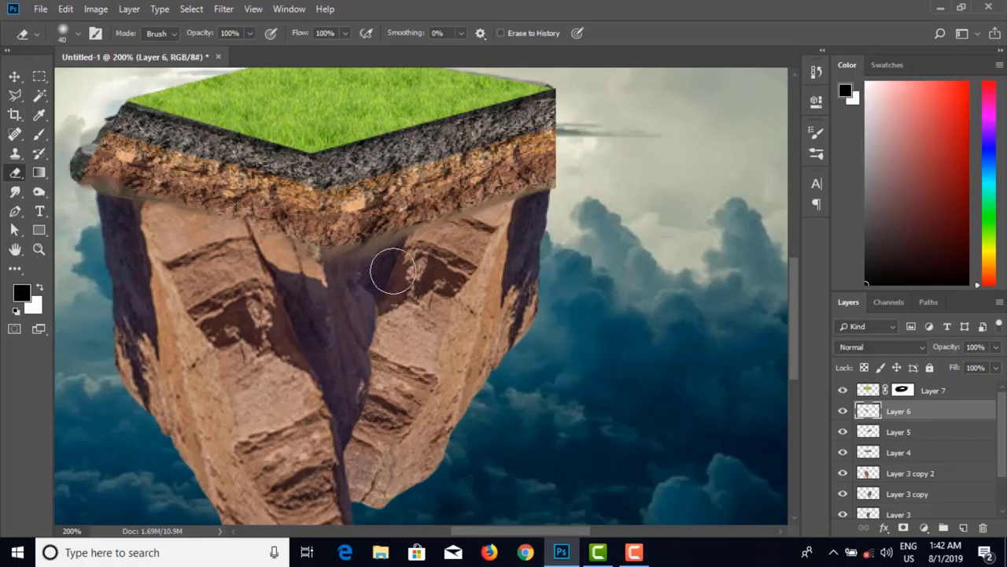
Step: Select Layer 5 and erase it above the crevice to darken that area
left_click(898, 453)
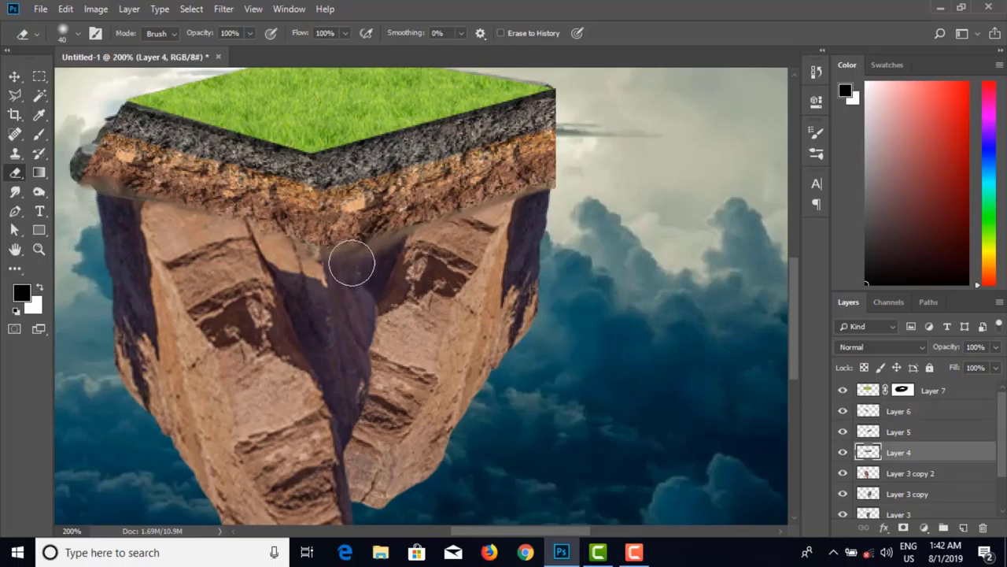
key("v")
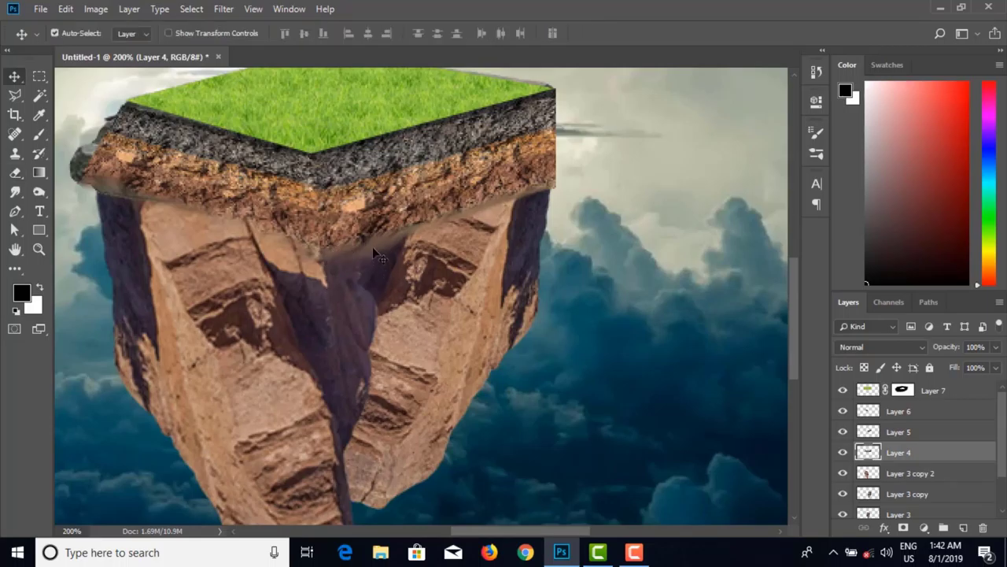
left_click(378, 235)
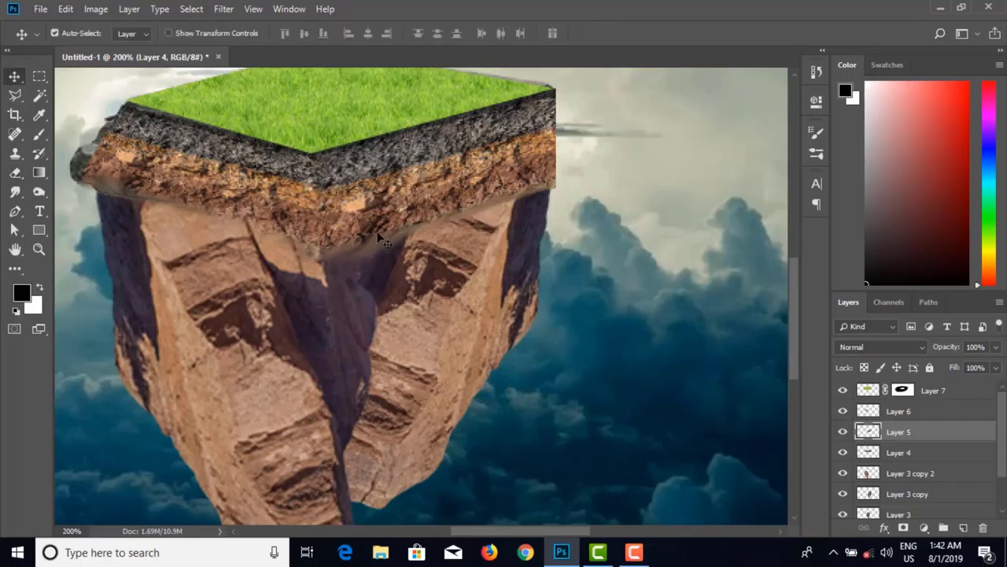
left_click(15, 172)
mouse_move(368, 273)
left_mouse_down()
mouse_move(337, 278)
mouse_move(434, 257)
mouse_move(409, 261)
mouse_move(529, 200)
mouse_move(520, 224)
mouse_move(573, 179)
mouse_move(568, 208)
mouse_move(577, 175)
mouse_move(557, 216)
mouse_move(558, 198)
mouse_move(445, 230)
mouse_move(422, 256)
mouse_move(422, 232)
mouse_move(402, 252)
mouse_move(347, 268)
mouse_move(290, 263)
mouse_move(259, 240)
mouse_move(254, 250)
mouse_move(236, 226)
mouse_move(224, 239)
mouse_move(210, 222)
mouse_move(158, 225)
mouse_move(209, 225)
left_mouse_up()
Step: Select Layer 6 and erase patches along the rock's upper-left edge
key("v")
left_click(201, 205)
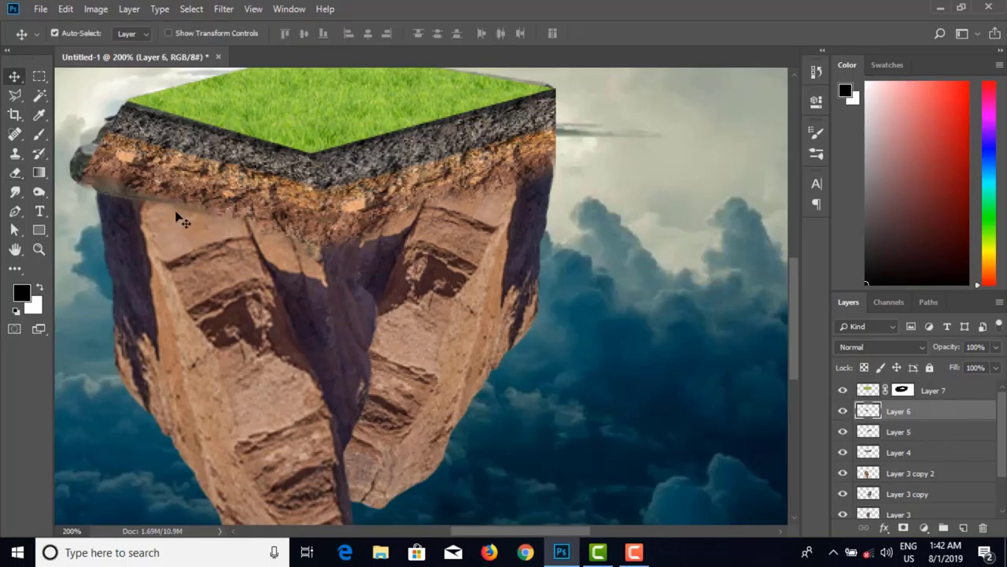
left_click(14, 172)
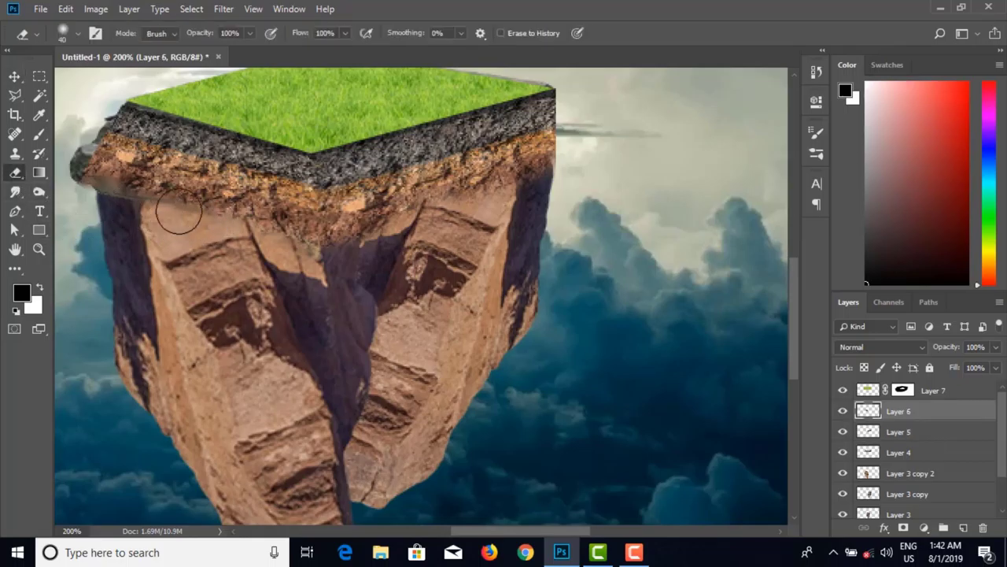
left_click_drag(199, 222, 235, 239)
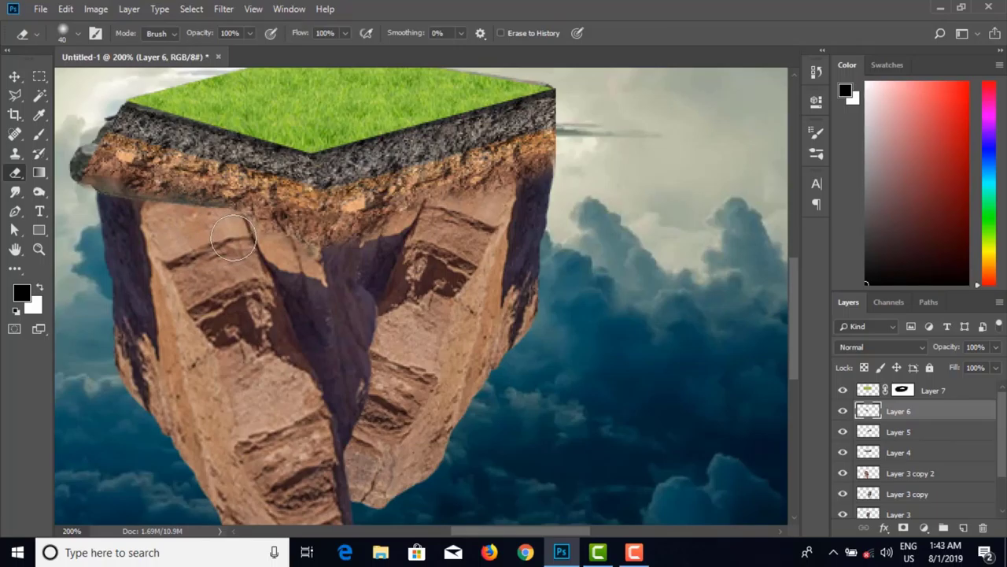
mouse_move(234, 238)
left_mouse_down()
mouse_move(197, 208)
mouse_move(232, 240)
mouse_move(105, 209)
left_mouse_up()
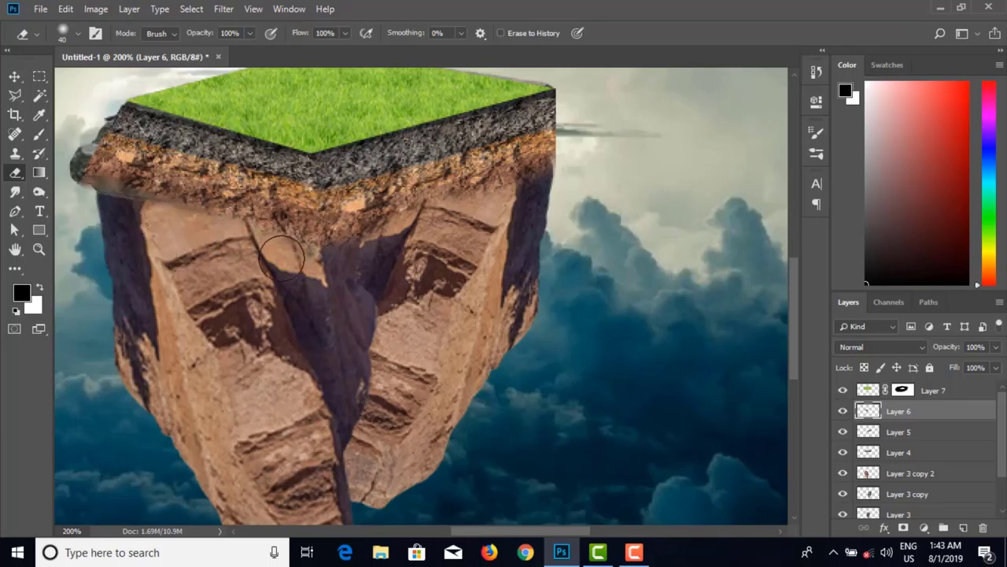
left_click_drag(282, 258, 285, 253)
key("ctrl+minus")
key("ctrl+minus")
key("ctrl+minus")
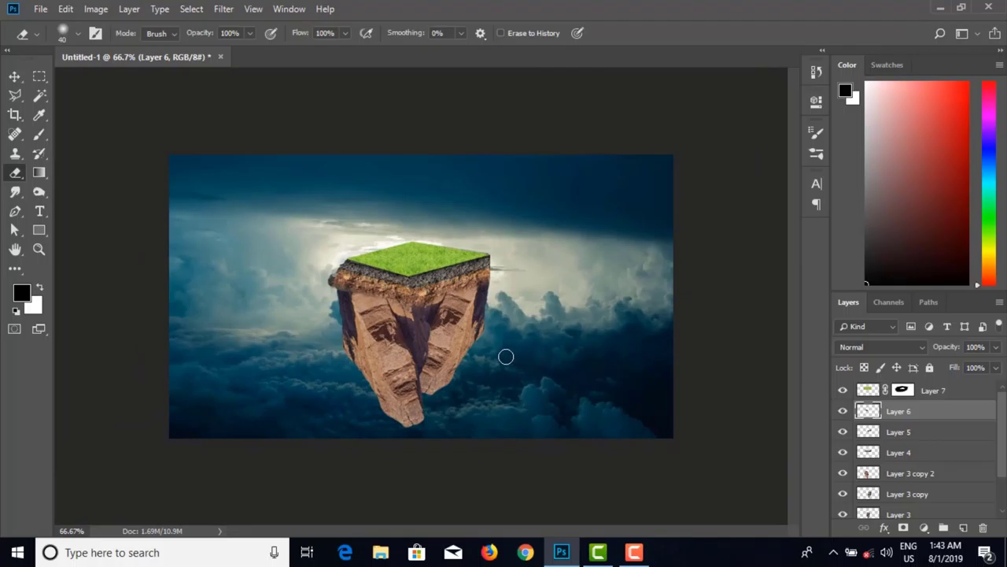
Step: Duplicate the Layer 3 copy 2 rock piece, rotate the copy about 20°, and position it
key("v")
left_click(386, 358)
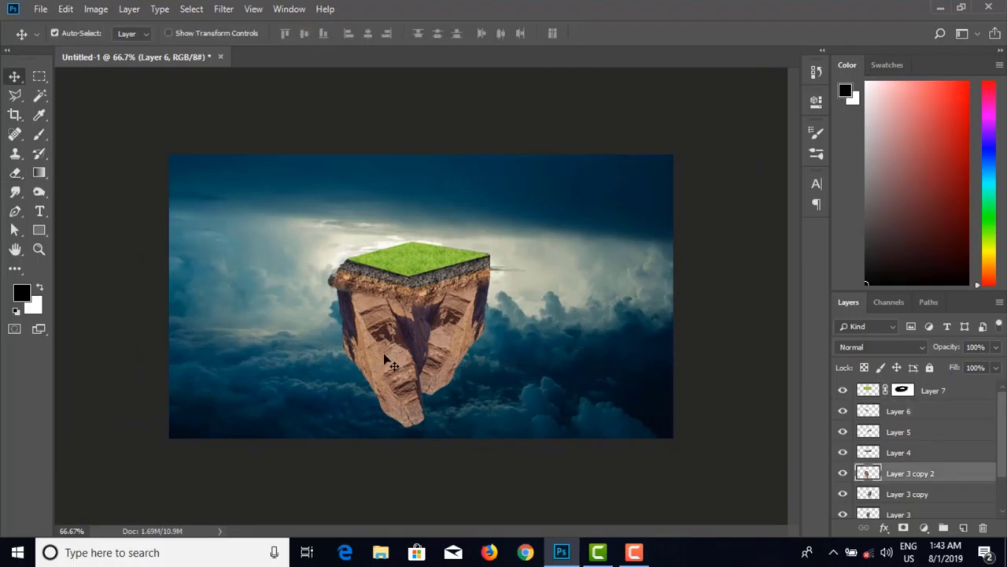
left_click_drag(386, 358, 415, 365)
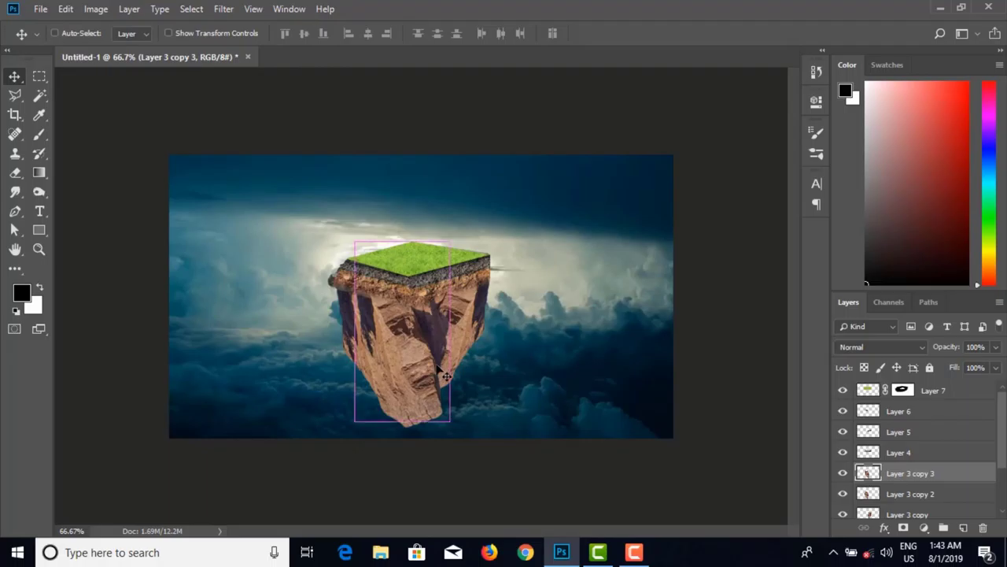
key("ctrl+t")
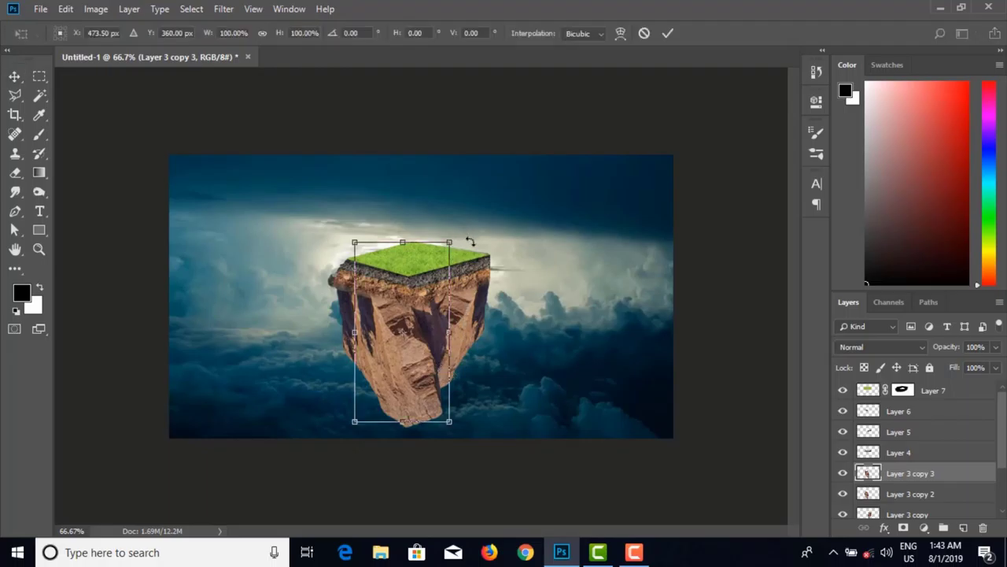
left_click_drag(470, 241, 496, 270)
left_click_drag(416, 348, 417, 349)
key("Return")
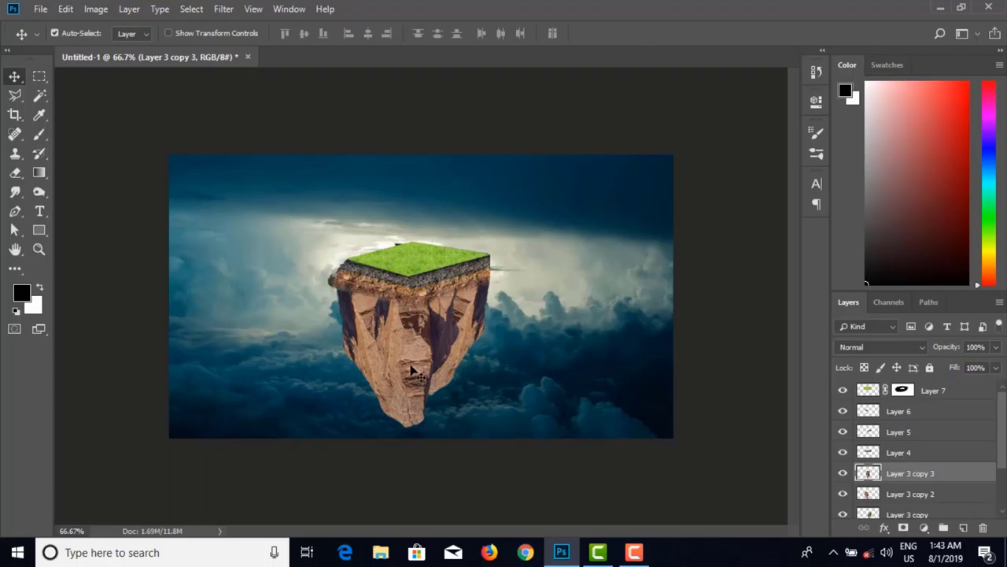
Step: Stretch the new rock copy to about 110% height
key("ctrl+t")
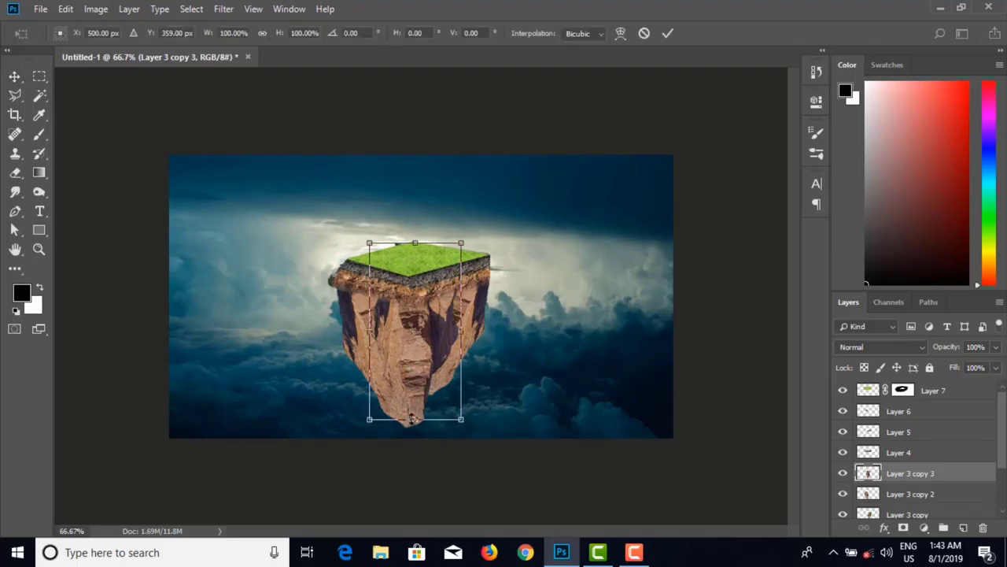
left_click_drag(416, 420, 434, 434)
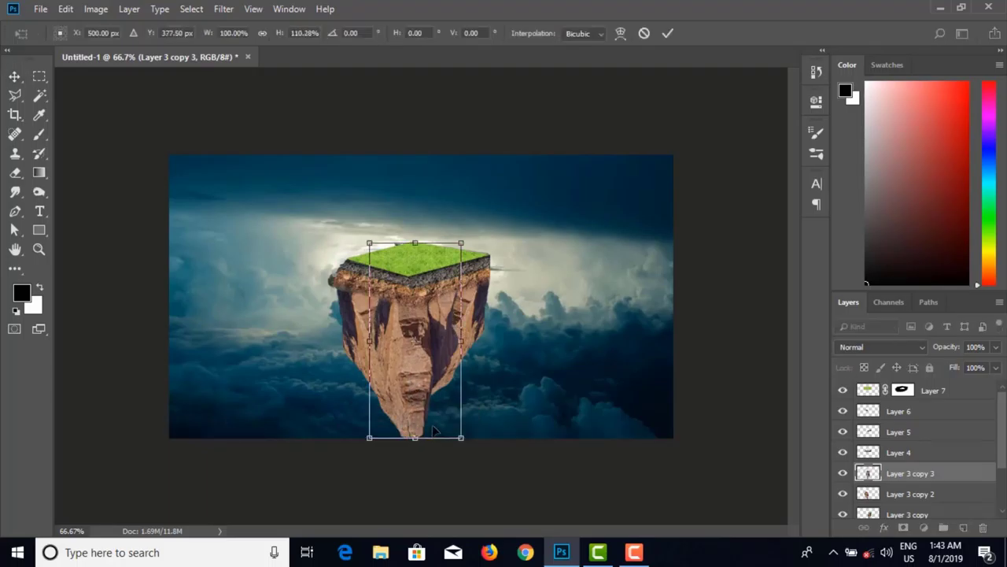
key("Return")
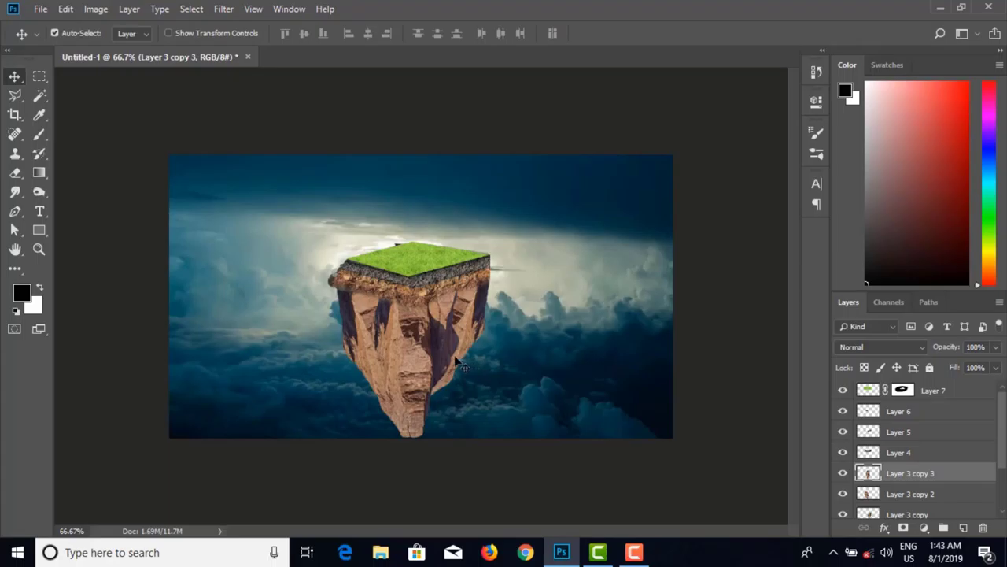
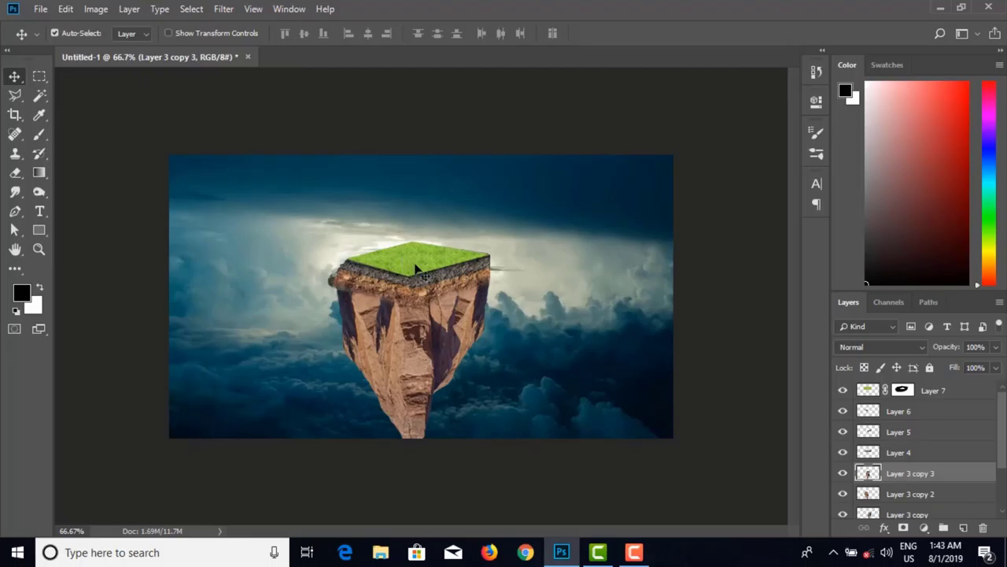
Step: Stretch the Layer 5 edge piece taller downward to fit the island's soil rim
left_click(439, 288)
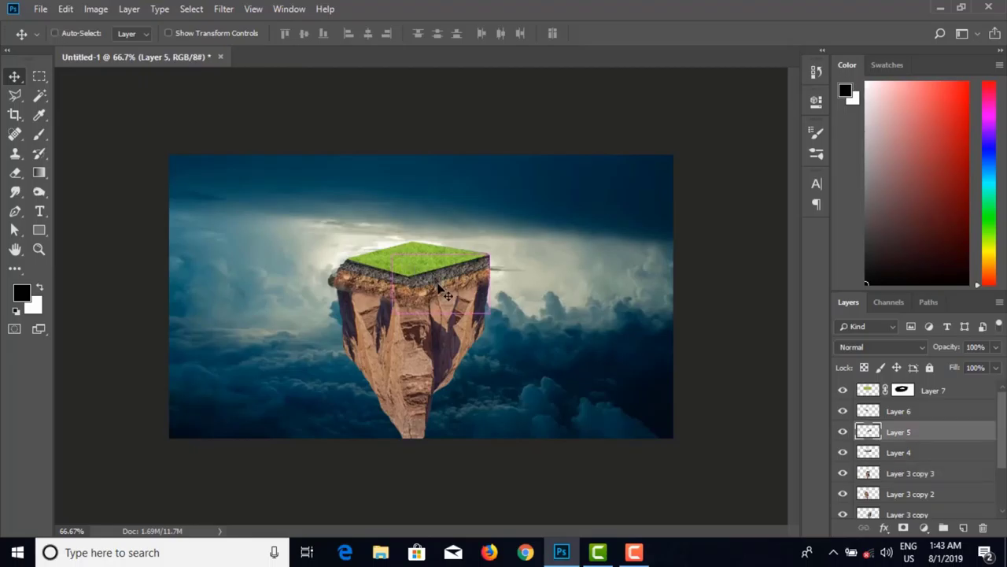
key("ctrl+t")
left_click_drag(442, 313, 442, 322)
key("Return")
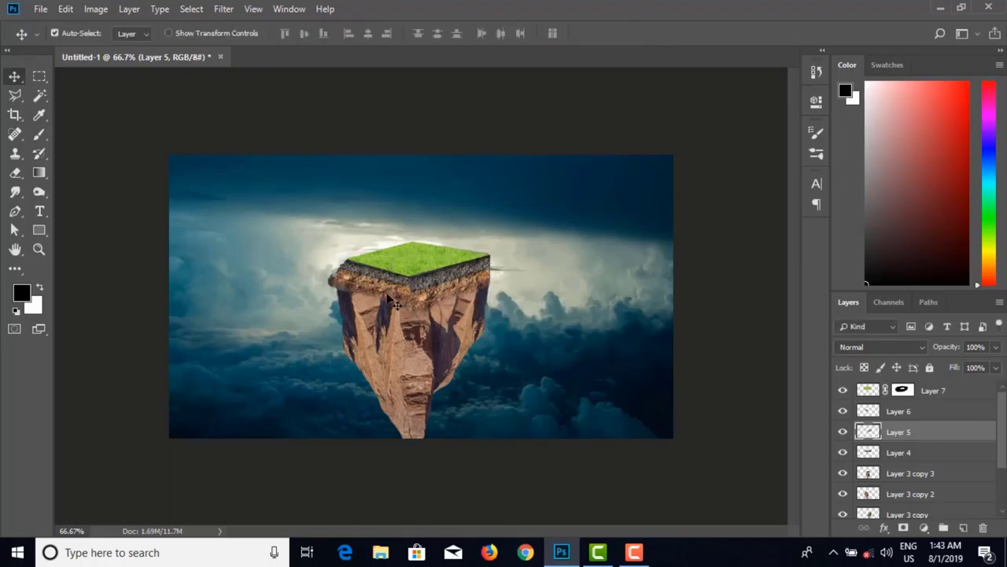
Step: Resize Layer 6: stretch it taller both down and up, and narrow its left side
left_click(388, 295)
key("ctrl+t")
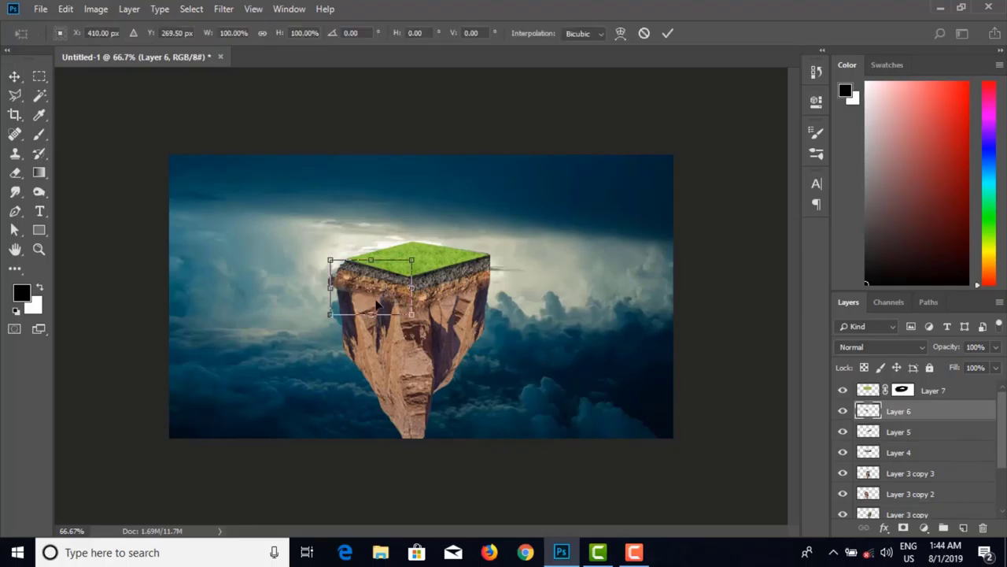
left_click_drag(370, 316, 372, 327)
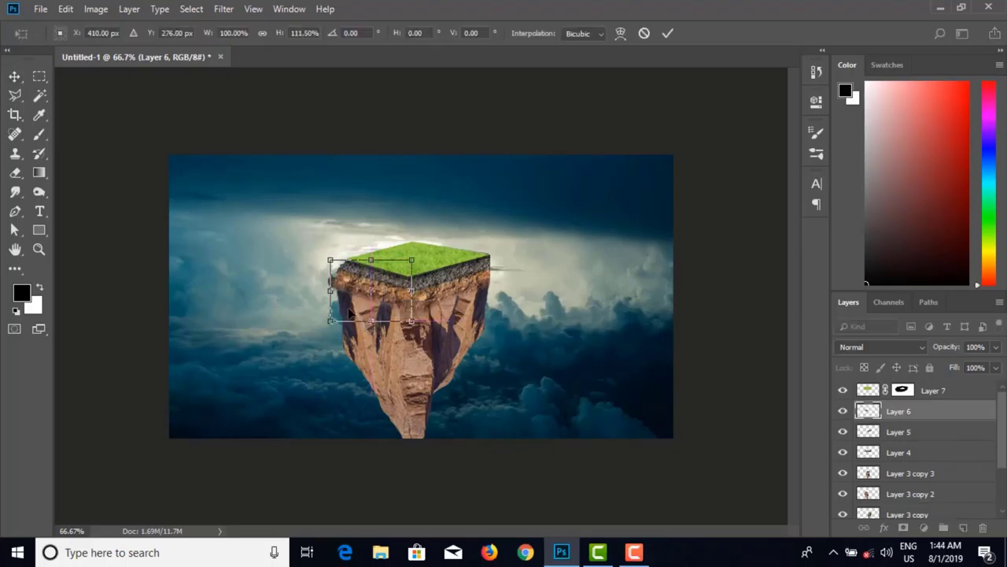
left_click_drag(330, 293, 322, 293)
left_click_drag(370, 259, 370, 254)
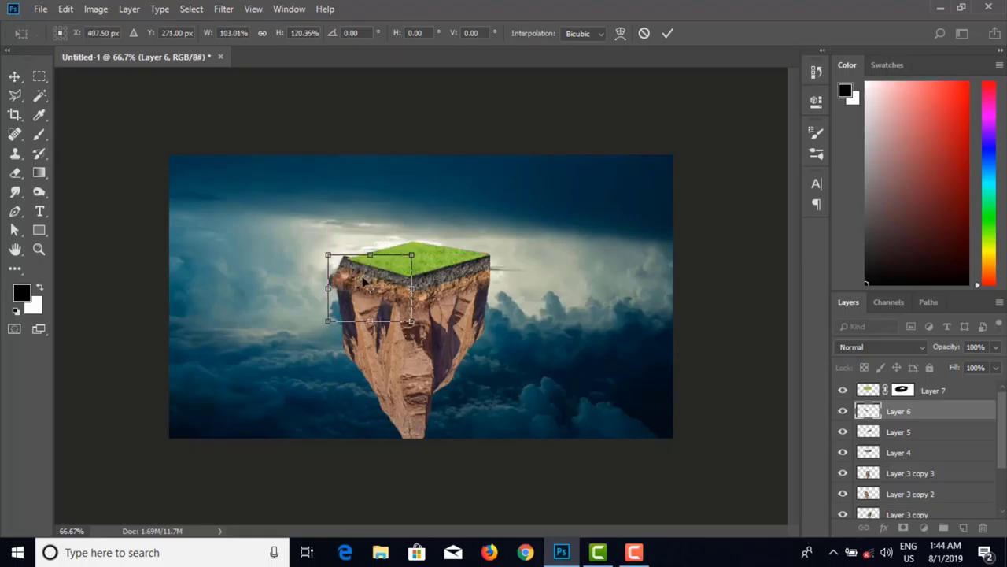
key("Return")
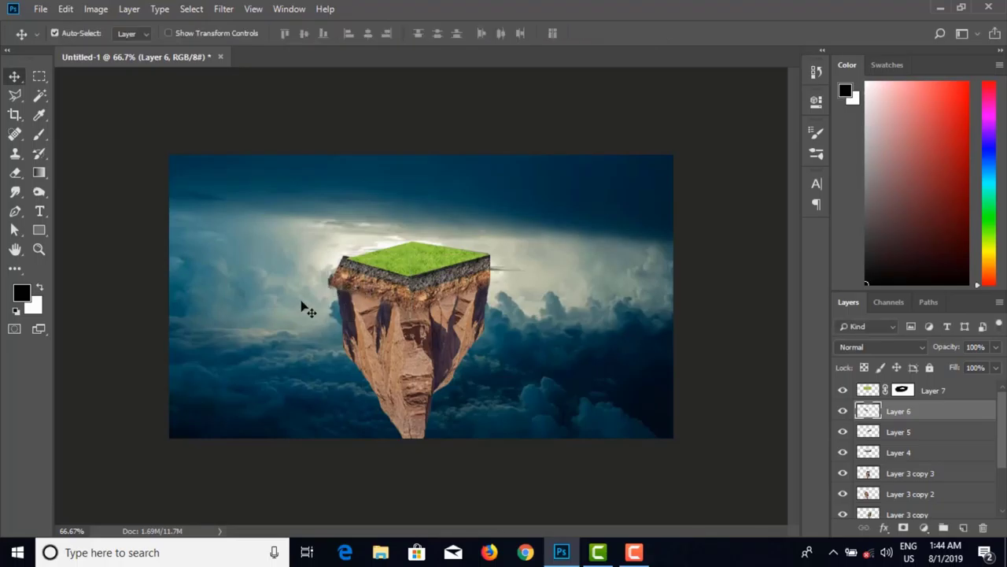
Step: Erase Layer 6's stray edge near the island's upper-left rim
left_click(15, 173)
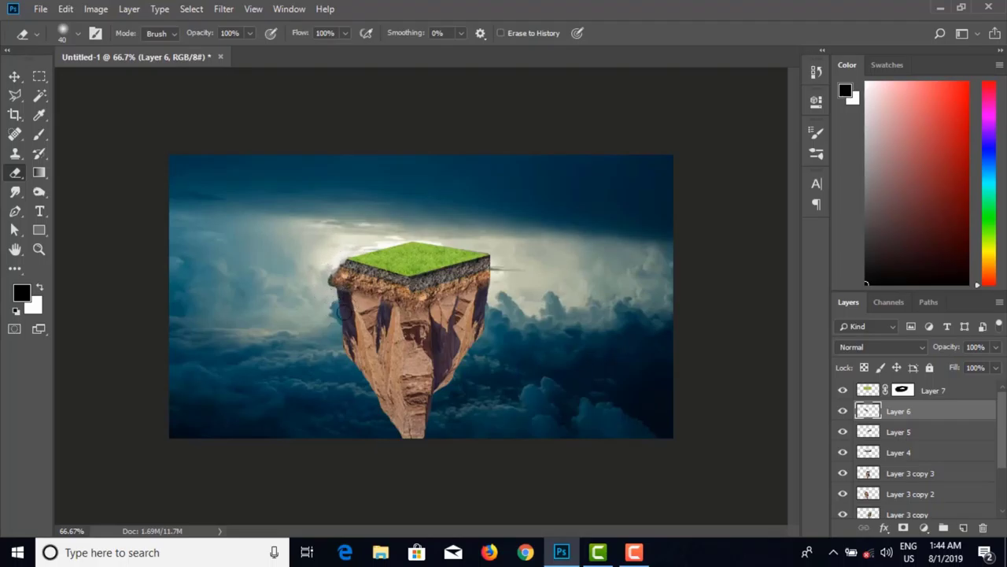
left_click(15, 77)
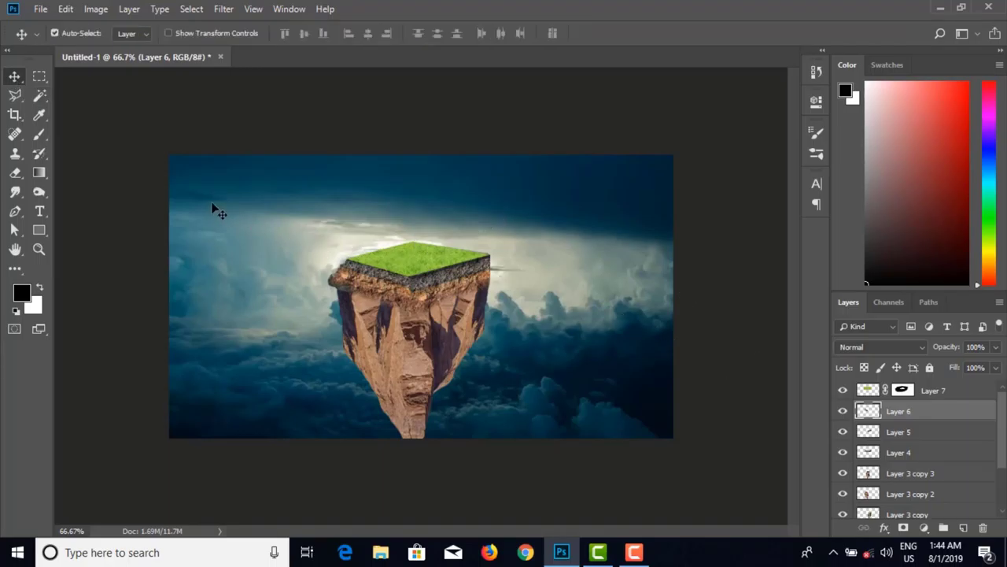
left_click(40, 8)
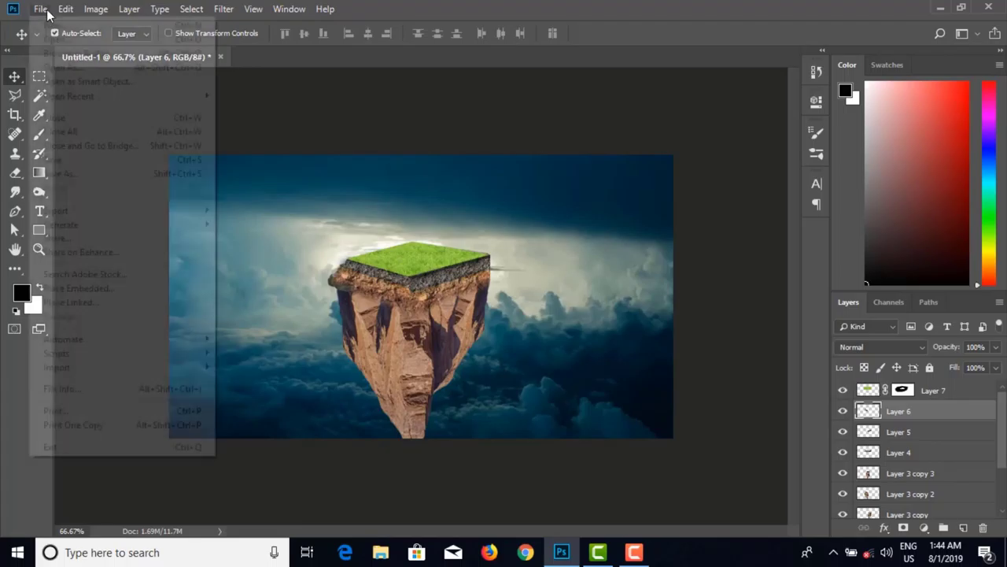
Step: Try opening a grass PNG image and dismiss the not-a-PNG error
left_click(44, 38)
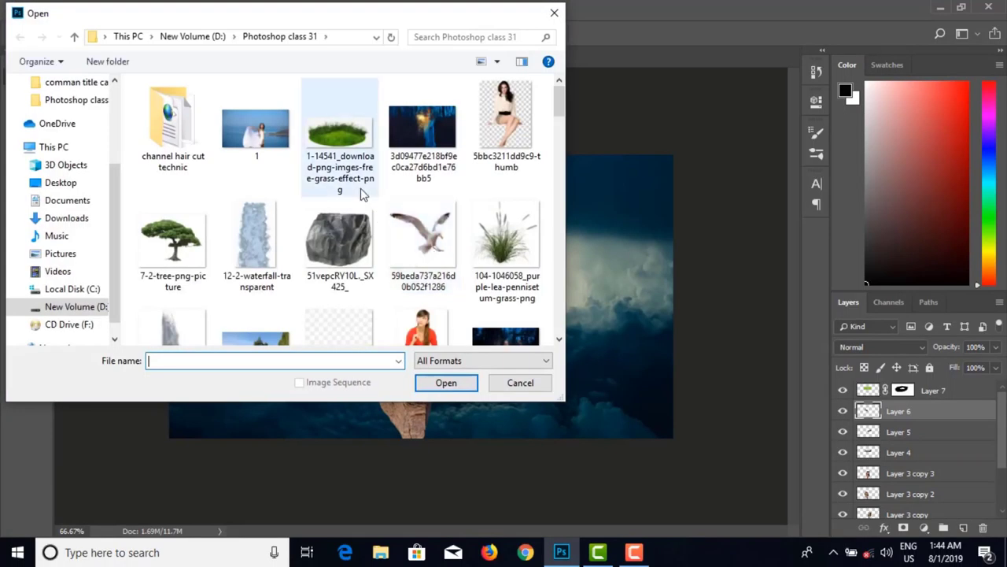
left_click(347, 146)
left_click(446, 382)
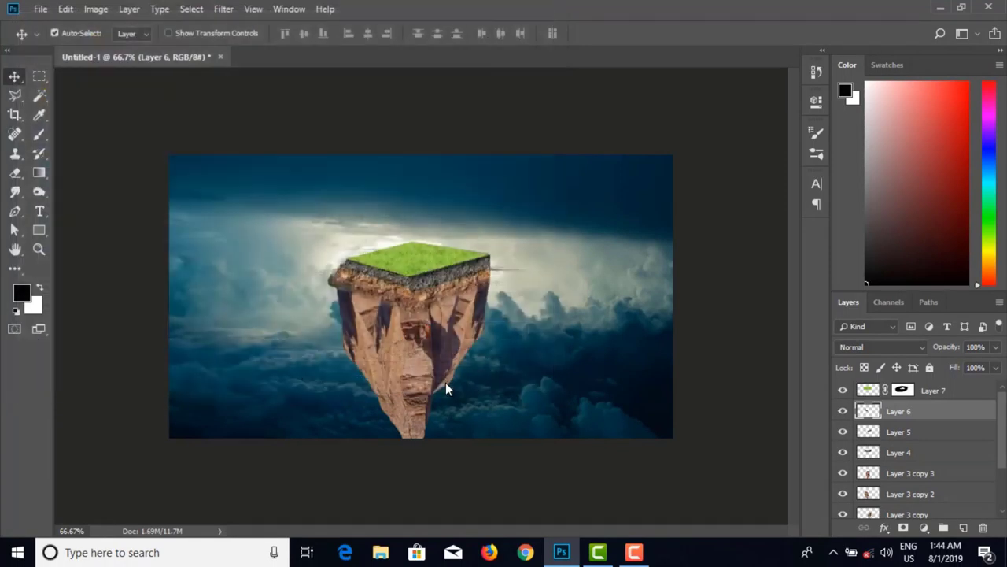
left_click(464, 214)
Step: Open grass_patch_of_land_23 and copy it into Untitled-1 as Layer 8 above Layer 7
left_click(39, 9)
left_click(57, 40)
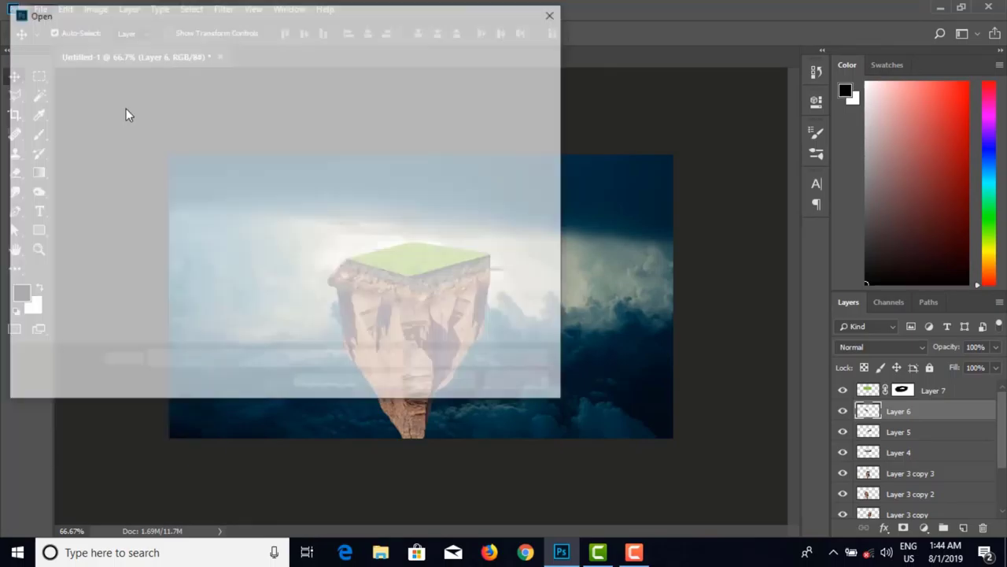
scroll(472, 258, "down", 10)
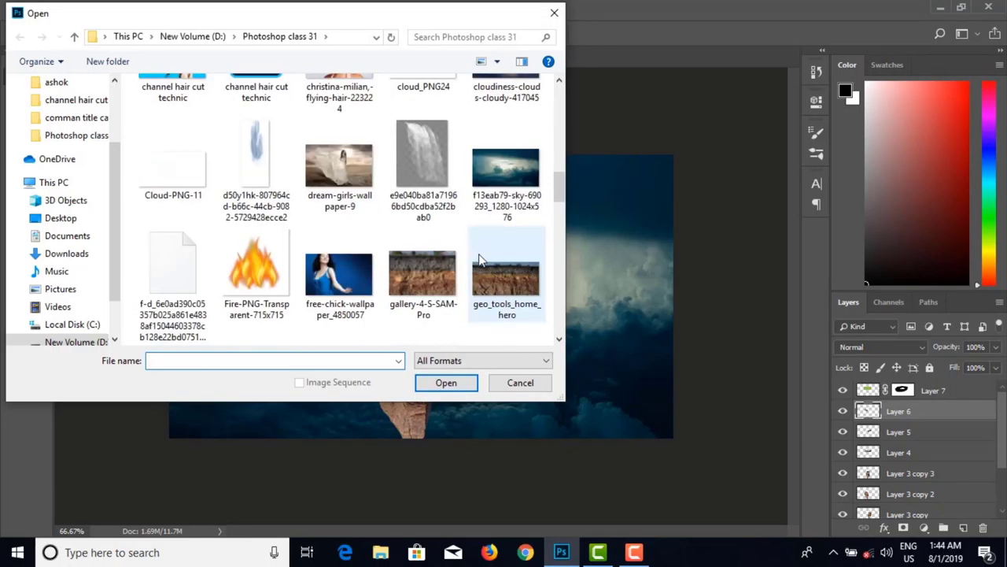
scroll(479, 255, "up", 1)
left_click(508, 98)
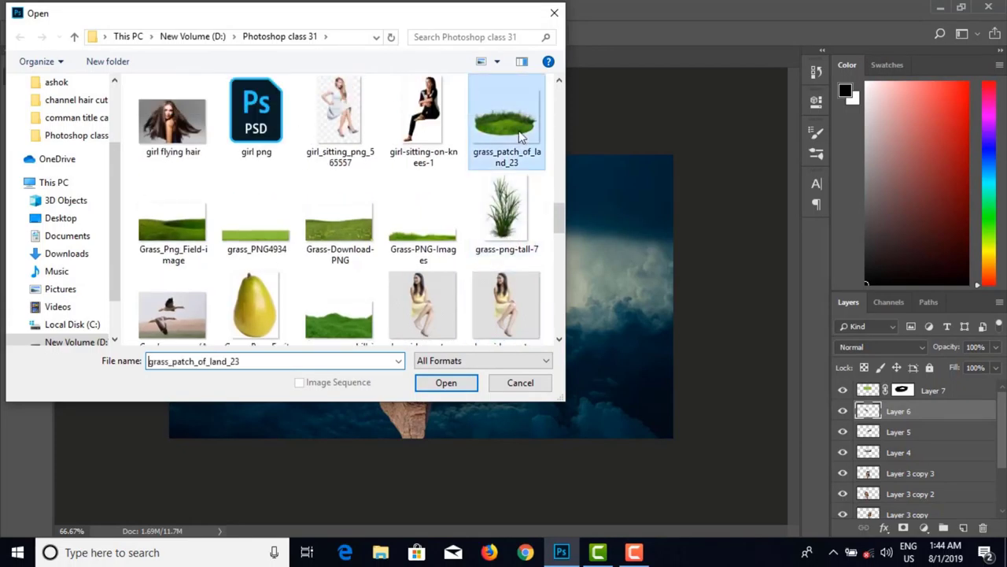
left_click(446, 382)
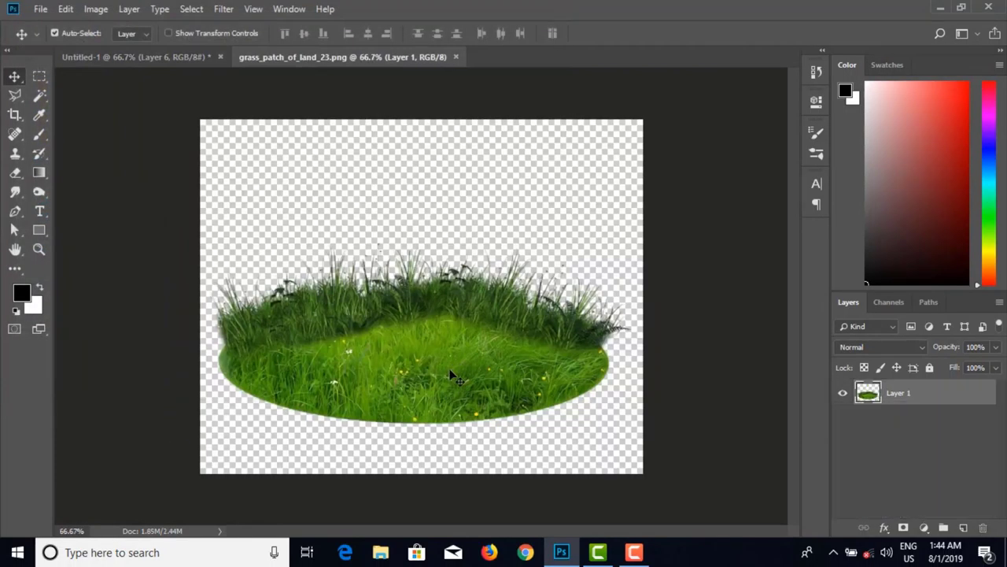
left_click_drag(225, 260, 438, 260)
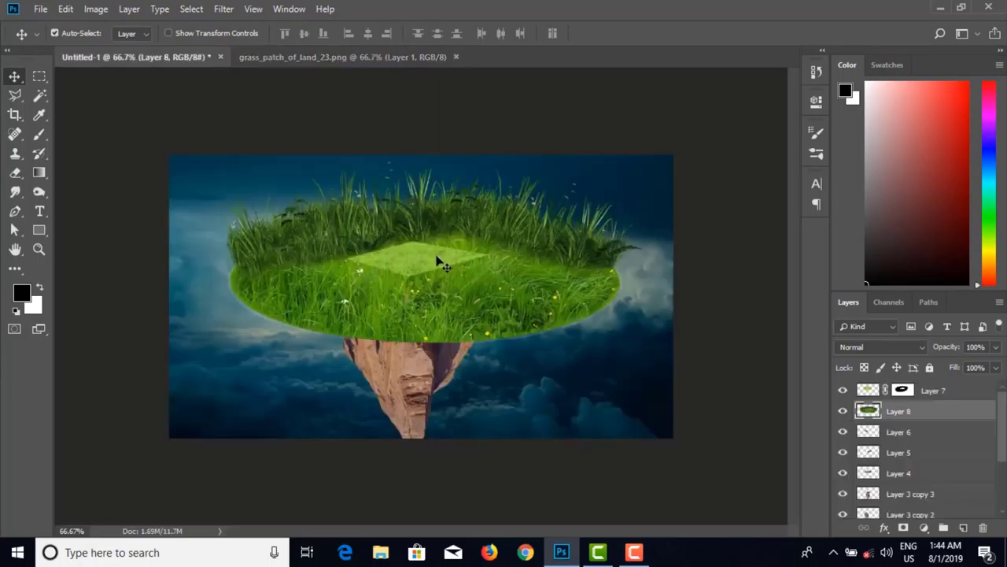
left_click_drag(917, 415, 919, 384)
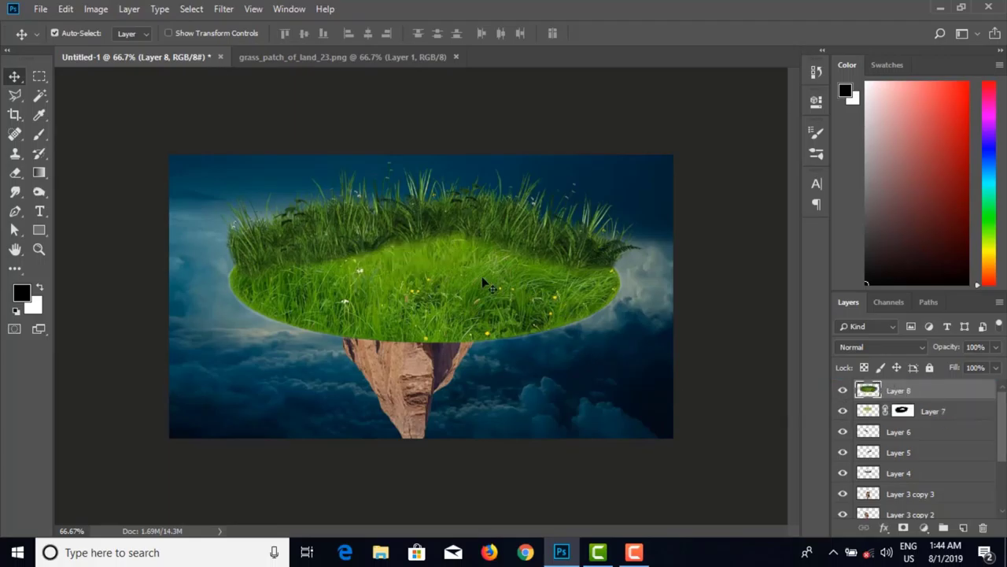
Step: Scale the Layer 8 grass patch to about 24% by 22% and seat it on the island's top
key("ctrl+t")
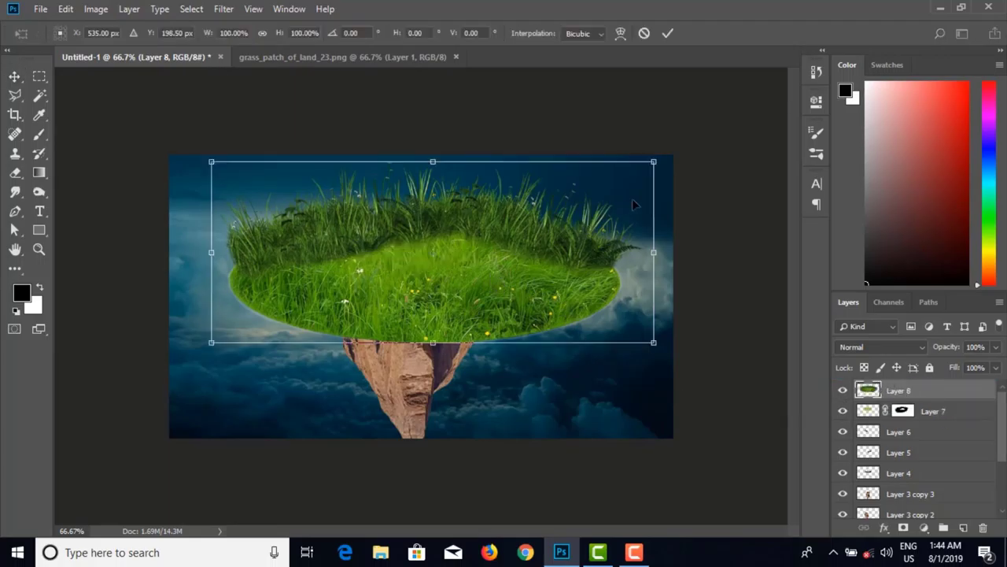
left_click_drag(653, 161, 504, 246)
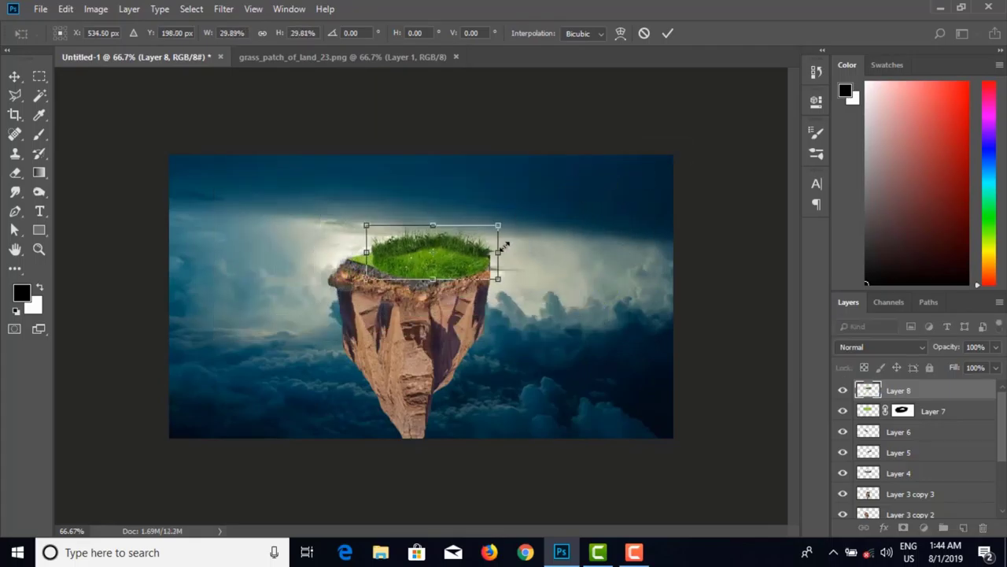
scroll(504, 247, "up", 3)
left_click_drag(431, 163, 415, 332)
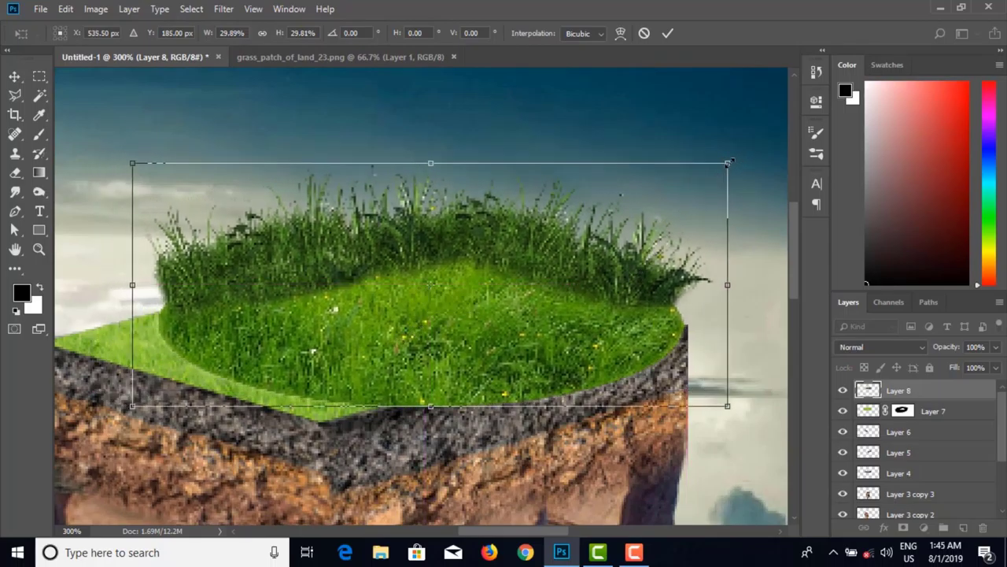
left_click_drag(729, 162, 663, 188)
left_click_drag(482, 297, 543, 307)
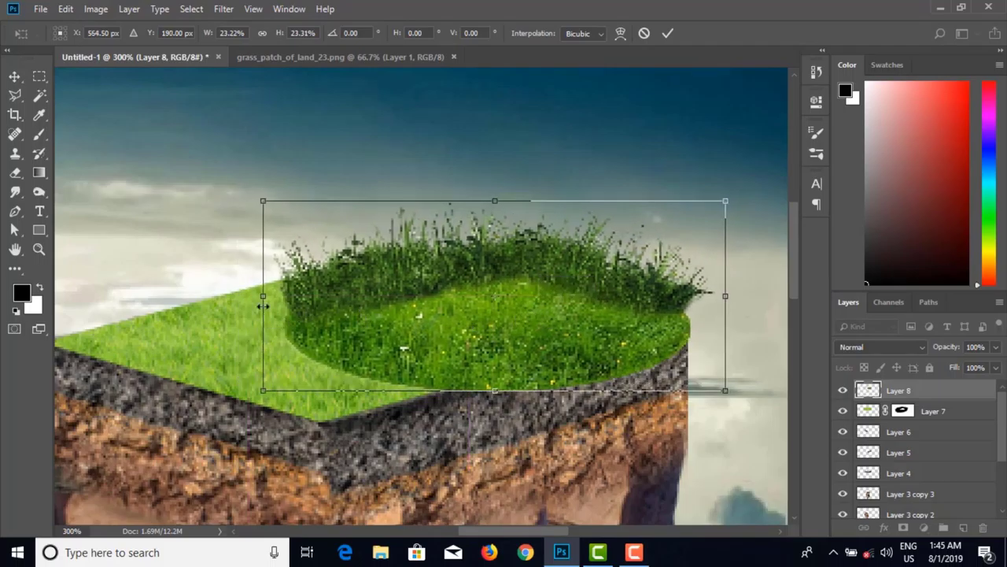
left_click_drag(252, 294, 229, 295)
left_click_drag(483, 385, 484, 380)
mouse_move(478, 282)
left_mouse_down()
mouse_move(443, 257)
mouse_move(496, 282)
left_mouse_up()
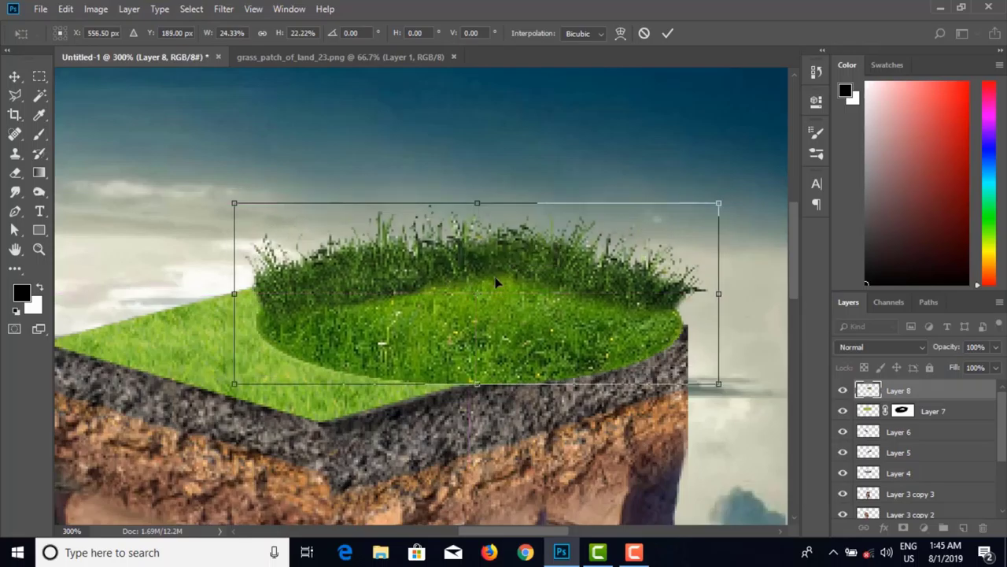
key("Return")
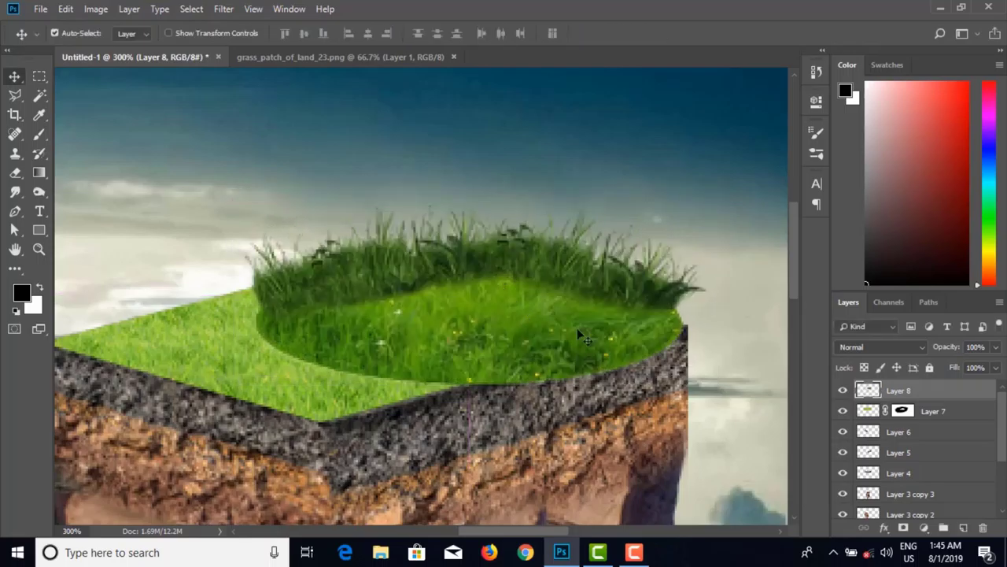
Step: Add a mask to Layer 8 and brush black over the grass patch's rounded front edge
left_click(904, 528)
left_click(39, 134)
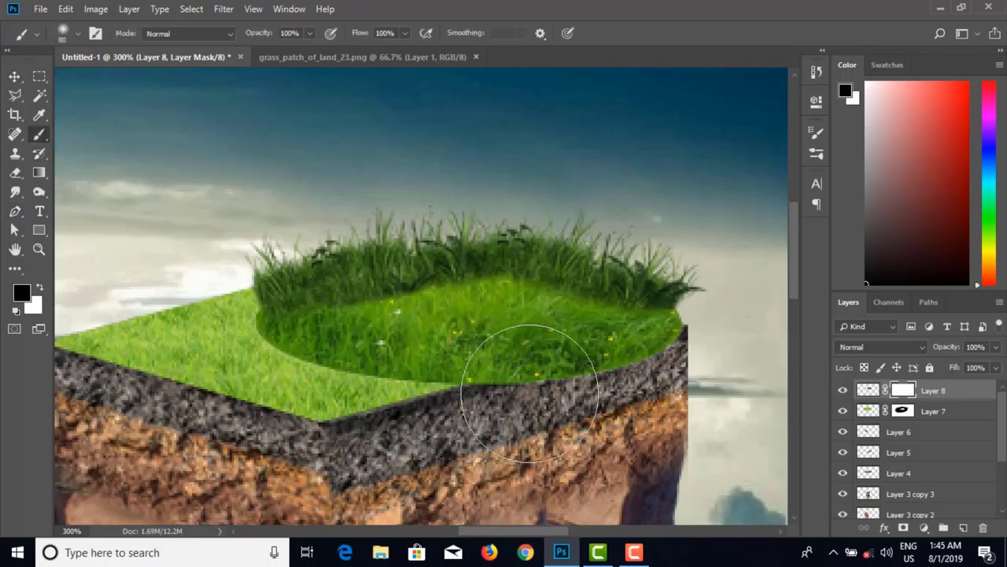
key("bracketleft")
key("bracketleft")
key("bracketleft")
key("bracketleft")
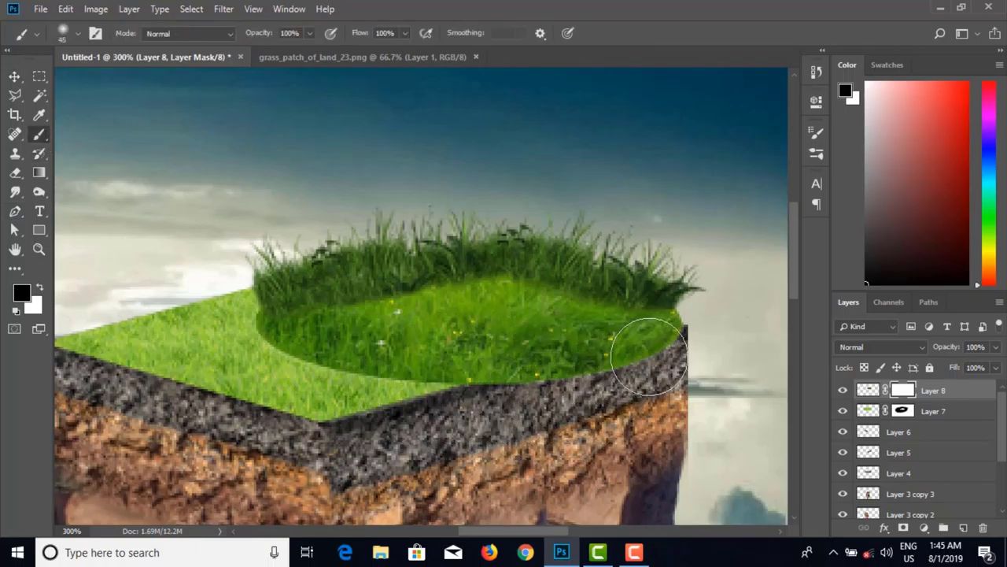
mouse_move(649, 356)
left_mouse_down()
mouse_move(555, 392)
mouse_move(609, 370)
mouse_move(400, 374)
mouse_move(498, 365)
mouse_move(315, 354)
mouse_move(396, 346)
mouse_move(191, 335)
mouse_move(492, 325)
mouse_move(567, 333)
left_mouse_up()
key("ctrl+z")
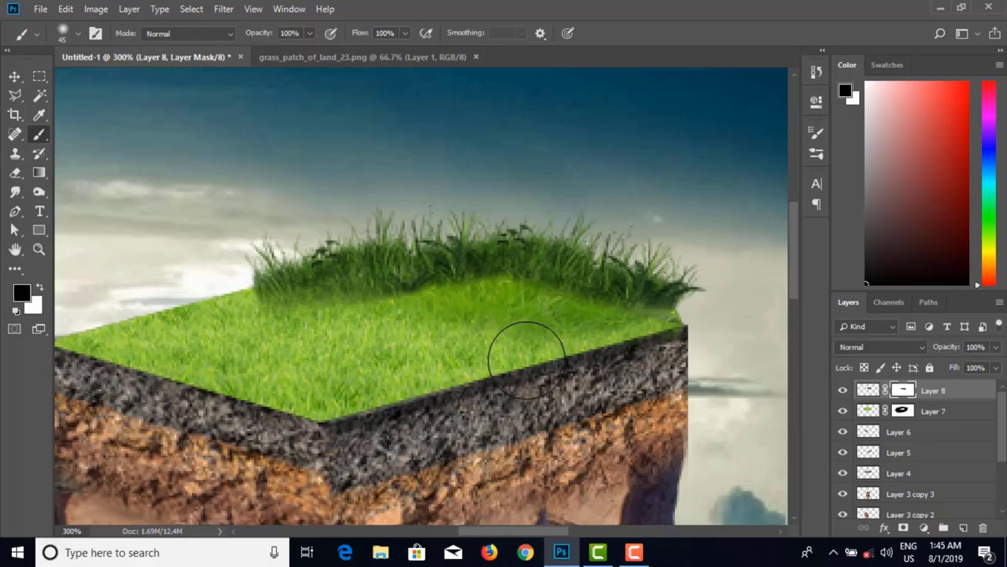
key("ctrl+z")
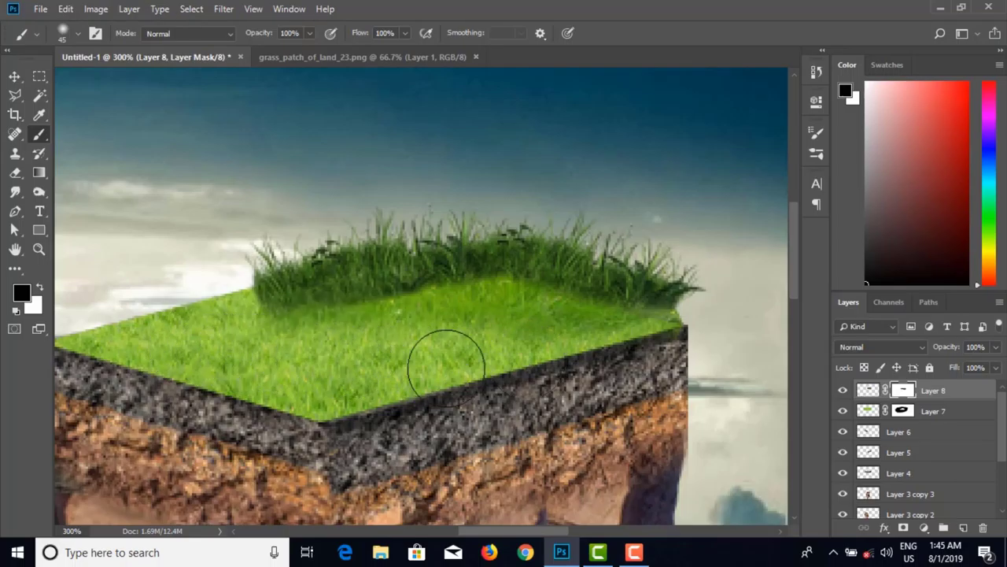
key("ctrl+shift+z")
left_click_drag(522, 346, 606, 350)
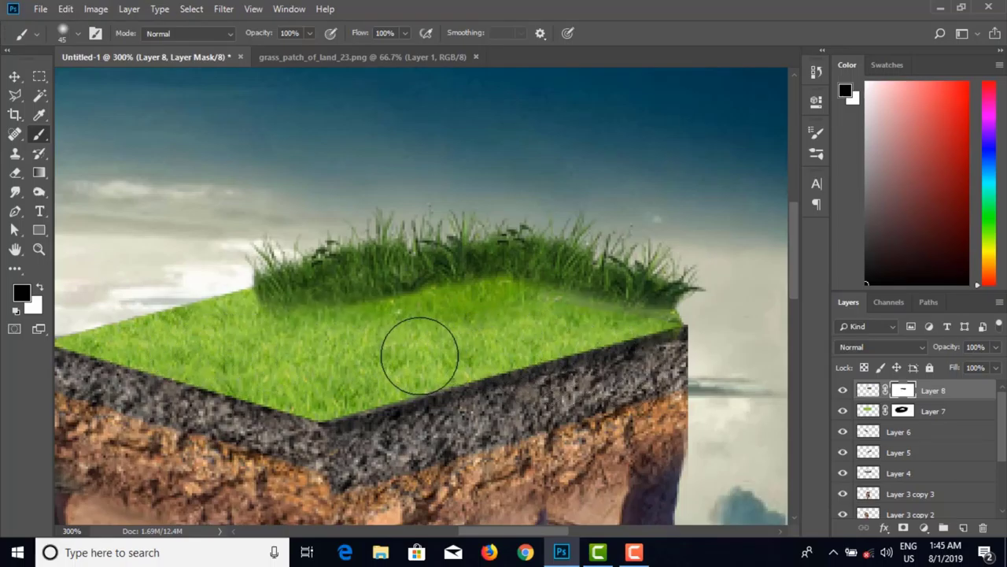
key("ctrl+minus")
key("ctrl+minus")
key("ctrl+minus")
key("ctrl+minus")
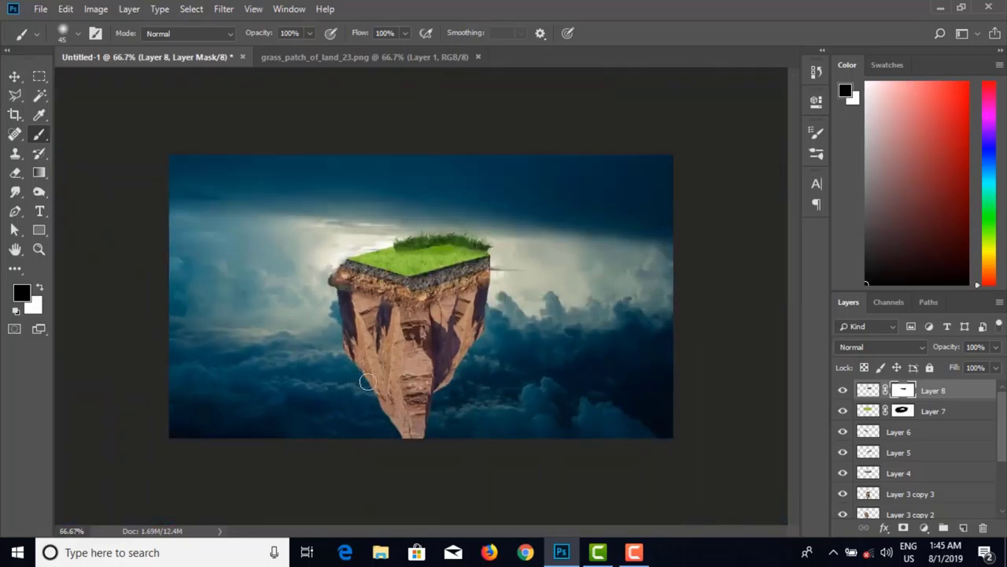
Step: Close the grass_patch_of_land_23 document and open tree_PNG216 from the Photoshop class 31 folder
left_click(301, 60)
left_click(477, 56)
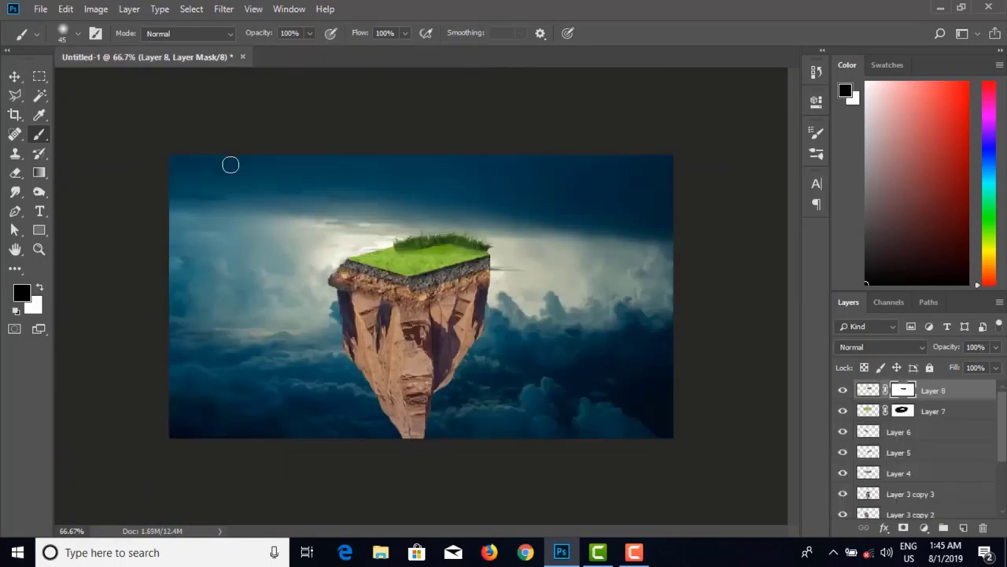
left_click(40, 9)
left_click(51, 38)
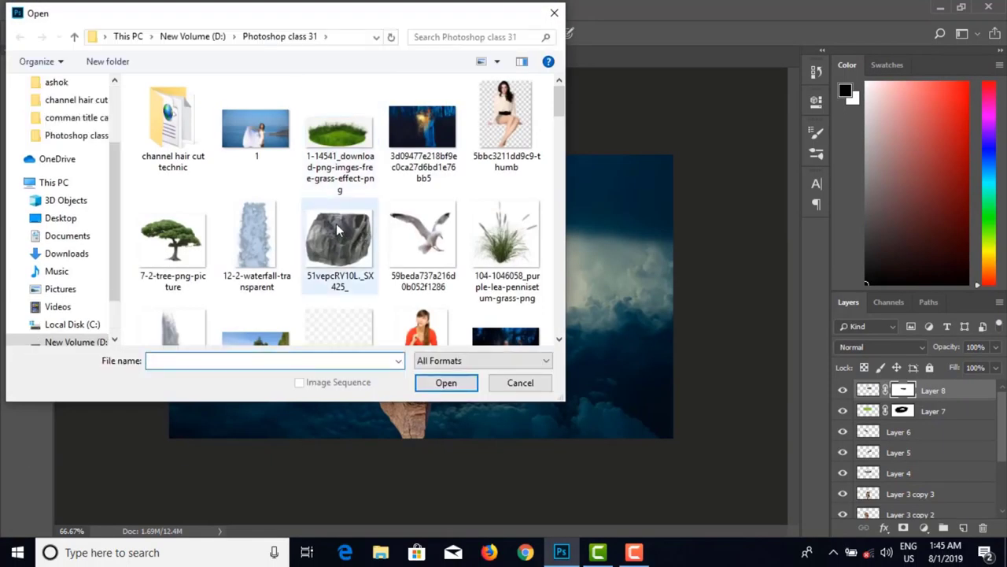
scroll(336, 224, "down", 1)
scroll(277, 253, "down", 1)
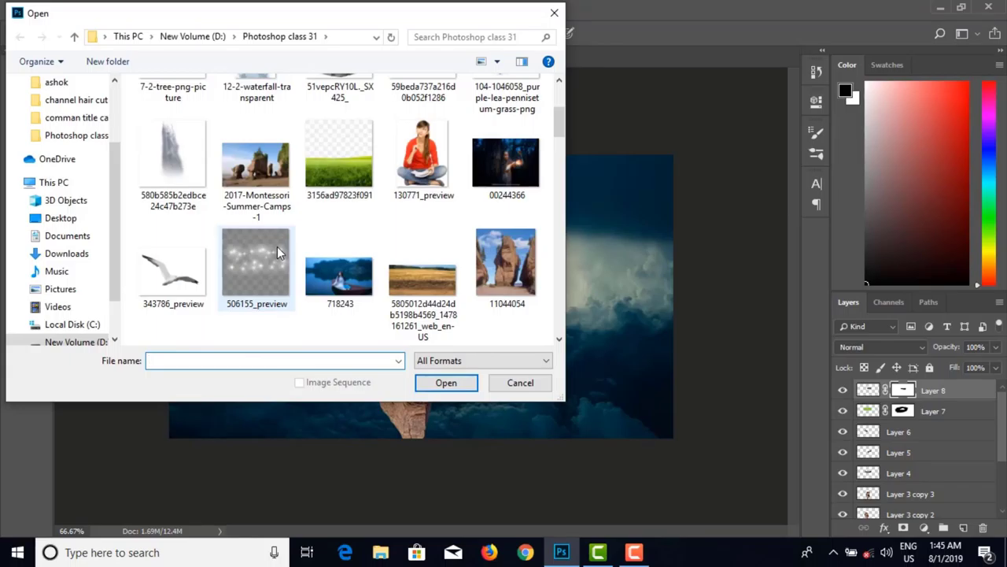
scroll(277, 247, "down", 4)
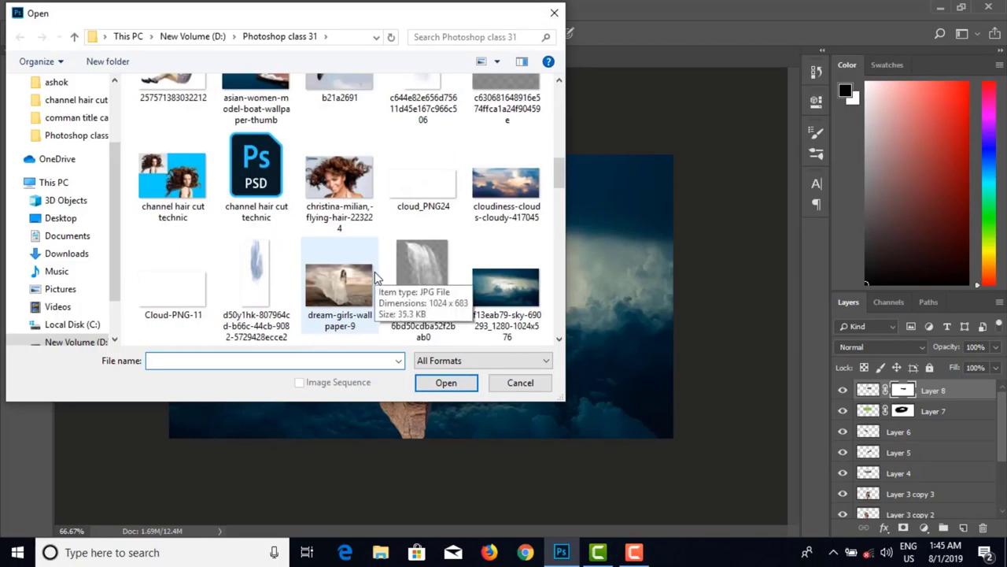
scroll(375, 272, "down", 4)
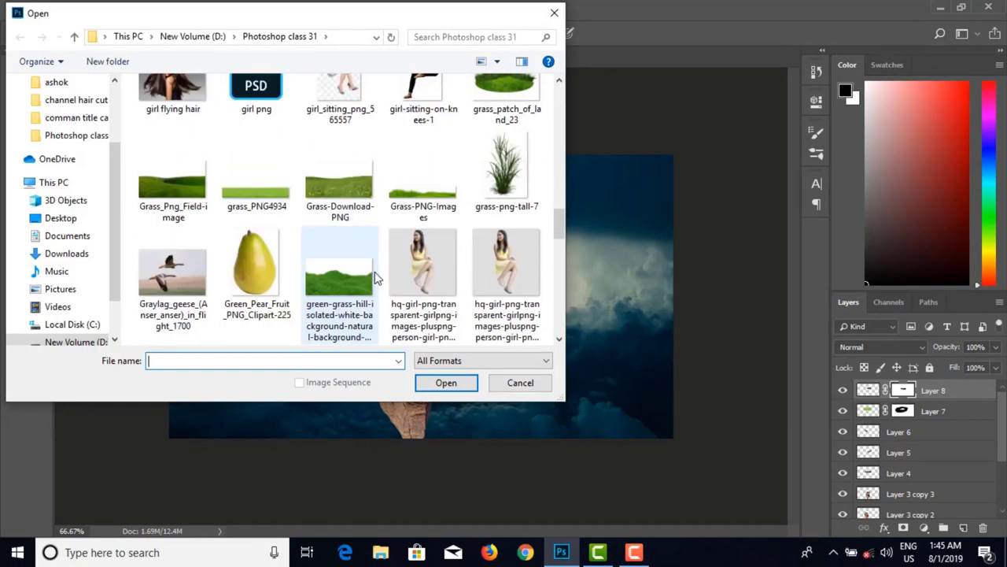
scroll(374, 271, "down", 1)
scroll(374, 272, "up", 1)
scroll(407, 277, "down", 1)
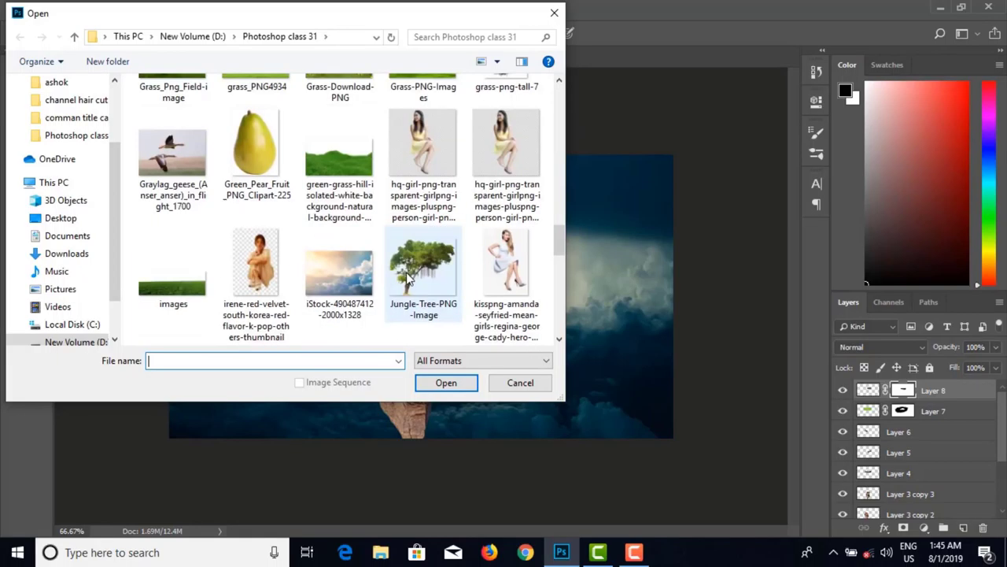
scroll(408, 277, "down", 4)
scroll(409, 282, "down", 3)
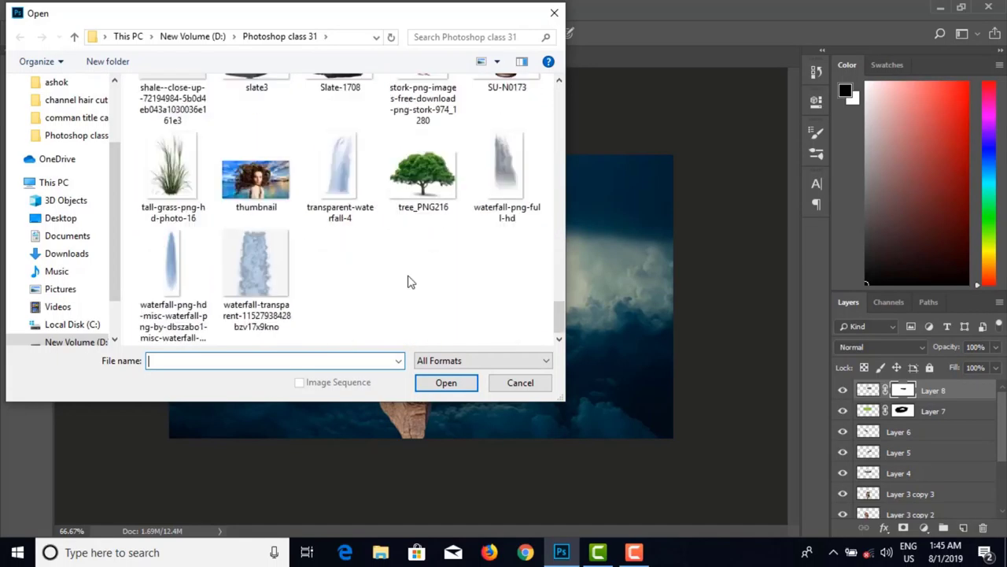
left_click(422, 169)
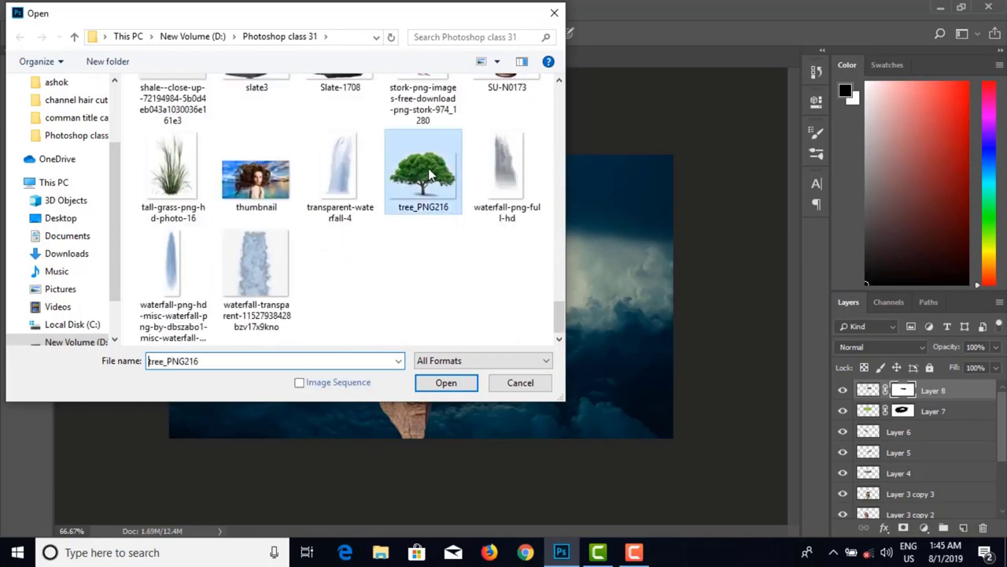
left_click(444, 383)
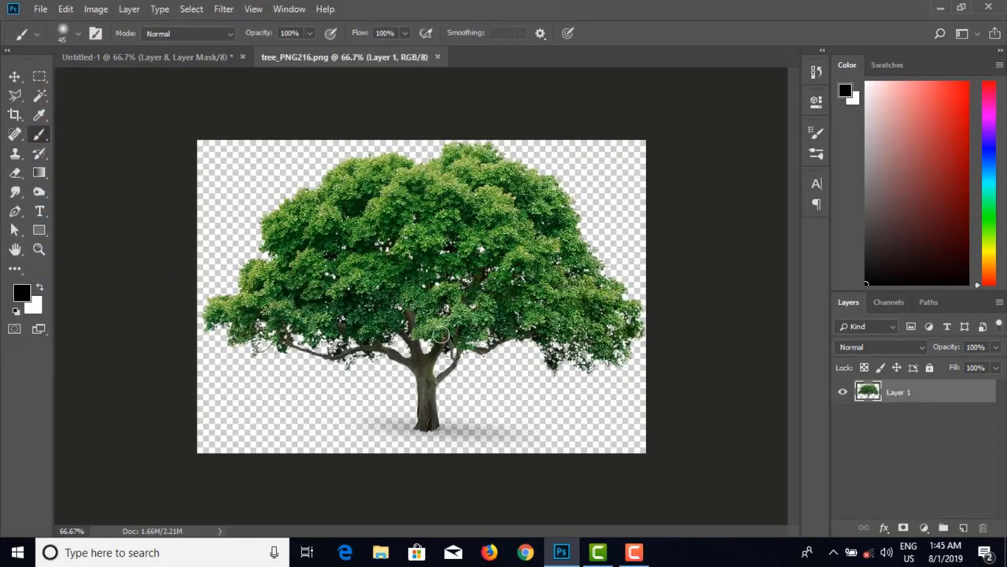
Step: Bring the tree into the composite and scale it to about 27% on the island's grass top
key("v")
mouse_move(441, 334)
left_mouse_down()
mouse_move(242, 158)
mouse_move(184, 63)
mouse_move(266, 108)
mouse_move(406, 247)
left_mouse_up()
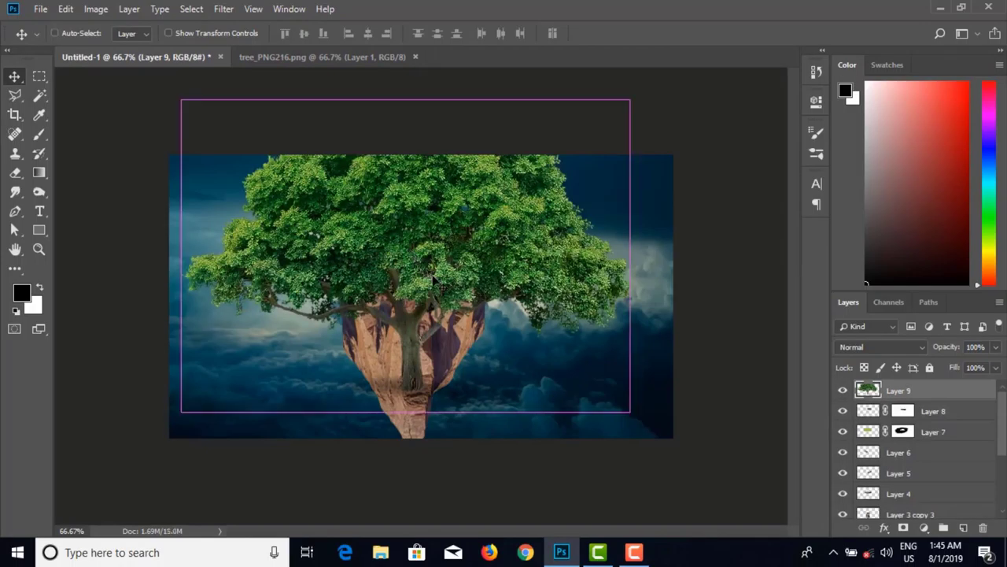
key("ctrl+t")
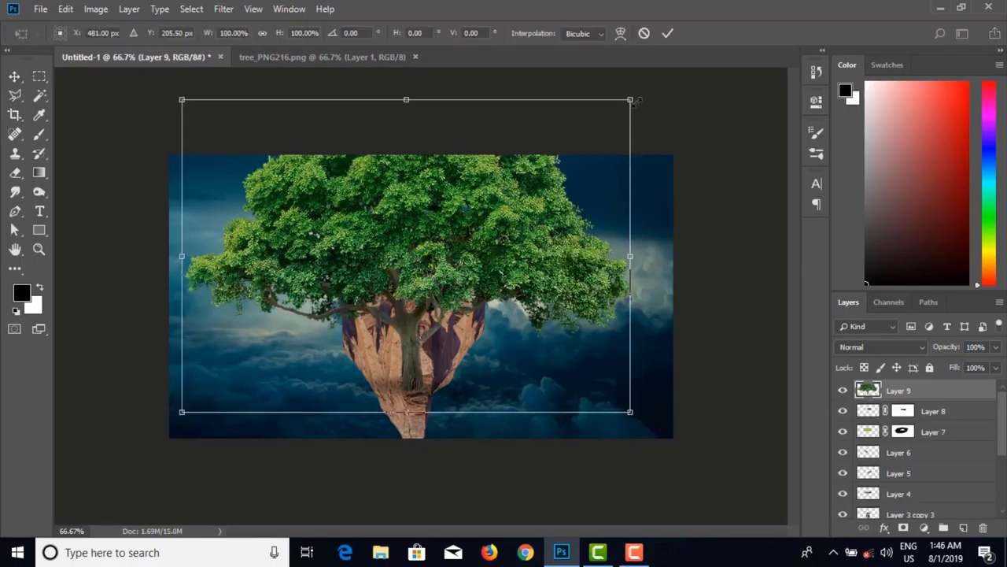
left_click_drag(630, 100, 473, 209)
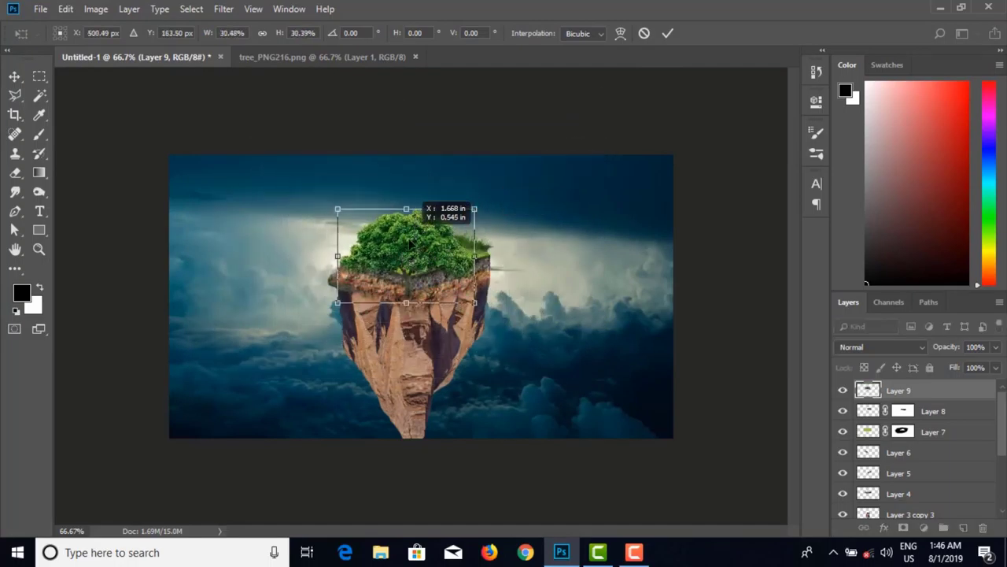
left_click_drag(431, 250, 500, 206)
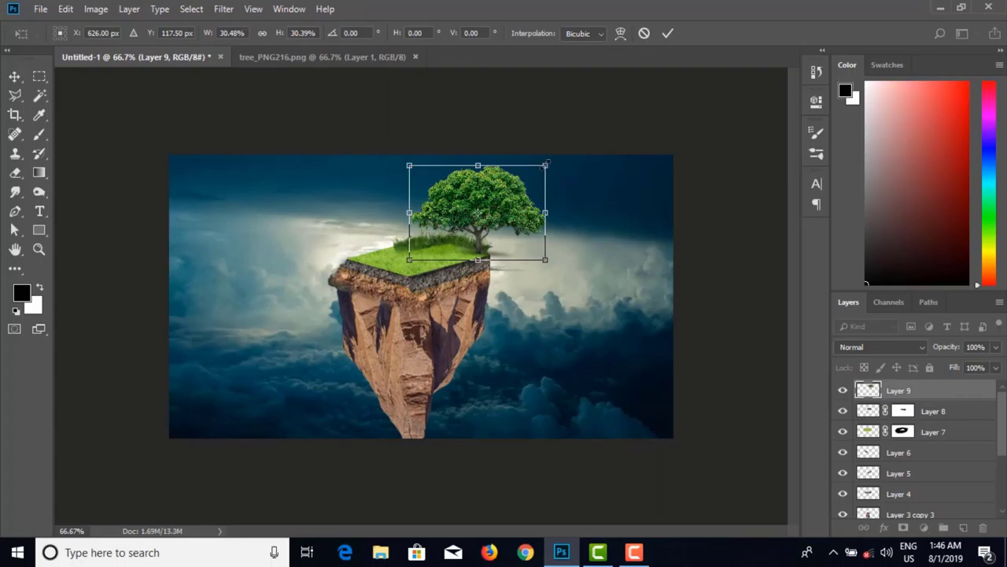
left_click_drag(547, 163, 537, 170)
left_click_drag(501, 206, 491, 214)
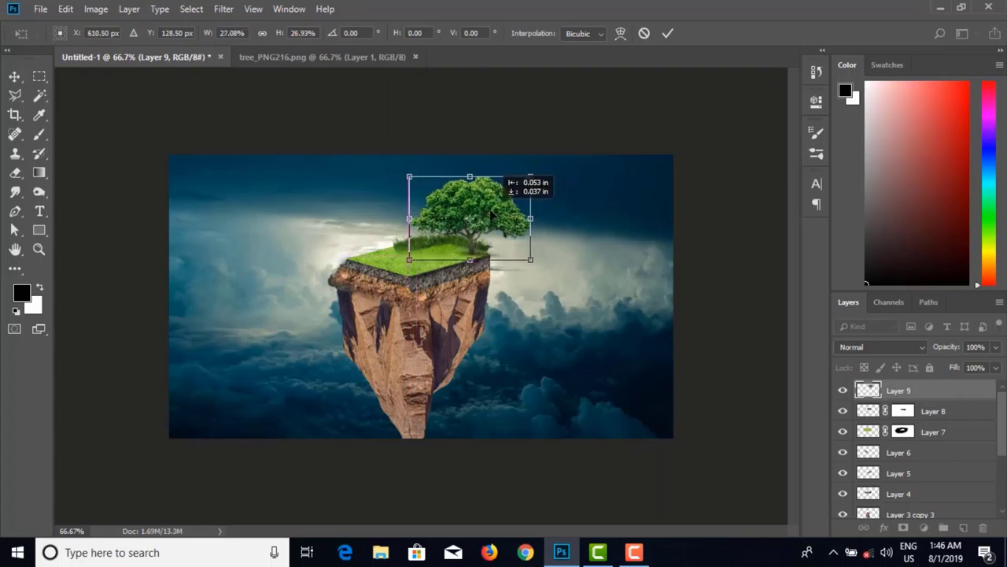
key("Return")
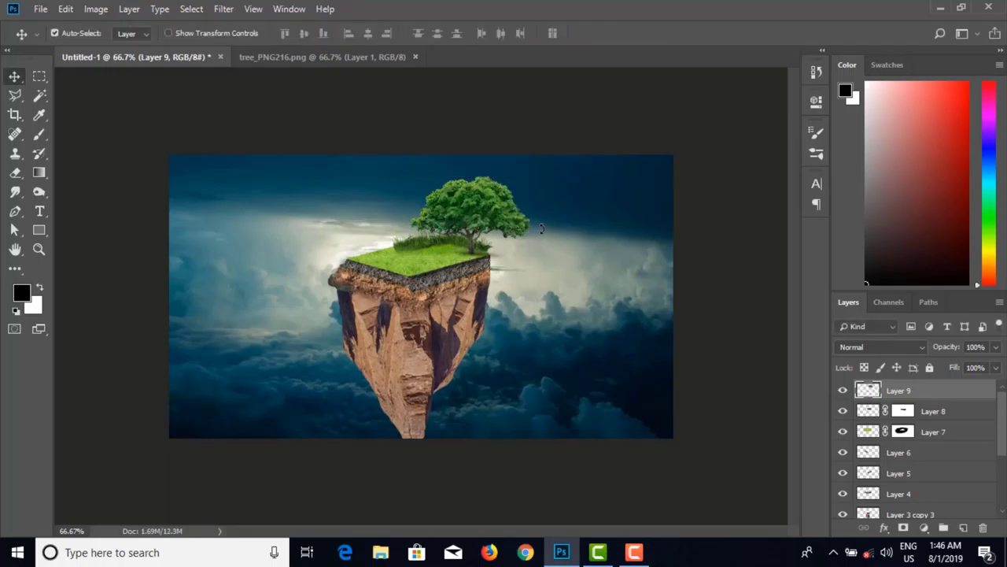
Step: Fine-tune the tree's position on the grass, then zoom back out to 50%
key("ctrl+plus")
key("ctrl+plus")
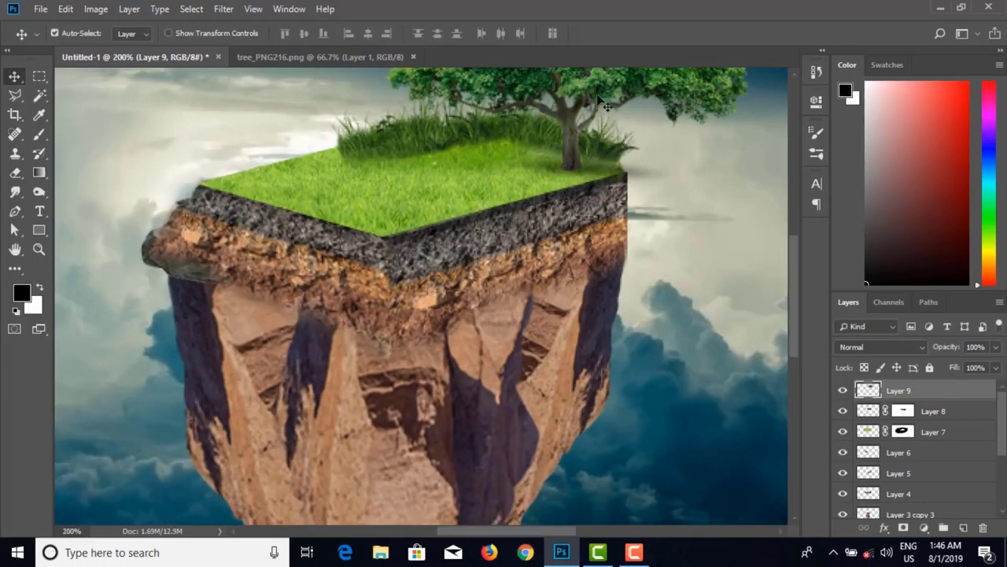
mouse_move(604, 96)
left_mouse_down()
mouse_move(589, 93)
mouse_move(604, 95)
left_mouse_up()
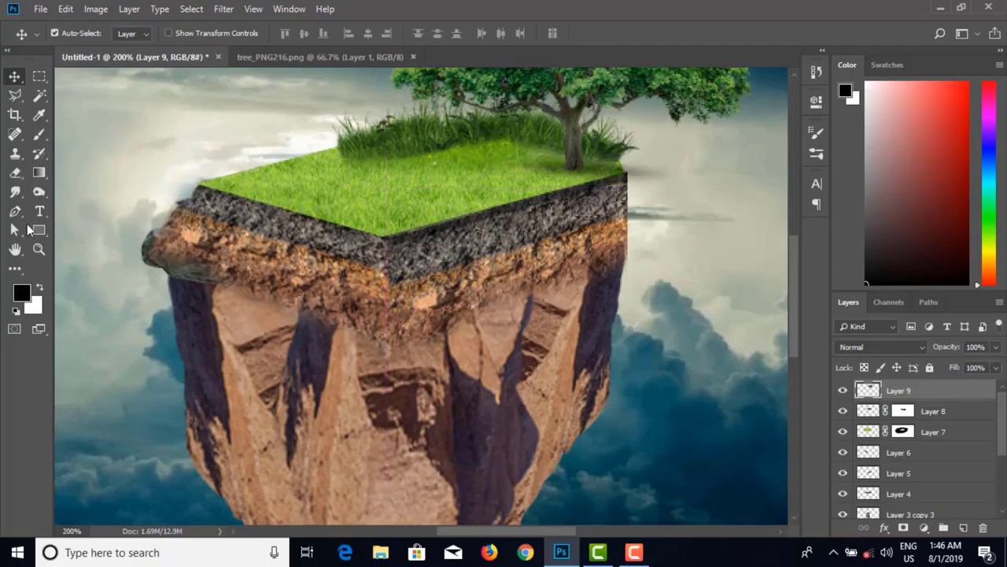
left_click(15, 172)
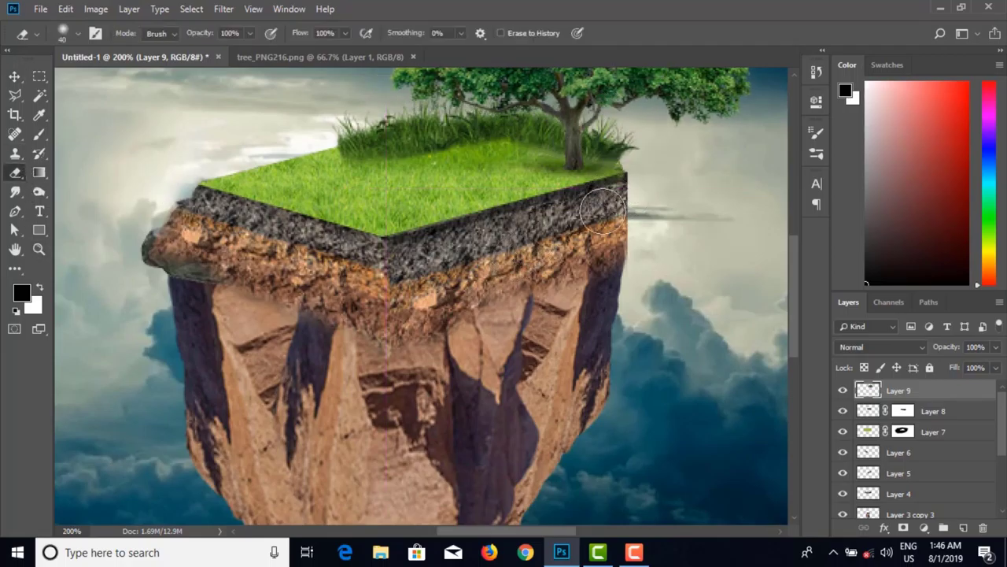
key("v")
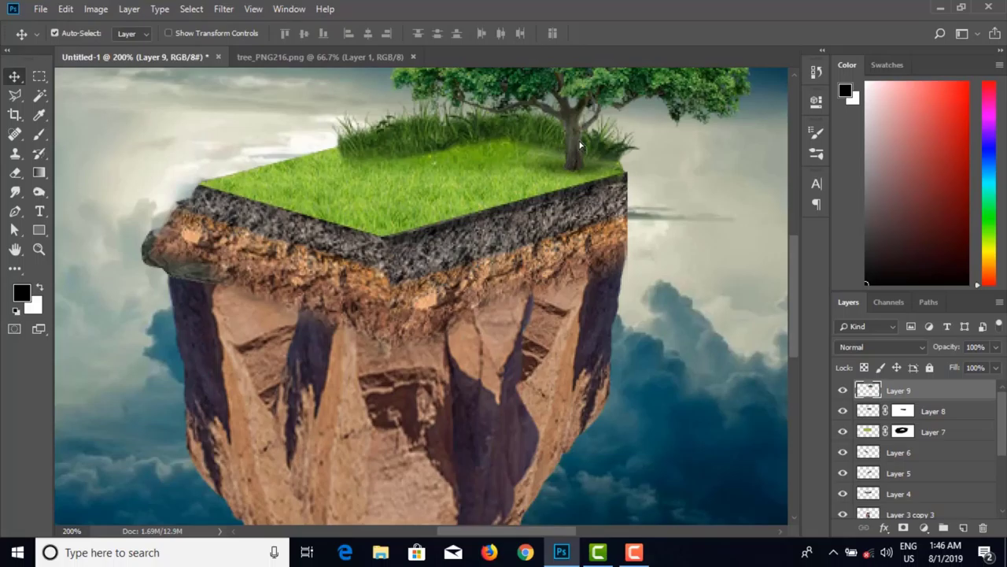
left_click_drag(586, 96, 592, 95)
key("ctrl+minus")
key("ctrl+minus")
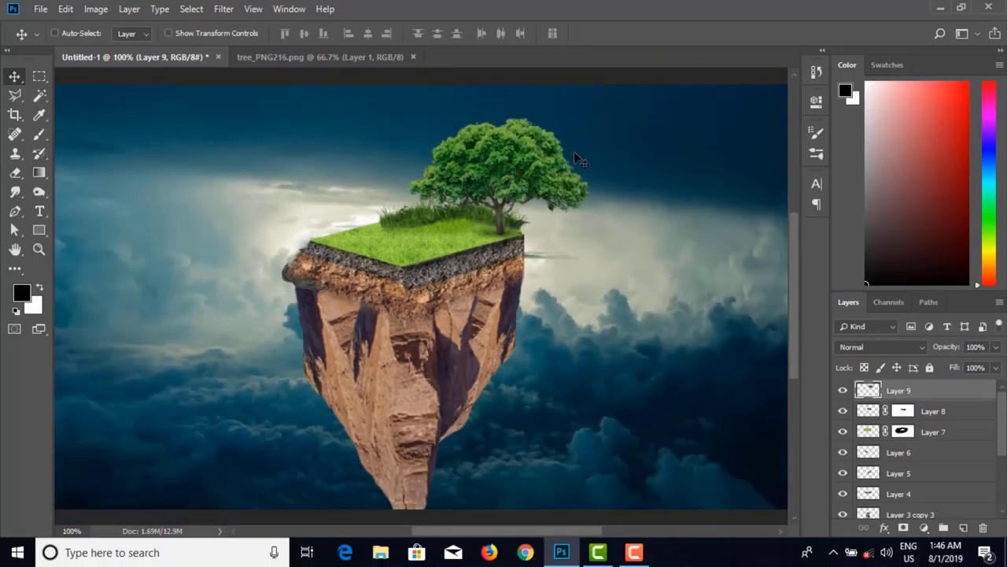
key("ctrl+minus")
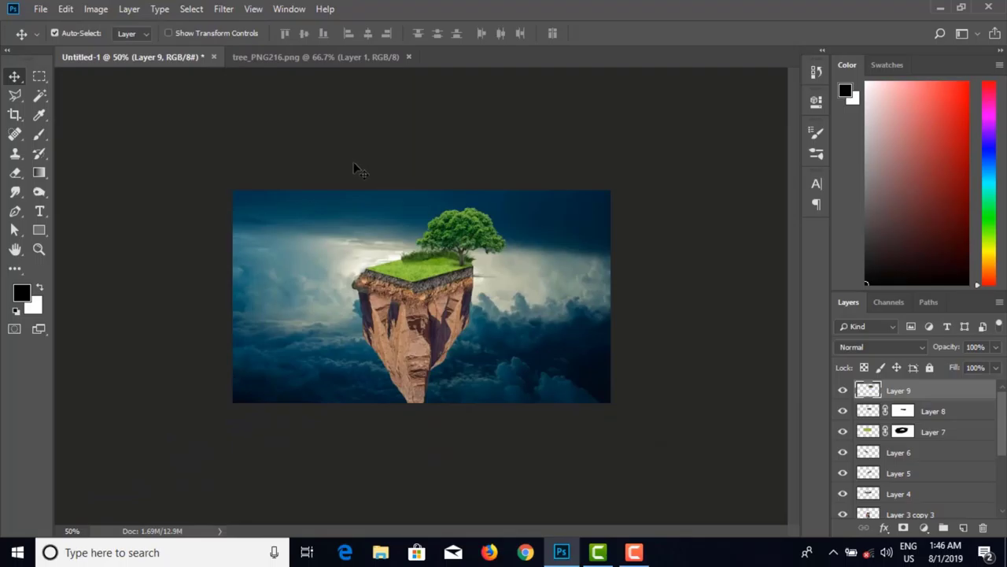
left_click(314, 59)
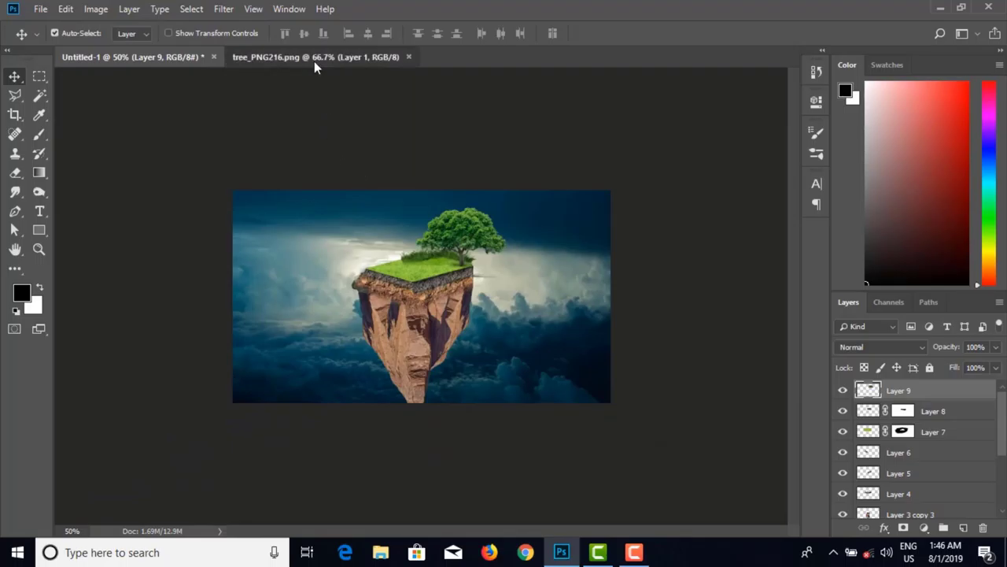
Step: Close the tree_PNG216 document and open the pear PNG from the Photoshop class 31 folder
left_click(409, 57)
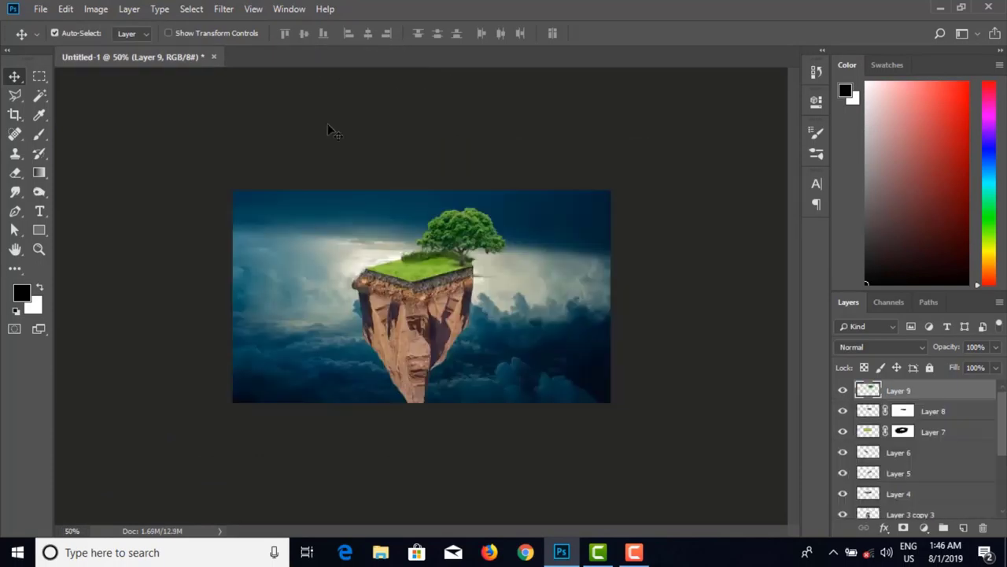
left_click(41, 8)
left_click(60, 37)
scroll(315, 220, "down", 5)
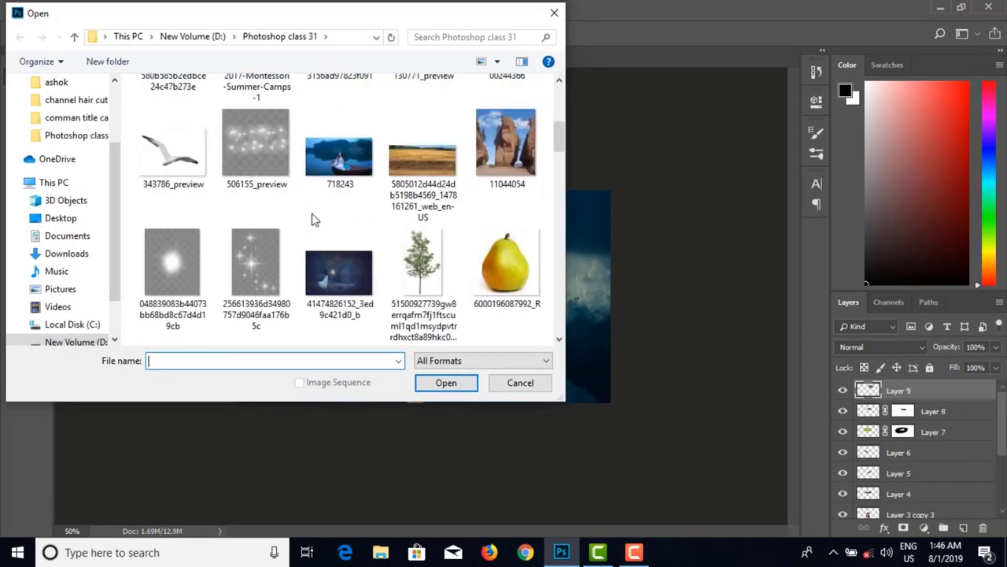
scroll(335, 230, "down", 3)
scroll(337, 233, "down", 5)
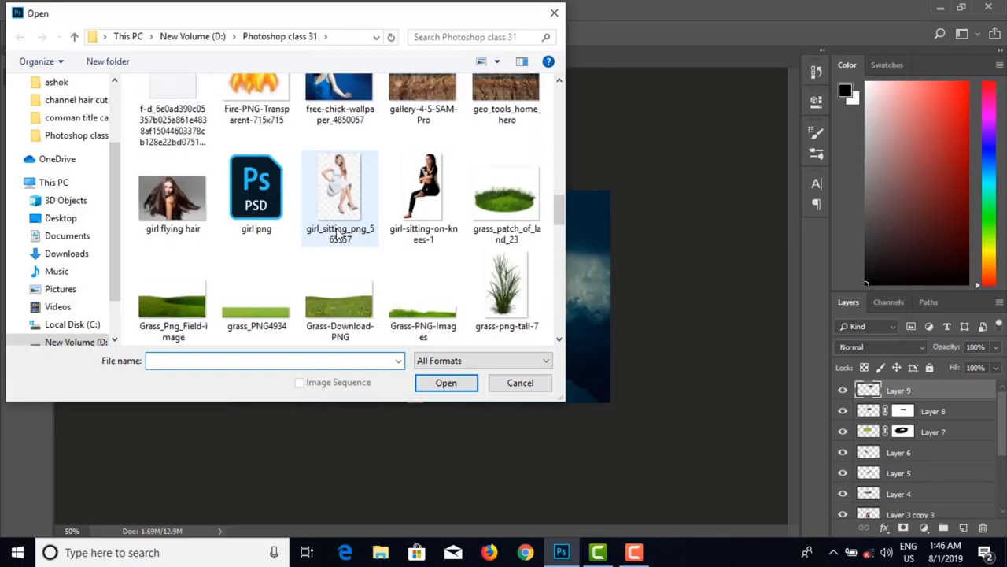
scroll(335, 233, "down", 2)
scroll(335, 233, "up", 3)
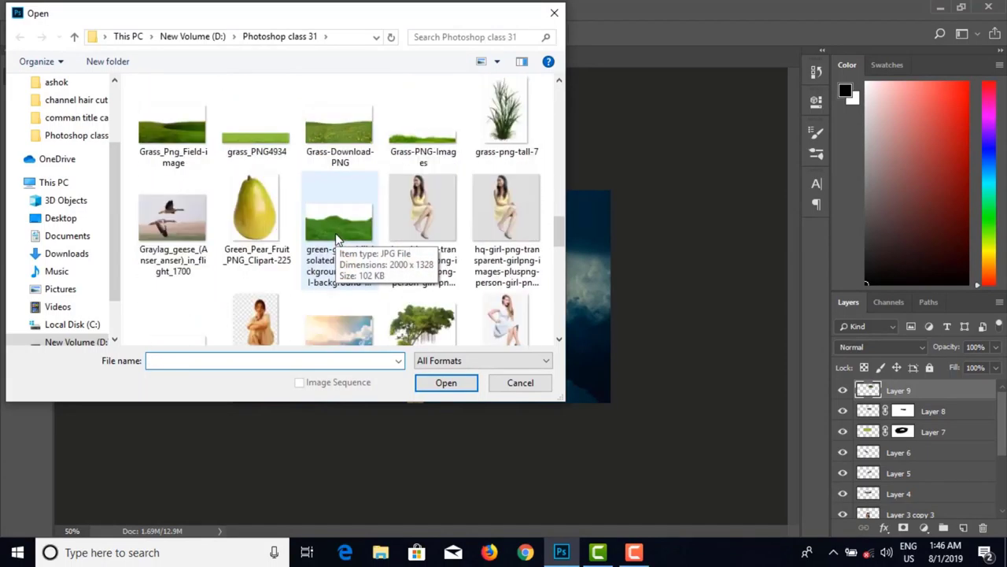
scroll(336, 238, "down", 5)
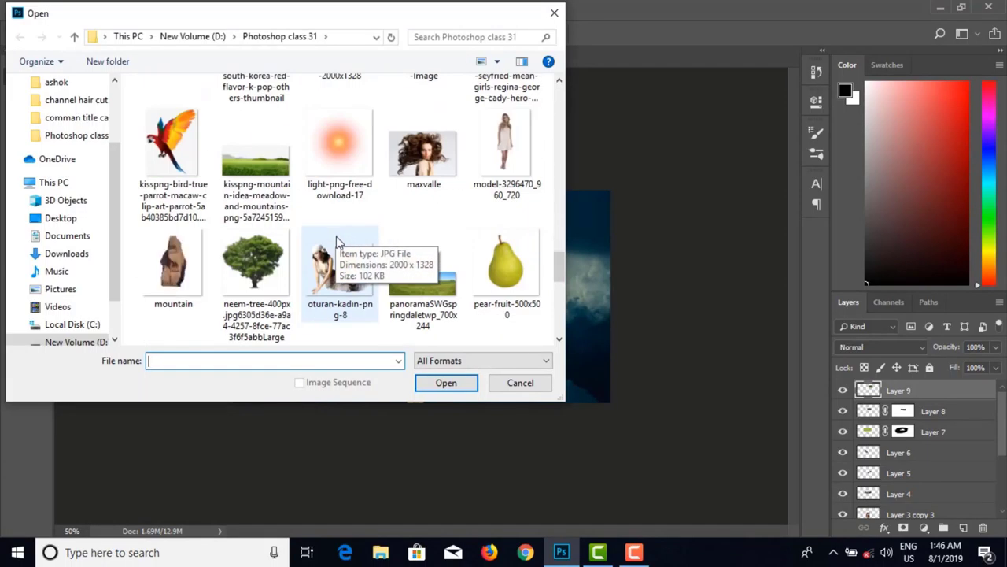
scroll(336, 238, "down", 3)
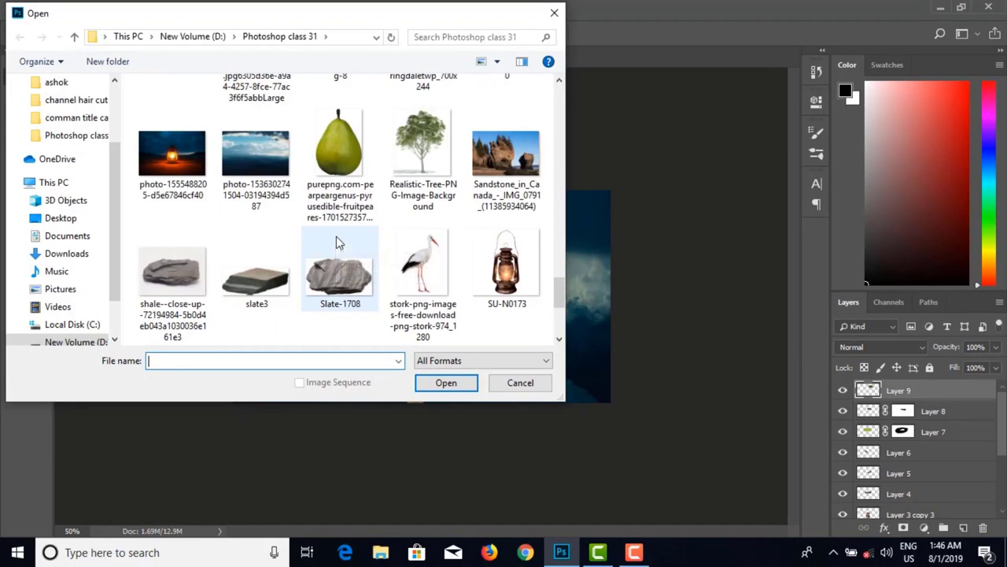
left_click(355, 166)
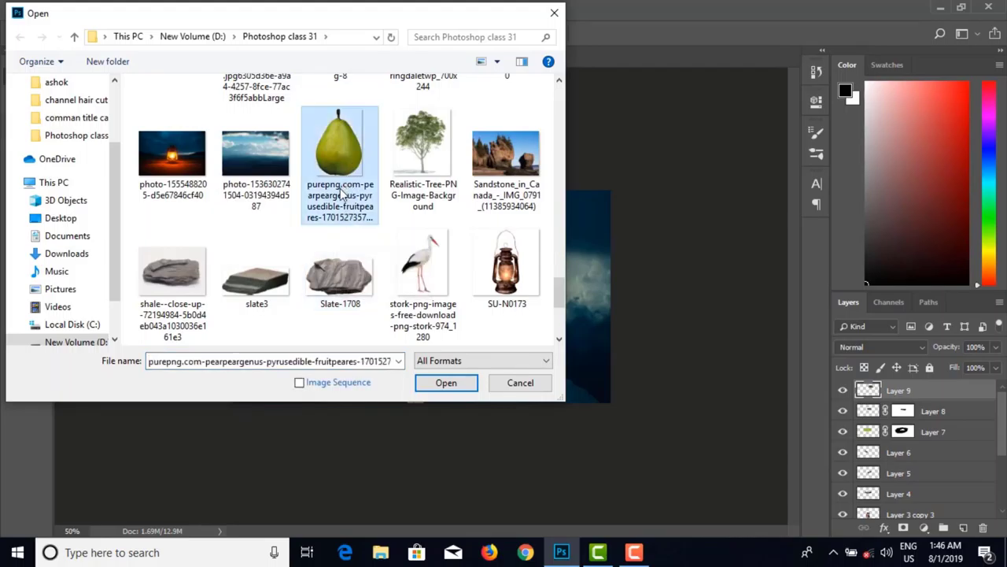
scroll(341, 194, "up", 5)
scroll(341, 195, "up", 4)
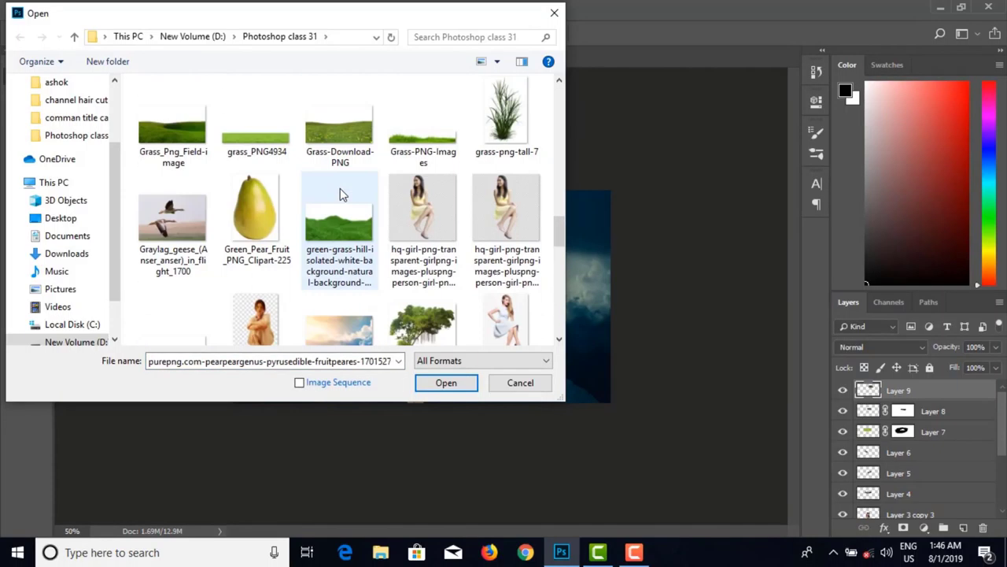
scroll(340, 194, "down", 7)
scroll(340, 194, "down", 5)
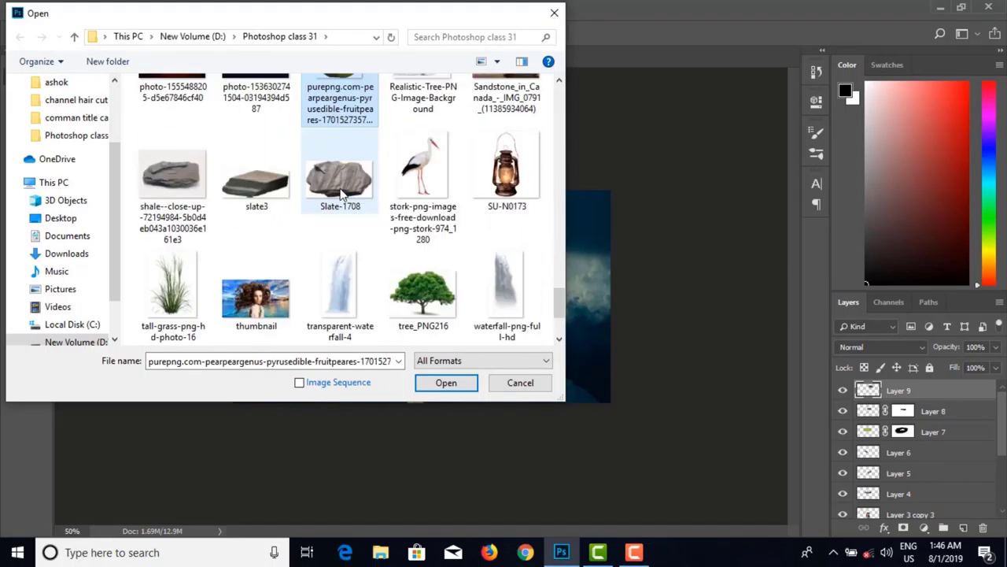
scroll(340, 195, "up", 4)
scroll(340, 194, "down", 3)
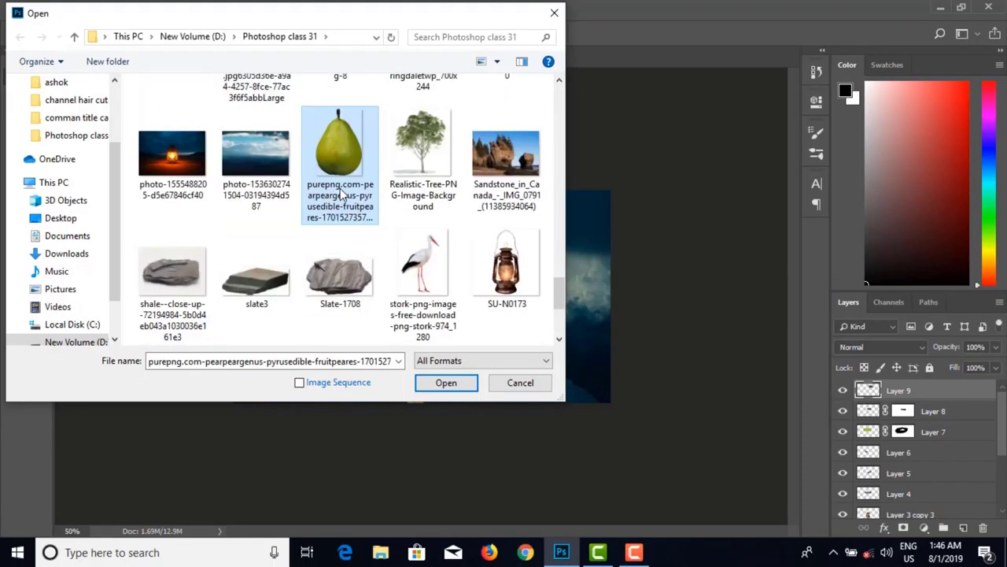
scroll(340, 194, "up", 6)
scroll(346, 201, "down", 2)
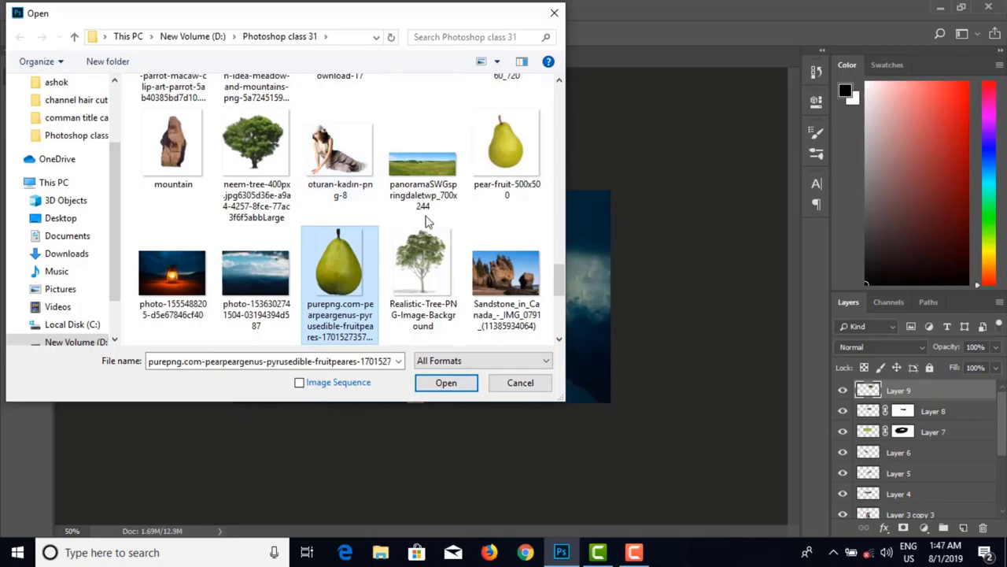
left_click(446, 384)
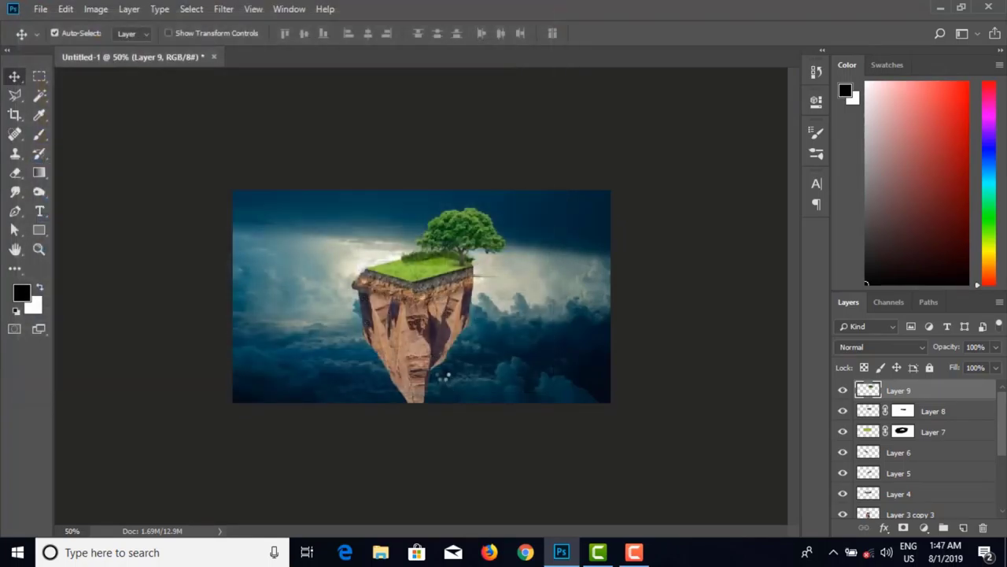
Step: Bring the pear into the composition as Layer 10 and shrink it to about 13%
left_click_drag(425, 313, 412, 262)
key("ctrl")
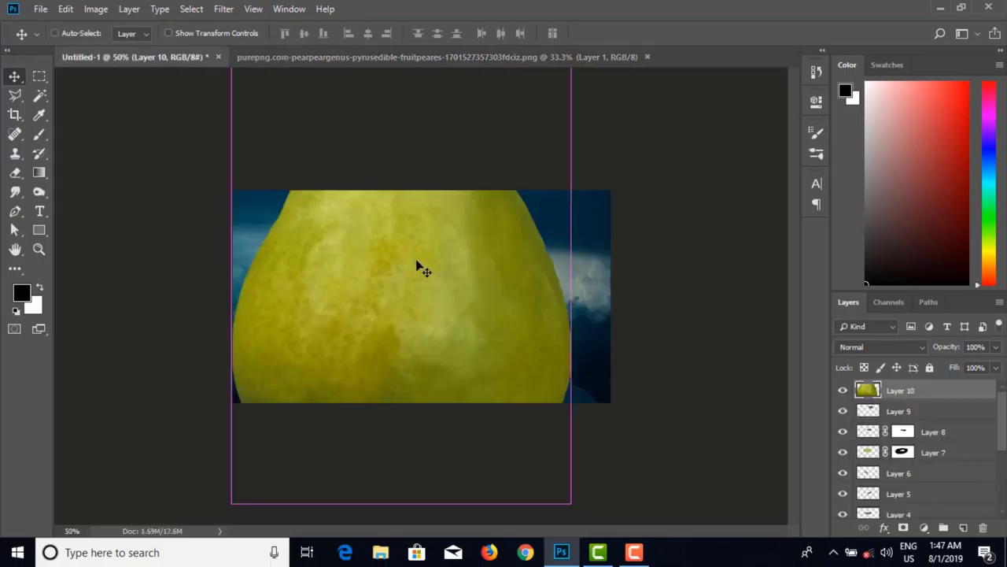
key("ctrl+t")
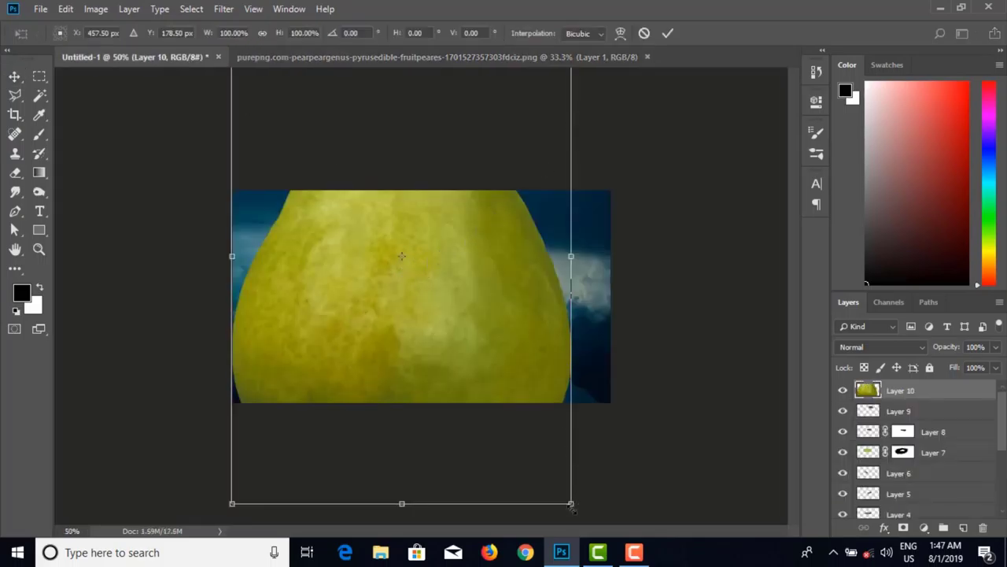
left_click_drag(570, 506, 397, 321)
left_click_drag(411, 282, 410, 251)
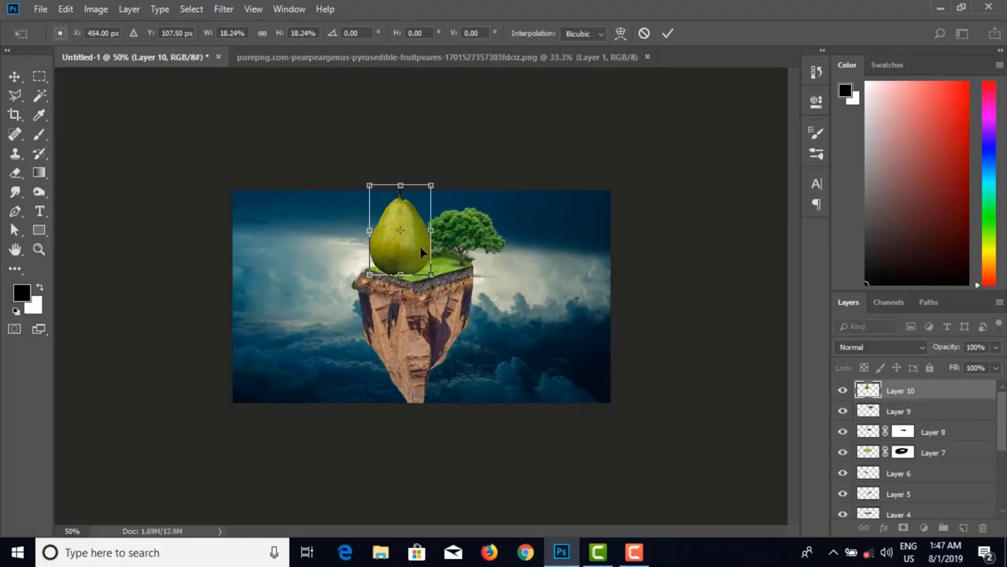
key("ctrl+plus")
key("ctrl+plus")
left_click_drag(401, 204, 412, 206)
left_click_drag(451, 75, 434, 101)
left_click_drag(407, 171, 404, 192)
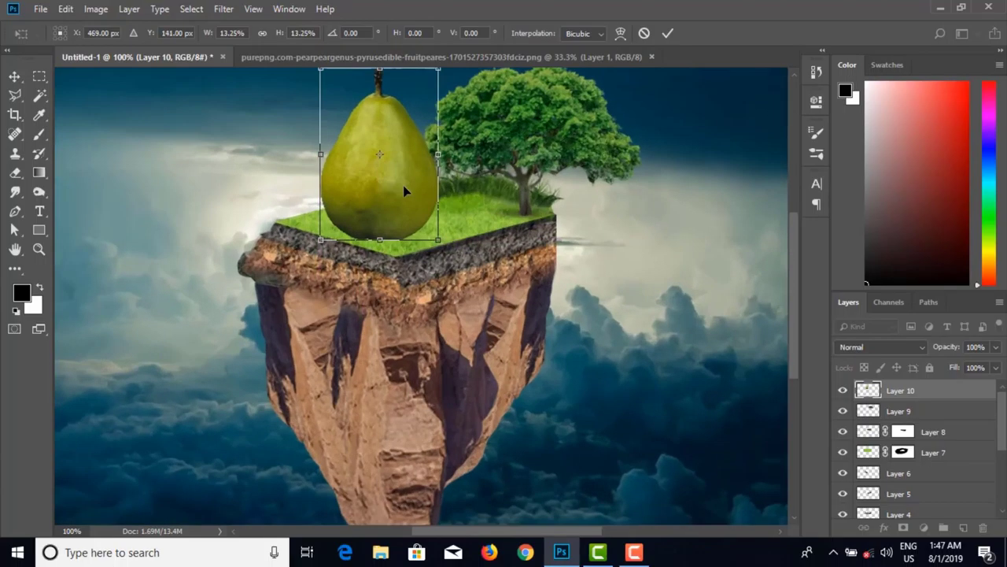
Step: Reduce the pear to about 11% and settle it on the grass left of the tree
key("ctrl+plus")
key("ctrl+plus")
left_click_drag(338, 226, 355, 393)
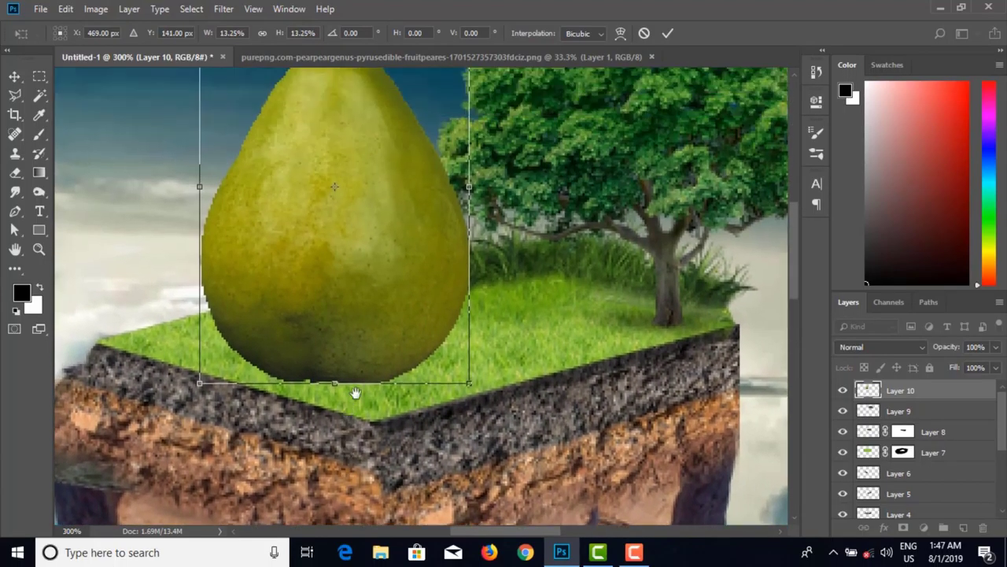
left_click_drag(360, 326, 366, 317)
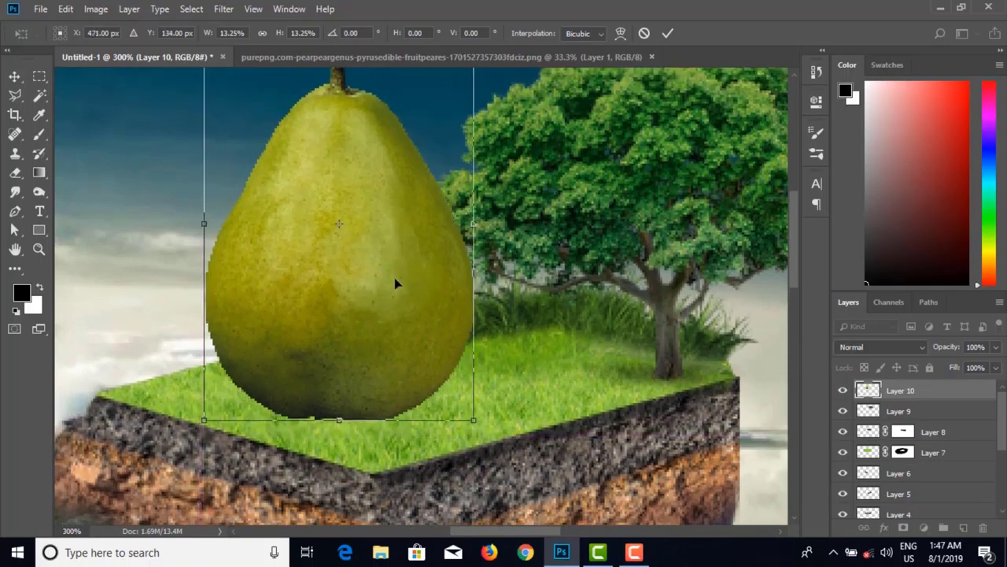
key("ctrl+minus")
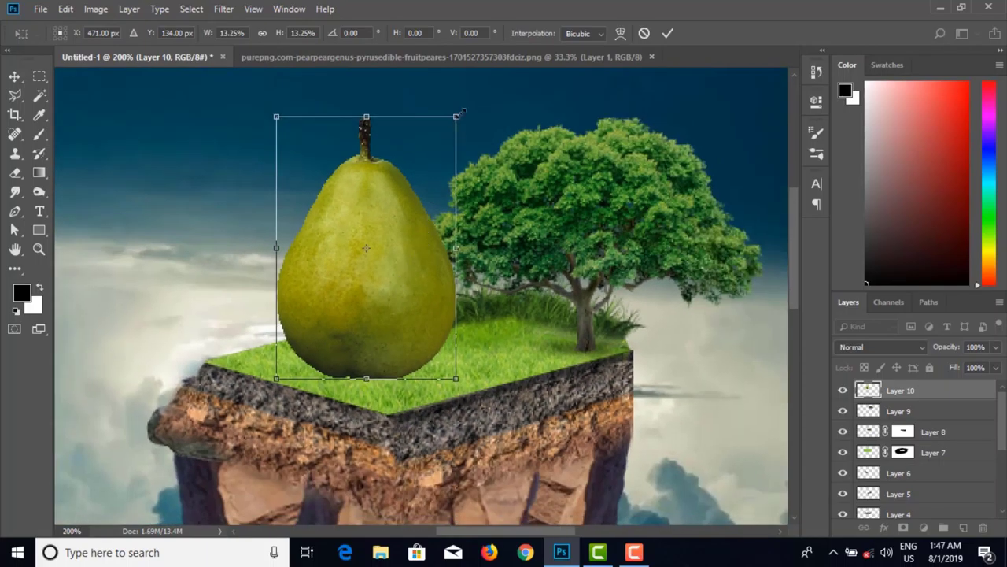
left_click_drag(462, 112, 434, 134)
mouse_move(380, 226)
left_mouse_down()
mouse_move(375, 250)
mouse_move(385, 227)
left_mouse_up()
key("Return")
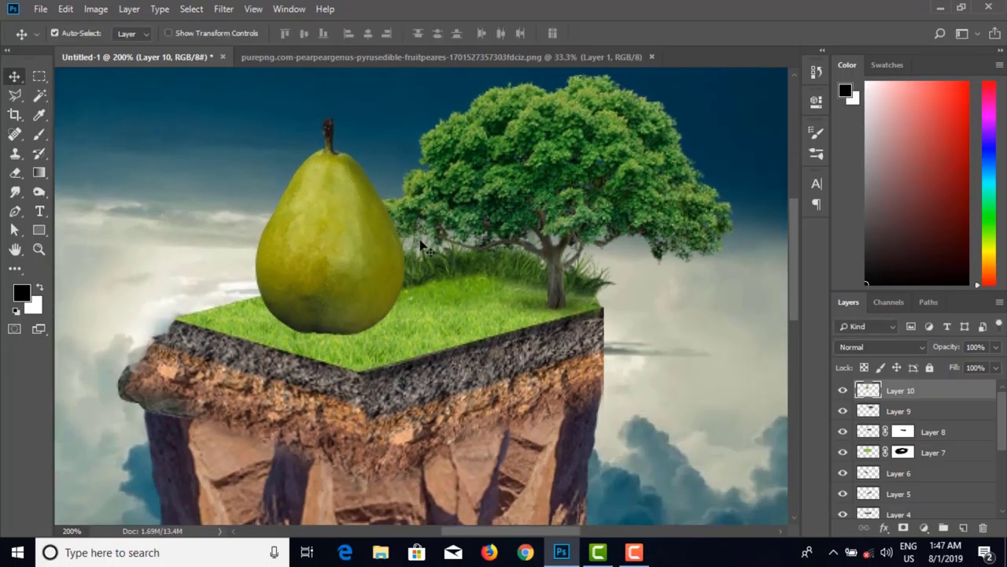
Step: Move the pear slightly left and cancel a started freehand door outline
mouse_move(333, 261)
left_mouse_down()
mouse_move(320, 264)
mouse_move(340, 266)
left_mouse_up()
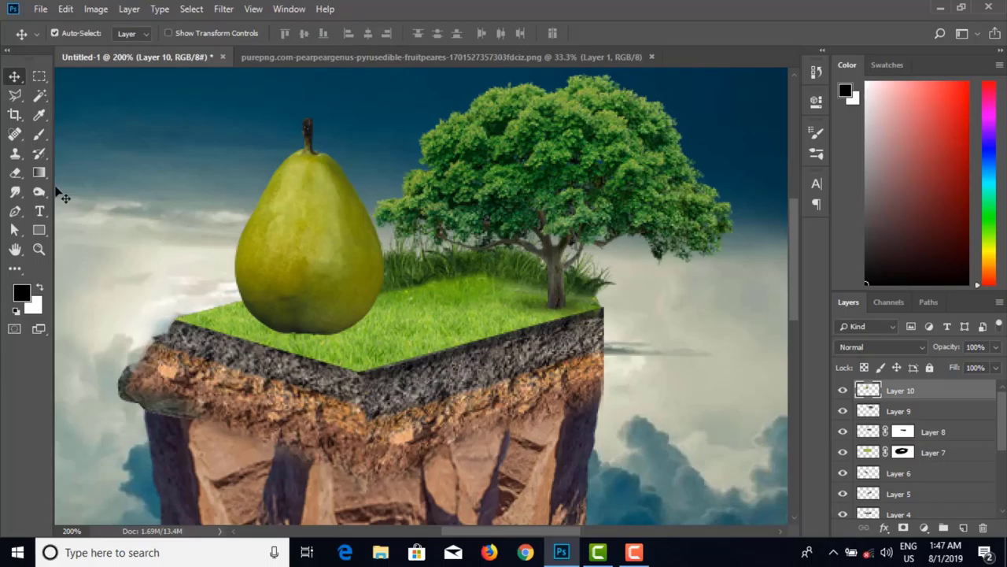
left_click(15, 95)
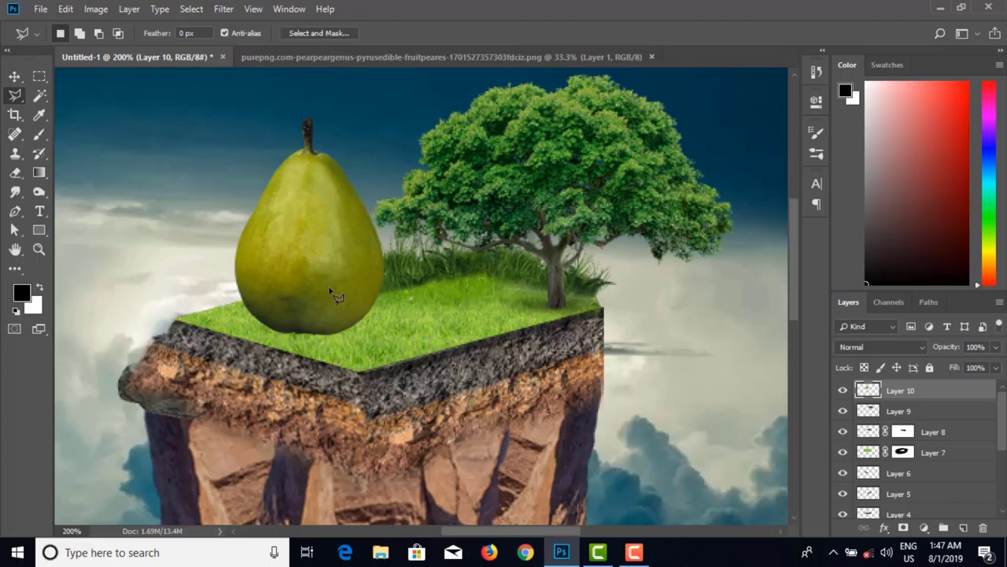
left_click(329, 288)
key("Escape")
Step: Trace a straight-edged door selection on the pear, then discard it
left_click(326, 305)
left_click(325, 252)
left_click(353, 246)
left_click(354, 301)
left_click(352, 289)
double_click(328, 305)
key("ctrl+d")
left_click(15, 211)
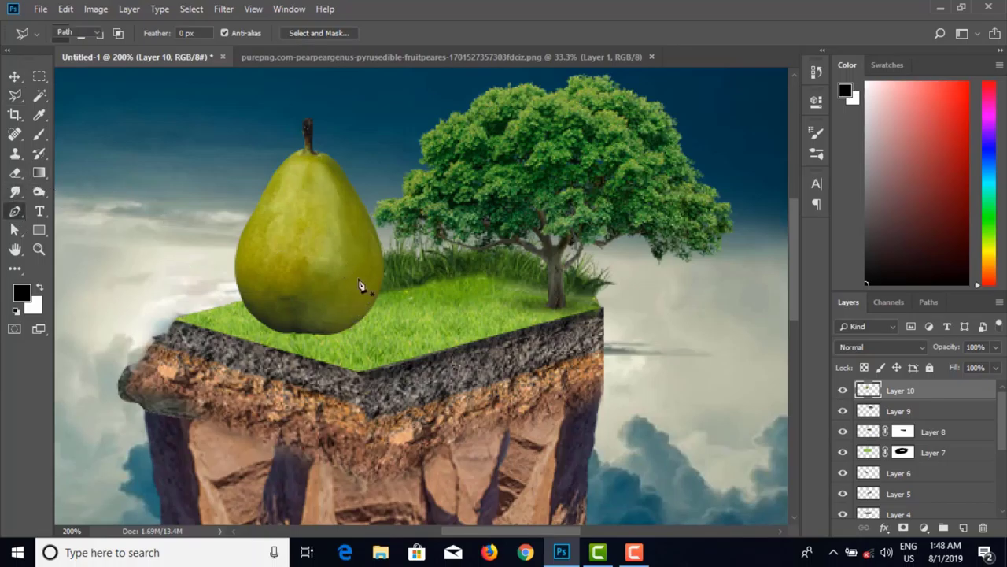
Step: Draw a rectangular door path on the pear's lower right and convert it to a selection
left_click(331, 245)
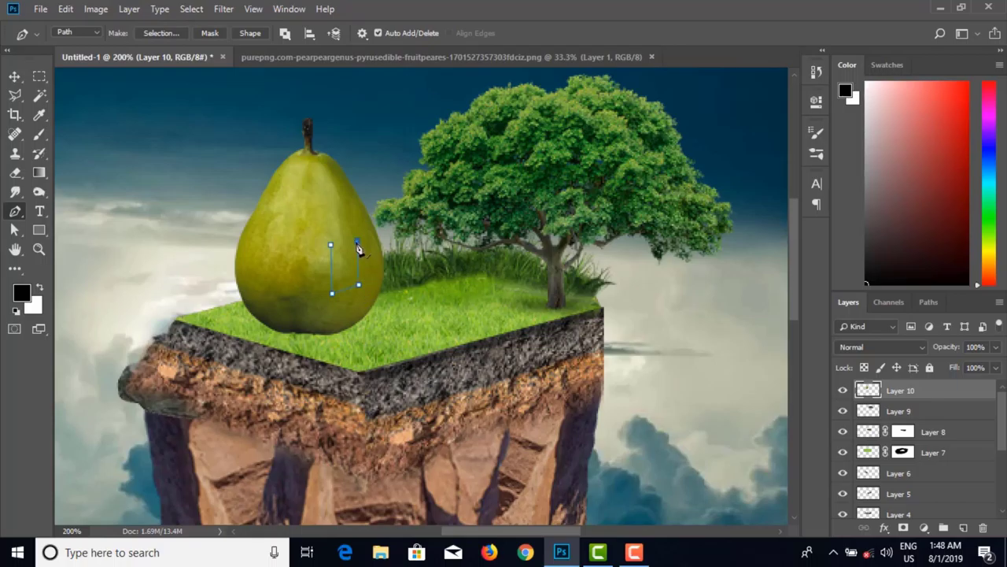
key("z")
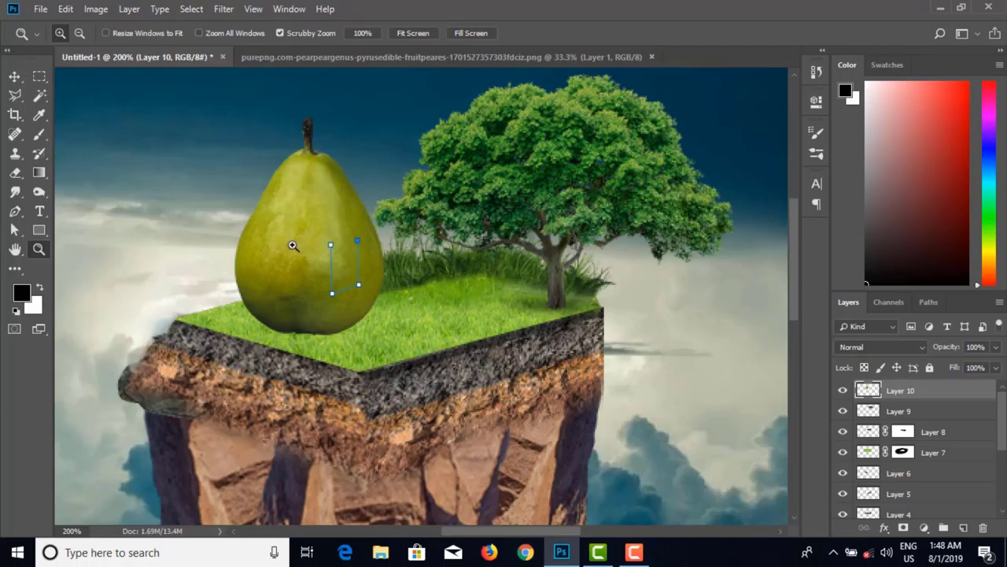
key("p")
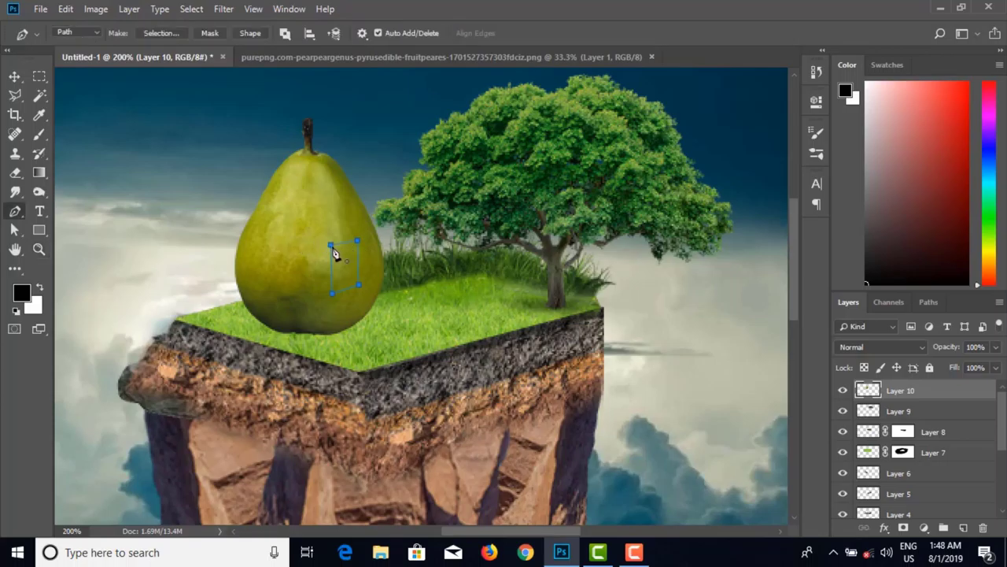
right_click(399, 239)
left_click(446, 295)
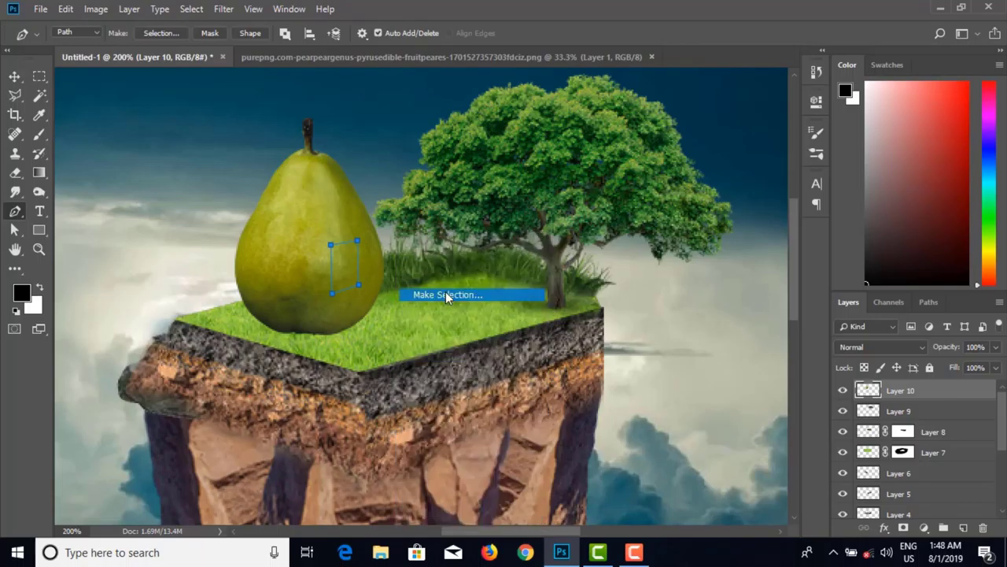
left_click(581, 133)
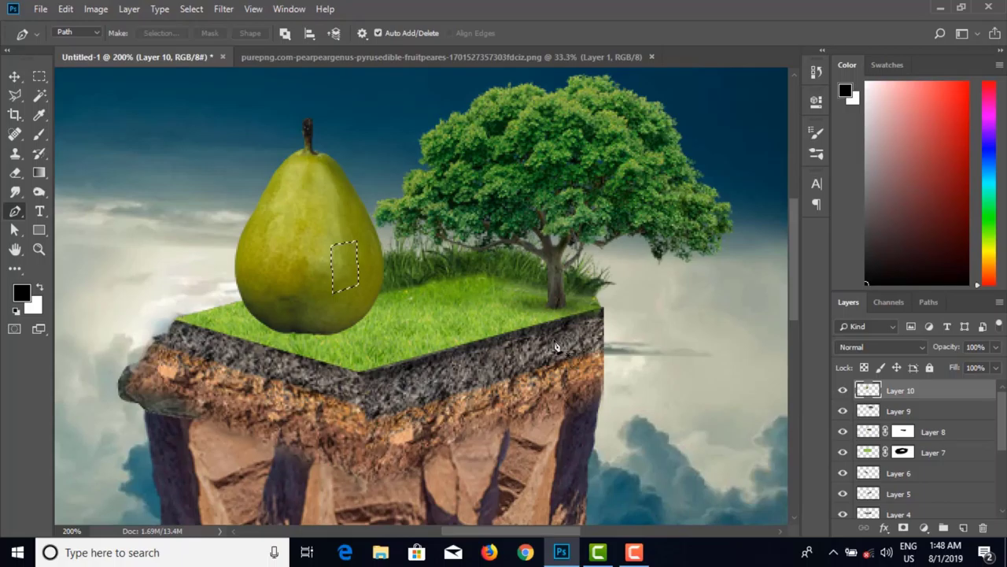
Step: Cut the doorway out of the pear and lift the door piece onto its own Layer 11
key("Delete")
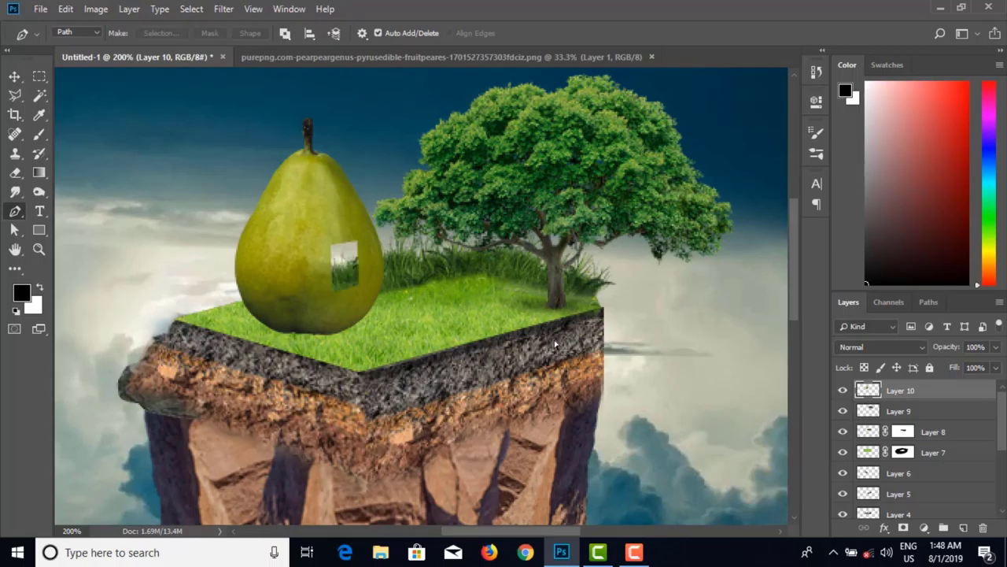
key("ctrl+shift+alt+n")
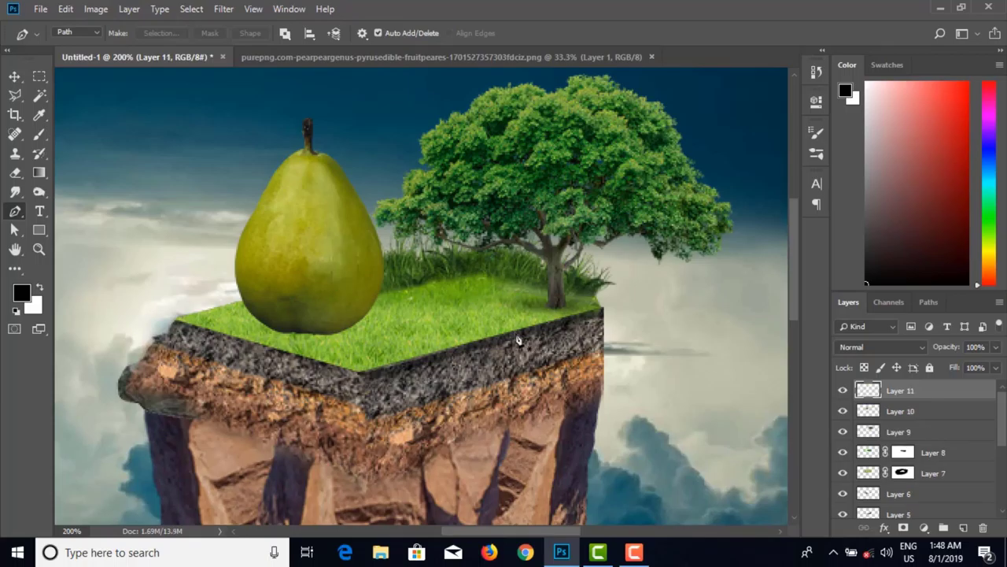
key("v")
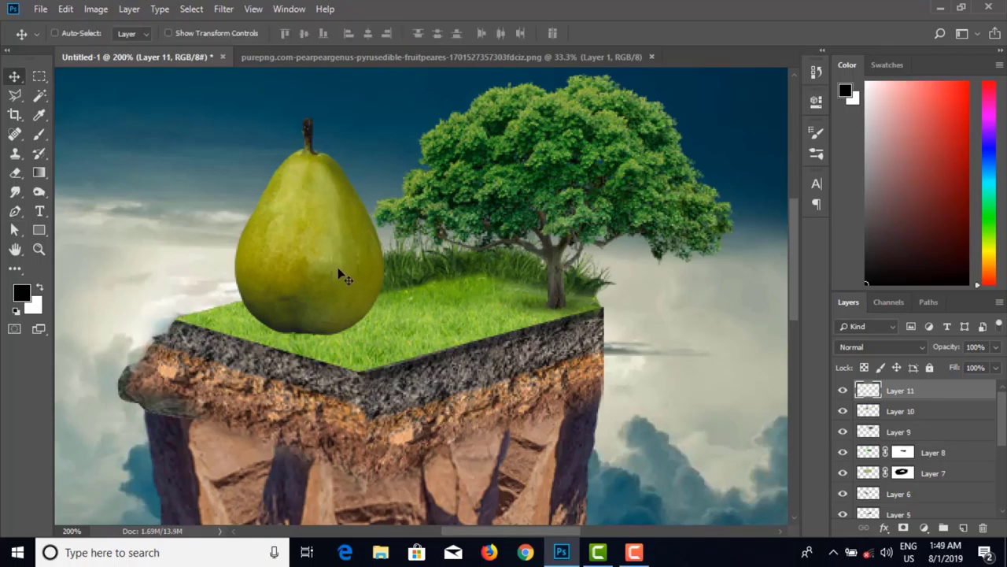
key("ctrl+t")
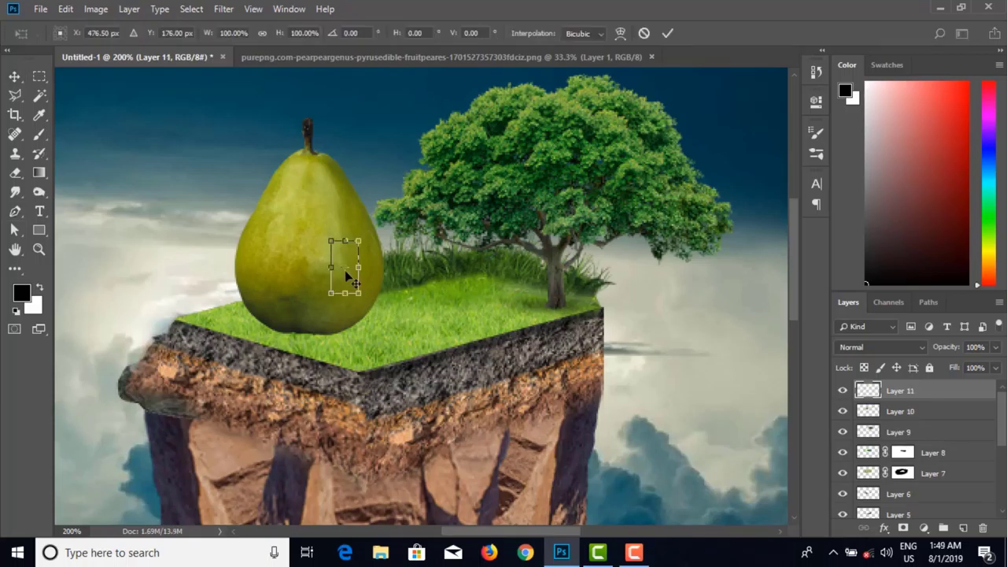
mouse_move(349, 273)
left_mouse_down()
mouse_move(370, 269)
mouse_move(347, 271)
left_mouse_up()
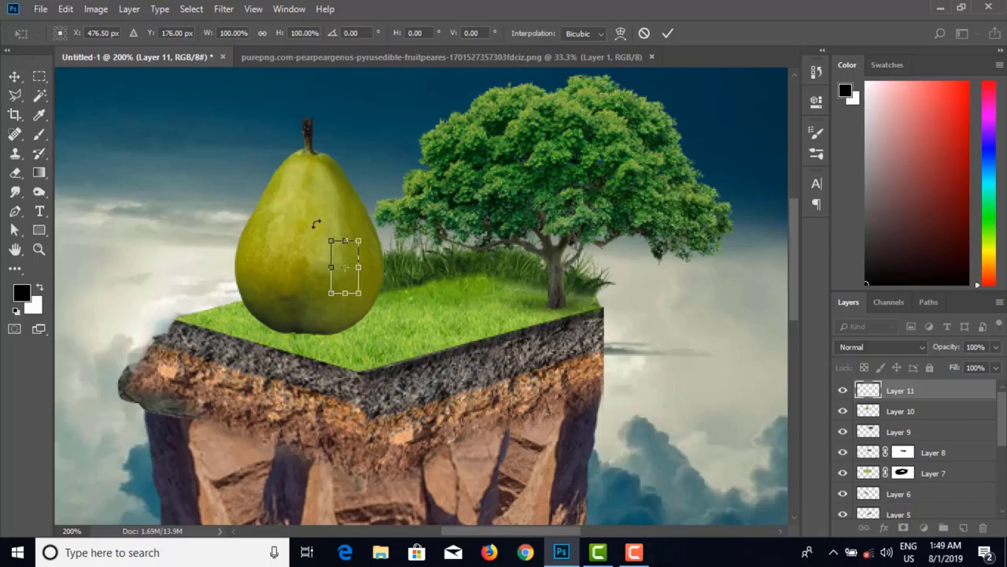
Step: Flip the door piece horizontally outward to the right and widen it slightly
key("ctrl+plus")
key("ctrl+plus")
key("ctrl+plus")
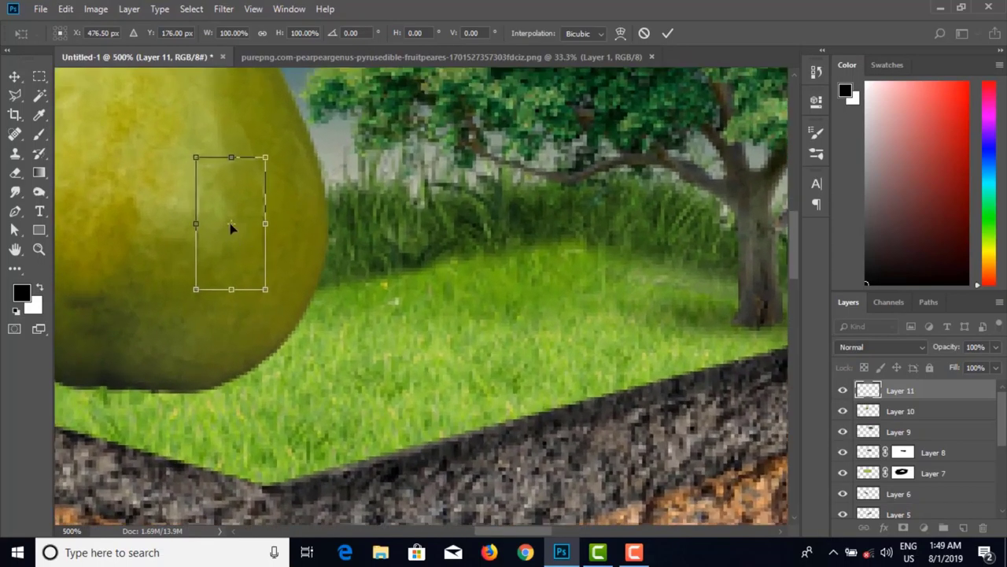
left_click_drag(236, 225, 352, 212)
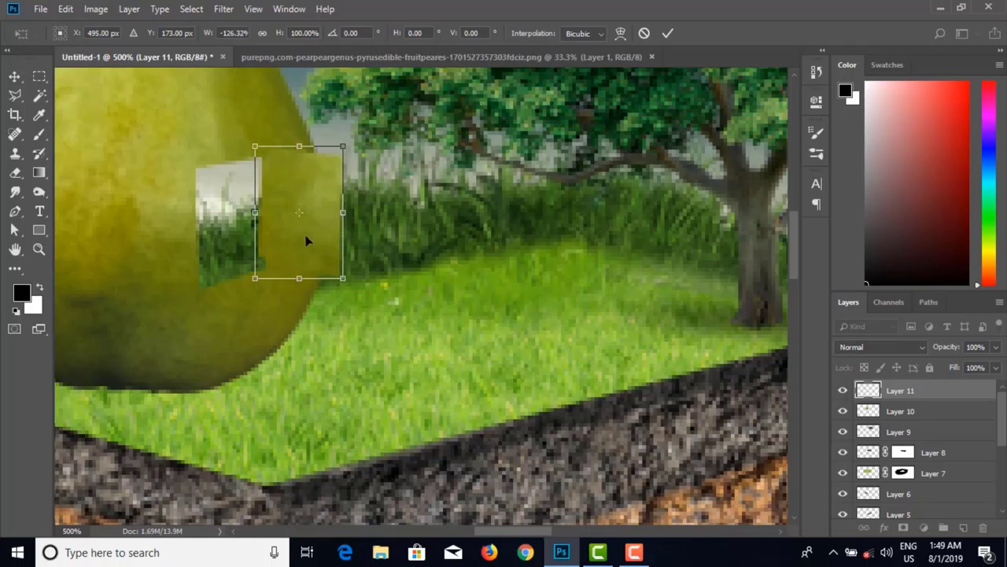
mouse_move(271, 224)
left_mouse_down()
mouse_move(286, 231)
mouse_move(277, 226)
left_mouse_up()
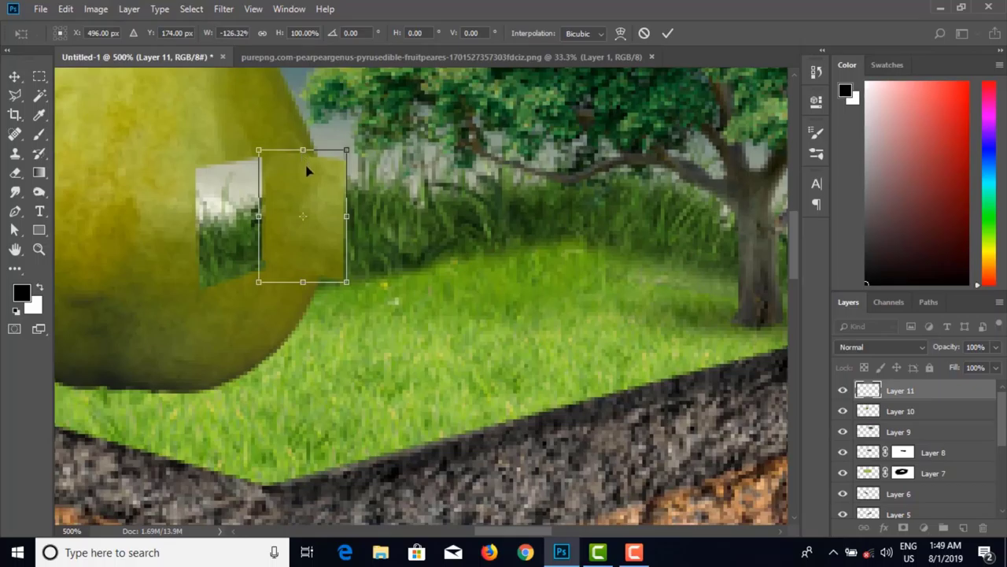
key("Return")
key("ctrl+t")
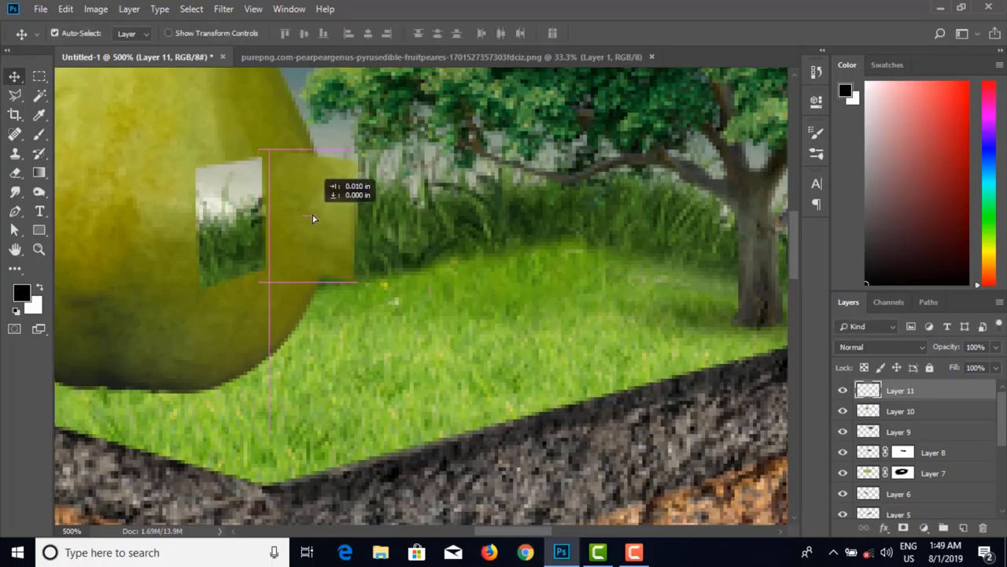
key("Return")
left_click_drag(352, 231, 416, 226)
scroll(491, 241, "down", 3)
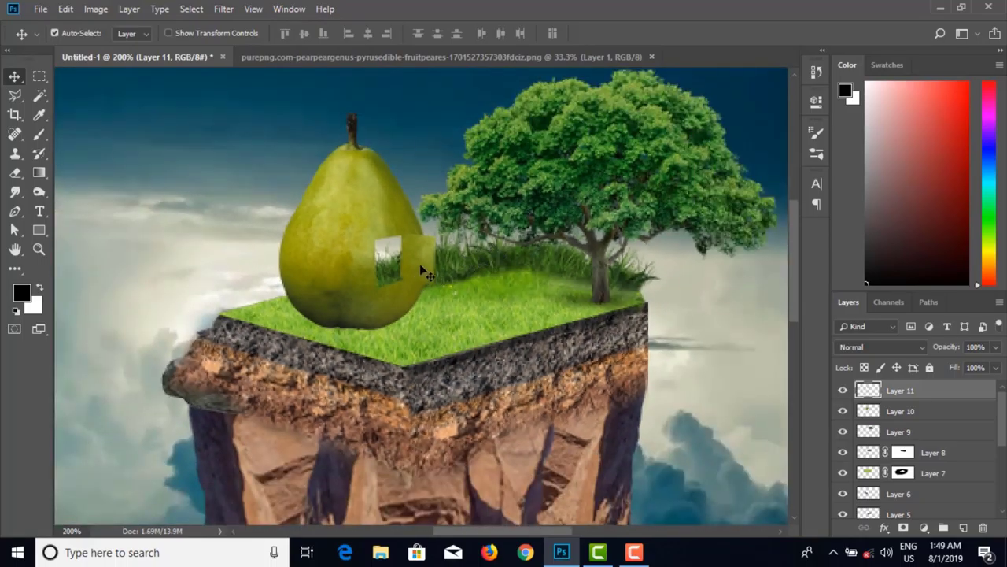
right_click(423, 272)
left_click(432, 270)
scroll(302, 214, "up", 3)
left_click_drag(407, 247, 410, 237)
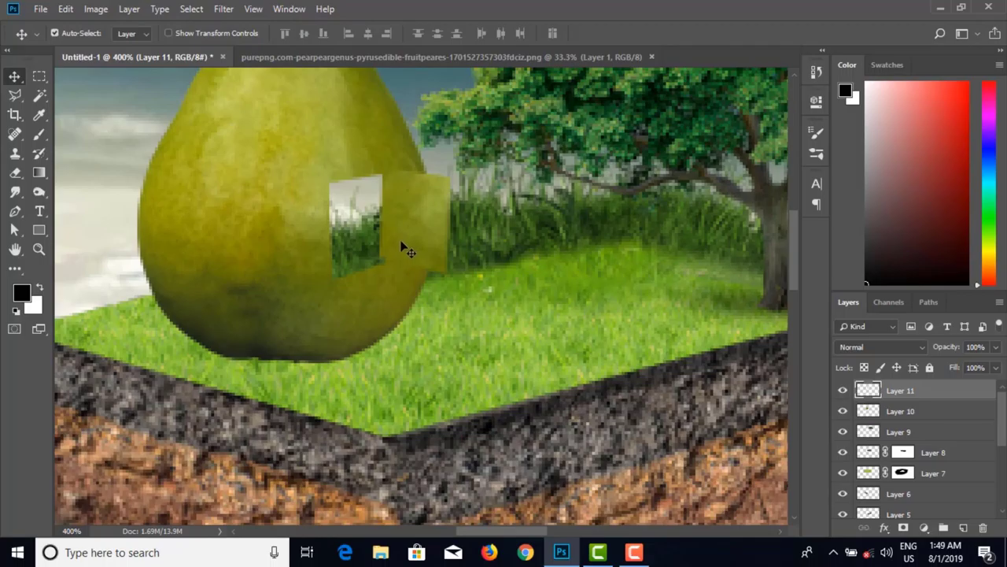
left_click_drag(336, 288, 373, 272)
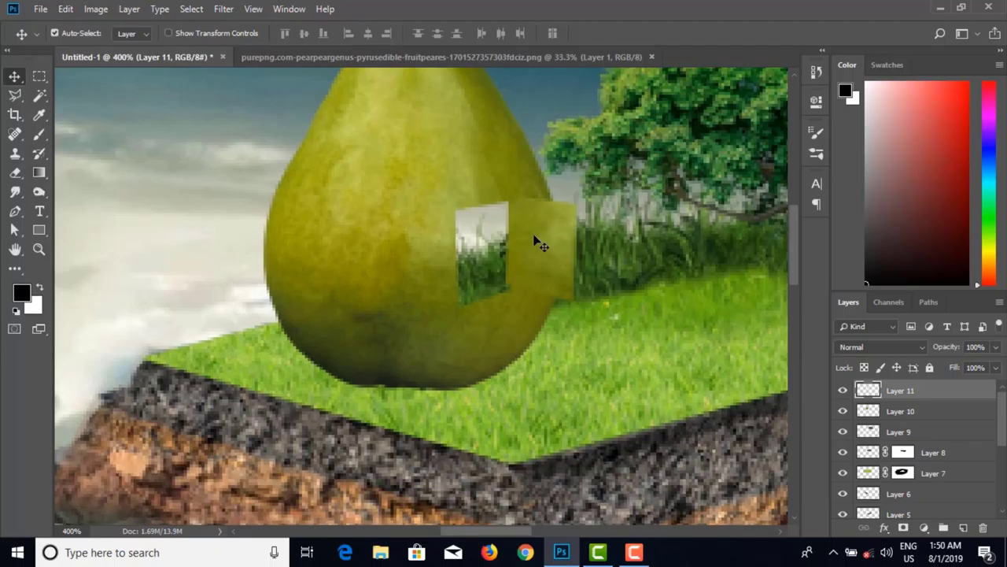
right_click(871, 393)
Step: Select the door piece's pixels, add an empty layer, and set the foreground to bright yellow
left_click(866, 134)
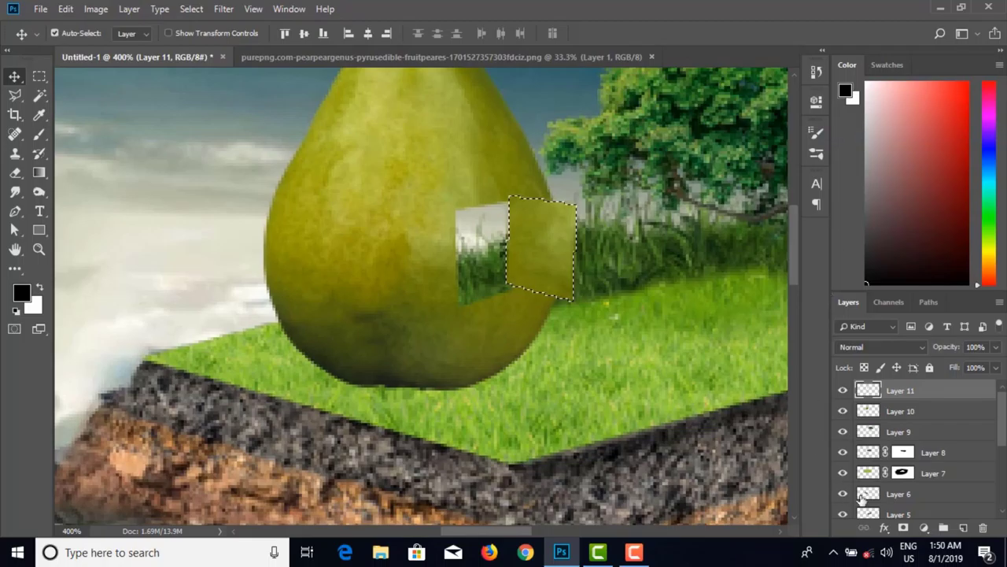
left_click(963, 528)
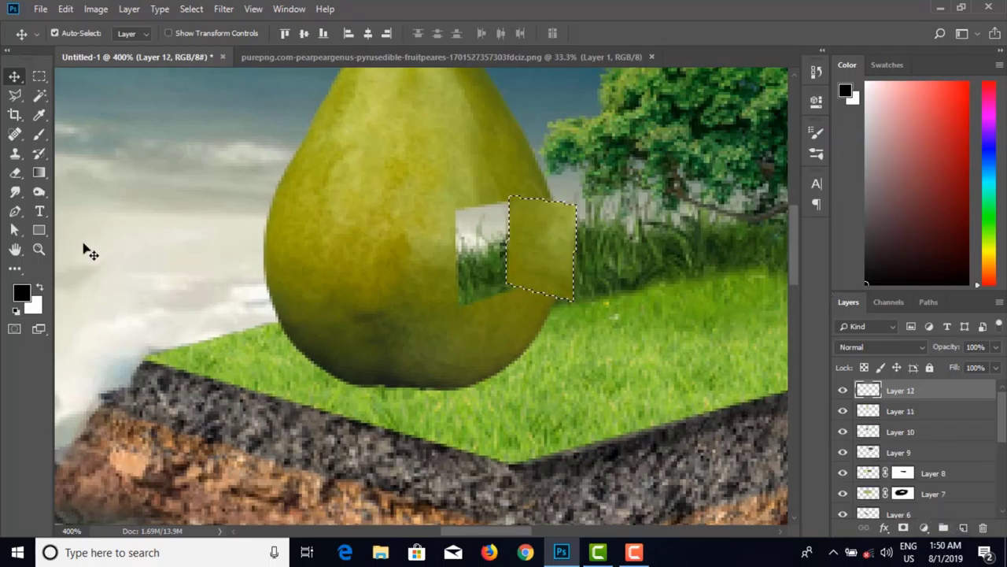
left_click(39, 134)
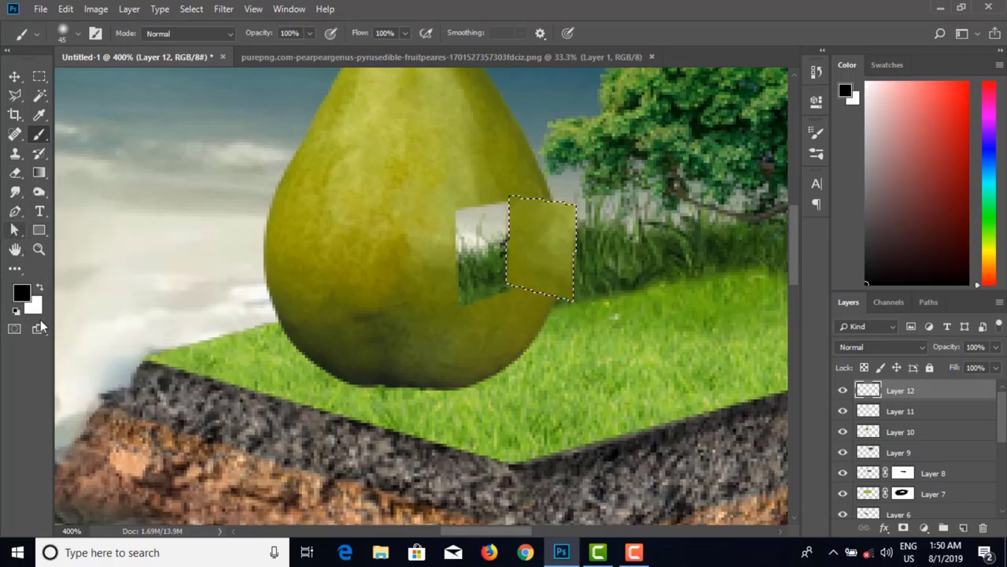
left_click(21, 293)
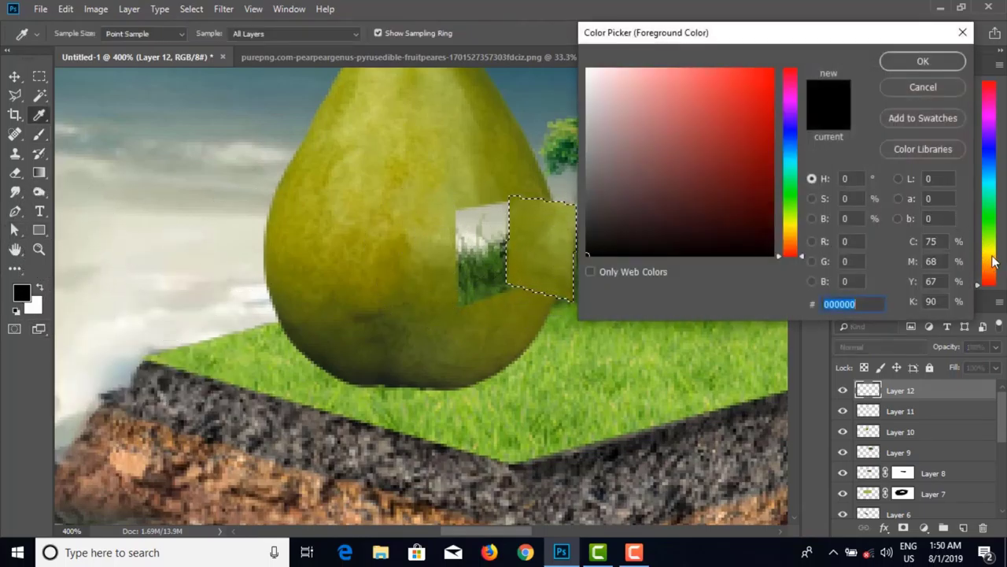
left_click_drag(822, 51, 454, 71)
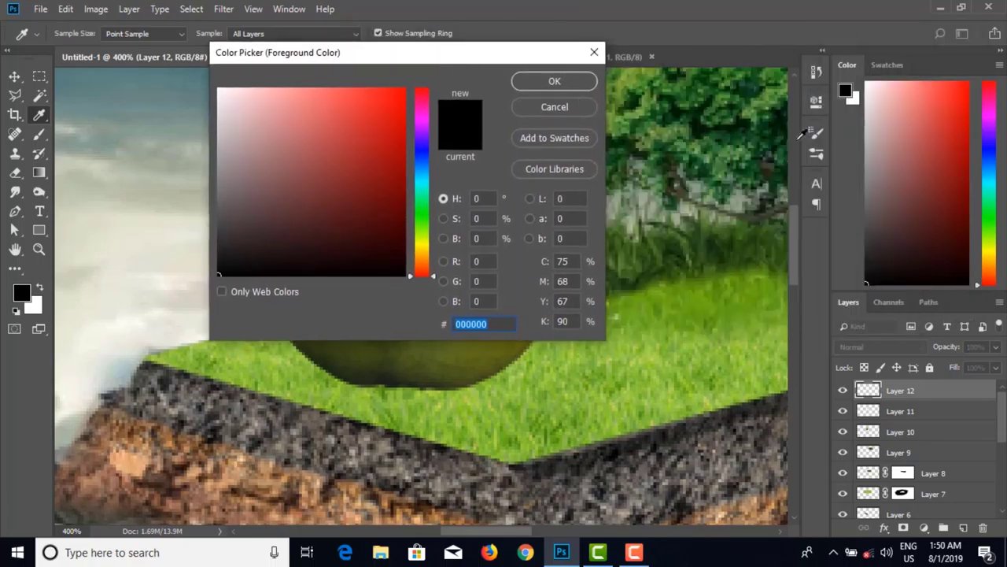
left_click(424, 248)
left_click_drag(423, 248, 423, 244)
left_click_drag(383, 149, 382, 103)
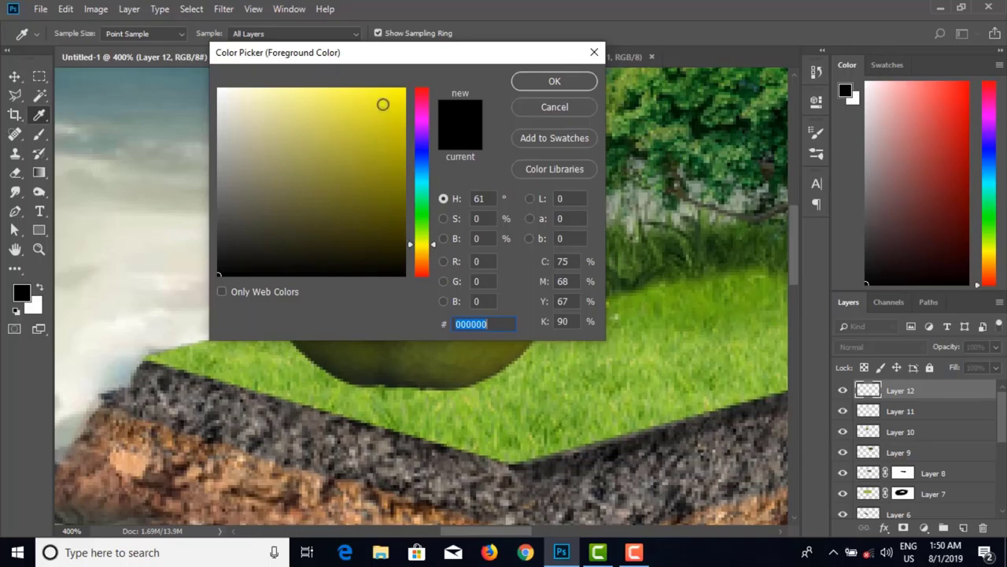
left_click(553, 84)
Step: Paint yellow inside the door selection with a size-30 brush, tinting its right side green
key("b")
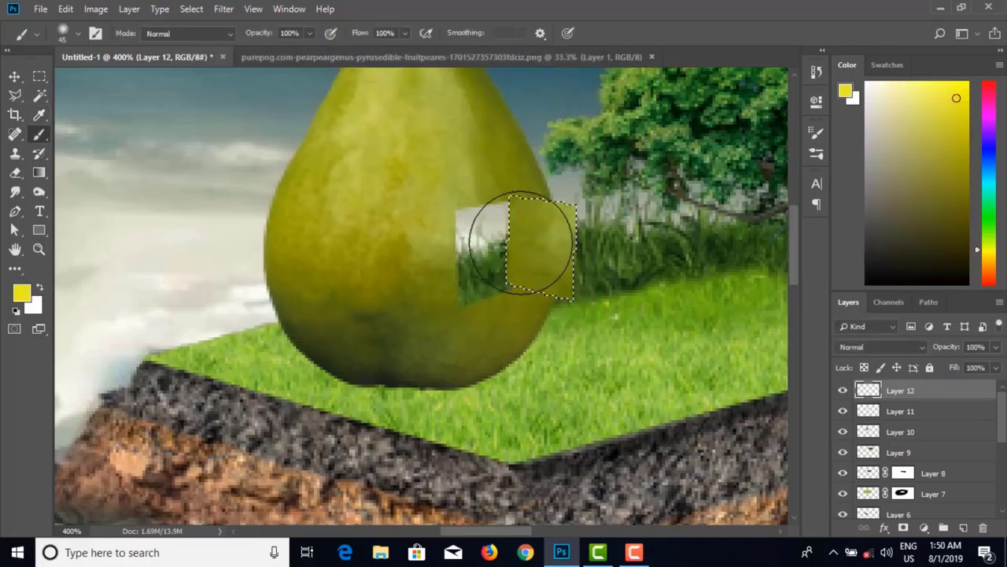
key("bracketleft")
key("bracketleft")
key("bracketleft")
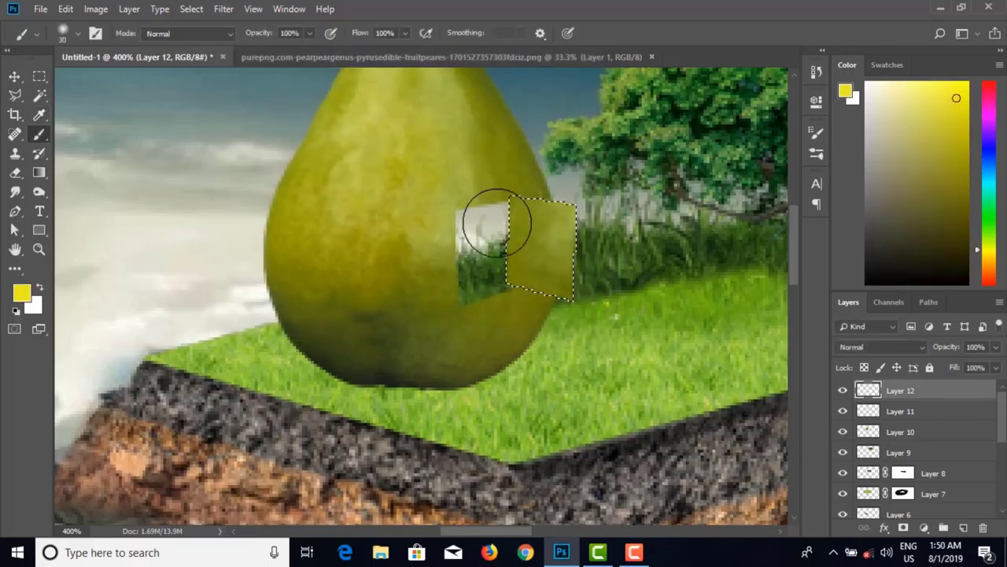
mouse_move(494, 227)
left_mouse_down()
mouse_move(507, 281)
mouse_move(571, 310)
mouse_move(562, 225)
mouse_move(540, 236)
mouse_move(540, 226)
left_mouse_up()
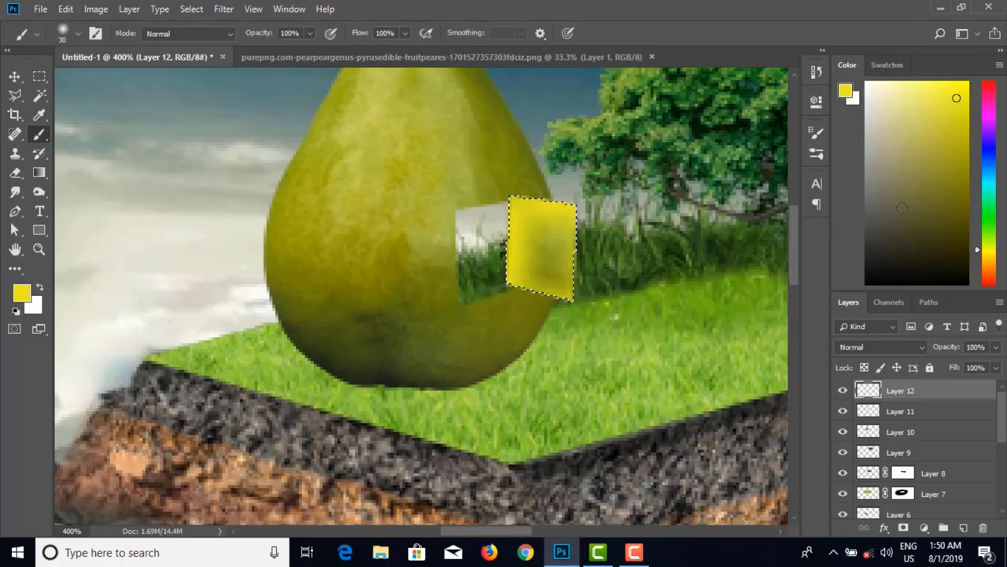
left_click_drag(984, 253, 983, 234)
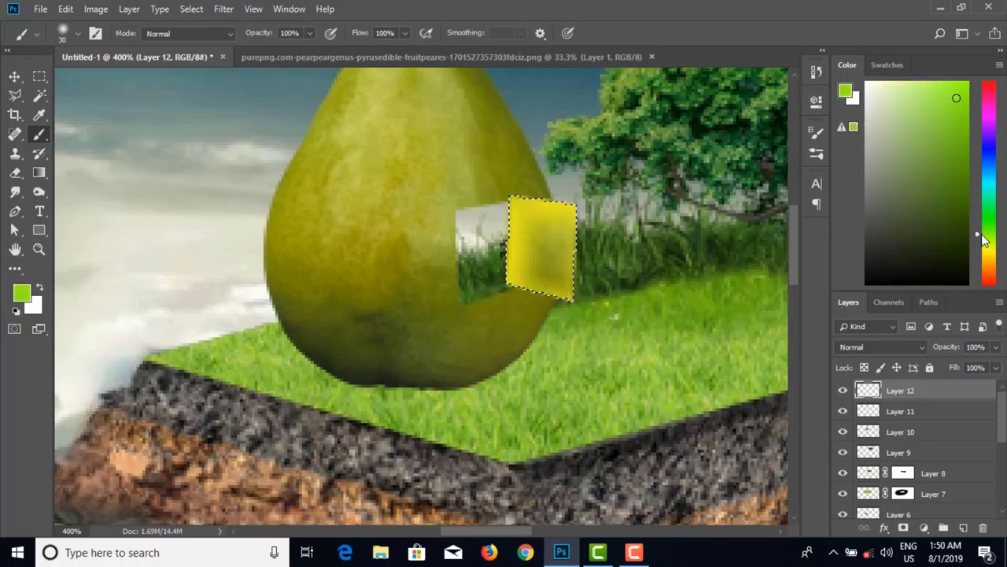
mouse_move(596, 285)
left_mouse_down()
mouse_move(562, 248)
mouse_move(600, 211)
left_mouse_up()
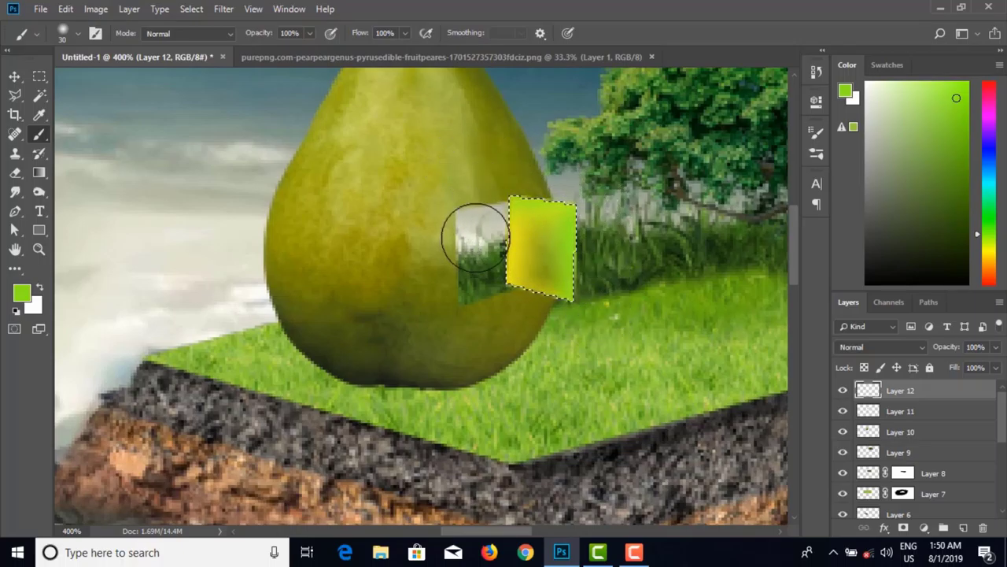
Step: Deselect and nudge the painted door panel slightly down
key("ctrl+d")
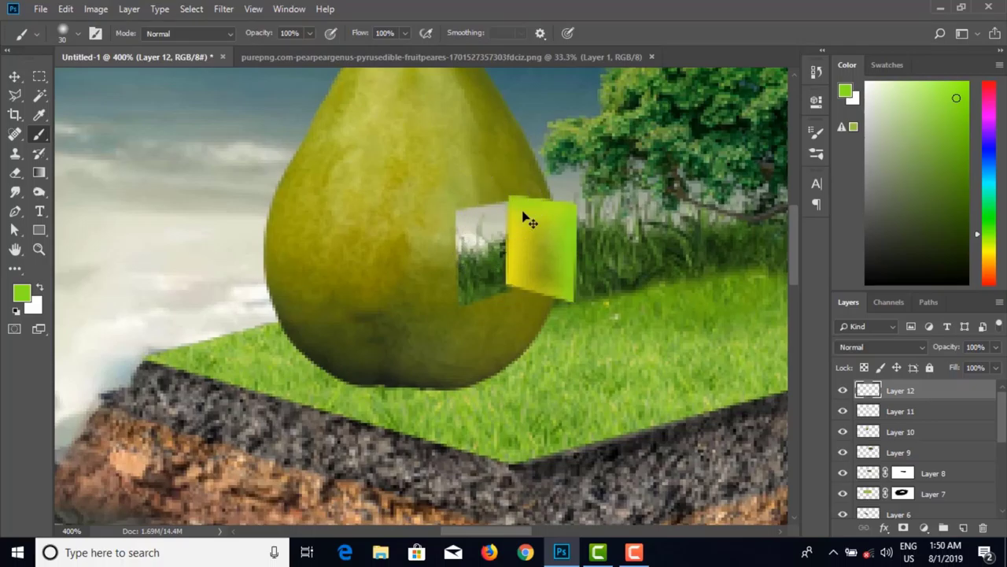
key("v")
left_click(555, 234)
left_click_drag(555, 234, 572, 253)
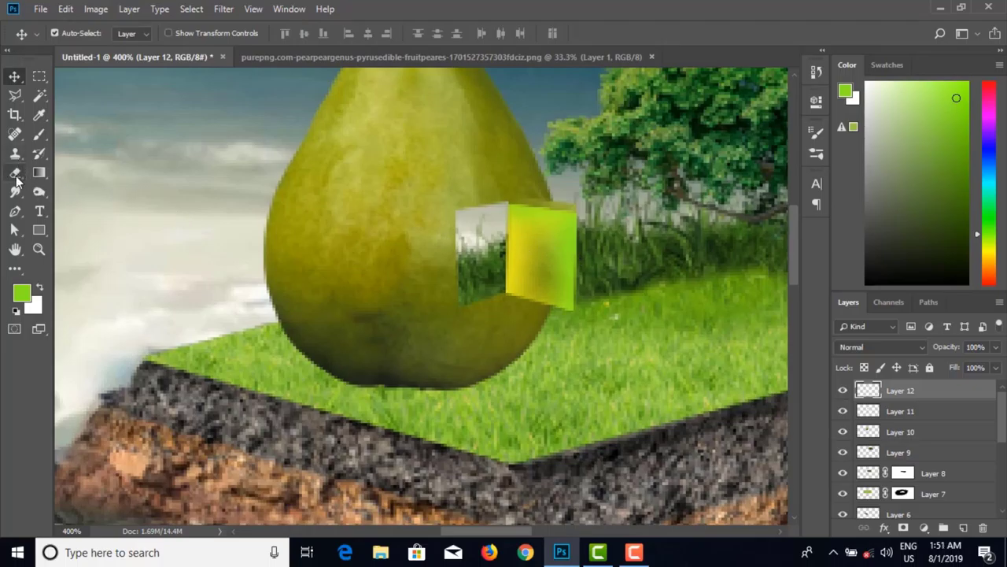
Step: Outline the door panel and a thin strip along its top and right edges with the Polygonal Lasso
left_click(16, 100)
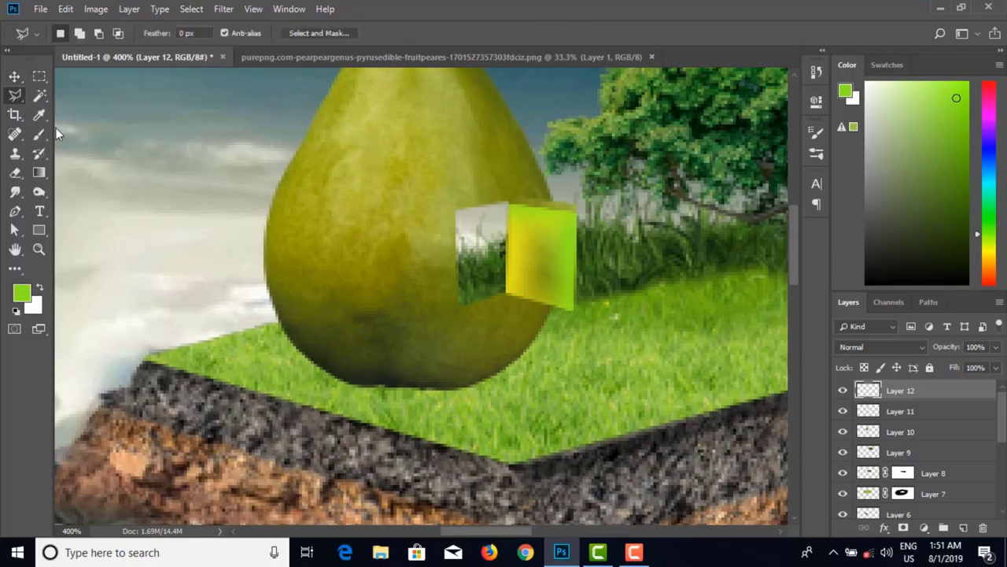
left_click(514, 202)
left_click(582, 209)
left_click(579, 309)
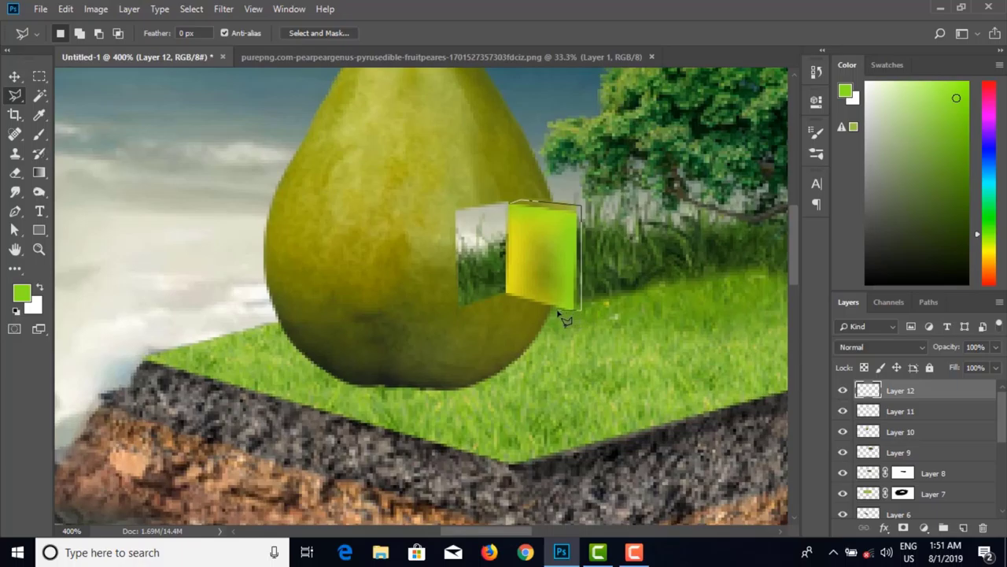
left_click(578, 210)
left_click(512, 206)
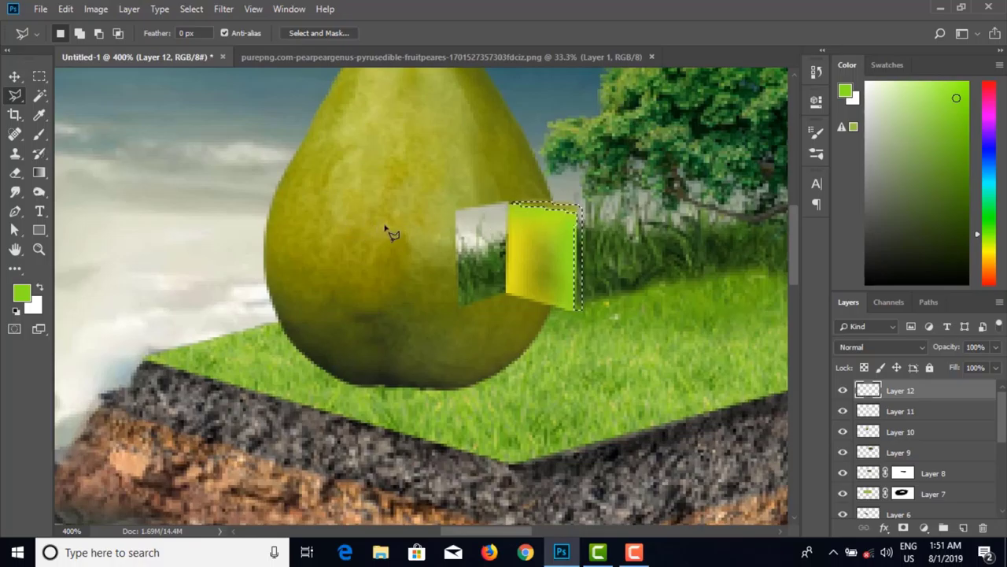
left_click(40, 135)
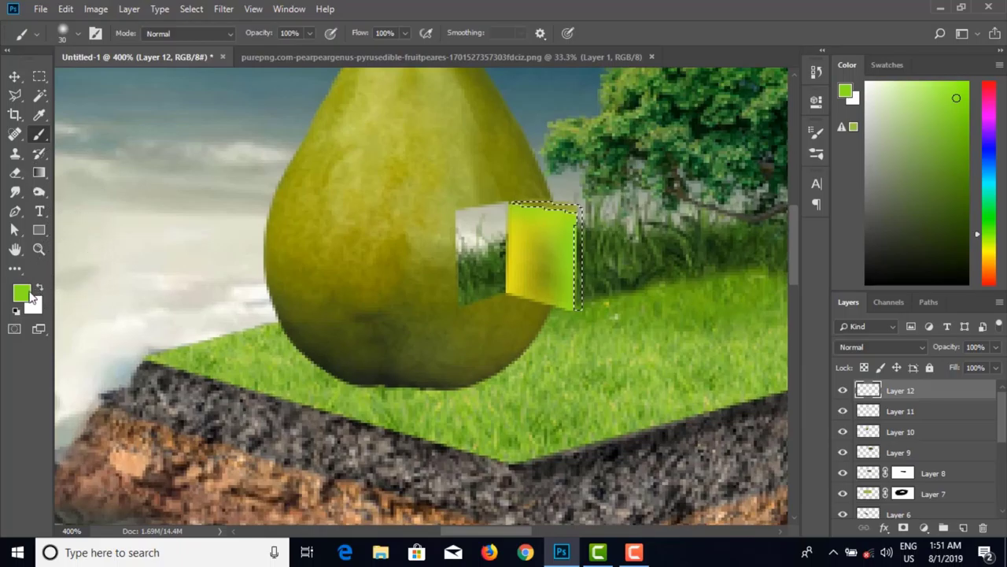
Step: Set the foreground to yellow-green, then pale yellow ebfd8a, for the door's edge strip
left_click(21, 293)
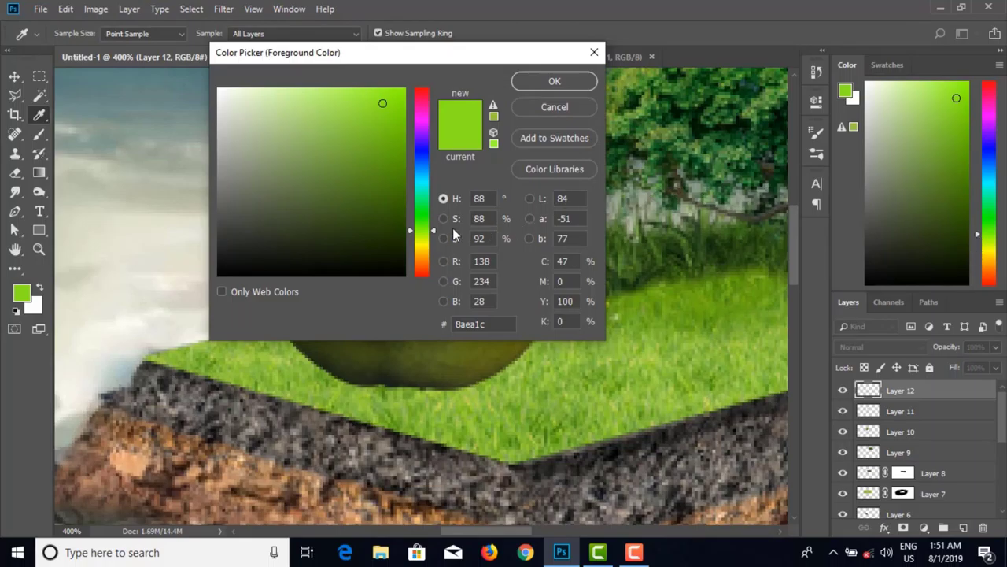
left_click_drag(416, 235, 412, 241)
left_click(551, 82)
key("b")
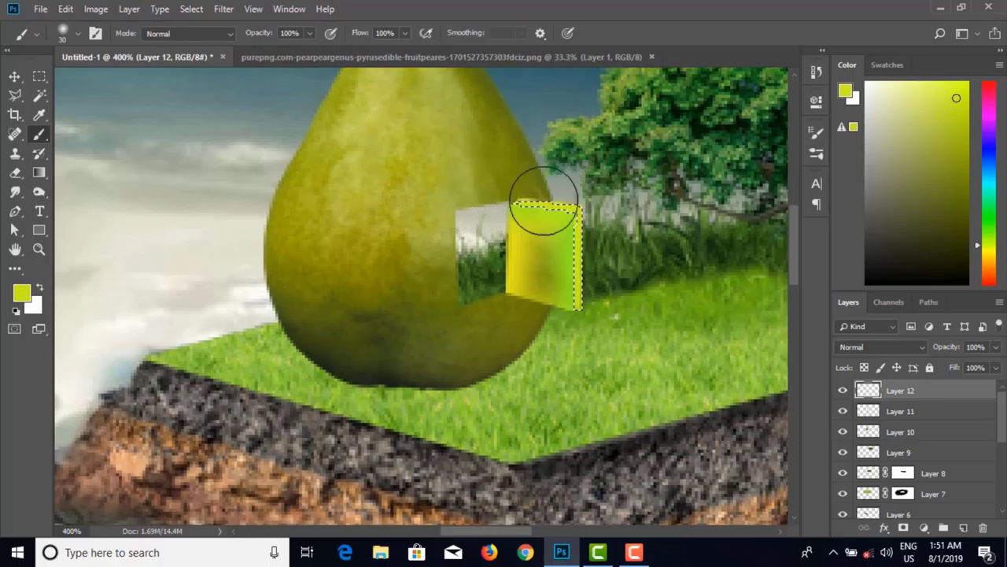
left_click(22, 295)
left_click_drag(347, 116, 303, 89)
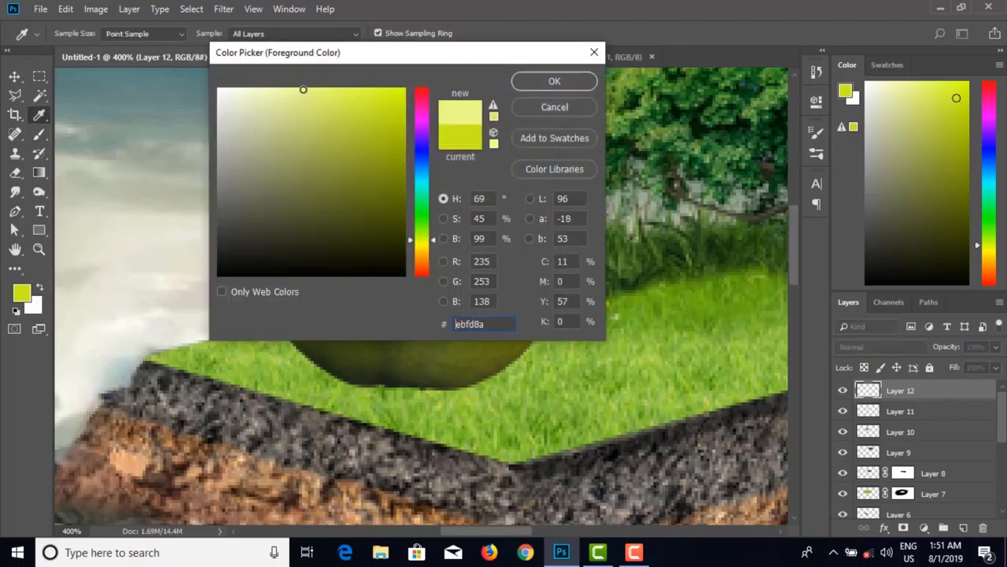
left_click(553, 82)
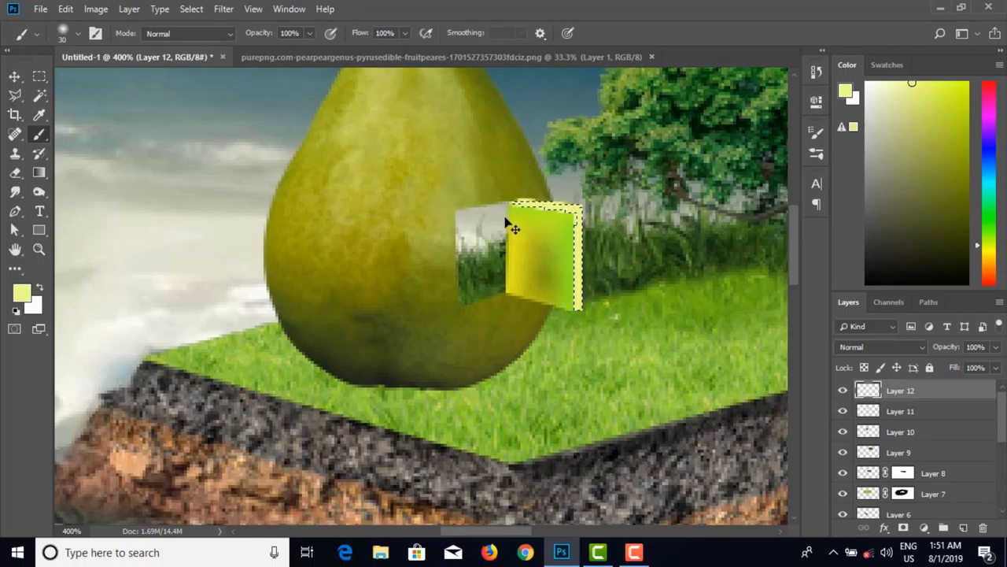
Step: Recentre on the door and set the foreground colour to dark olive 2b2204
key("ctrl+minus")
key("ctrl+minus")
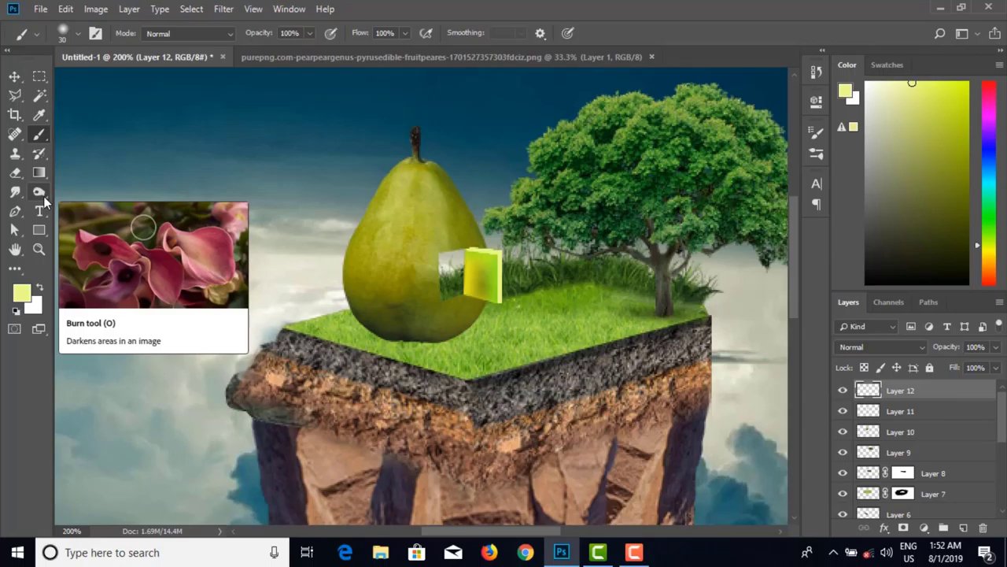
key("ctrl+plus")
key("ctrl+plus")
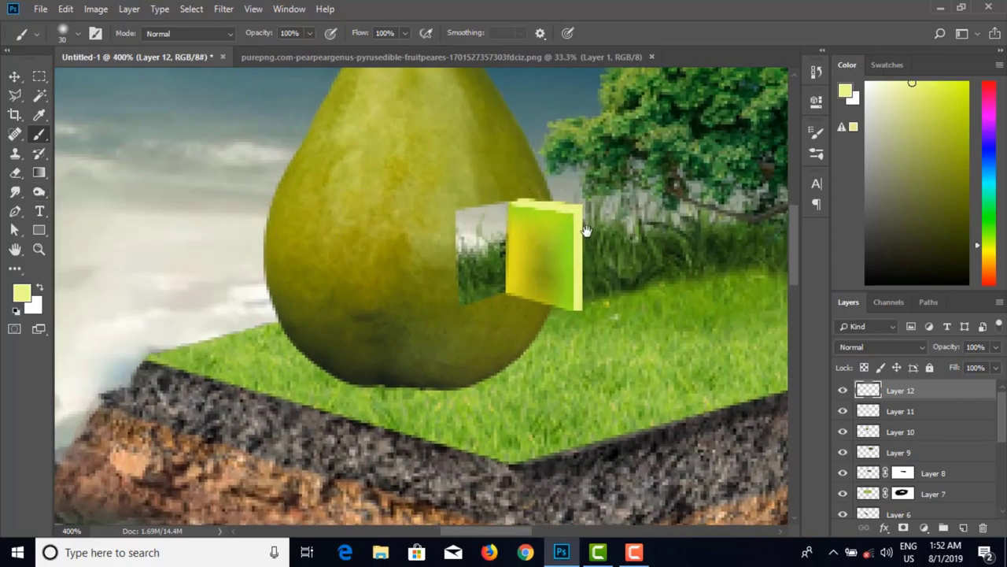
left_click_drag(586, 230, 562, 197)
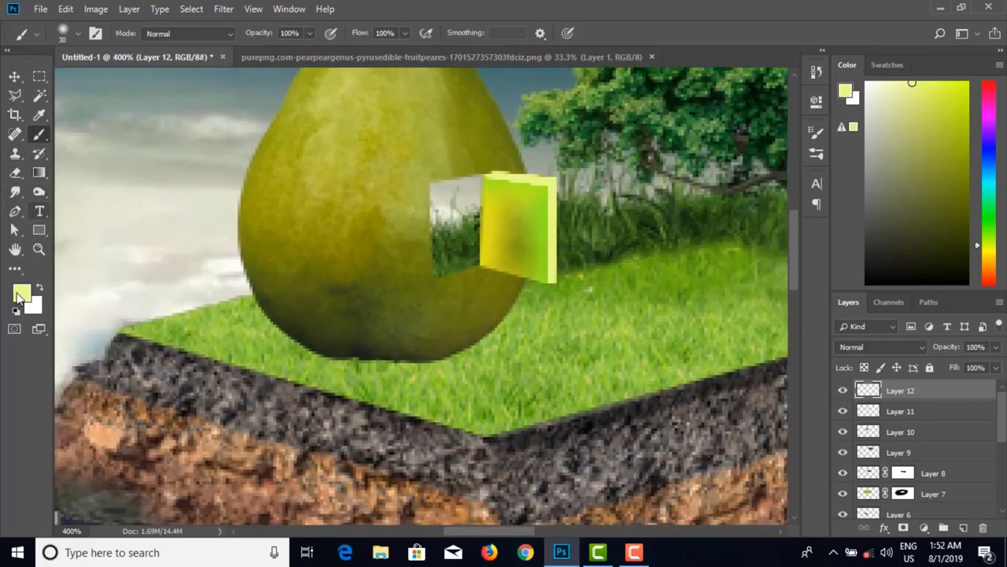
left_click(21, 293)
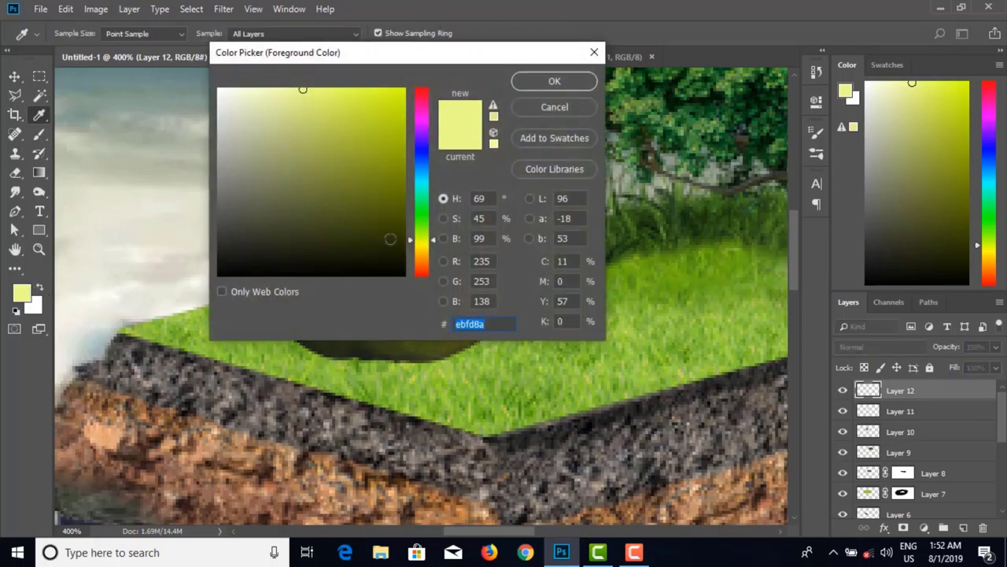
type("2b2204")
left_click(555, 81)
Step: Try full-strength dark edge lines with a smaller brush, undo them, and set brush opacity to 22%
key("b")
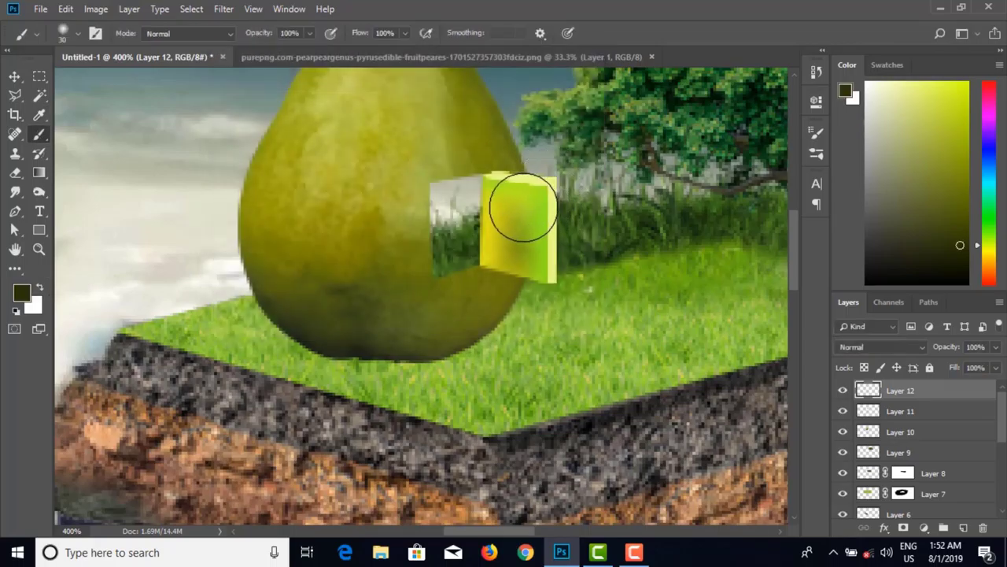
key("bracketleft")
key("bracketleft")
key("bracketleft")
key("bracketleft")
key("bracketleft")
key("bracketleft")
key("bracketleft")
key("bracketleft")
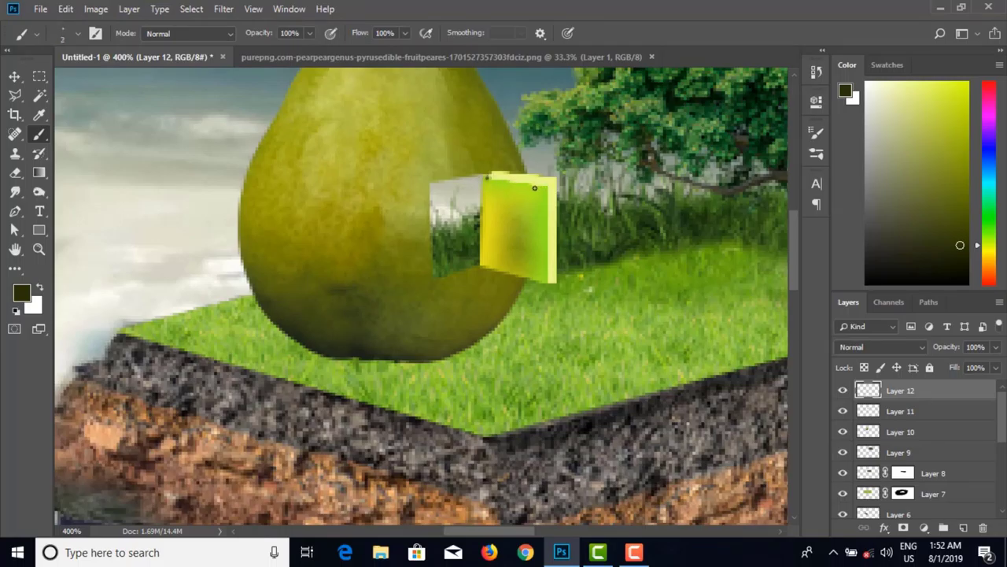
left_click(545, 187, "shift")
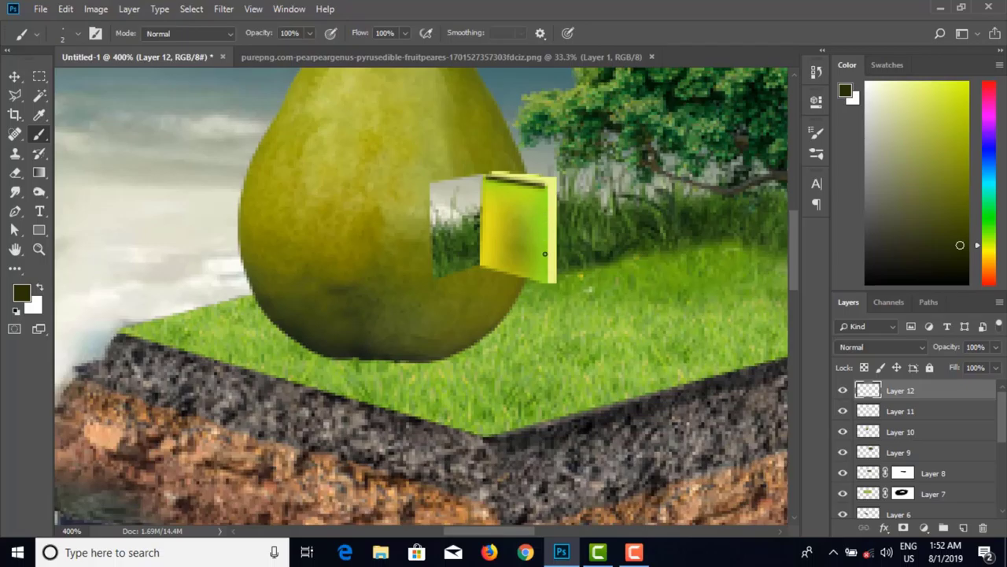
left_click(548, 283, "shift")
key("ctrl+z")
key("ctrl+z")
left_click(308, 35)
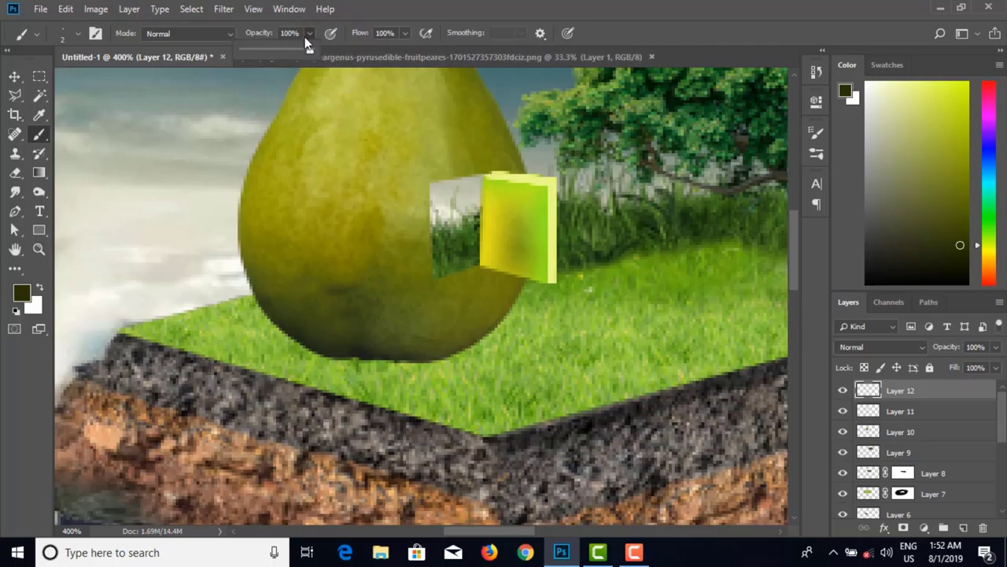
left_click(487, 177)
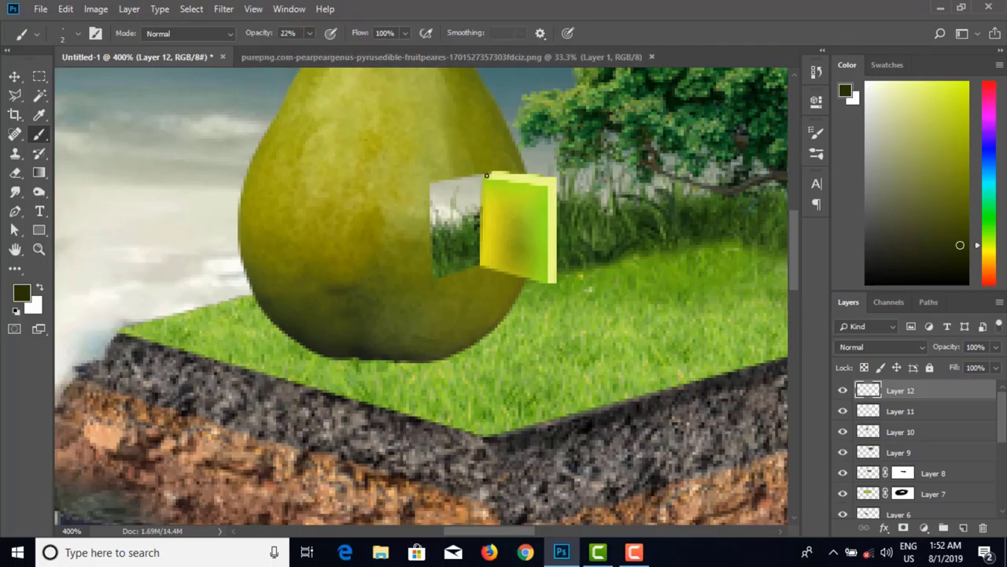
Step: Shade the door panel's top and right edges with faint dark olive strokes at 22% opacity
left_click(545, 185, "shift")
left_click(549, 282, "shift")
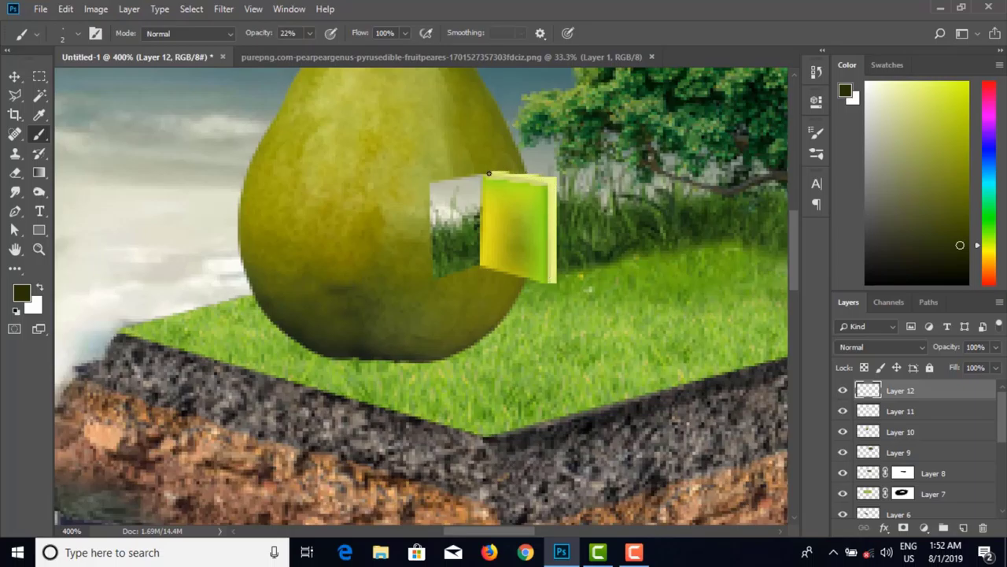
left_click_drag(504, 173, 554, 187)
left_click(554, 280, "shift")
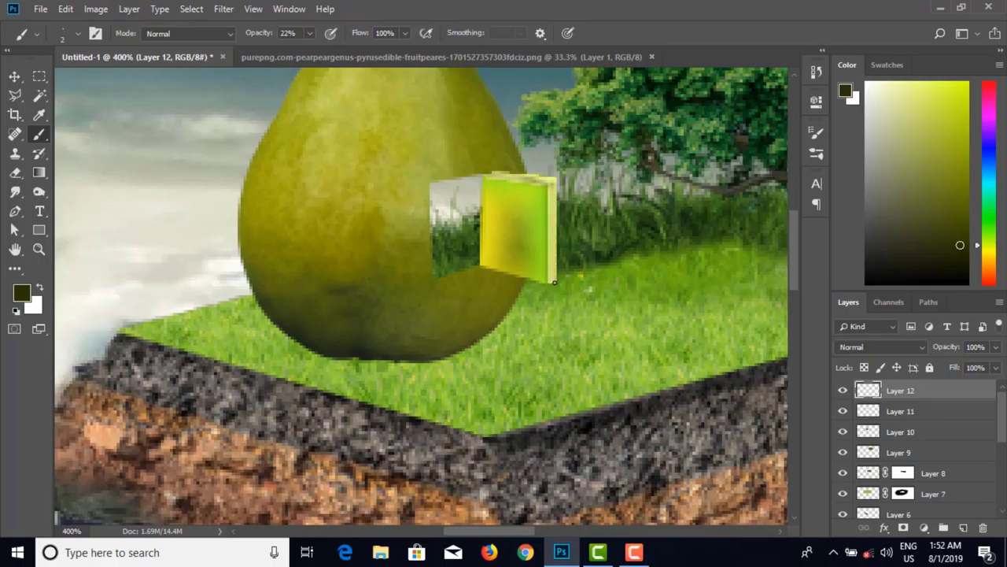
left_click(552, 189, "shift")
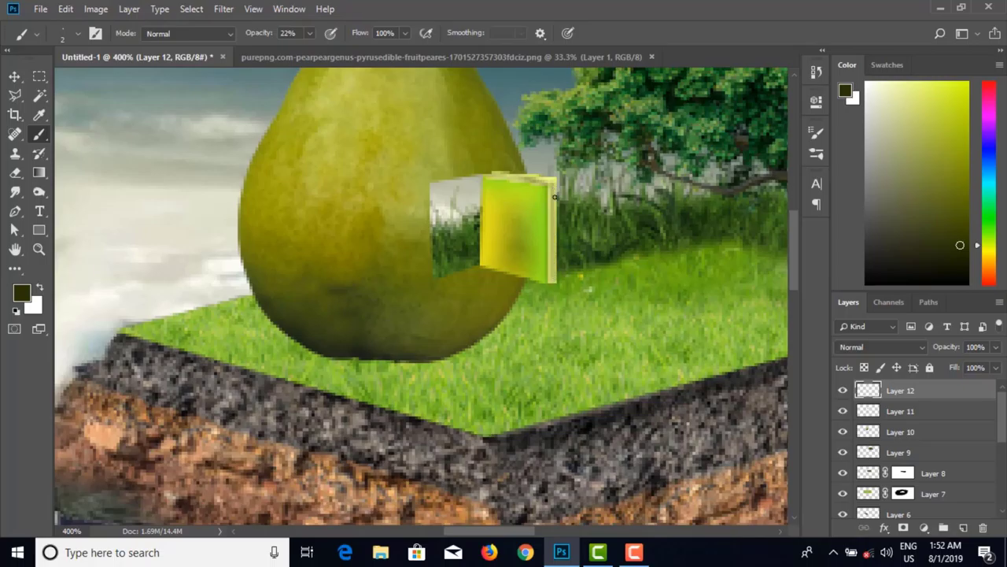
left_click(553, 279, "shift")
left_click(553, 182, "shift")
left_click(554, 279, "shift")
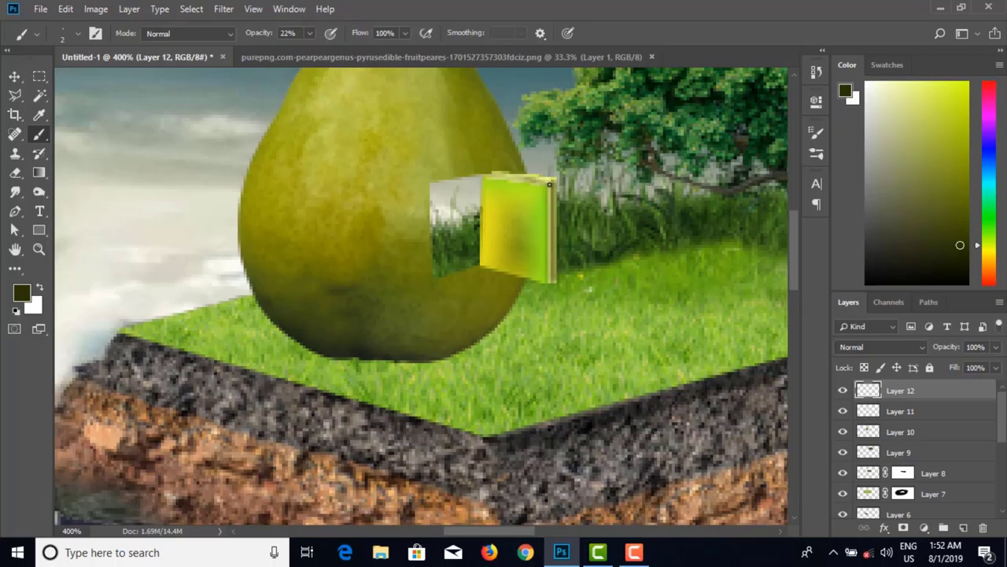
left_click(498, 173, "shift")
left_click(22, 293)
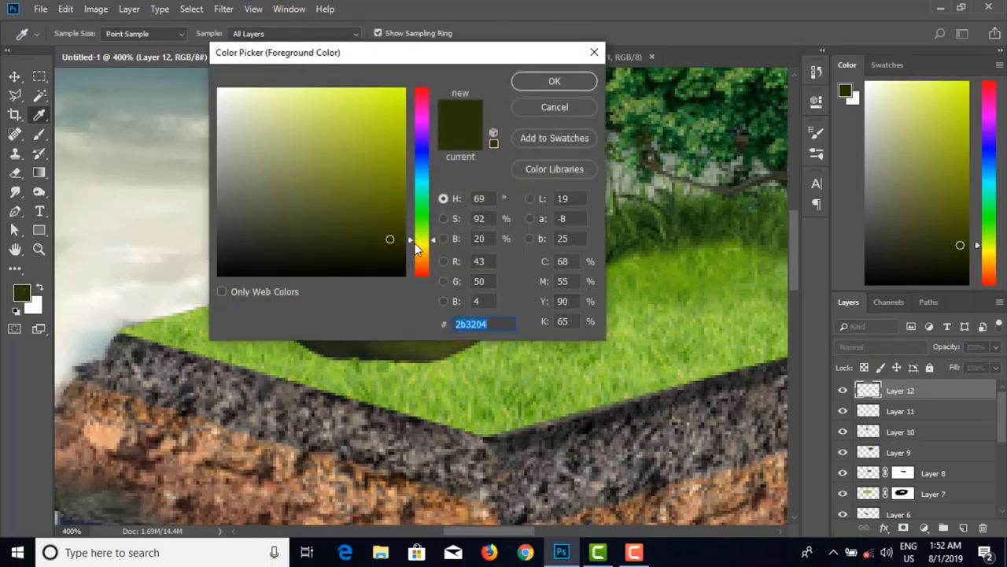
Step: Switch the foreground to a brighter green and paint the door panel green
left_click_drag(412, 239, 410, 219)
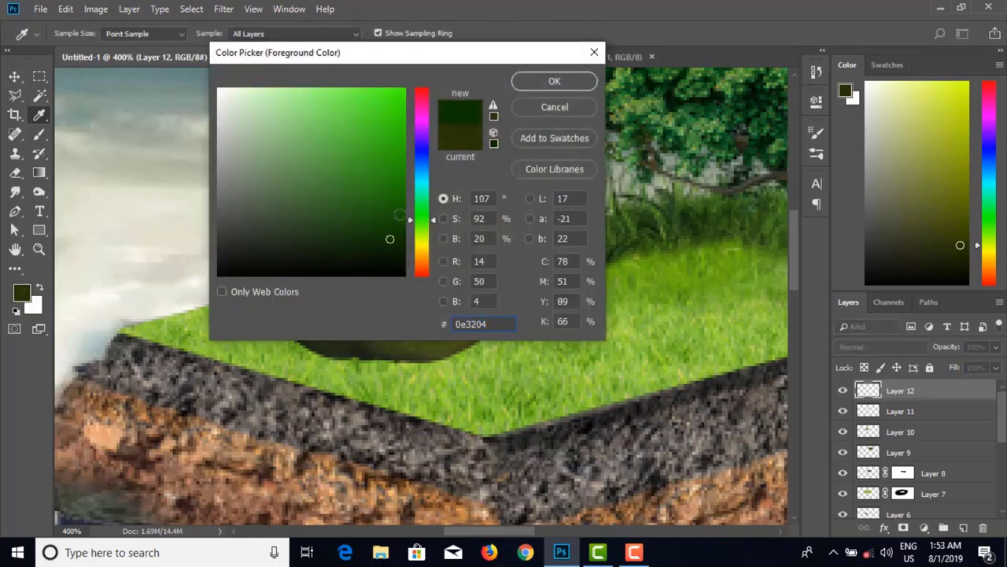
left_click(398, 212)
left_click(543, 82)
key("b")
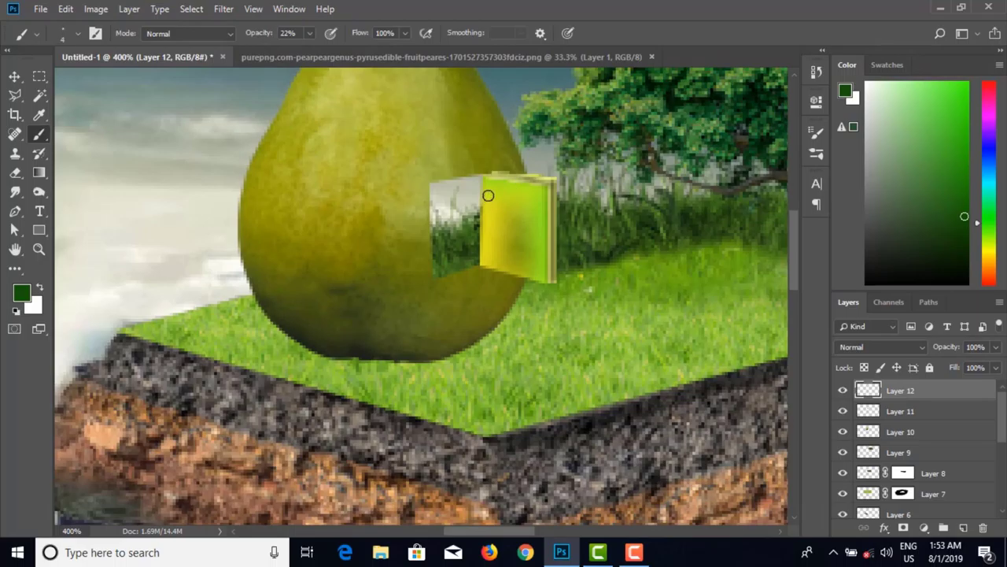
mouse_move(488, 185)
left_mouse_down()
mouse_move(491, 269)
mouse_move(494, 186)
mouse_move(532, 185)
mouse_move(498, 191)
mouse_move(491, 248)
mouse_move(497, 198)
mouse_move(509, 249)
mouse_move(508, 224)
mouse_move(505, 257)
mouse_move(504, 204)
mouse_move(492, 257)
mouse_move(539, 276)
mouse_move(490, 234)
mouse_move(490, 194)
mouse_move(497, 261)
mouse_move(503, 204)
mouse_move(502, 265)
mouse_move(509, 200)
mouse_move(520, 244)
mouse_move(521, 187)
mouse_move(500, 223)
mouse_move(500, 183)
mouse_move(492, 191)
mouse_move(493, 252)
mouse_move(495, 184)
mouse_move(536, 193)
left_mouse_up()
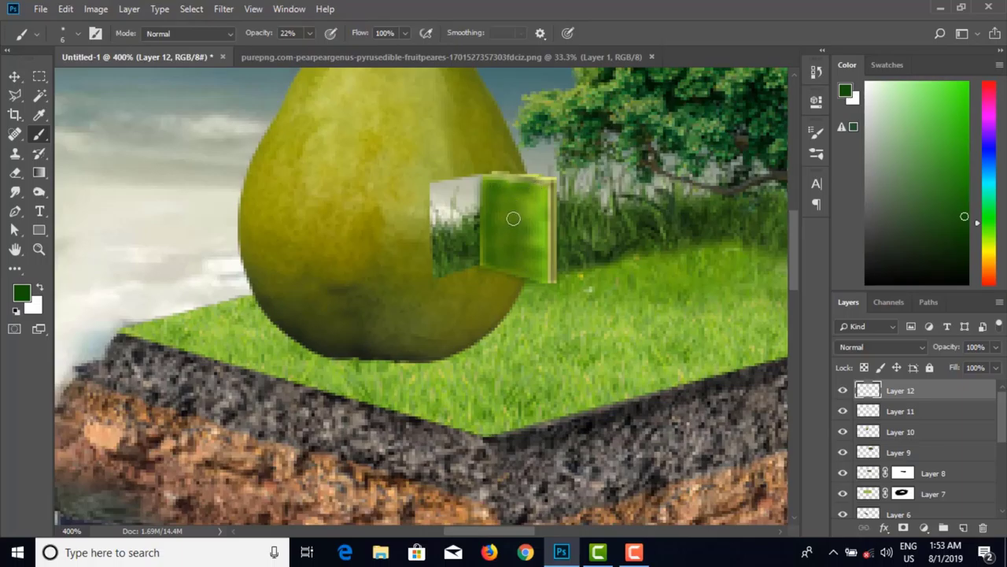
Step: Darken the door panel's top and right edges with a finer brush
key("bracketleft")
key("bracketleft")
key("bracketleft")
left_click_drag(549, 182, 549, 183)
left_click_drag(485, 176, 516, 181)
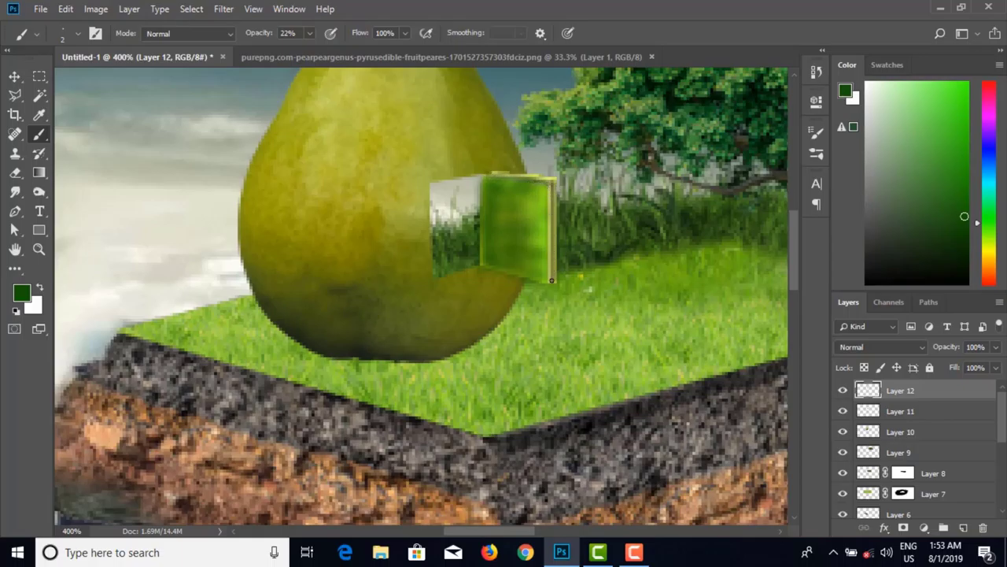
left_click_drag(551, 283, 549, 272)
scroll(543, 252, "down", 5)
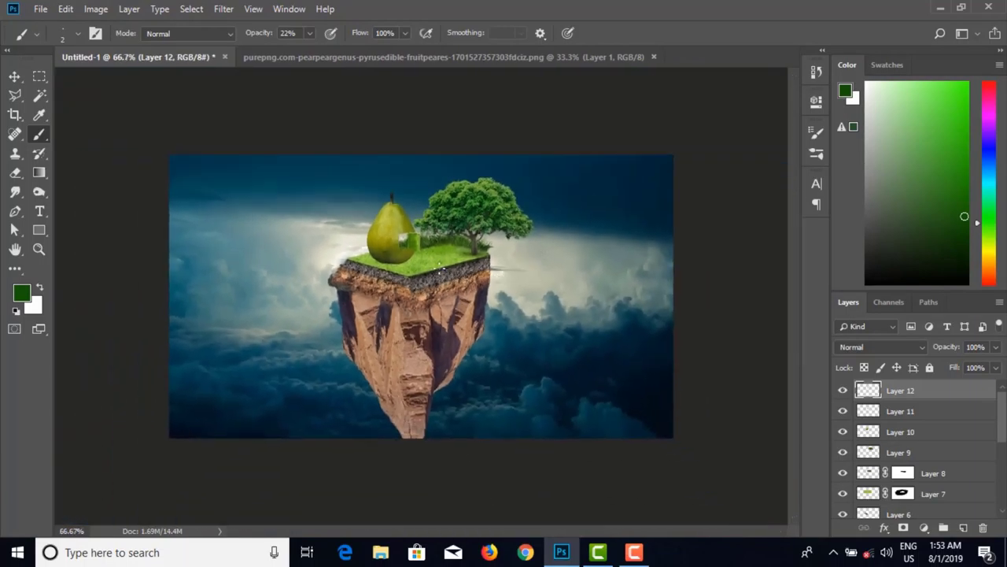
scroll(441, 271, "up", 3)
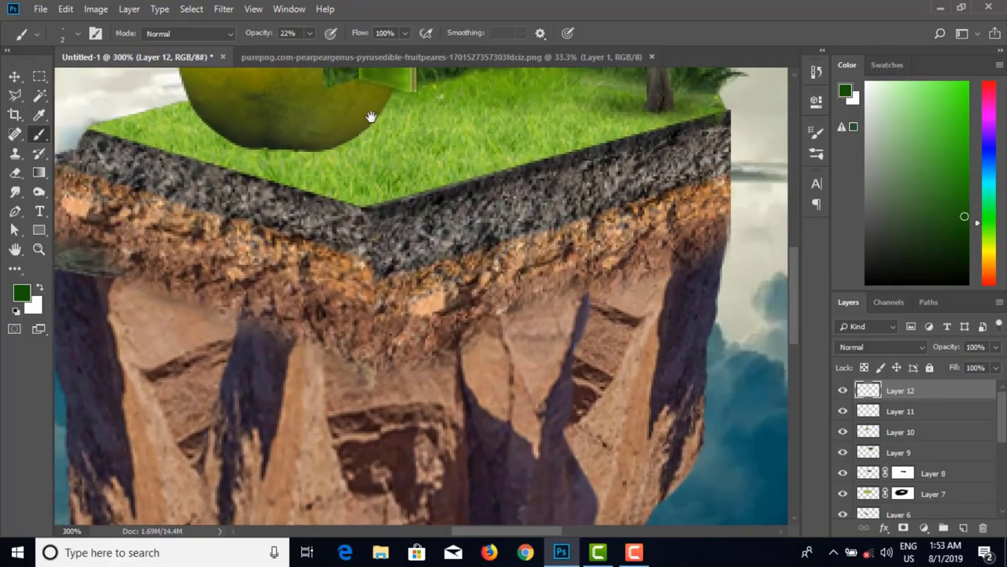
left_click_drag(370, 120, 377, 265)
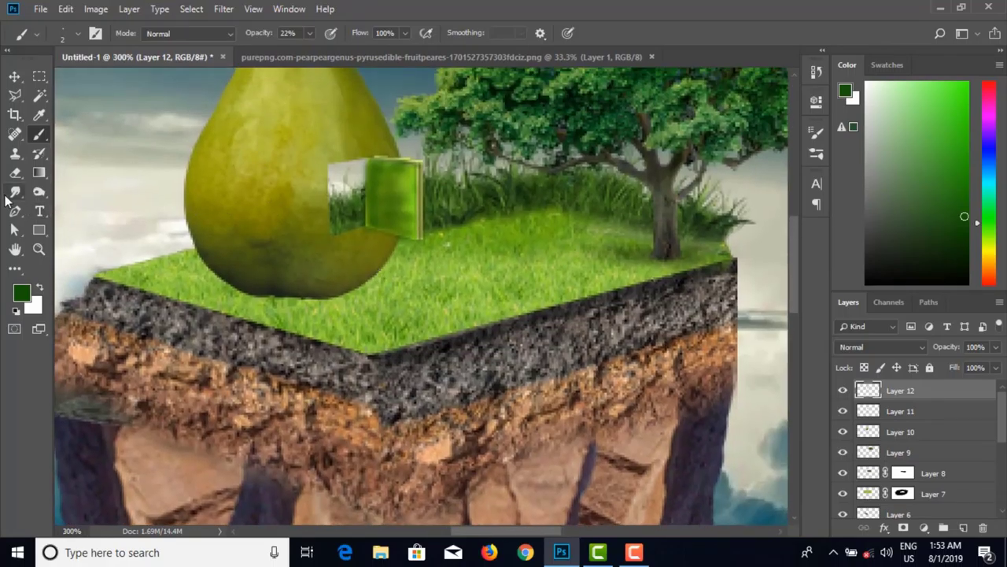
left_click(14, 153)
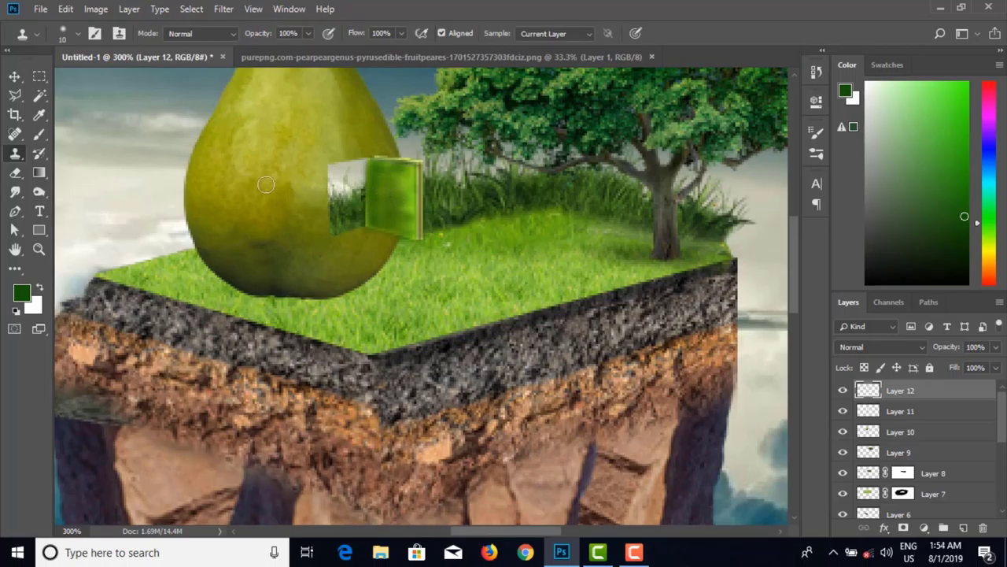
Step: Set the Clone Stamp to sample All Layers, then undo a first texture attempt
left_click(564, 35)
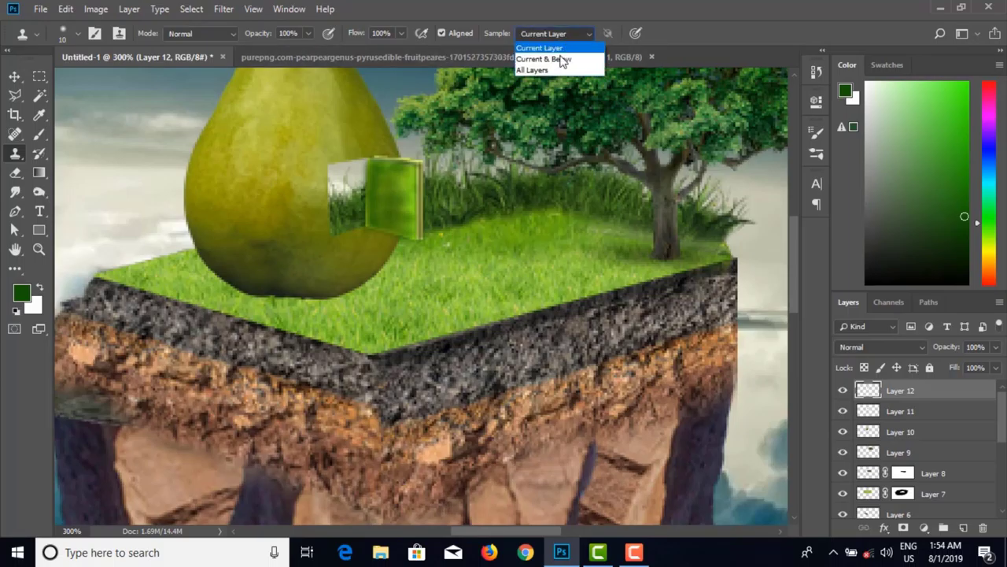
left_click(550, 70)
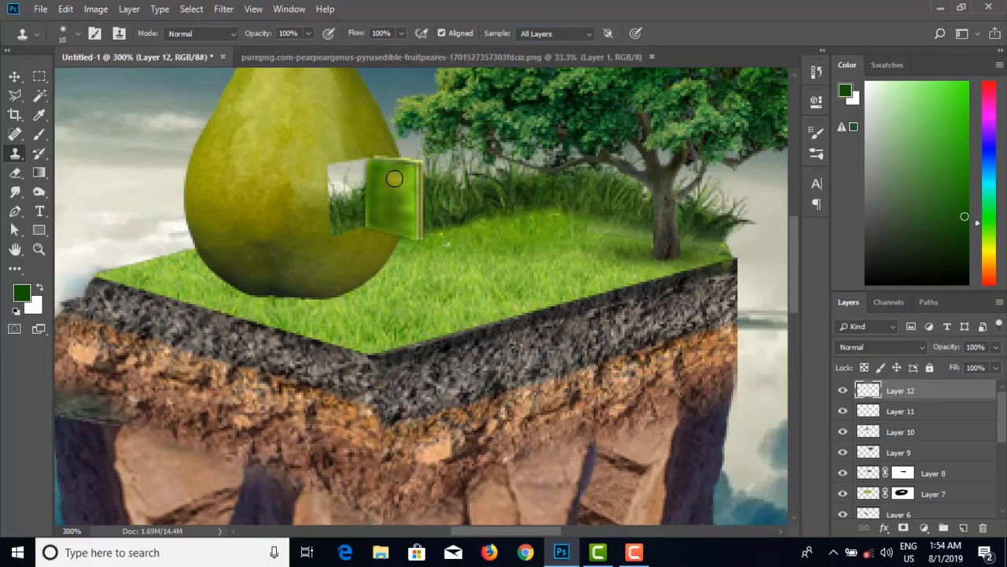
mouse_move(394, 179)
left_mouse_down()
mouse_move(390, 169)
mouse_move(383, 213)
mouse_move(380, 171)
mouse_move(378, 203)
mouse_move(394, 189)
mouse_move(398, 216)
mouse_move(401, 175)
mouse_move(404, 217)
left_mouse_up()
key("ctrl+z")
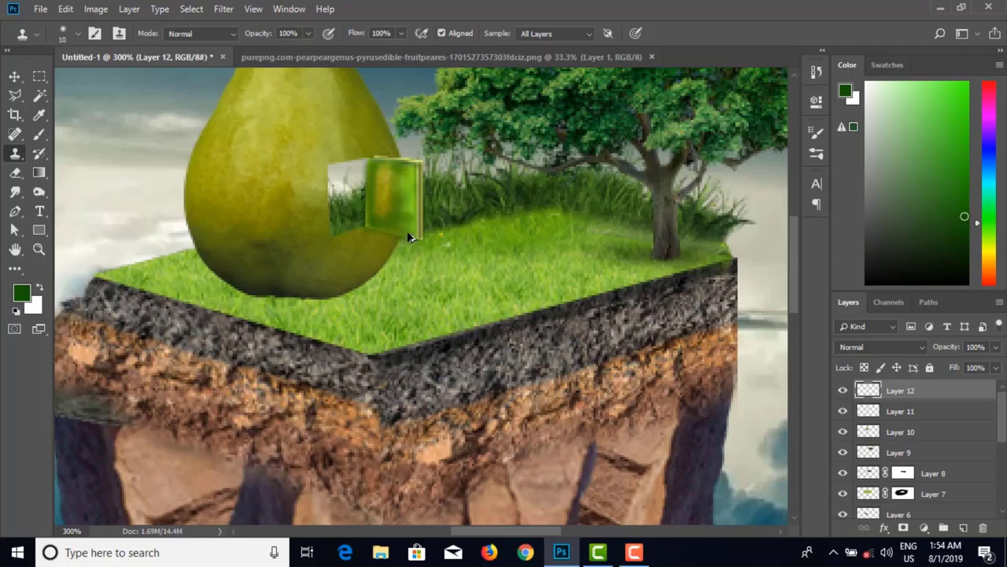
key("ctrl+z")
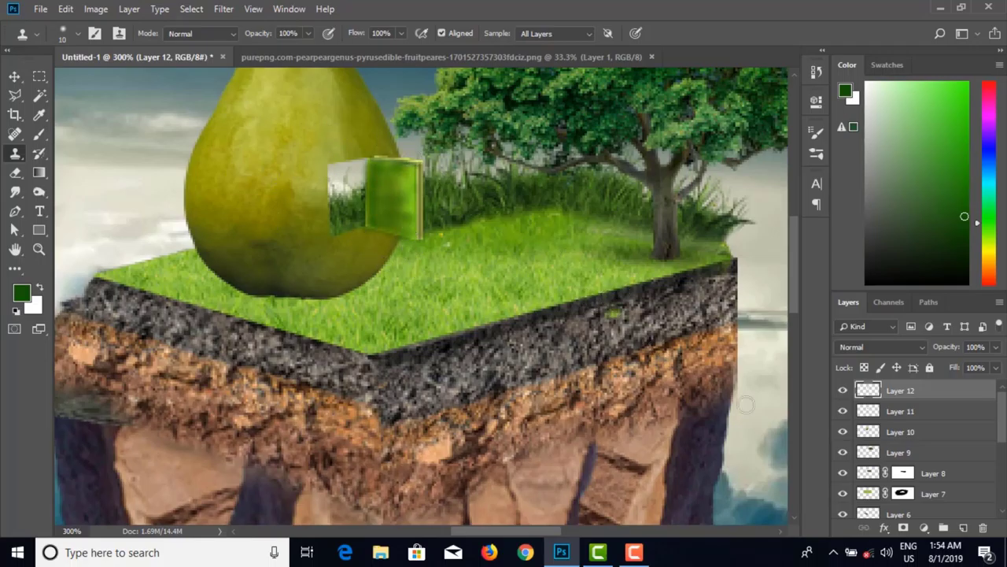
Step: Clone faint pear-skin texture over the door panel at 29% opacity, then make white the foreground
left_click(307, 33)
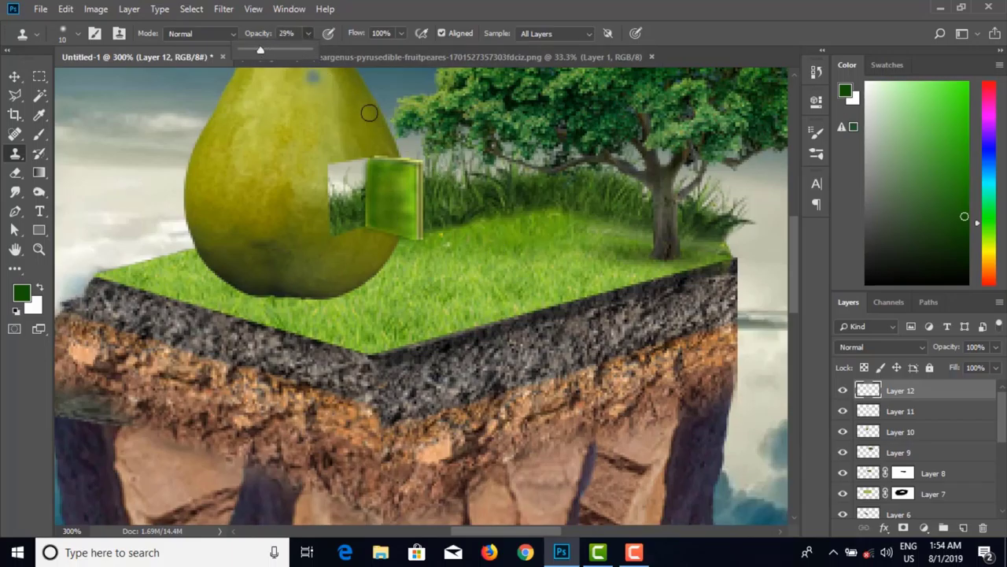
left_click(378, 174)
mouse_move(378, 175)
left_mouse_down()
mouse_move(376, 214)
mouse_move(383, 163)
mouse_move(390, 215)
mouse_move(396, 172)
mouse_move(406, 224)
mouse_move(405, 175)
mouse_move(404, 227)
mouse_move(371, 222)
mouse_move(381, 229)
mouse_move(405, 232)
mouse_move(405, 176)
mouse_move(377, 167)
mouse_move(387, 168)
mouse_move(375, 220)
mouse_move(384, 170)
mouse_move(394, 213)
mouse_move(399, 178)
mouse_move(403, 214)
mouse_move(430, 205)
left_mouse_up()
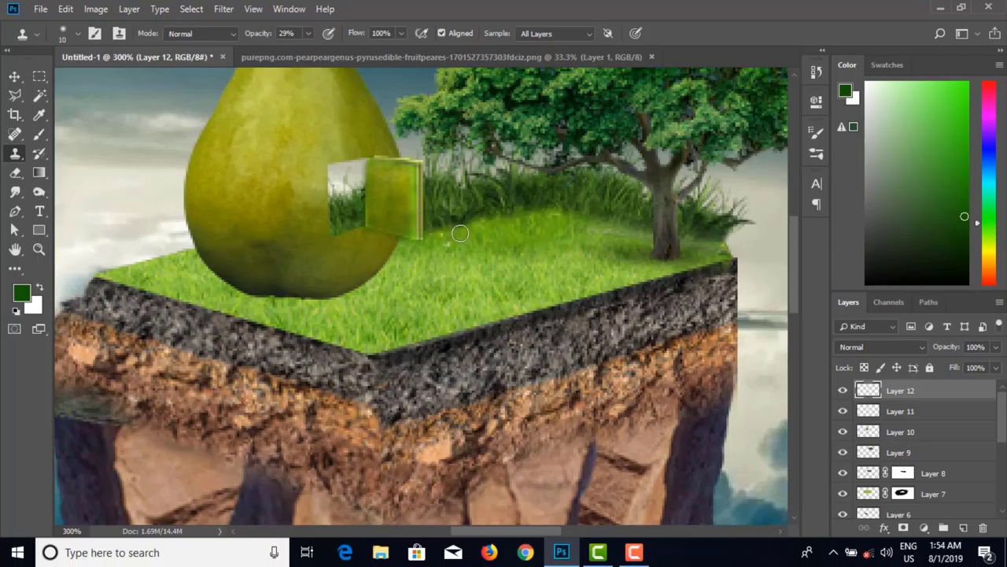
key("ctrl+z")
key("ctrl+z")
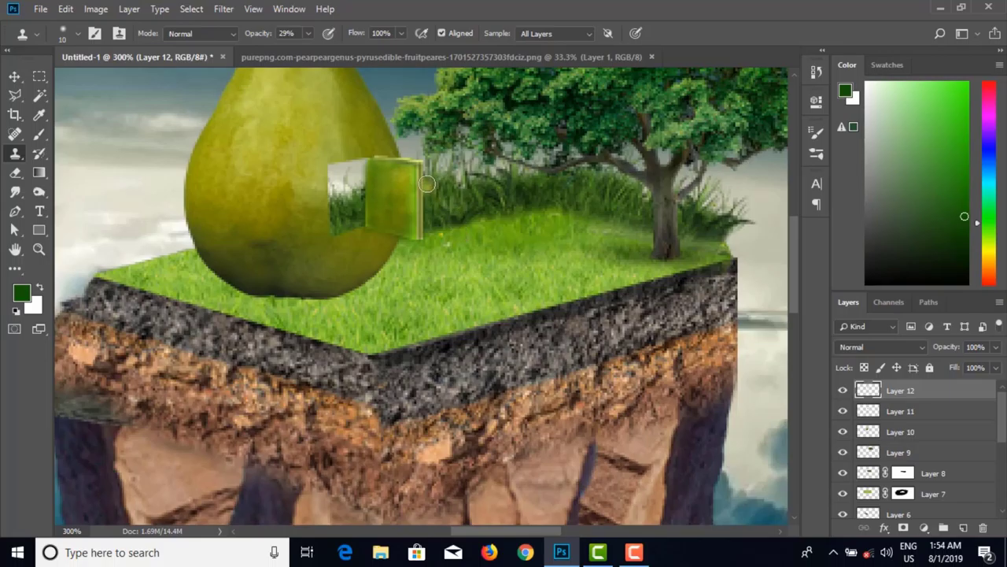
key("bracketleft")
key("bracketleft")
key("bracketleft")
key("bracketleft")
mouse_move(421, 165)
left_mouse_down()
mouse_move(419, 237)
mouse_move(421, 165)
left_mouse_up()
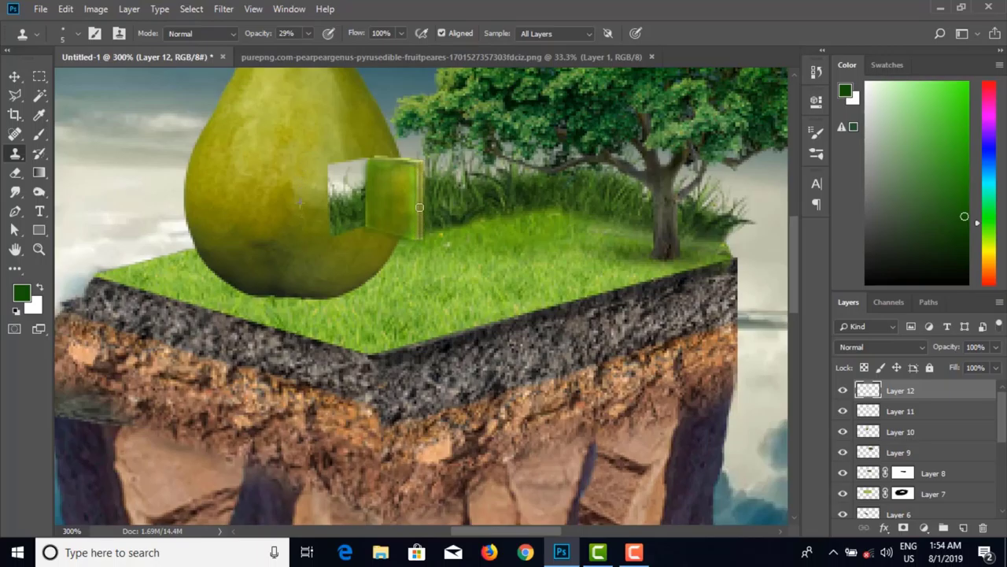
left_click_drag(419, 207, 420, 230)
left_click(37, 286)
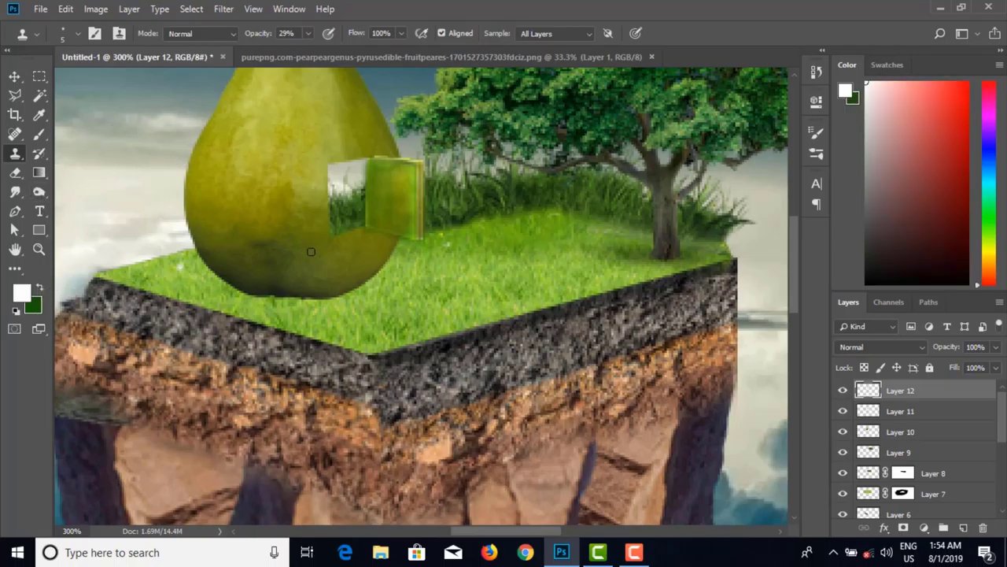
left_click(39, 134)
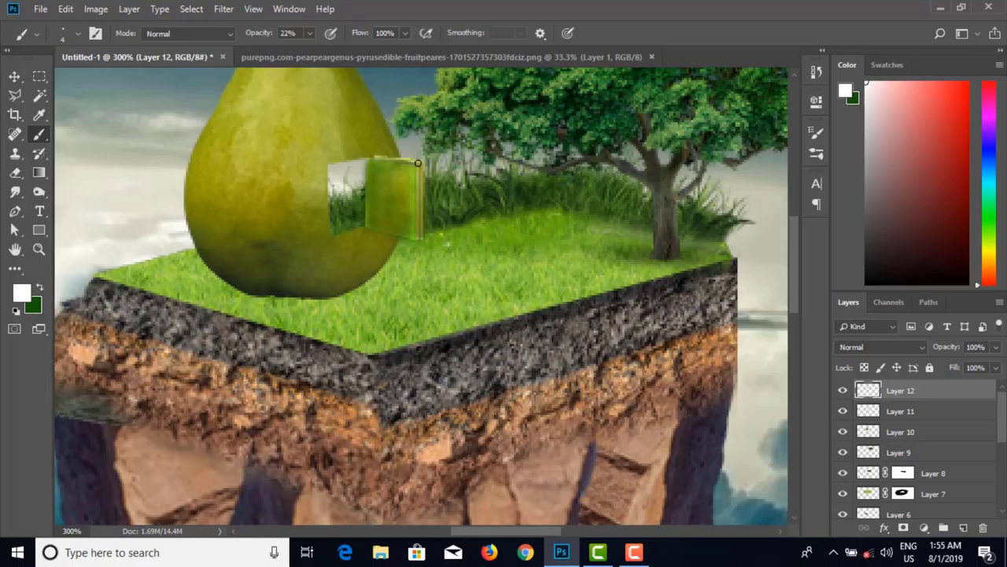
Step: Paint white highlights along the door panel's top and right edges
left_click(418, 163, "shift")
left_click(418, 163, "shift")
left_click(419, 236, "shift")
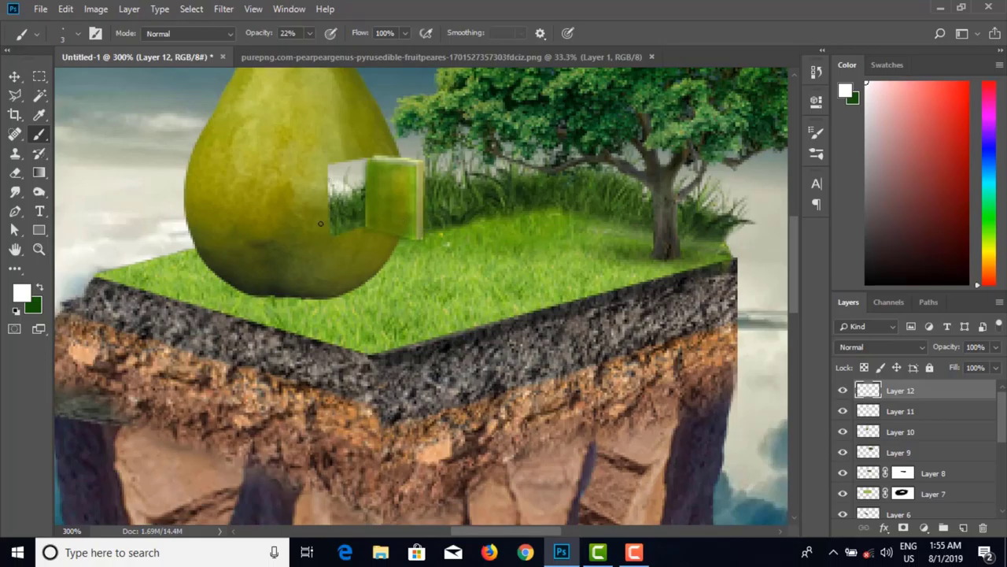
Step: Lighten the door panel's left edge with the Dodge tool on Shadows at 48% exposure
left_click(38, 192)
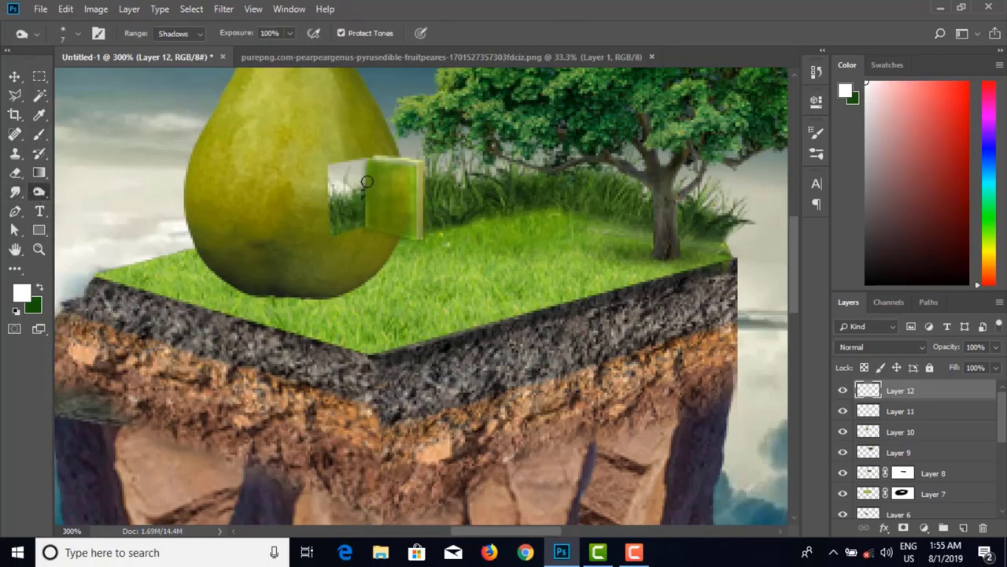
mouse_move(377, 170)
left_mouse_down()
mouse_move(373, 219)
mouse_move(370, 173)
mouse_move(375, 219)
mouse_move(379, 182)
mouse_move(394, 195)
left_mouse_up()
left_click(290, 33)
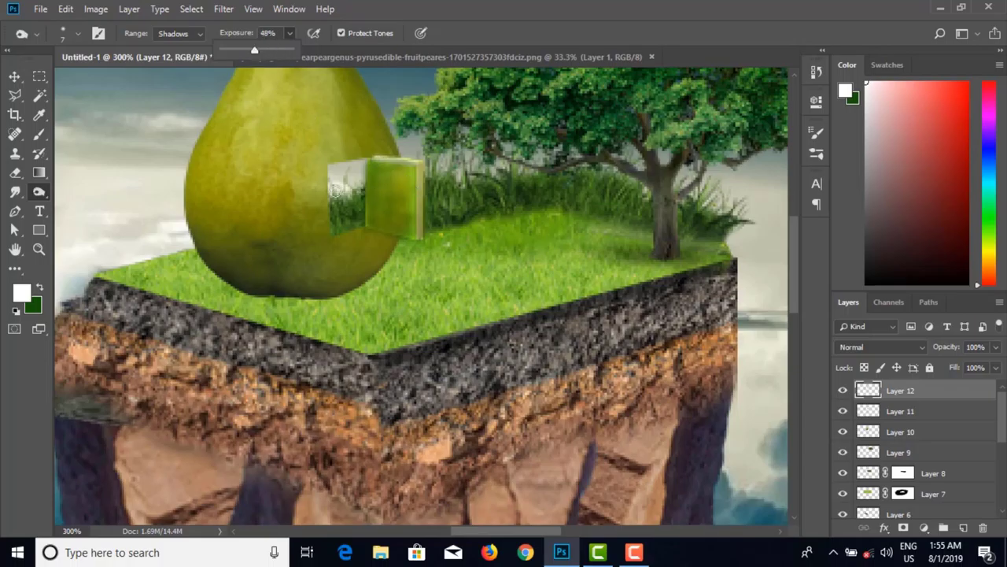
key("bracketright")
key("bracketright")
key("bracketright")
key("bracketright")
key("bracketright")
key("bracketright")
key("bracketright")
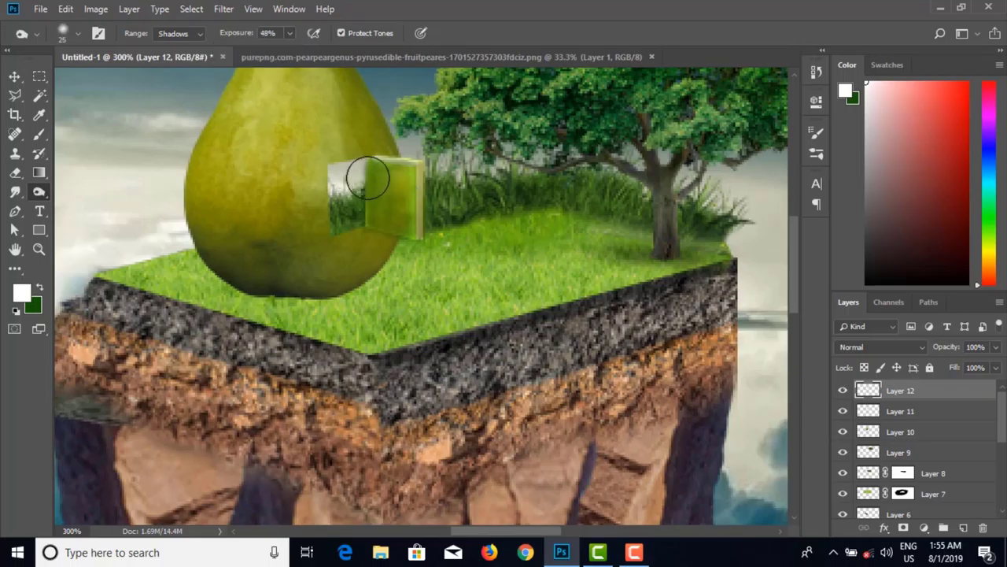
mouse_move(364, 176)
left_mouse_down()
mouse_move(369, 228)
mouse_move(367, 183)
mouse_move(380, 211)
mouse_move(378, 179)
mouse_move(373, 213)
mouse_move(367, 188)
mouse_move(372, 168)
mouse_move(494, 155)
mouse_move(378, 214)
mouse_move(398, 237)
mouse_move(369, 190)
mouse_move(387, 212)
mouse_move(384, 181)
mouse_move(333, 279)
left_mouse_up()
key("ctrl+minus")
key("ctrl+minus")
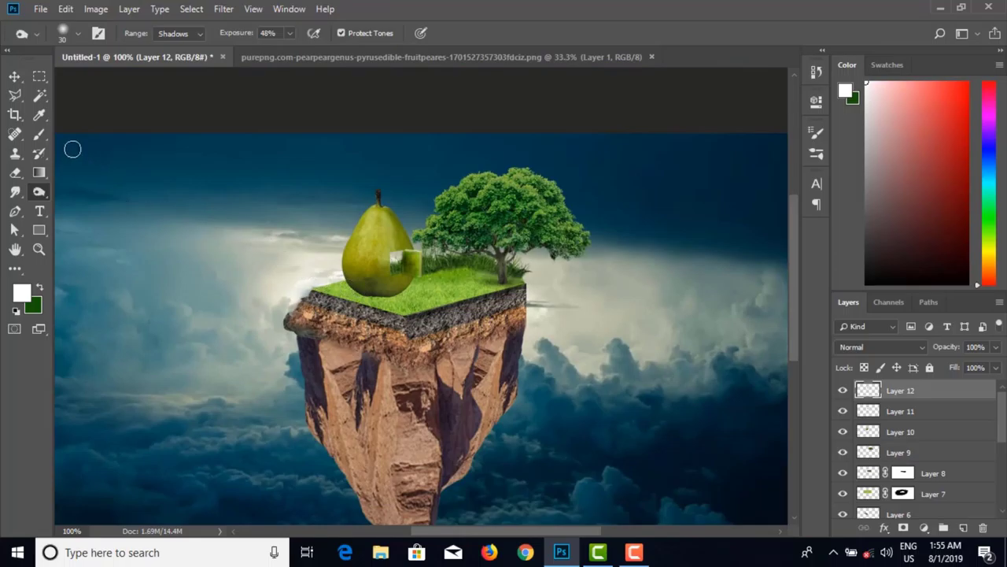
left_click(15, 77)
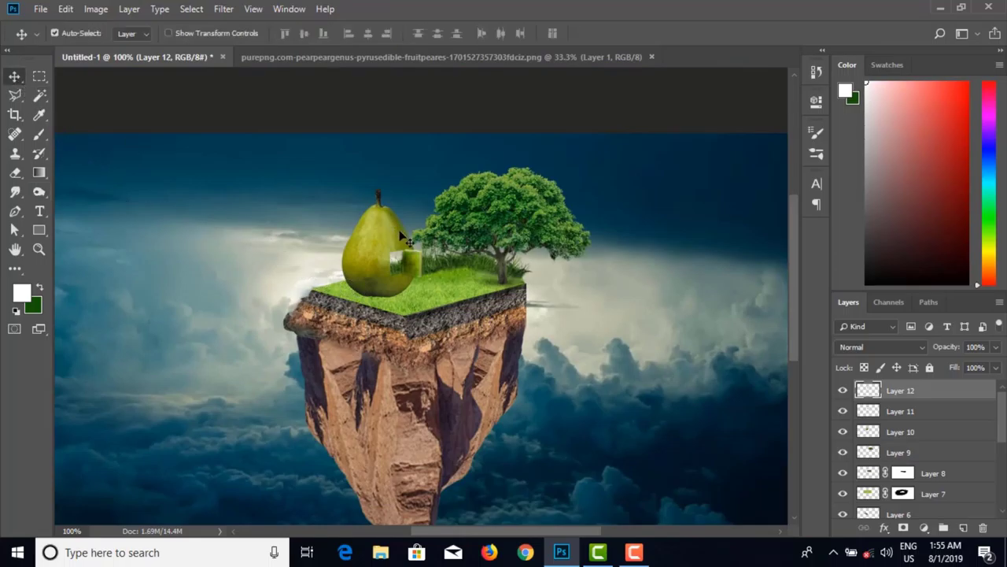
Step: Zoom to 300% on the pear house and stroke a white highlight along the door's top edge
key("ctrl+plus")
key("ctrl+plus")
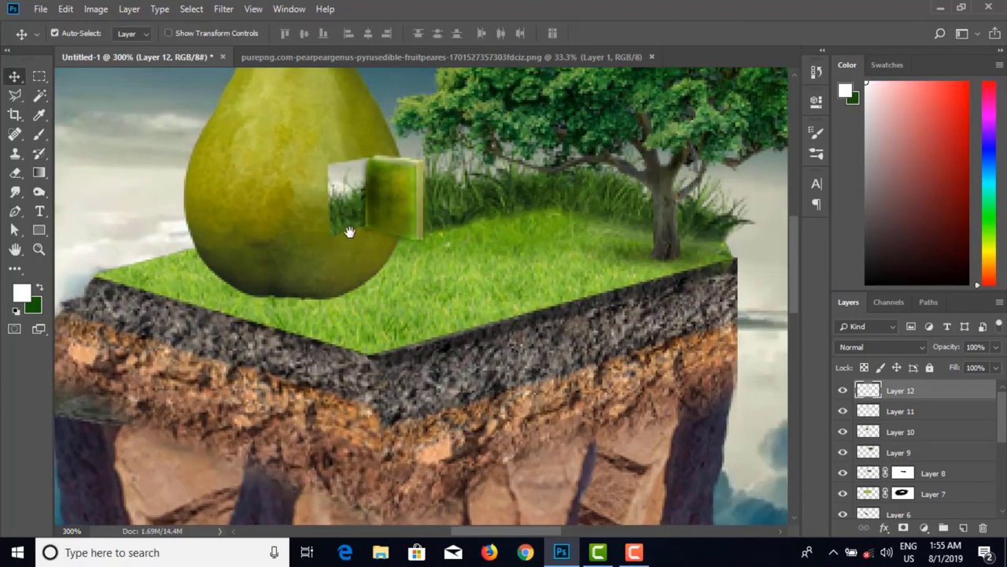
left_click_drag(349, 231, 364, 240)
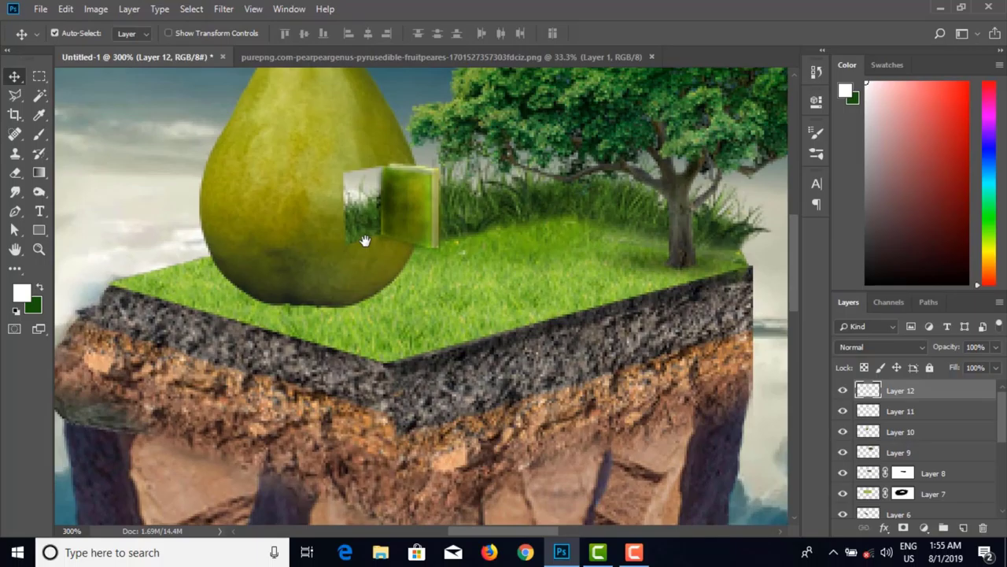
left_click(39, 134)
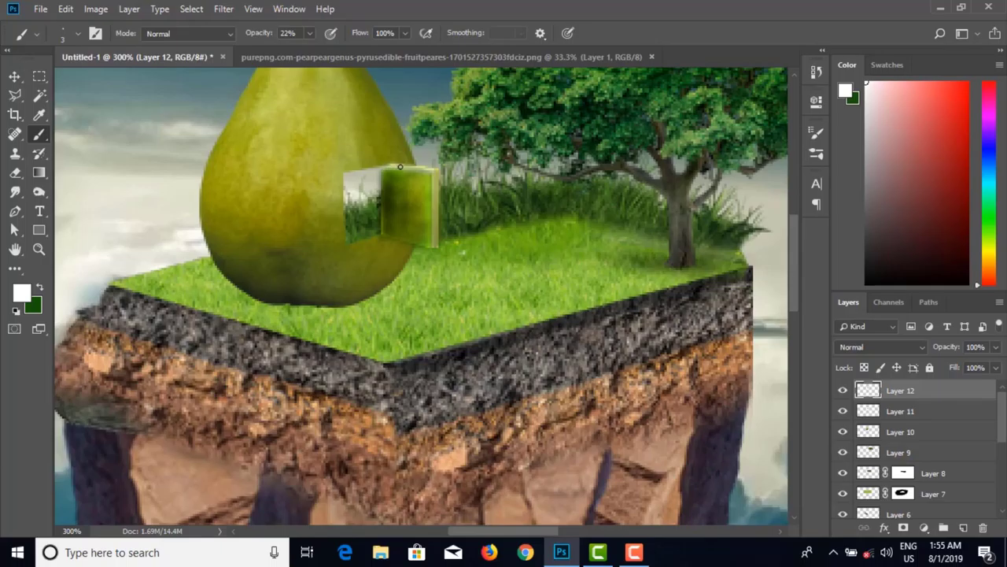
left_click_drag(400, 167, 428, 171)
left_click_drag(360, 200, 470, 212)
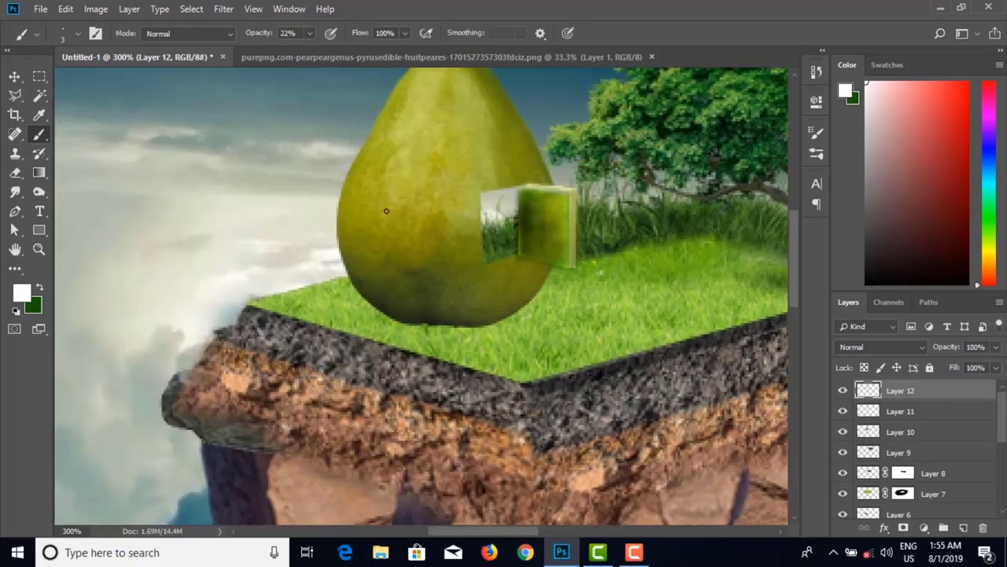
Step: Draw a square Polygonal Lasso selection on the pear's left side for the window
left_click(14, 95)
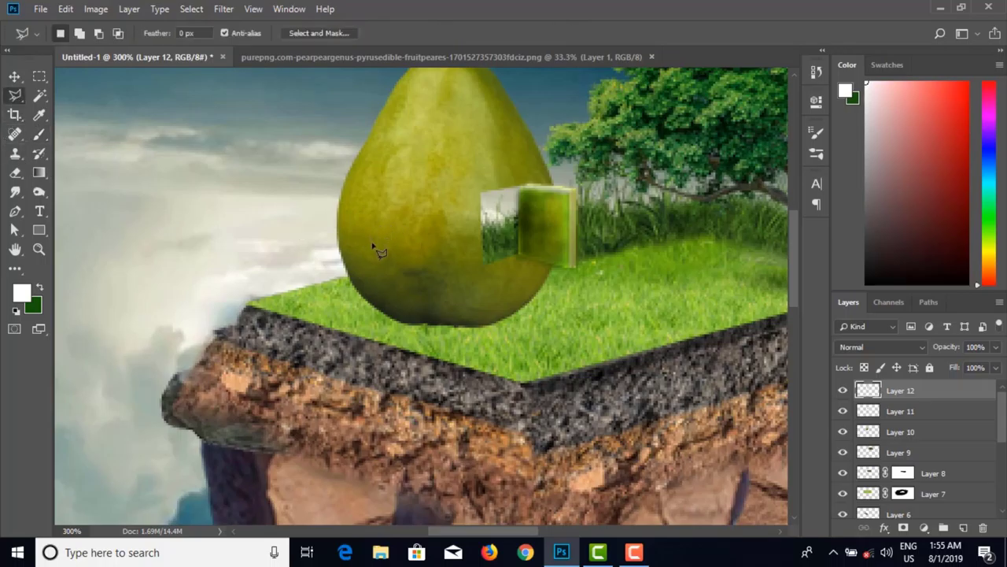
left_click(372, 245)
left_click(373, 196)
left_click(422, 199)
left_click(422, 255)
left_click(374, 252)
Step: Delete the square from the pear, copy it to Layer 13, and move it onto the sky at left
key("v")
left_click(457, 284, "ctrl")
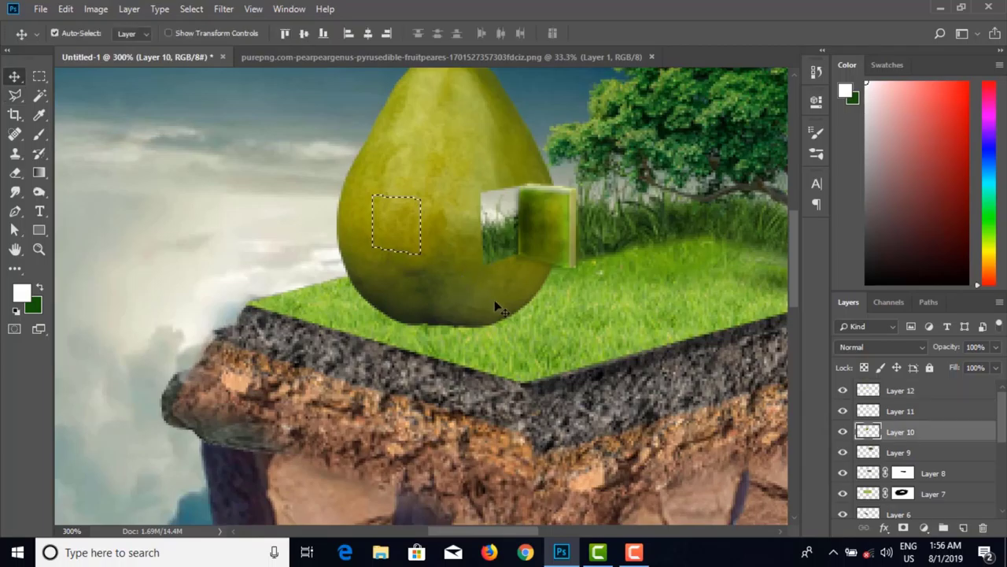
key("Delete")
key("ctrl+d")
key("ctrl")
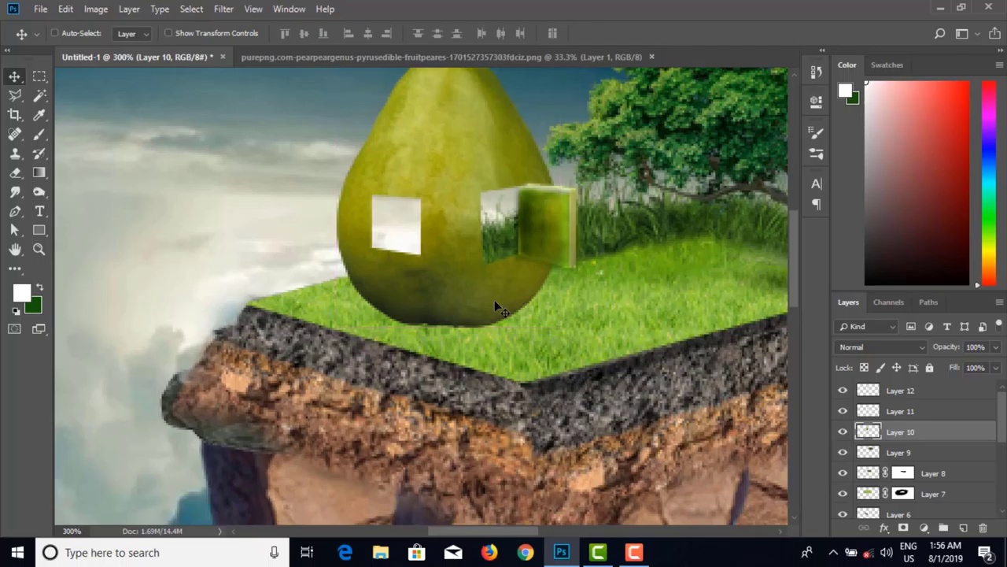
key("ctrl+j")
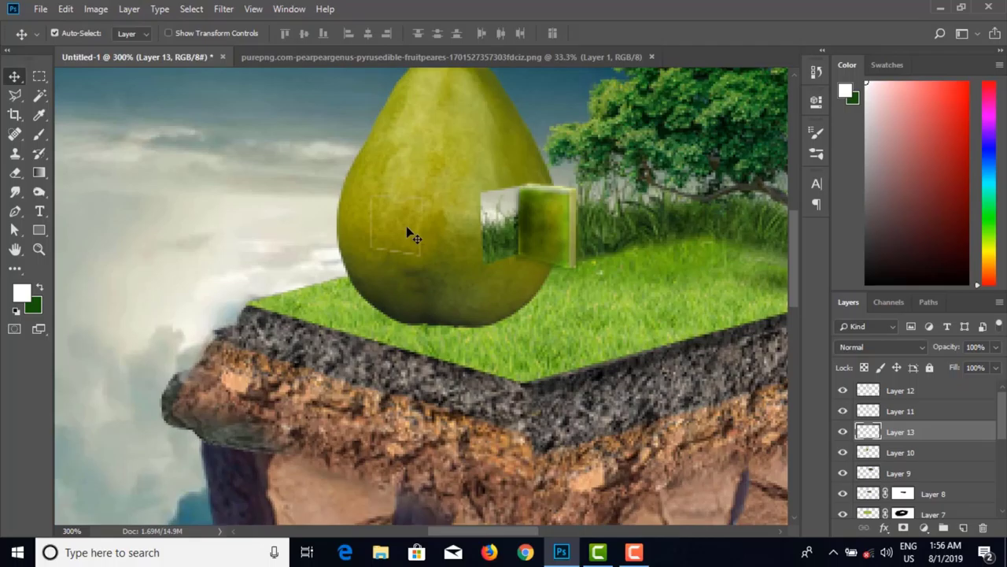
left_click_drag(386, 231, 312, 233)
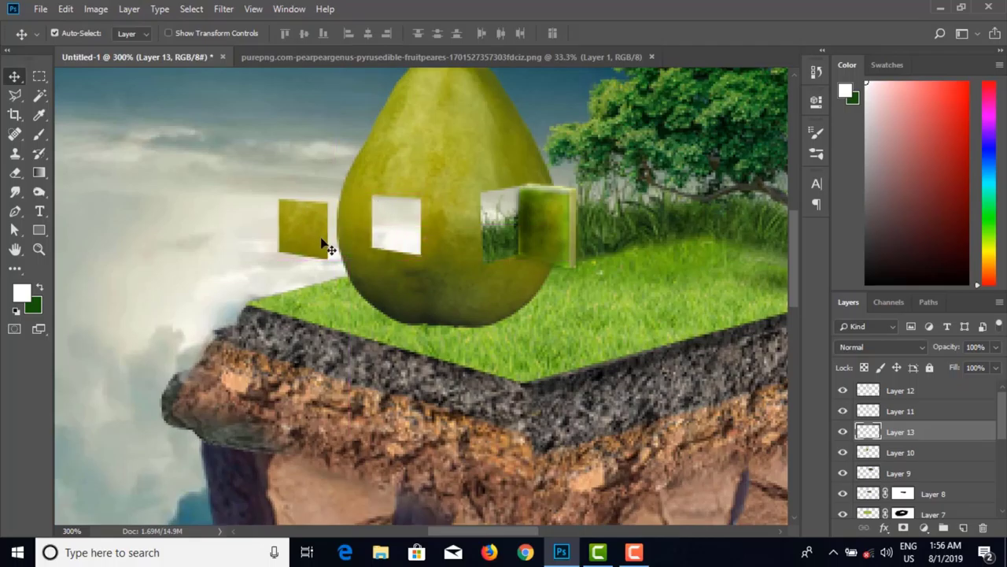
key("ctrl+z")
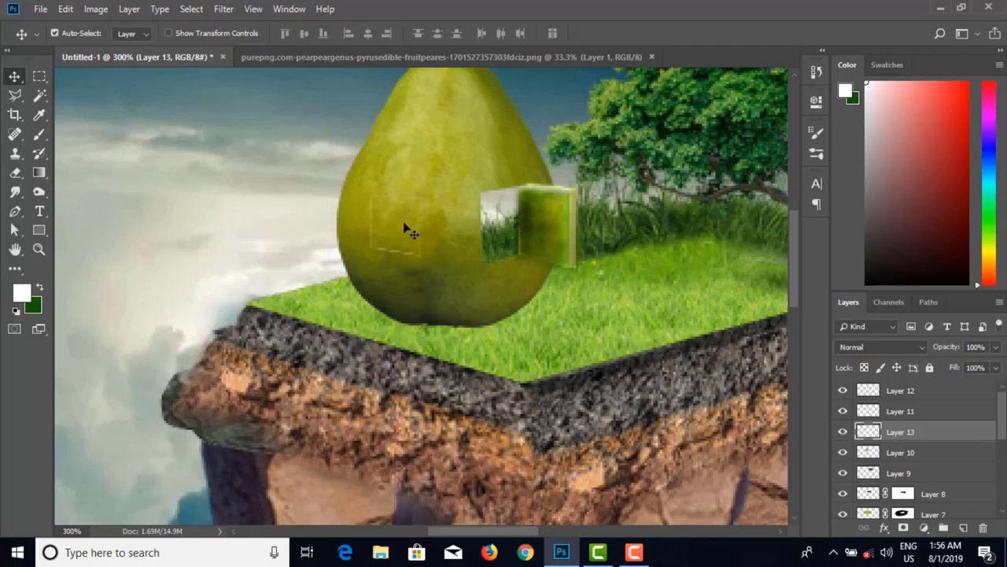
left_click_drag(404, 227, 270, 233)
key("ctrl+z")
left_click_drag(401, 234, 195, 198)
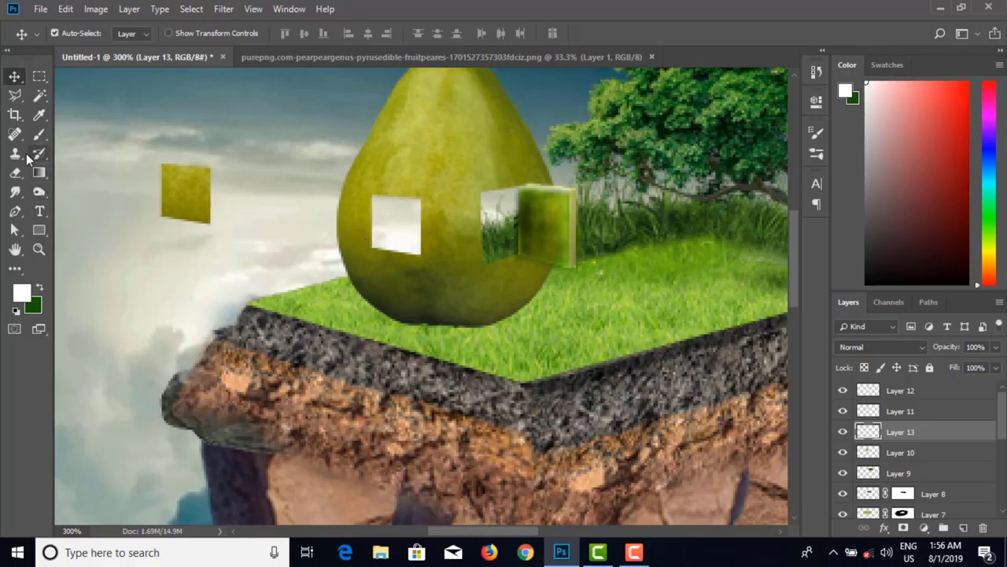
Step: Abandon a second window selection and add a new empty Layer 14 above the pear
left_click(16, 96)
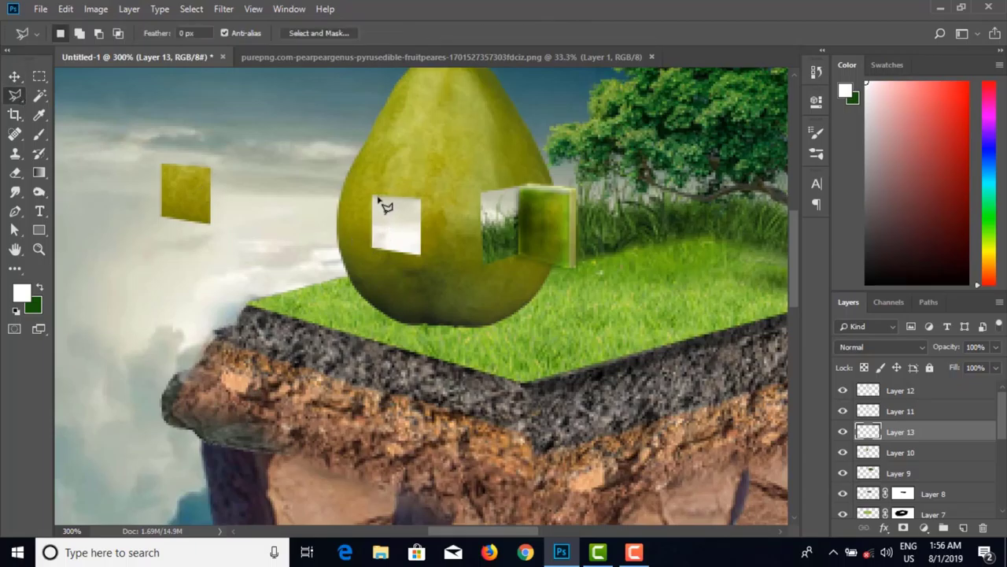
left_click(378, 200)
key("v")
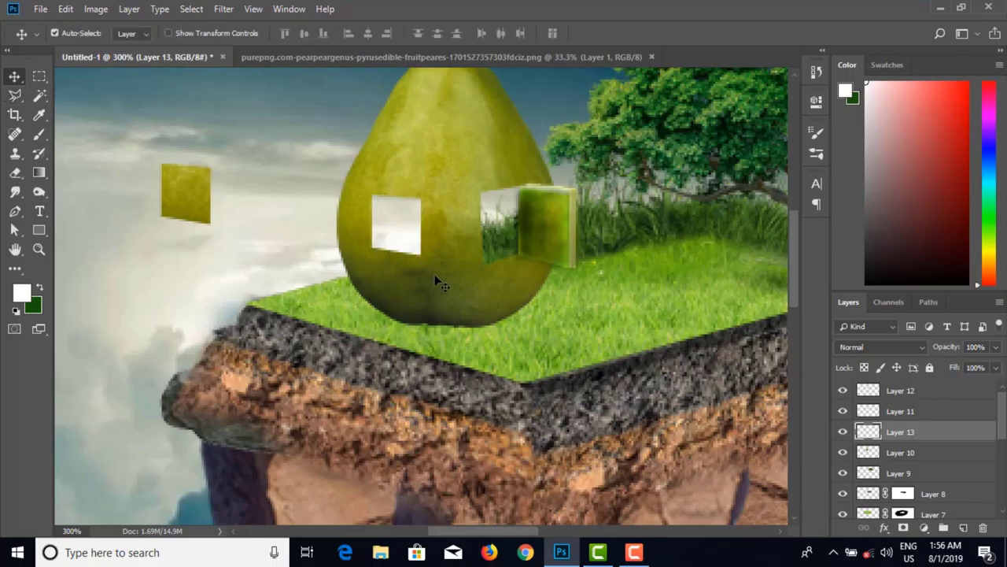
left_click_drag(437, 282, 387, 287)
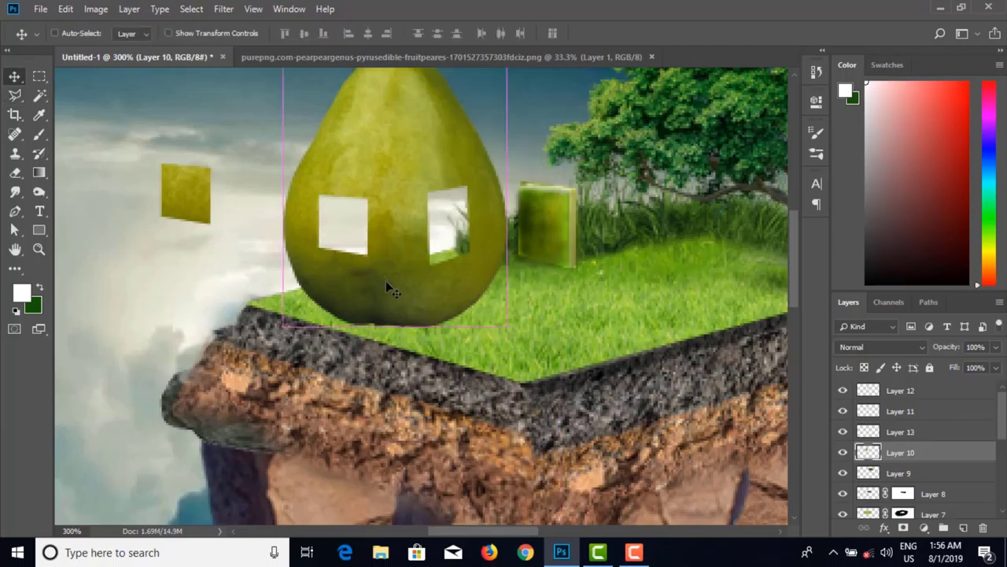
key("ctrl+z")
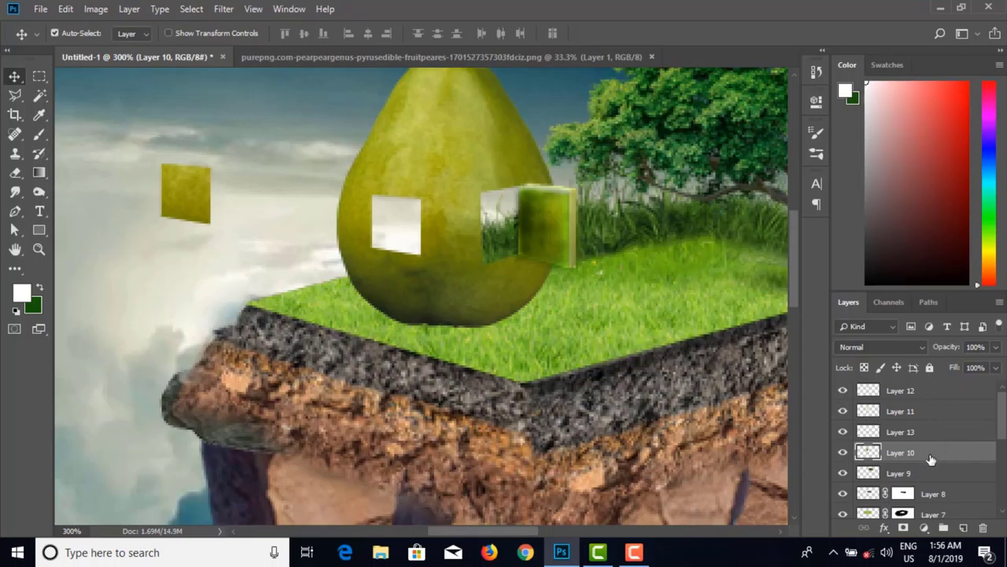
left_click(965, 529)
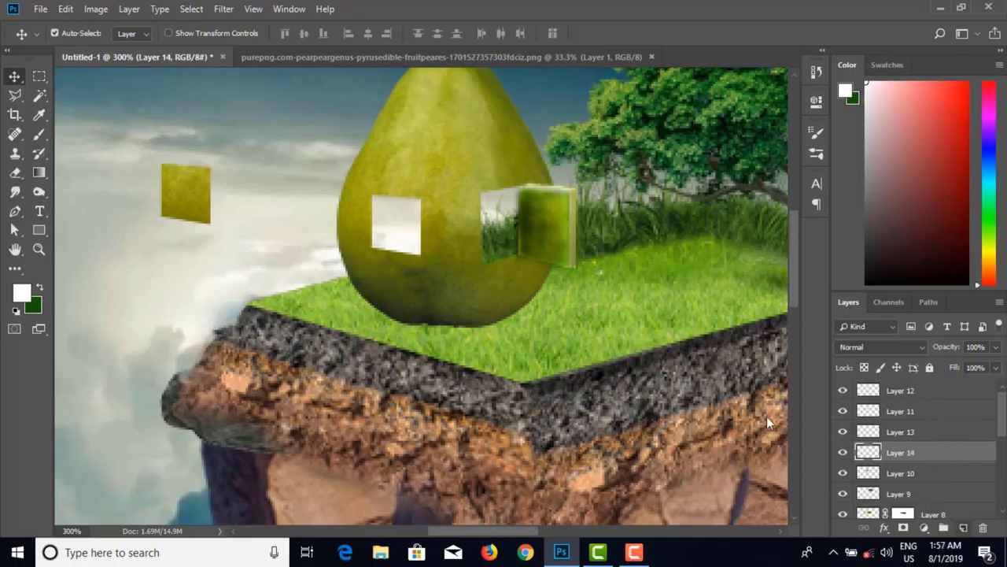
Step: Polygonal Lasso a thin strip along the pear window's left and bottom edges
left_click(15, 95)
left_click(377, 198)
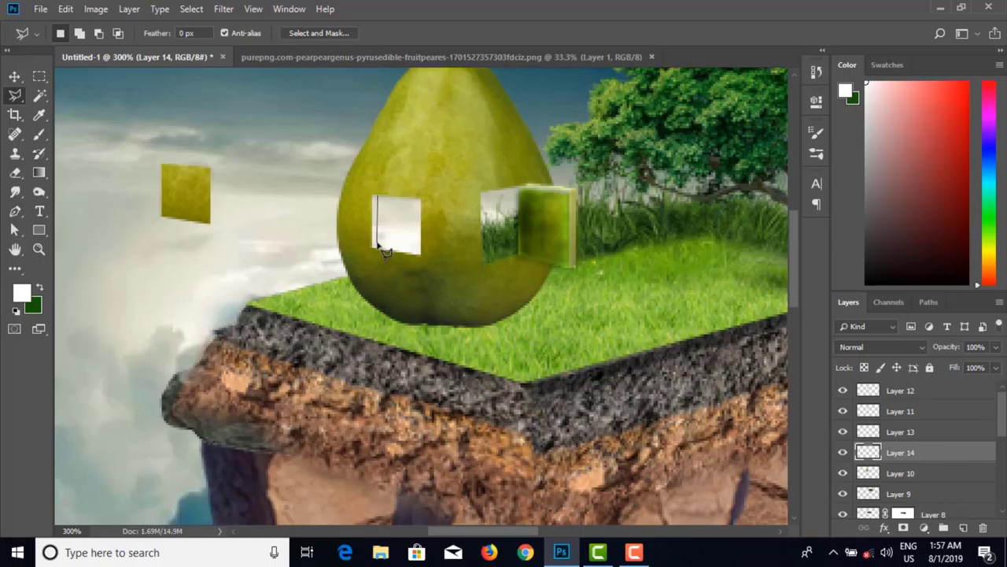
left_click(378, 244)
left_click(422, 253)
left_click(370, 252)
left_click(370, 195)
left_click(380, 198)
Step: Set the Brush to a yellow-green sampled from the door at 100% opacity
left_click(39, 135)
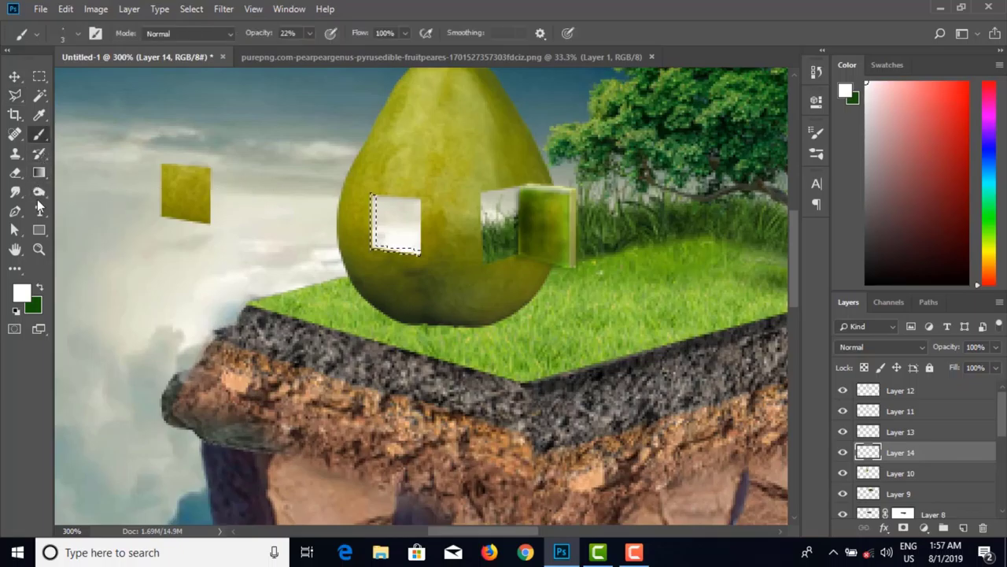
left_click(21, 293)
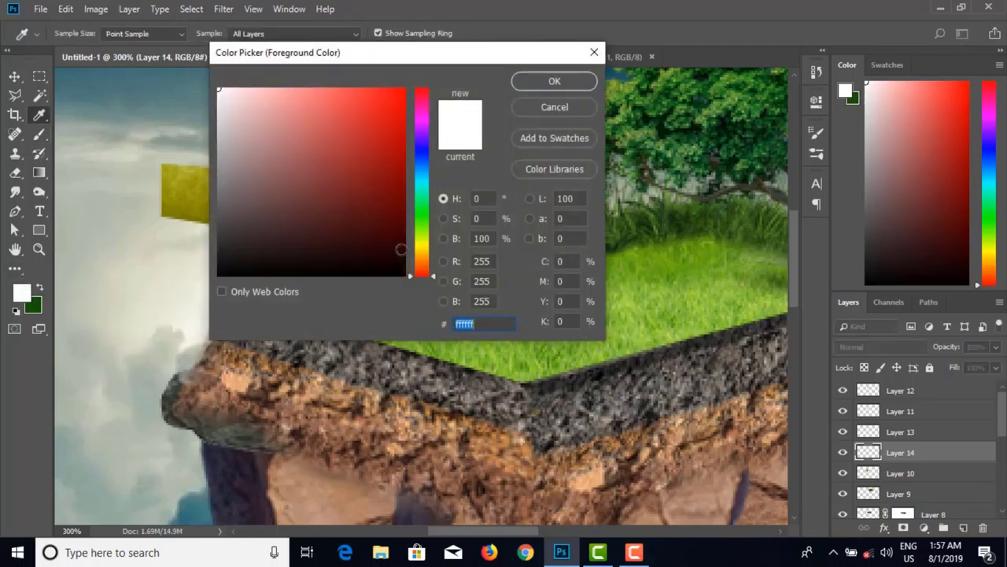
left_click_drag(400, 52, 714, 52)
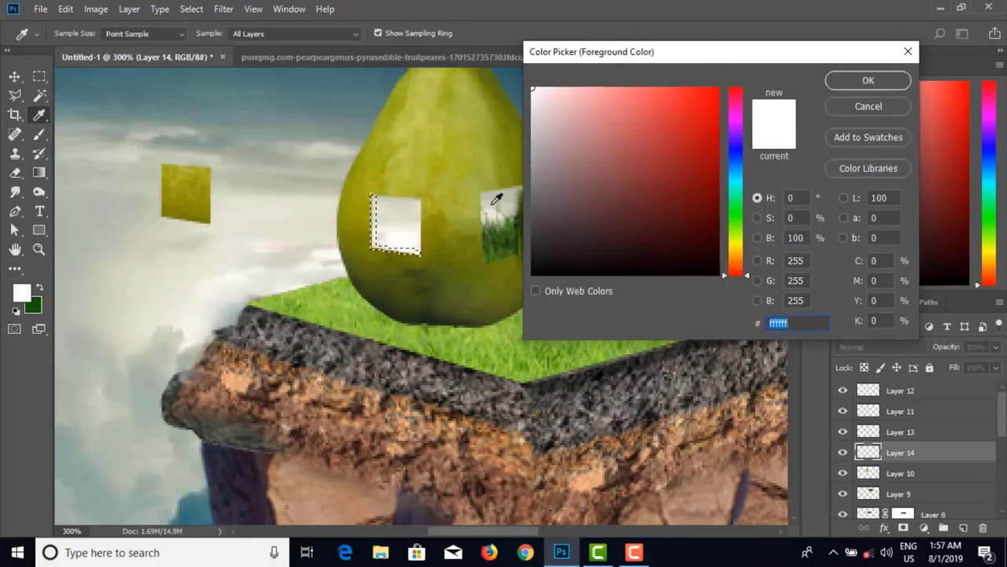
left_click_drag(616, 57, 736, 54)
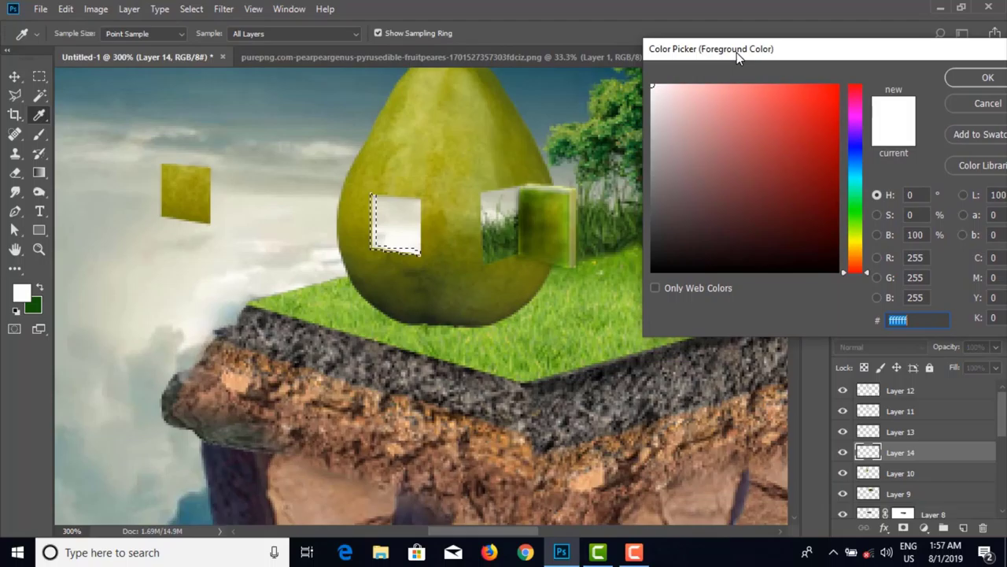
left_click(576, 197)
left_click(984, 78)
key("b")
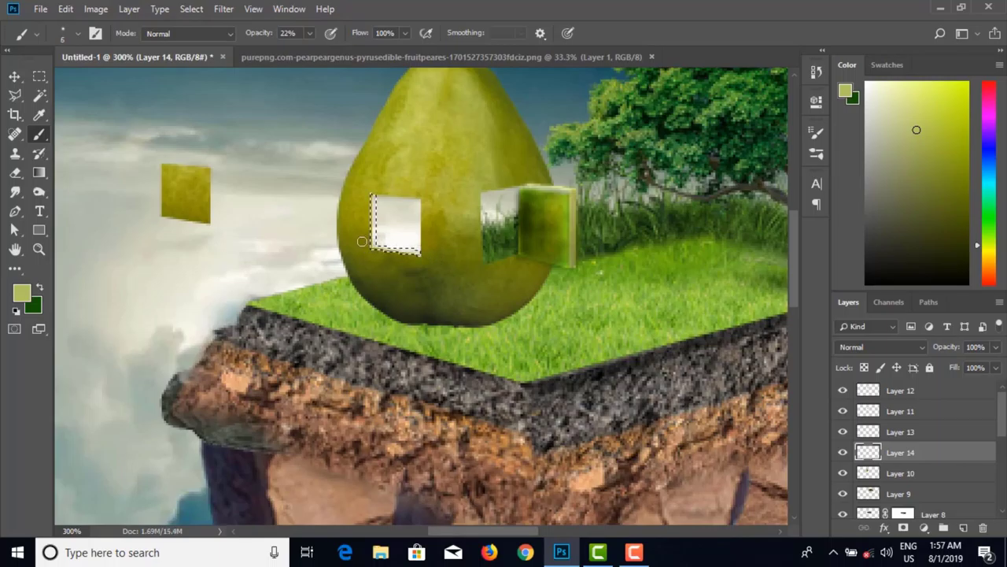
left_click(309, 33)
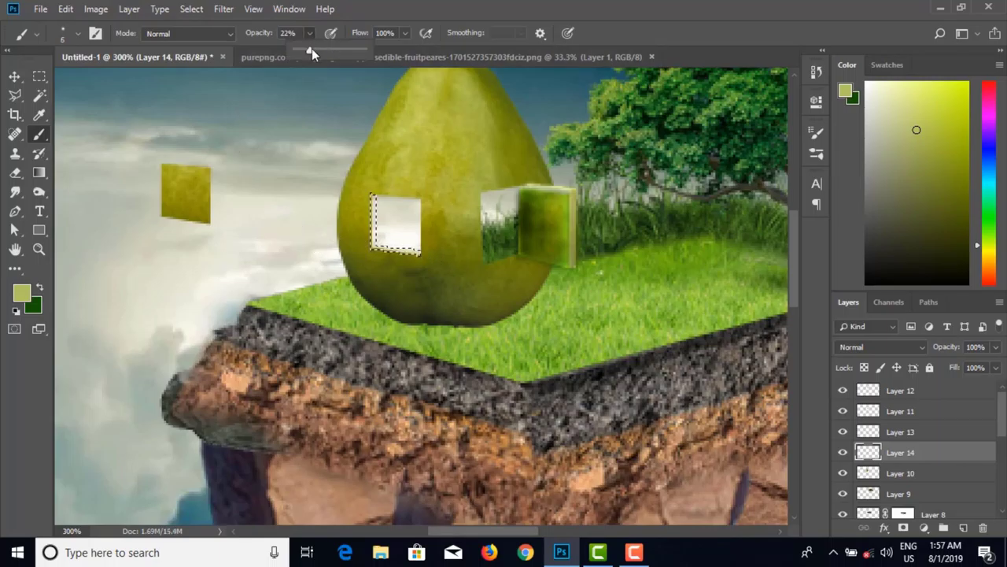
left_click_drag(312, 49, 338, 50)
left_click_drag(407, 65, 415, 255)
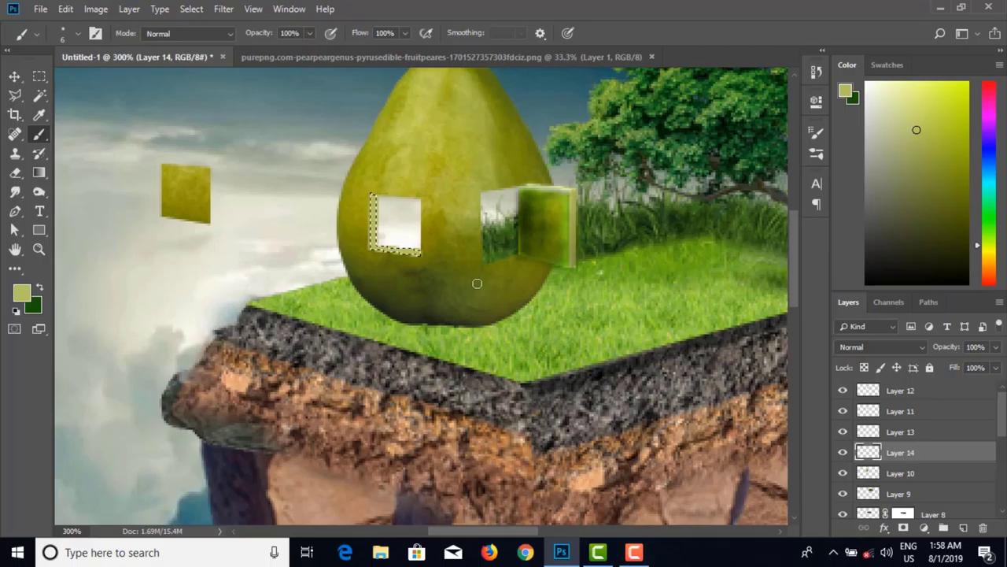
Step: Paint the window's edge strip with dark olive, then a brighter olive from the pear
key("ctrl+plus")
key("ctrl+plus")
key("ctrl+plus")
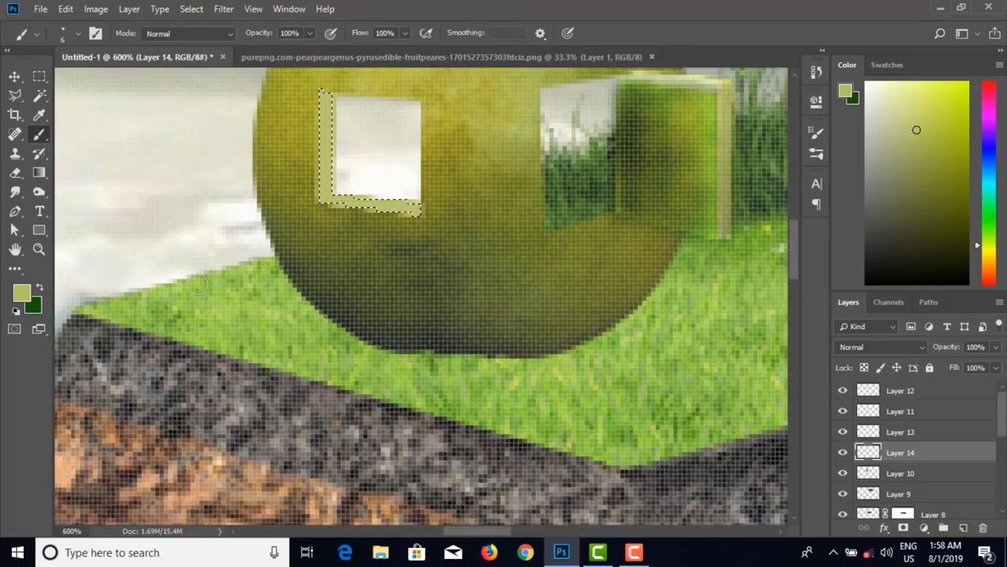
left_click(21, 292)
left_click(428, 247)
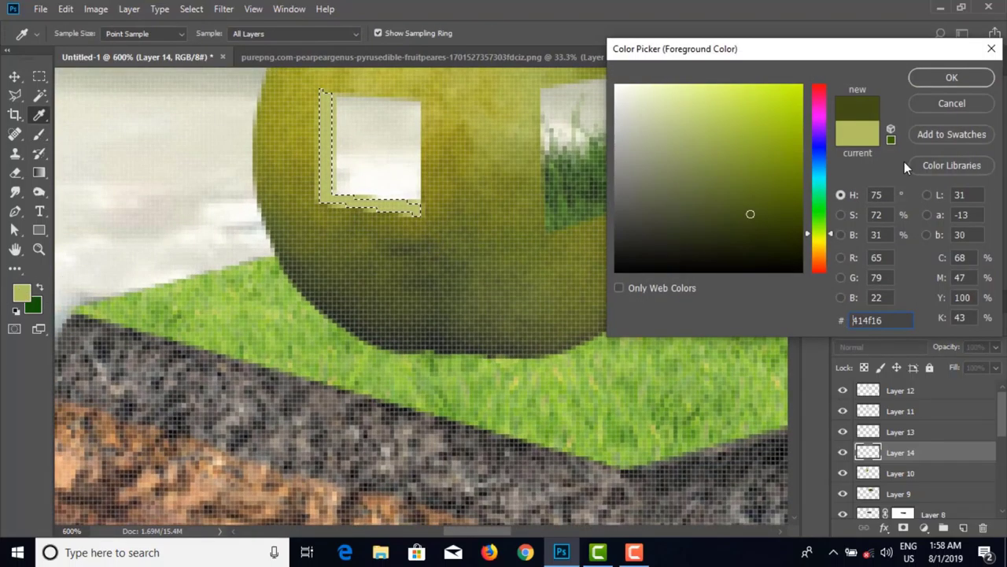
left_click(935, 84)
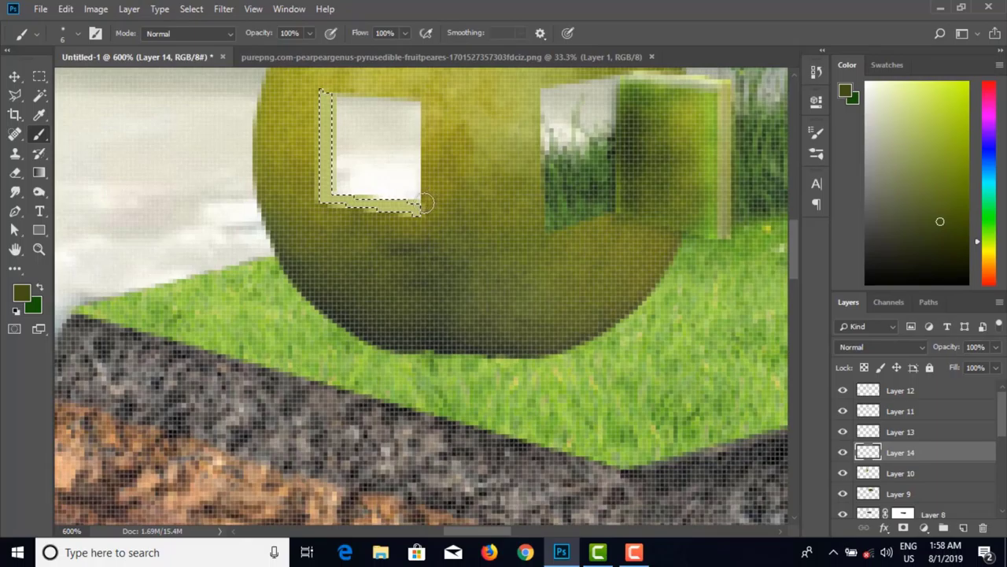
mouse_move(425, 203)
left_mouse_down()
mouse_move(416, 206)
mouse_move(427, 216)
mouse_move(412, 219)
mouse_move(417, 204)
mouse_move(339, 182)
mouse_move(409, 196)
mouse_move(338, 184)
mouse_move(339, 193)
mouse_move(409, 194)
left_mouse_up()
left_click(21, 293)
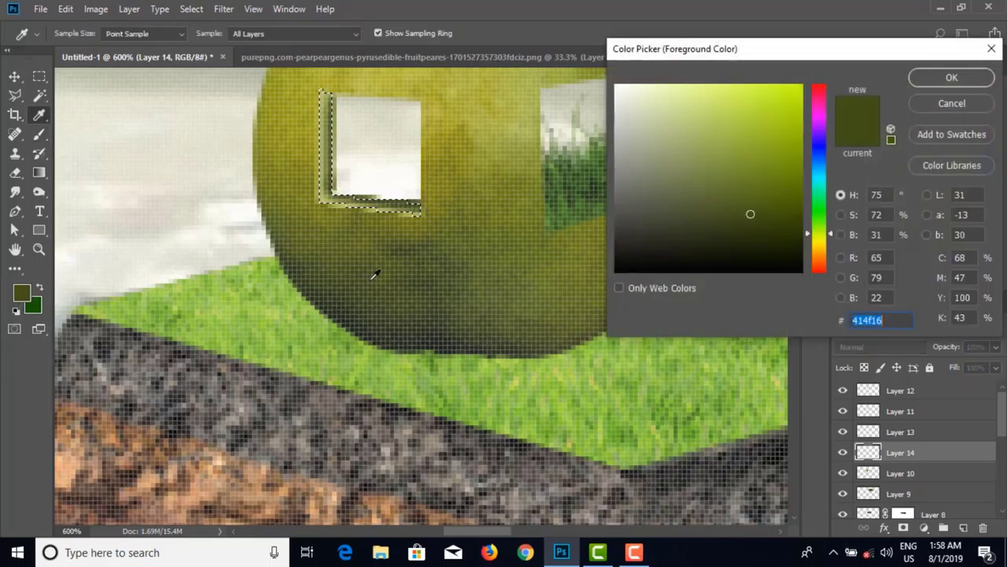
left_click(455, 157)
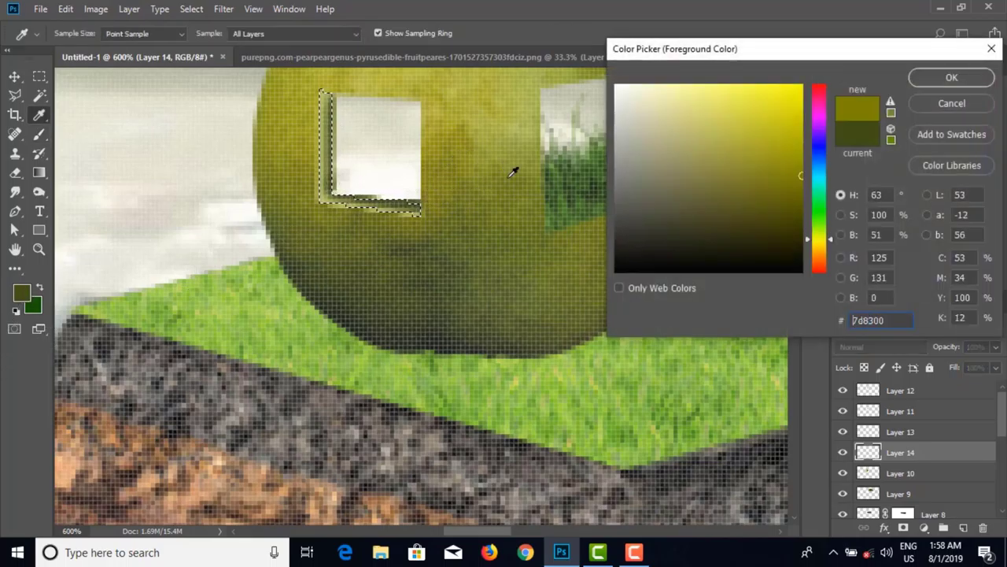
left_click(936, 77)
mouse_move(397, 200)
left_mouse_down()
mouse_move(412, 198)
mouse_move(333, 189)
mouse_move(360, 194)
mouse_move(336, 185)
mouse_move(333, 113)
left_mouse_up()
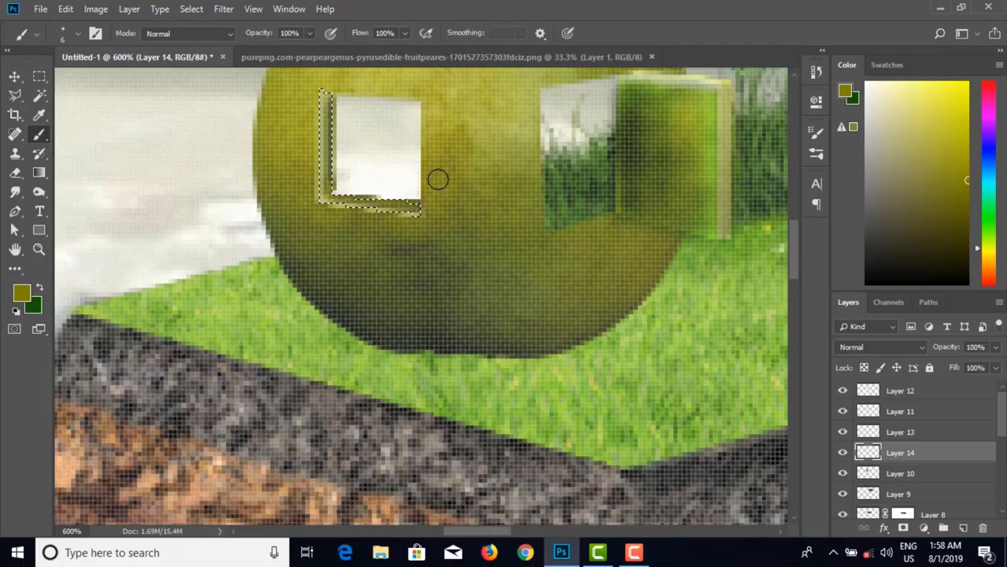
Step: Toggle the window-edge selection off and back on to check the painted edges, ending deselected
key("ctrl+d")
scroll(438, 179, "down", 1, "alt")
scroll(438, 179, "down", 2, "alt")
key("ctrl+shift+d")
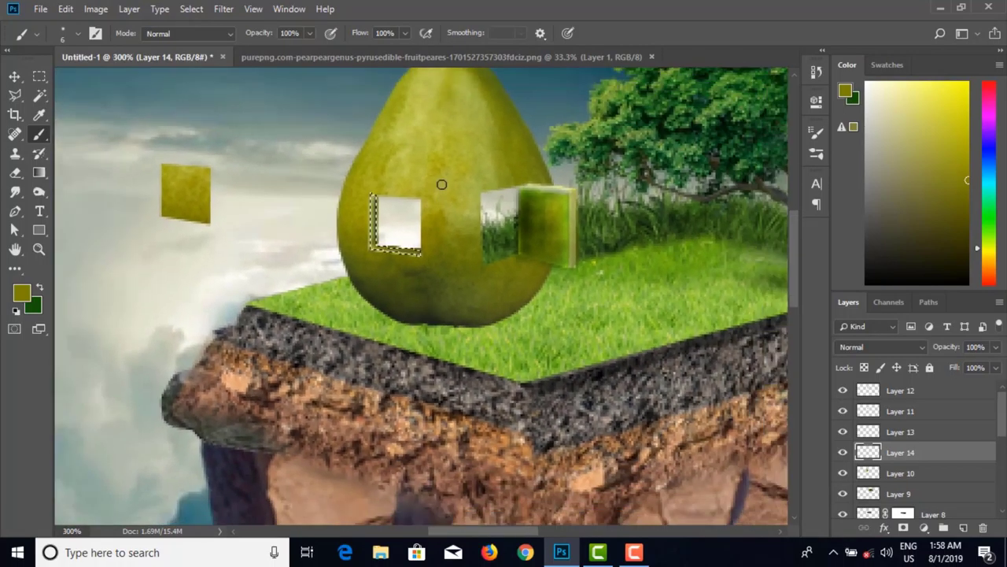
key("ctrl+d")
key("ctrl+shift+d")
key("ctrl+d")
Step: Paint lighter yellow-olive highlights along the window's bottom and left edges with a smaller brush
key("ctrl+plus")
key("ctrl+plus")
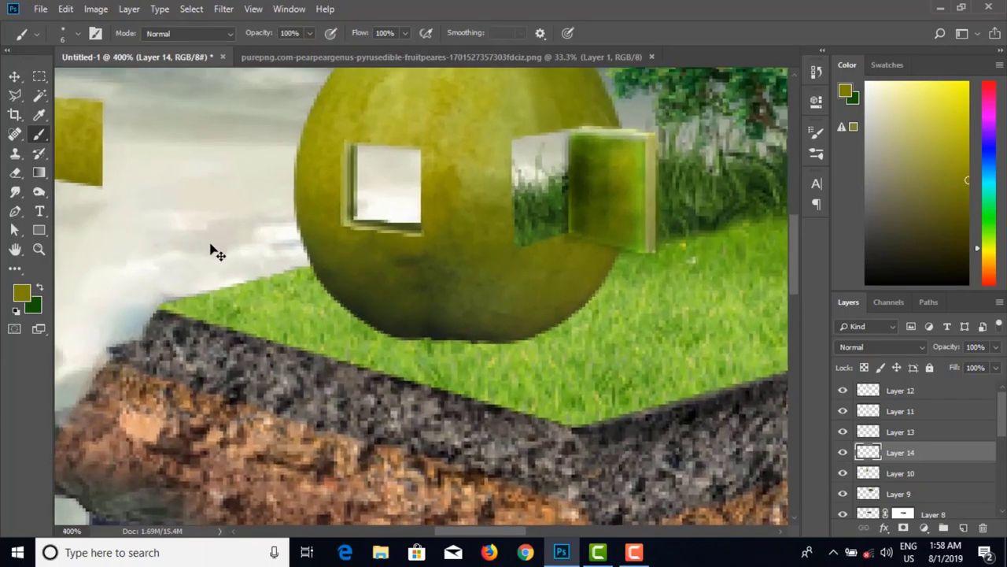
left_click(21, 293)
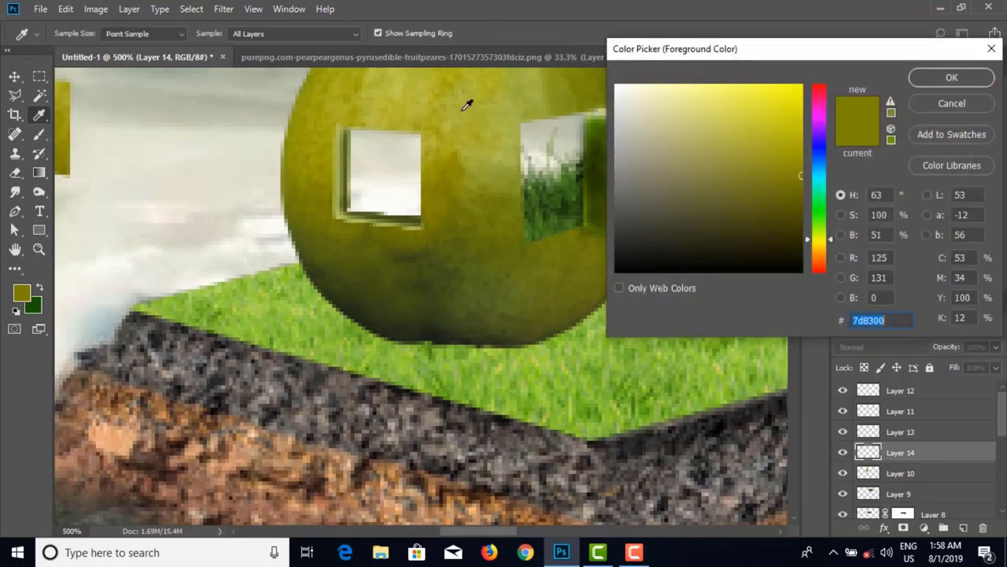
left_click(433, 106)
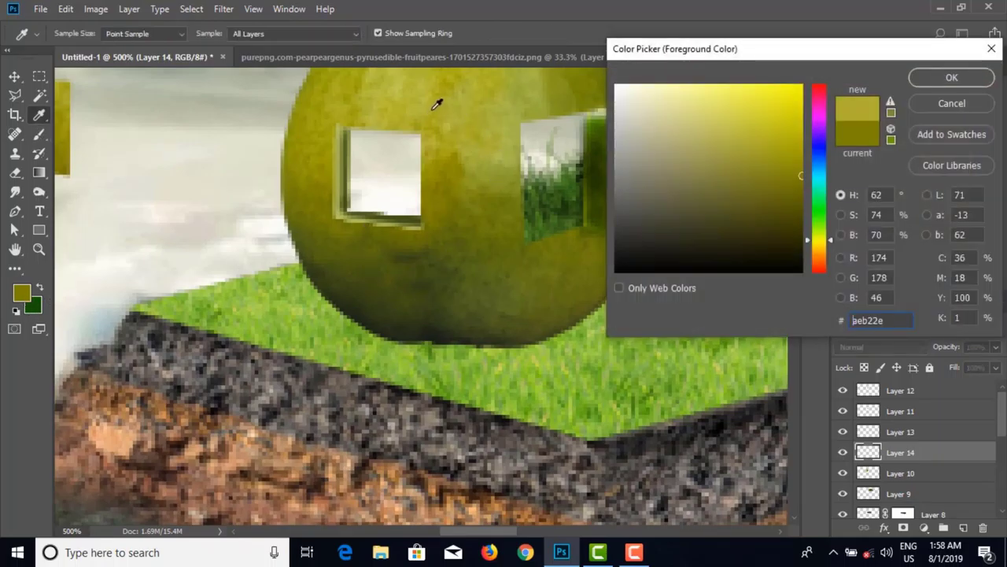
left_click(754, 141)
left_click(938, 74)
key("b")
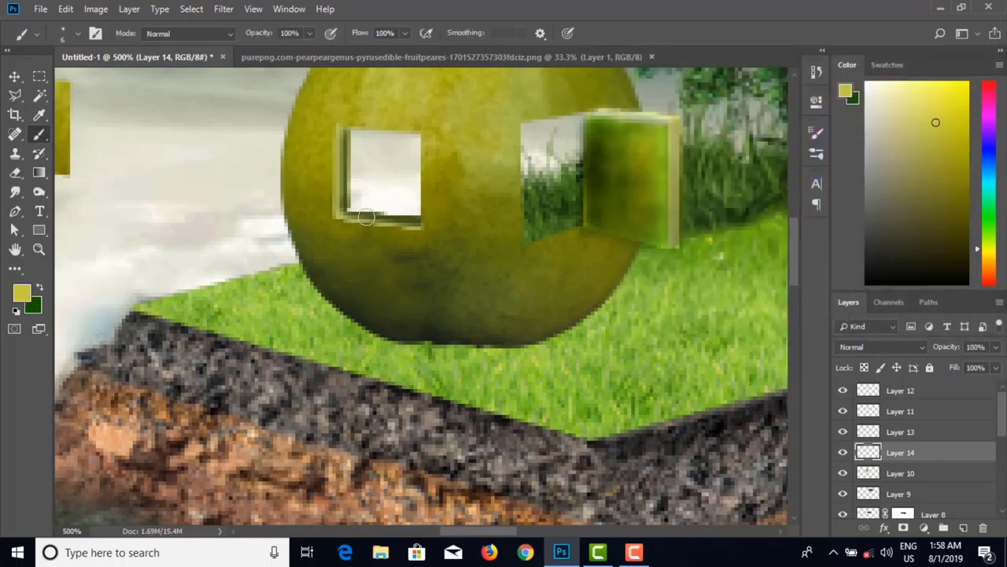
key("bracketleft")
left_click_drag(417, 225, 352, 216)
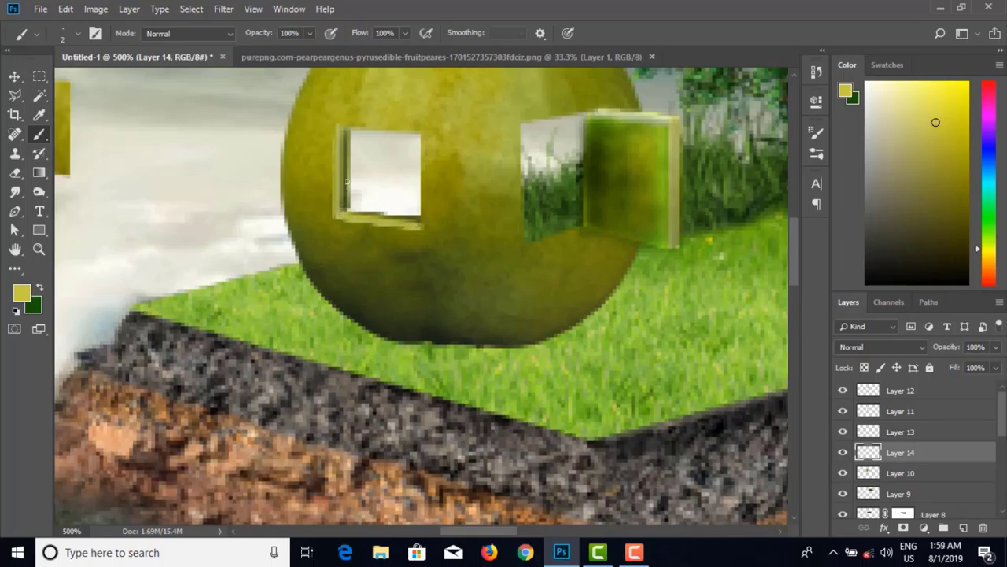
left_click(345, 134, "shift")
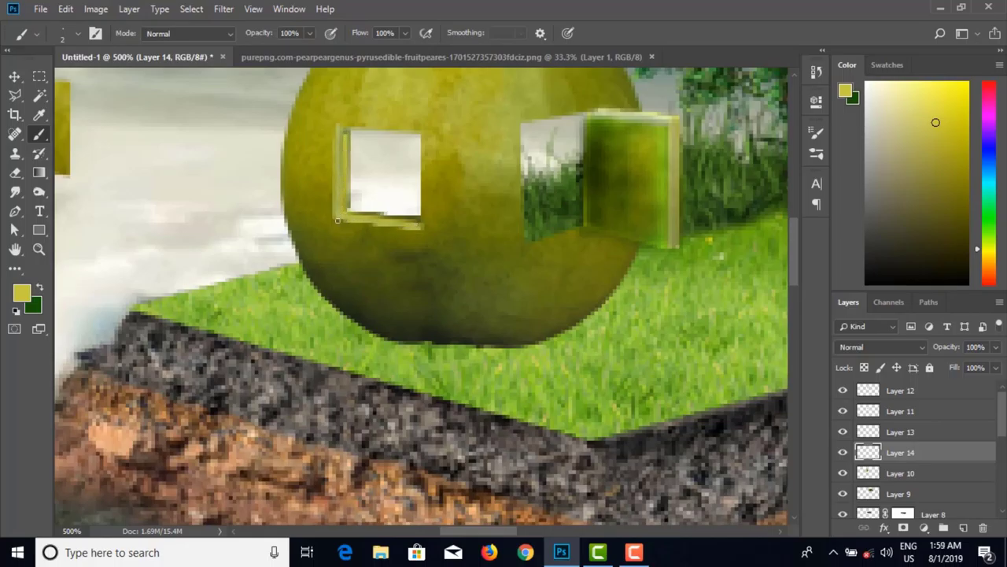
key("ctrl+z")
left_click_drag(339, 215, 344, 152)
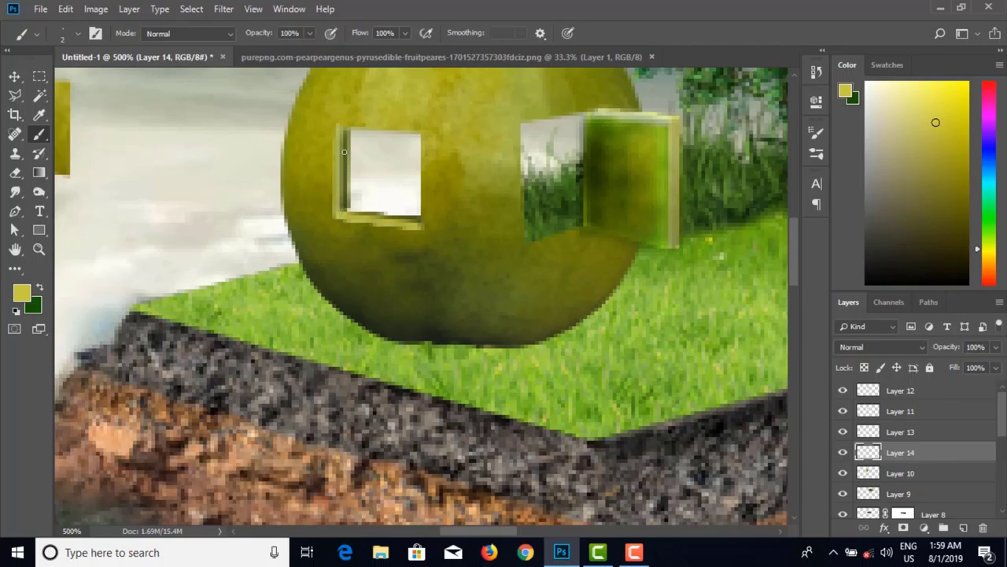
left_click(340, 135, "shift")
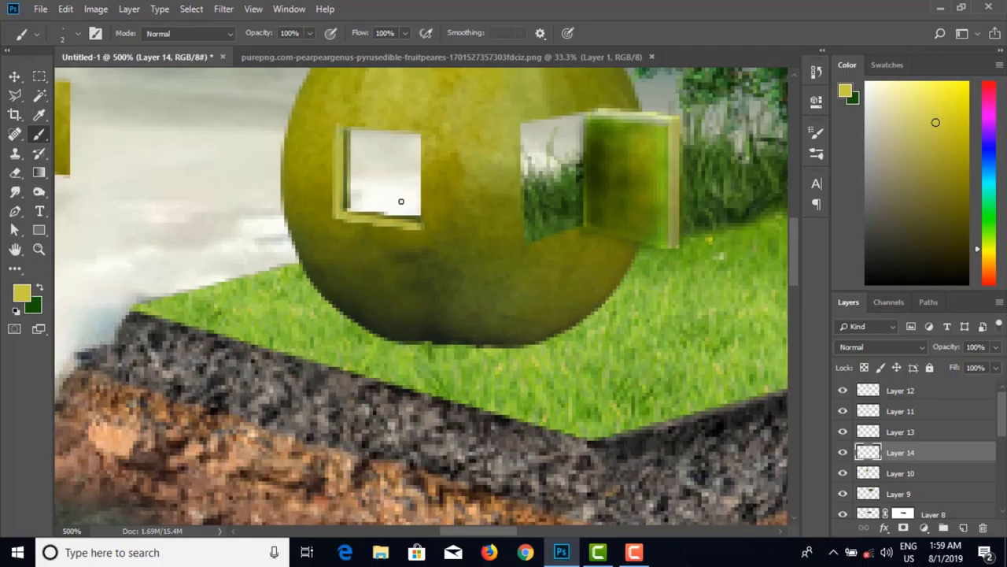
Step: Darken the bottom and left edge strips with olive 626f11, then zoom out
left_click(22, 298)
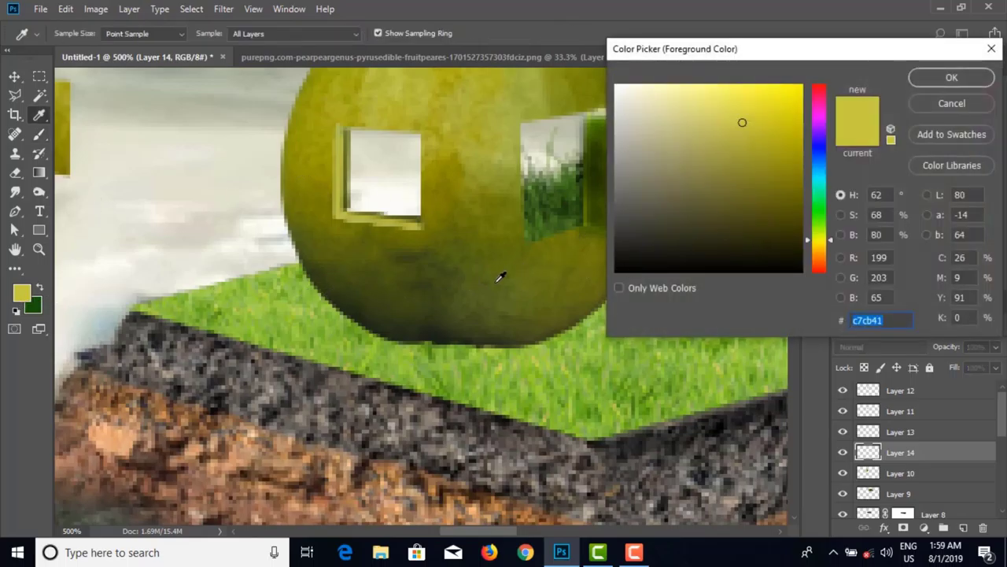
left_click(555, 277)
left_click(937, 77)
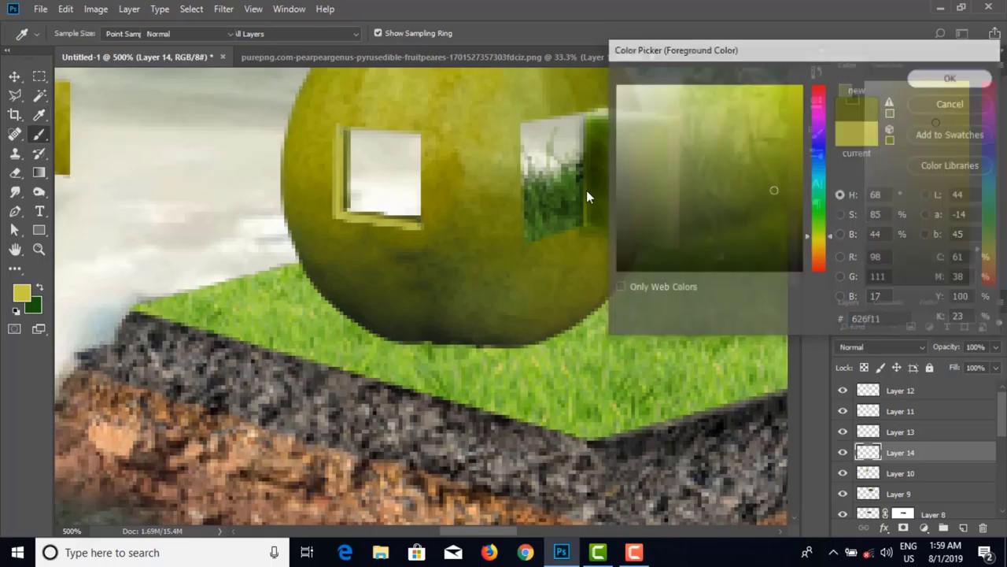
left_click(353, 215, "shift")
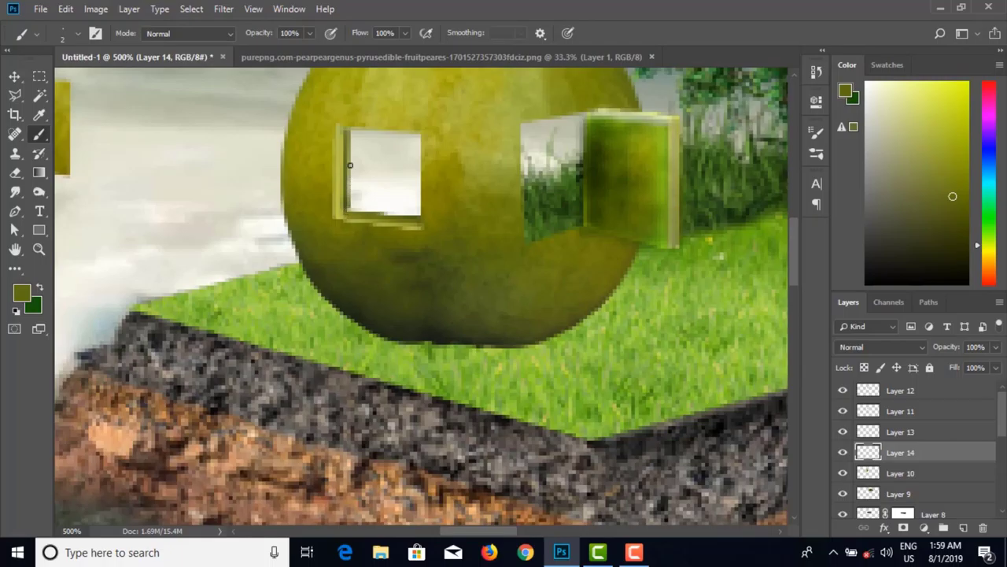
left_click(343, 133, "shift")
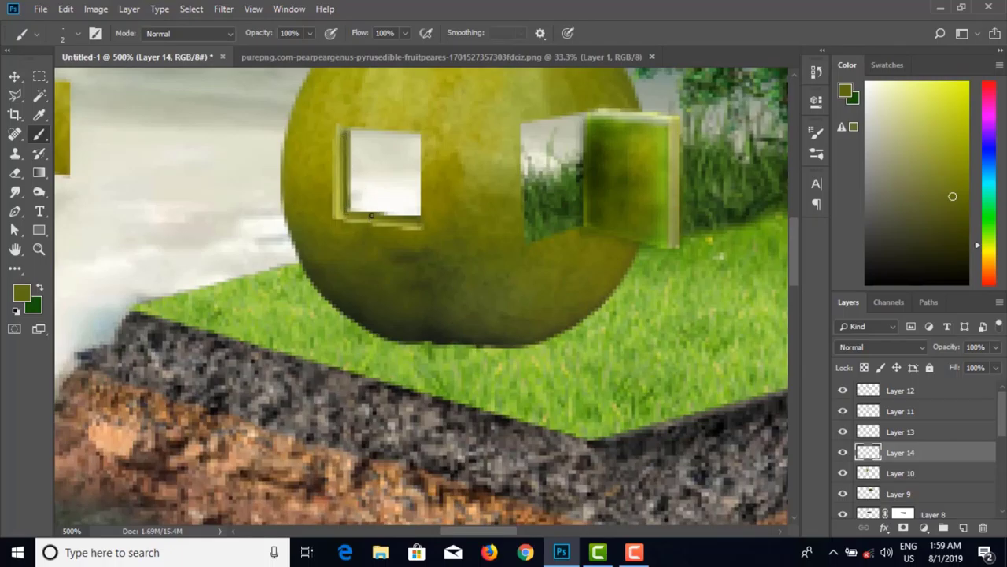
key("ctrl+minus")
key("ctrl+minus")
key("ctrl+minus")
key("ctrl+minus")
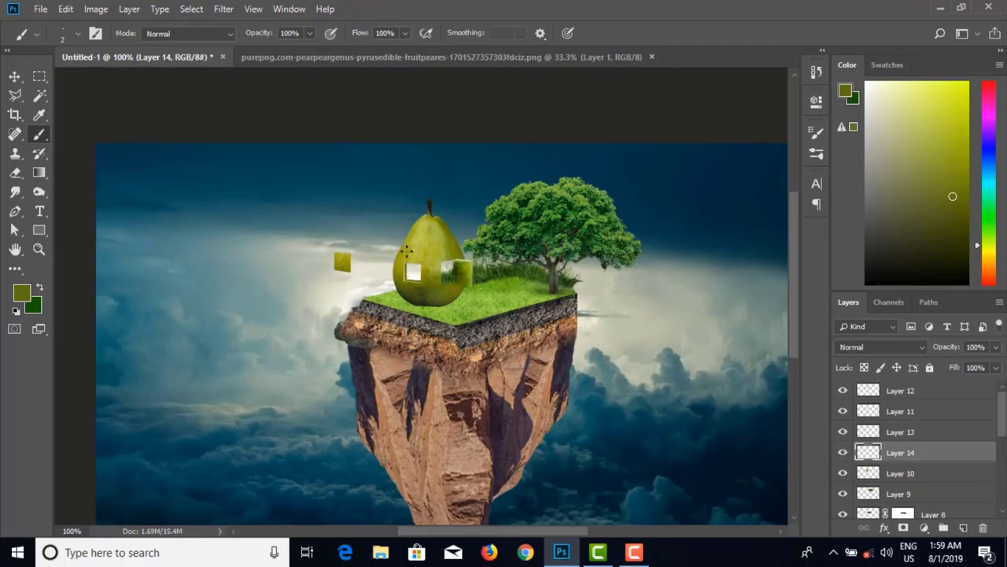
Step: Polygonal Lasso a thin vertical strip from the floating yellow square
key("ctrl+plus")
key("ctrl+plus")
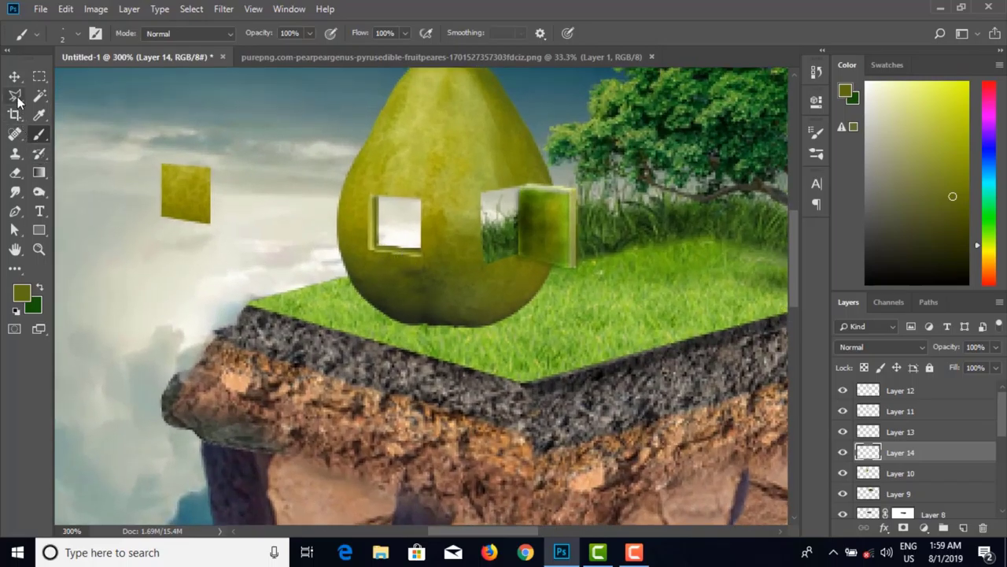
left_click_drag(17, 100, 79, 128)
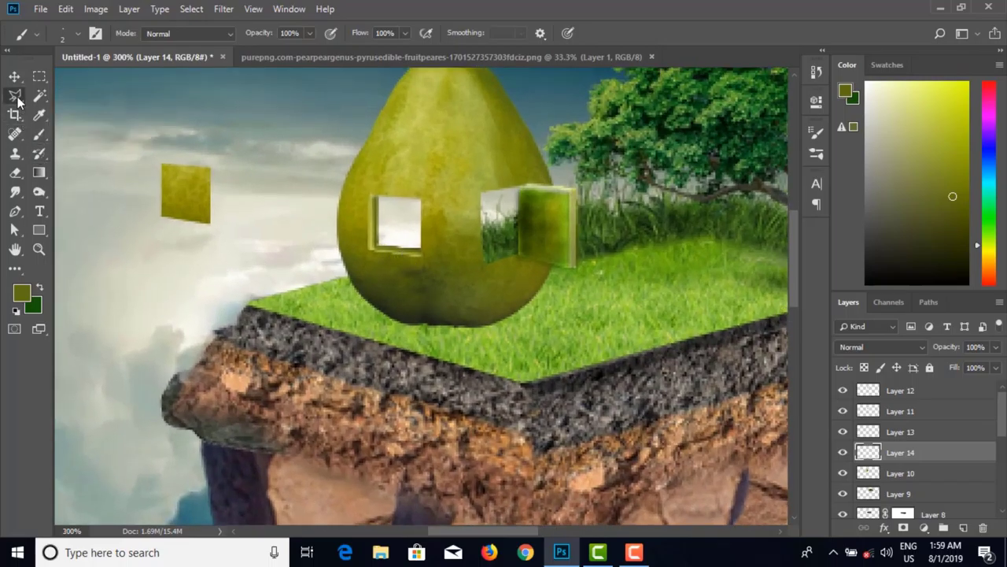
left_click(168, 164)
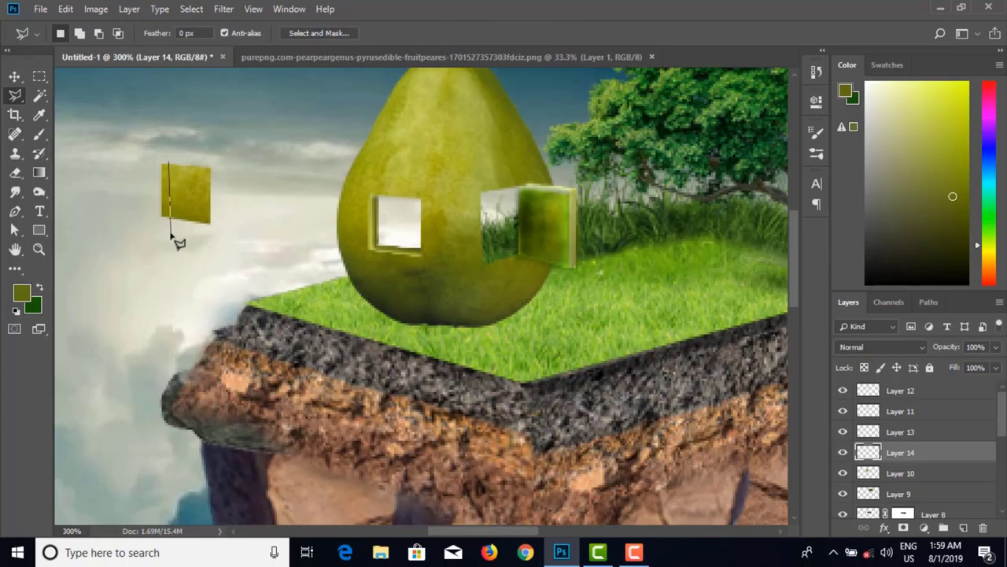
left_click(169, 222)
left_click(174, 223)
left_click(175, 168)
Step: Cut the strip from Layer 13 and move it into the pear's left window as a bar
key("ctrl+c")
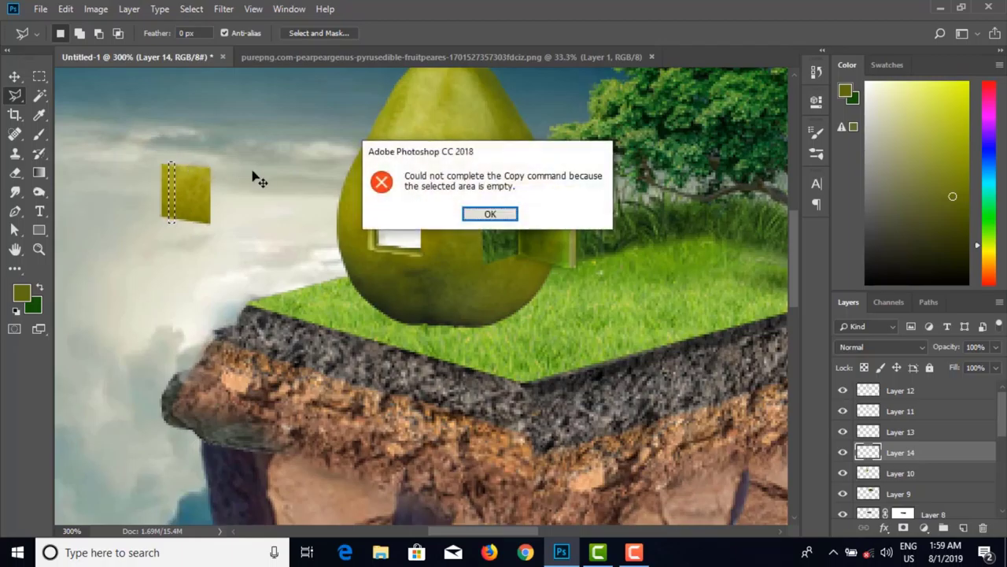
left_click(480, 216)
key("v")
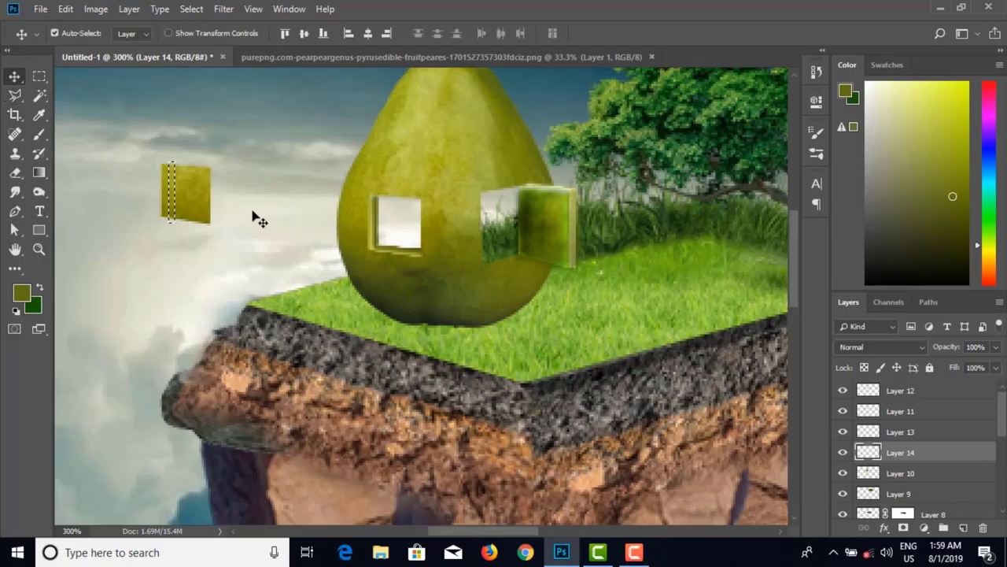
left_click(202, 201)
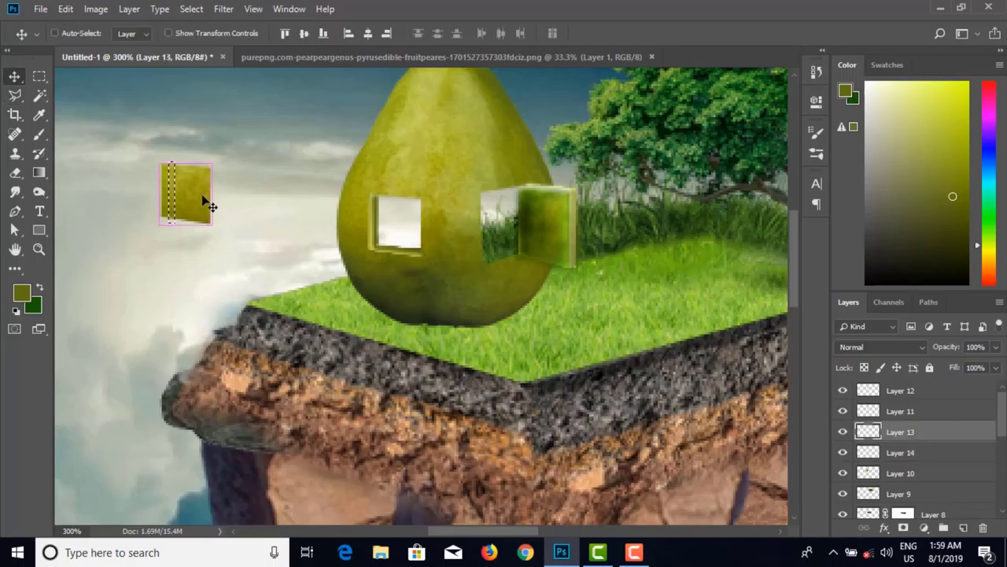
key("ctrl+d")
key("Delete")
key("ctrl+d")
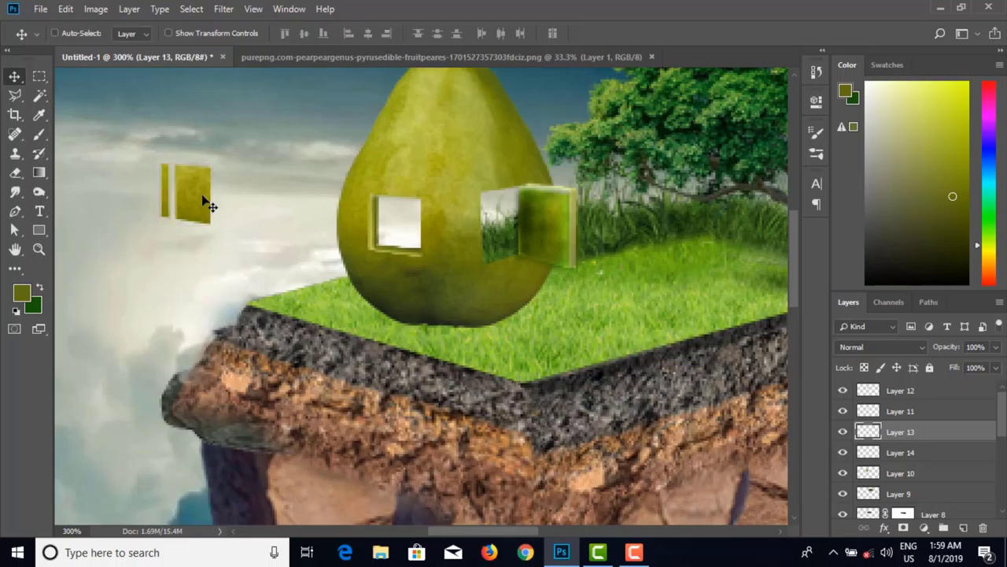
left_click_drag(206, 203, 391, 242)
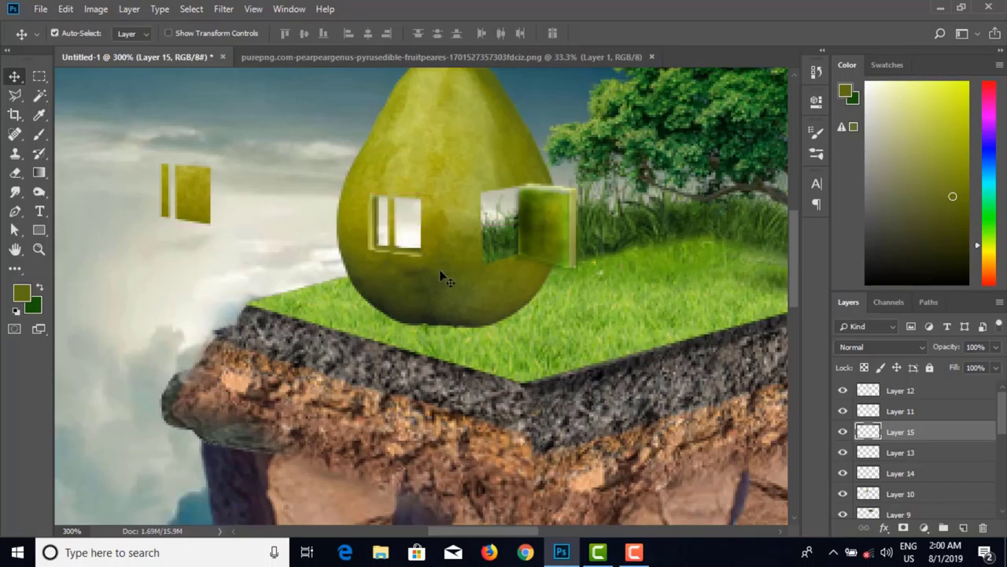
key("ctrl+plus")
key("ctrl+plus")
key("ctrl+plus")
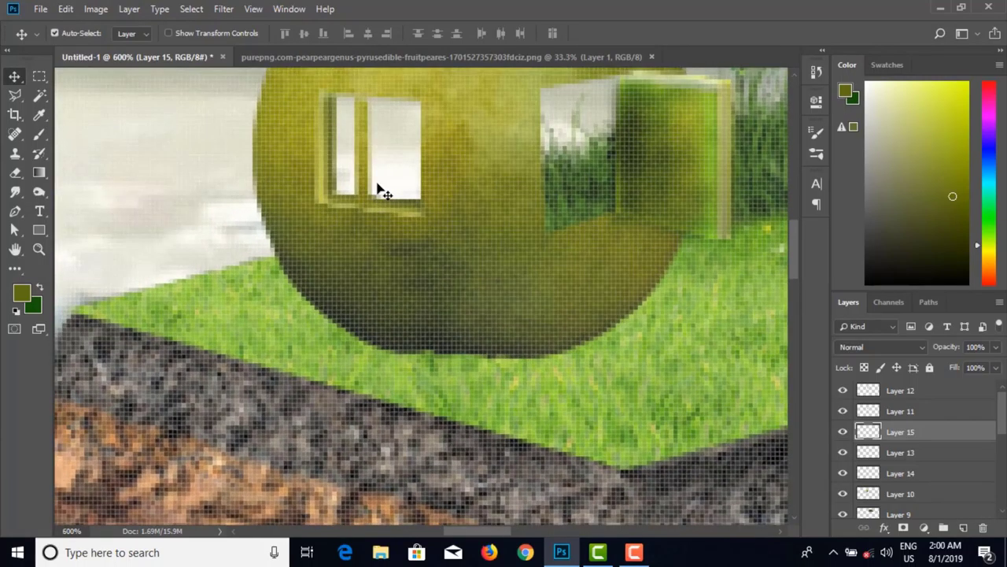
Step: Duplicate the window bar and nudge the original slightly left so two bars sit in the window
scroll(371, 165, "up", 3)
mouse_move(364, 246)
left_mouse_down()
mouse_move(355, 235)
mouse_move(410, 246)
mouse_move(359, 254)
left_mouse_up()
left_click(393, 254)
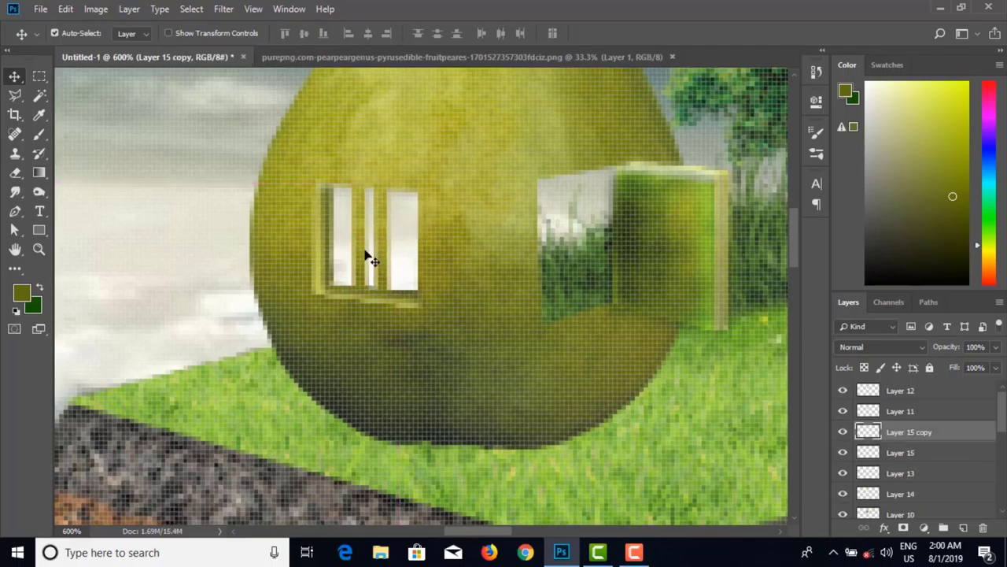
left_click(364, 255)
key("Left")
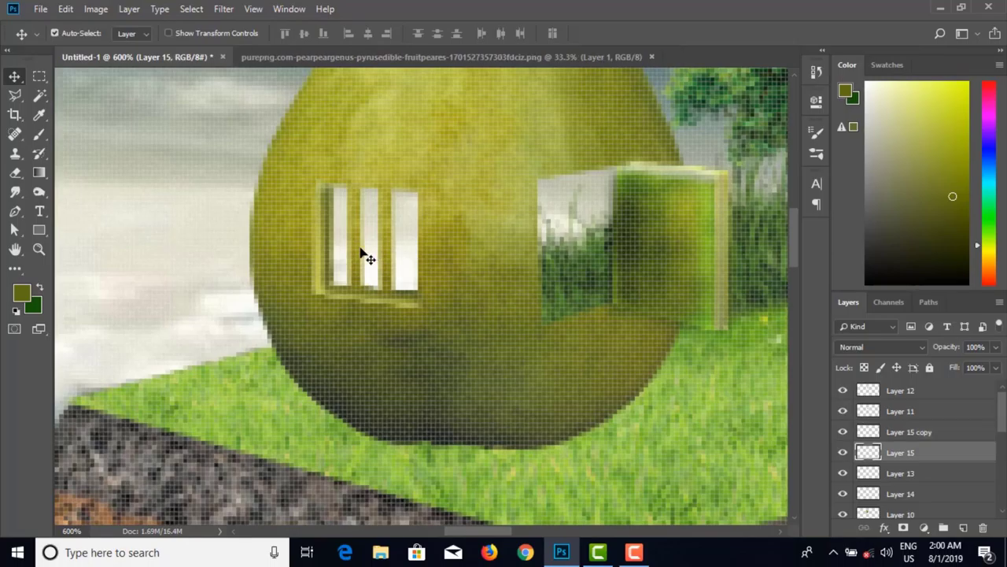
Step: Delete Layer 13, the leftover floating yellow square
key("ctrl+minus")
key("ctrl+minus")
key("ctrl+minus")
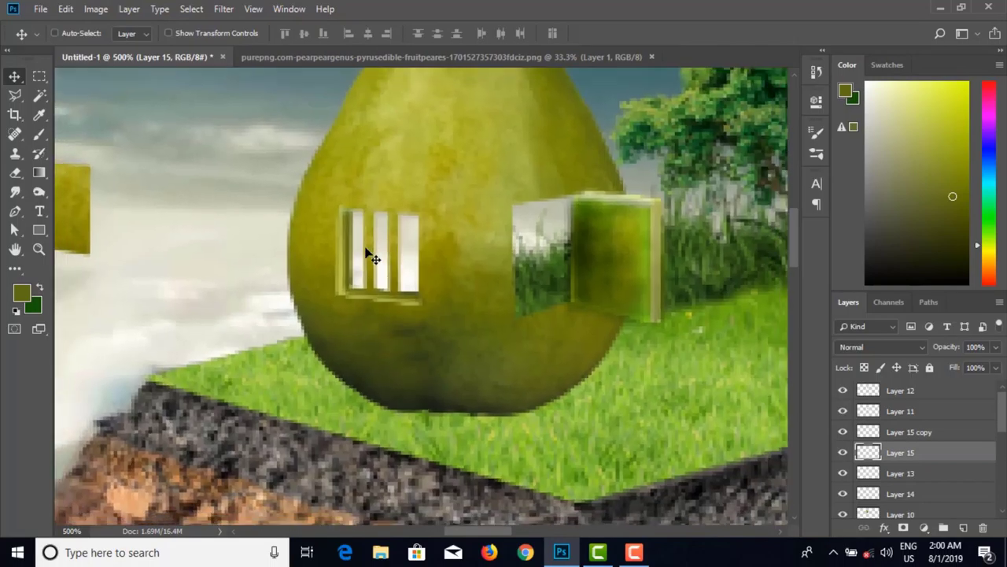
key("ctrl+minus")
key("ctrl+minus")
left_click(496, 336, "ctrl")
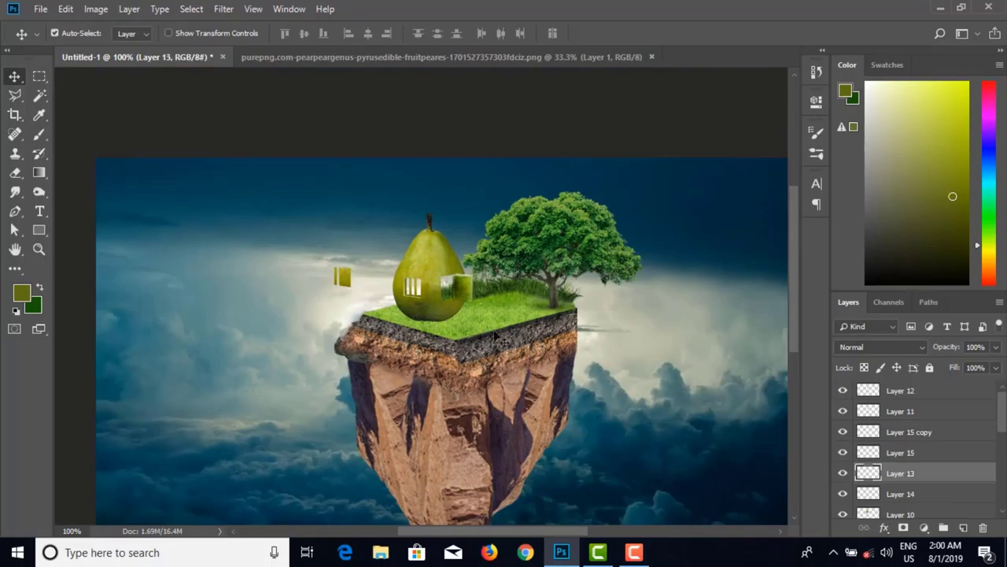
left_click(983, 528)
left_click(431, 215)
Step: Select the Layer 15 copy bar layer and open its thumbnail options
scroll(455, 327, "up", 3)
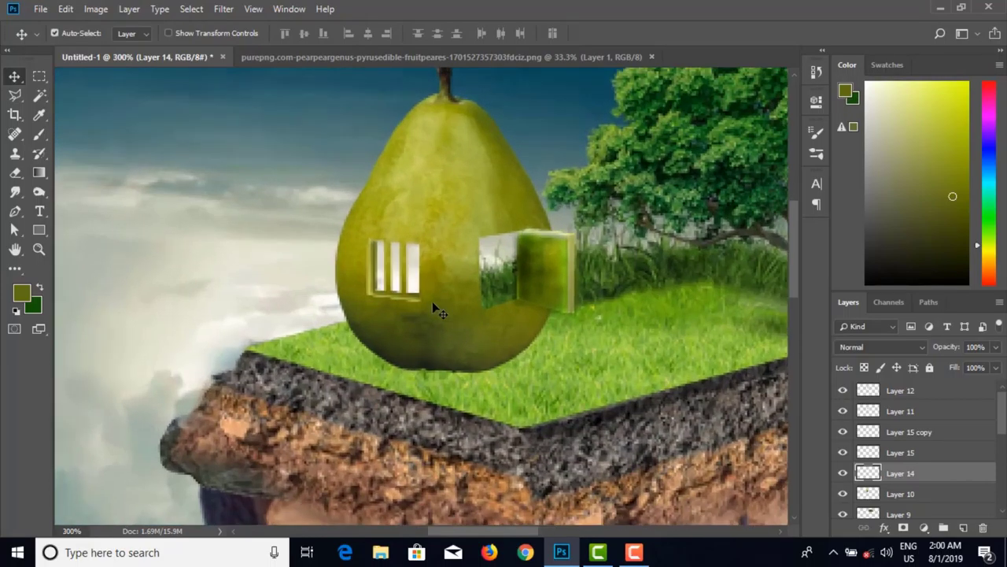
left_click(409, 277)
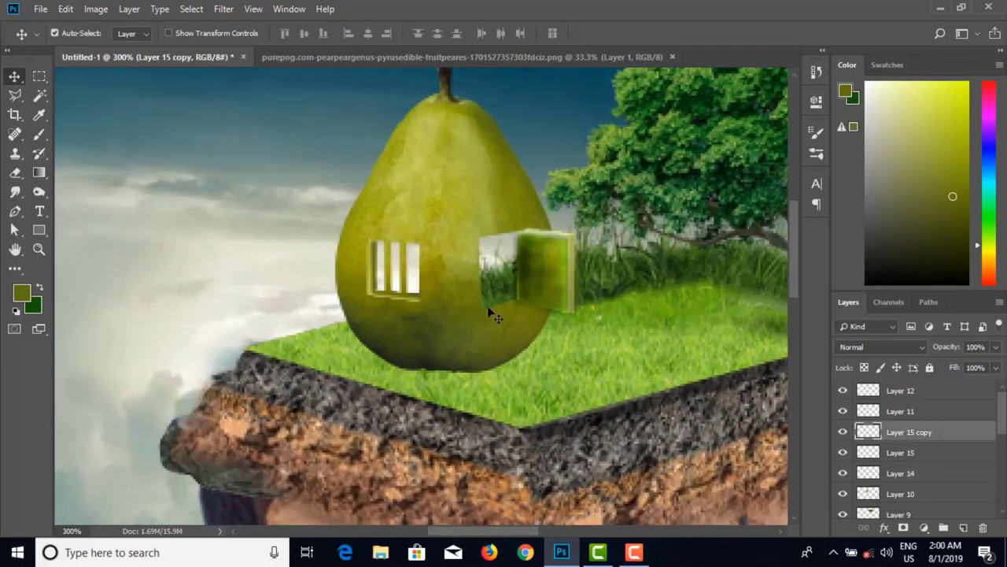
right_click(867, 432)
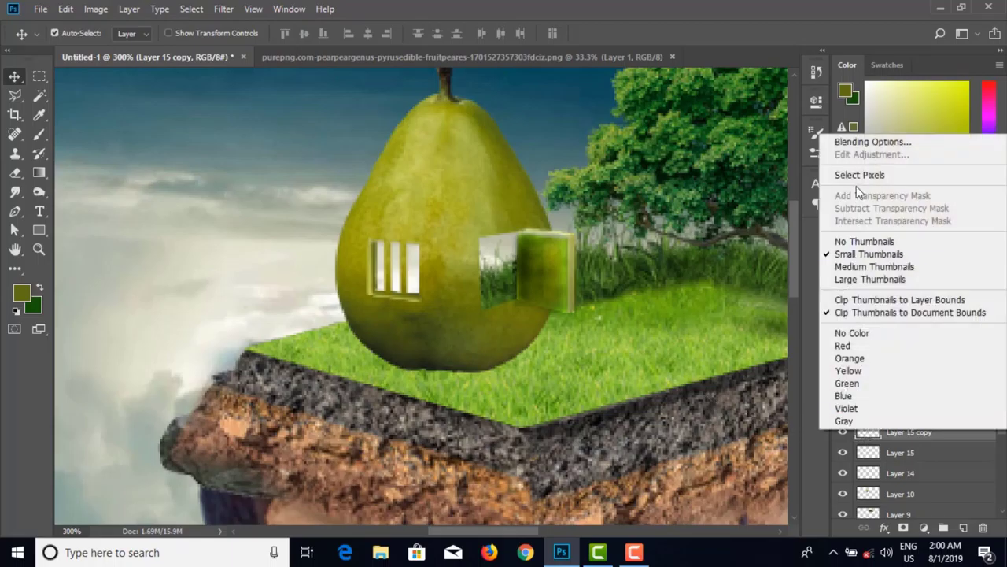
Step: Load the Layer 15 copy bar's pixels as a selection and set the Brush colour to 4f5d1a
left_click(862, 174)
key("ctrl")
scroll(445, 287, "up", 5)
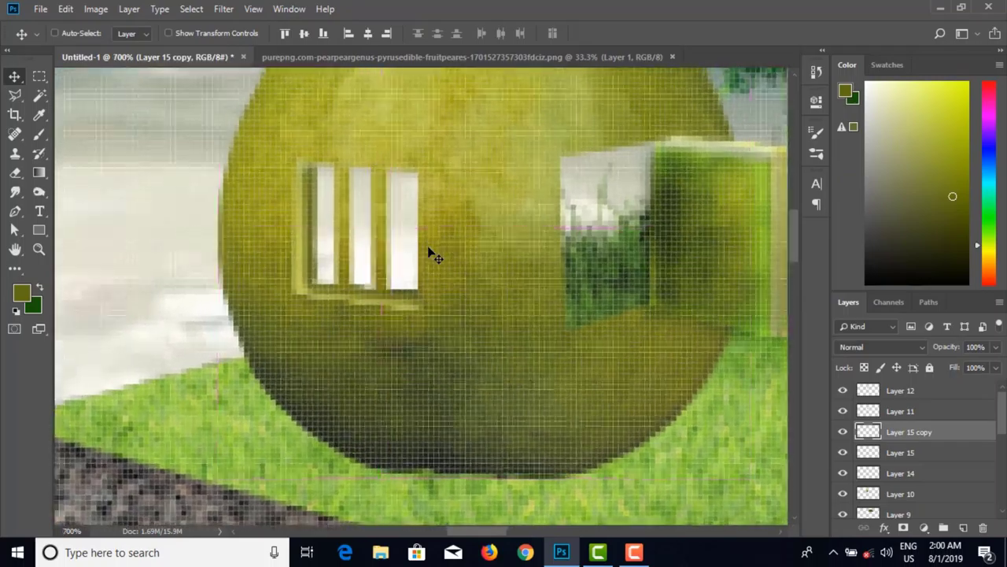
scroll(432, 253, "up", 1)
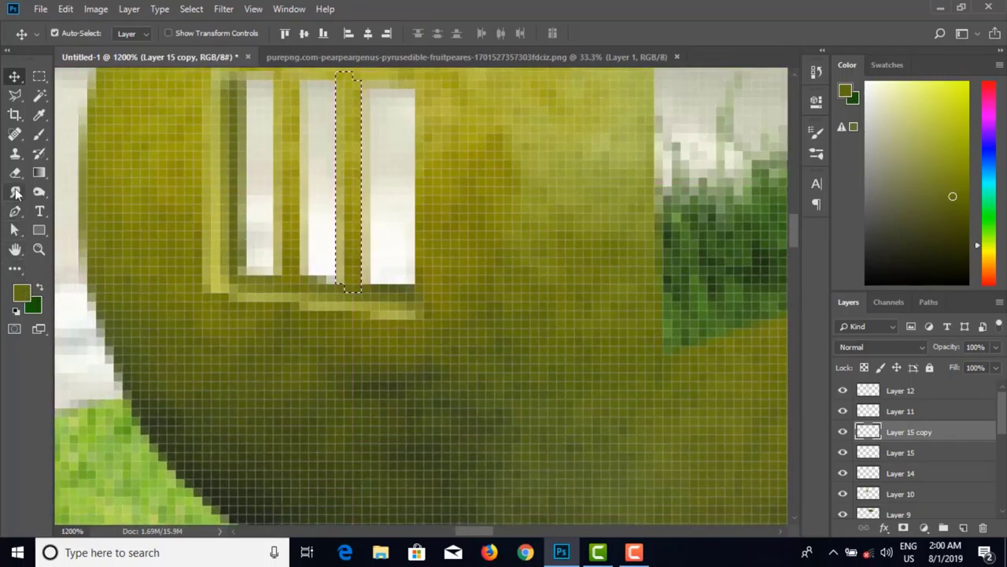
left_click(39, 135)
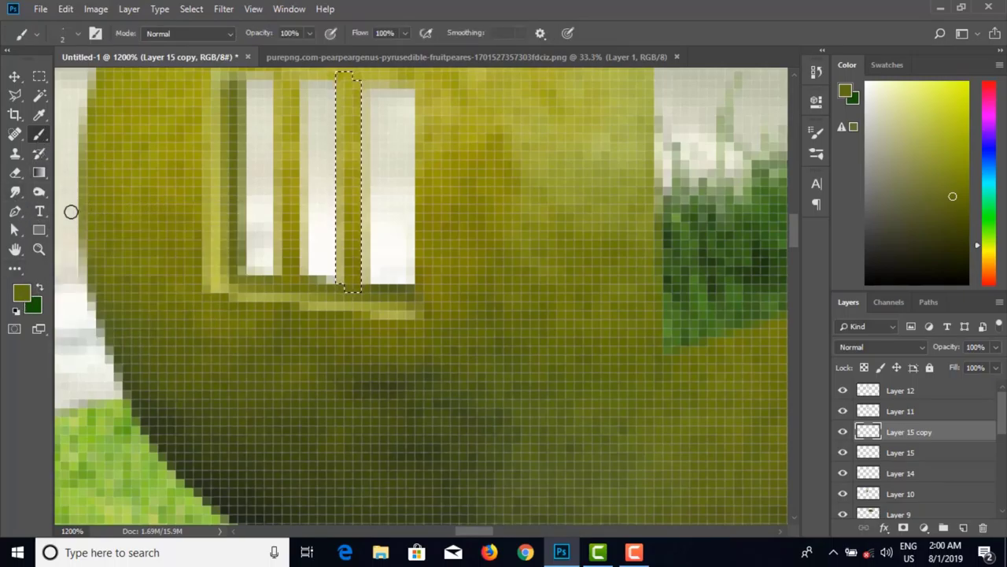
left_click(22, 296)
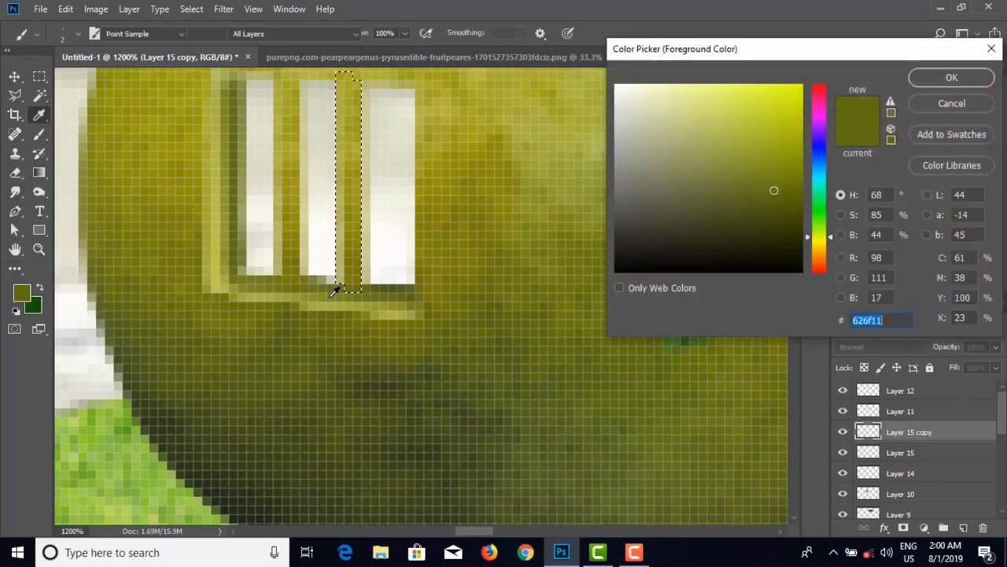
left_click(398, 281)
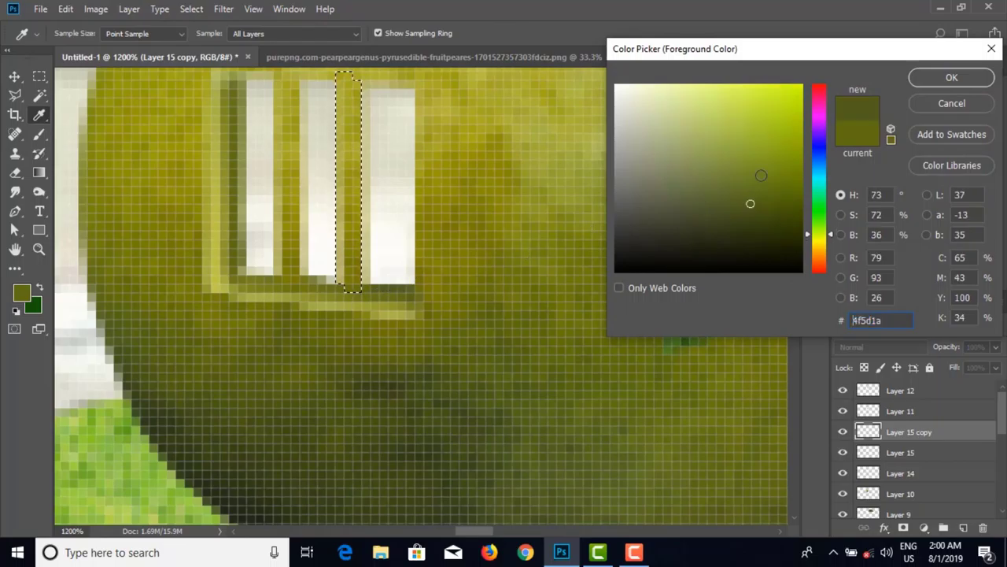
left_click(947, 79)
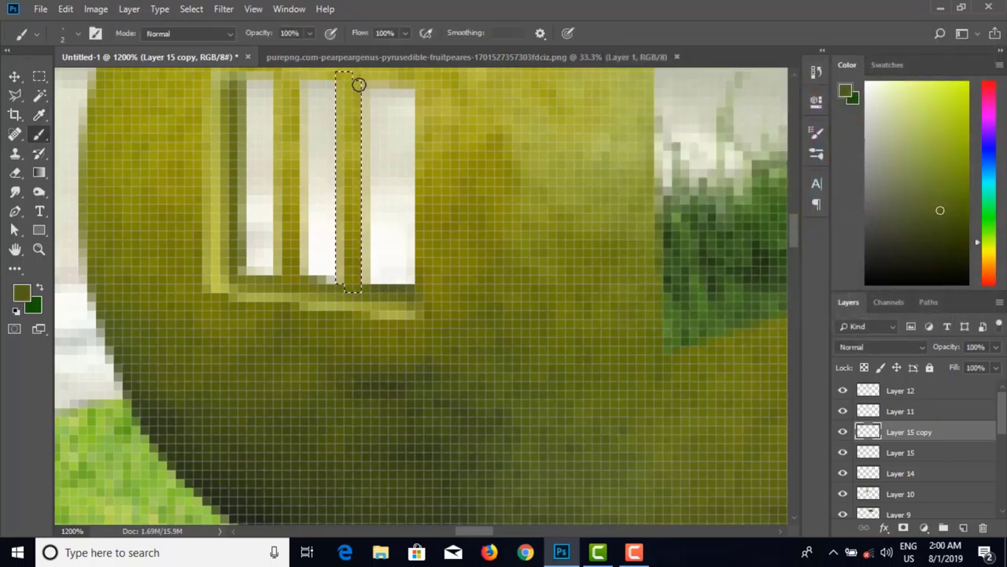
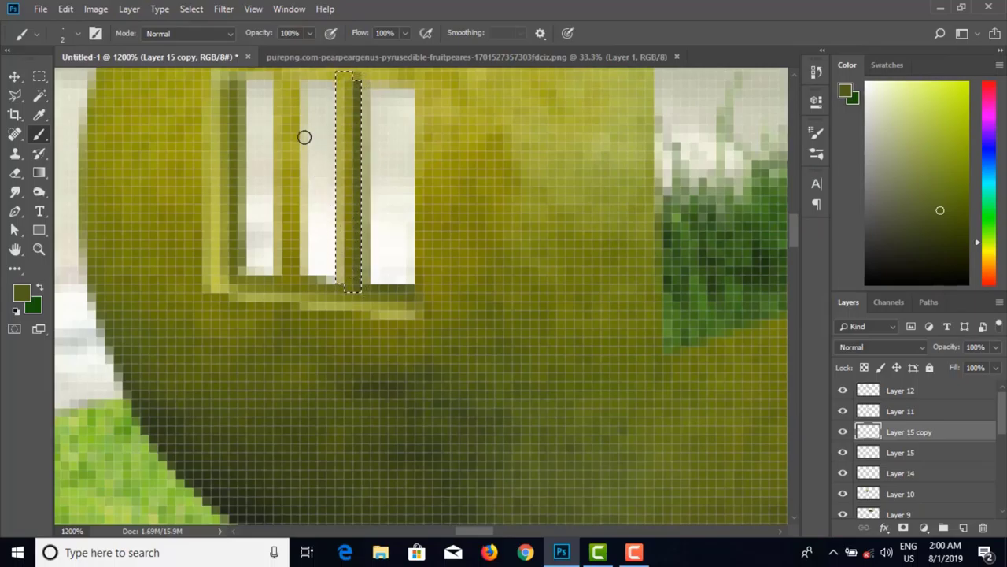
Step: Load Layer 15's pixels as a selection, brush the window divider darker, then deselect and zoom out
key("ctrl+d")
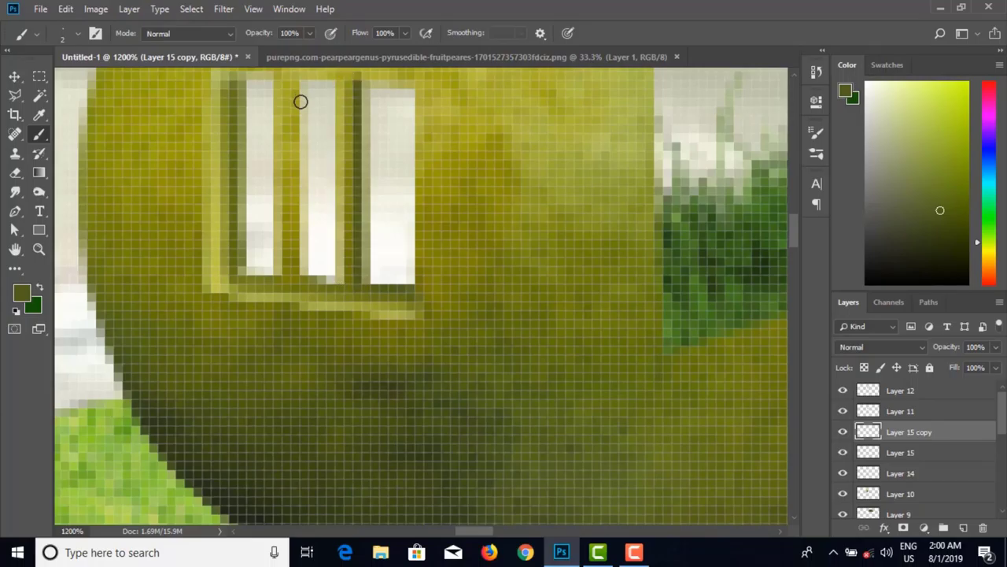
key("v")
key("alt+bracketleft")
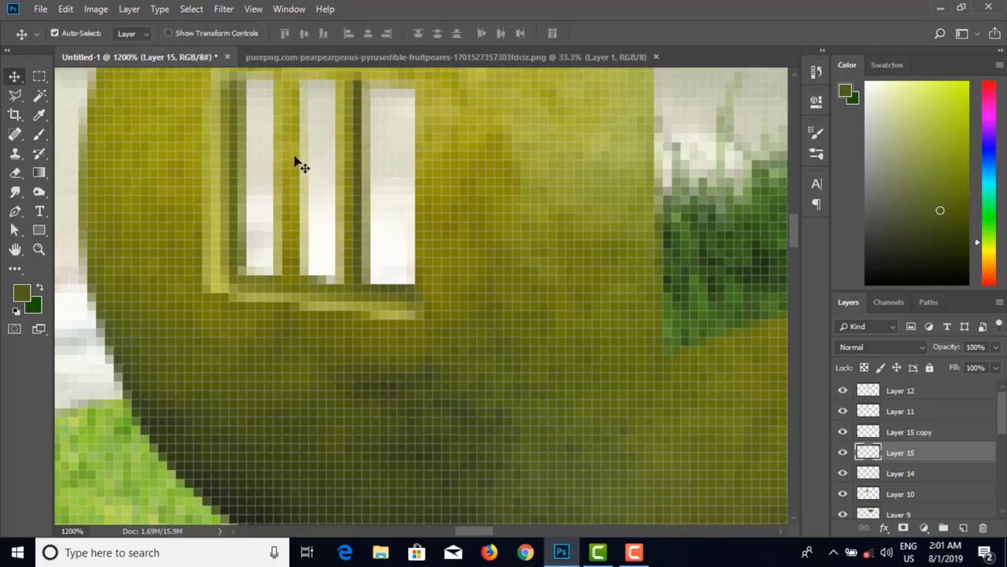
right_click(872, 455)
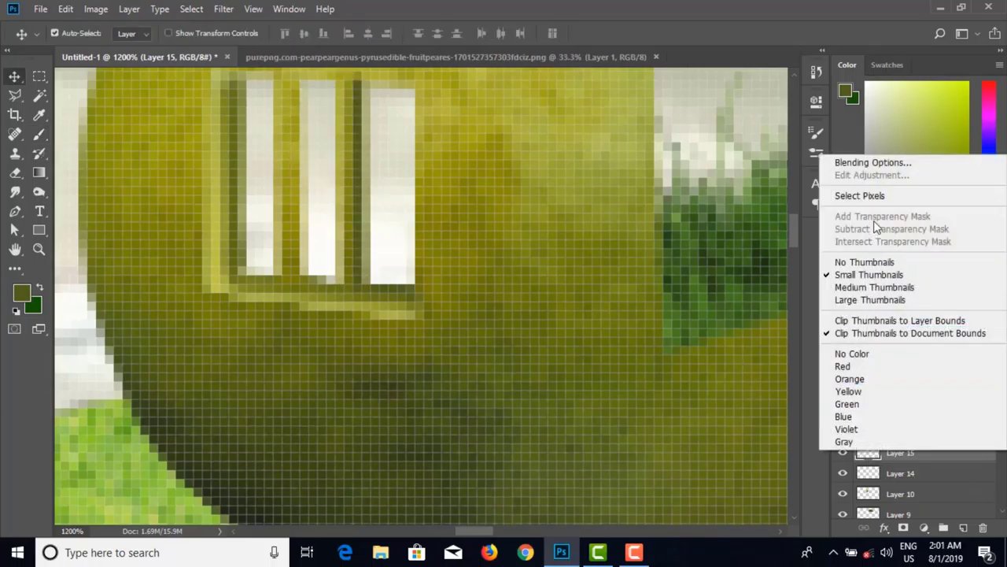
left_click(862, 196)
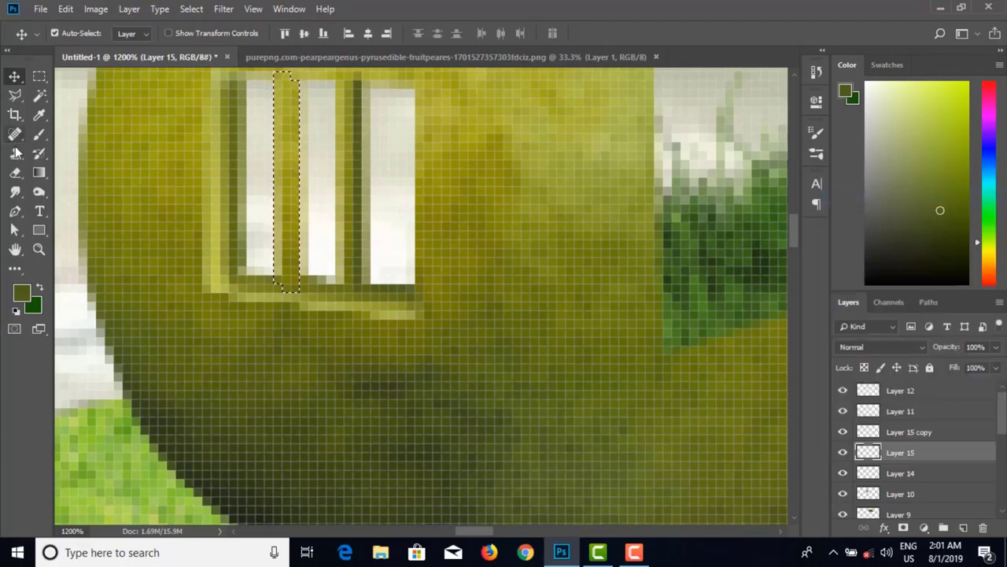
left_click(40, 134)
mouse_move(292, 86)
left_mouse_down()
mouse_move(297, 295)
mouse_move(296, 82)
mouse_move(292, 285)
left_mouse_up()
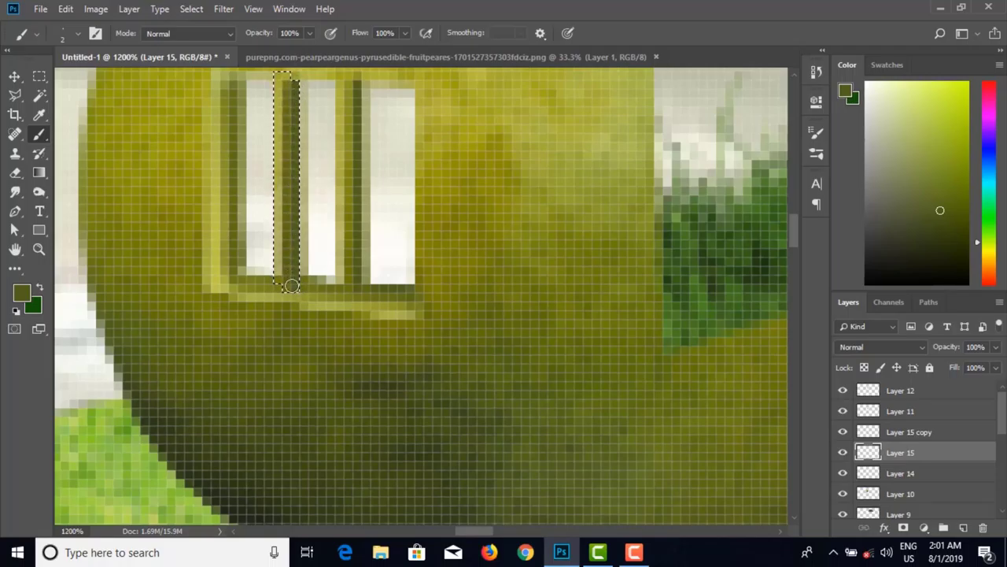
key("ctrl+d")
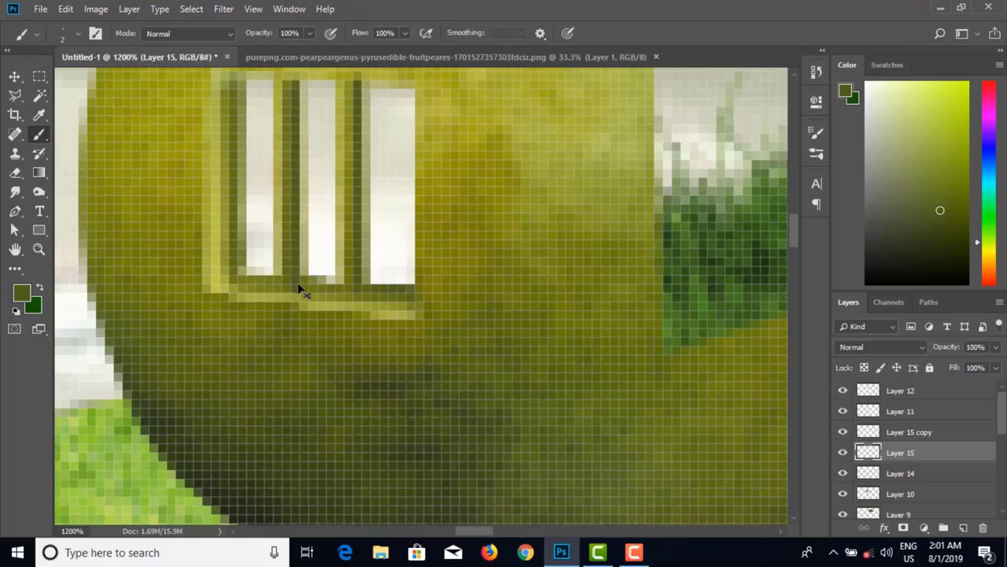
key("ctrl+minus")
key("ctrl+minus")
key("ctrl+minus")
key("ctrl+minus")
key("ctrl+minus")
key("ctrl+minus")
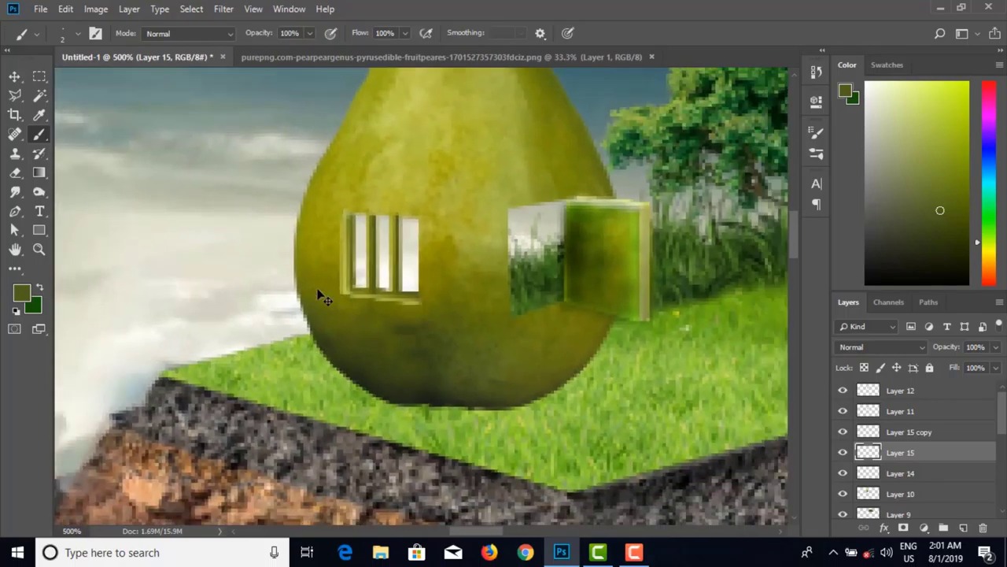
key("ctrl+minus")
key("ctrl+minus")
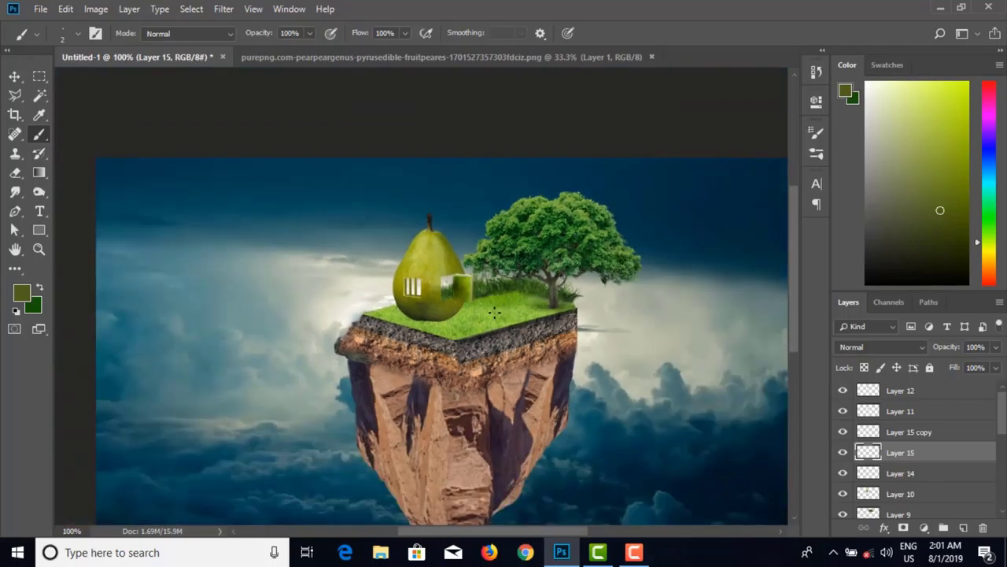
Step: Hide and re-show the pear's Layer 10 to check its content
key("ctrl+minus")
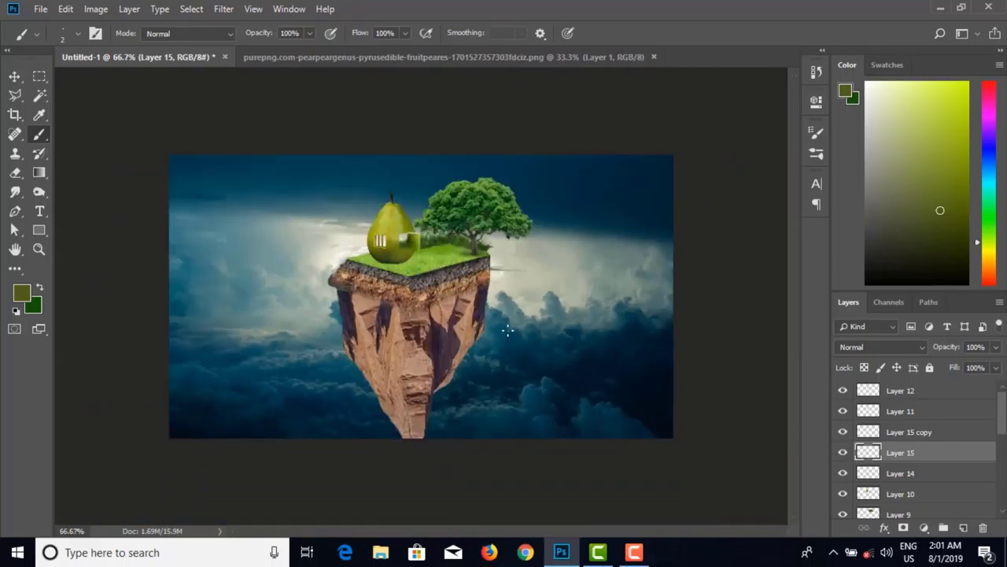
key("v")
left_click(405, 222)
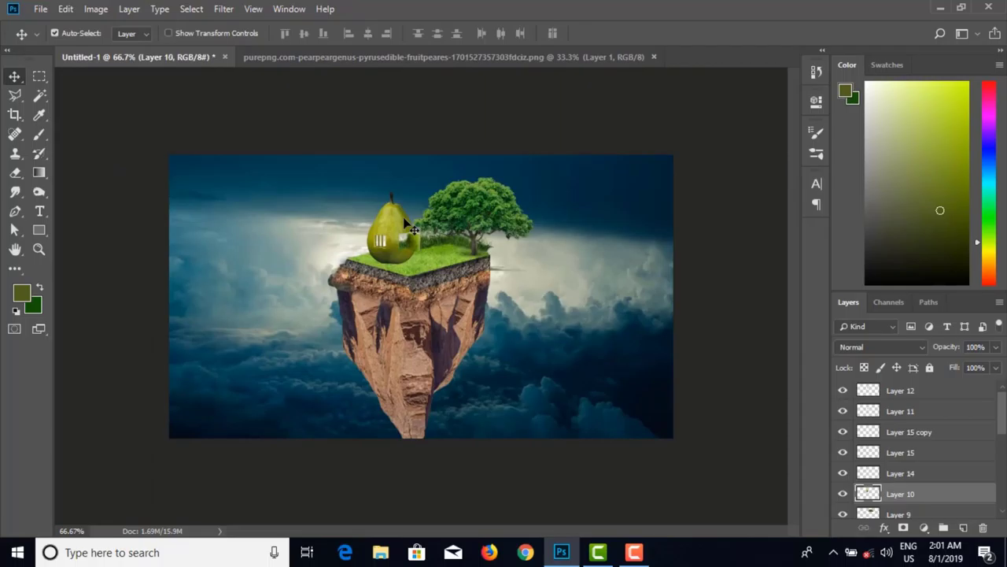
left_click(843, 495)
left_click(843, 494)
Step: Add a new empty Layer 16 above Layer 9 and zoom in on the pear house
left_click(940, 515)
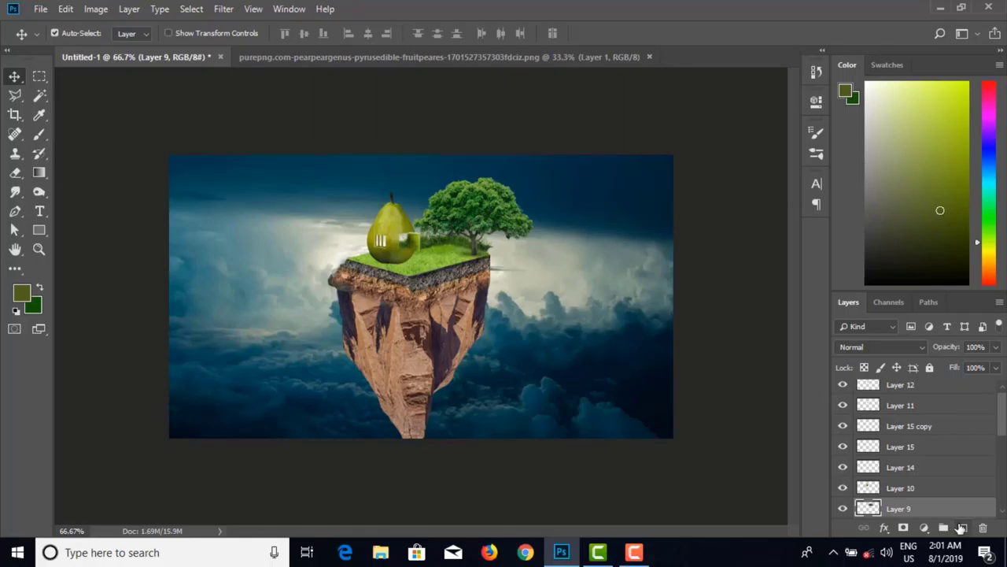
left_click(895, 488)
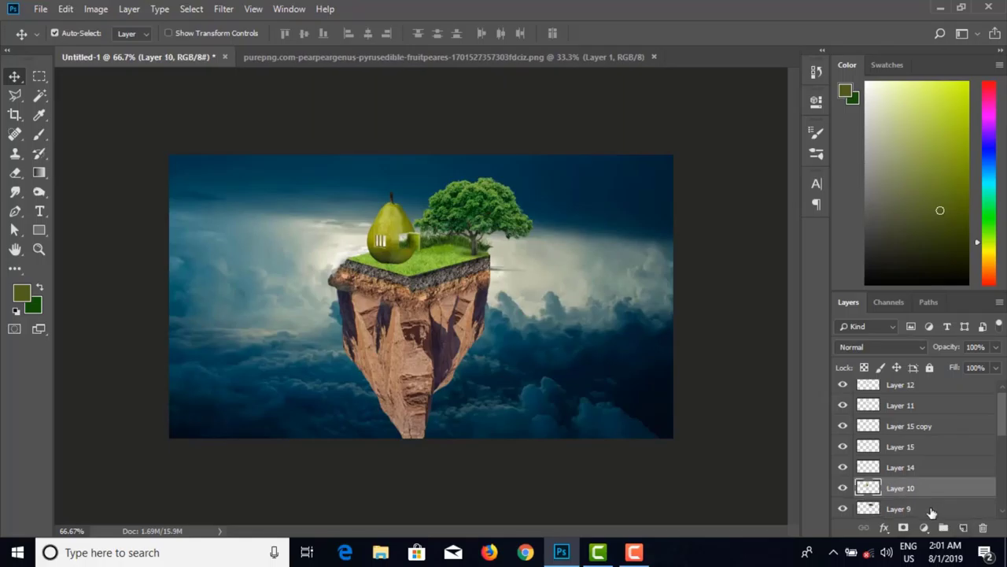
left_click(932, 511)
left_click(963, 528)
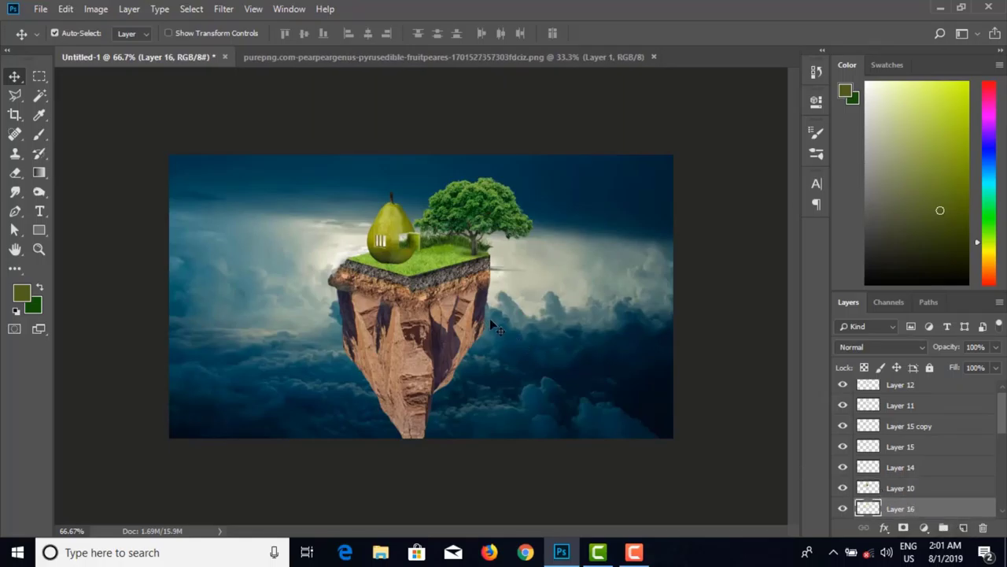
key("ctrl+plus")
key("ctrl+plus")
key("ctrl+plus")
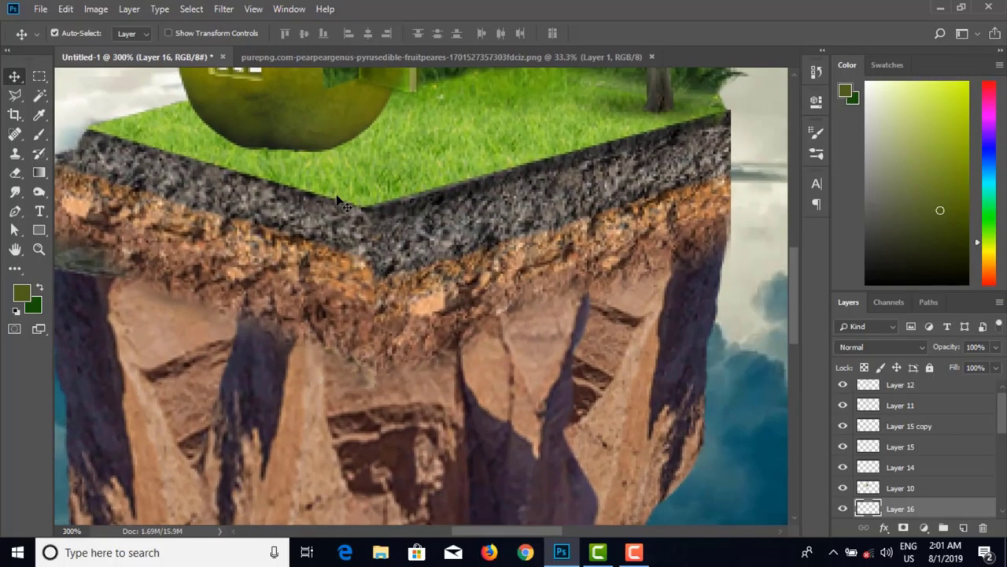
left_click_drag(341, 226, 382, 338)
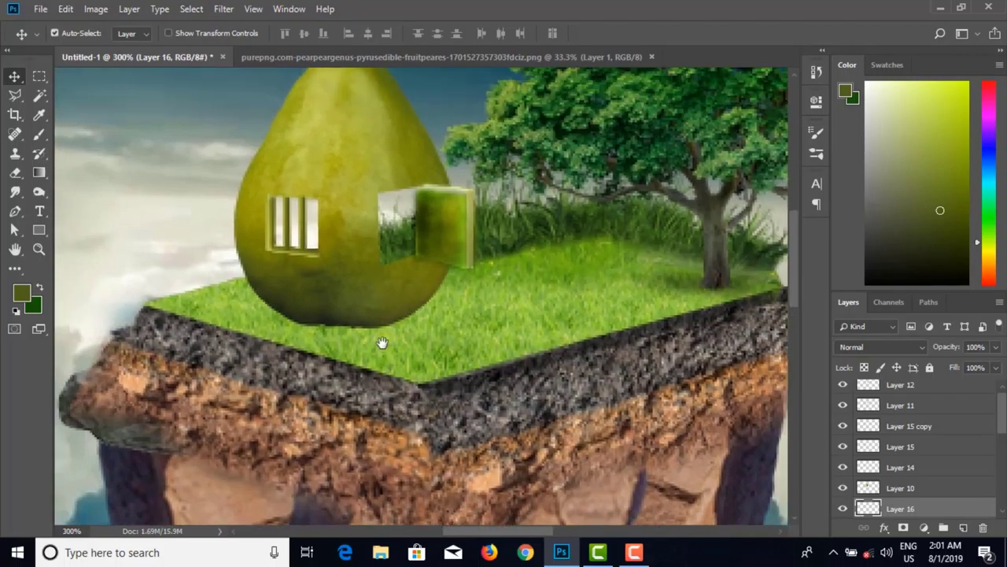
Step: Draw a polygonal lasso selection around the pear house's lower part beneath the window and door
left_click(15, 95)
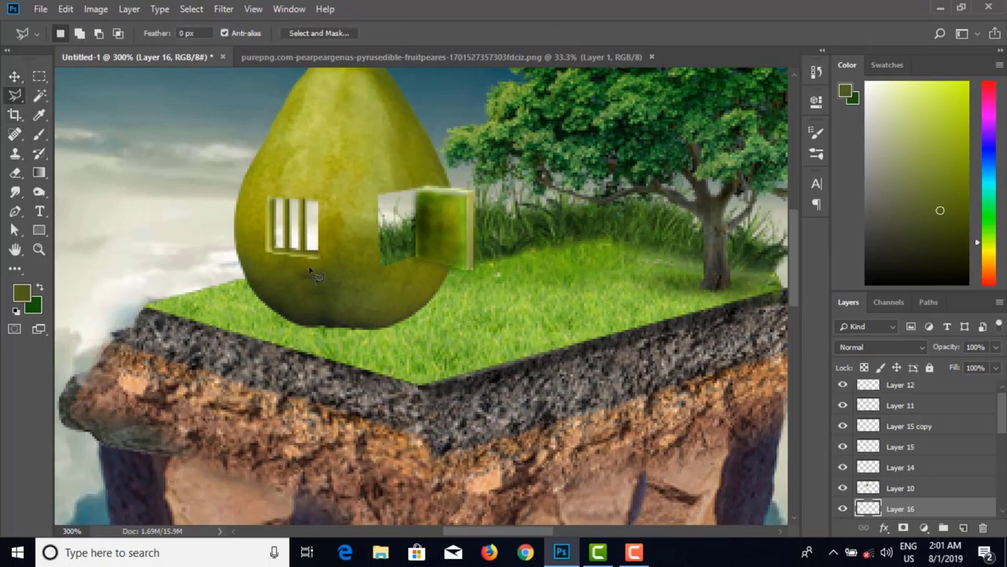
left_click(247, 267)
key("Escape")
left_click(254, 283)
left_click(347, 299)
left_click(445, 269)
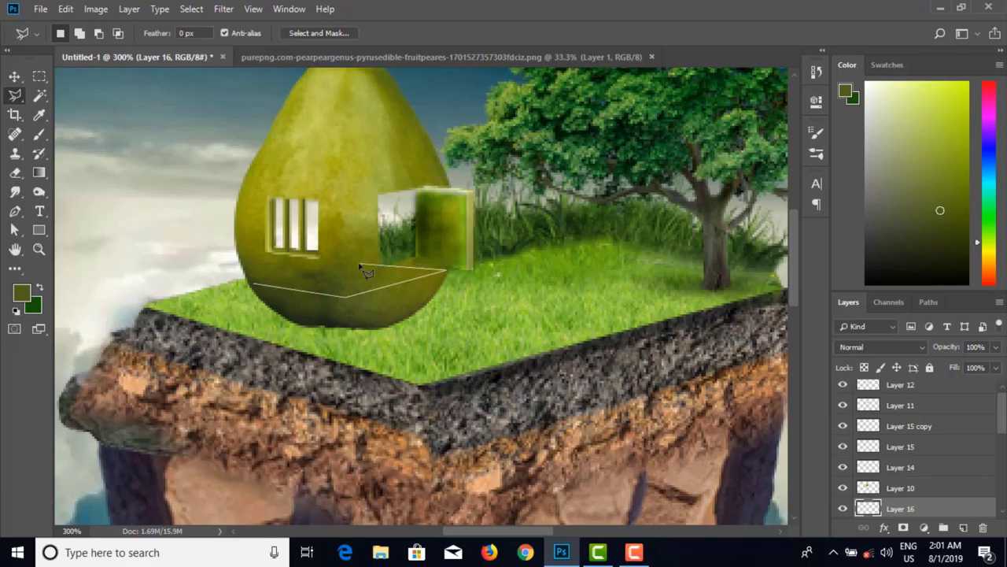
left_click(447, 252)
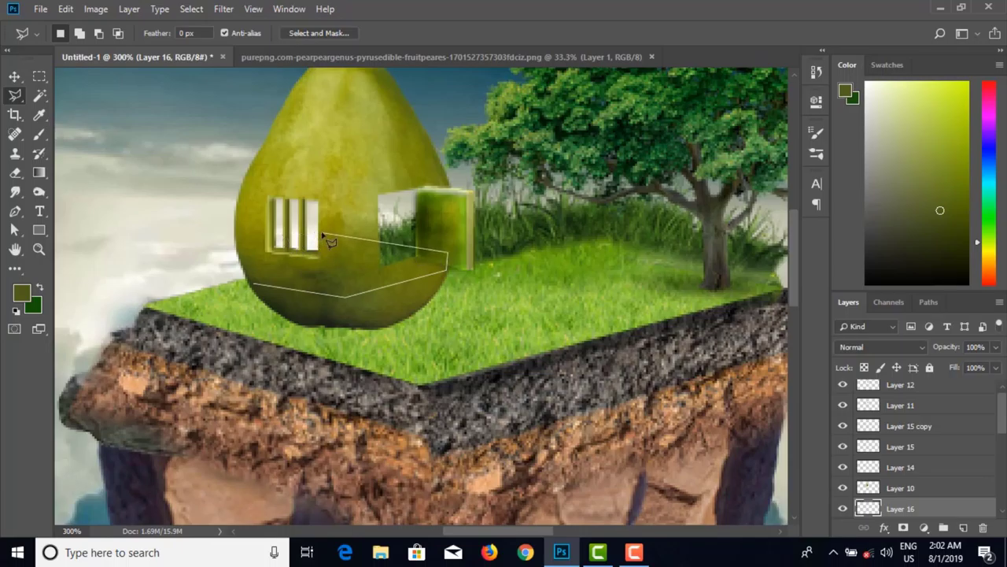
left_click(319, 237)
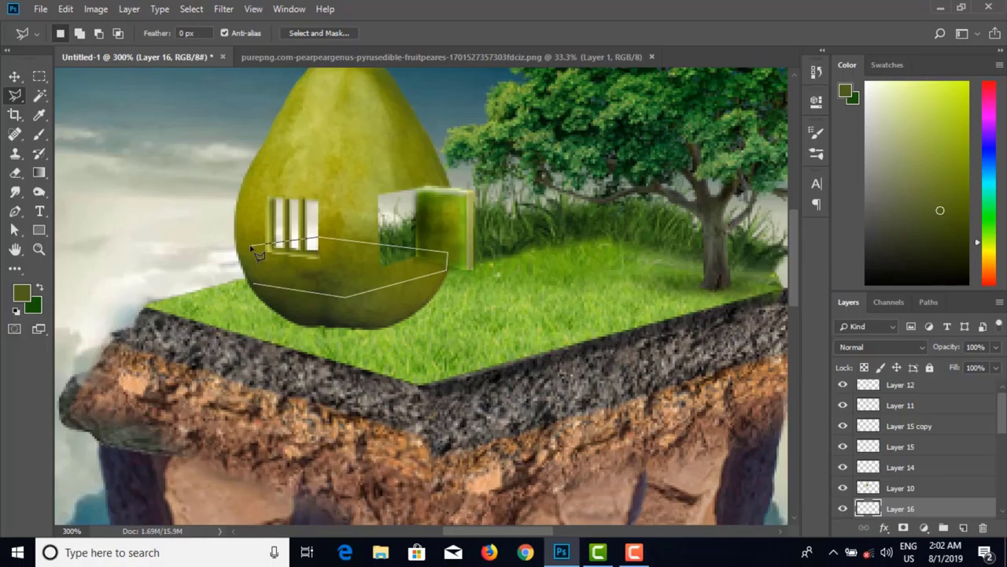
left_click(256, 286)
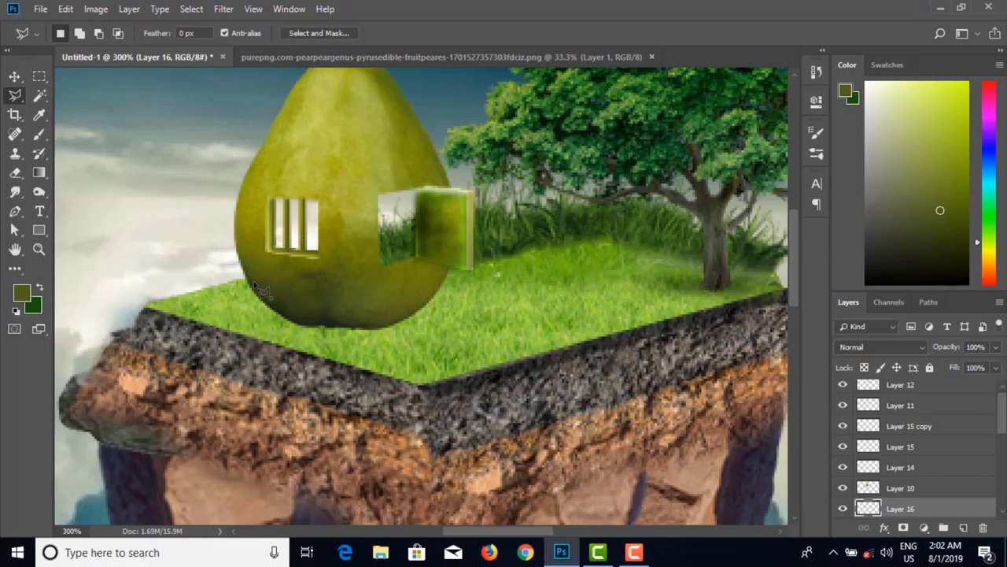
Step: Paint a dark olive #46421b shadow inside the selection with a 25px brush, then deselect
left_click(21, 293)
left_click_drag(805, 237, 807, 248)
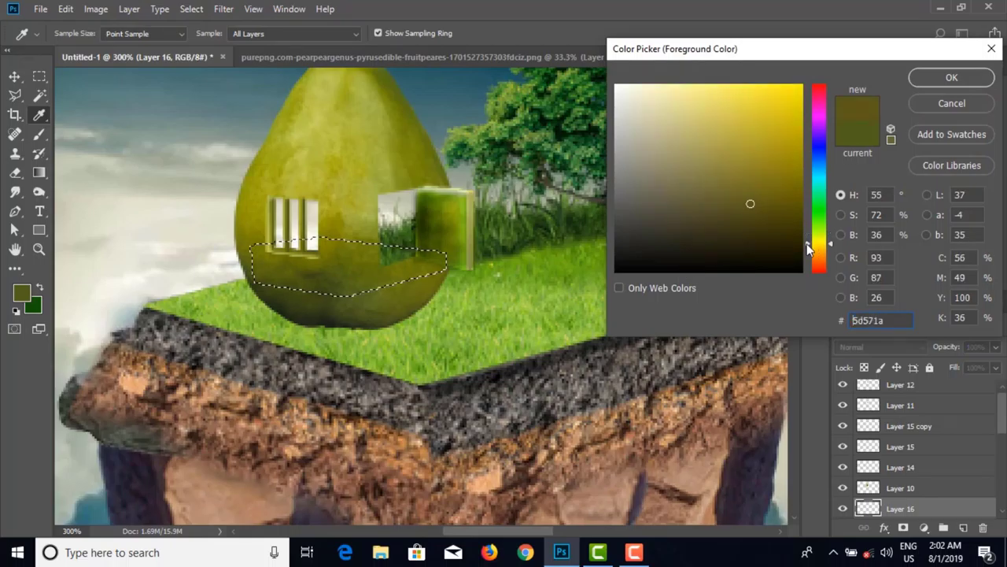
left_click(727, 160)
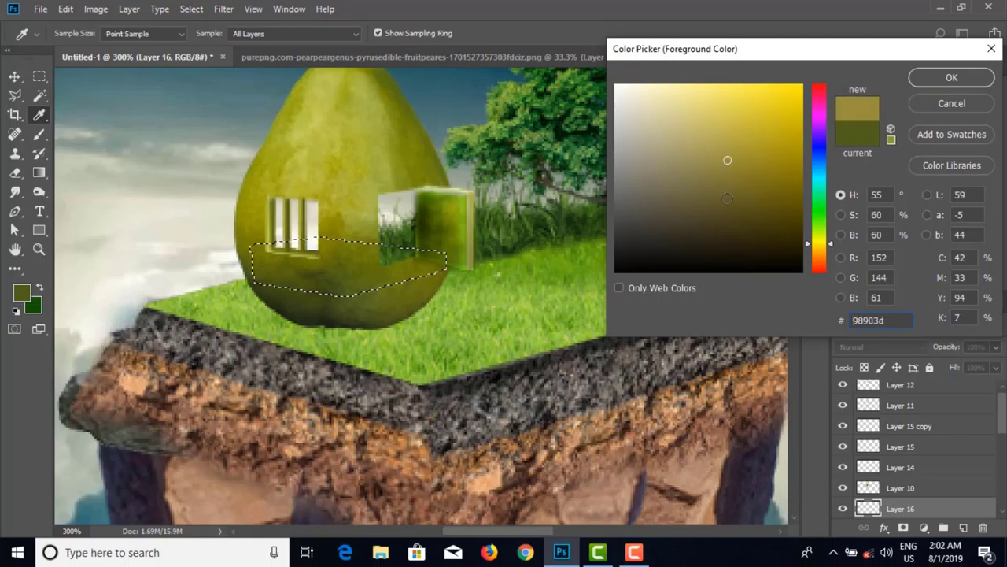
left_click(727, 198)
left_click(730, 220)
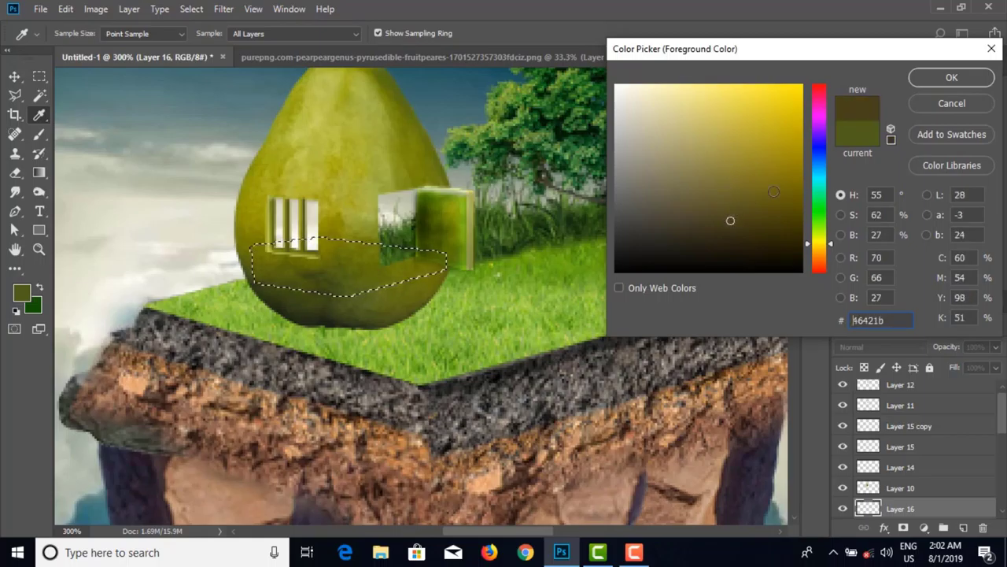
left_click(959, 81)
left_click(39, 135)
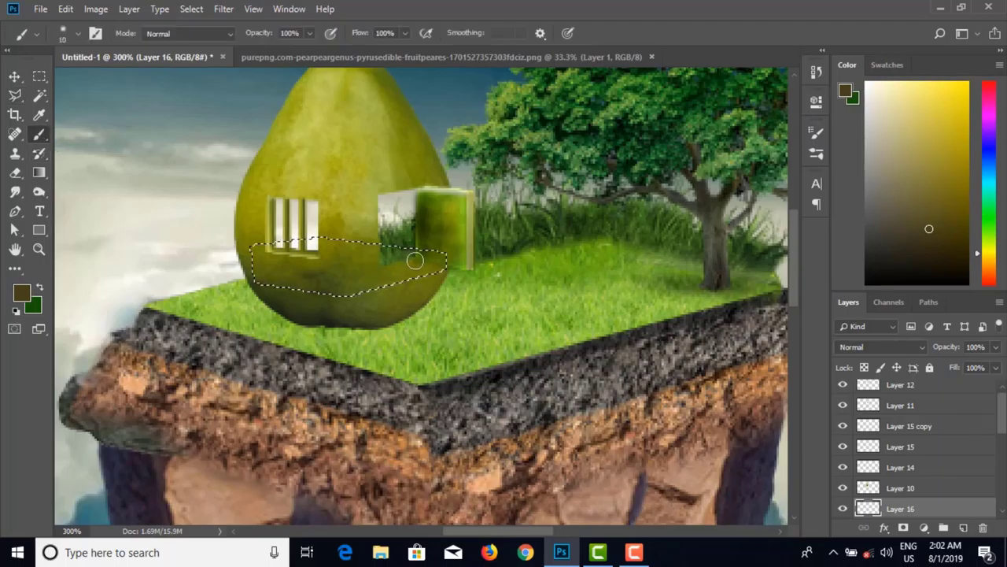
key("bracketright")
key("bracketright")
key("bracketright")
mouse_move(415, 260)
left_mouse_down()
mouse_move(244, 260)
mouse_move(321, 261)
mouse_move(240, 251)
mouse_move(377, 248)
mouse_move(456, 261)
mouse_move(273, 263)
mouse_move(523, 265)
mouse_move(238, 273)
mouse_move(417, 275)
mouse_move(410, 263)
mouse_move(285, 266)
mouse_move(442, 273)
mouse_move(407, 263)
mouse_move(252, 261)
mouse_move(409, 268)
left_mouse_up()
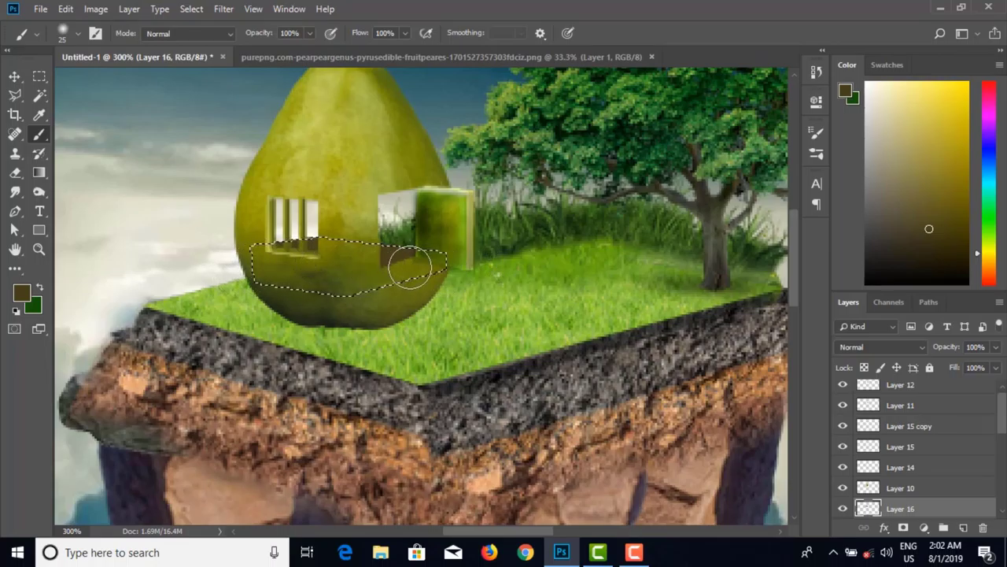
key("ctrl+d")
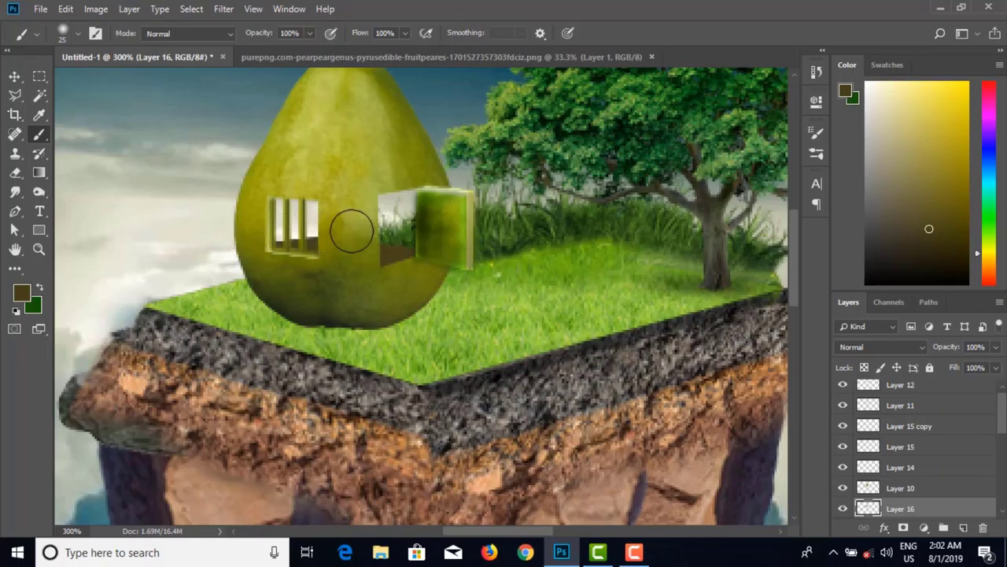
Step: Paint the door opening's interior dark olive (1c2102), then darken its left panel with a deeper shade
left_click(21, 294)
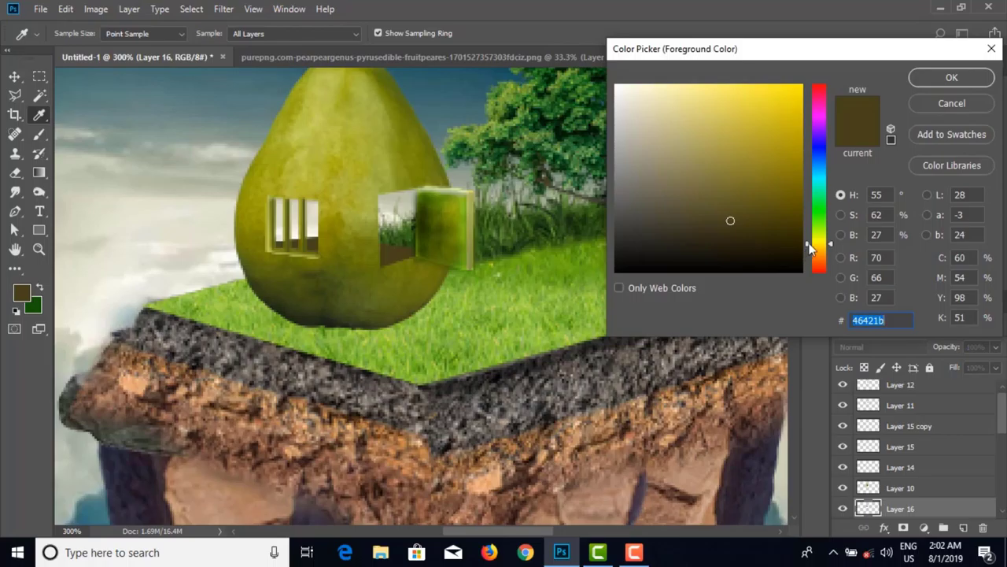
left_click_drag(809, 241, 810, 236)
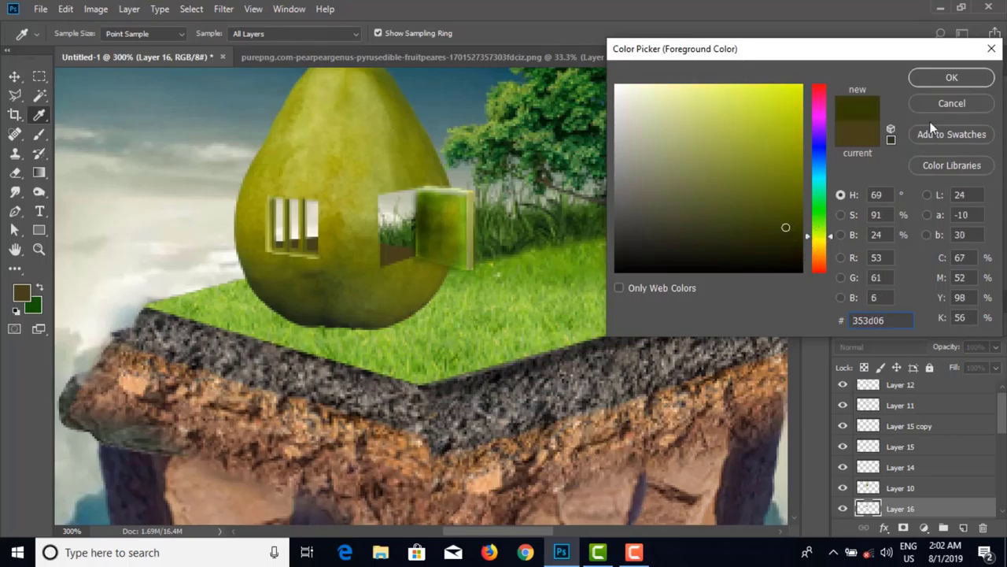
left_click(951, 77)
key("b")
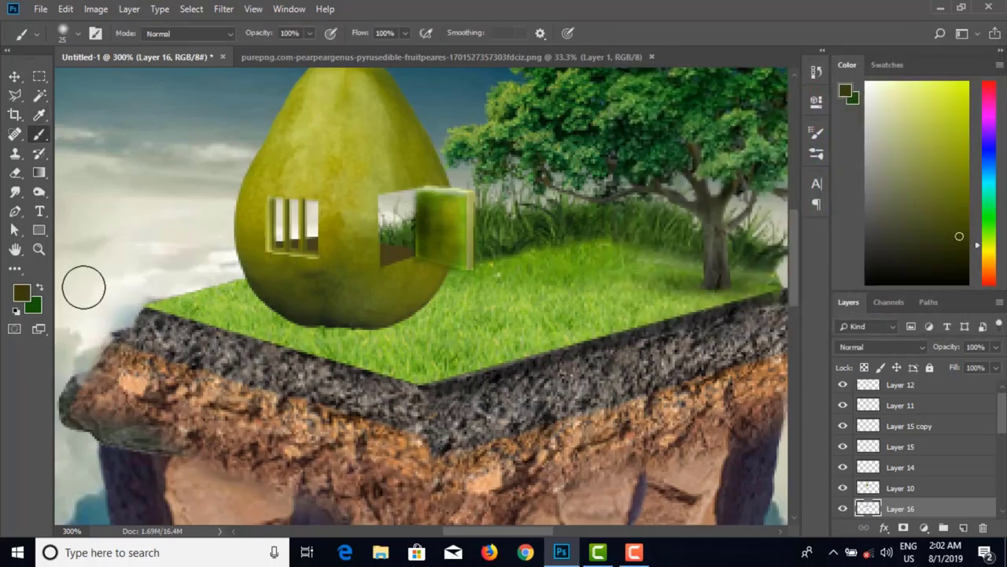
mouse_move(421, 228)
left_mouse_down()
mouse_move(411, 225)
mouse_move(417, 198)
mouse_move(411, 227)
mouse_move(388, 207)
mouse_move(415, 225)
mouse_move(418, 209)
mouse_move(269, 224)
mouse_move(436, 216)
mouse_move(402, 223)
mouse_move(411, 191)
left_mouse_up()
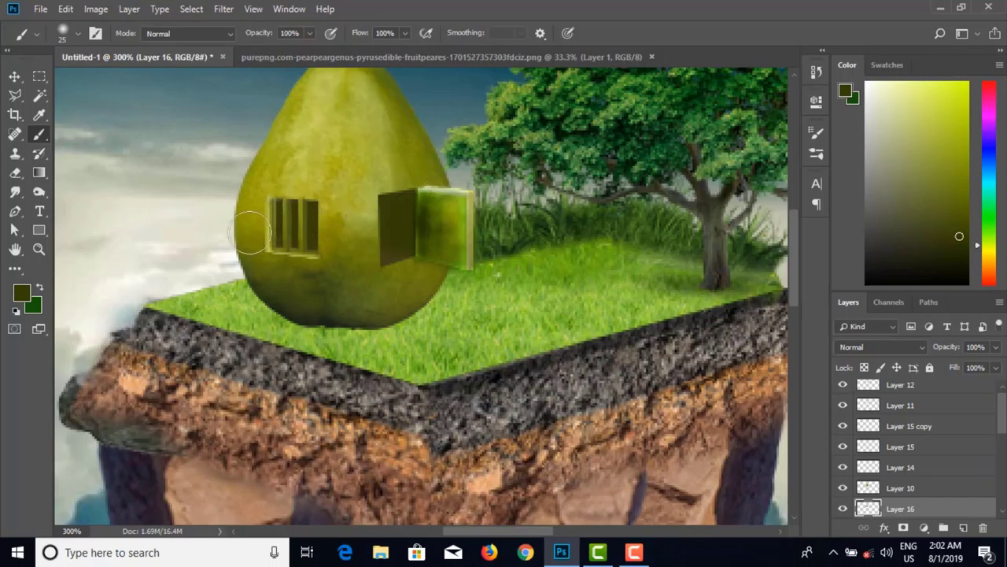
left_click(23, 294)
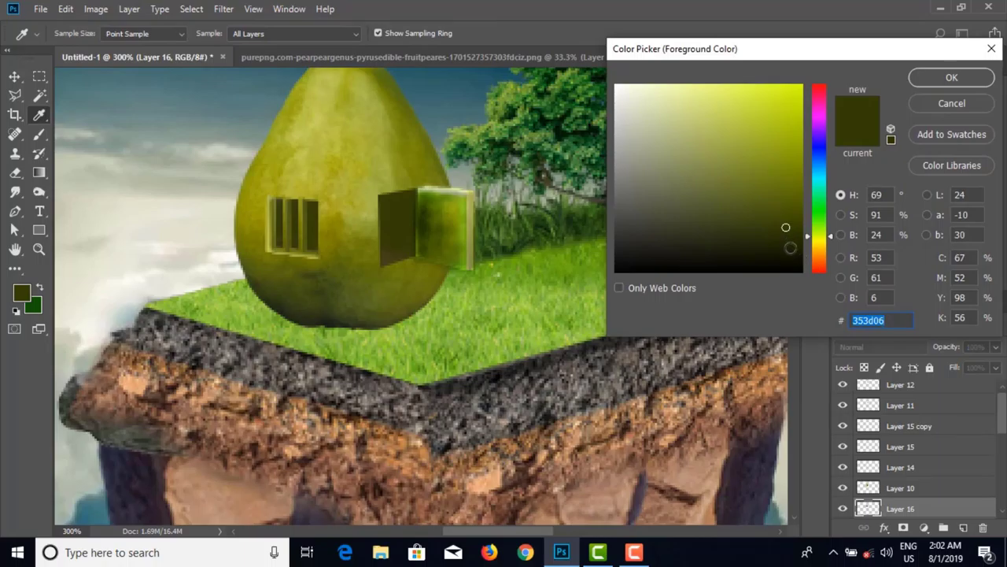
left_click(790, 248)
left_click(952, 78)
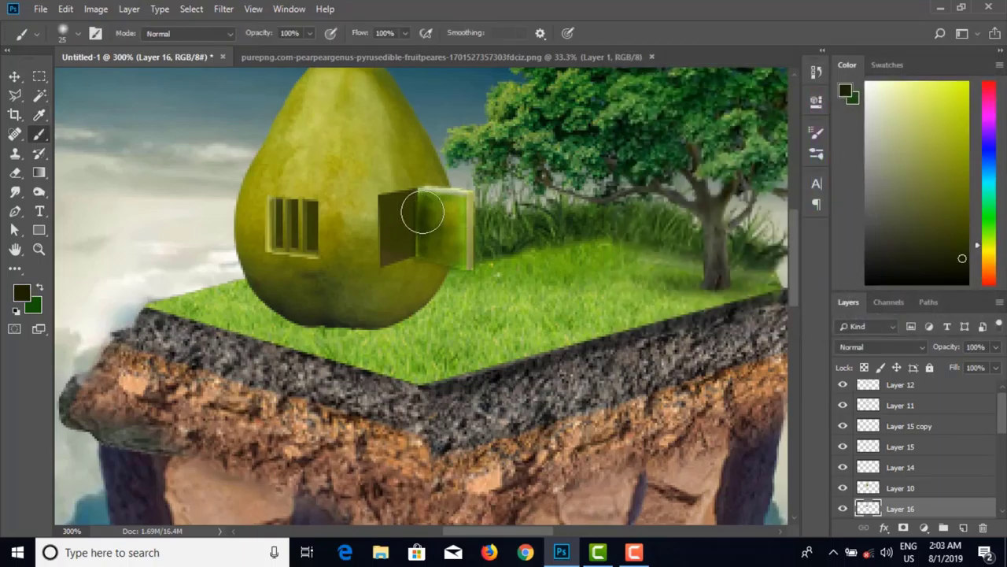
mouse_move(407, 220)
left_mouse_down()
mouse_move(413, 244)
mouse_move(406, 236)
mouse_move(420, 238)
mouse_move(411, 244)
mouse_move(399, 218)
left_mouse_up()
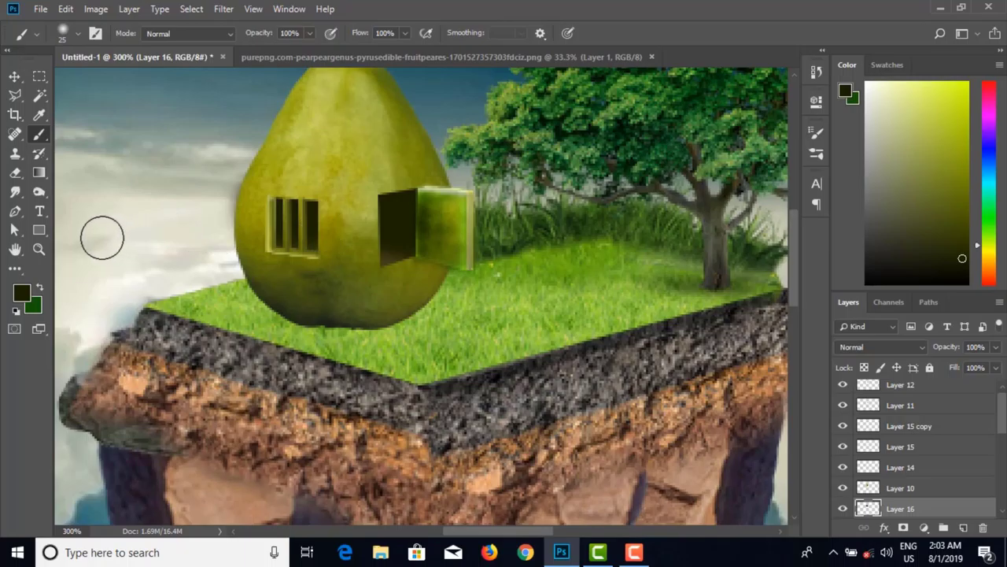
Step: With near-black olive 101301, darken the door opening's top and shade the pear's right edge
left_click(22, 294)
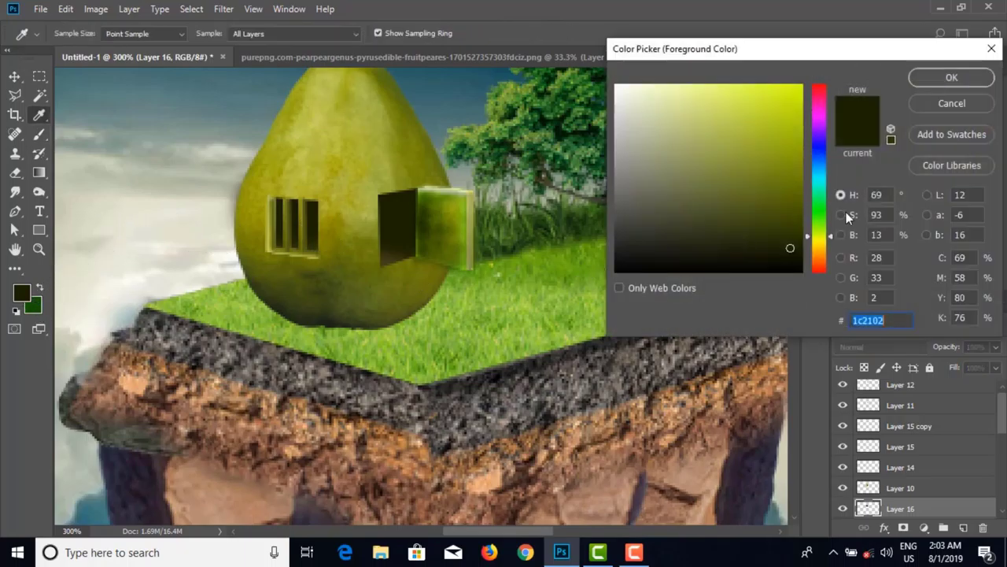
left_click(793, 258)
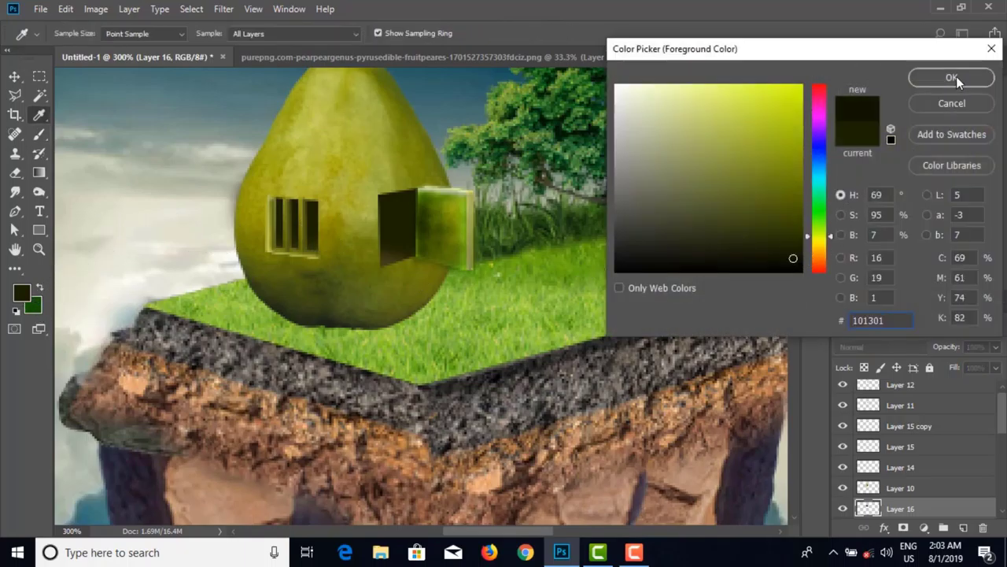
left_click(952, 78)
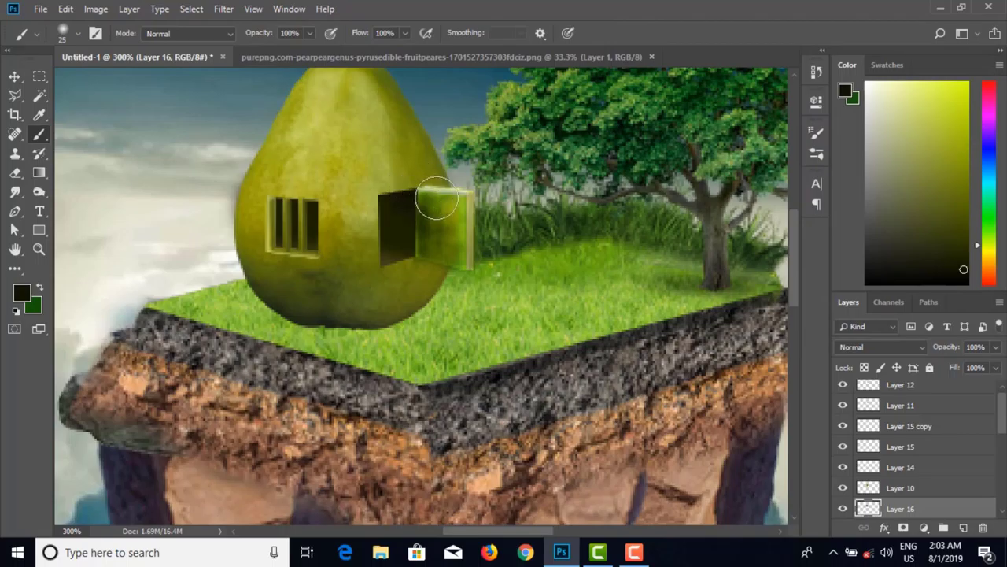
mouse_move(437, 201)
left_mouse_down()
mouse_move(423, 207)
mouse_move(425, 234)
mouse_move(405, 203)
left_mouse_up()
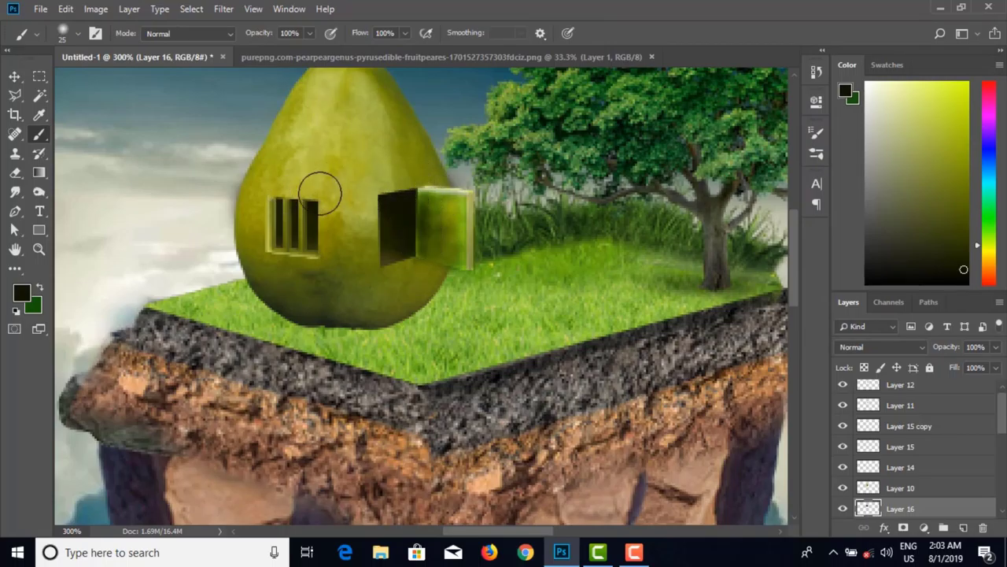
left_click_drag(321, 191, 250, 193)
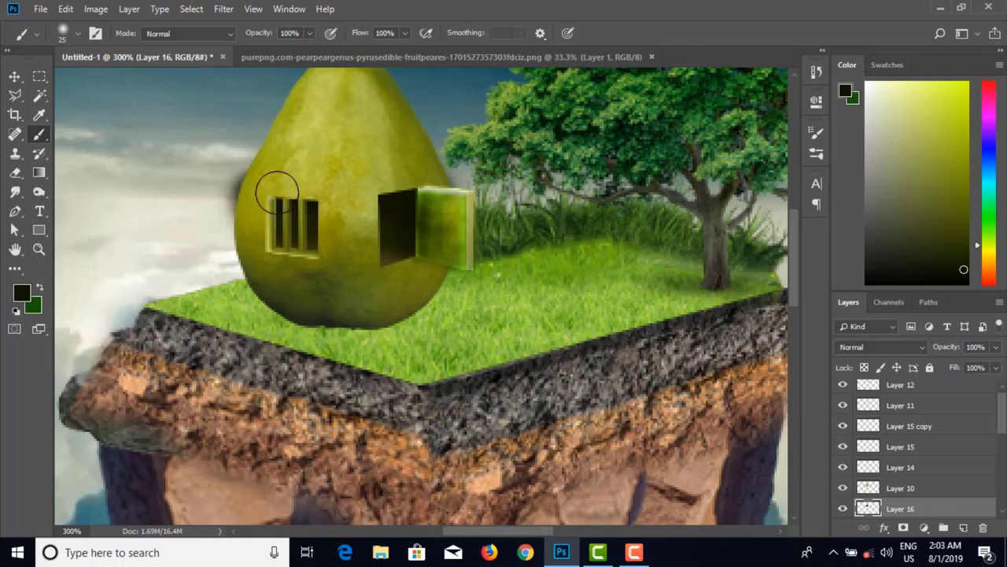
key("ctrl+z")
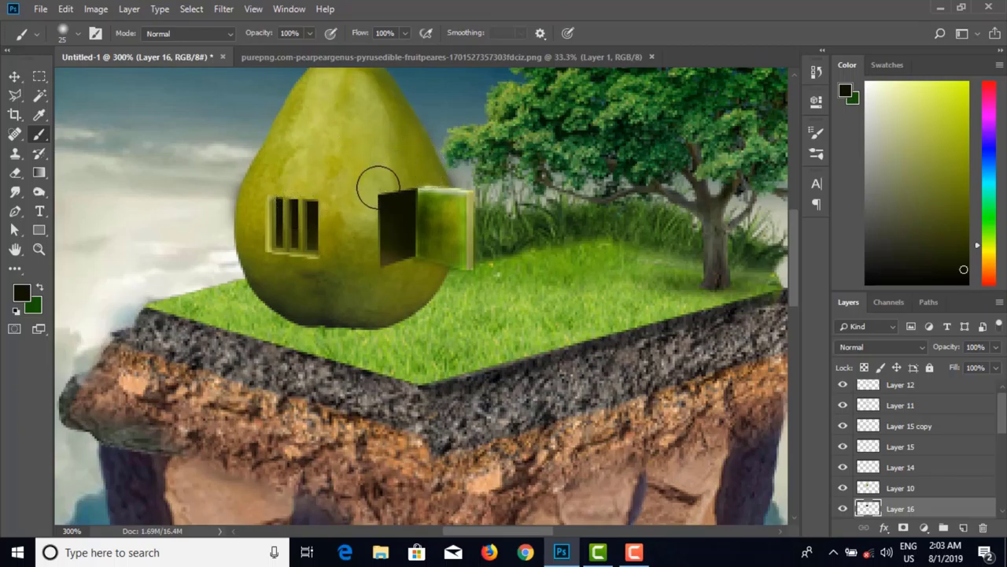
left_click_drag(439, 142, 441, 163)
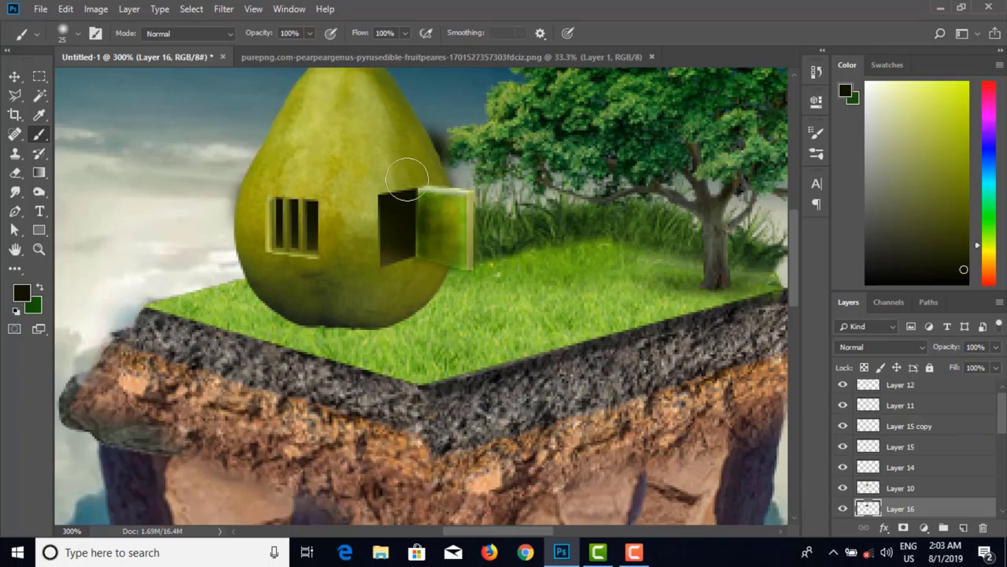
left_click(15, 77)
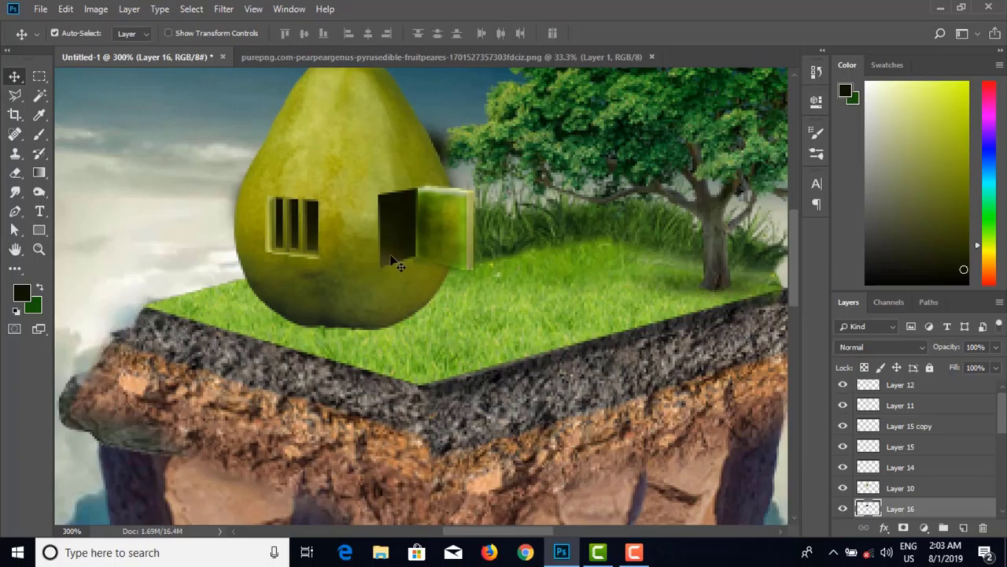
left_click(14, 96)
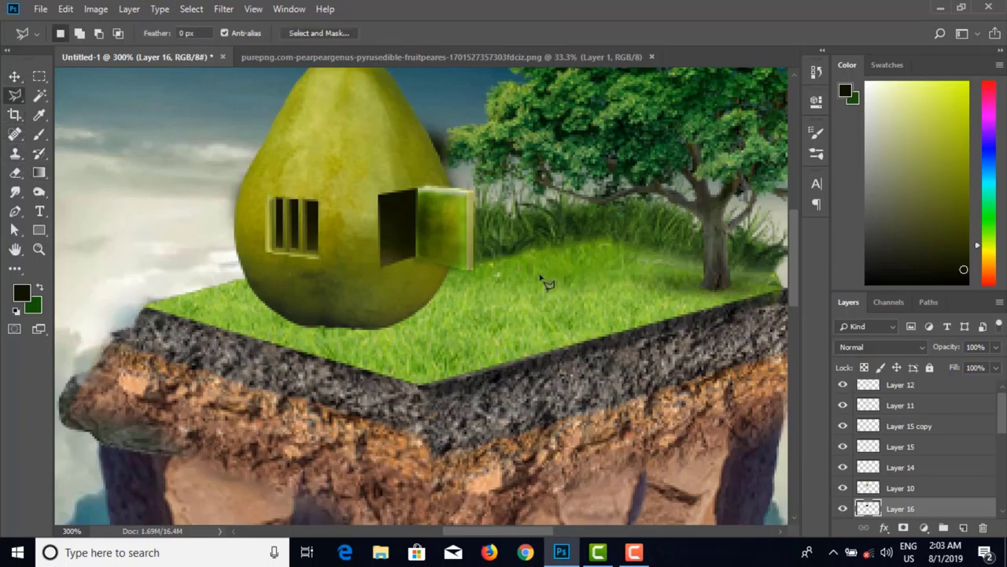
Step: Select the door's bottom edge and sample an olive colour from the pear
left_click(415, 251)
left_click(416, 252)
left_click(22, 293)
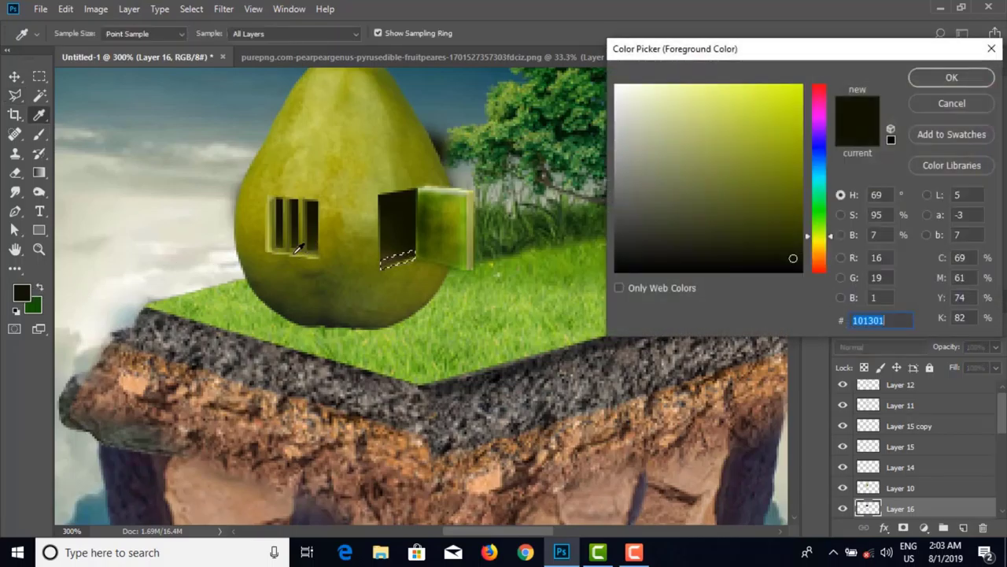
left_click(304, 247)
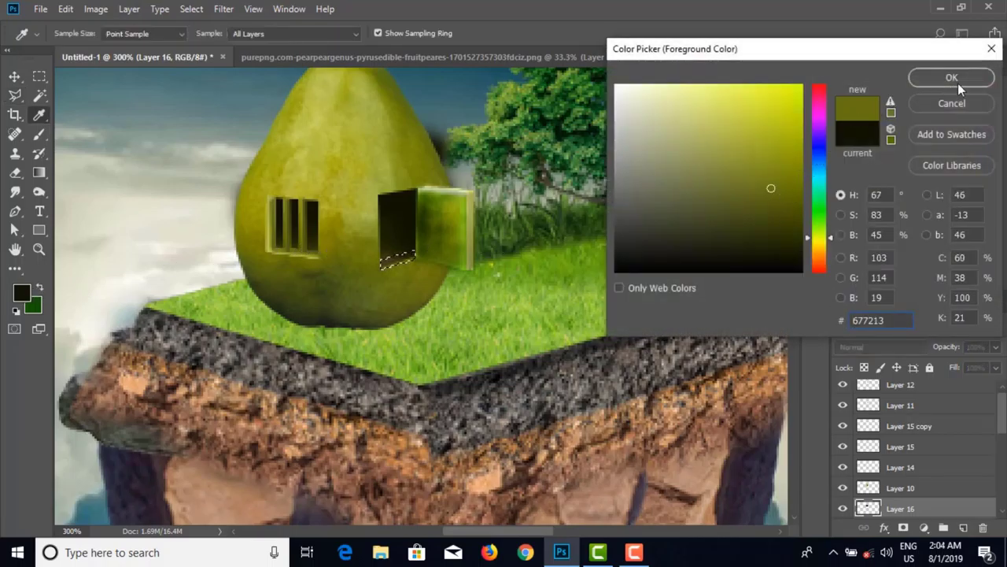
left_click(952, 77)
left_click(39, 134)
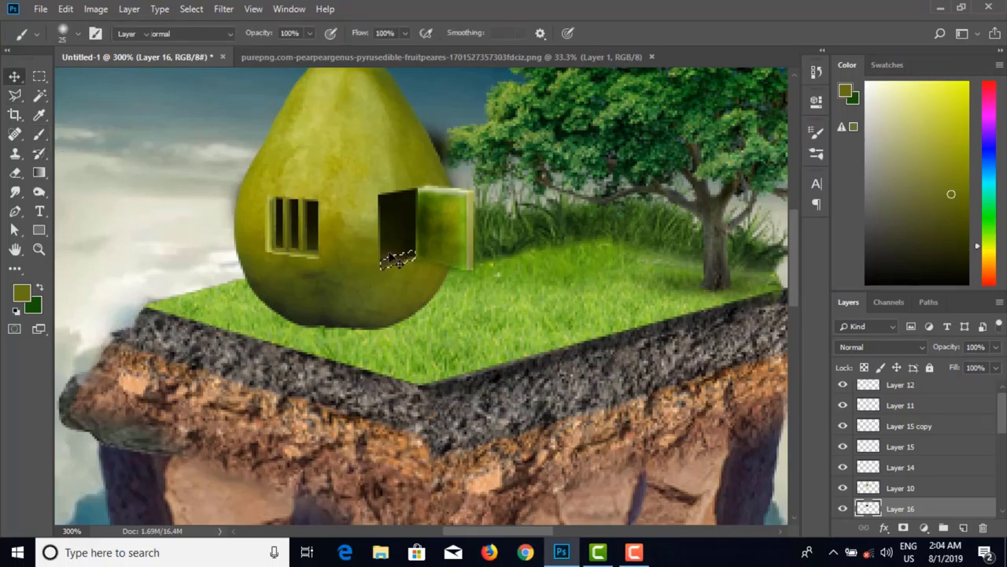
Step: On Layer 15 copy, try light olive in the door's bottom strip at brush size 6, then undo and deselect
key("v")
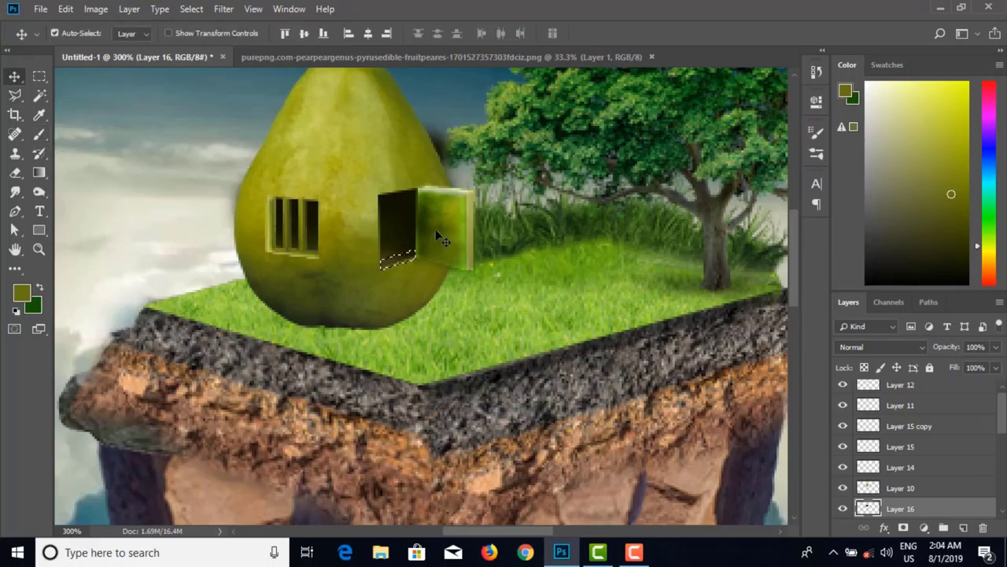
left_click(307, 234)
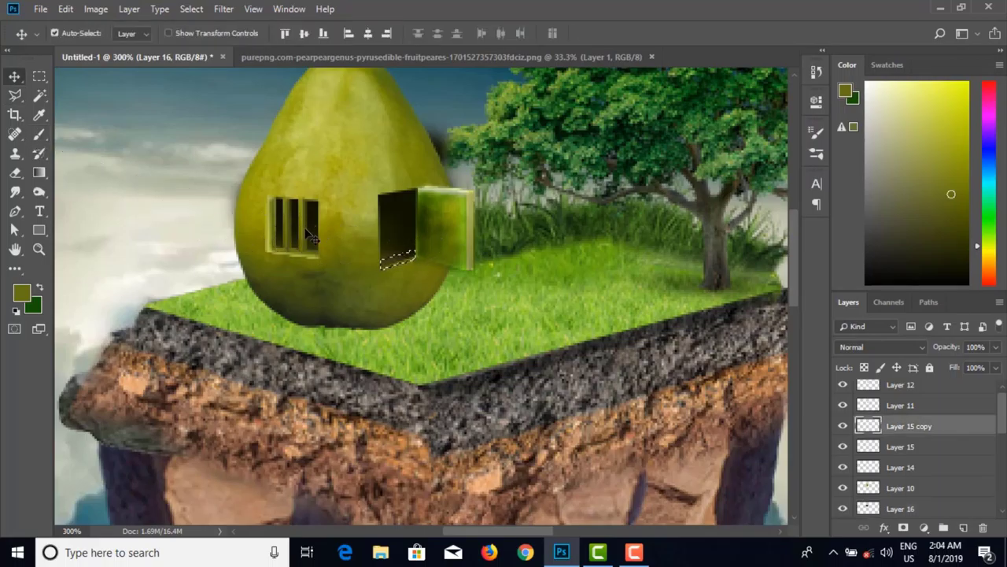
left_click(39, 133)
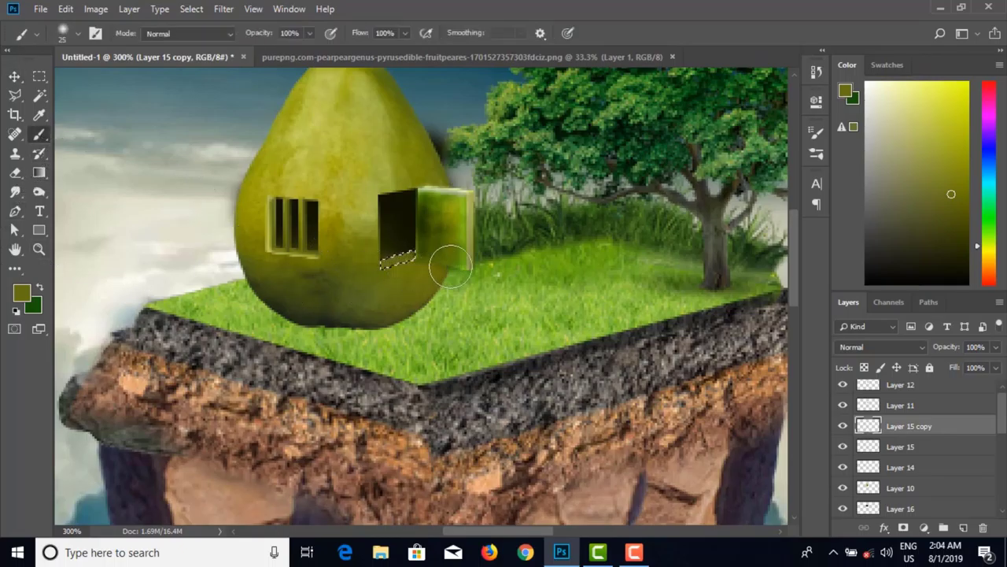
left_click(21, 293)
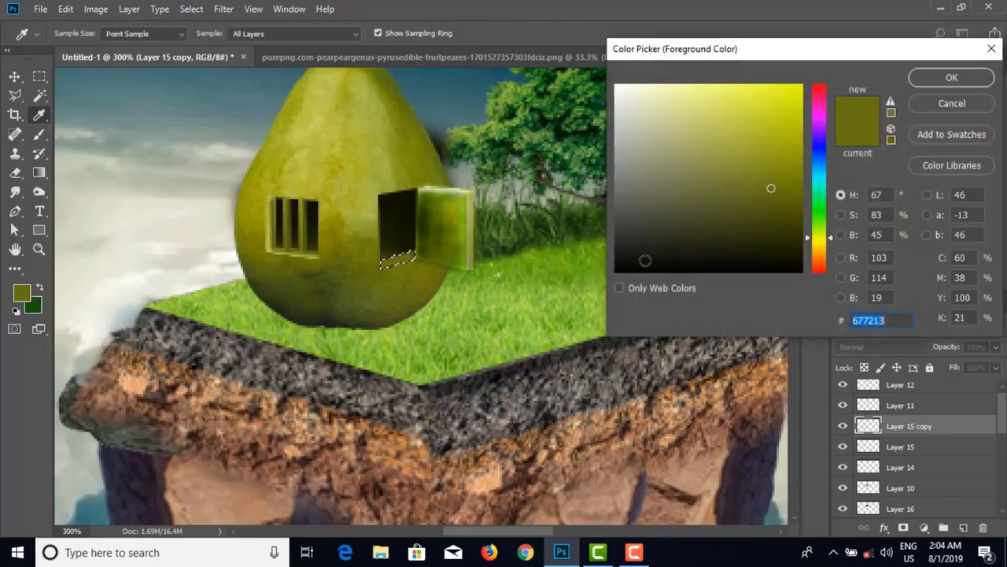
left_click(473, 198)
left_click(950, 78)
key("b")
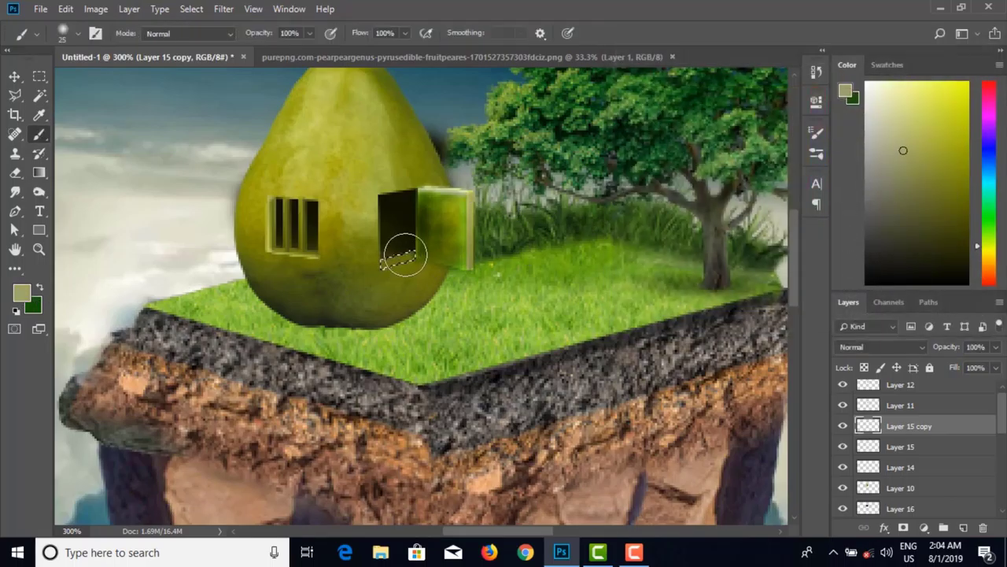
key("bracketleft")
key("bracketleft")
key("bracketleft")
key("bracketleft")
key("bracketleft")
key("bracketleft")
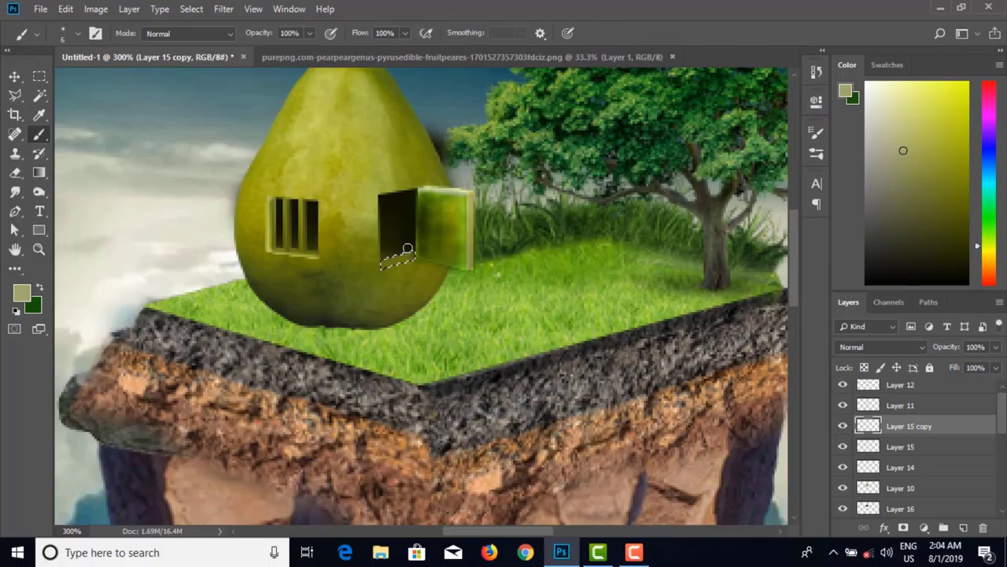
mouse_move(413, 251)
left_mouse_down()
mouse_move(377, 264)
mouse_move(410, 251)
left_mouse_up()
key("ctrl+z")
key("ctrl+d")
Step: Try painting the pale door sill bright grass green, then undo it
key("ctrl+equal")
key("ctrl+equal")
key("ctrl+equal")
key("ctrl+equal")
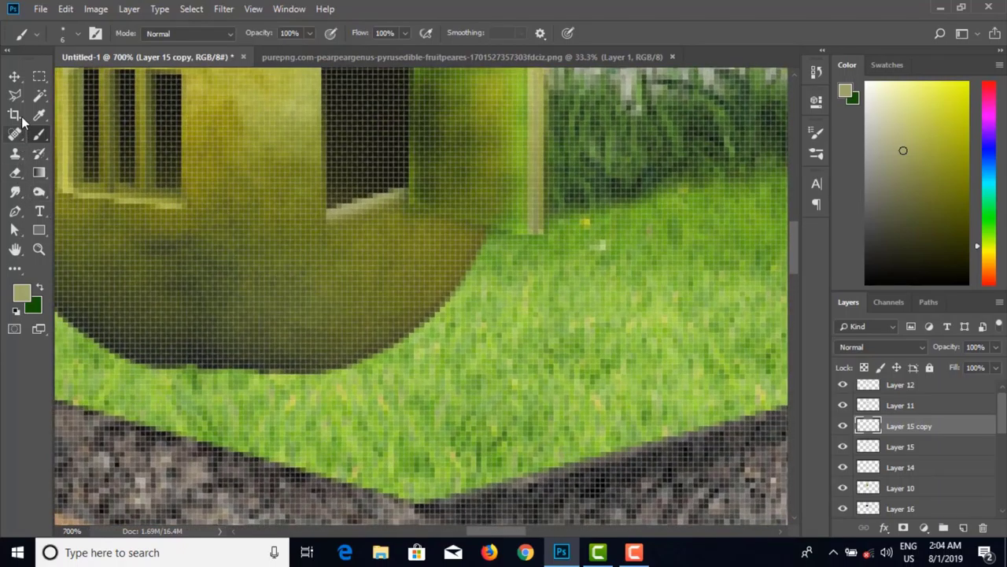
left_click(23, 296)
left_click(527, 218)
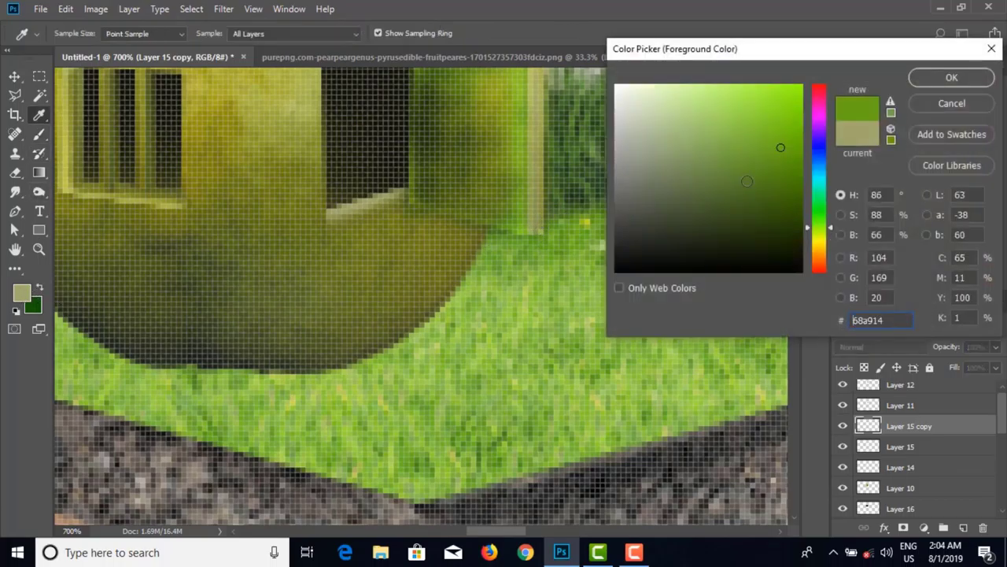
left_click(922, 79)
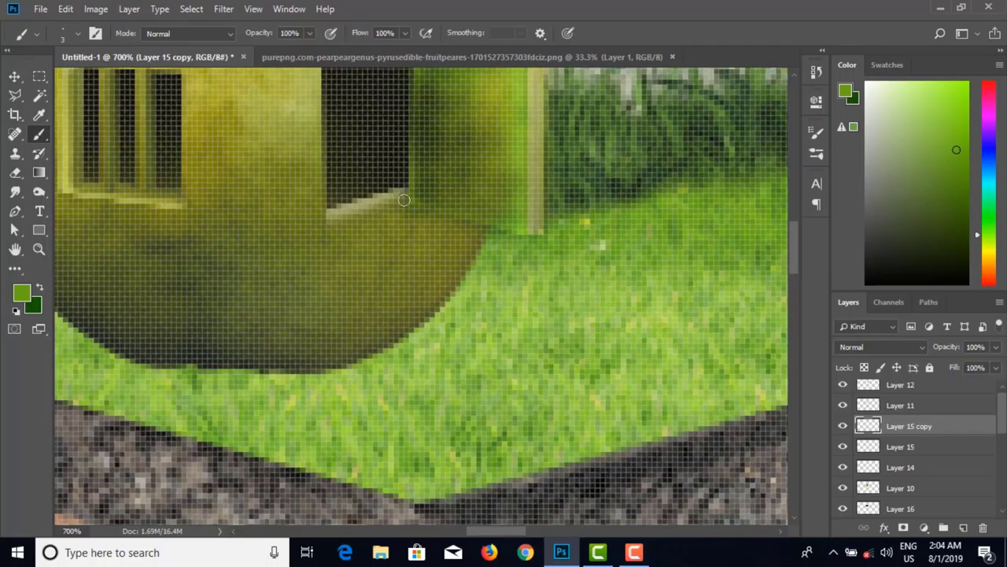
left_click(331, 222, "shift")
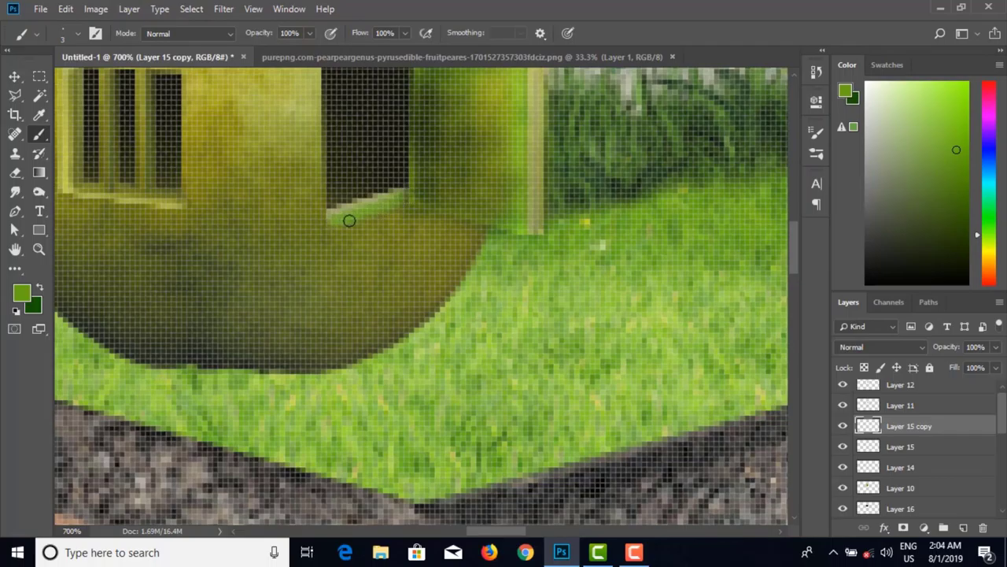
key("ctrl+z")
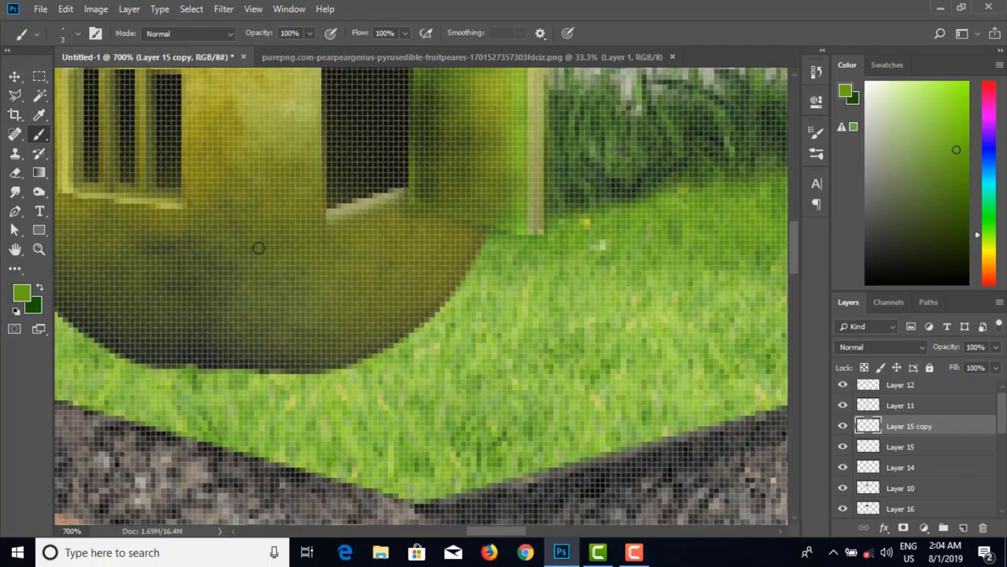
Step: Paint over the pale streak beside the door with dark olive sampled from the pear
left_click(24, 293)
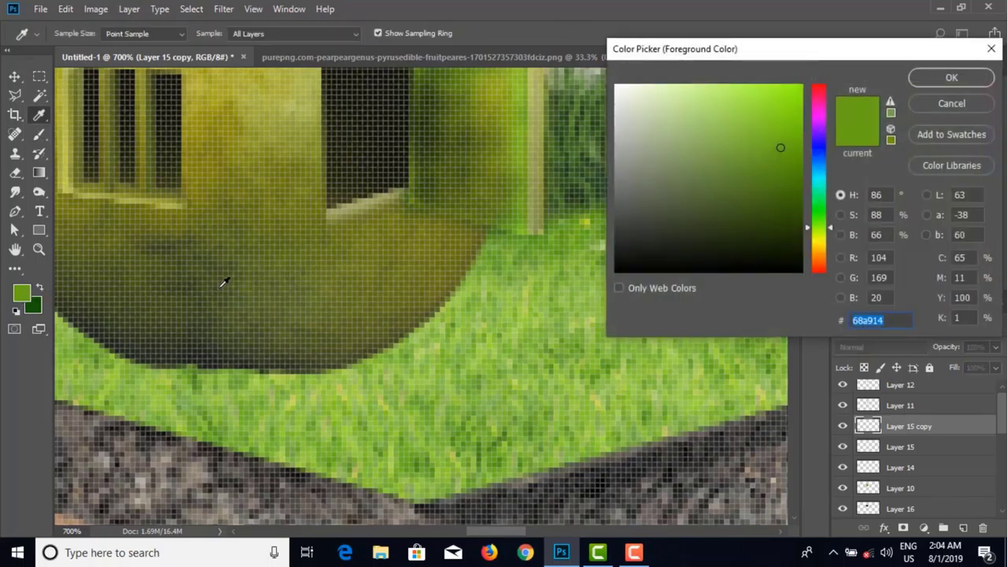
left_click(225, 282)
key("Return")
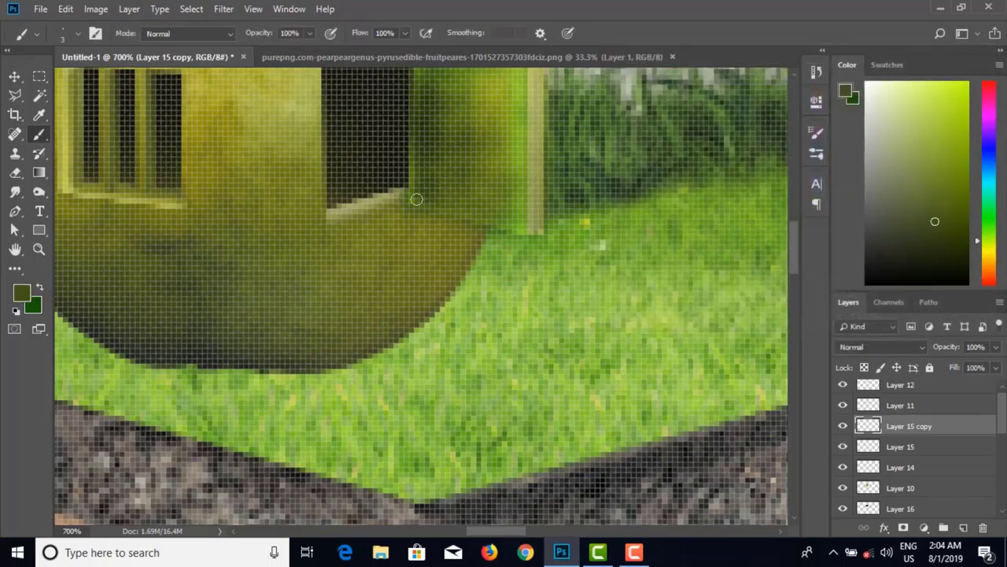
left_click(332, 222, "shift")
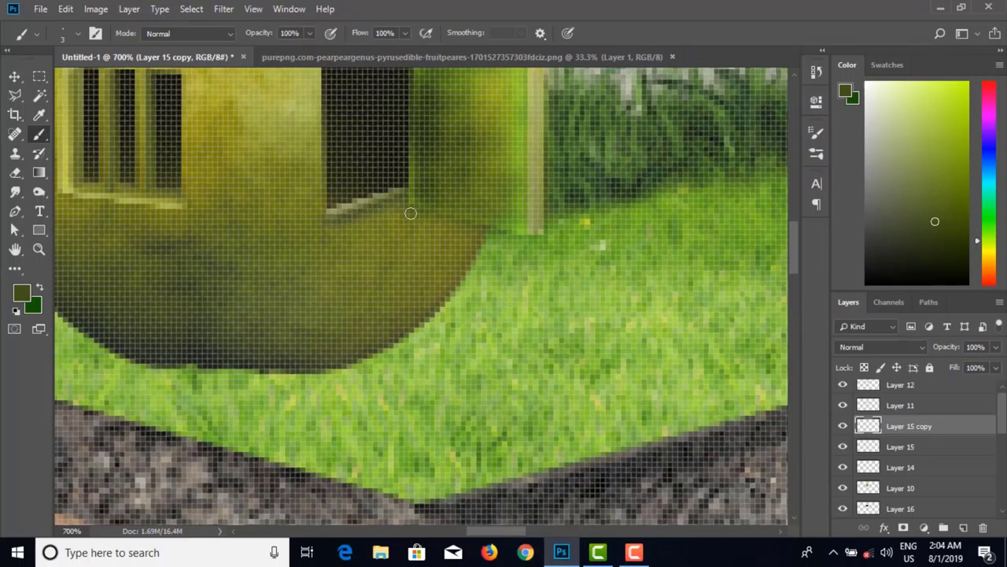
scroll(411, 213, "down", 5)
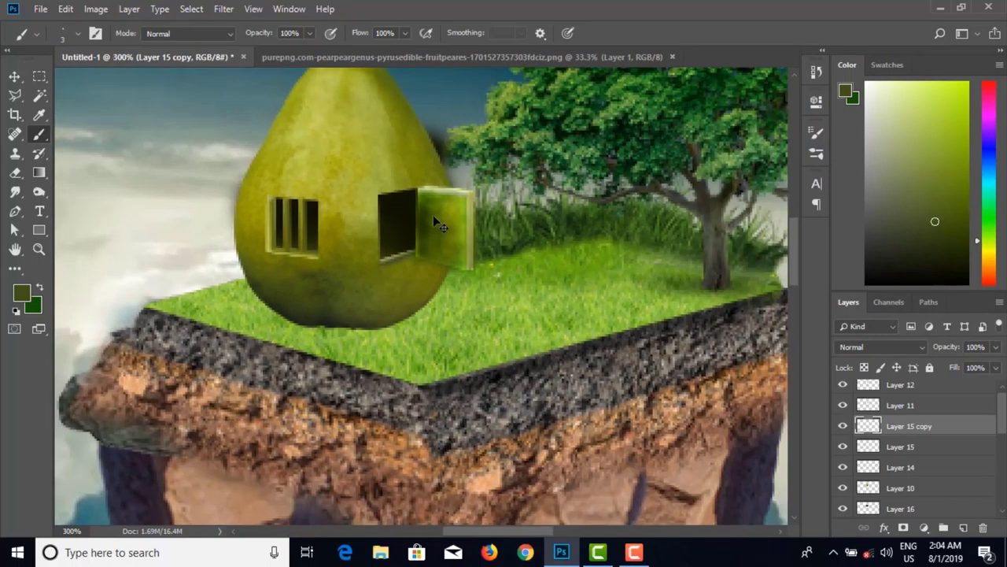
Step: Sample the door's light green (a5b064) and brush highlights along the doorway's bottom and left edges
left_click(23, 293)
left_click(475, 201)
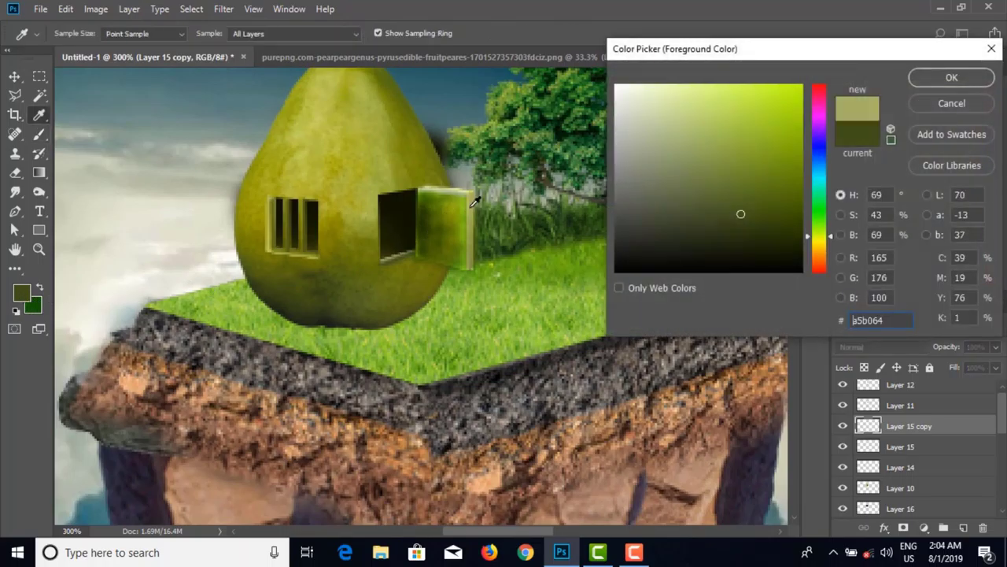
left_click(940, 78)
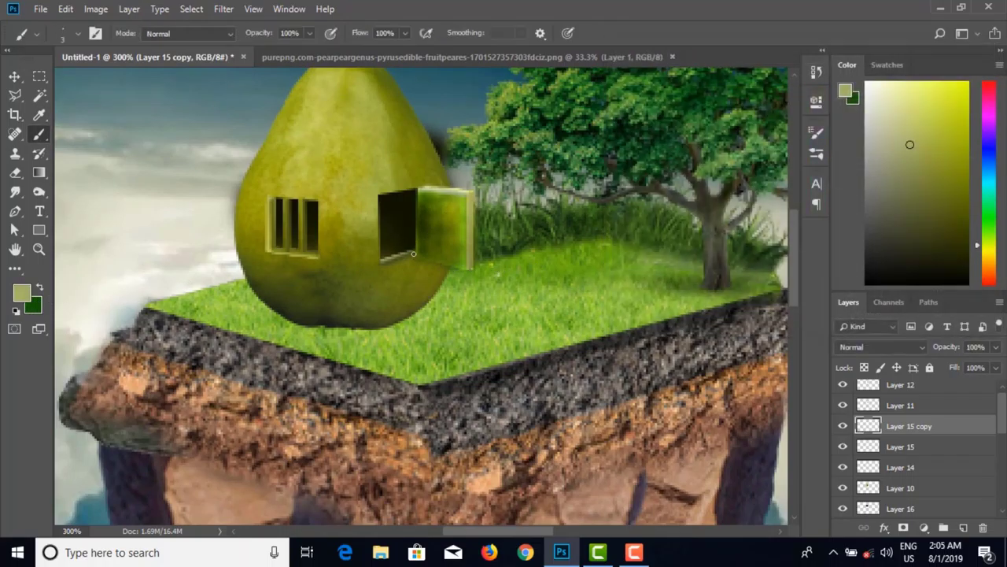
left_click_drag(382, 260, 393, 261)
left_click(416, 191, "shift")
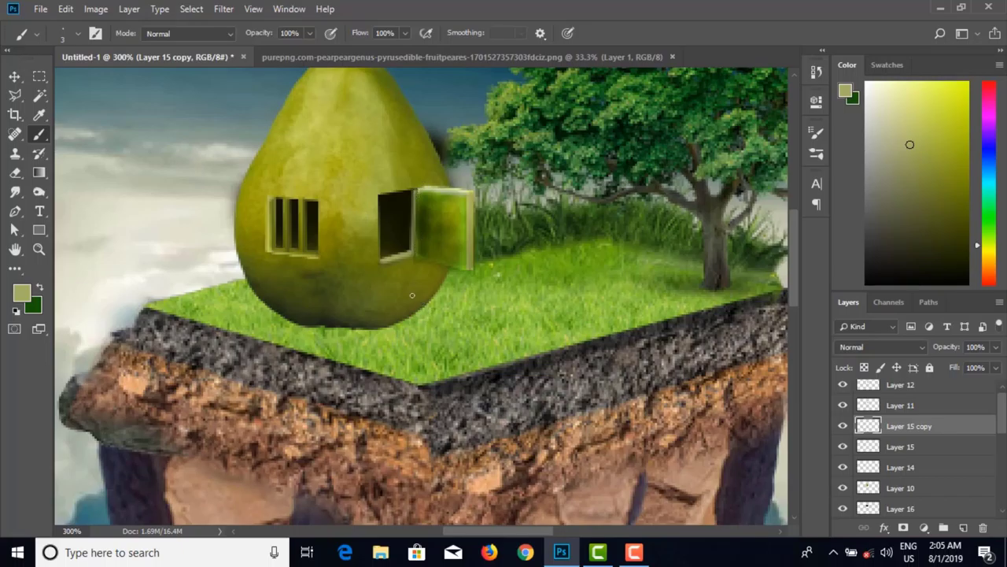
key("ctrl+minus")
key("ctrl+minus")
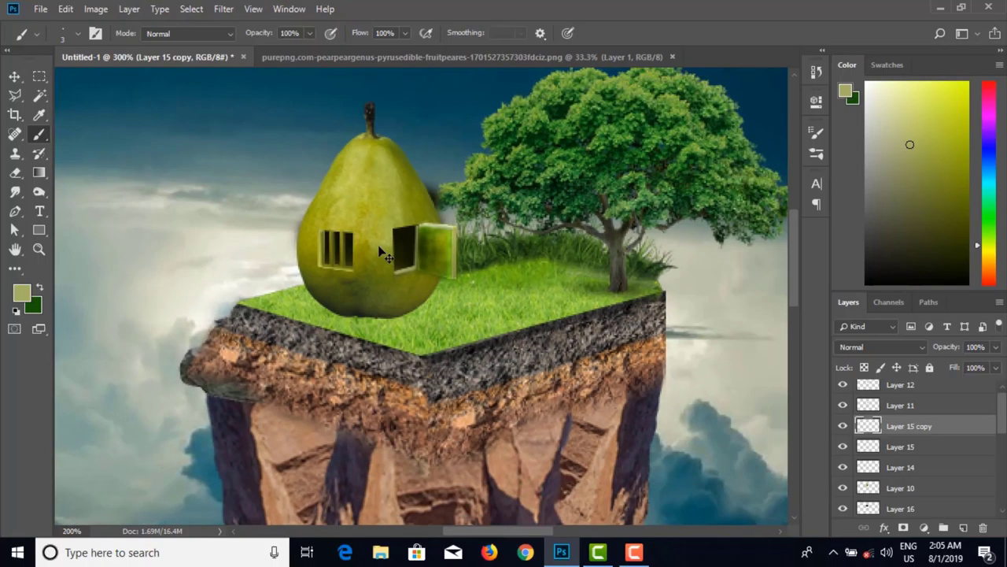
Step: Save the document as 'semi matte painting' PSD in D:\photoshop class 32, accepting the compatibility prompt
left_click(15, 77)
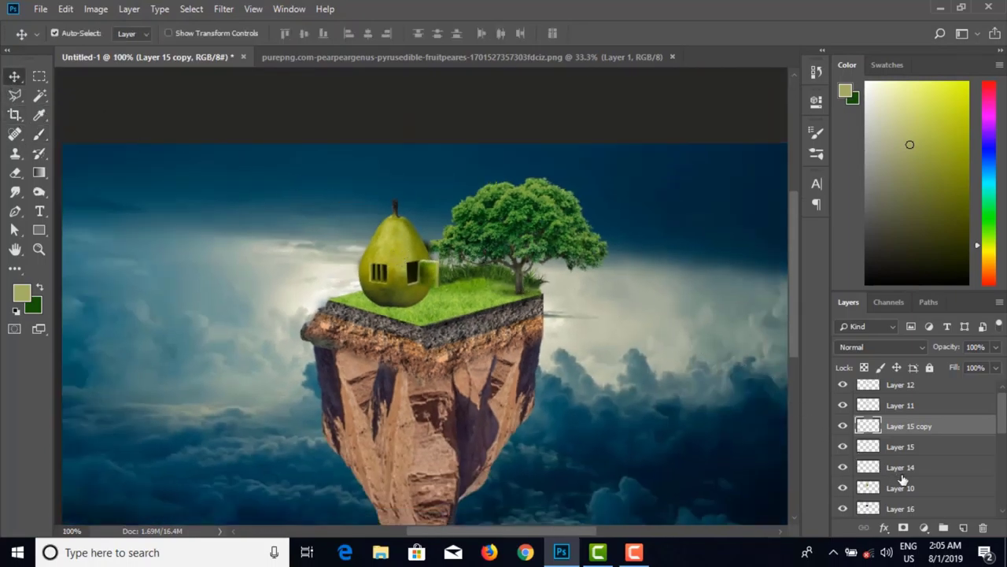
scroll(903, 480, "down", 2)
key("ctrl")
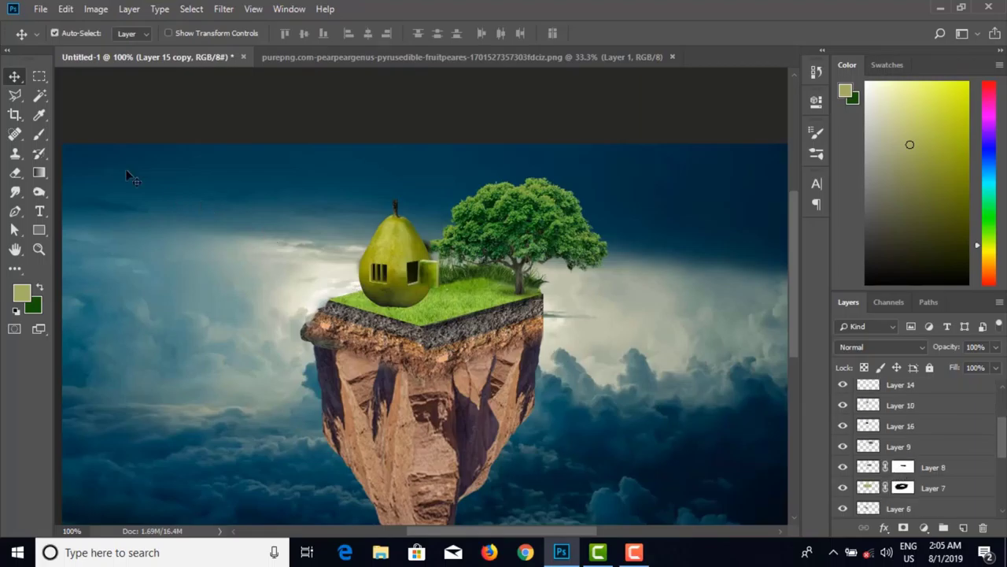
left_click(40, 9)
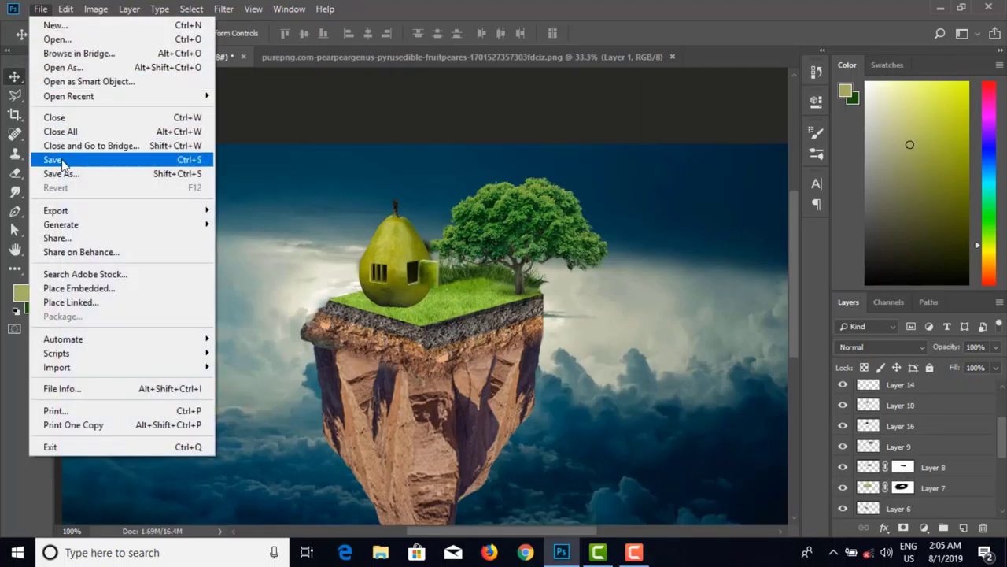
left_click(63, 163)
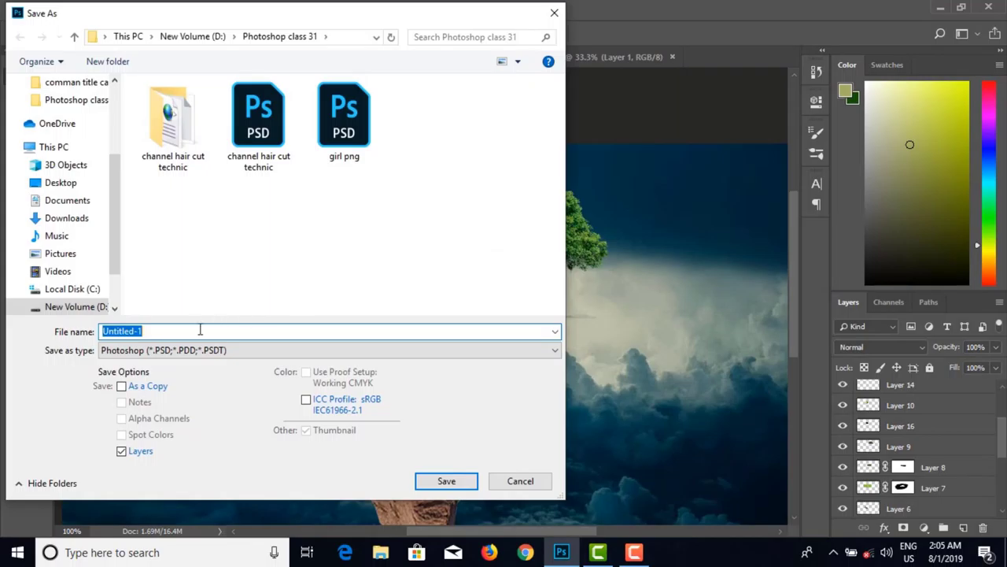
left_click(191, 38)
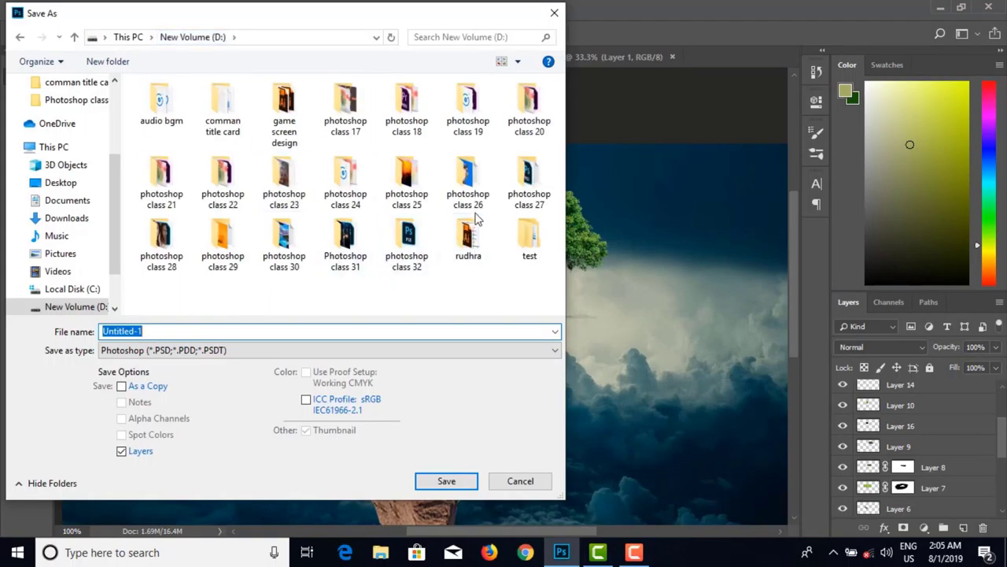
left_click(401, 257)
double_click(401, 256)
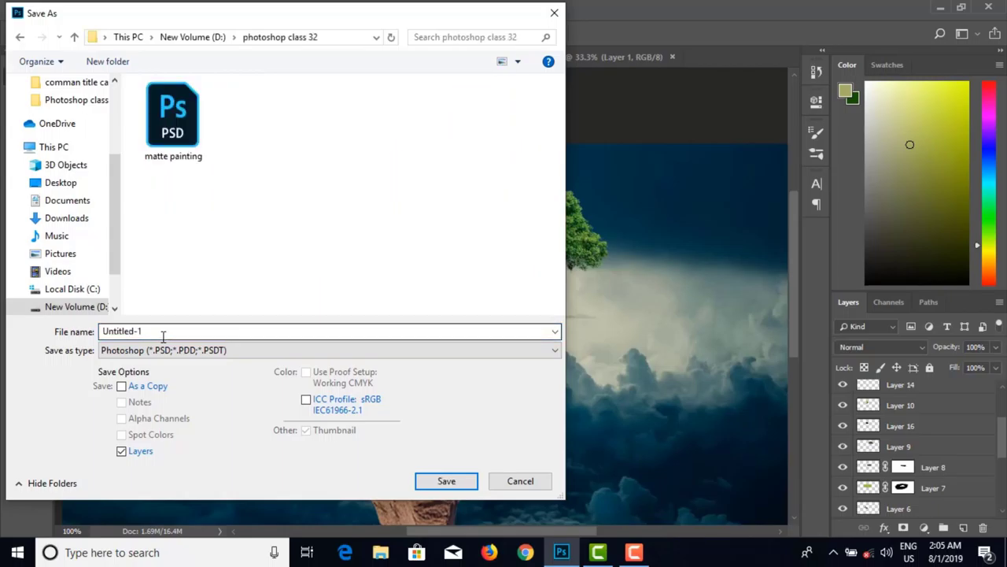
type("semi matte painting")
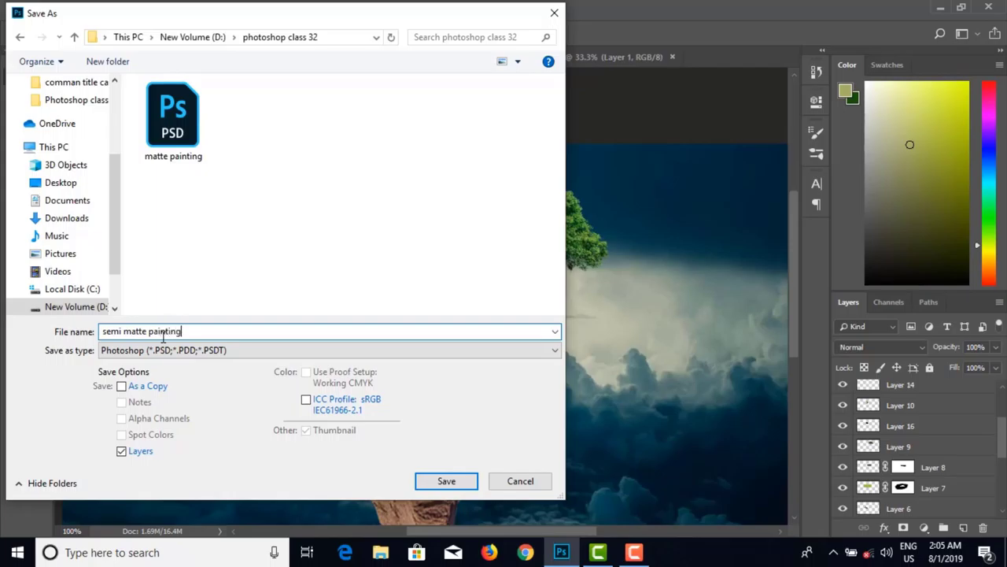
left_click(445, 481)
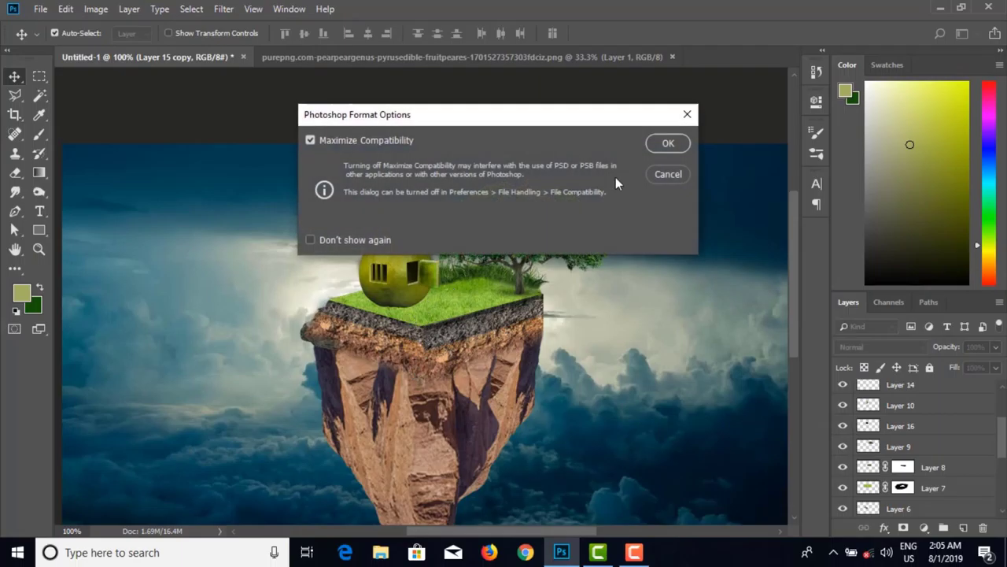
left_click(669, 142)
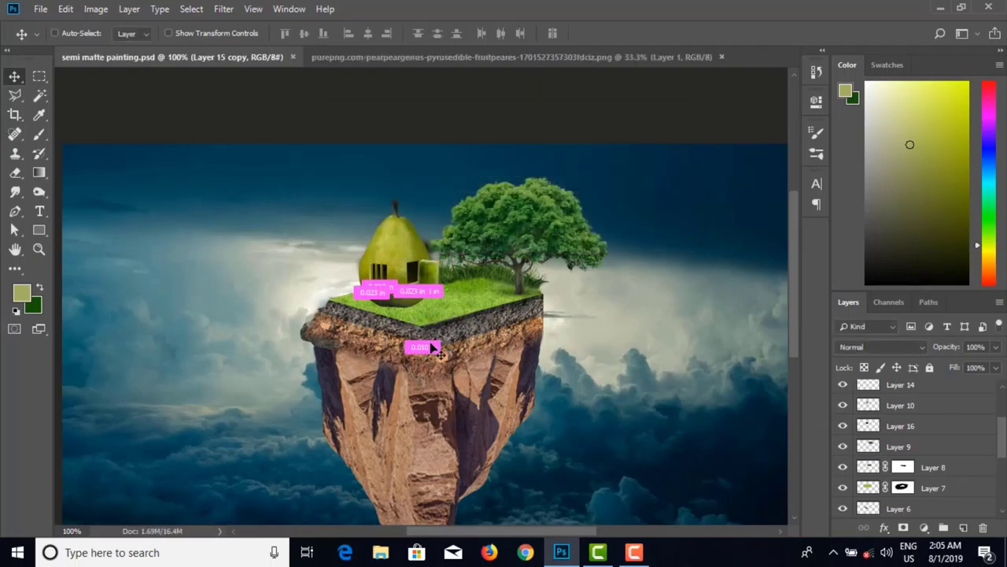
Step: Toggle Layer 3's visibility and add a new empty layer, Layer 17
scroll(412, 322, "up", 3)
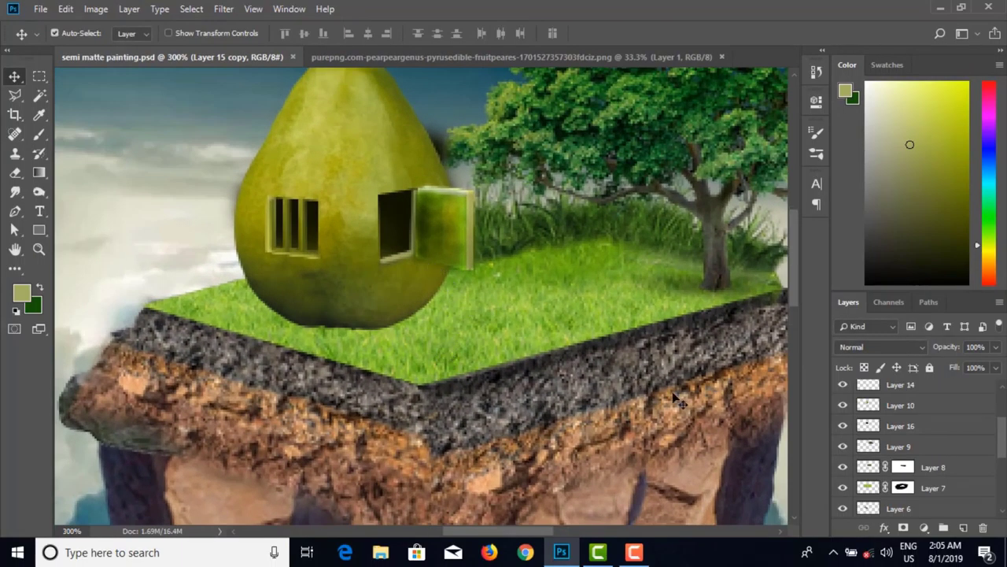
scroll(927, 480, "down", 3)
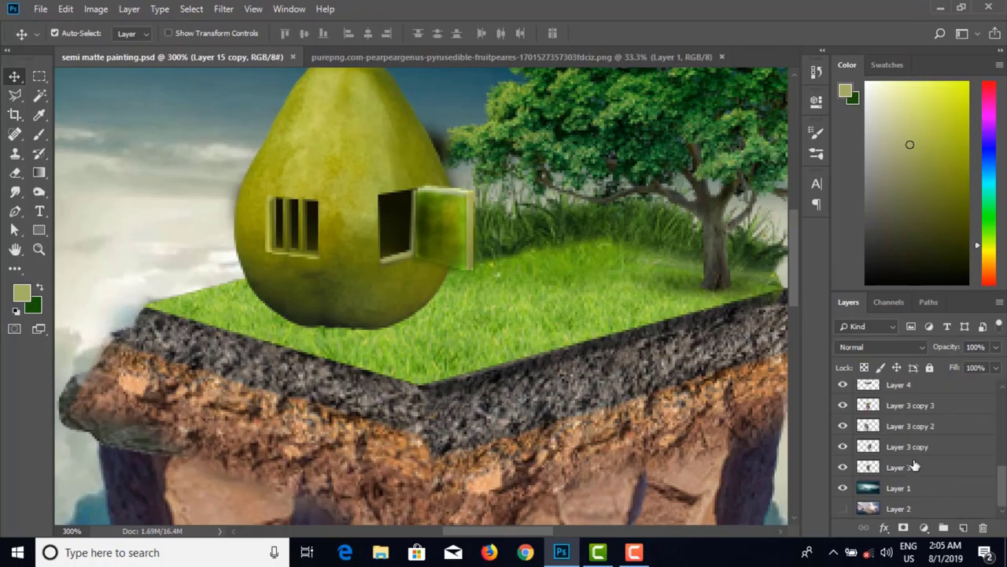
left_click(842, 469)
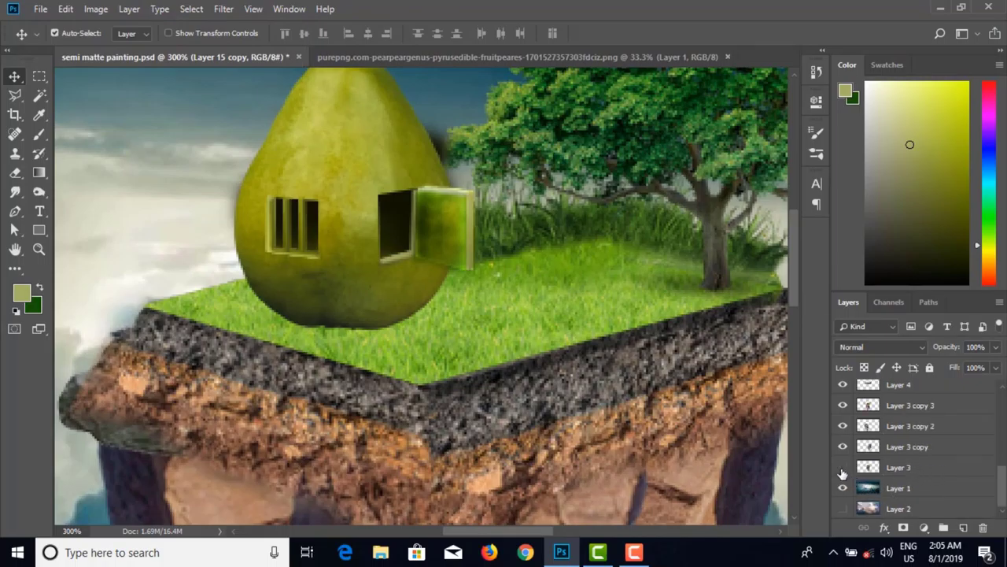
scroll(889, 469, "up", 2)
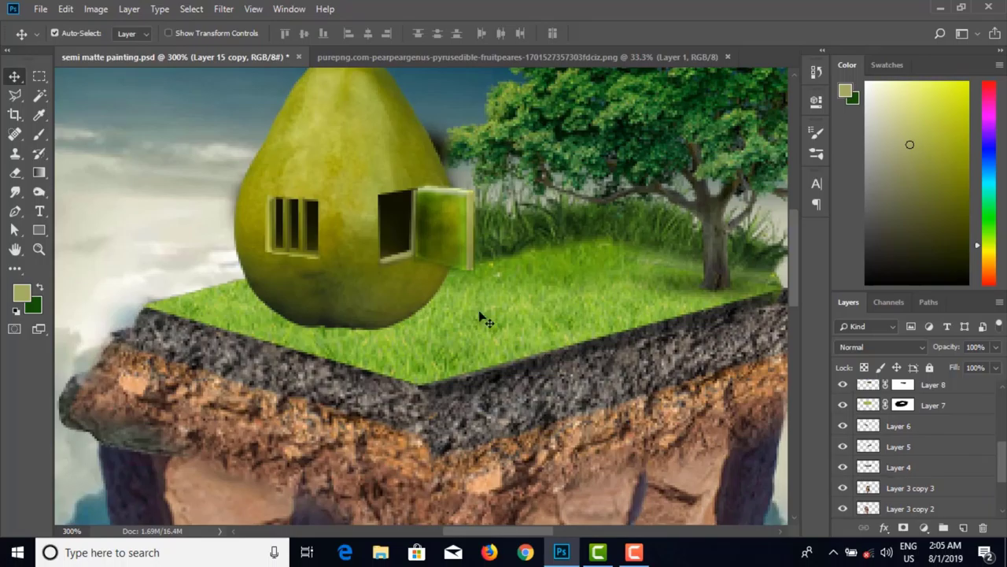
key("ctrl+shift+alt+n")
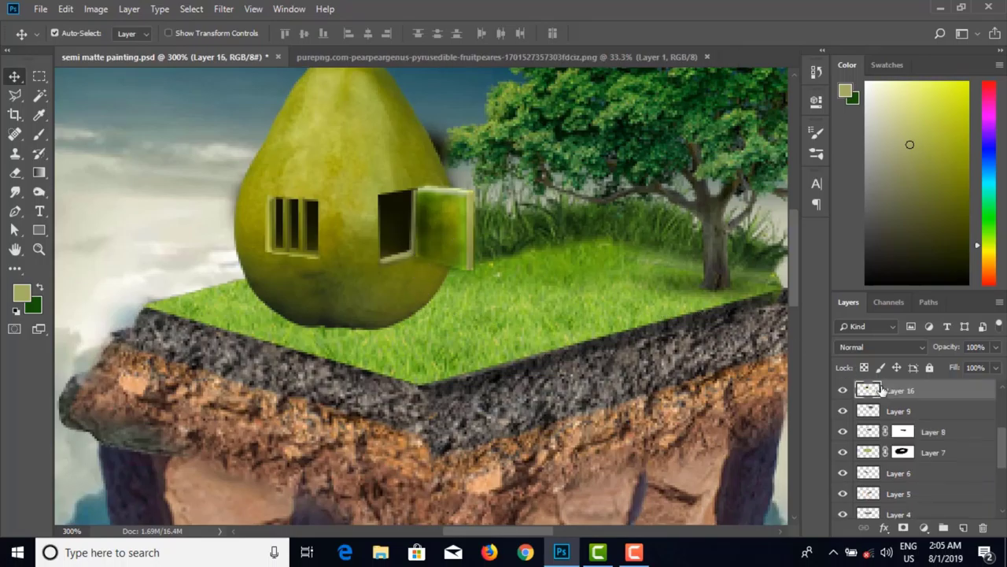
Step: Hide and re-show Layers 16 and 8 to inspect them, selecting Layer 9 in between
left_click(844, 392)
left_click(843, 394)
left_click(928, 413)
scroll(930, 416, "down", 2)
scroll(931, 417, "down", 2)
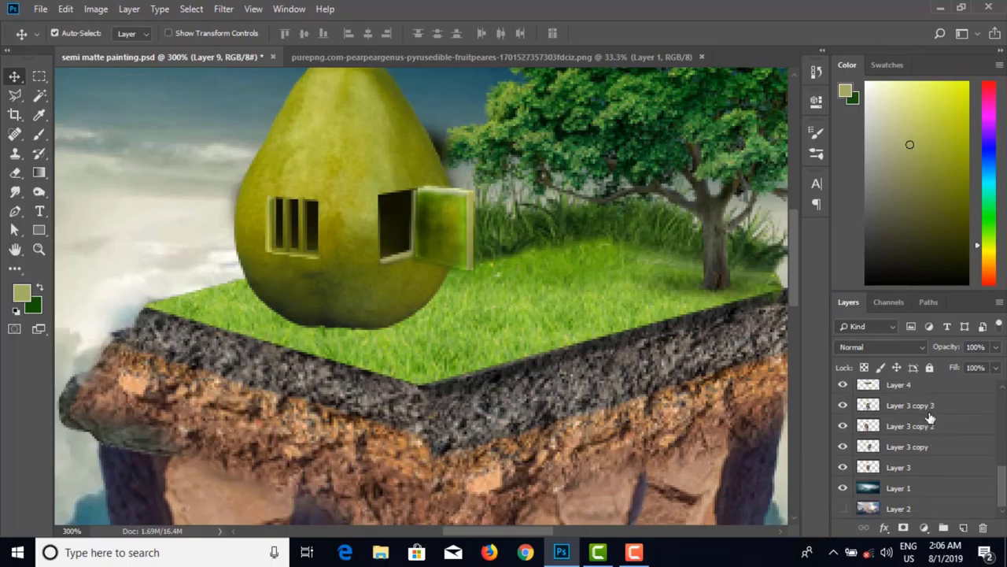
scroll(931, 417, "up", 4)
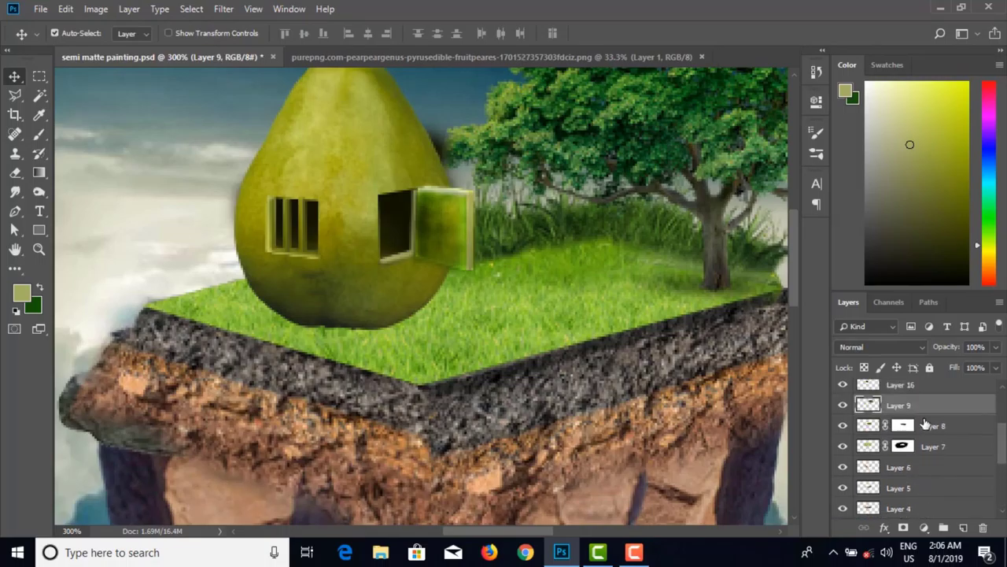
left_click(843, 447)
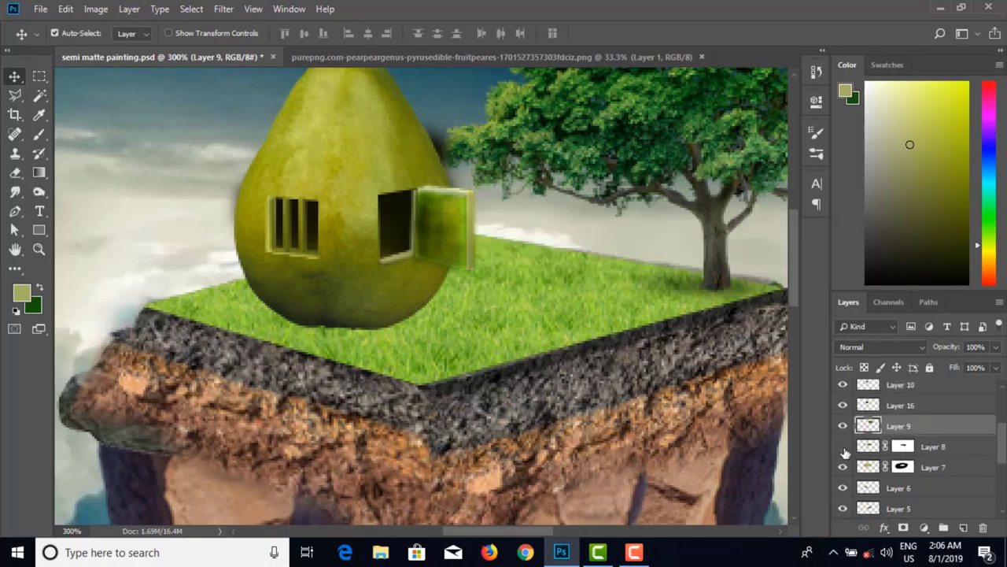
left_click(843, 447)
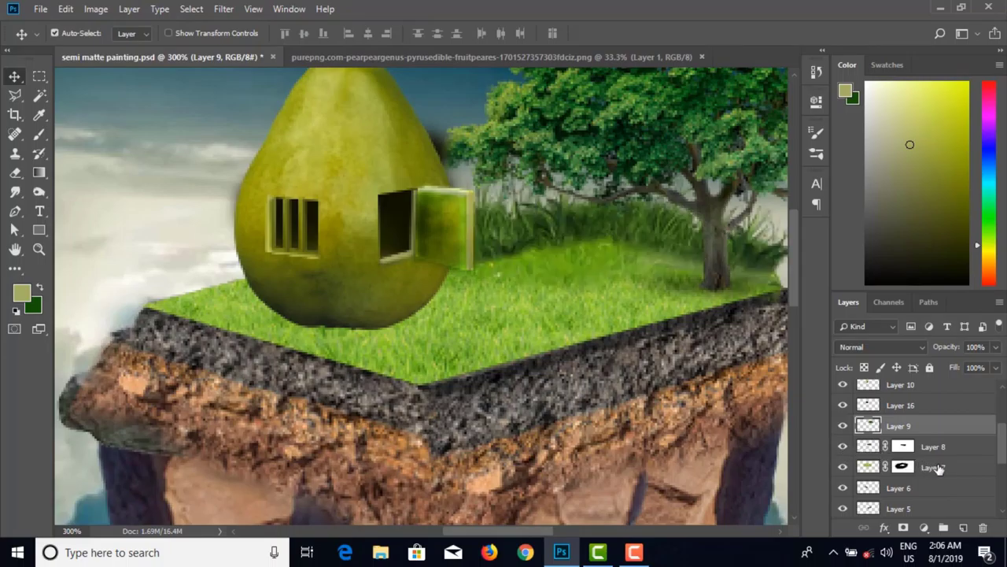
Step: Add a new empty layer above Layer 9 and pick a brush tip for painting
left_click(964, 527)
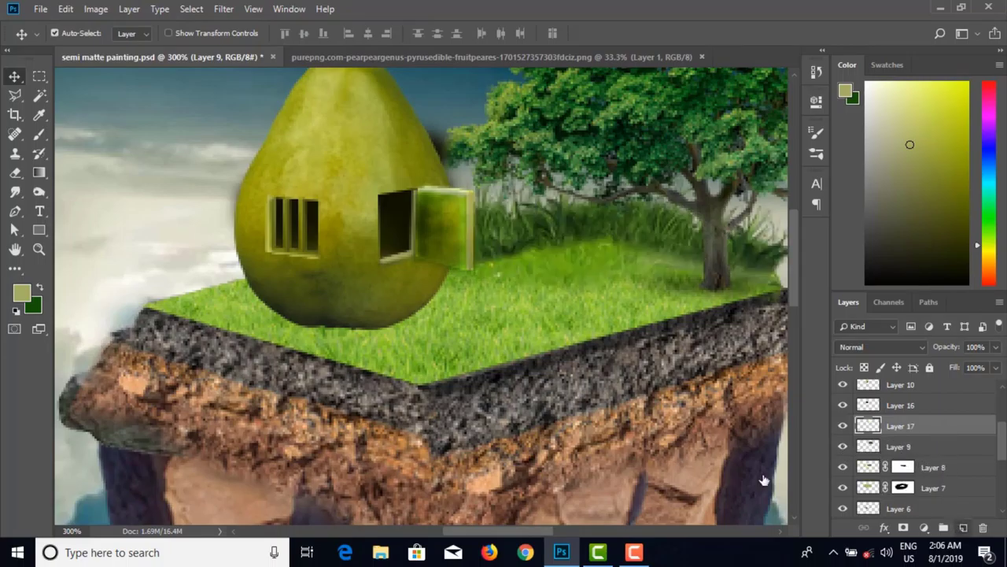
key("ctrl+minus")
key("ctrl+minus")
key("ctrl+minus")
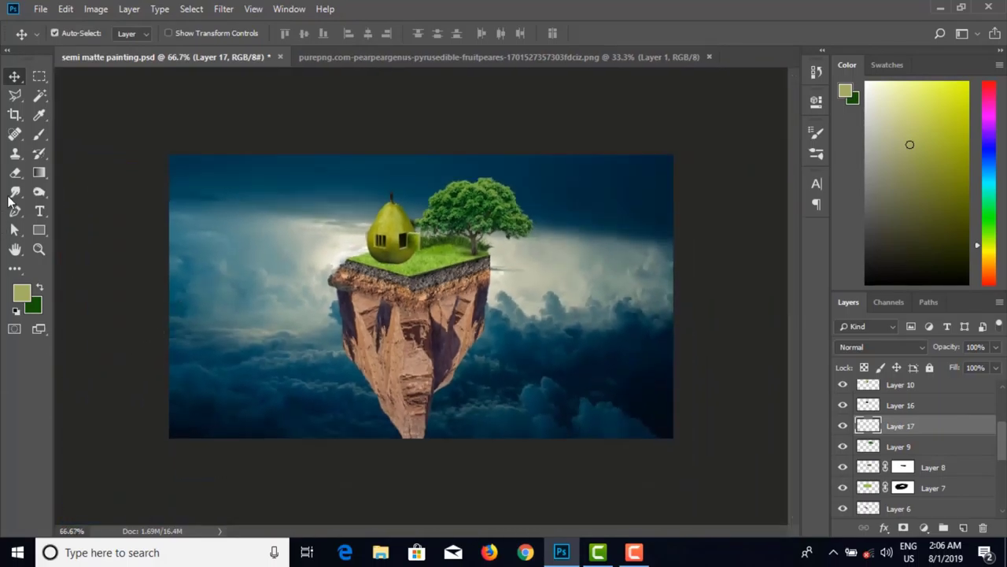
left_click(39, 134)
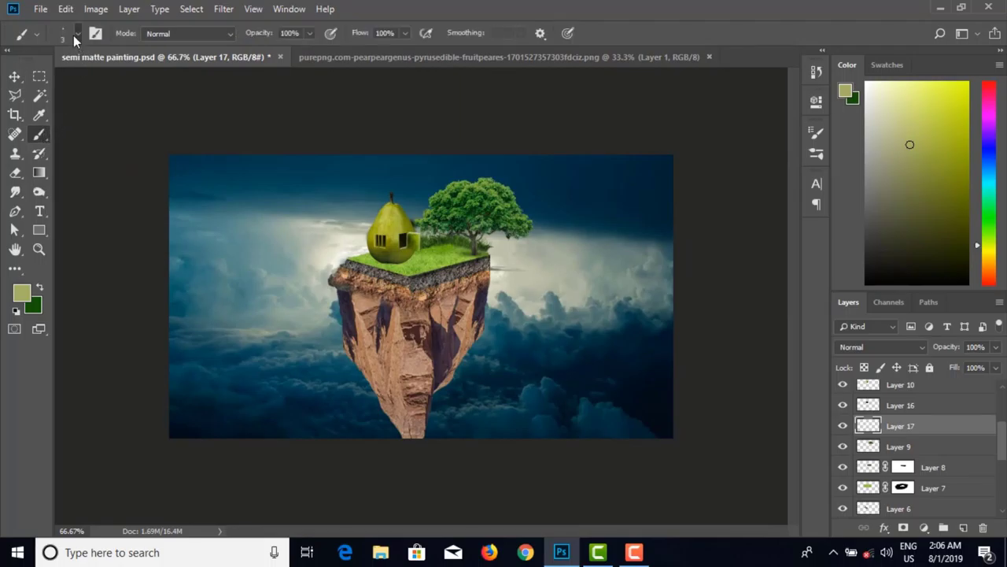
left_click(76, 39)
double_click(35, 149)
Step: Set the foreground colour to bright yellow #fcff00 in the Color Picker
left_click(26, 299)
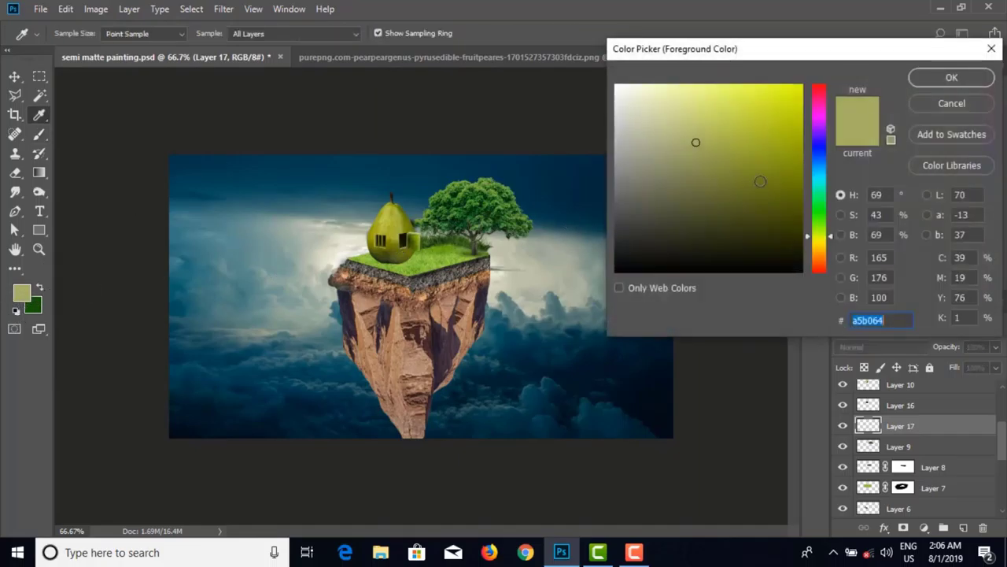
left_click_drag(810, 250, 810, 241)
left_click(800, 89)
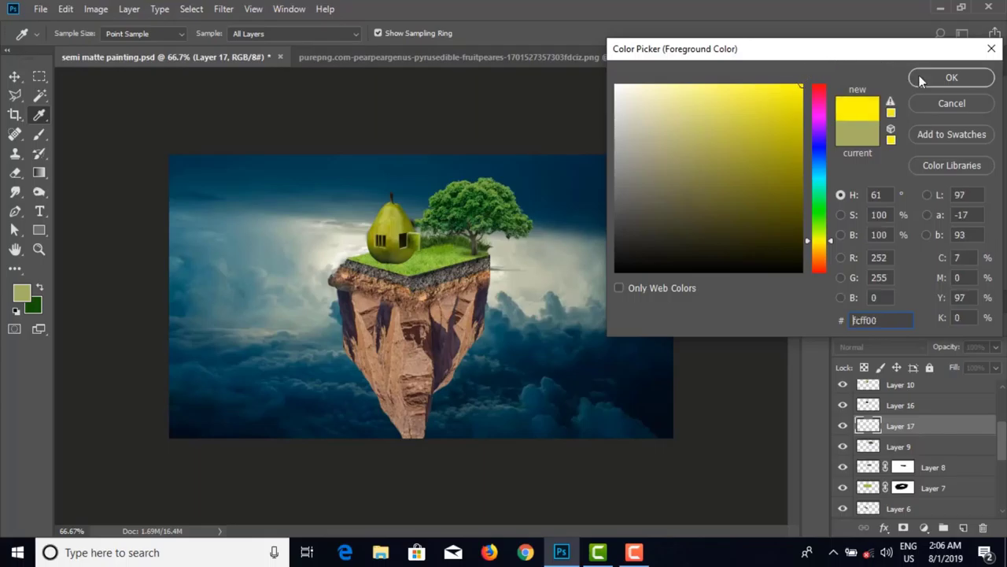
left_click(951, 79)
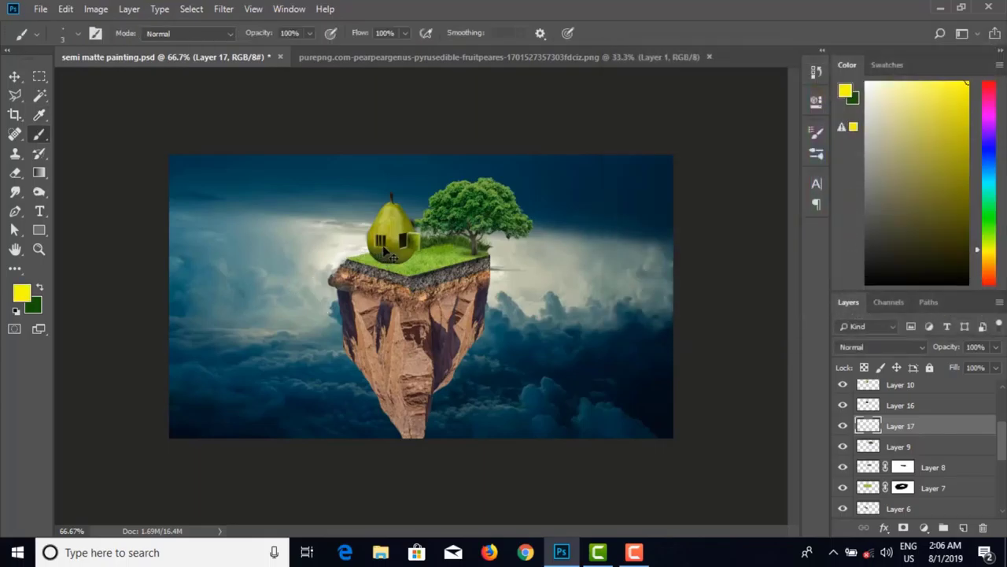
Step: Zoom in on the pear house and test-paint yellow into its window
scroll(386, 249, "up", 3)
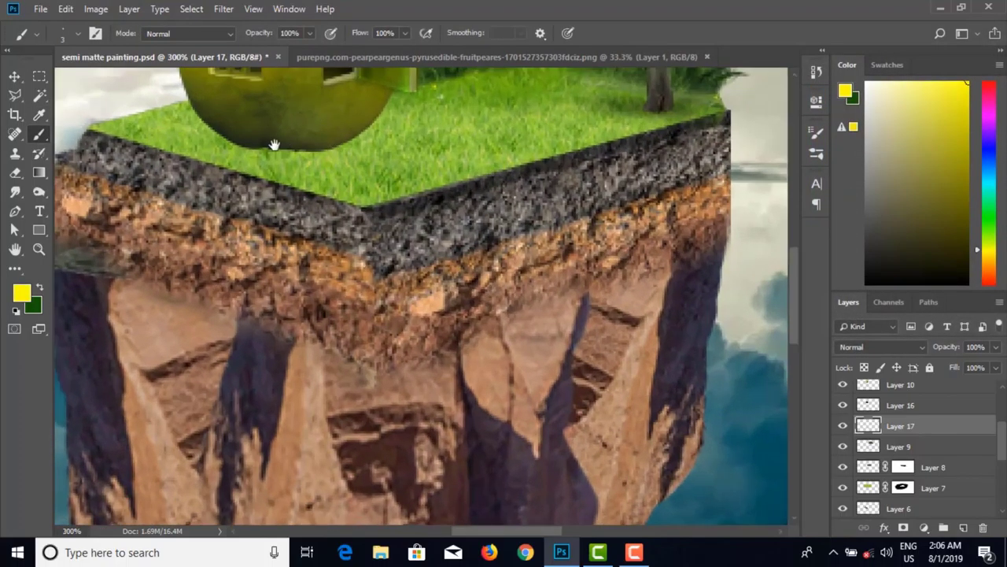
left_click_drag(272, 144, 313, 383)
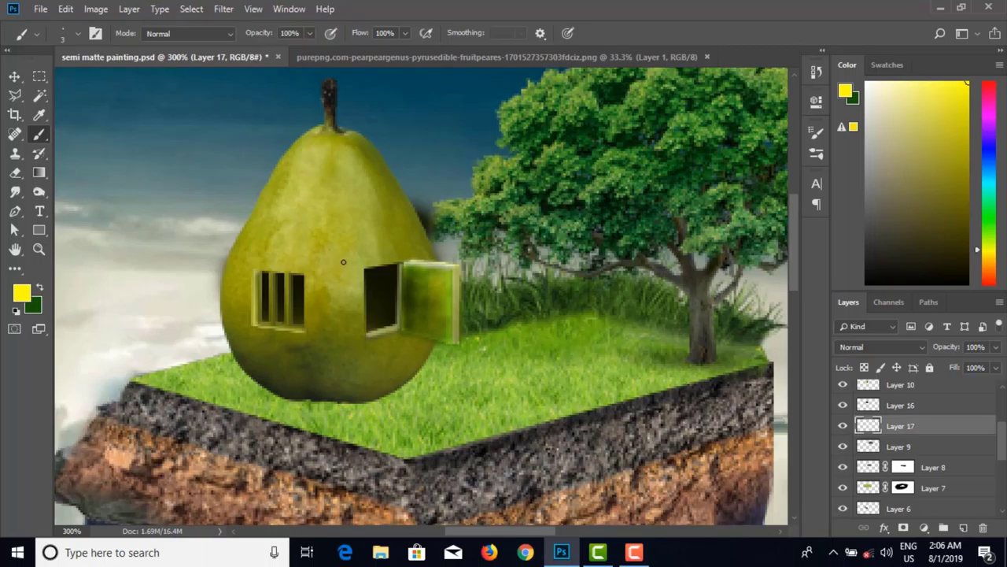
key("bracketright")
key("bracketright")
mouse_move(301, 279)
left_mouse_down()
mouse_move(319, 286)
mouse_move(301, 281)
left_mouse_up()
Step: Reorder Layer 17 directly above Layer 16 and discard the trial yellow paint
left_click_drag(910, 386, 910, 390)
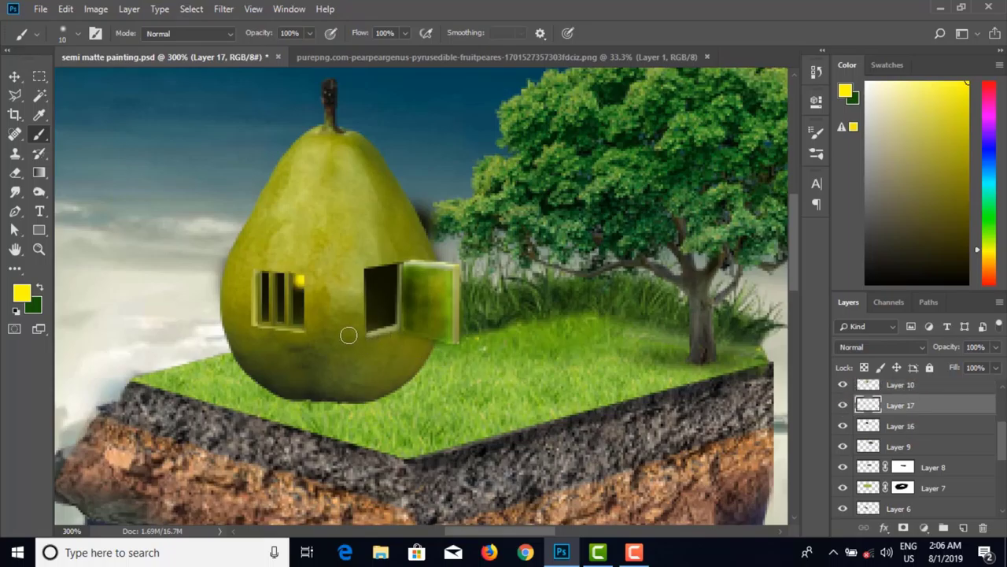
key("ctrl+z")
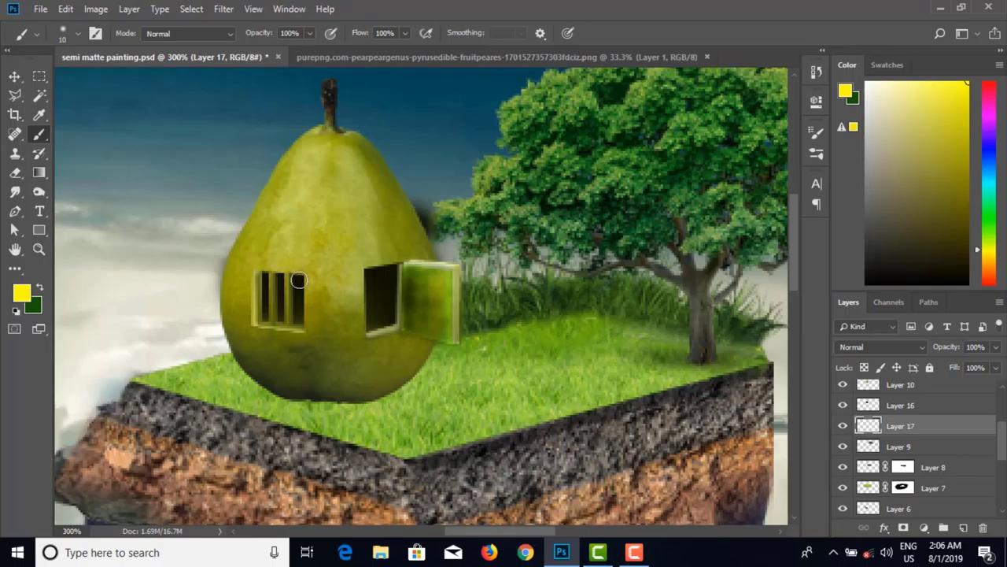
left_click(842, 426)
left_click(843, 426)
left_click_drag(906, 426, 905, 400)
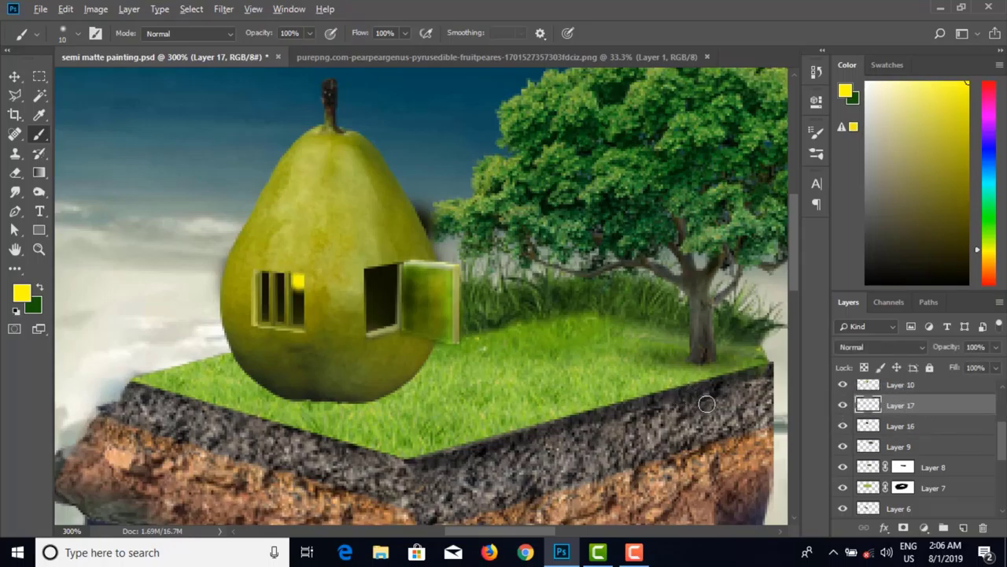
key("ctrl+z")
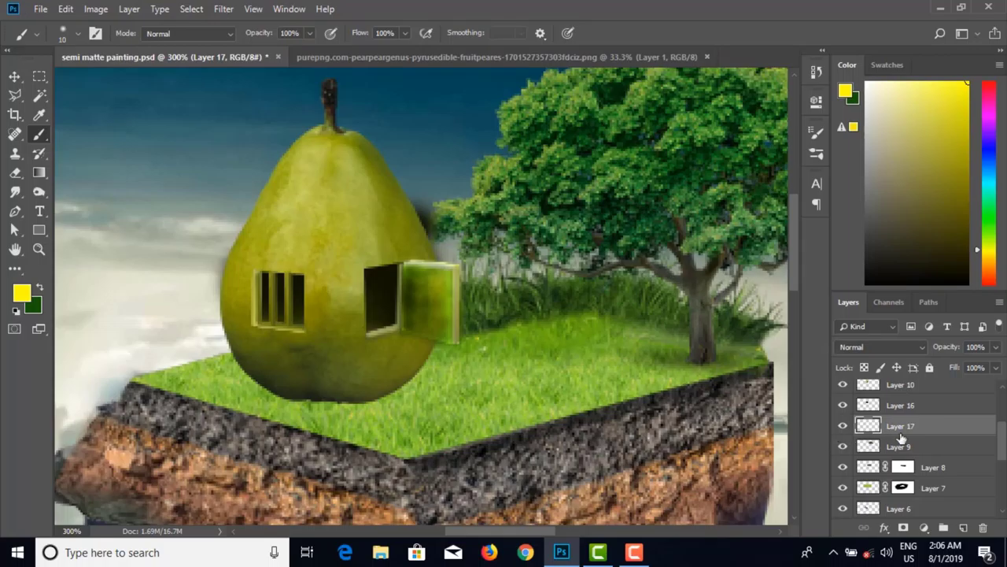
left_click_drag(919, 428, 914, 400)
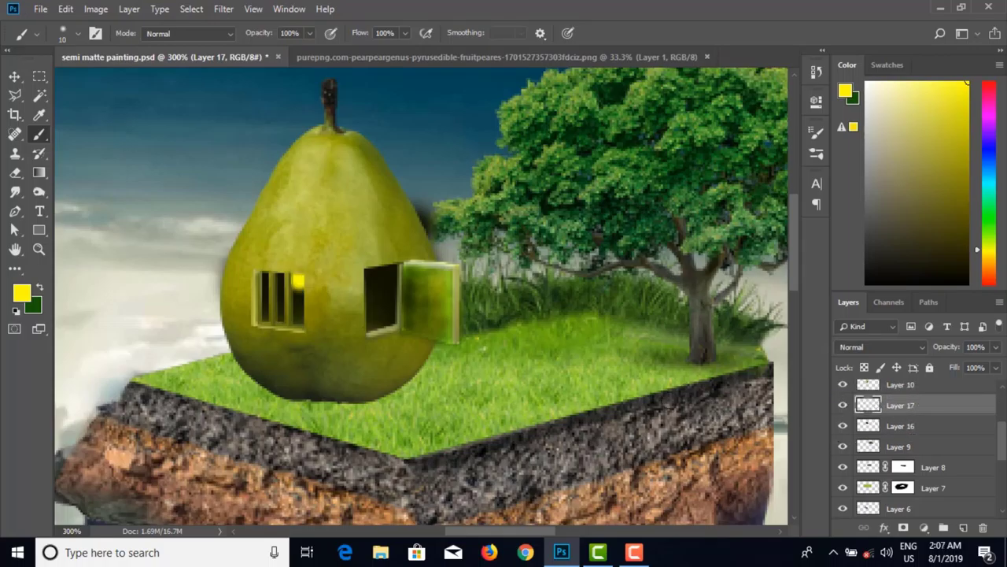
left_click(983, 528)
left_click(435, 215)
Step: Try yellow dabs on the left window, undo them, and set the brush to 8
left_click(298, 280)
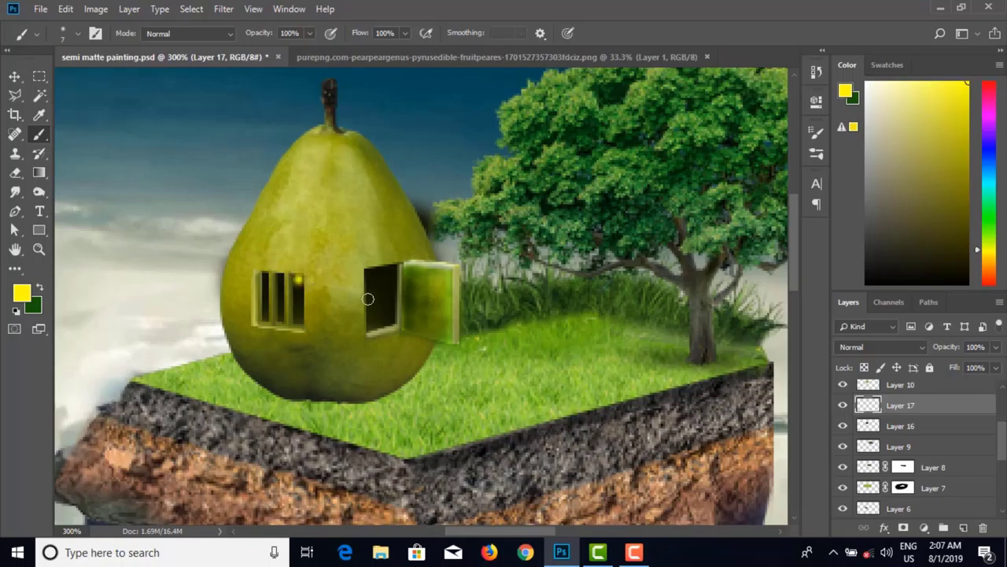
key("ctrl+z")
key("bracketright")
key("bracketright")
key("bracketright")
key("bracketright")
left_click(311, 276)
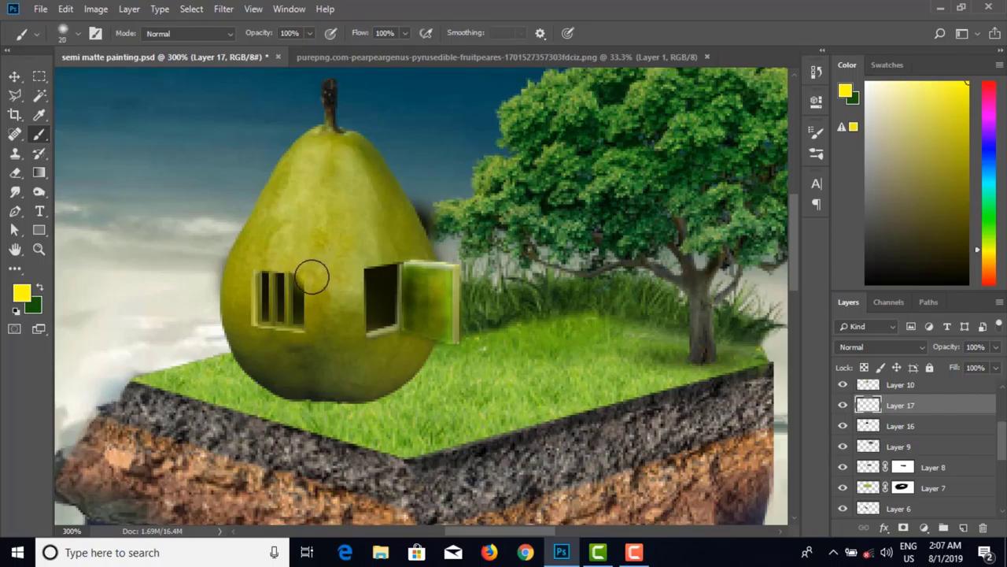
key("ctrl+z")
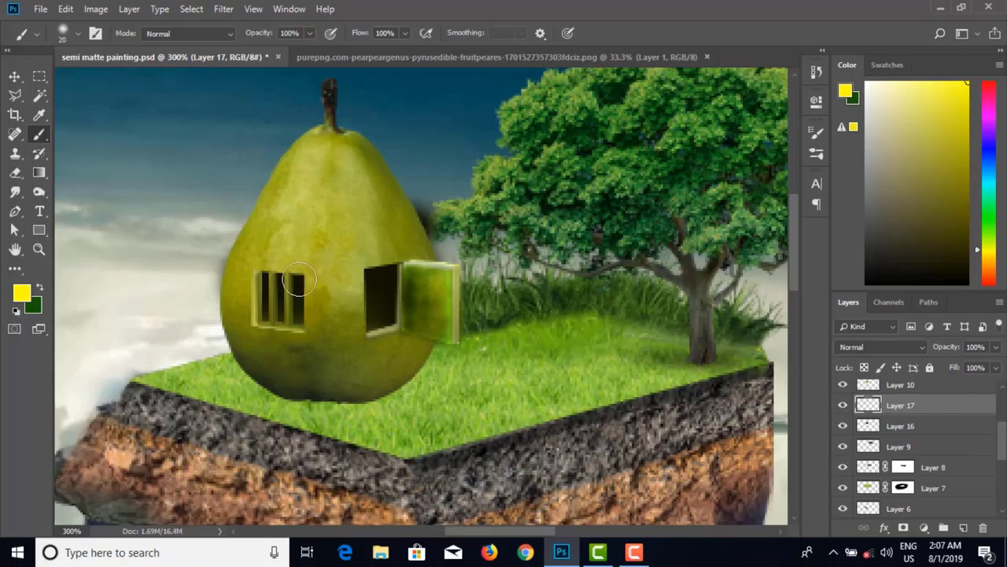
key("bracketleft")
key("bracketleft")
key("bracketleft")
key("bracketleft")
key("bracketleft")
Step: Draw a Polygonal Lasso selection around the pear house's window and door openings
left_click(15, 94)
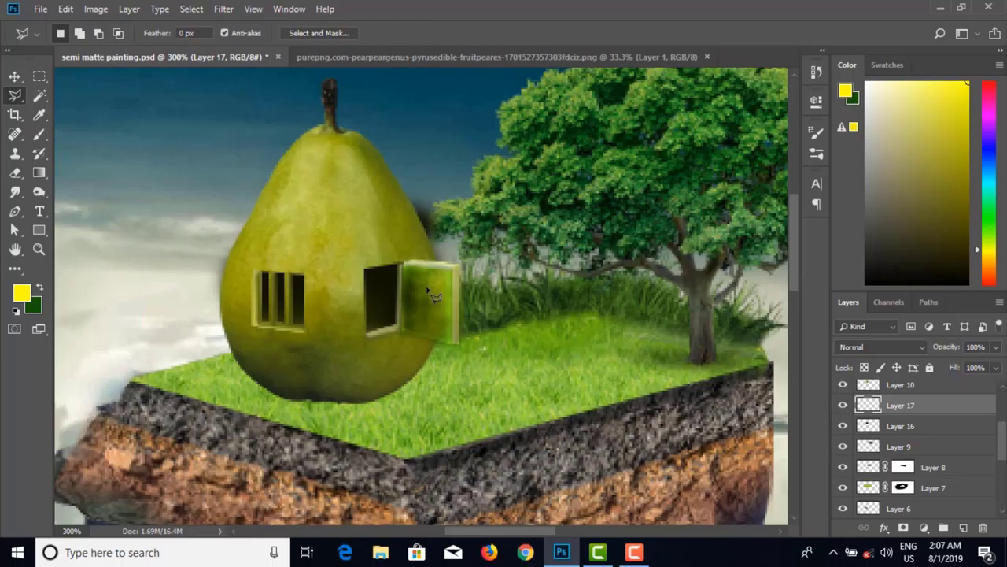
left_click(364, 272)
left_click(398, 328)
left_click(365, 333)
left_click(257, 324)
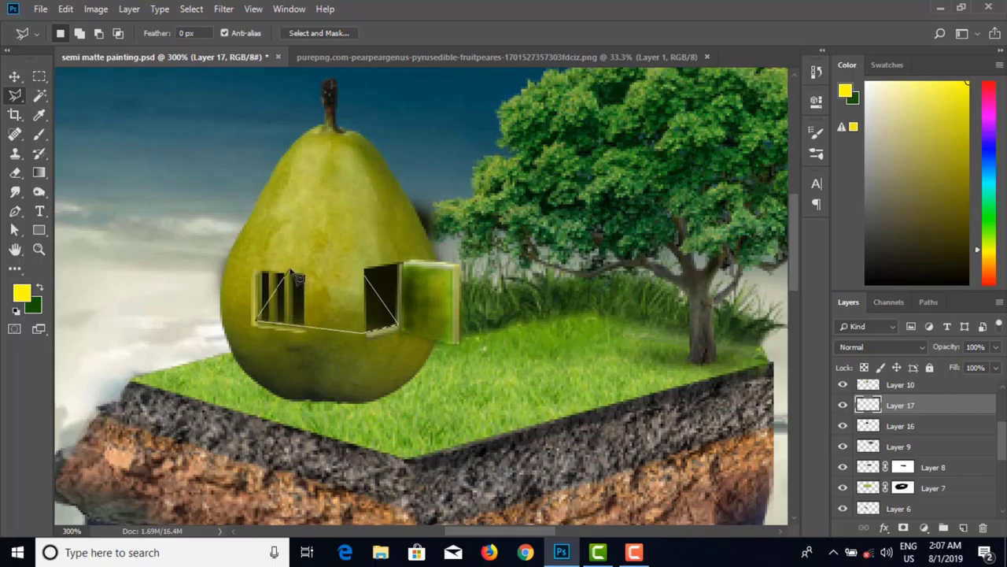
left_click(290, 270)
double_click(375, 288)
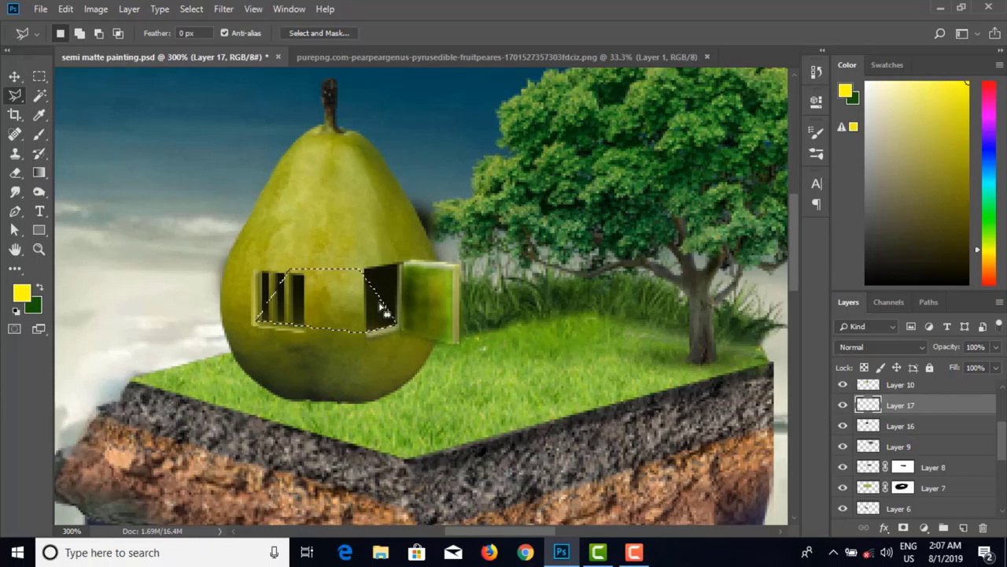
Step: Paint yellow light inside the selected window area with a 70 px brush
left_click(39, 136)
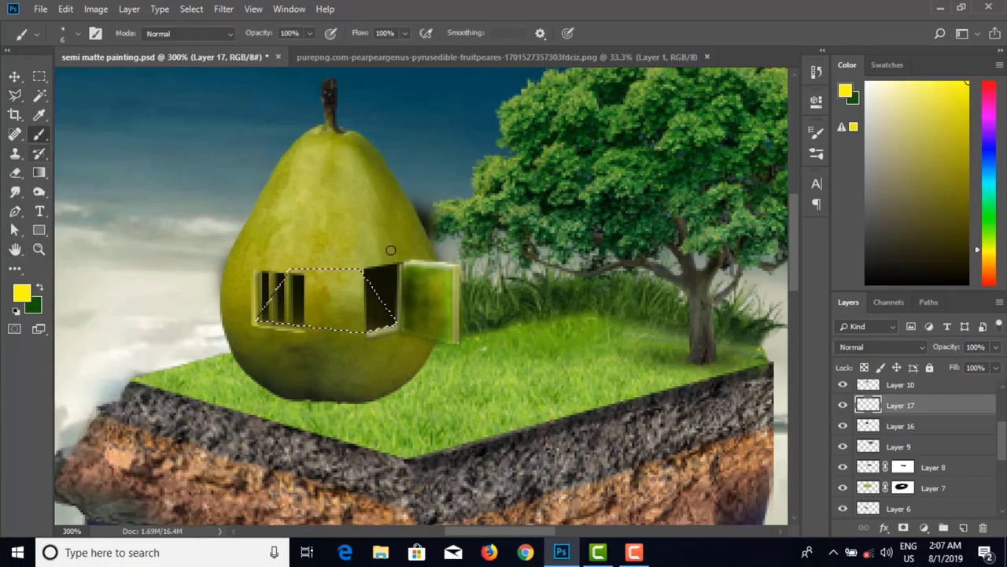
key("bracketright")
key("bracketright")
key("bracketright")
key("bracketright")
key("bracketright")
key("bracketright")
key("bracketright")
key("bracketright")
key("bracketright")
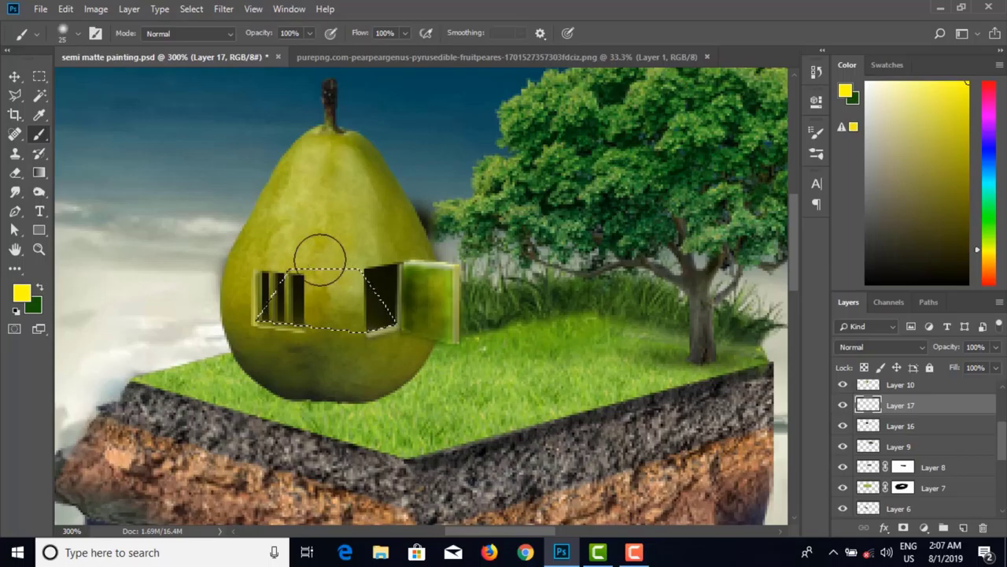
mouse_move(325, 236)
left_mouse_down()
mouse_move(315, 243)
mouse_move(311, 224)
left_mouse_up()
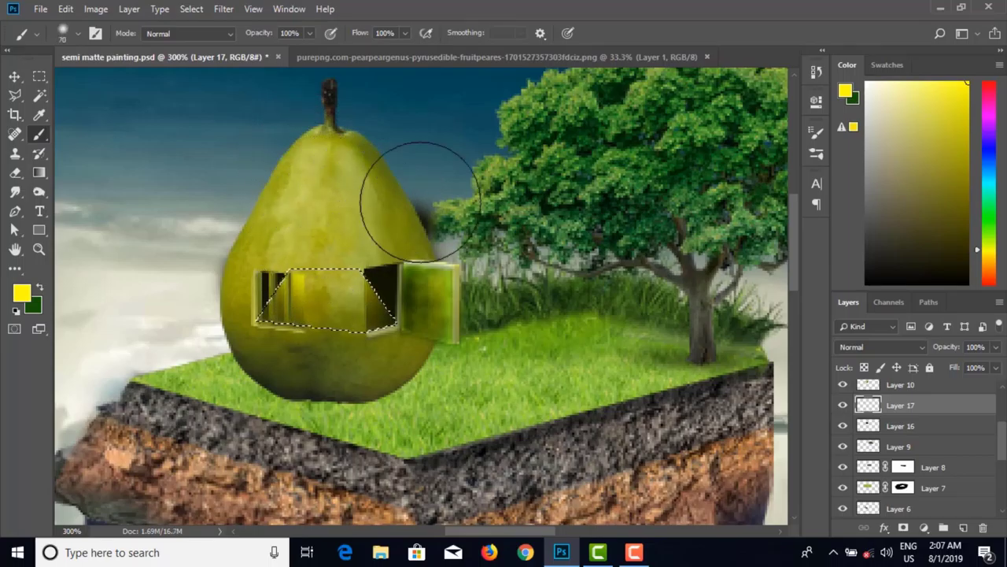
key("ctrl+d")
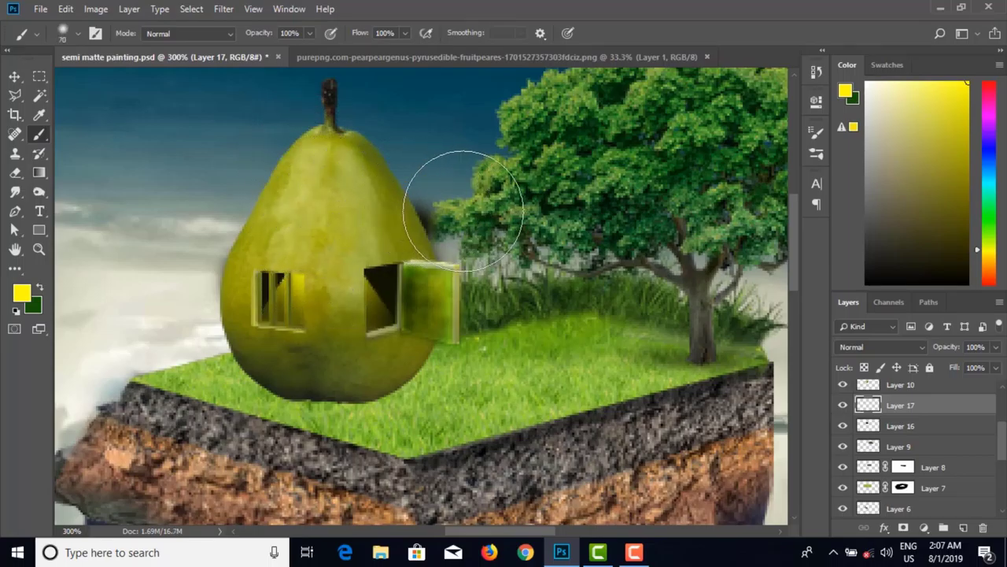
key("ctrl+z")
key("ctrl+z")
key("ctrl+z")
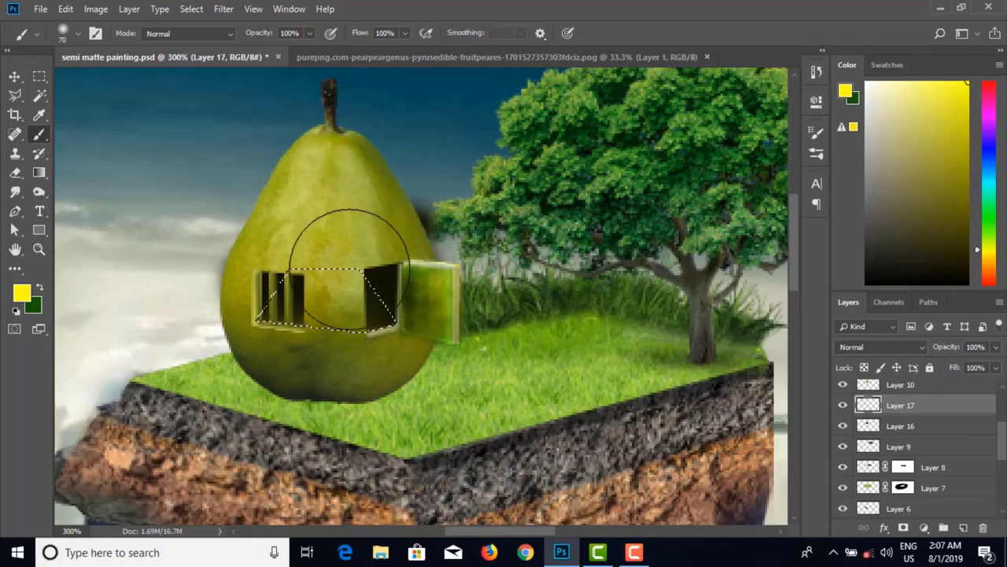
key("ctrl+shift+z")
key("ctrl+shift+z")
key("ctrl+shift+z")
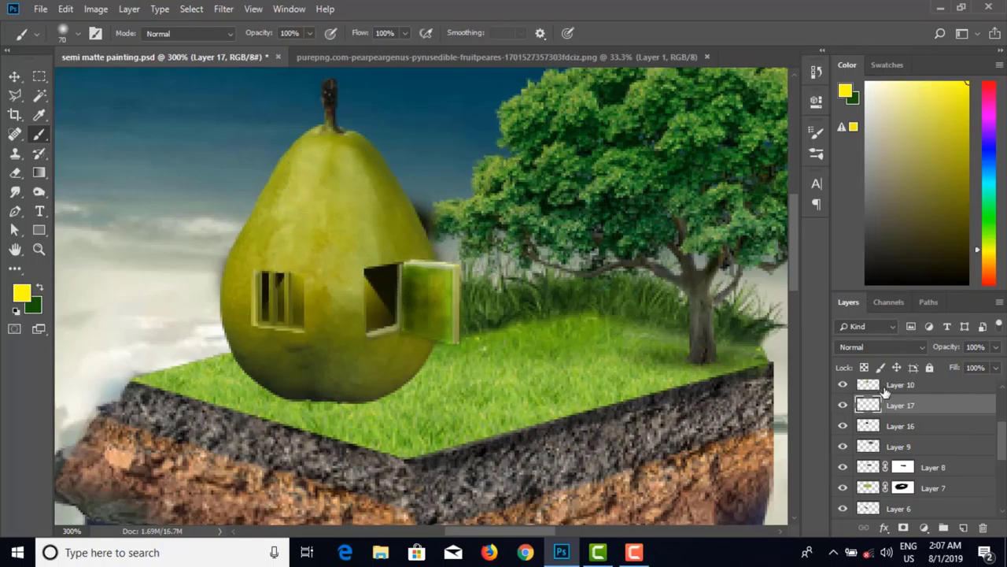
left_click(14, 173)
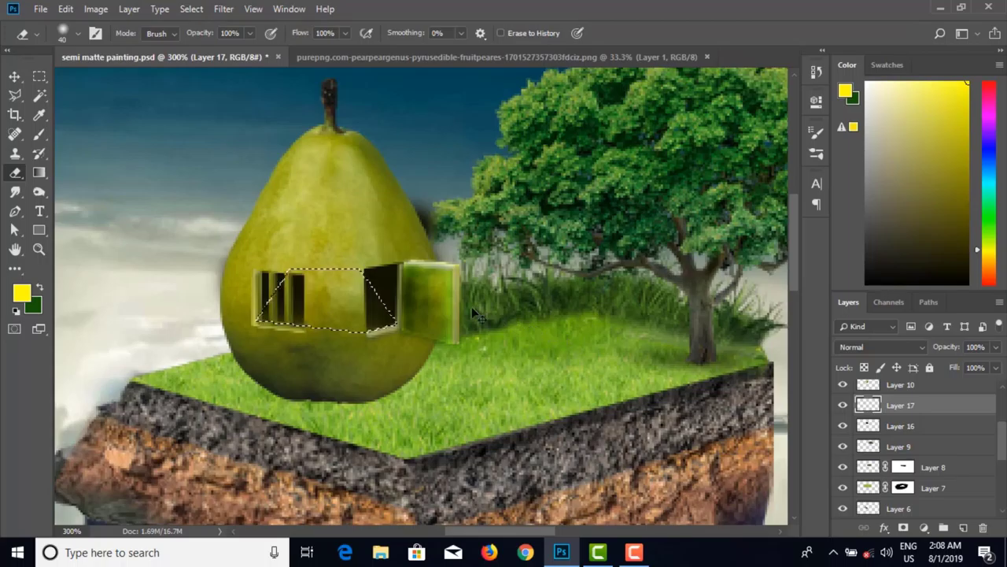
Step: Restore the window-and-door selection and set the Eraser opacity to 38%
key("Delete")
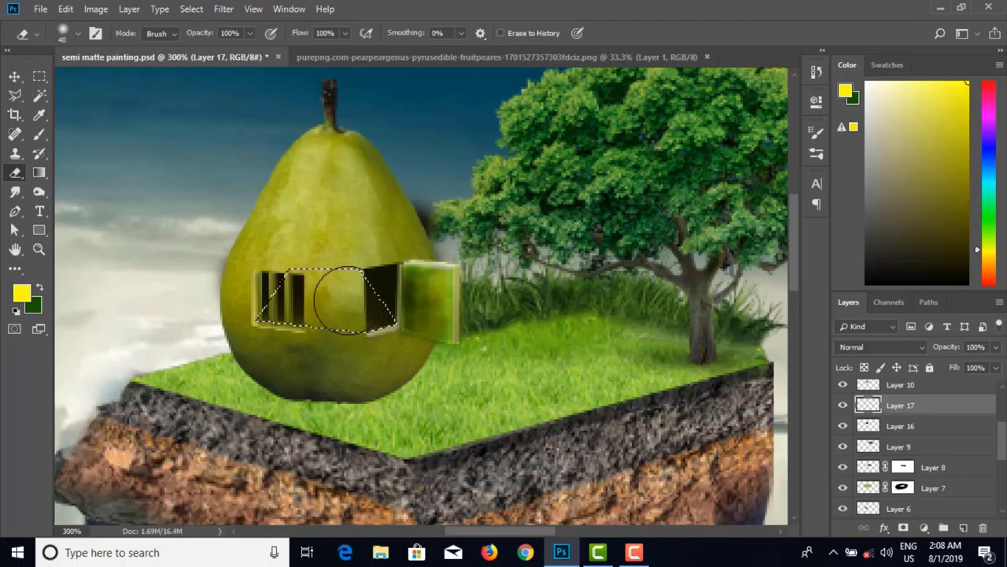
left_click(249, 33)
left_click_drag(215, 52, 190, 49)
left_click(366, 319)
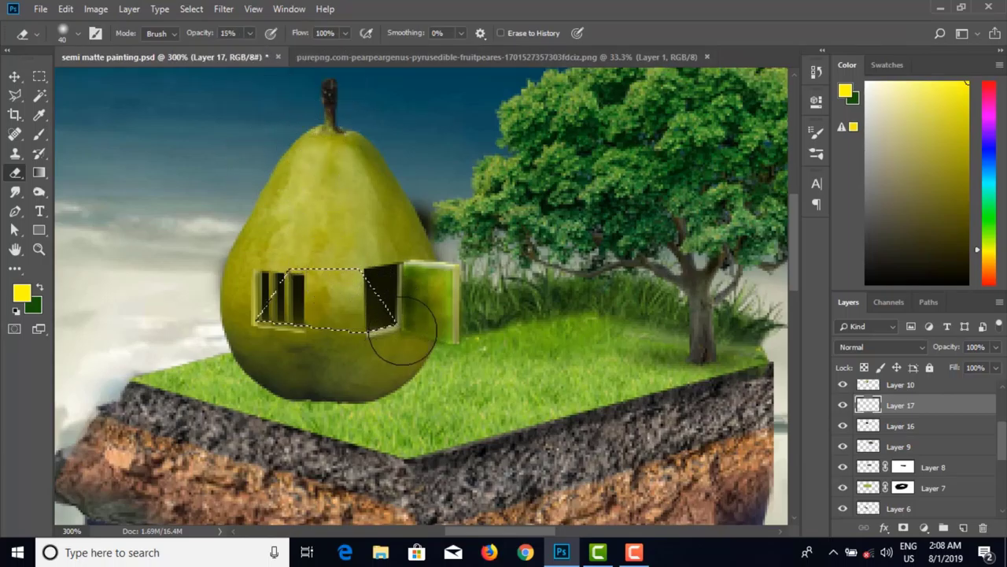
left_click(249, 33)
left_click_drag(262, 54, 268, 53)
left_click(341, 252)
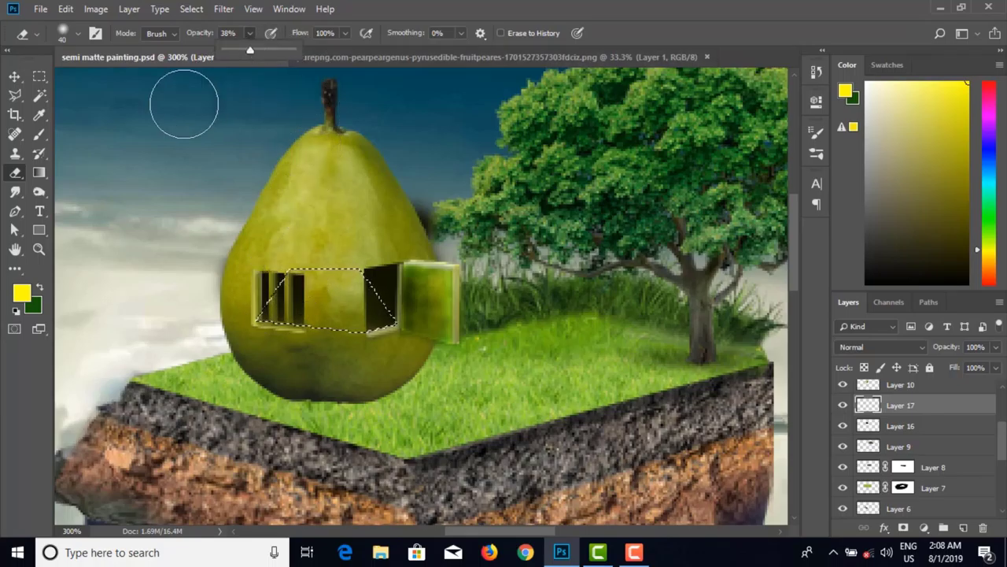
Step: Brush soft yellow light onto the pear's upper-left at 36% opacity, then deselect and zoom out
left_click(35, 137)
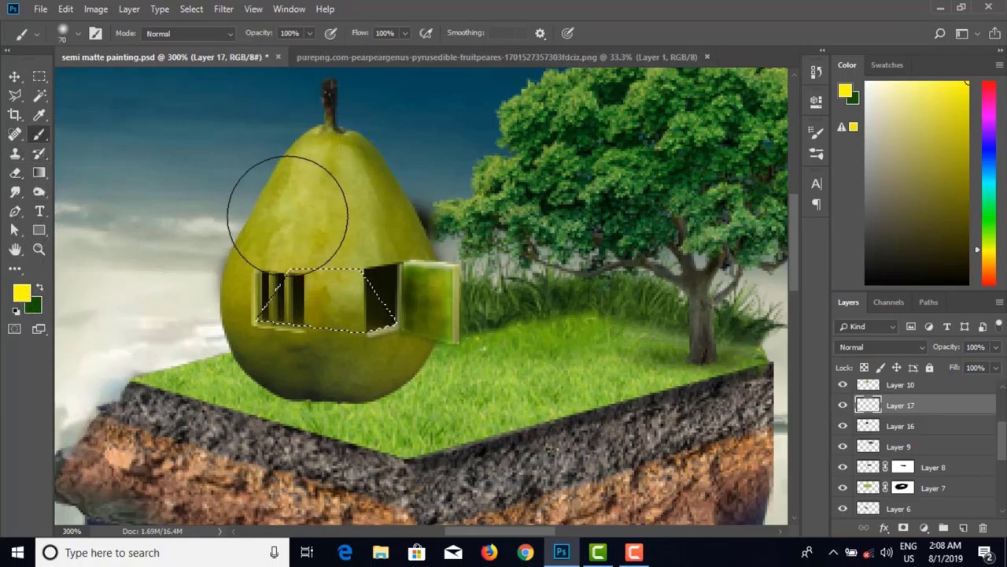
left_click_drag(309, 34, 267, 49)
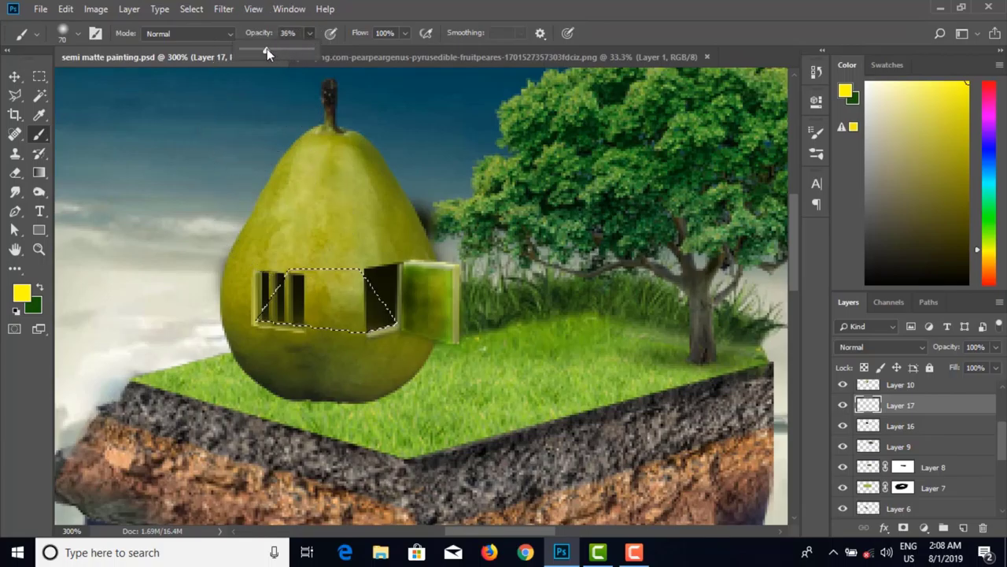
mouse_move(267, 265)
left_mouse_down()
mouse_move(317, 228)
mouse_move(304, 229)
mouse_move(307, 241)
left_mouse_up()
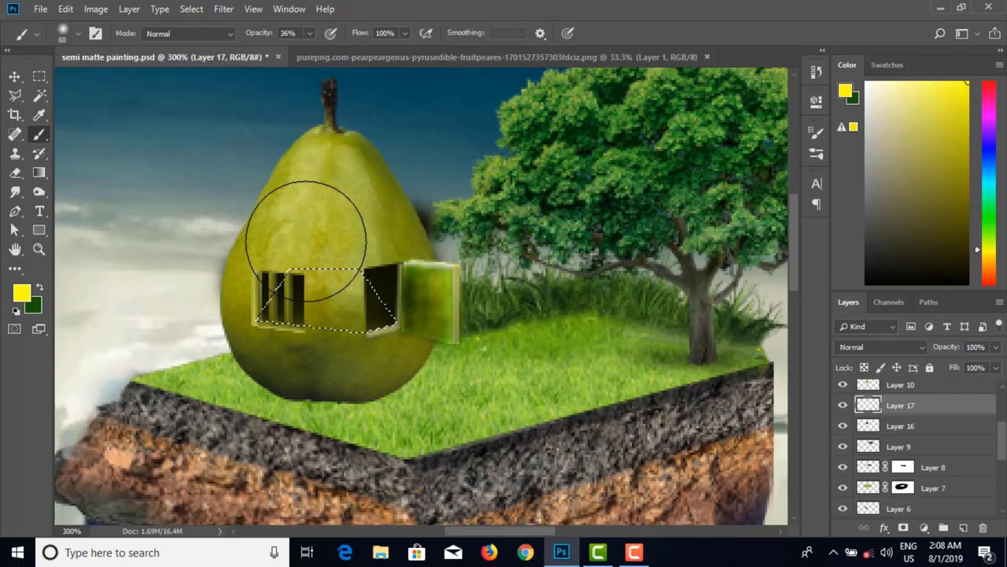
key("bracketleft")
key("bracketleft")
key("bracketleft")
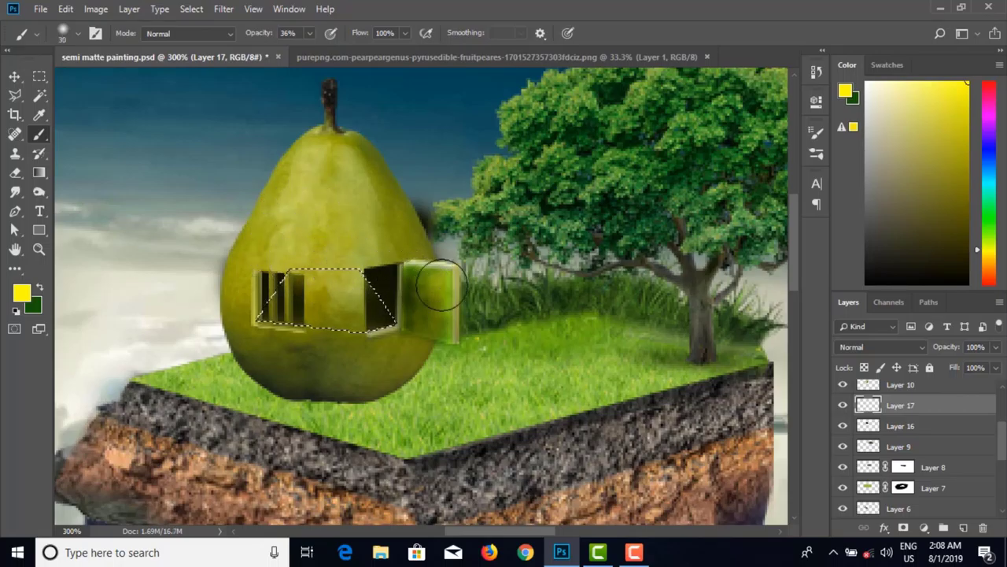
key("ctrl+d")
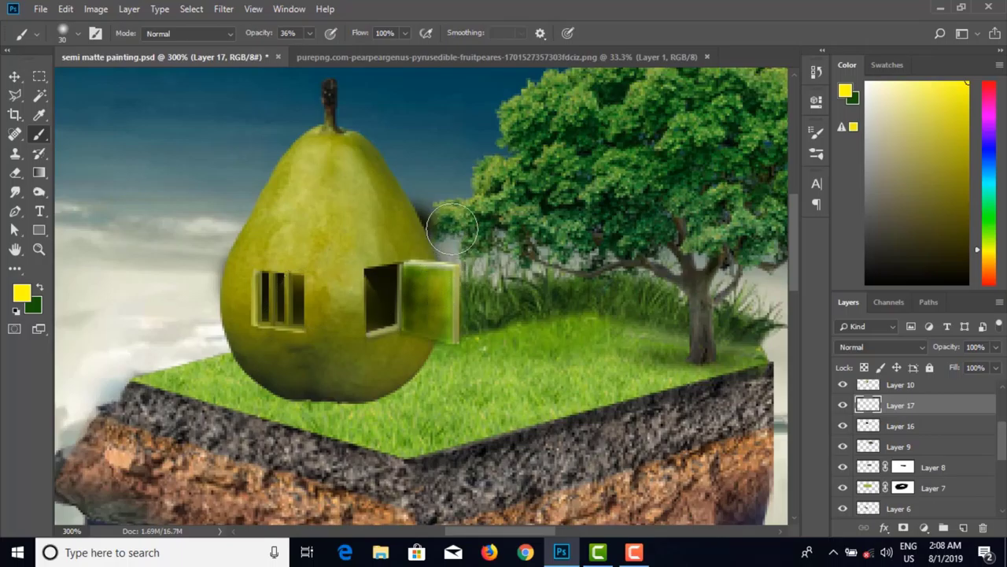
key("ctrl+1")
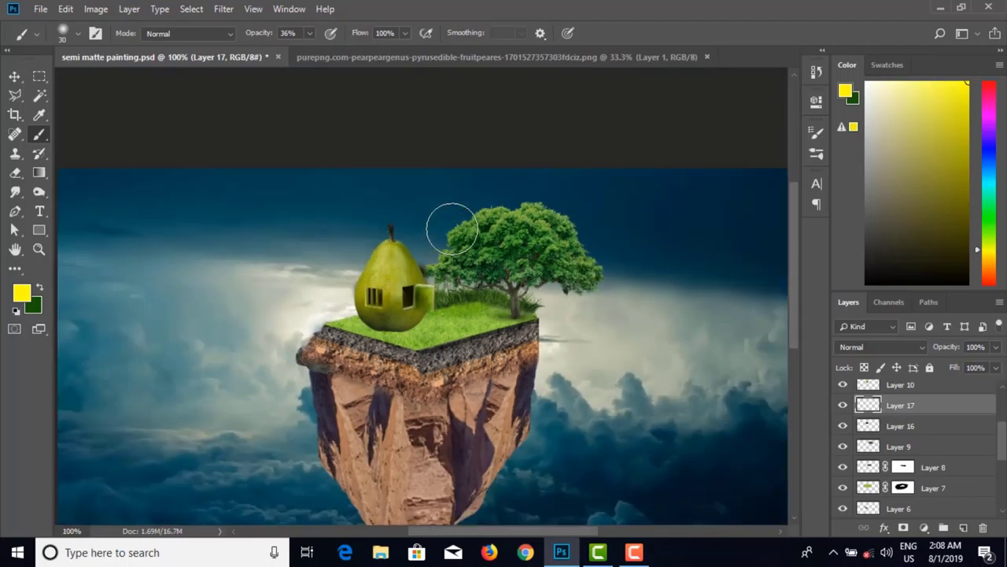
Step: Toggle Layer 17's glow on and off to compare, leaving it hidden
left_click(843, 406)
left_click(843, 406)
left_click(843, 406)
left_click(843, 406)
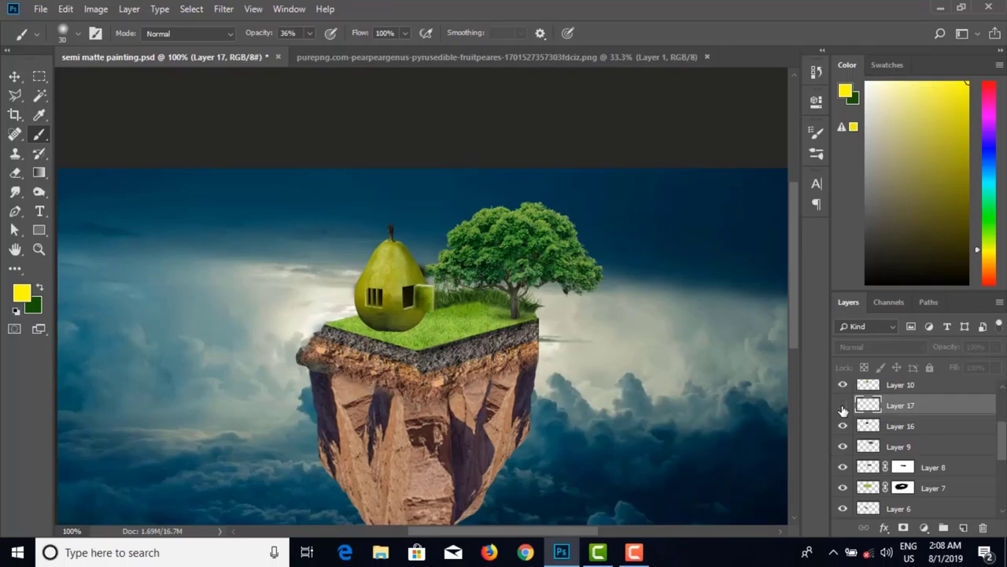
key("ctrl+plus")
key("ctrl+plus")
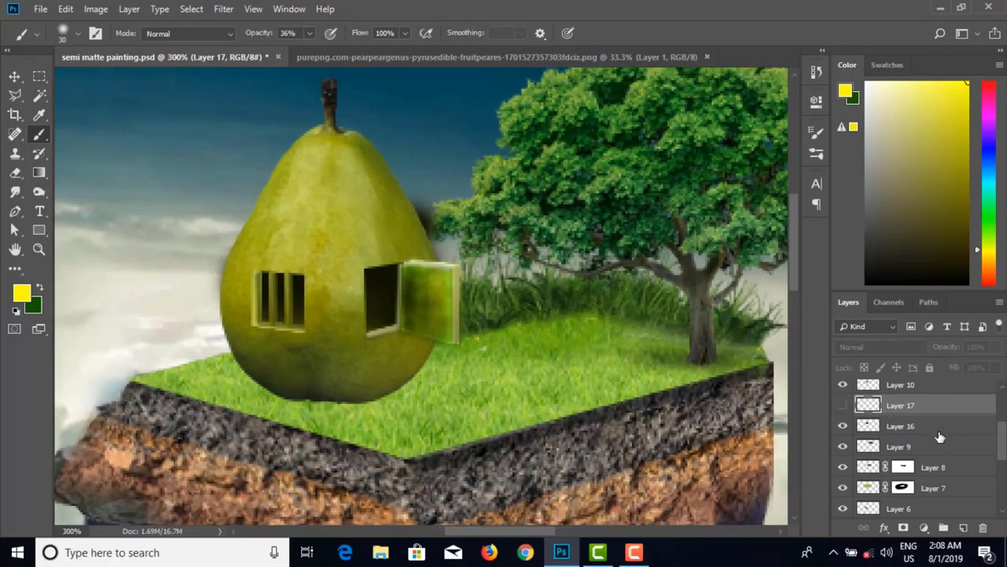
Step: Add a new empty Layer 18 above Layer 16 and shrink the brush
left_click(937, 426)
left_click(963, 528)
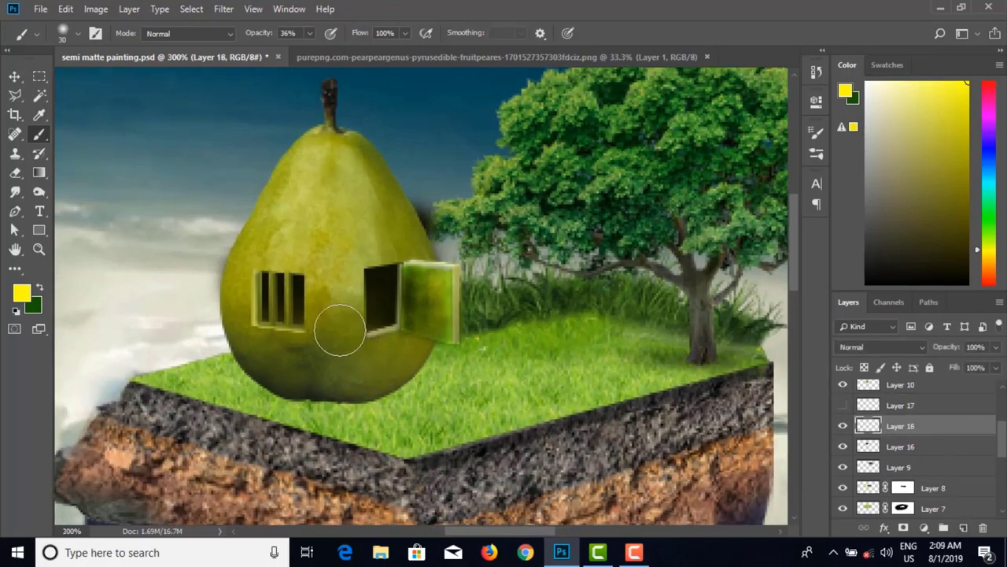
key("bracketleft")
key("bracketleft")
key("bracketleft")
key("bracketleft")
key("bracketleft")
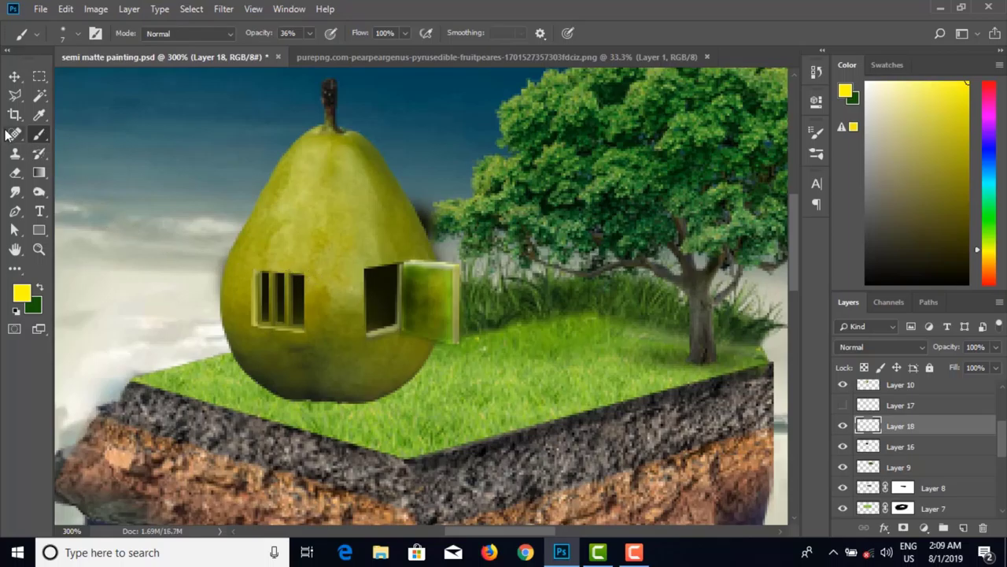
left_click(14, 96)
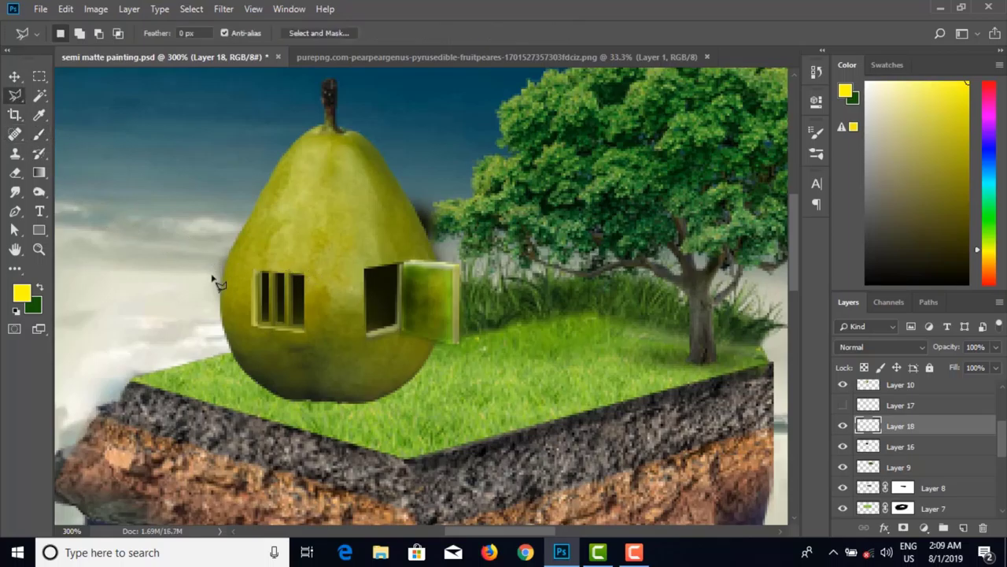
left_click(225, 328)
left_click(268, 257)
left_click(375, 250)
left_click(403, 330)
left_click(336, 347)
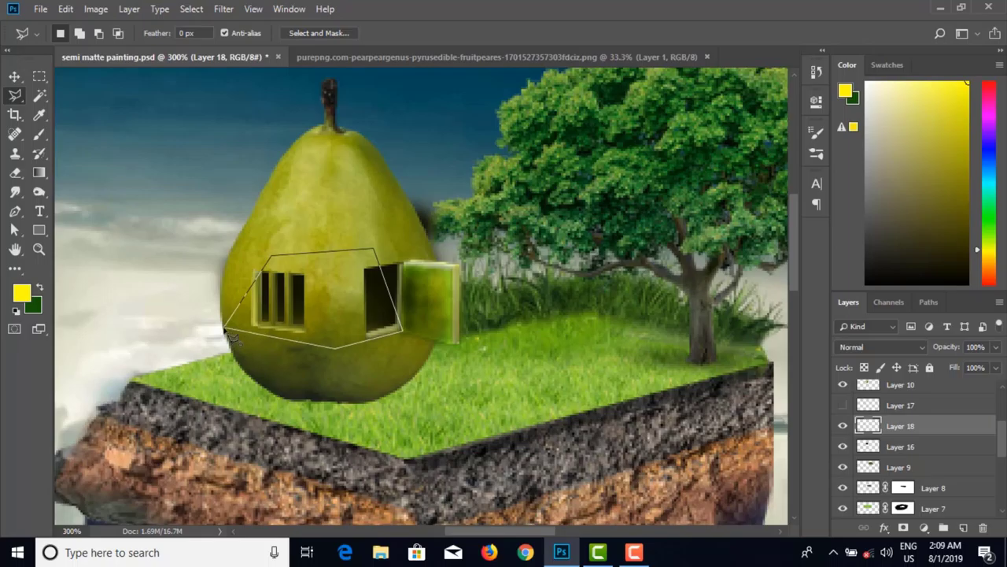
left_click(225, 327)
left_click(39, 134)
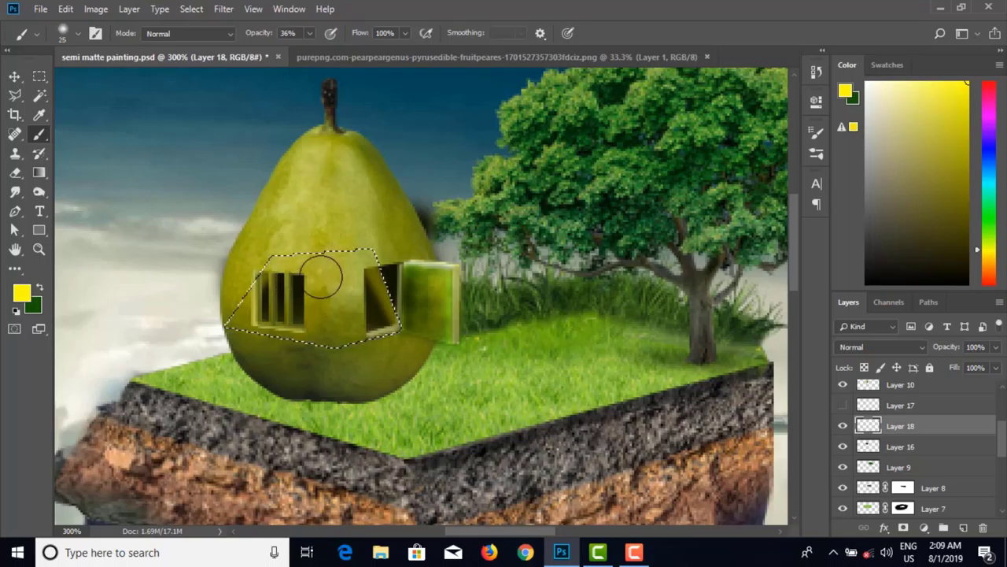
left_click_drag(300, 288, 290, 310)
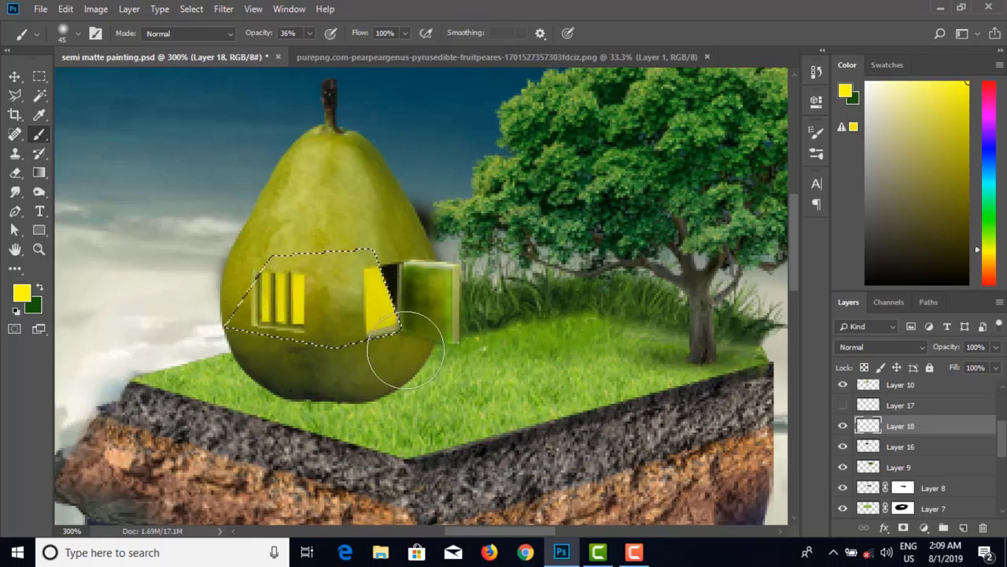
key("ctrl+d")
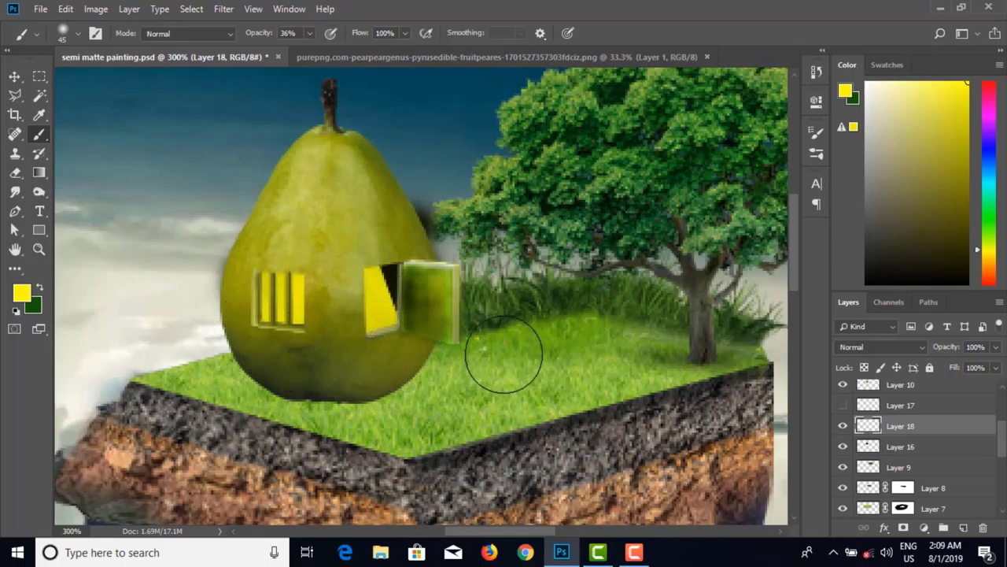
key("ctrl+1")
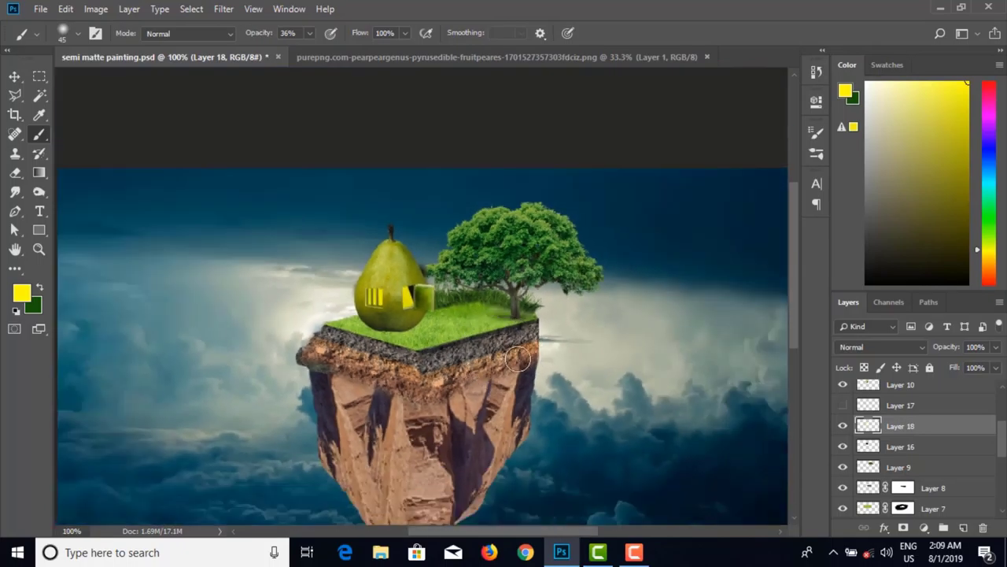
key("ctrl+shift+d")
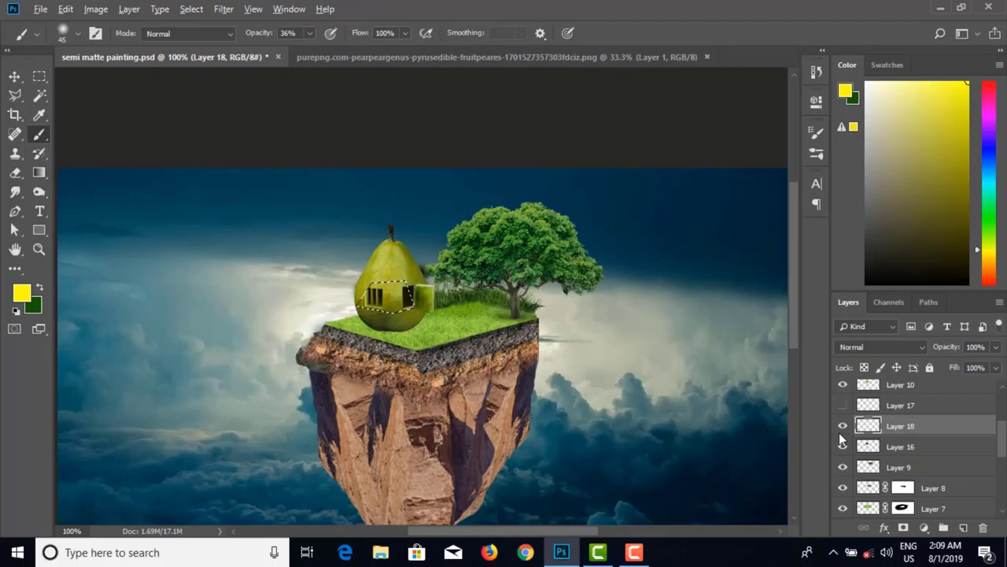
key("ctrl+d")
key("ctrl+plus")
key("ctrl+plus")
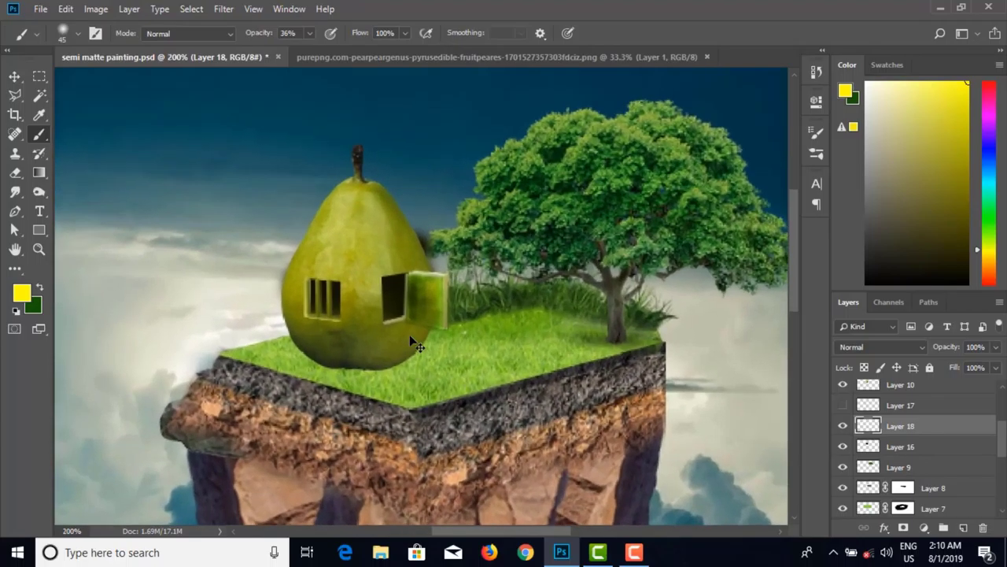
Step: On Layer 10, smudge a dark shadow along the pear's base at 78% strength
key("ctrl+plus")
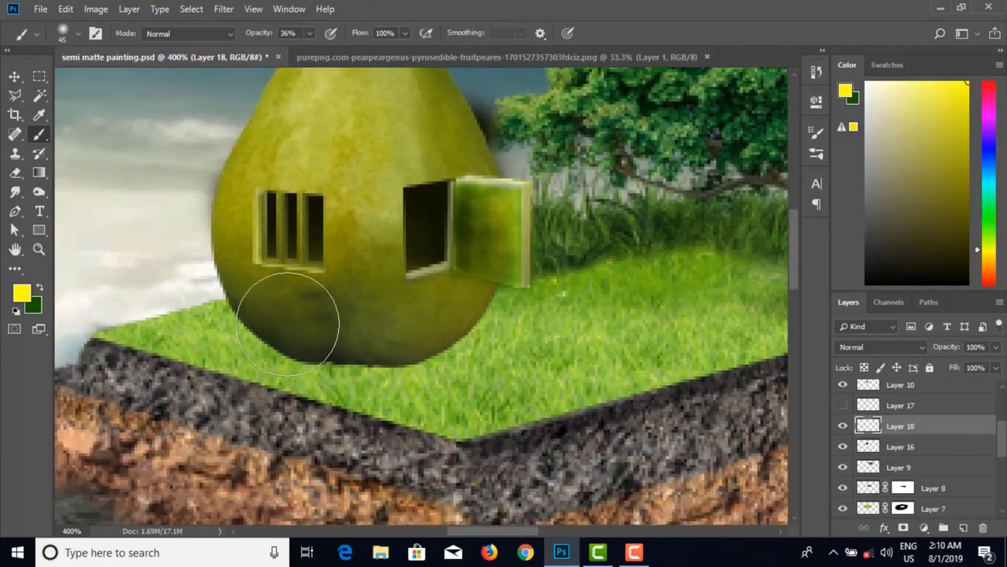
left_click(15, 191)
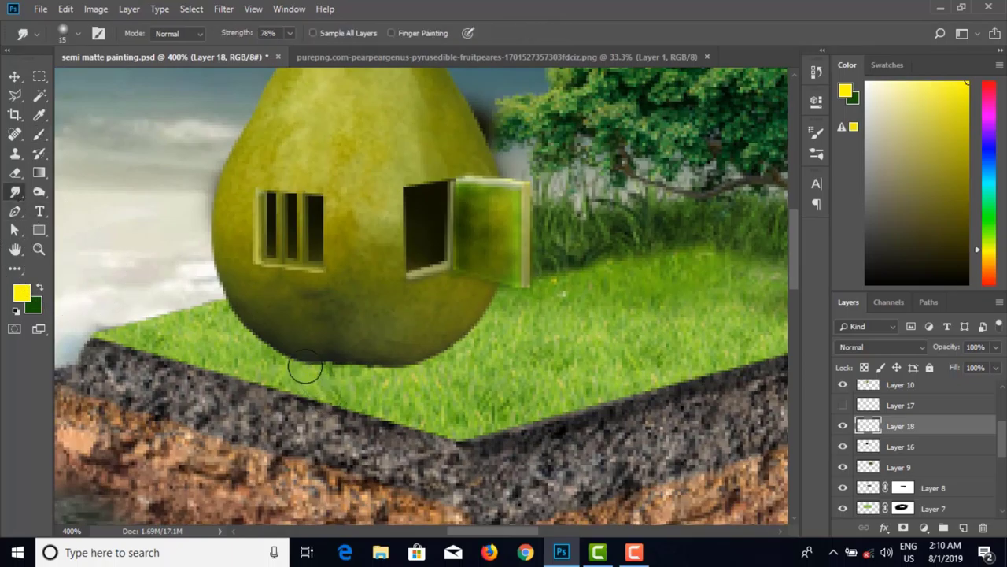
key("v")
left_click(329, 369)
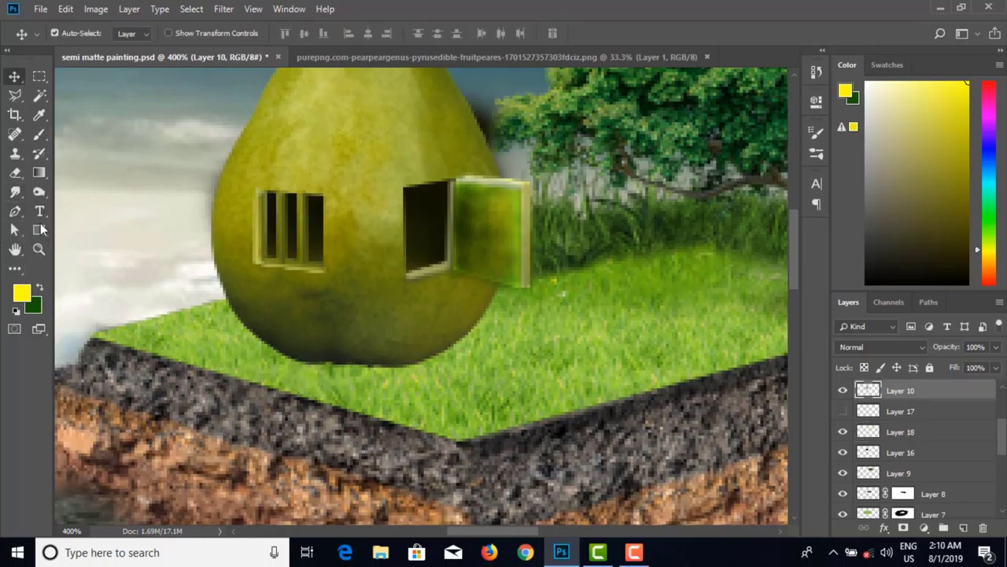
left_click(16, 192)
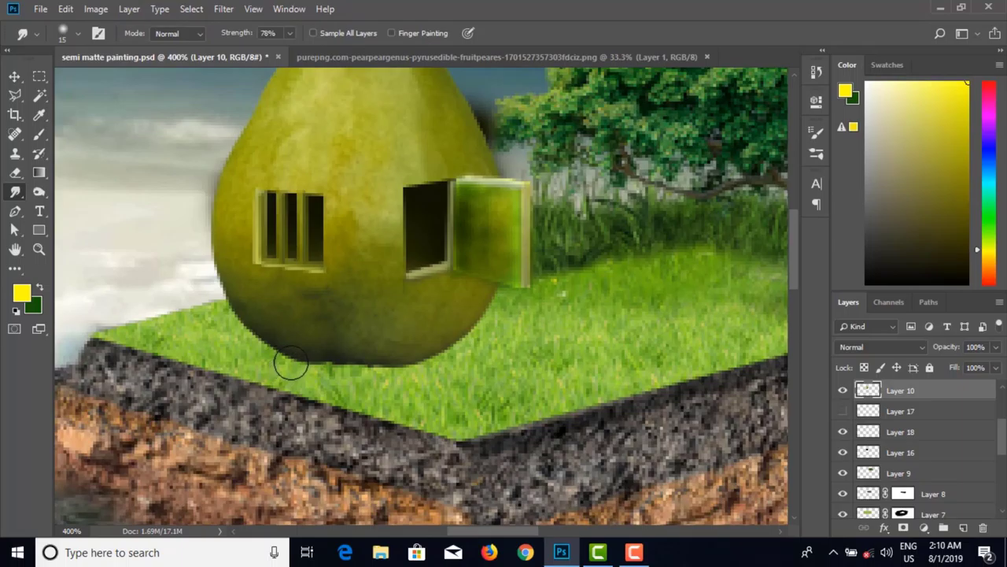
key("bracketleft")
key("bracketleft")
key("bracketleft")
key("bracketleft")
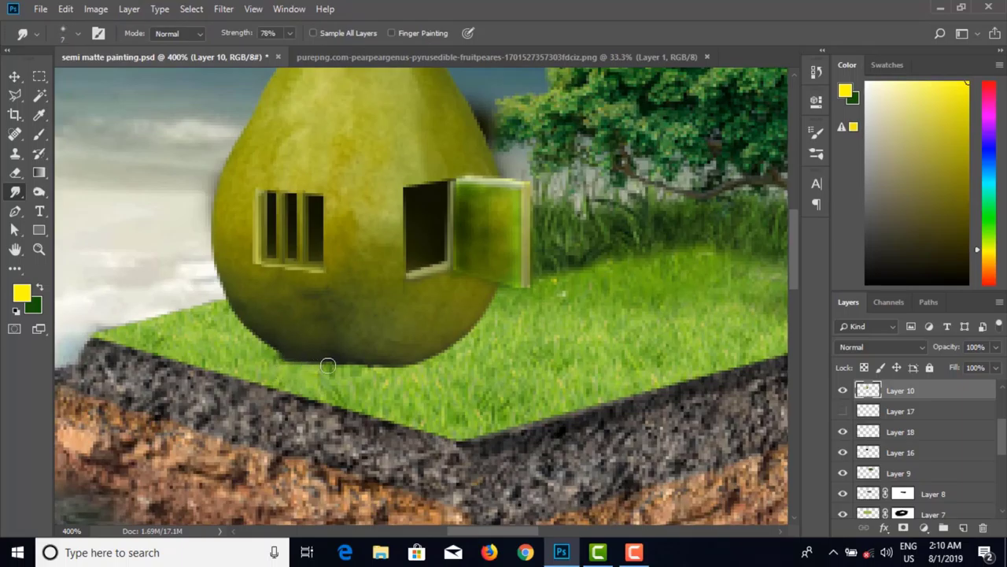
mouse_move(304, 368)
left_mouse_down()
mouse_move(349, 358)
mouse_move(308, 362)
mouse_move(419, 367)
mouse_move(359, 371)
mouse_move(427, 369)
mouse_move(343, 367)
mouse_move(476, 366)
mouse_move(349, 371)
mouse_move(463, 383)
left_mouse_up()
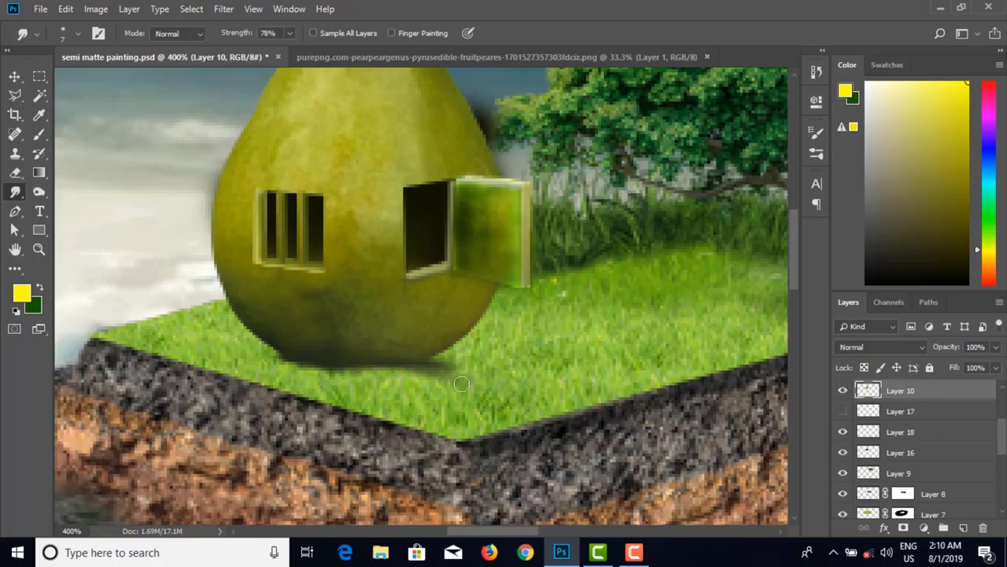
mouse_move(378, 370)
left_mouse_down()
mouse_move(408, 373)
mouse_move(279, 374)
mouse_move(322, 373)
mouse_move(239, 368)
mouse_move(356, 370)
mouse_move(223, 360)
mouse_move(354, 383)
mouse_move(316, 376)
mouse_move(465, 383)
mouse_move(403, 379)
mouse_move(535, 368)
mouse_move(446, 365)
mouse_move(477, 367)
mouse_move(399, 380)
mouse_move(216, 367)
mouse_move(458, 384)
mouse_move(283, 385)
mouse_move(421, 384)
mouse_move(310, 389)
mouse_move(451, 394)
mouse_move(327, 392)
mouse_move(432, 407)
left_mouse_up()
key("ctrl+0")
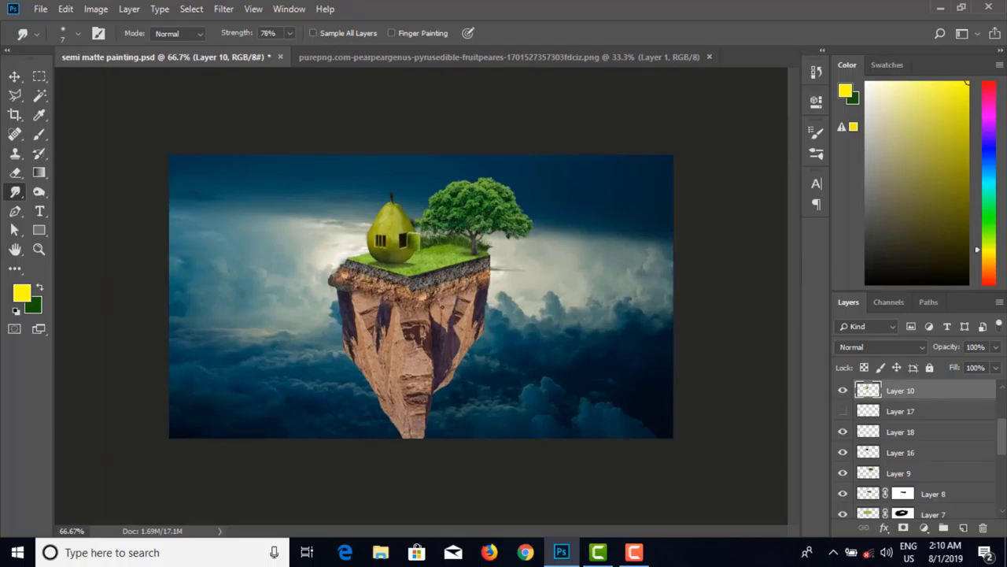
Step: Save semi matte painting.psd and view the image at 100%
key("ctrl+s")
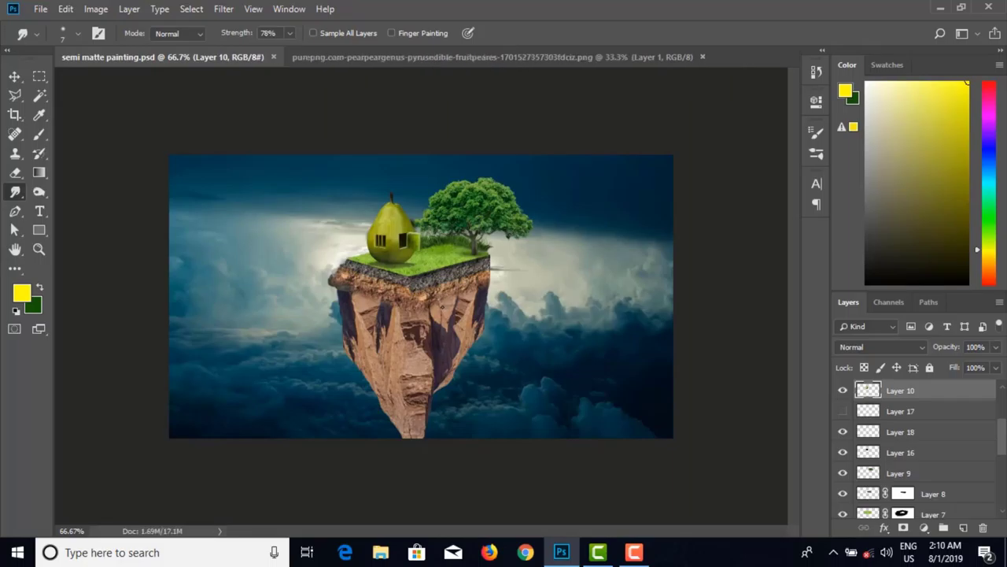
key("ctrl+plus")
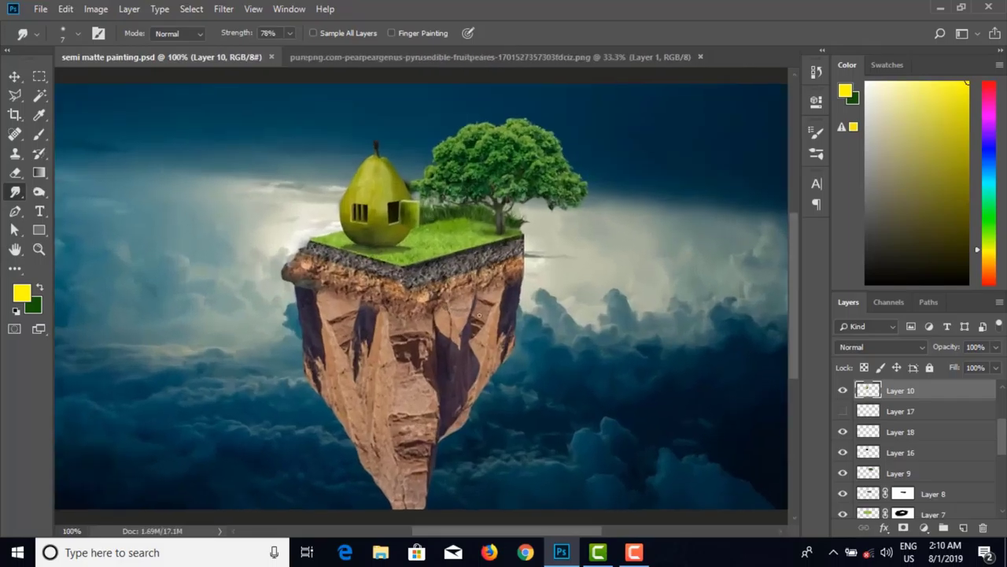
left_click_drag(455, 279, 452, 301)
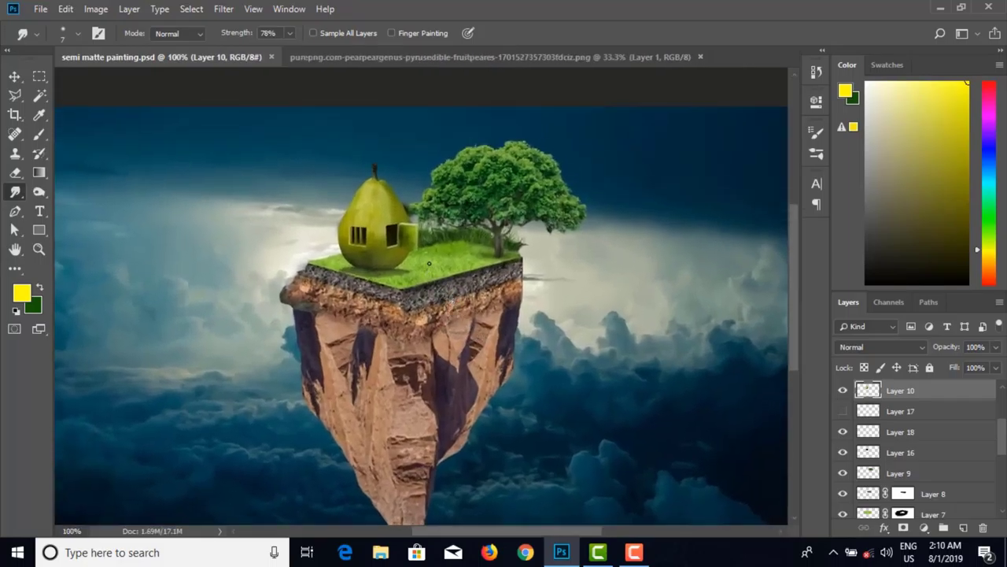
key("c")
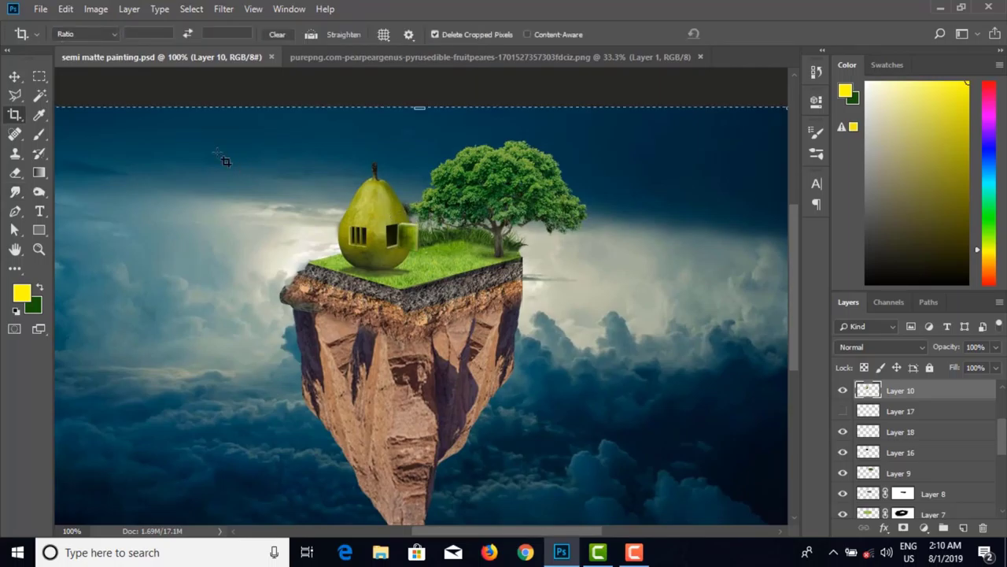
left_click(14, 76)
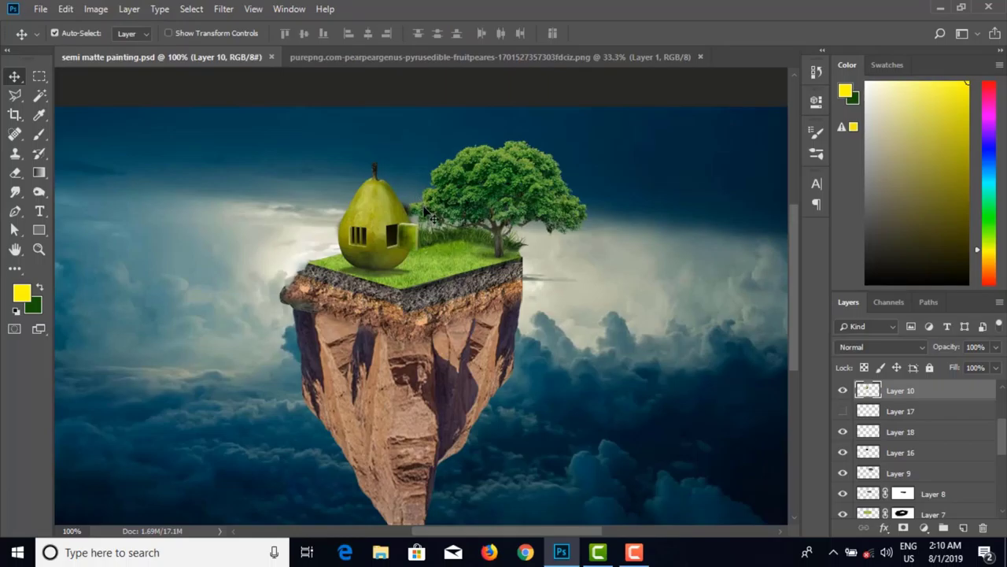
scroll(425, 213, "up", 2)
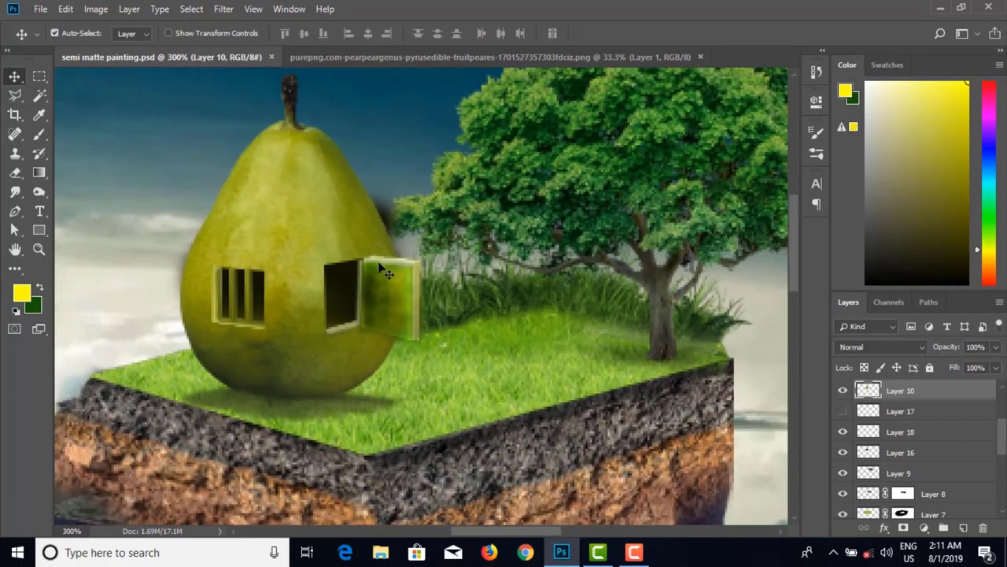
Step: Erase the dark smudge between the pear and tree, then nudge the tree slightly right
left_click(14, 173)
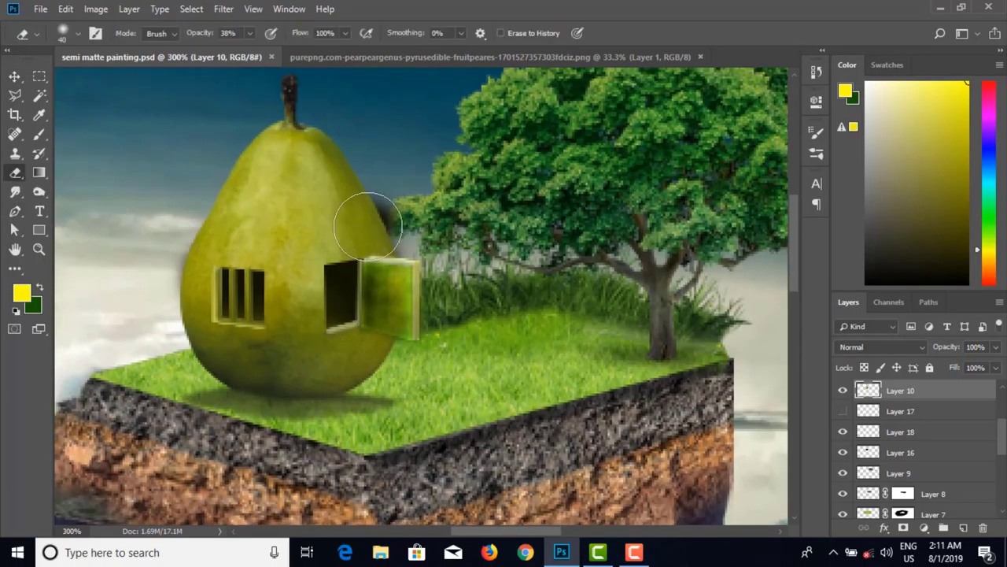
left_click_drag(404, 202, 387, 191)
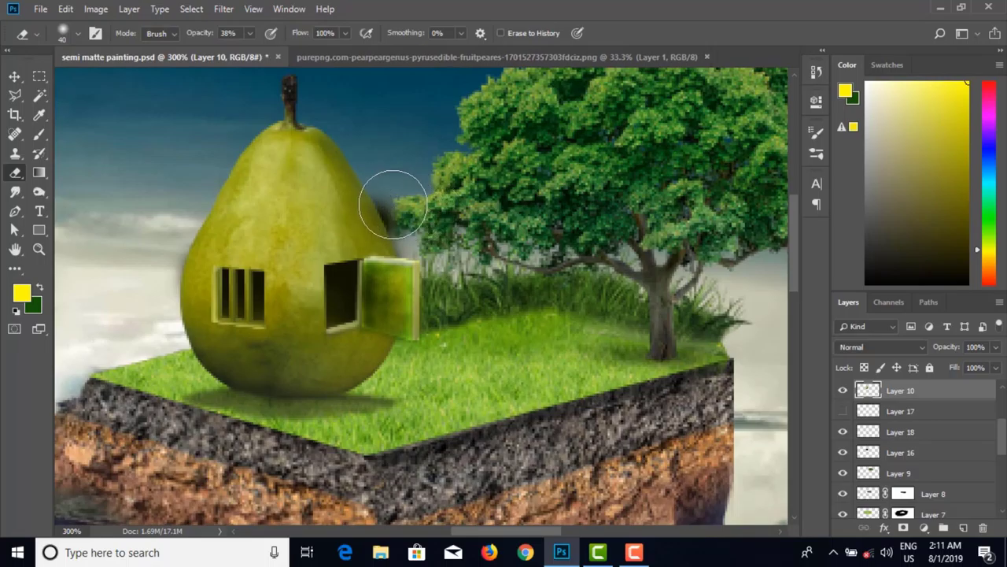
key("v")
left_click(386, 211)
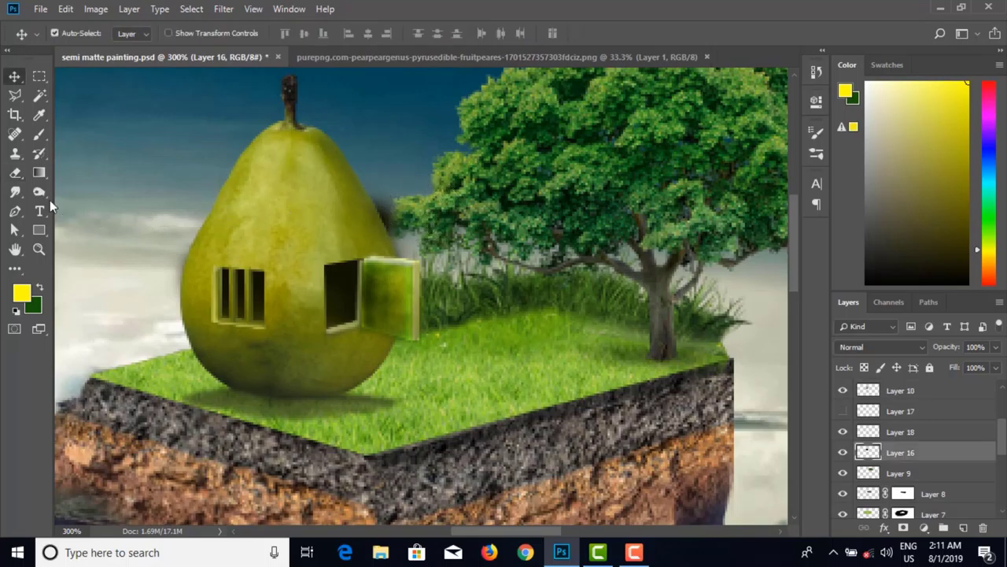
left_click(14, 172)
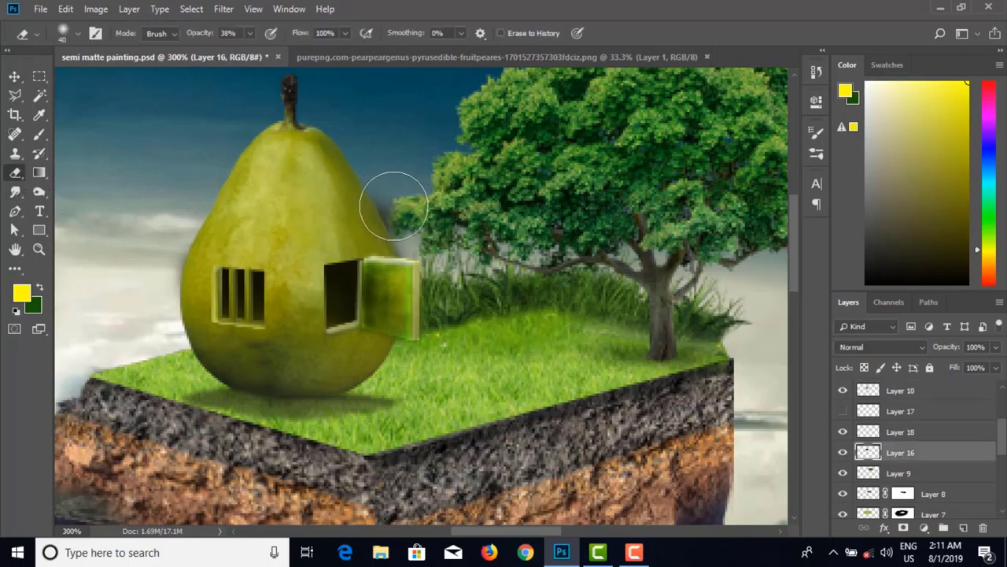
mouse_move(393, 205)
left_mouse_down()
mouse_move(391, 194)
mouse_move(388, 206)
left_mouse_up()
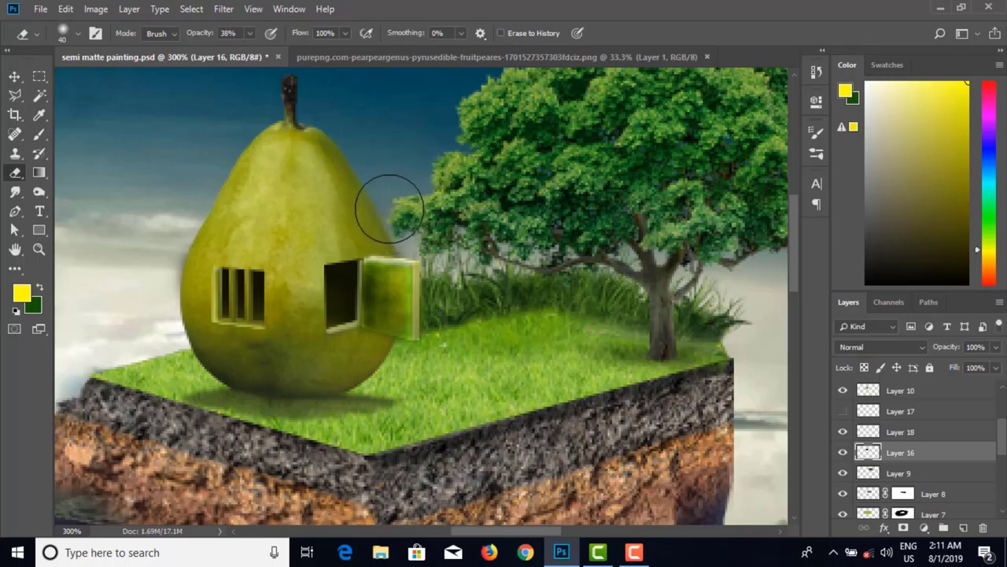
left_click(15, 77)
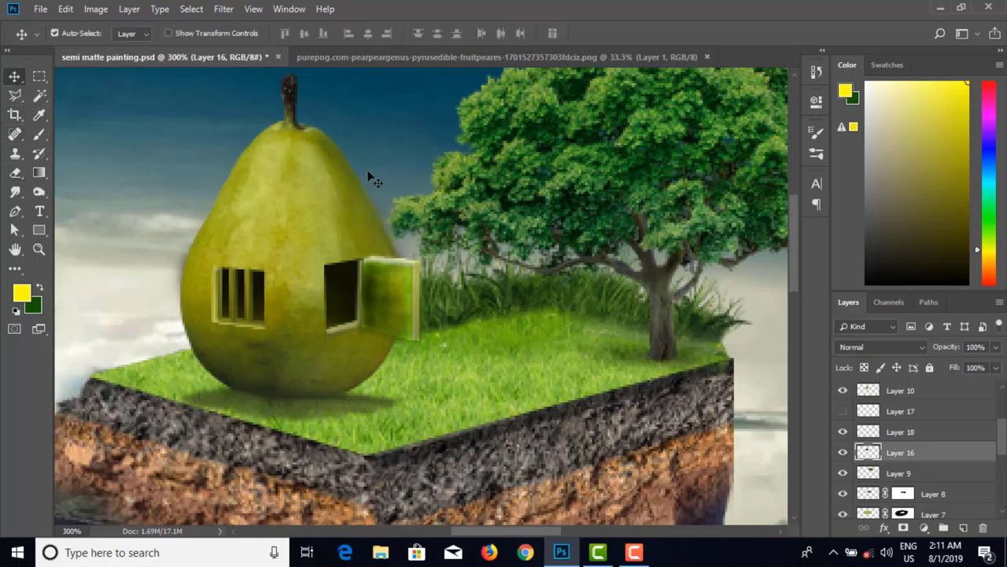
left_click_drag(633, 197, 644, 195)
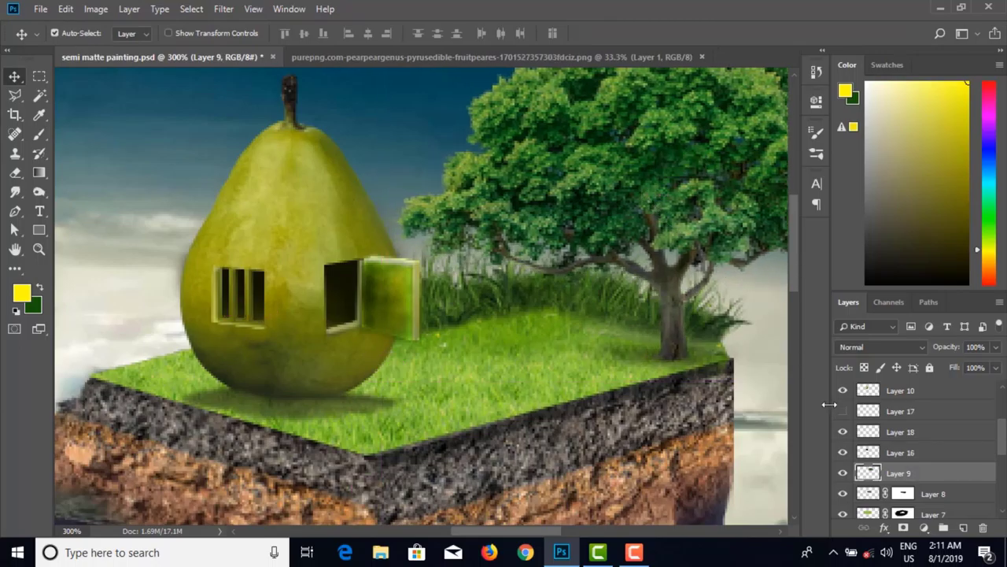
Step: Duplicate the tree's Layer 9 and set the copy to Soft Light above it
key("ctrl")
key("ctrl+j")
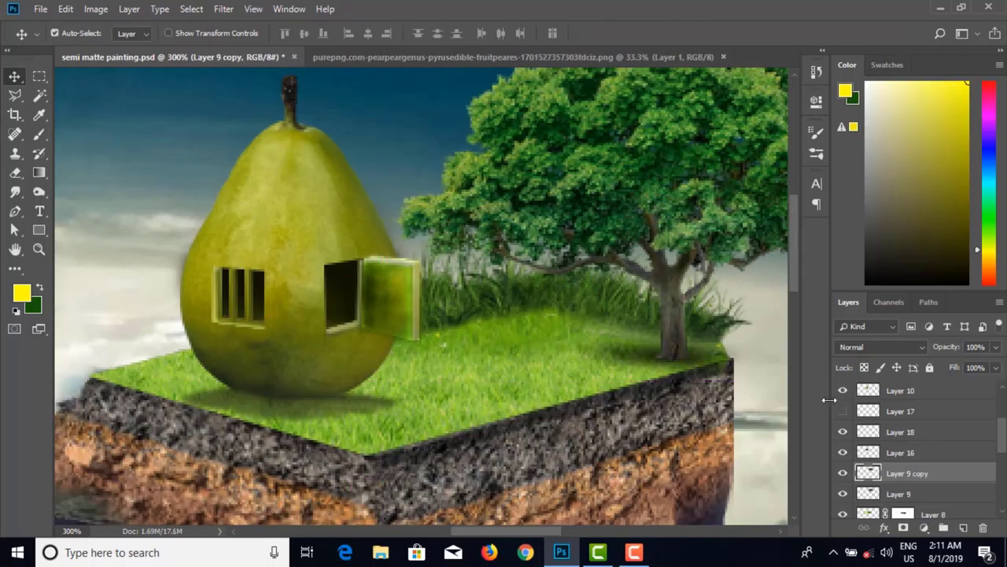
left_click(872, 345)
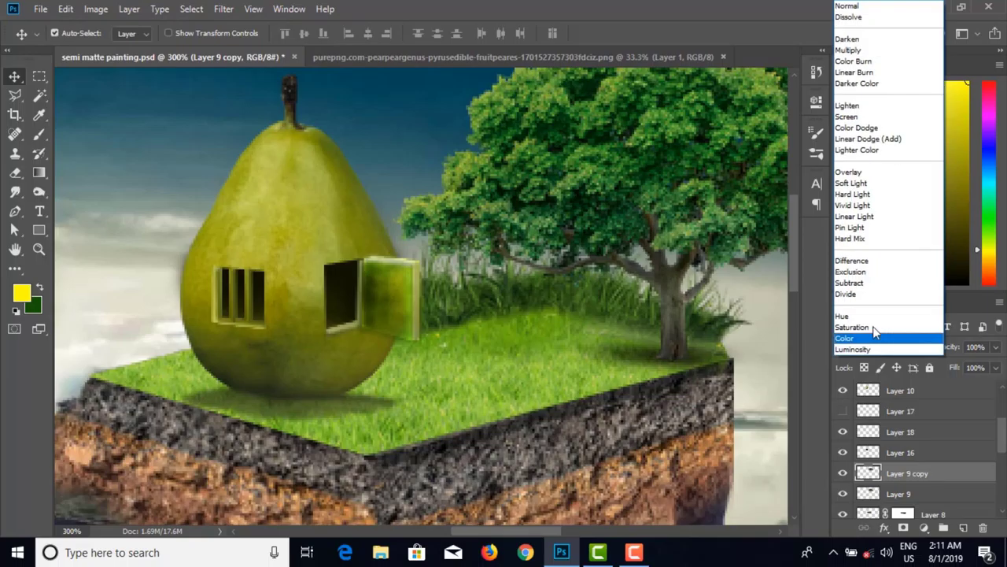
left_click(882, 183)
key("Left")
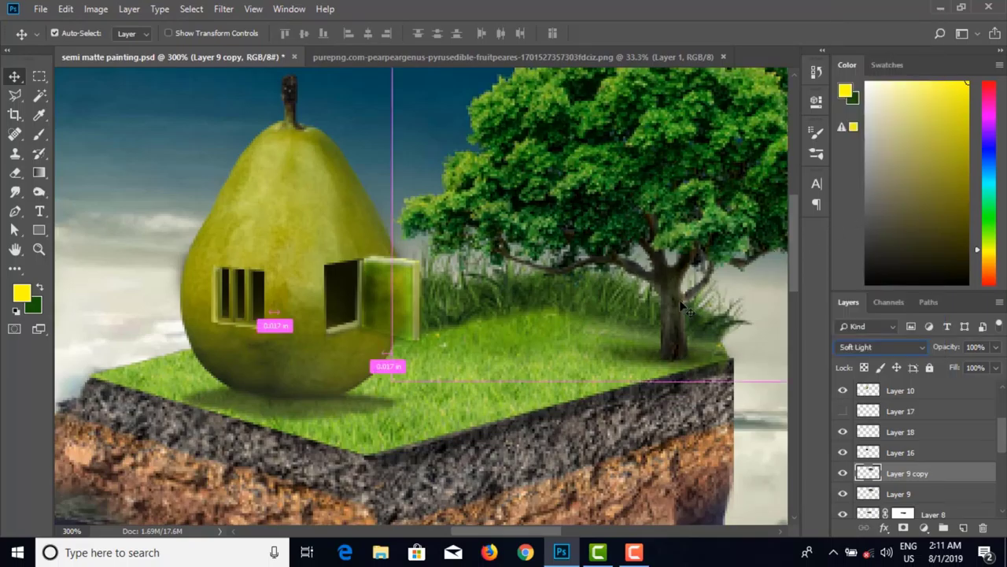
key("ctrl+bracketleft")
key("ctrl+bracketleft")
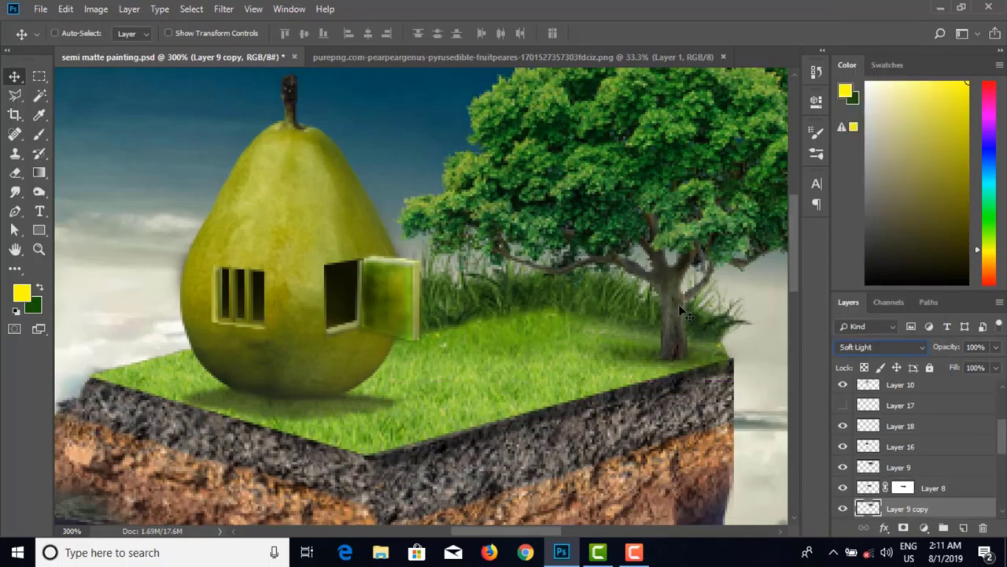
key("ctrl+bracketright")
key("ctrl+bracketright")
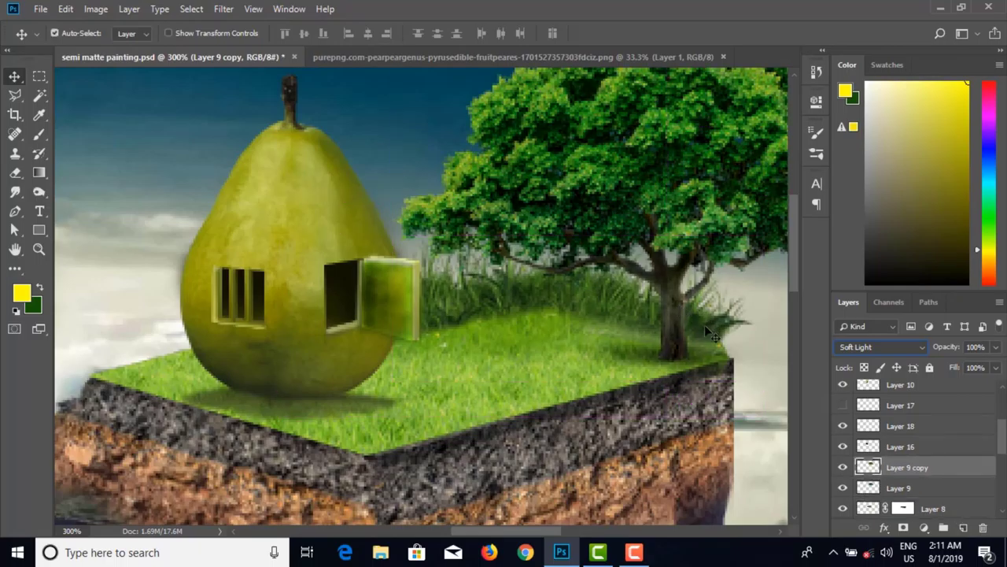
left_click(754, 325)
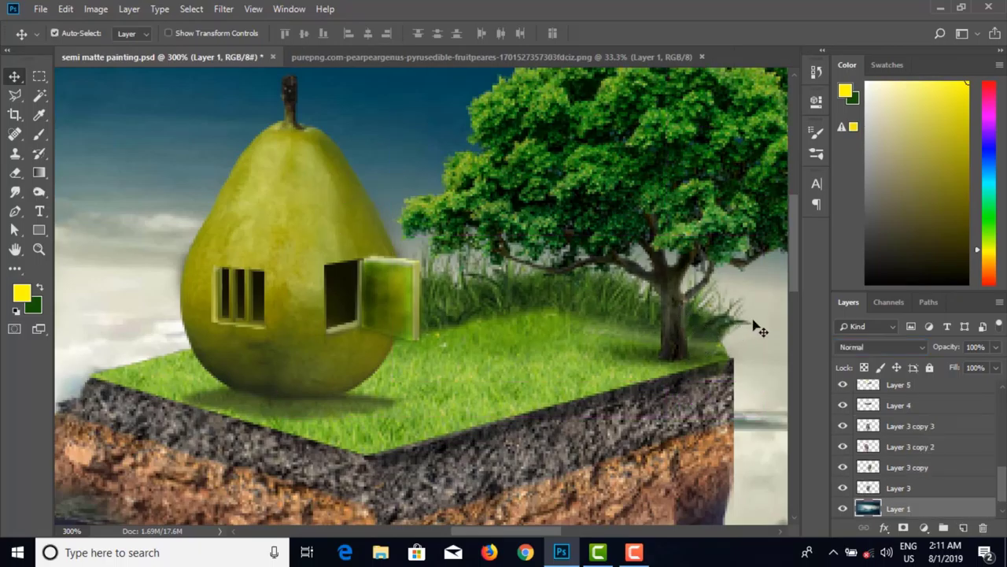
key("ctrl+minus")
key("ctrl+minus")
key("ctrl+minus")
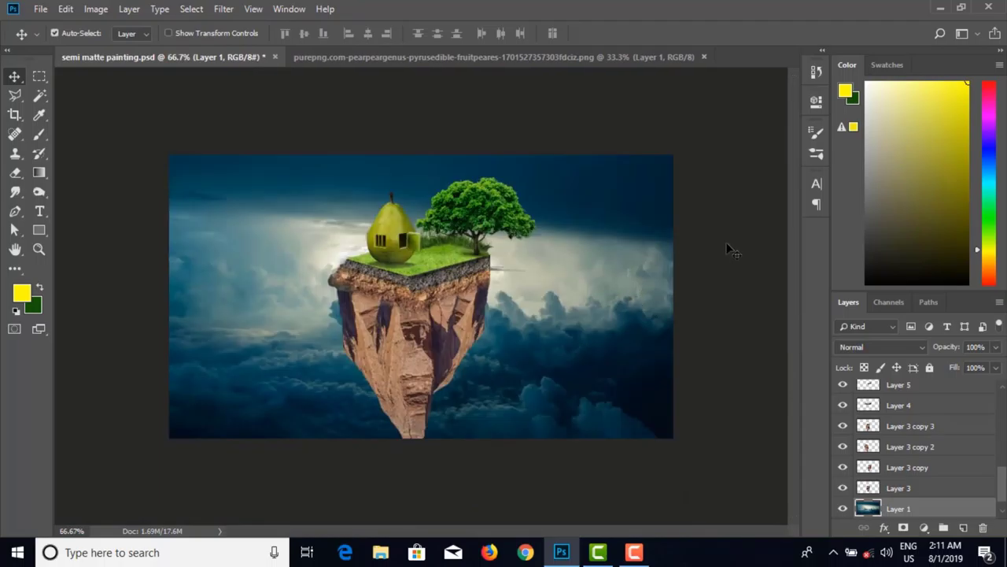
Step: Merge the tree's Layer 9 with its Soft Light copy
left_click(482, 214)
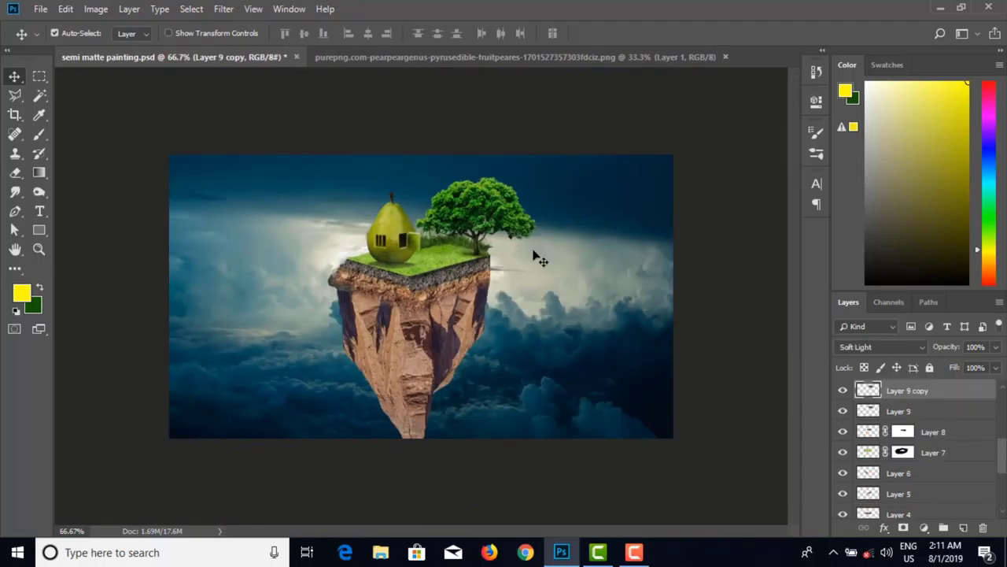
left_click(912, 410, "shift")
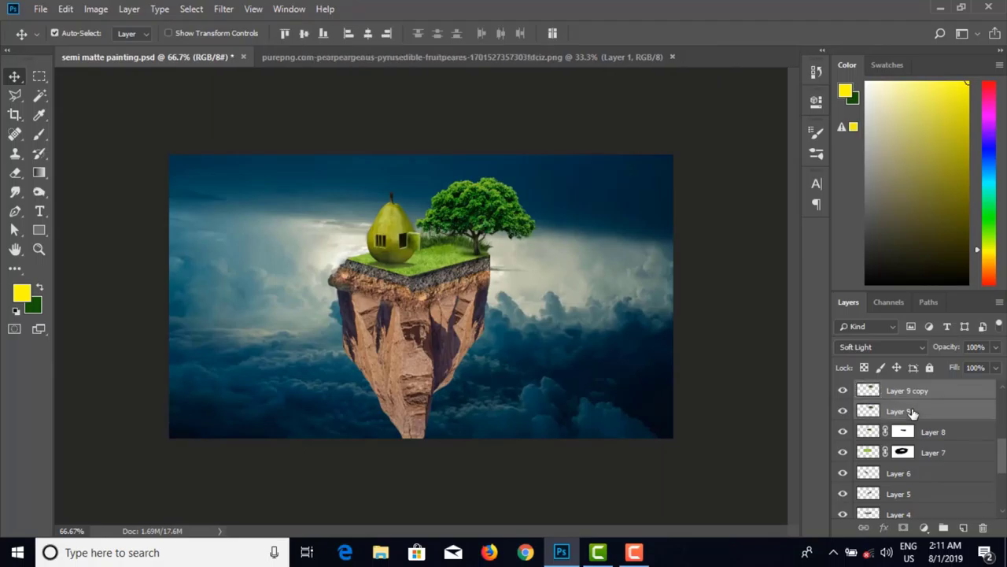
key("ctrl+e")
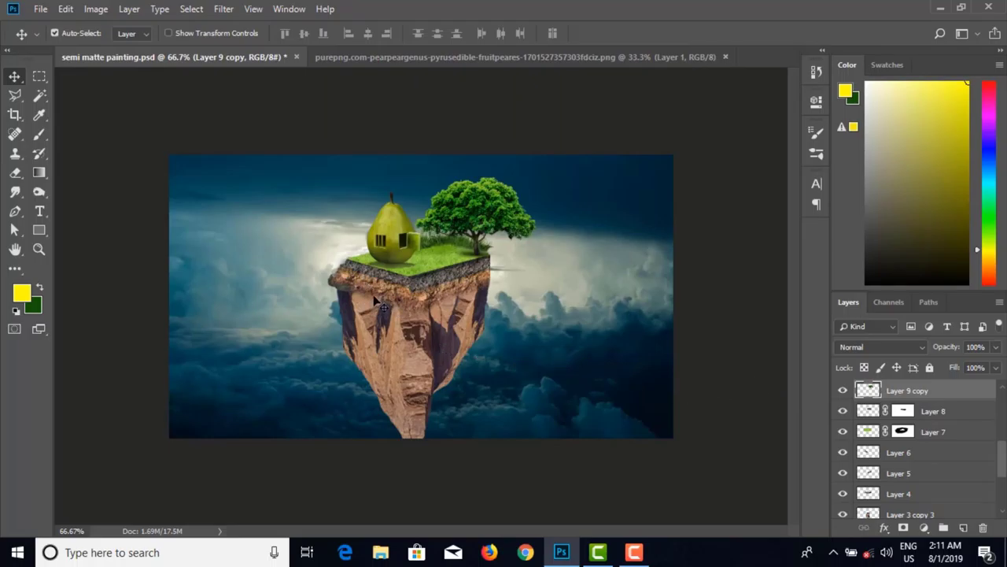
Step: Select the island layers from Layer 3 copy 3 up through Layer 18
left_click(424, 365)
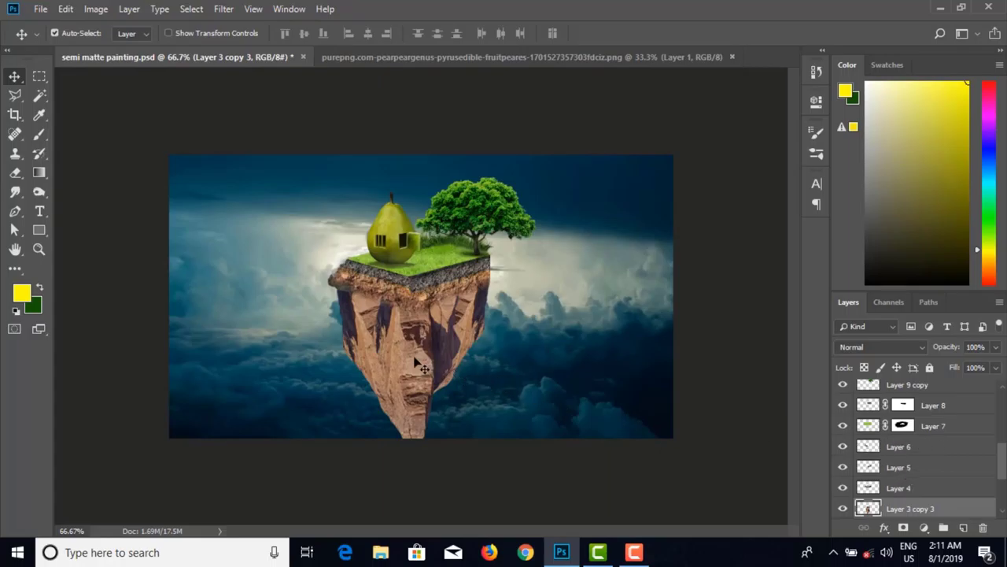
left_click(391, 297, "shift")
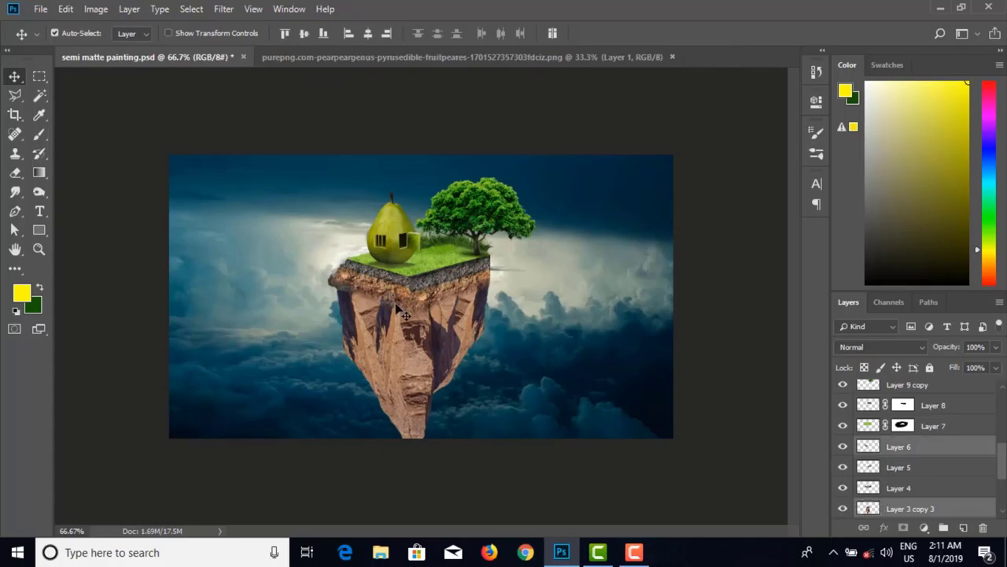
left_click(378, 300, "shift")
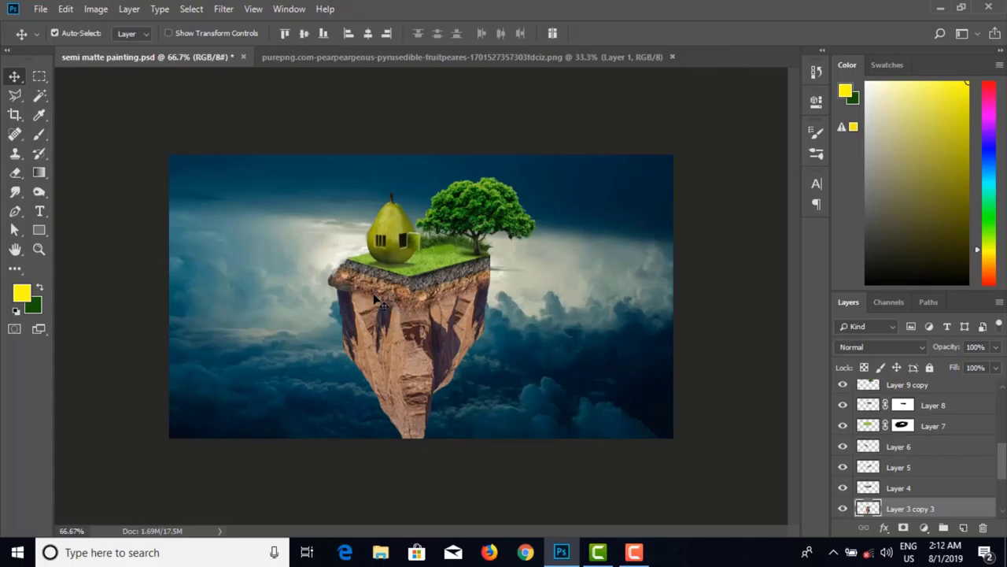
left_click(446, 300, "shift")
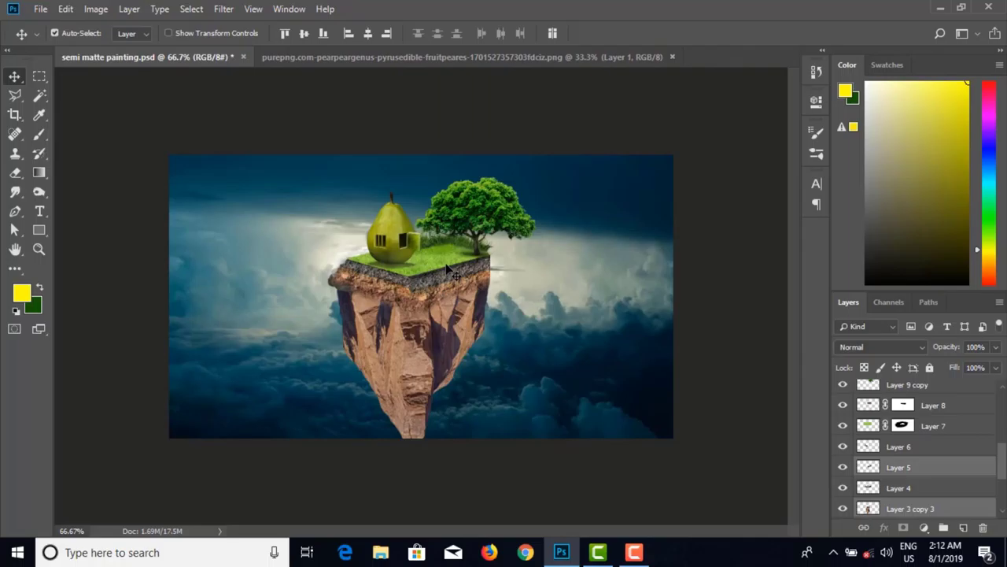
left_click(447, 270, "shift")
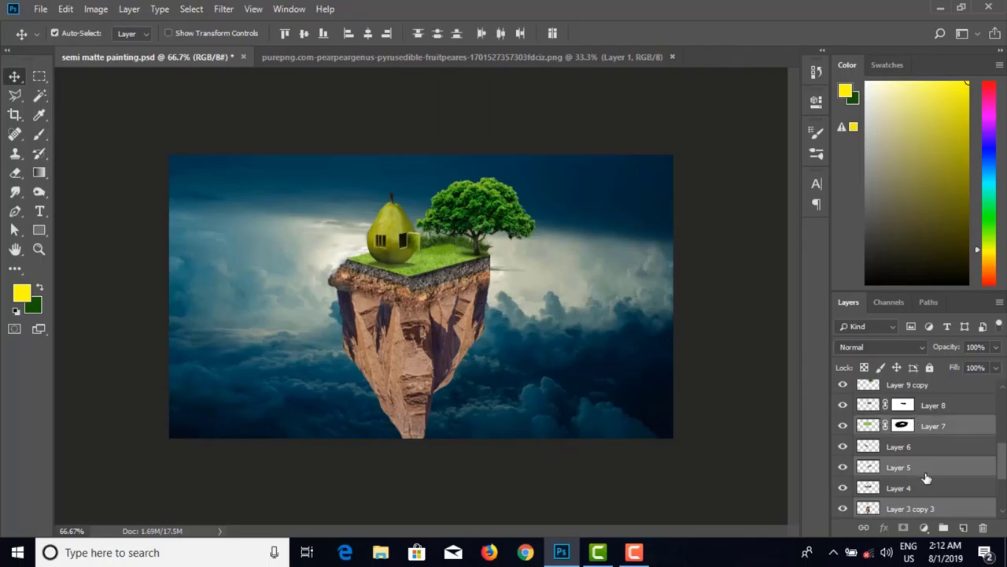
left_click(917, 491, "shift")
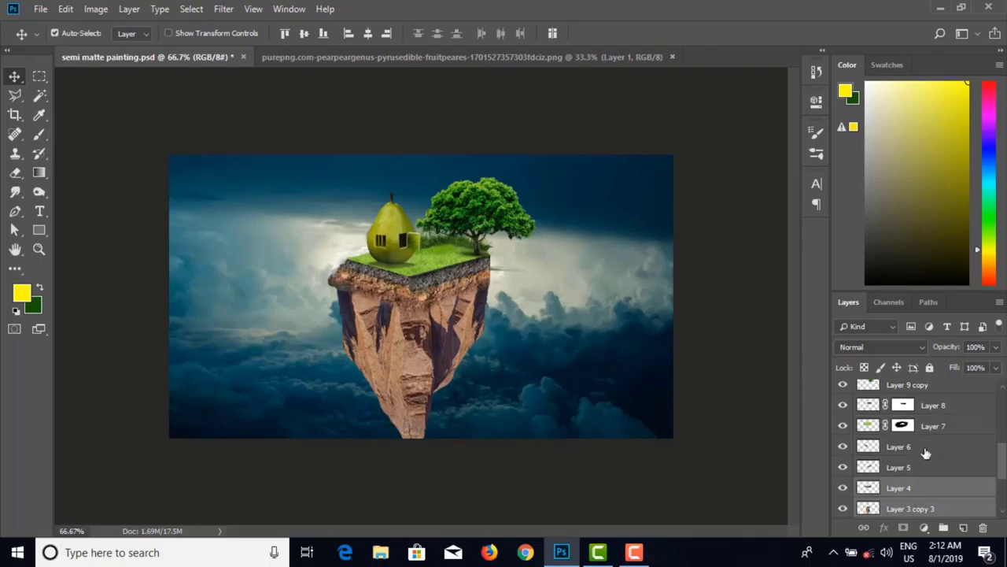
left_click(927, 448, "shift")
scroll(936, 432, "up", 1)
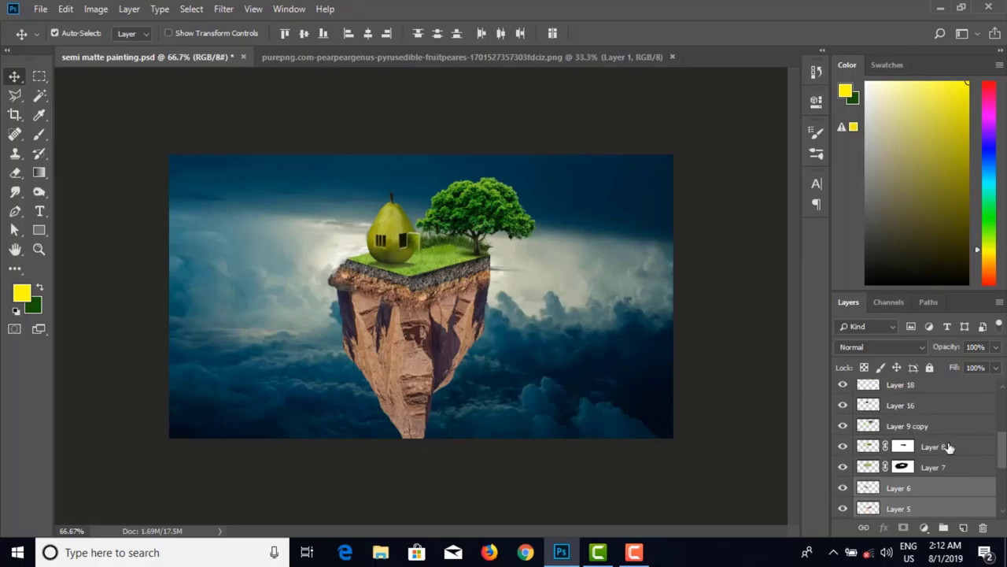
left_click(947, 464, "shift")
left_click(944, 446, "shift")
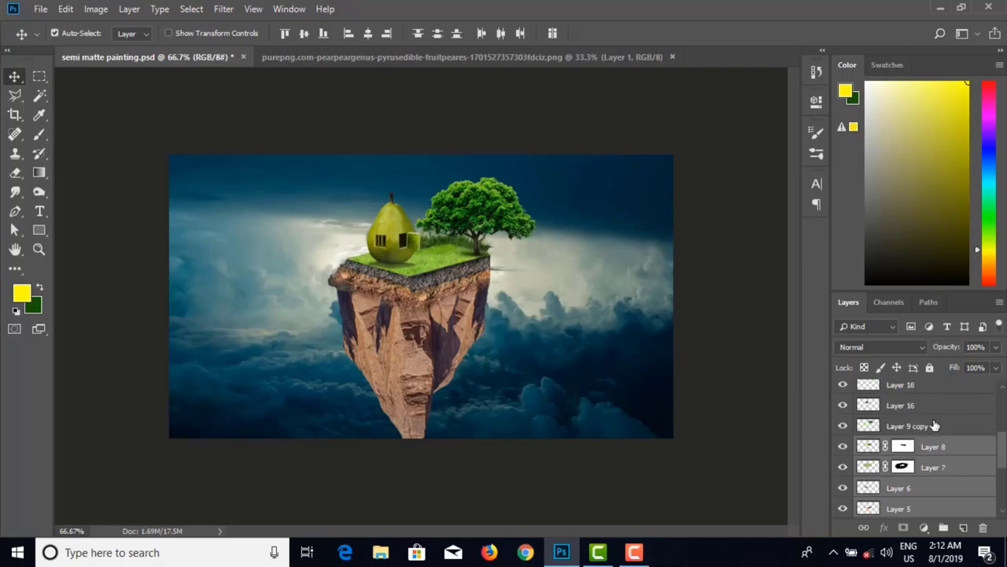
left_click(935, 425, "shift")
left_click(929, 404, "shift")
left_click(926, 387, "shift")
Step: Extend the selection to the remaining island layers and group them into Group 1
scroll(917, 417, "up", 1)
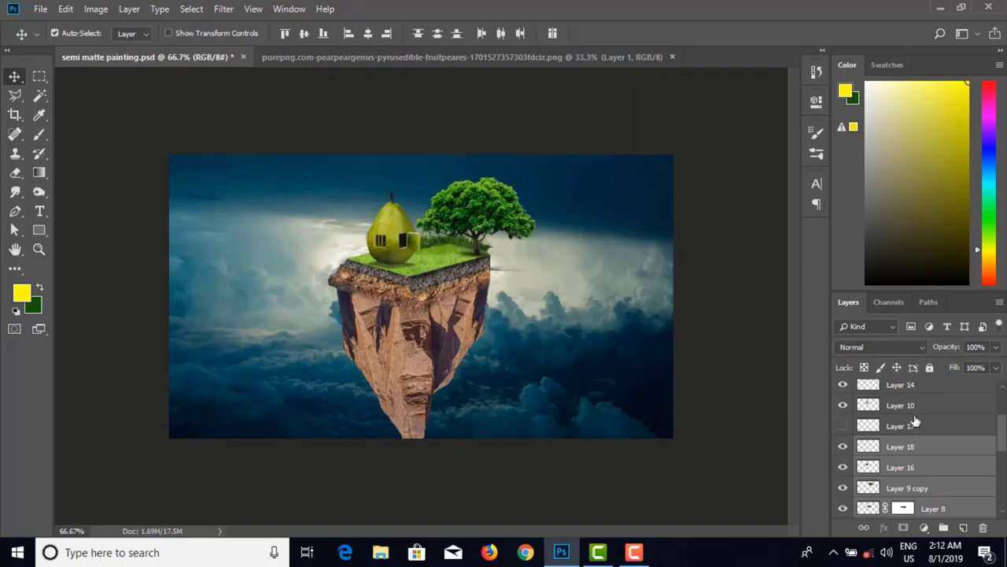
left_click(913, 405, "shift")
left_click(913, 388, "shift")
scroll(915, 425, "up", 1)
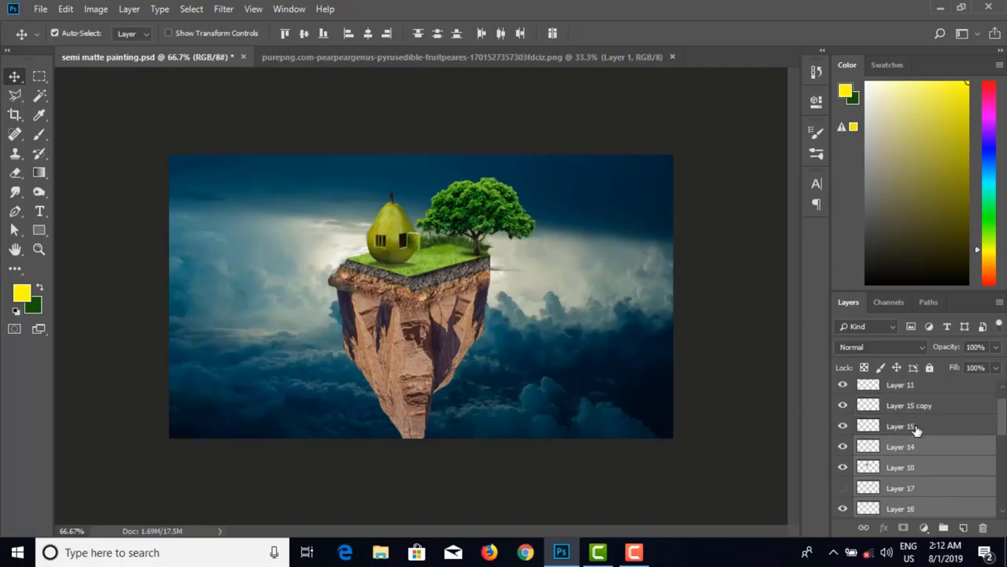
left_click(913, 425, "shift")
scroll(913, 422, "up", 1)
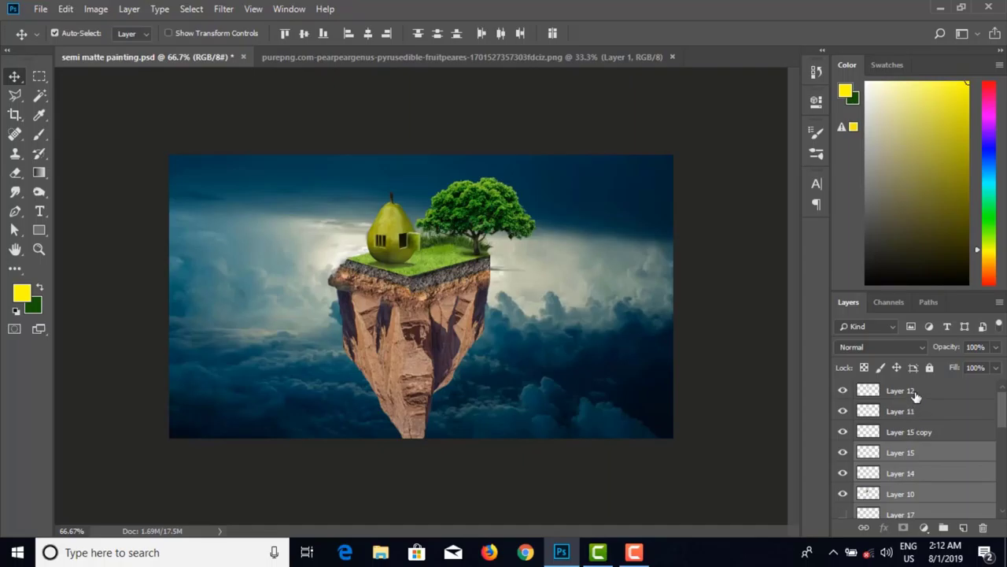
left_click(917, 397, "shift")
scroll(928, 425, "down", 5)
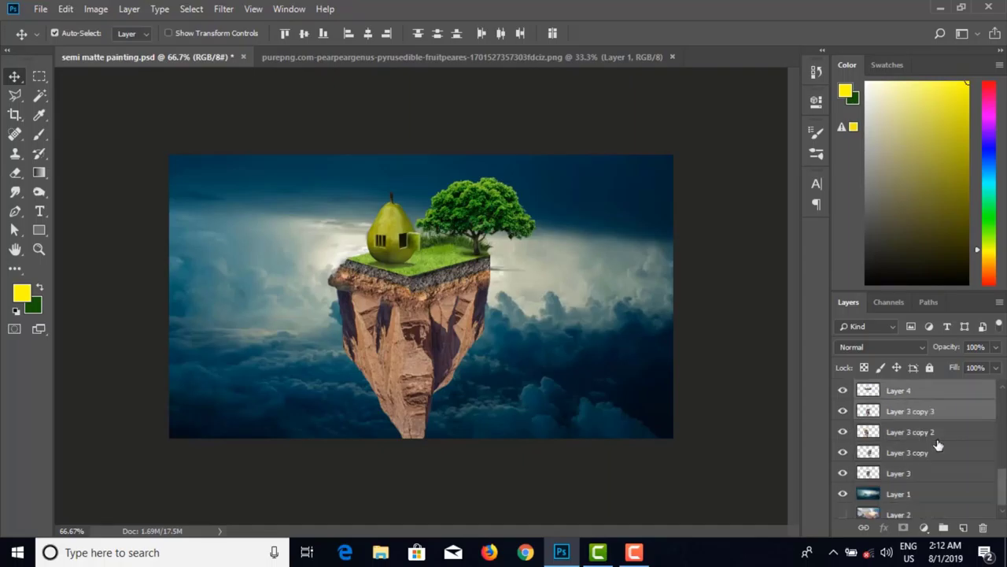
left_click(935, 438, "shift")
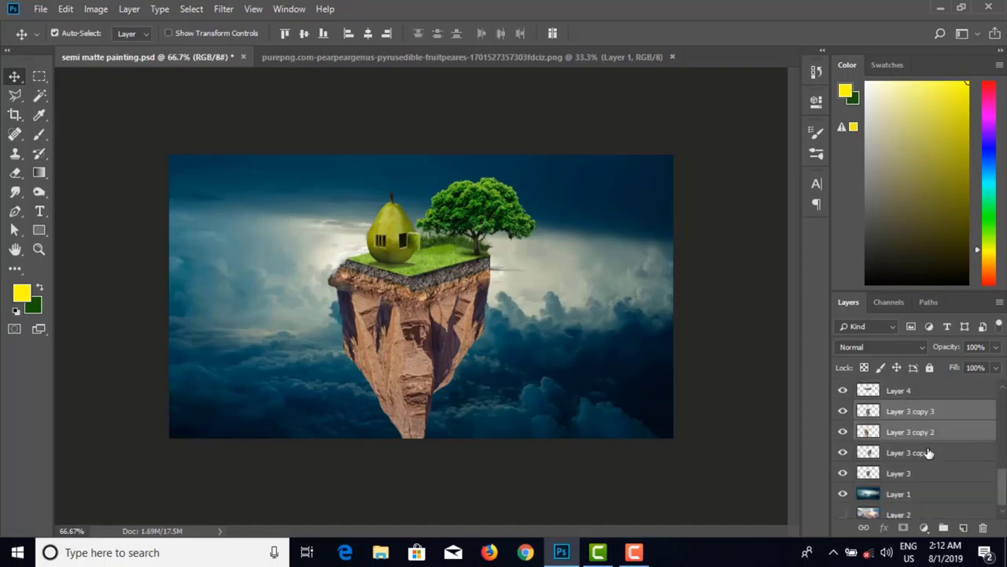
left_click(930, 458, "shift")
left_click(925, 475)
scroll(928, 468, "up", 5)
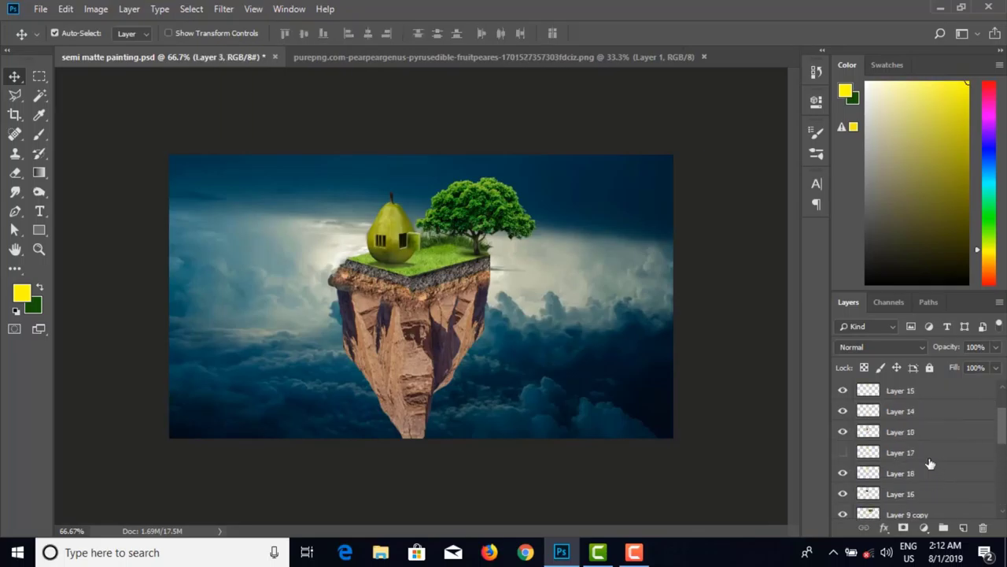
scroll(916, 391, "down", 5)
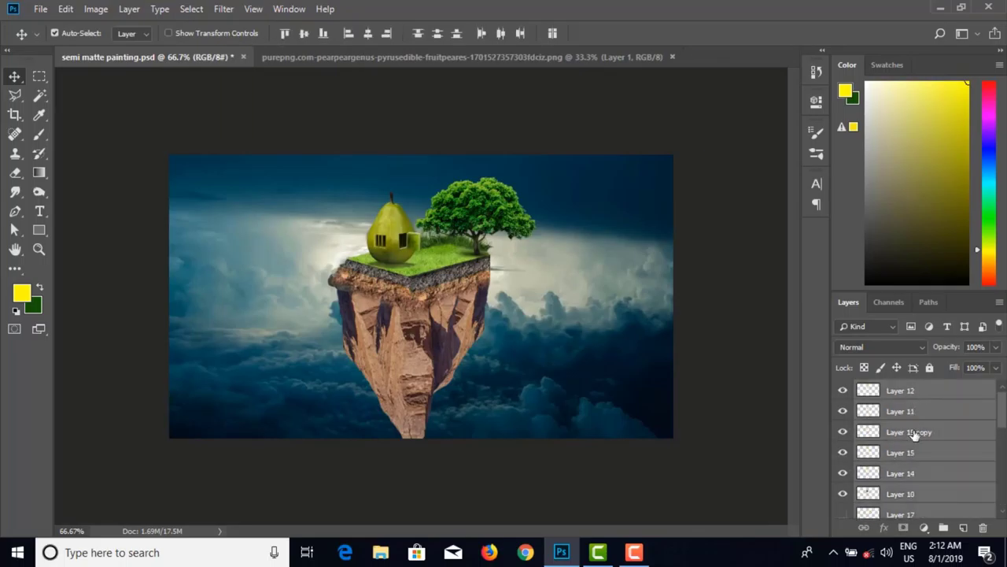
scroll(913, 443, "up", 5)
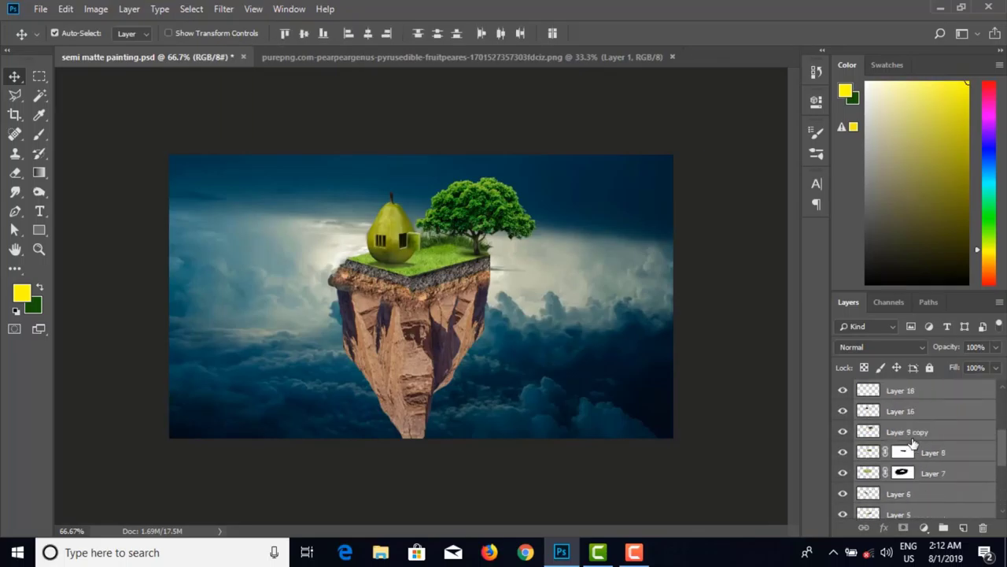
scroll(913, 443, "up", 2)
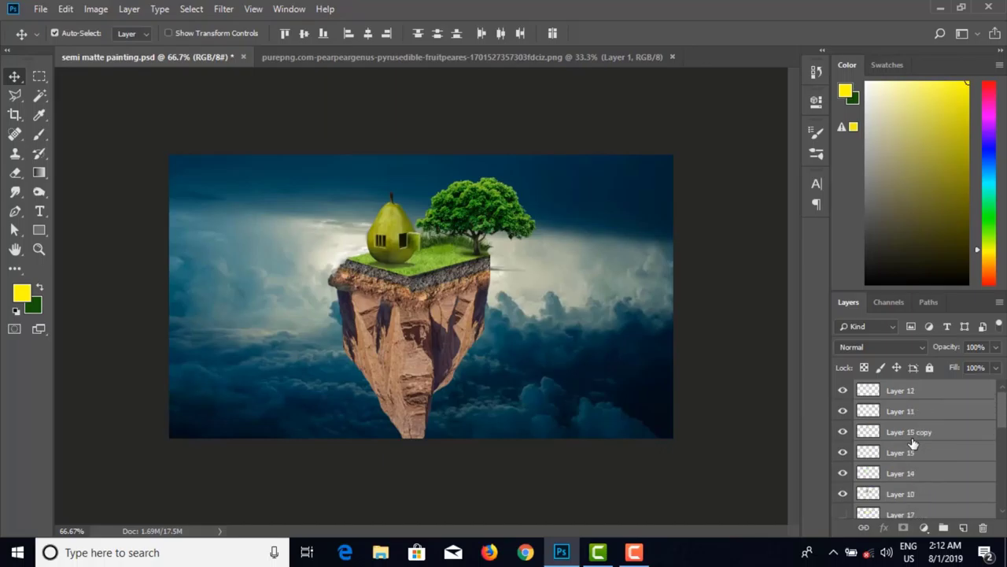
scroll(913, 443, "down", 1)
key("ctrl+g")
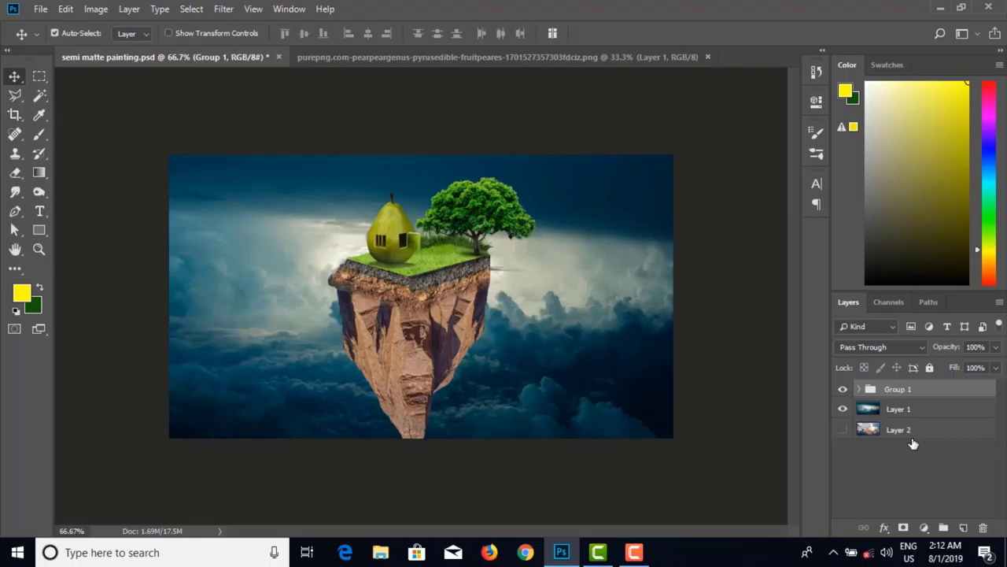
Step: Add a Brightness/Contrast adjustment clipped to Group 1 with Brightness -140 and Contrast 32
left_click(926, 527)
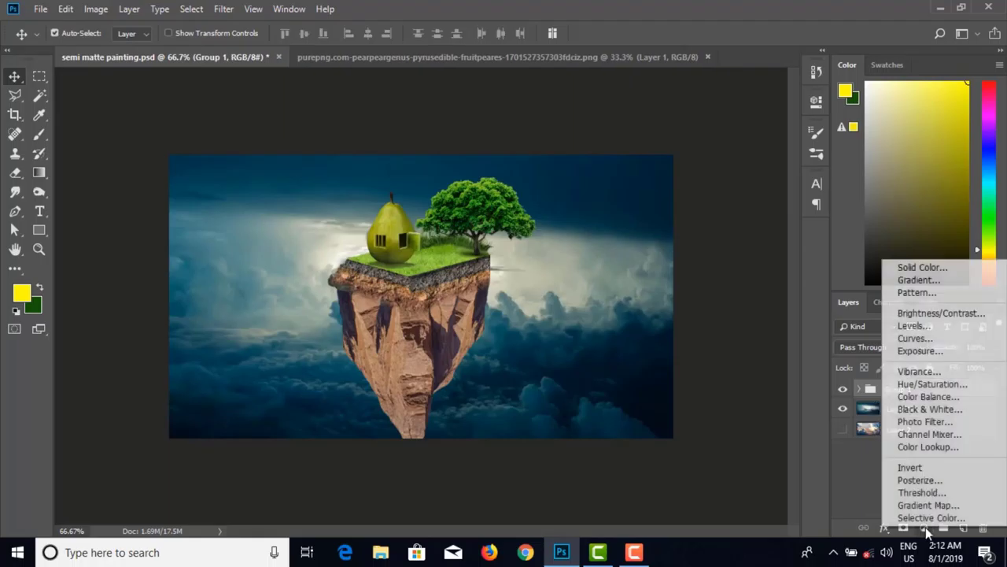
left_click(939, 313)
left_click_drag(690, 182, 624, 180)
left_click(688, 347)
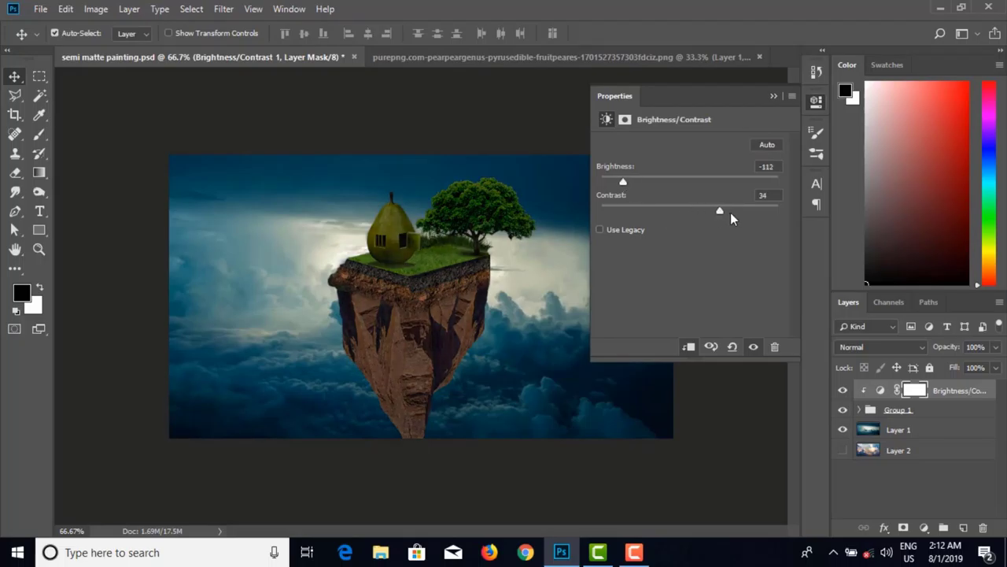
left_click_drag(736, 211, 696, 205)
left_click_drag(624, 182, 607, 182)
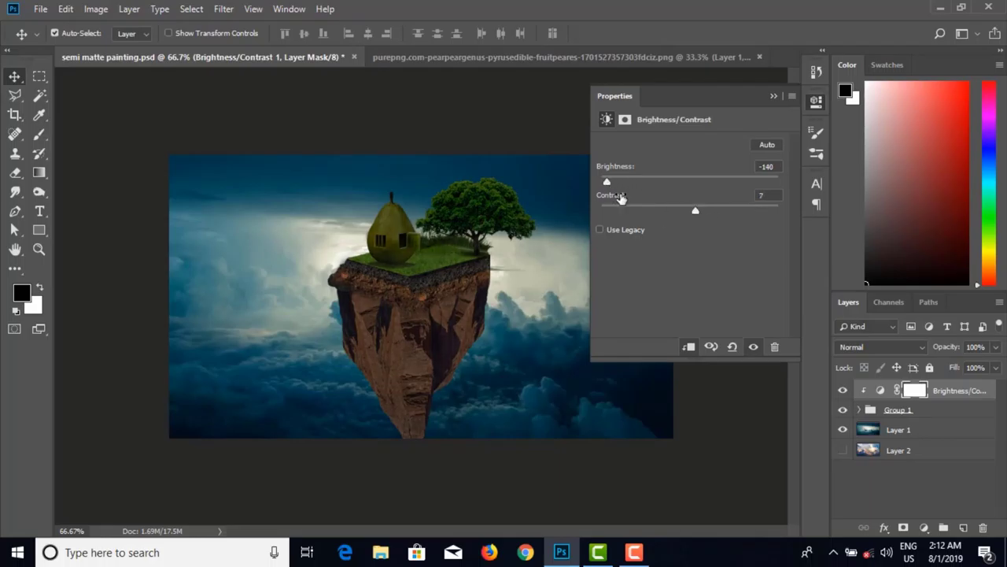
left_click_drag(709, 212, 717, 212)
left_click(772, 96)
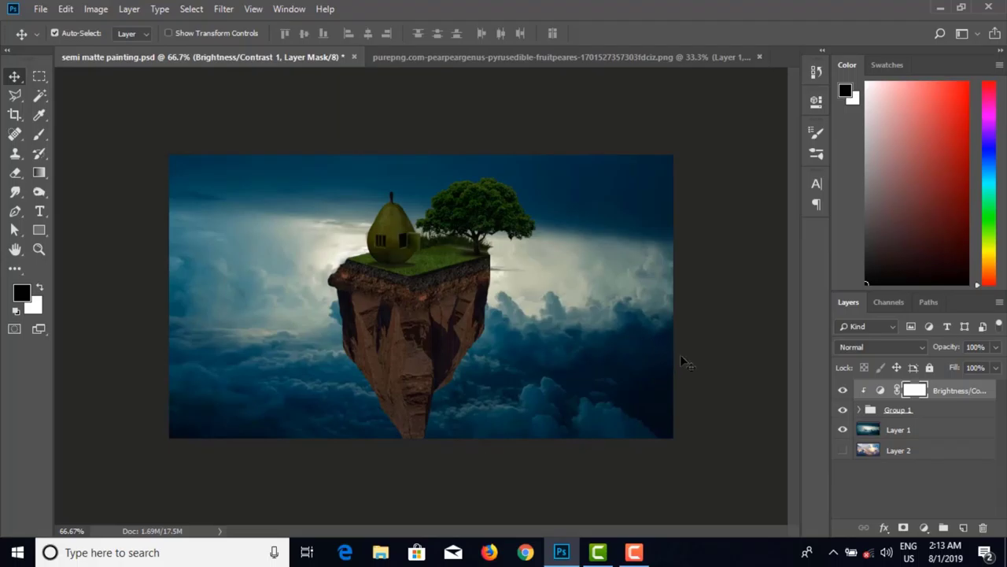
left_click(859, 410)
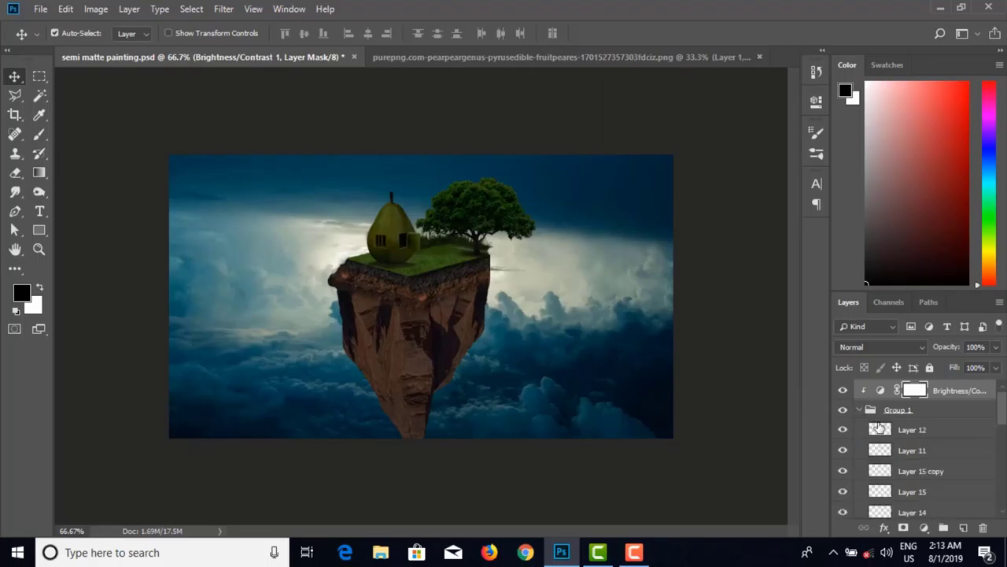
Step: Smudge the rocky underside on Layer 5 with a size-40 Smudge brush
left_click(416, 307)
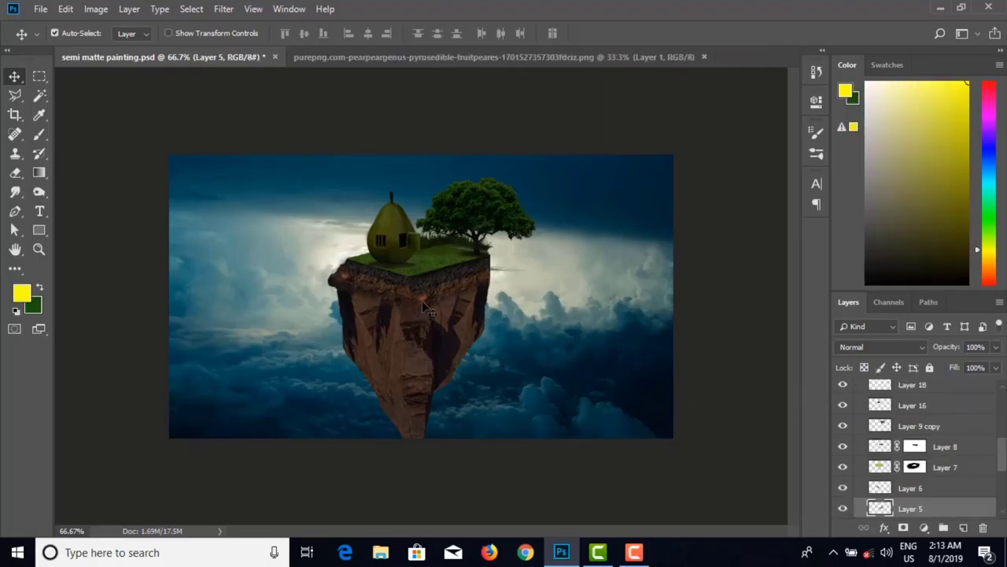
left_click(15, 192)
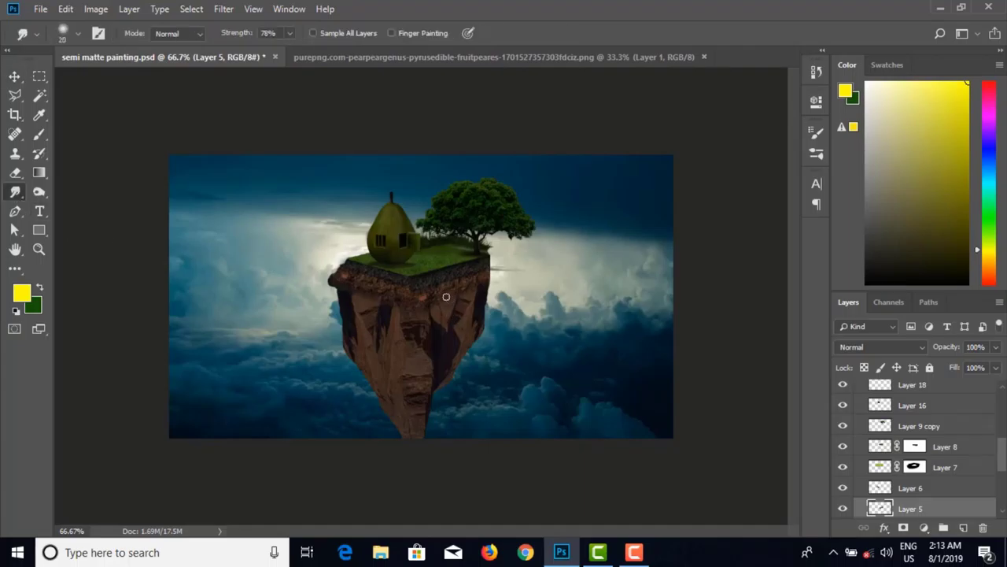
key("bracketright")
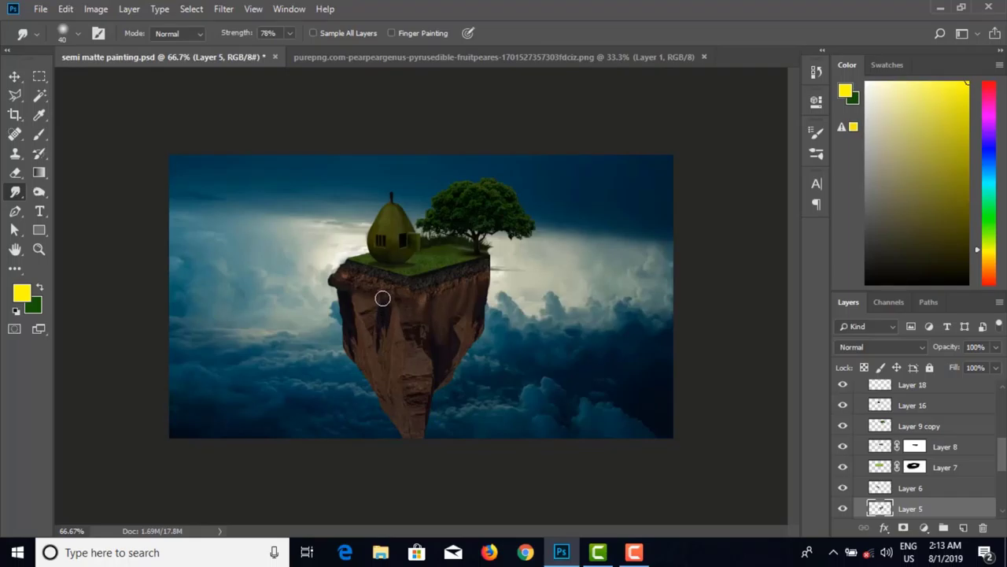
Step: Smudge Layer 6's rock the same way, then select the sky Layer 1
key("v")
key("alt+bracketright")
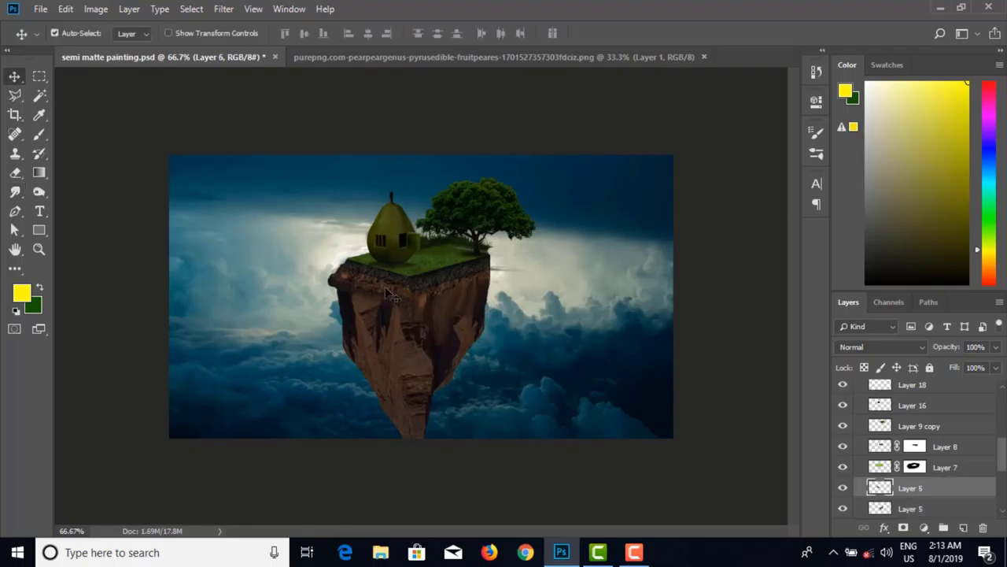
left_click(15, 191)
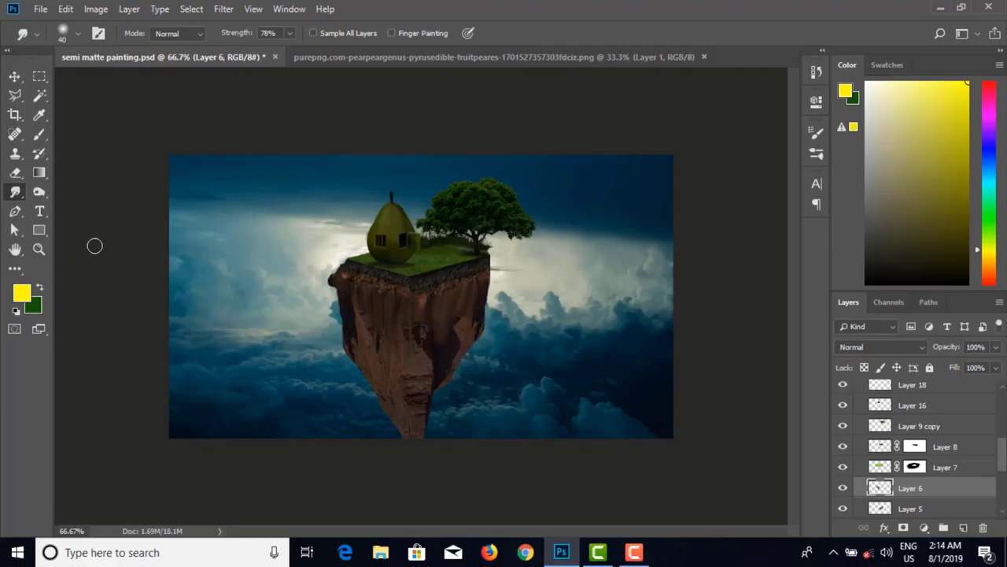
left_click(14, 76)
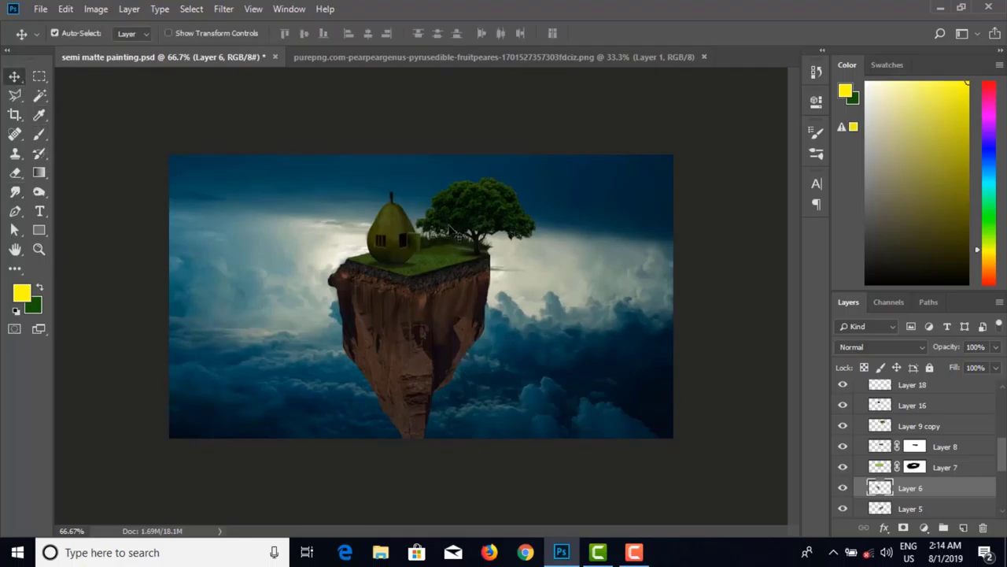
left_click(598, 305)
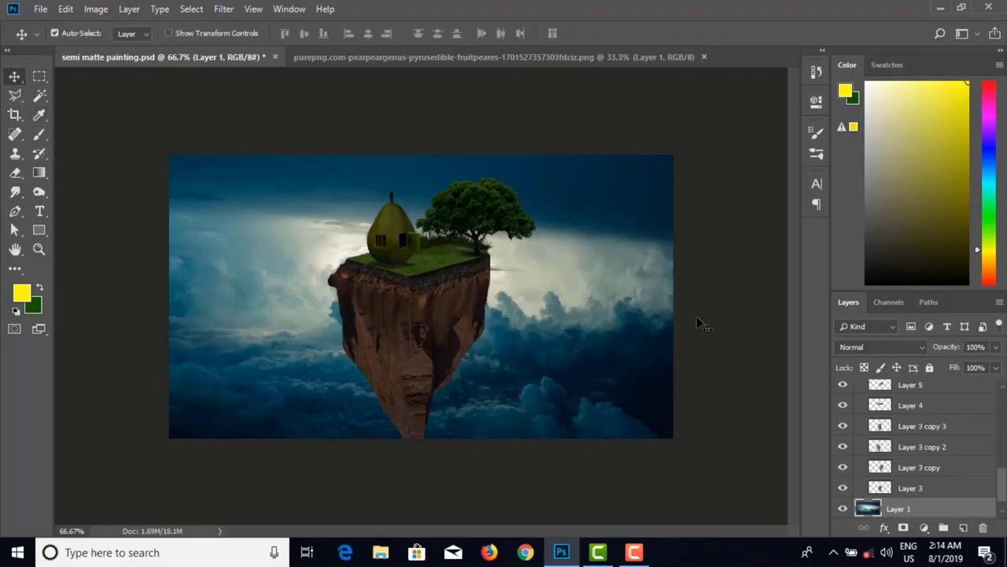
Step: Add a Brightness/Contrast adjustment clipped to the sky layer at Brightness -59, Contrast 35
left_click(924, 527)
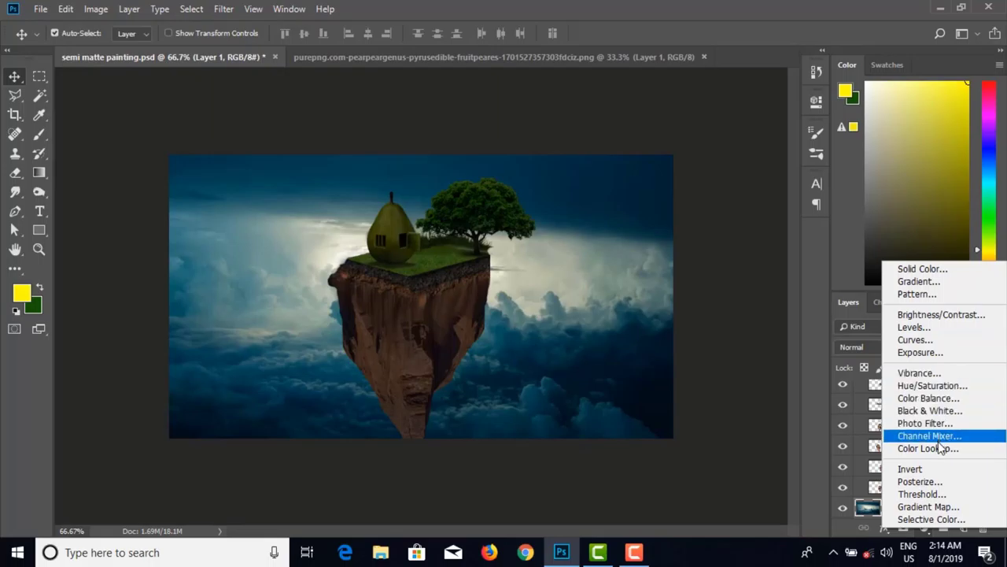
left_click(944, 315)
left_click(689, 347)
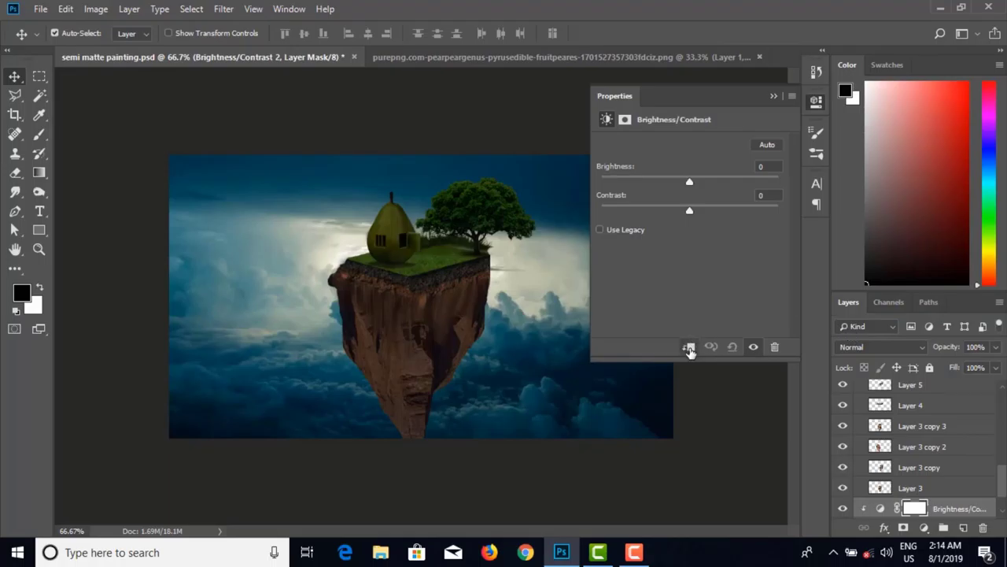
left_click_drag(690, 185, 634, 184)
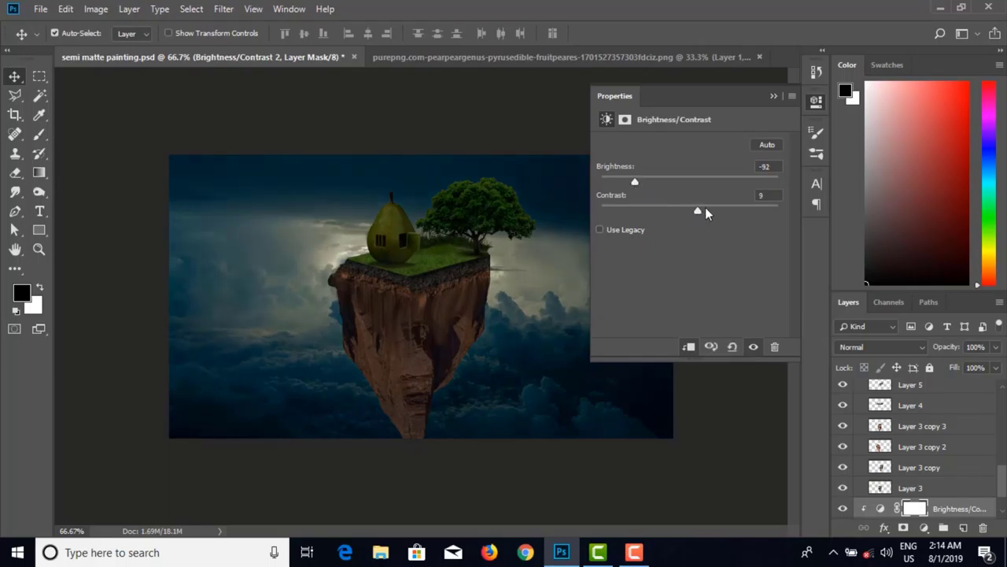
mouse_move(738, 215)
left_mouse_down()
mouse_move(747, 214)
mouse_move(720, 210)
left_mouse_up()
left_click_drag(635, 183, 655, 183)
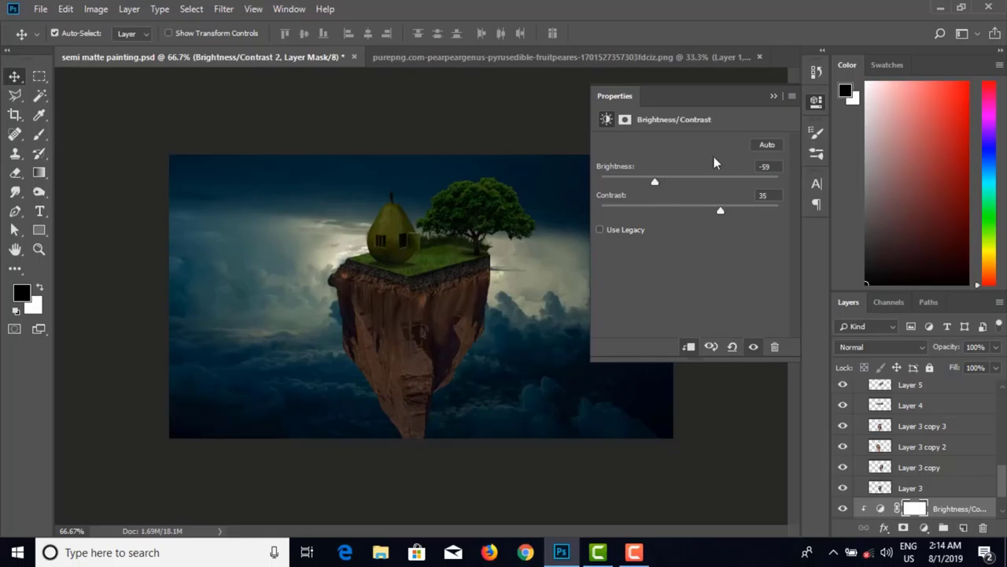
left_click(773, 96)
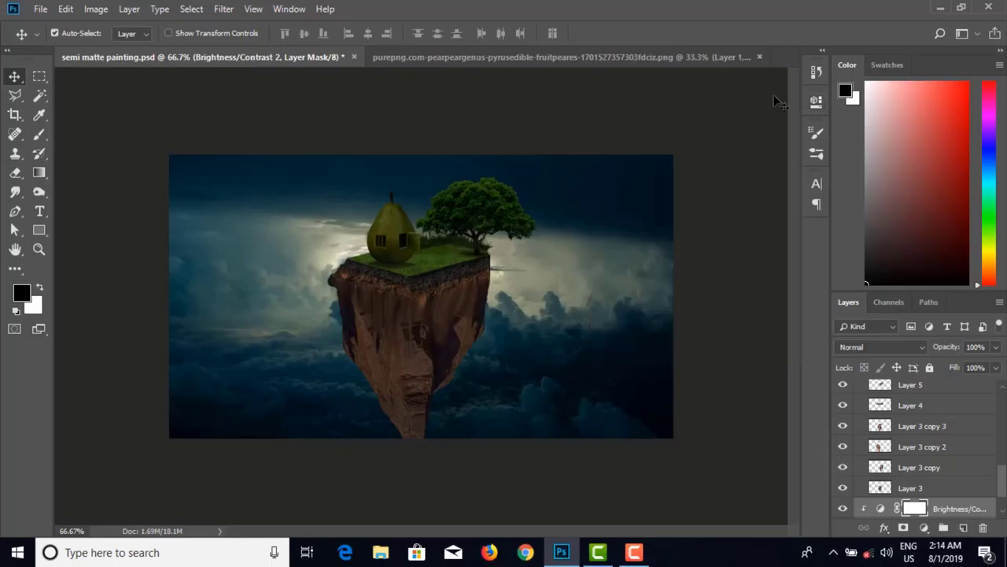
scroll(921, 512, "down", 1)
left_click(925, 527)
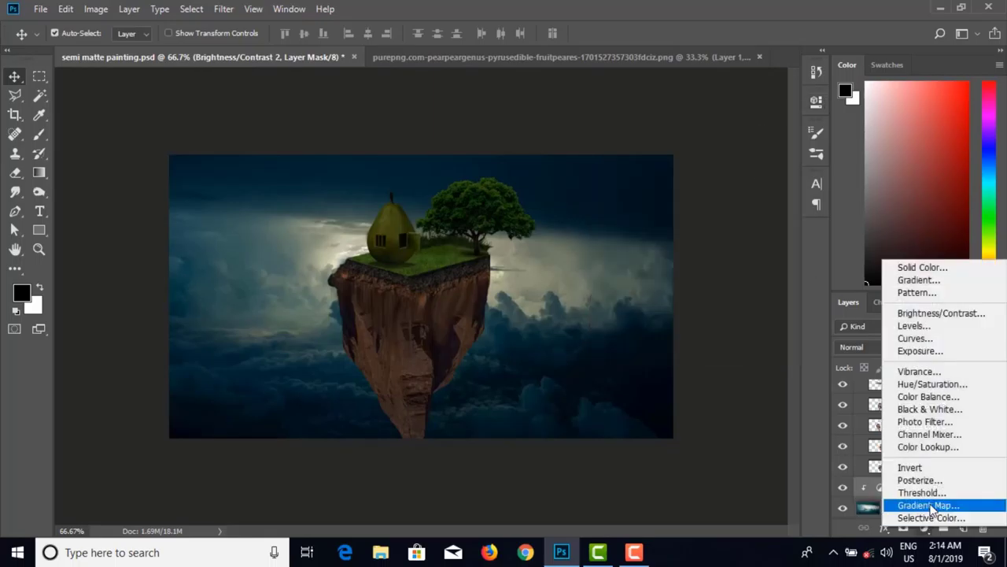
Step: Add a Color Lookup adjustment using the LateSunset.3DL preset
left_click(928, 446)
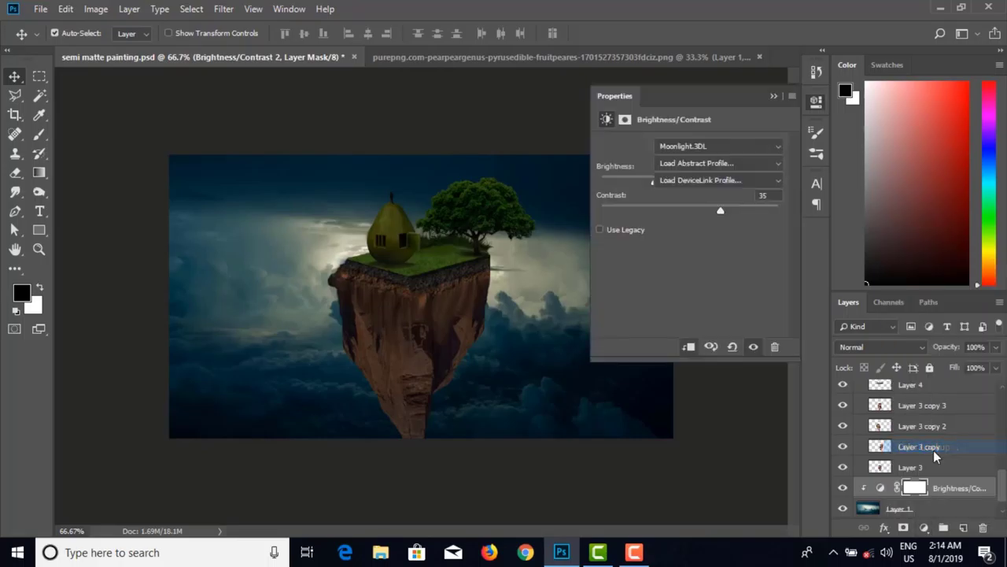
left_click(747, 145)
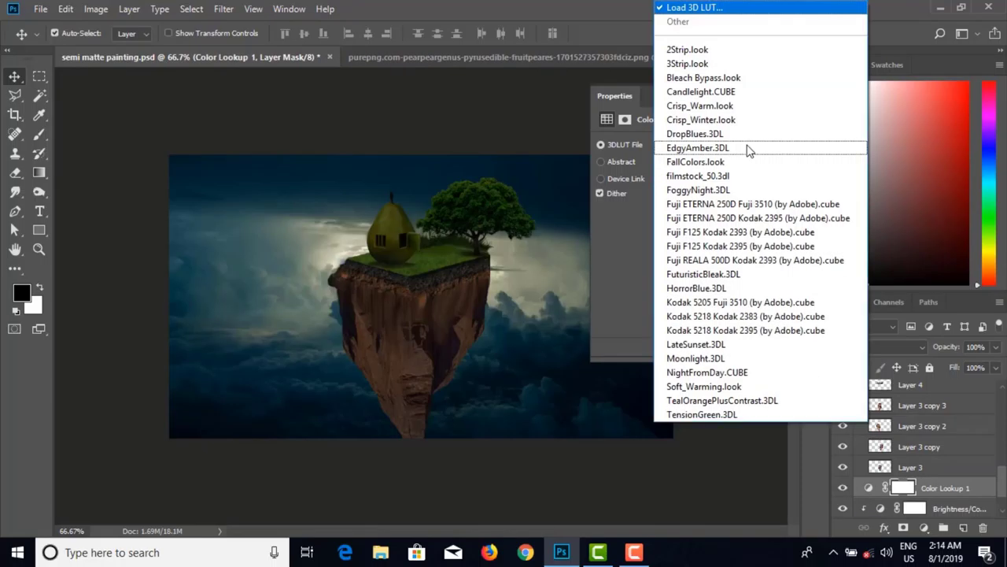
left_click(713, 346)
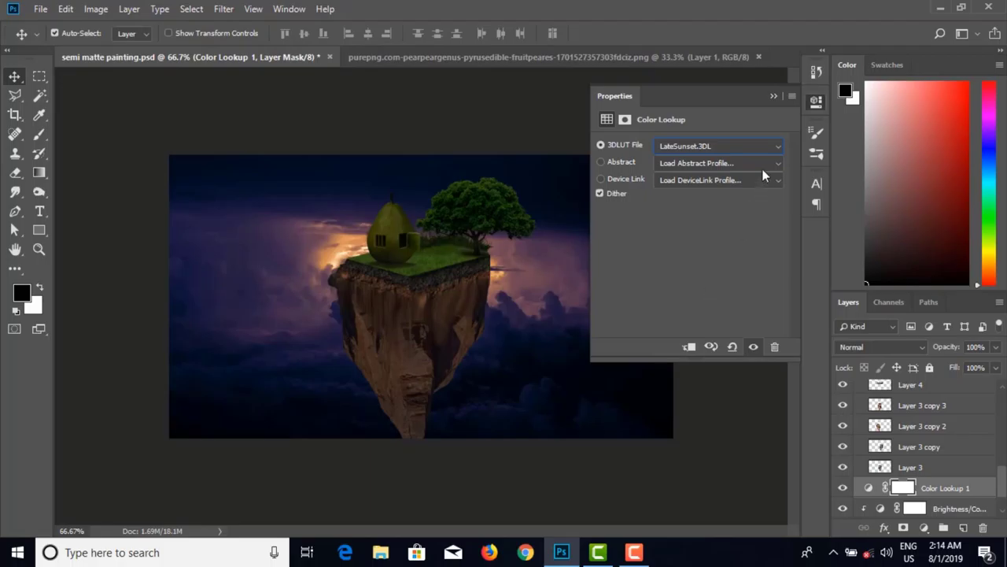
left_click(773, 97)
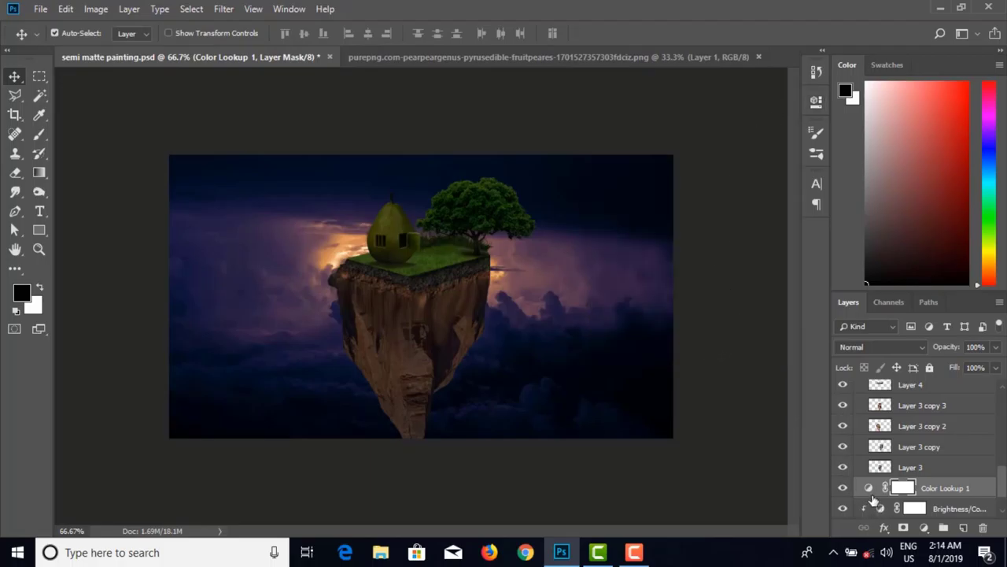
Step: Toggle the sky Brightness/Contrast layer's visibility repeatedly to compare before and after
left_click(842, 510)
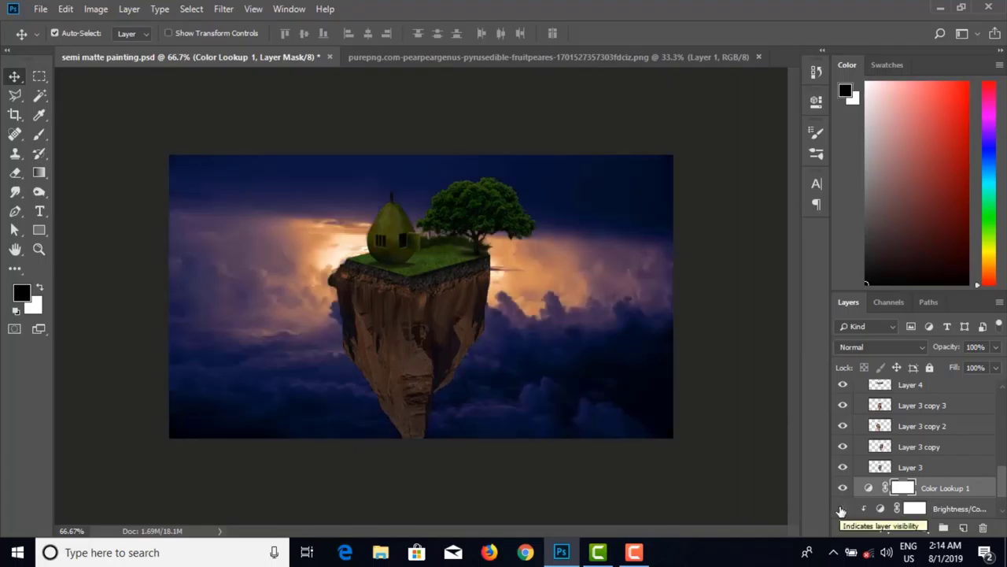
left_click(842, 510)
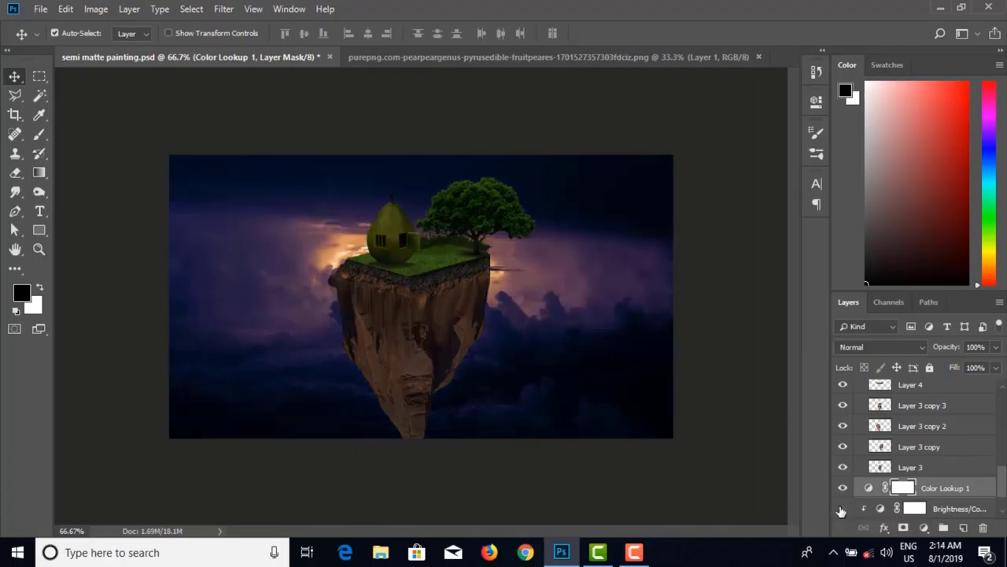
left_click(841, 510)
left_click(841, 510)
left_click(840, 511)
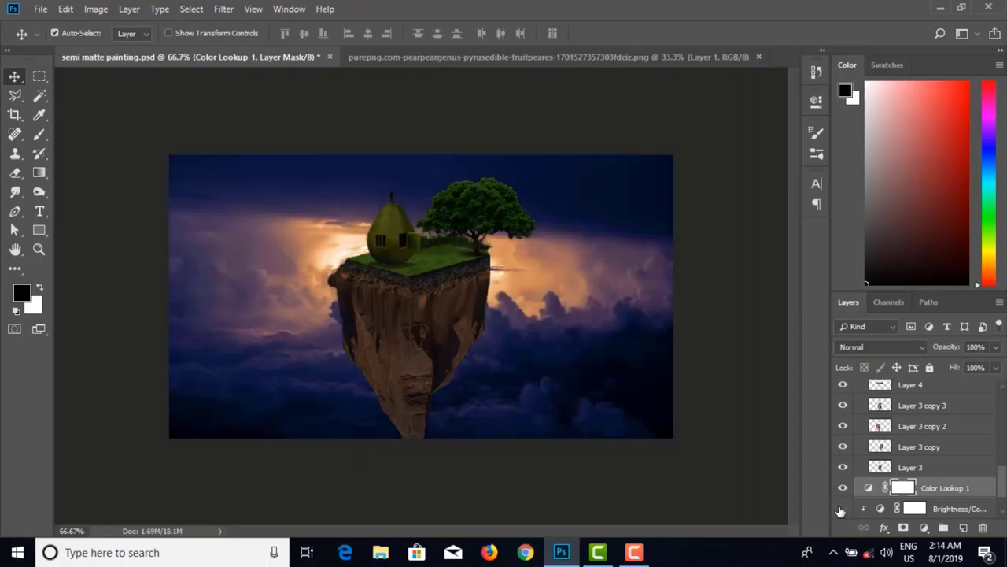
left_click(841, 510)
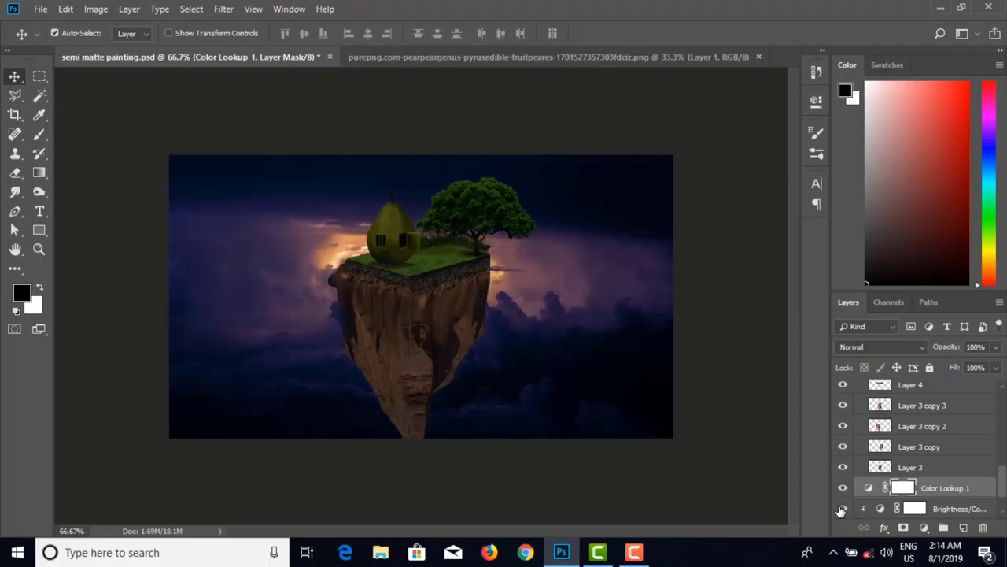
left_click(841, 510)
left_click(841, 511)
left_click(841, 510)
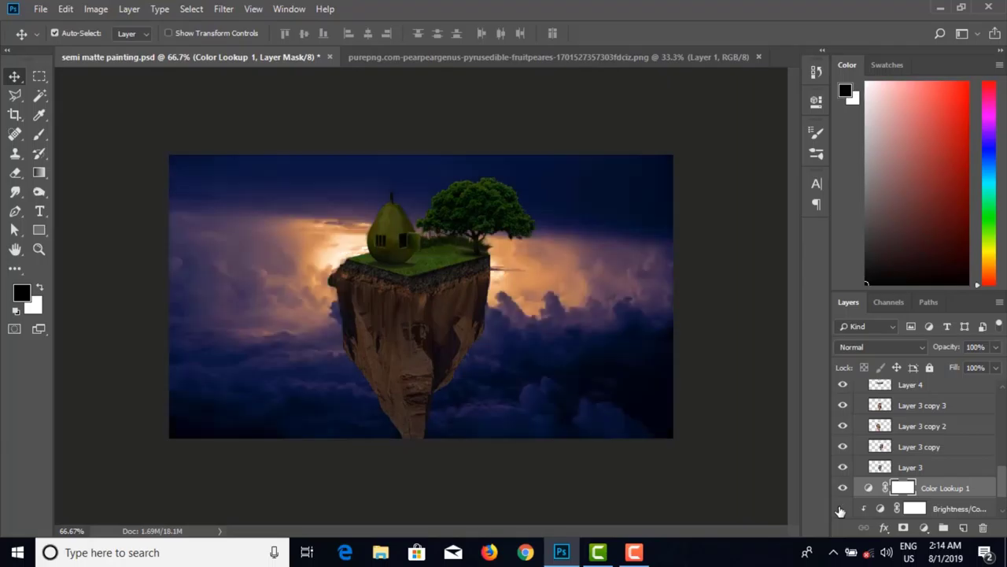
left_click(840, 511)
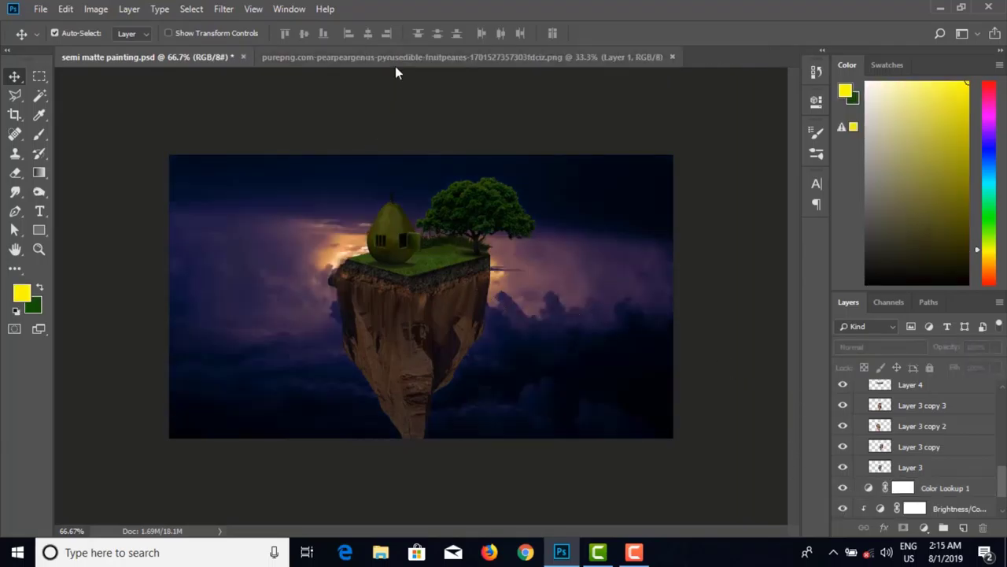
Step: Close the pear image and browse to the D:\Photoshop class 31 folder
left_click(621, 60)
left_click(672, 57)
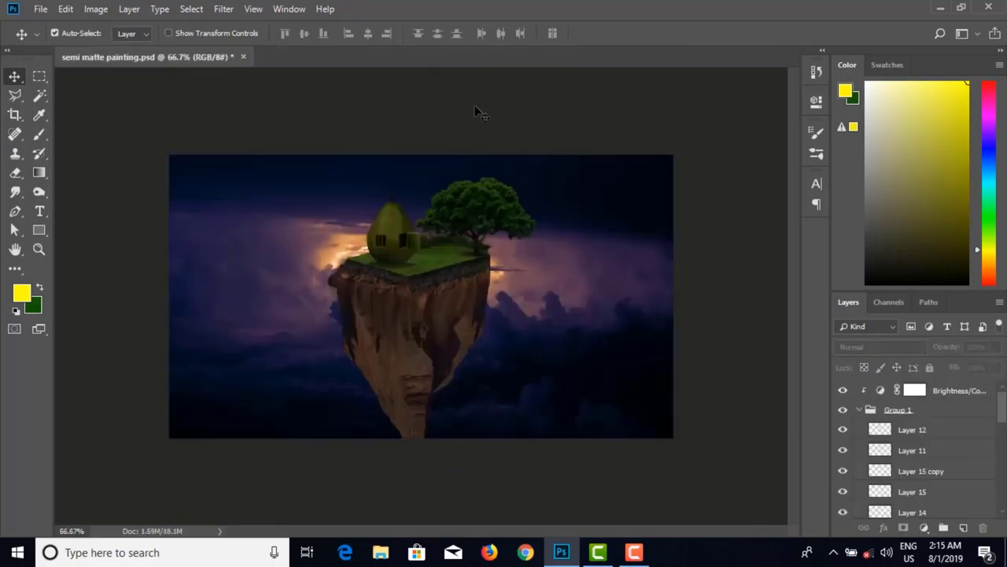
left_click(40, 8)
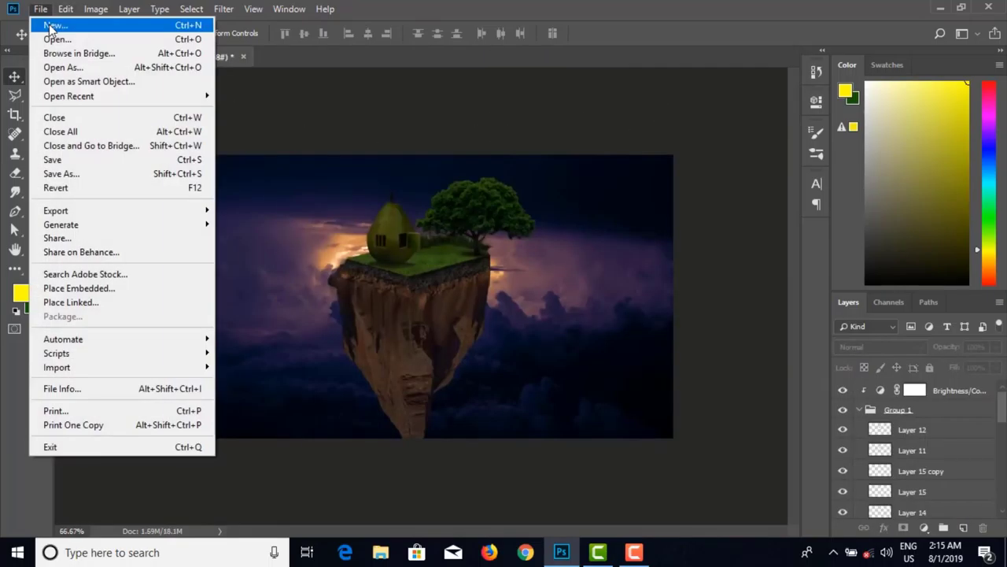
left_click(48, 38)
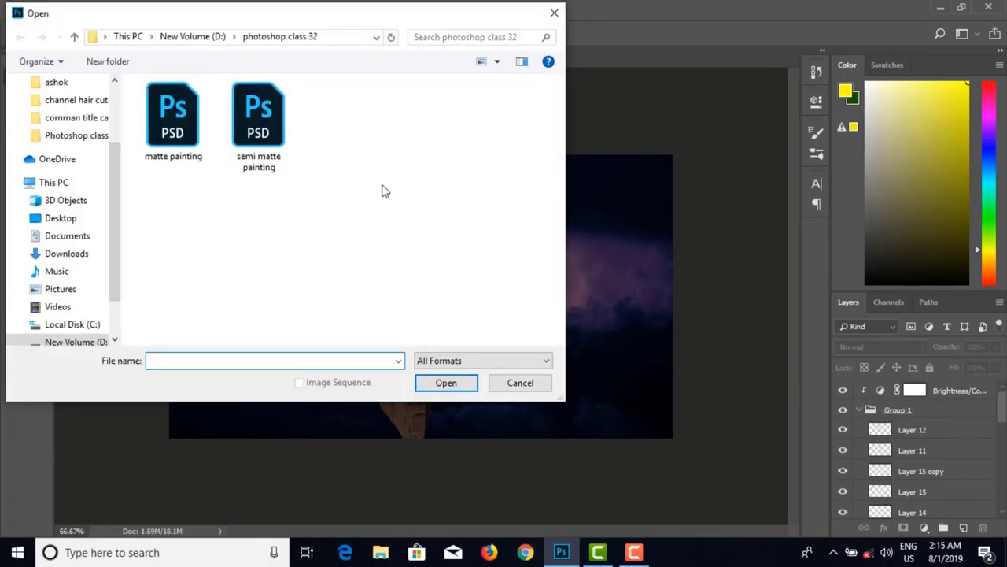
left_click(198, 37)
double_click(349, 246)
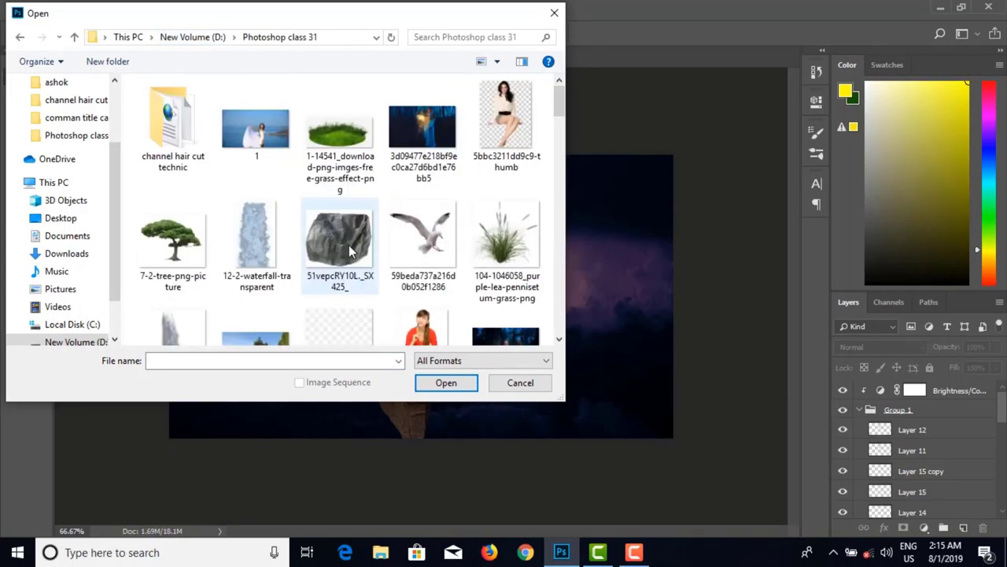
Step: Open waterfall-png-full-hd.png from that folder
scroll(354, 213, "down", 3)
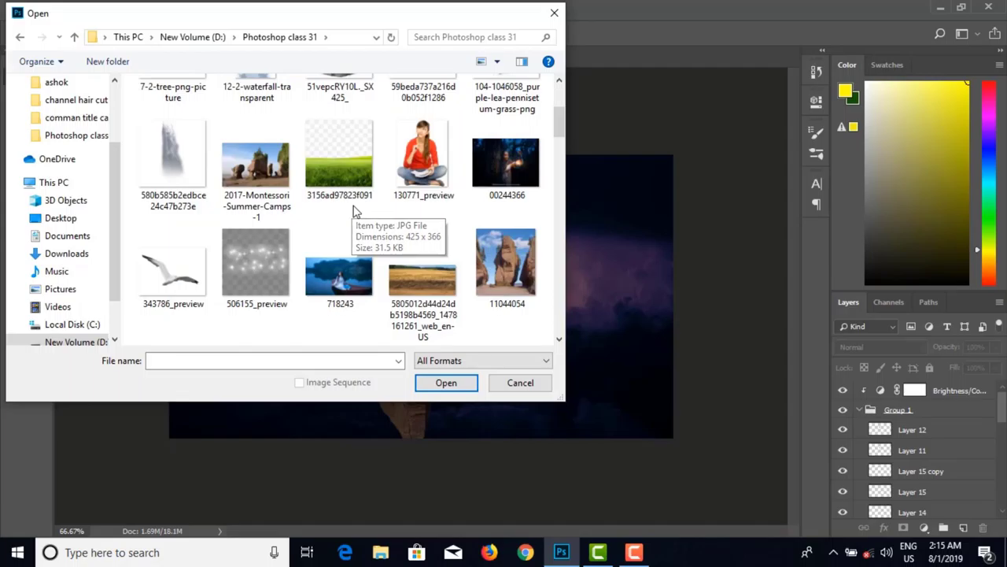
scroll(356, 214, "down", 3)
scroll(352, 215, "down", 1)
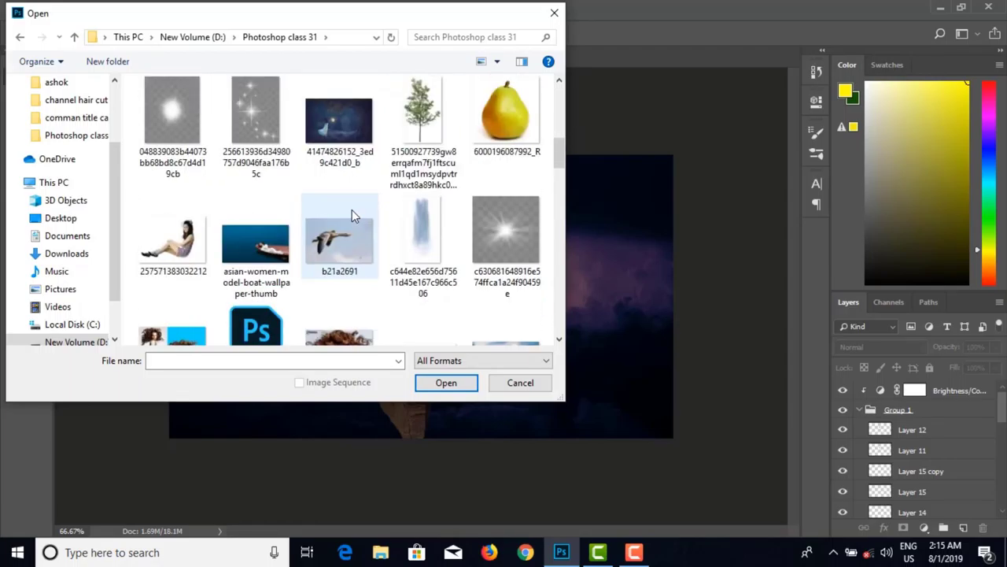
scroll(353, 216, "down", 1)
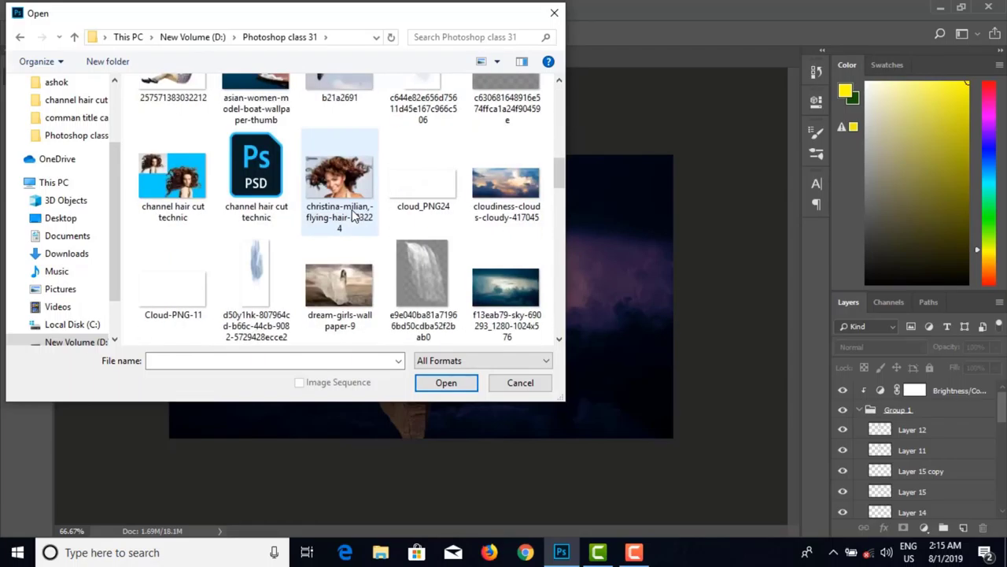
scroll(353, 214, "down", 4)
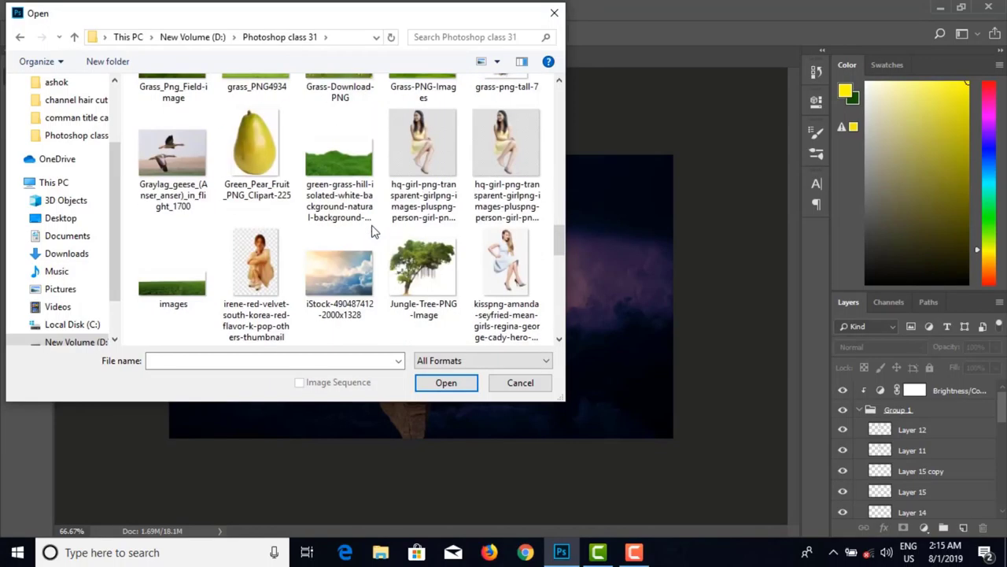
scroll(373, 231, "down", 6)
scroll(373, 231, "down", 1)
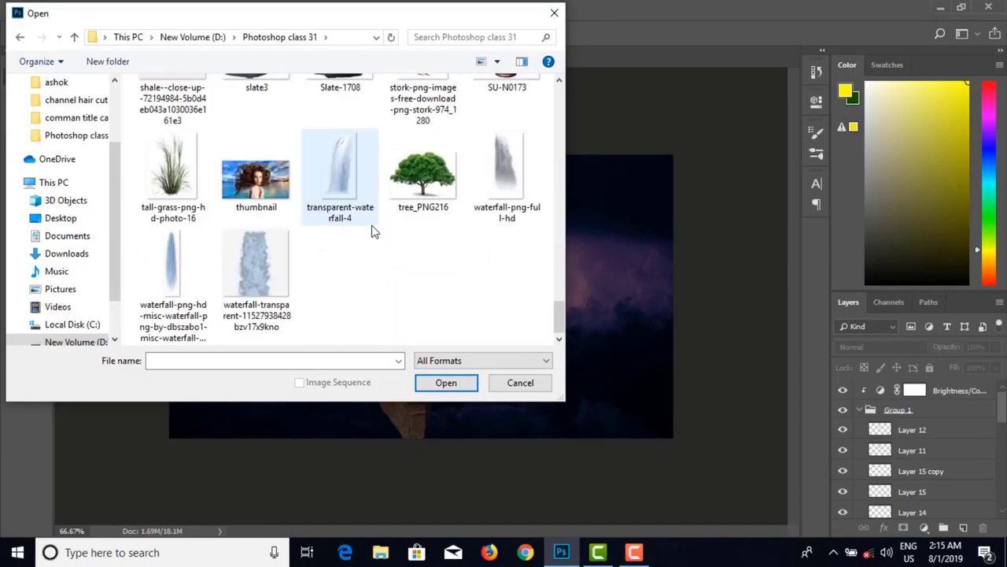
left_click(504, 182)
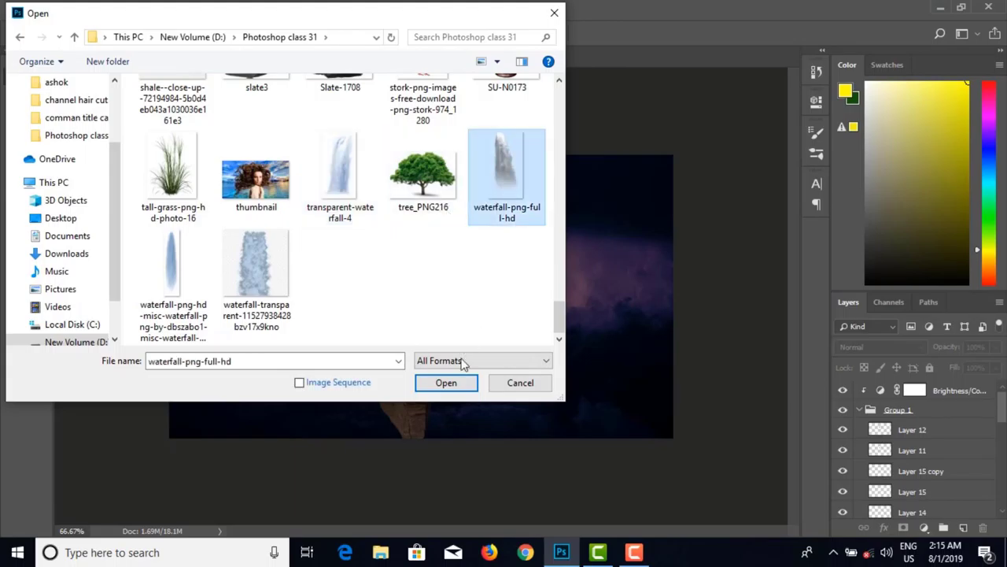
left_click(445, 383)
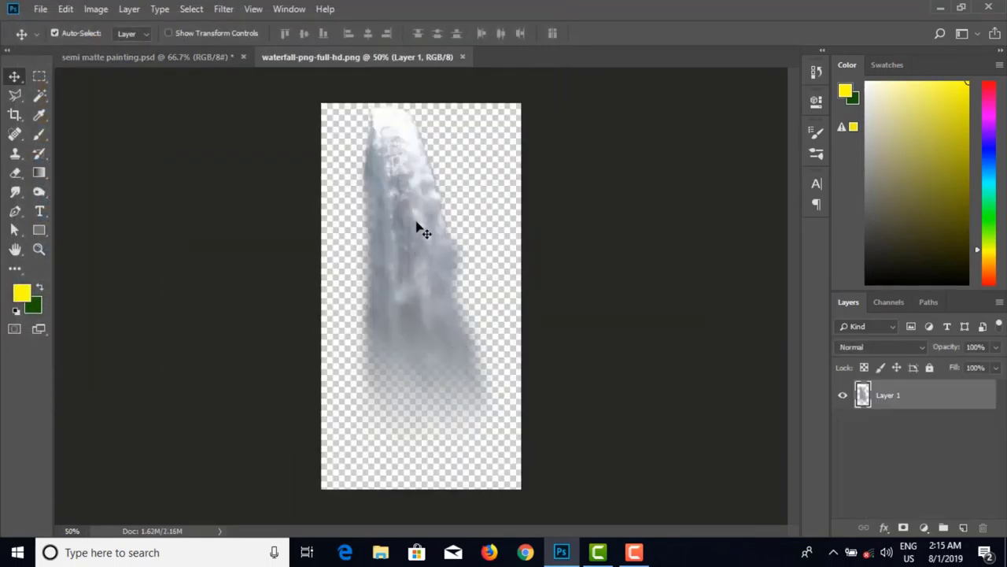
Step: Bring the waterfall into the painting, scaled to about 68% beside the cliff
mouse_move(416, 275)
left_mouse_down()
mouse_move(364, 252)
mouse_move(191, 124)
mouse_move(168, 68)
mouse_move(466, 279)
mouse_move(499, 338)
mouse_move(498, 358)
left_mouse_up()
key("ctrl+t")
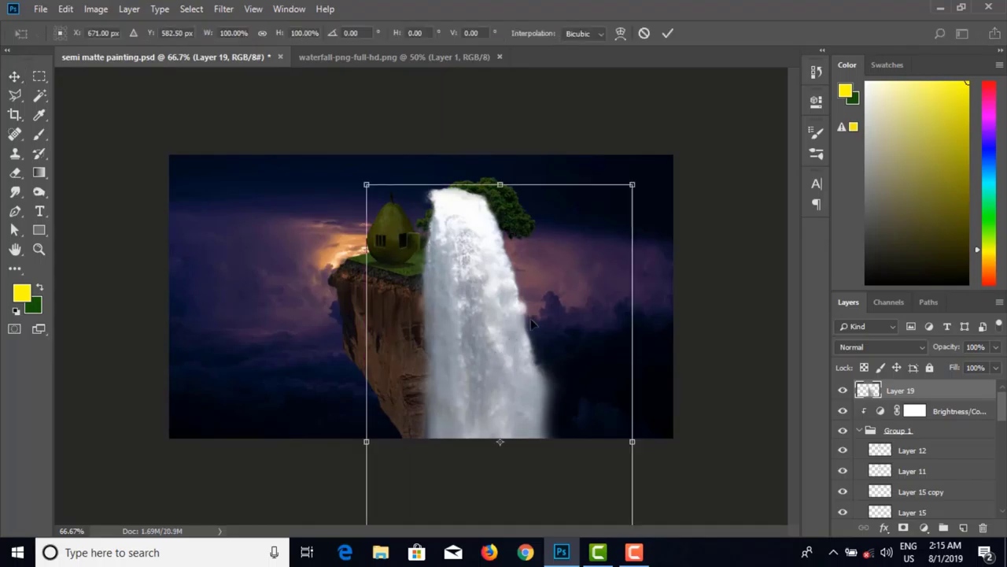
left_click_drag(636, 184, 590, 268)
left_click_drag(485, 333, 479, 306)
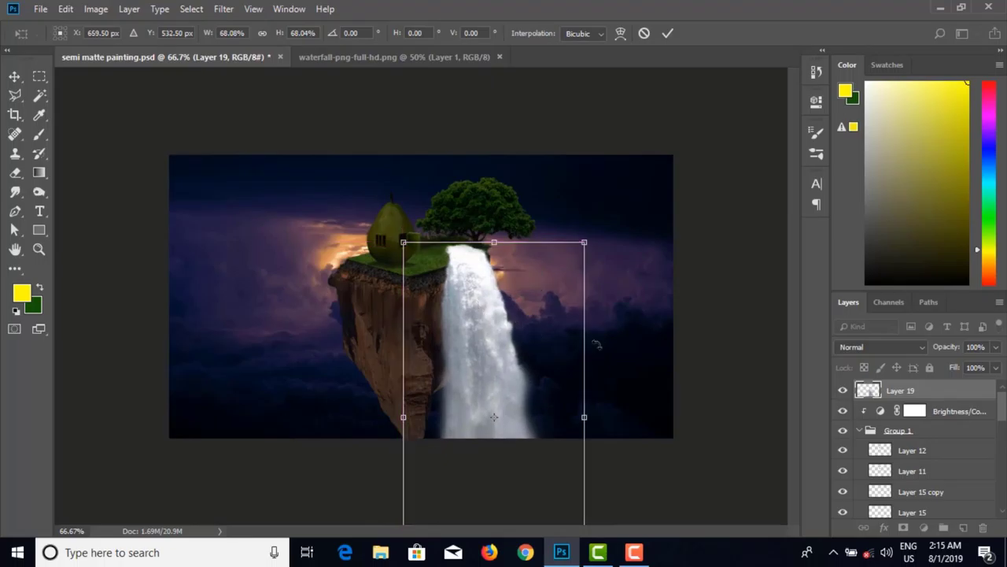
key("Return")
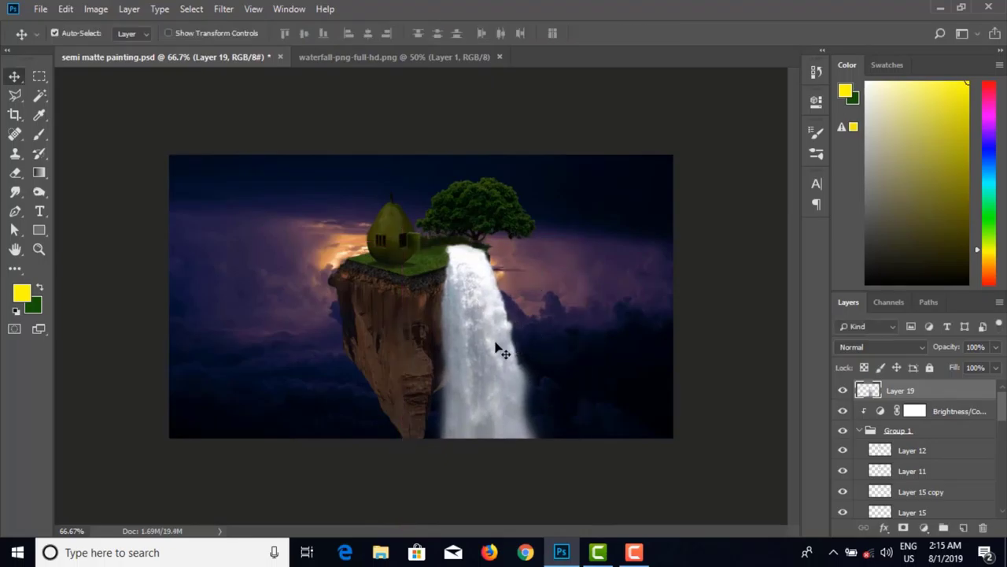
Step: Rescale the waterfall to about 86% at the grass edge and move Layer 19 into Group 1
left_click_drag(495, 348, 491, 347)
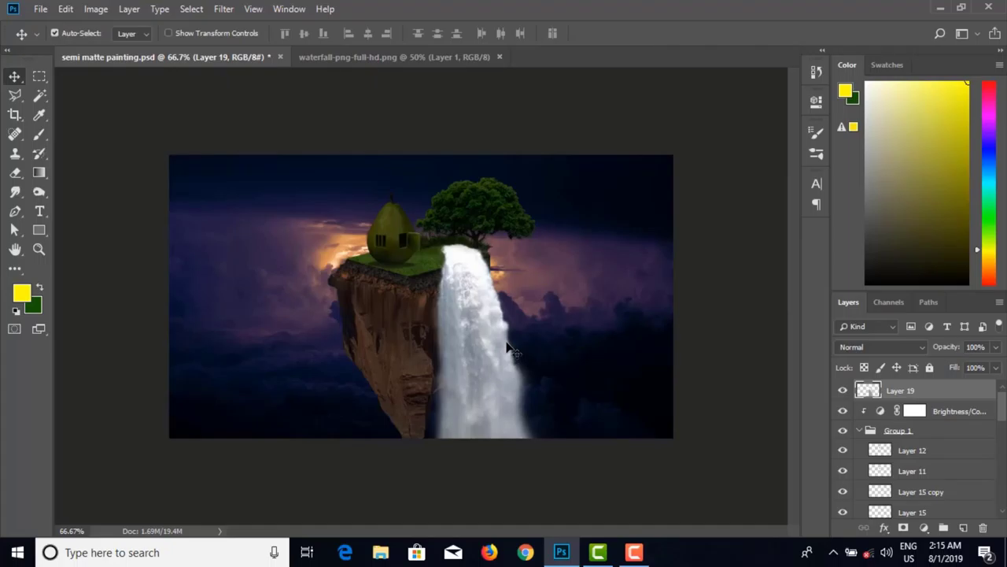
key("ctrl")
key("ctrl+t")
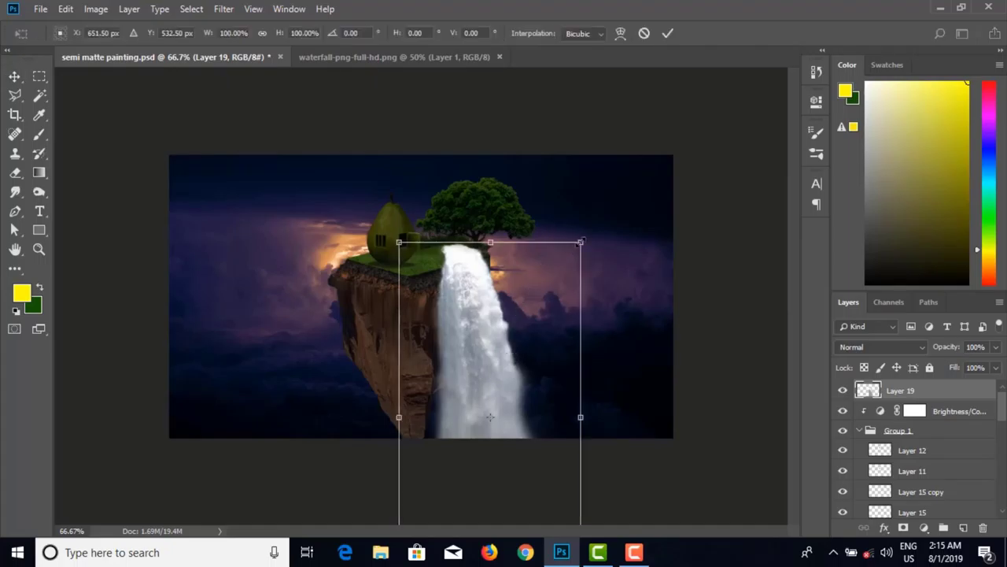
left_click_drag(581, 242, 567, 268)
left_click_drag(476, 337, 472, 315)
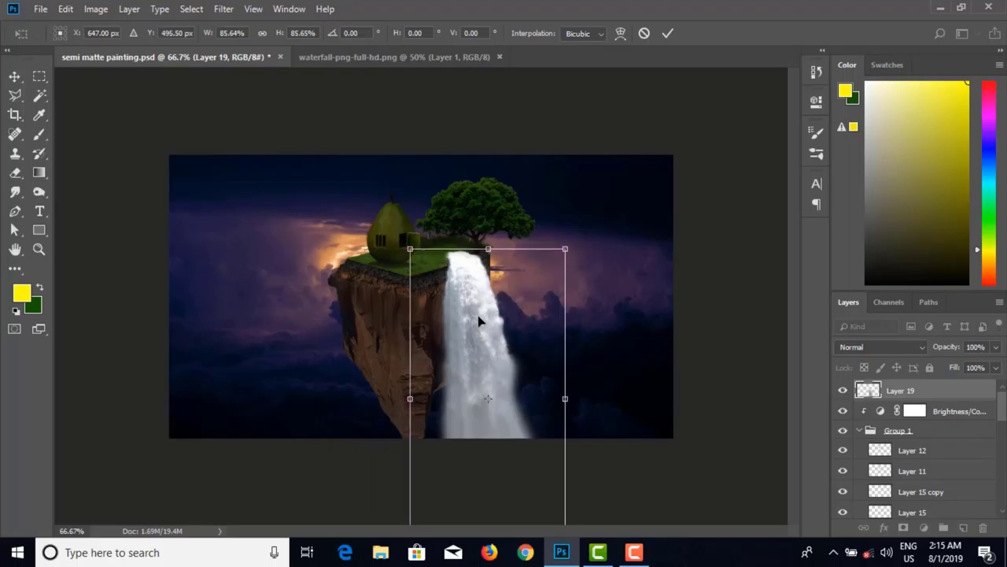
key("Return")
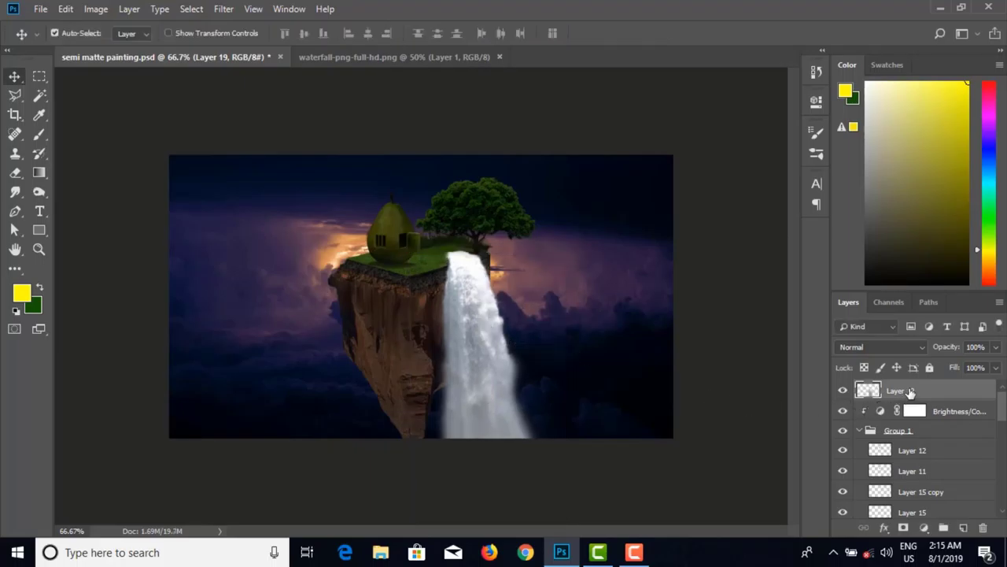
left_click_drag(911, 391, 905, 446)
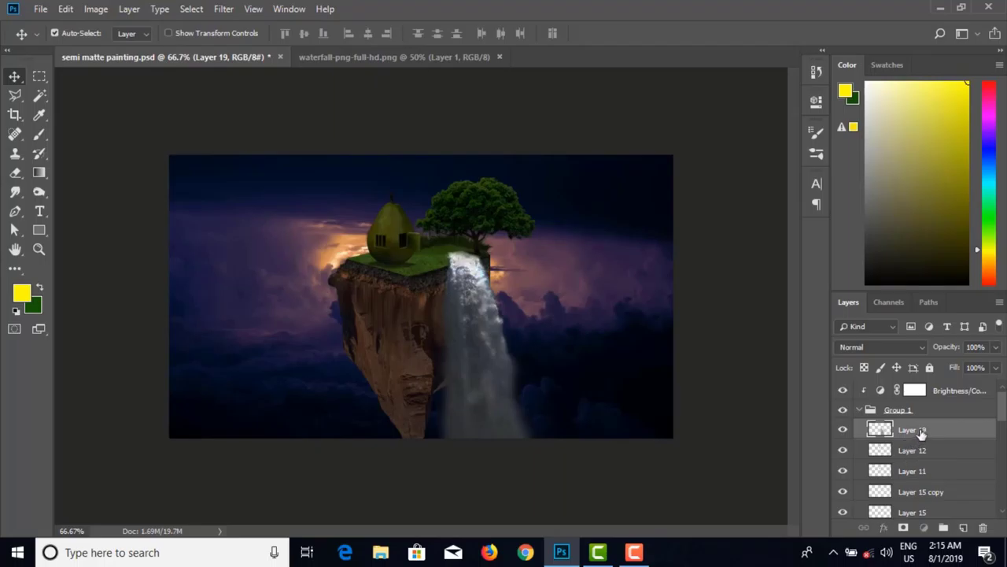
Step: Undo the move into Group 1 and nudge the waterfall's top onto the grass edge
left_click_drag(917, 391, 919, 391)
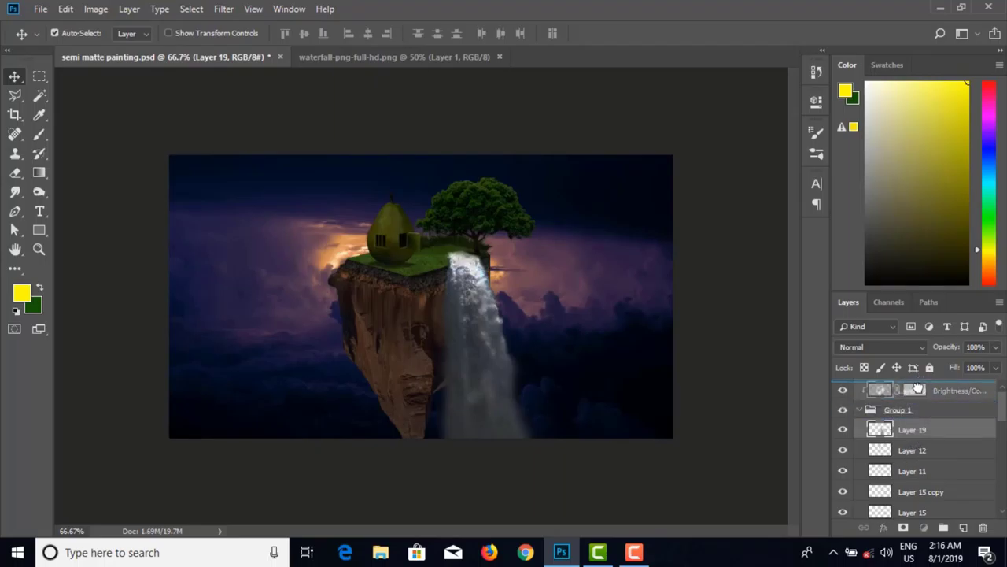
key("ctrl+z")
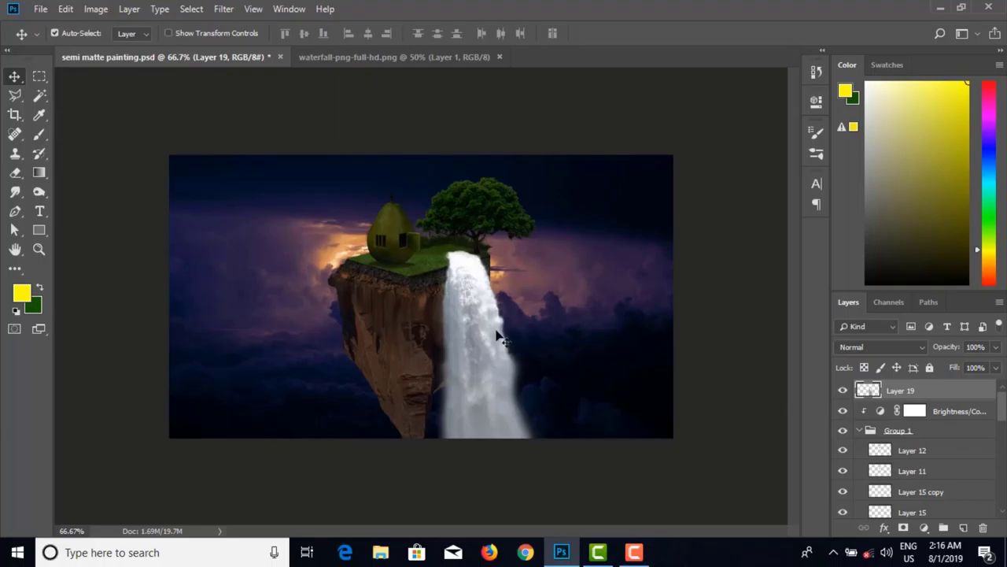
left_click_drag(481, 334, 472, 335)
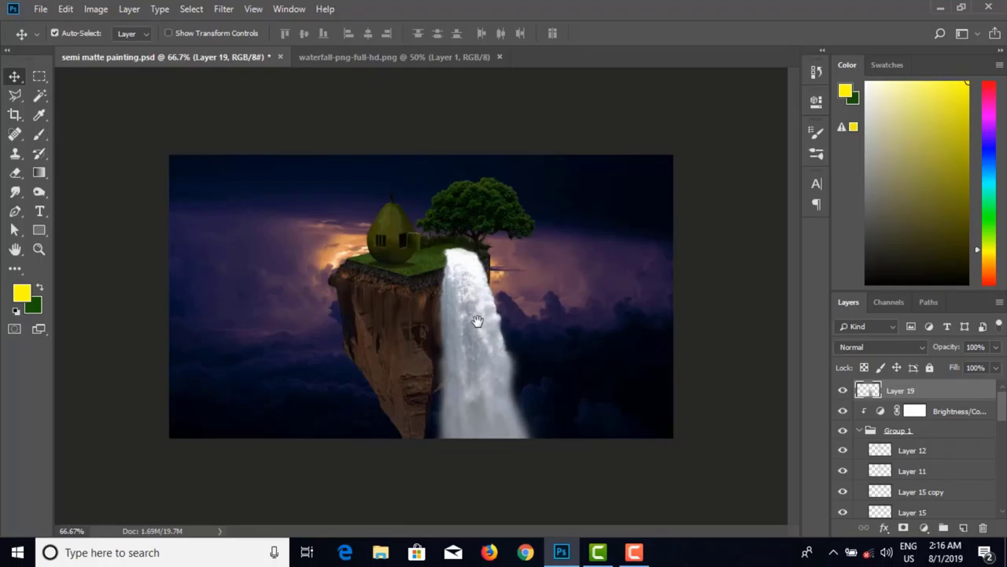
scroll(483, 330, "up", 2)
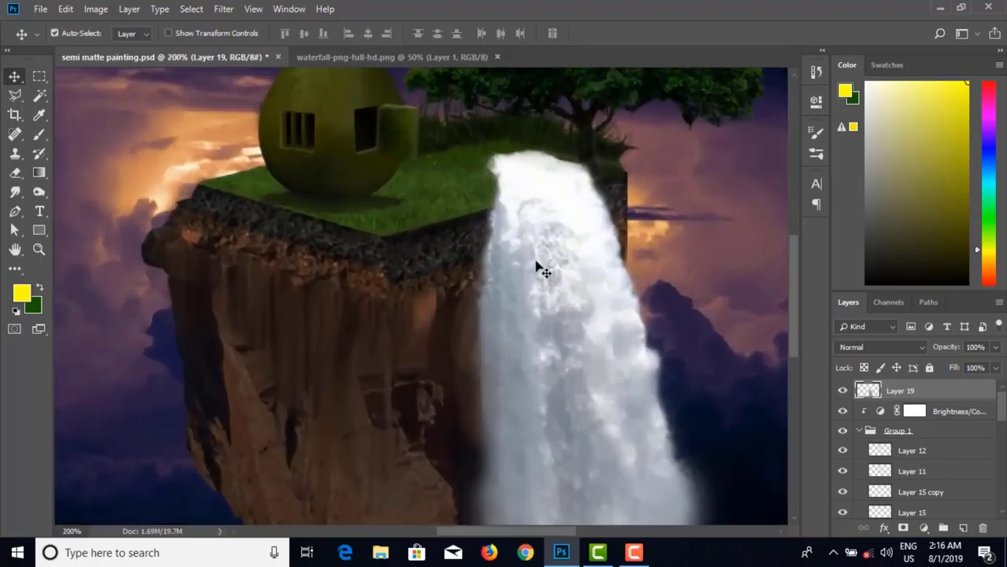
left_click_drag(536, 270, 546, 275)
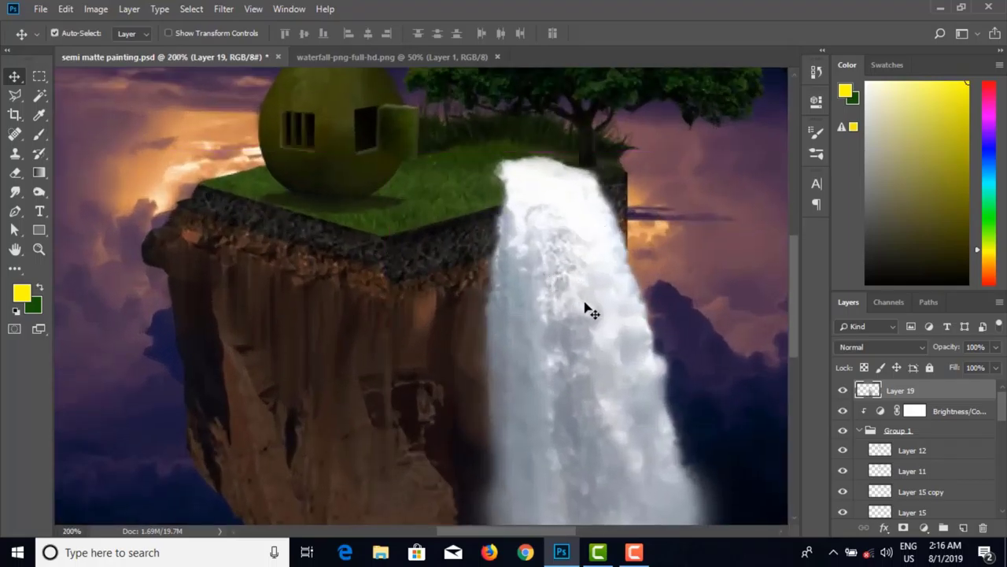
left_click_drag(584, 308, 488, 251)
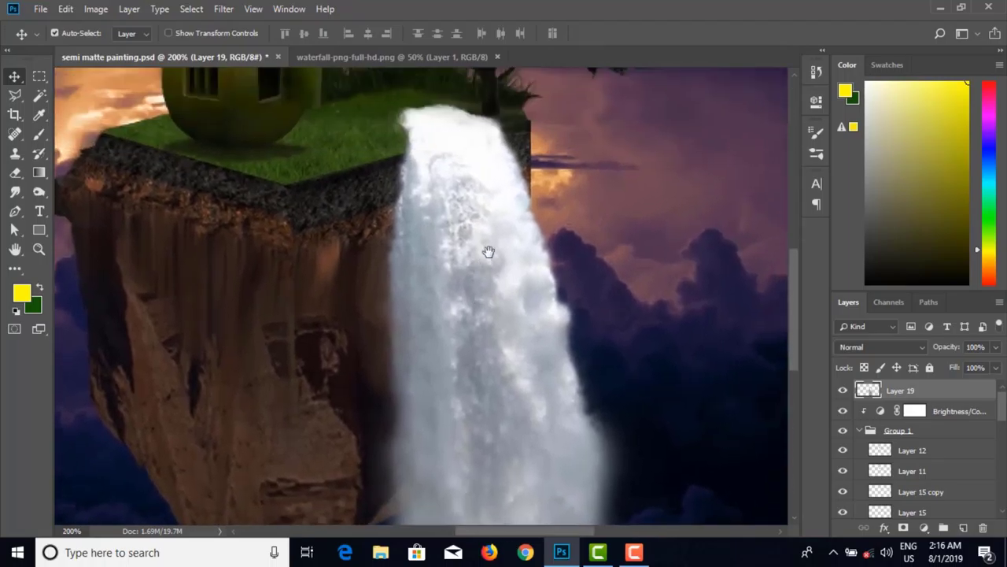
key("ctrl")
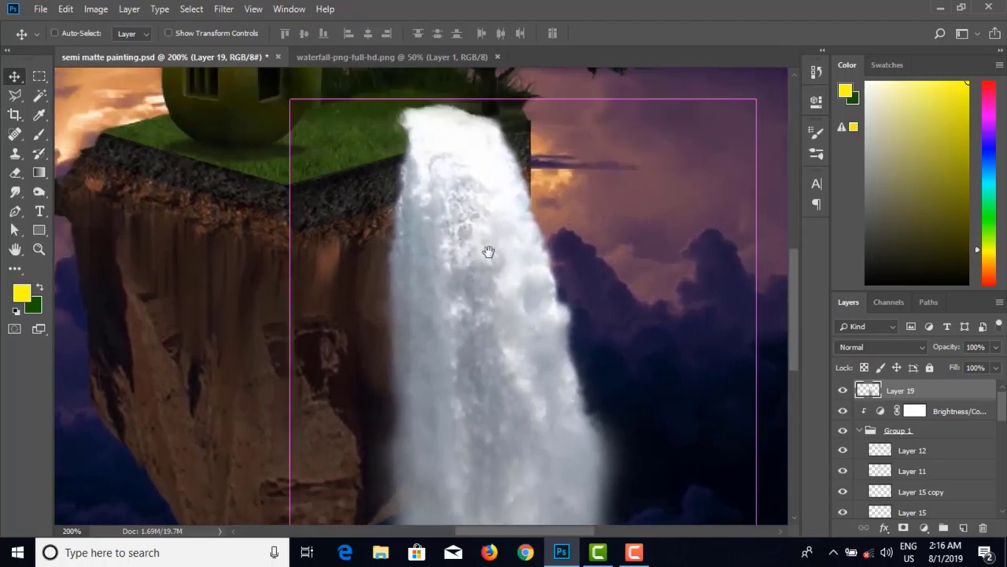
key("ctrl+minus")
key("ctrl+minus")
key("ctrl+minus")
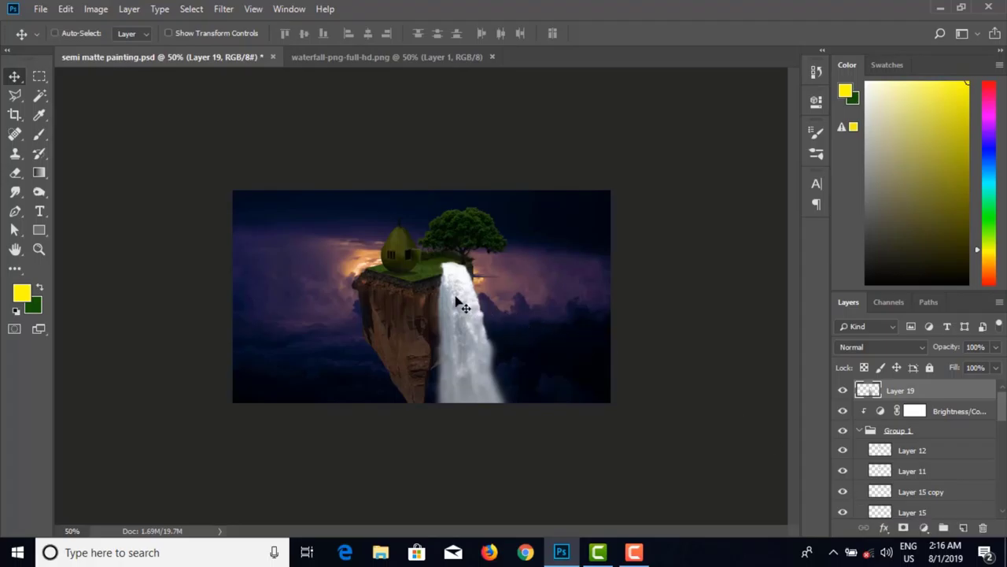
Step: Zoom in on the waterfall edge and pan up to the pear house and grass
scroll(456, 300, "up", 4)
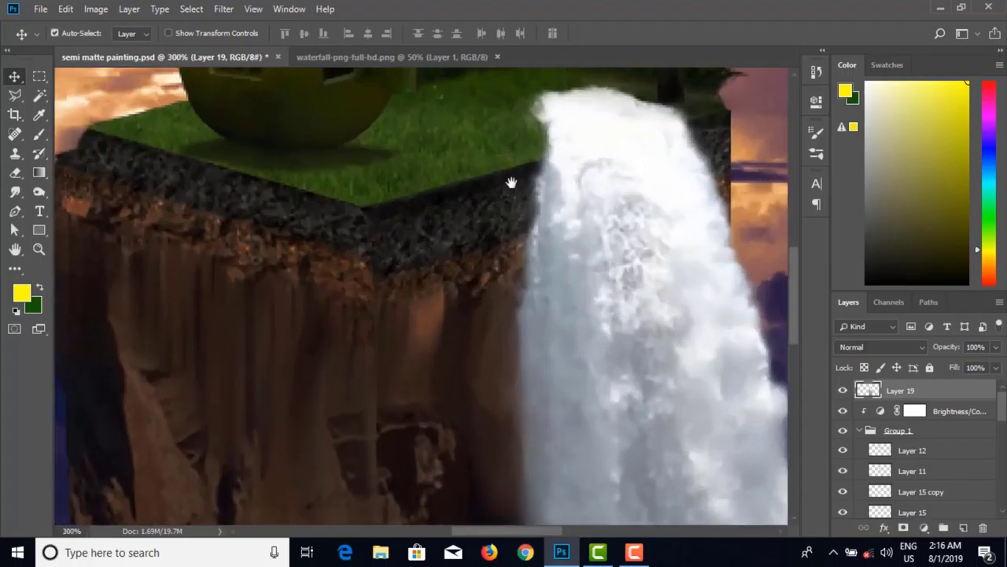
left_click_drag(511, 182, 477, 299)
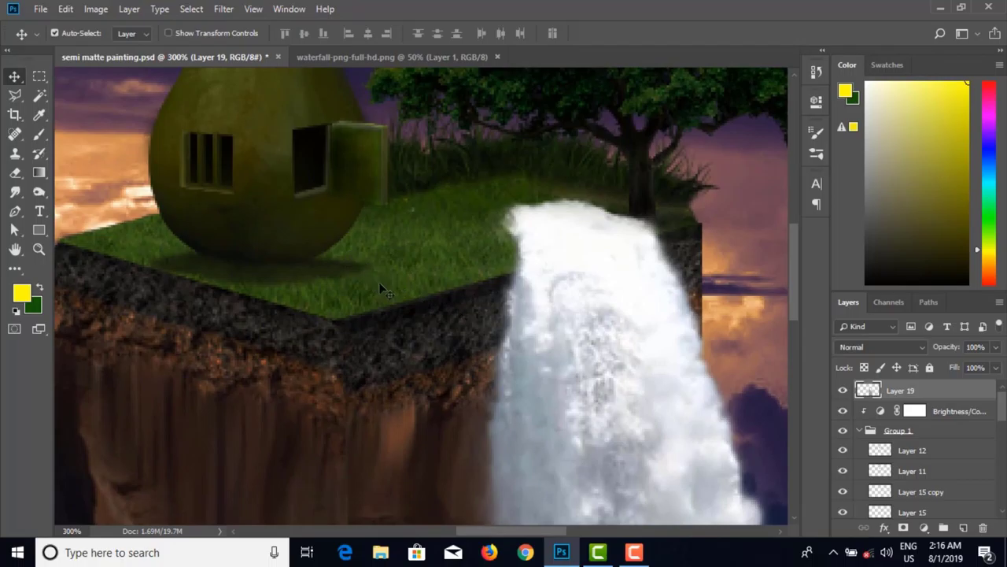
left_click(17, 98)
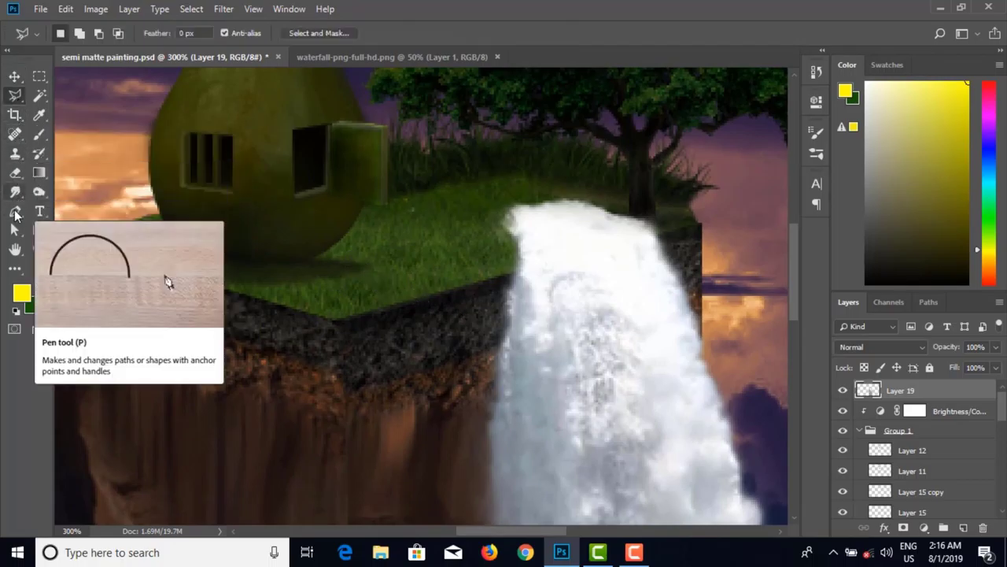
Step: Trace a closed Pen path around the grass band from the house door to the waterfall top
left_click(15, 211)
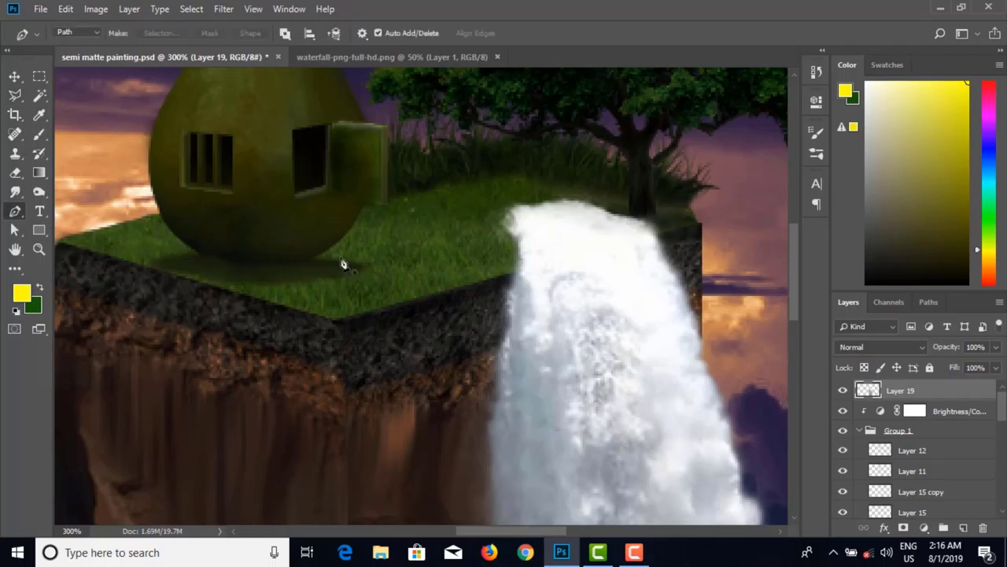
left_click(261, 198)
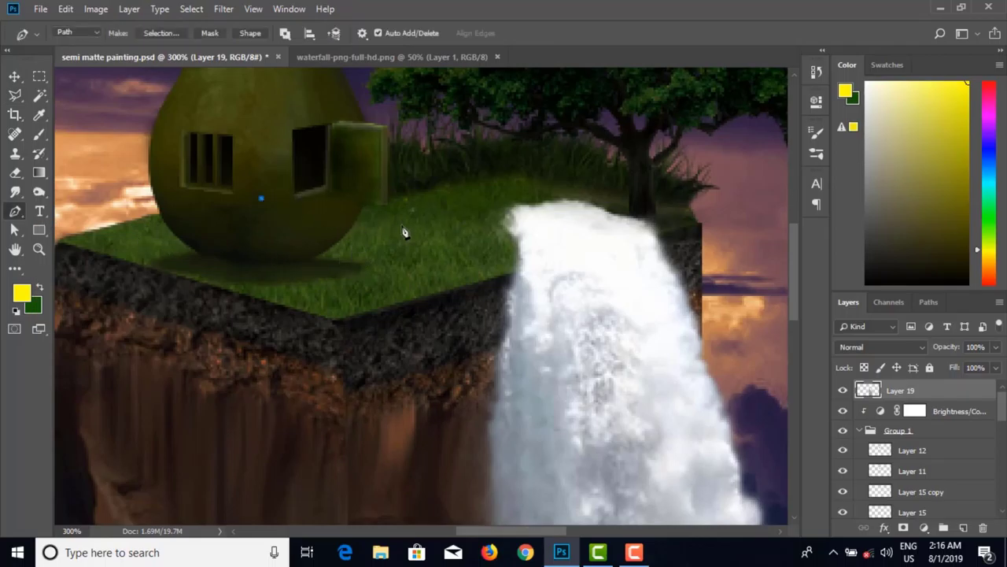
left_click(403, 222)
left_click(476, 235)
left_click(511, 241)
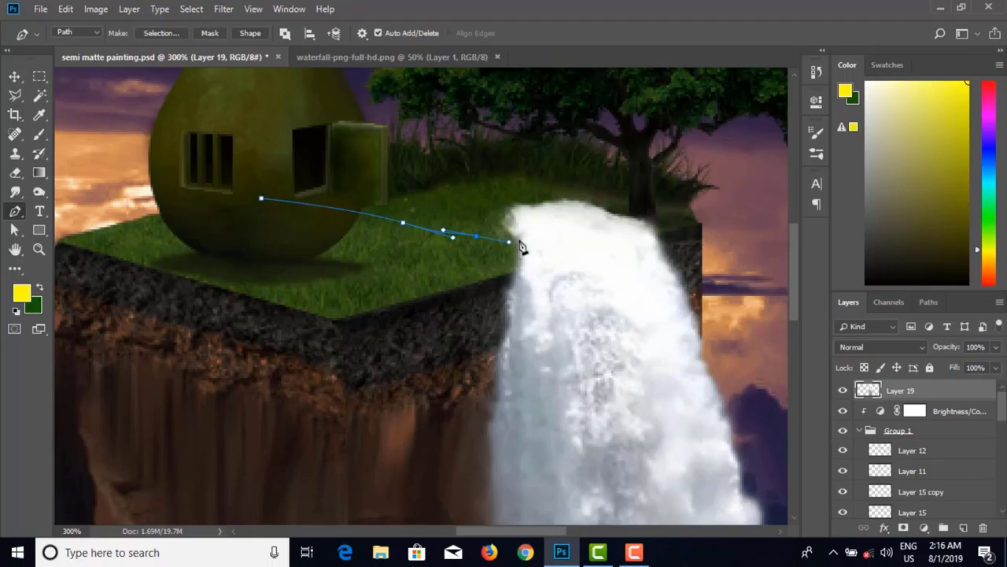
left_click(643, 223)
left_click(624, 204)
left_click(578, 189)
left_click(542, 181)
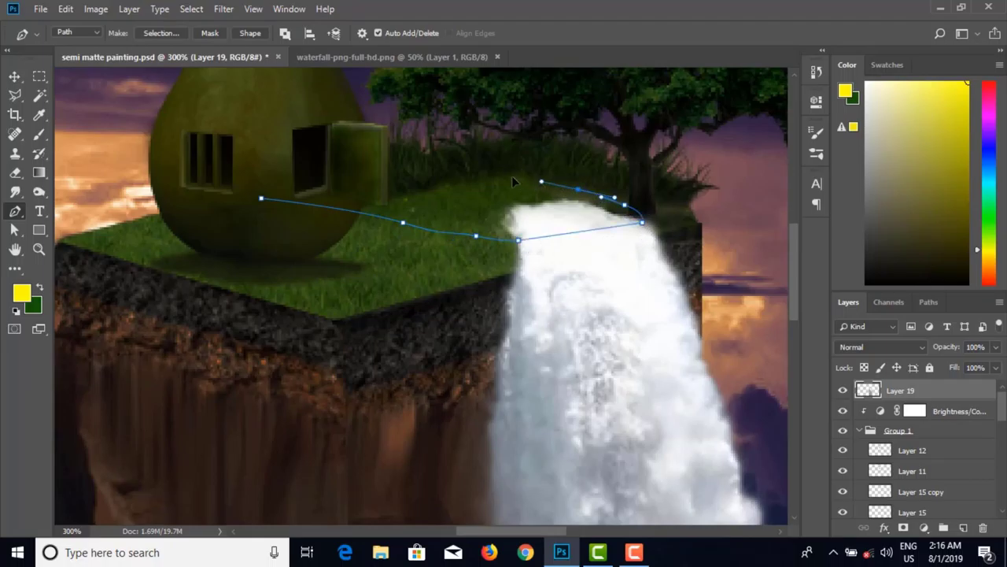
left_click_drag(502, 173, 326, 157)
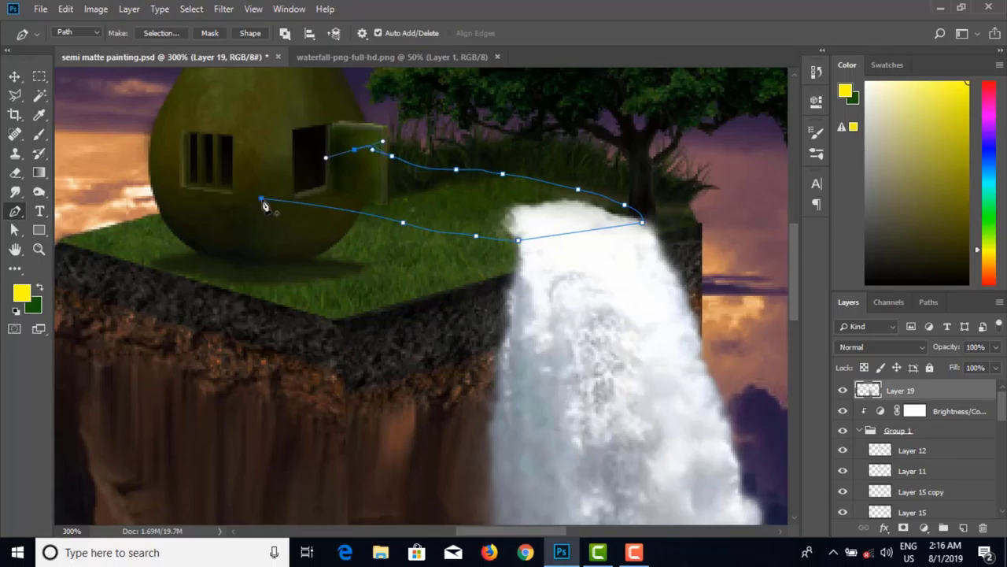
left_click(263, 202)
Step: Turn the path into a selection and add a new empty Layer 20
right_click(448, 187)
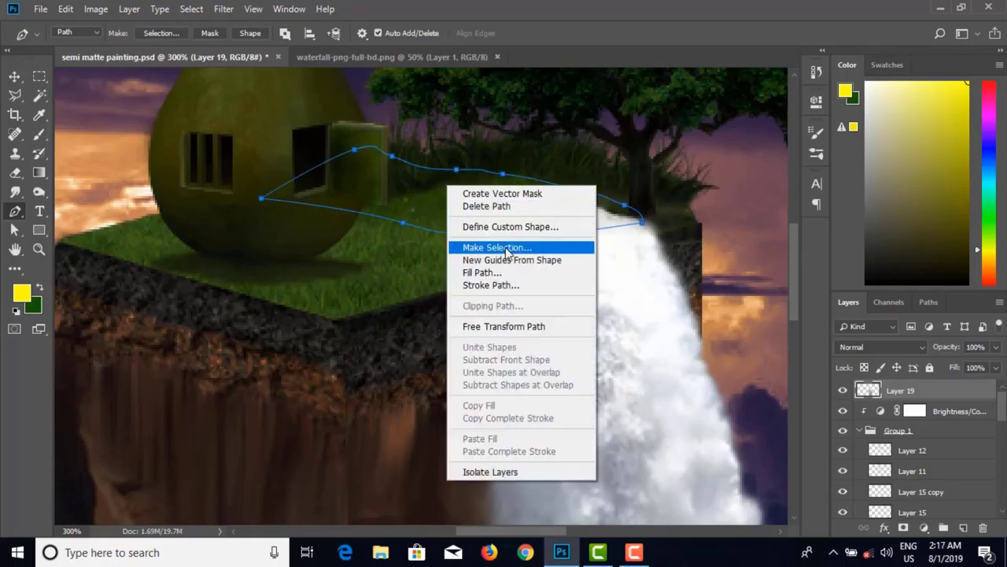
left_click(508, 249)
left_click(583, 133)
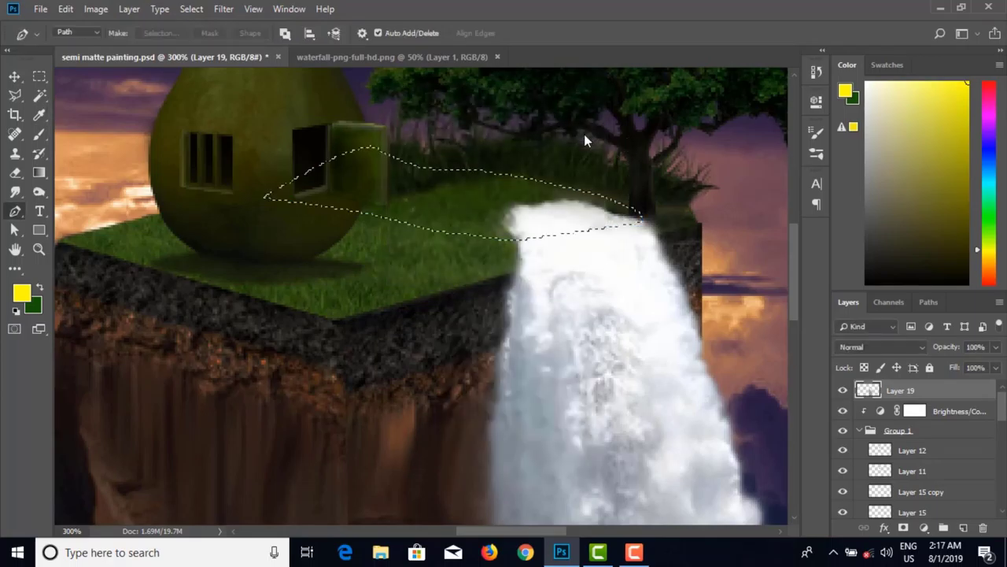
left_click(963, 527)
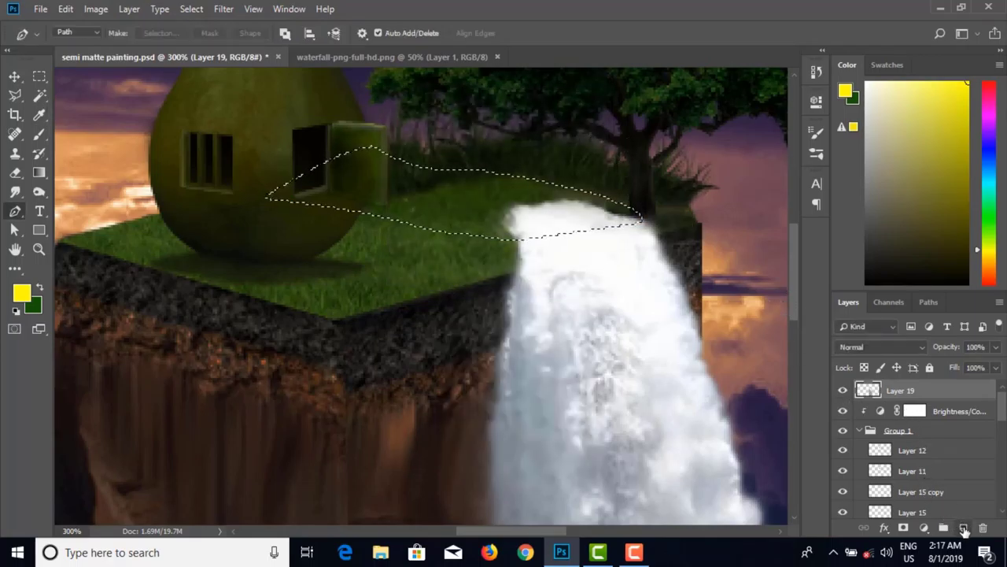
Step: Clone waterfall water at brush size 30 into the selected grass band
left_click(14, 153)
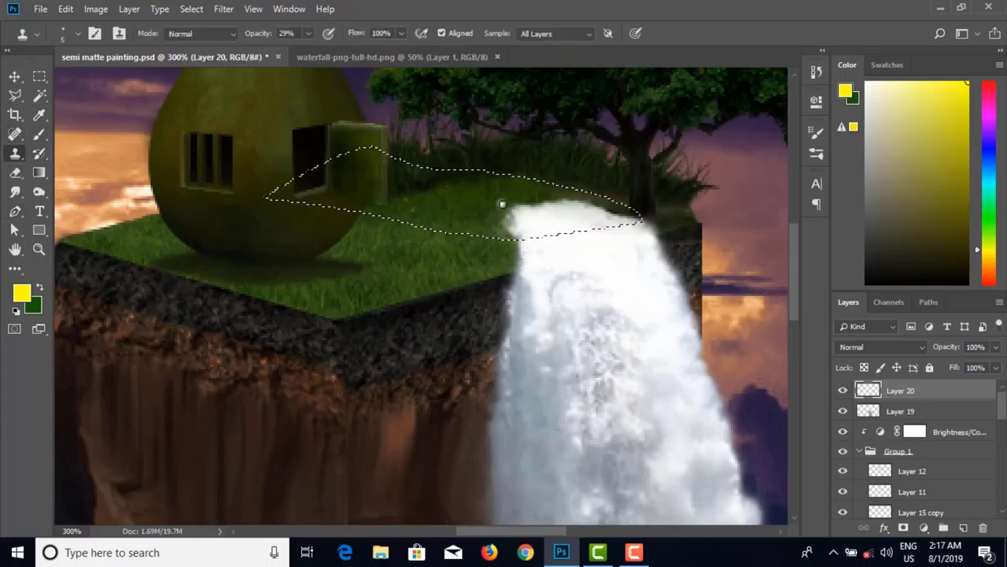
key("bracketright")
key("bracketright")
key("bracketright")
key("bracketright")
key("bracketright")
key("bracketright")
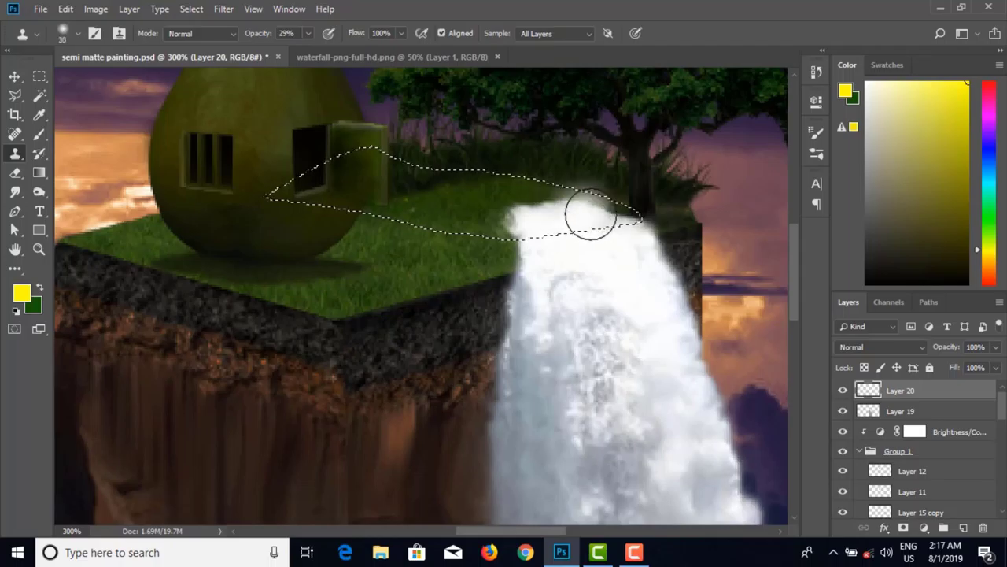
mouse_move(590, 213)
left_mouse_down()
mouse_move(444, 189)
mouse_move(504, 203)
mouse_move(461, 198)
left_mouse_up()
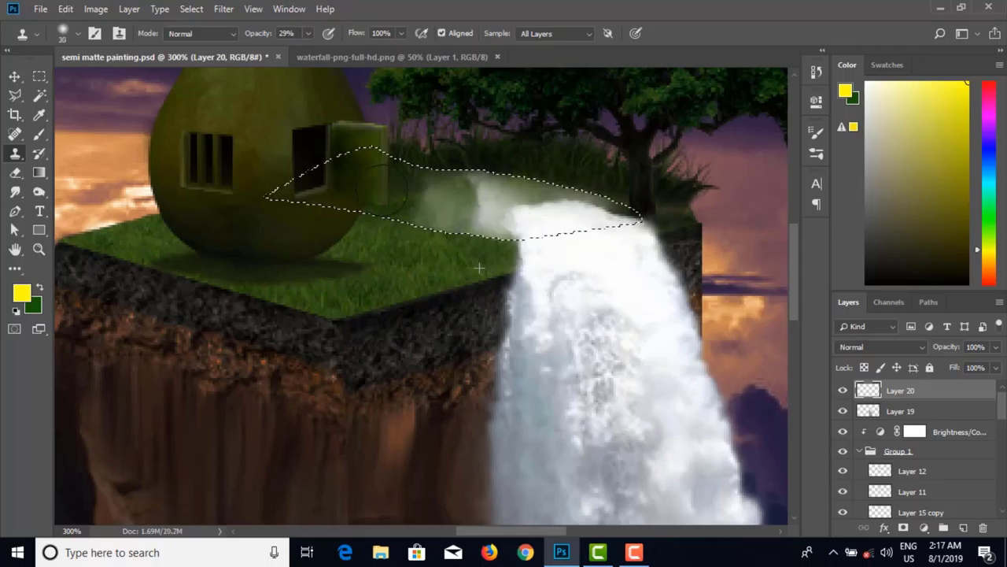
left_click_drag(458, 202, 578, 202)
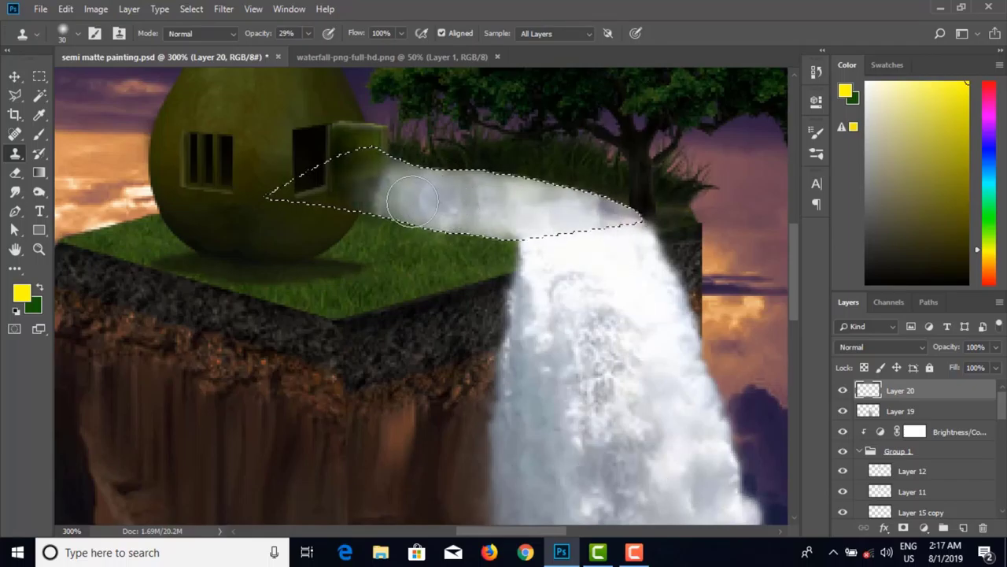
left_click_drag(467, 209, 420, 217)
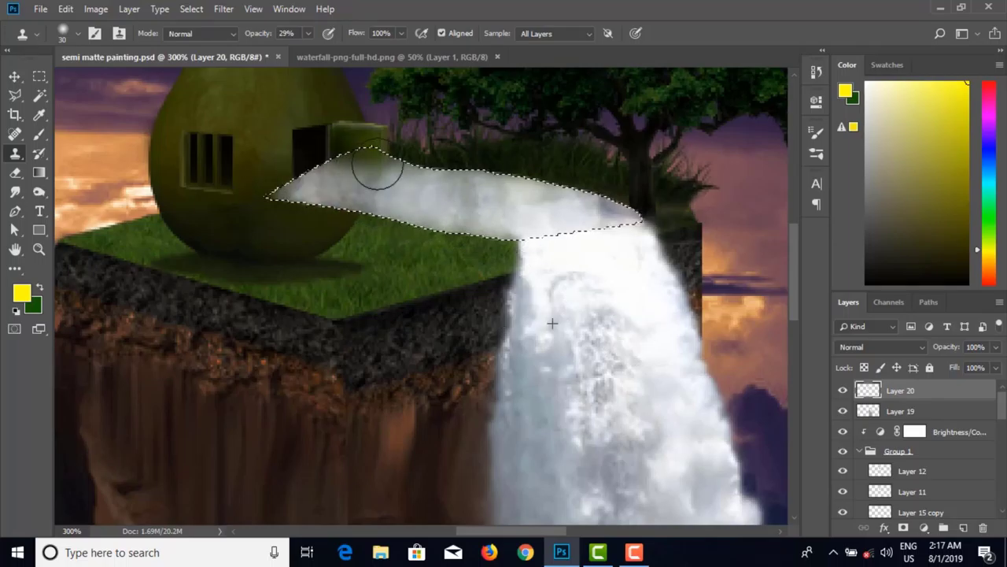
left_click_drag(418, 186, 373, 184)
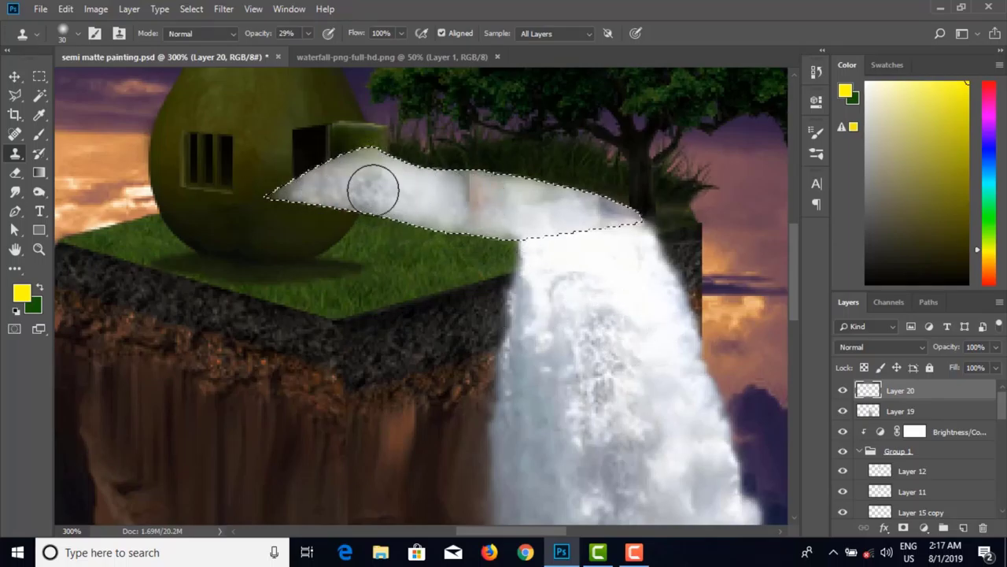
Step: Even out the stream's tone, fill its right end, deselect and undo the stray dark stroke
mouse_move(594, 324)
left_mouse_down()
mouse_move(479, 191)
mouse_move(542, 213)
mouse_move(618, 352)
left_mouse_up()
mouse_move(574, 311)
left_mouse_down()
mouse_move(481, 207)
mouse_move(526, 221)
mouse_move(628, 218)
mouse_move(563, 201)
mouse_move(617, 225)
mouse_move(638, 322)
left_mouse_up()
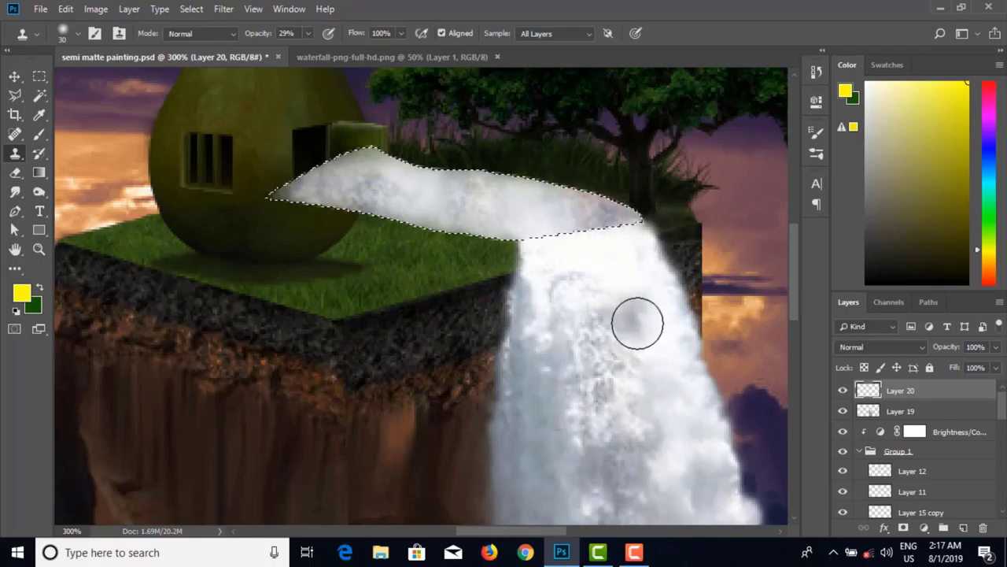
mouse_move(630, 261)
left_mouse_down()
mouse_move(621, 235)
mouse_move(596, 221)
mouse_move(627, 225)
left_mouse_up()
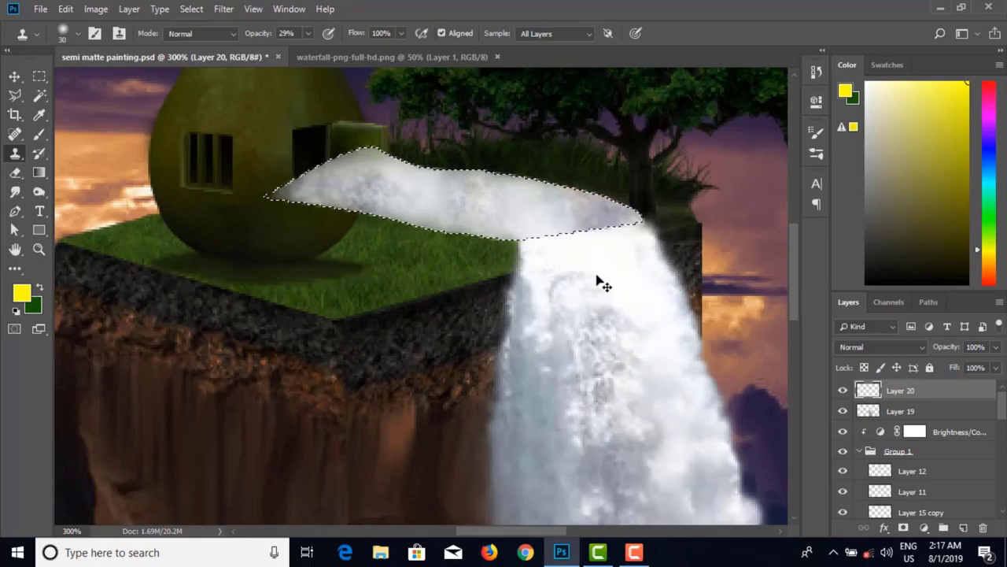
key("ctrl+d")
left_click_drag(599, 270, 638, 285)
key("ctrl+z")
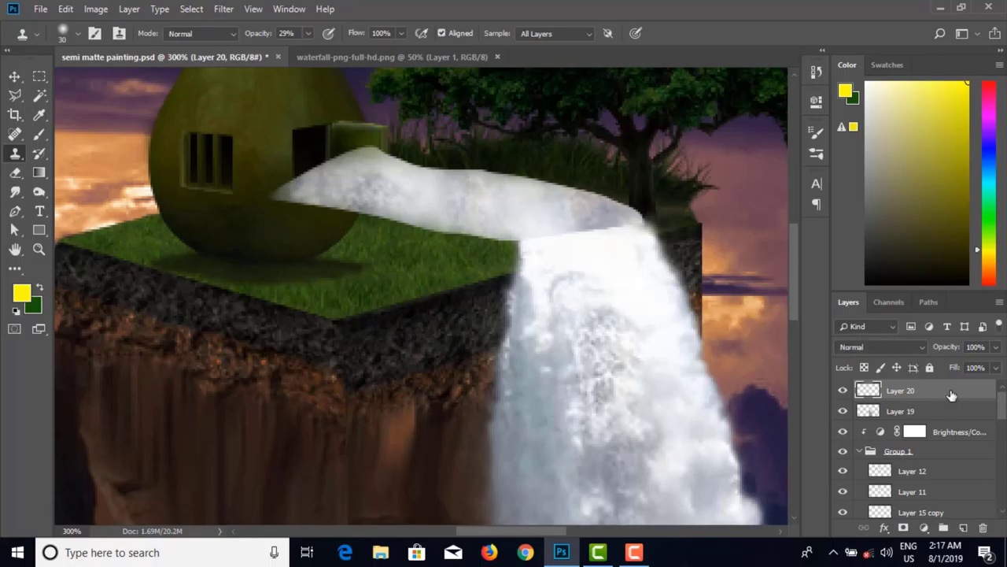
Step: Select Layers 19 and 20 and restack them to sit just above Layer 8
key("ctrl+minus")
key("ctrl+minus")
key("ctrl+minus")
key("ctrl+minus")
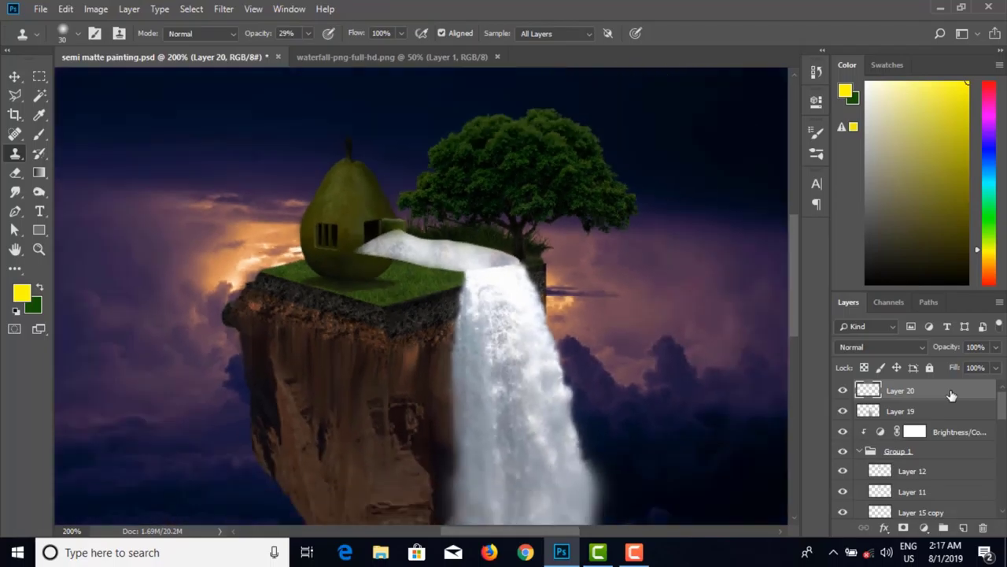
key("v")
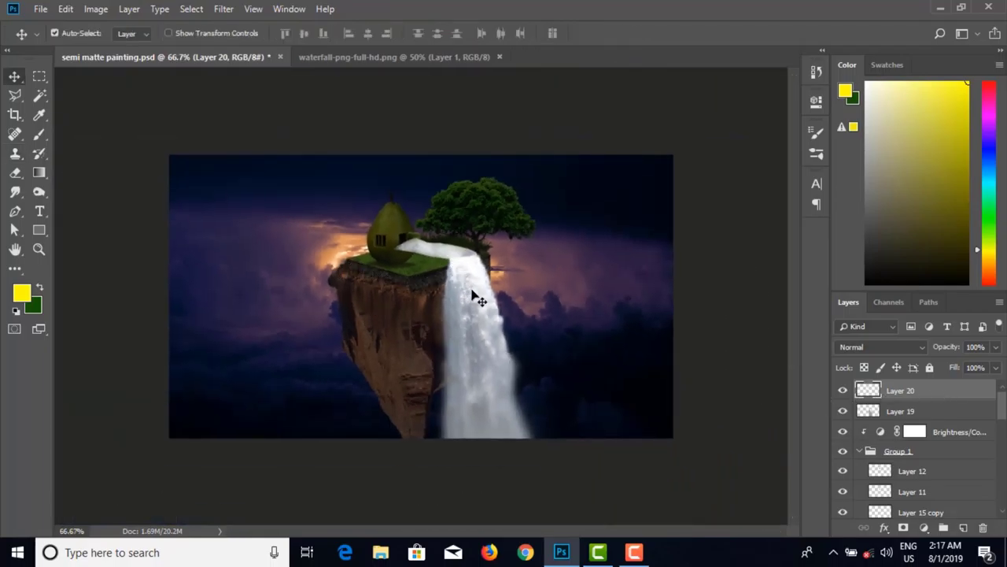
key("alt+shift+bracketleft")
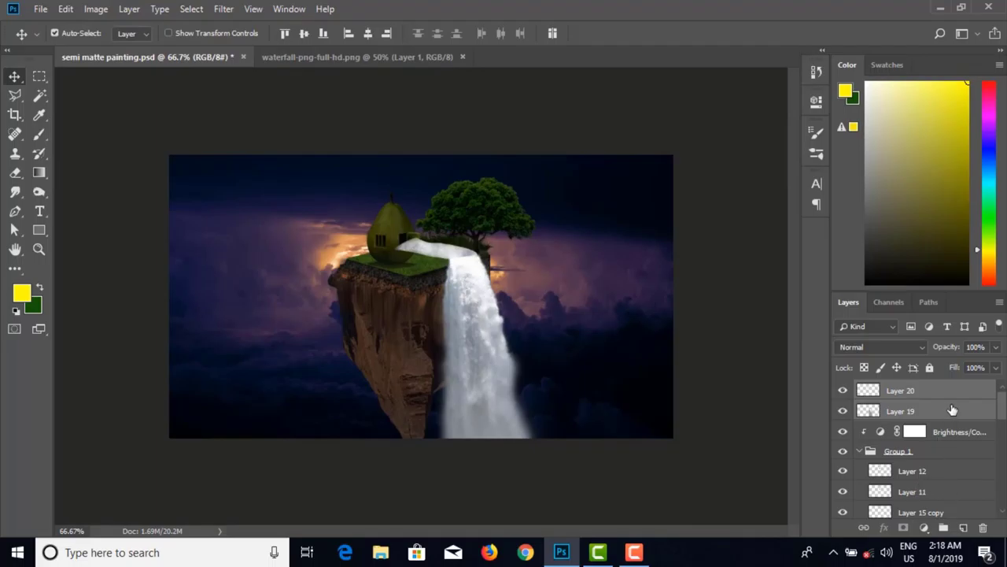
left_click_drag(952, 407, 898, 484)
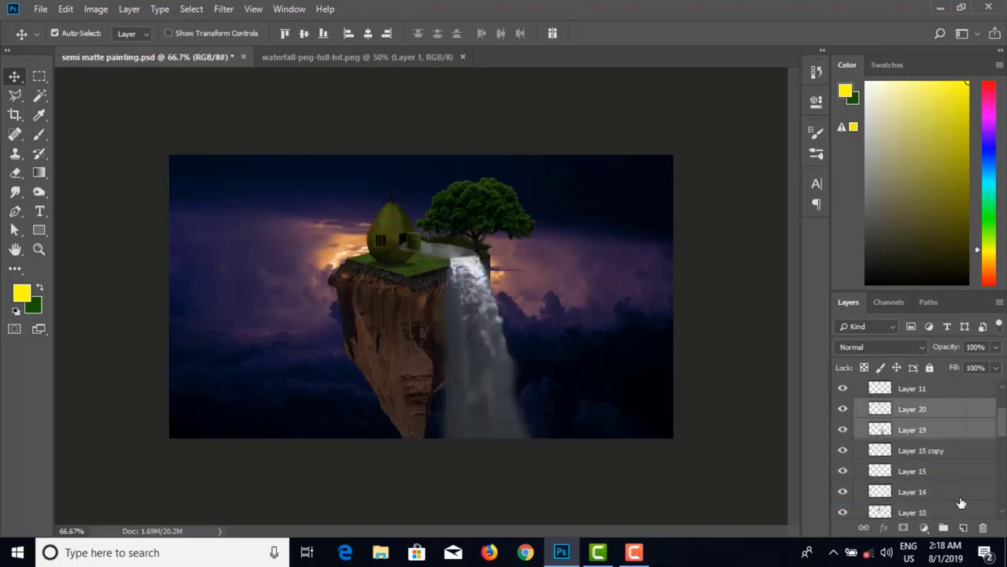
scroll(964, 496, "down", 1)
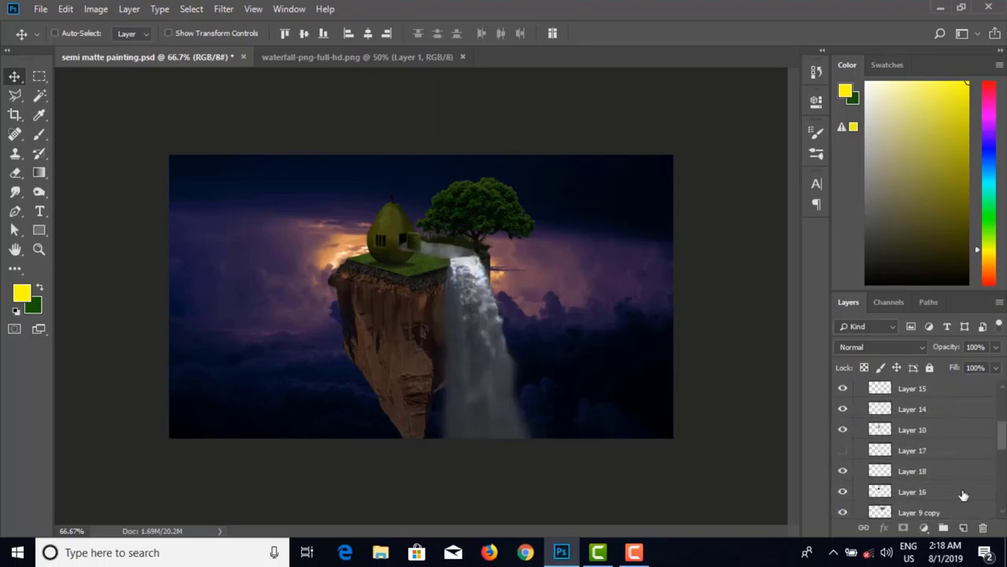
key("ctrl+bracketleft")
key("ctrl+bracketleft")
key("ctrl+bracketleft")
key("ctrl+bracketleft")
key("ctrl+bracketleft")
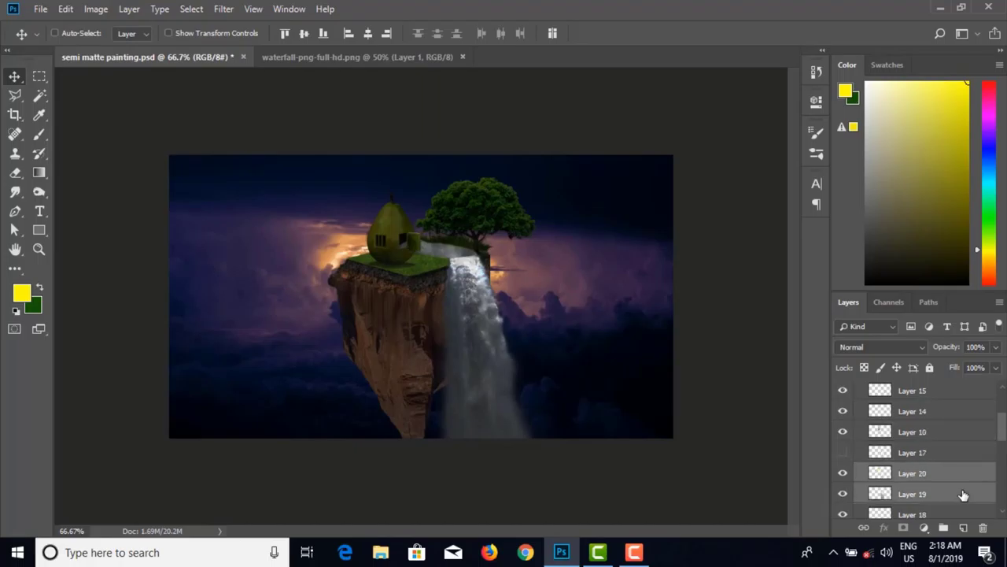
key("ctrl+bracketleft")
key("ctrl+bracketleft")
key("ctrl+bracketleft")
key("ctrl+bracketleft")
key("ctrl+bracketleft")
key("ctrl+bracketleft")
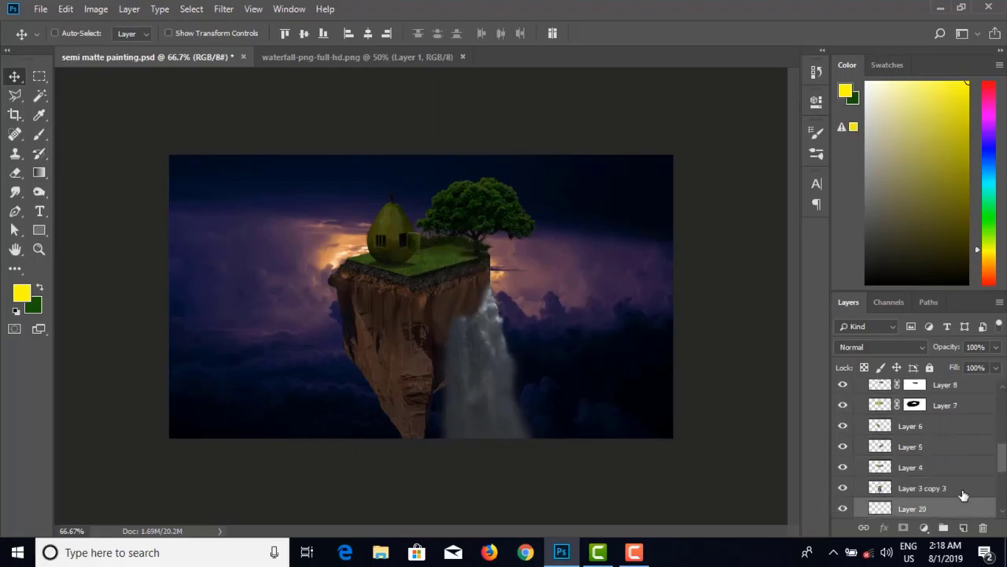
key("ctrl+bracketright")
key("ctrl+bracketright")
key("ctrl+bracketright")
key("ctrl+bracketright")
key("ctrl+bracketright")
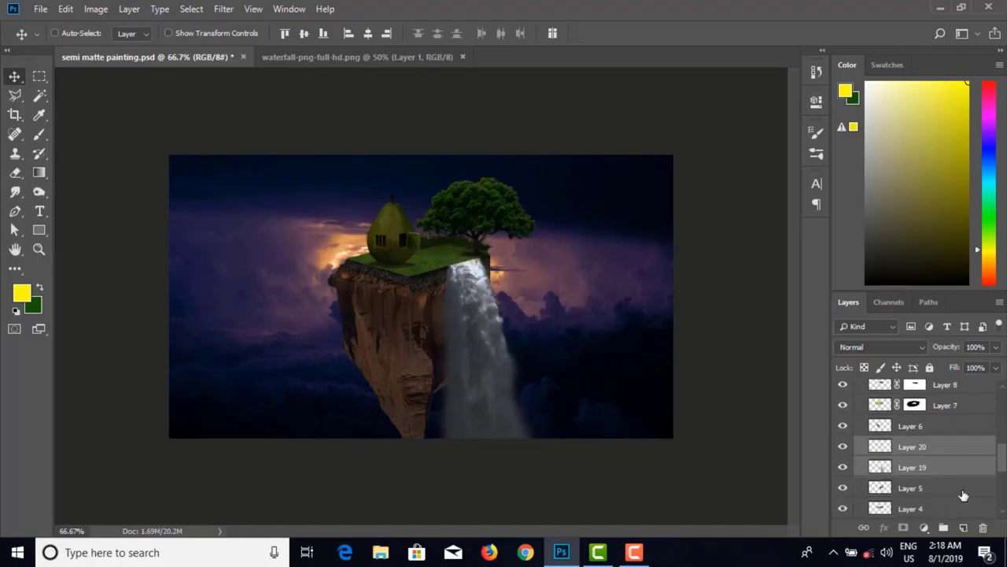
key("ctrl+bracketright")
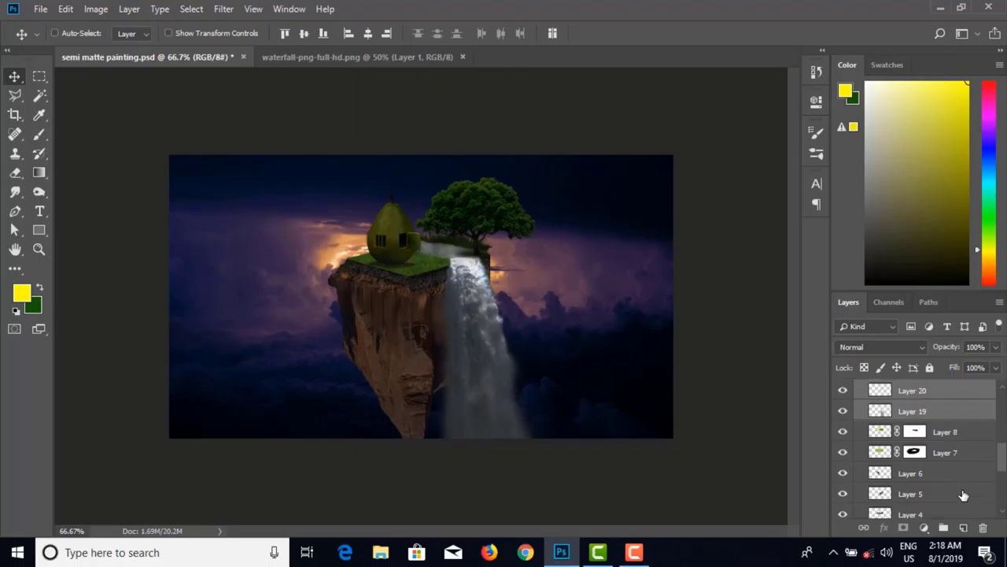
Step: Raise the waterfall-top layers further up the stack and zoom back in to 200%
scroll(964, 494, "up", 2)
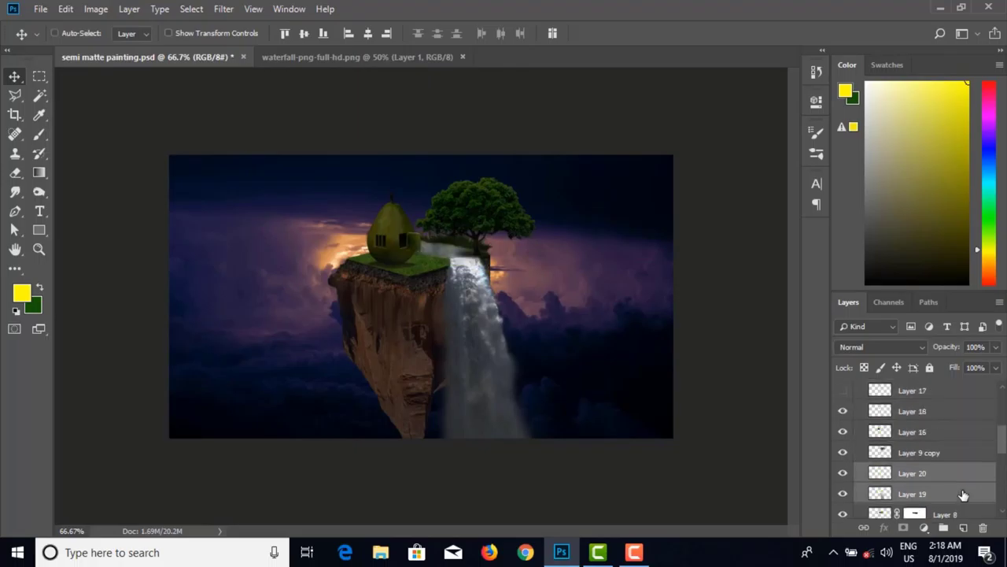
key("ctrl+bracketright")
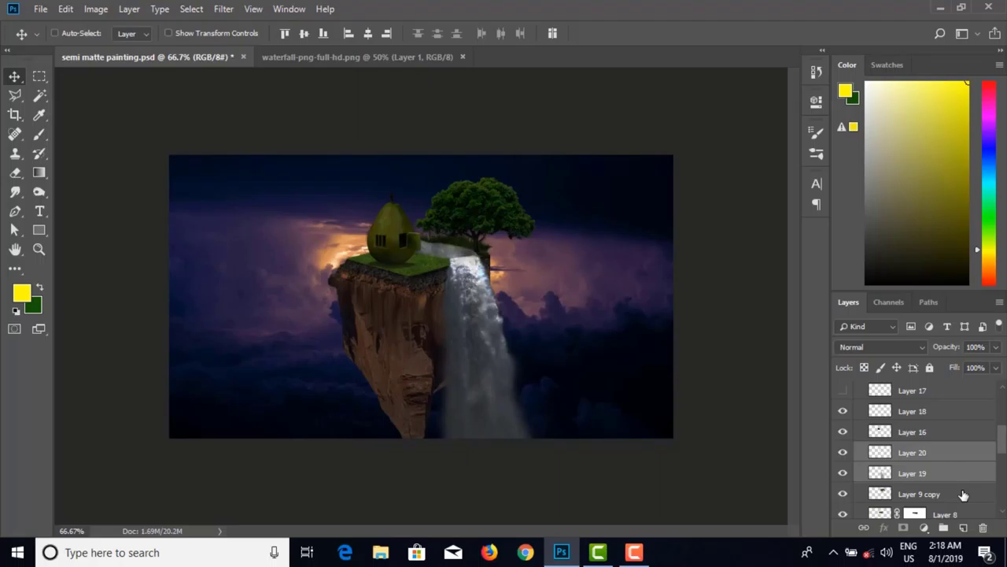
key("ctrl+bracketright")
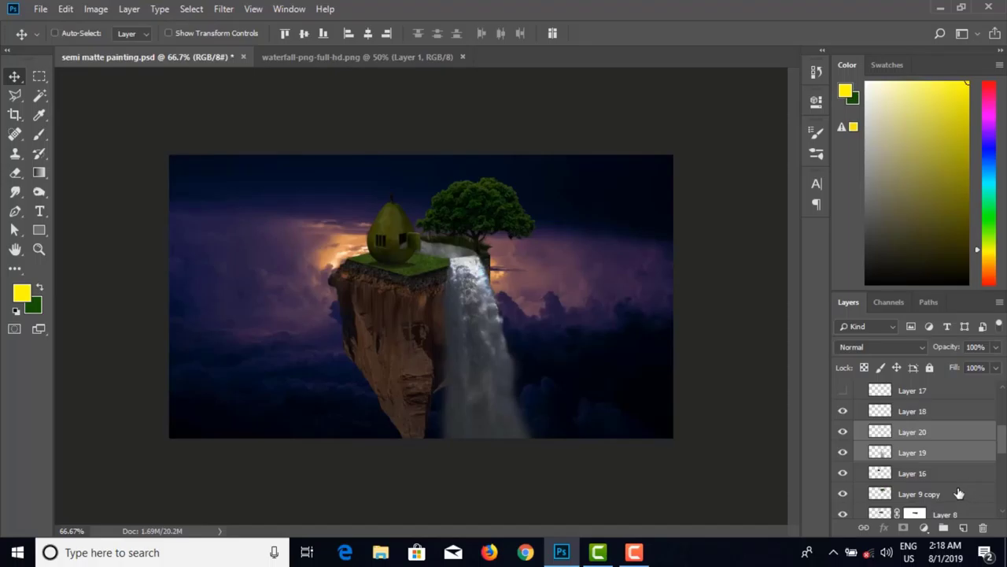
key("ctrl+bracketright")
key("ctrl+bracketright")
key("ctrl+bracketright")
key("ctrl+bracketright")
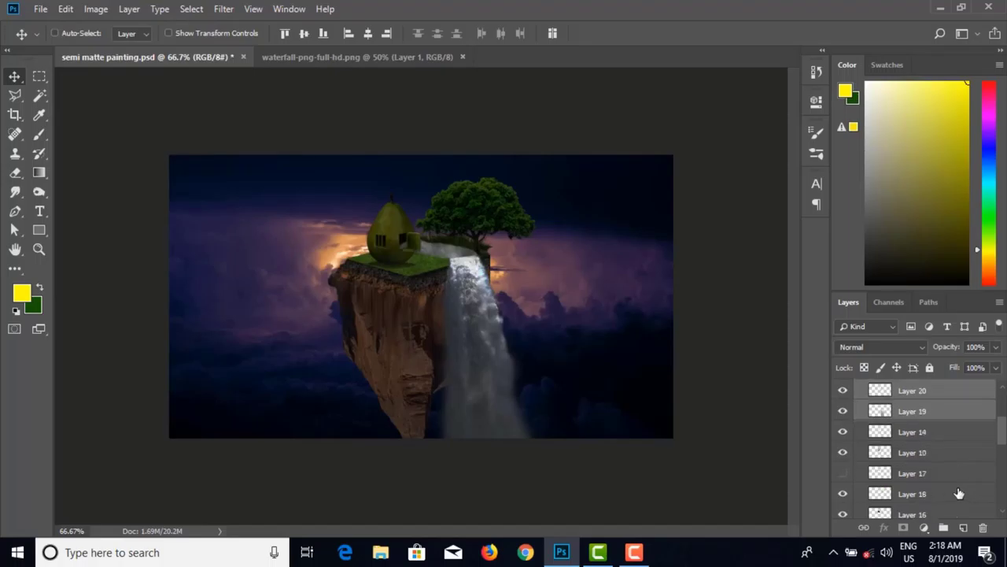
key("ctrl+bracketright")
key("ctrl+bracketleft")
key("ctrl+bracketleft")
key("ctrl+bracketleft")
key("ctrl+bracketleft")
key("ctrl+bracketleft")
key("ctrl+bracketleft")
key("ctrl+bracketleft")
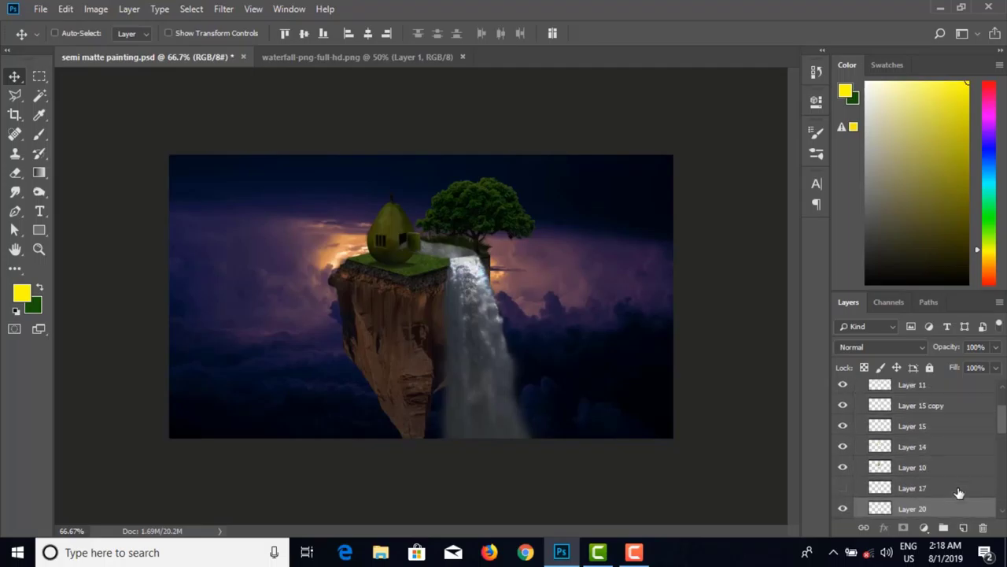
key("ctrl")
key("ctrl+plus")
key("ctrl+plus")
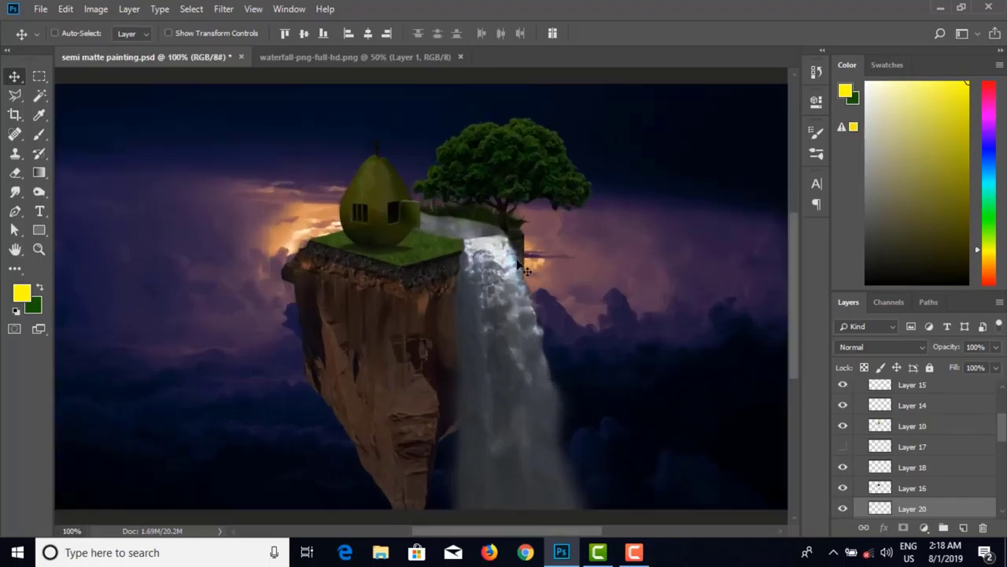
Step: Load Layer 20's stream pixels as a selection and add a new Layer 21
left_click(843, 509)
left_click(843, 509)
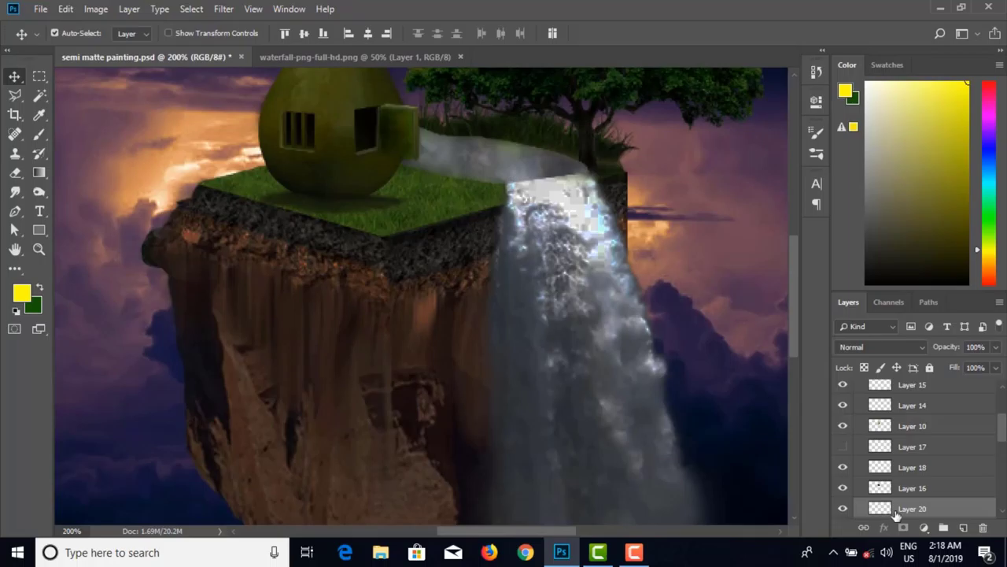
right_click(884, 511)
left_click(884, 254)
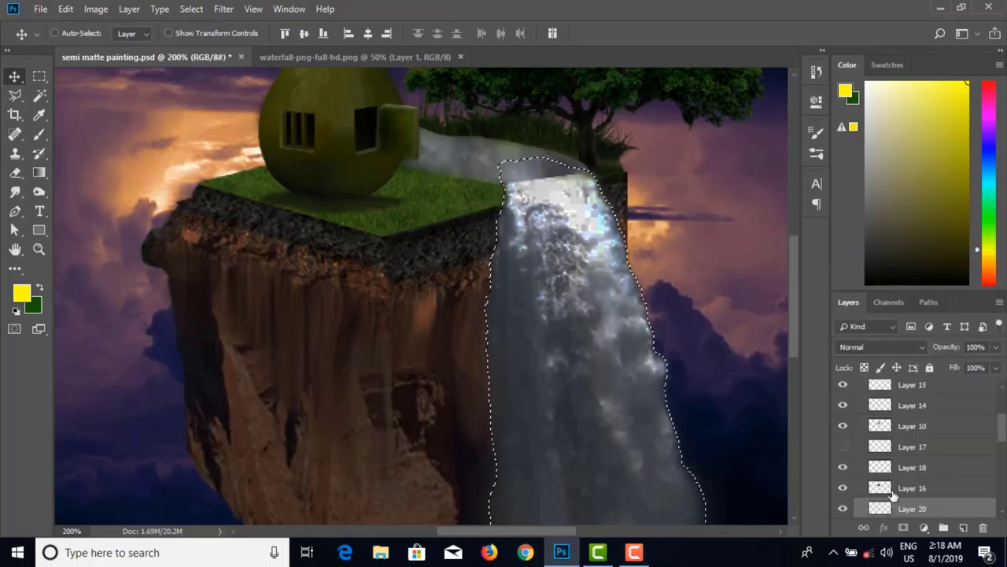
key("ctrl+d")
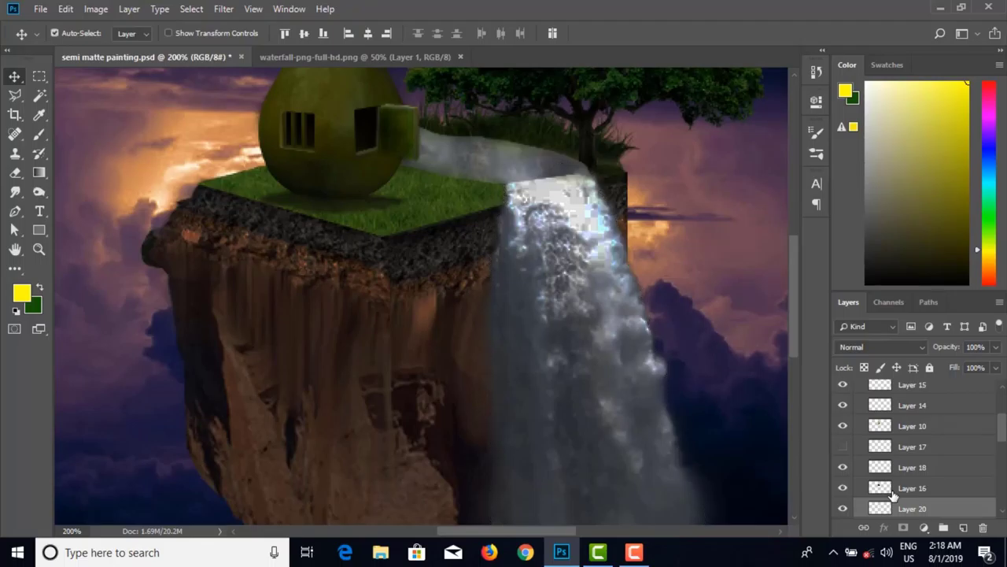
left_click(514, 167)
left_click(519, 174)
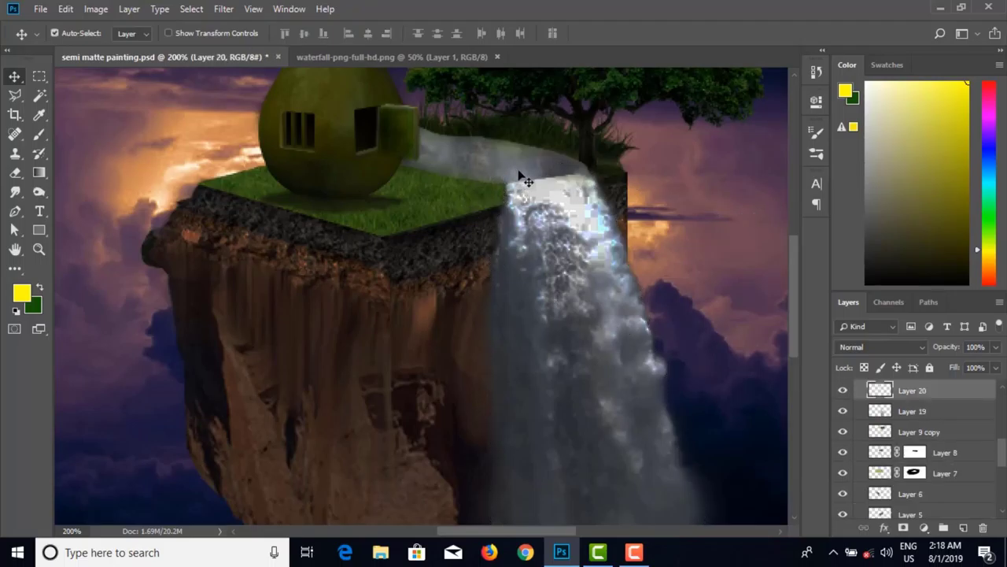
right_click(880, 391)
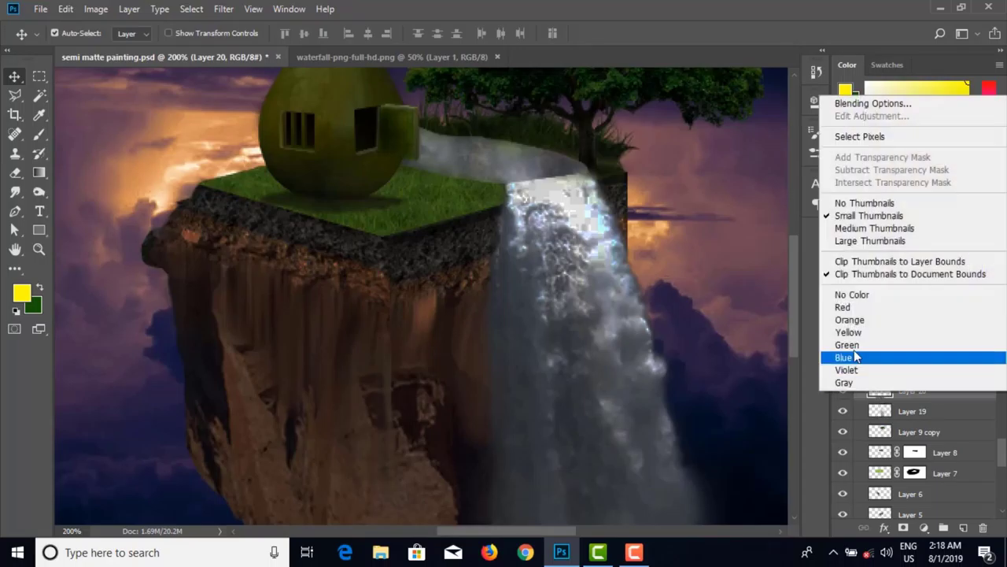
left_click(860, 139)
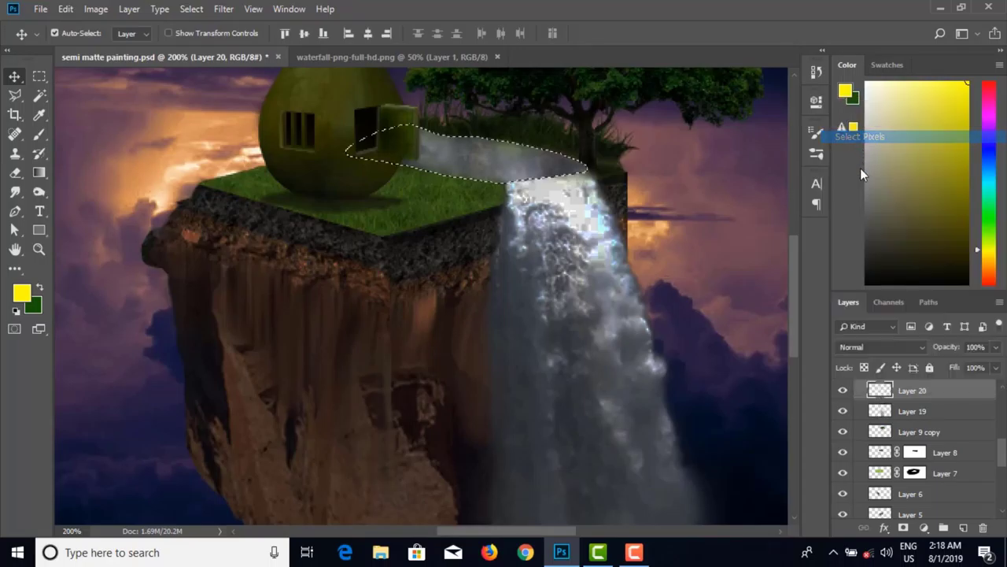
left_click(963, 527)
Step: Brush white at 36% opacity over the selected stream, then deselect
left_click(39, 134)
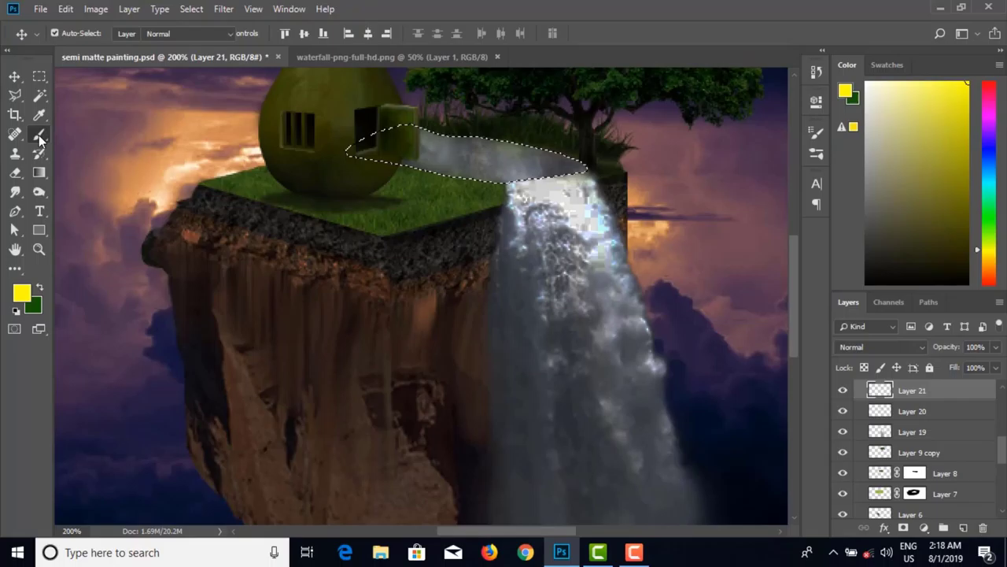
left_click(15, 312)
left_click(39, 288)
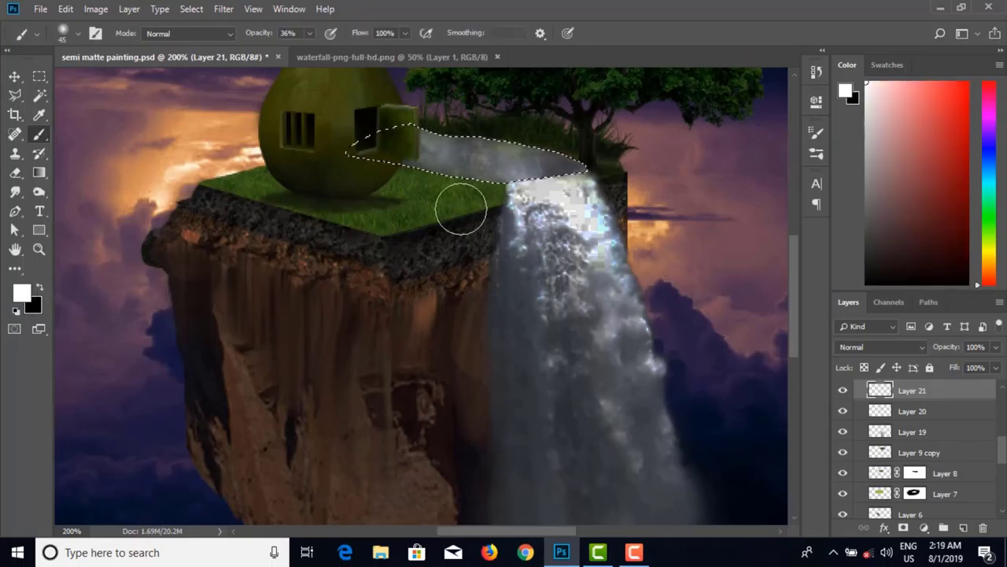
mouse_move(574, 185)
left_mouse_down()
mouse_move(509, 163)
mouse_move(601, 175)
mouse_move(550, 167)
mouse_move(595, 194)
mouse_move(574, 179)
mouse_move(463, 174)
mouse_move(509, 182)
mouse_move(404, 148)
mouse_move(559, 179)
mouse_move(461, 158)
left_mouse_up()
mouse_move(421, 151)
left_mouse_down()
mouse_move(514, 183)
mouse_move(404, 158)
mouse_move(537, 188)
mouse_move(570, 185)
mouse_move(546, 169)
mouse_move(570, 178)
mouse_move(566, 169)
mouse_move(581, 184)
mouse_move(392, 163)
mouse_move(531, 175)
left_mouse_up()
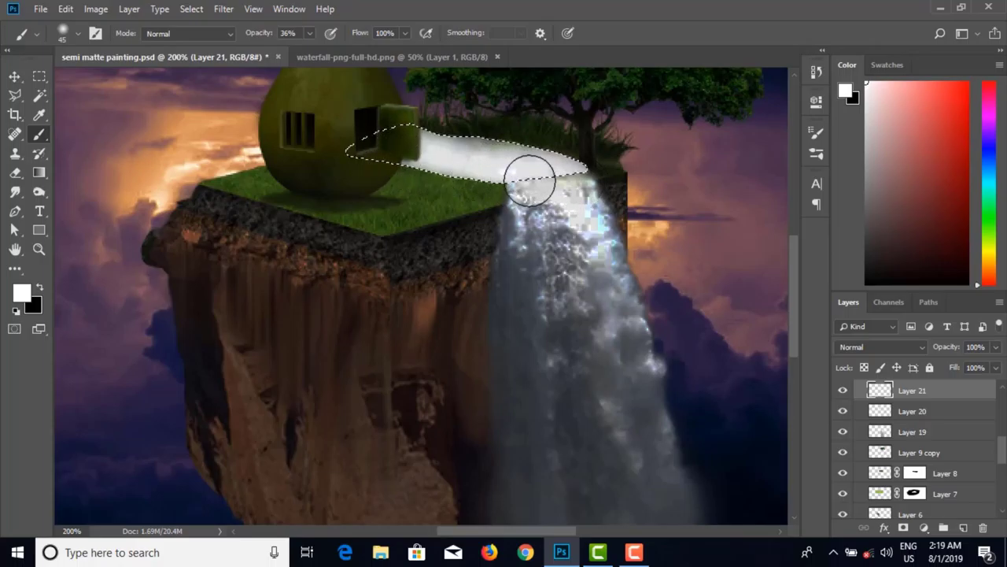
key("ctrl+d")
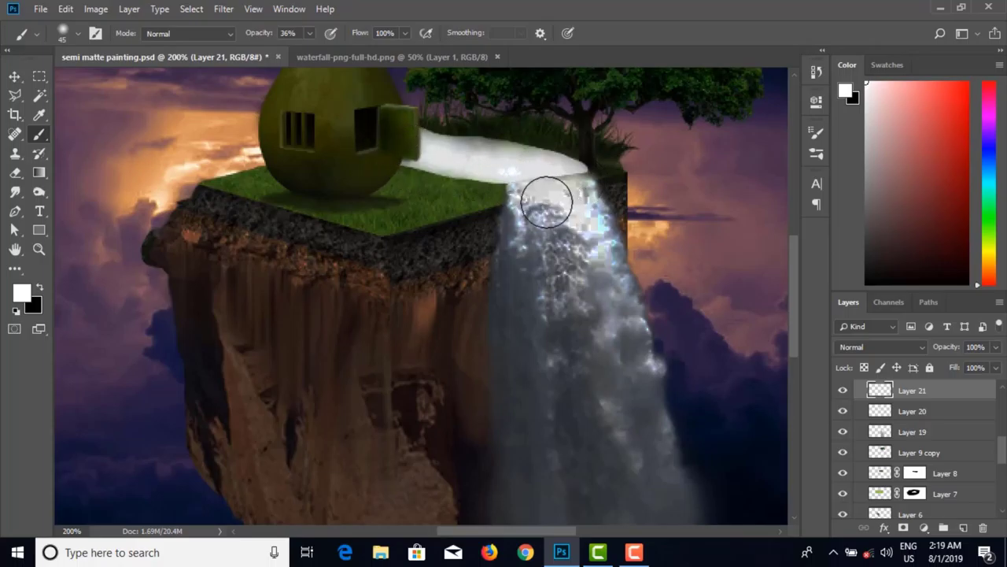
key("v")
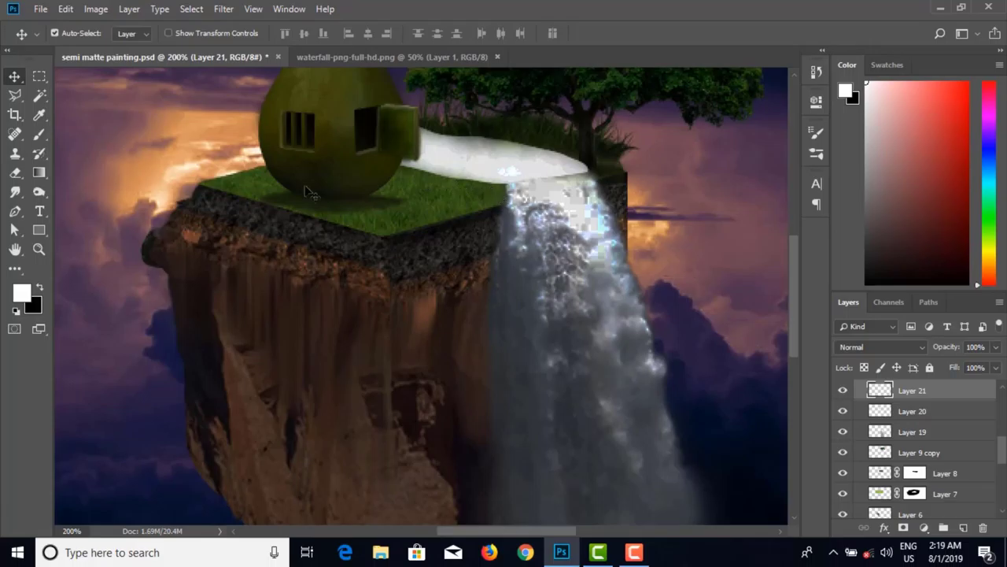
Step: Smudge the white stream with a smaller brush so it flows into the waterfall top
left_click(15, 191)
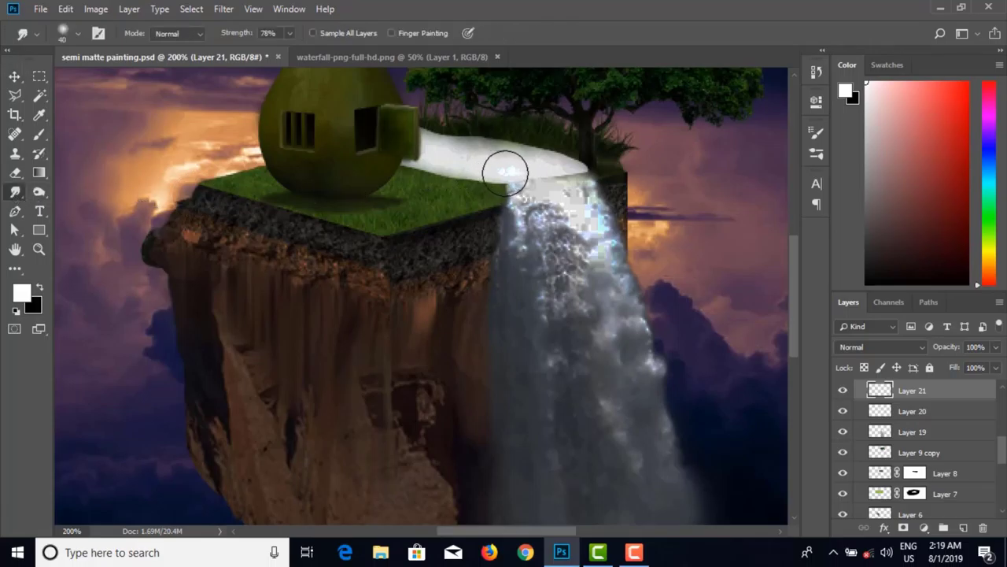
key("bracketleft")
key("bracketleft")
key("bracketleft")
key("bracketleft")
key("bracketleft")
mouse_move(526, 178)
left_mouse_down()
mouse_move(567, 174)
mouse_move(578, 185)
mouse_move(565, 171)
mouse_move(580, 193)
mouse_move(577, 172)
mouse_move(592, 186)
mouse_move(571, 201)
mouse_move(530, 176)
mouse_move(536, 194)
mouse_move(508, 184)
mouse_move(526, 206)
mouse_move(512, 184)
mouse_move(524, 226)
mouse_move(496, 191)
mouse_move(504, 185)
mouse_move(395, 166)
mouse_move(510, 196)
mouse_move(410, 160)
mouse_move(471, 182)
mouse_move(404, 169)
mouse_move(448, 168)
mouse_move(438, 166)
mouse_move(524, 192)
mouse_move(443, 178)
mouse_move(498, 159)
mouse_move(430, 139)
mouse_move(500, 146)
mouse_move(464, 136)
mouse_move(518, 158)
mouse_move(496, 141)
mouse_move(522, 142)
mouse_move(551, 160)
mouse_move(466, 143)
mouse_move(521, 148)
mouse_move(415, 144)
mouse_move(458, 151)
mouse_move(434, 136)
mouse_move(471, 142)
mouse_move(458, 139)
mouse_move(531, 165)
mouse_move(470, 165)
mouse_move(490, 189)
mouse_move(386, 157)
mouse_move(471, 171)
mouse_move(476, 184)
mouse_move(429, 175)
mouse_move(495, 193)
mouse_move(422, 169)
mouse_move(462, 173)
mouse_move(412, 177)
mouse_move(510, 200)
left_mouse_up()
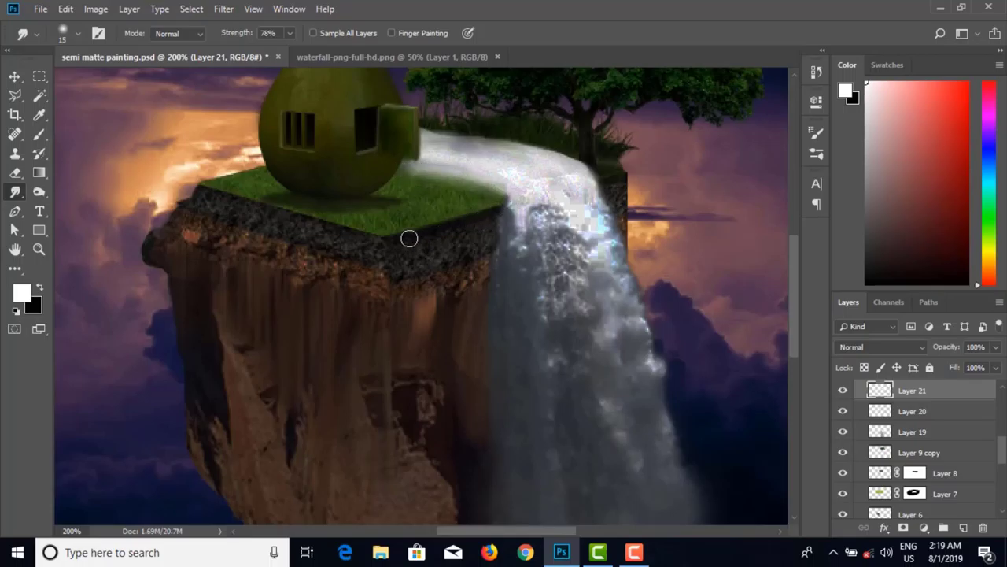
left_click(14, 153)
mouse_move(396, 426)
left_mouse_down()
mouse_move(399, 460)
mouse_move(418, 438)
left_mouse_up()
Step: On a new Layer 22, clone along the grass edge with a smaller brush at 100% opacity
left_click(483, 196)
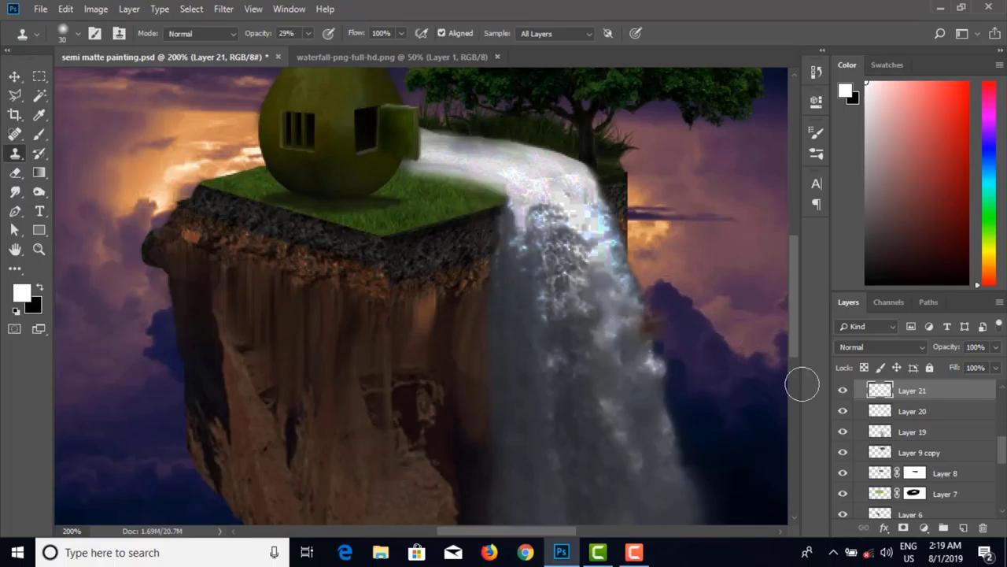
left_click(963, 528)
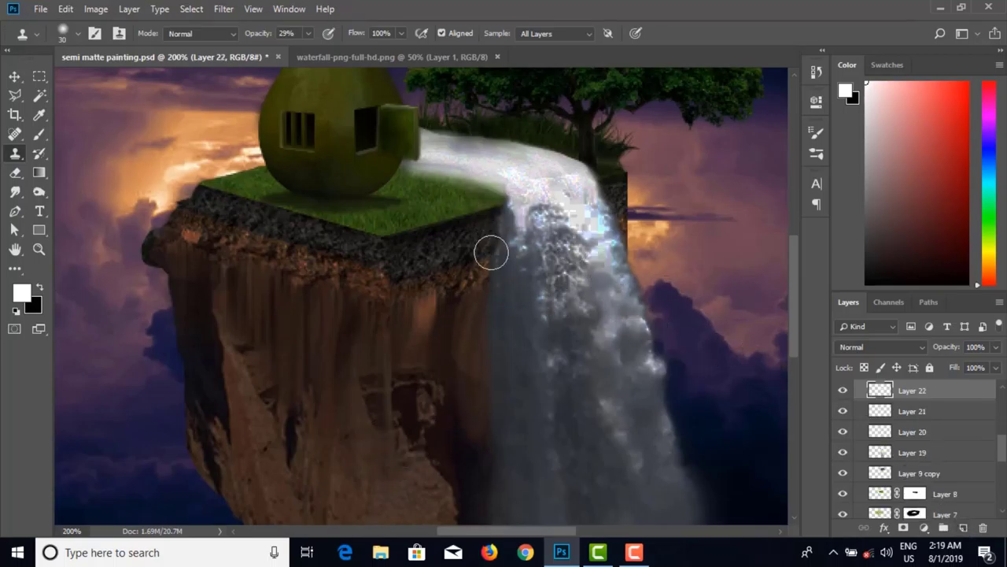
key("bracketleft")
key("bracketleft")
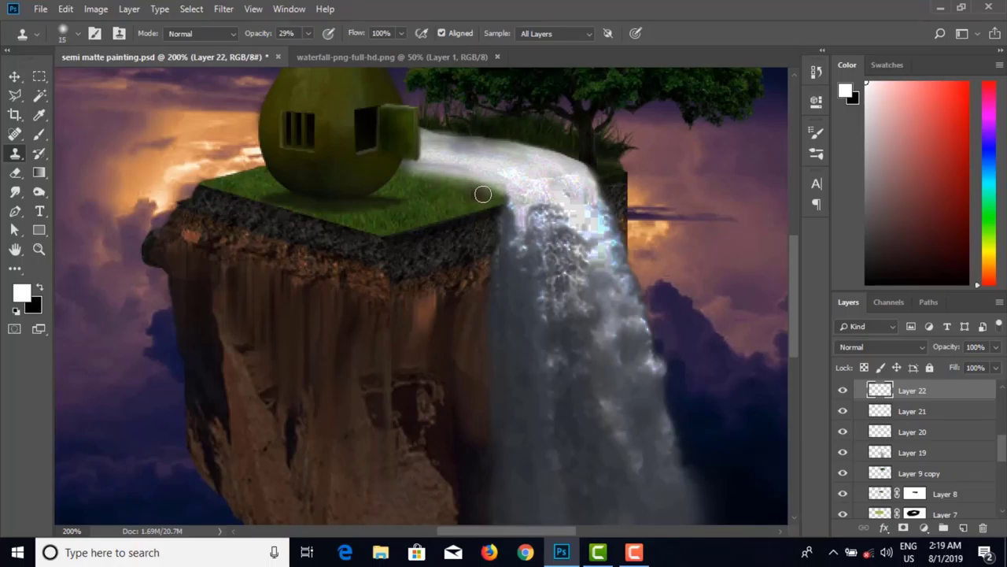
mouse_move(500, 195)
left_mouse_down()
mouse_move(394, 166)
mouse_move(497, 198)
left_mouse_up()
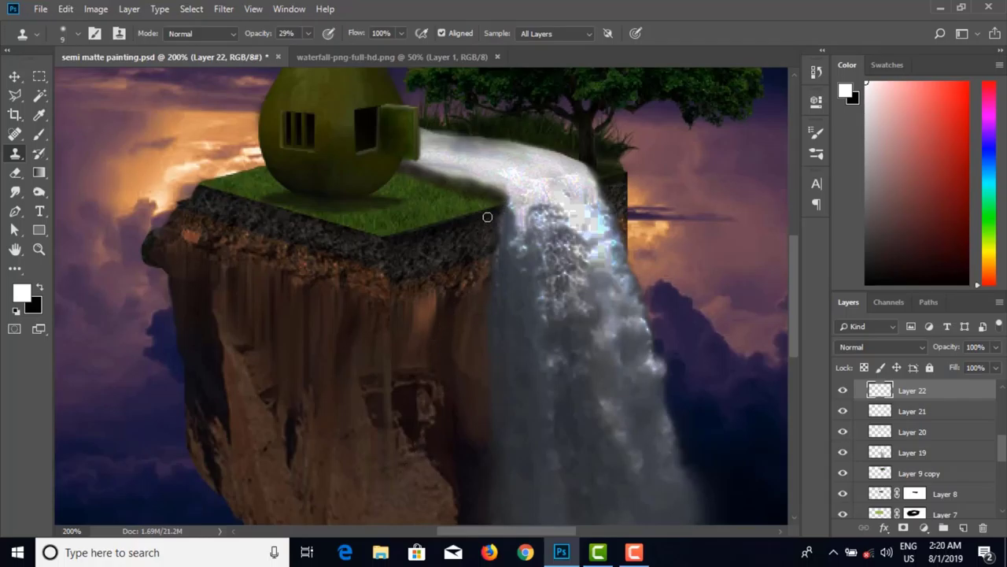
left_click(308, 35)
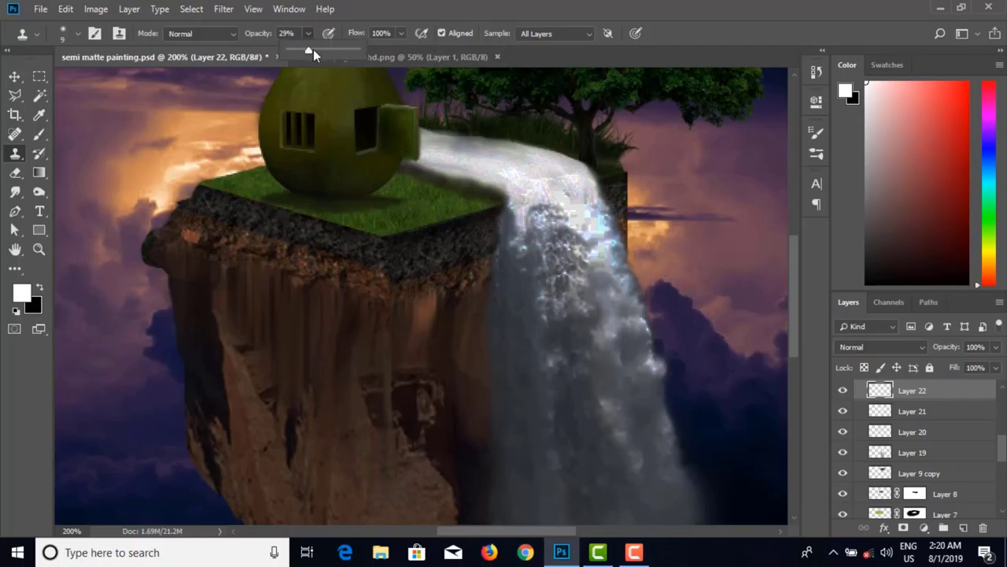
left_click(494, 202)
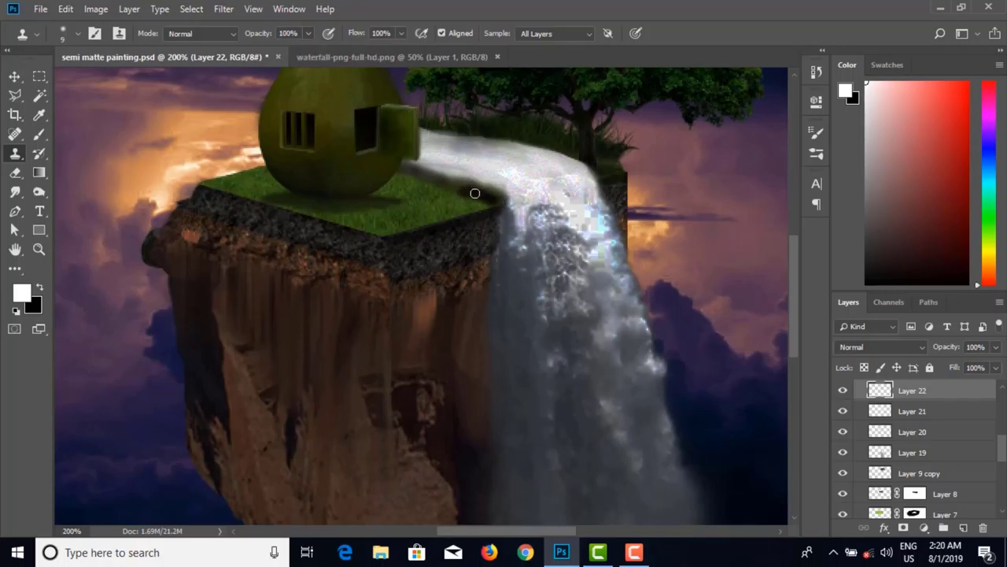
Step: Clone dark soil shadow between the house, the stream and the waterfall edge
left_click_drag(435, 185, 402, 166)
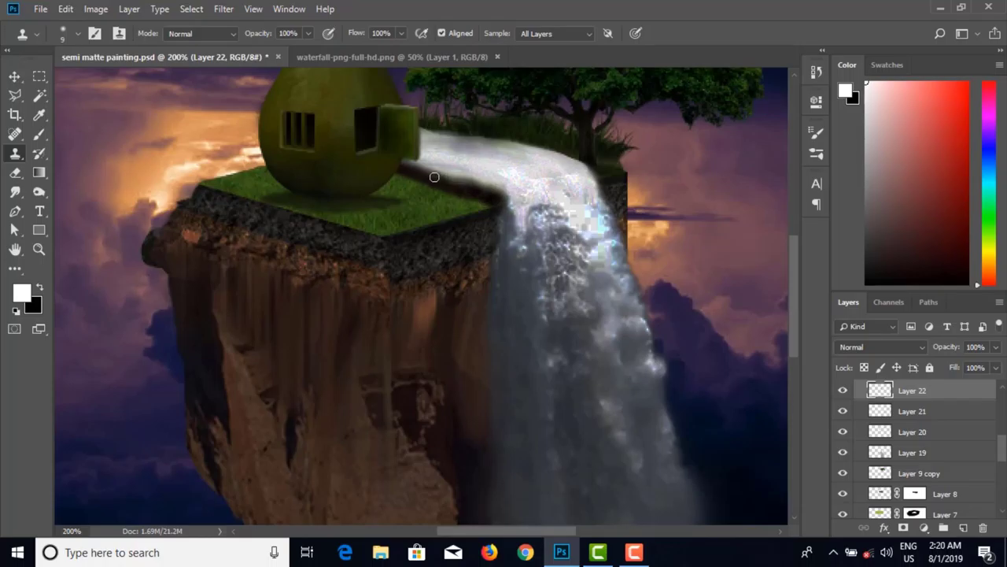
mouse_move(434, 177)
left_mouse_down()
mouse_move(412, 164)
mouse_move(480, 196)
mouse_move(391, 165)
mouse_move(500, 203)
left_mouse_up()
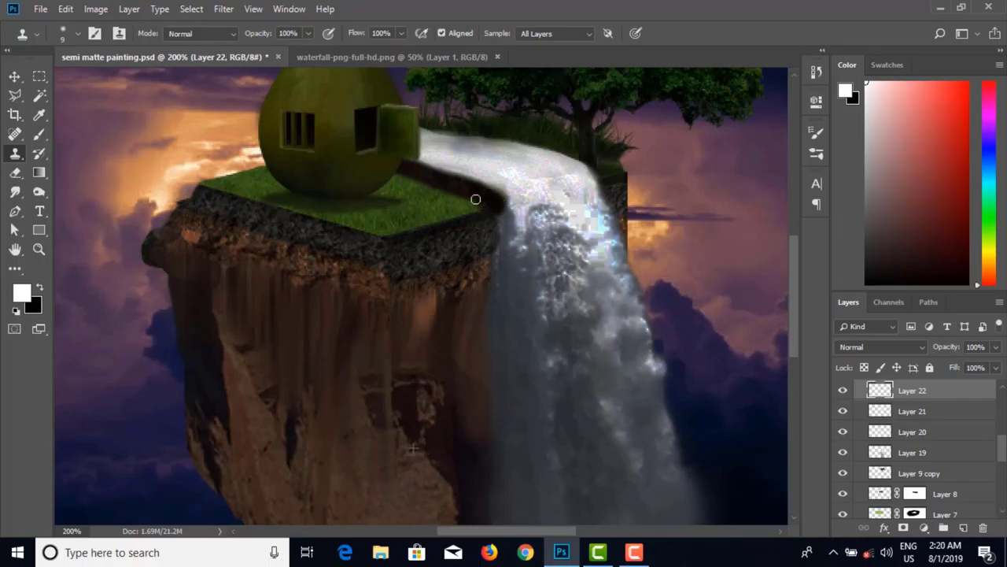
mouse_move(475, 199)
left_mouse_down()
mouse_move(486, 224)
mouse_move(417, 175)
left_mouse_up()
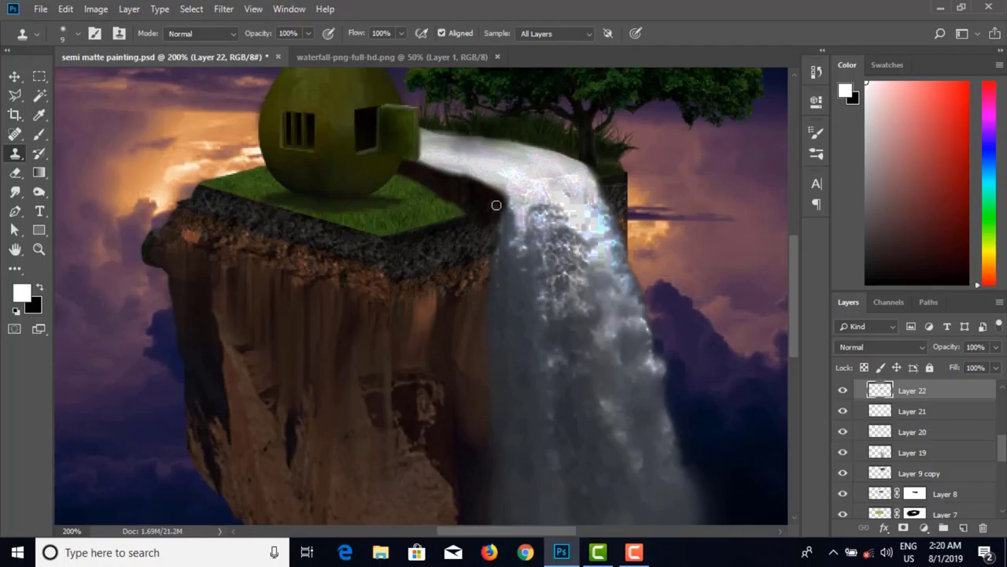
left_click_drag(495, 204, 470, 184)
Step: Clone lighter rock repeatedly over the dark band on the rock's top edge
mouse_move(484, 243)
left_mouse_down()
mouse_move(493, 225)
mouse_move(489, 234)
left_mouse_up()
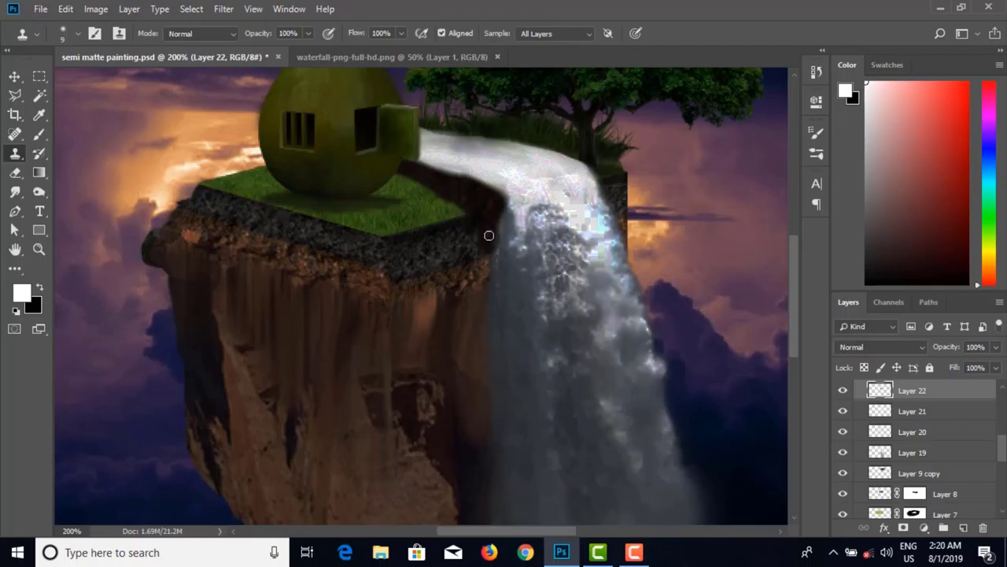
left_click(491, 241)
left_click(491, 241)
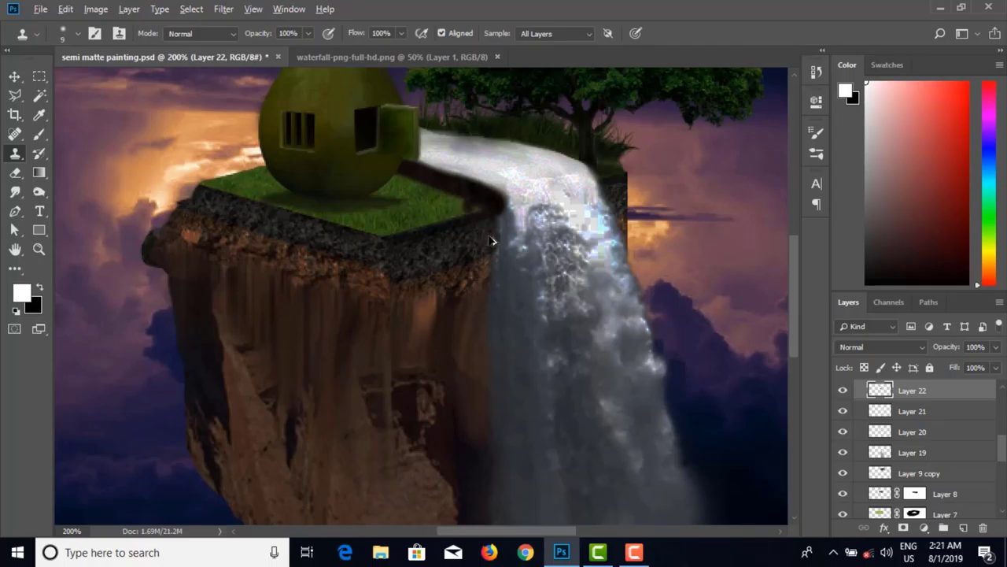
left_click(491, 240)
left_click(491, 241)
left_click(491, 240)
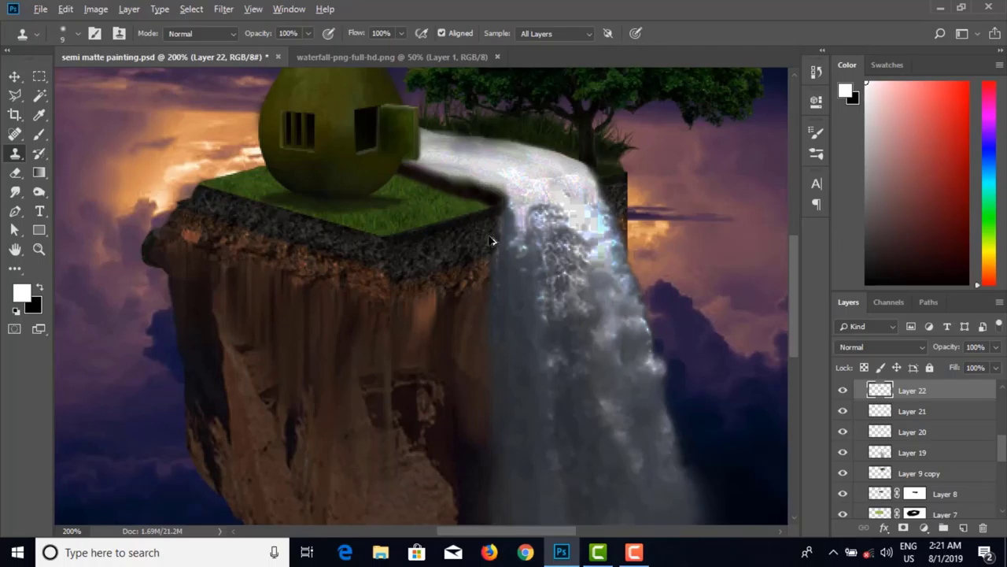
left_click(492, 241)
left_click(491, 241)
left_click(491, 241)
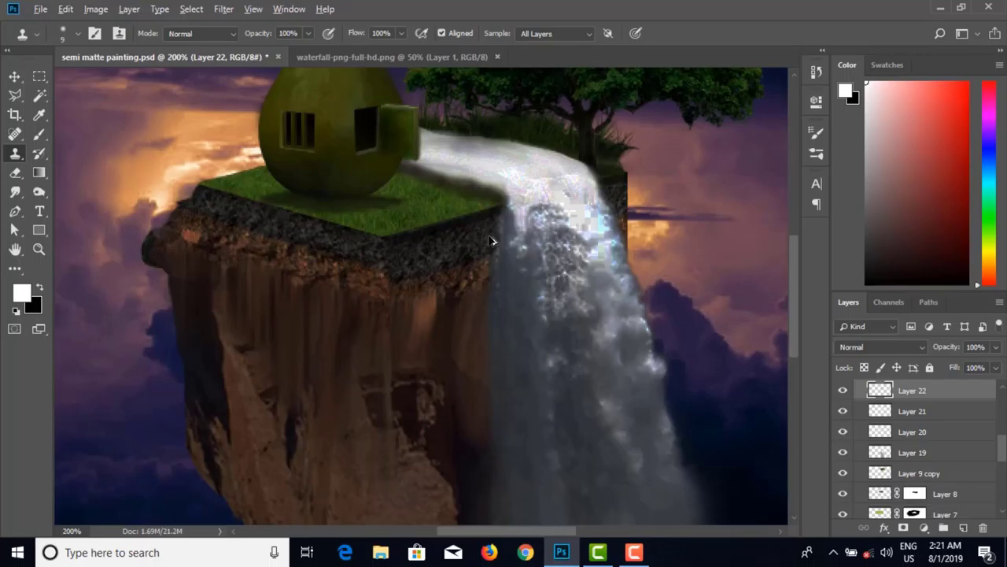
Step: Outline a narrow cliff strip with the Polygonal Lasso
key("ctrl+minus")
key("ctrl+minus")
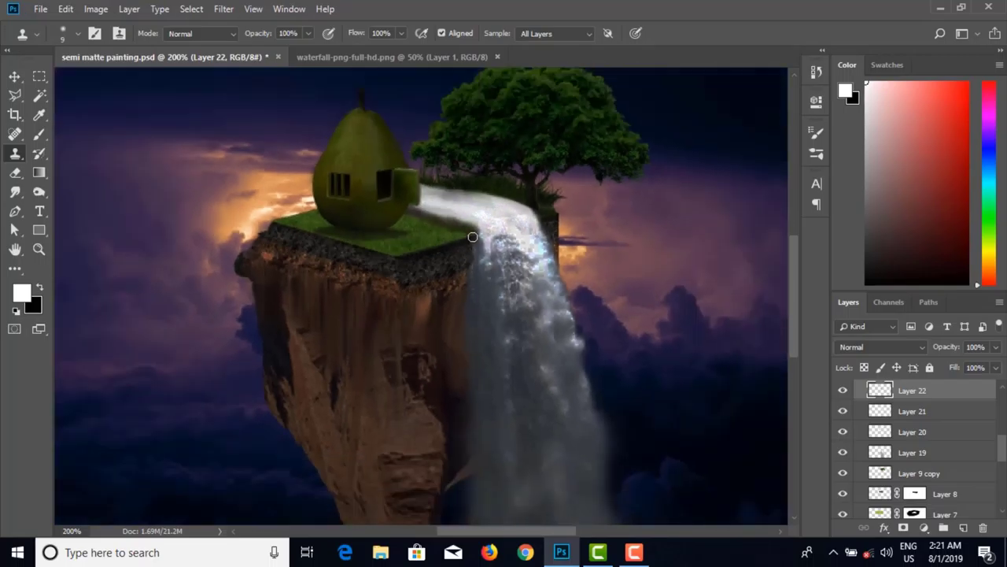
left_click(15, 95)
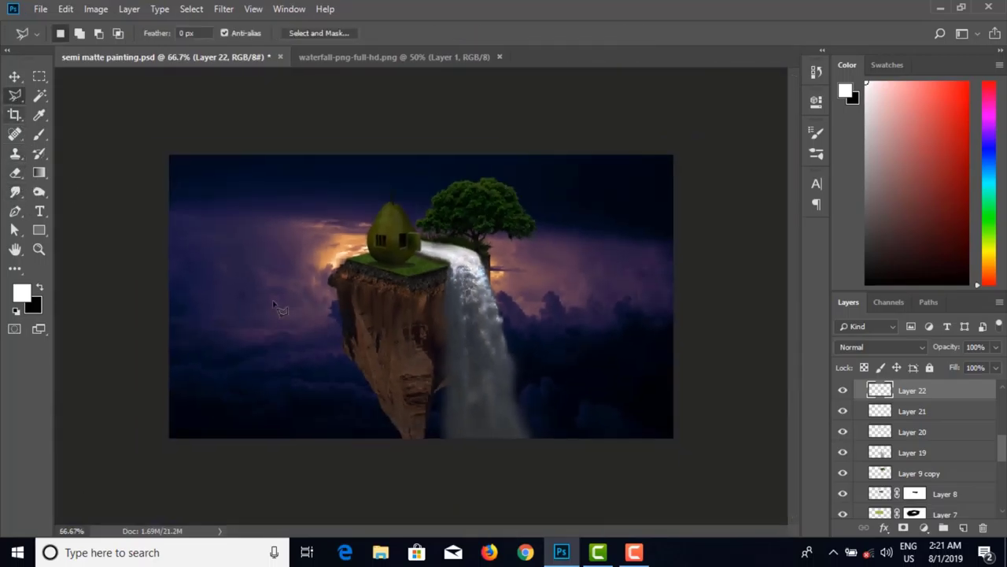
left_click(415, 349)
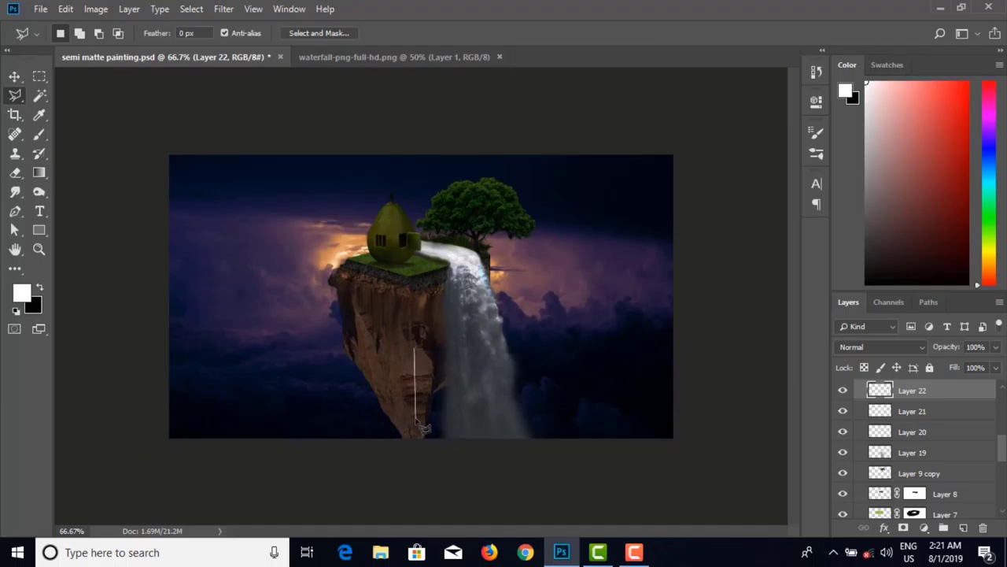
left_click(416, 422)
left_click(425, 418)
double_click(424, 350)
key("ctrl+c")
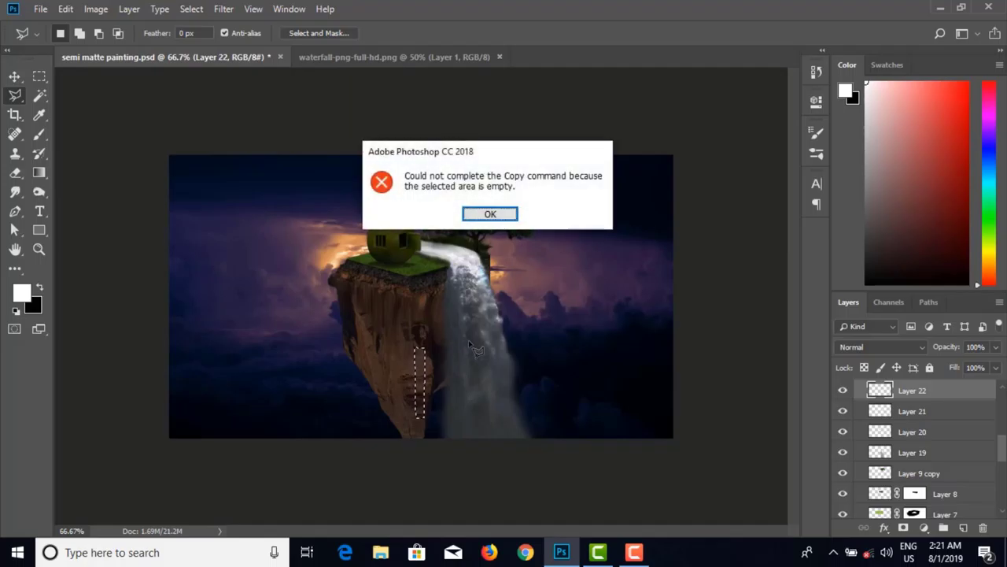
left_click(490, 215)
Step: Copy the cliff strip to Layer 23, raise it above Layer 20 and move it beside the waterfall top
key("v")
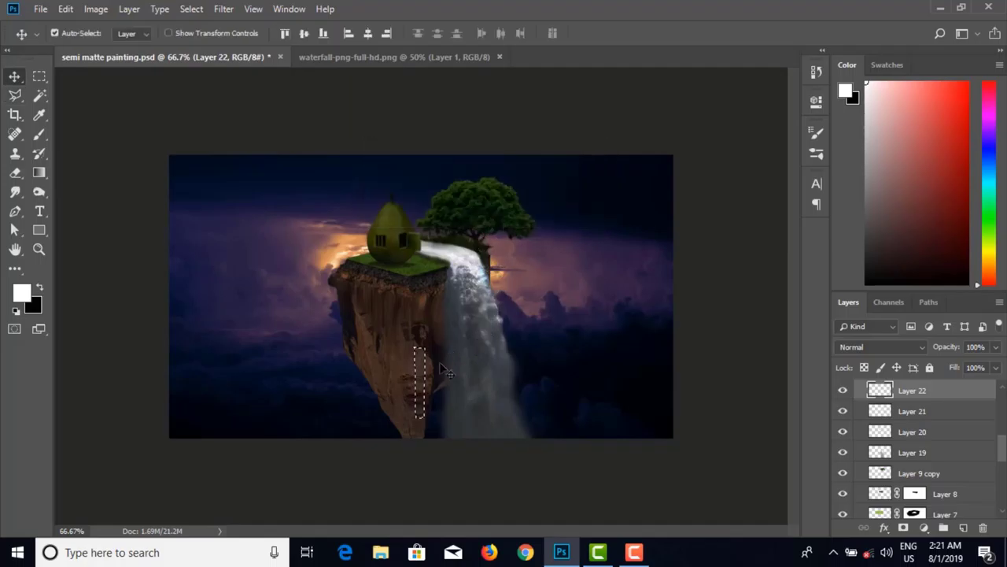
left_click(422, 379)
key("ctrl")
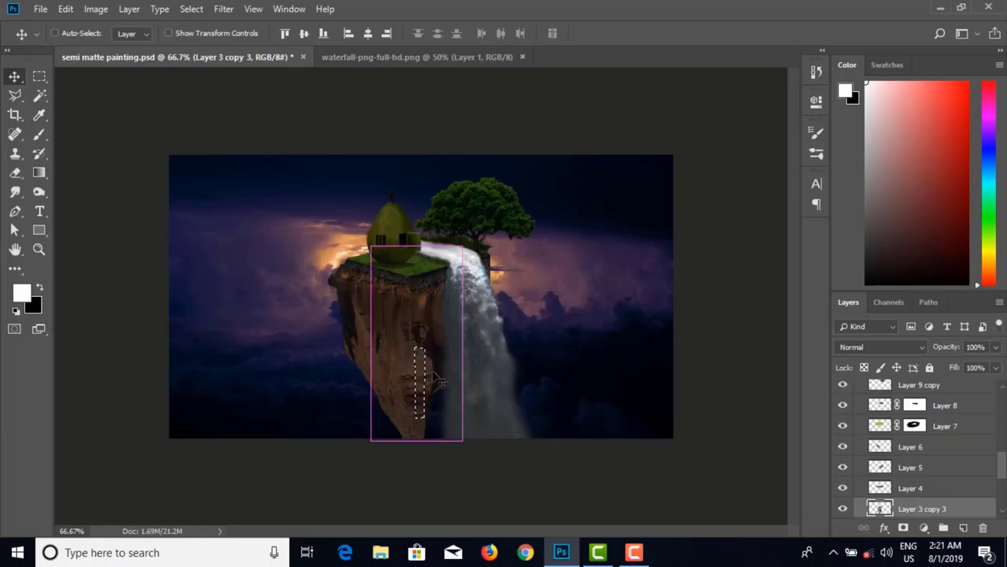
key("ctrl+j")
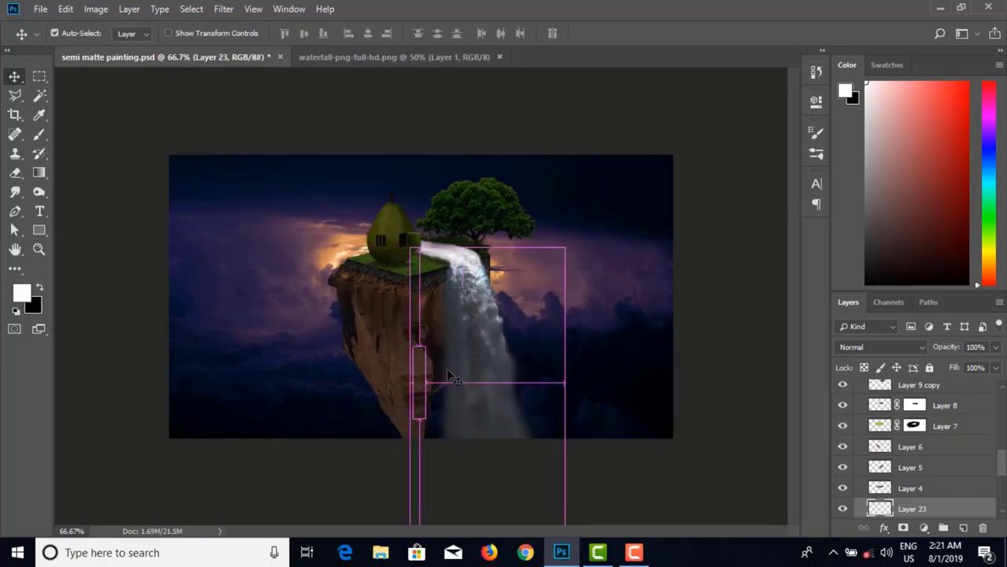
left_click_drag(423, 358, 421, 386)
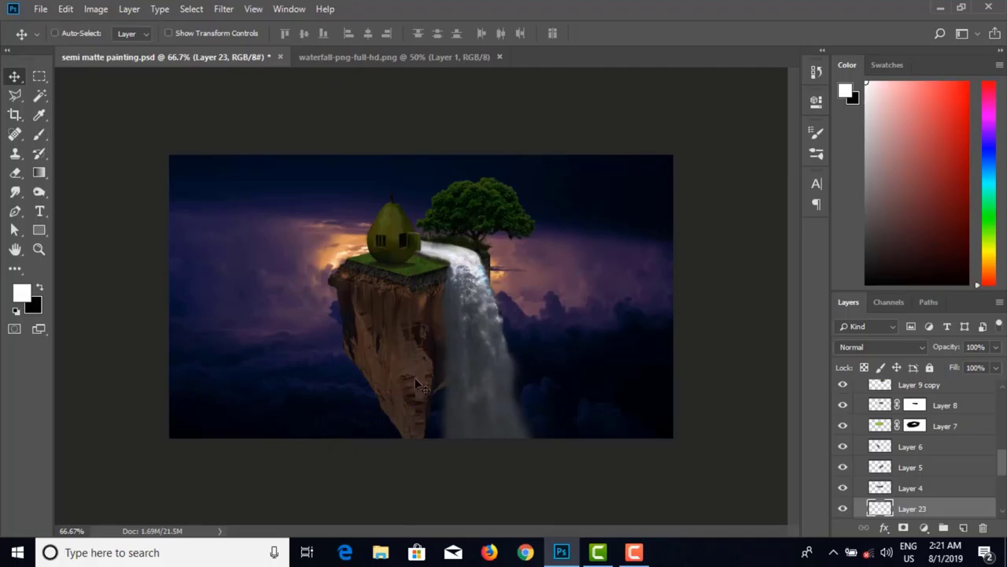
key("ctrl+bracketright")
key("ctrl+bracketright")
key("ctrl+bracketright")
key("ctrl+bracketright")
key("ctrl+bracketright")
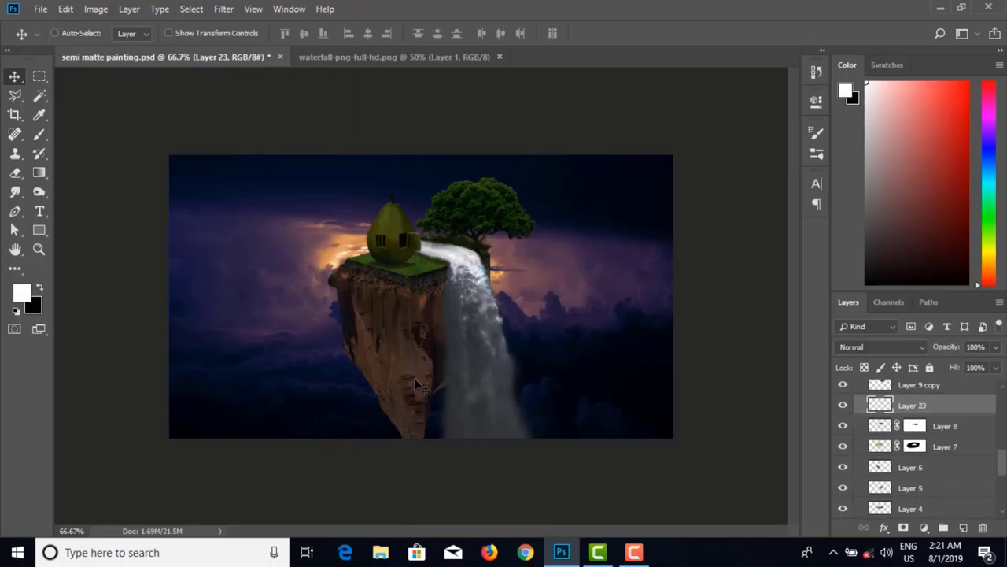
key("ctrl+bracketright")
key("ctrl+bracketright")
key("ctrl+bracketright")
left_click_drag(419, 386, 439, 285)
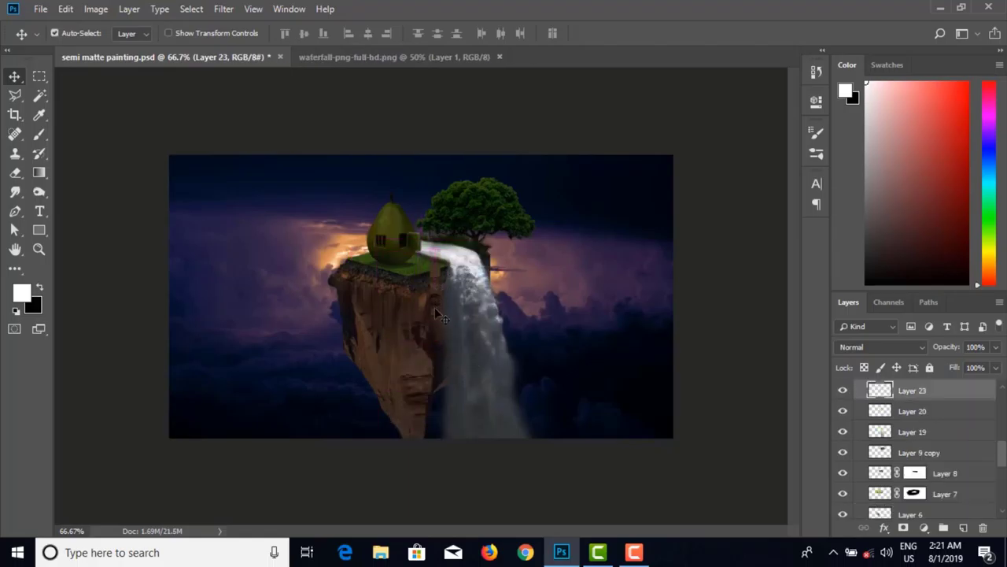
key("ctrl+z")
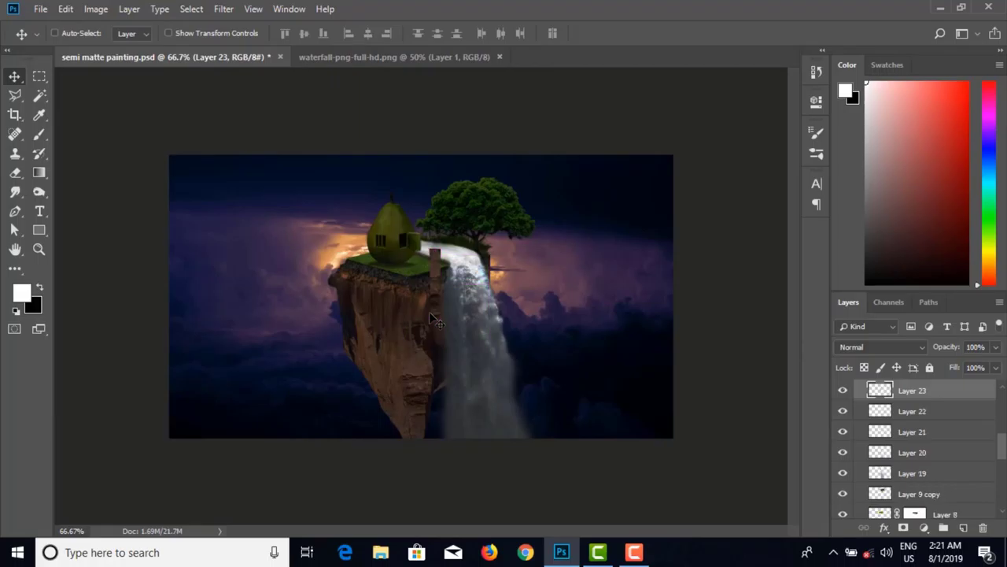
Step: Rotate the rock strip about -77° to lie nearly horizontal along the grass edge
key("ctrl+plus")
key("ctrl+plus")
key("ctrl+plus")
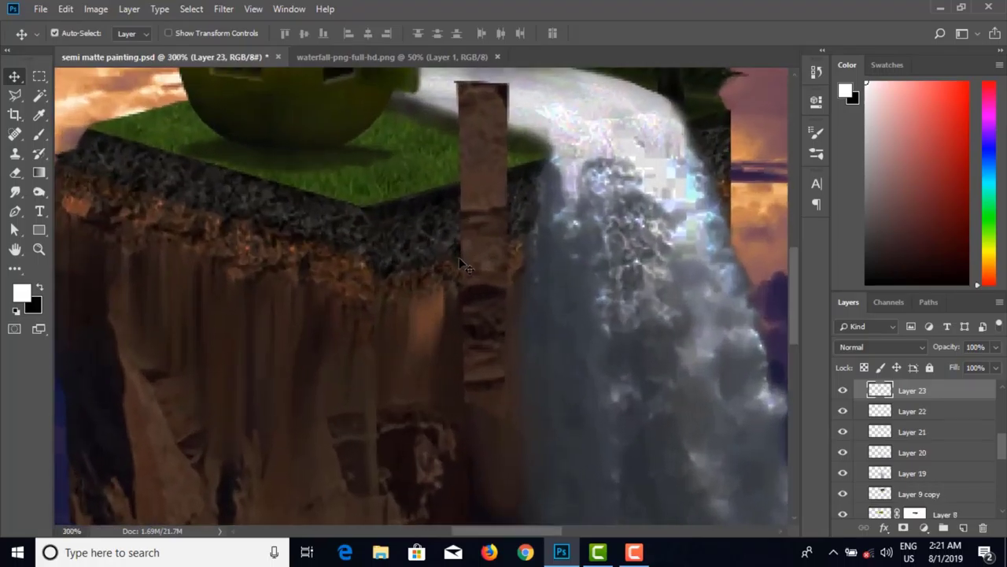
left_click_drag(489, 250, 466, 317)
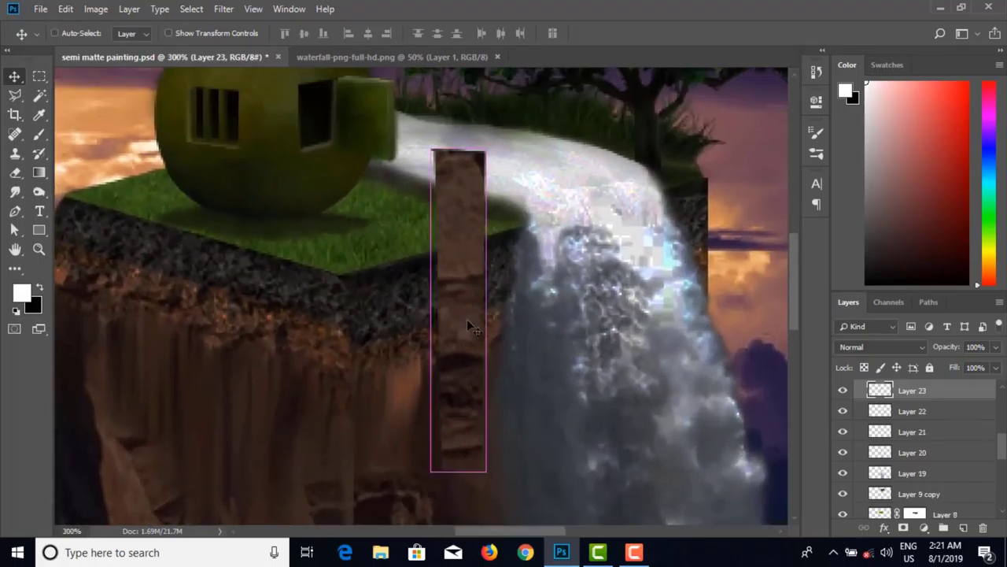
key("ctrl+t")
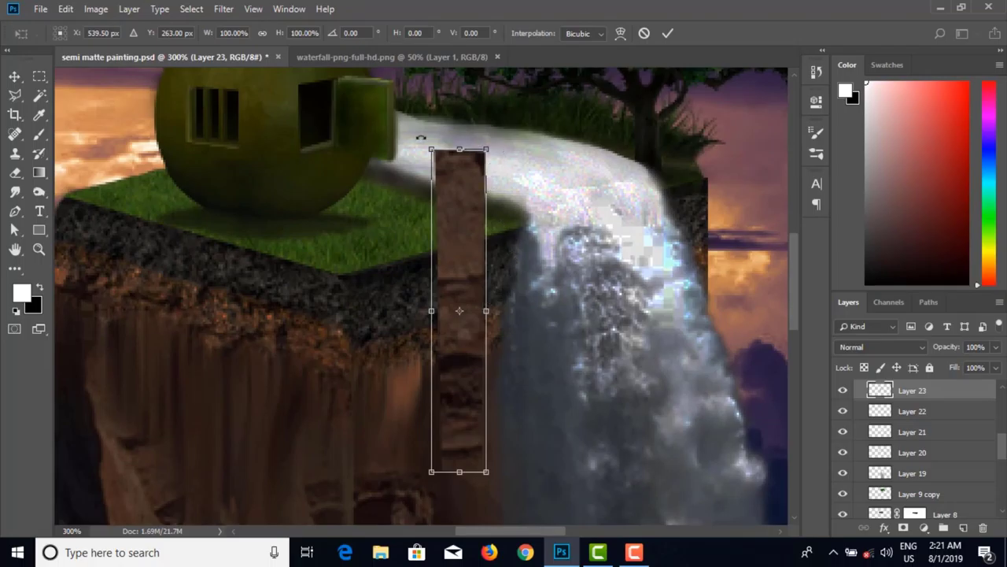
left_click_drag(421, 138, 236, 201)
left_click_drag(402, 303, 380, 174)
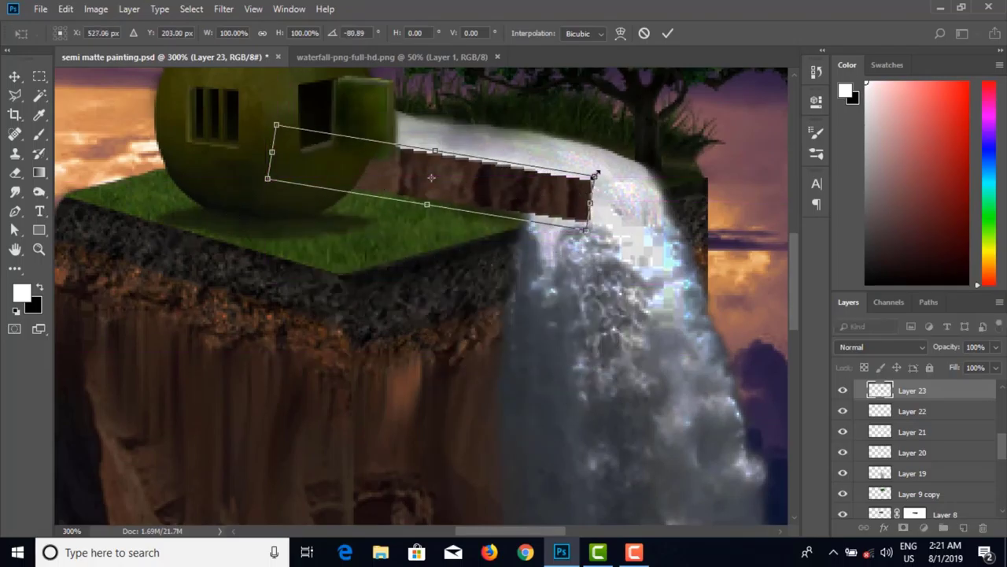
Step: Shorten and tilt the strip, commit the transform and nudge it into place
left_click_drag(595, 175, 526, 190)
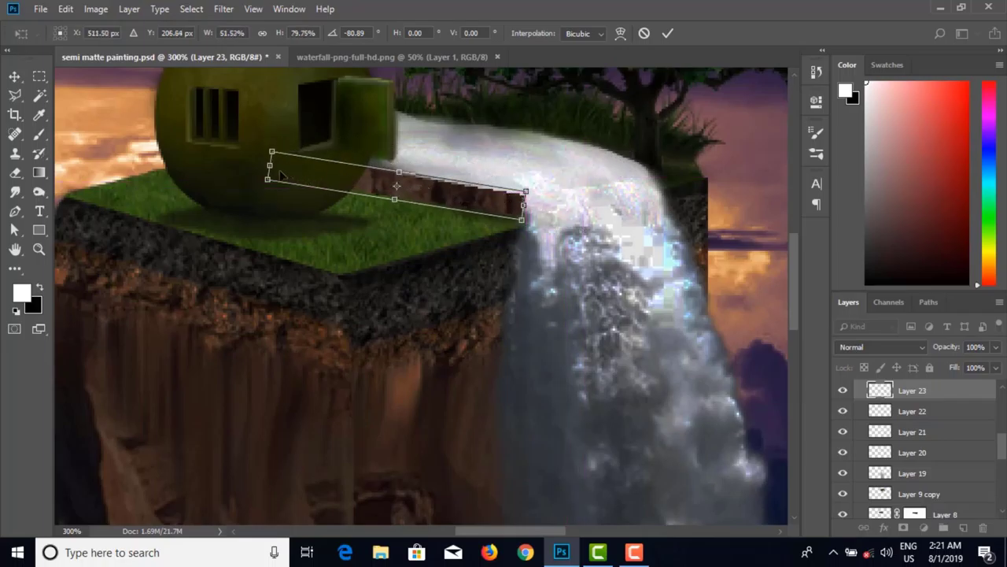
left_click_drag(268, 180, 281, 166)
left_click_drag(545, 187, 546, 197)
left_click_drag(401, 188, 400, 193)
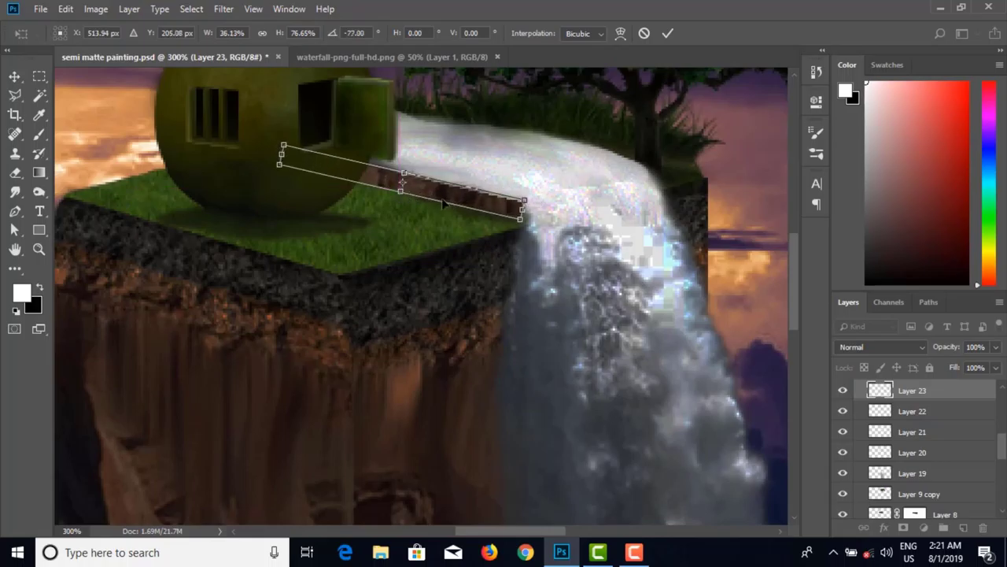
key("Return")
left_click_drag(454, 206, 461, 204)
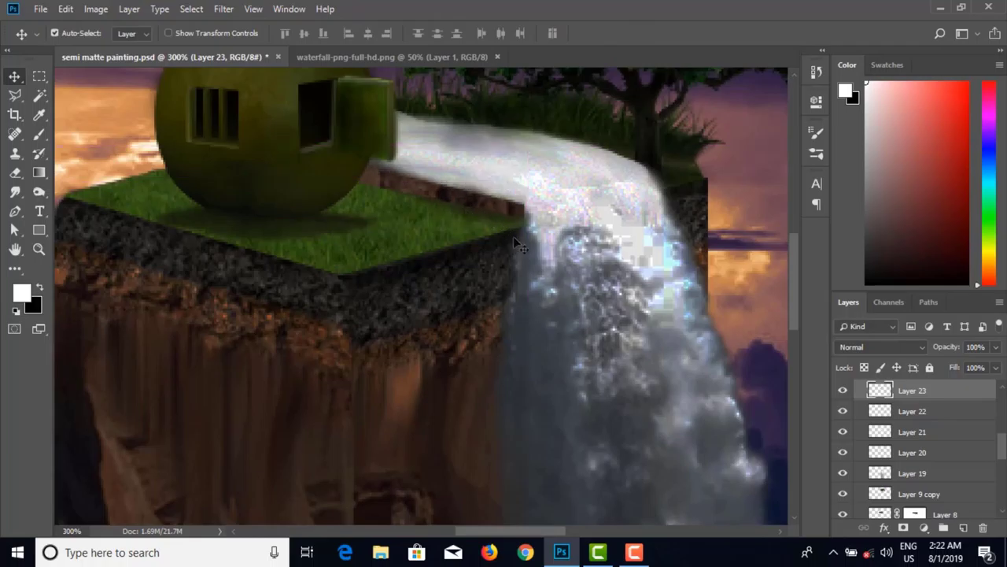
left_click(15, 191)
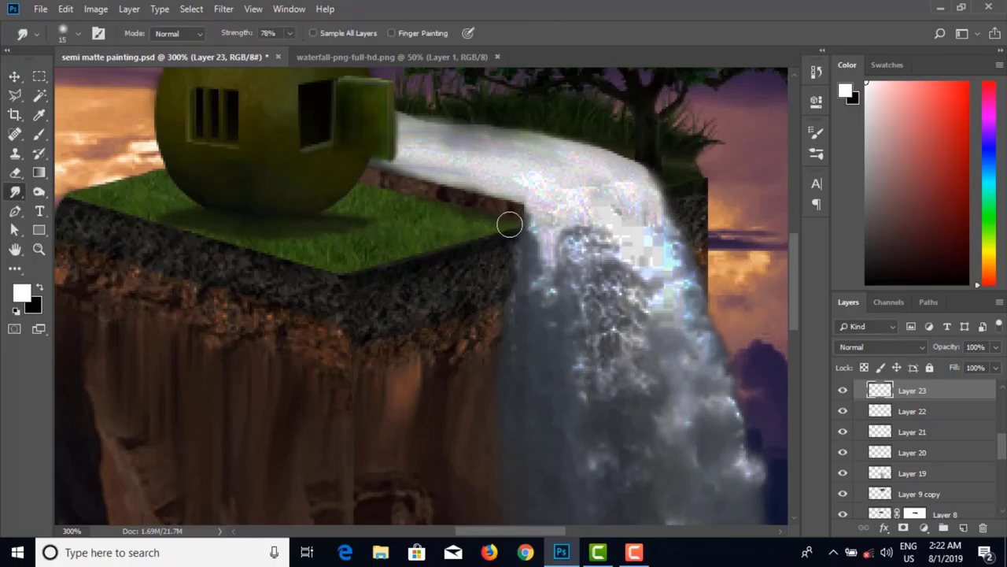
Step: Smudge the strip's edges at 78% strength into the grass and waterfall edge
key("bracketleft")
key("bracketleft")
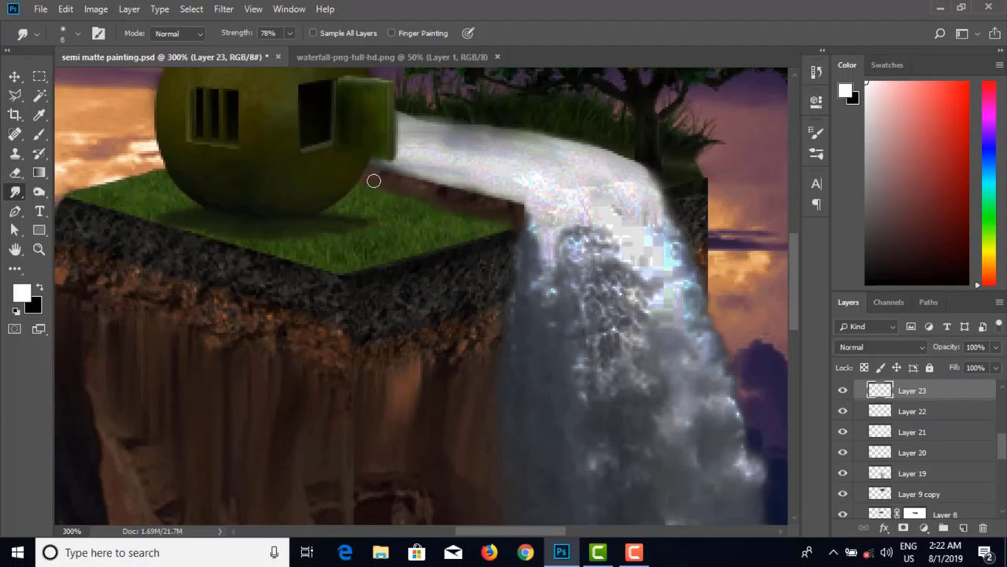
mouse_move(374, 181)
left_mouse_down()
mouse_move(523, 207)
mouse_move(526, 243)
mouse_move(519, 229)
mouse_move(517, 249)
mouse_move(518, 229)
mouse_move(495, 213)
left_mouse_up()
mouse_move(472, 198)
left_mouse_down()
mouse_move(439, 187)
mouse_move(473, 196)
left_mouse_up()
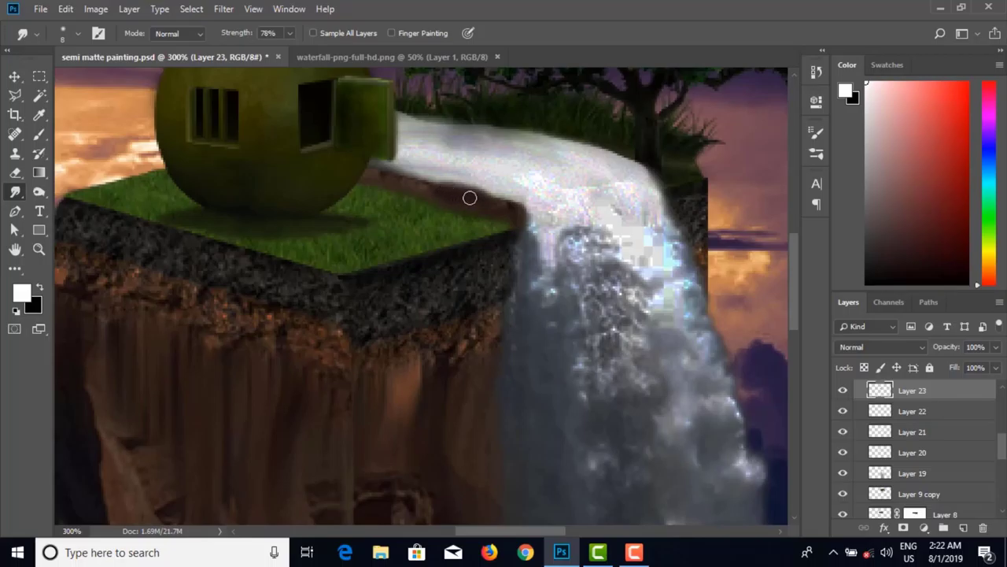
mouse_move(434, 187)
left_mouse_down()
mouse_move(404, 172)
mouse_move(497, 200)
mouse_move(395, 182)
left_mouse_up()
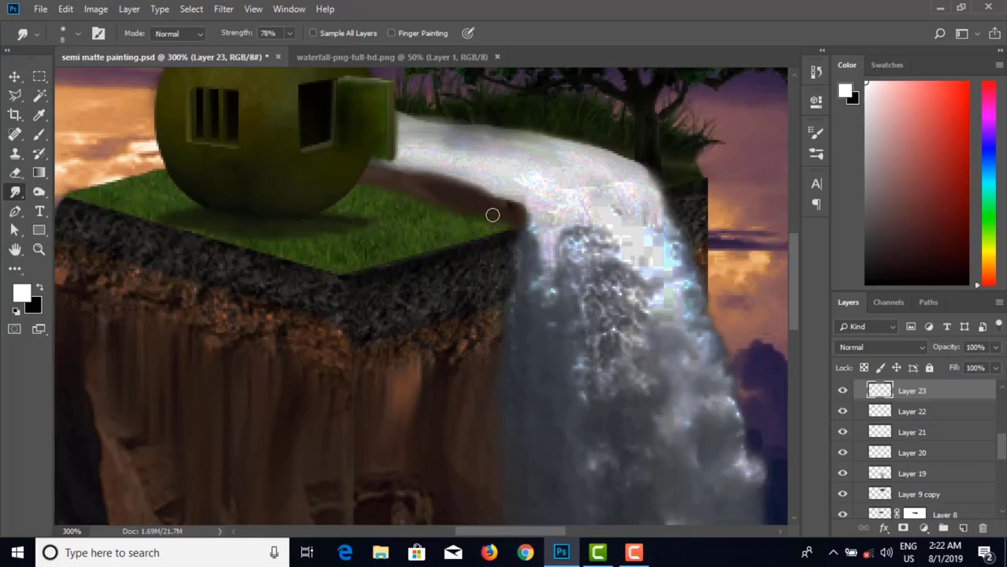
key("ctrl+0")
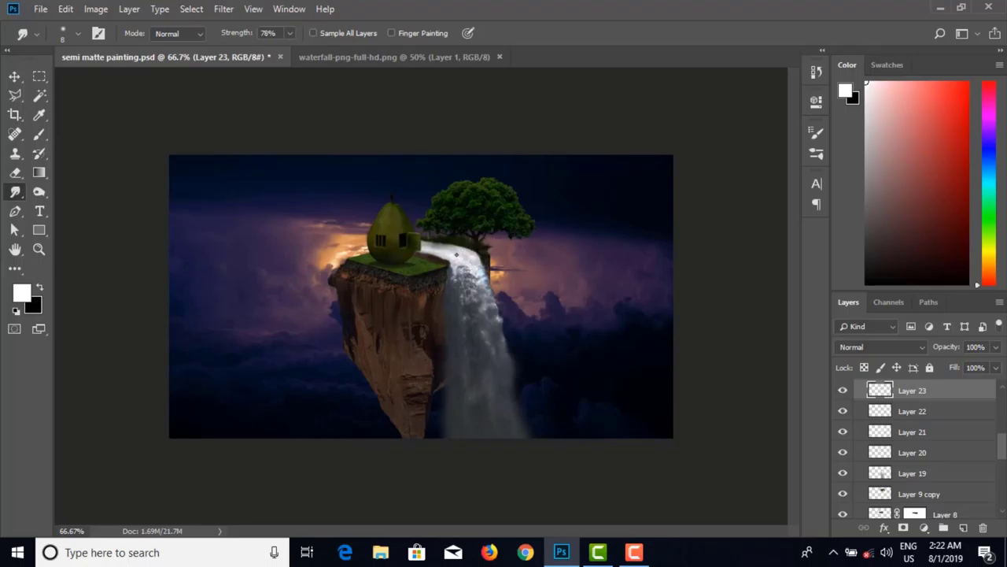
key("ctrl+plus")
key("ctrl+plus")
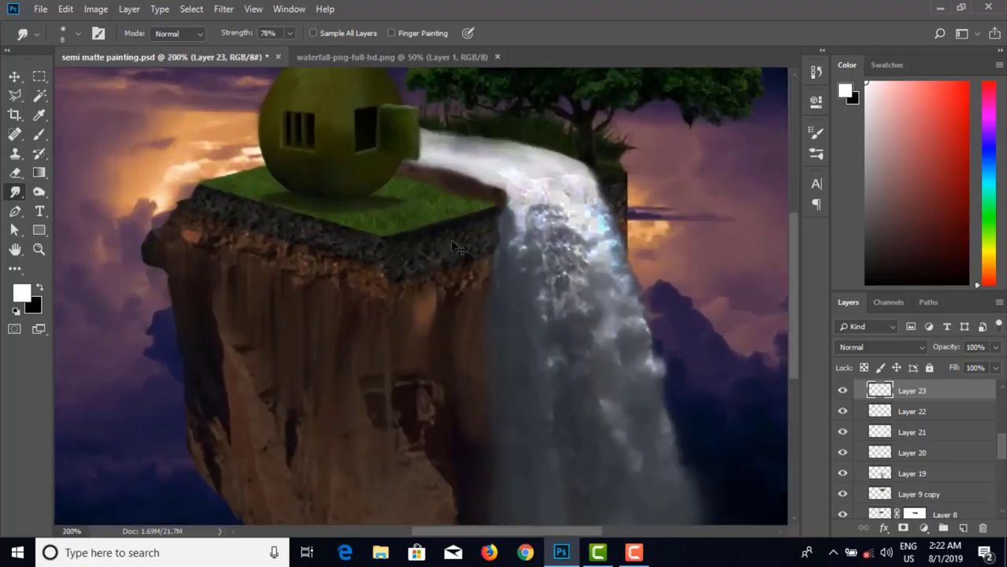
Step: Squash Layer 23's rock strip to 78% height, tilt it about 9.7°, and nudge it along the grass edge
key("v")
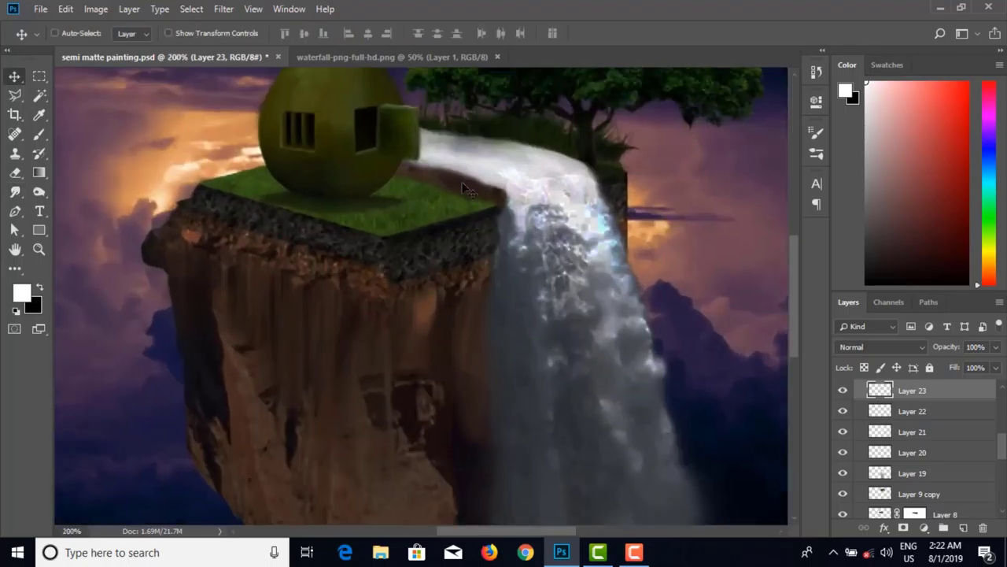
key("ctrl+t")
left_click_drag(426, 149, 426, 164)
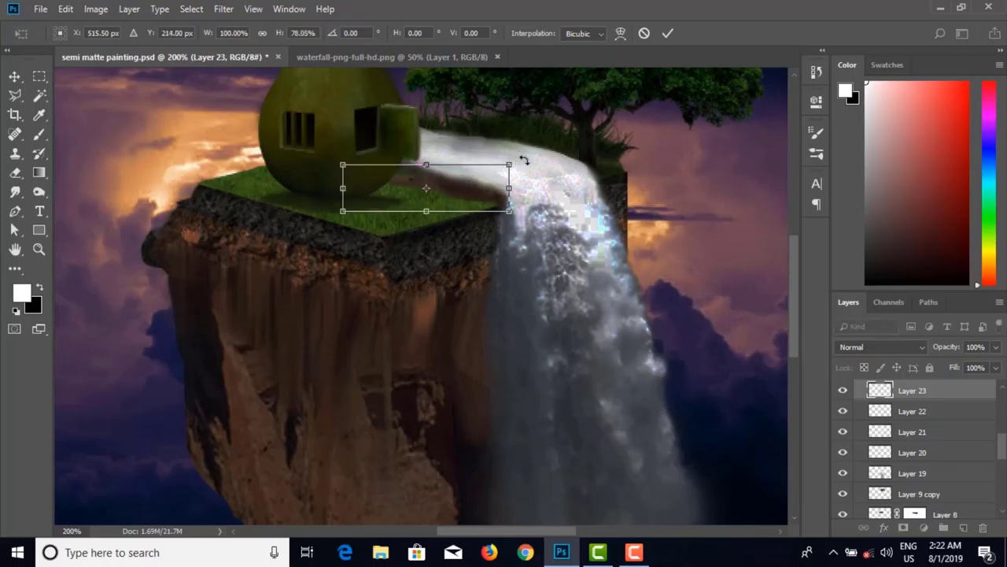
left_click_drag(524, 160, 527, 177)
left_click_drag(458, 194, 464, 190)
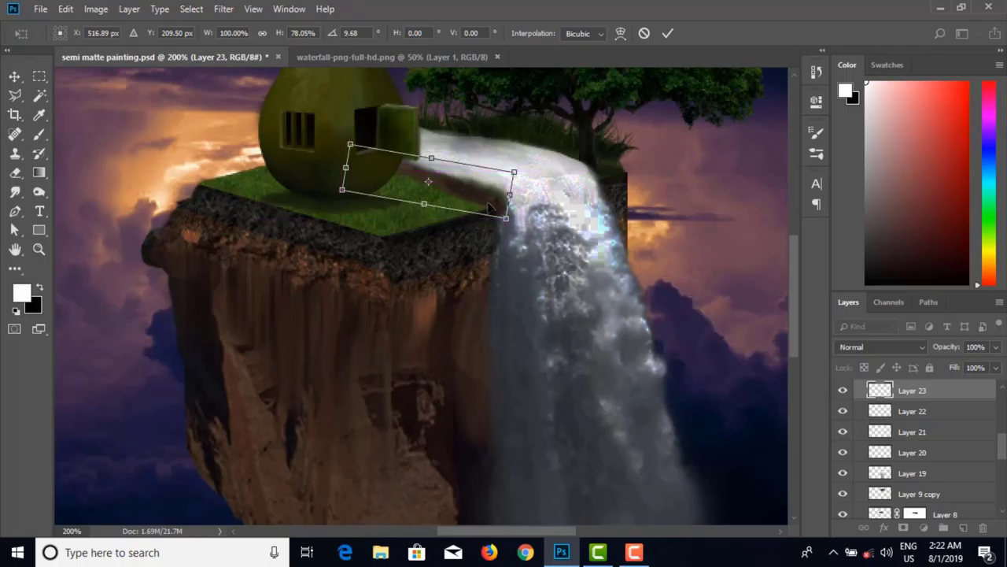
key("Return")
left_click_drag(478, 194, 477, 192)
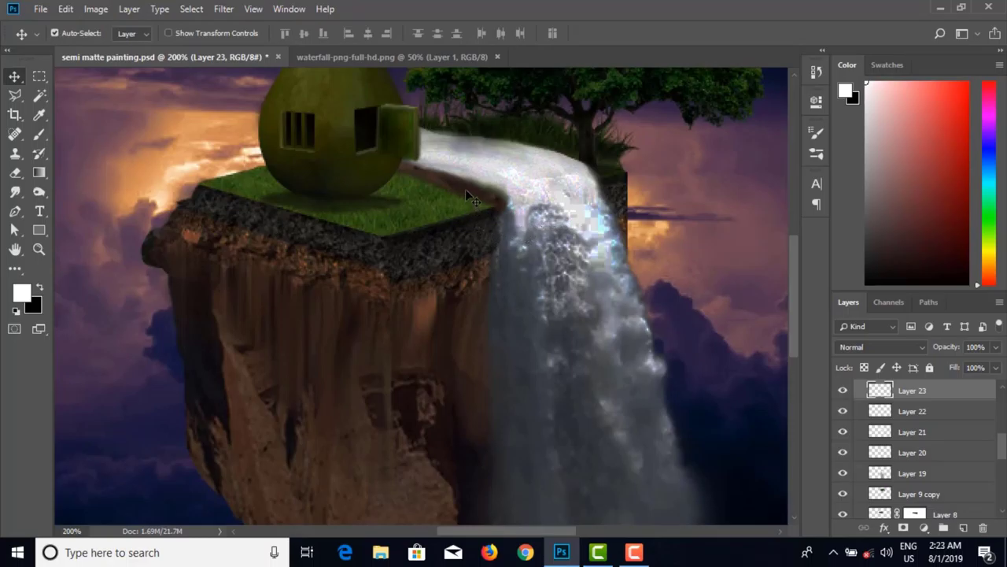
Step: Close the waterfall image, open grass-png-tall-7.png, and drag its grass toward the painting
left_click(374, 55)
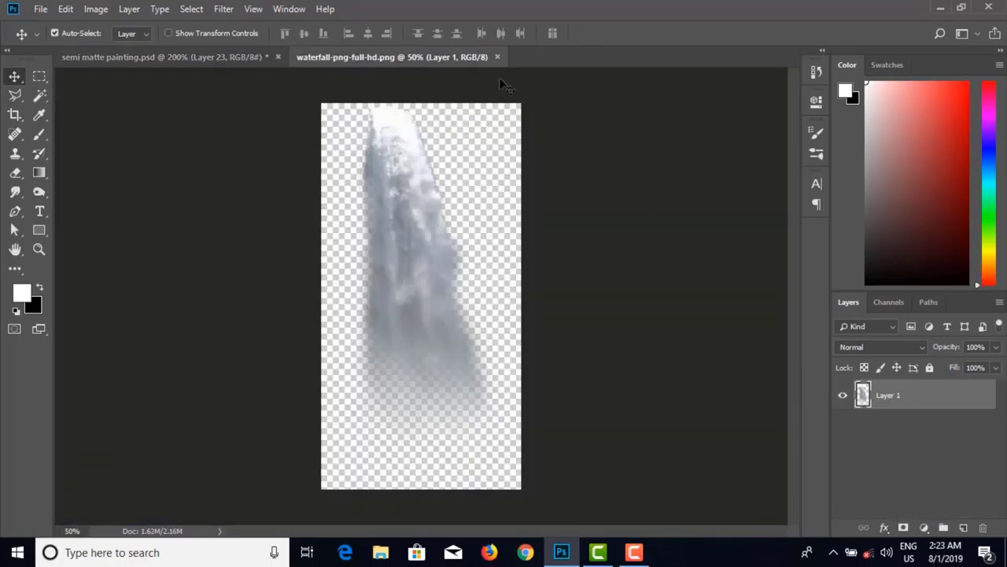
left_click(497, 57)
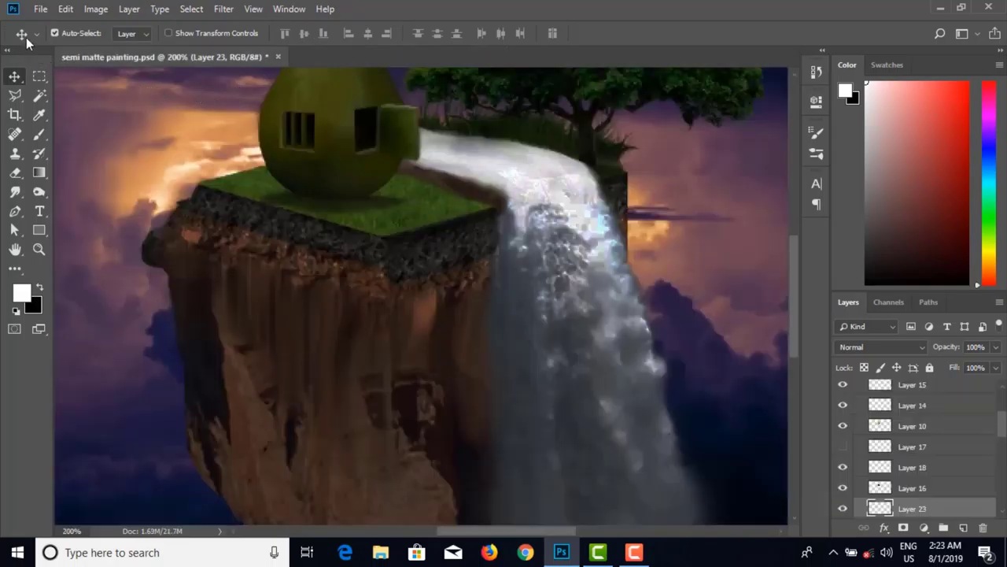
left_click(40, 9)
left_click(77, 45)
scroll(415, 225, "down", 3)
scroll(415, 226, "up", 2)
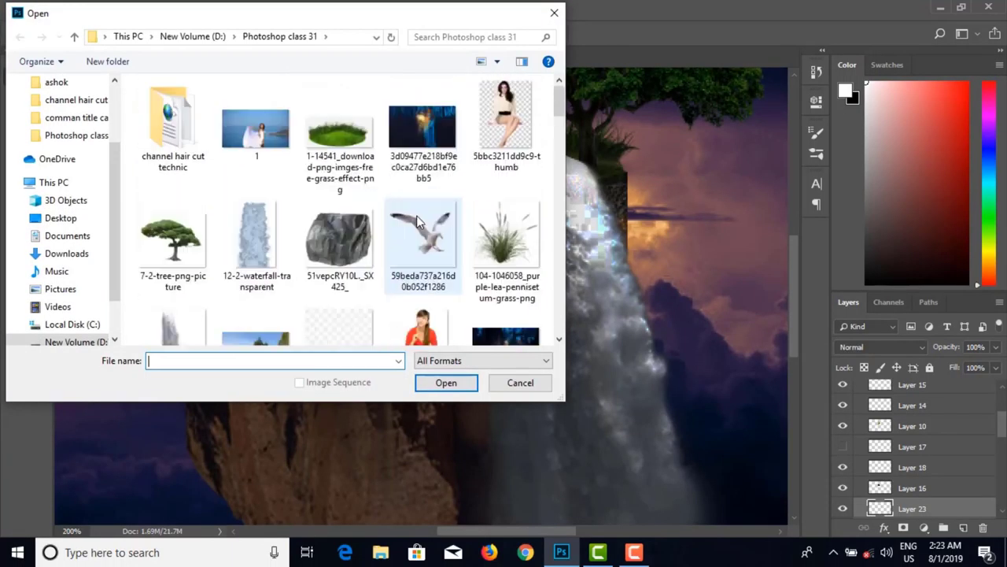
scroll(425, 221, "down", 4)
scroll(429, 214, "down", 5)
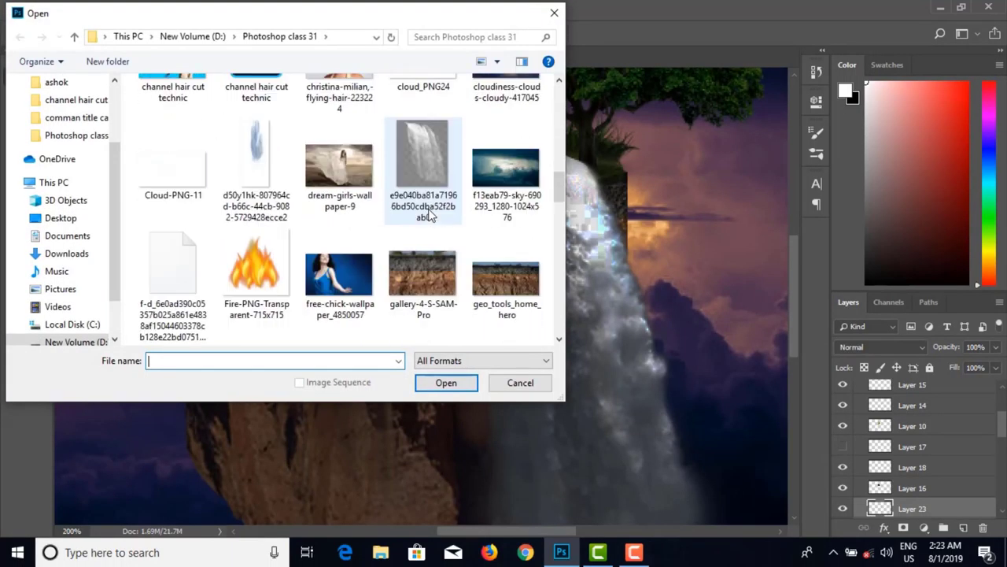
left_click(498, 196)
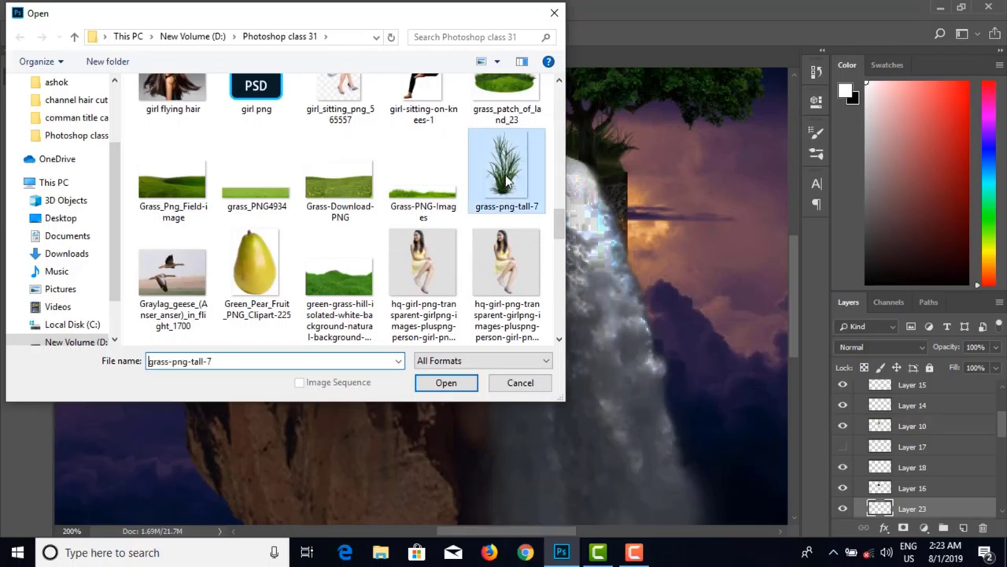
left_click(446, 383)
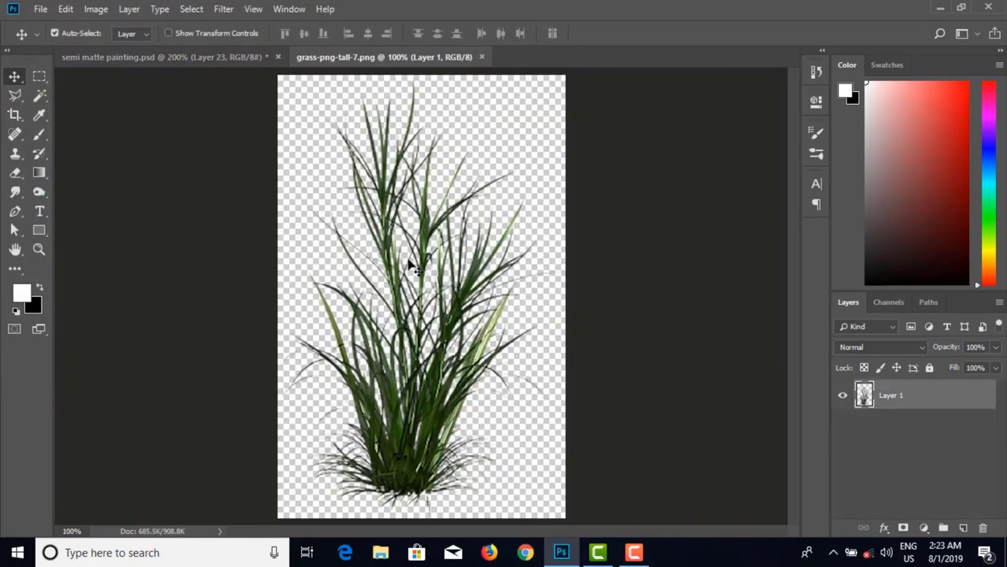
mouse_move(442, 379)
left_mouse_down()
mouse_move(266, 135)
mouse_move(242, 64)
mouse_move(234, 66)
mouse_move(339, 117)
left_mouse_up()
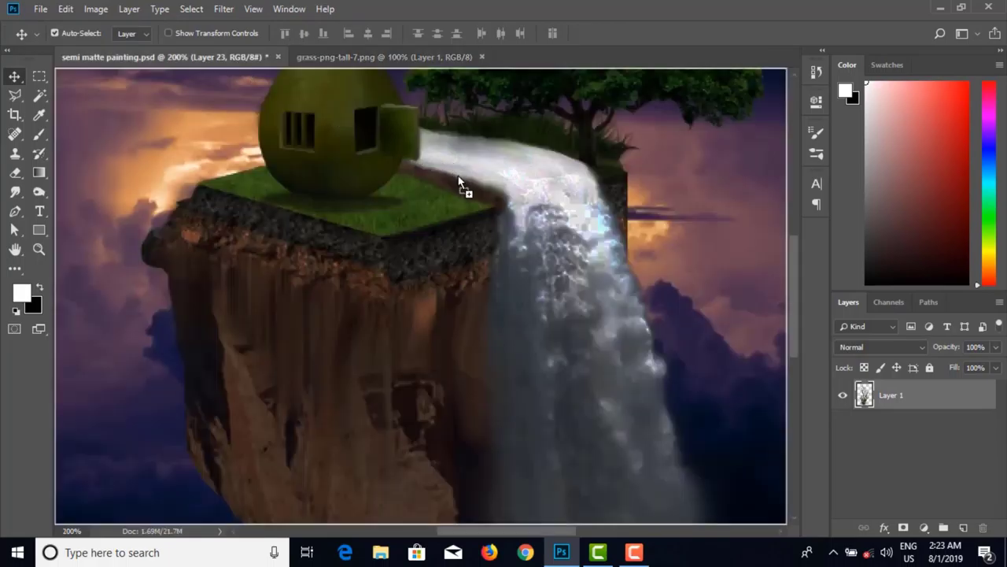
Step: Drop the grass in as Layer 24, scaled to about 6.67%, beside the waterfall
left_click_drag(458, 181, 467, 182)
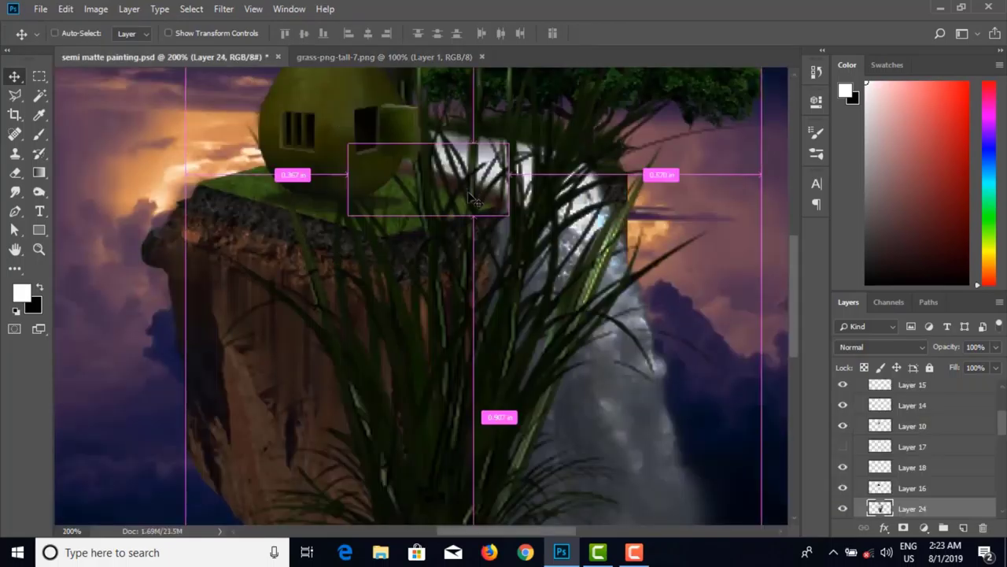
key("ctrl+t")
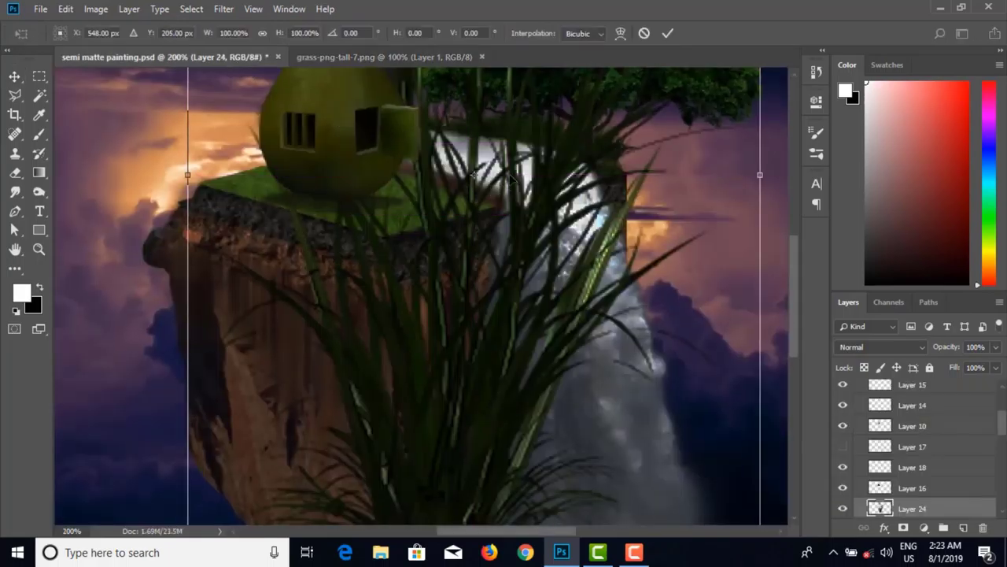
scroll(511, 177, "down", 5)
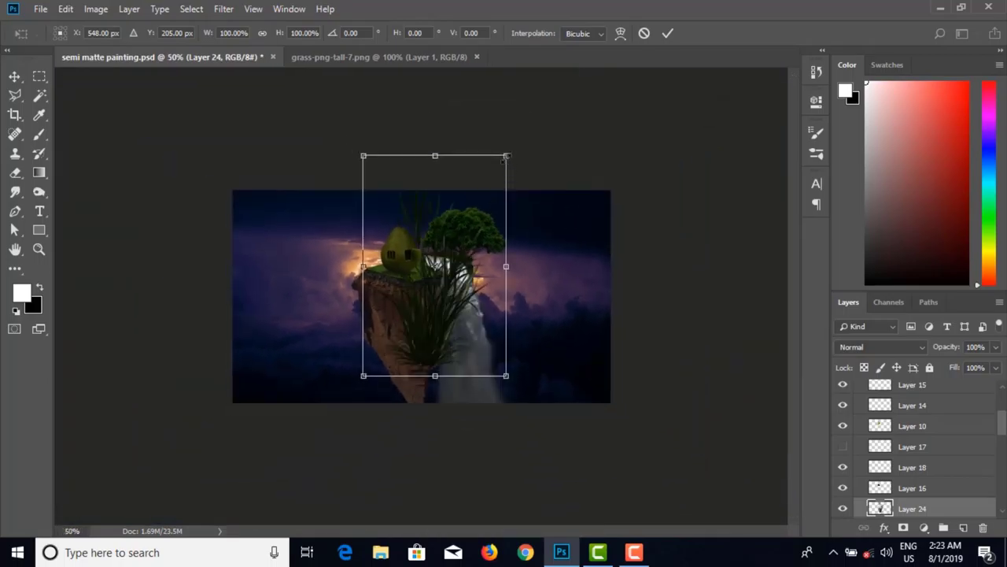
left_click_drag(506, 155, 451, 243)
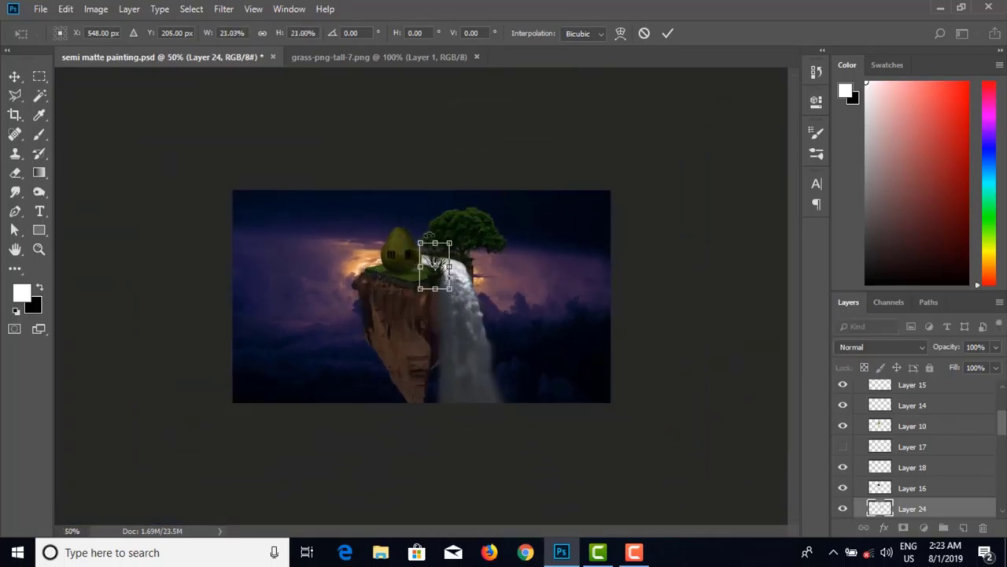
scroll(431, 240, "up", 4)
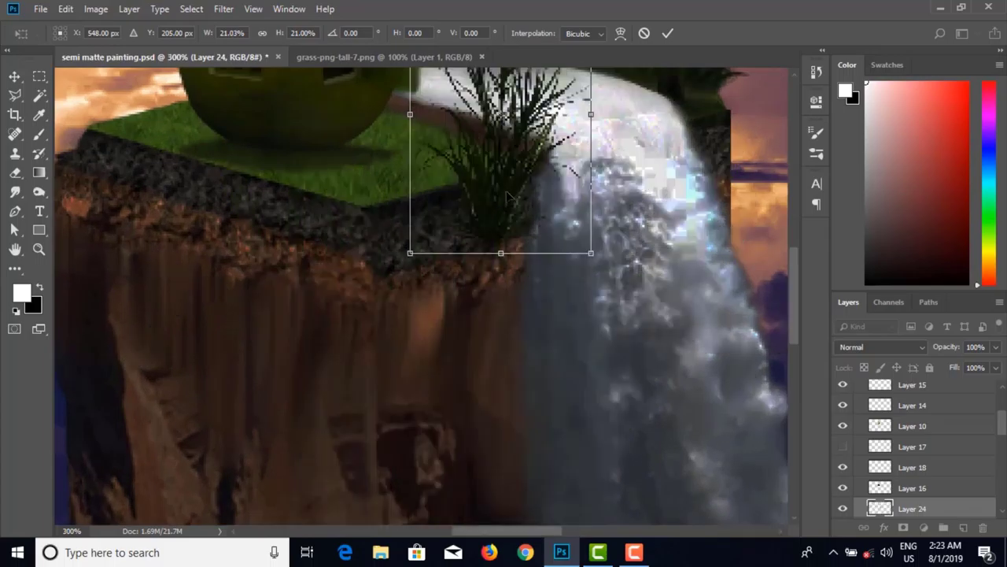
left_click_drag(525, 161, 428, 313)
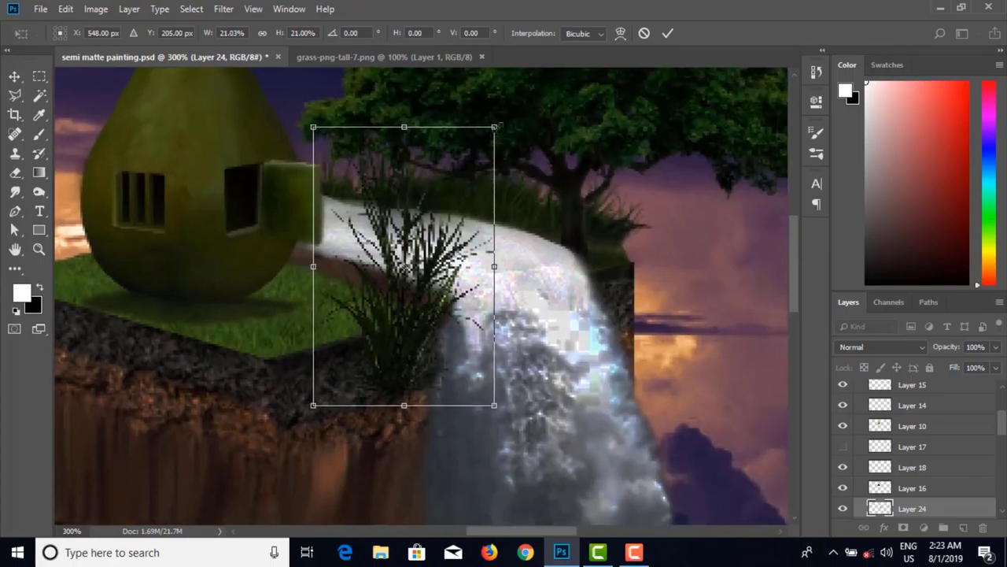
left_click_drag(496, 126, 432, 222)
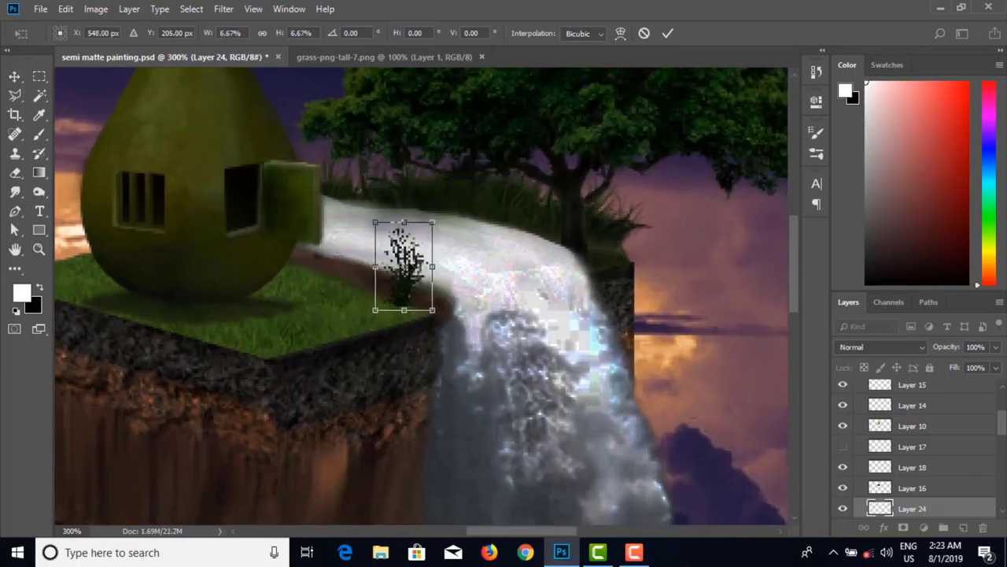
mouse_move(405, 266)
left_mouse_down()
mouse_move(412, 254)
mouse_move(424, 275)
left_mouse_up()
key("Return")
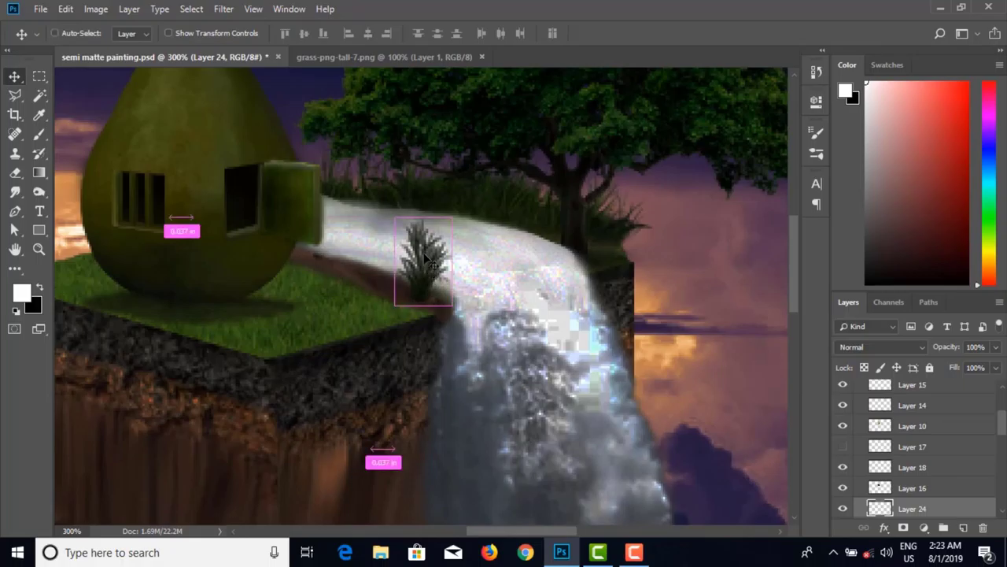
Step: Resize the grass tuft slightly again and nudge it into place on the island edge
key("ctrl+t")
left_click_drag(388, 214, 385, 206)
key("Return")
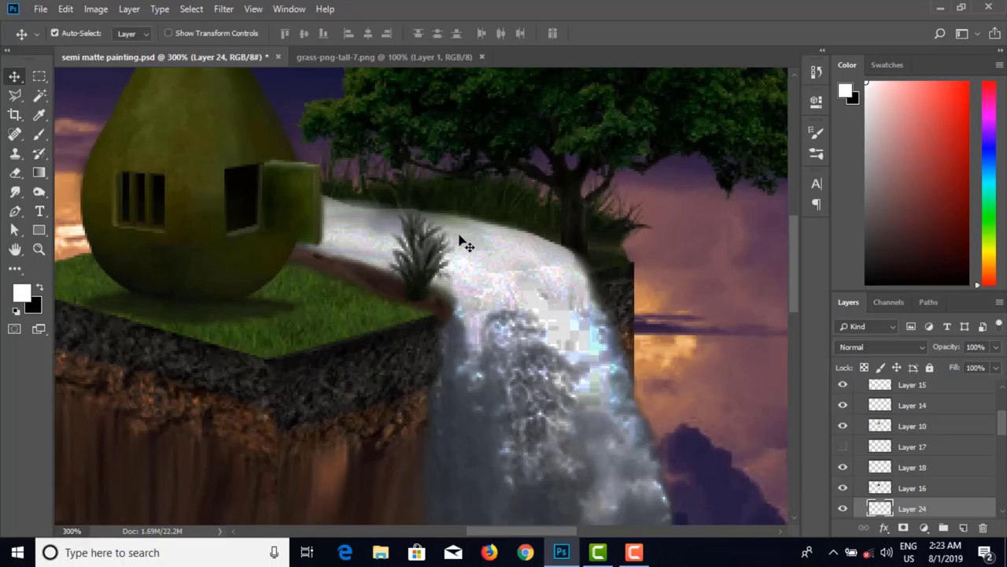
key("ctrl+minus")
key("ctrl+minus")
key("ctrl+minus")
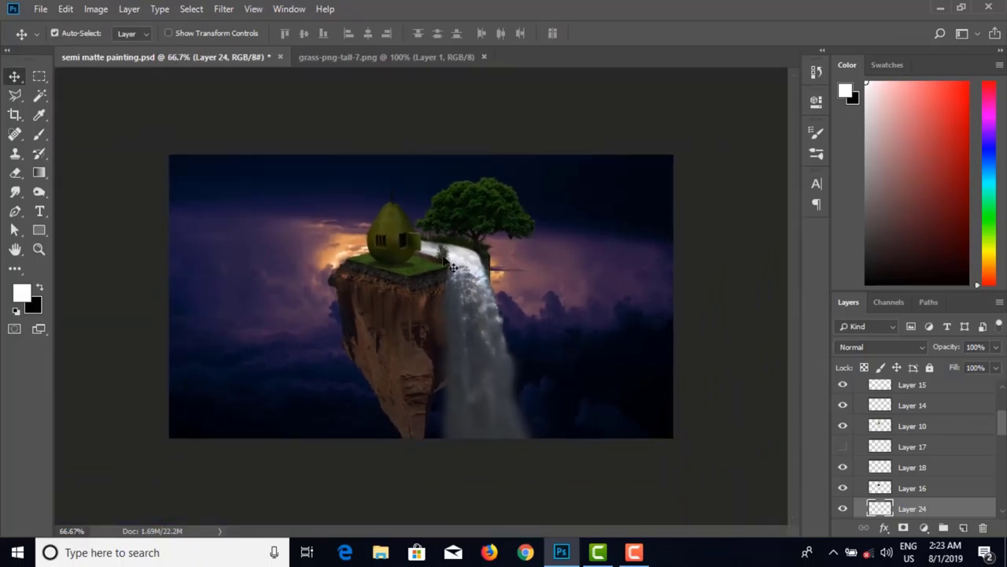
left_click_drag(452, 266, 439, 251)
left_click(344, 58)
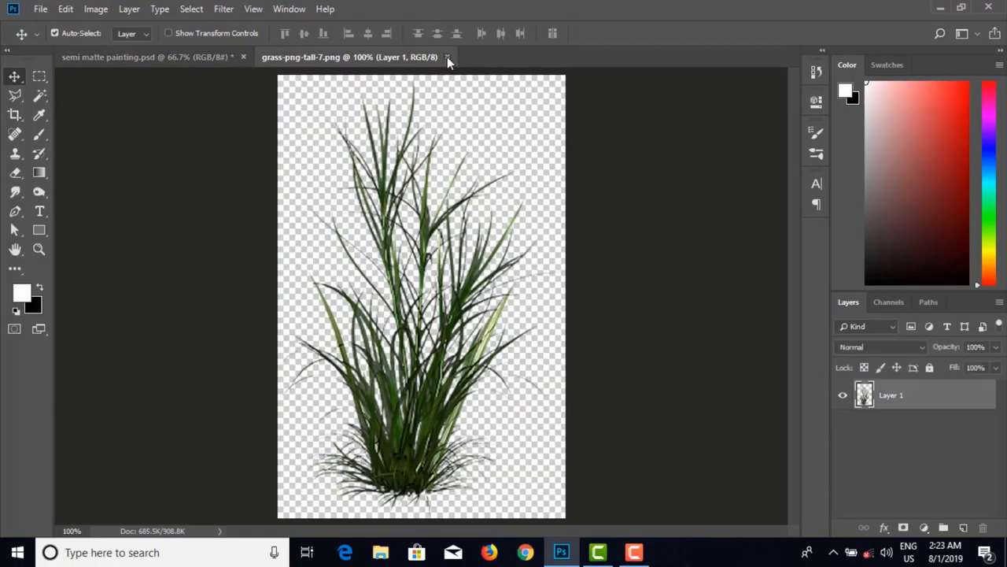
left_click(447, 57)
left_click(41, 10)
left_click(70, 37)
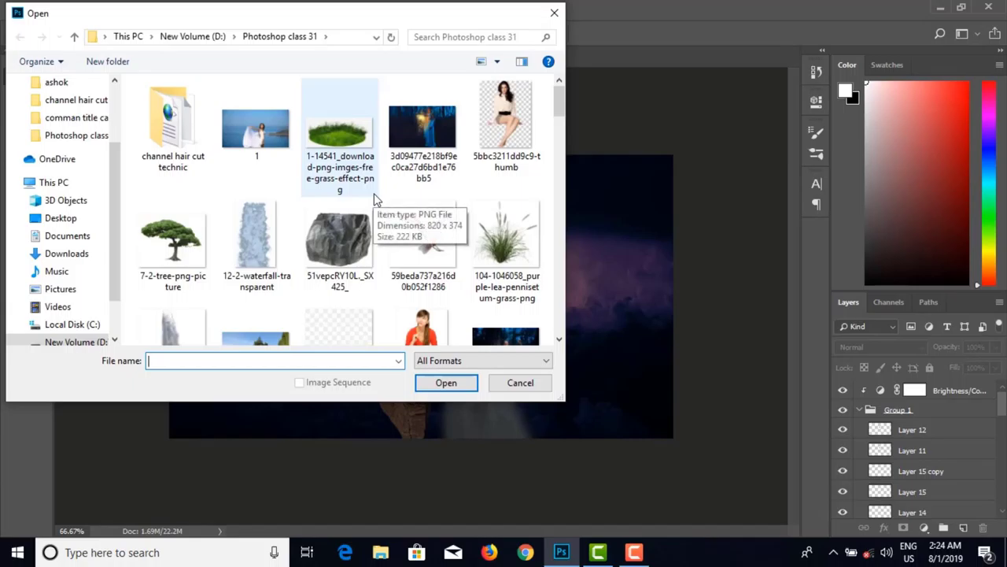
left_click(508, 246)
left_click(446, 383)
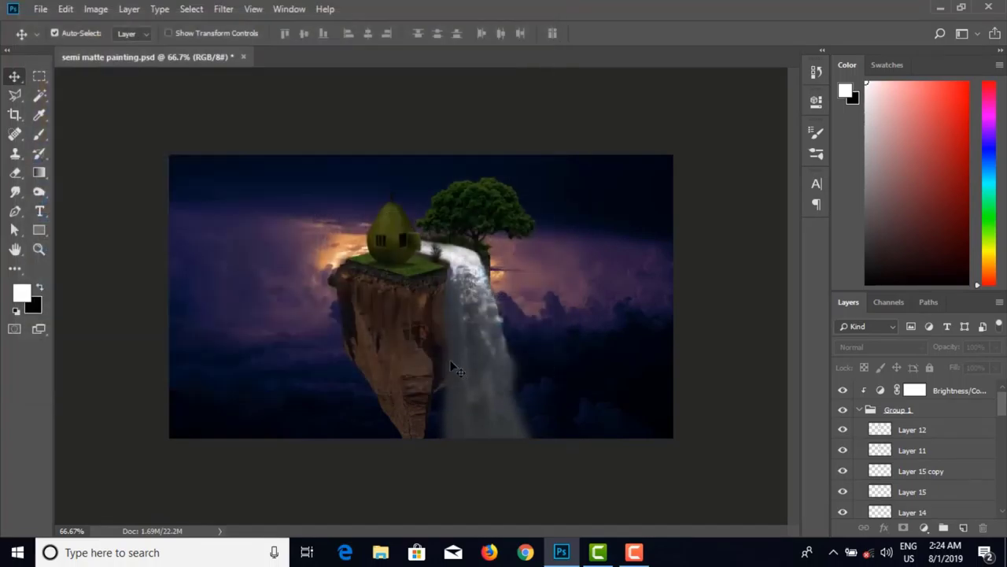
mouse_move(397, 358)
left_mouse_down()
mouse_move(315, 173)
mouse_move(220, 57)
mouse_move(215, 68)
mouse_move(406, 226)
left_mouse_up()
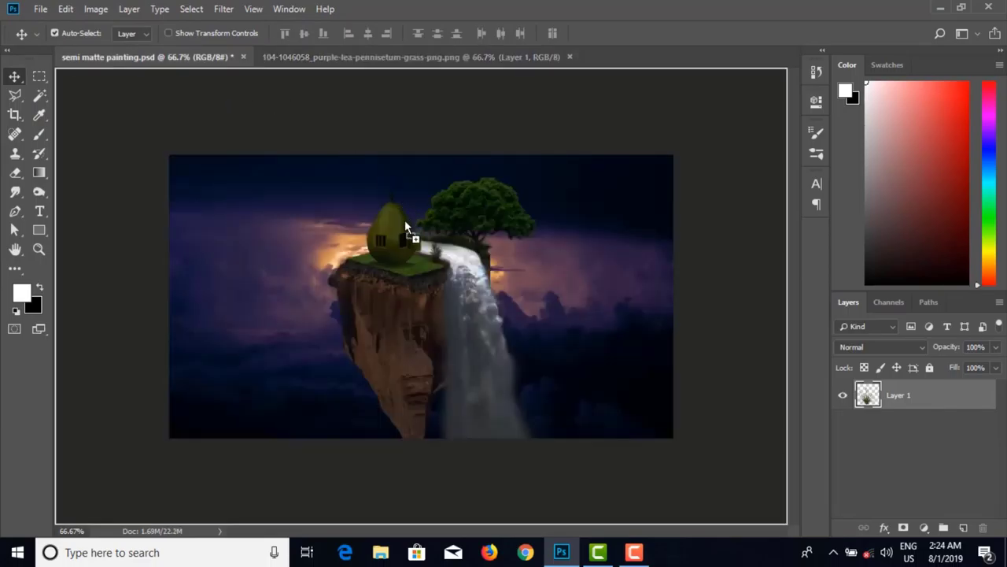
Step: Drop the purple grass in as Layer 25 inside Group 1, below Layer 12
left_click_drag(431, 260, 434, 263)
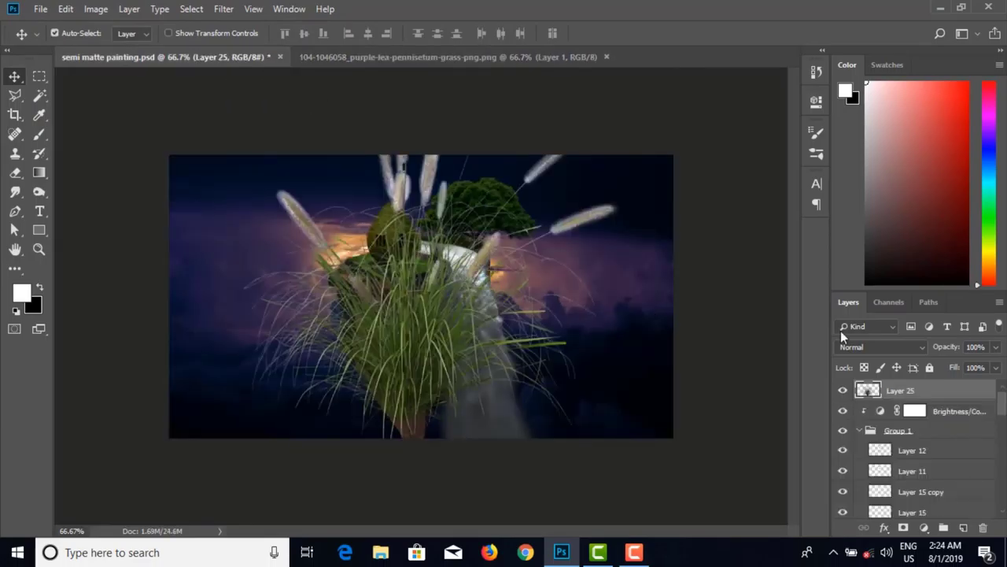
left_click_drag(932, 391, 940, 450)
key("ctrl")
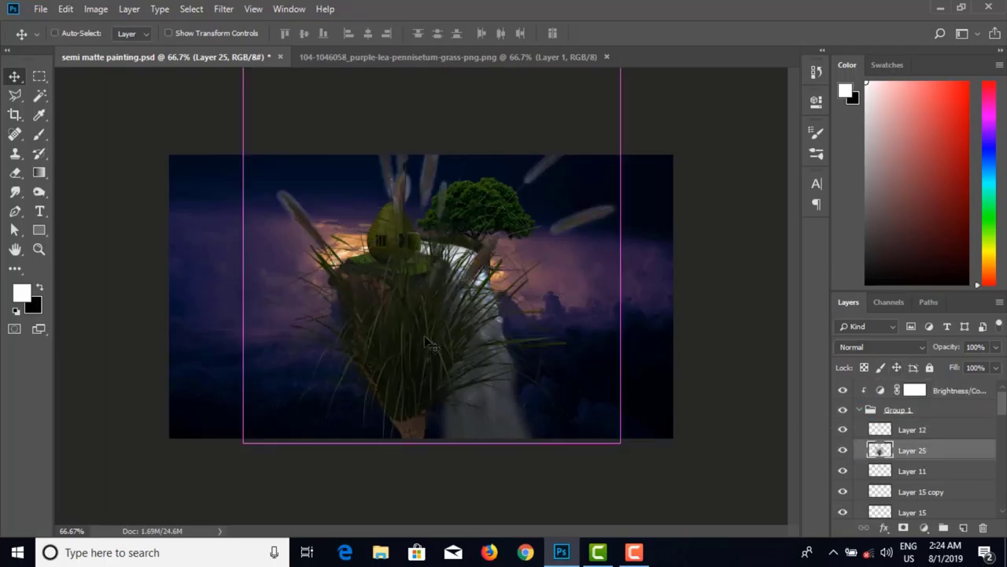
Step: Shrink the purple grass to about 10.8% and move it up beside the waterfall
key("ctrl+t")
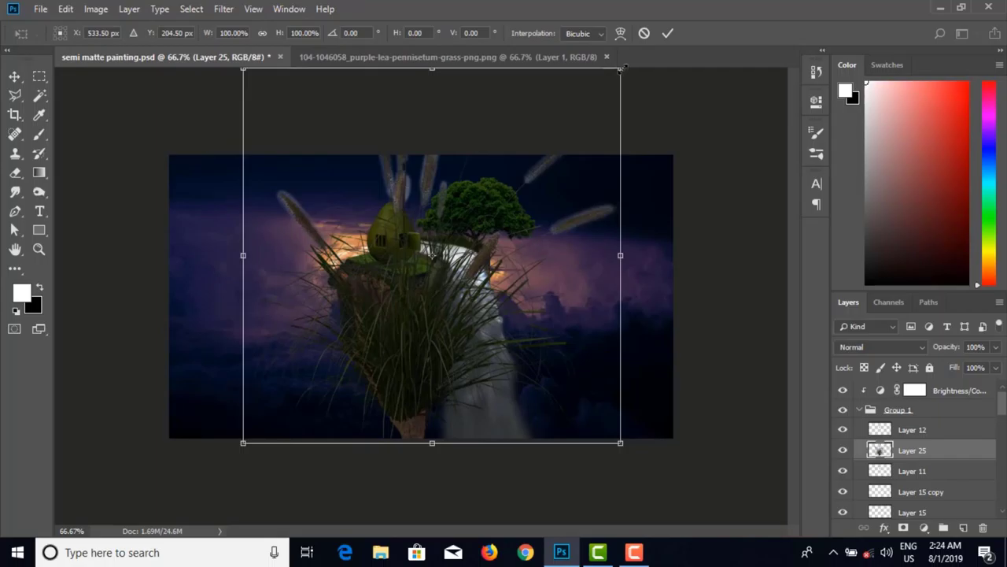
left_click_drag(621, 69, 451, 233)
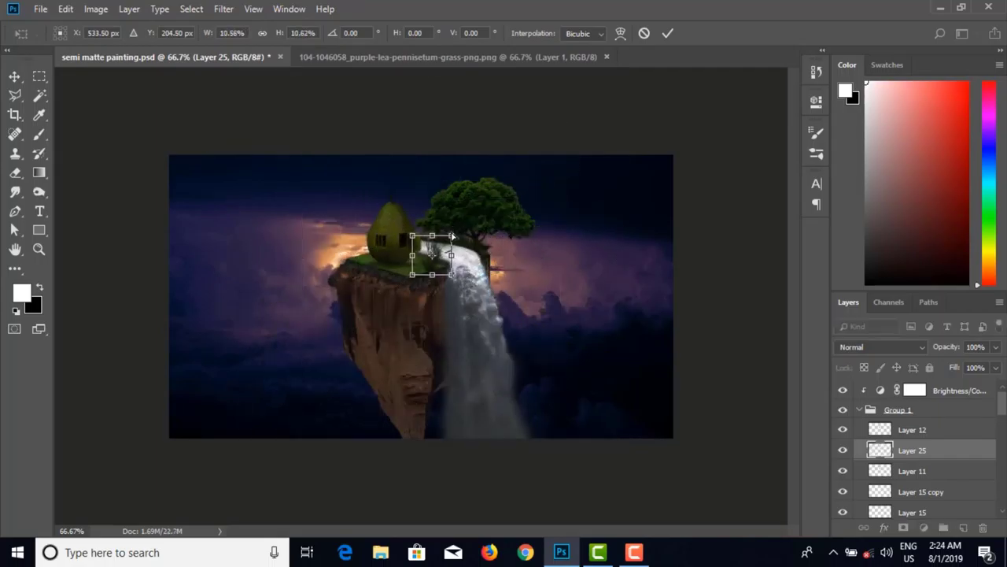
key("ctrl+plus")
key("ctrl+plus")
key("ctrl+plus")
key("ctrl+plus")
left_click_drag(485, 189, 388, 344)
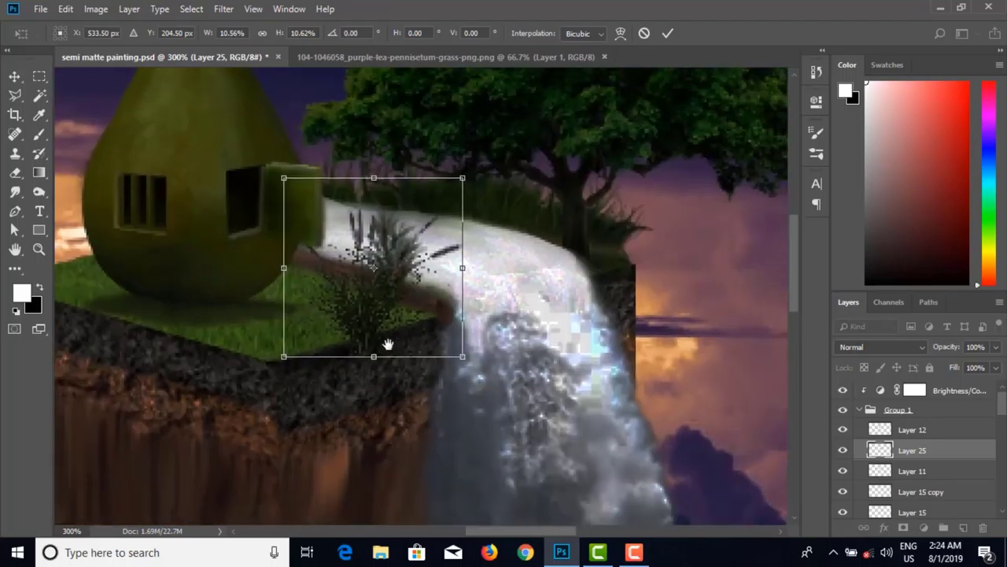
left_click_drag(365, 303, 409, 273)
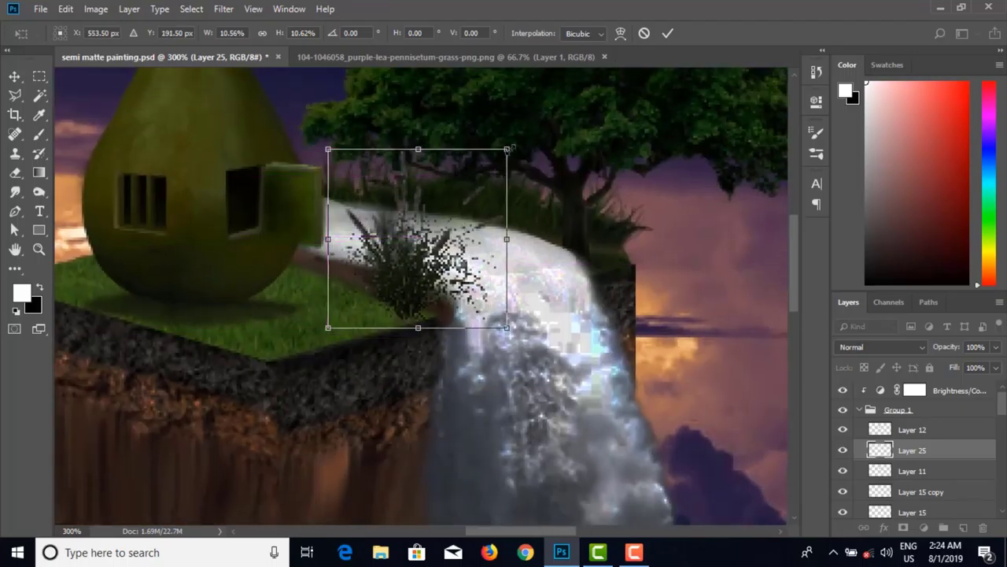
Step: Shrink the purple grass to about 4.2% on the island edge and duplicate a tuft beside the house
left_click_drag(494, 165, 467, 191)
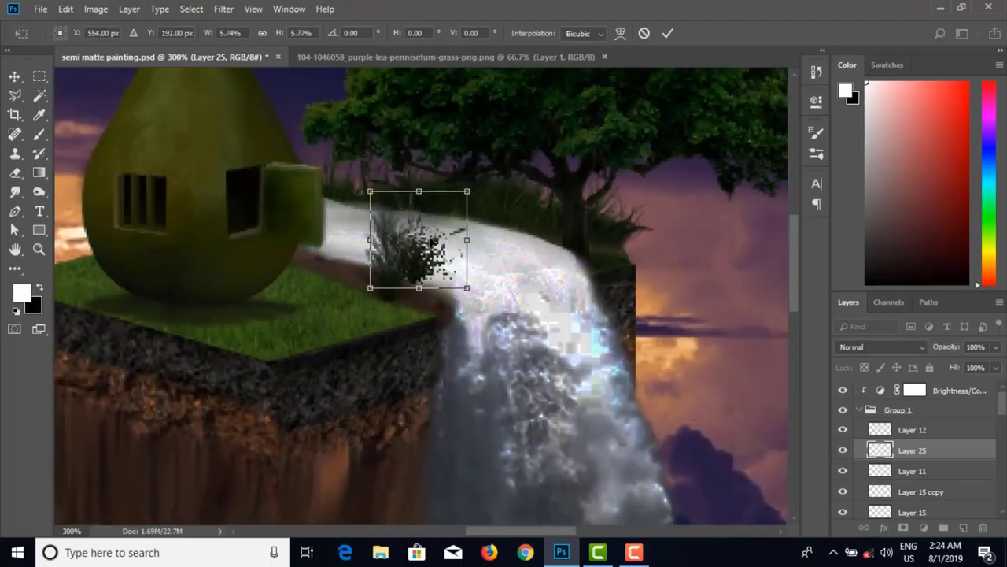
left_click_drag(419, 257, 355, 236)
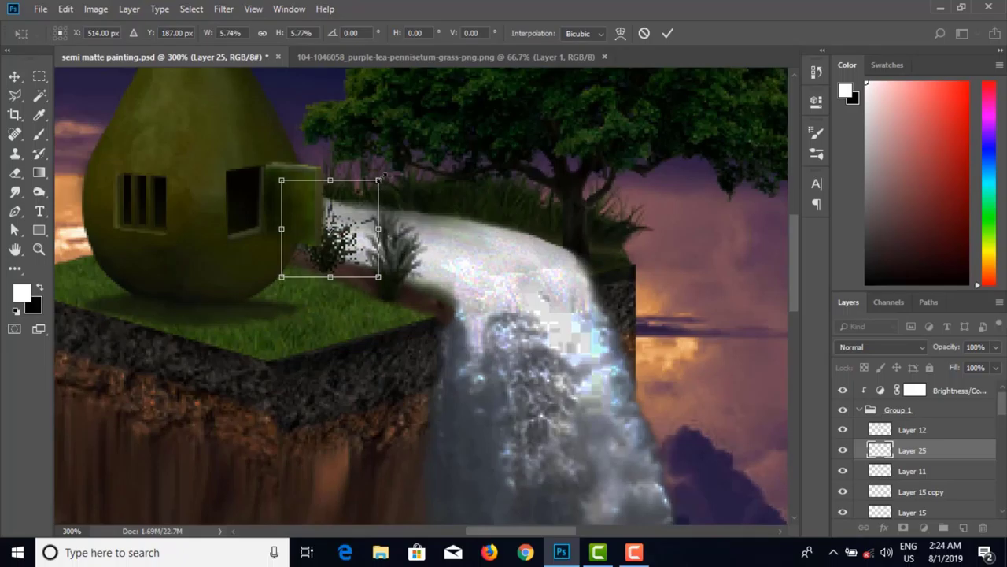
left_click_drag(379, 176, 365, 193)
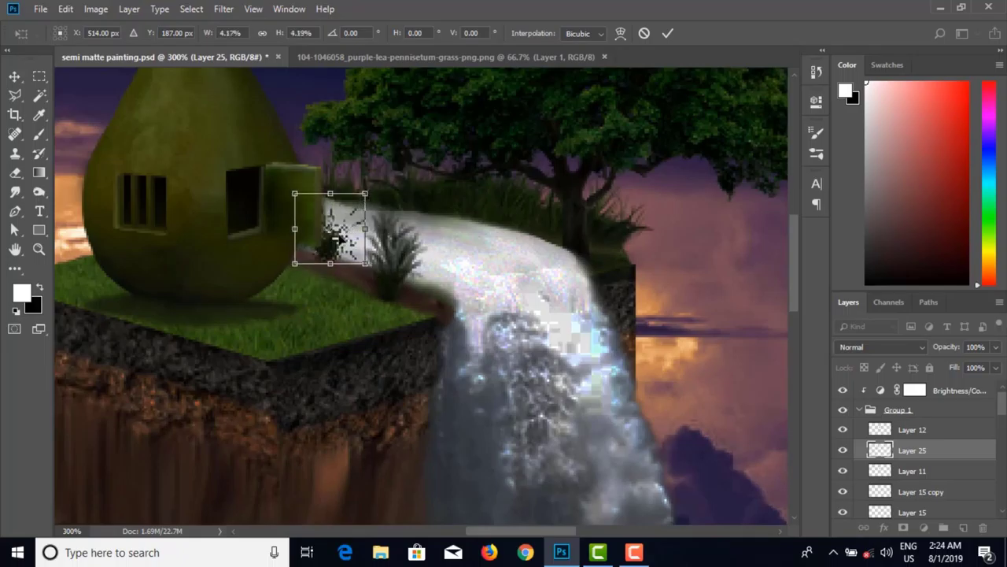
mouse_move(343, 241)
left_mouse_down()
mouse_move(354, 236)
mouse_move(344, 250)
left_mouse_up()
key("Return")
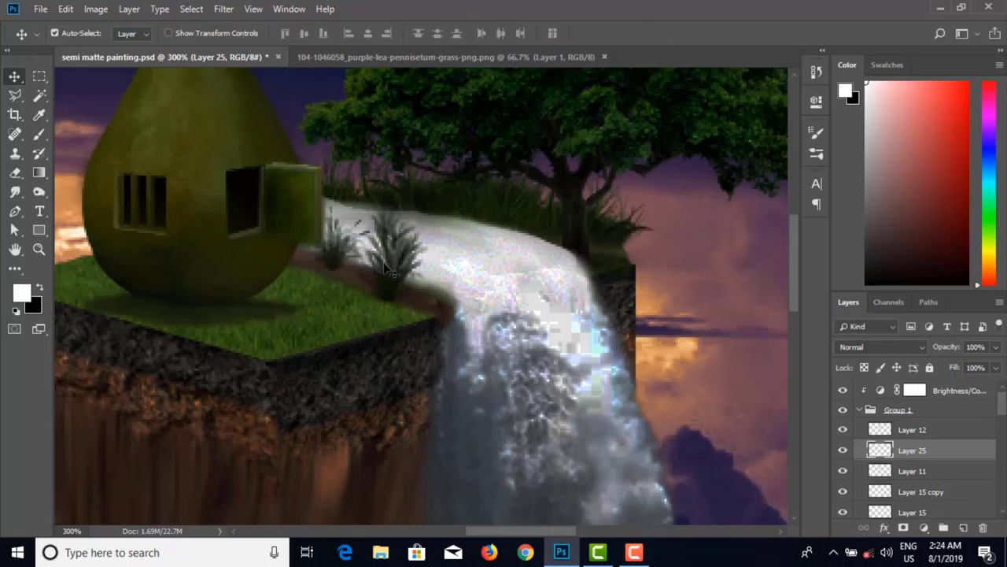
left_click_drag(391, 272, 351, 258)
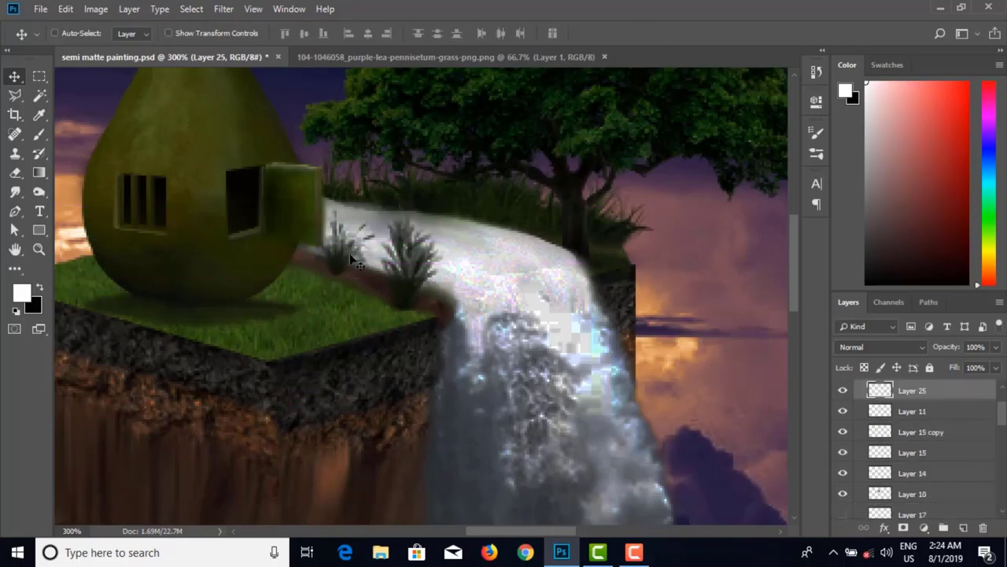
key("ctrl+minus")
key("ctrl+minus")
key("ctrl+minus")
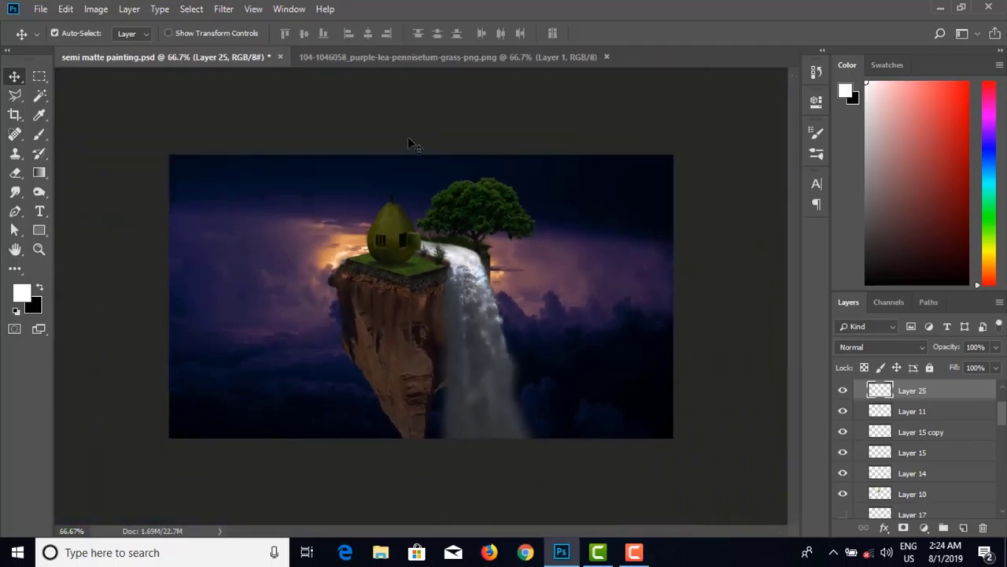
Step: Nudge the grass tufts on Layers 24 and 25 side by side near the waterfall's top
left_click(409, 139)
left_click_drag(430, 258, 442, 270)
left_click(700, 131)
left_click_drag(454, 268, 449, 263)
left_click(653, 150)
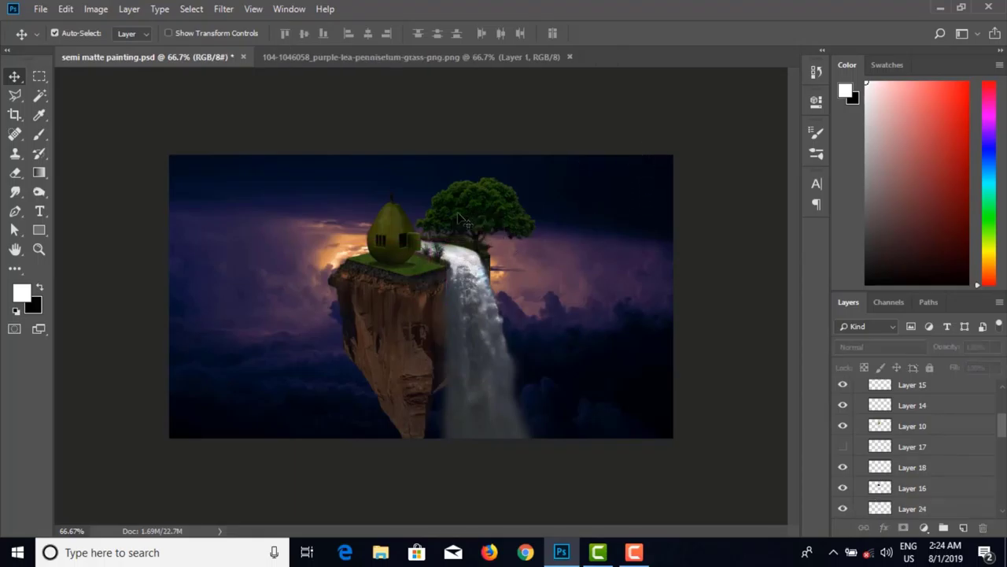
scroll(465, 218, "up", 5)
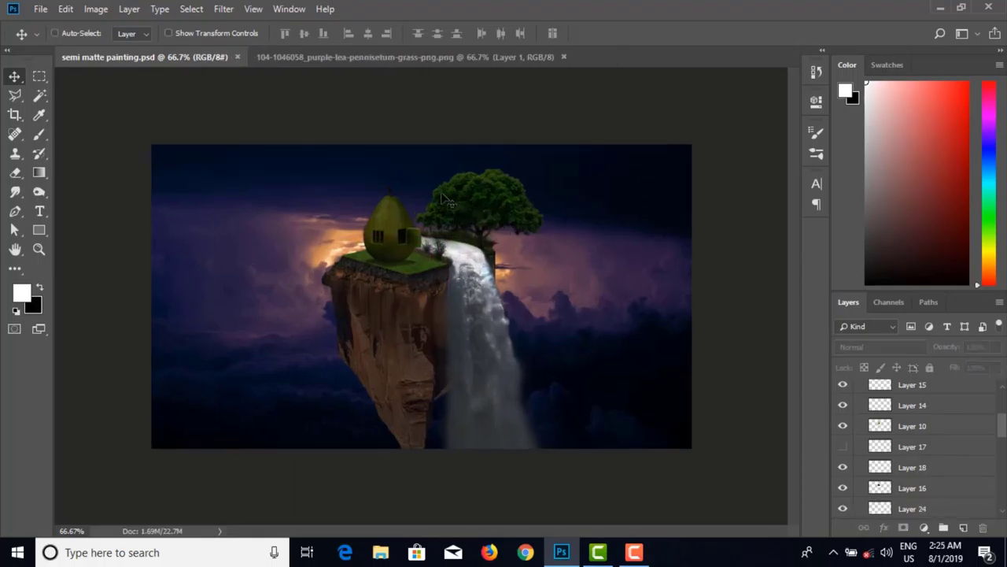
scroll(471, 187, "up", 3)
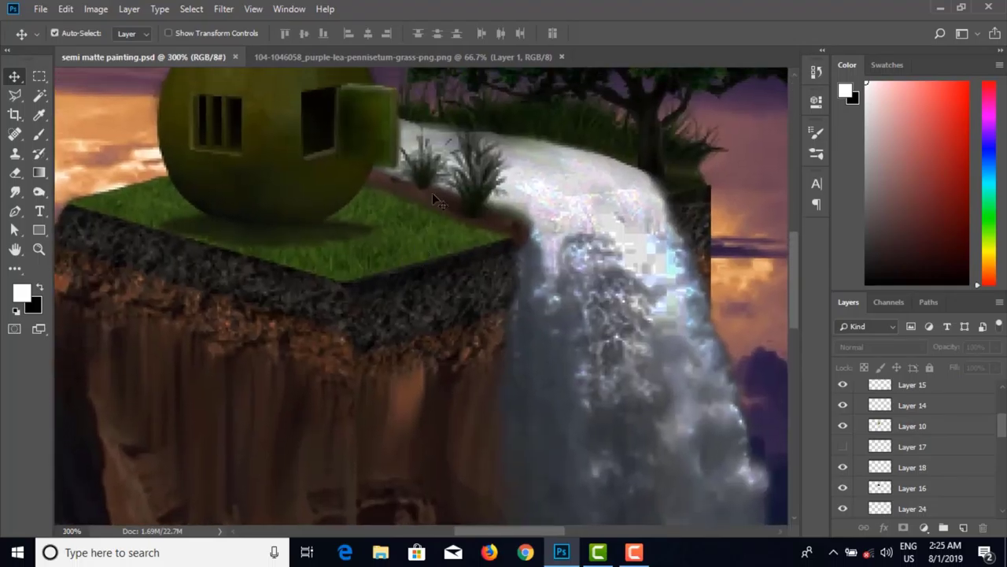
mouse_move(433, 193)
left_mouse_down()
mouse_move(424, 180)
mouse_move(477, 198)
mouse_move(425, 181)
left_mouse_up()
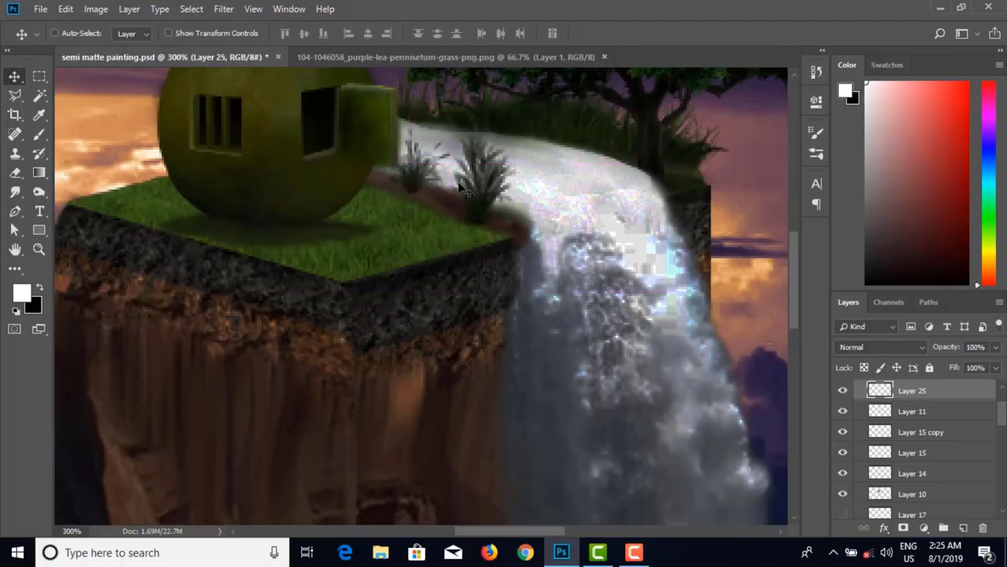
key("ctrl+1")
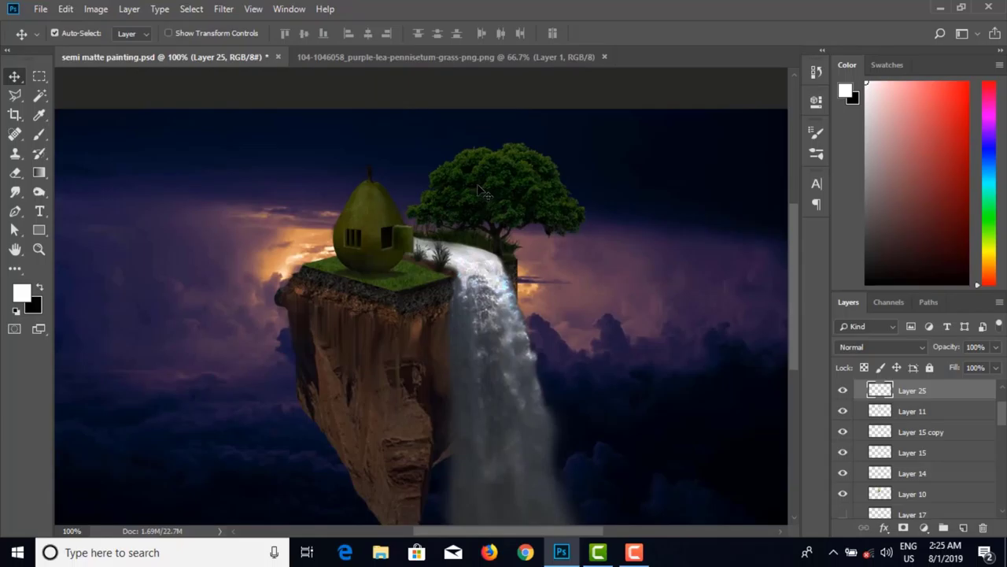
Step: Close the purple grass image and open shale--close-up--72194984-5b0d4eb043a1030036e161e3.jpg
left_click(404, 59)
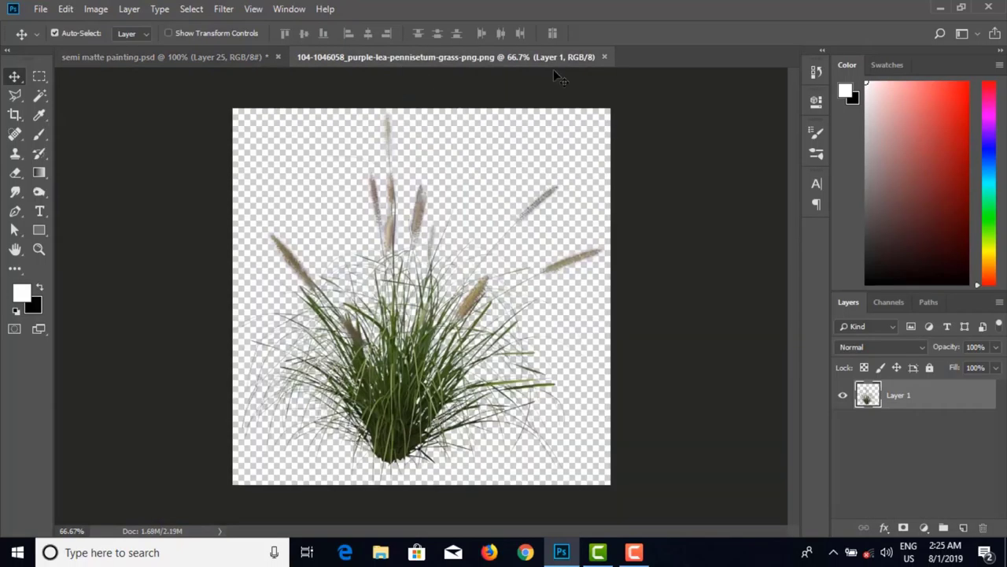
left_click(604, 57)
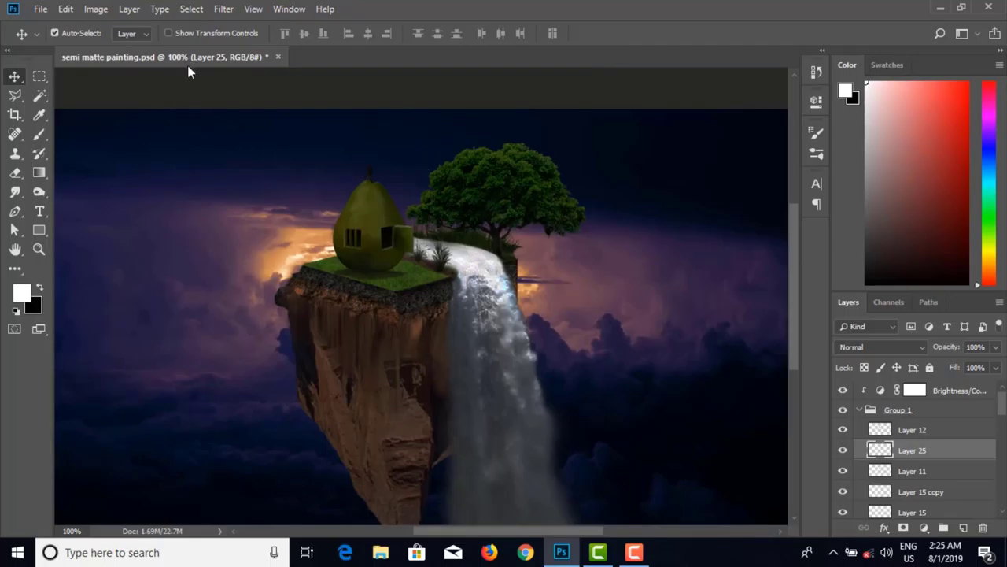
left_click(40, 9)
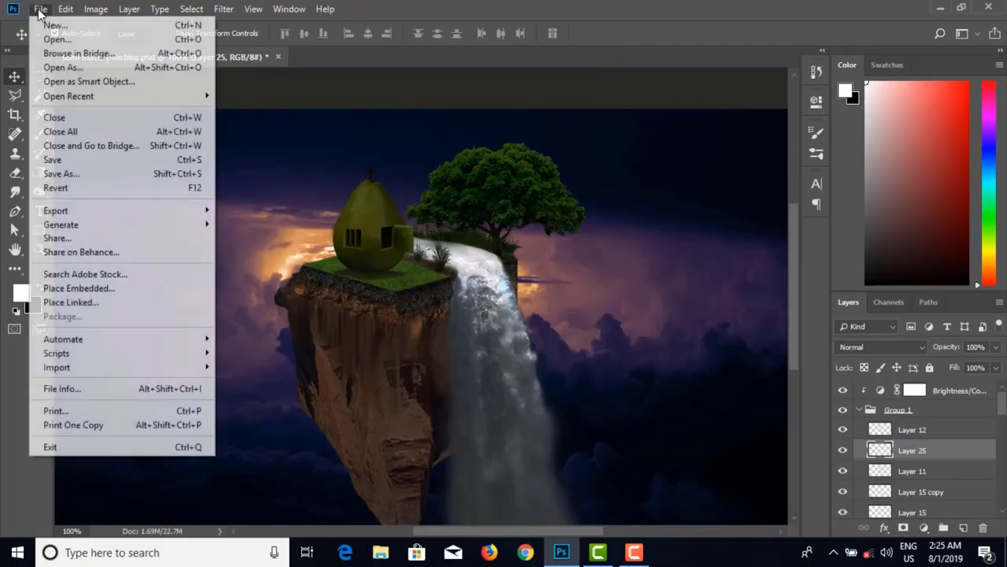
left_click(49, 38)
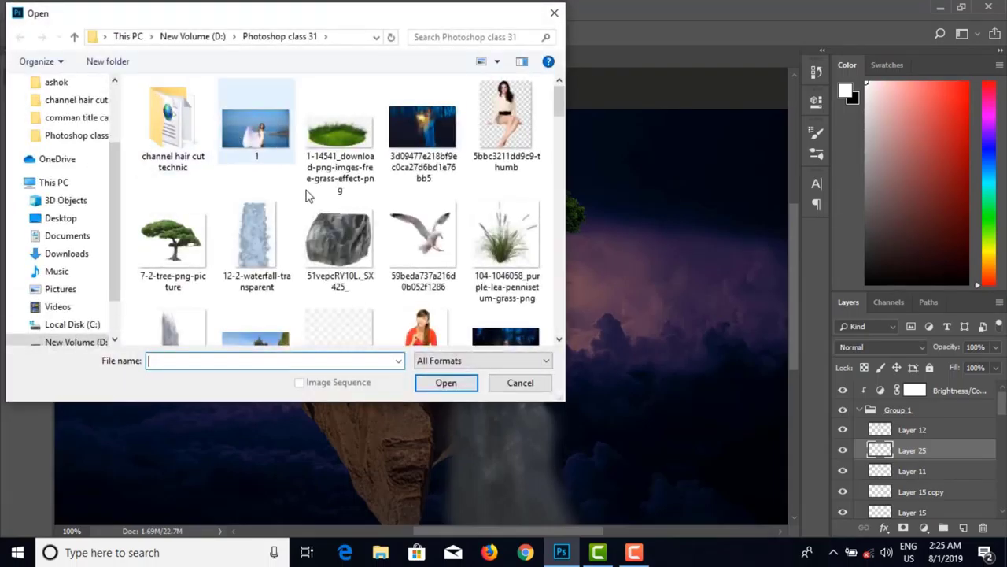
scroll(321, 193, "down", 1)
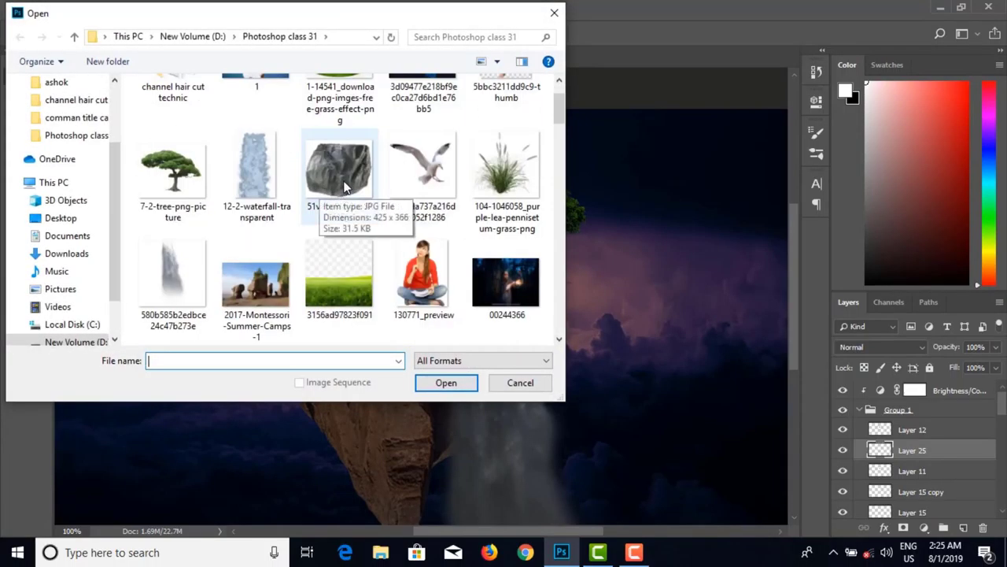
left_click(343, 186)
scroll(360, 190, "down", 4)
scroll(362, 196, "up", 3)
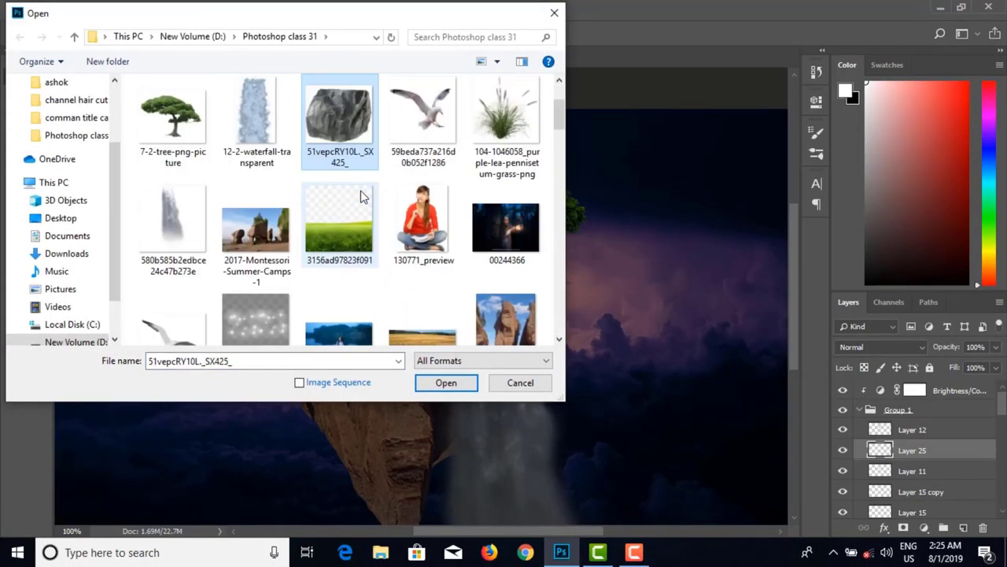
scroll(362, 196, "down", 9)
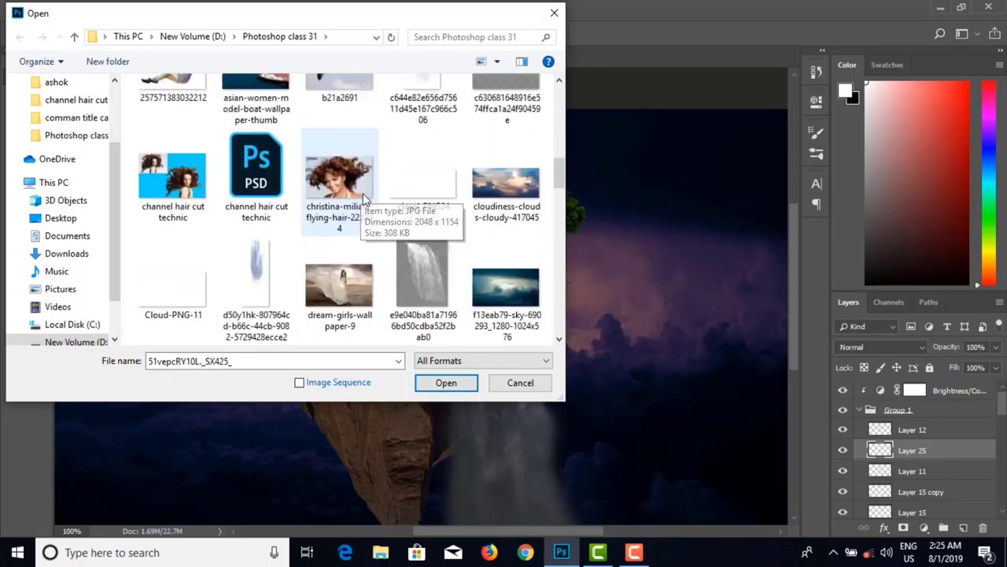
scroll(363, 200, "down", 10)
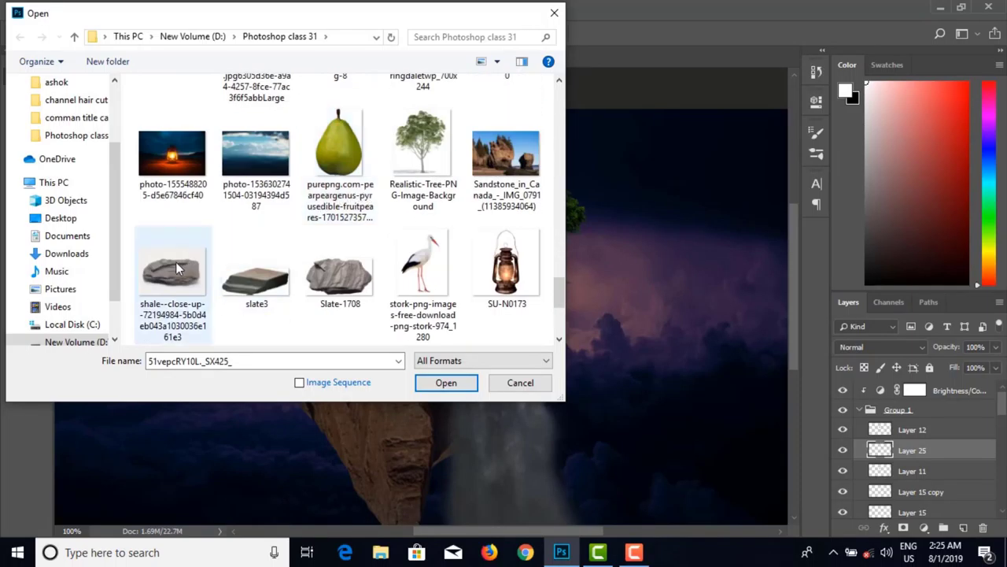
left_click(189, 284)
left_click(445, 382)
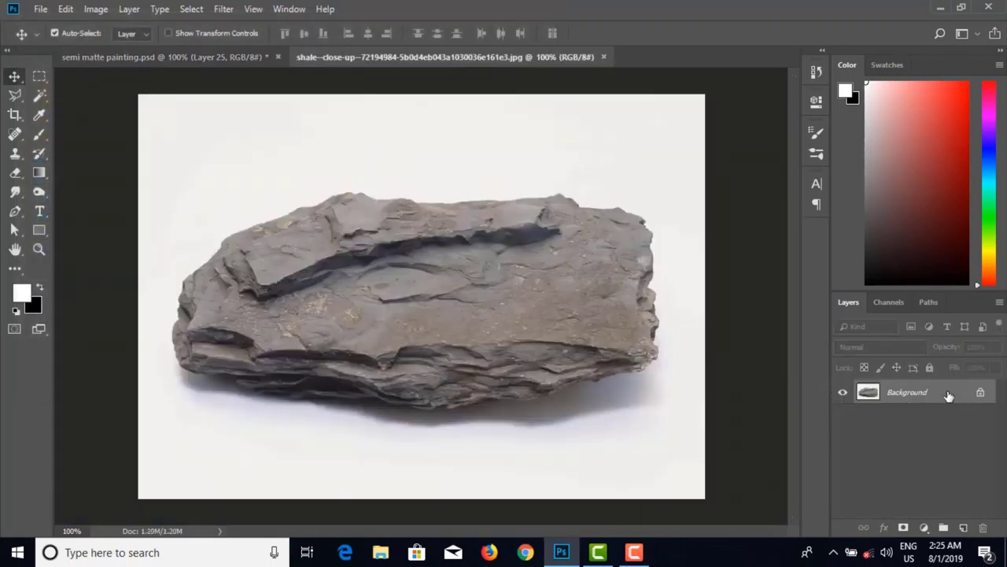
Step: Unlock the shale photo's Background as Layer 0 and Magic Wand-select its white background and shadow
double_click(948, 396)
left_click(624, 155)
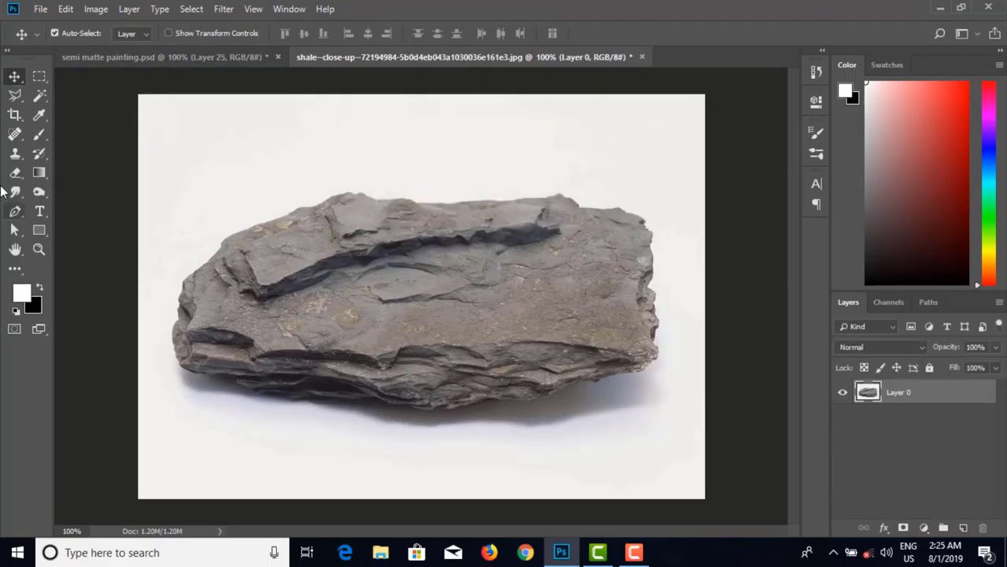
left_click(40, 95)
left_click(290, 184)
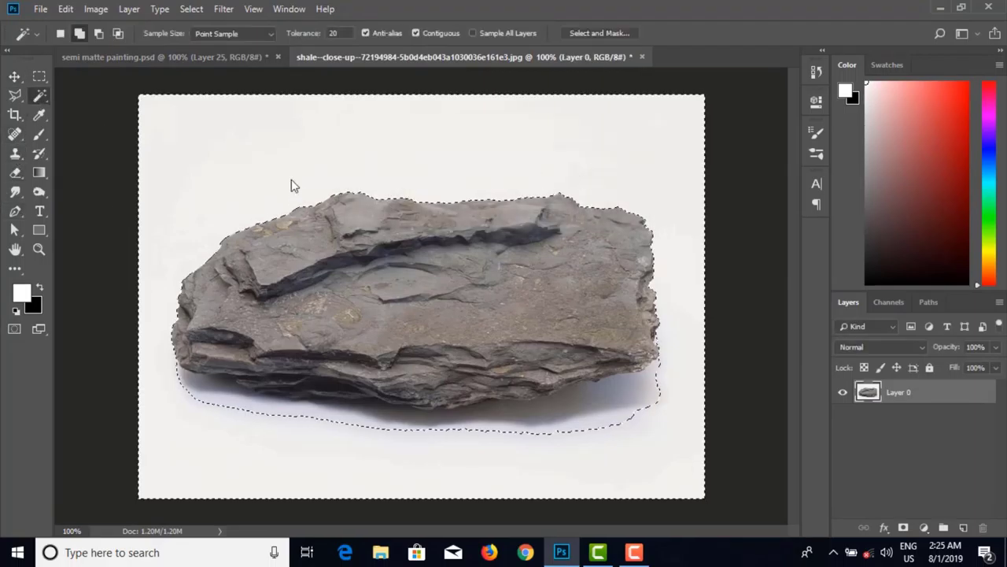
left_click(277, 411, "shift")
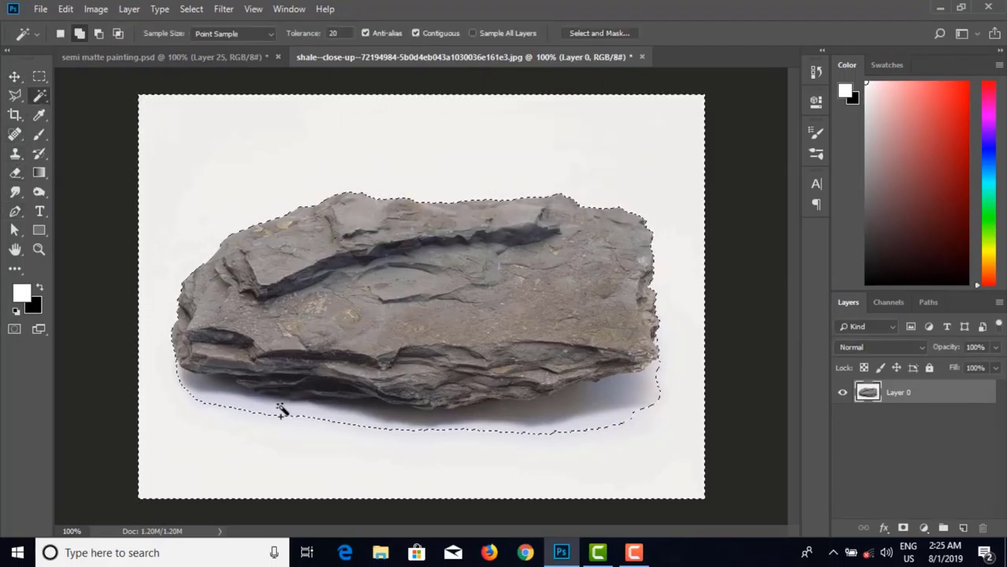
left_click(634, 402, "shift")
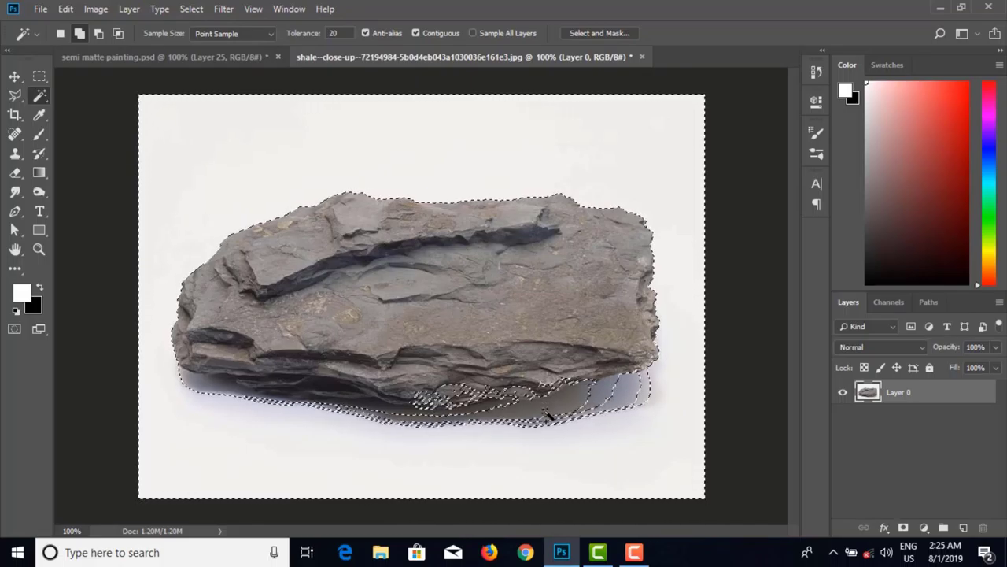
left_click(636, 401, "alt")
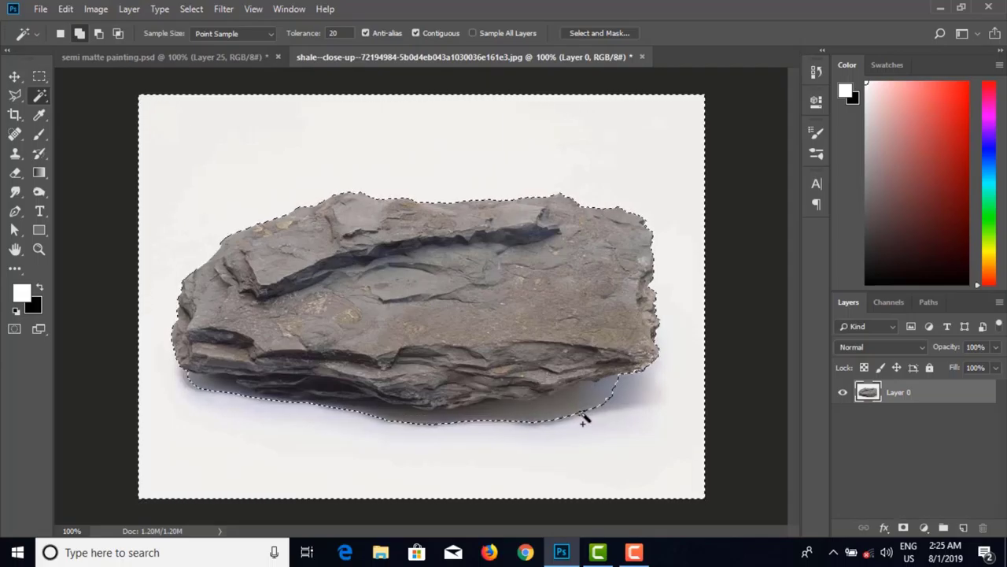
left_click(586, 412, "alt")
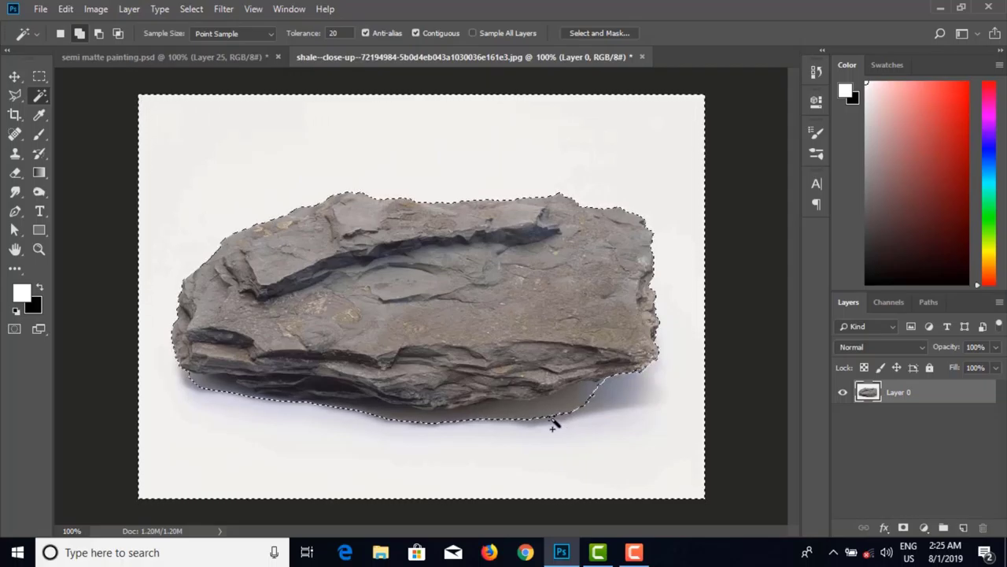
Step: Invert the selection to isolate the rock and paste it into the painting as Layer 26
key("ctrl+shift+i")
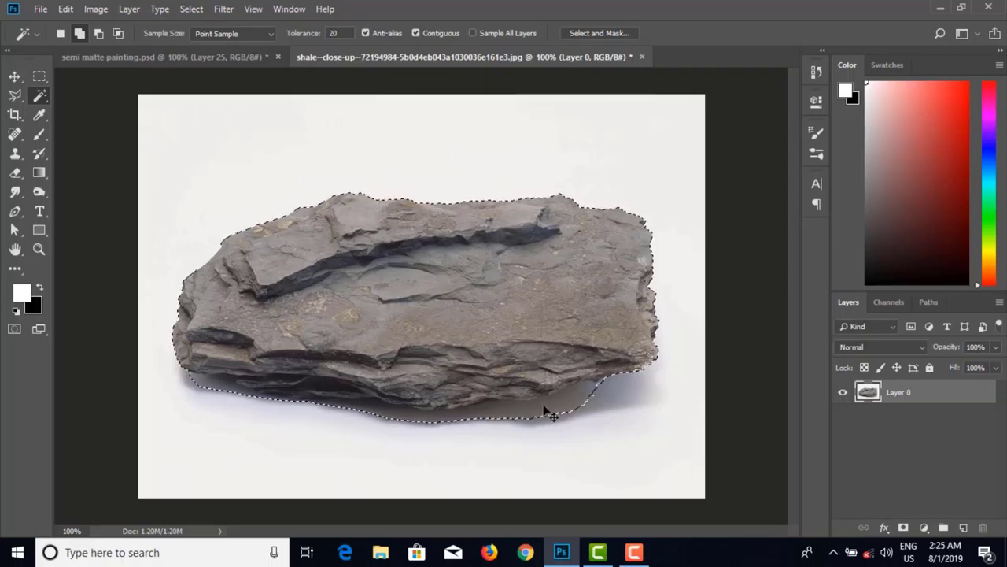
left_click(186, 58)
key("ctrl+v")
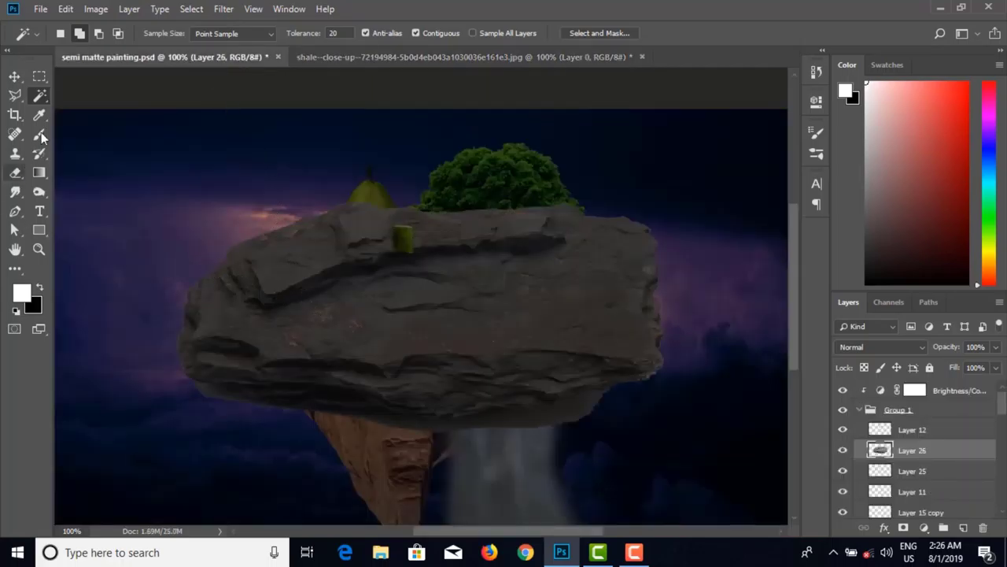
Step: Lasso-trim the rock's dark underside, then shift the rock slightly right and down
right_click(14, 97)
left_click(65, 96)
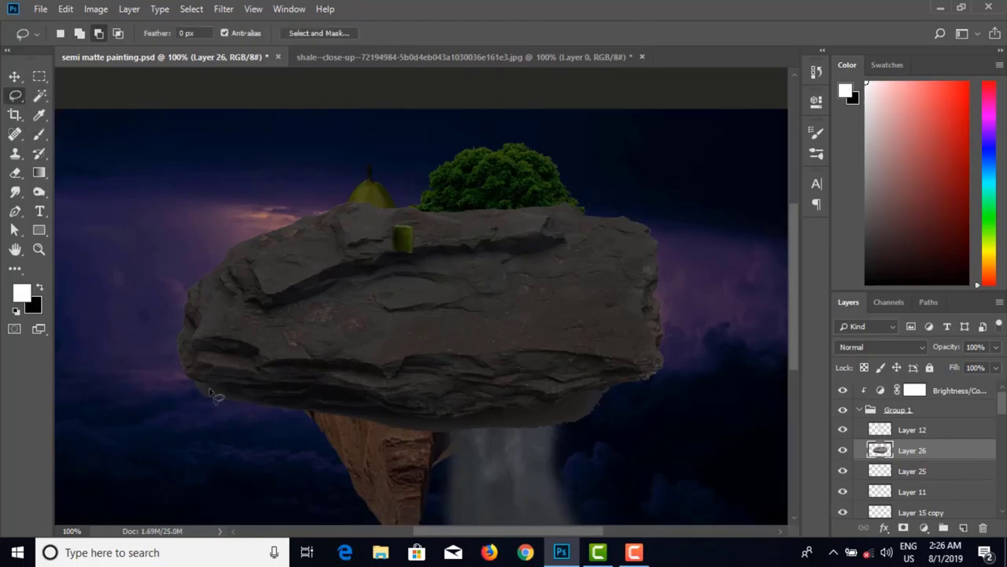
mouse_move(190, 381)
left_mouse_down()
mouse_move(227, 381)
mouse_move(255, 401)
mouse_move(384, 405)
mouse_move(429, 421)
mouse_move(553, 405)
mouse_move(611, 386)
mouse_move(635, 390)
mouse_move(630, 425)
mouse_move(531, 463)
mouse_move(278, 457)
mouse_move(200, 408)
mouse_move(193, 382)
left_mouse_up()
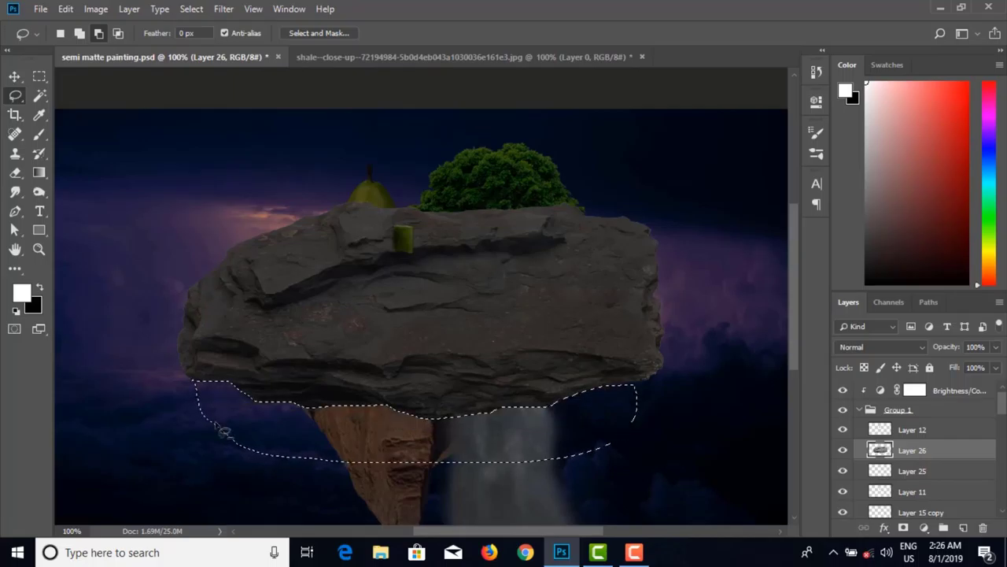
left_click(209, 342)
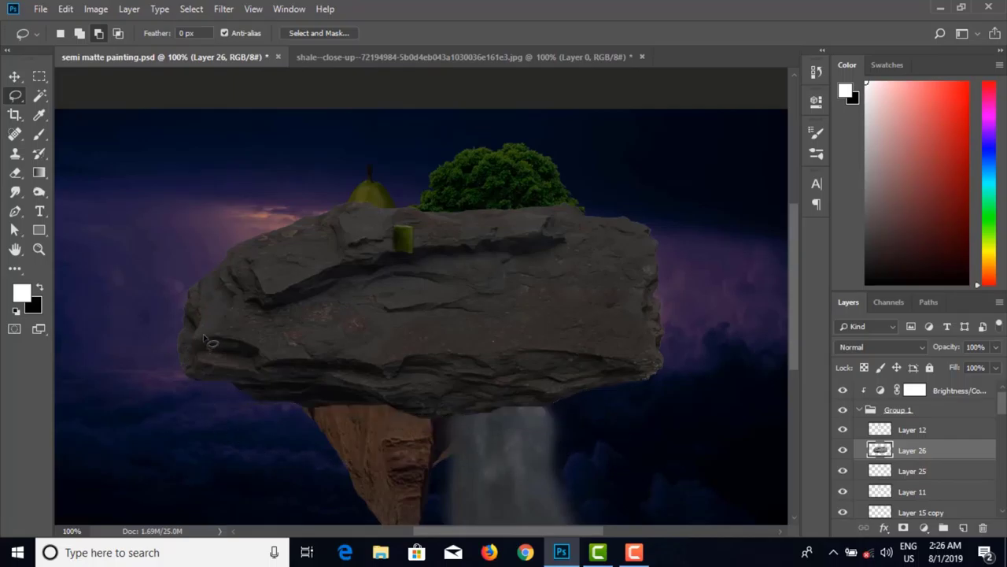
key("v")
left_click_drag(403, 348, 431, 354)
Step: Restack Layer 26 between Layers 24 and 23 so the pear house shows in front of the rock
key("ctrl+bracketleft")
key("ctrl+bracketleft")
key("ctrl+bracketleft")
key("ctrl+bracketleft")
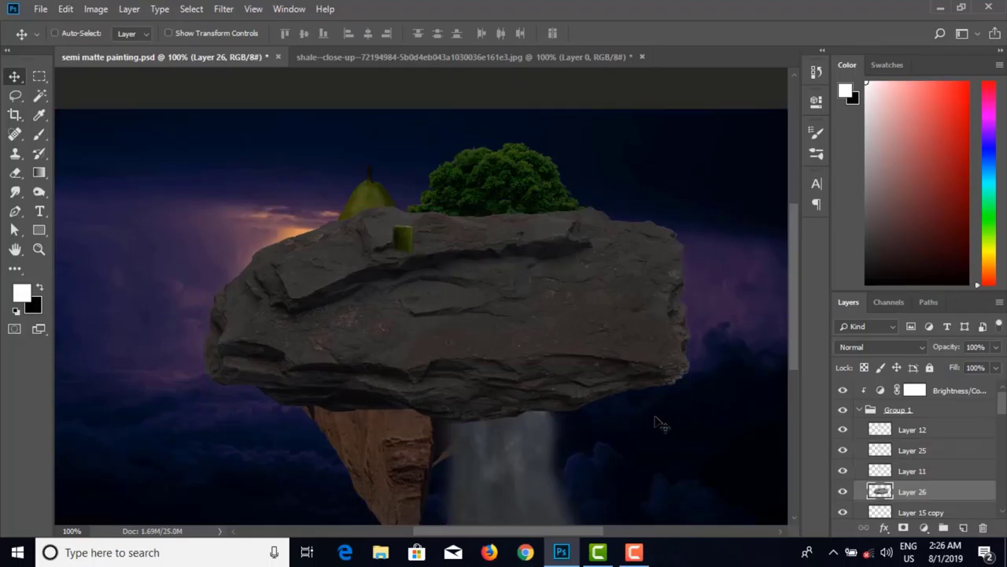
key("ctrl+bracketleft")
key("ctrl+bracketleft")
key("ctrl+bracketleft")
key("ctrl+bracketleft")
key("ctrl+bracketleft")
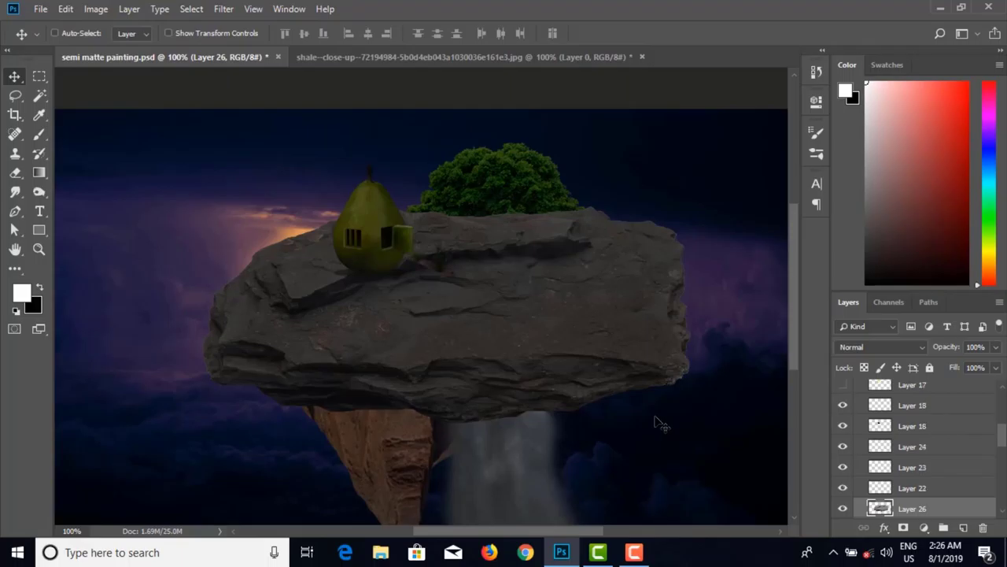
key("ctrl+bracketright")
key("ctrl+bracketright")
key("ctrl")
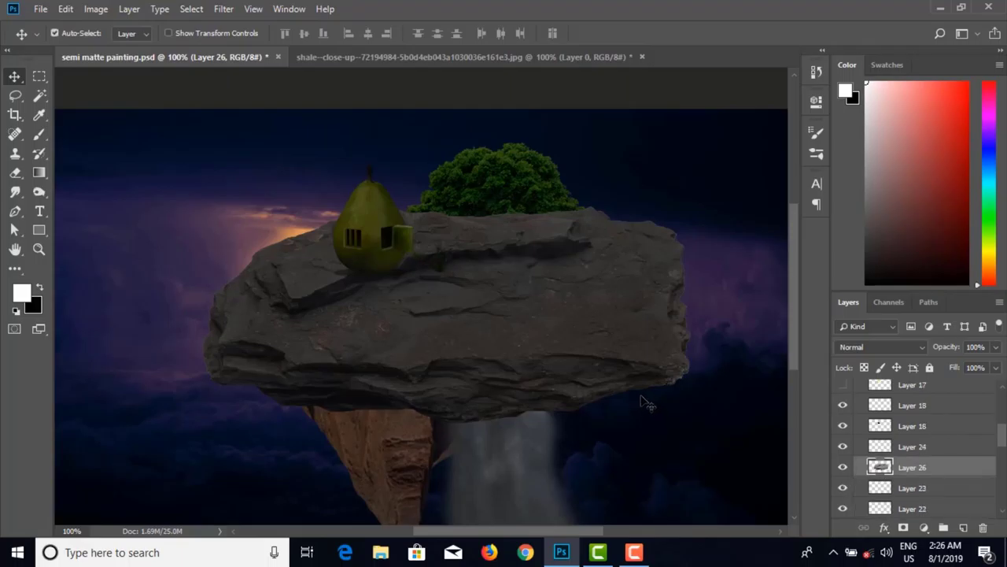
key("ctrl+t")
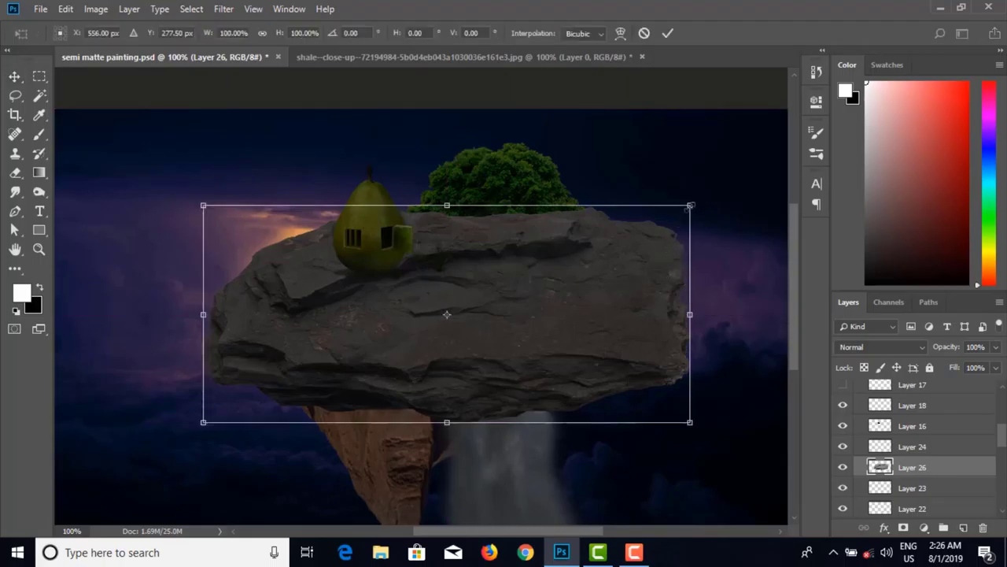
Step: Scale the shale rock to about 13%, rotate it 19°, and commit it between house and waterfall
left_click_drag(690, 206, 435, 268)
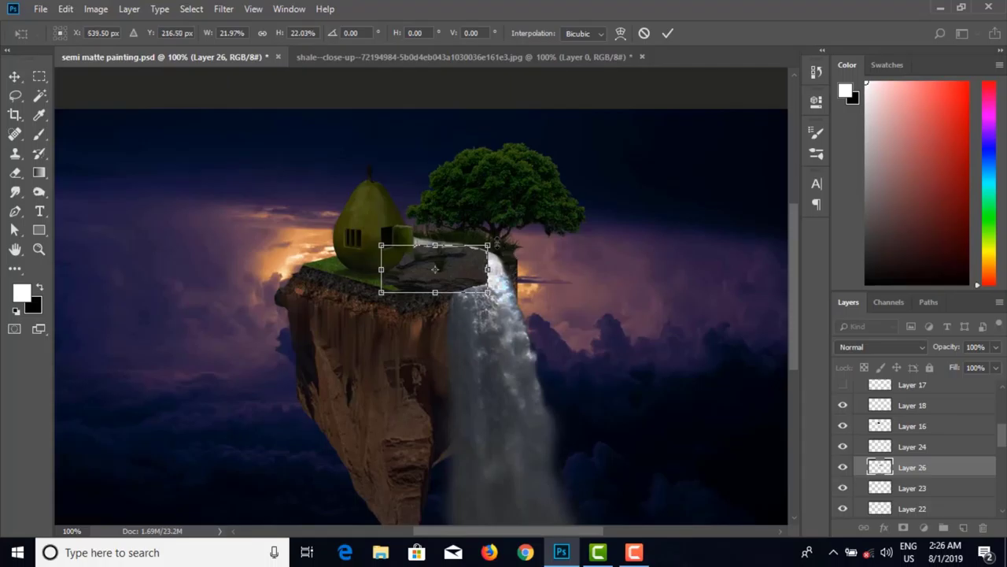
left_click_drag(503, 246, 441, 260)
key("ctrl+plus")
key("ctrl+plus")
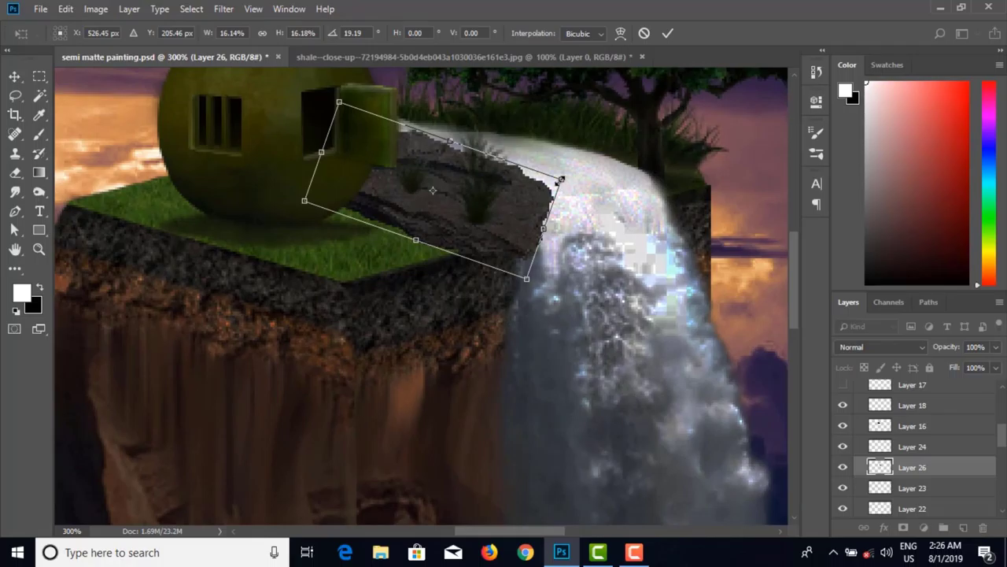
left_click_drag(560, 180, 535, 182)
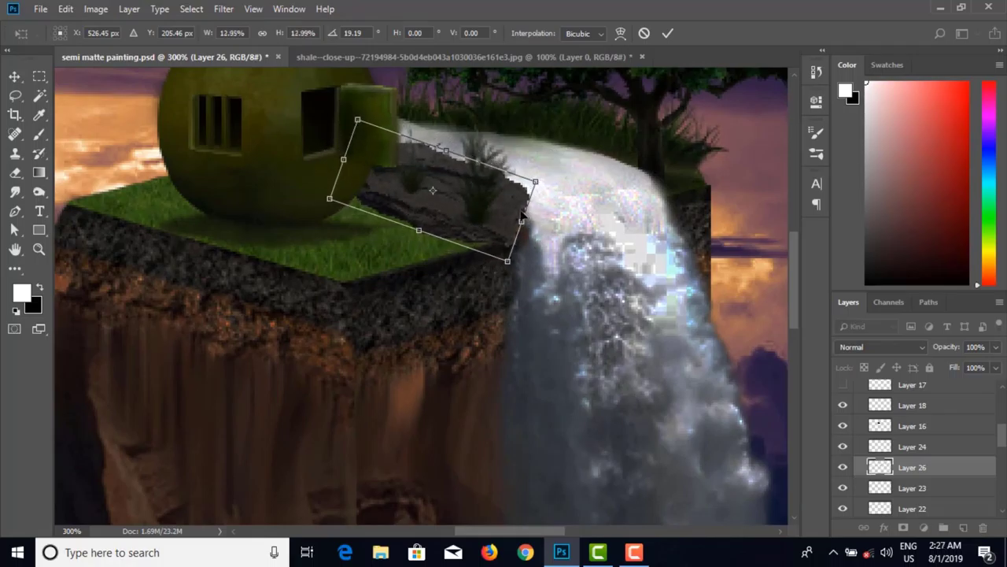
mouse_move(504, 225)
left_mouse_down()
mouse_move(494, 219)
mouse_move(529, 224)
mouse_move(523, 231)
left_mouse_up()
key("Return")
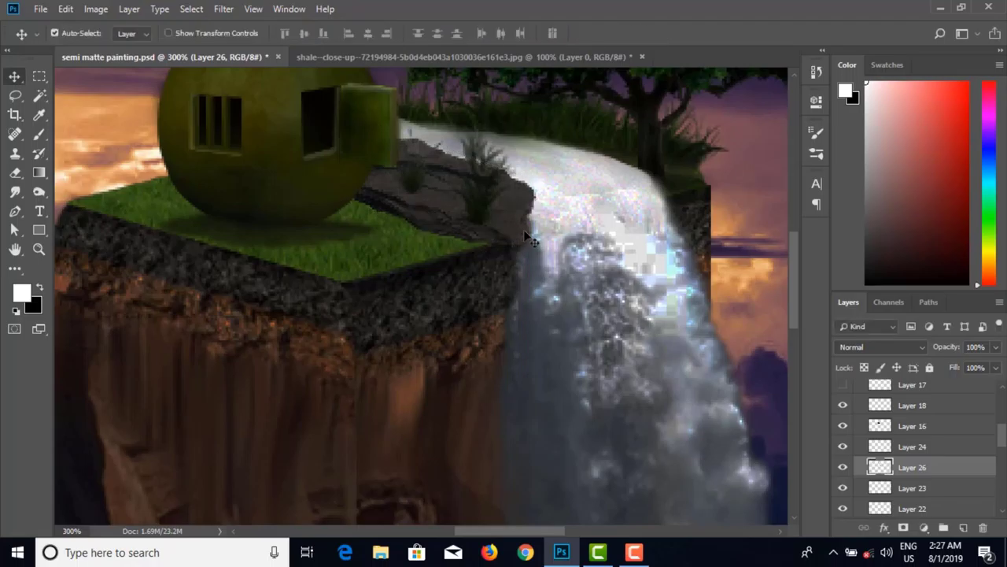
key("ctrl+minus")
key("ctrl+minus")
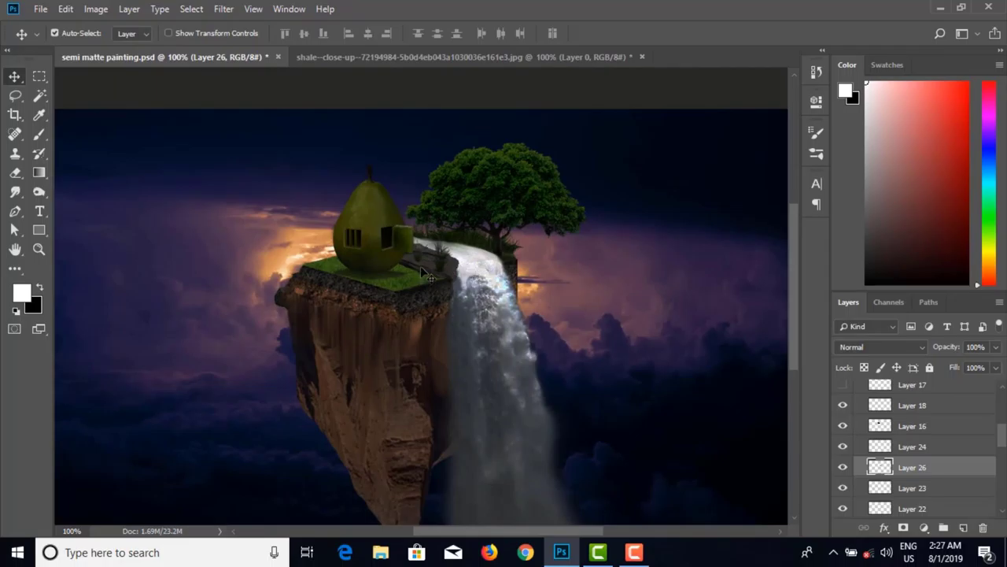
Step: Reposition the rock beside the pear house and stretch its width slightly
left_click_drag(430, 277, 472, 273)
mouse_move(445, 270)
left_mouse_down()
mouse_move(446, 287)
mouse_move(431, 270)
left_mouse_up()
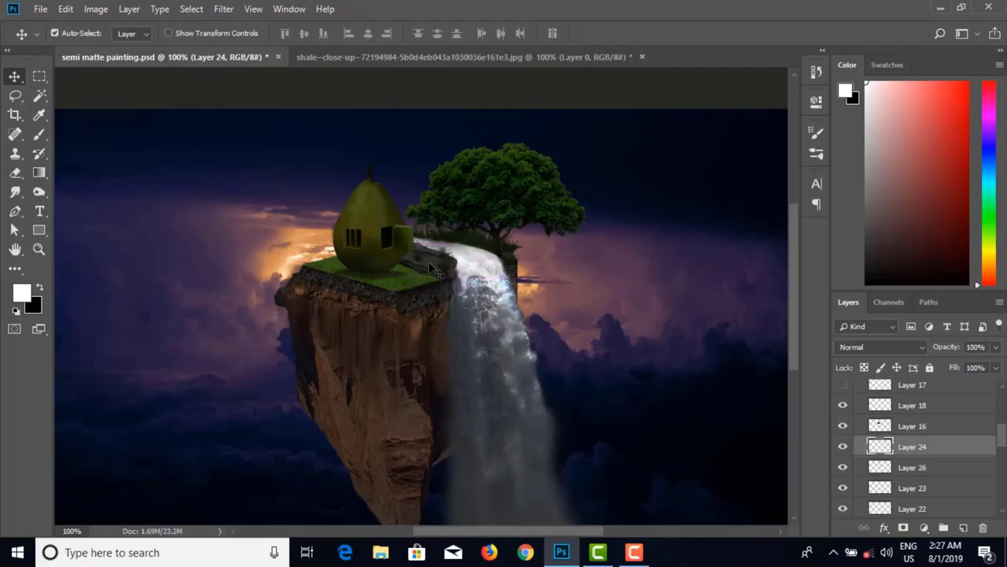
left_click(432, 267)
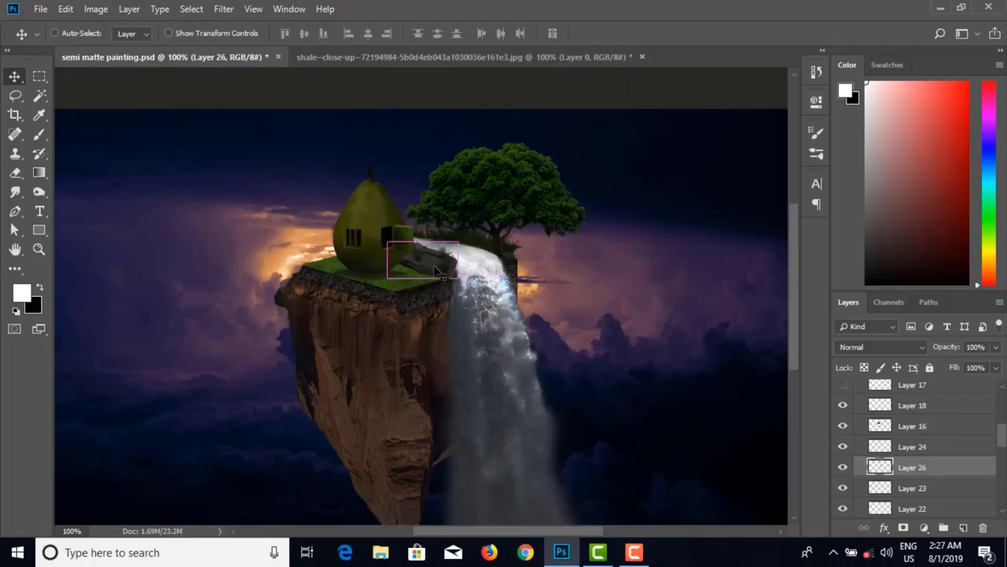
key("ctrl+t")
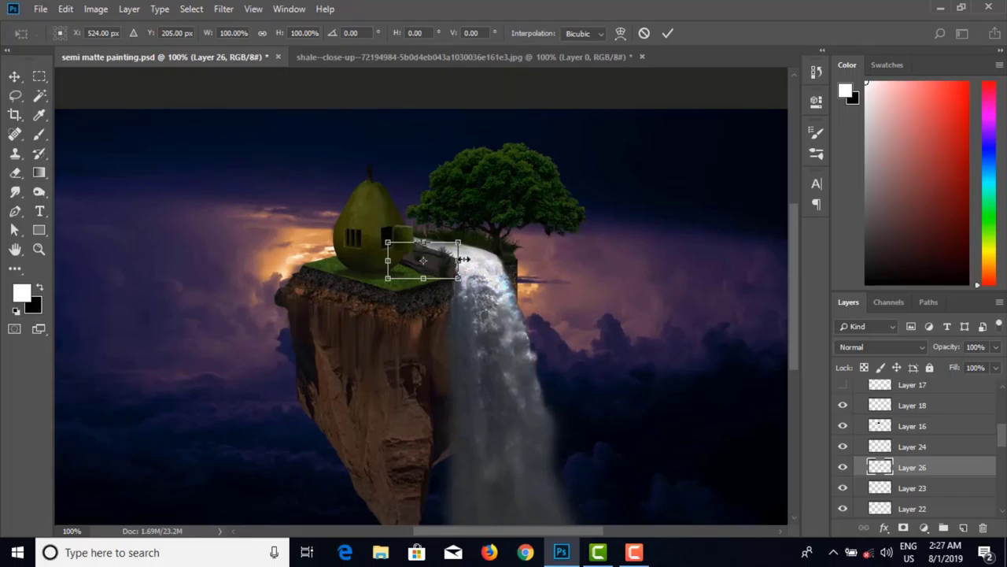
left_click_drag(459, 260, 477, 233)
key("Return")
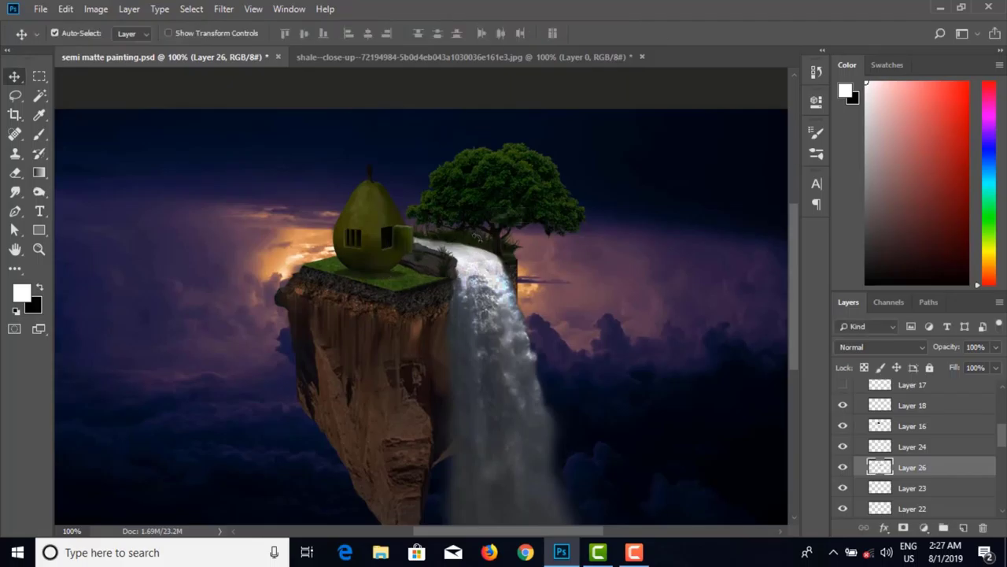
Step: Nudge Layer 23 and Layer 24 slightly into place on the rock ledge
scroll(483, 249, "up", 2)
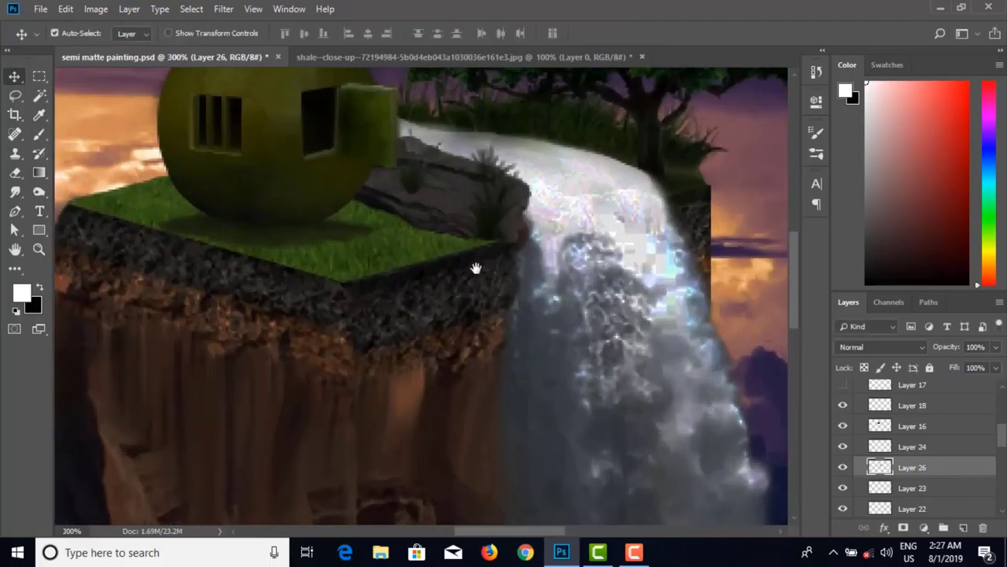
left_click_drag(475, 268, 439, 290)
left_click_drag(488, 268, 481, 264)
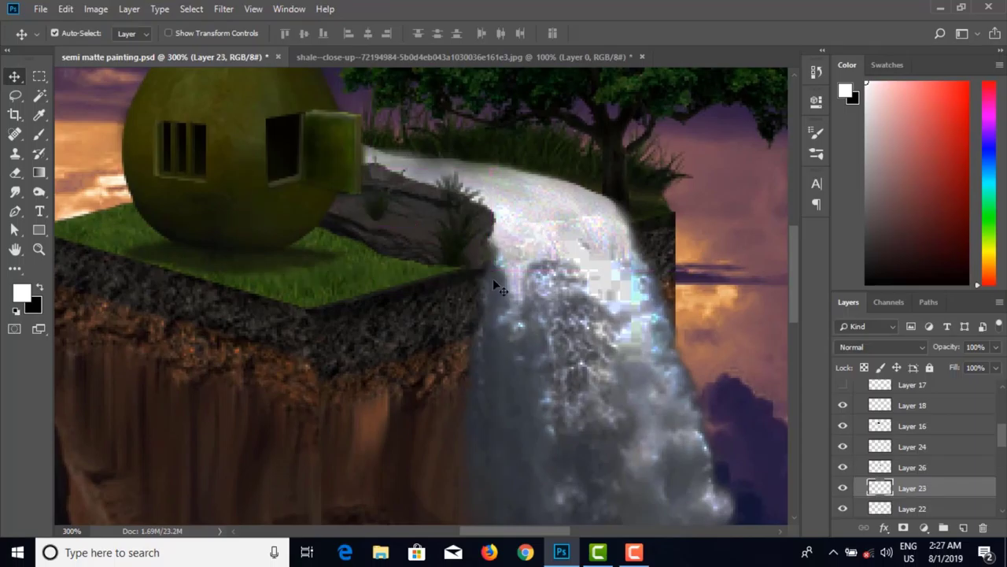
key("ctrl+minus")
key("ctrl+minus")
key("ctrl+minus")
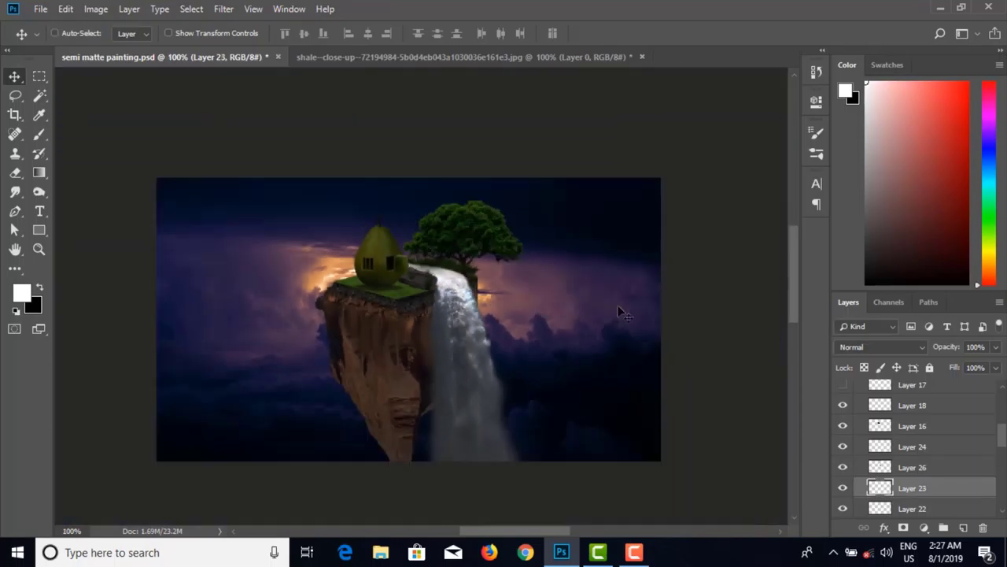
left_click(709, 254)
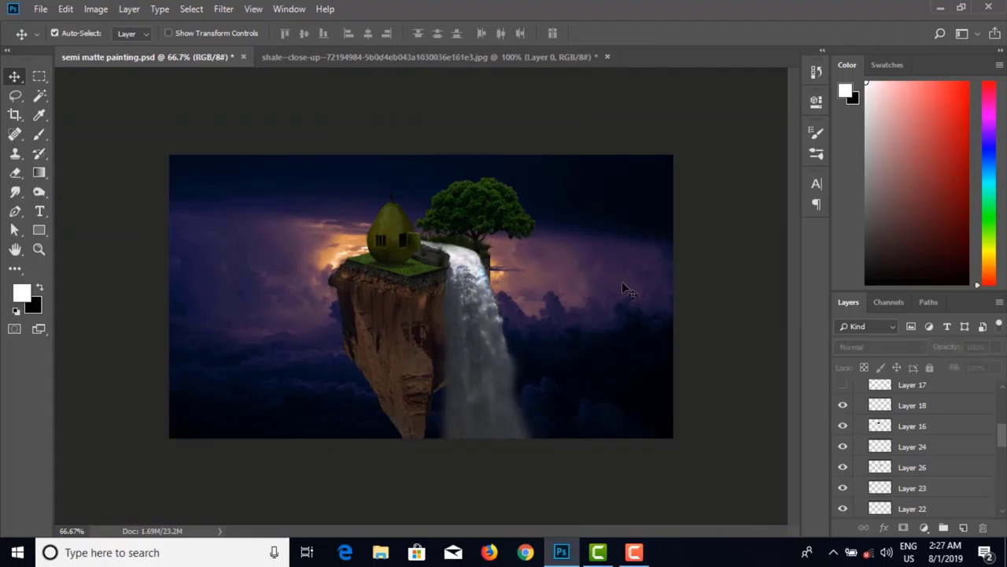
left_click_drag(444, 263, 442, 258)
left_click(730, 244)
Step: Close the shale source image without saving and bring up the Open dialog
left_click(368, 57)
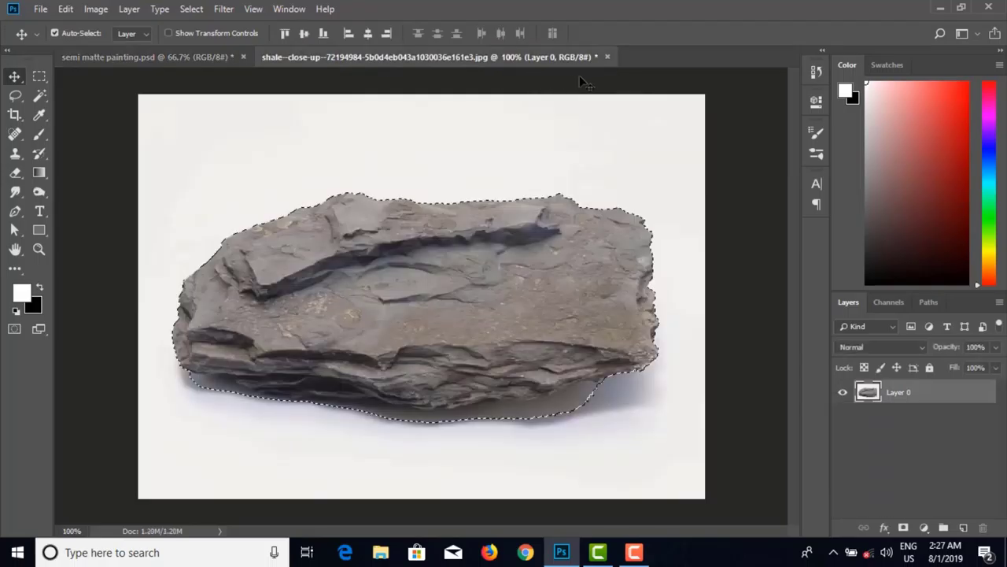
left_click(606, 57)
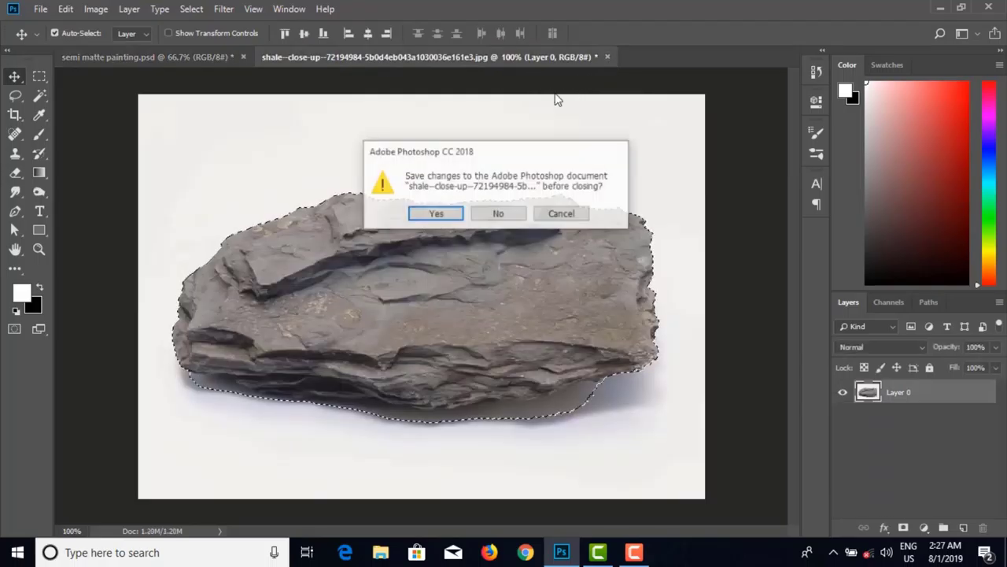
left_click(506, 214)
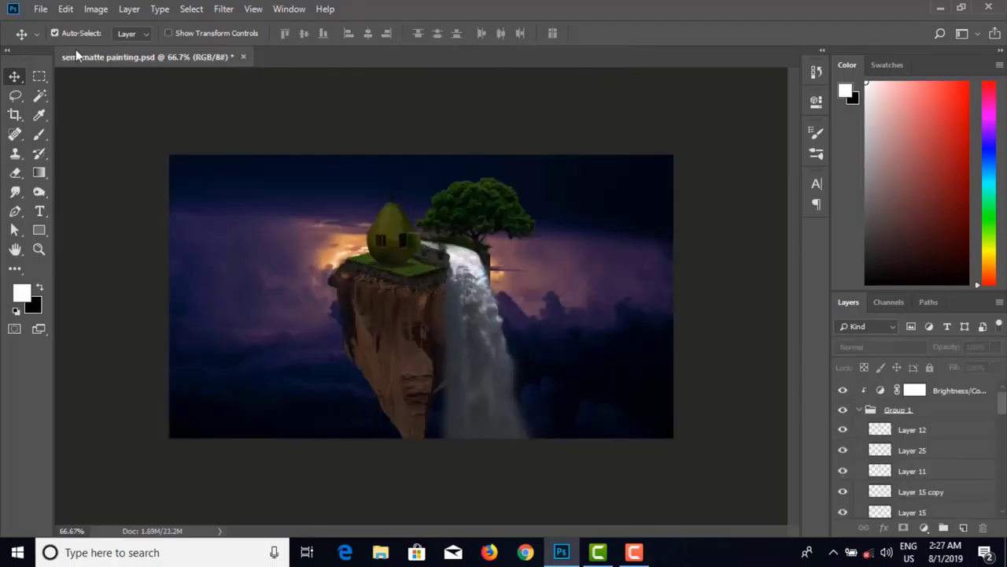
left_click(43, 11)
left_click(47, 38)
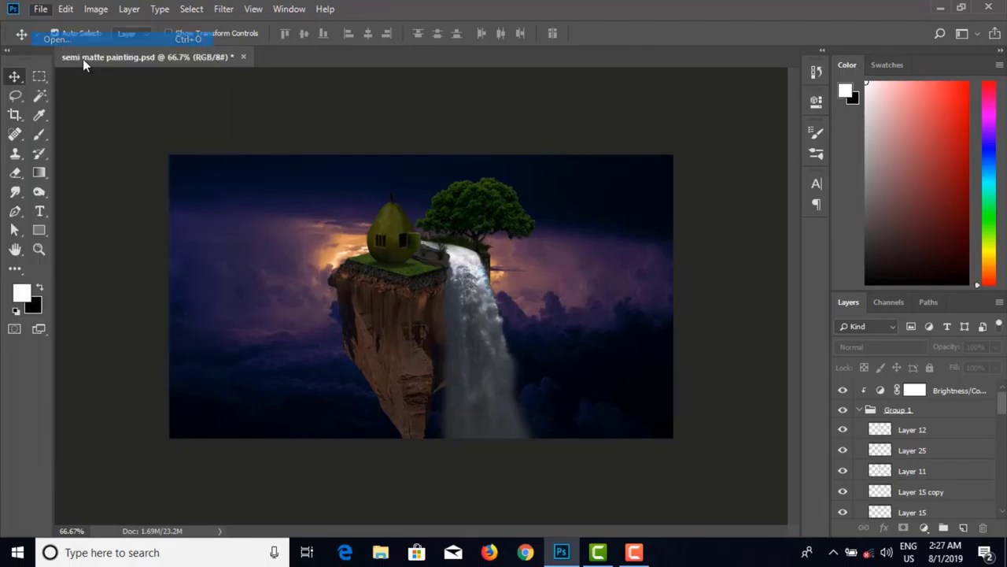
scroll(299, 257, "down", 5)
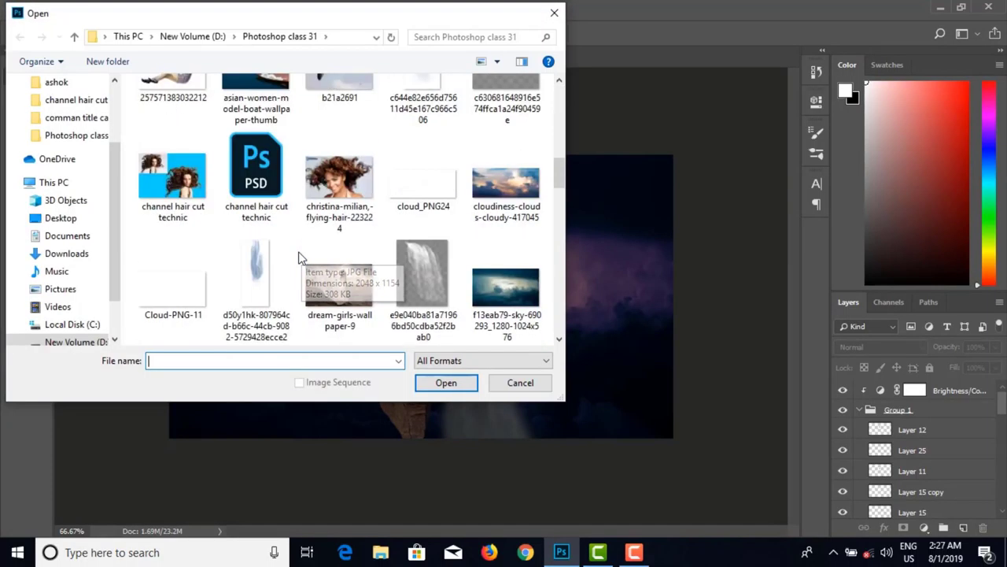
Step: Open Realistic-Tree-PNG-Image-Background.png from the Photoshop class 31 folder
scroll(299, 257, "down", 3)
scroll(299, 258, "down", 10)
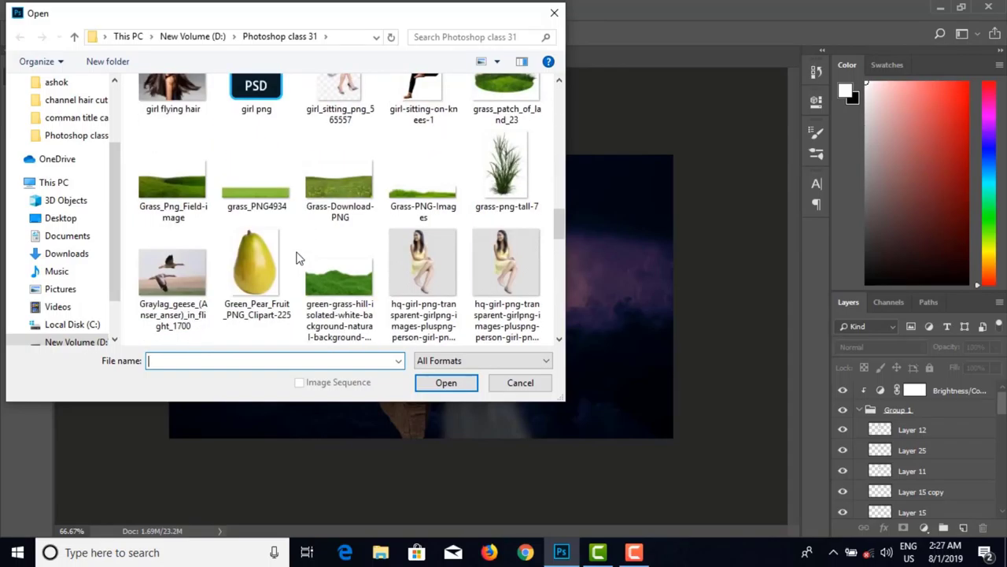
scroll(298, 258, "down", 1)
scroll(297, 257, "down", 1)
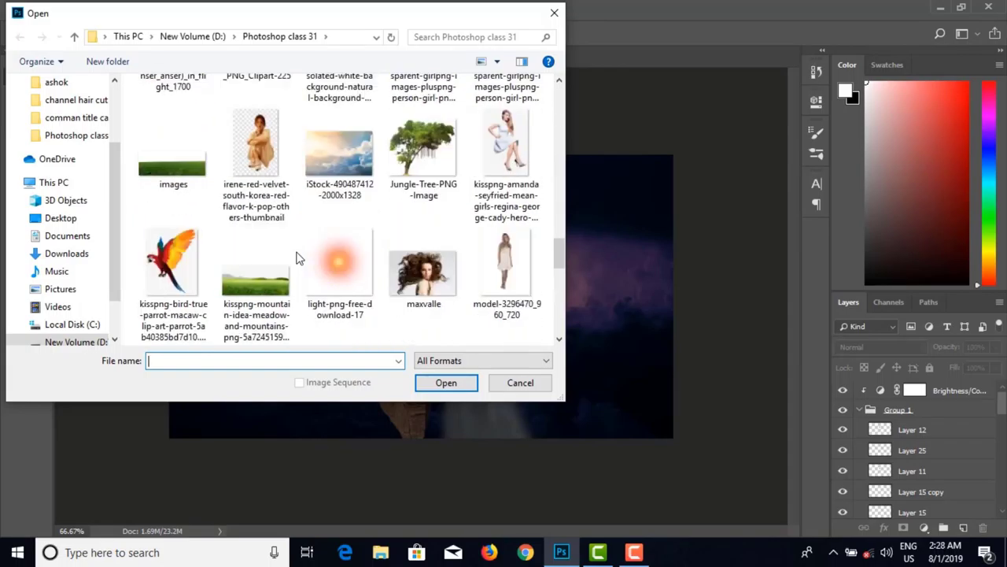
scroll(299, 258, "down", 2)
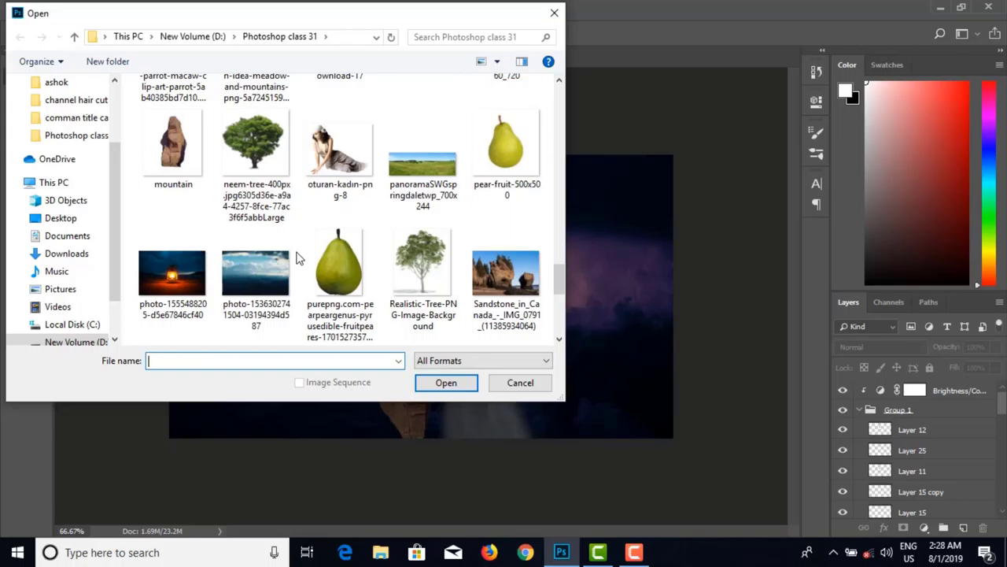
scroll(298, 257, "down", 1)
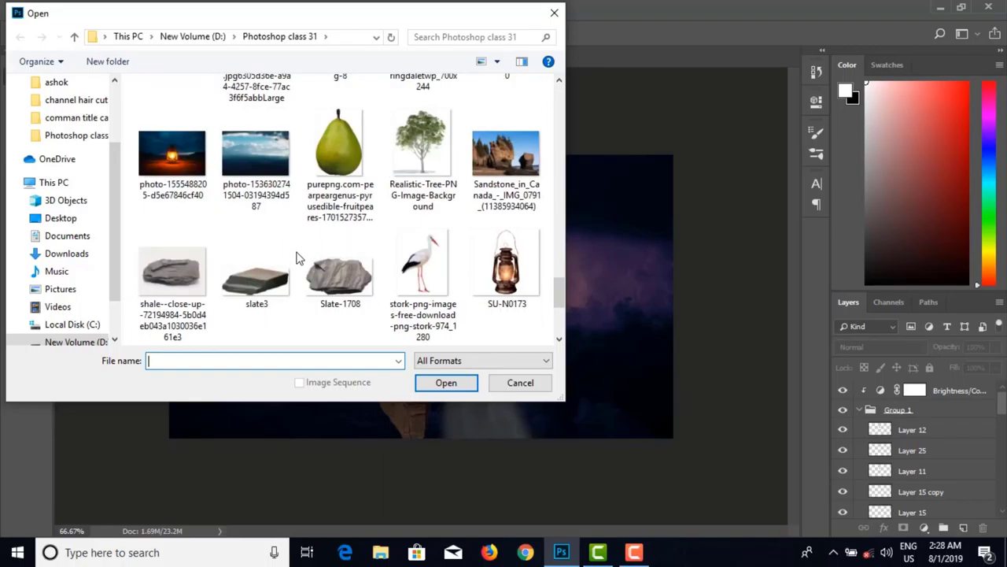
left_click(421, 158)
left_click(459, 385)
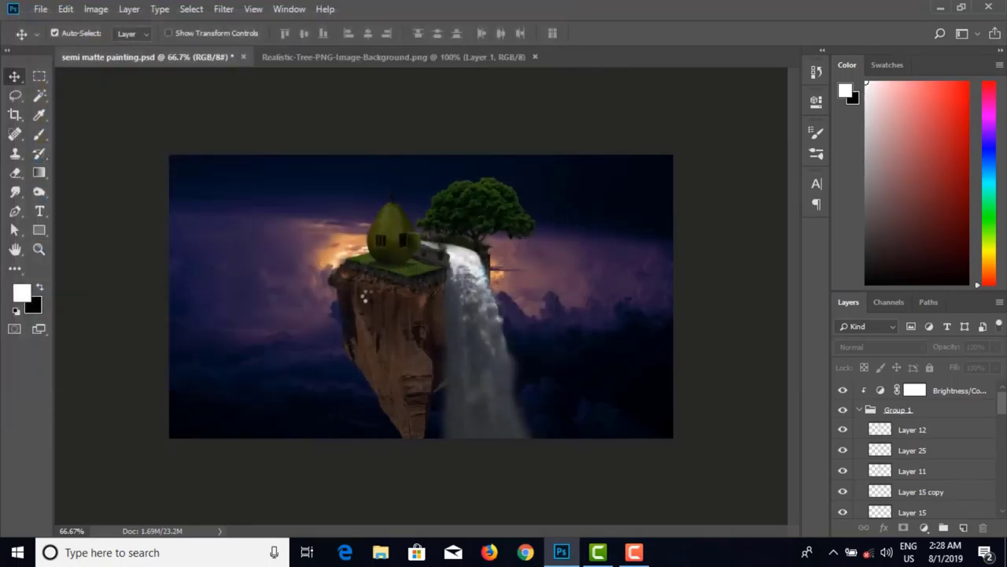
Step: Open the 7-2-tree-png-picture image as another document
left_click(40, 9)
left_click(55, 50)
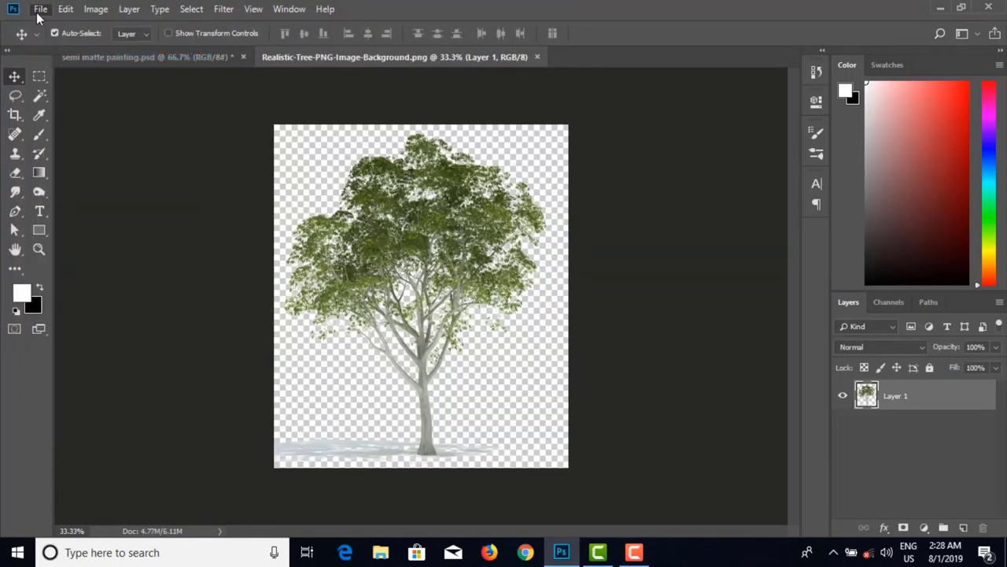
left_click(89, 53)
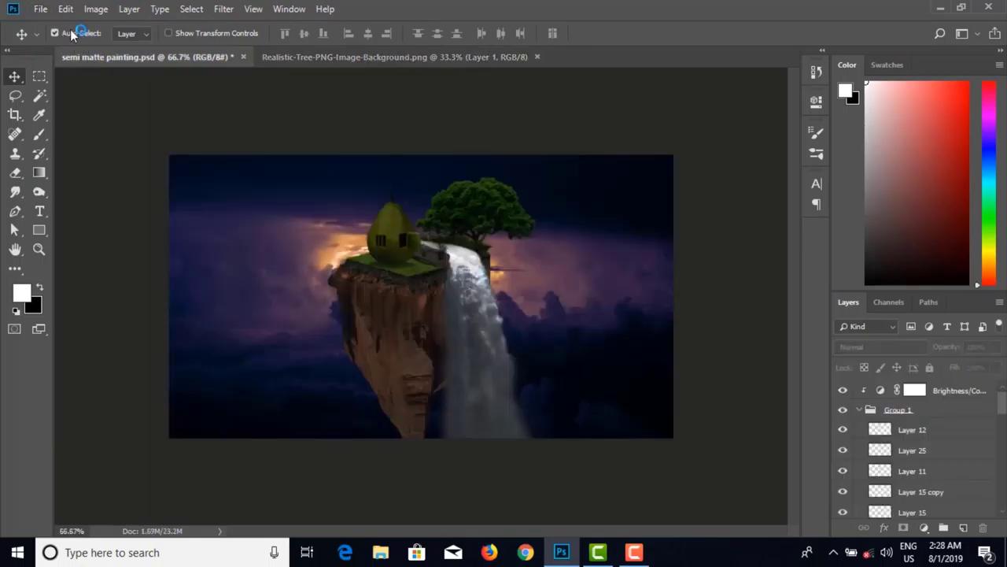
left_click(41, 10)
left_click(59, 38)
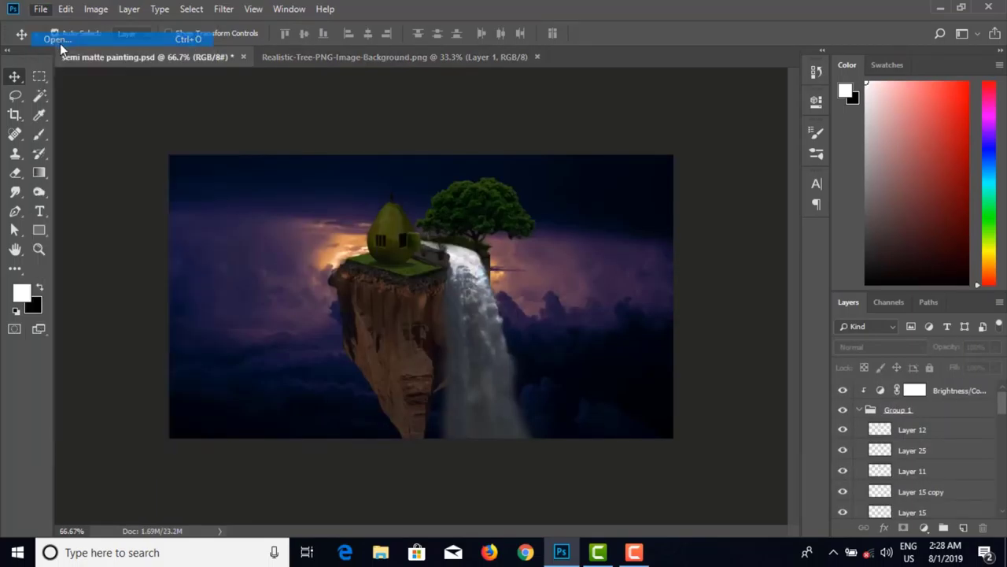
scroll(364, 214, "down", 1)
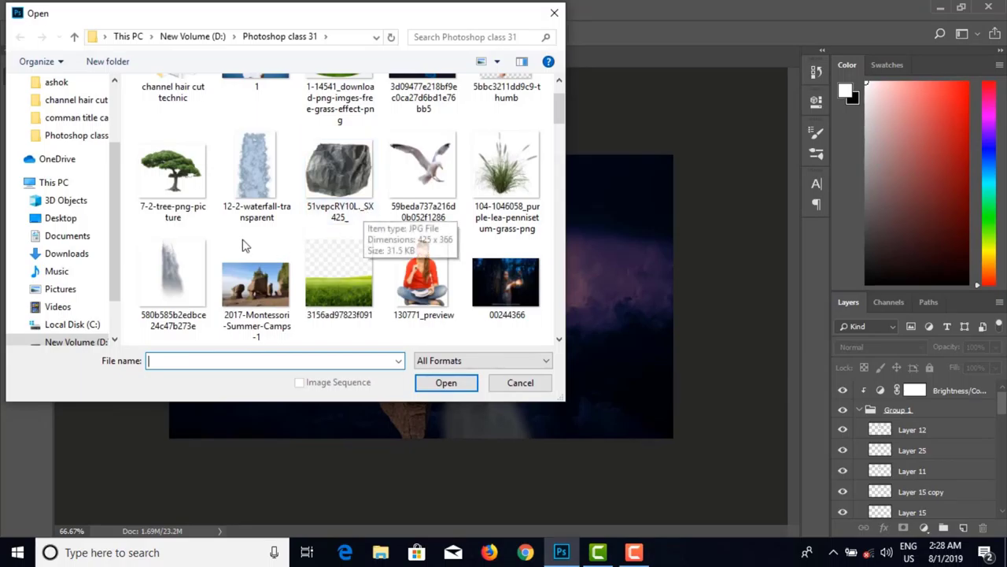
left_click(169, 173)
left_click(446, 382)
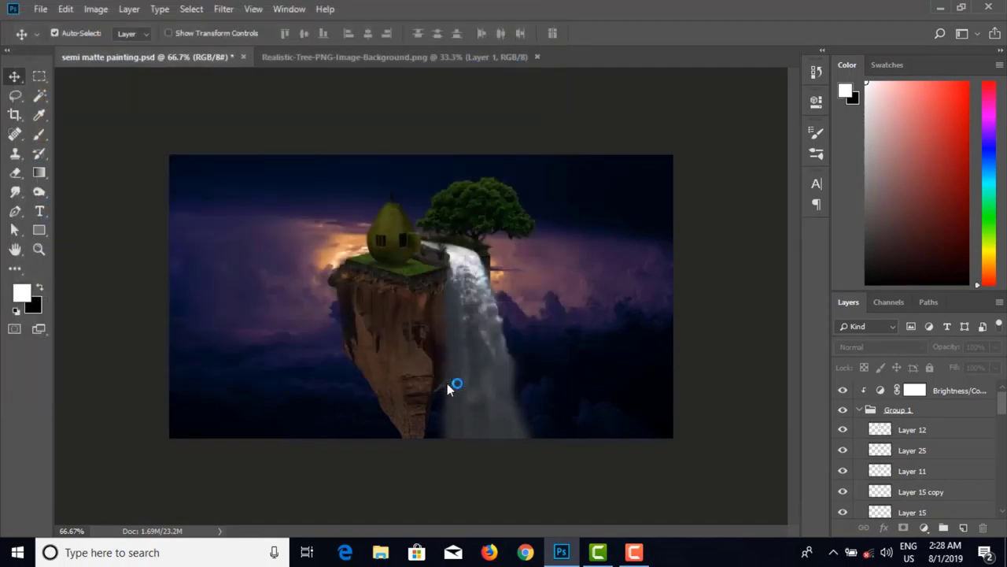
Step: Drag the small tree into the painting and place Layer 27 between Layer 11 and Layer 15 copy
mouse_move(443, 277)
left_mouse_down()
mouse_move(130, 38)
mouse_move(113, 60)
mouse_move(309, 229)
left_mouse_up()
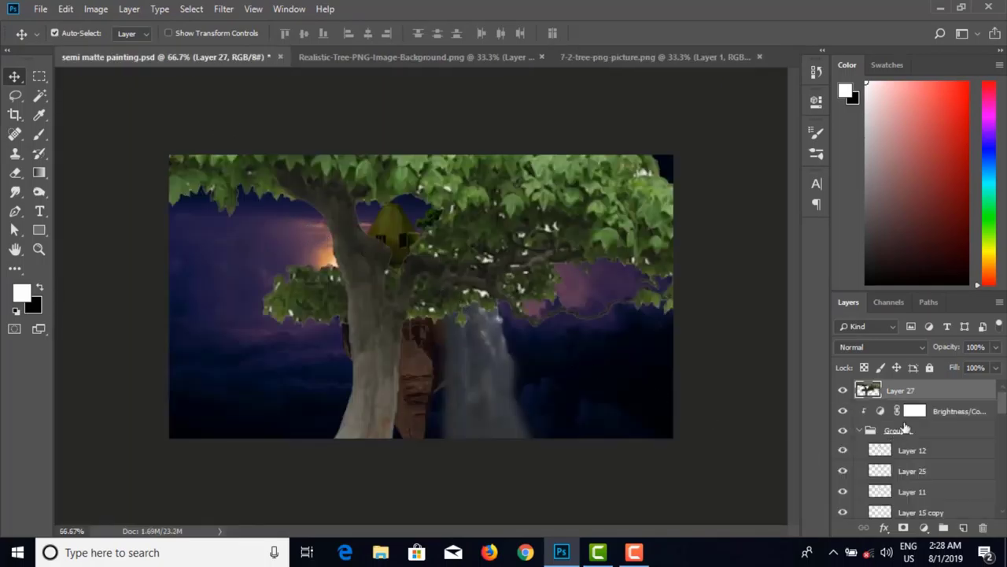
left_click_drag(921, 392, 890, 504)
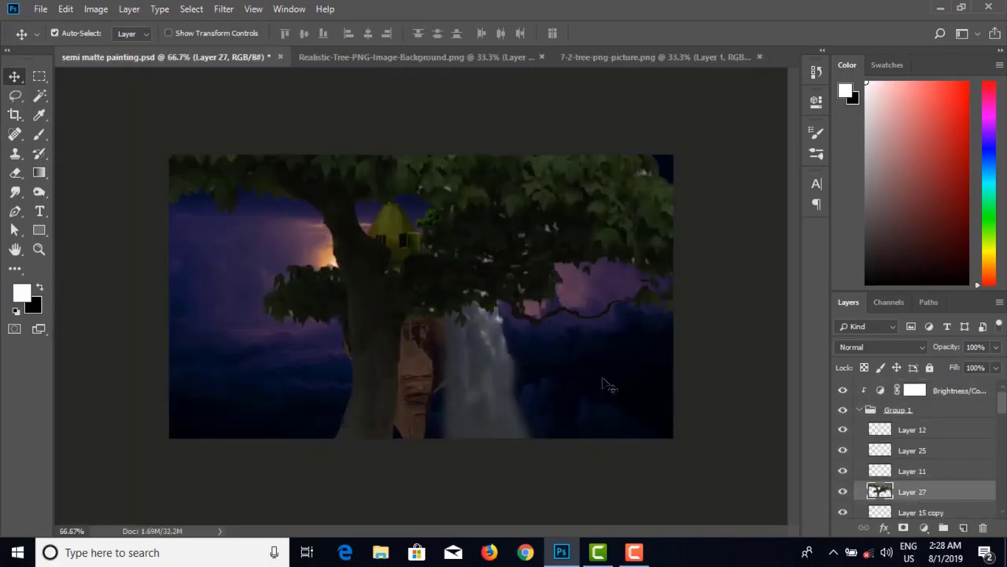
key("ctrl")
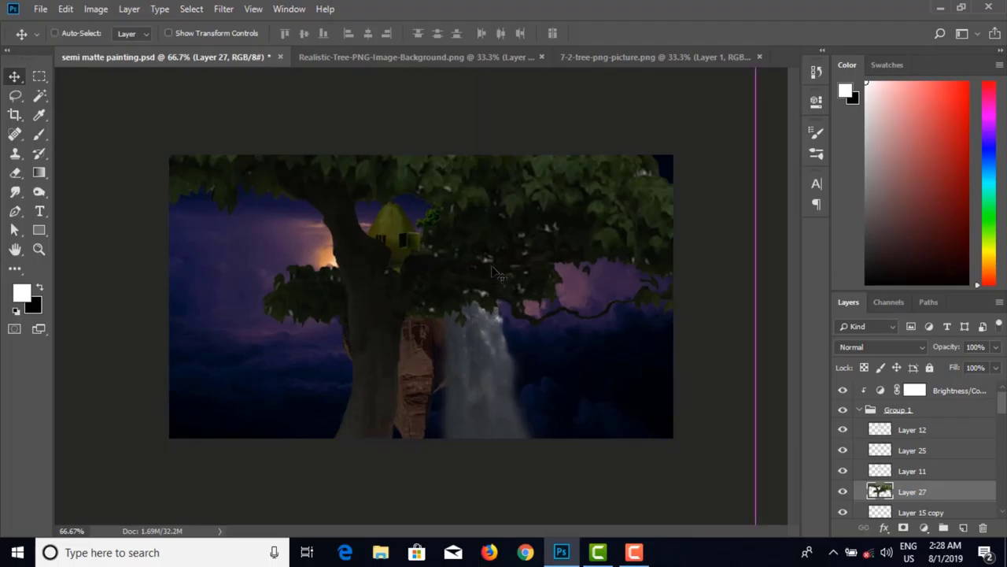
Step: Scale the tree to about 9%, tilt it about 20°, and commit it left of the house
key("ctrl+t")
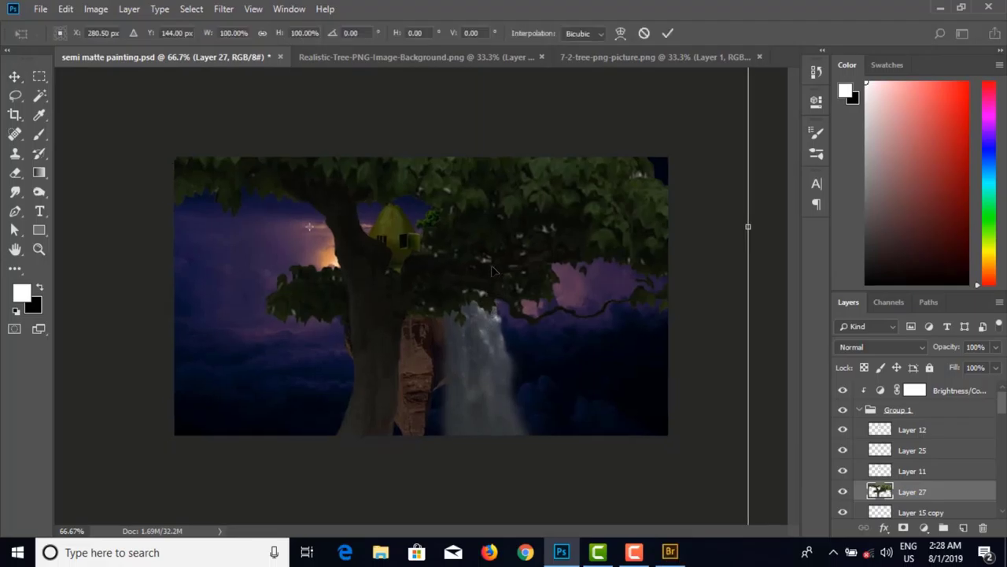
key("ctrl+minus")
key("ctrl+minus")
key("ctrl+minus")
key("ctrl+minus")
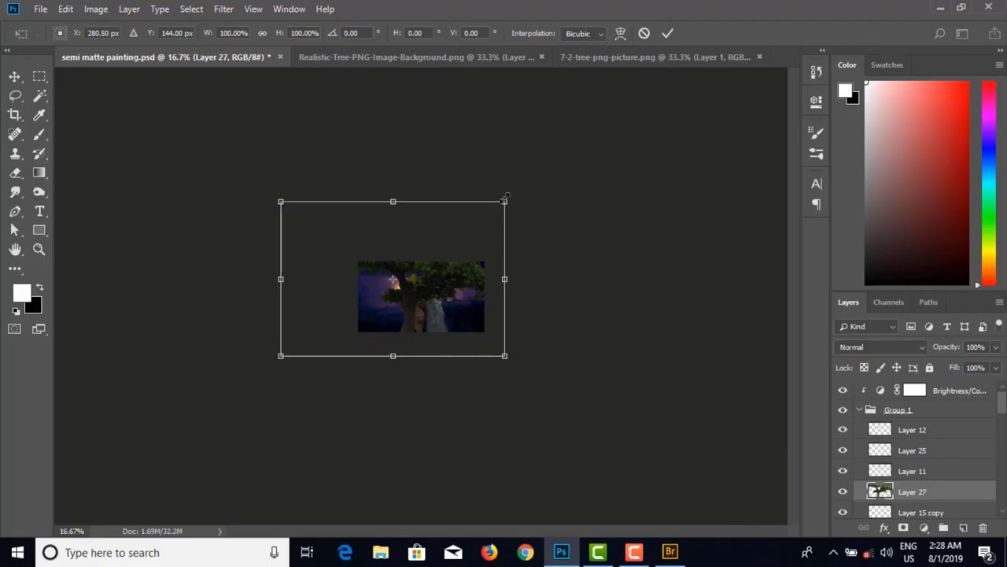
left_click_drag(506, 197, 419, 264)
key("ctrl+plus")
key("ctrl+plus")
key("ctrl+plus")
key("ctrl+plus")
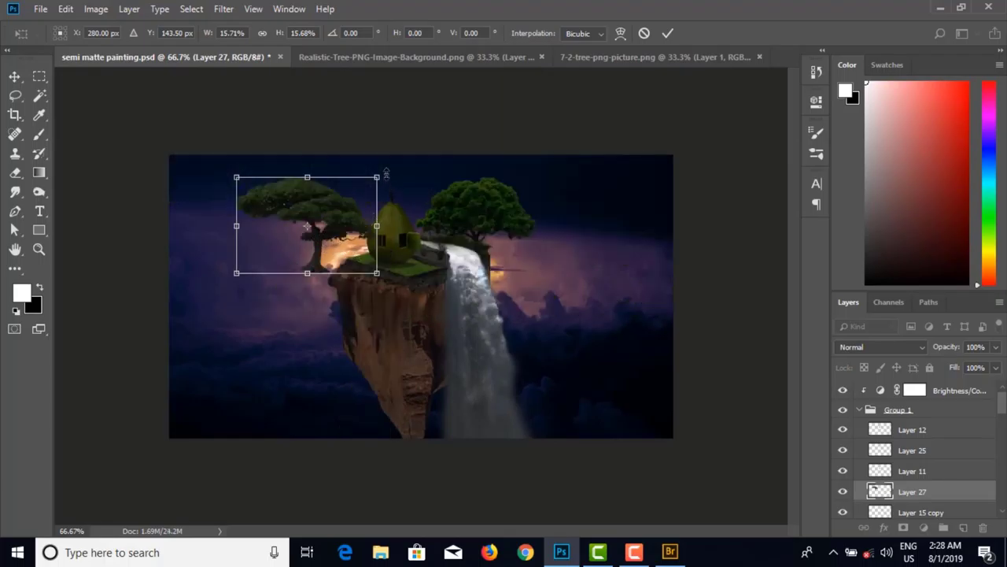
left_click_drag(363, 187, 353, 226)
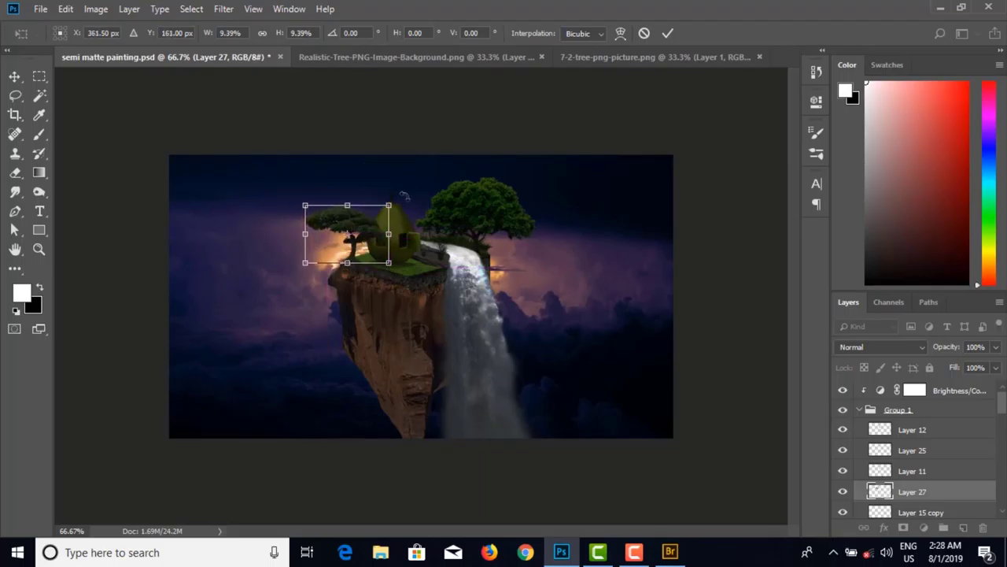
left_click_drag(396, 192, 379, 178)
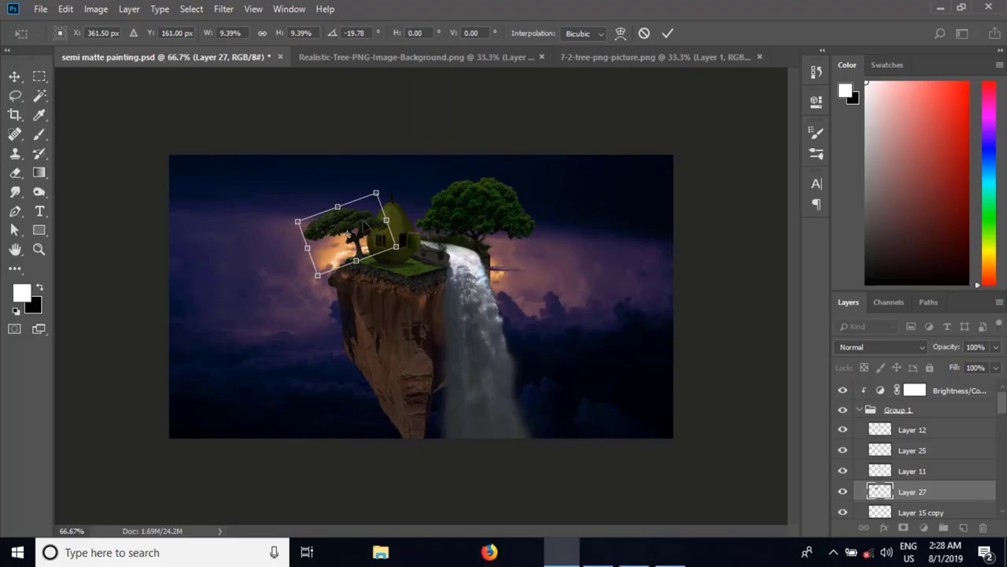
left_click_drag(366, 226, 358, 227)
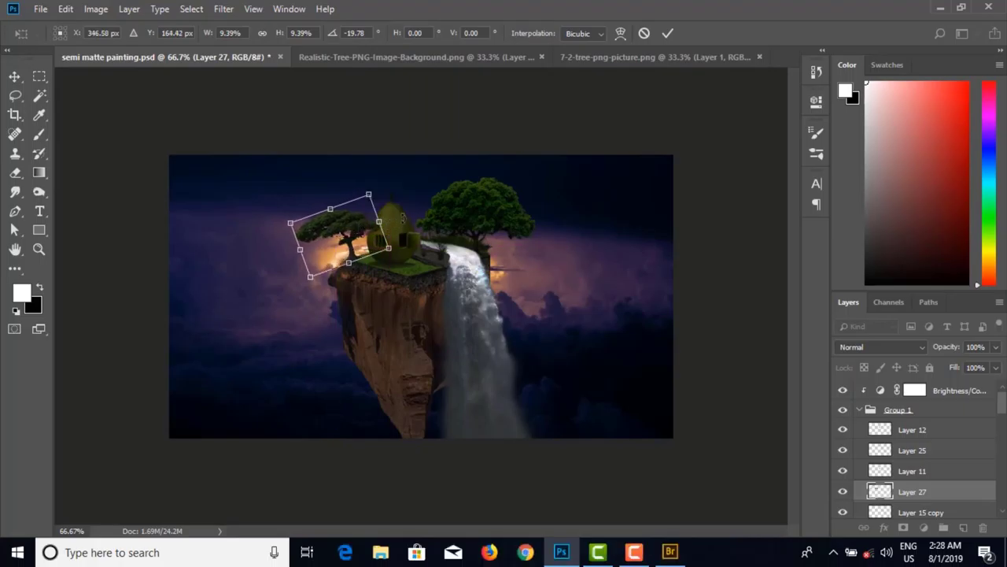
scroll(402, 220, "up", 2)
left_click_drag(249, 237, 272, 234)
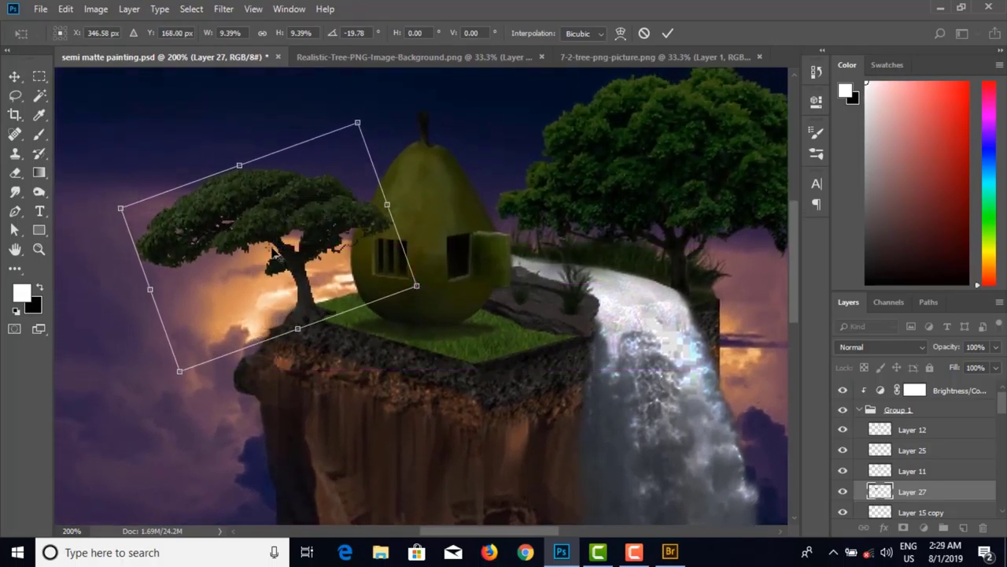
key("Left")
key("Up")
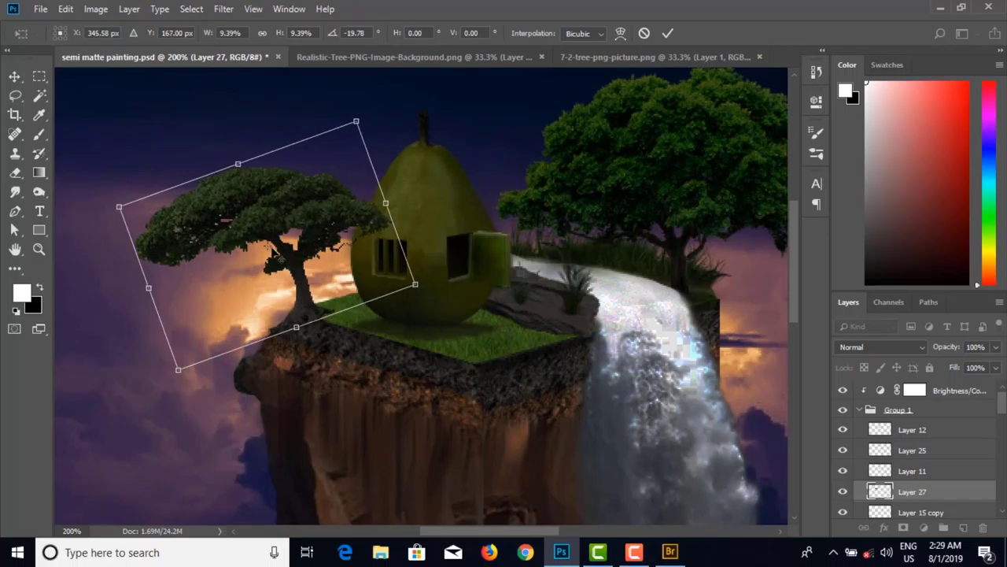
key("Return")
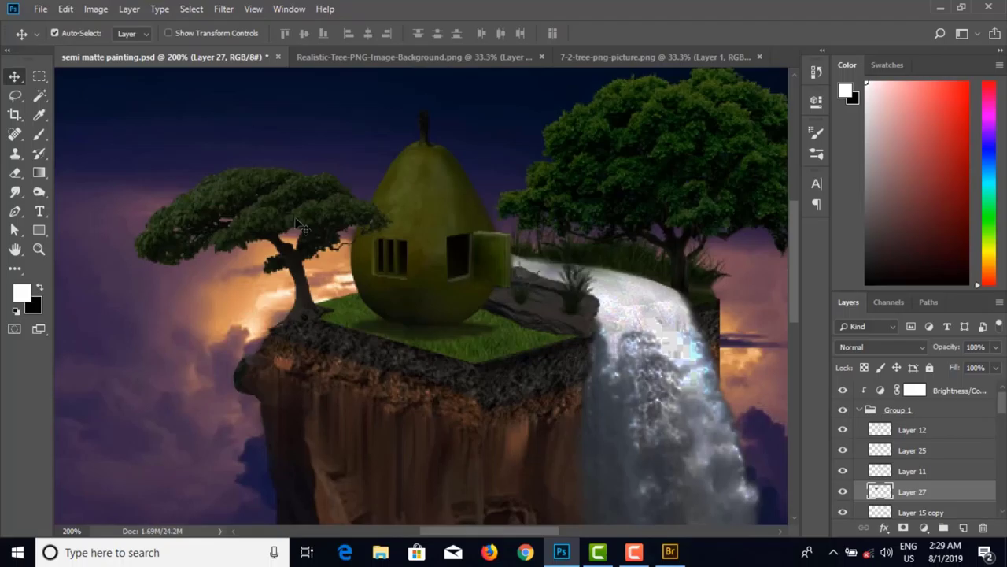
Step: Try Soft Light blending and a leftward move on the tree layer, undoing both
key("j")
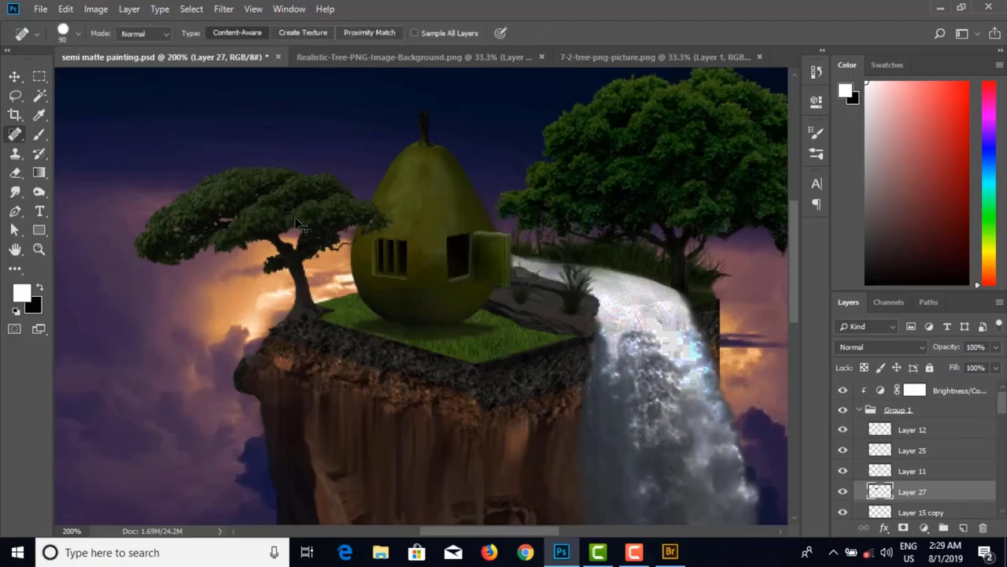
left_click(868, 348)
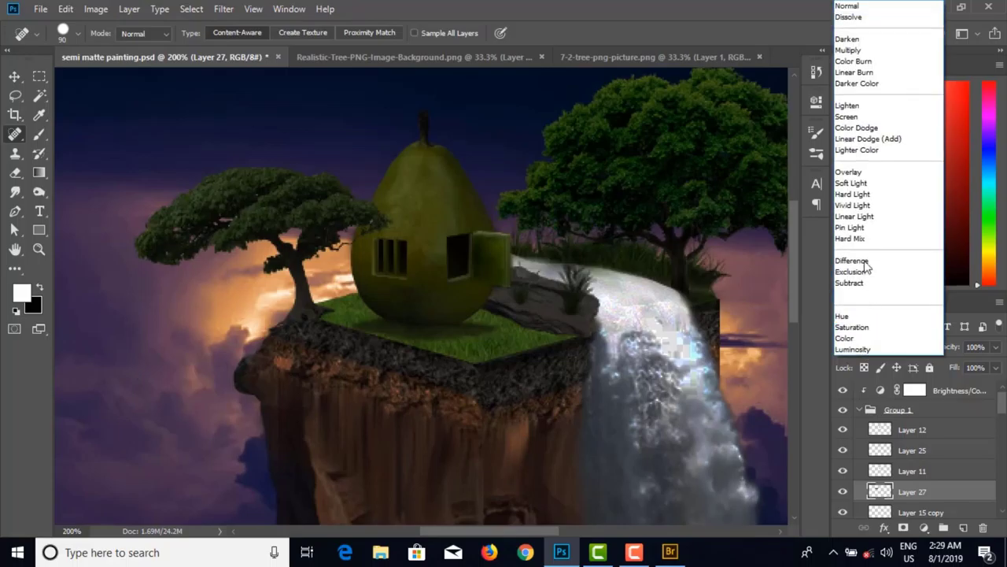
left_click(864, 186)
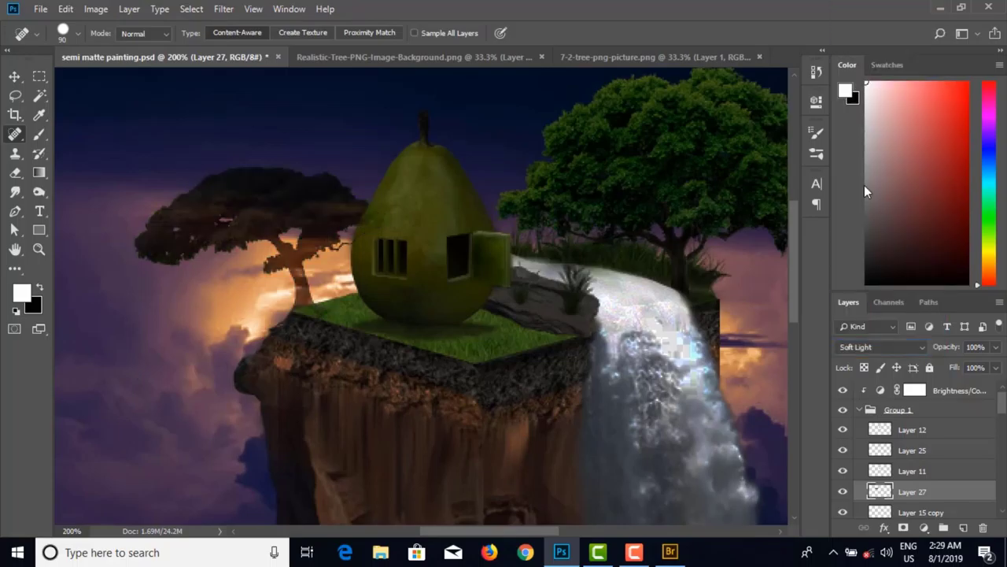
key("ctrl+z")
key("v")
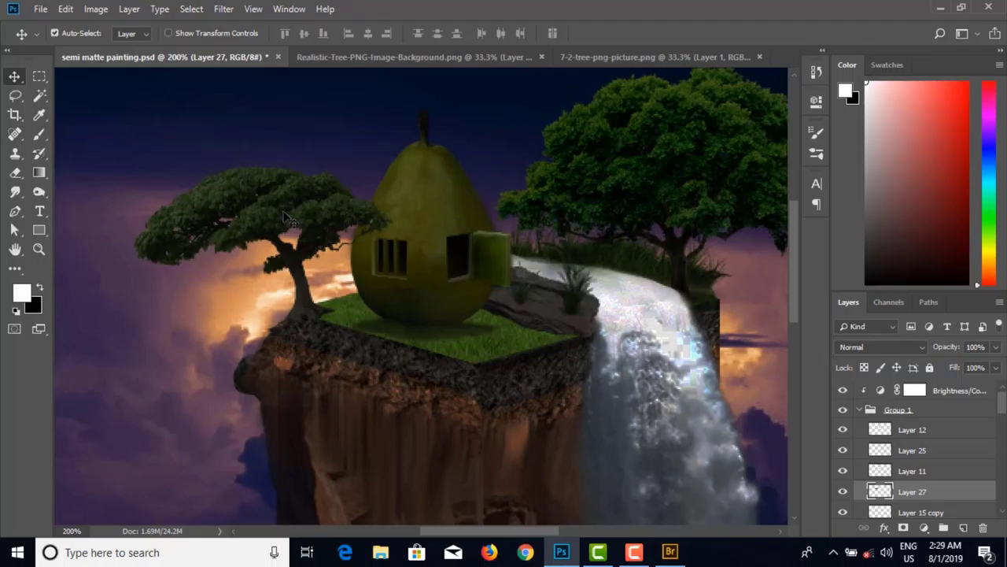
key("j")
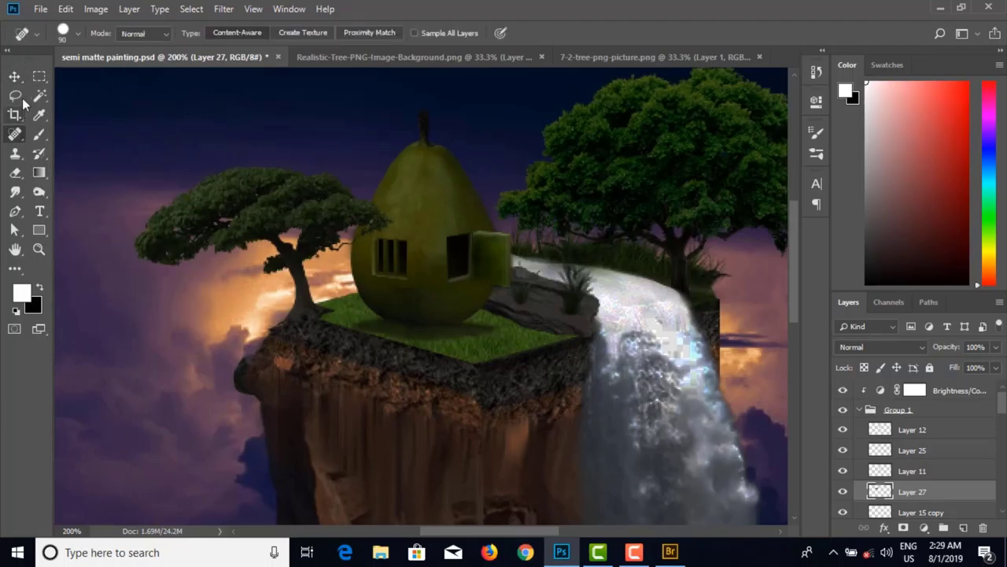
left_click(15, 77)
left_click_drag(307, 216, 277, 210)
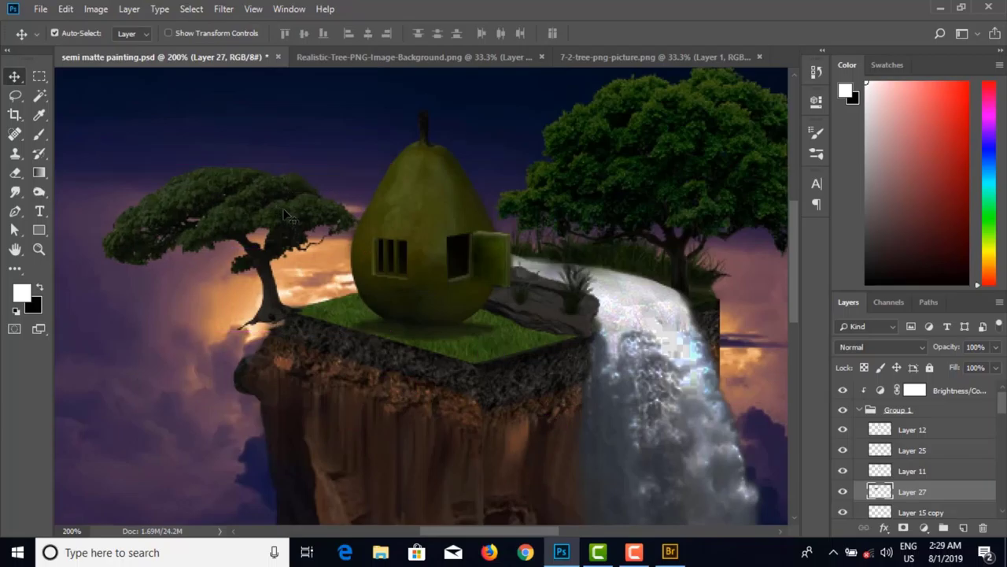
key("ctrl+z")
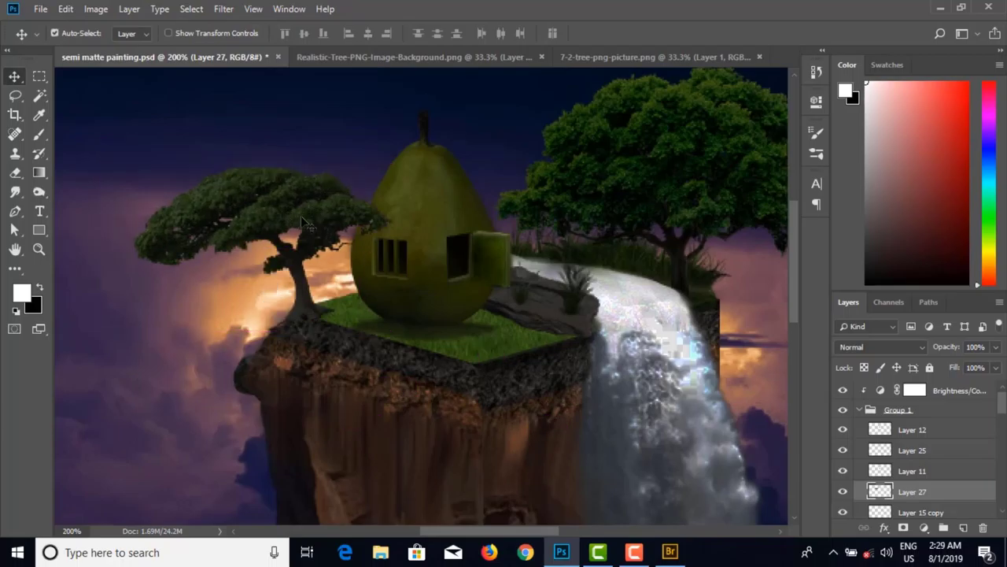
Step: Duplicate Layer 27, set the copy to Soft Light, and select the original too
key("ctrl+j")
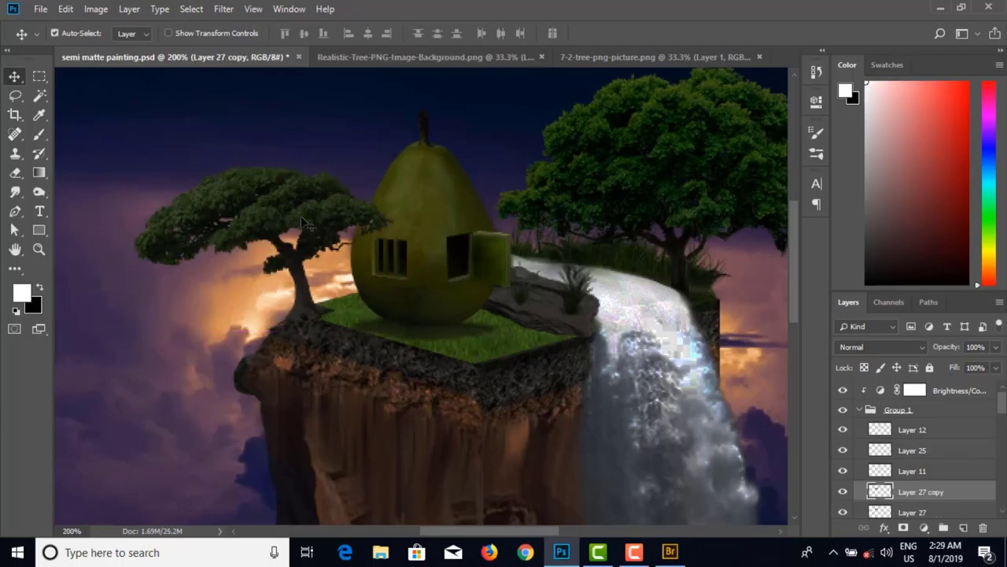
left_click(885, 348)
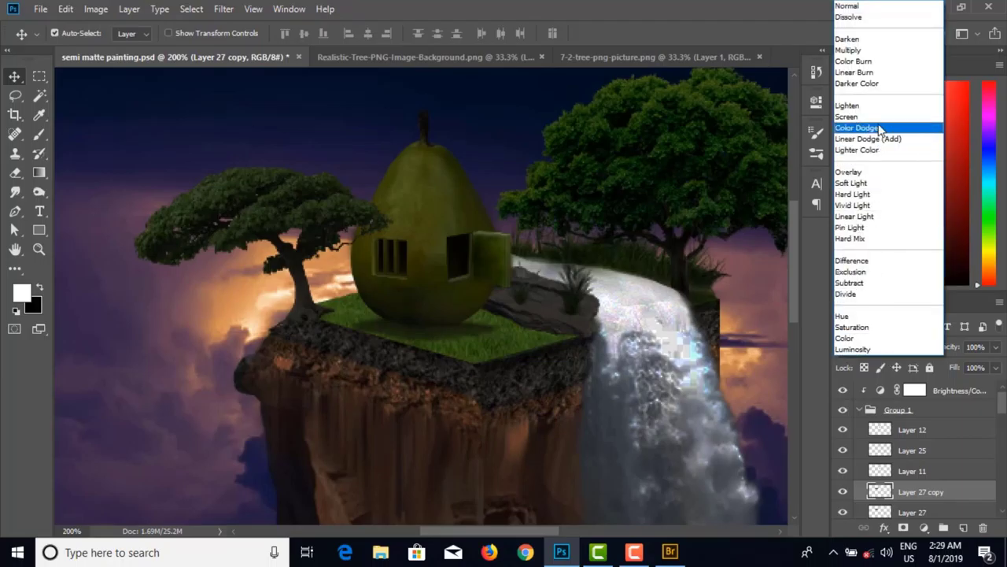
left_click(863, 183)
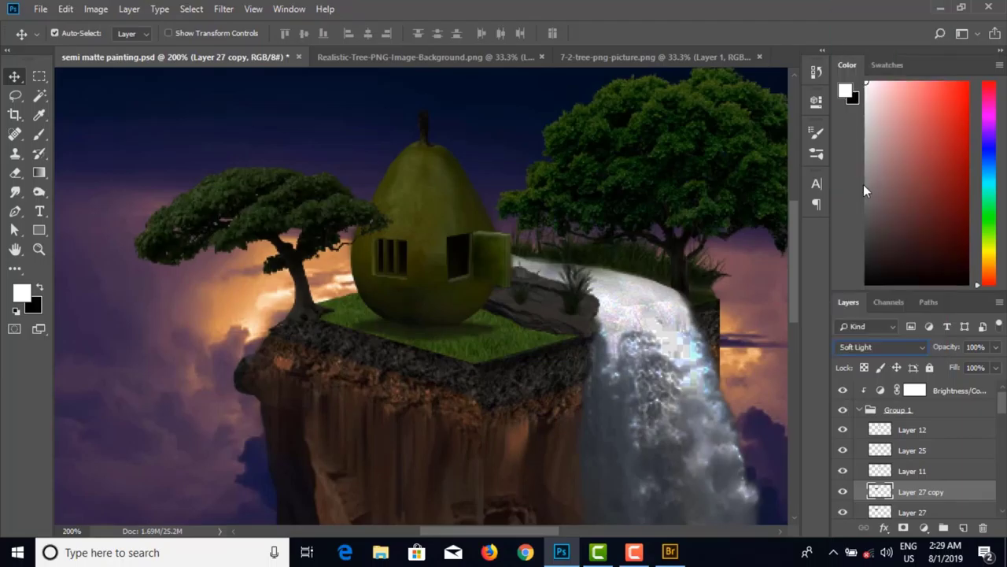
scroll(919, 508, "down", 1)
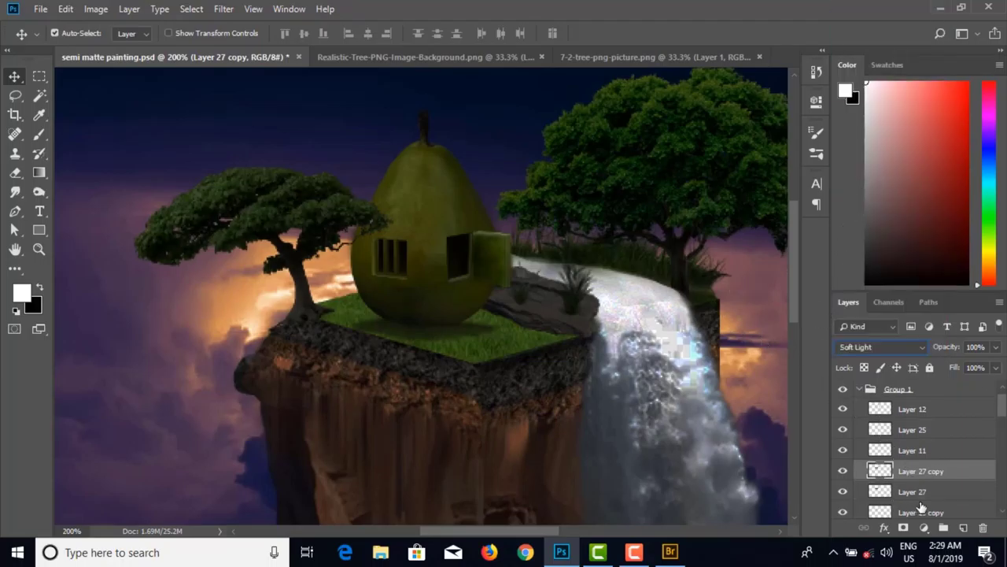
left_click(921, 496, "shift")
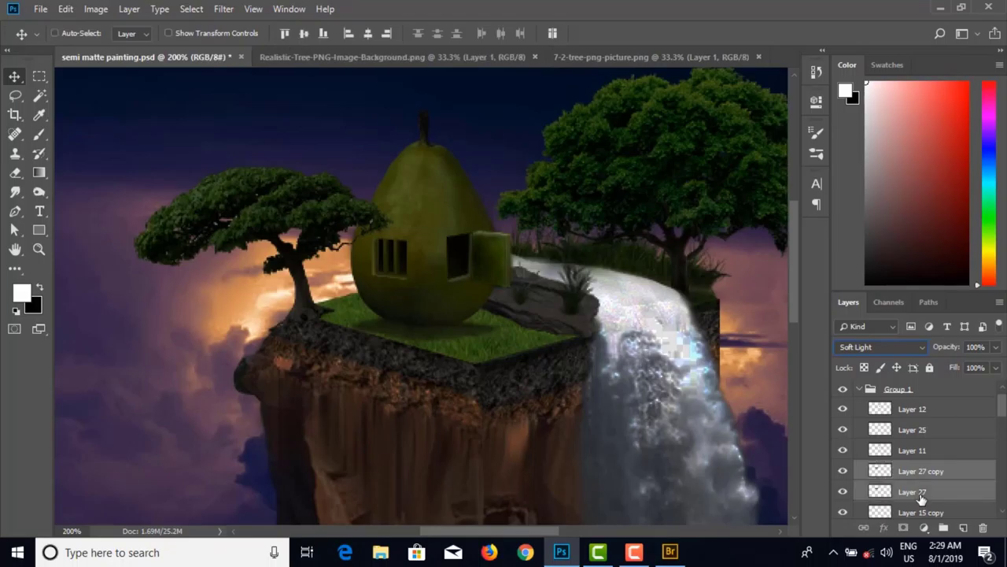
Step: Merge Layer 27 and Layer 27 copy into one layer with Ctrl+E
key("ctrl")
key("ctrl+plus")
key("ctrl+plus")
key("ctrl+plus")
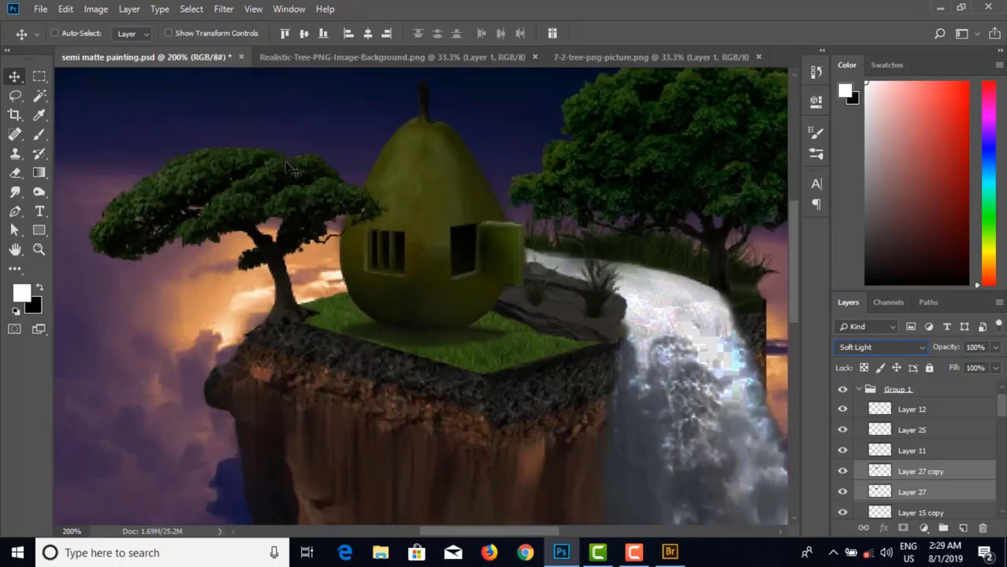
left_click_drag(224, 160, 522, 288)
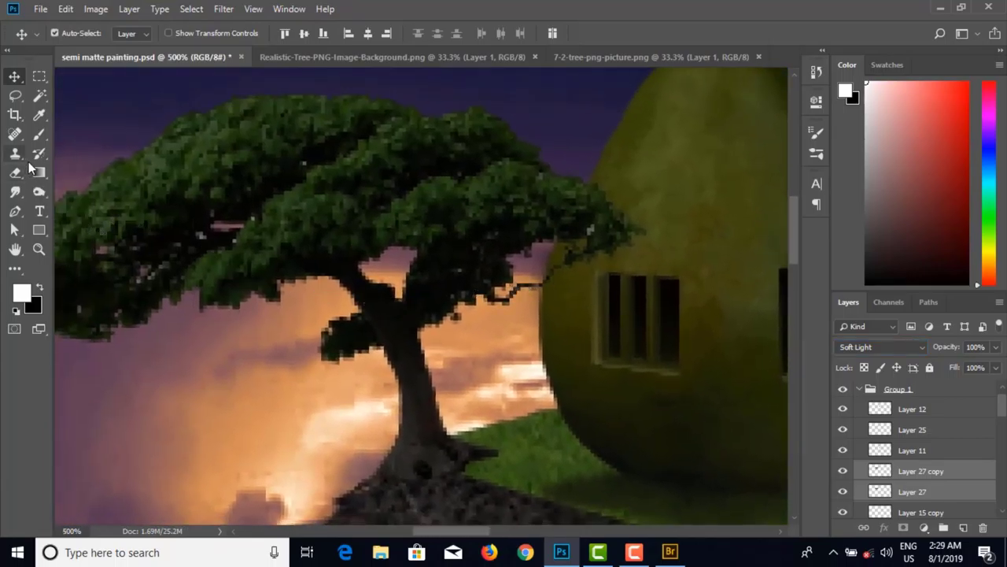
left_click(16, 136)
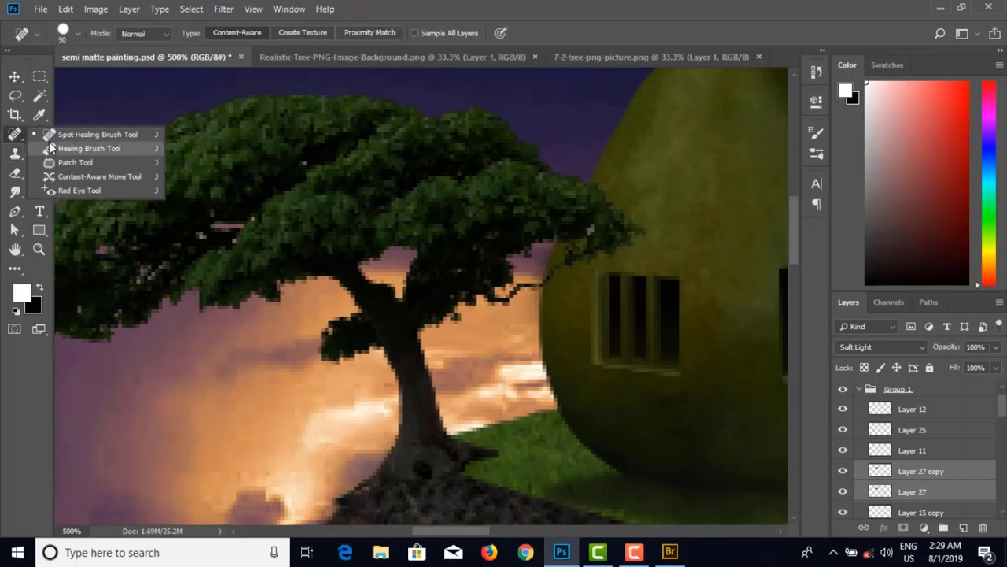
left_click(15, 173)
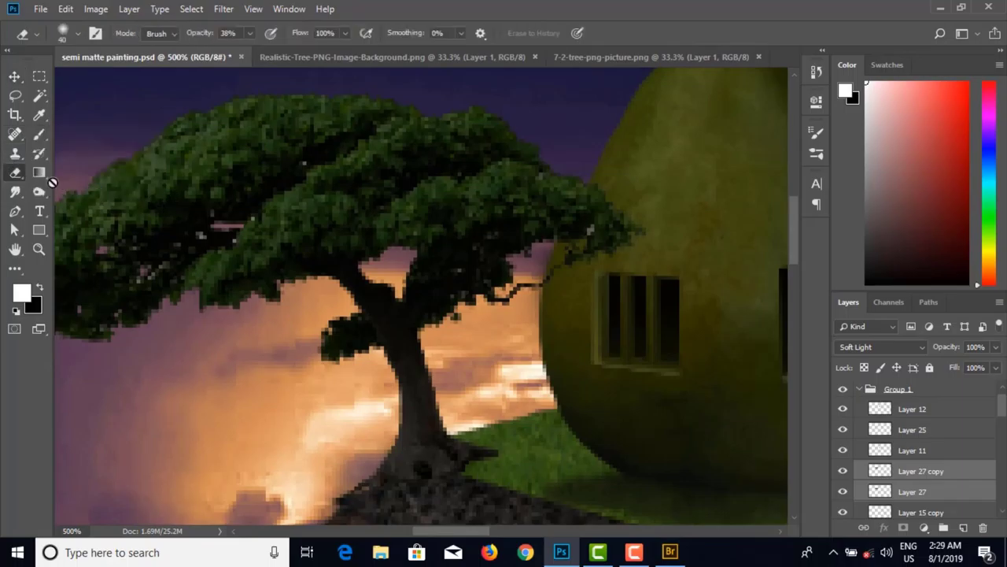
left_click(917, 477)
left_click(924, 493, "shift")
key("ctrl+e")
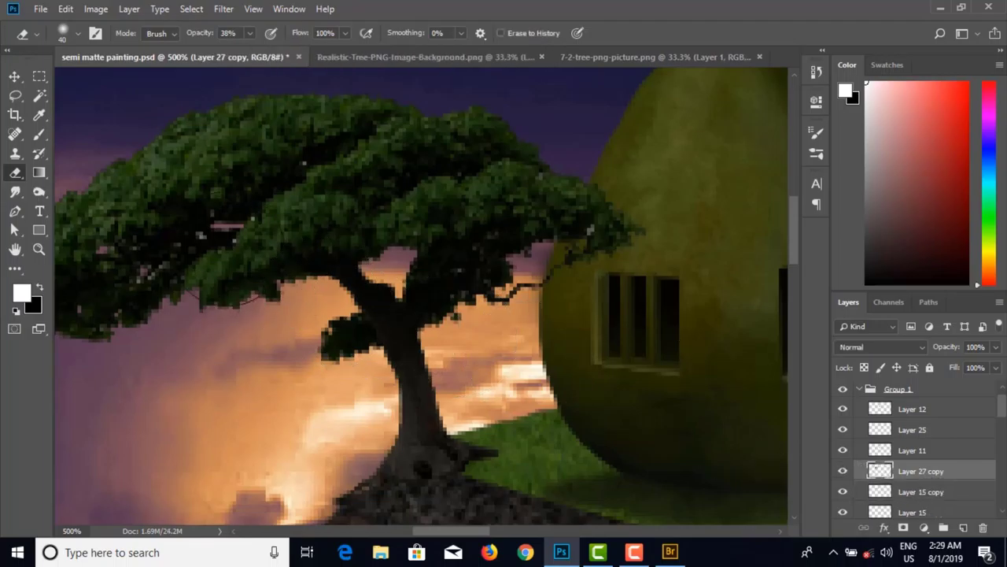
Step: Set the eraser to a small 2-pixel brush at 100% opacity
key("bracketleft")
key("bracketleft")
key("bracketleft")
key("bracketleft")
key("bracketleft")
key("bracketleft")
key("bracketleft")
key("bracketleft")
key("bracketleft")
key("bracketleft")
key("bracketleft")
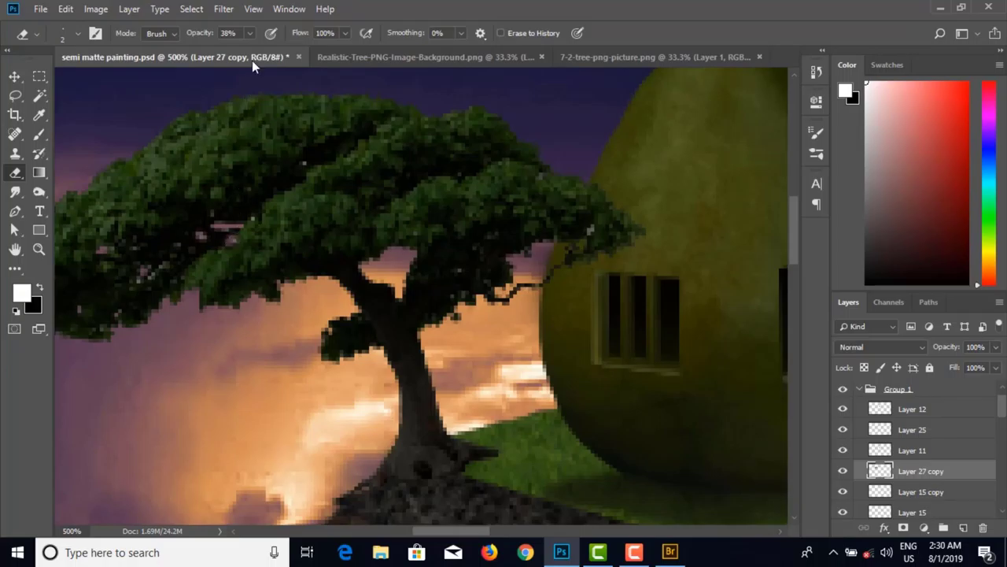
left_click(249, 33)
left_click_drag(246, 51, 316, 49)
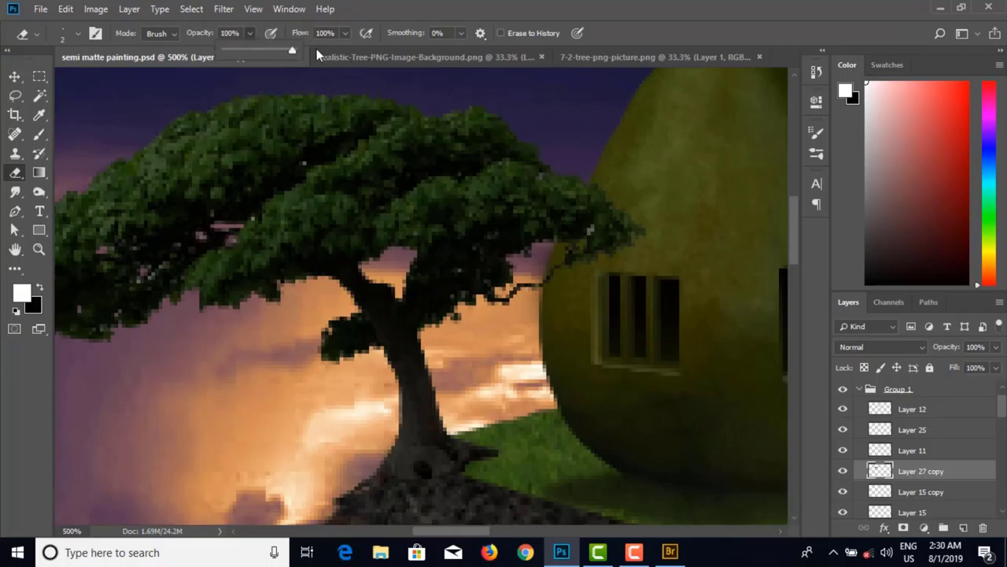
left_click(234, 238)
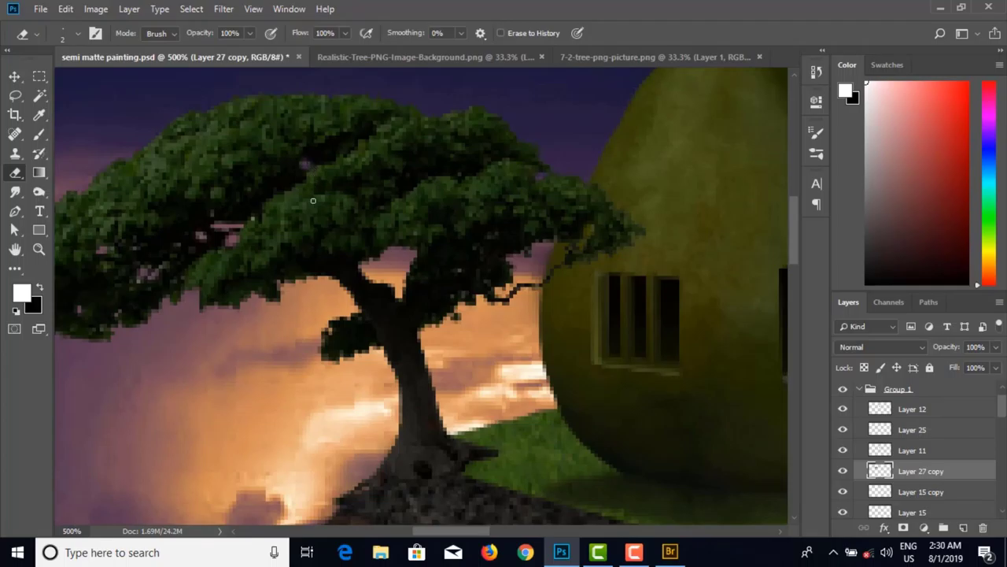
Step: Pan the view to the island and switch to the Smudge tool
scroll(307, 231, "down", 3)
scroll(277, 293, "up", 1)
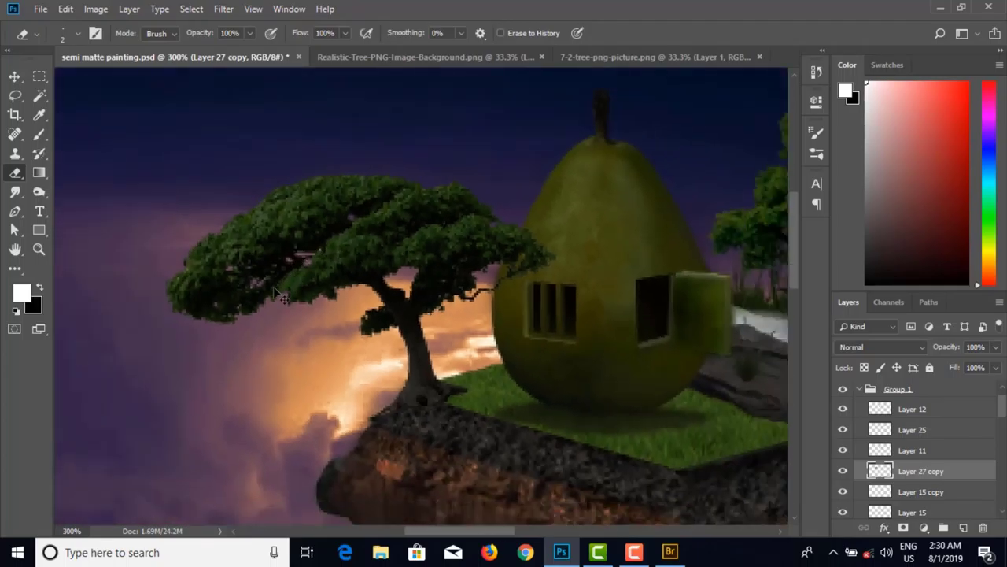
scroll(275, 296, "down", 1)
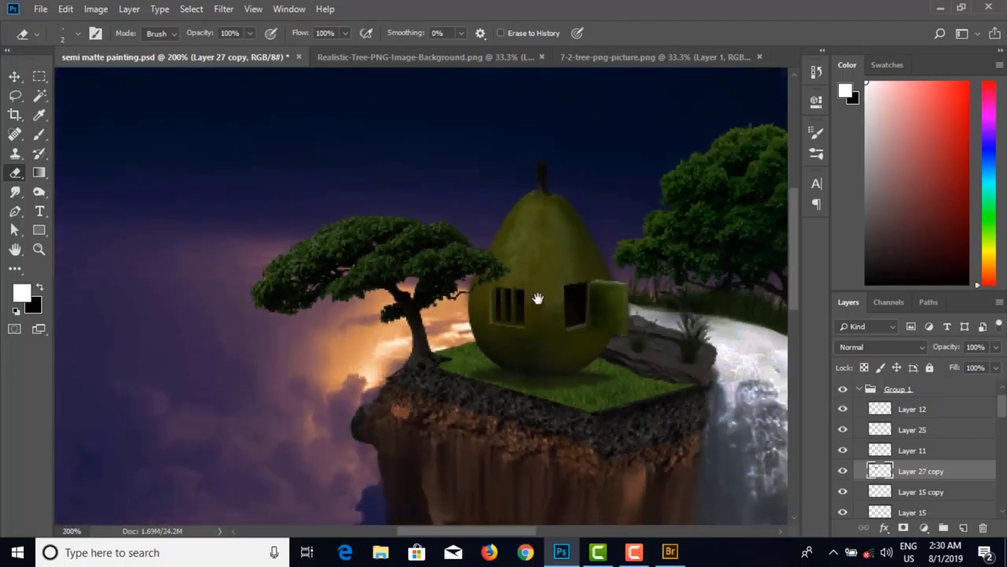
left_click_drag(535, 297, 441, 243)
left_click(15, 192)
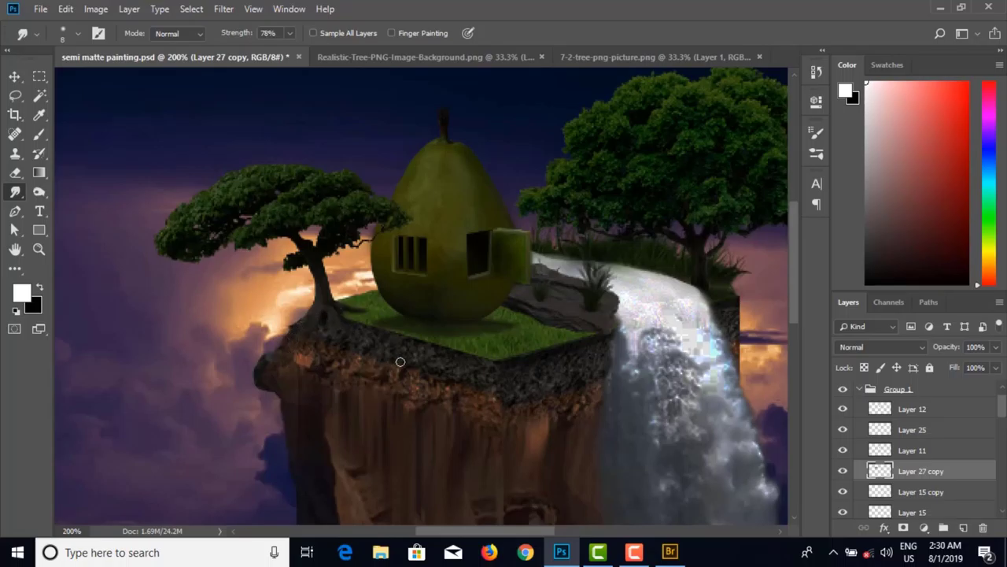
Step: Nudge the house layer into place beside the waterfall and save the painting
key("ctrl+minus")
key("ctrl+minus")
key("ctrl+minus")
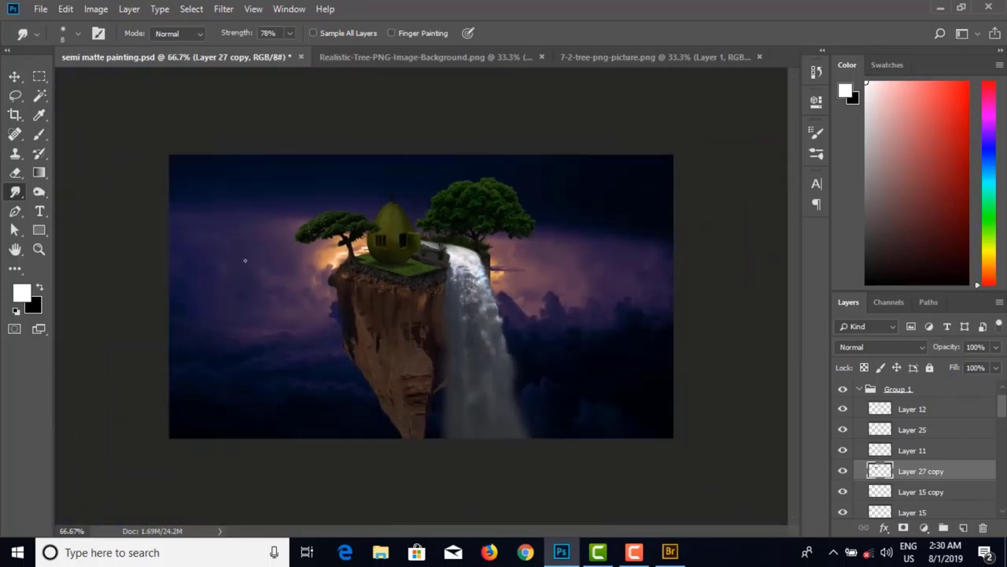
left_click(15, 77)
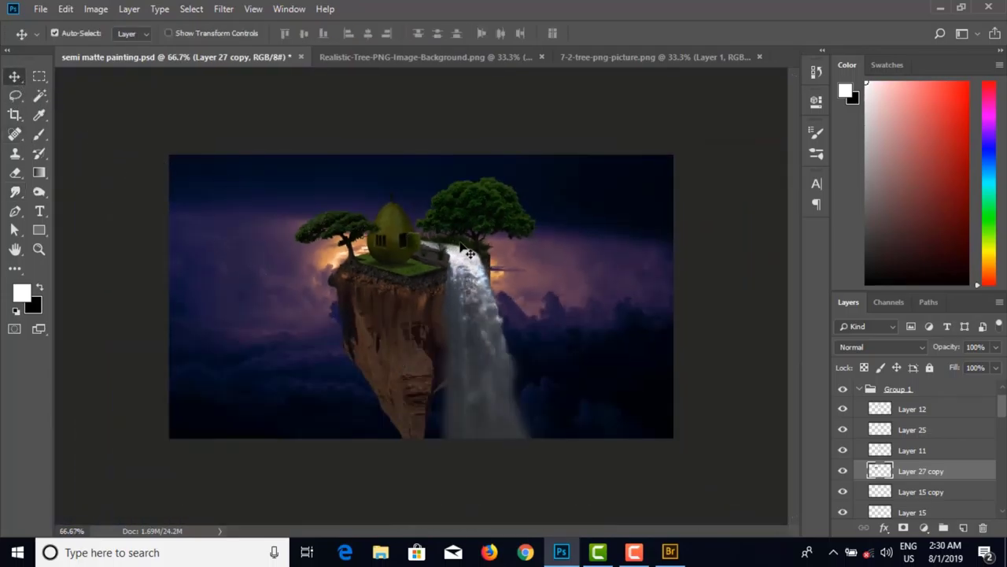
left_click_drag(462, 251, 470, 254)
key("ctrl+s")
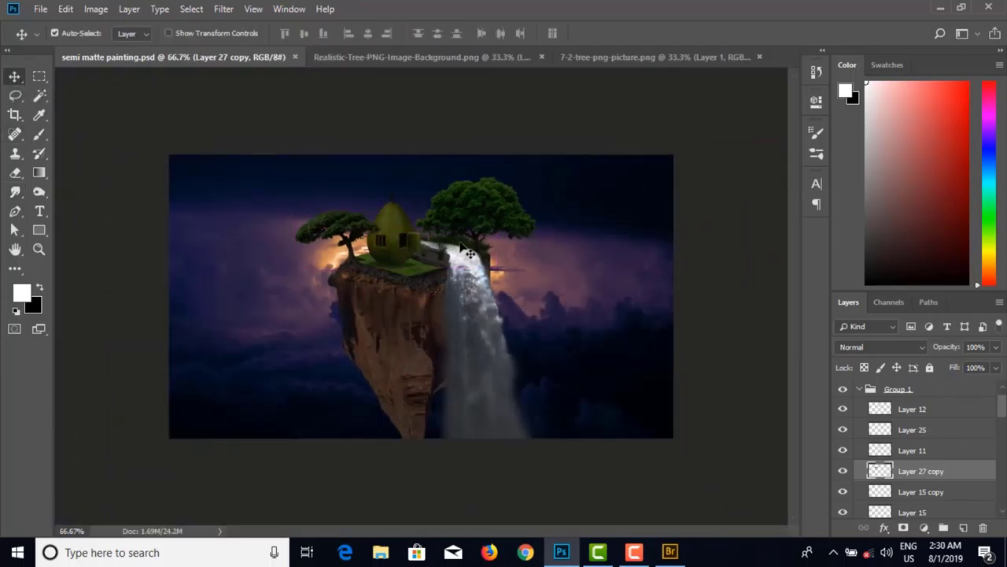
Step: Zoom in and pan around the island, then zoom back out to the whole painting
key("ctrl+plus")
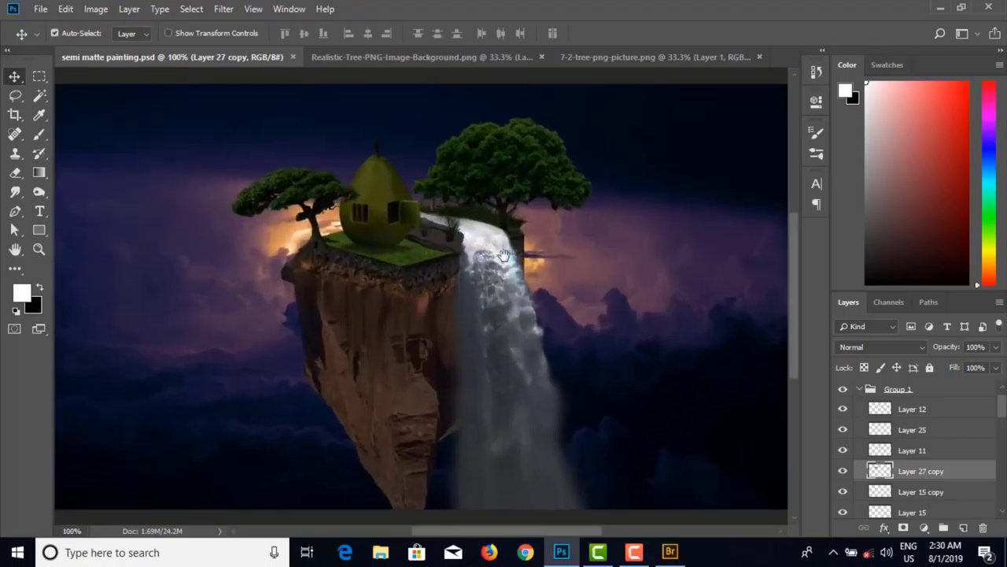
left_click_drag(505, 254, 501, 238)
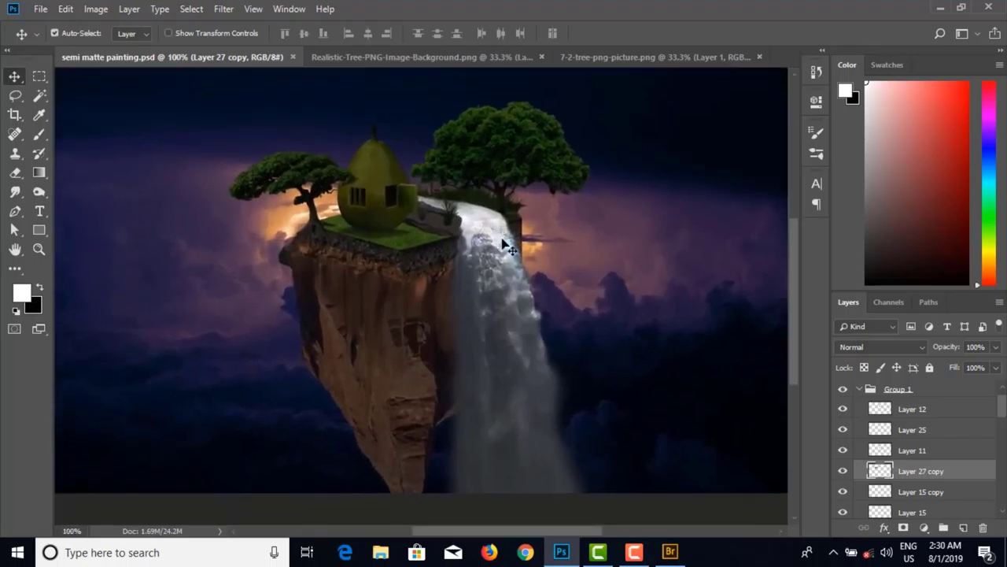
mouse_move(459, 231)
left_mouse_down()
mouse_move(433, 260)
mouse_move(453, 219)
left_mouse_up()
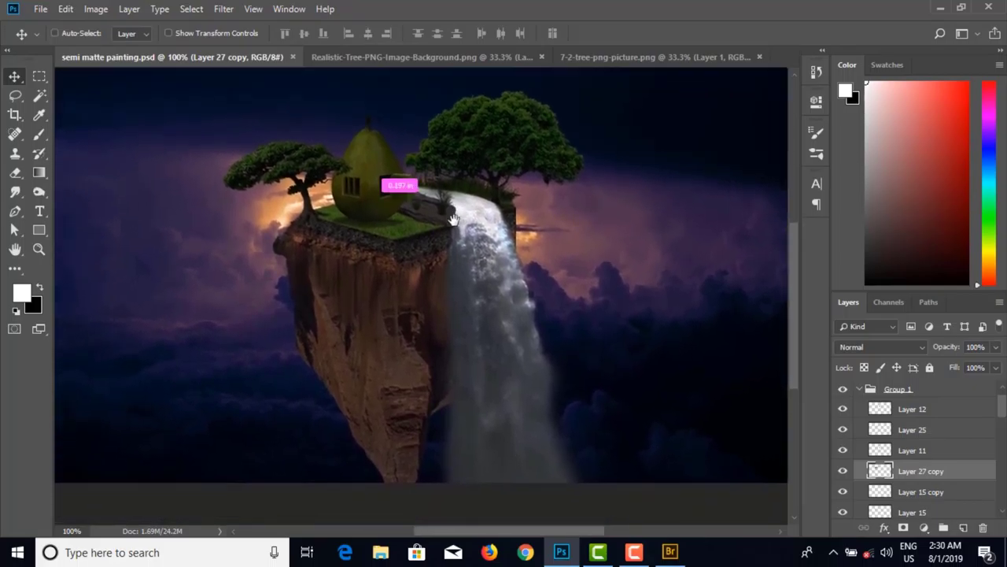
key("ctrl+minus")
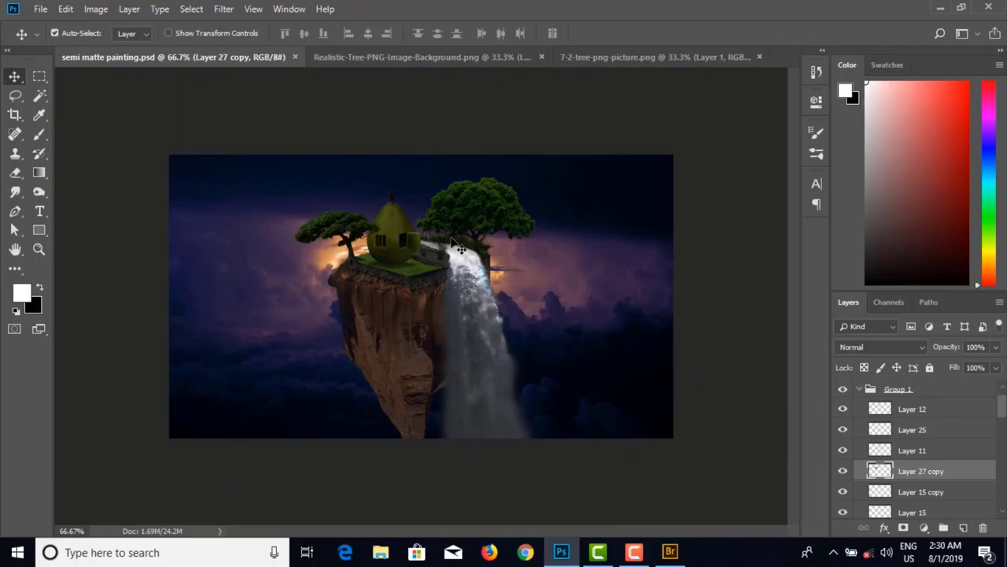
Step: Close the Realistic-Tree-PNG-Image-Background and 7-2-tree-png-picture documents
left_click(465, 59)
left_click(549, 58)
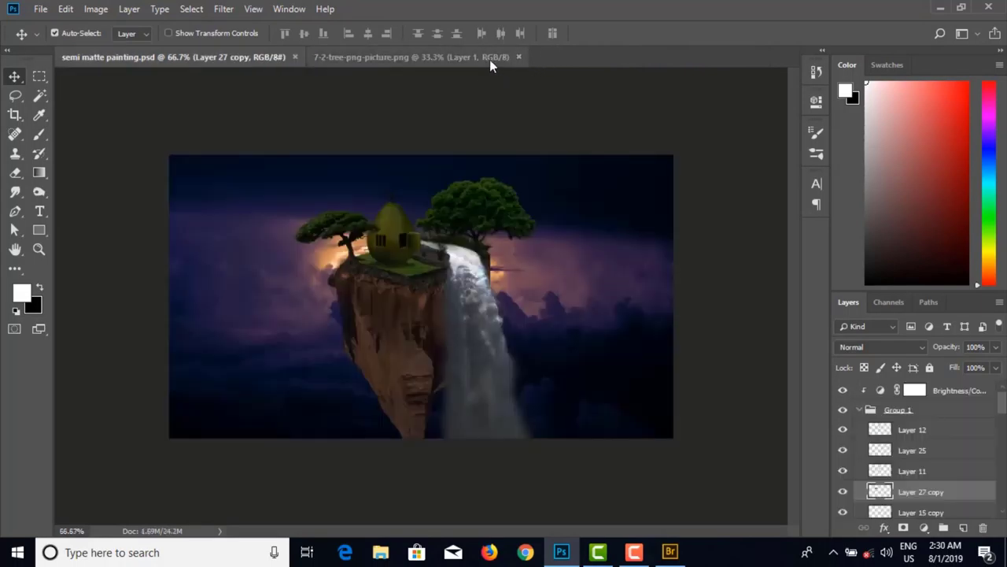
left_click(510, 59)
left_click(520, 58)
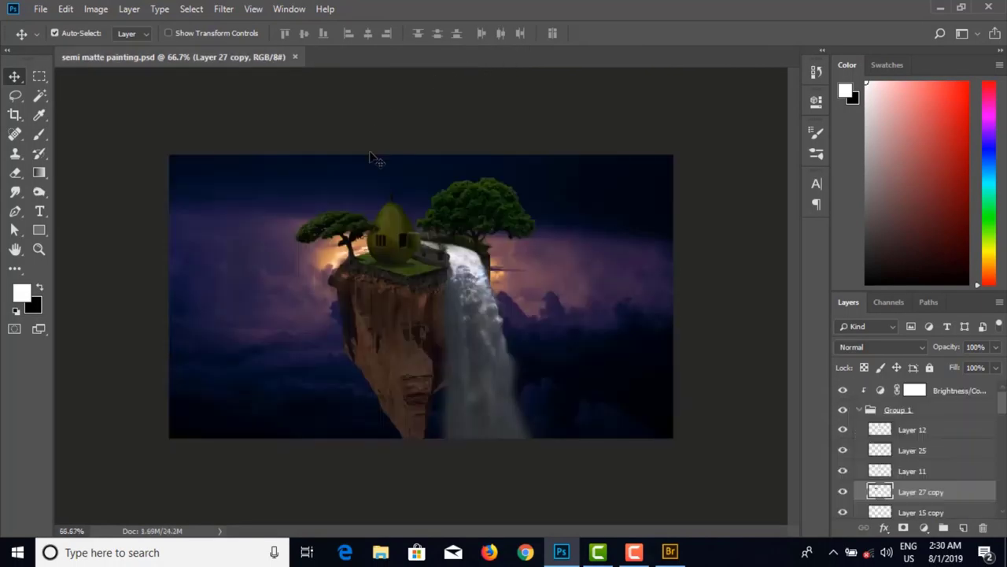
Step: Open the 256613936d34980757d9046faa176b5c sparkle image and dismiss the background layer warning
left_click(39, 10)
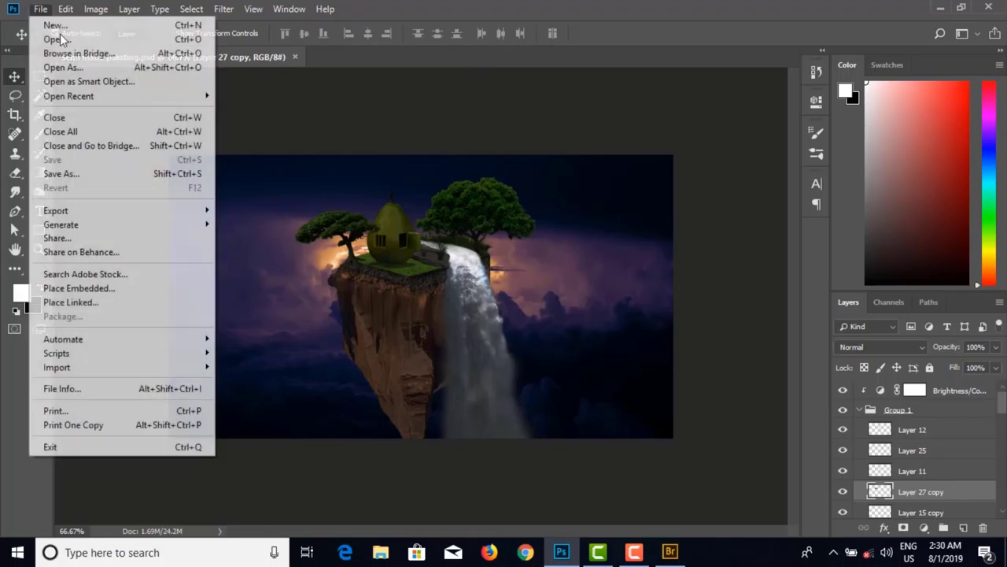
left_click(66, 40)
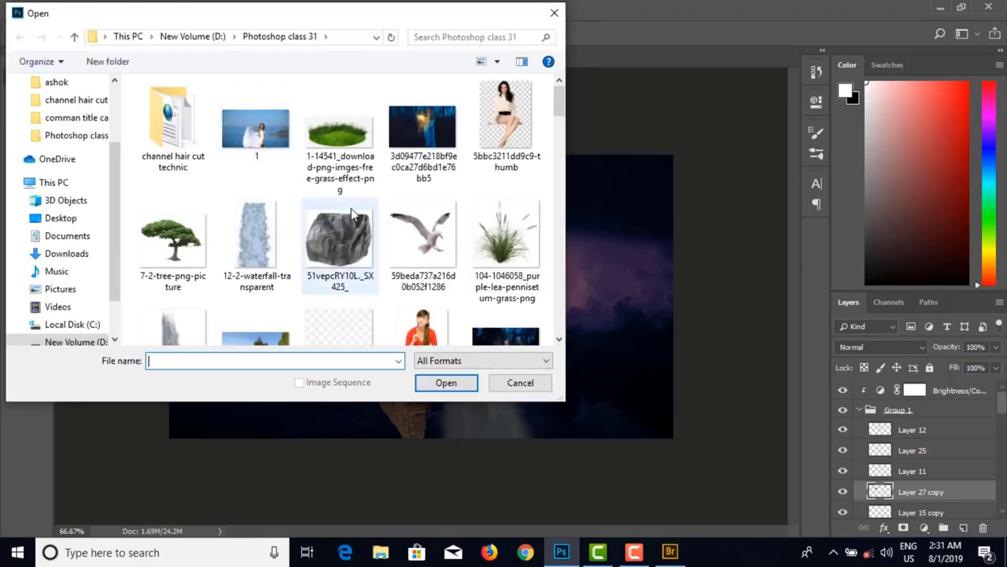
scroll(362, 219, "down", 5)
scroll(362, 219, "up", 1)
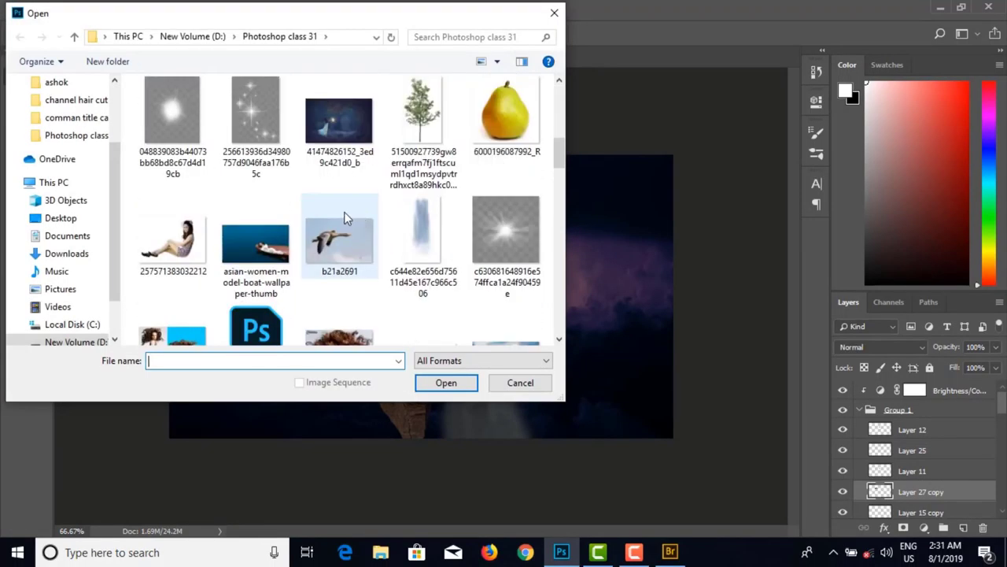
left_click(180, 110)
left_click(265, 112)
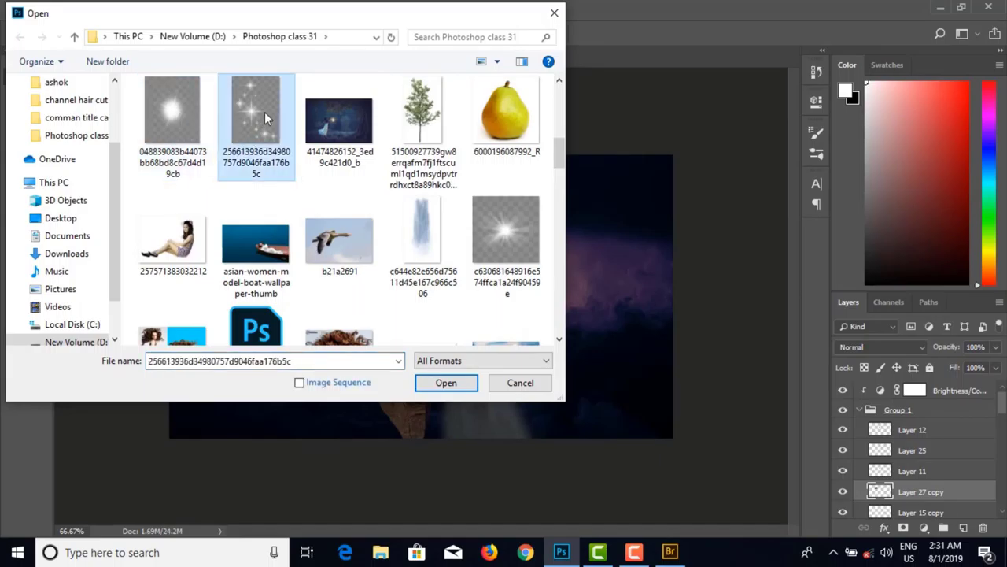
left_click(445, 383)
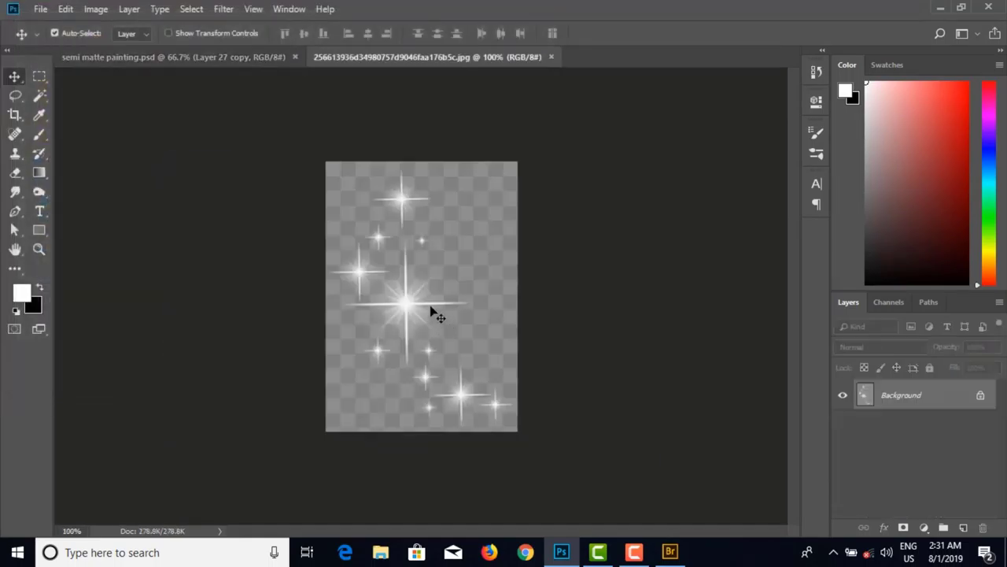
left_click_drag(149, 84, 252, 75)
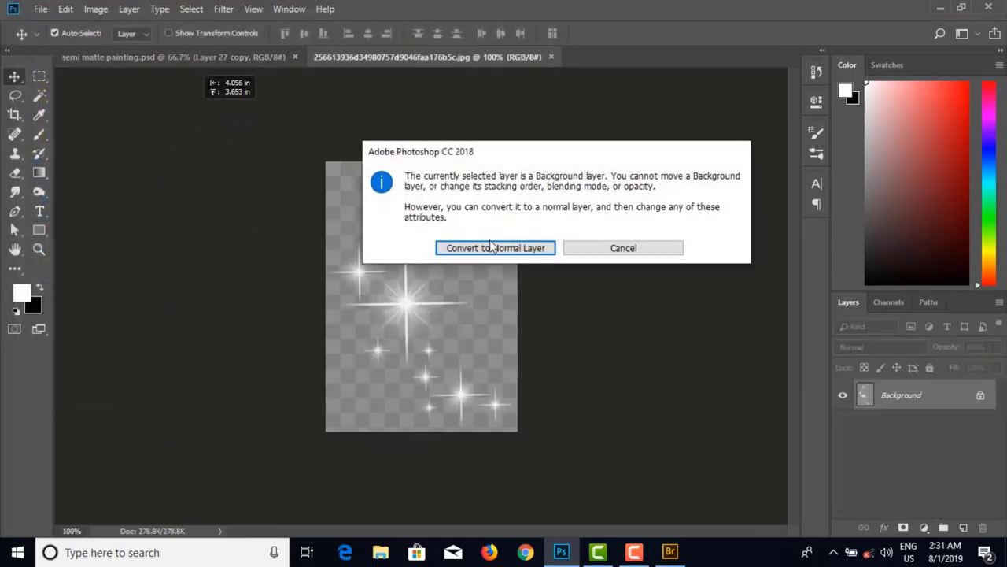
left_click(607, 250)
Step: Open the 506155_preview sparkle image, leaving its content unshifted
left_click(40, 9)
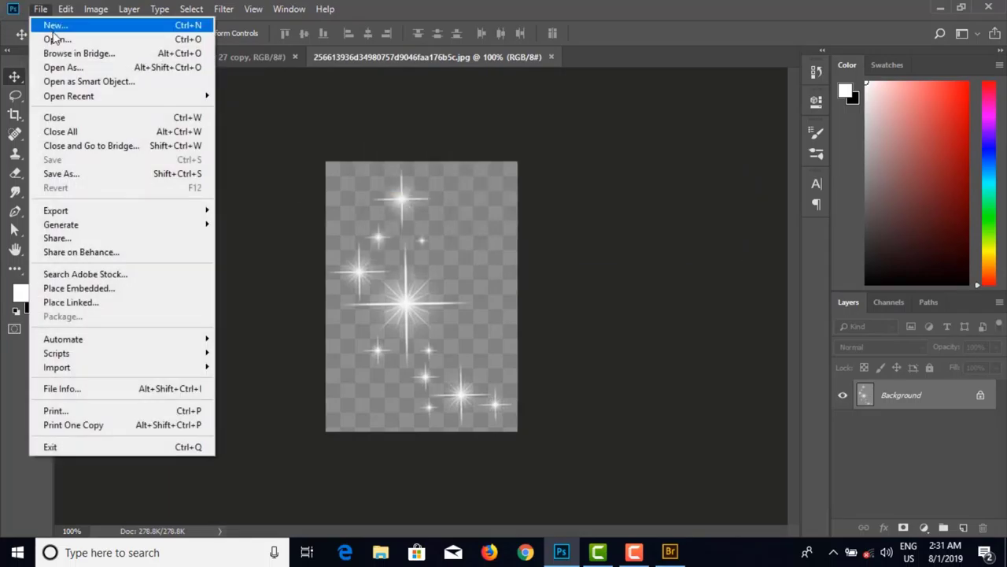
left_click(59, 40)
scroll(280, 220, "down", 5)
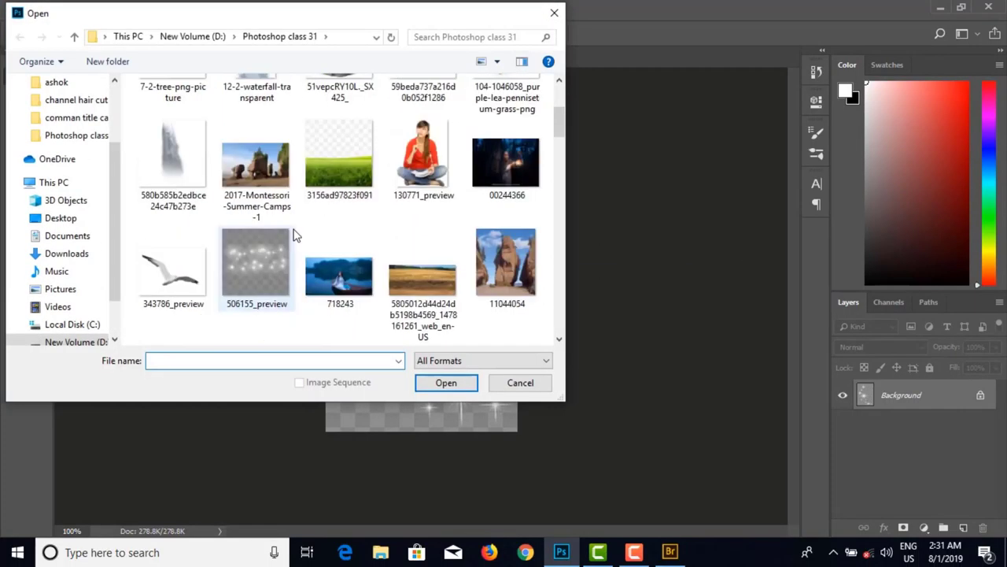
left_click(262, 163)
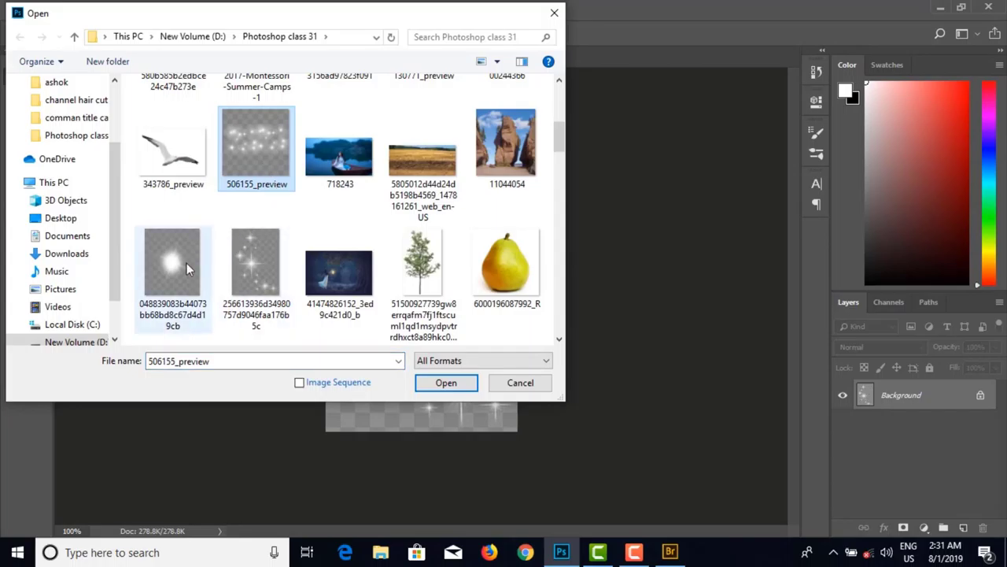
left_click(445, 383)
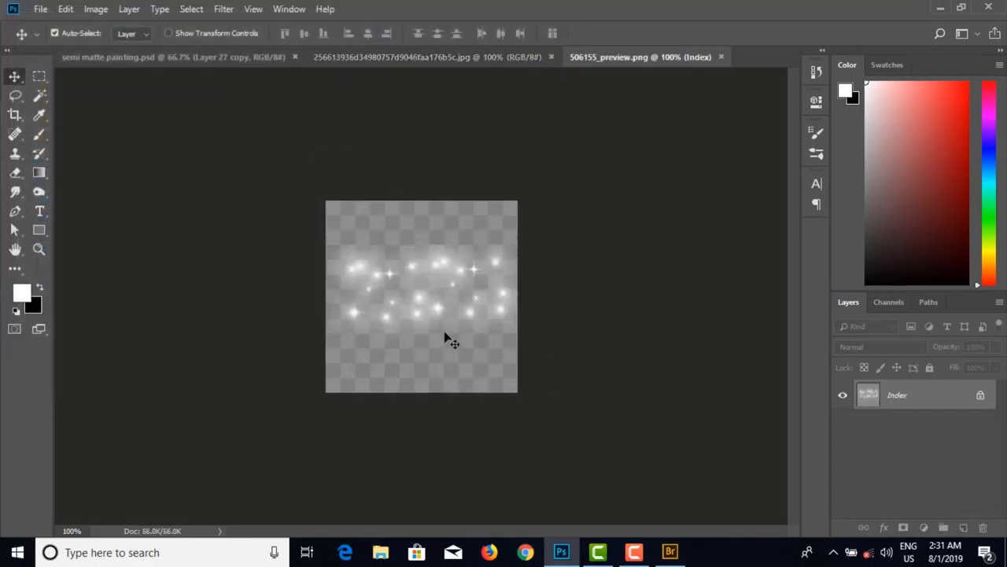
left_click_drag(435, 270, 415, 271)
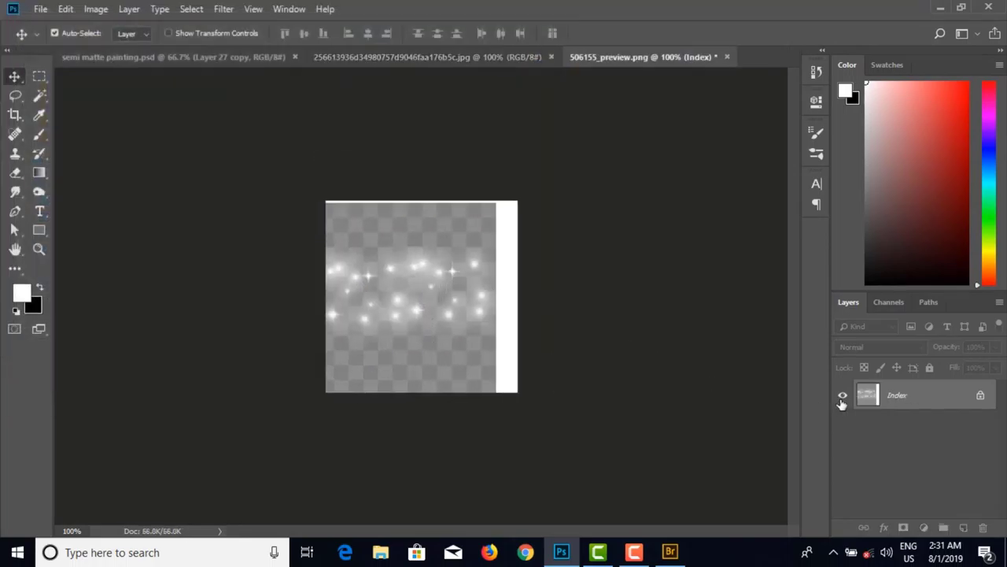
key("ctrl+z")
Step: Open the third image, 718243.jpg, and begin converting its background into Layer 0
left_click(40, 9)
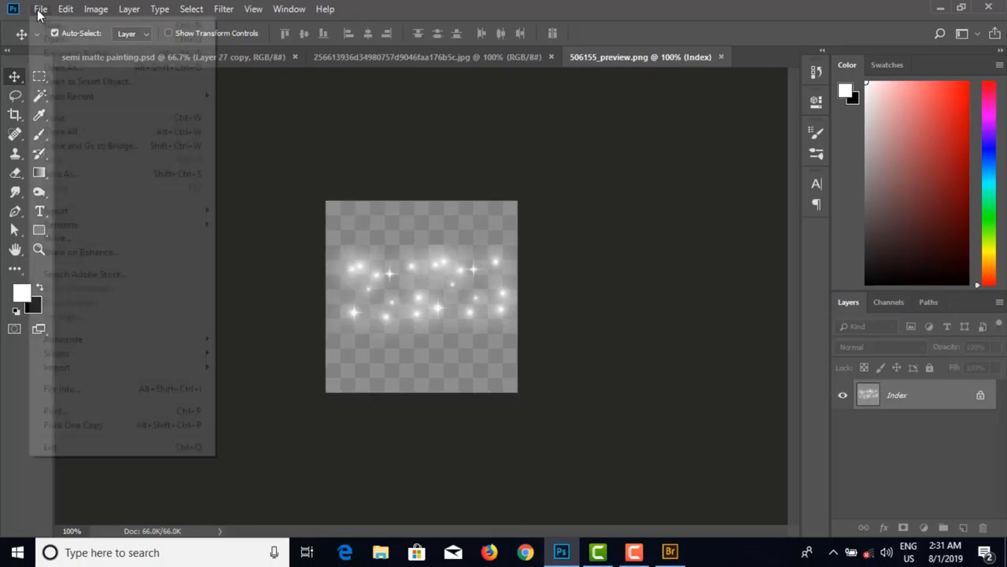
left_click(59, 38)
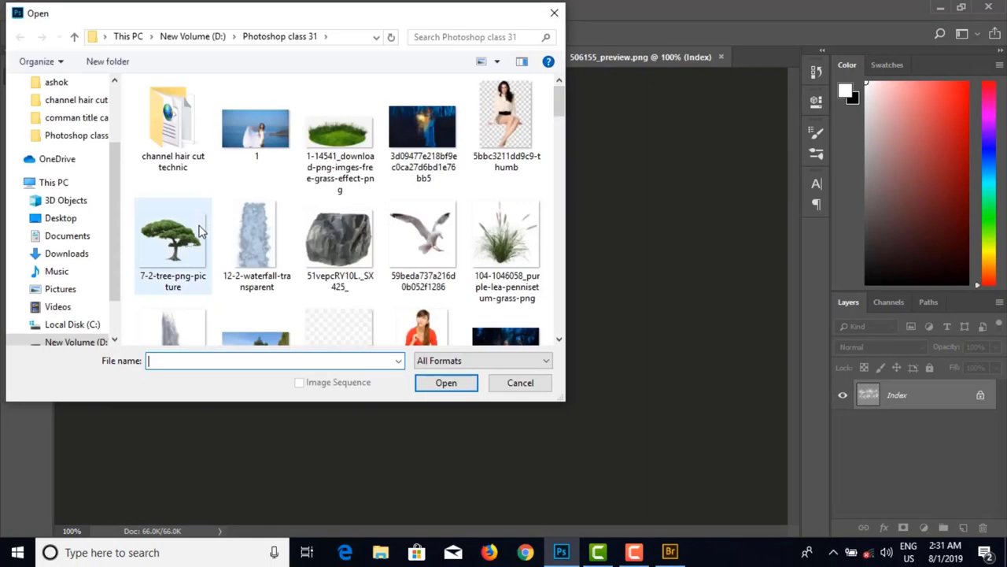
scroll(216, 236, "down", 5)
left_click(203, 268)
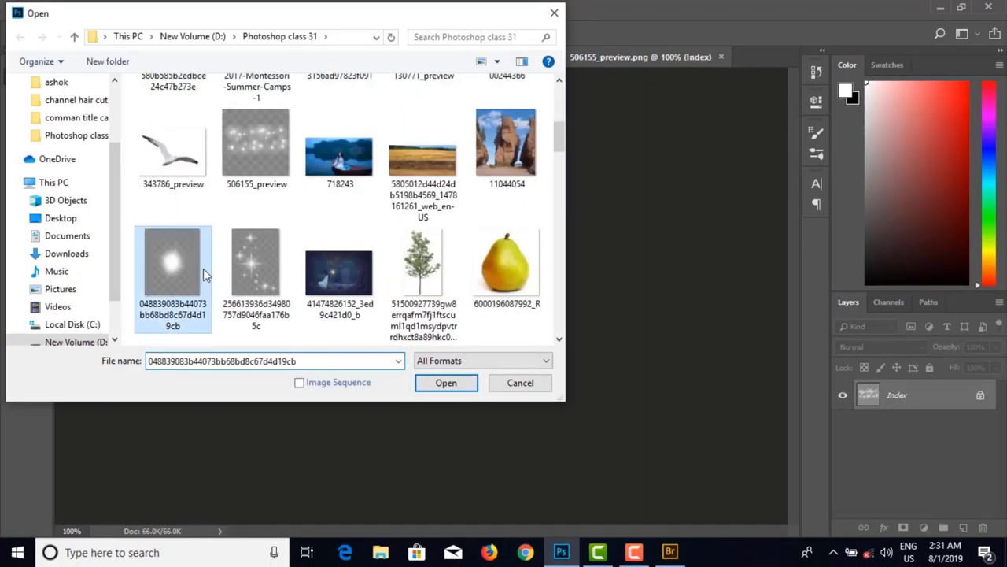
left_click(441, 383)
left_click_drag(459, 334, 414, 308)
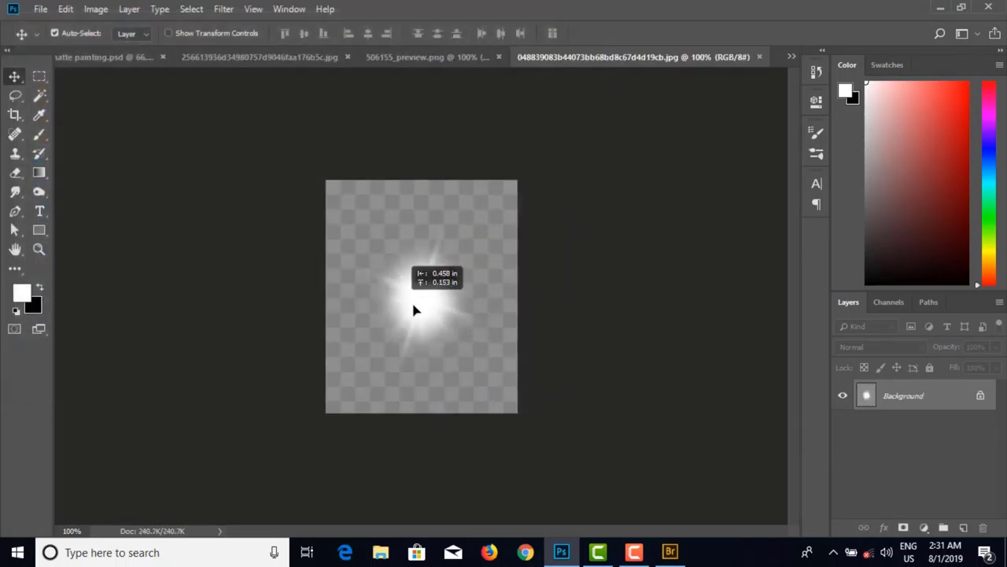
left_click(623, 248)
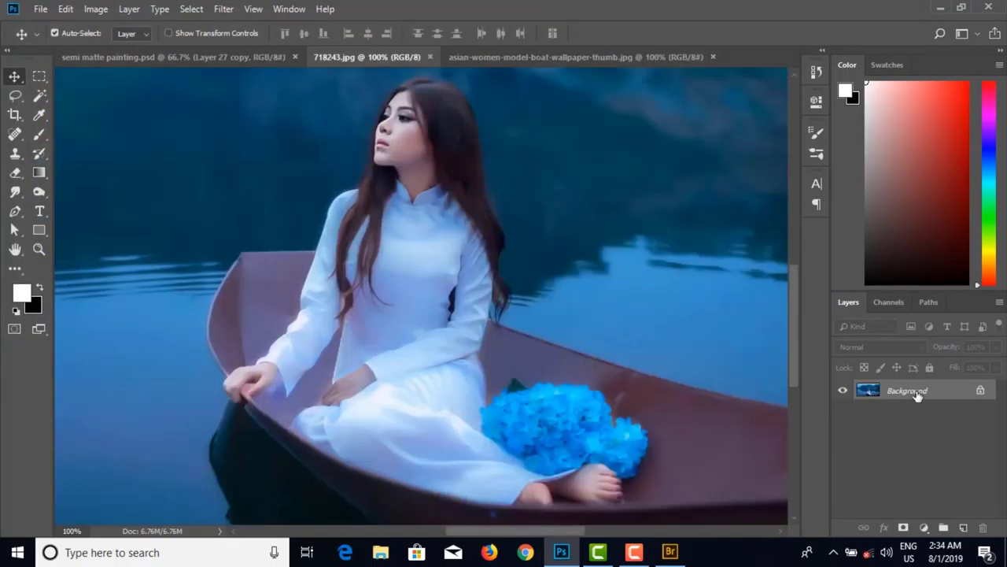
double_click(905, 391)
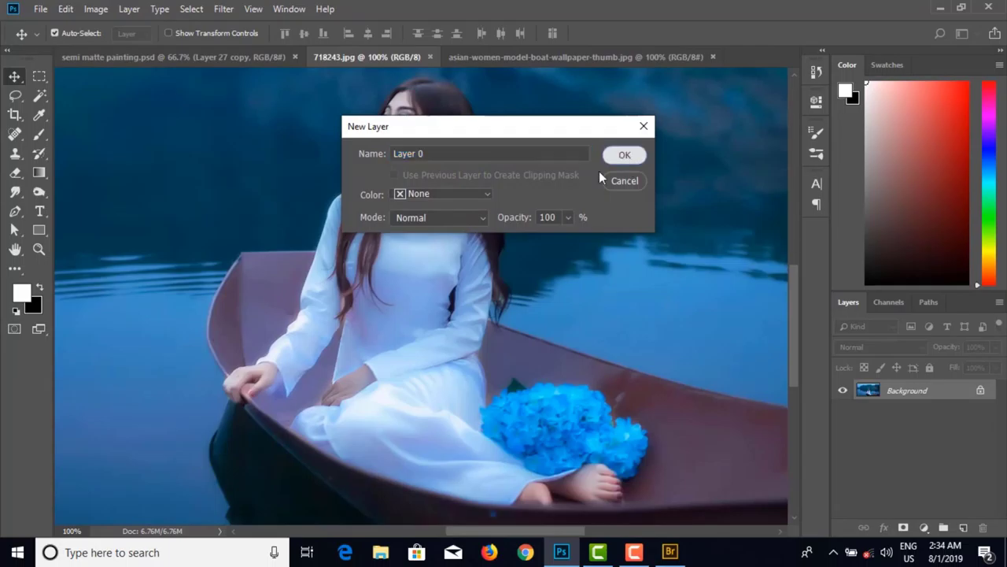
Step: Confirm Layer 0, then start a Pen path at the woman's hand and up her arm
key("Return")
left_click_drag(408, 285, 385, 295)
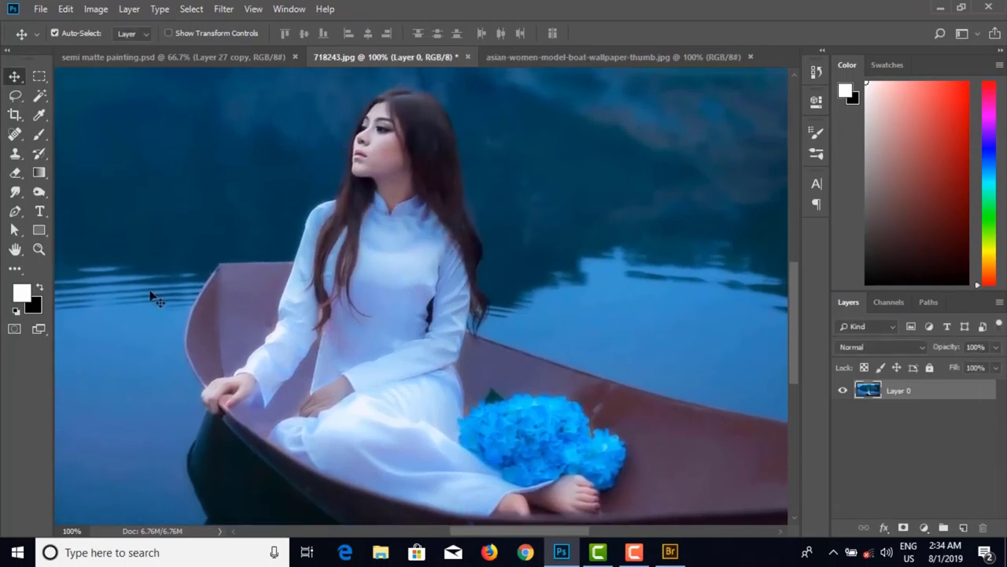
left_click(14, 211)
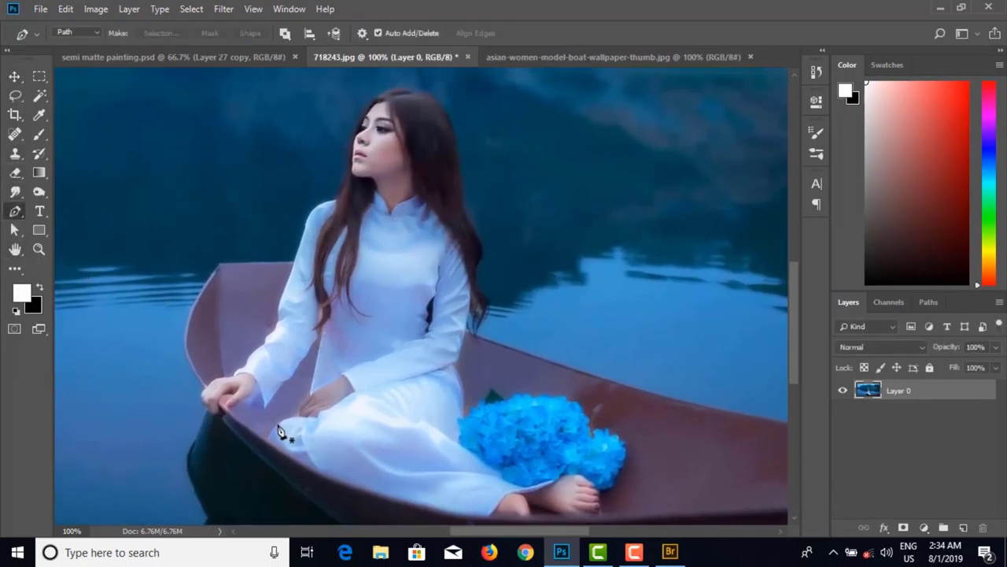
key("ctrl+plus")
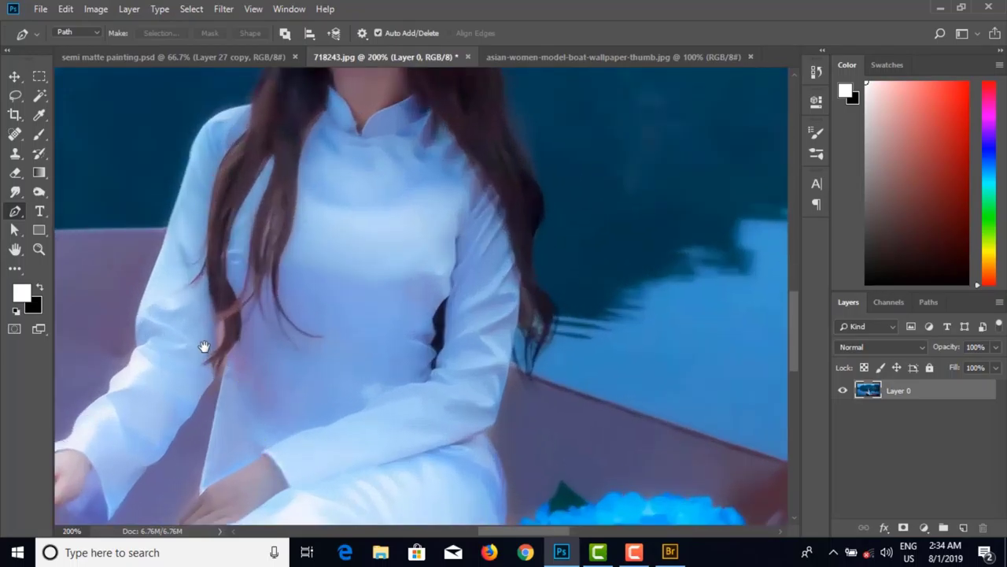
left_click_drag(204, 347, 378, 240)
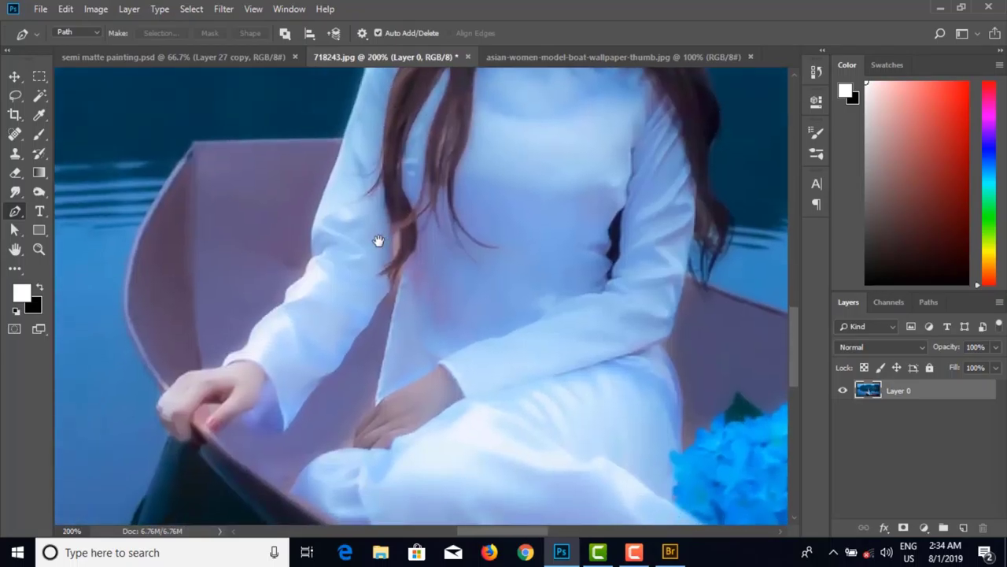
left_click(190, 445)
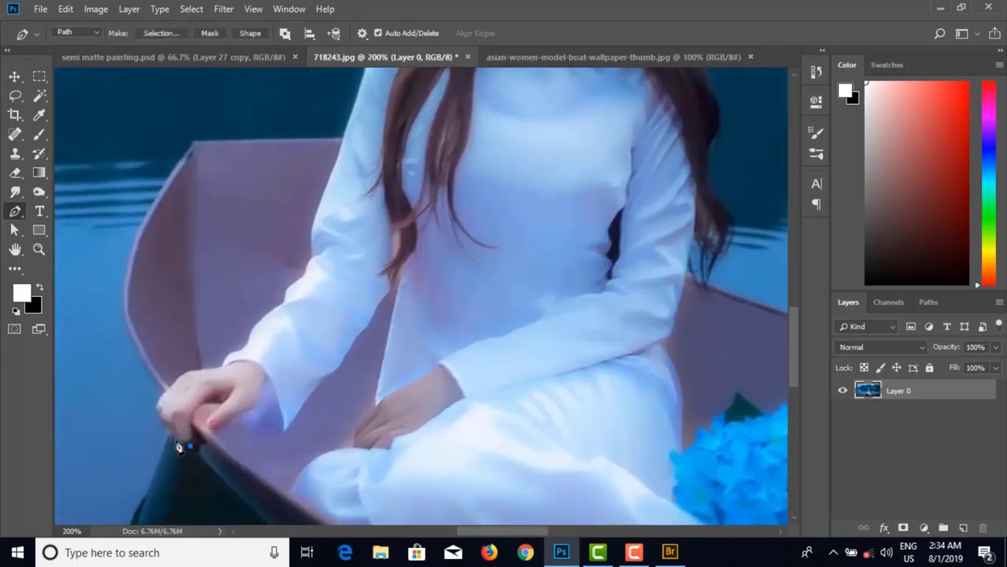
left_click(173, 433)
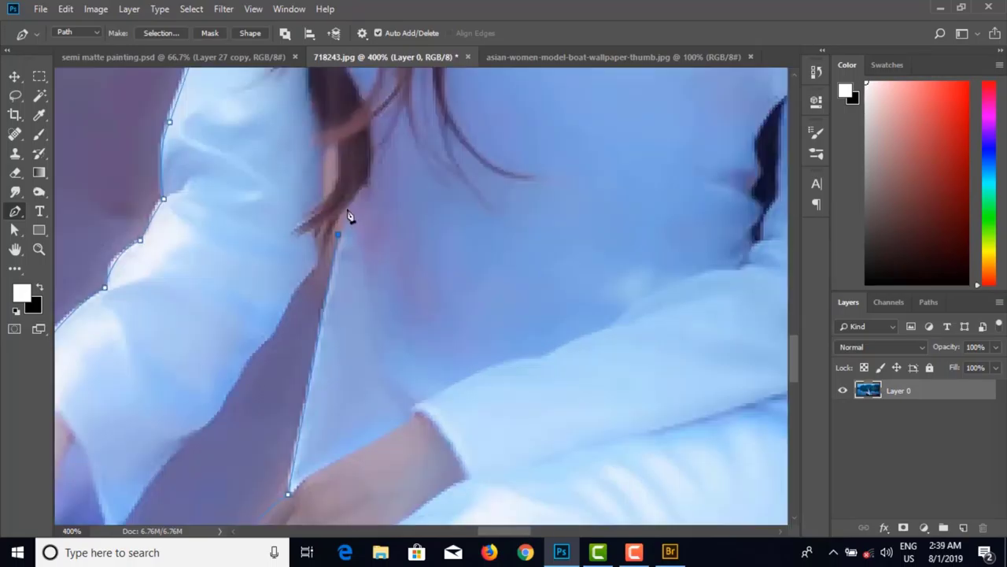
left_click(345, 211)
left_click(333, 227)
left_click(320, 253)
left_click(315, 267)
Step: Continue the path down her arm and sleeve edge, redoing the sleeve points
left_click_drag(334, 275, 505, 125)
left_click(470, 118)
left_click(459, 145)
left_click(447, 172)
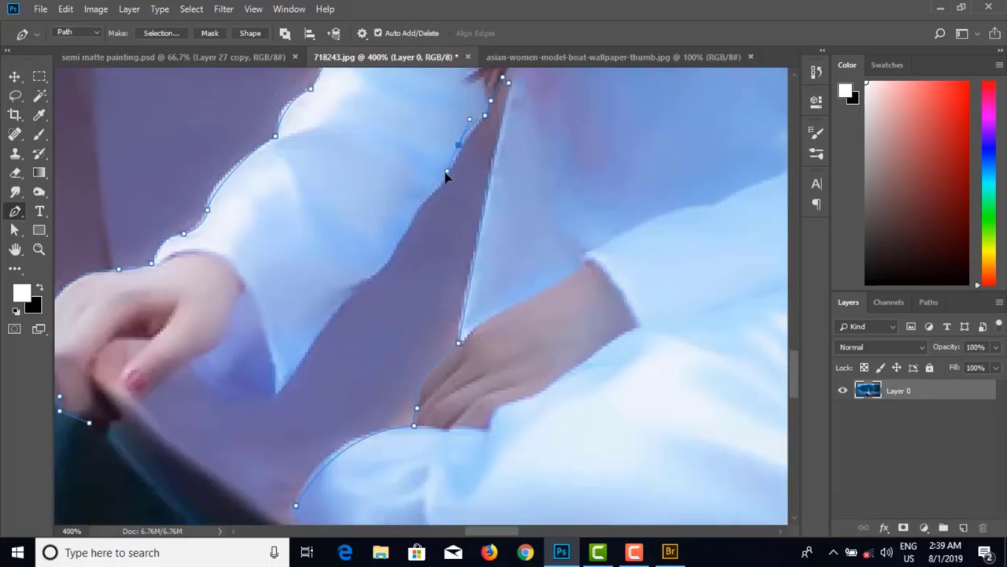
left_click(428, 187)
left_click(416, 201)
left_click(404, 216)
left_click_drag(376, 266, 316, 335)
key("ctrl+z")
key("ctrl+z")
key("ctrl+z")
left_click(305, 340)
left_click(291, 362)
left_click(277, 392)
Step: Curve the path around her hand and fingers resting on the boat
left_click_drag(213, 350, 377, 281)
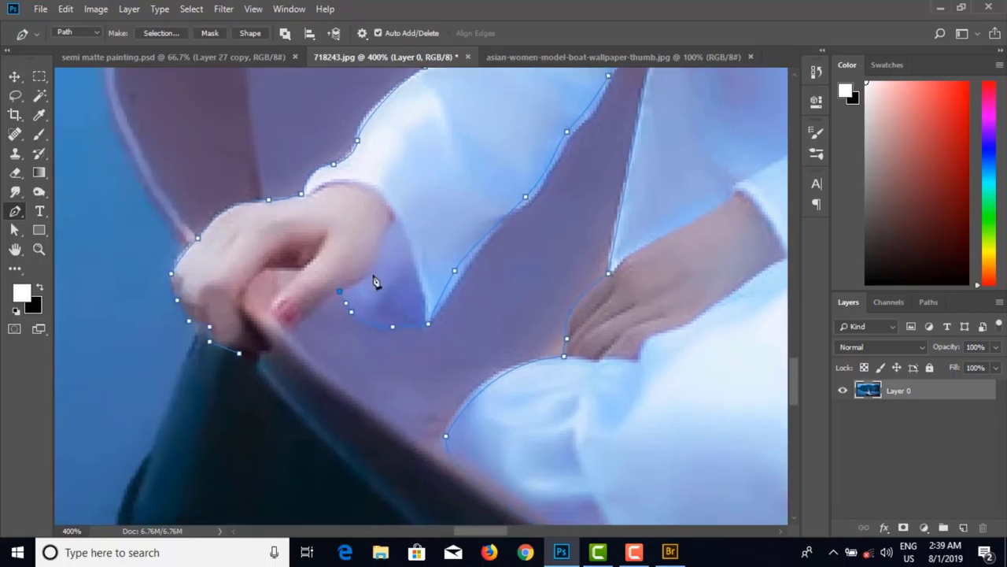
left_click_drag(302, 318, 292, 328)
left_click_drag(271, 303, 266, 268)
left_click_drag(242, 291, 246, 310)
left_click_drag(271, 354, 240, 356)
left_click_drag(224, 346, 225, 339)
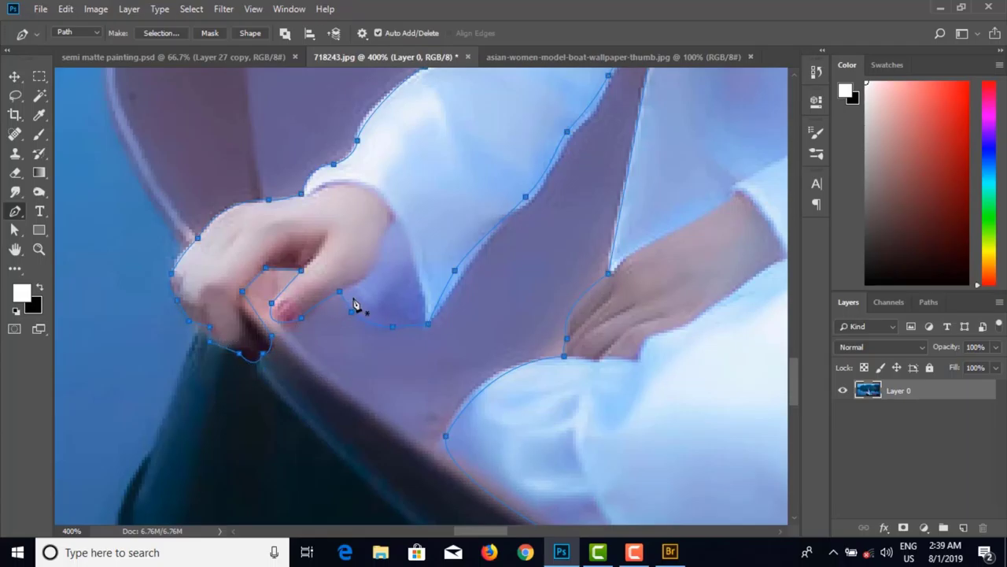
Step: Convert the traced path into a selection with Make Selection
scroll(356, 306, "down", 5)
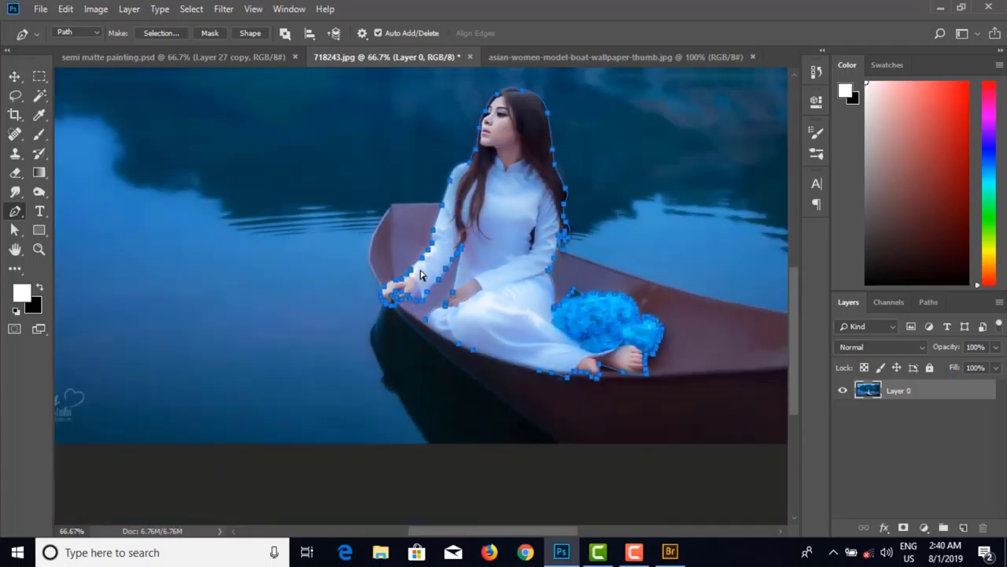
scroll(419, 275, "down", 1)
right_click(444, 220)
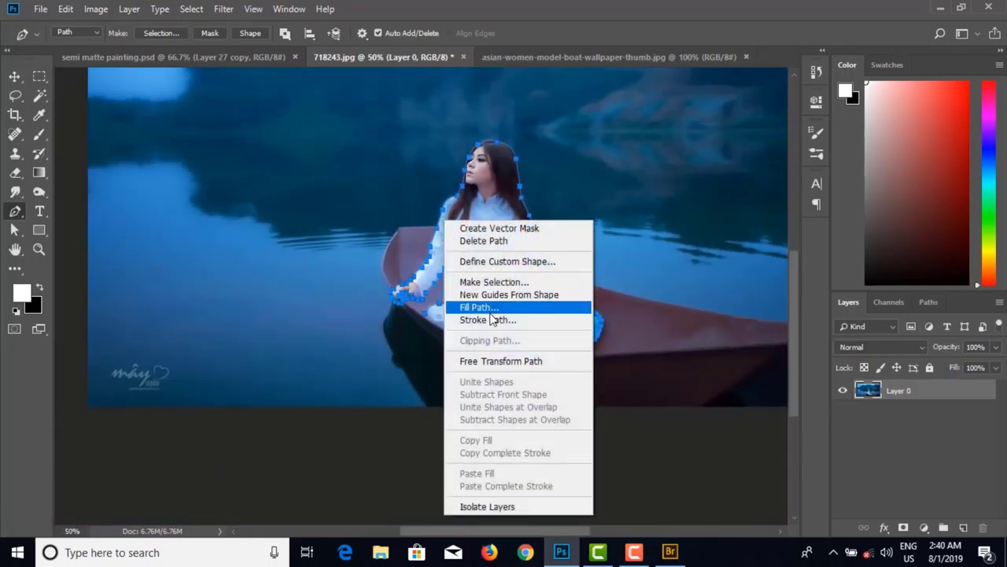
left_click(488, 281)
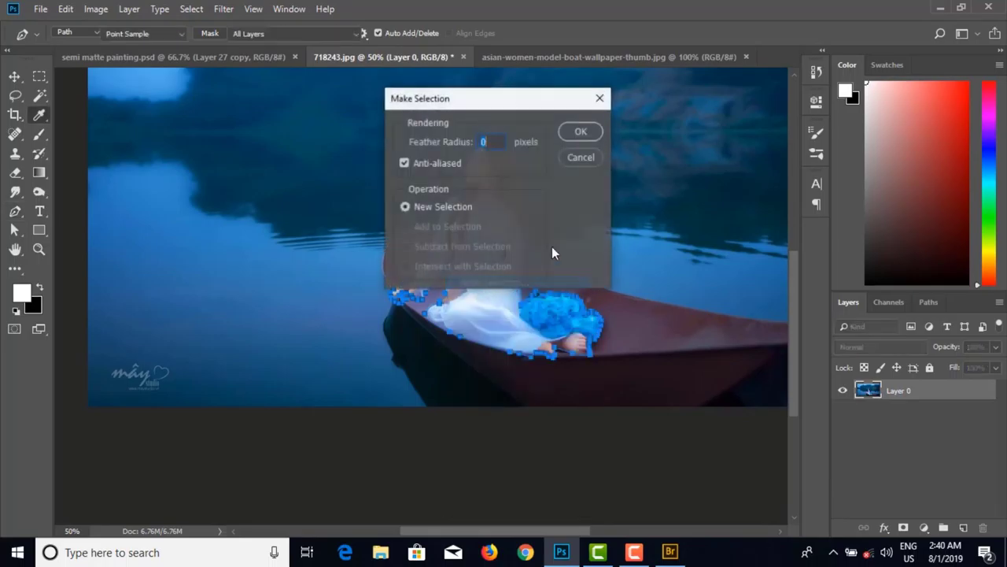
left_click(579, 134)
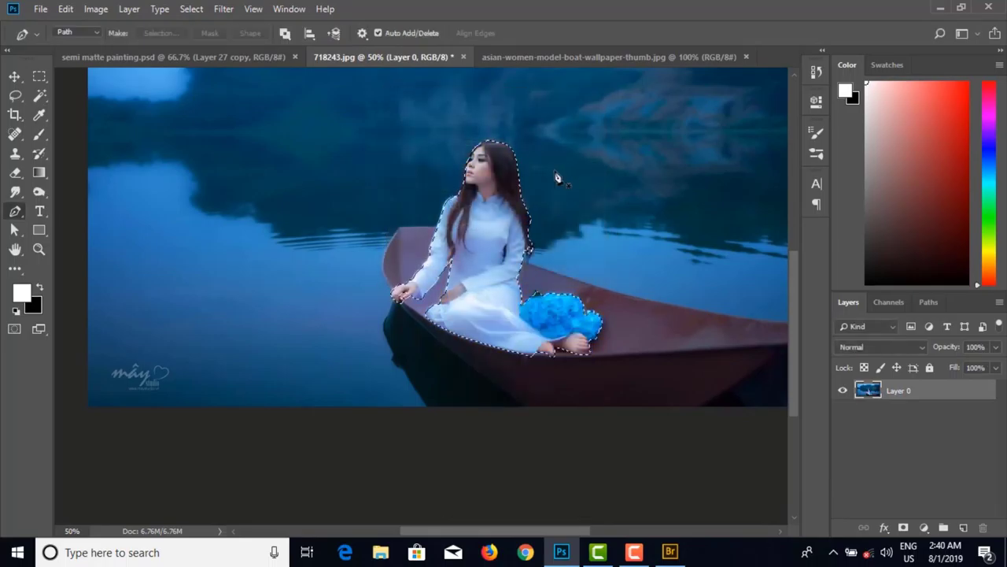
Step: Paste the cut-out woman into the semi matte painting and move her toward the island
left_click(224, 55)
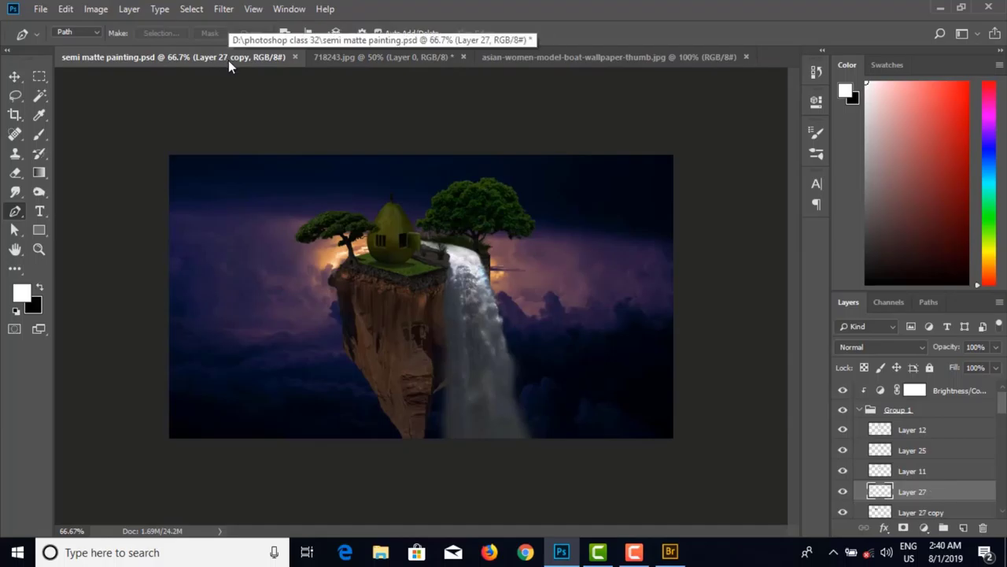
key("ctrl+v")
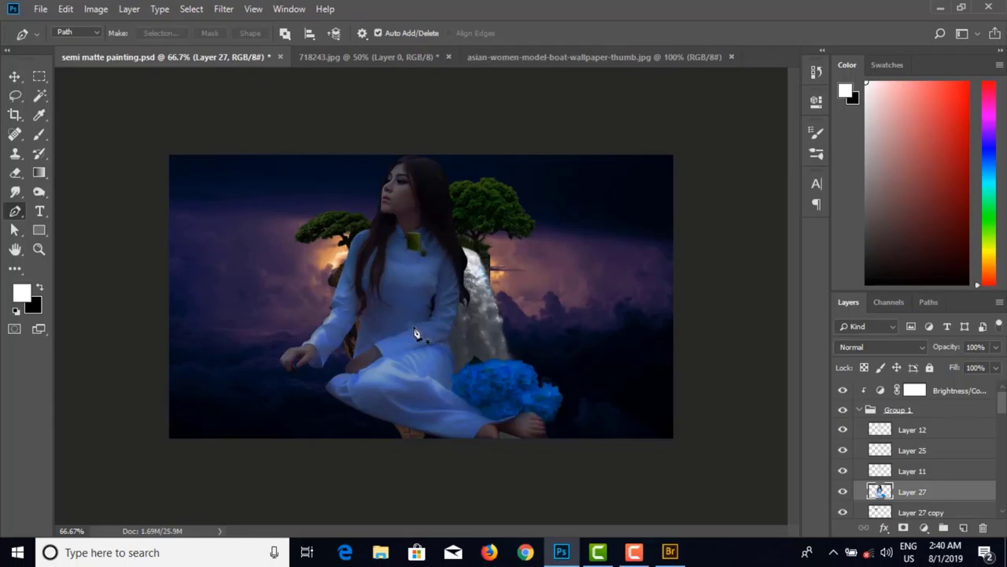
key("v")
left_click_drag(403, 323, 436, 307)
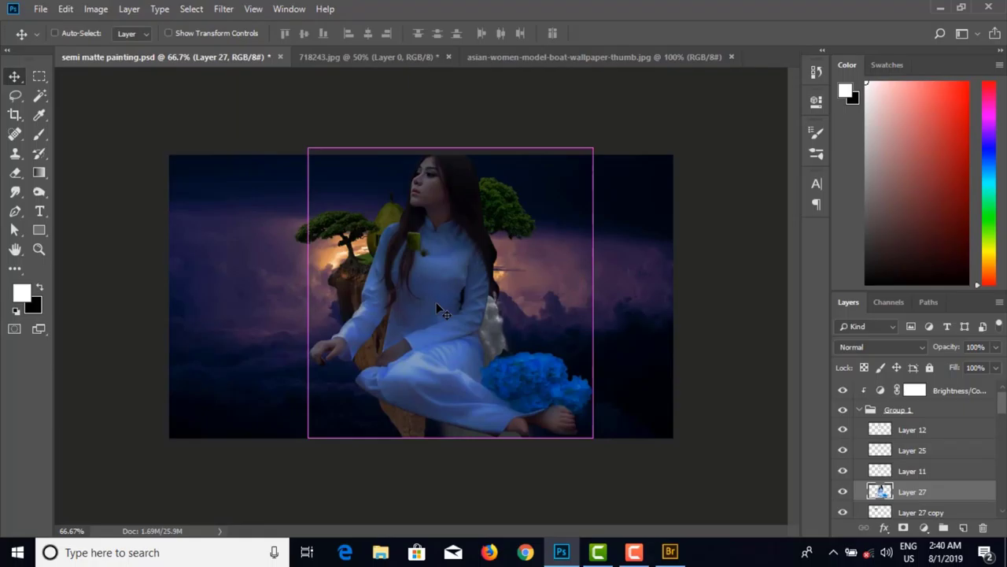
Step: Scale the woman to about 23% and set her on the island by the pear house
key("ctrl+t")
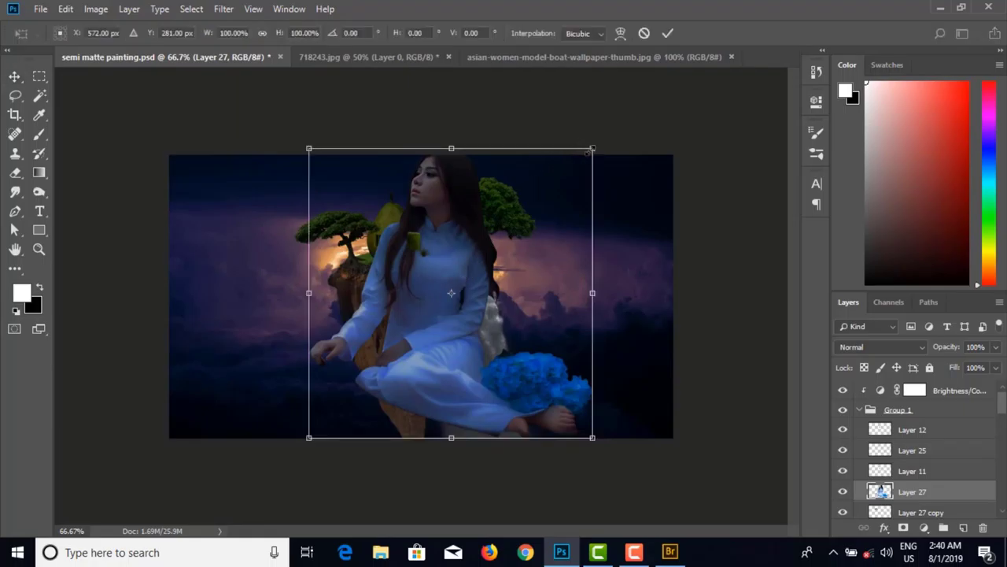
left_click_drag(592, 148, 475, 232)
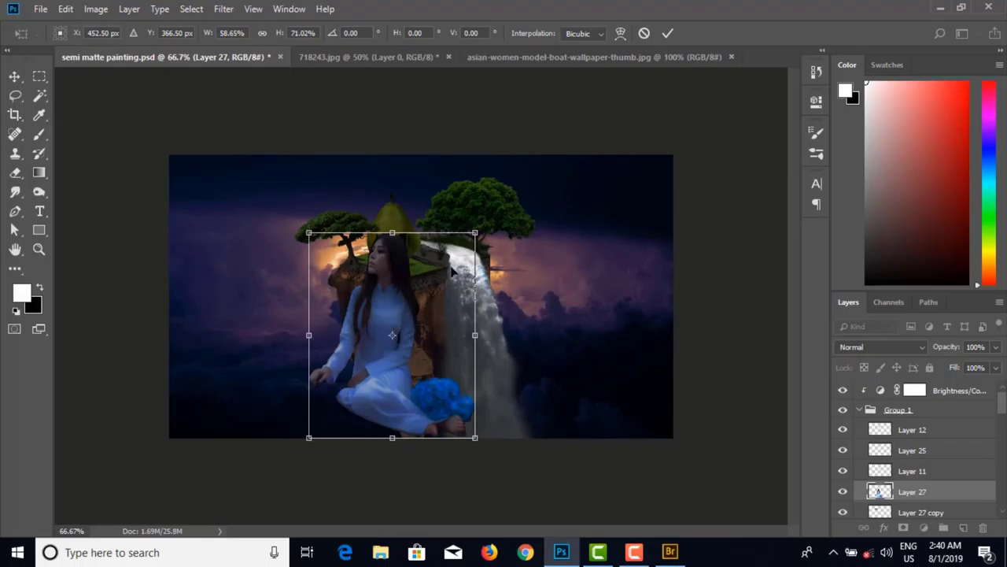
key("ctrl+z")
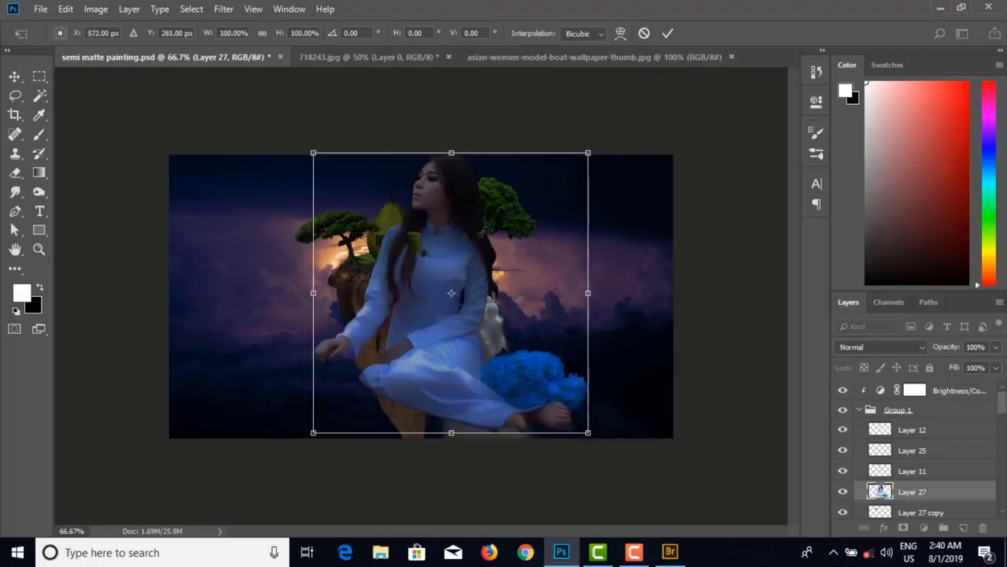
left_click_drag(592, 148, 462, 243)
left_click_drag(455, 282, 429, 236)
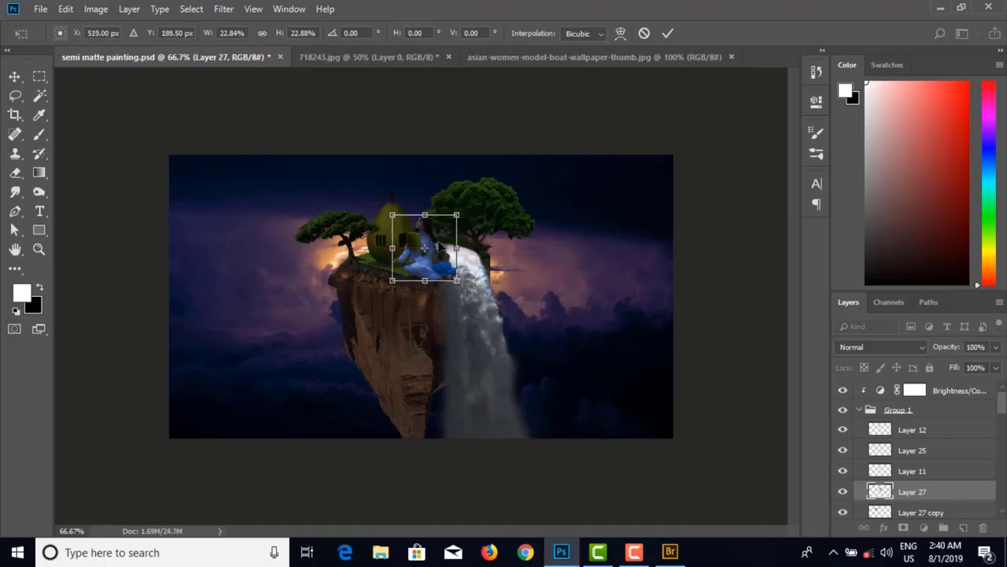
key("ctrl+plus")
key("ctrl+plus")
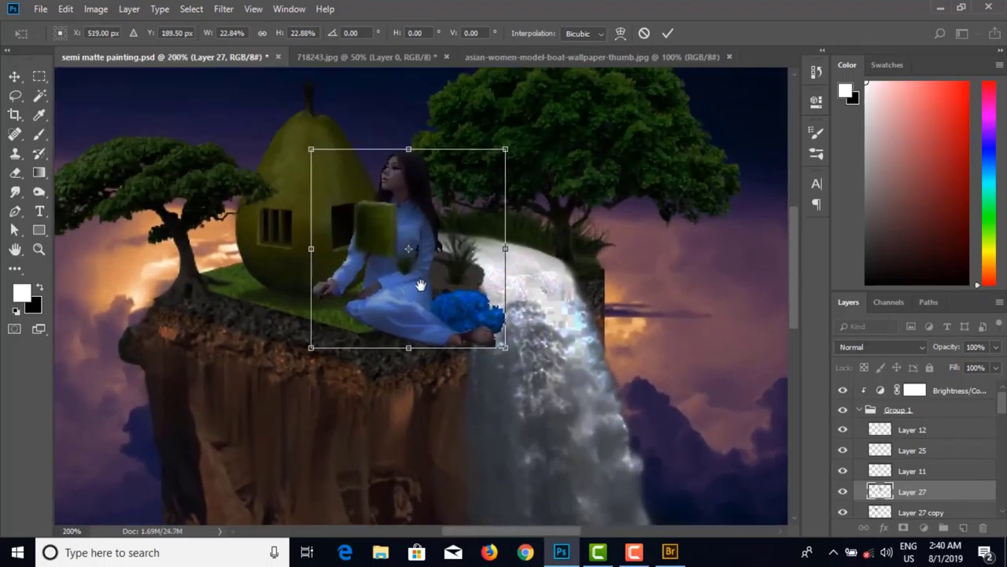
left_click_drag(422, 285, 418, 310)
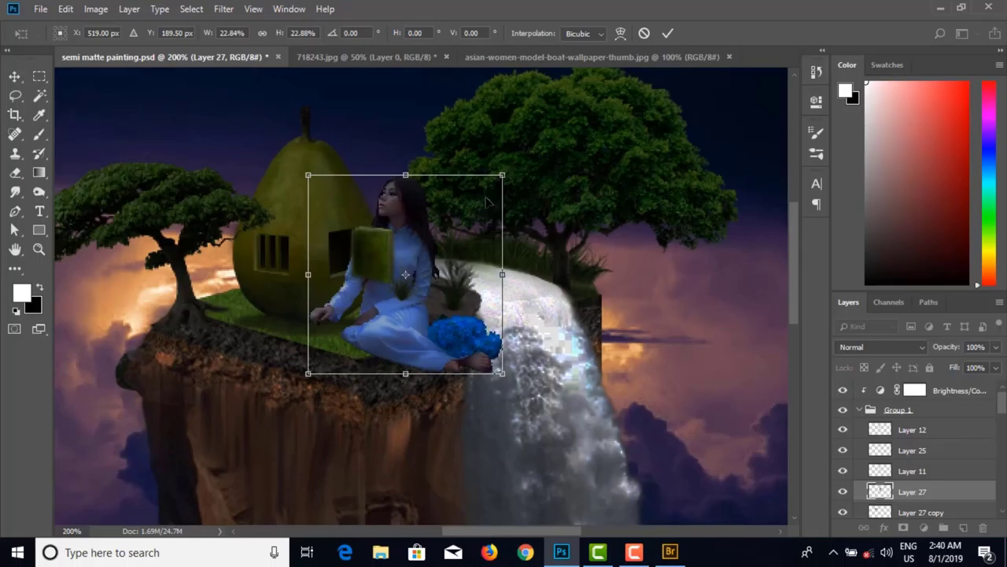
key("Return")
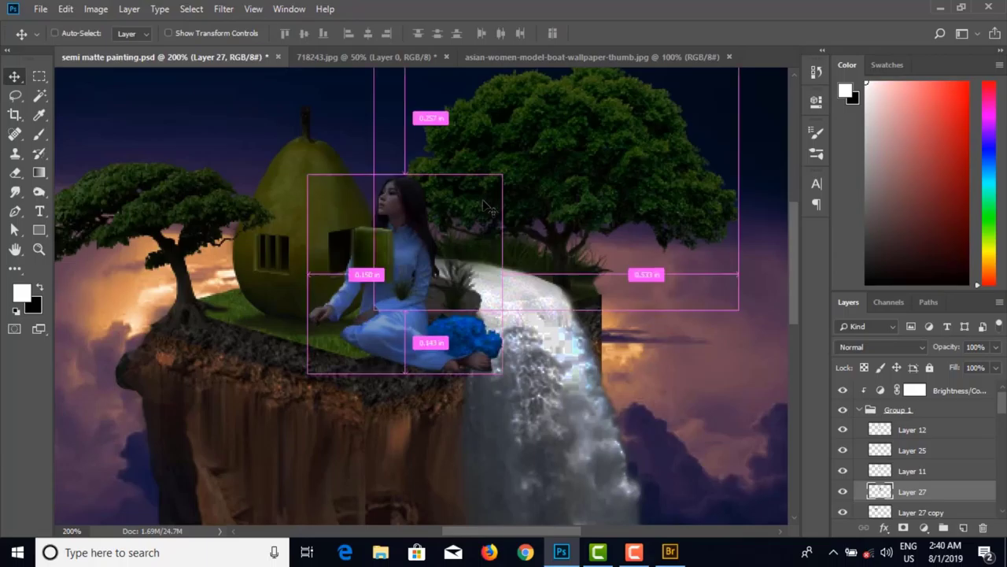
key("ctrl+t")
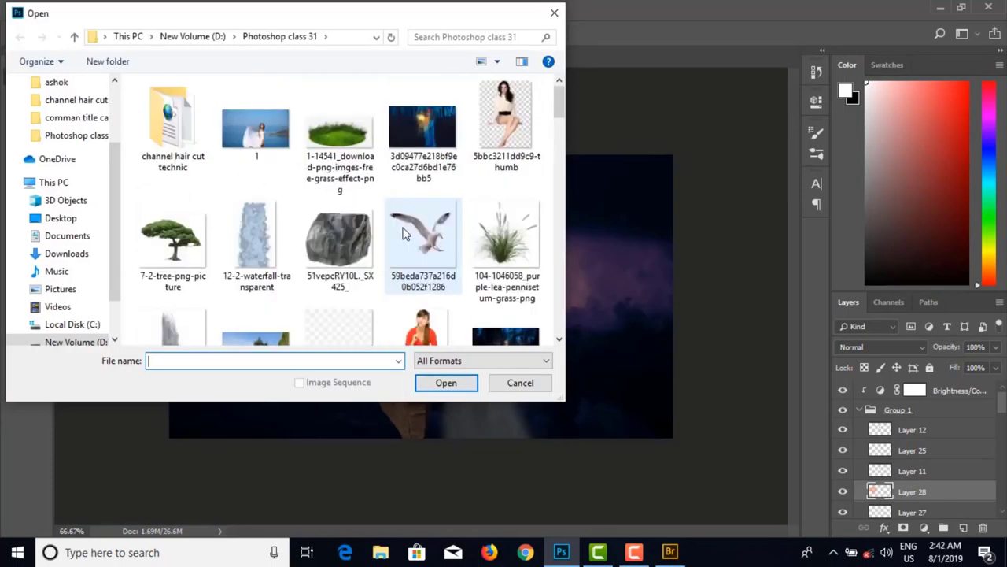
scroll(402, 233, "down", 10)
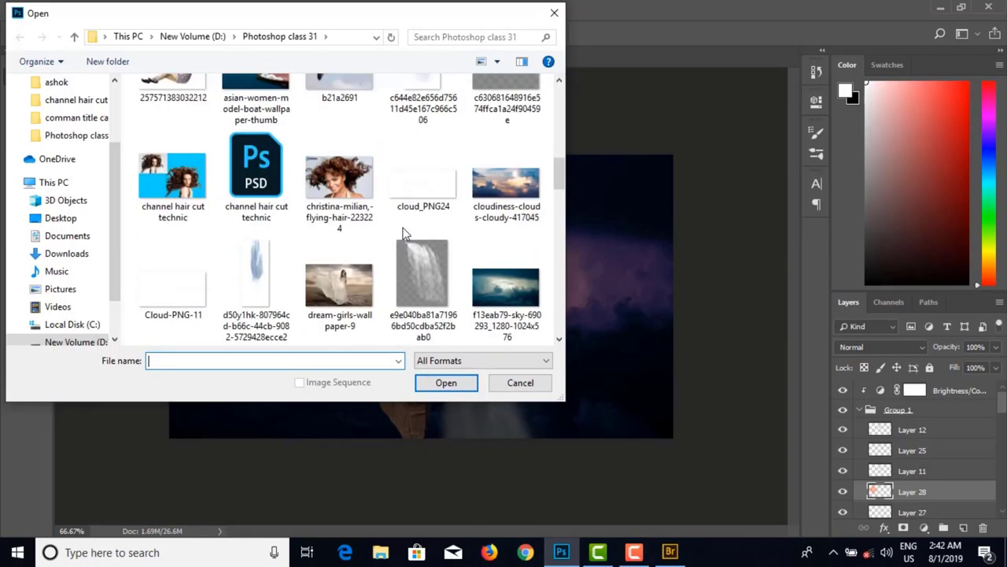
Step: Open the SU-N0173 lantern image and drag the lantern into the painting
scroll(402, 233, "down", 10)
scroll(418, 235, "down", 8)
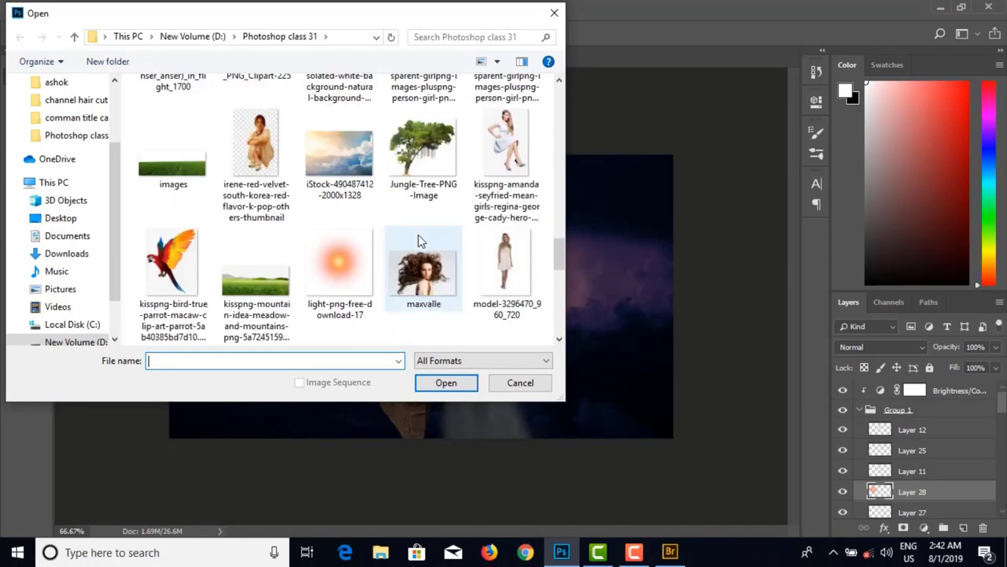
scroll(418, 234, "down", 3)
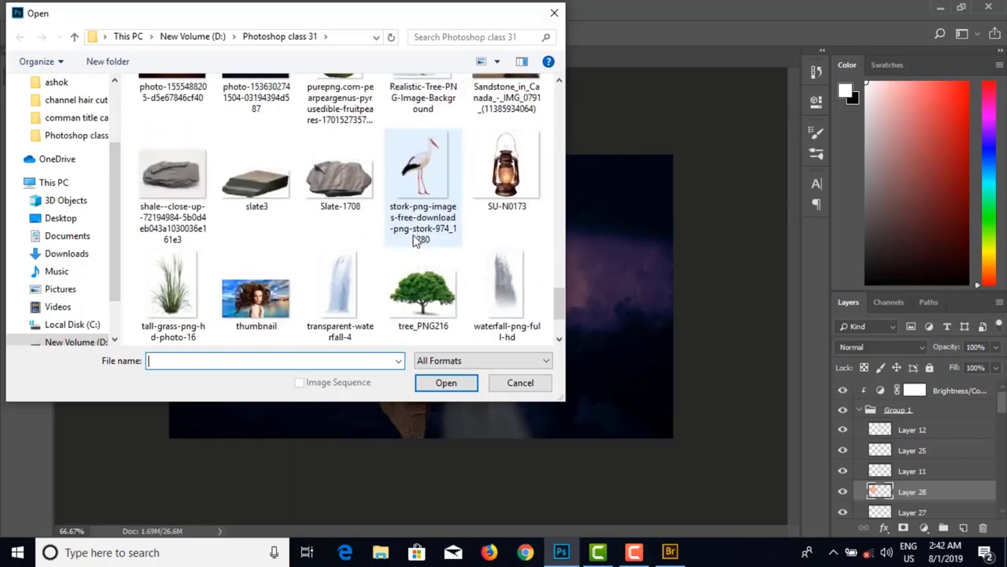
scroll(392, 233, "up", 2)
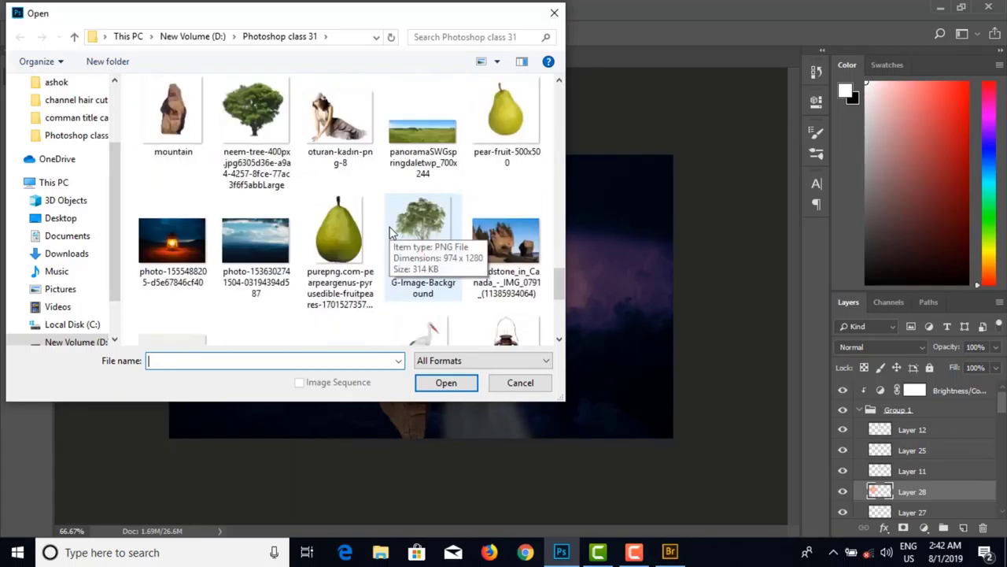
scroll(392, 233, "down", 1)
left_click(505, 268)
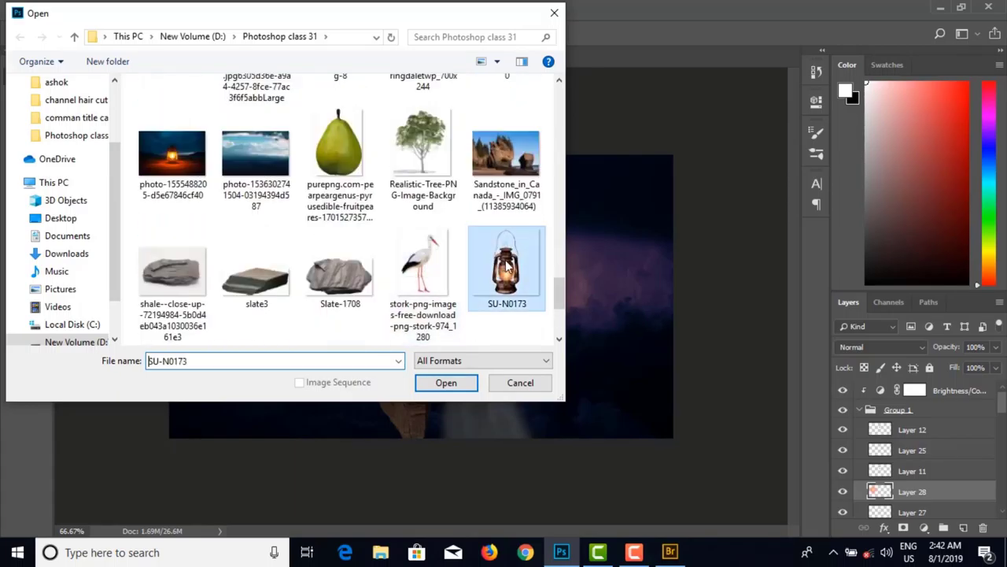
left_click(446, 382)
mouse_move(441, 329)
left_mouse_down()
mouse_move(209, 114)
mouse_move(206, 63)
mouse_move(393, 249)
left_mouse_up()
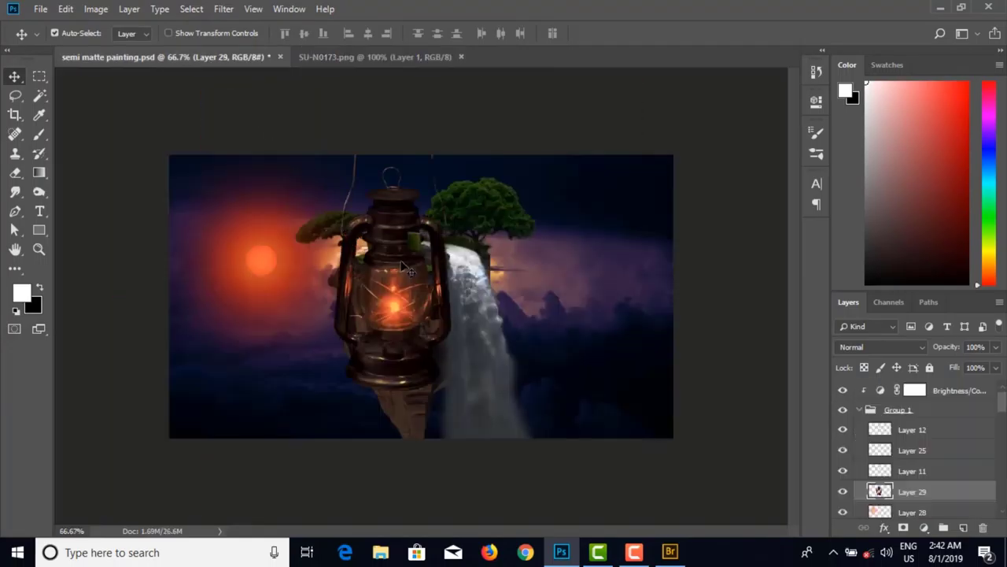
Step: Shrink the lantern to about 3.7% and place it on the grass near the woman's hand
key("ctrl+plus")
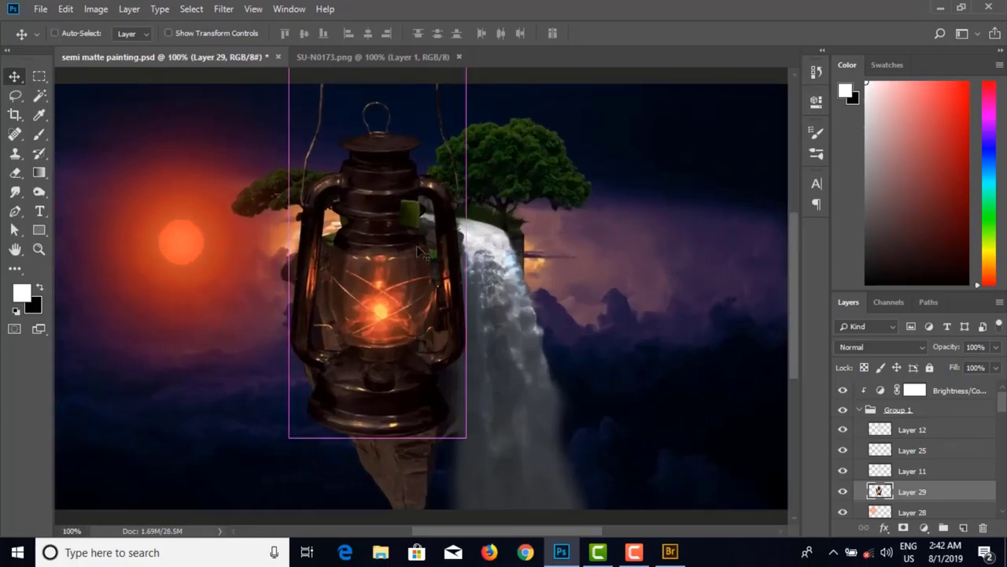
key("ctrl+t")
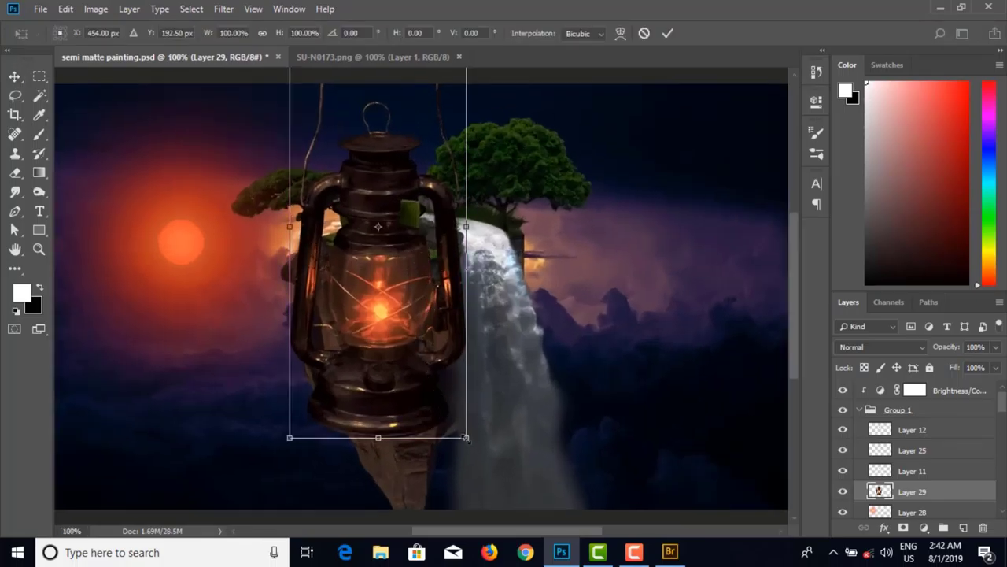
left_click_drag(461, 423, 361, 262)
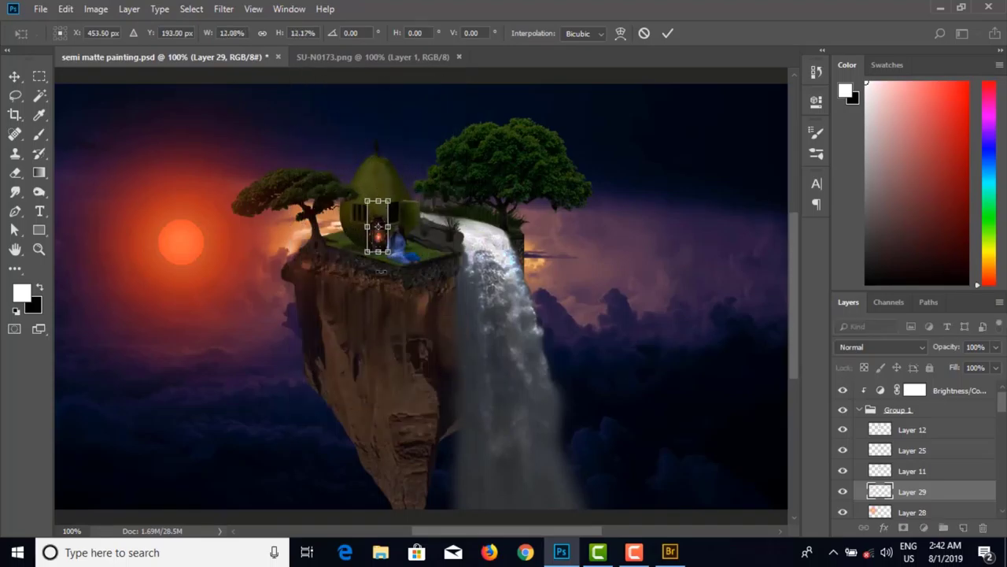
key("ctrl+plus")
key("ctrl+plus")
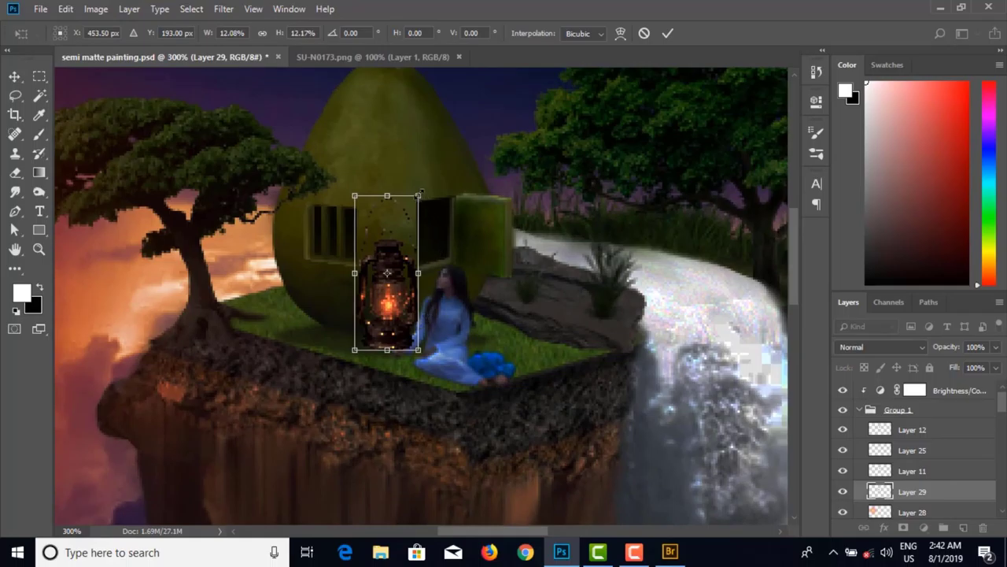
left_click_drag(421, 192, 400, 246)
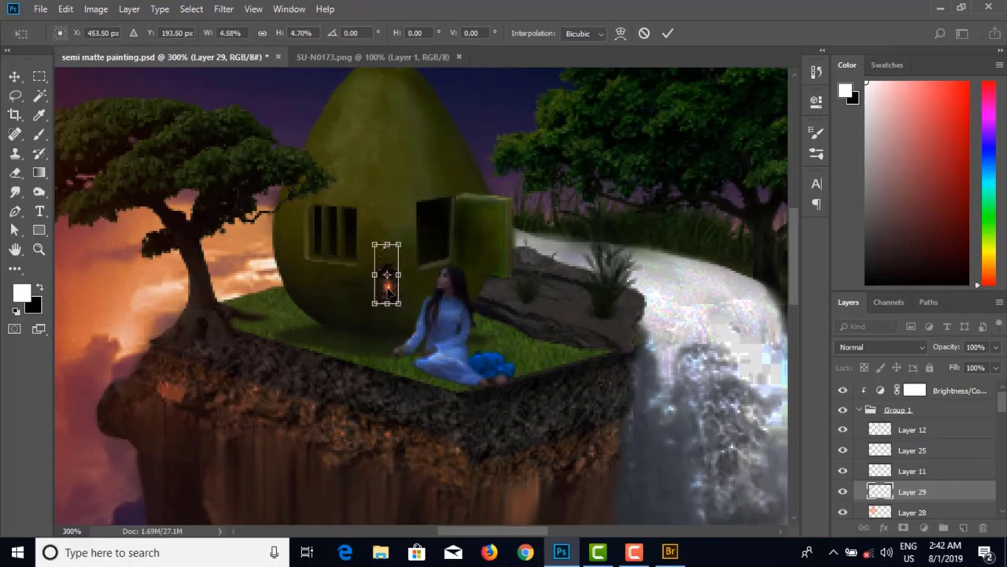
left_click_drag(388, 291, 381, 354)
key("ctrl+plus")
key("ctrl+plus")
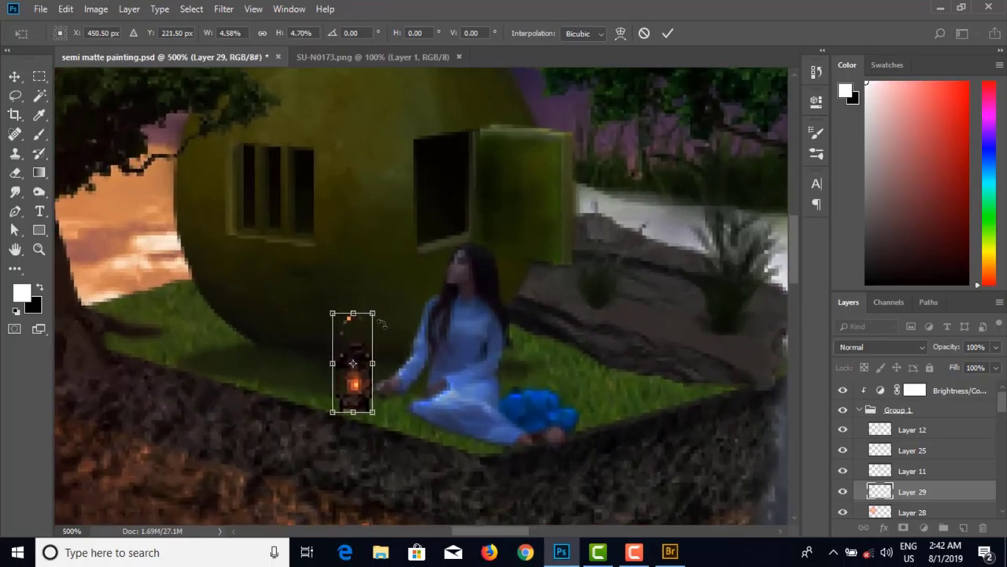
left_click_drag(374, 311, 370, 332)
left_click_drag(357, 385, 351, 389)
key("Return")
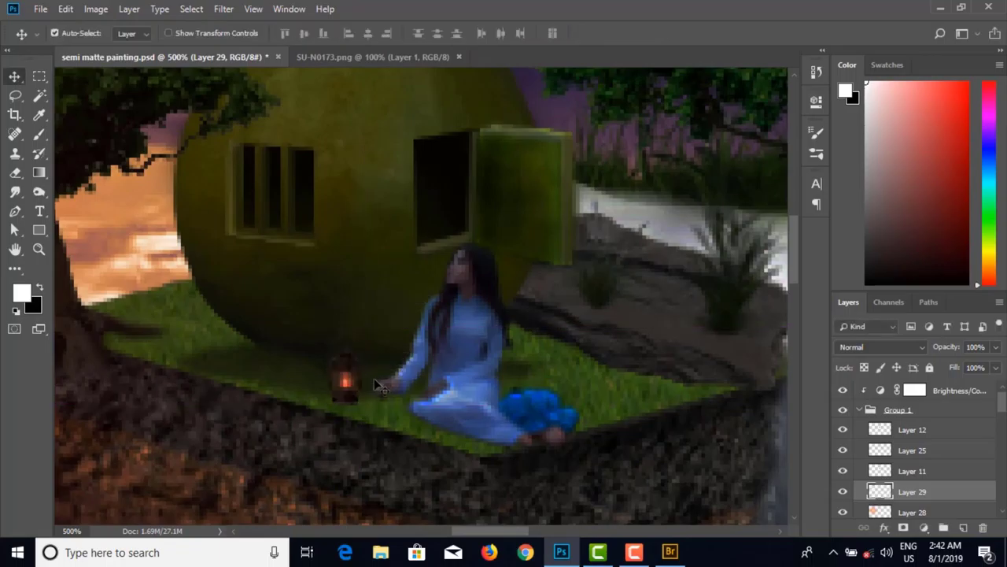
scroll(375, 380, "down", 8)
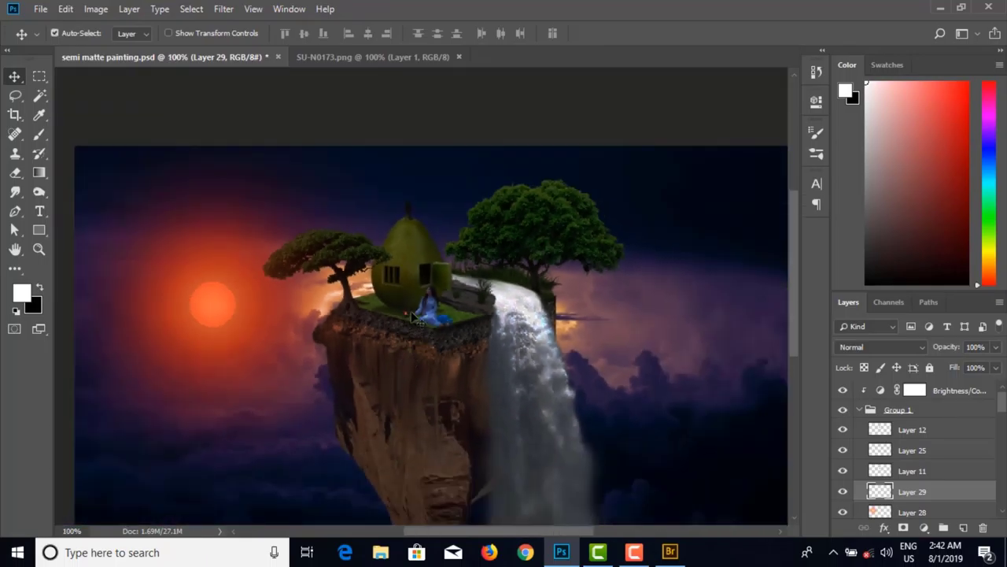
Step: Move the orange glow out of the sky, shrink it to about a third, and stack it above Layer 29
left_click_drag(209, 310, 407, 314)
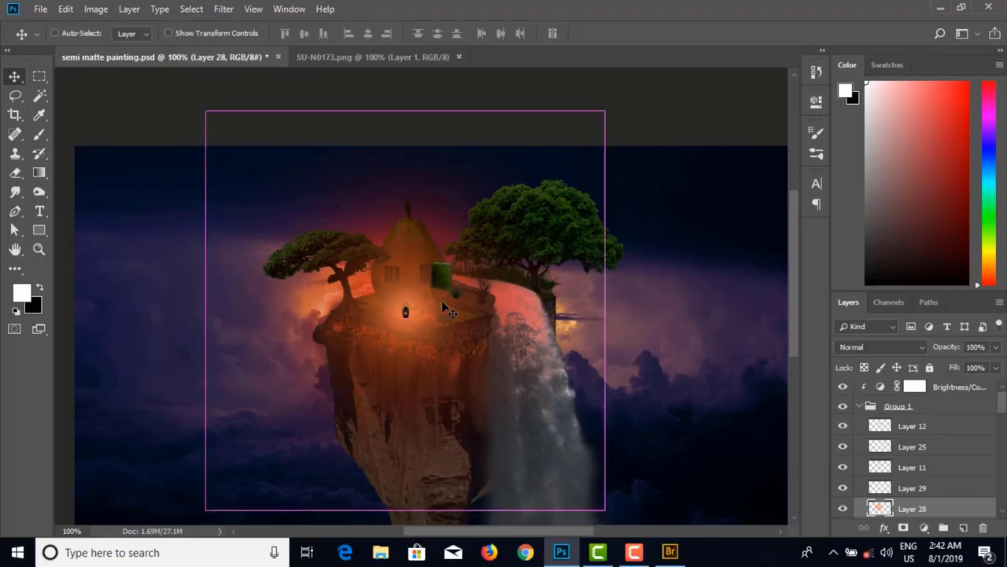
key("ctrl+t")
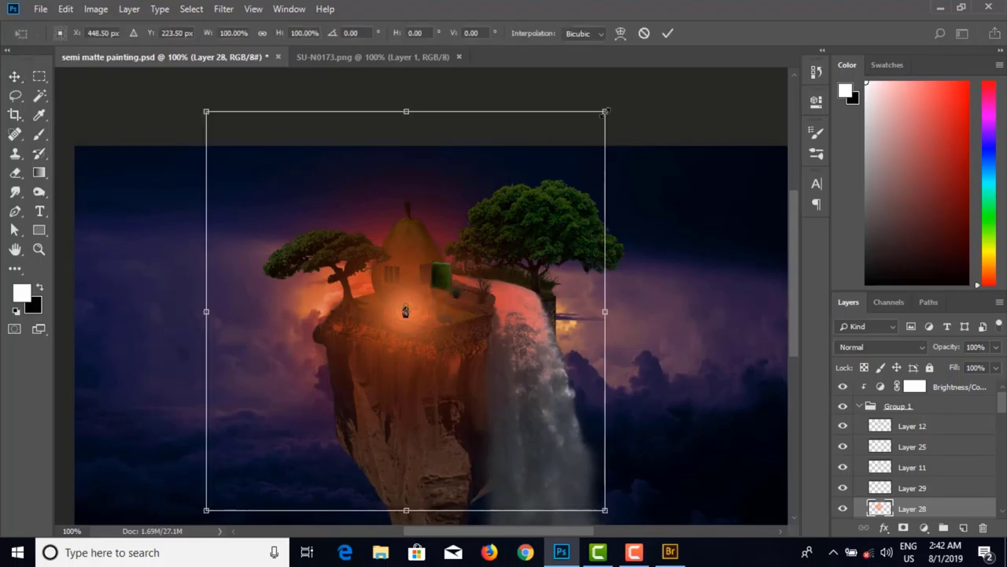
left_click_drag(585, 133, 445, 272)
key("ctrl+plus")
key("ctrl+plus")
key("ctrl+plus")
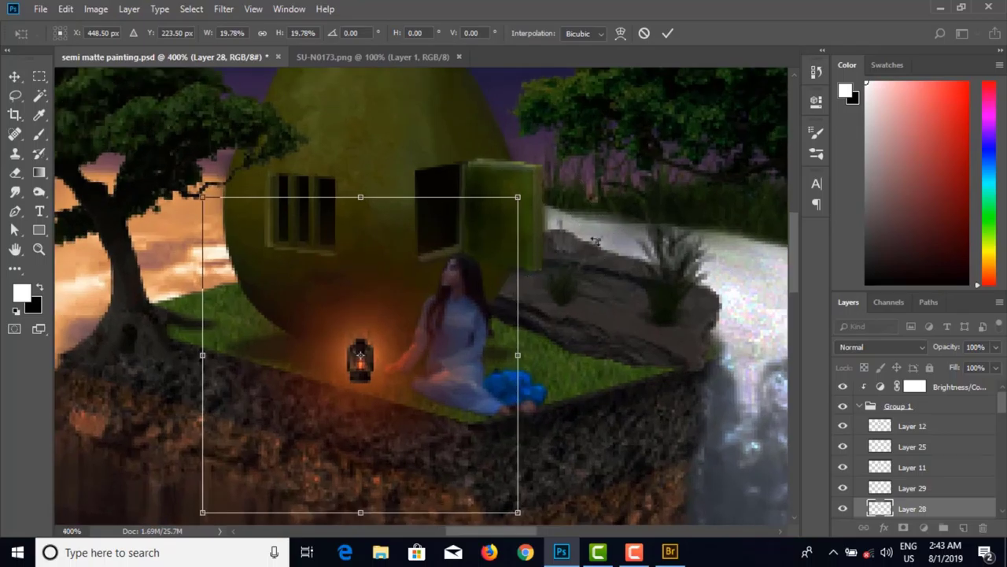
key("Return")
key("ctrl+bracketright")
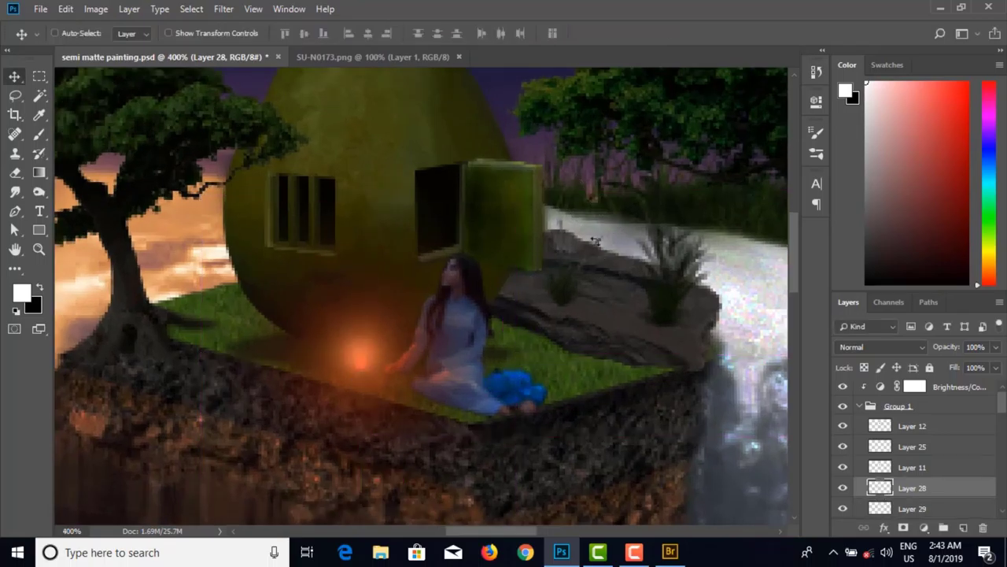
Step: Shrink the glow further and settle it over the lantern by the woman's hand
key("ctrl+t")
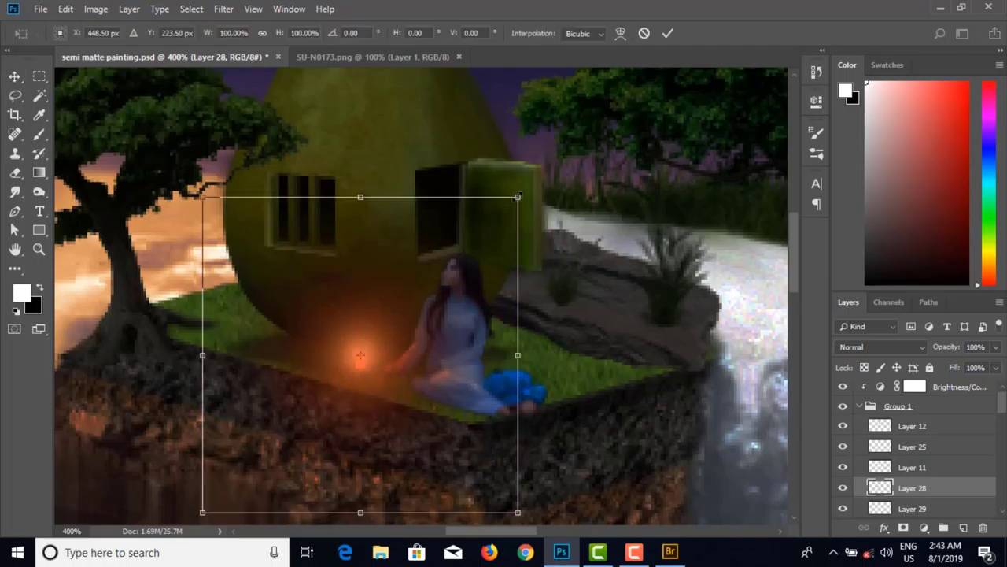
left_click_drag(517, 197, 395, 307)
key("Return")
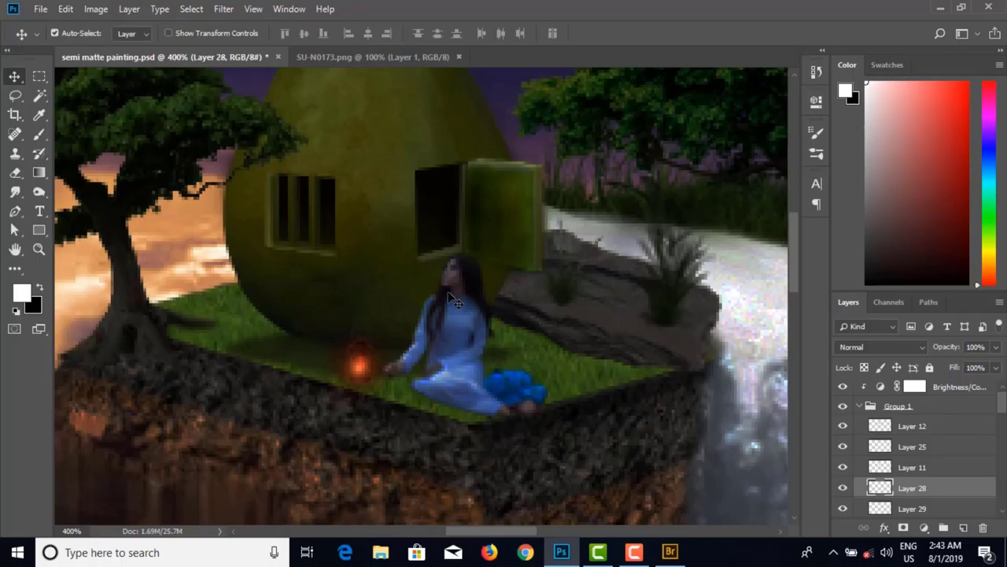
scroll(455, 301, "down", 3)
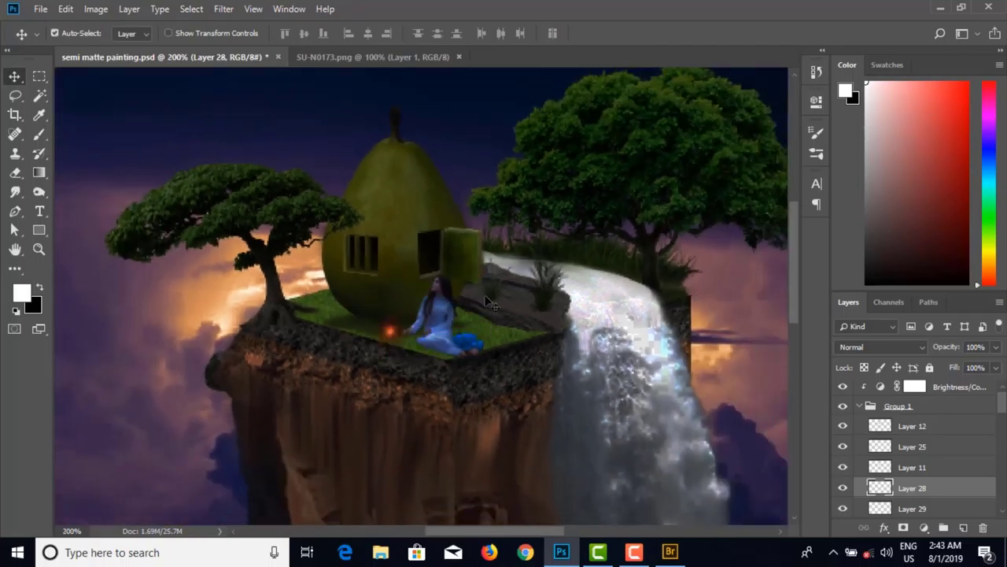
mouse_move(396, 337)
left_mouse_down()
mouse_move(401, 390)
mouse_move(352, 338)
mouse_move(343, 347)
mouse_move(393, 329)
mouse_move(398, 340)
left_mouse_up()
left_click(401, 344)
key("ctrl+t")
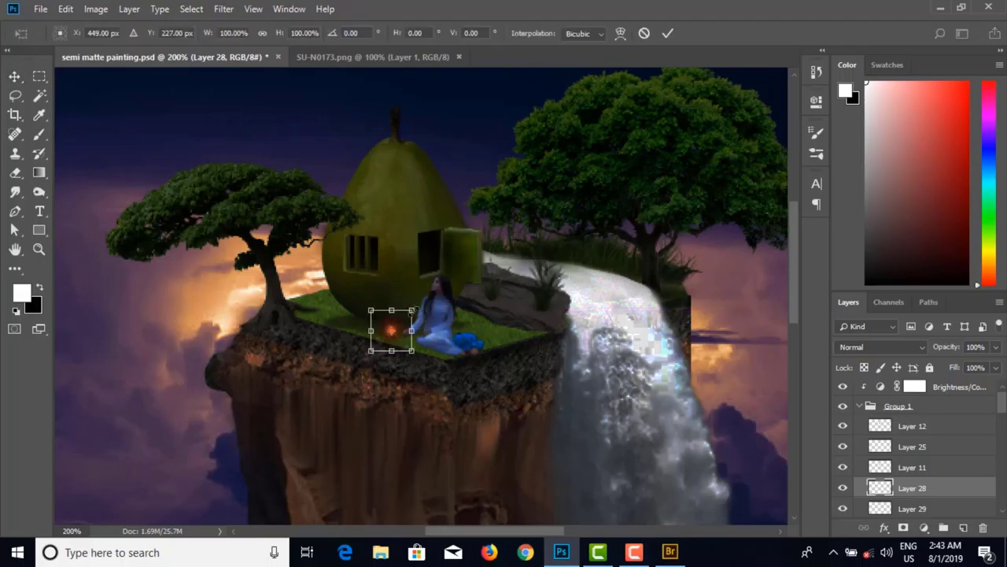
mouse_move(414, 309)
left_mouse_down()
mouse_move(441, 290)
mouse_move(408, 313)
left_mouse_up()
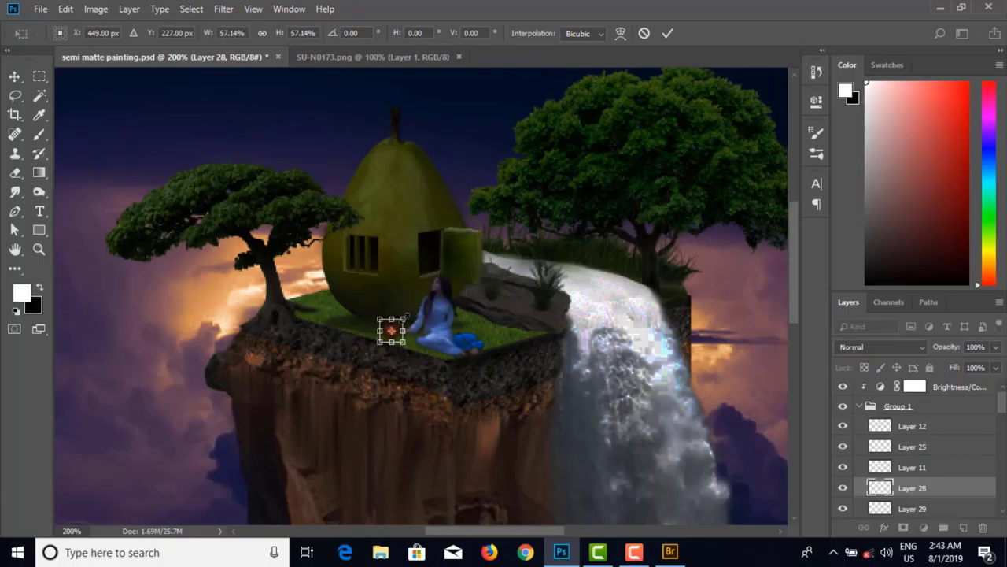
key("Return")
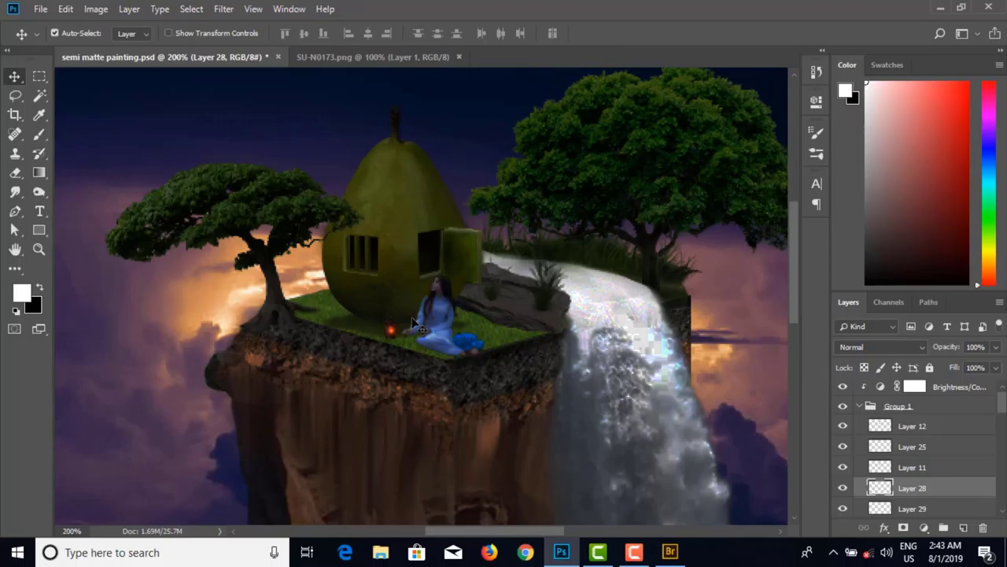
Step: Bring the lantern into view and set the lantern layer, Layer 29, to Soft Light blending
scroll(413, 323, "up", 3)
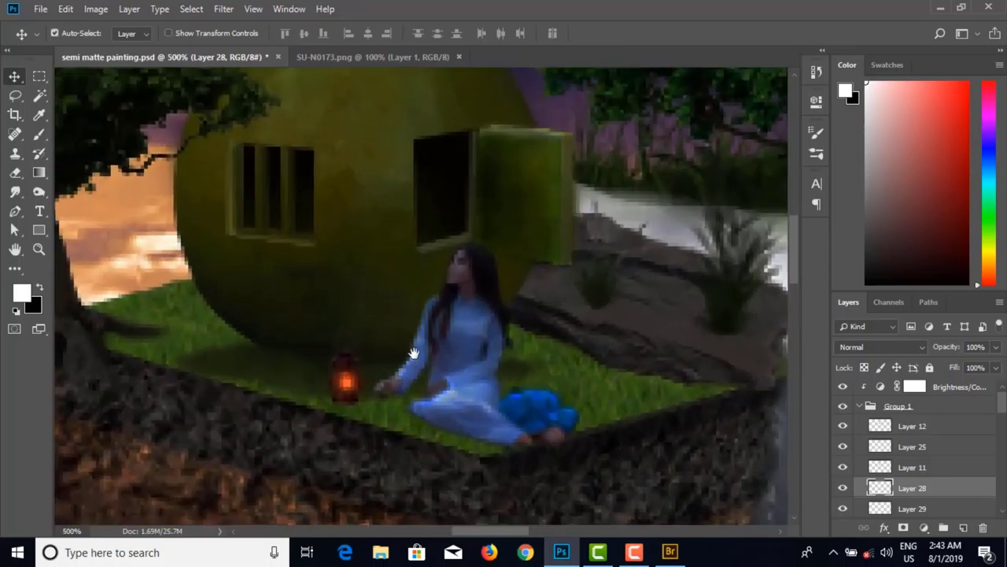
left_click_drag(414, 352, 471, 228)
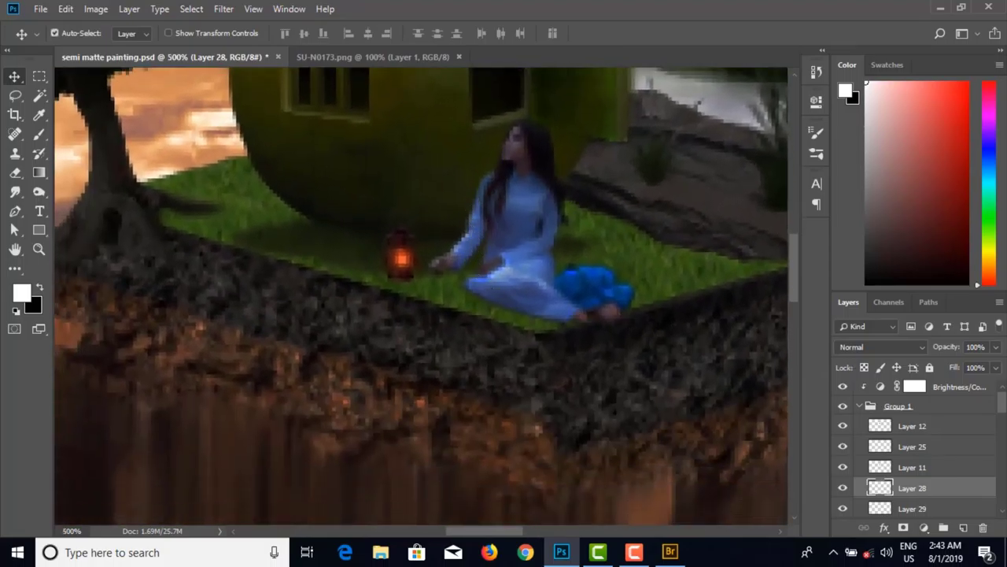
left_click(496, 311)
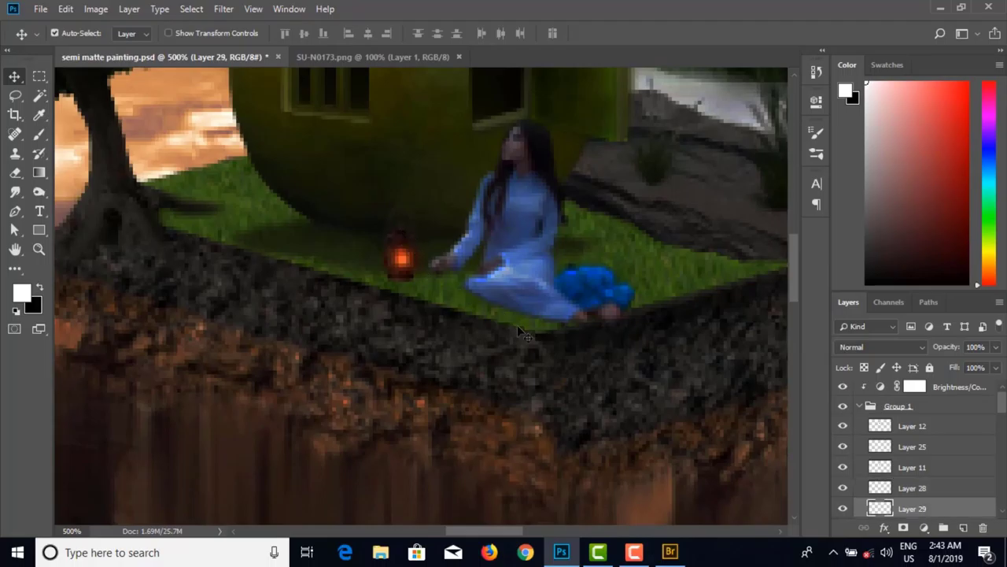
key("l")
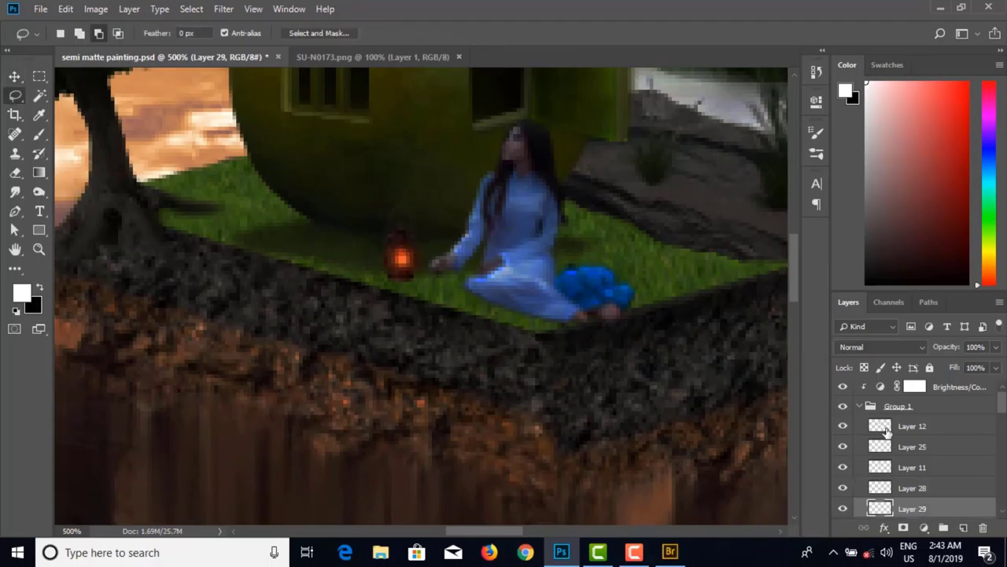
scroll(919, 449, "down", 1)
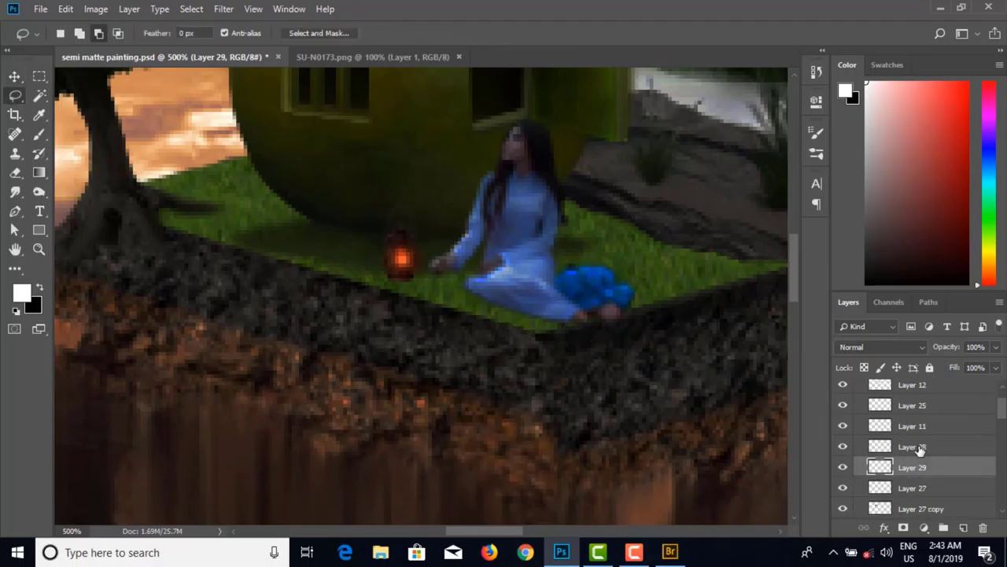
left_click(870, 347)
left_click(870, 184)
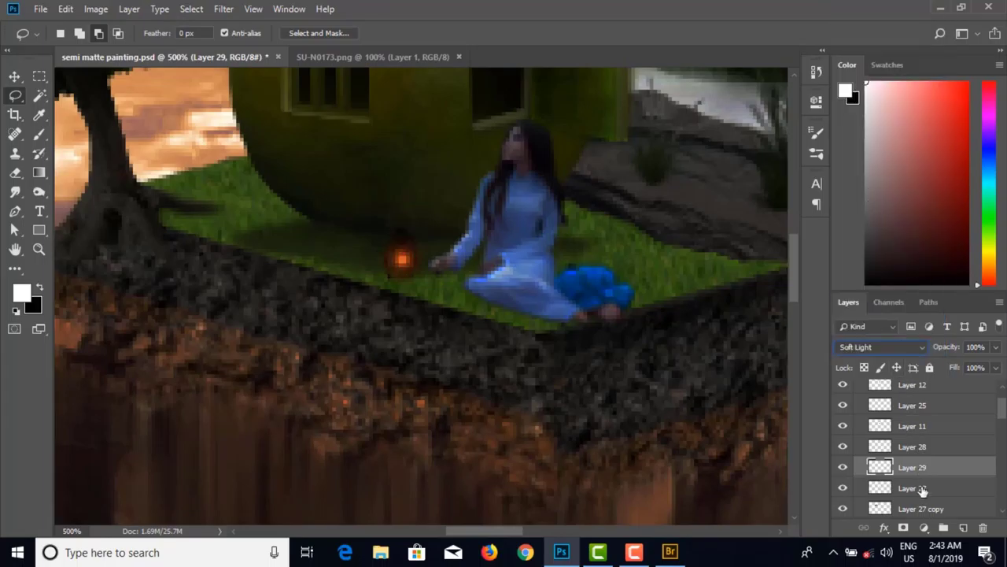
Step: Compare the lantern and seated woman layers by toggling their visibility on and off
left_click(929, 490, "shift")
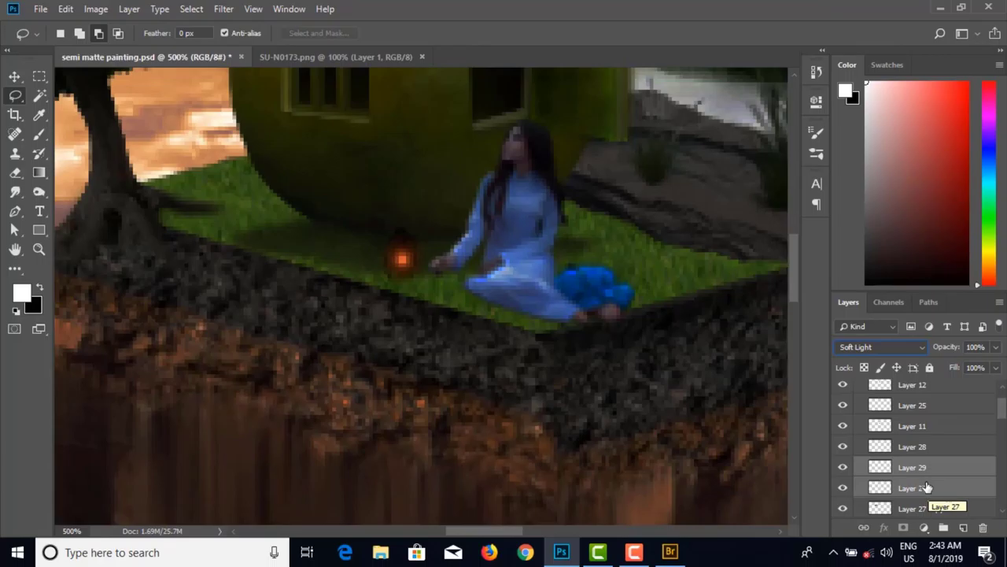
left_click(937, 490)
left_click(937, 473)
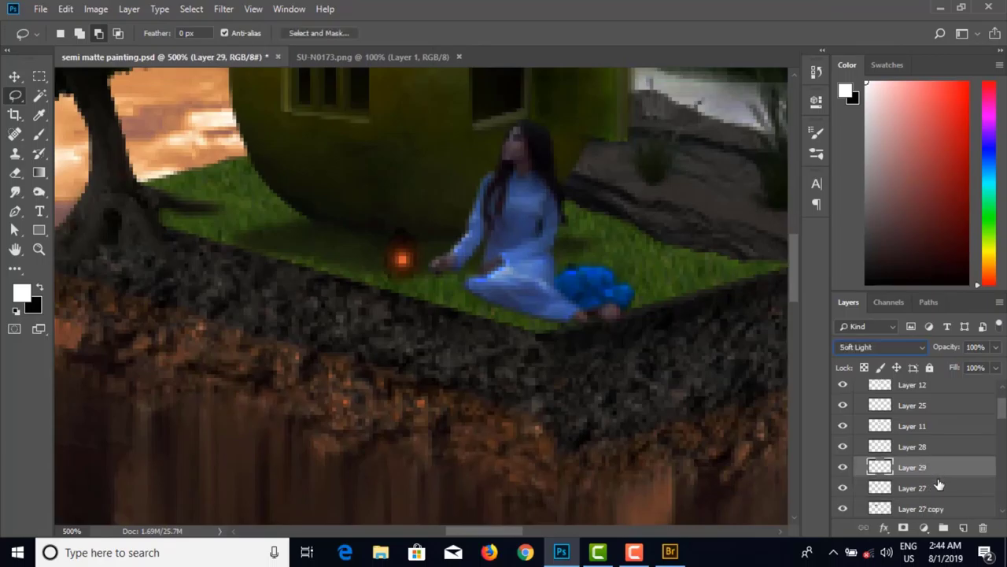
left_click(843, 467)
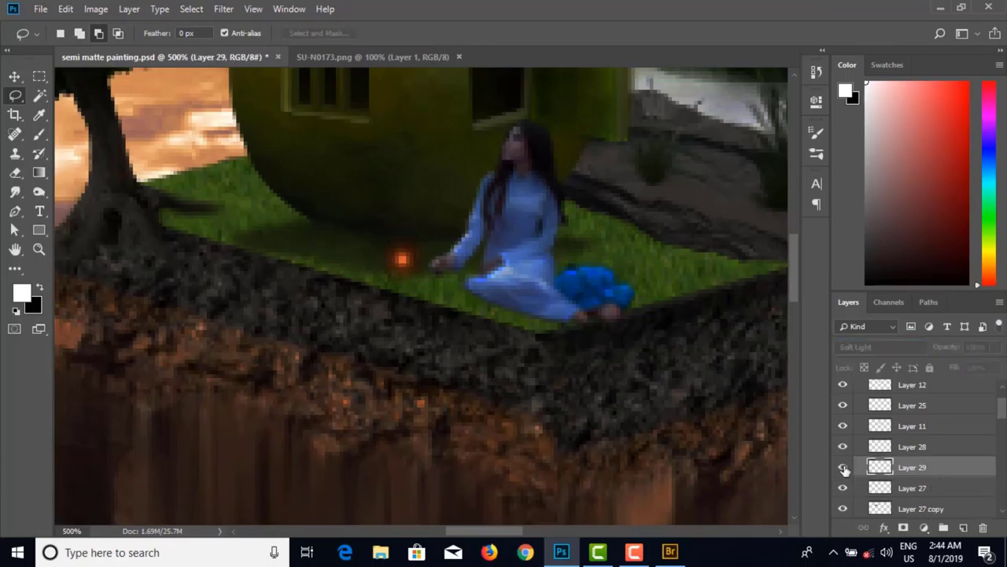
left_click(843, 467)
left_click(844, 488)
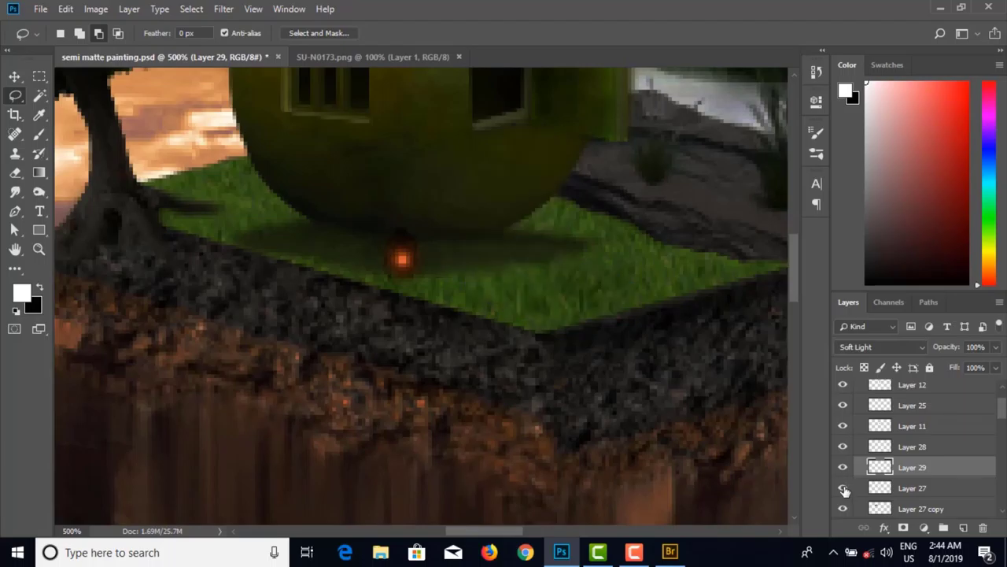
left_click(844, 488)
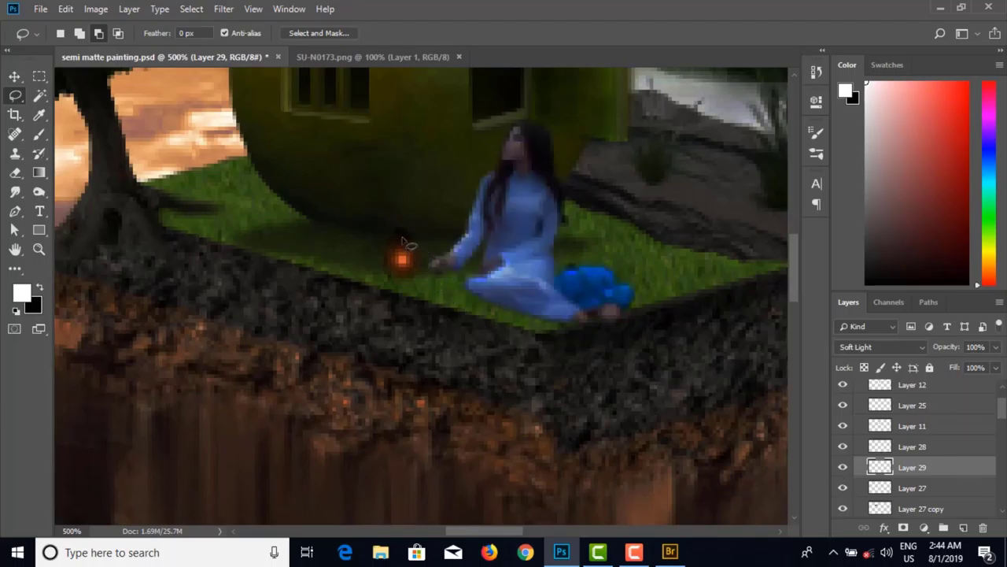
key("alt+v")
key("Escape")
key("v")
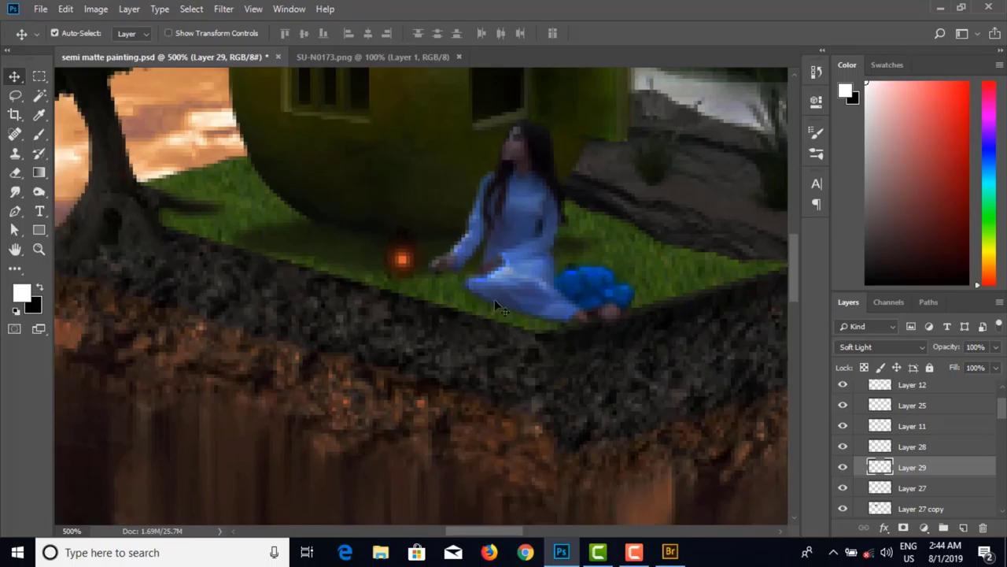
Step: Duplicate the lantern glow, reset the original to Normal, merge both and reposition over the lamp
key("ctrl+j")
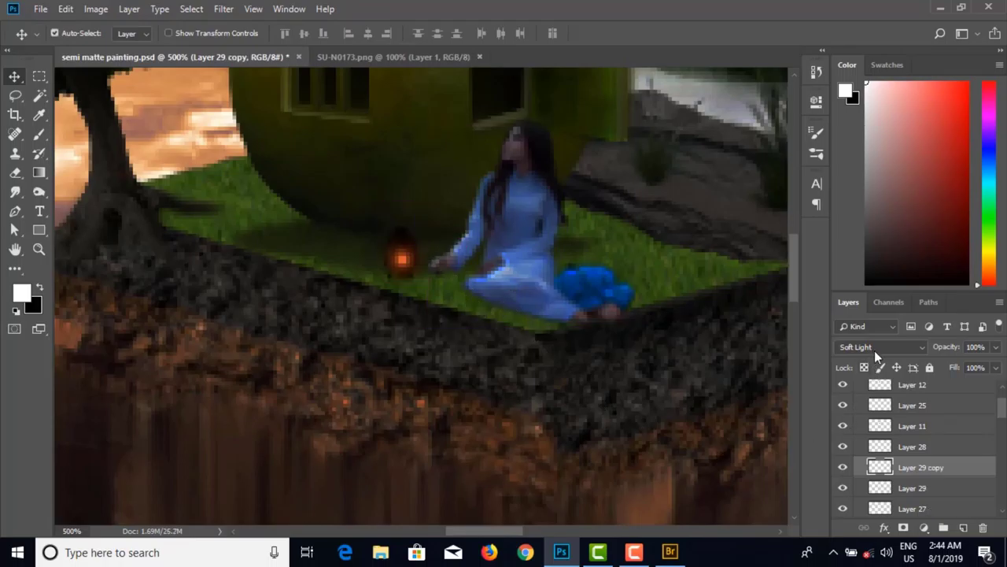
left_click(926, 489)
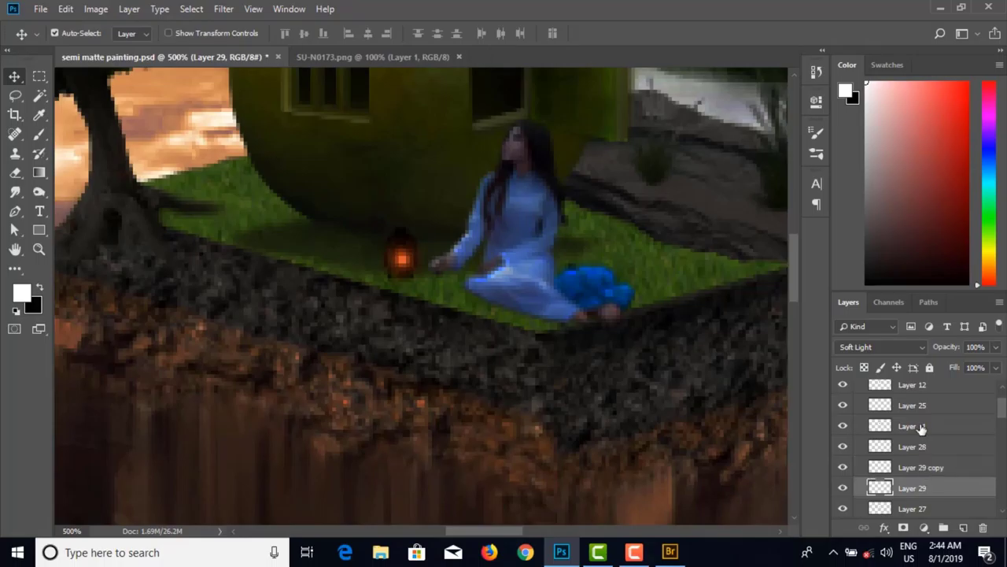
left_click(892, 347)
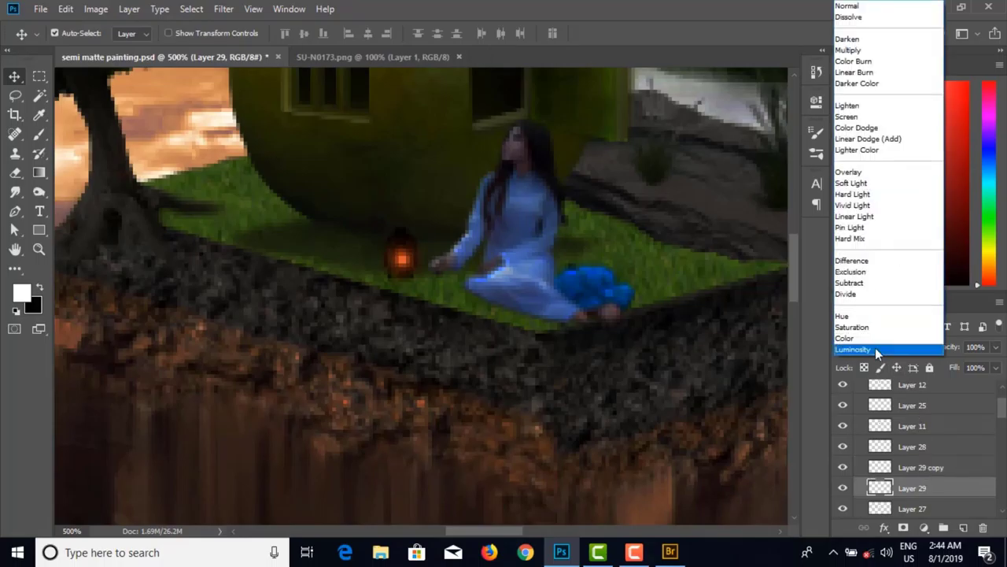
left_click(871, 7)
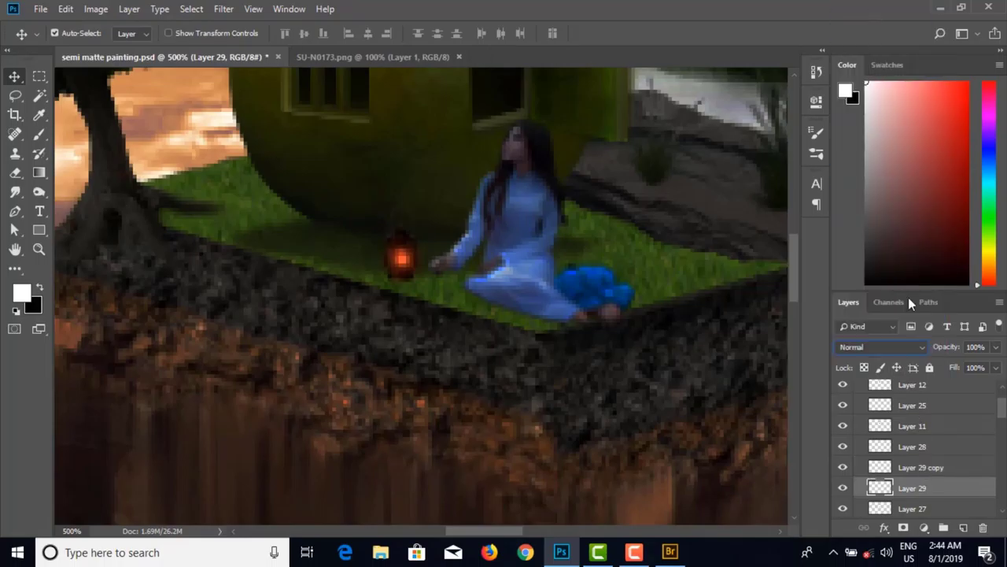
left_click(921, 467, "shift")
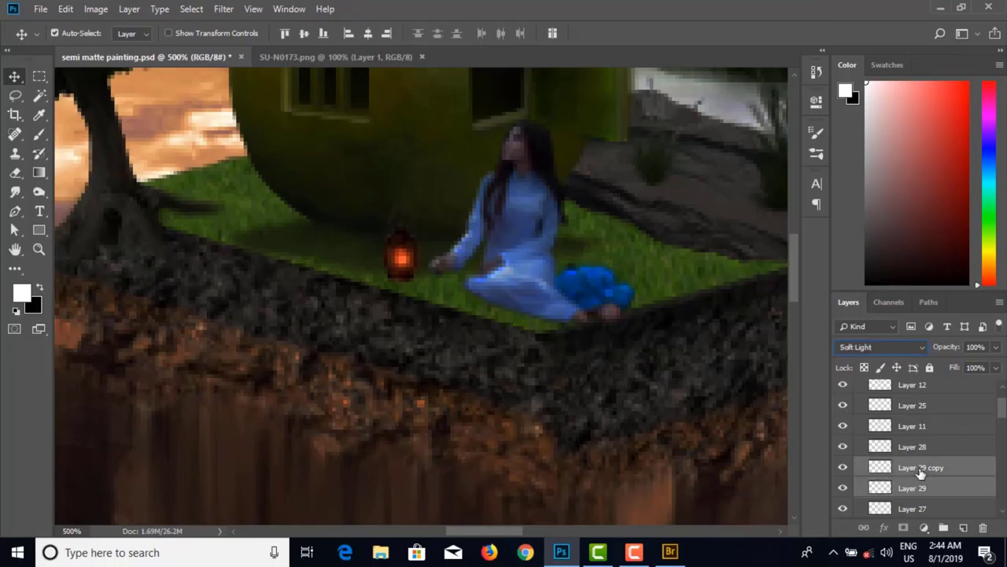
key("ctrl+e")
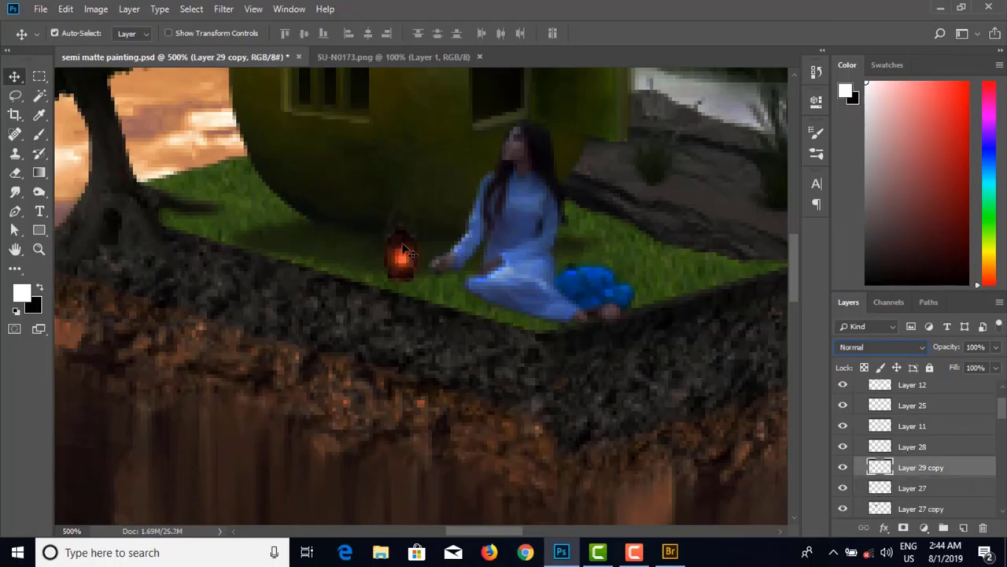
left_click_drag(401, 260, 329, 256)
left_click_drag(329, 255, 340, 255)
Step: Duplicate the seated woman's layer and set the copy to Soft Light, deleting extra copies
left_click(525, 216, "alt")
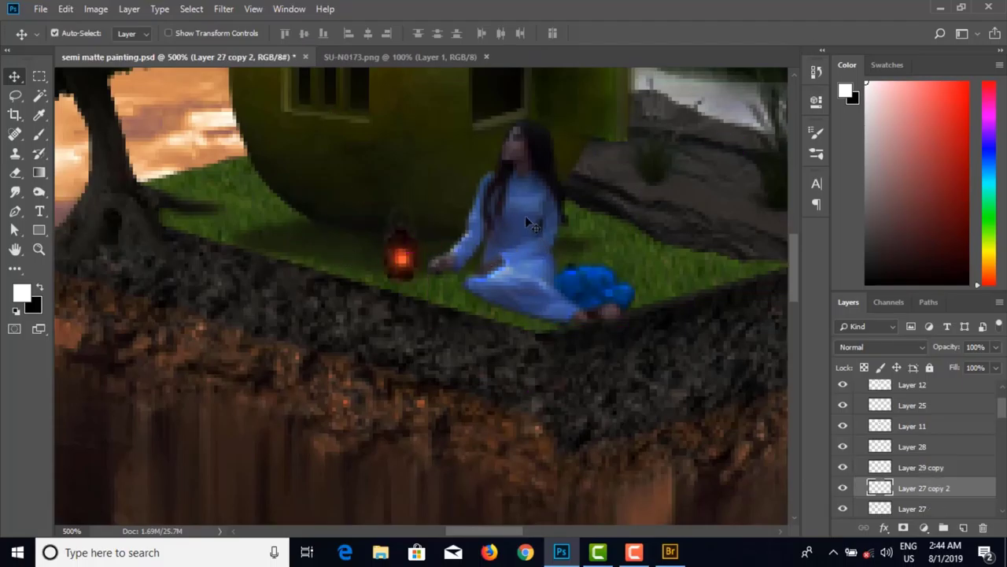
left_click(879, 346)
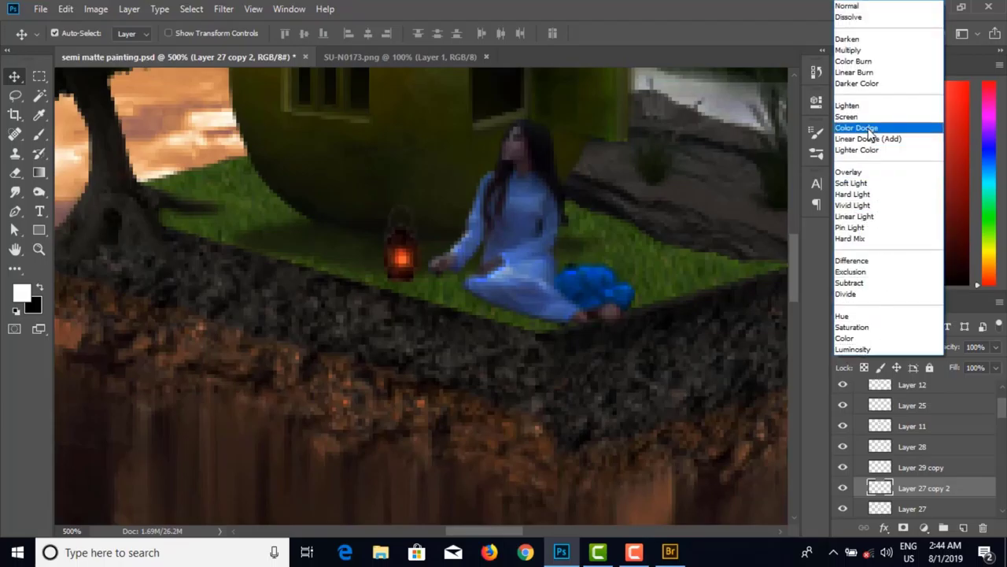
left_click(862, 183)
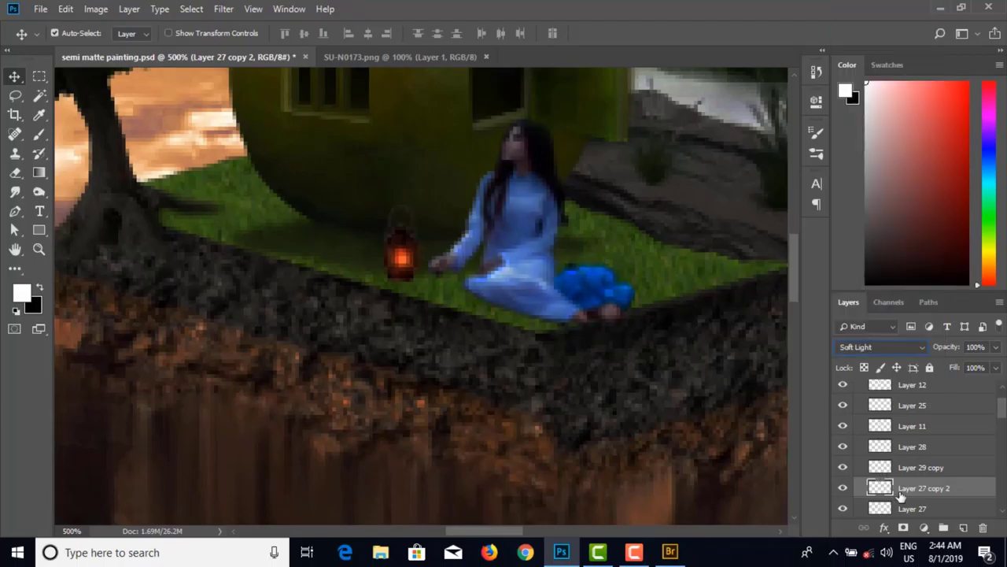
scroll(917, 488, "down", 1)
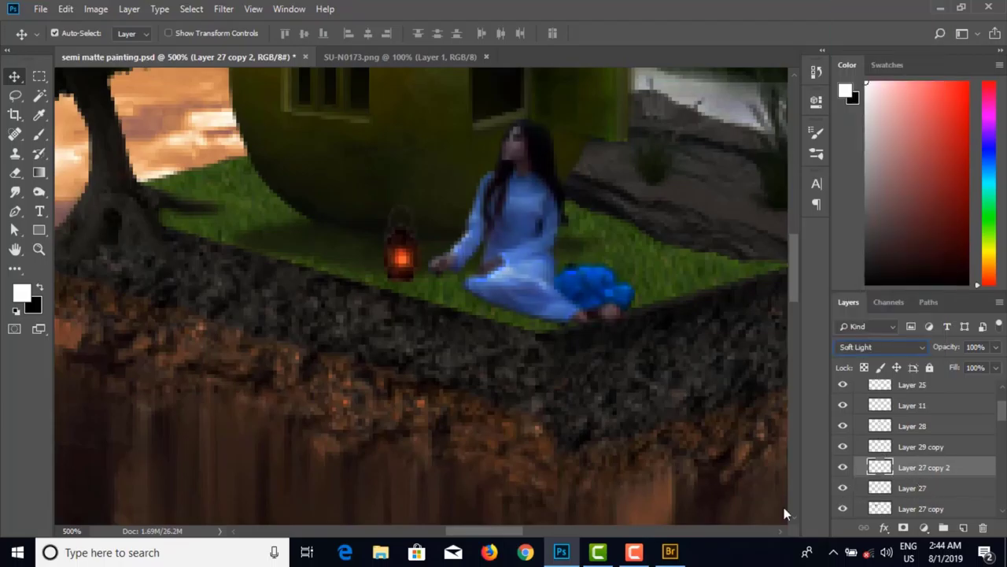
key("ctrl+j")
key("ctrl+j")
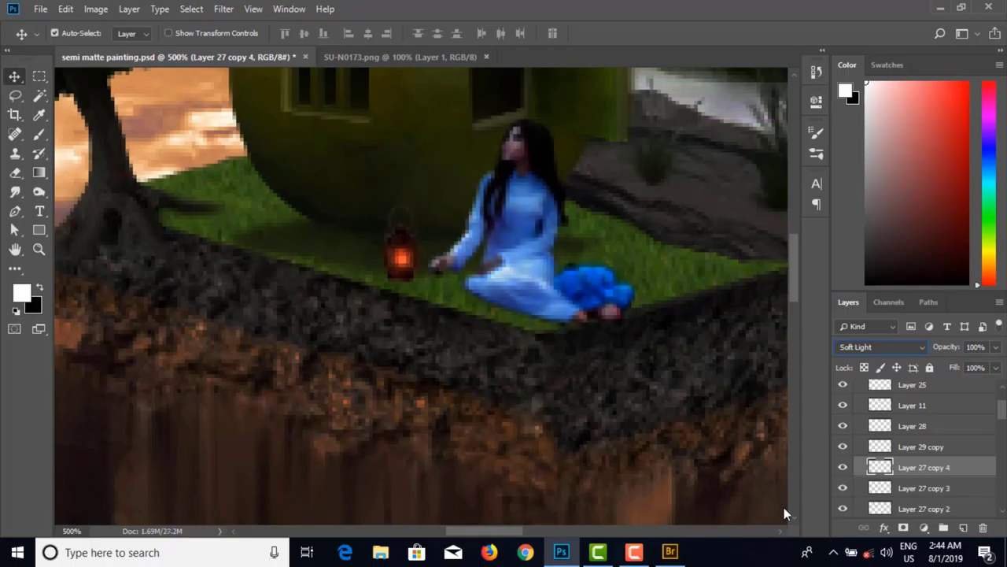
key("Delete")
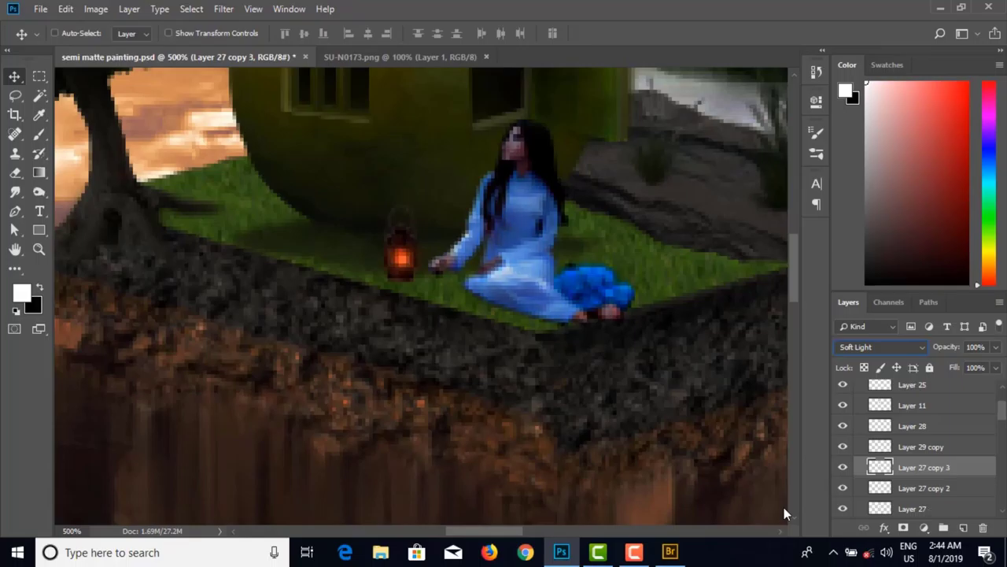
key("Delete")
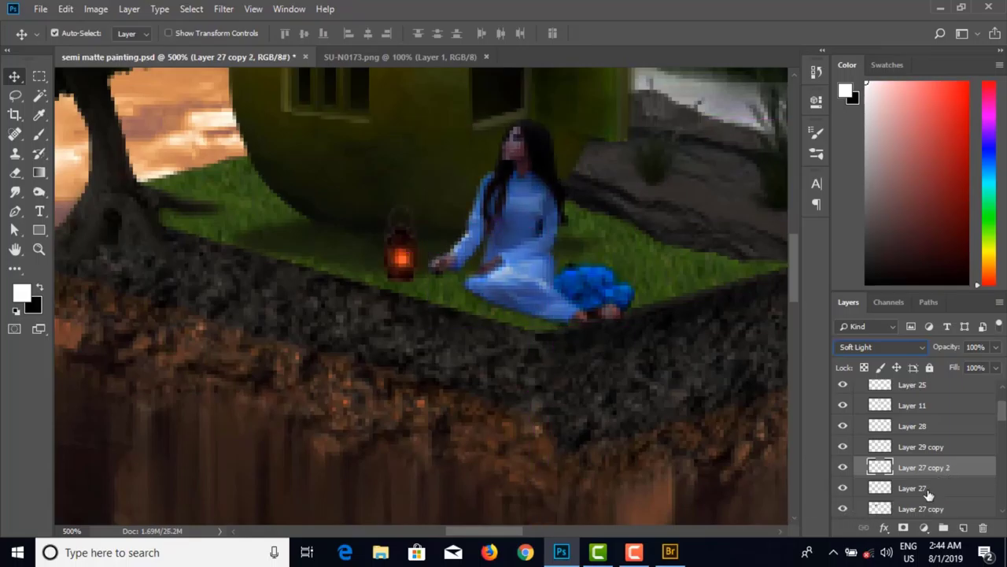
Step: Merge Layer 27 with its Soft Light copy, duplicate the result, and hide the new copy
left_click(913, 488, "shift")
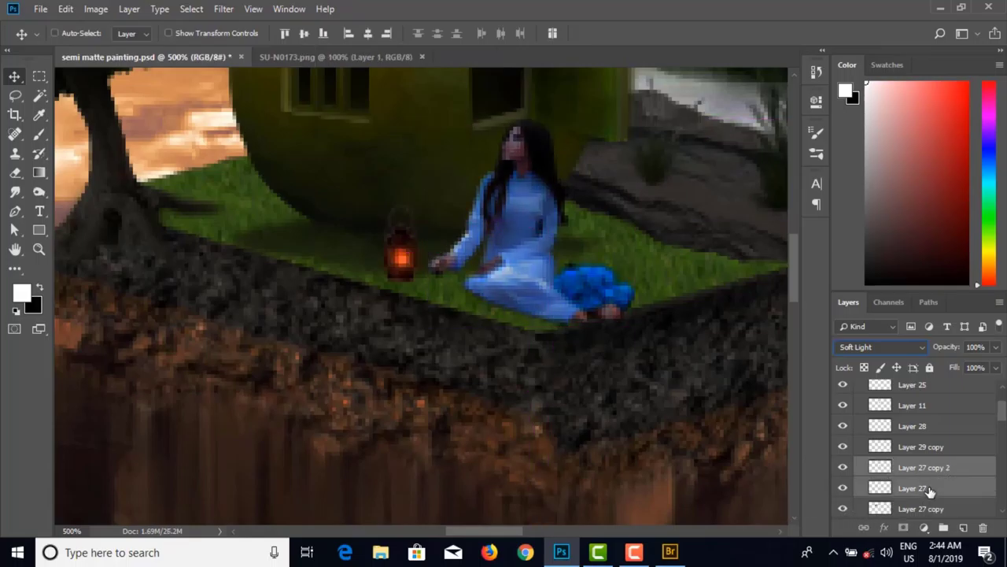
key("ctrl")
key("ctrl+e")
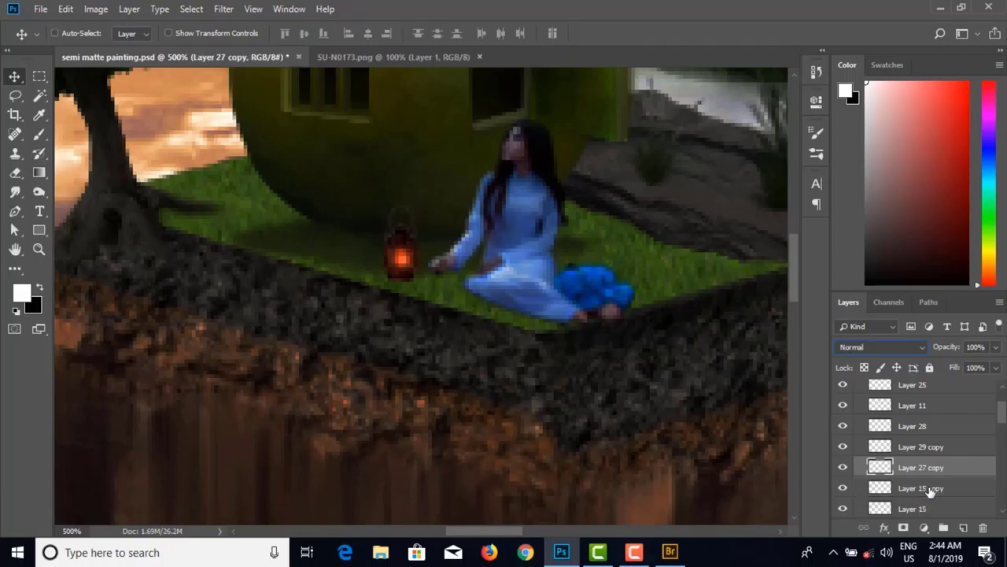
key("ctrl+j")
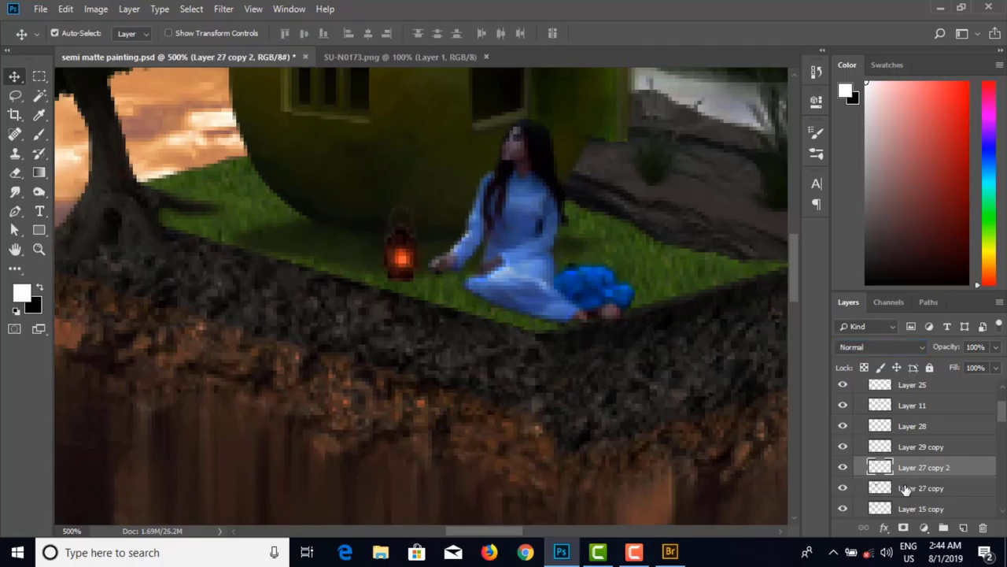
left_click(844, 469)
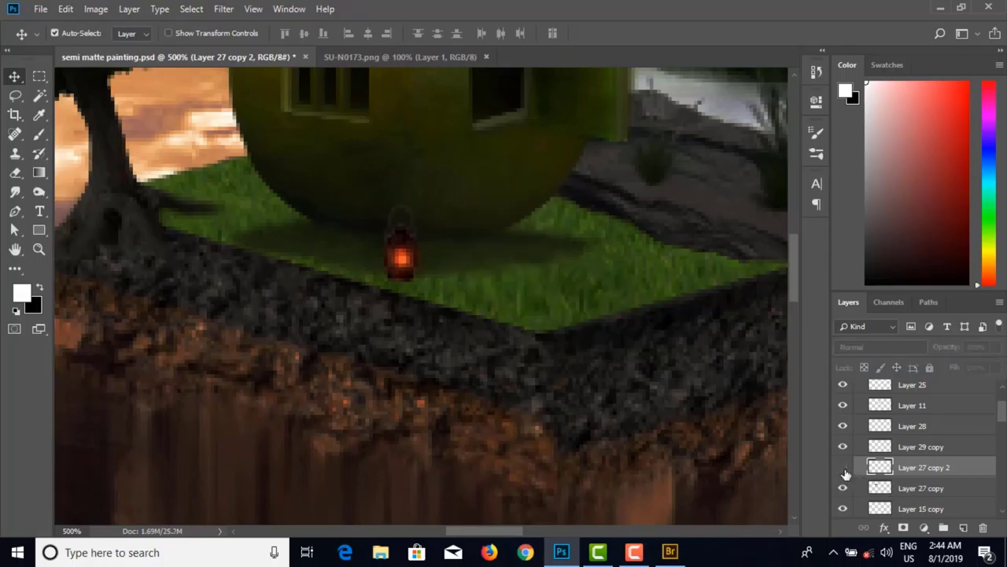
Step: Show the woman copy again, pick the lantern layer from the canvas, zoom out and save
left_click(844, 469)
left_click_drag(401, 259, 402, 261)
scroll(402, 262, "down", 3)
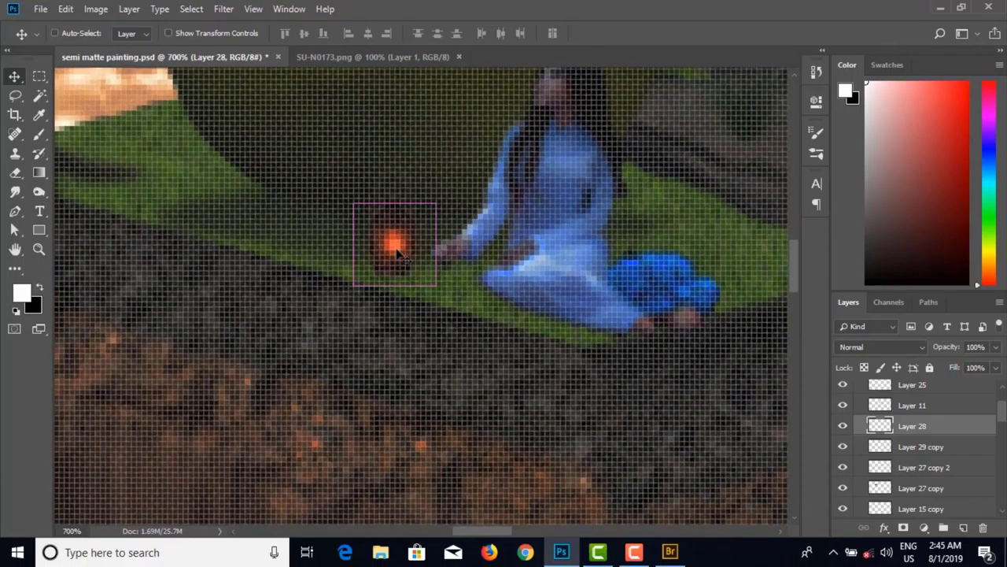
scroll(415, 298, "down", 3)
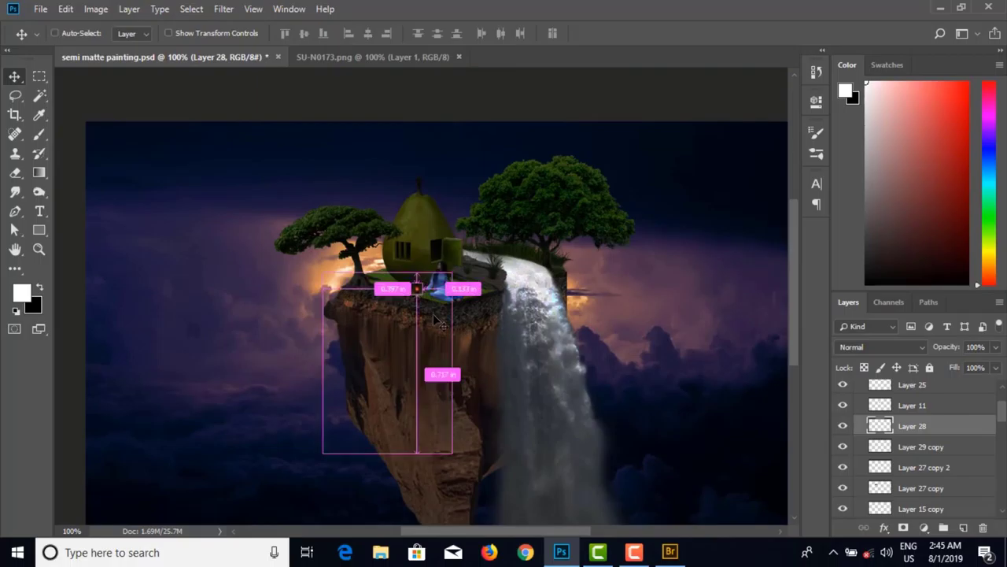
key("ctrl+s")
Step: Add a new empty layer below Layer 28 and switch to the Brush tool
key("l")
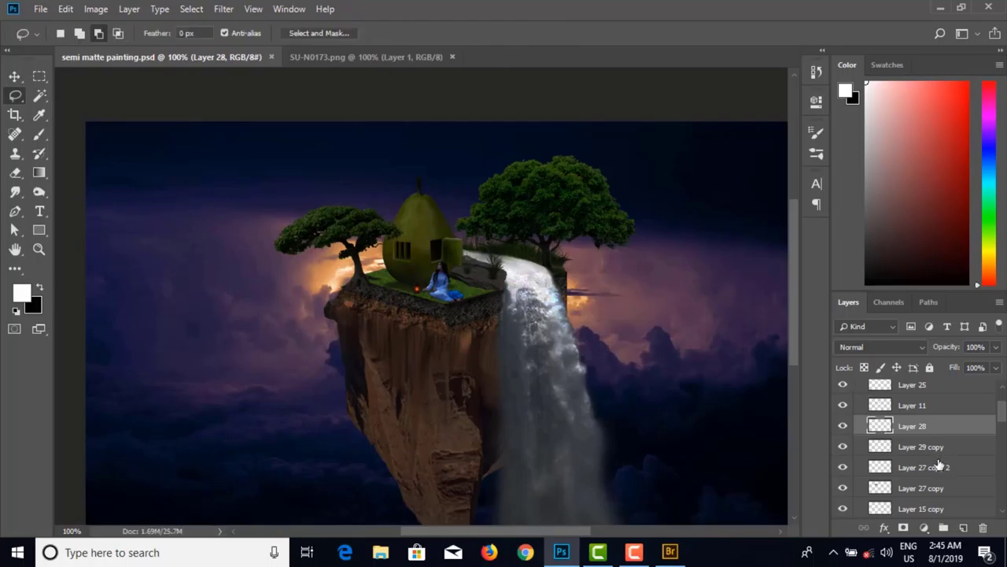
left_click(964, 527, "ctrl")
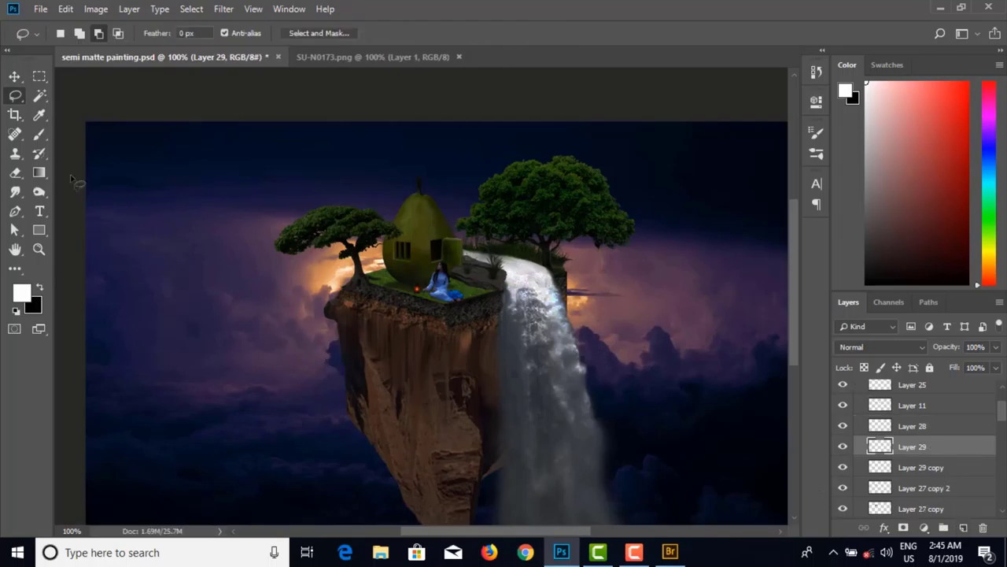
left_click(39, 134)
Step: Set the foreground colour to orange ff8400 and choose the Soft Round brush
left_click(21, 294)
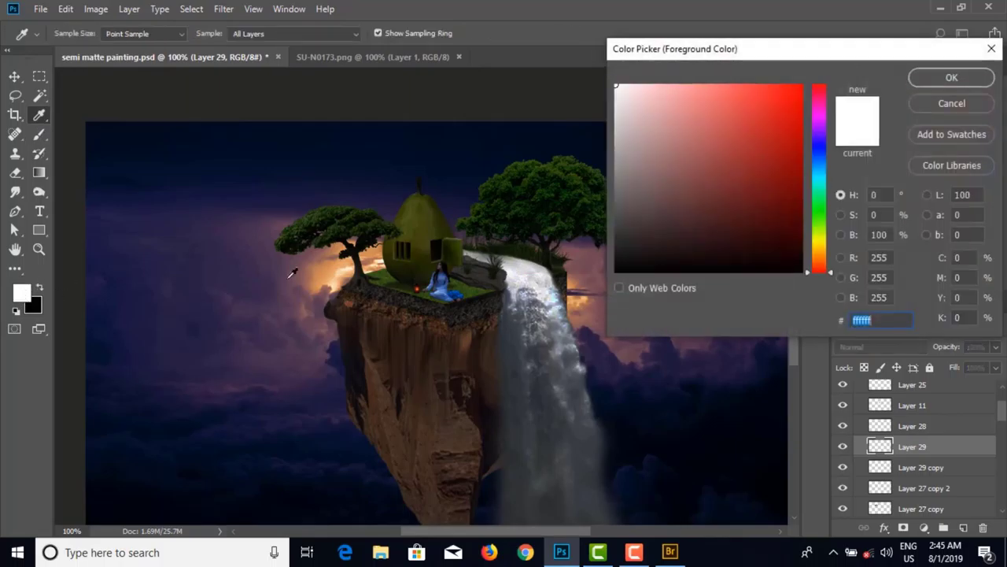
left_click(418, 288)
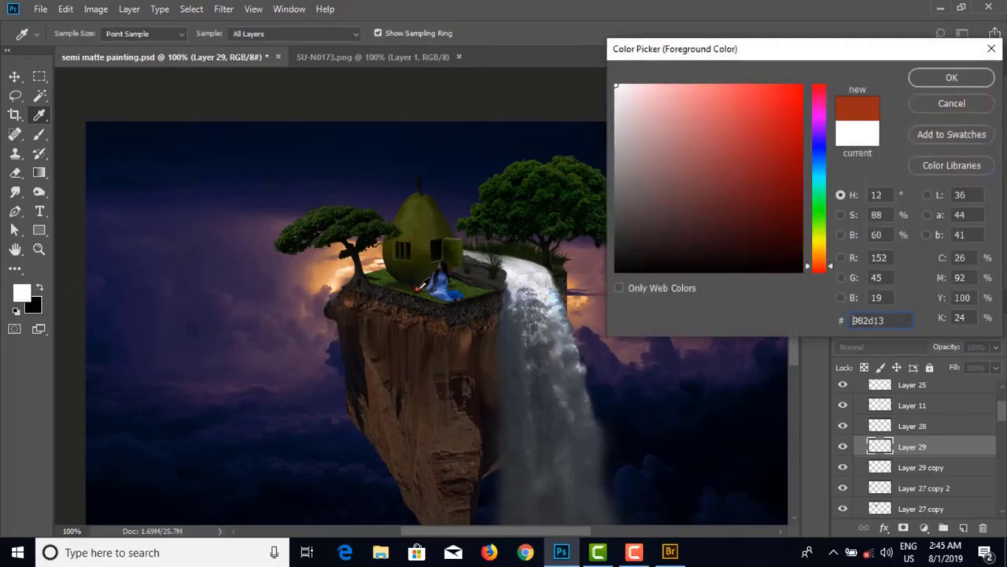
mouse_move(819, 253)
left_mouse_down()
mouse_move(824, 236)
mouse_move(823, 262)
left_mouse_up()
left_click(779, 108)
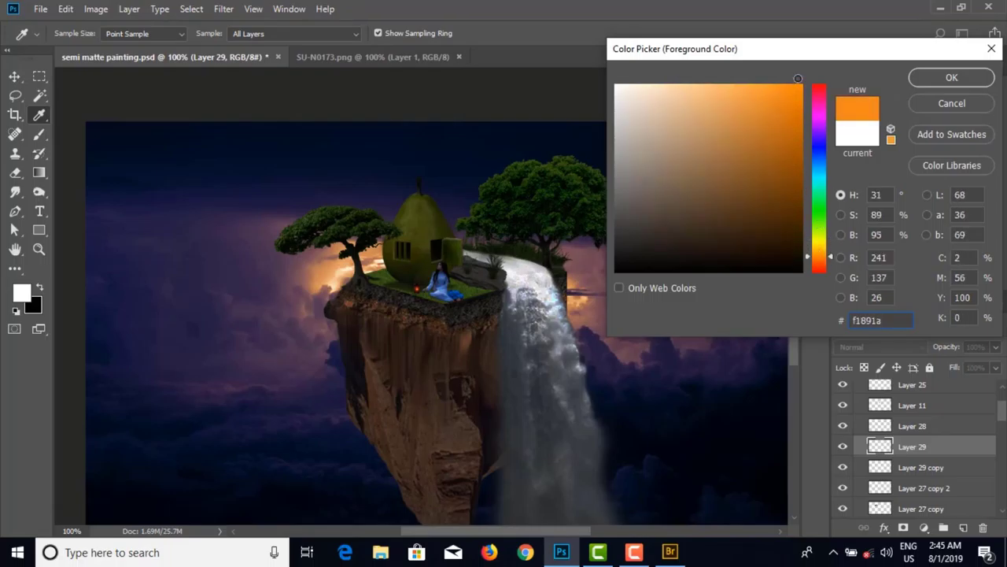
left_click(940, 77)
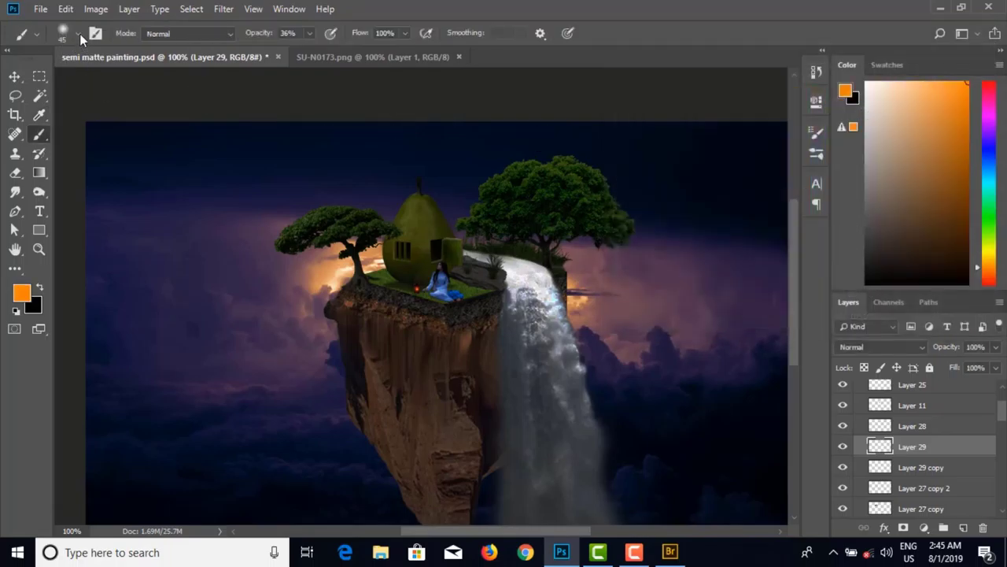
left_click(78, 33)
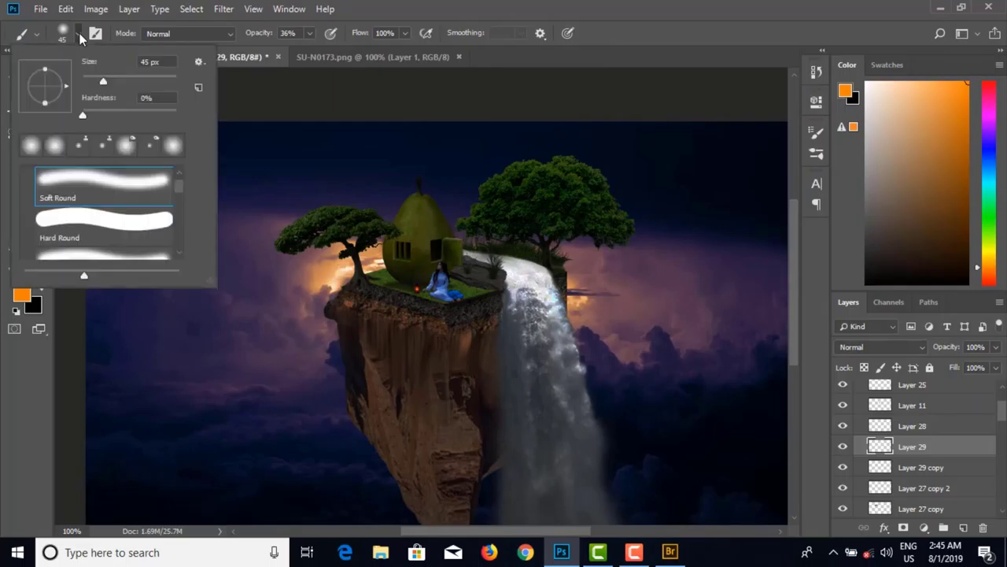
double_click(86, 179)
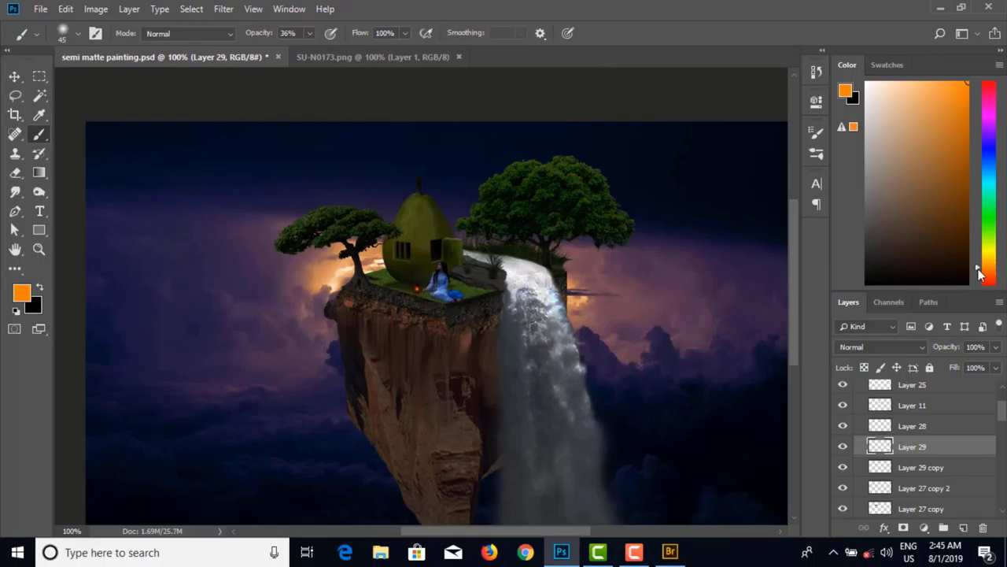
Step: Try a yellower glow around the lamp, then undo it
left_click_drag(981, 266, 982, 256)
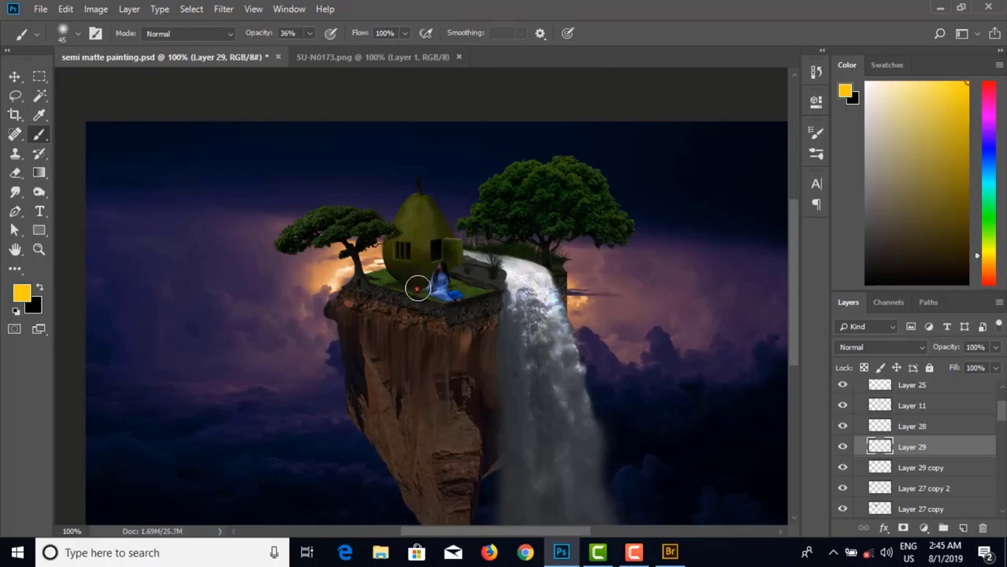
left_click(417, 288)
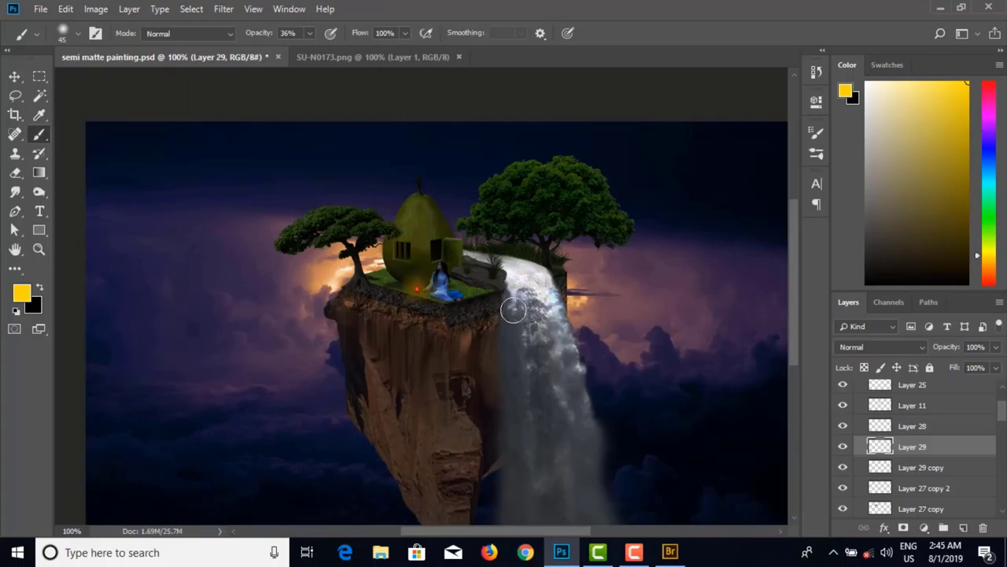
key("ctrl+z")
key("ctrl+z")
key("ctrl+z")
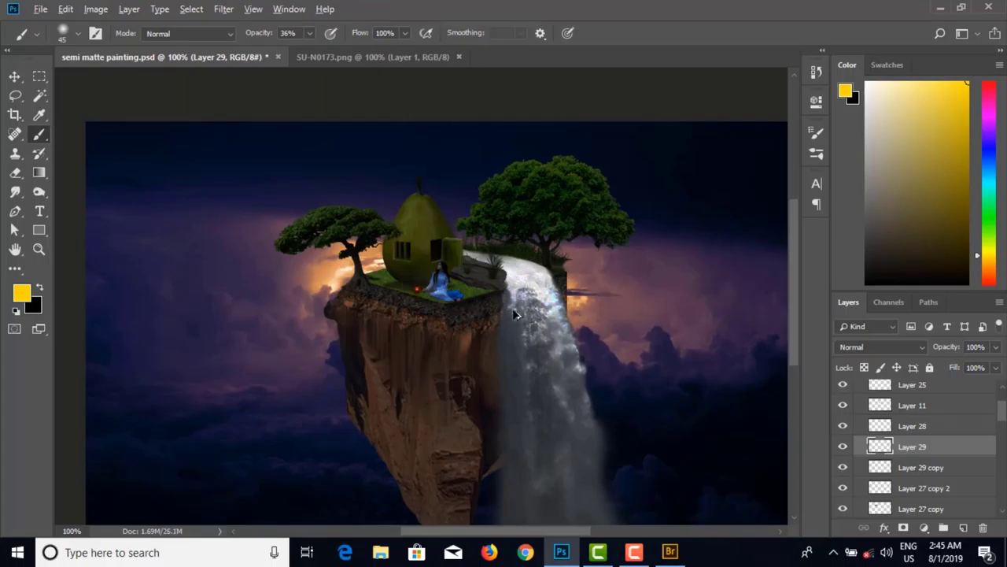
Step: Return to orange, enlarge the brush to 90 px and dab warm light over the woman and lamp
left_click_drag(978, 258, 978, 265)
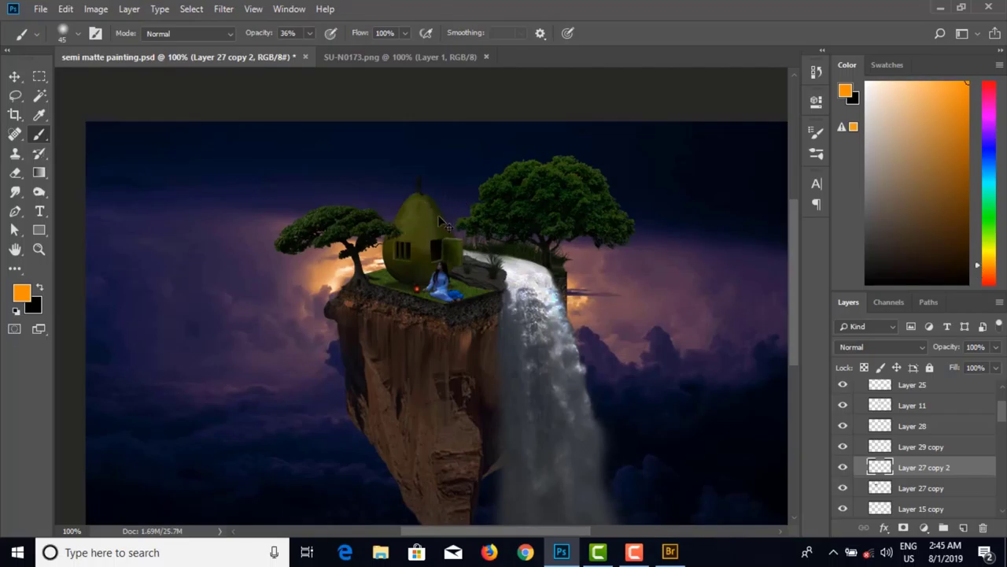
scroll(421, 275, "up", 4)
scroll(418, 270, "up", 1)
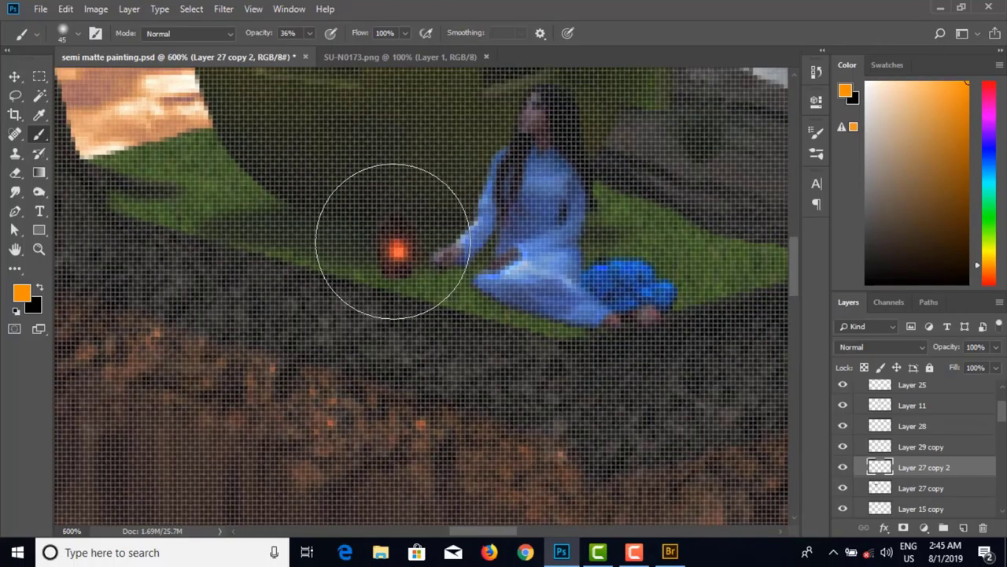
key("bracketright")
key("bracketright")
key("bracketright")
key("bracketright")
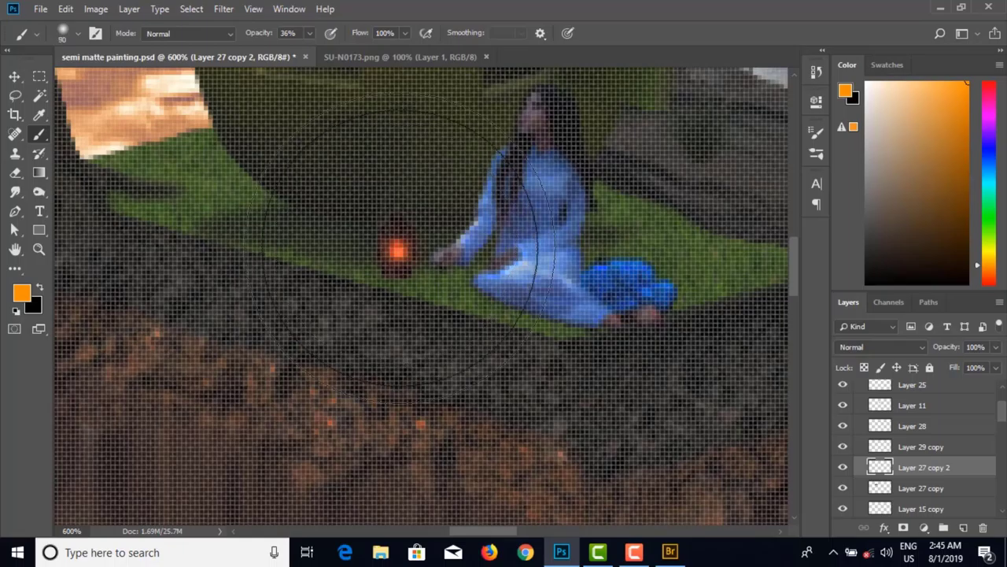
left_click(398, 244)
left_click(400, 245)
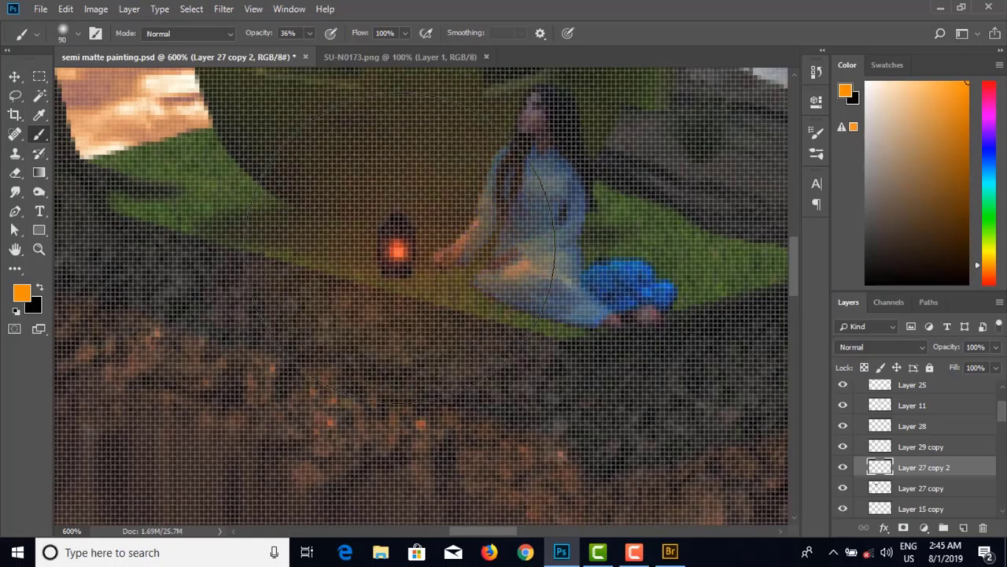
scroll(405, 268, "down", 12)
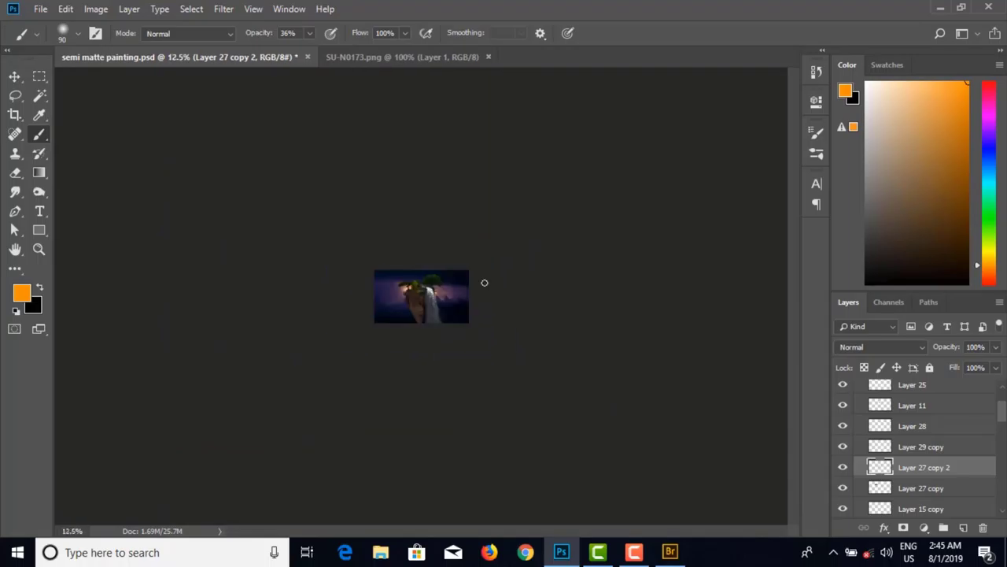
Step: Zoom in on the seated woman, show Layer 27 copy 2 and undo the previous figure change
scroll(484, 282, "up", 4)
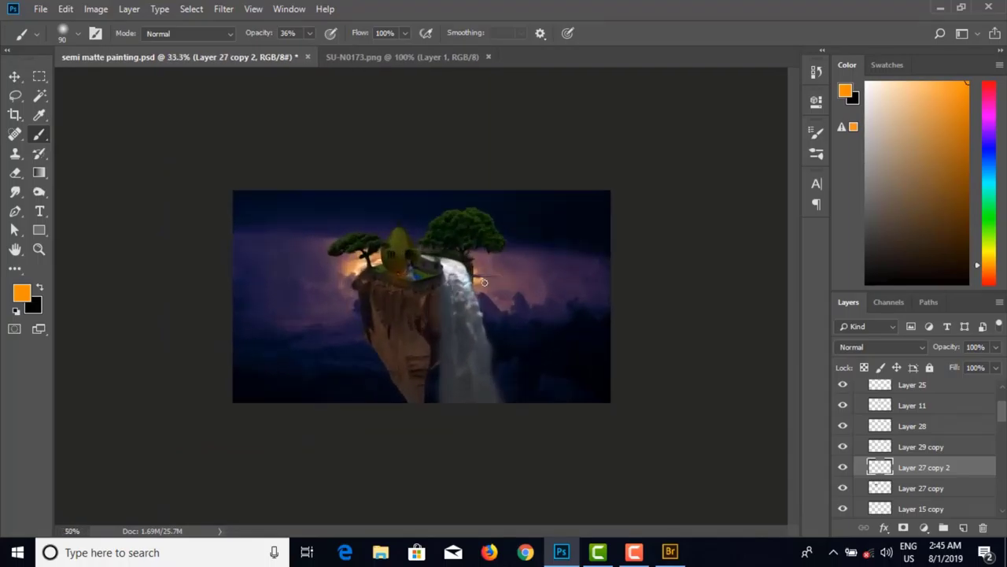
scroll(484, 282, "up", 5)
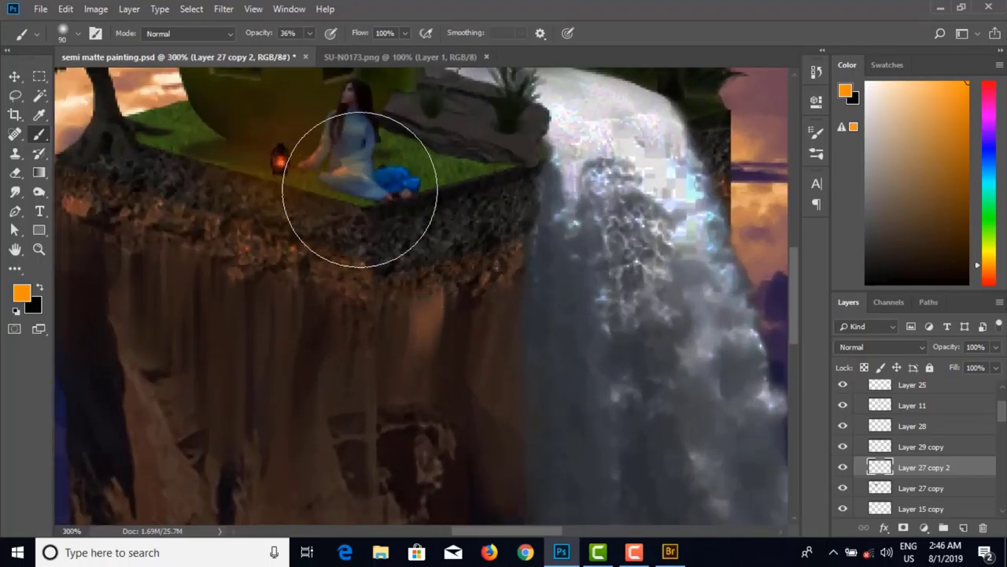
left_click_drag(346, 223, 383, 288)
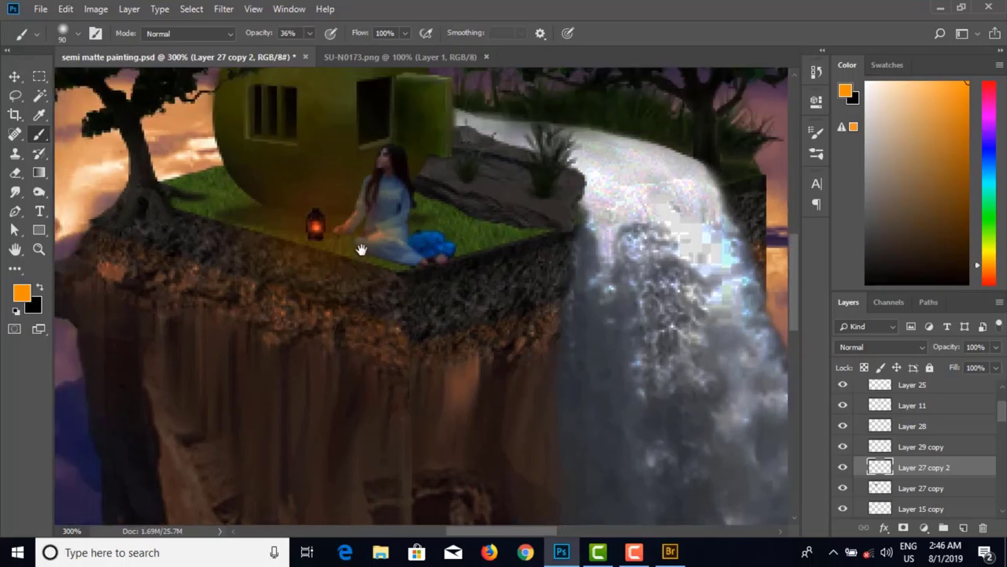
left_click(843, 467)
key("ctrl+z")
key("ctrl+z")
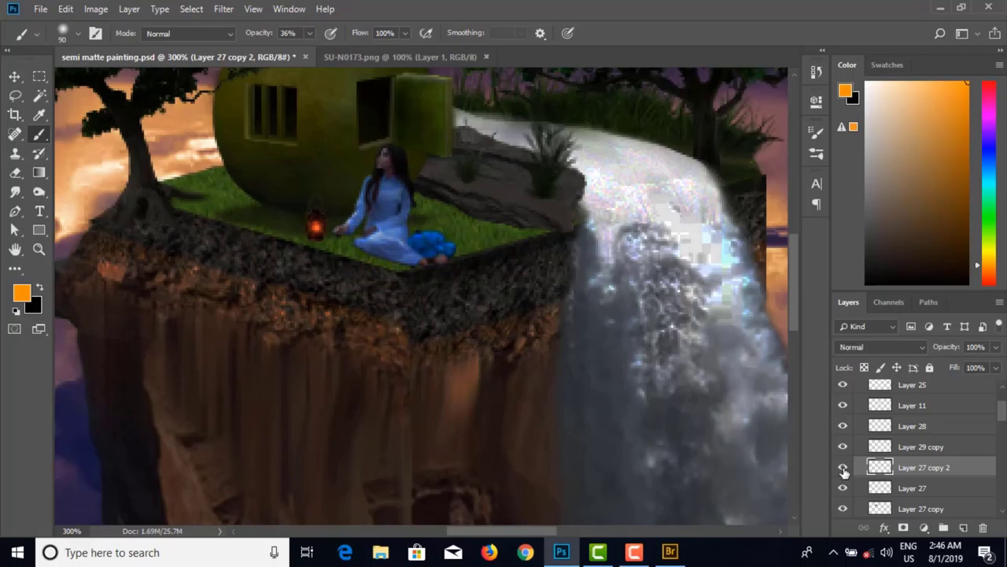
Step: Add a new layer above Layer 27, paint a trial orange lantern glow, and undo it
left_click(933, 490)
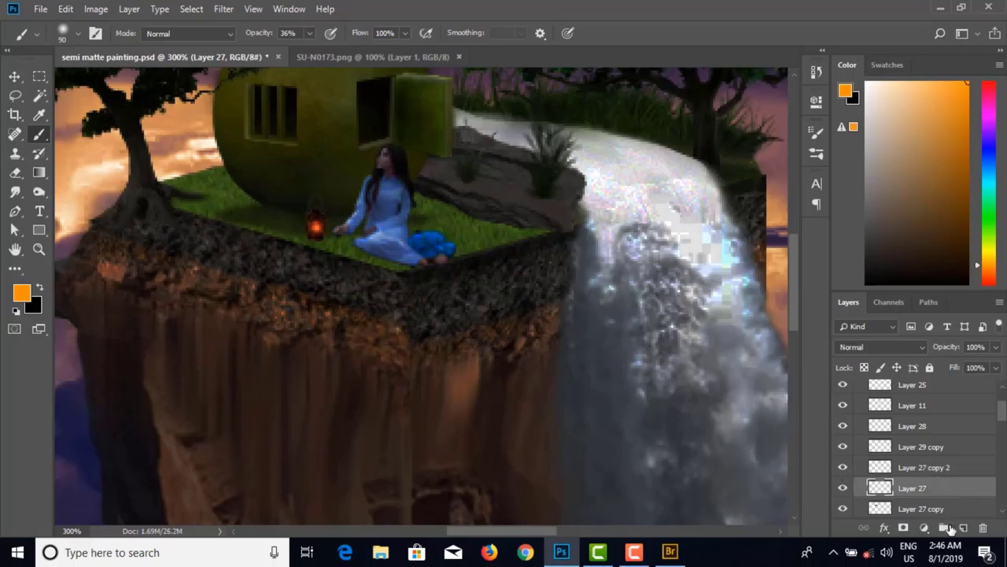
left_click(964, 527)
left_click(307, 226)
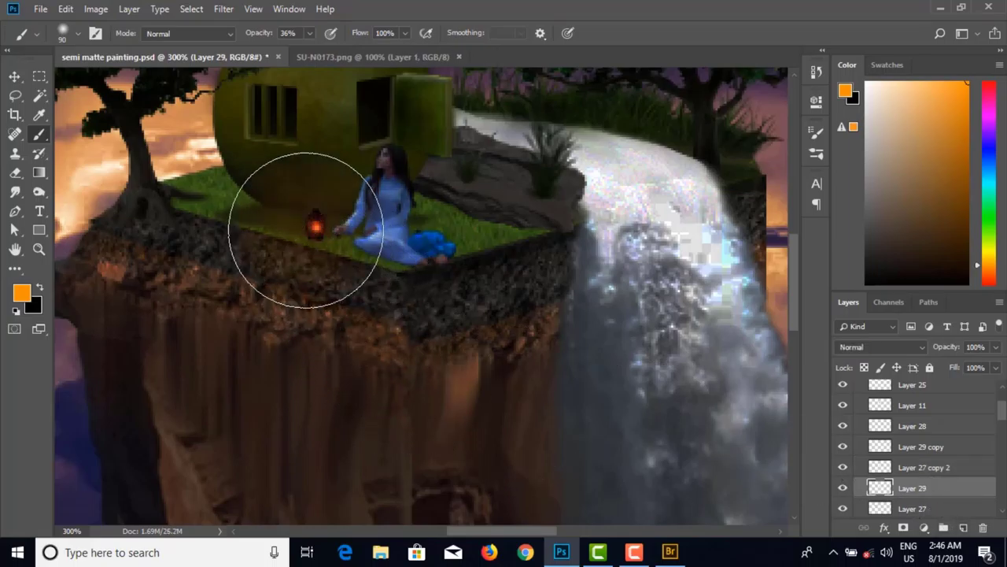
left_click_drag(292, 225, 333, 232)
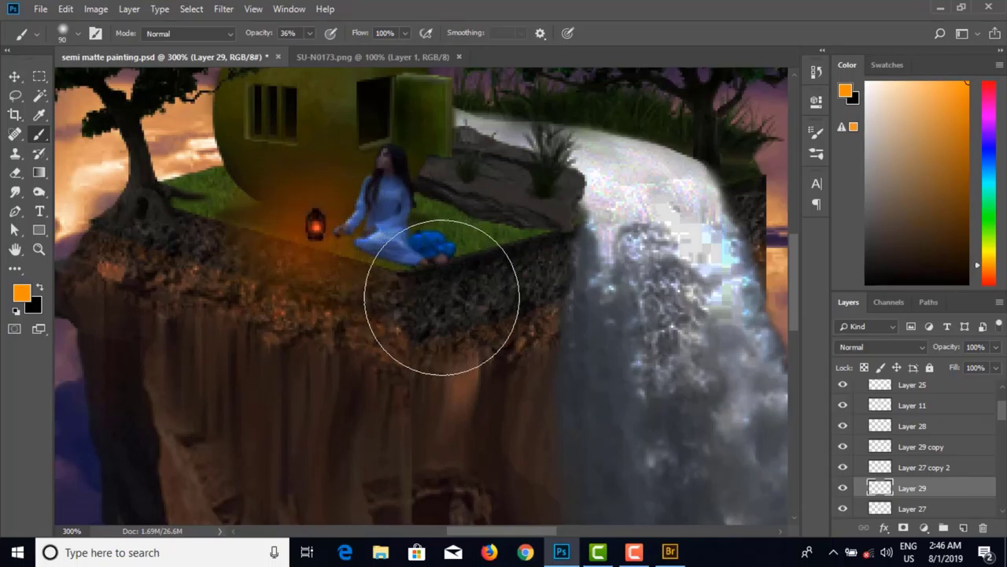
key("ctrl+z")
key("ctrl+z")
key("ctrl+z")
key("ctrl+z")
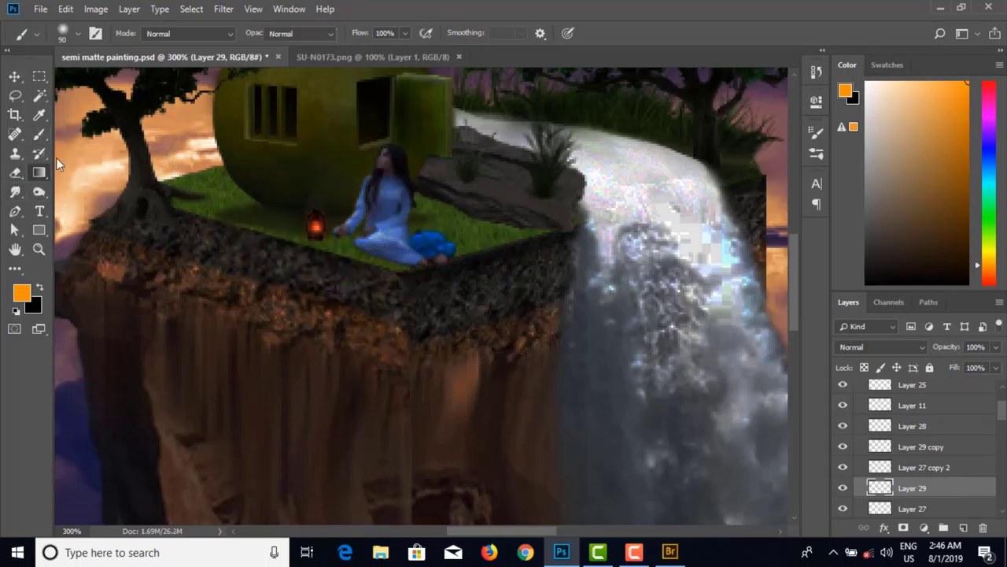
left_click(39, 172)
left_click(83, 33)
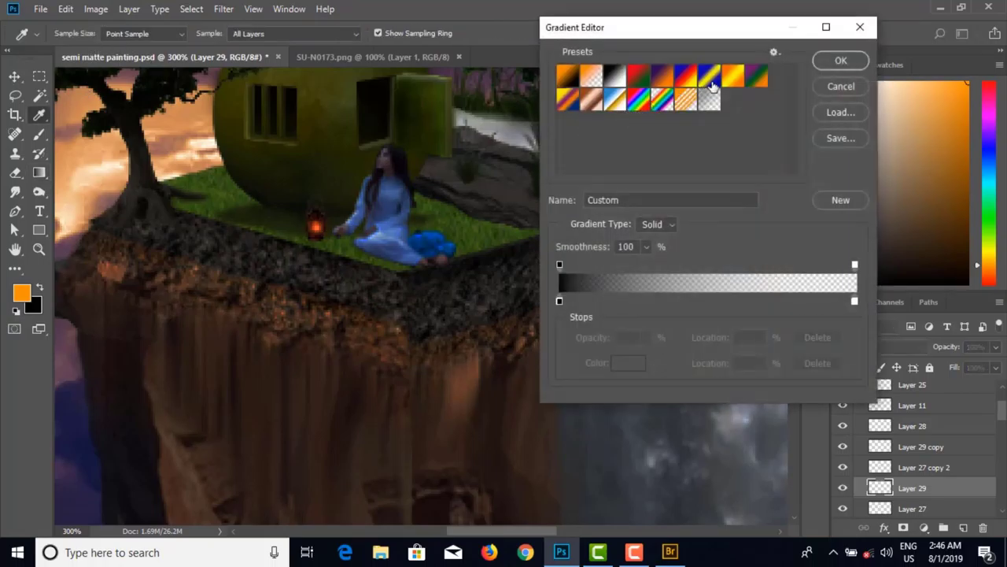
Step: From the Orange, Yellow, Orange preset, make a gradient with yellow at 0% fading to 0 opacity at the right
left_click(735, 76)
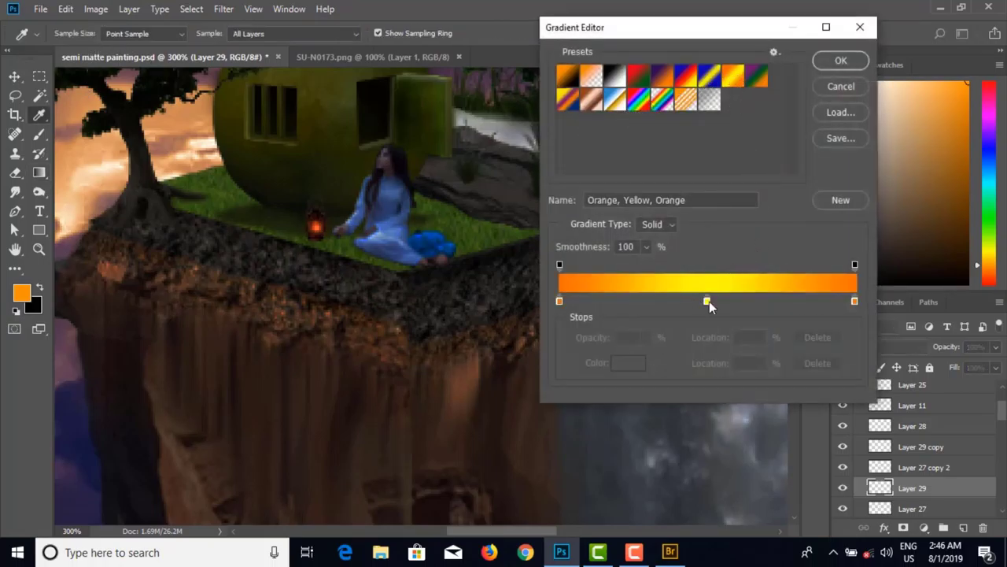
left_click_drag(707, 301, 681, 301)
left_click_drag(557, 301, 477, 370)
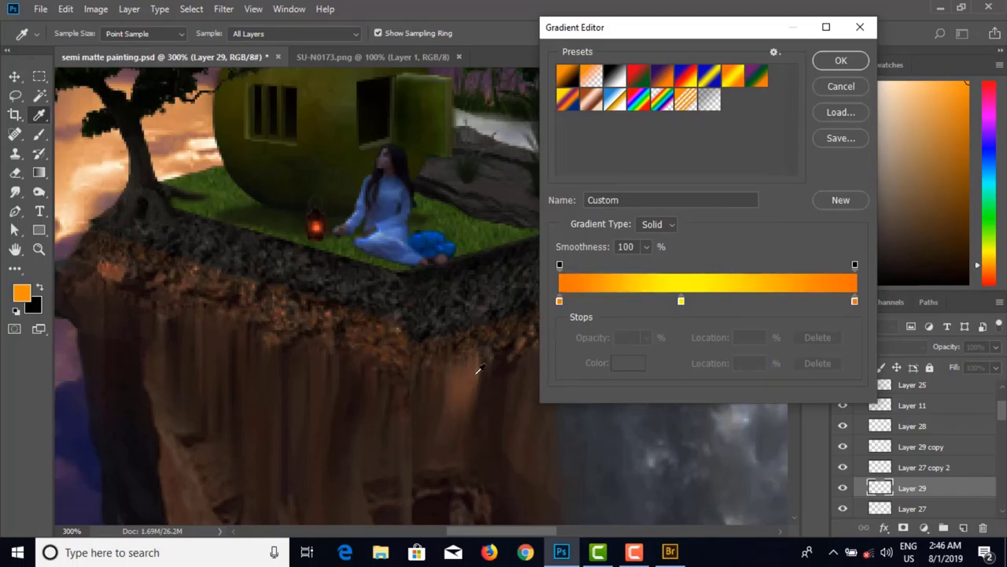
left_click_drag(559, 301, 529, 390)
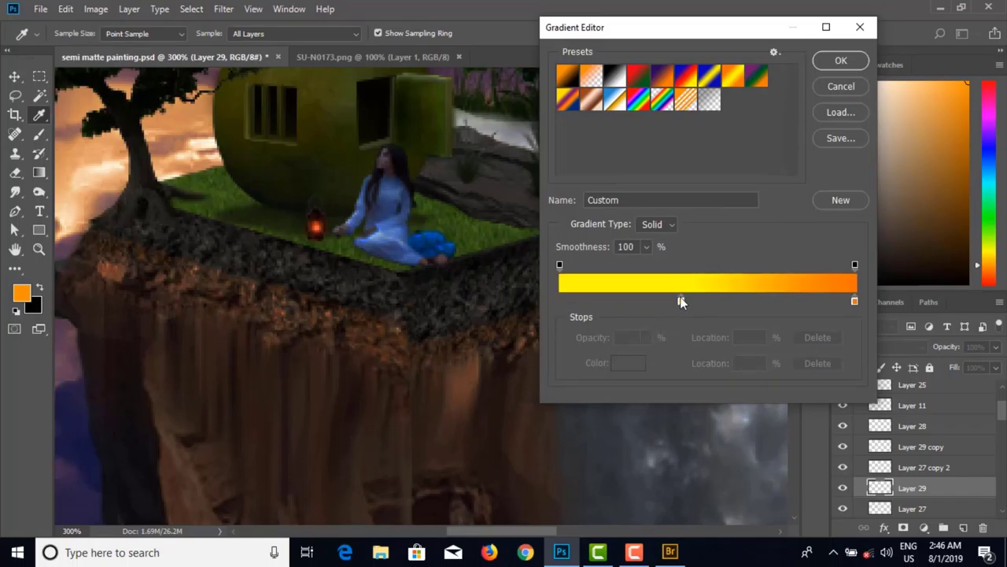
left_click_drag(681, 301, 559, 301)
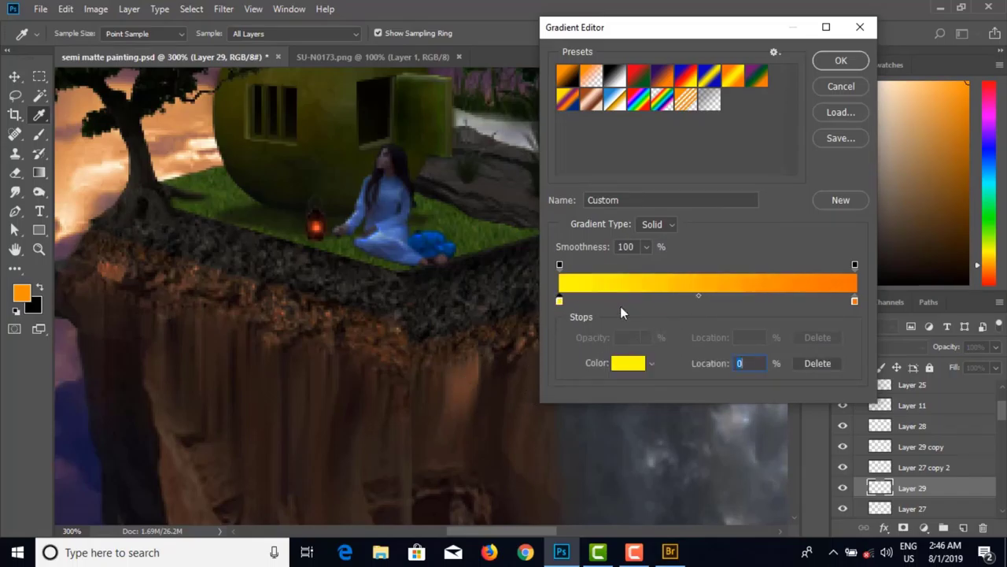
left_click(854, 301)
left_click(855, 265)
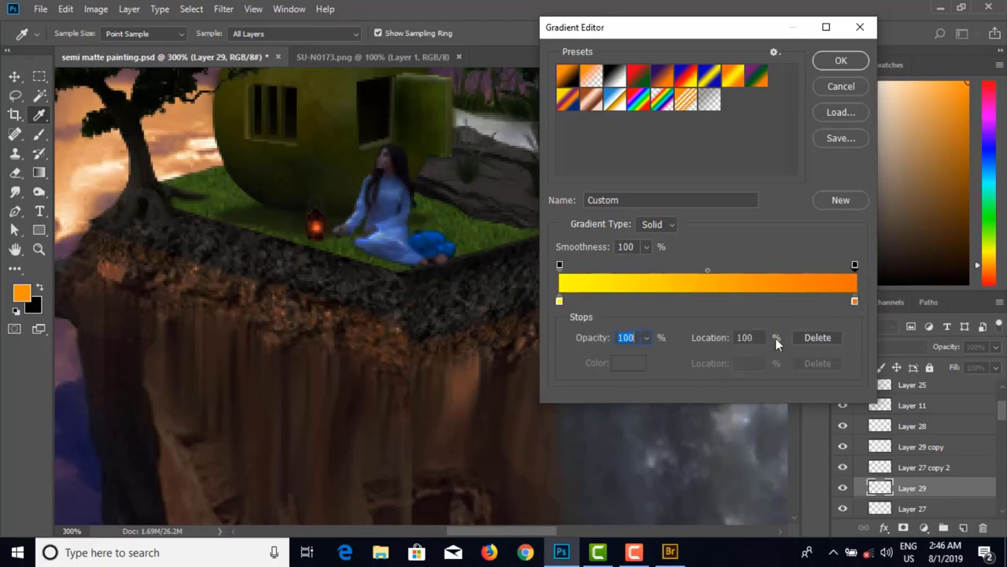
left_click(646, 337)
left_click_drag(634, 354, 573, 359)
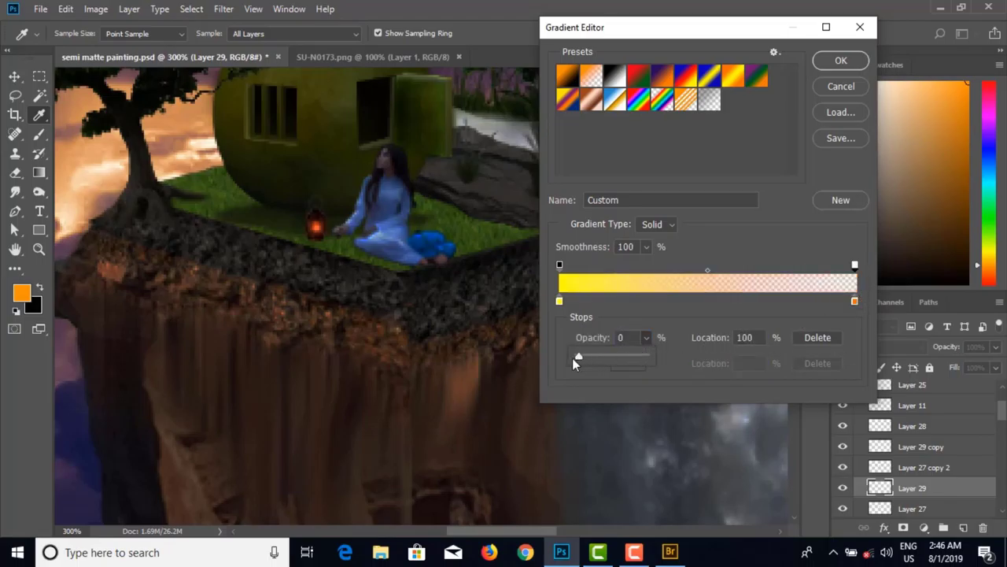
left_click(839, 62)
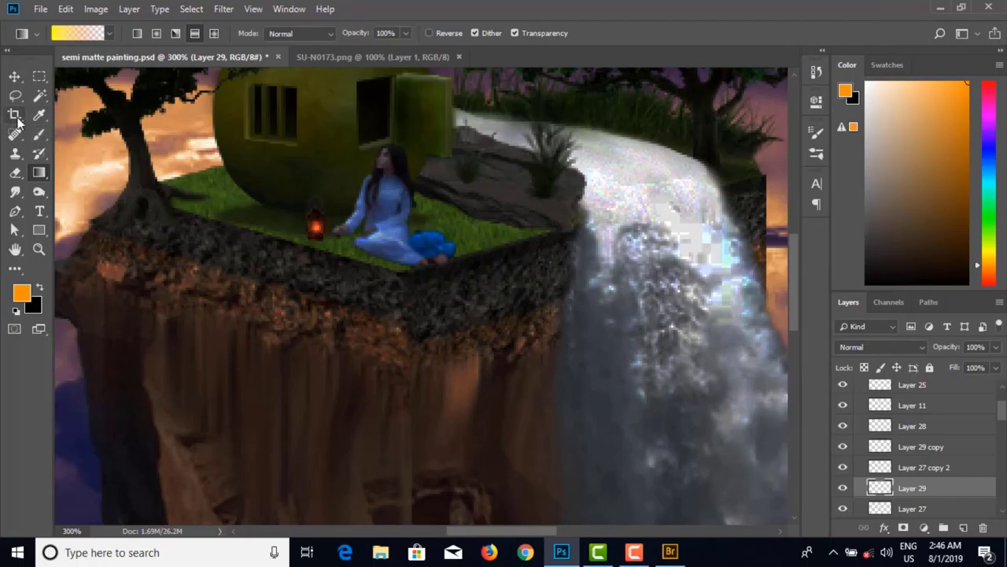
Step: Fill an elliptical selection around the lantern with a radial yellow glow; move Layer 29 above Layer 27 copy 2
left_click_drag(44, 78, 73, 93)
left_click_drag(191, 111, 449, 349)
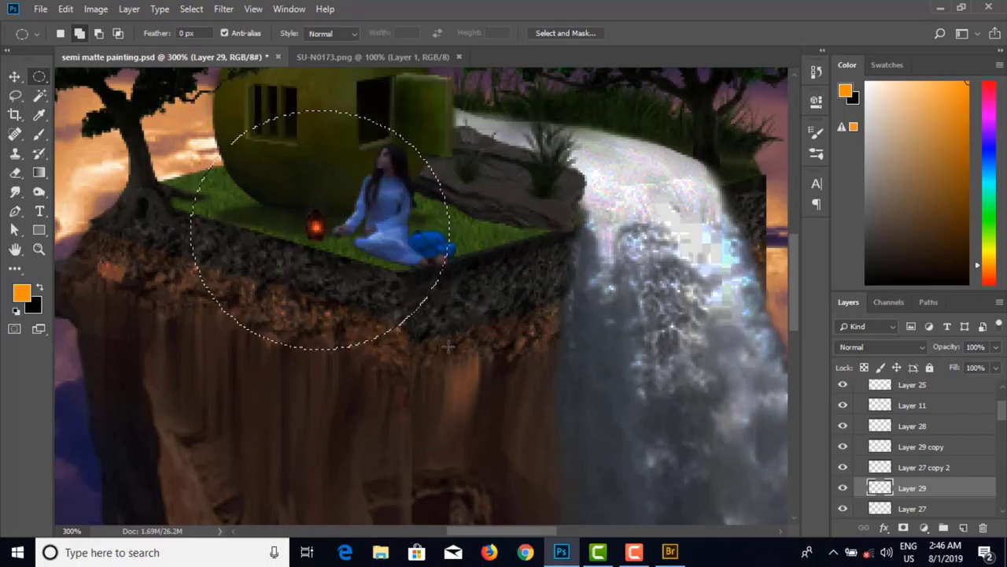
left_click(38, 172)
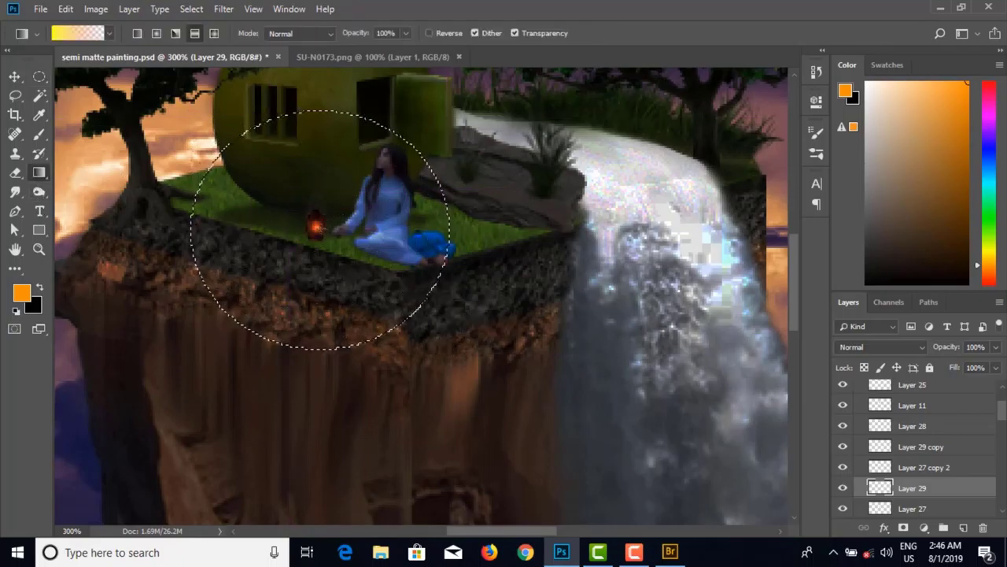
left_click_drag(309, 230, 406, 158)
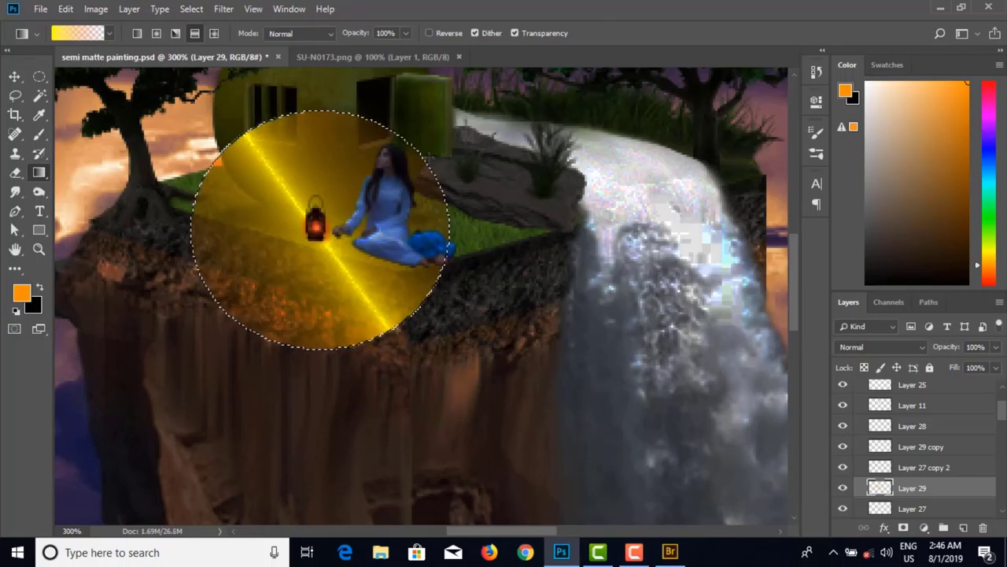
key("ctrl+z")
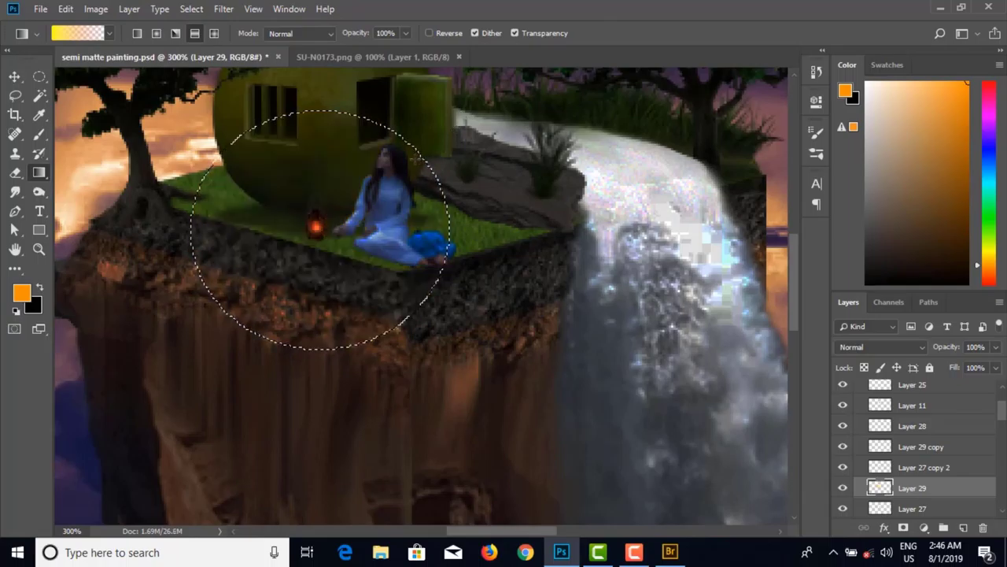
left_click(154, 33)
left_click_drag(313, 225, 409, 157)
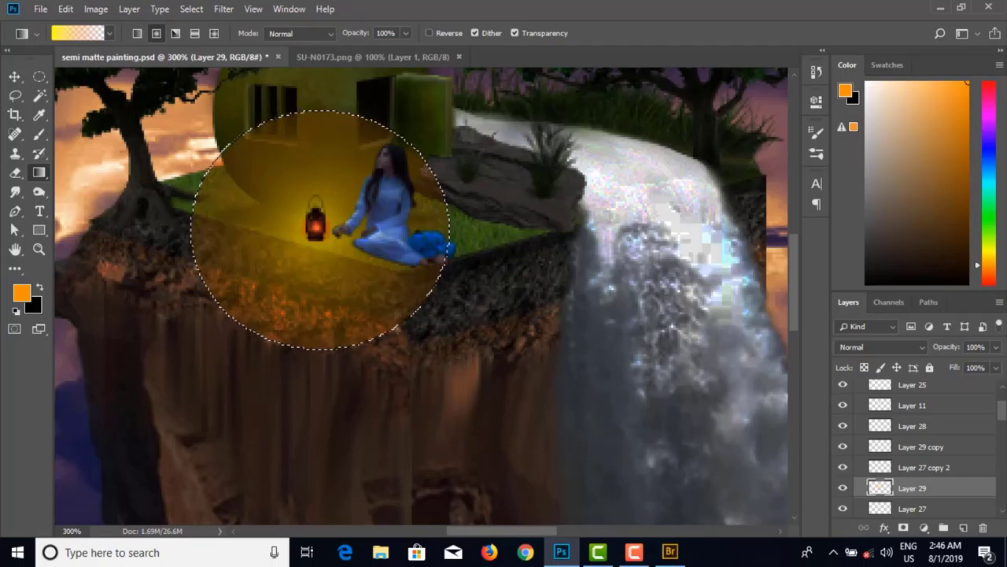
key("ctrl+d")
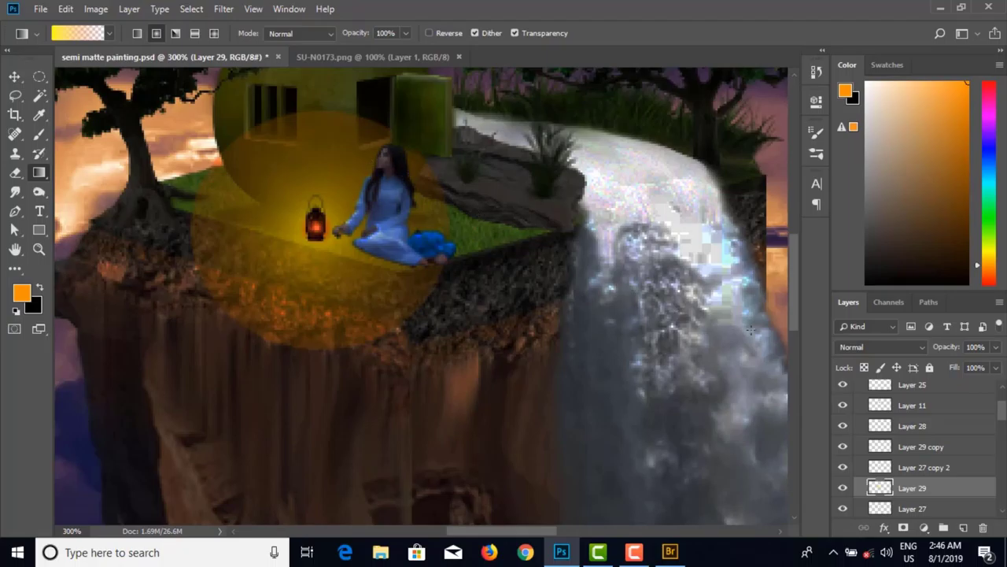
left_click_drag(934, 493, 923, 469)
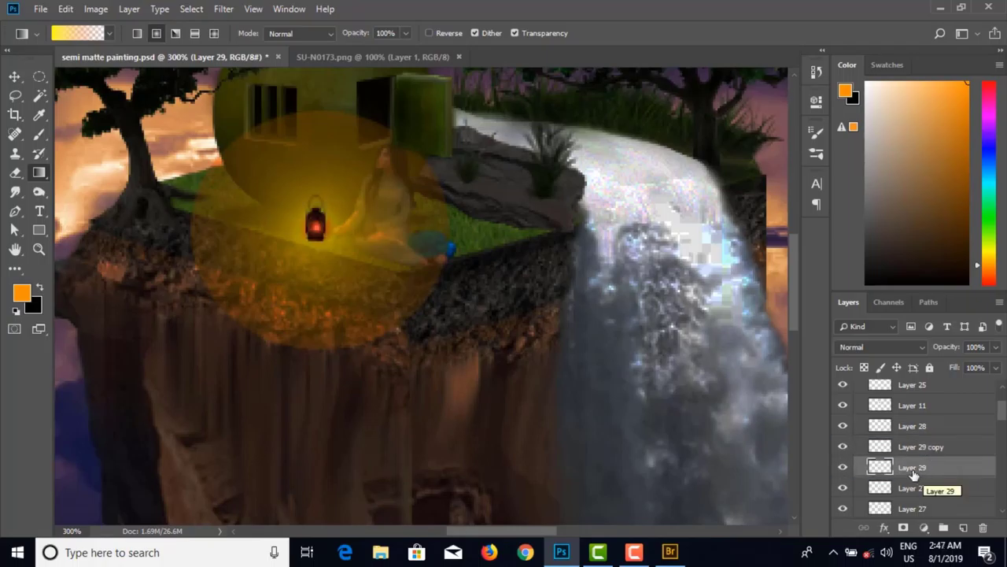
left_click(15, 172)
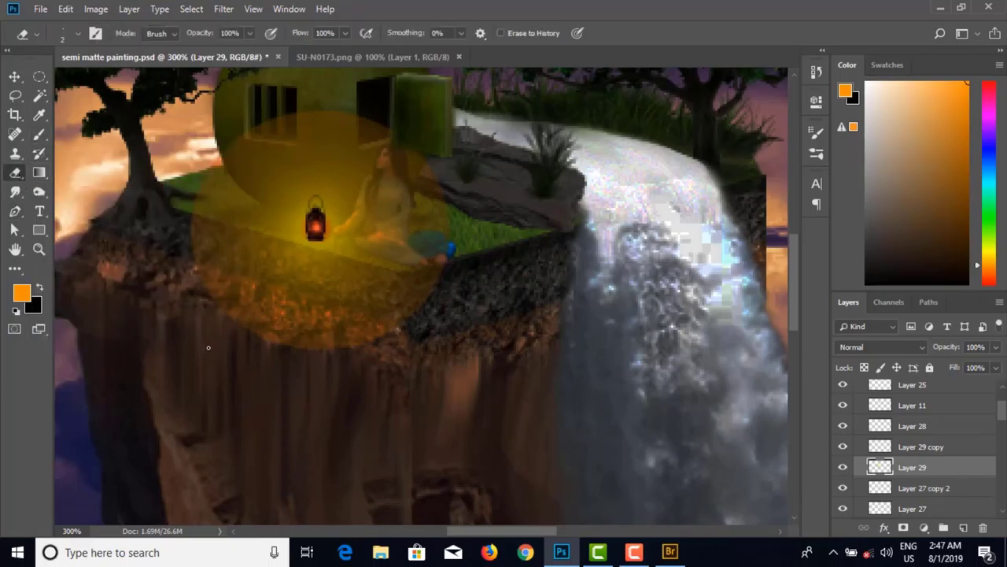
Step: Erase the glow's bottom along the cliff edge with a size 50 eraser
key("bracketright")
key("bracketright")
key("bracketright")
key("bracketright")
key("bracketright")
key("bracketright")
key("bracketright")
key("bracketright")
key("bracketright")
key("bracketright")
key("bracketright")
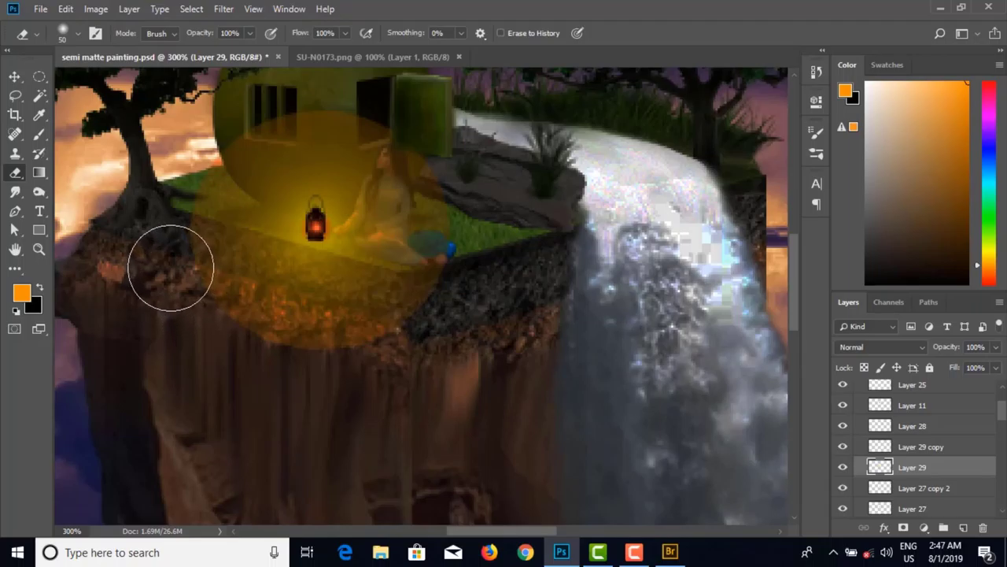
mouse_move(262, 359)
left_mouse_down()
mouse_move(374, 357)
mouse_move(403, 345)
mouse_move(330, 352)
mouse_move(187, 286)
mouse_move(174, 255)
mouse_move(245, 317)
mouse_move(370, 345)
mouse_move(459, 308)
mouse_move(459, 246)
mouse_move(416, 147)
mouse_move(415, 290)
mouse_move(248, 302)
mouse_move(166, 244)
mouse_move(196, 158)
mouse_move(251, 113)
mouse_move(317, 100)
mouse_move(414, 121)
mouse_move(331, 108)
mouse_move(206, 136)
mouse_move(200, 267)
mouse_move(289, 314)
mouse_move(367, 323)
mouse_move(397, 304)
mouse_move(321, 350)
mouse_move(296, 347)
mouse_move(369, 325)
mouse_move(401, 300)
left_mouse_up()
scroll(402, 300, "down", 4)
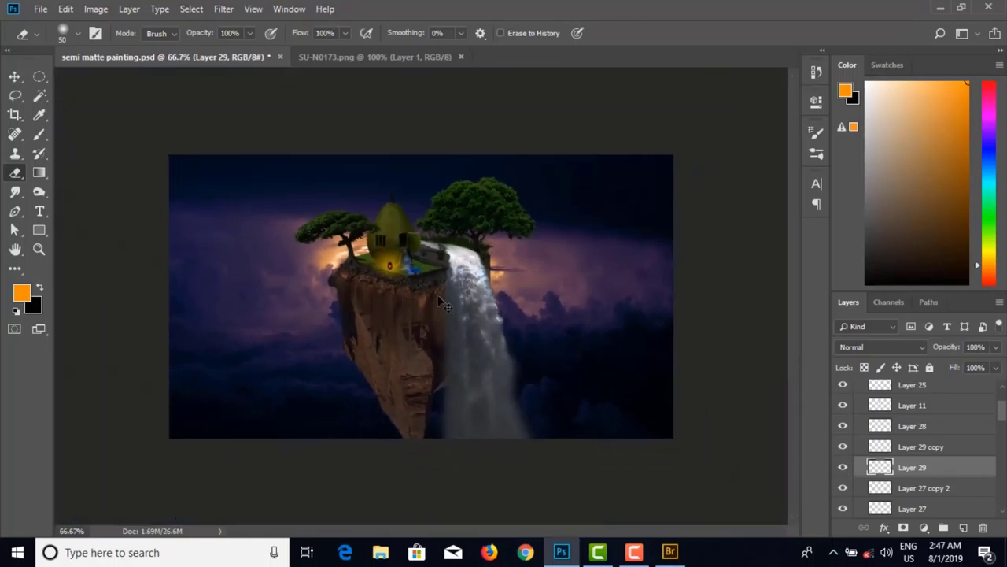
scroll(443, 303, "up", 4)
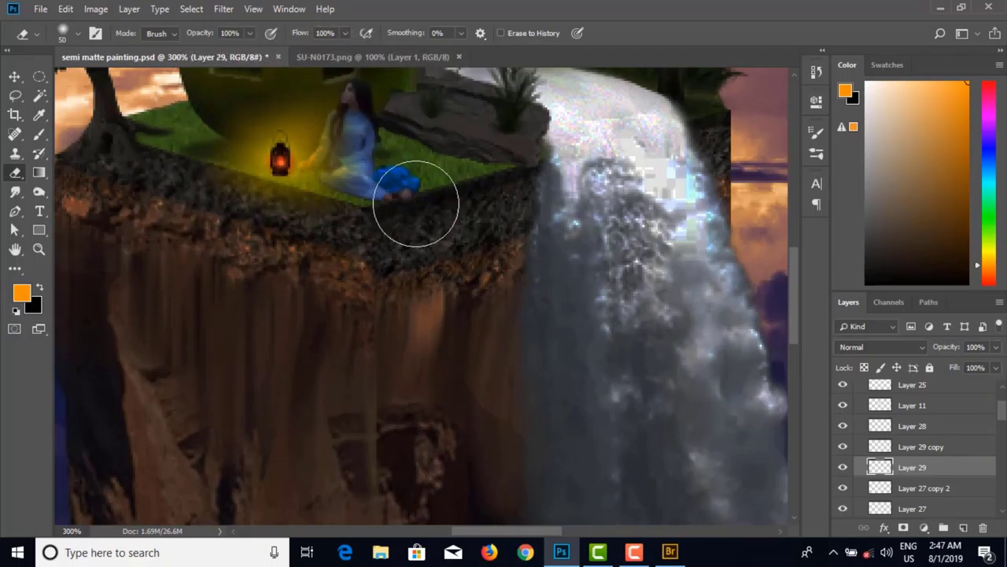
Step: Toggle Layer 29 on and off to compare the glow, then zoom to 100%
left_click(14, 76)
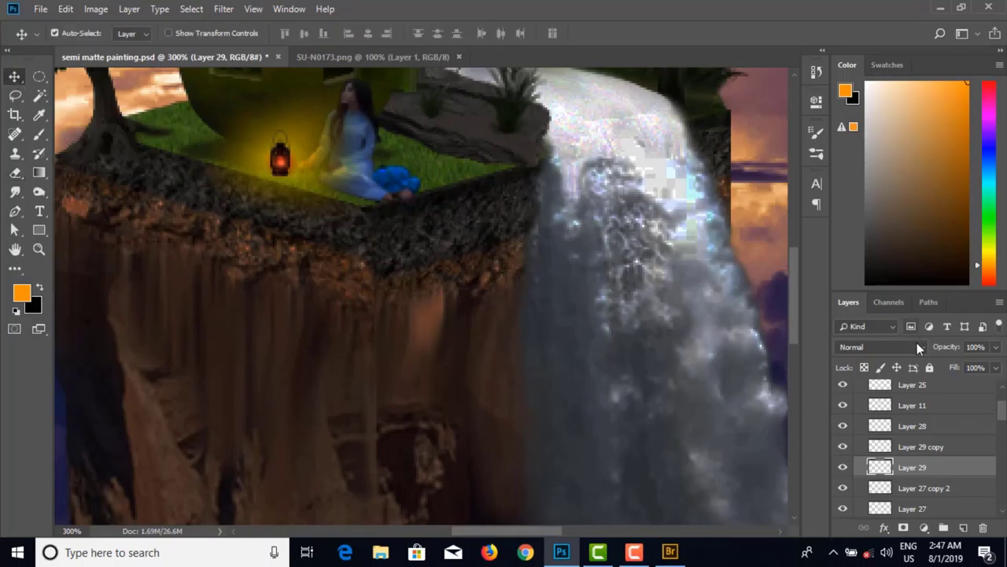
left_click(843, 468)
left_click(843, 467)
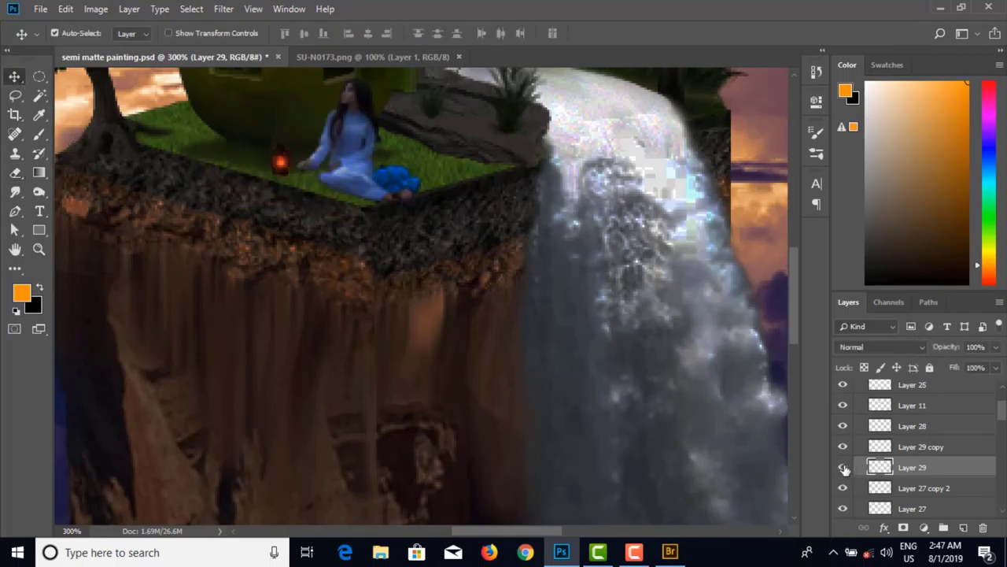
left_click(842, 467)
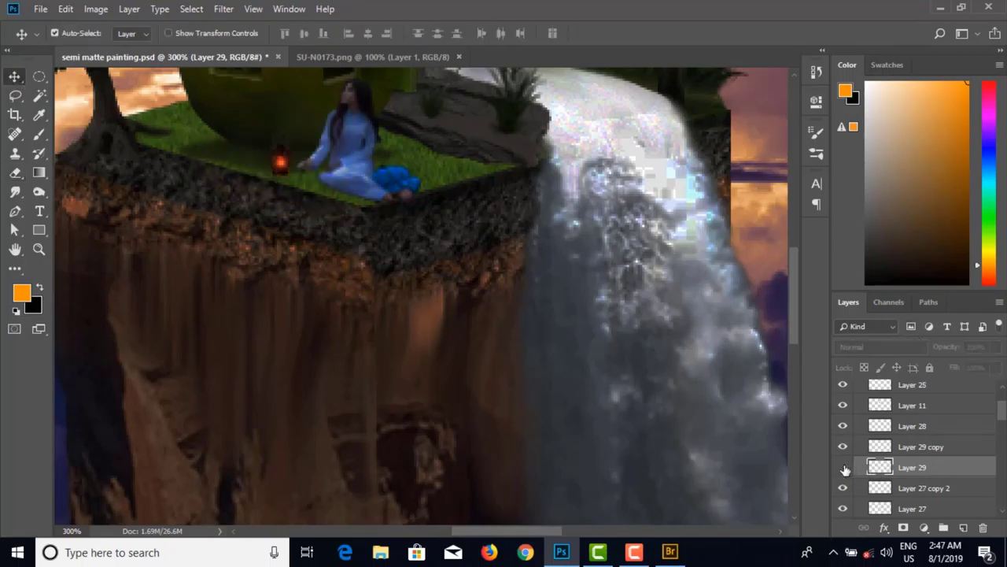
left_click(842, 467)
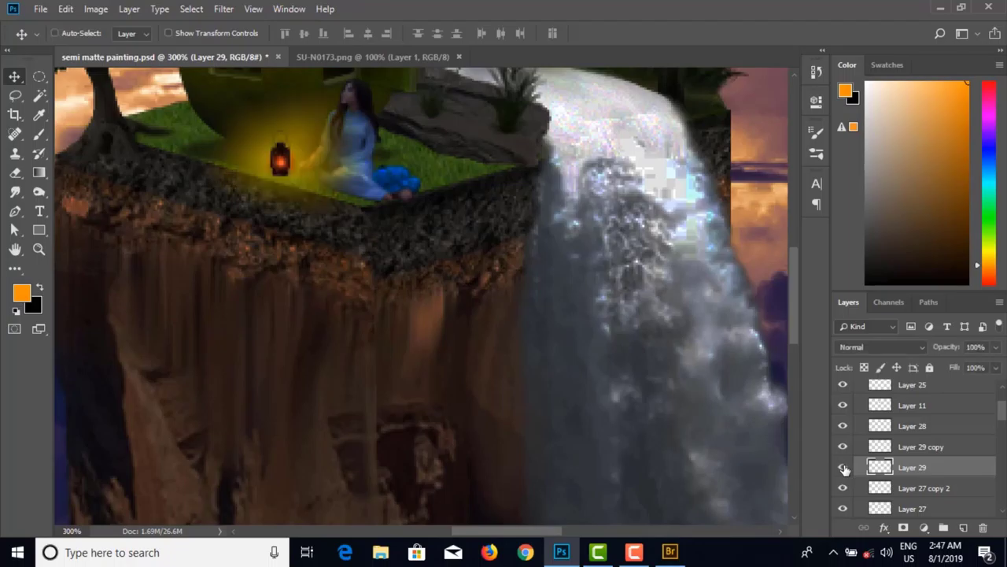
key("ctrl+1")
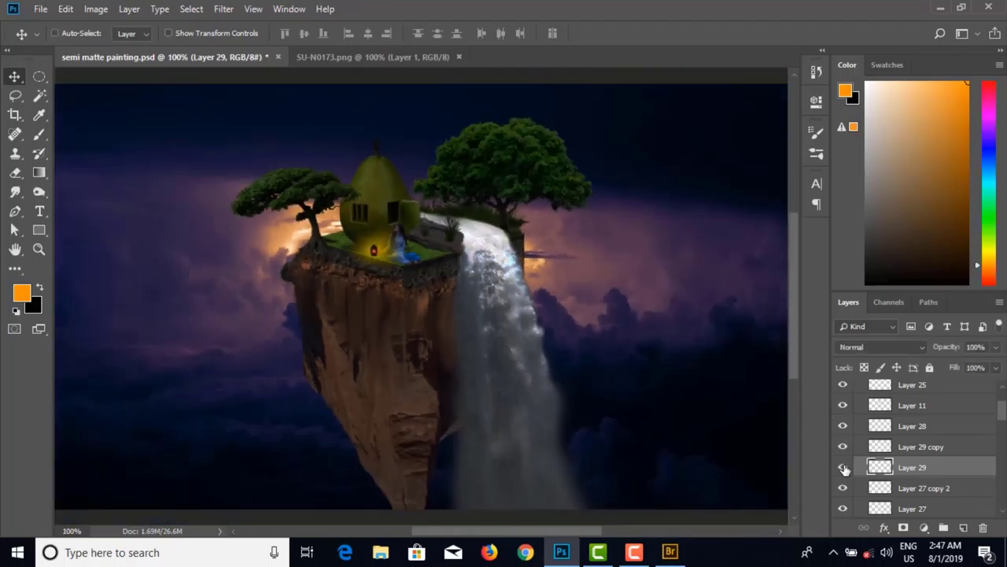
scroll(405, 313, "up", 5)
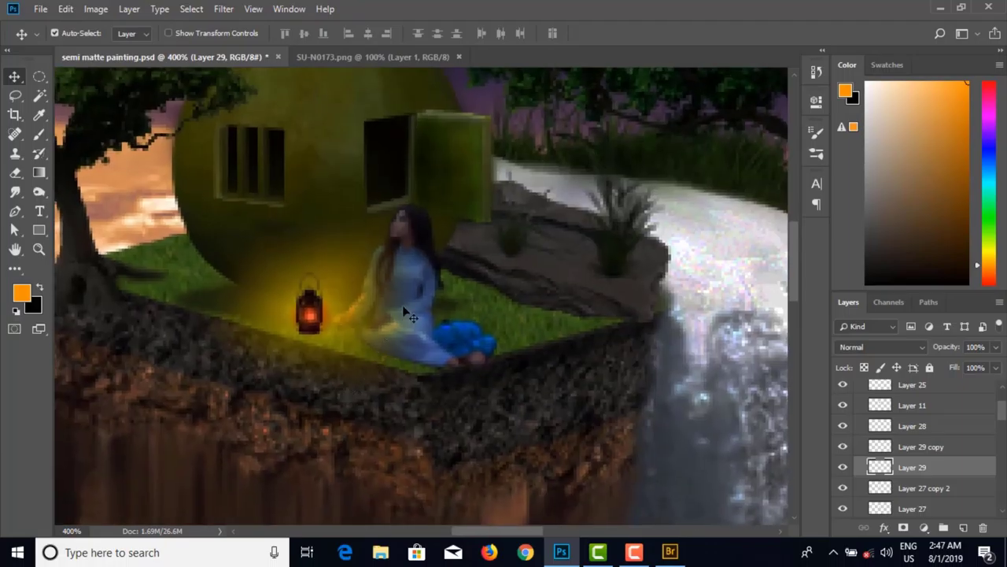
Step: Make Layer 27 copy 2 the active layer and toggle its visibility
left_click(15, 173)
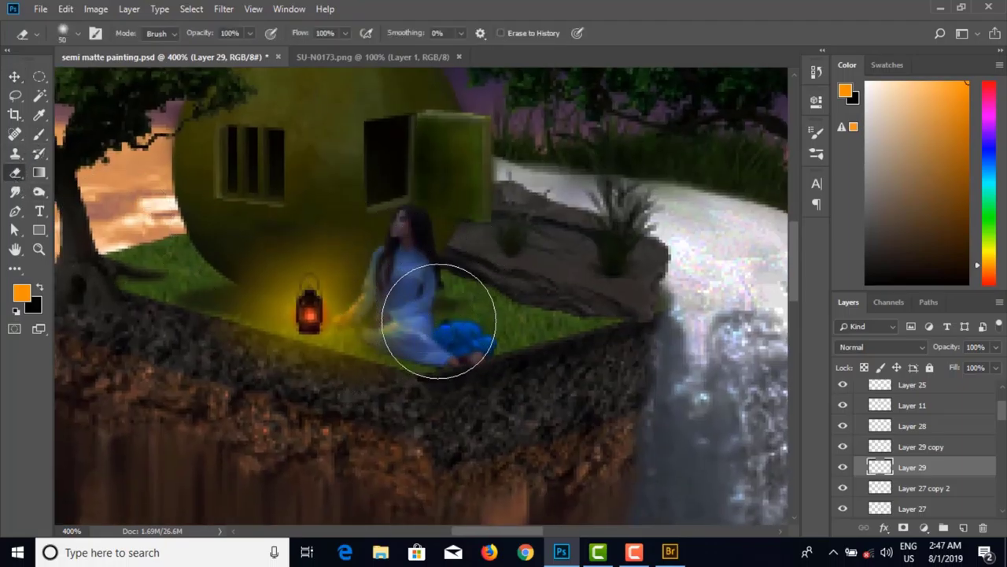
left_click(15, 78)
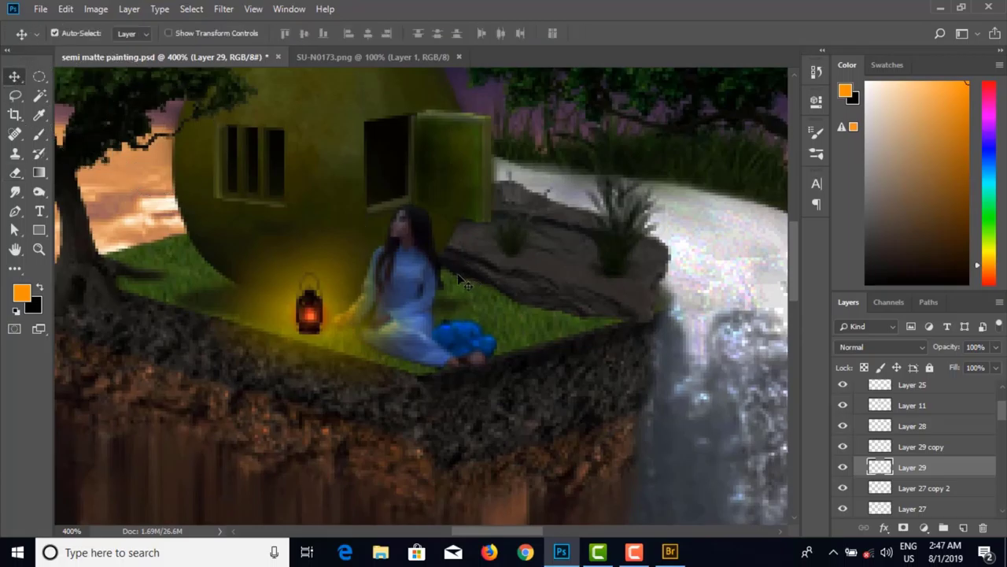
left_click(706, 423)
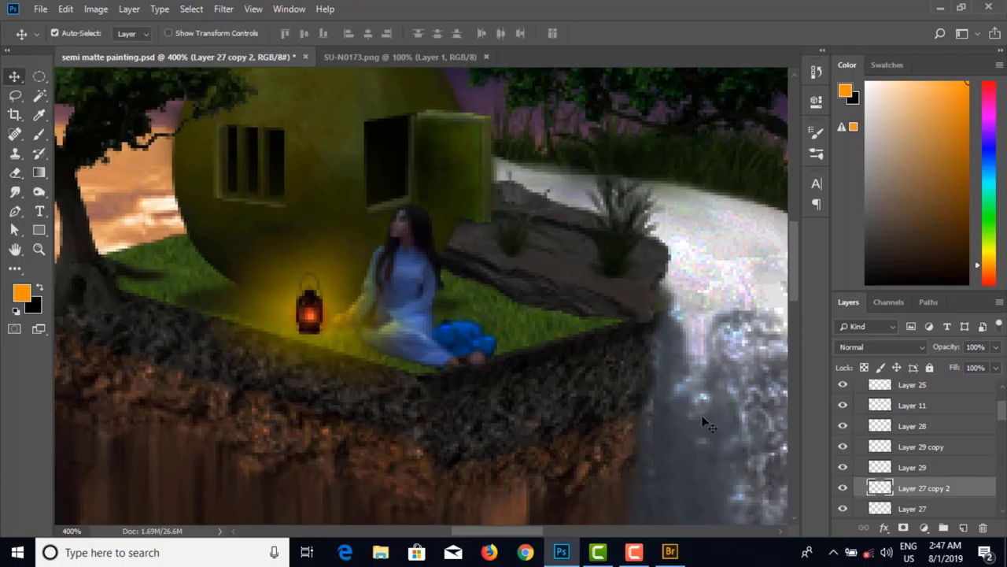
left_click(845, 489)
Step: Load Layer 27 copy 2's pixels as a selection of the seated woman
left_click(924, 527)
left_click(879, 488)
right_click(879, 490)
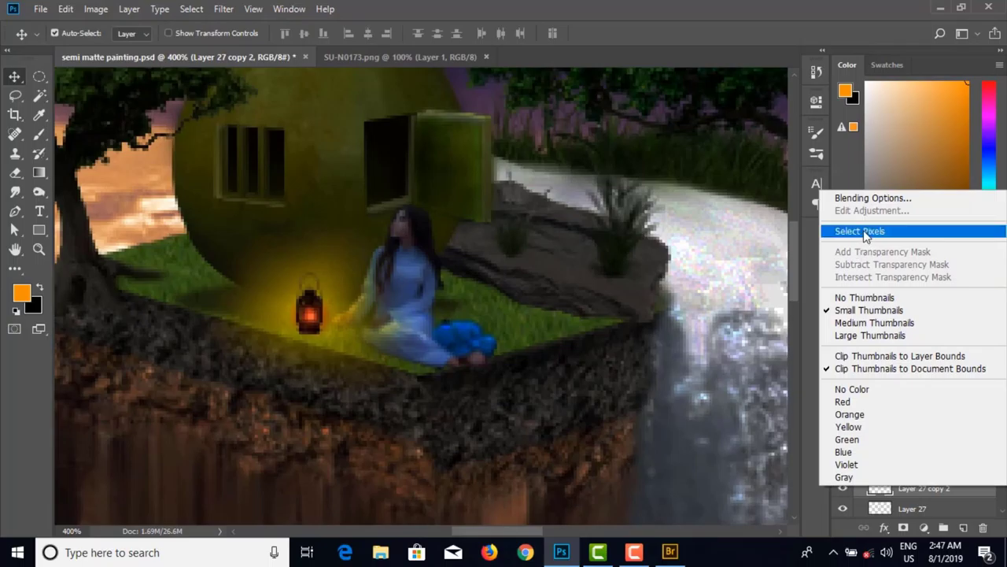
left_click(864, 230)
left_click(927, 530)
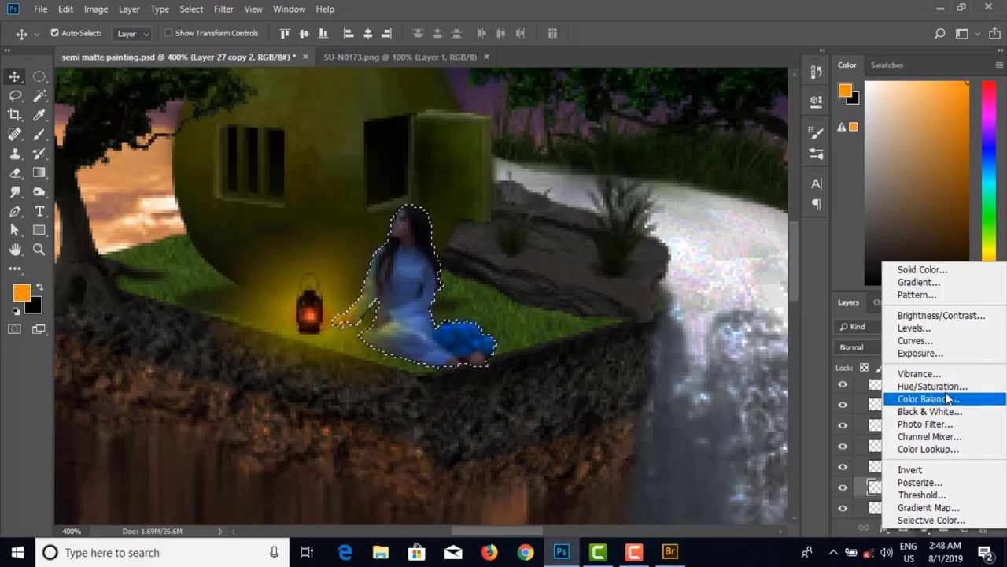
Step: Add a colorized Hue/Saturation adjustment at Hue 50, Saturation 65, Lightness -3
left_click(946, 387)
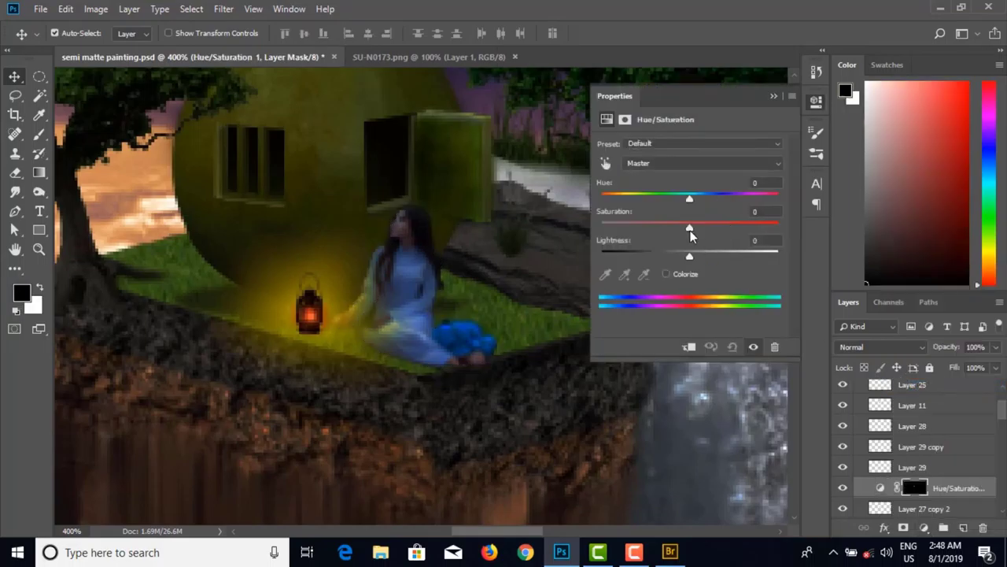
left_click(667, 274)
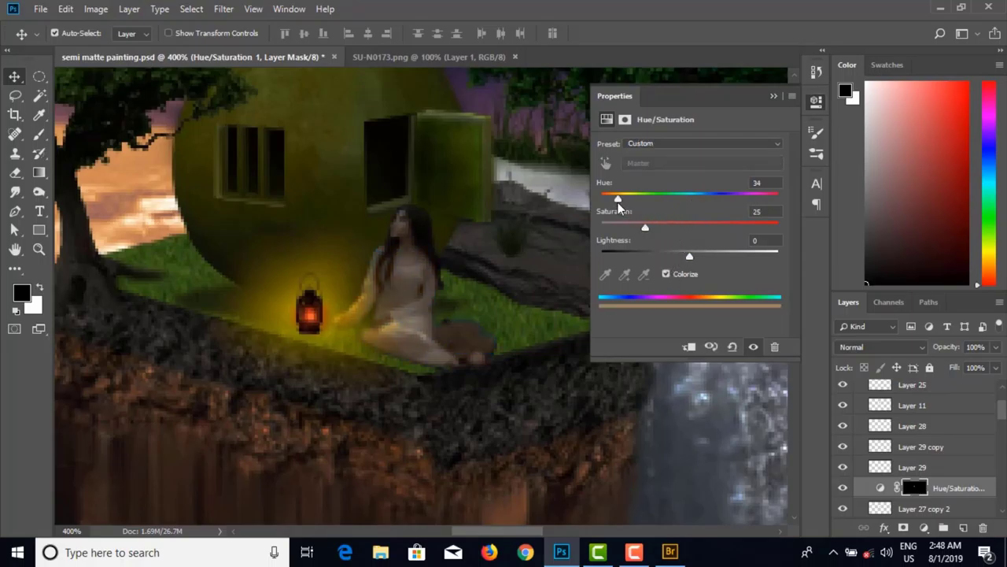
mouse_move(623, 202)
left_mouse_down()
mouse_move(658, 197)
mouse_move(625, 198)
left_mouse_up()
left_click_drag(646, 231, 708, 235)
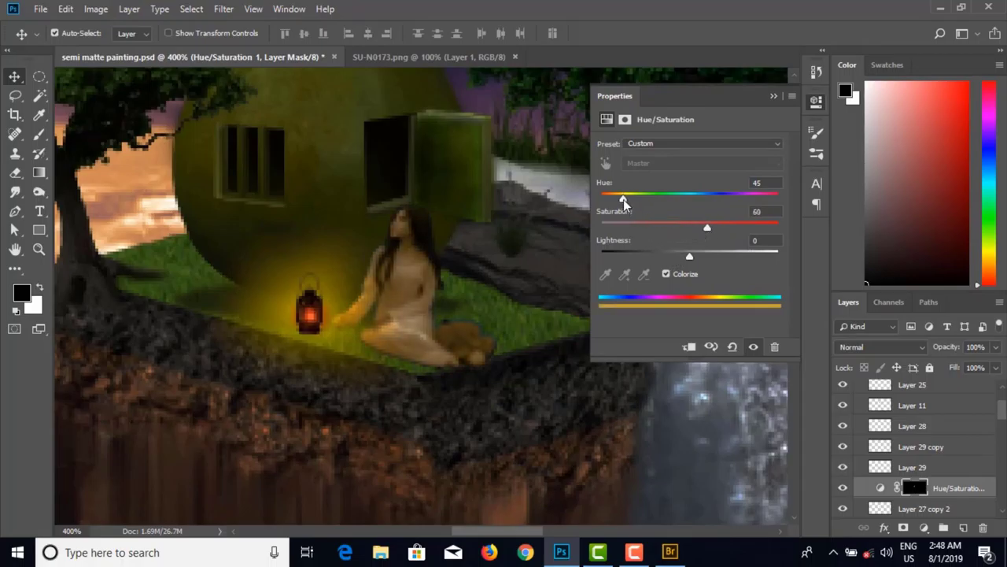
left_click_drag(623, 202, 626, 201)
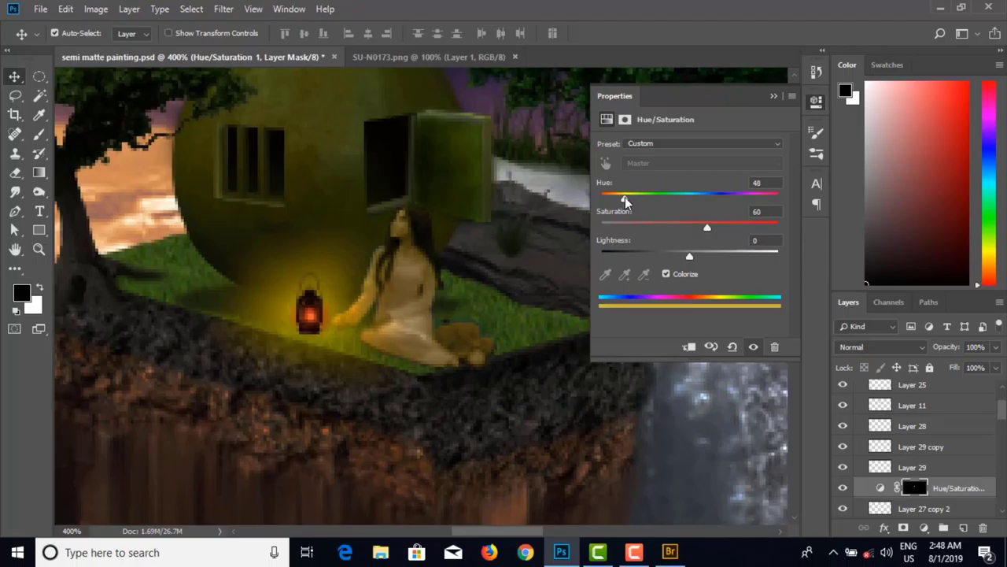
left_click_drag(708, 228, 715, 228)
mouse_move(693, 262)
left_mouse_down()
mouse_move(703, 263)
mouse_move(689, 259)
left_mouse_up()
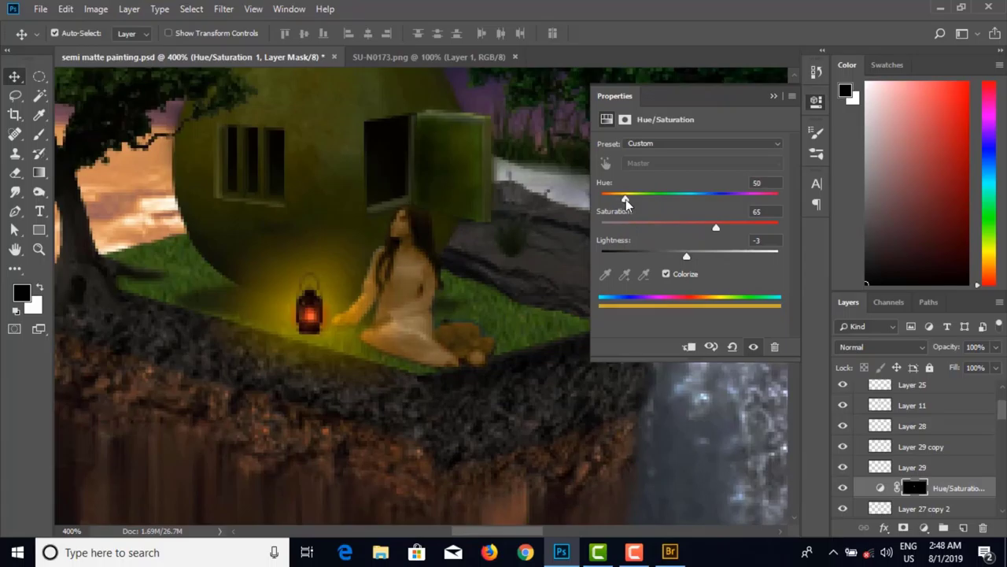
Step: Clip the Hue/Saturation adjustment to the woman's layer and compare it on and off
left_click(772, 96)
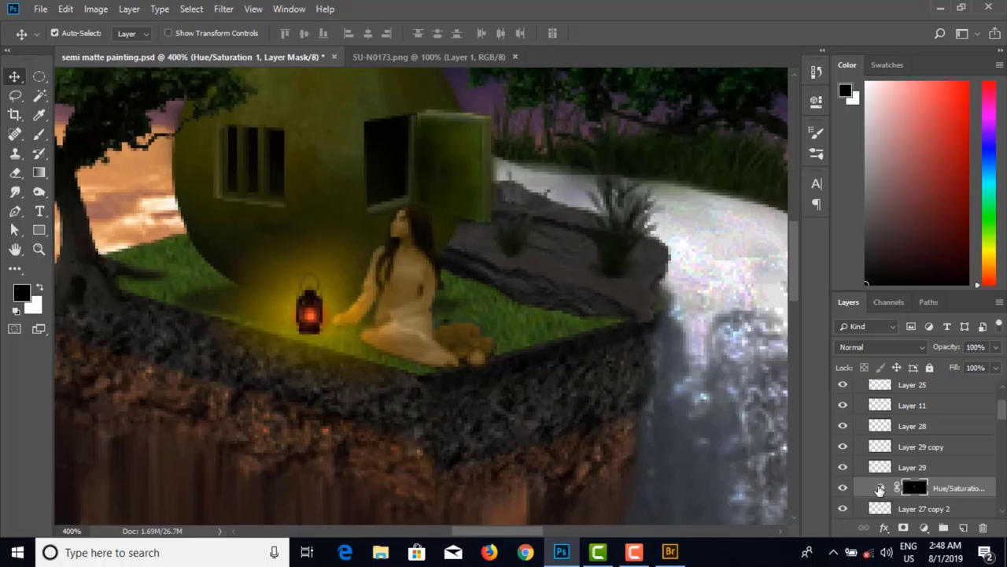
double_click(880, 489)
left_click(689, 348)
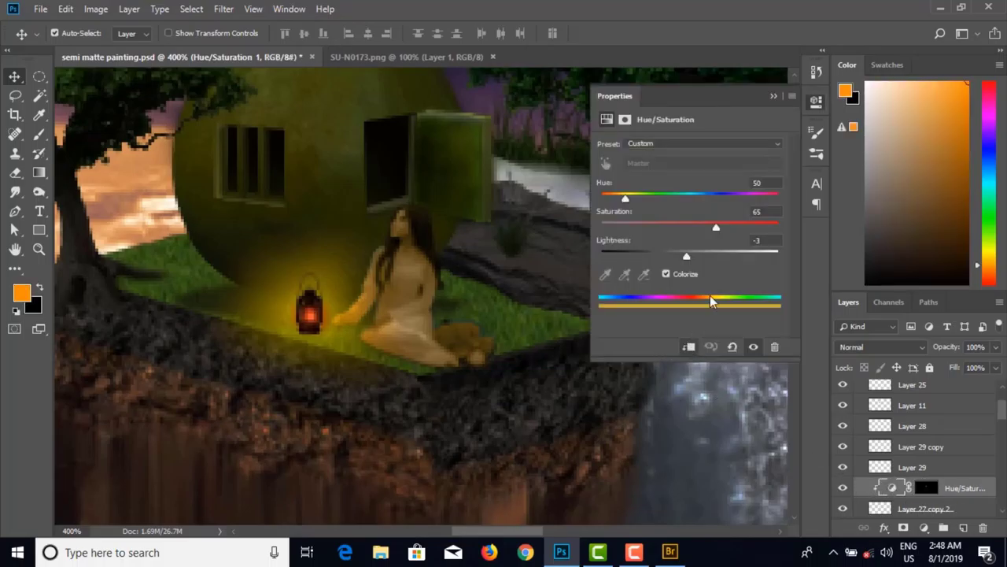
left_click(773, 96)
scroll(929, 441, "down", 3)
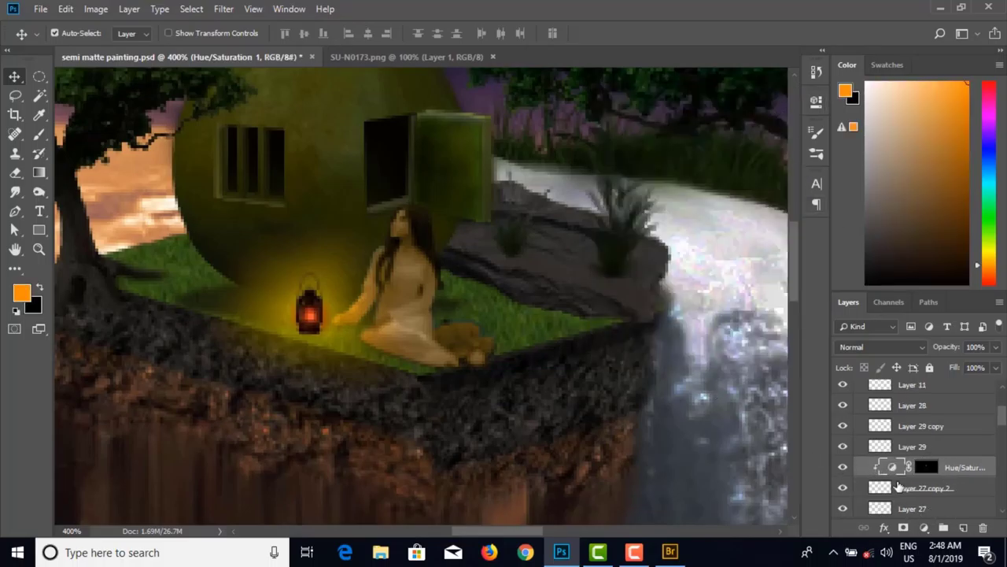
left_click(843, 429)
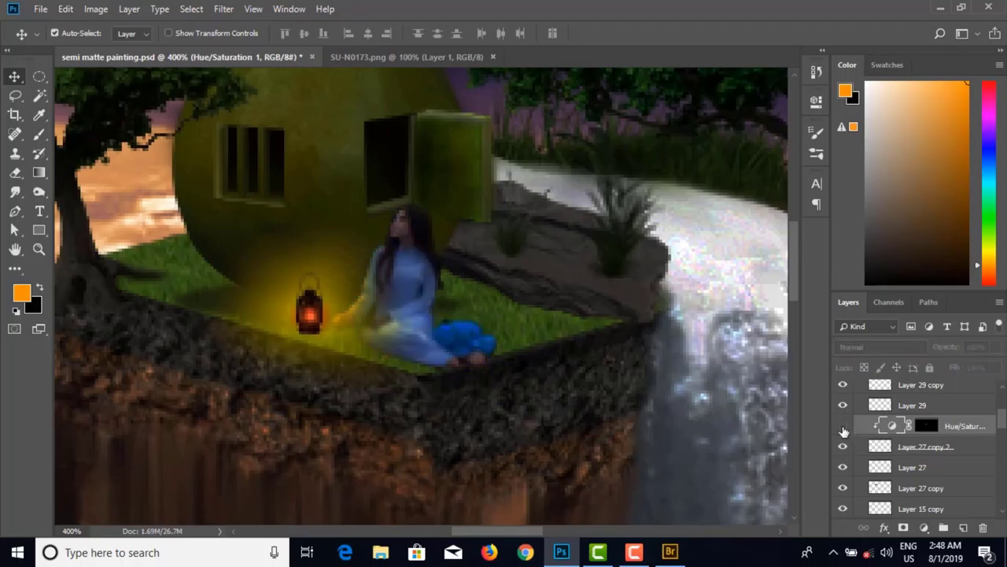
left_click(843, 429)
Step: Paint the adjustment's mask over the woman's dress with a finer brush to keep it bluish
left_click(928, 425)
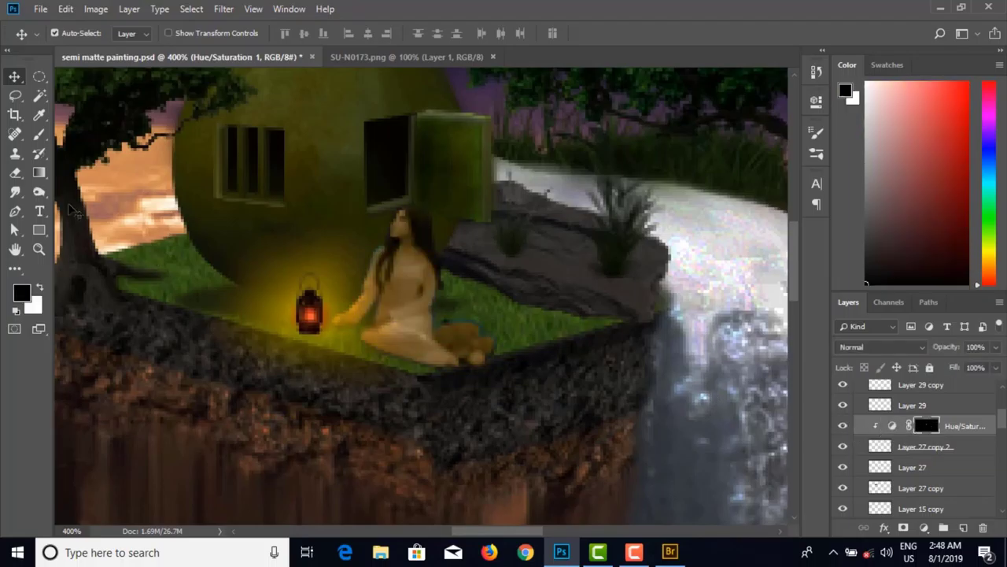
left_click(40, 134)
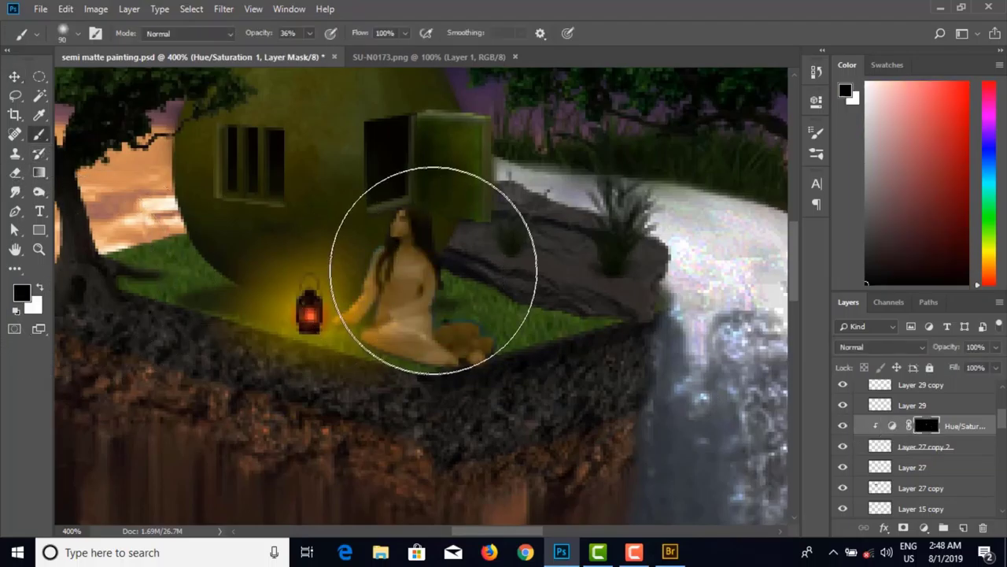
key("bracketleft")
key("bracketleft")
key("bracketleft")
key("bracketleft")
key("bracketleft")
key("bracketleft")
key("bracketleft")
key("bracketleft")
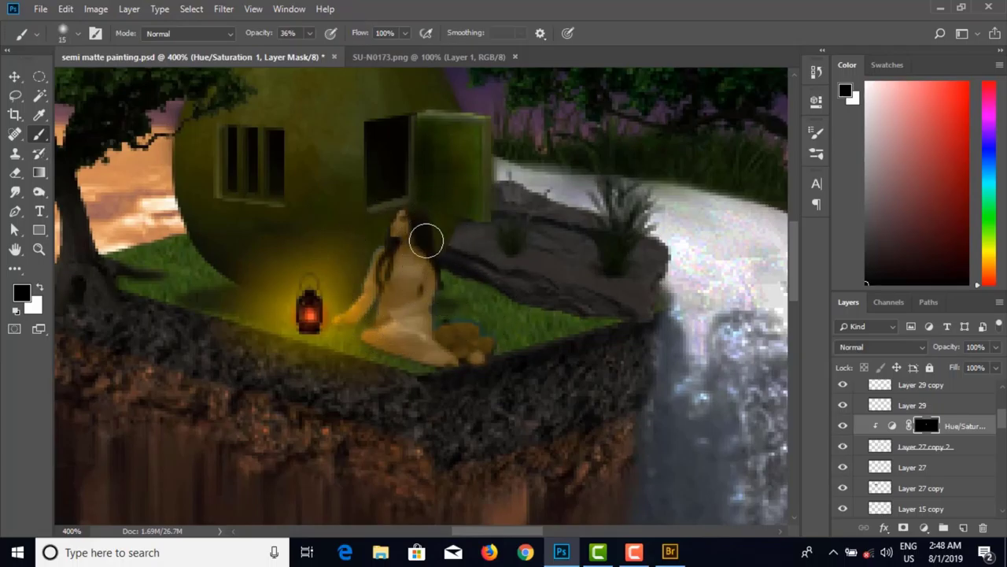
mouse_move(427, 236)
left_mouse_down()
mouse_move(405, 330)
mouse_move(418, 198)
mouse_move(432, 323)
mouse_move(416, 287)
mouse_move(417, 336)
mouse_move(477, 355)
mouse_move(455, 321)
mouse_move(495, 362)
mouse_move(435, 361)
mouse_move(474, 355)
mouse_move(419, 349)
mouse_move(403, 336)
mouse_move(387, 244)
left_mouse_up()
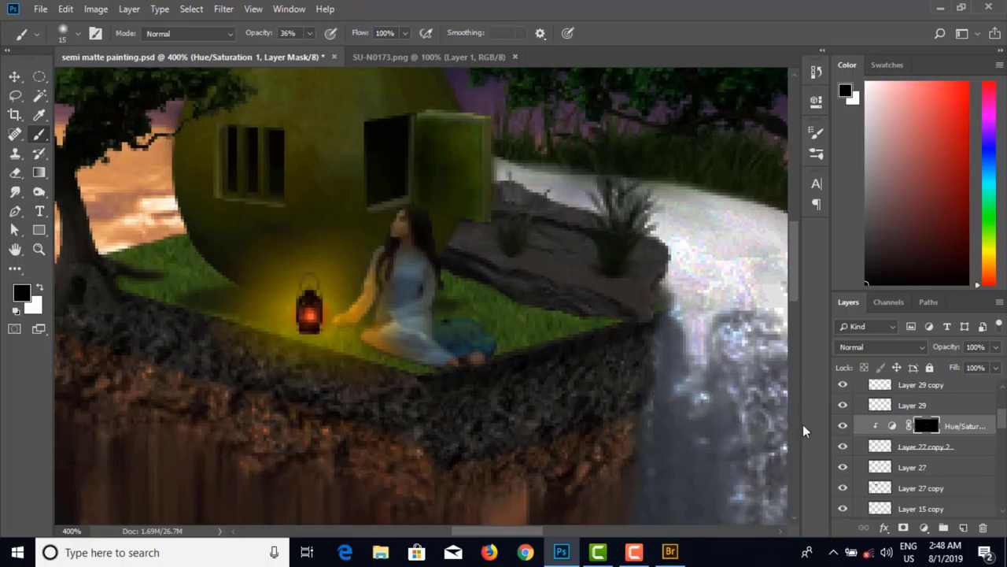
left_click(843, 426)
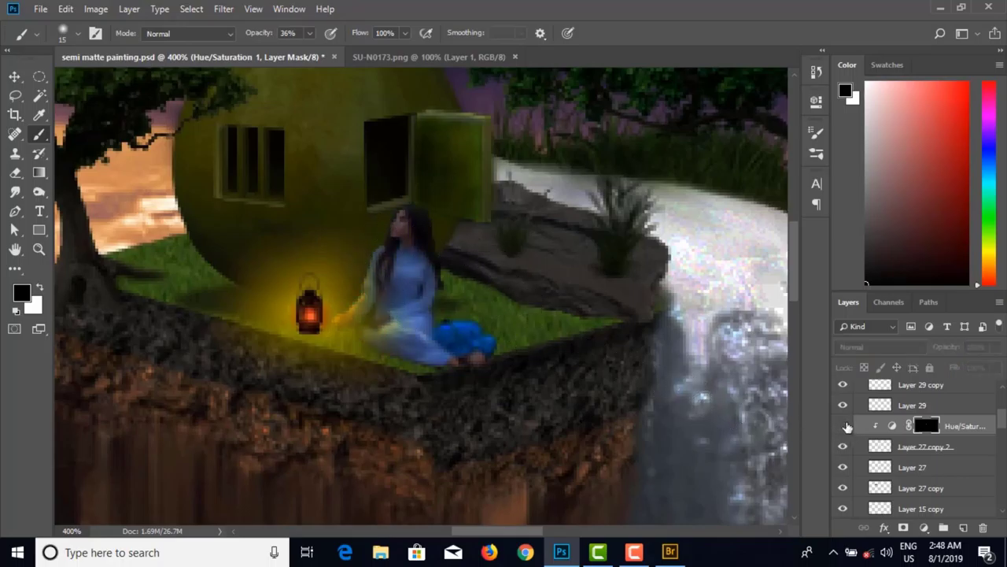
left_click(843, 426)
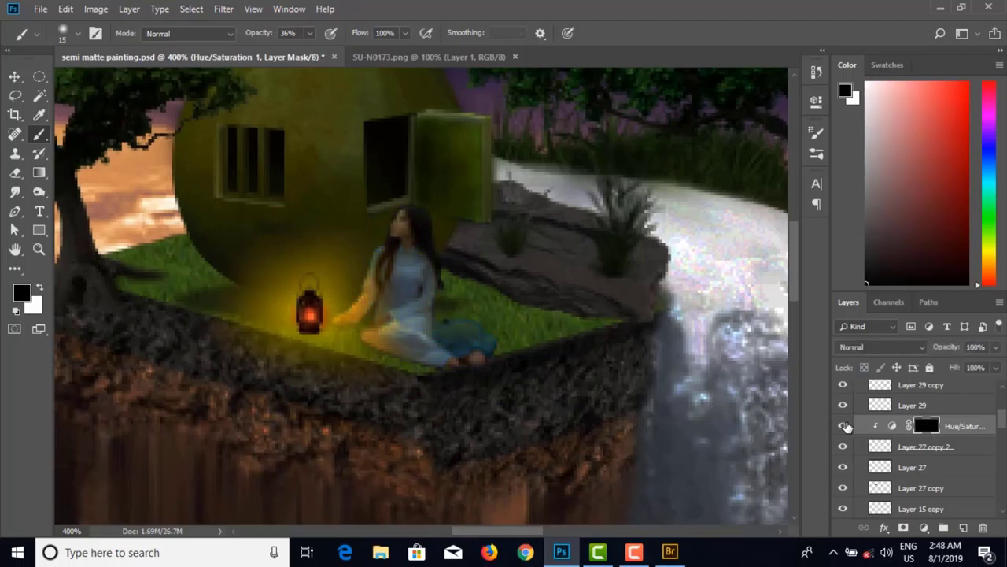
Step: Review the whole painting, set the brush colour to white, and add empty Layer 30
key("ctrl+1")
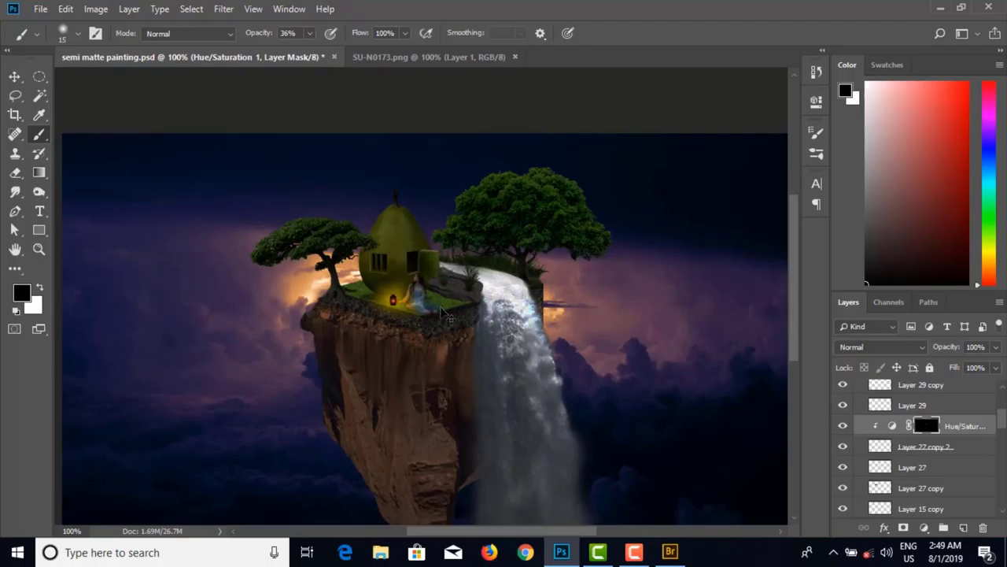
key("ctrl+plus")
key("ctrl+plus")
key("ctrl+plus")
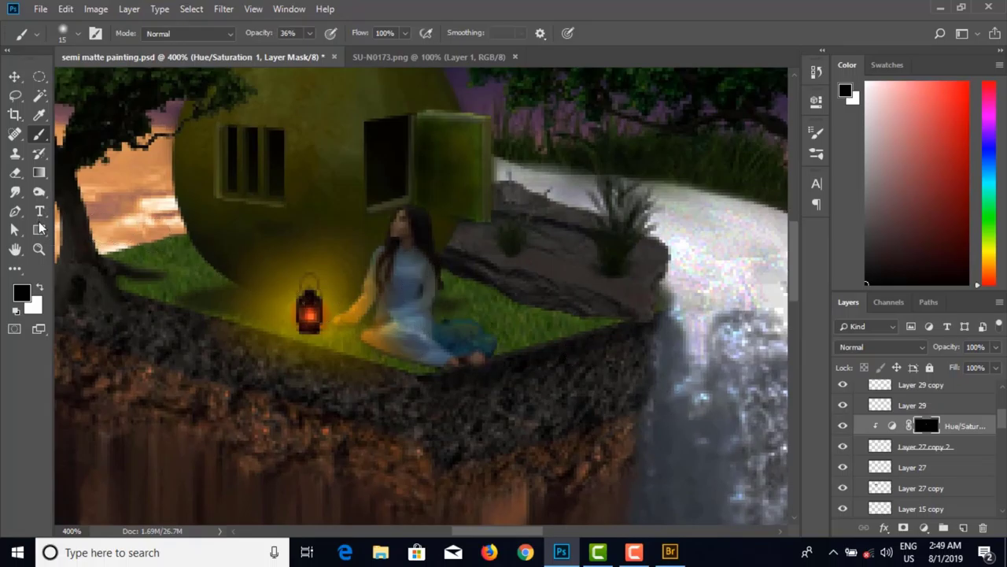
key("x")
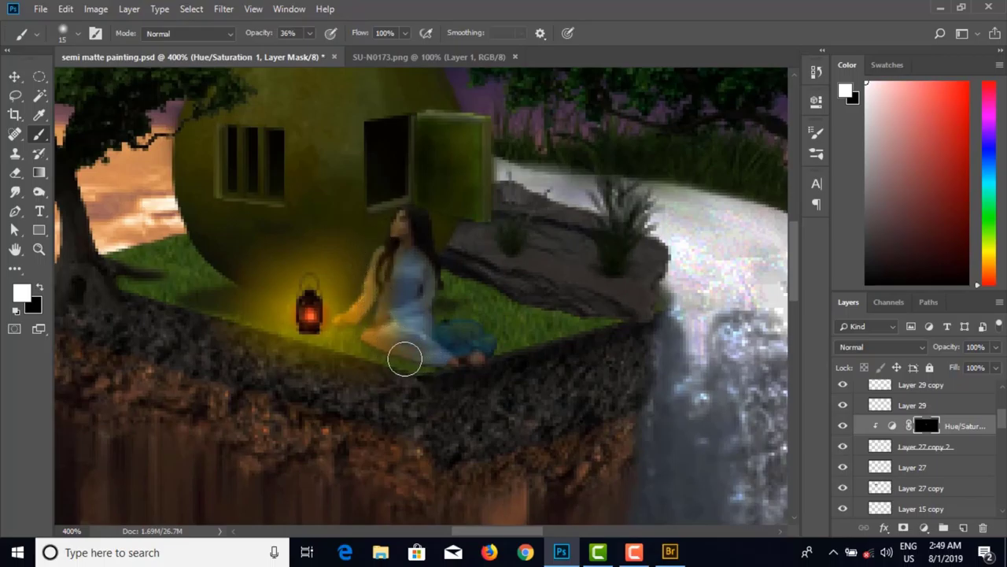
key("ctrl+minus")
key("ctrl+minus")
key("ctrl+minus")
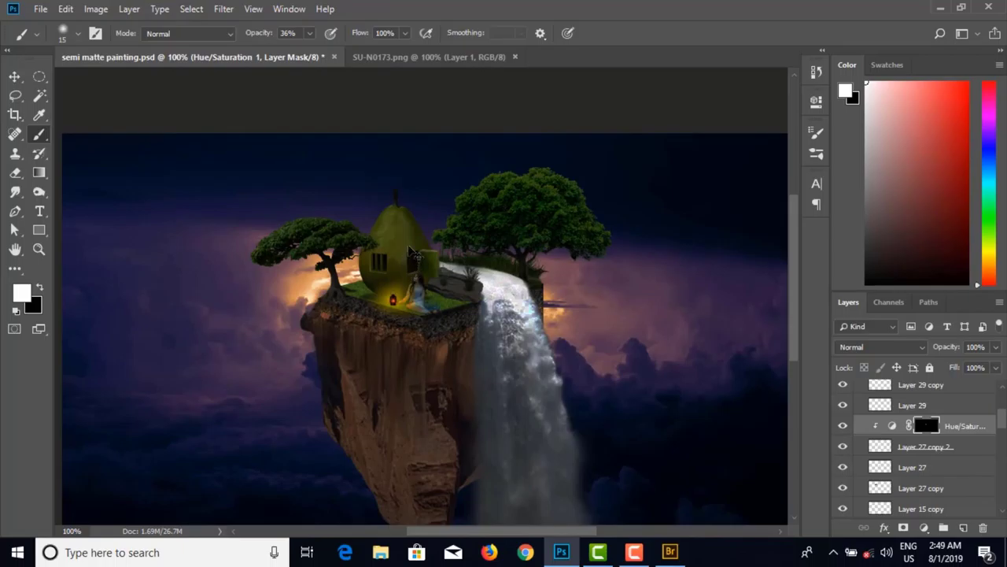
key("ctrl+plus")
key("ctrl+plus")
key("ctrl+plus")
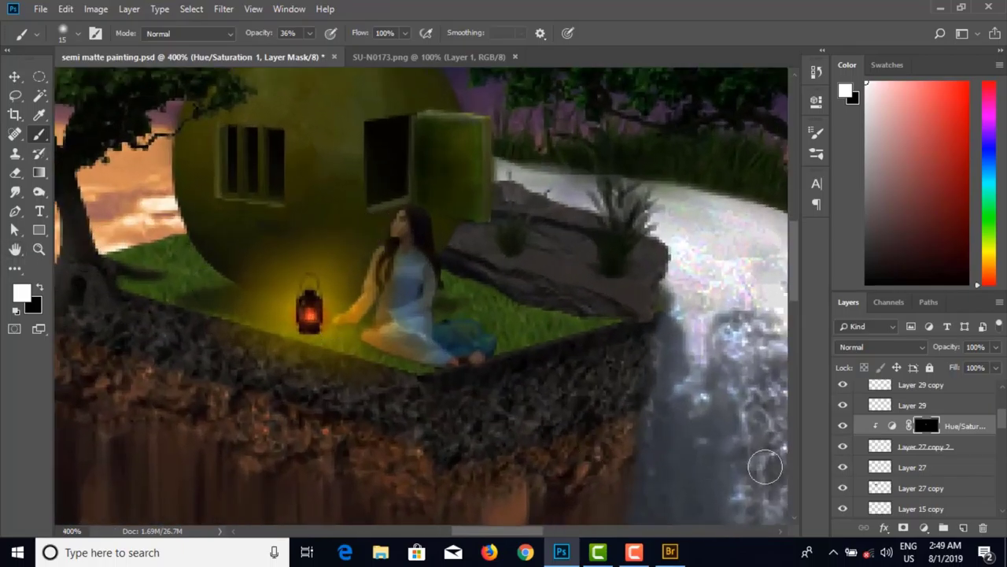
left_click(844, 426)
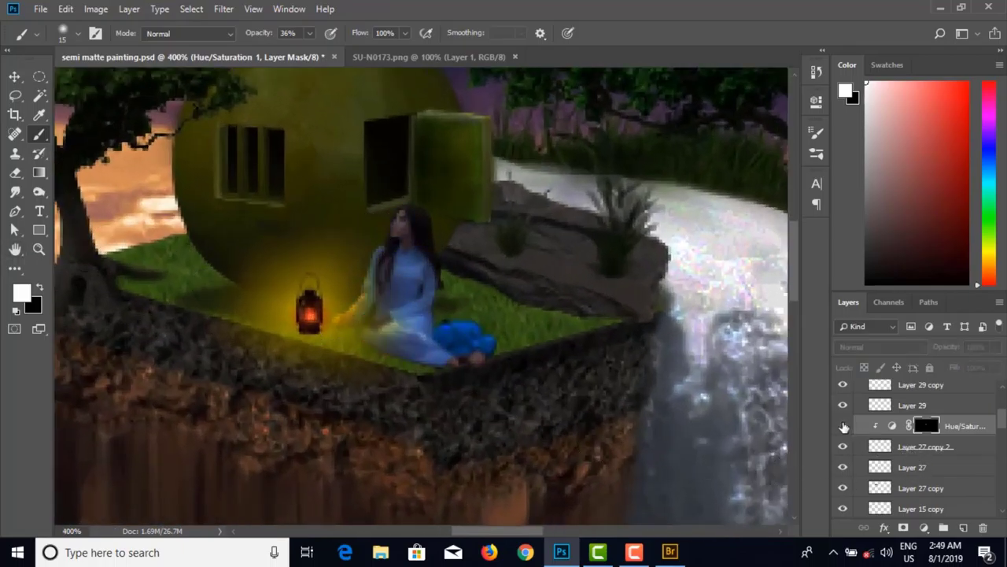
left_click(844, 426)
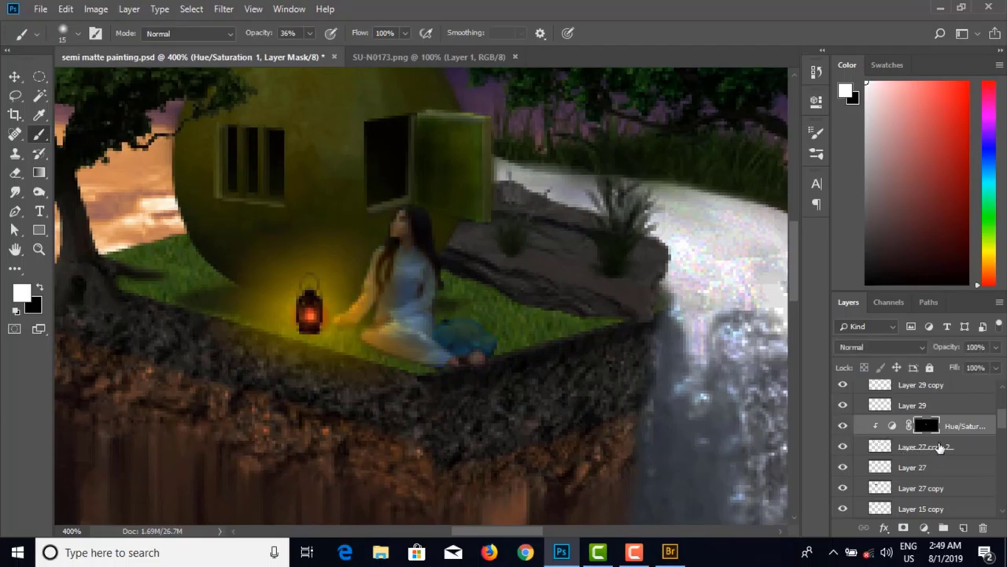
left_click(965, 527)
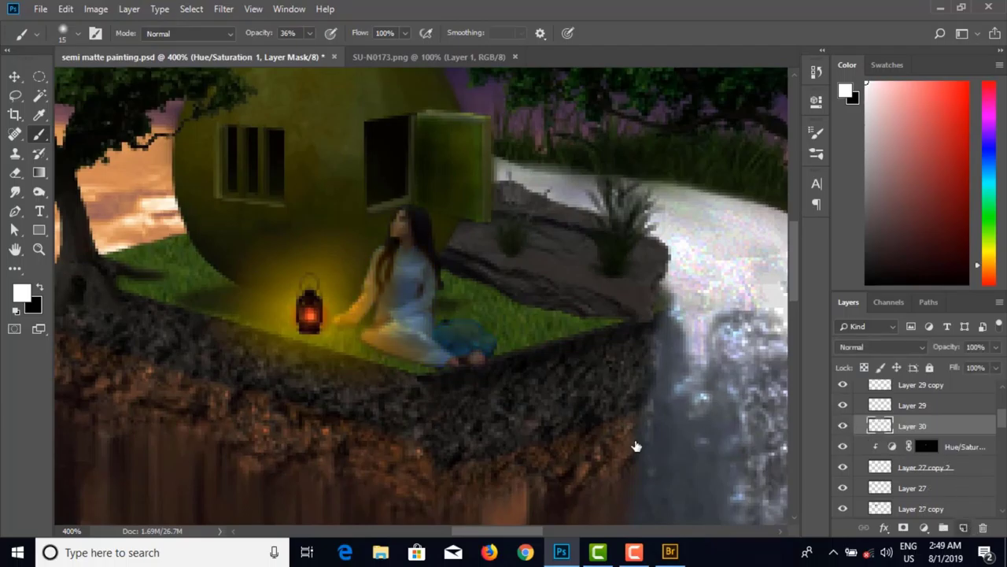
Step: Paint a yellow glow onto the woman's hair and arm with a smaller brush on Layer 30
left_click(309, 313, "alt")
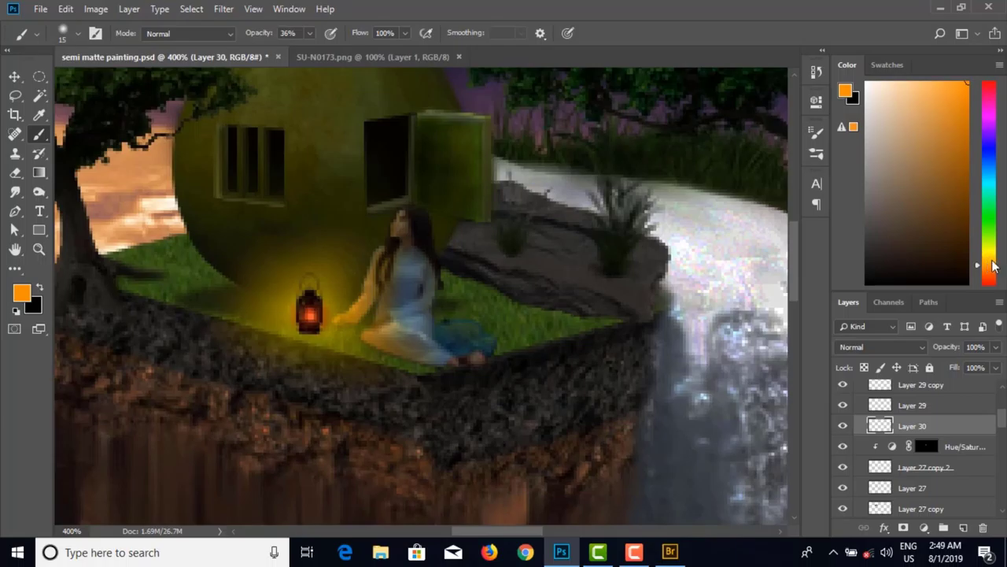
left_click_drag(994, 266, 993, 251)
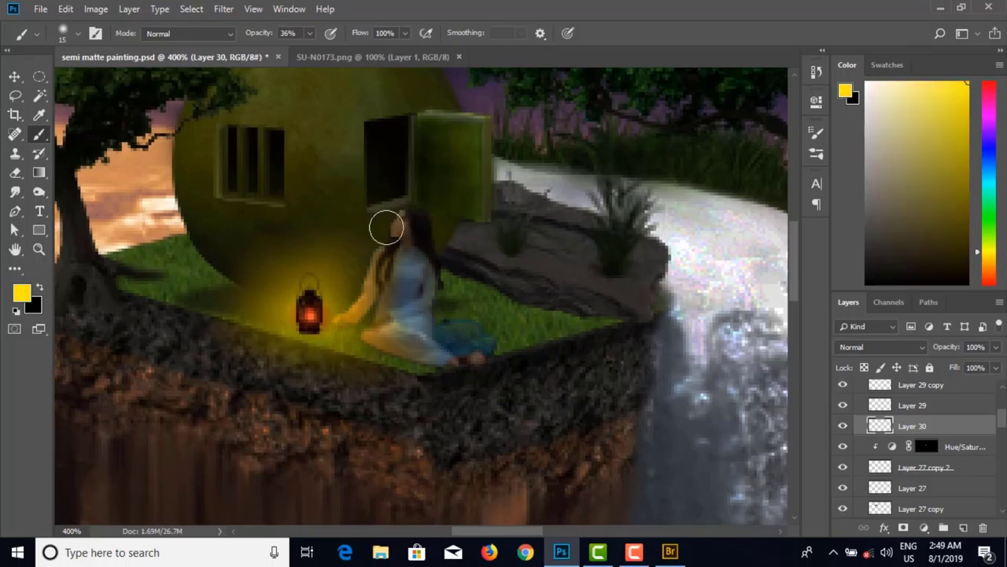
key("bracketleft")
key("bracketleft")
mouse_move(394, 218)
left_mouse_down()
mouse_move(378, 274)
mouse_move(381, 253)
mouse_move(351, 311)
mouse_move(380, 267)
mouse_move(373, 331)
mouse_move(388, 299)
mouse_move(379, 334)
mouse_move(410, 363)
mouse_move(391, 337)
mouse_move(446, 363)
mouse_move(392, 341)
mouse_move(385, 249)
mouse_move(387, 342)
mouse_move(397, 235)
mouse_move(382, 336)
left_mouse_up()
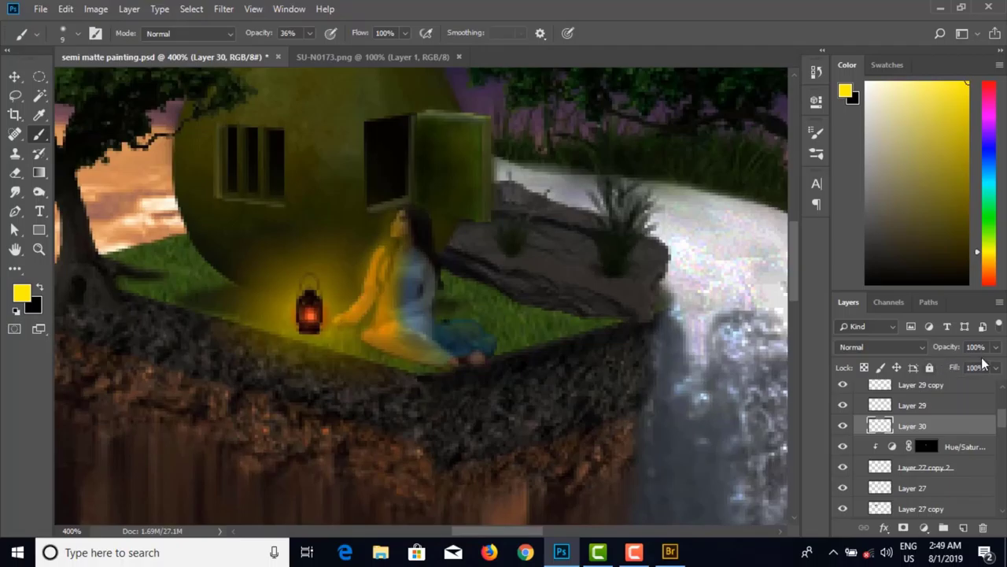
Step: Blend Layer 30 in Soft Light at 99% opacity and compare the glow on and off
left_click(995, 348)
left_click_drag(947, 363, 947, 363)
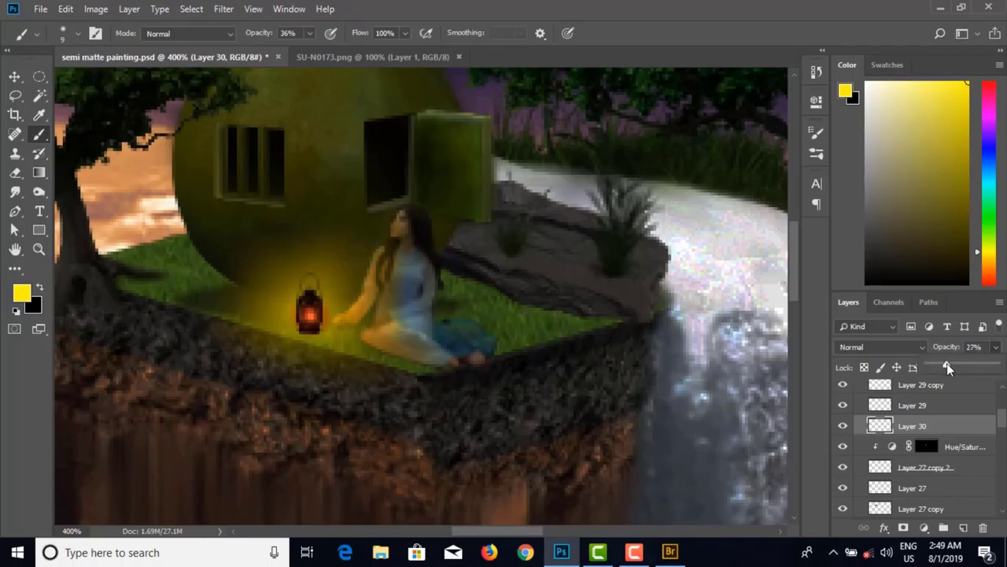
left_click(889, 347)
left_click(880, 182)
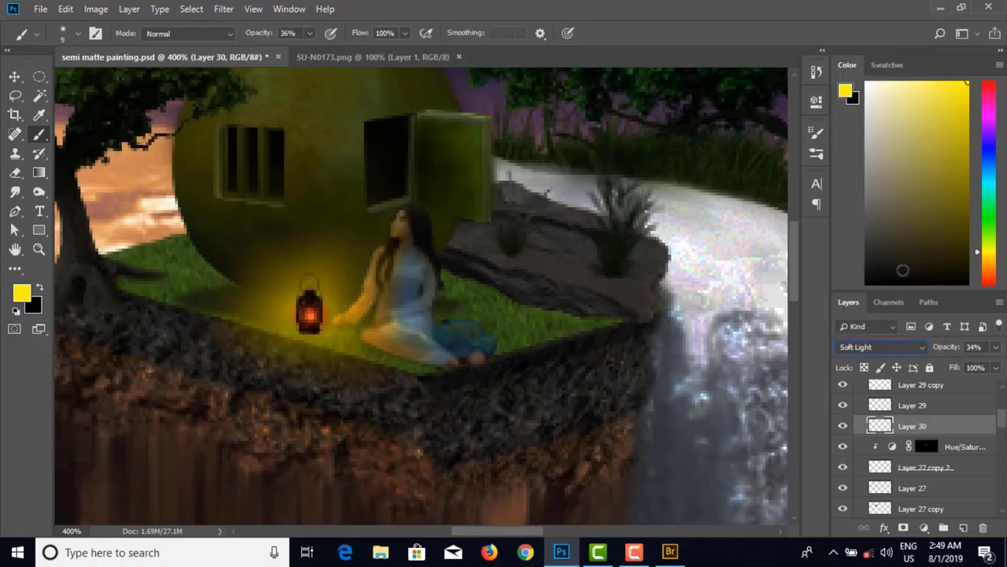
left_click(997, 348)
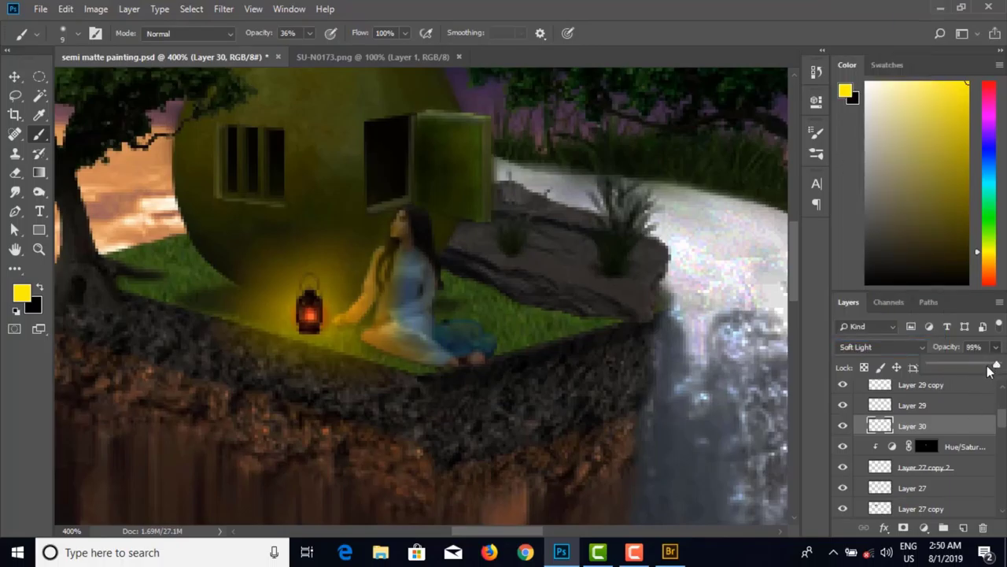
key("ctrl+minus")
key("ctrl+minus")
key("ctrl+minus")
key("ctrl+minus")
key("ctrl+minus")
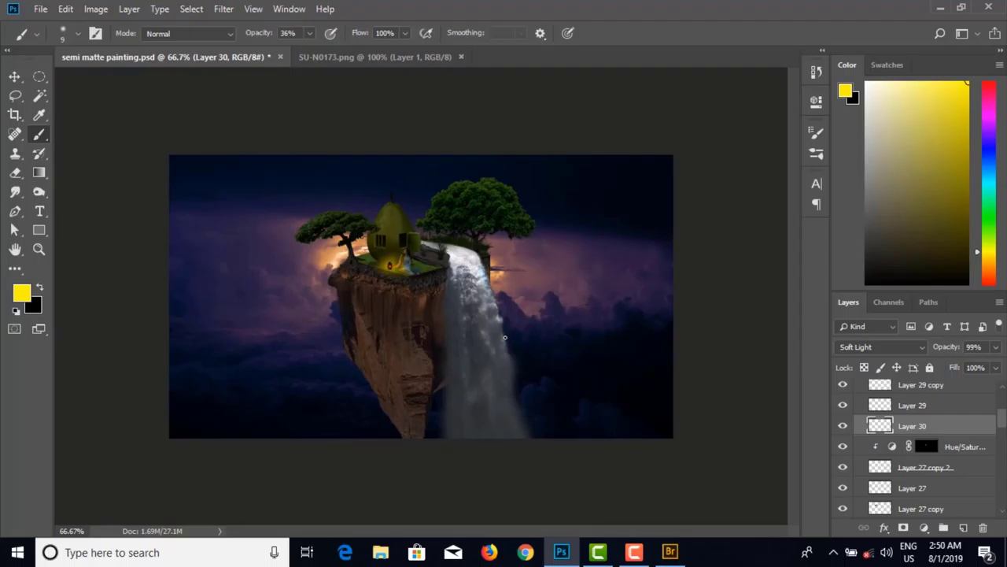
key("ctrl+plus")
key("ctrl+plus")
key("ctrl+plus")
key("ctrl+plus")
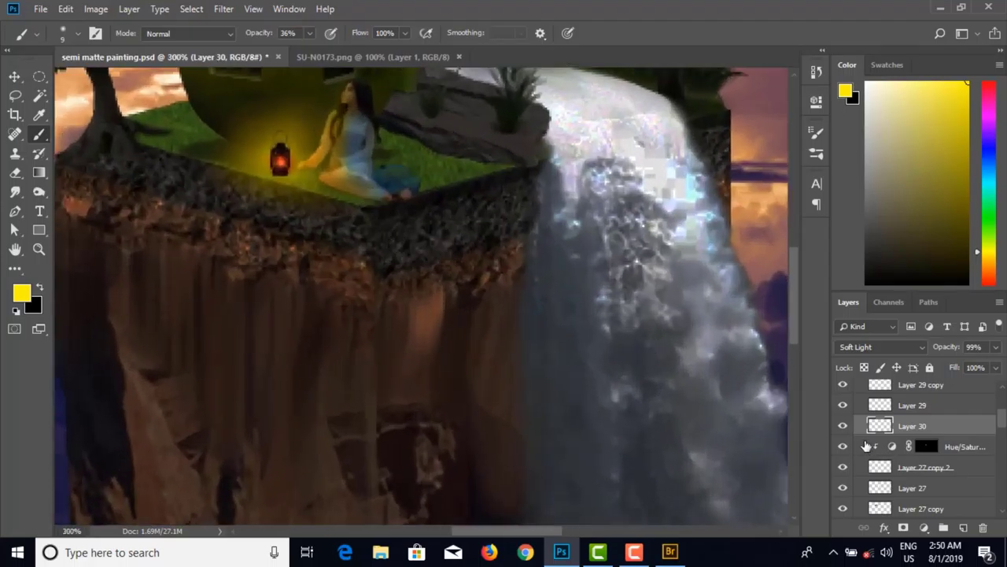
left_click(842, 425)
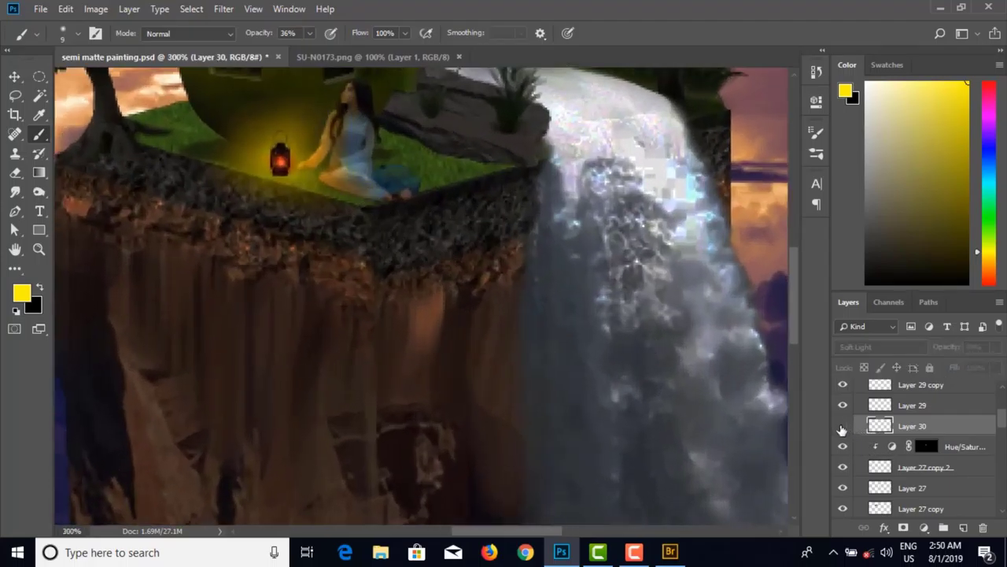
left_click(843, 426)
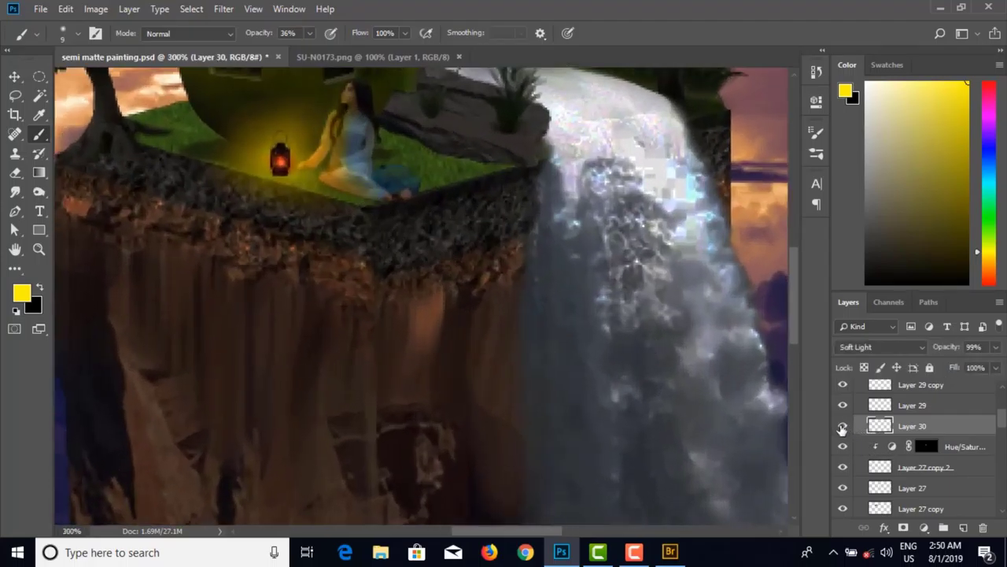
Step: Erase part of the yellow glow over the woman, then select the lantern glow Layer 28
left_click(14, 172)
left_click_drag(379, 104, 382, 184)
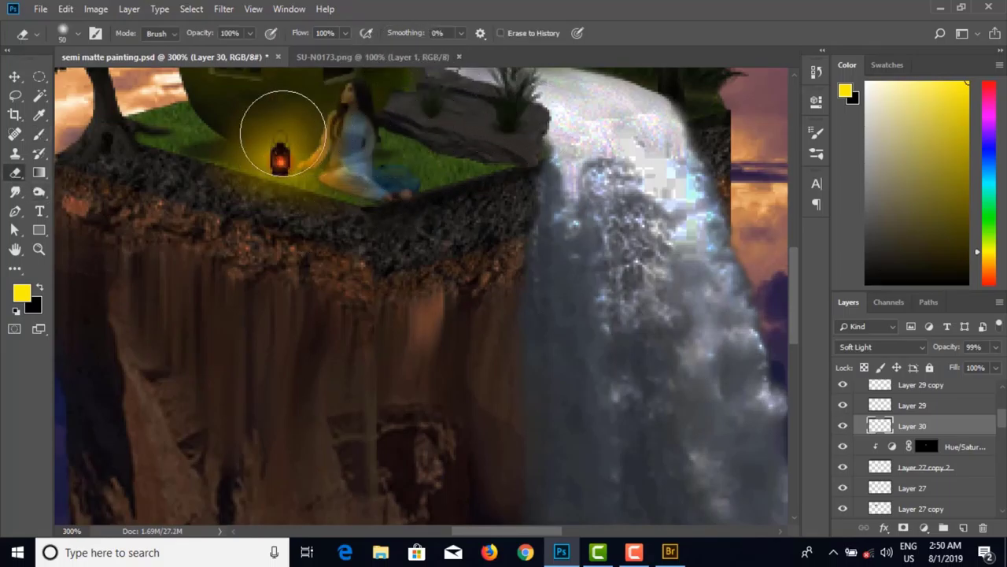
left_click(14, 77)
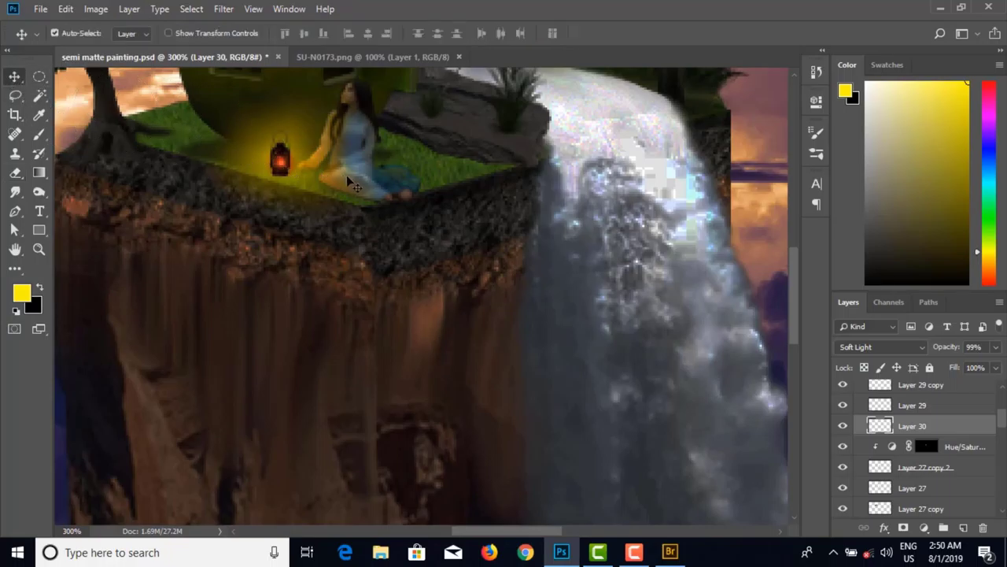
scroll(351, 182, "down", 5)
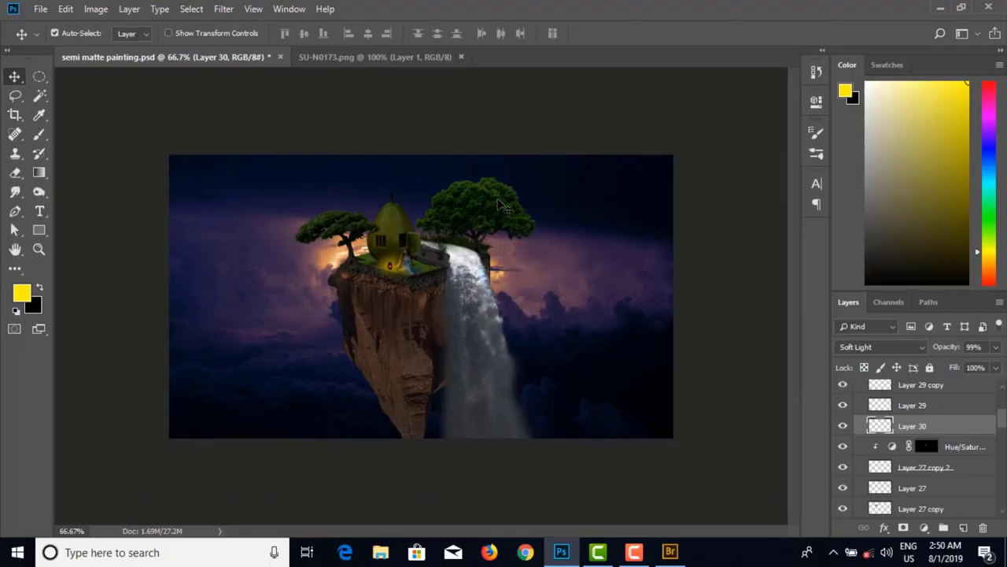
scroll(420, 295, "up", 8)
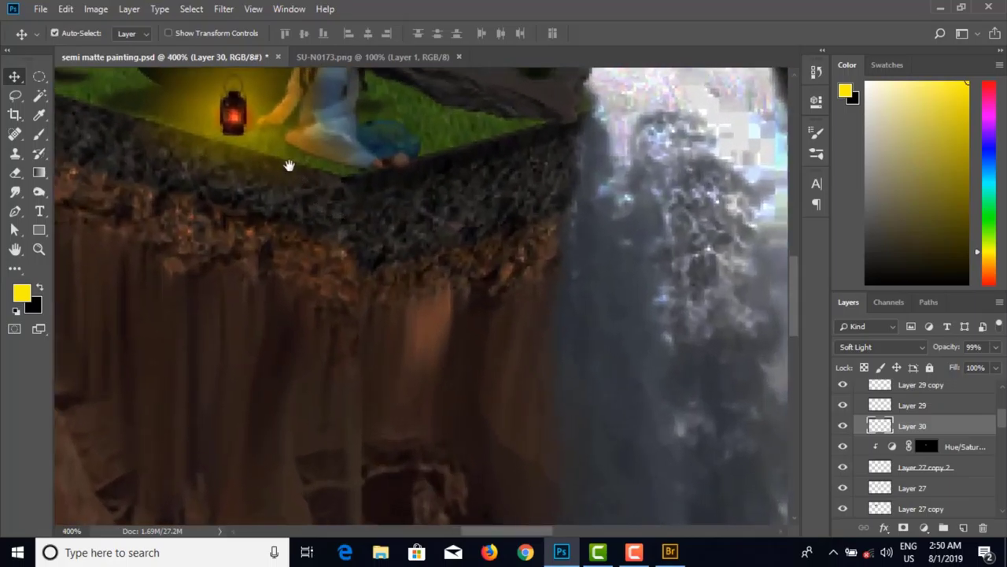
left_click_drag(289, 165, 358, 217)
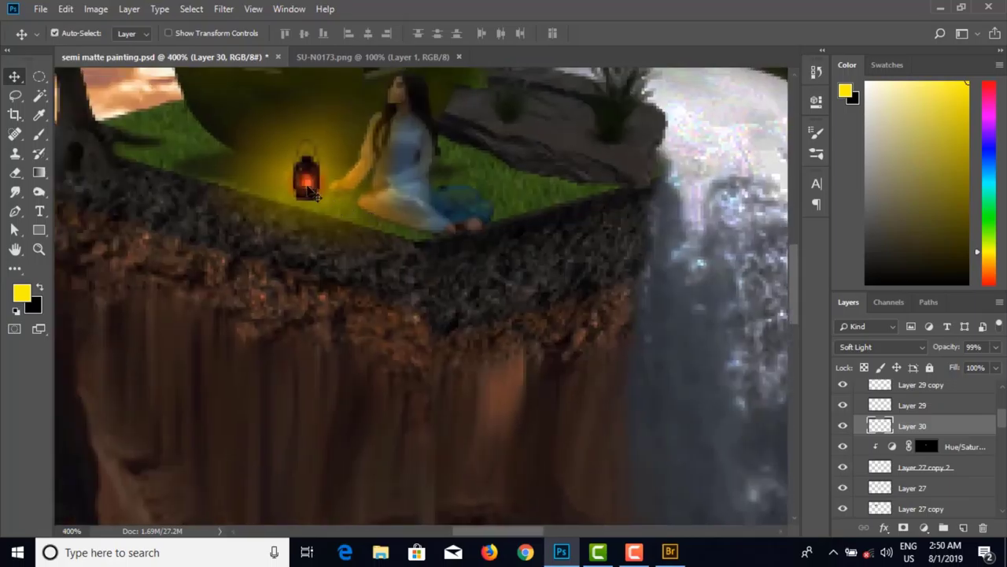
left_click(313, 193)
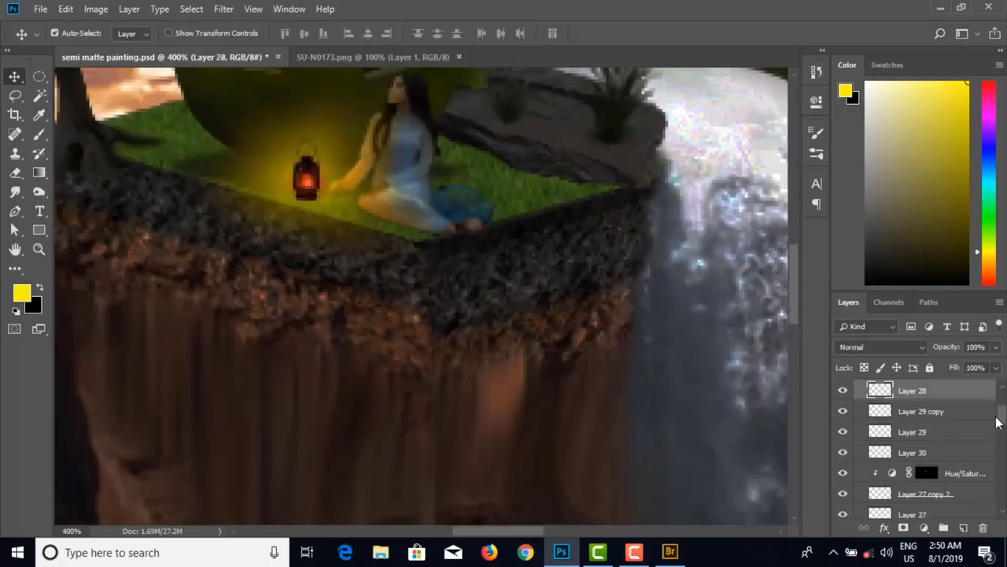
Step: Scale the lantern glow on Layer 28 up to 175% around its centre
left_click(845, 393)
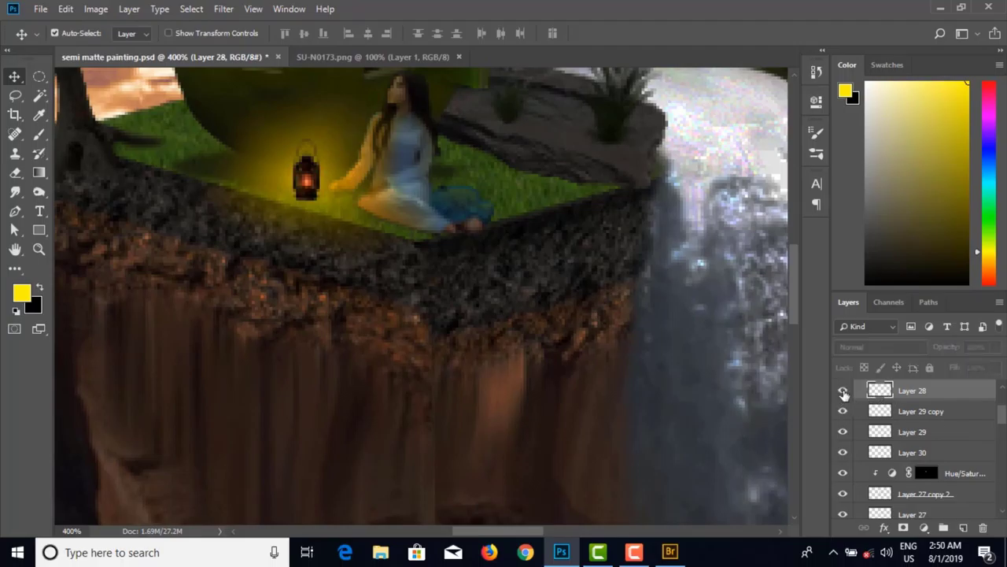
left_click(843, 391)
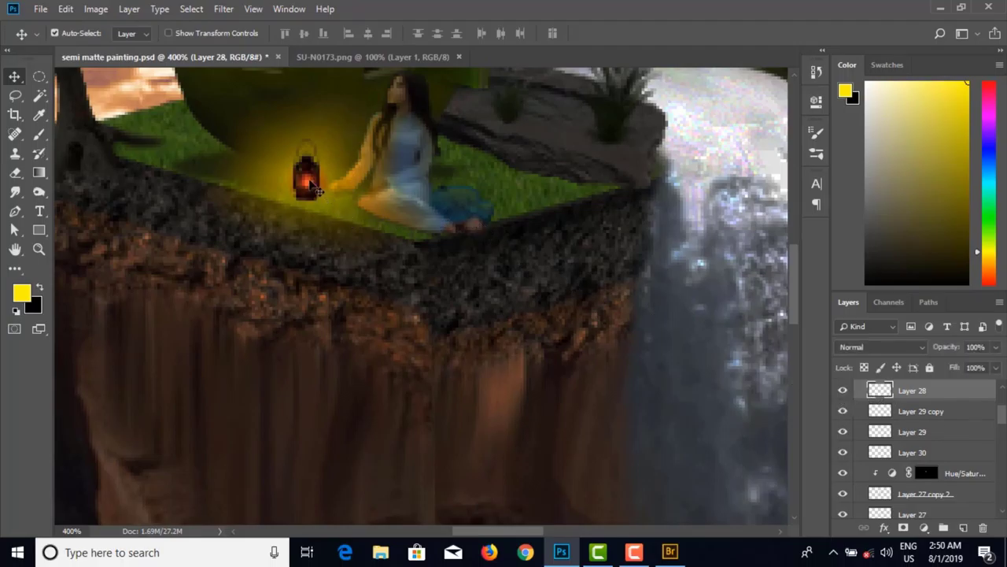
left_click_drag(313, 189, 314, 191)
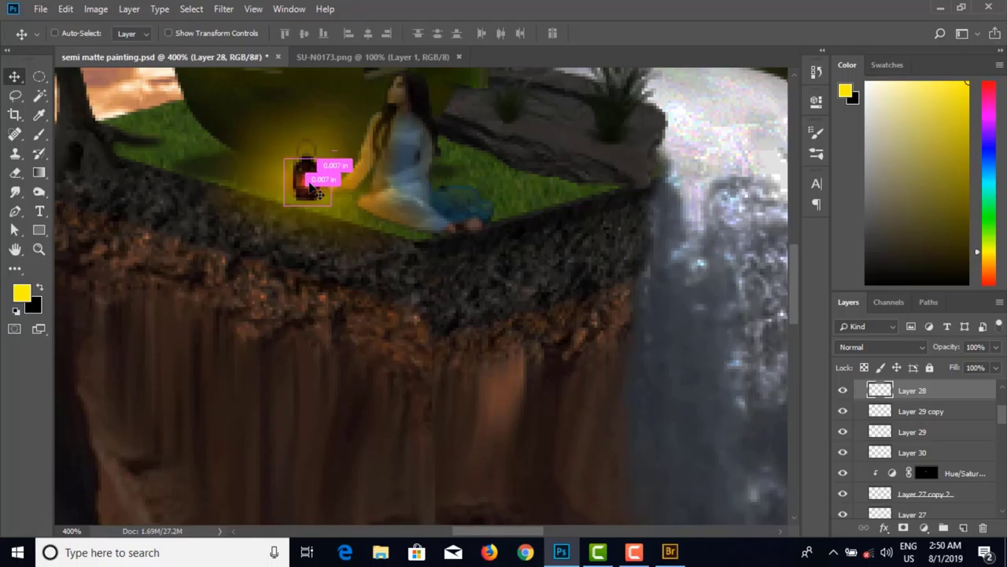
key("ctrl+t")
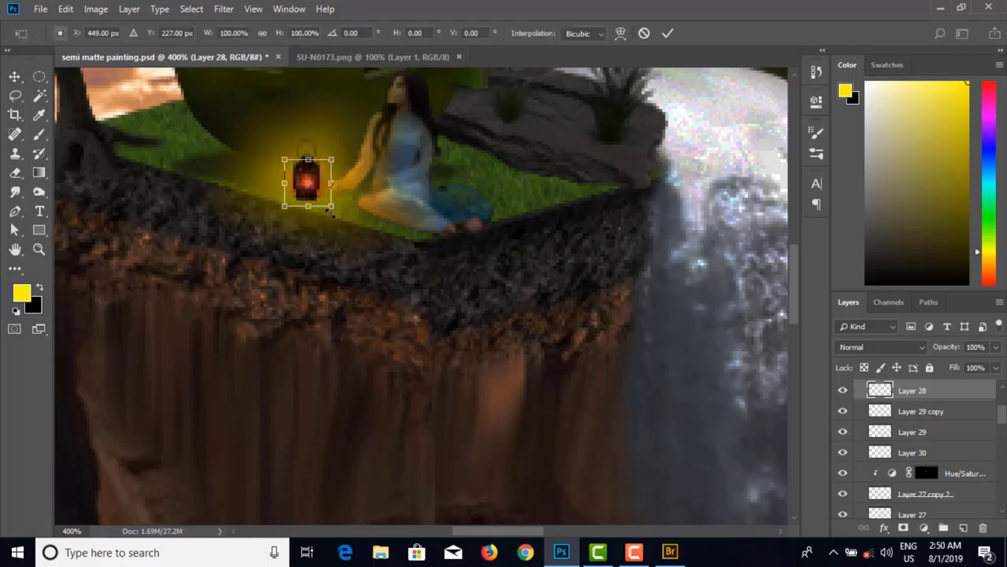
left_click_drag(331, 207, 350, 227)
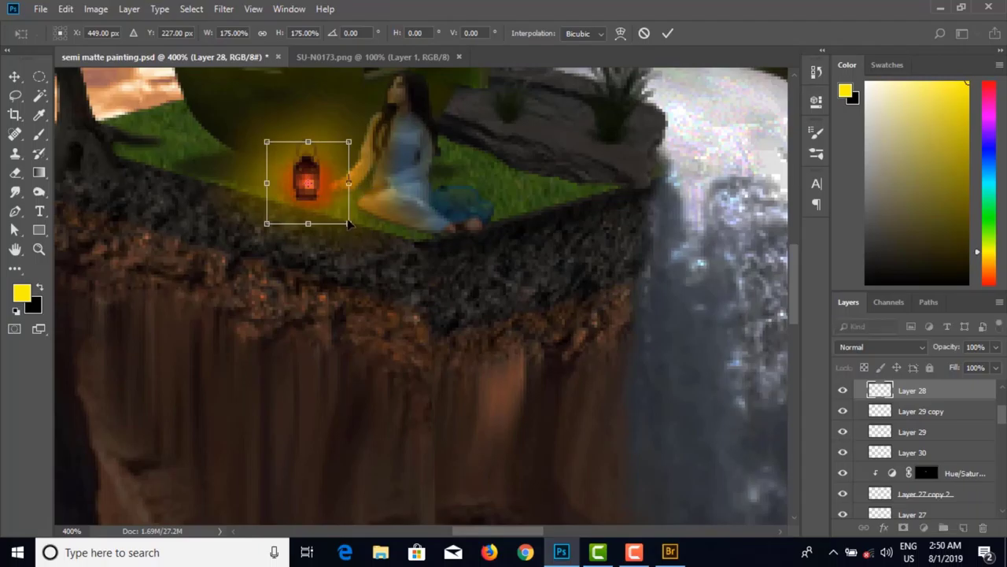
key("Return")
Step: Recentre the glow over the lantern and scale it up much larger from its centre
key("ctrl+minus")
key("ctrl+minus")
key("ctrl+minus")
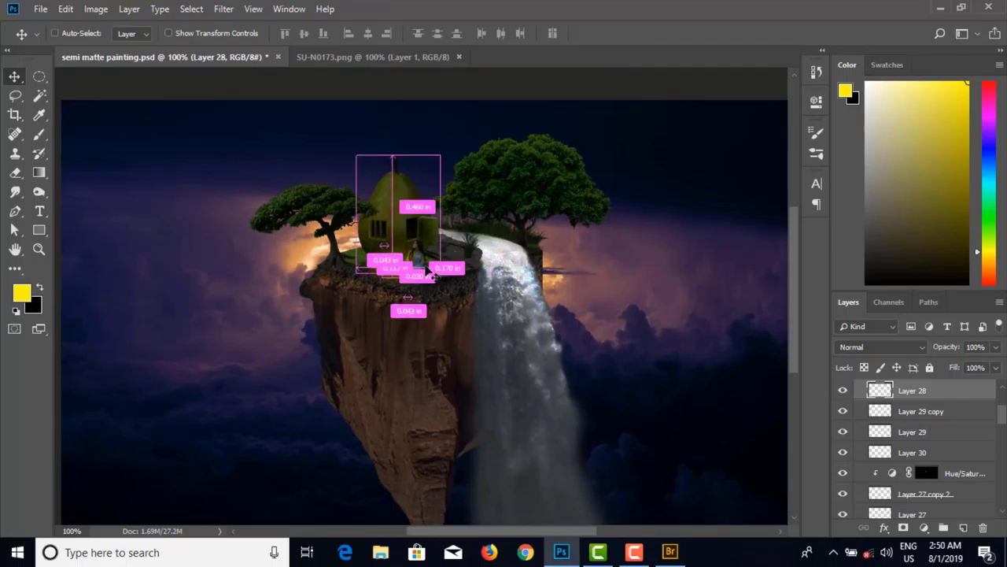
key("ctrl+plus")
key("ctrl+plus")
key("ctrl+plus")
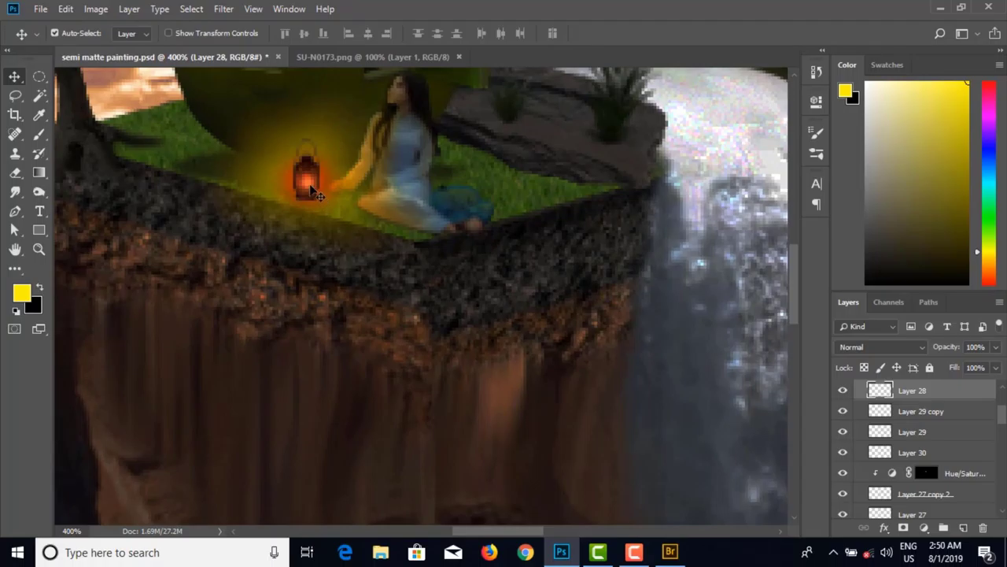
left_click_drag(321, 206, 308, 188)
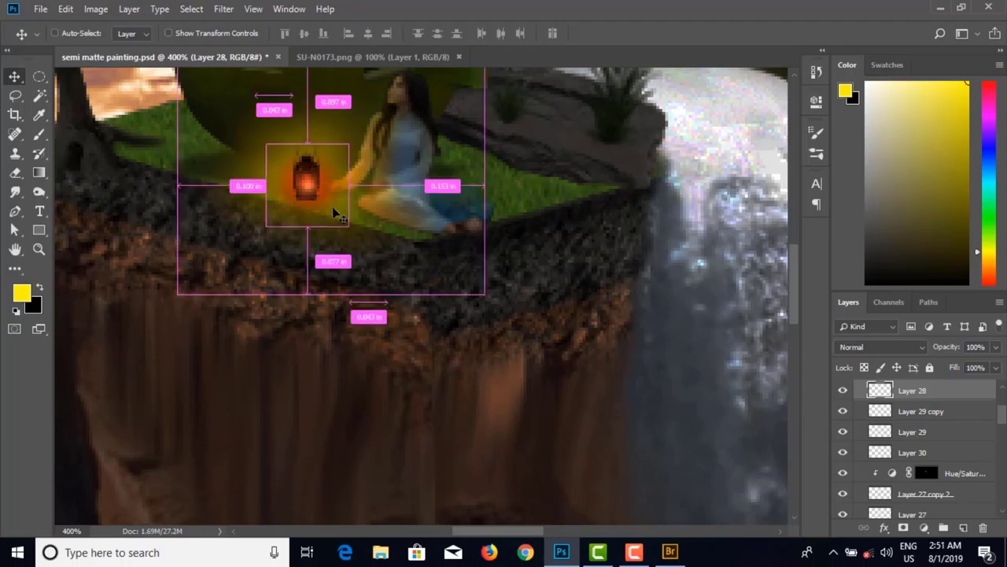
key("ctrl+t")
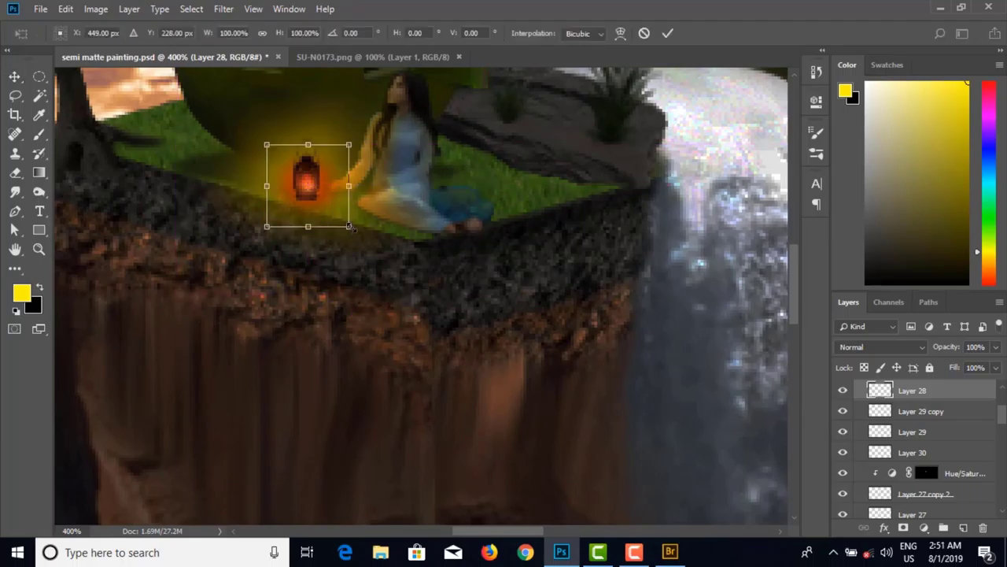
left_click_drag(351, 229, 535, 412)
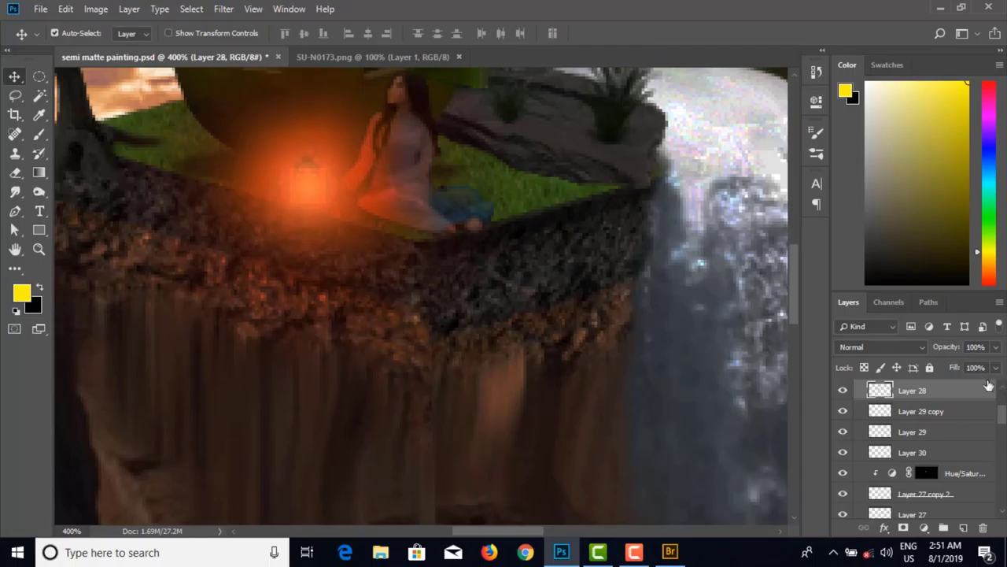
Step: Switch Layer 28's enlarged lantern glow to Soft Light for a warm yellow halo
key("ctrl+minus")
key("ctrl+minus")
key("ctrl+minus")
key("ctrl+minus")
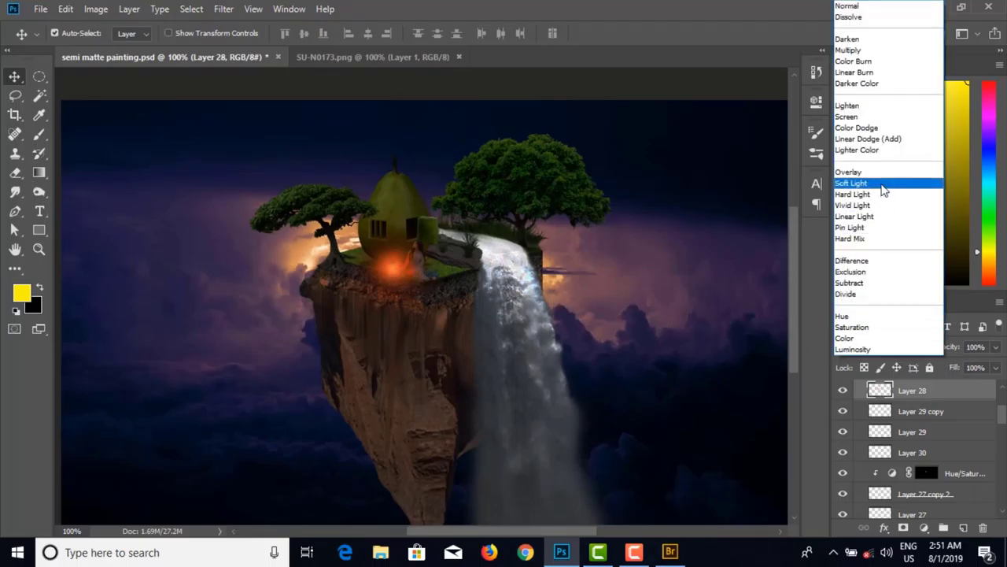
left_click(882, 190)
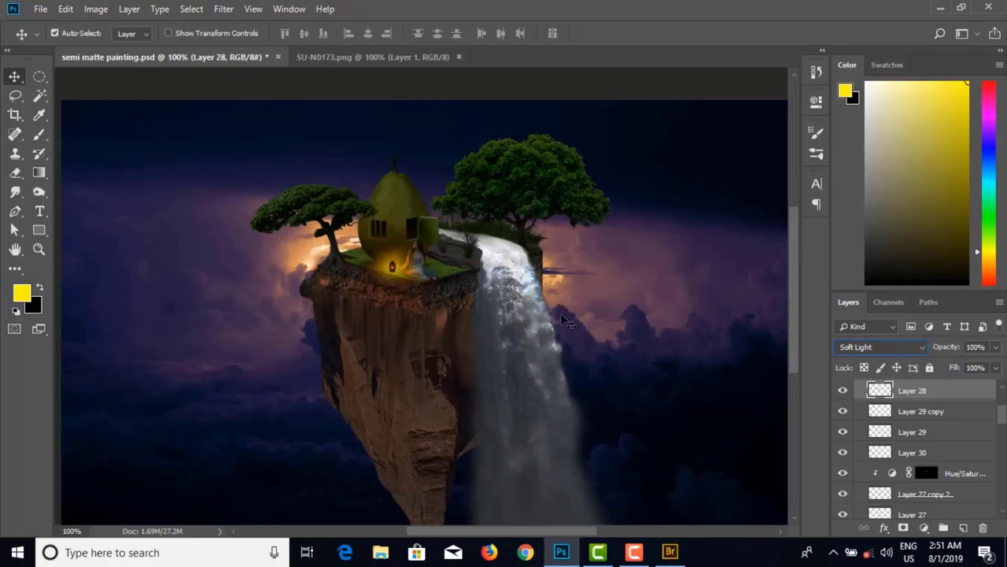
key("ctrl+plus")
key("ctrl+plus")
key("ctrl+plus")
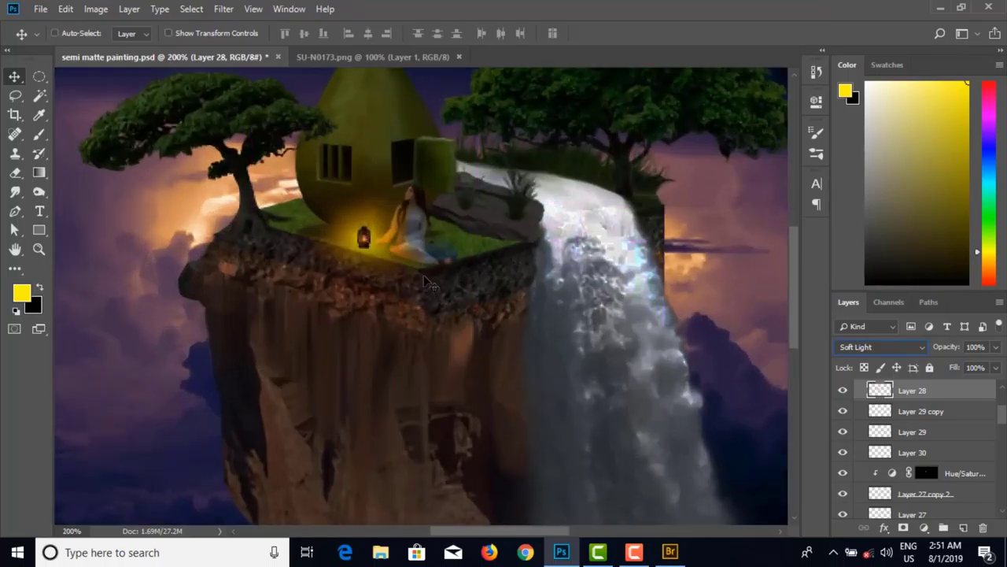
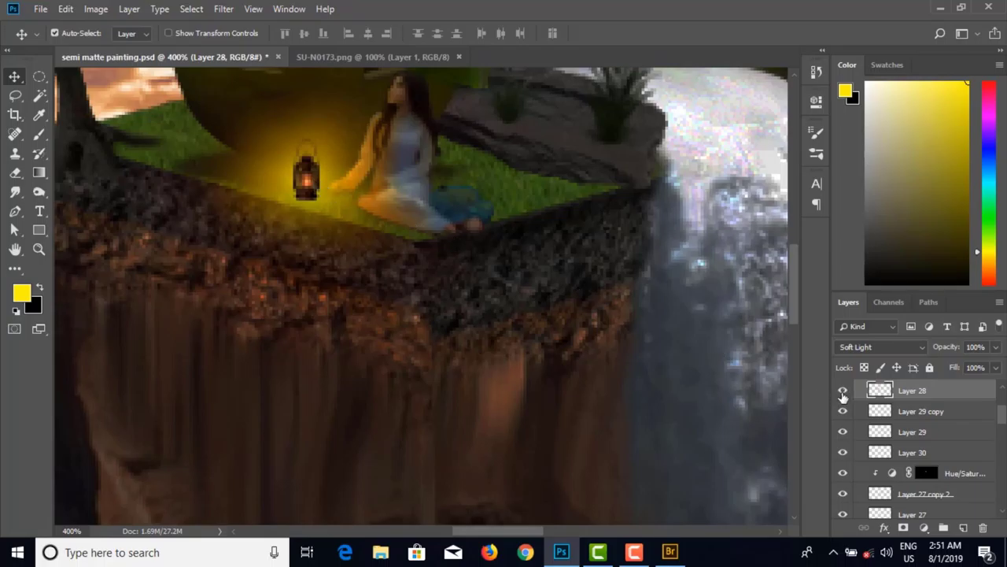
Step: Enlarge the lantern's soft-light yellow glow (Layer 28) to about 172%
left_click(843, 392)
left_click(843, 392)
key("ctrl")
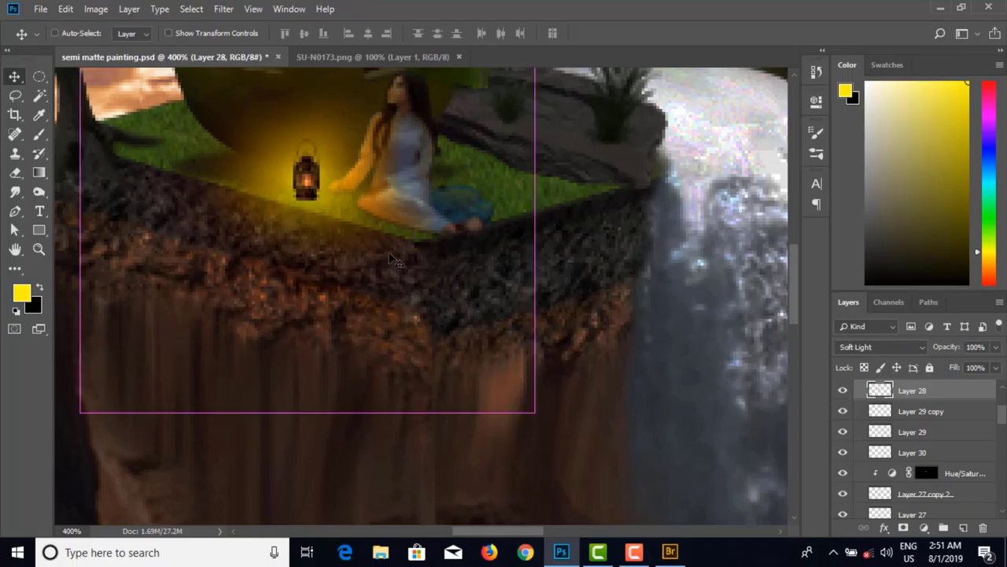
key("ctrl+t")
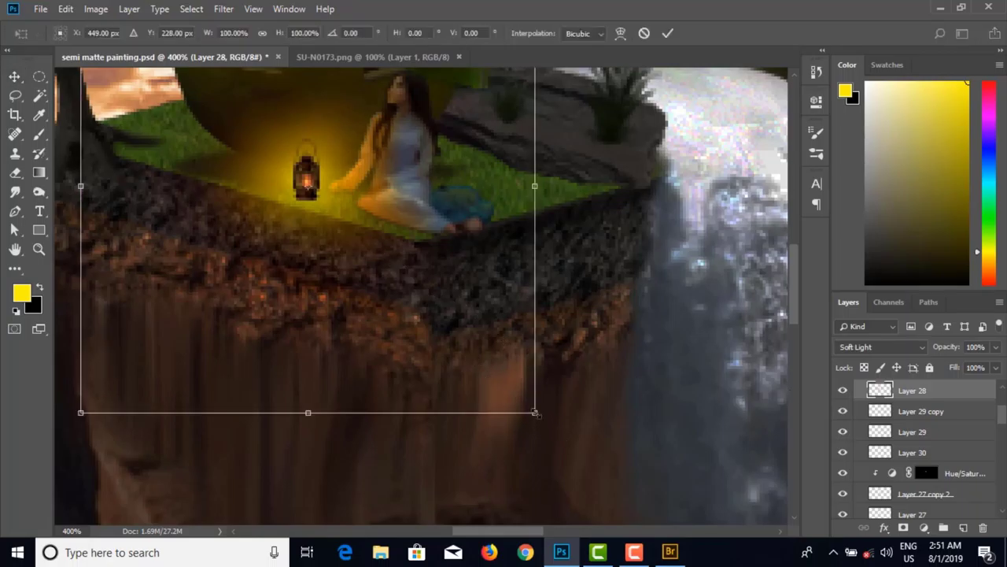
left_click_drag(534, 412, 605, 344)
key("Return")
Step: Zoom around the island to review the wider glow, then deselect the layer
key("ctrl+minus")
key("ctrl+minus")
key("ctrl+minus")
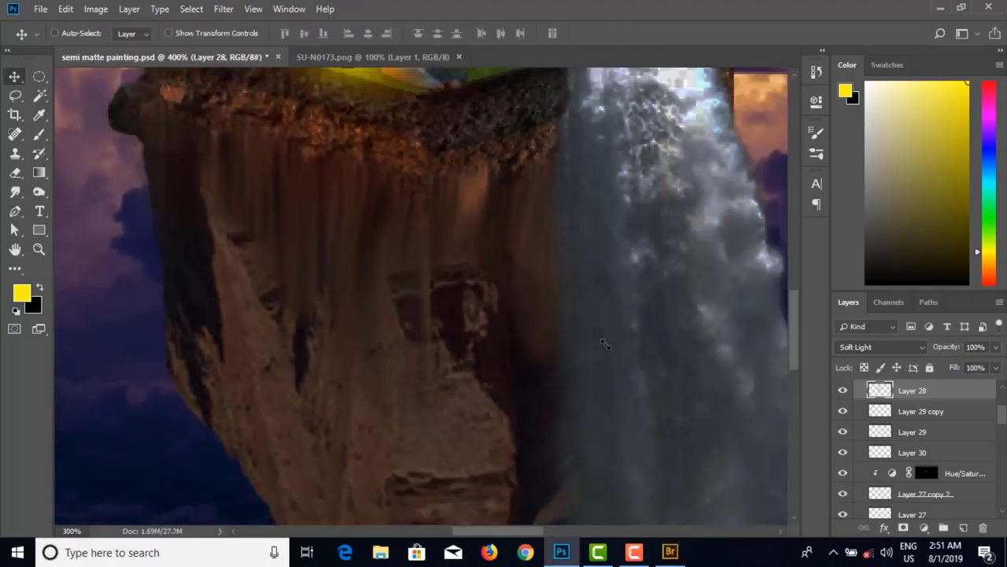
scroll(428, 259, "up", 1)
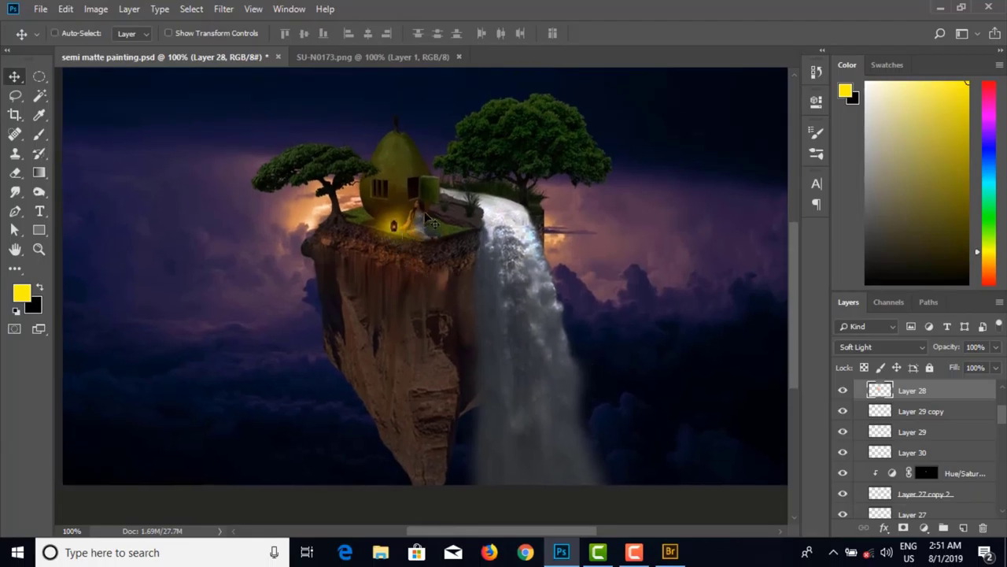
key("ctrl+plus")
key("ctrl+plus")
key("ctrl+plus")
left_click_drag(417, 173, 417, 411)
scroll(417, 412, "up", 3)
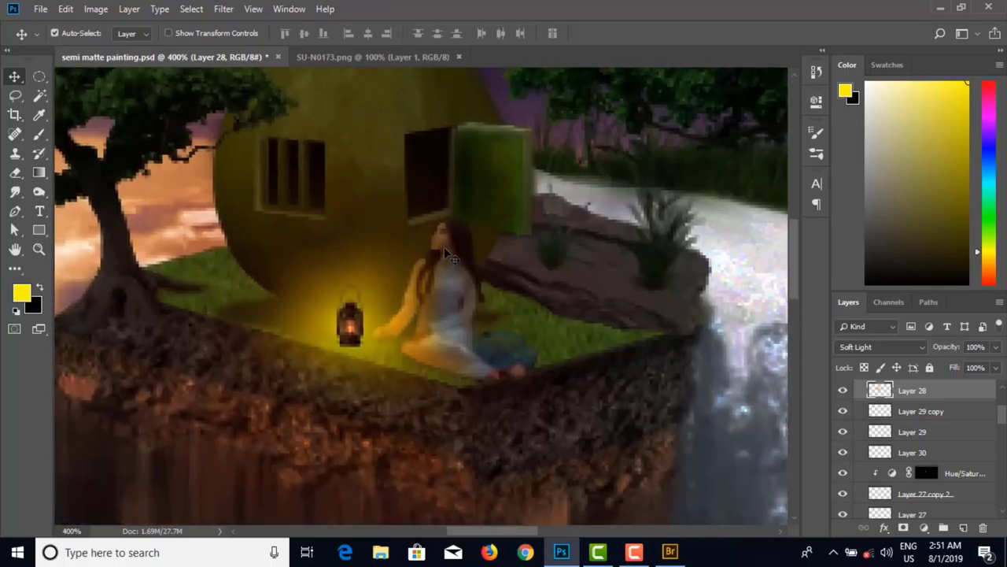
key("ctrl+minus")
key("ctrl+minus")
key("ctrl+minus")
key("ctrl+minus")
key("ctrl+minus")
key("ctrl+minus")
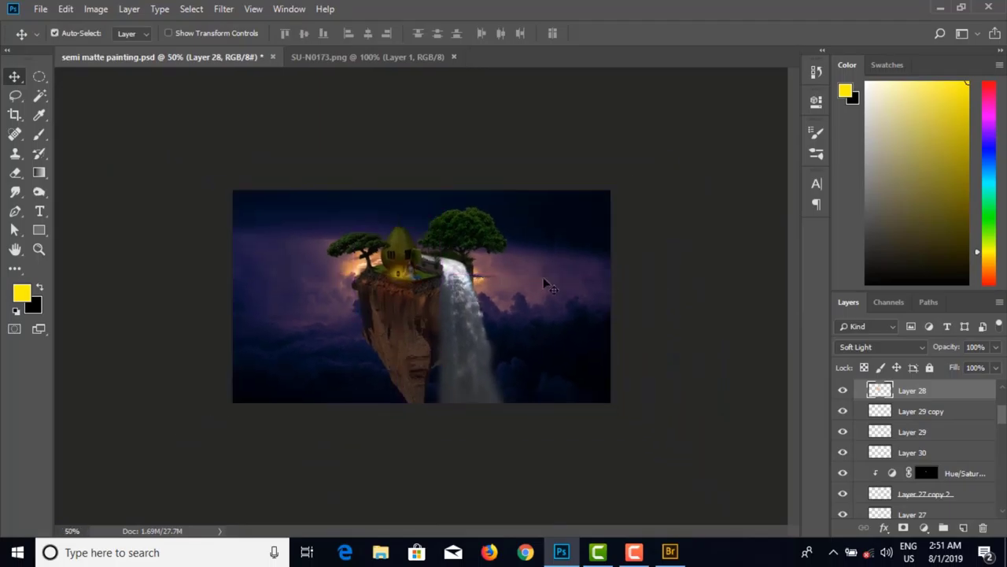
left_click(633, 268)
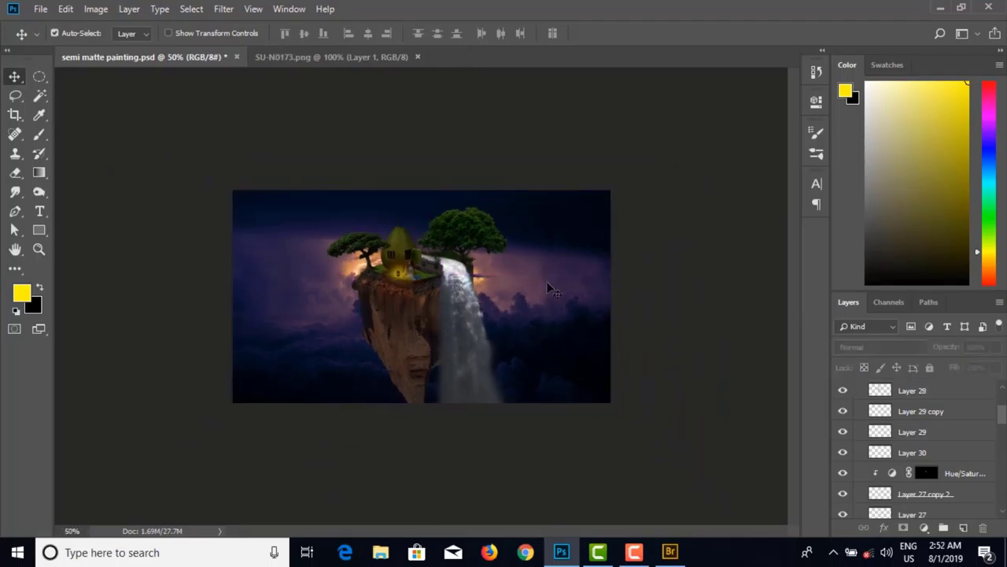
key("f")
key("f")
key("f")
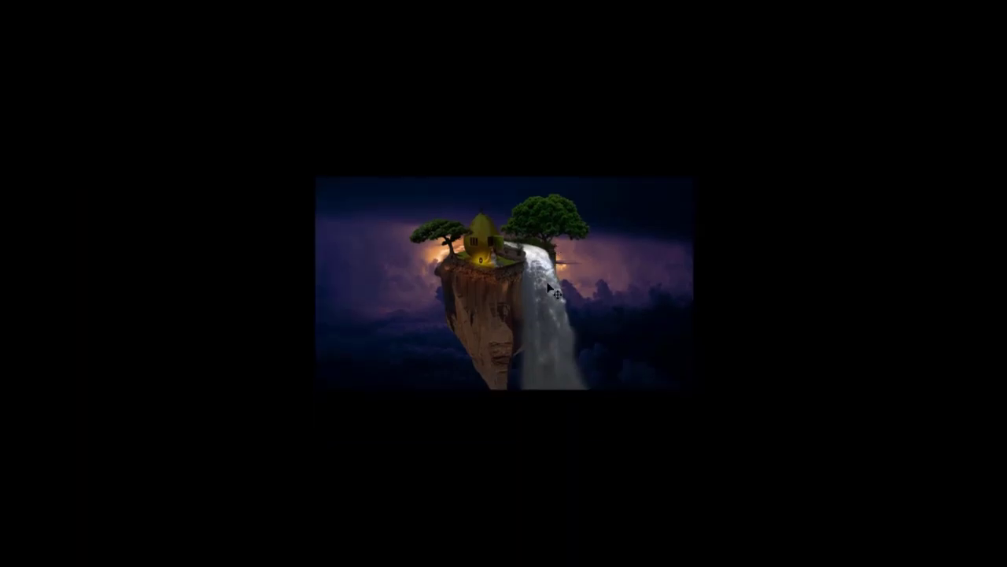
scroll(554, 291, "up", 6)
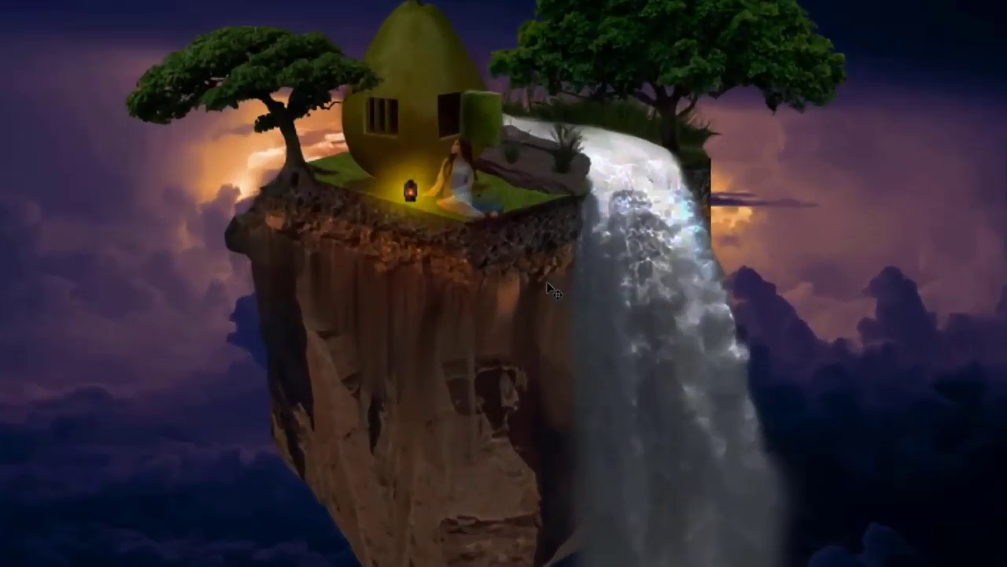
scroll(553, 291, "down", 5)
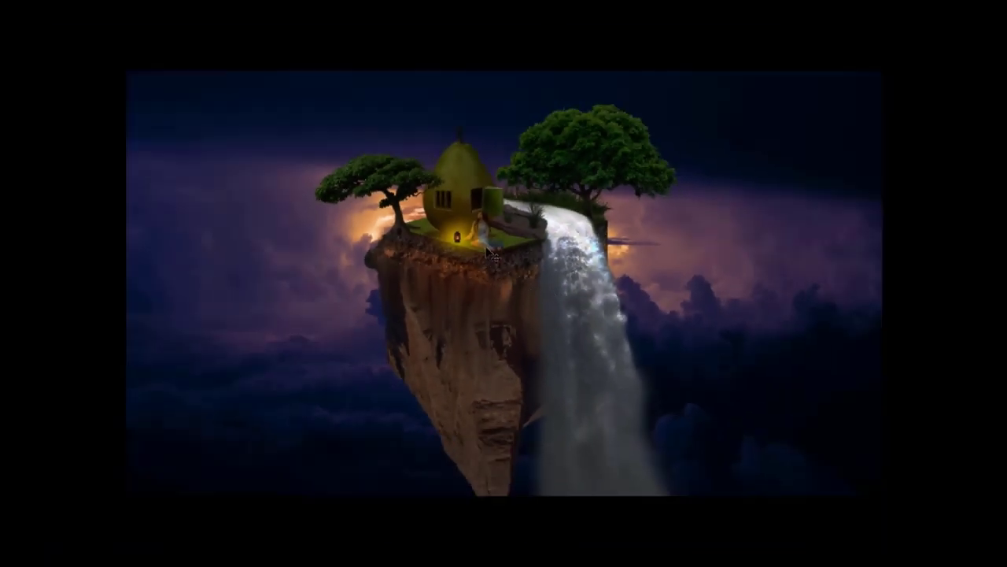
left_click_drag(506, 311, 483, 296)
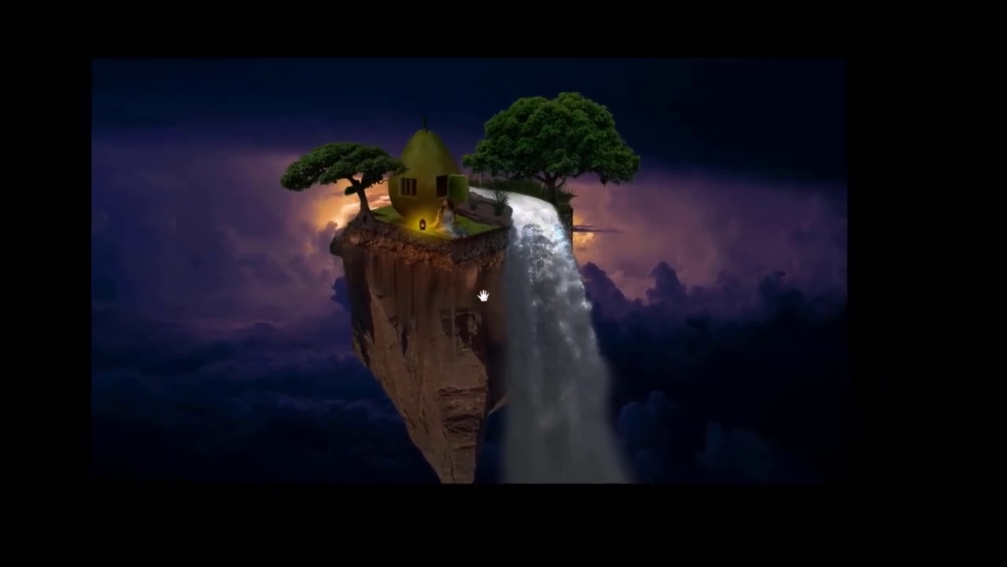
key("f")
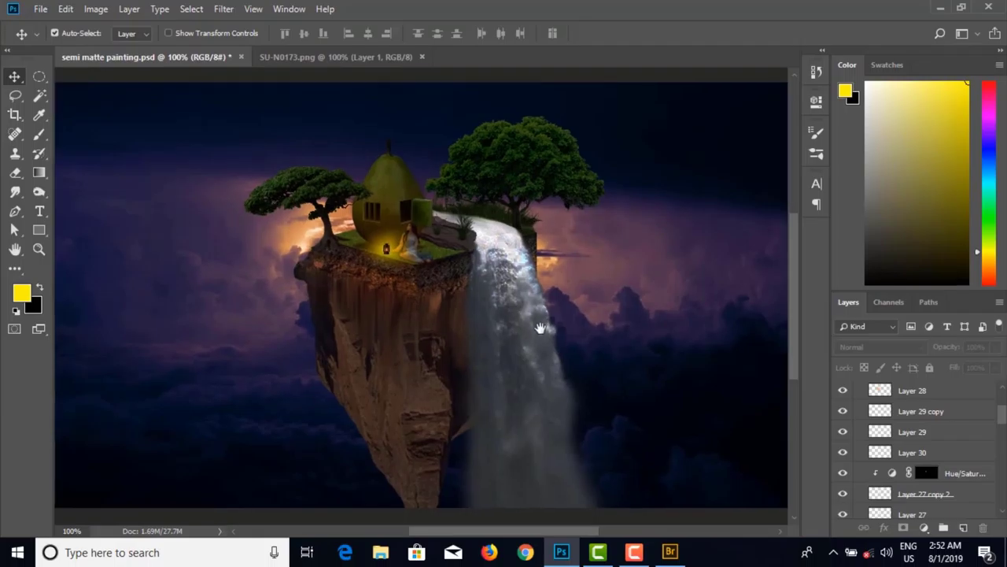
Step: Check the waterfall pieces on Layers 19, 20 and 21, then merge them into Layer 21
left_click(539, 323)
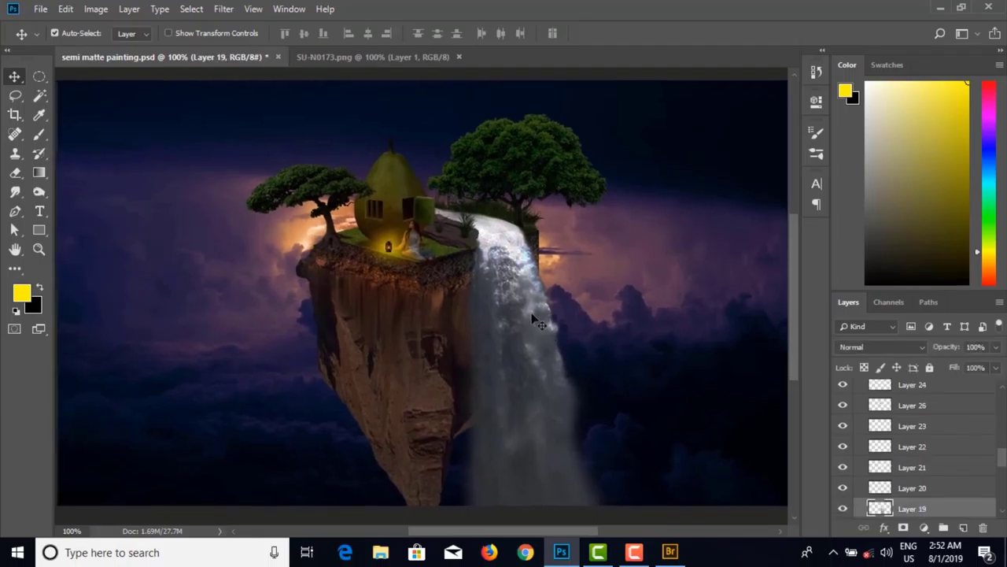
left_click(843, 509)
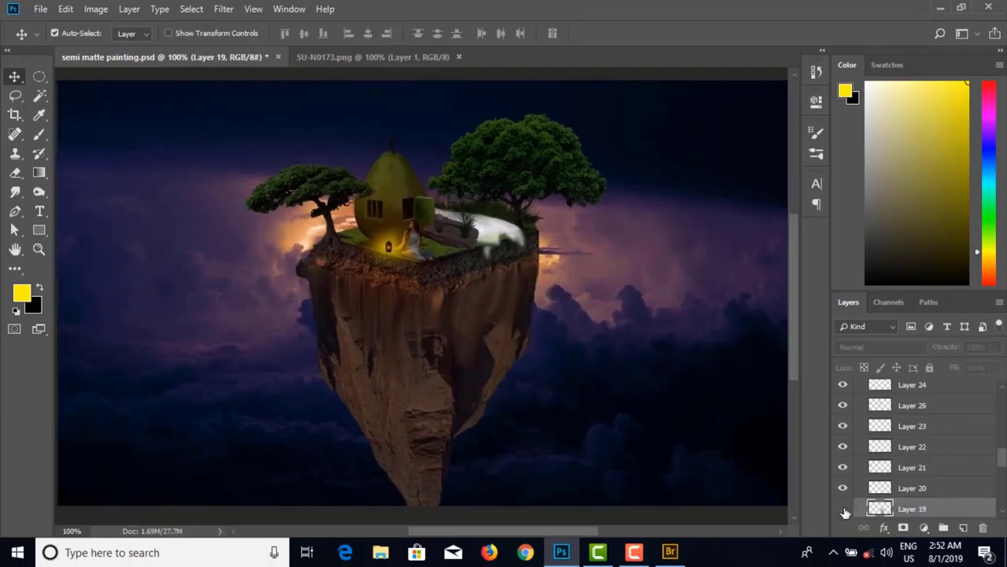
left_click(843, 509)
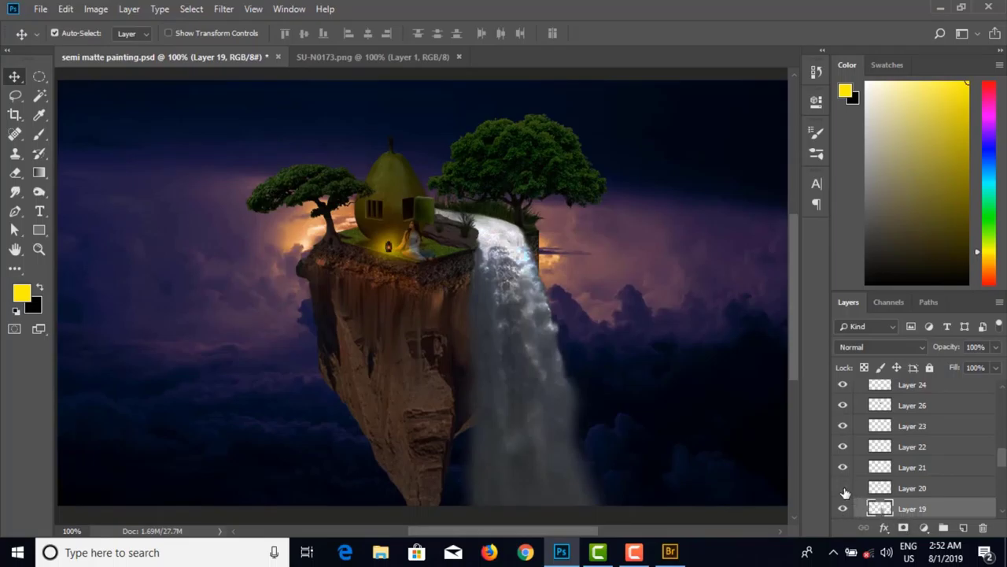
left_click(843, 490)
left_click(843, 468)
left_click(844, 467)
left_click(921, 470)
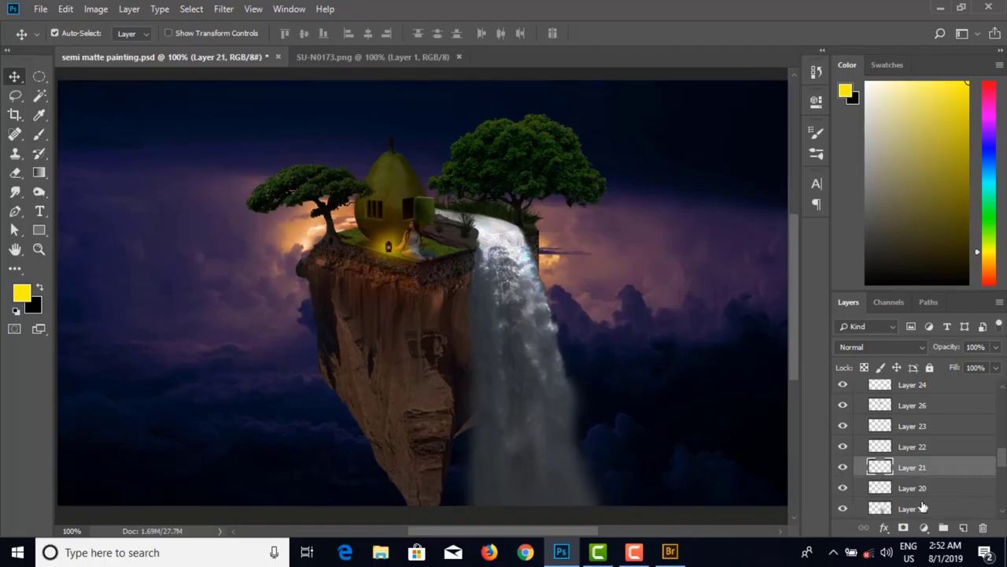
left_click(923, 507, "shift")
key("ctrl+e")
Step: Clip a Brightness/Contrast adjustment to Layer 21 with brightness -40 and contrast 41
left_click(924, 528)
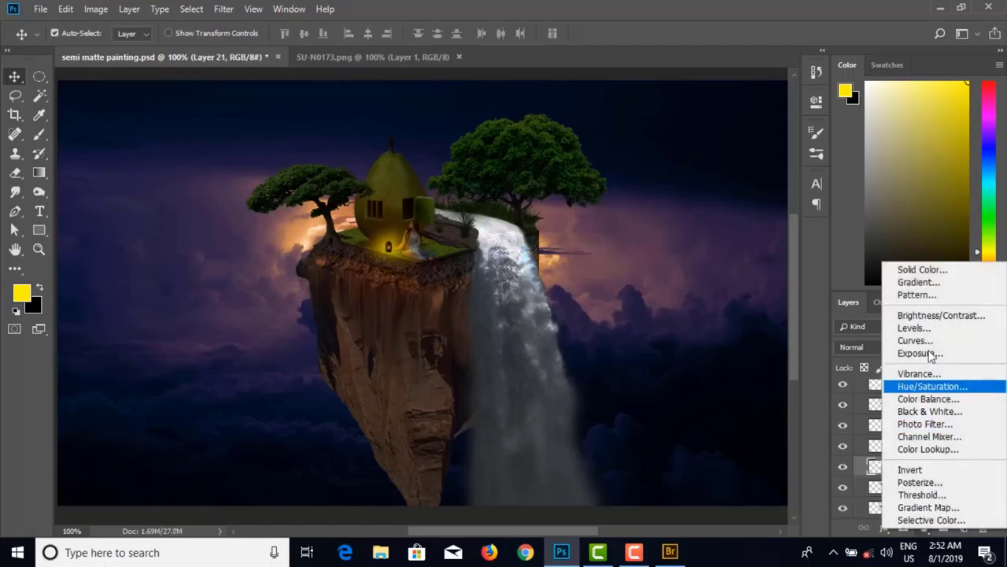
left_click(929, 316)
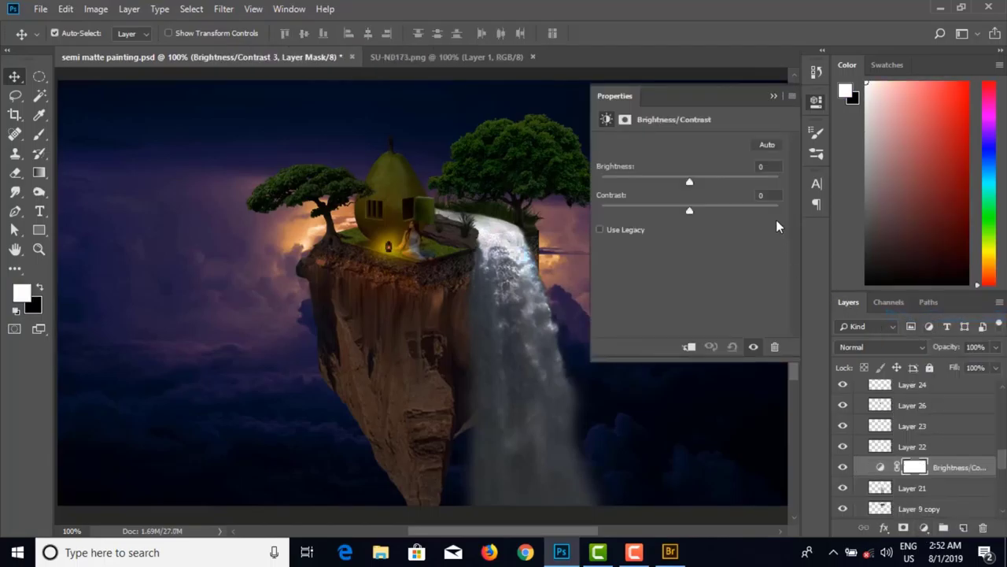
left_click_drag(688, 184, 651, 183)
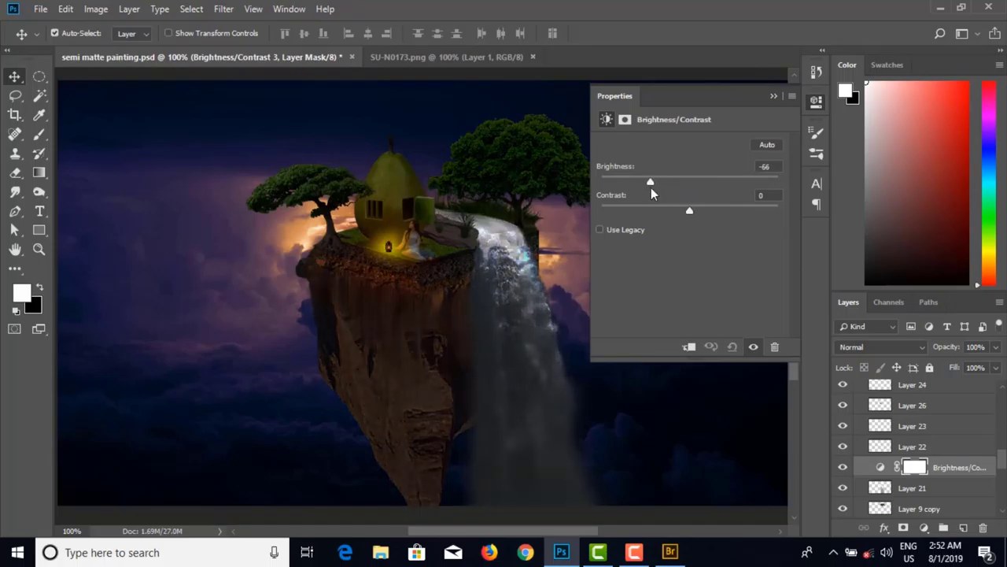
left_click(688, 347)
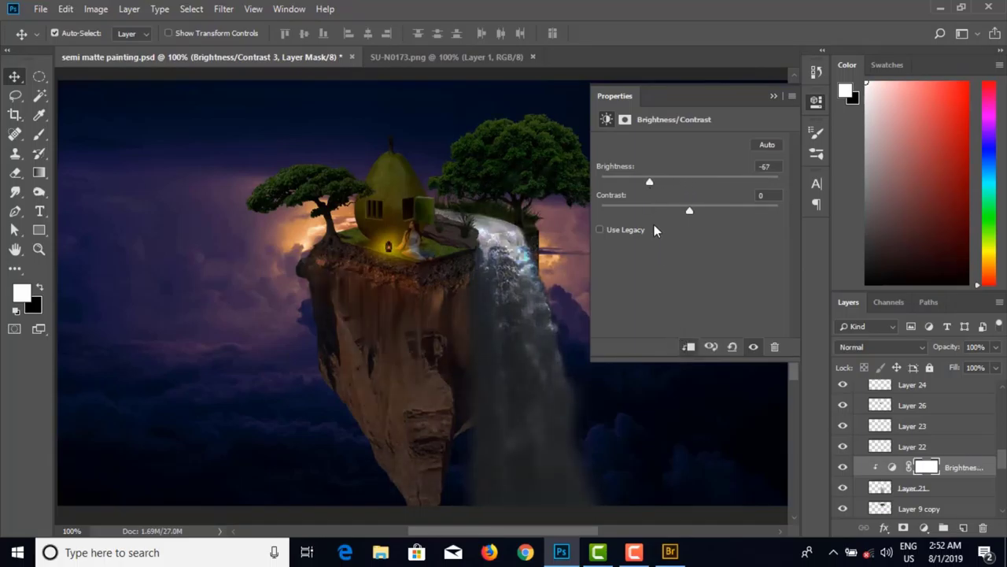
mouse_move(651, 183)
left_mouse_down()
mouse_move(683, 184)
mouse_move(665, 185)
left_mouse_up()
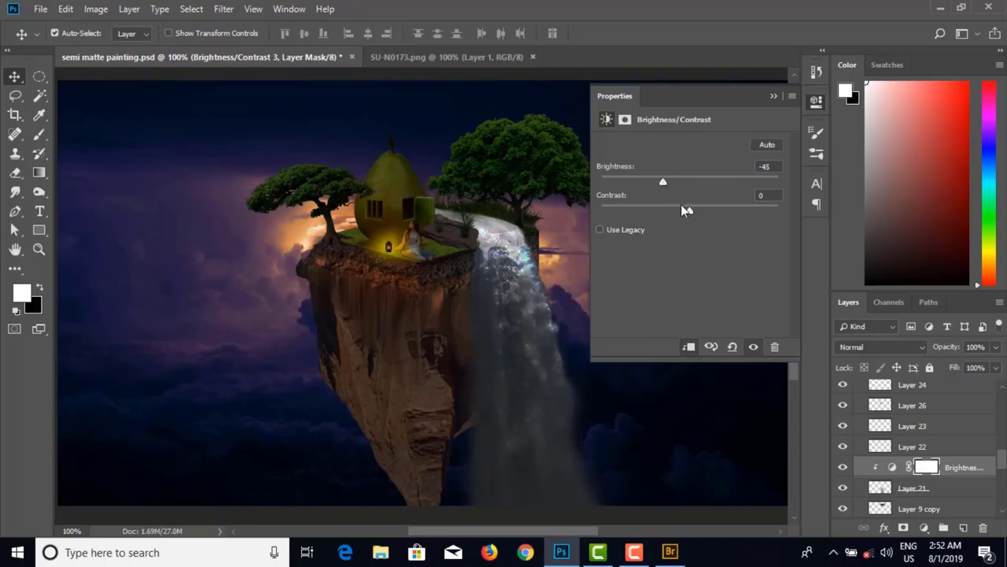
left_click_drag(721, 213, 726, 211)
mouse_move(665, 181)
left_mouse_down()
mouse_move(644, 183)
mouse_move(666, 184)
left_mouse_up()
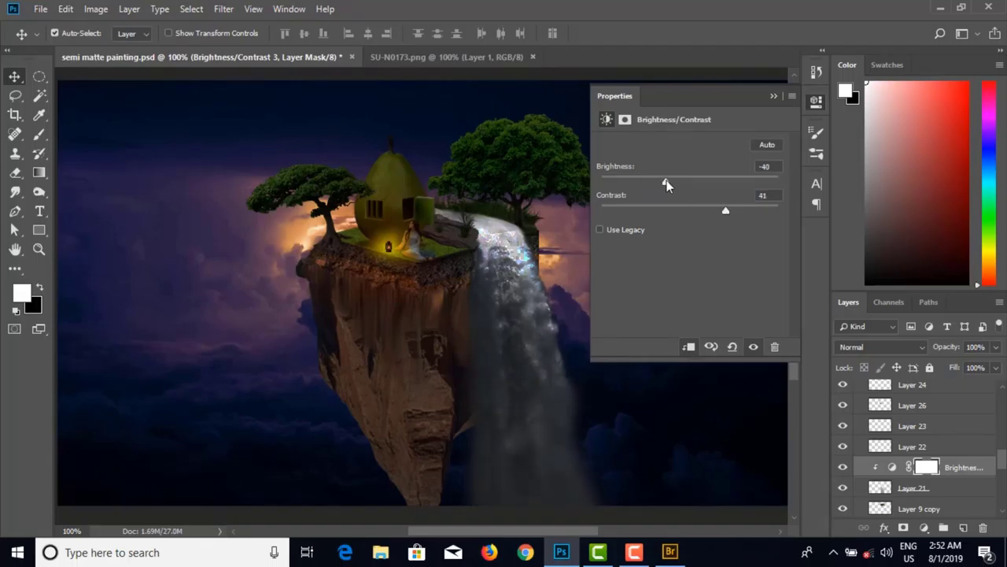
left_click(772, 96)
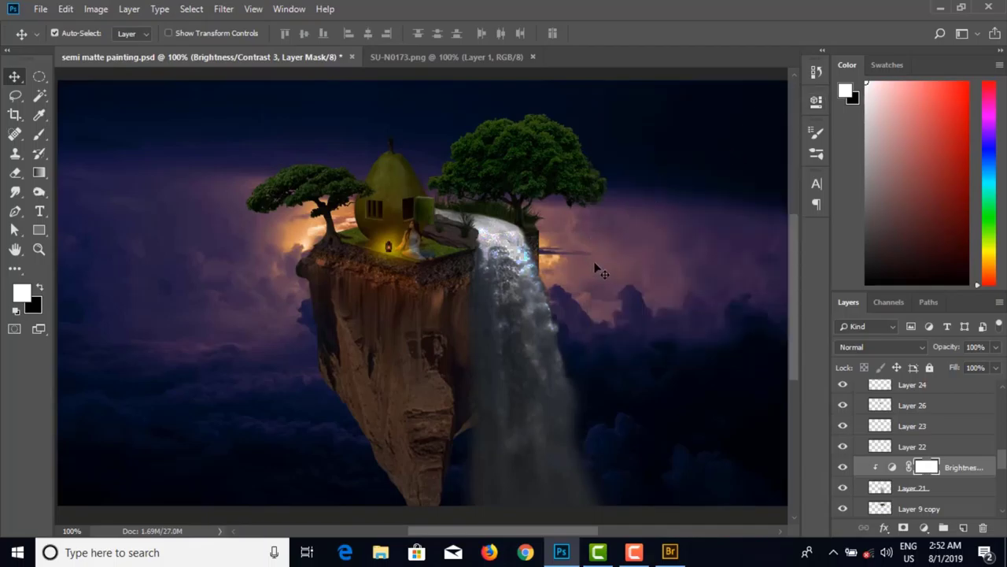
key("ctrl+minus")
key("ctrl+minus")
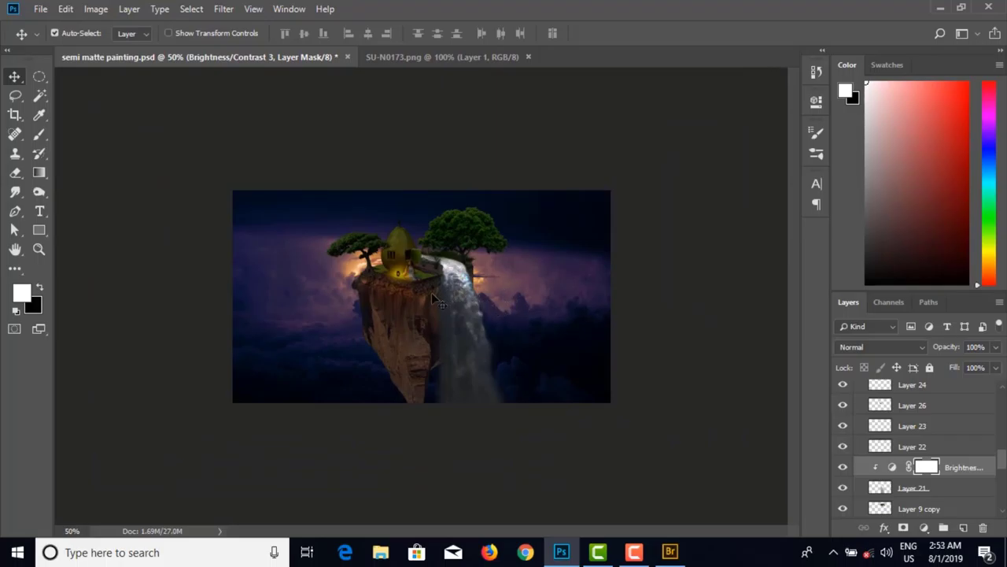
Step: Inspect the darkened waterfall, select Layer 9 copy, and close SU-N0173.png
key("ctrl+plus")
key("ctrl+plus")
key("ctrl+plus")
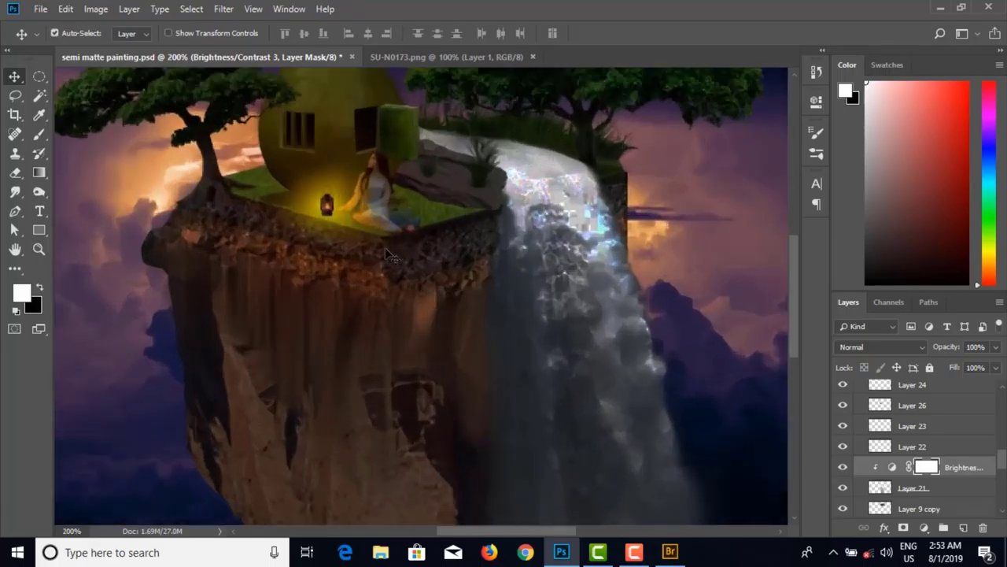
left_click_drag(377, 203, 399, 252)
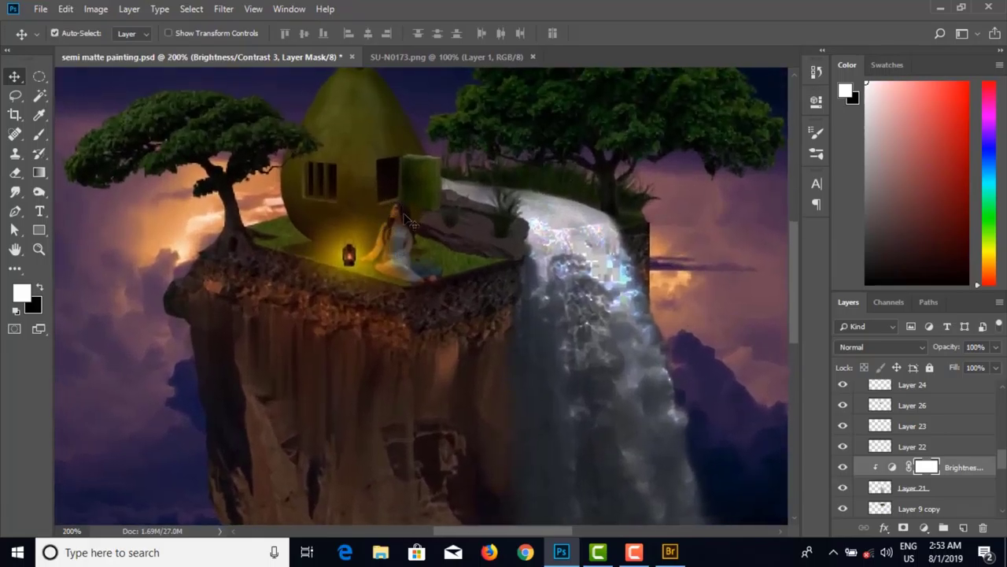
key("ctrl+minus")
key("ctrl+minus")
key("ctrl+minus")
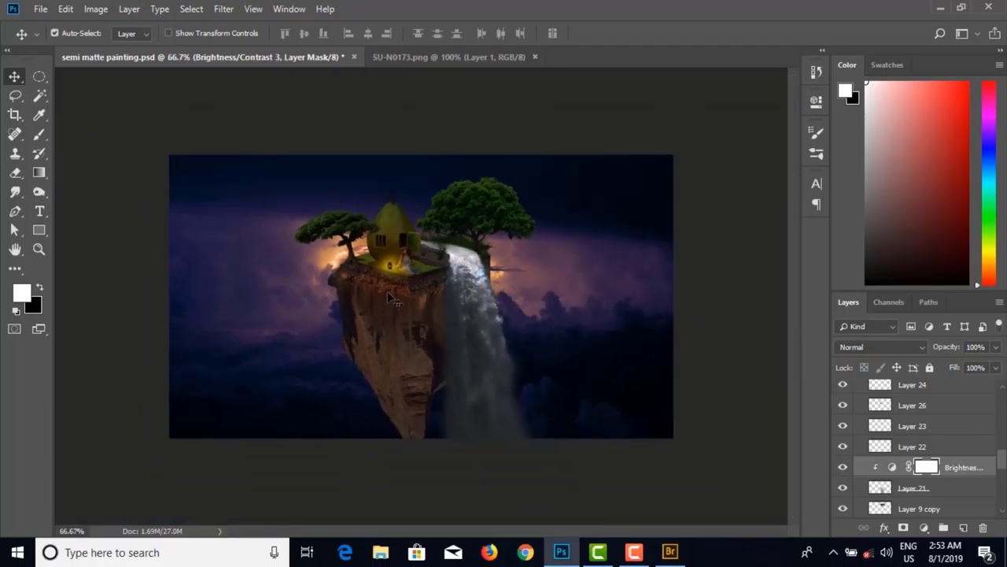
left_click(973, 512)
scroll(973, 512, "down", 2)
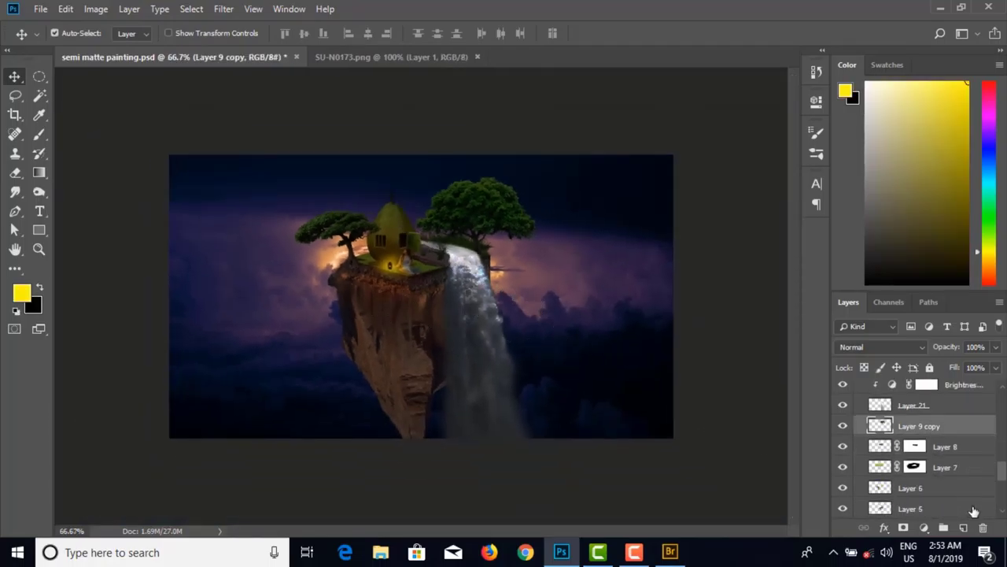
left_click(429, 57)
left_click(477, 57)
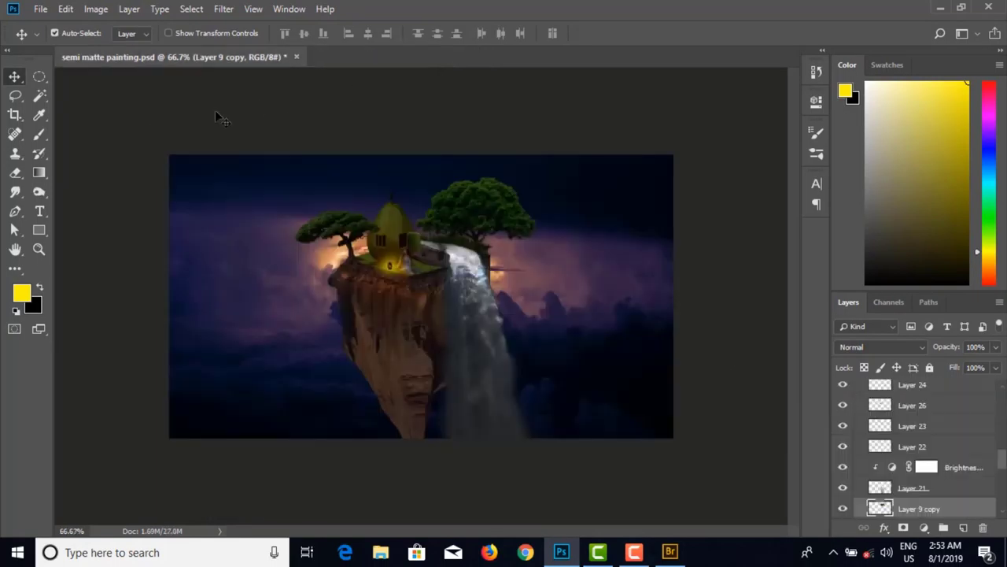
Step: Open cloud_PNG24.png from the Photoshop class 31 folder
left_click(40, 9)
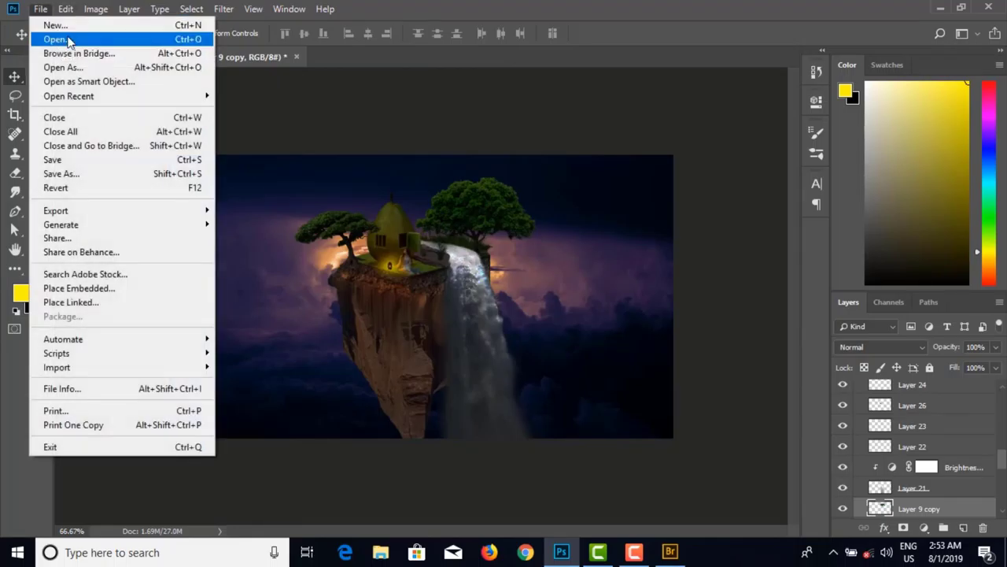
left_click(68, 41)
scroll(348, 264, "down", 5)
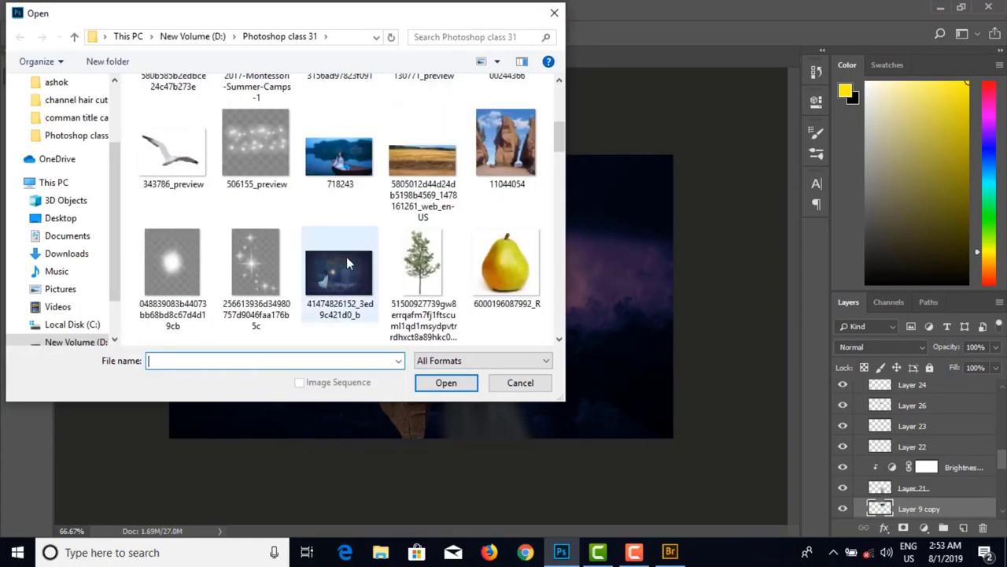
scroll(349, 264, "down", 10)
scroll(349, 263, "down", 10)
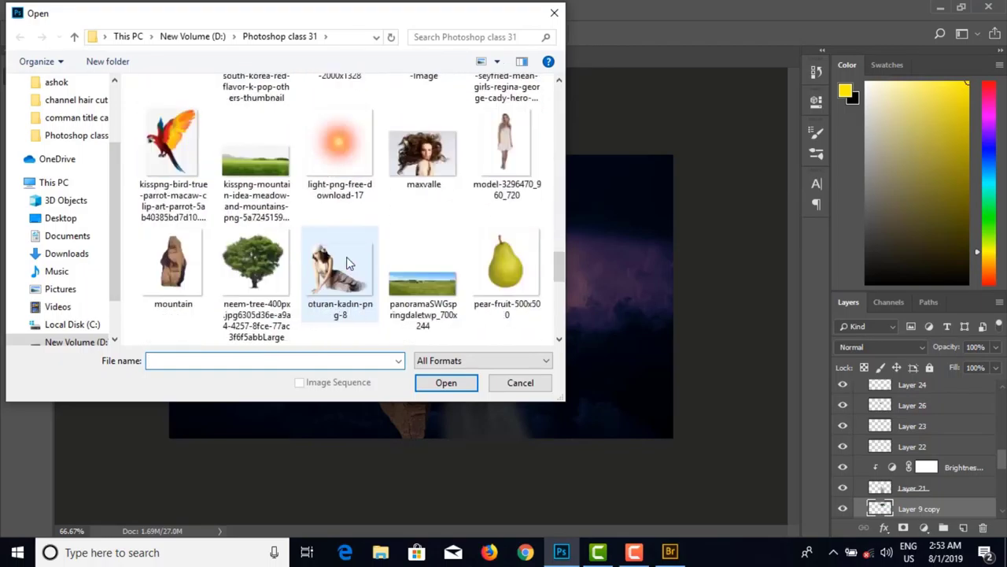
scroll(346, 258, "up", 20)
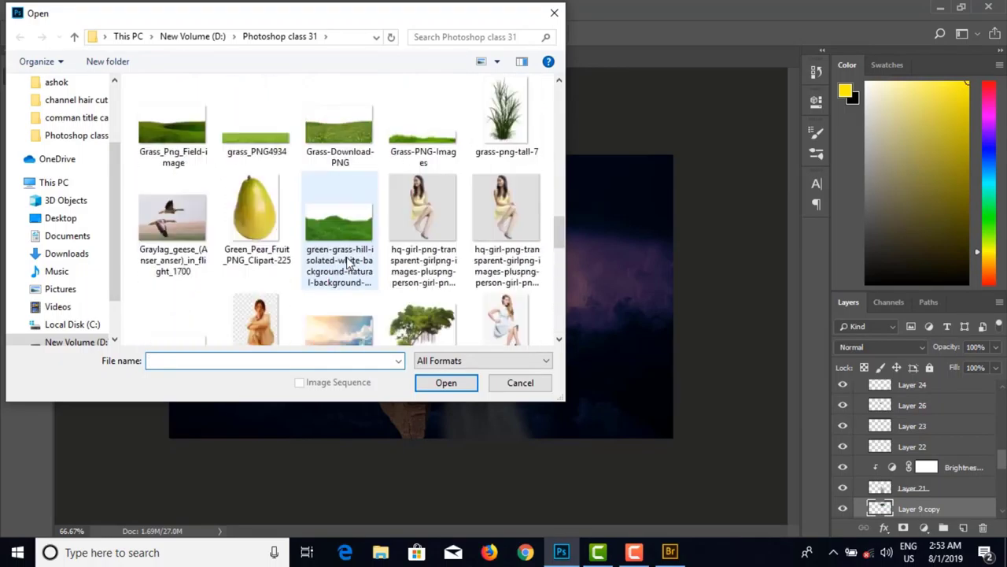
scroll(348, 263, "up", 10)
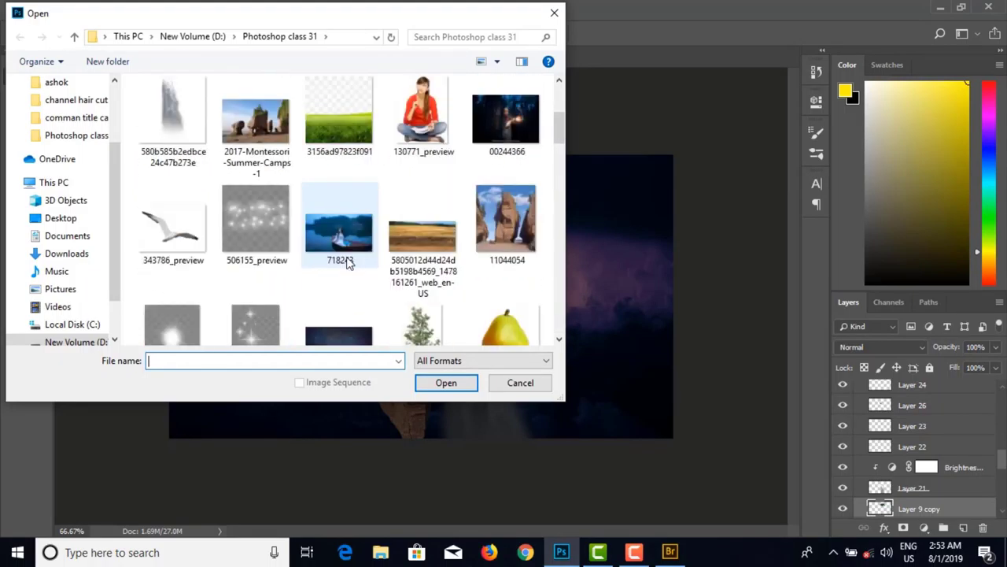
scroll(349, 264, "down", 3)
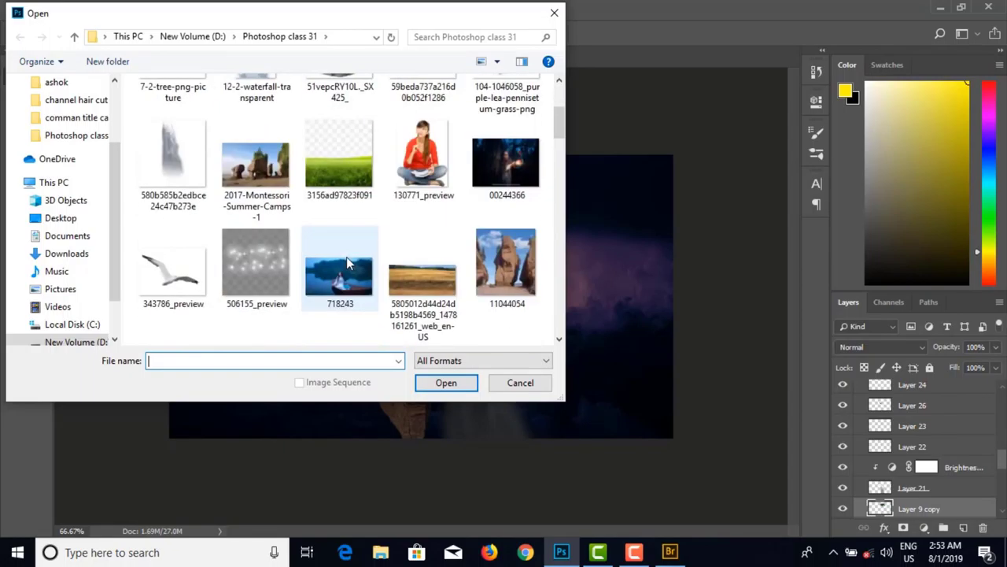
scroll(346, 259, "down", 5)
scroll(346, 260, "down", 2)
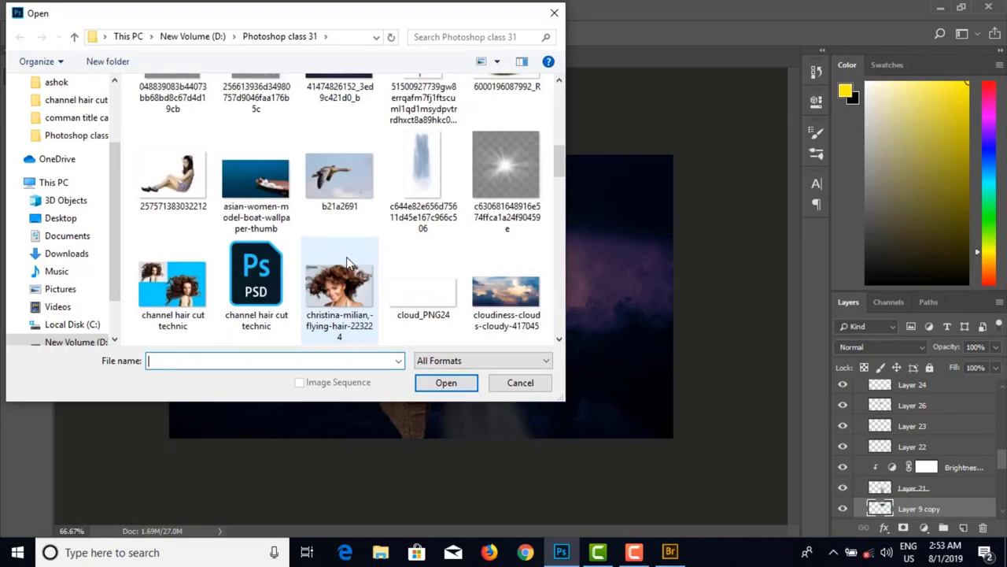
left_click(415, 280)
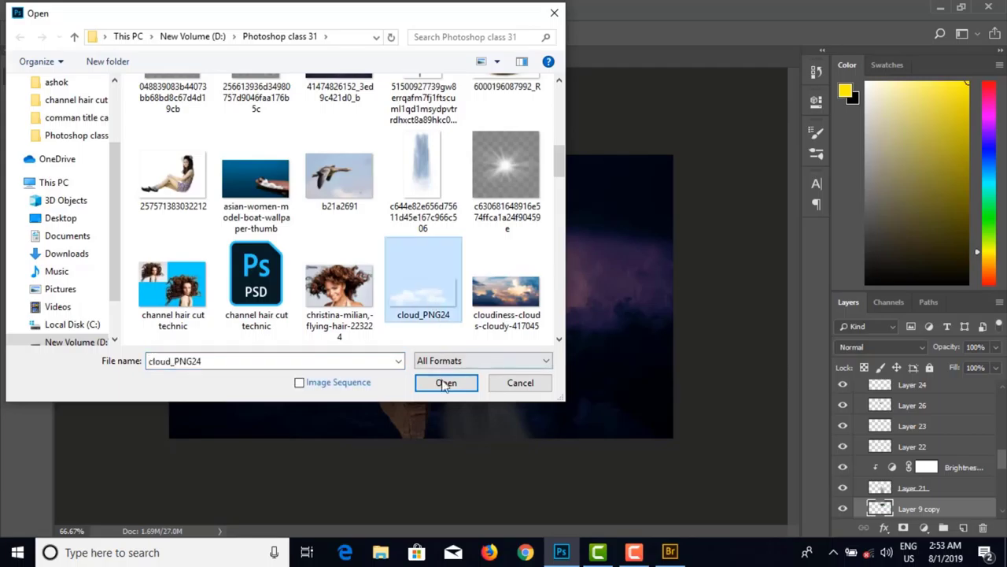
left_click(445, 383)
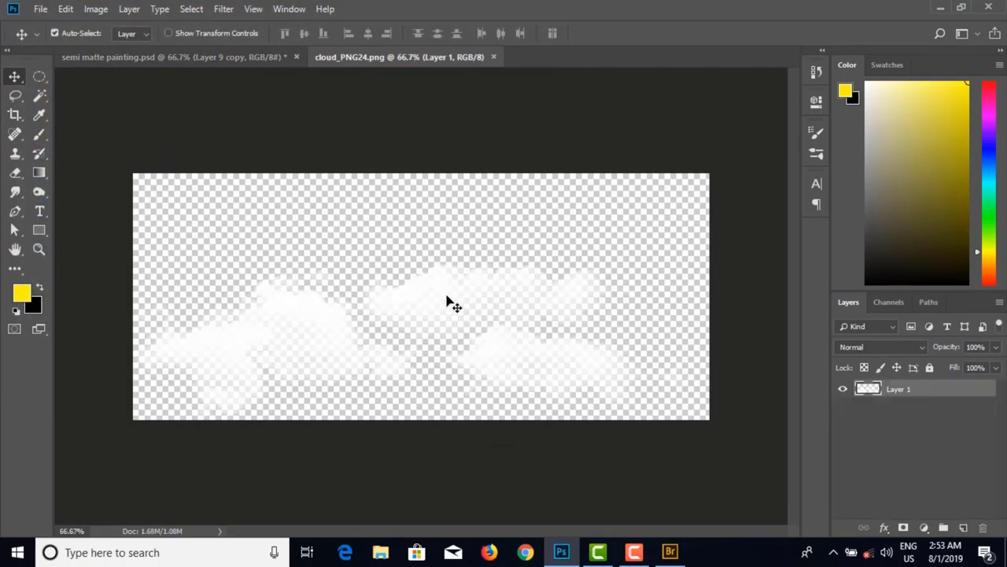
Step: Bring the clouds into the matte painting as Layer 31, stacked below Layer 7
mouse_move(449, 299)
left_mouse_down()
mouse_move(212, 63)
mouse_move(333, 223)
mouse_move(338, 303)
left_mouse_up()
left_click_drag(277, 291, 339, 382)
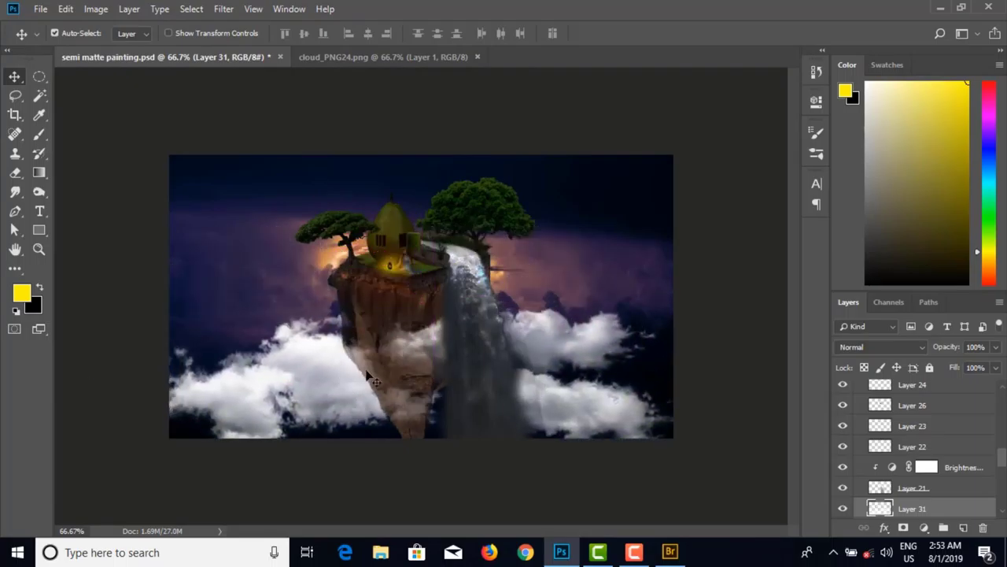
scroll(1001, 458, "up", 10)
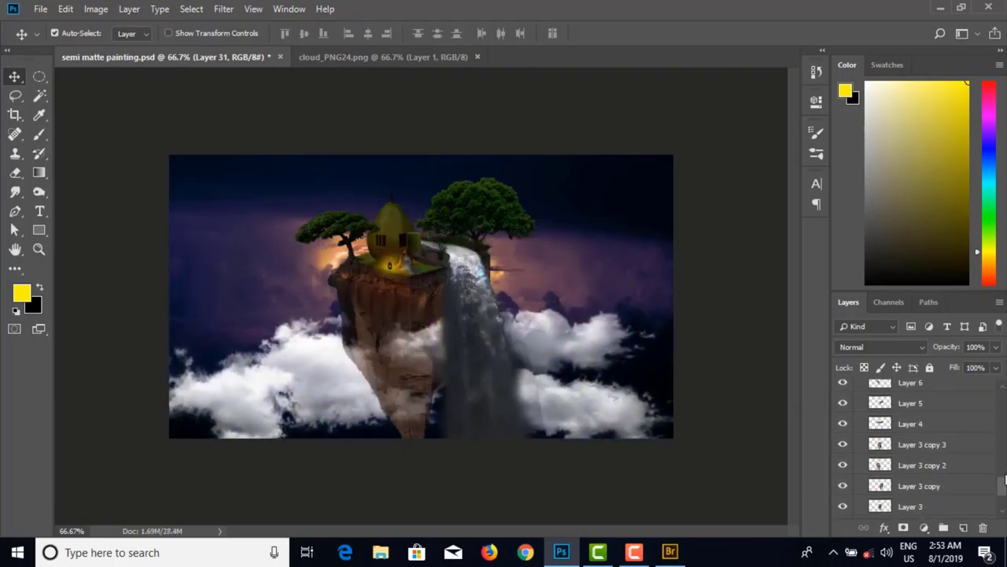
scroll(1003, 467, "down", 8)
scroll(1004, 469, "down", 3)
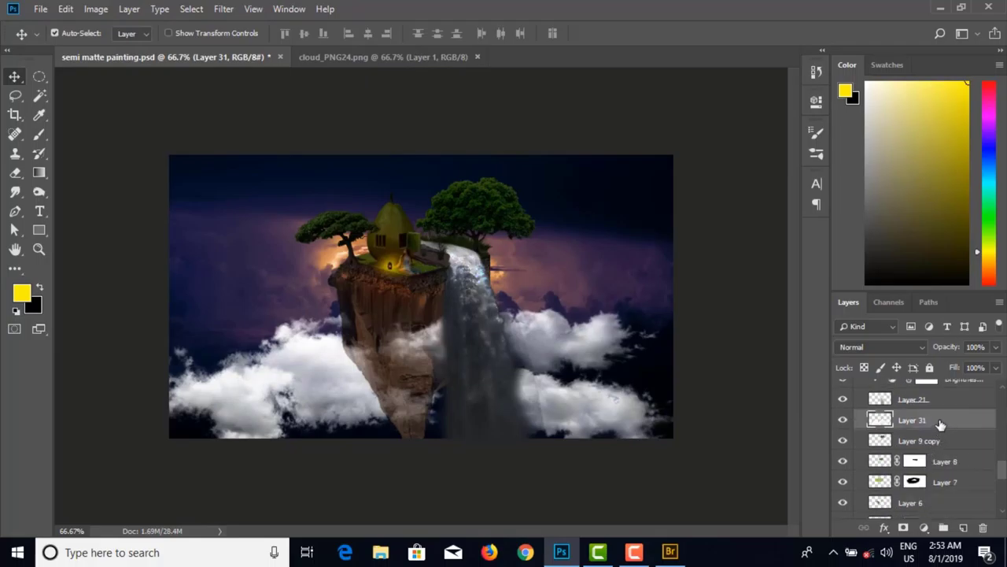
left_click_drag(943, 420, 938, 470)
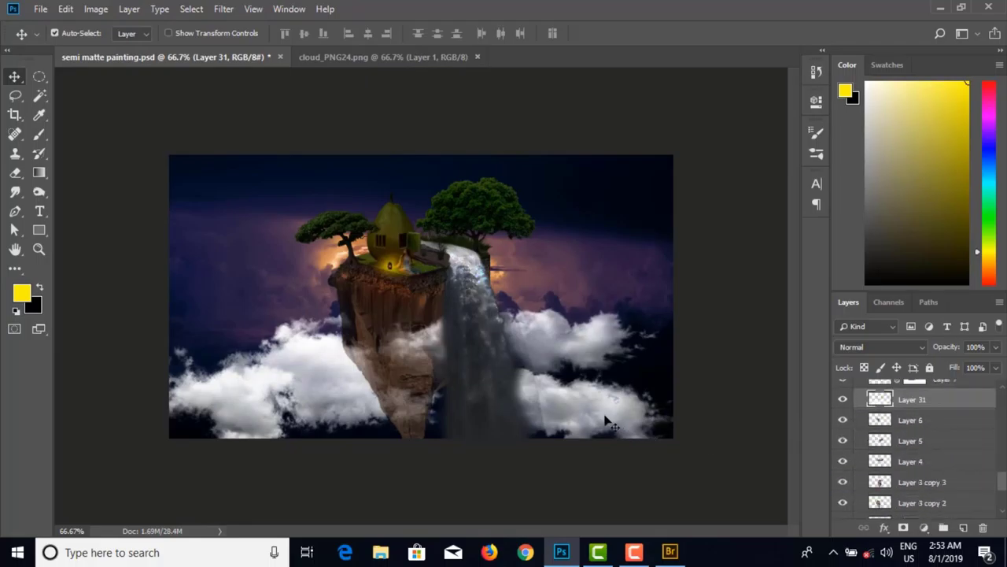
Step: Reposition the clouds across the lower half around the island
left_click_drag(606, 418, 568, 397)
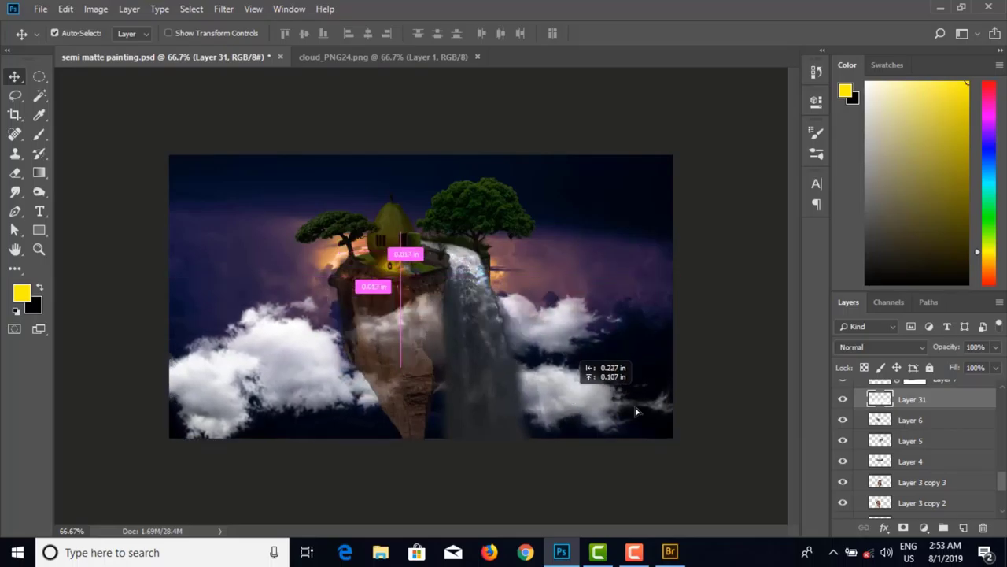
scroll(954, 441, "down", 2)
scroll(954, 423, "up", 2)
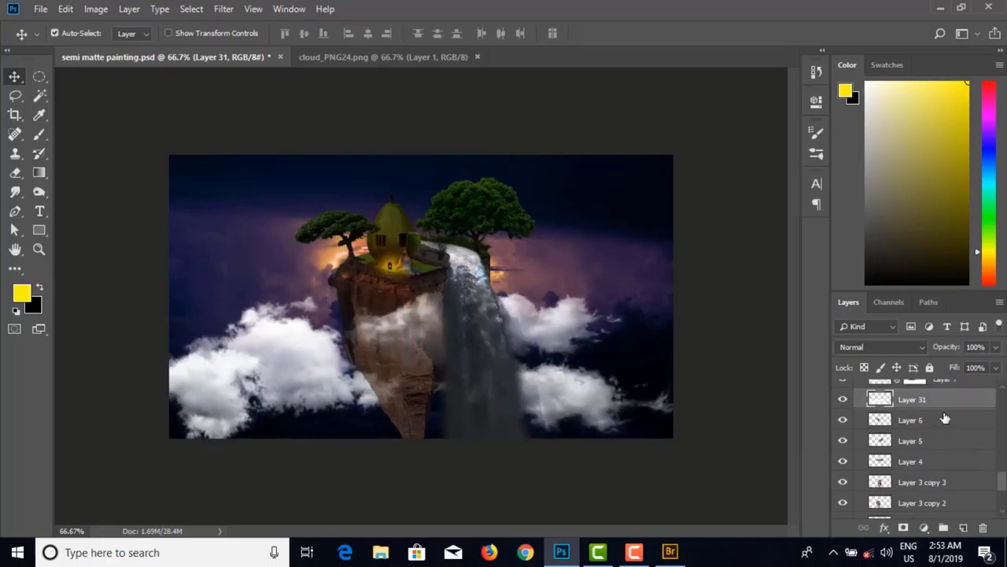
scroll(938, 417, "up", 3)
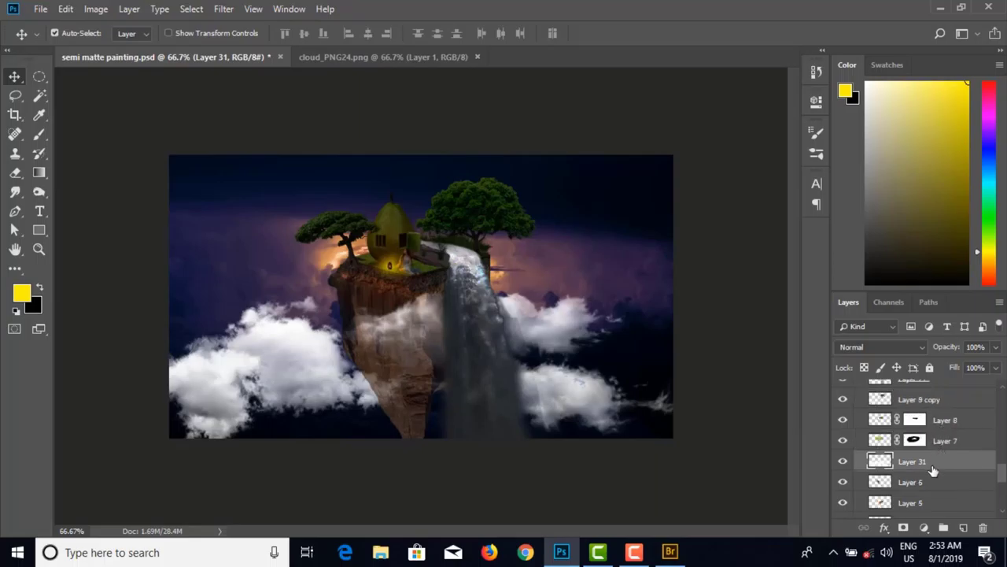
scroll(932, 468, "down", 2)
scroll(933, 470, "up", 2)
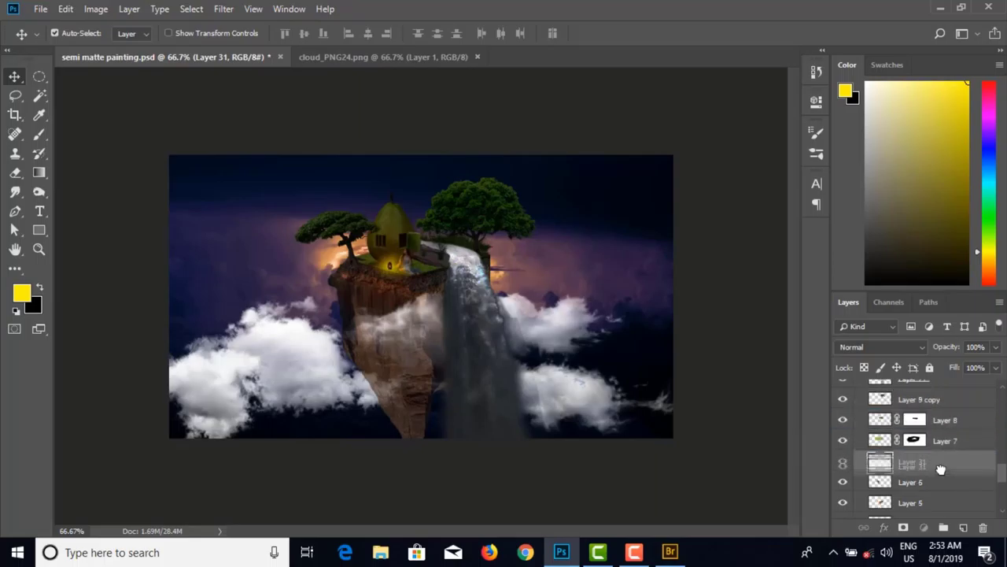
left_click_drag(307, 366, 315, 366)
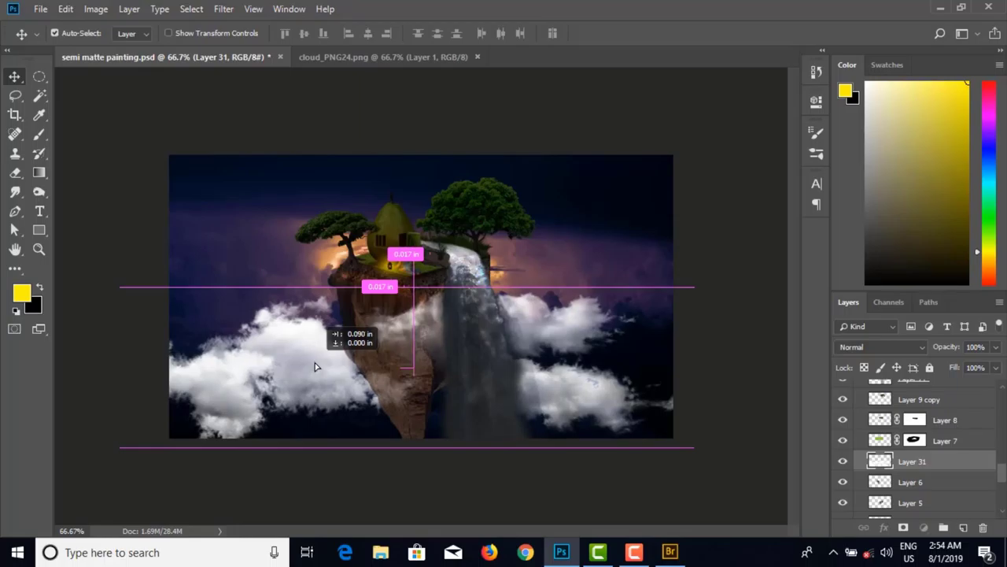
mouse_move(315, 367)
left_mouse_down()
mouse_move(325, 353)
mouse_move(325, 362)
left_mouse_up()
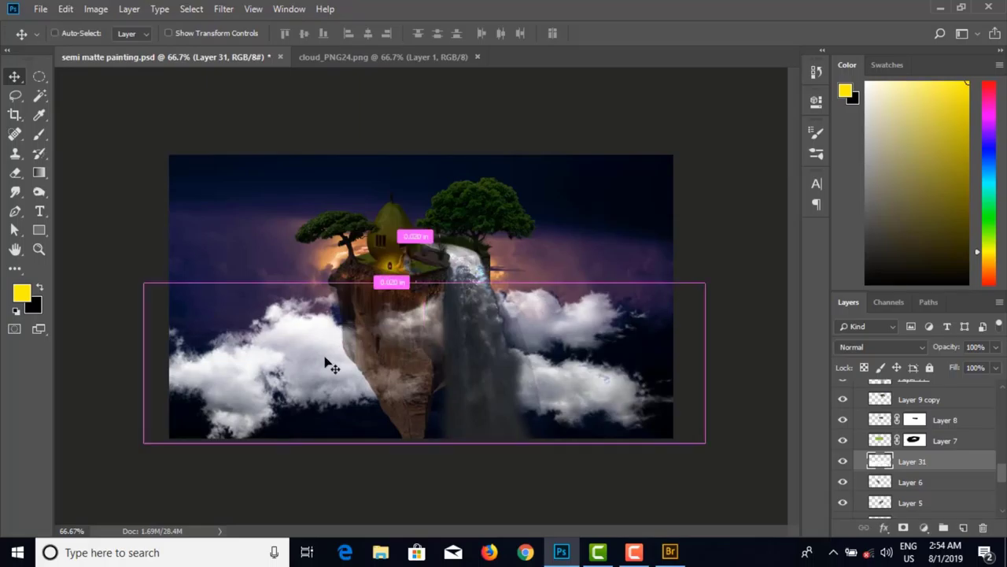
Step: Scale the Layer 31 clouds to about 53% and move them left of the island
key("ctrl+t")
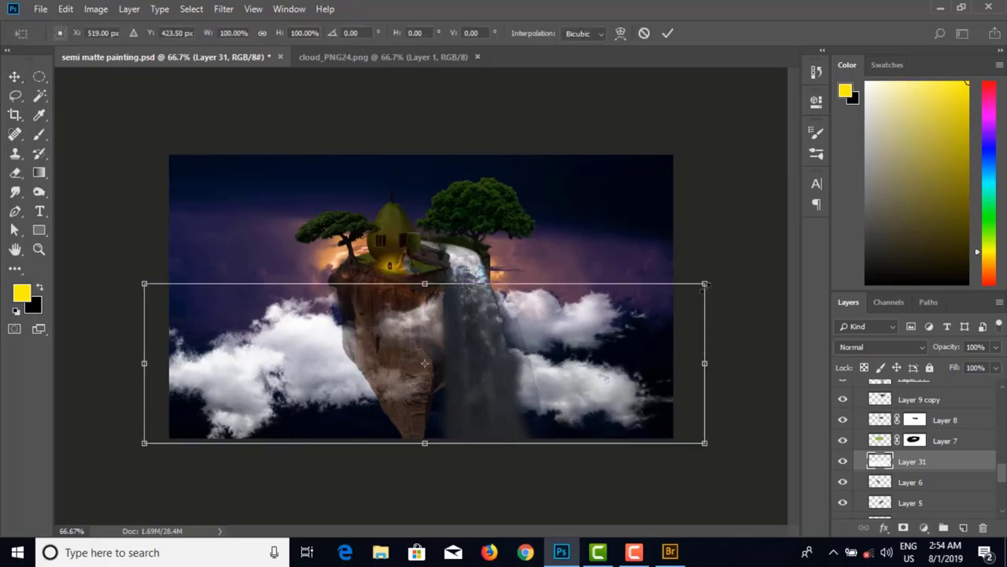
left_click_drag(705, 283, 573, 321)
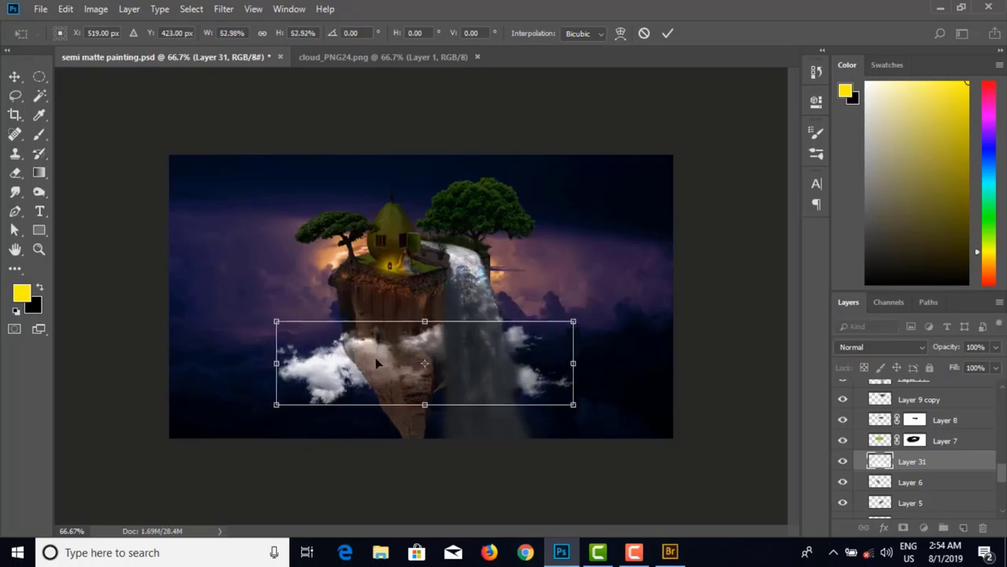
left_click_drag(376, 363, 470, 331)
key("Return")
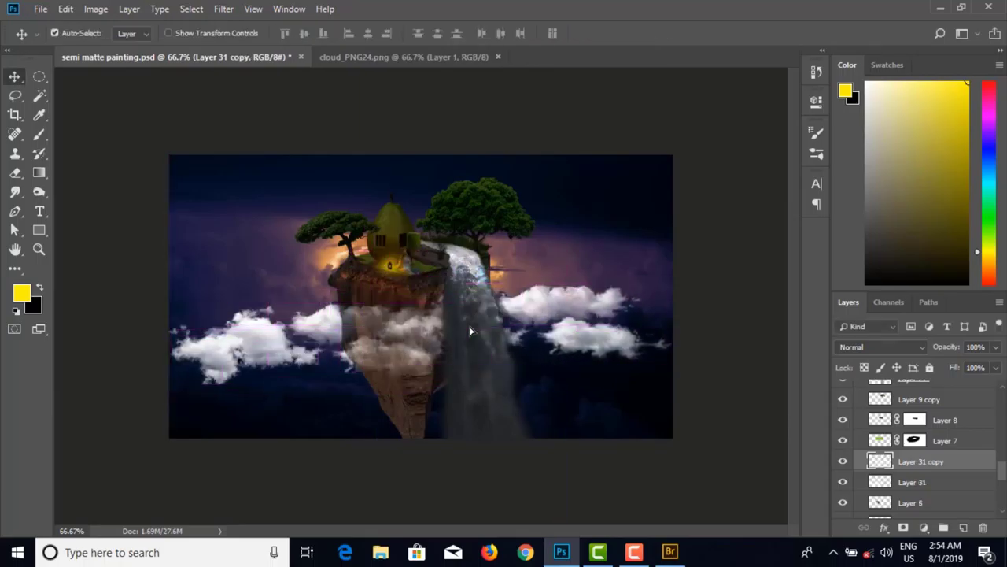
Step: Flip the copied clouds horizontally, shrink to about 82%, and place them right of the waterfall
key("ctrl+t")
right_click(586, 320)
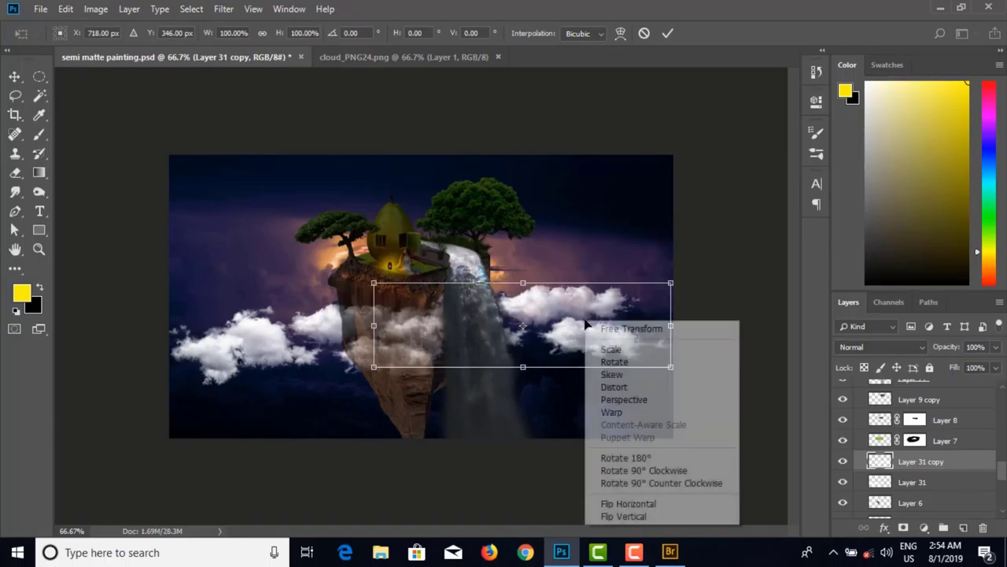
left_click(640, 503)
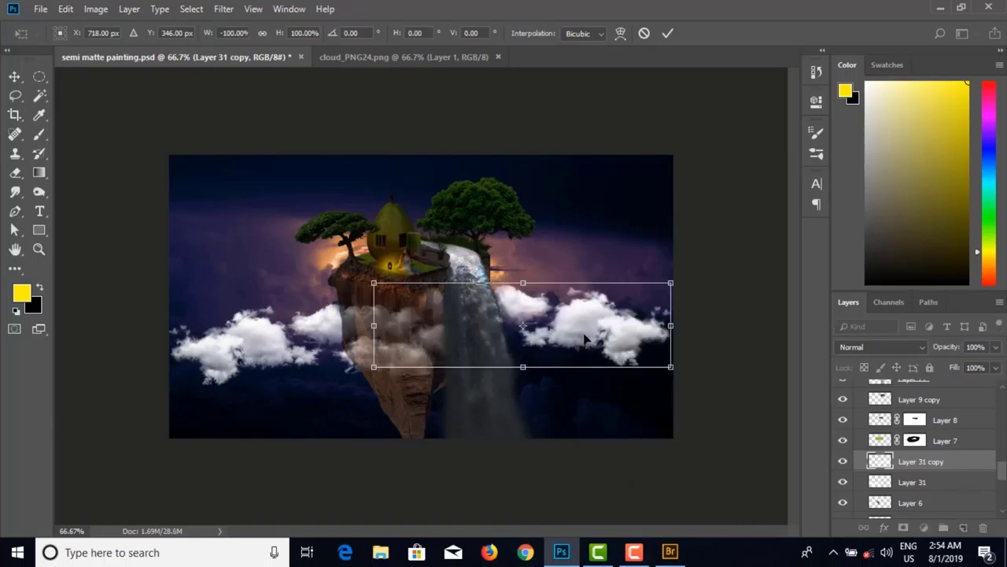
left_click_drag(584, 339, 615, 336)
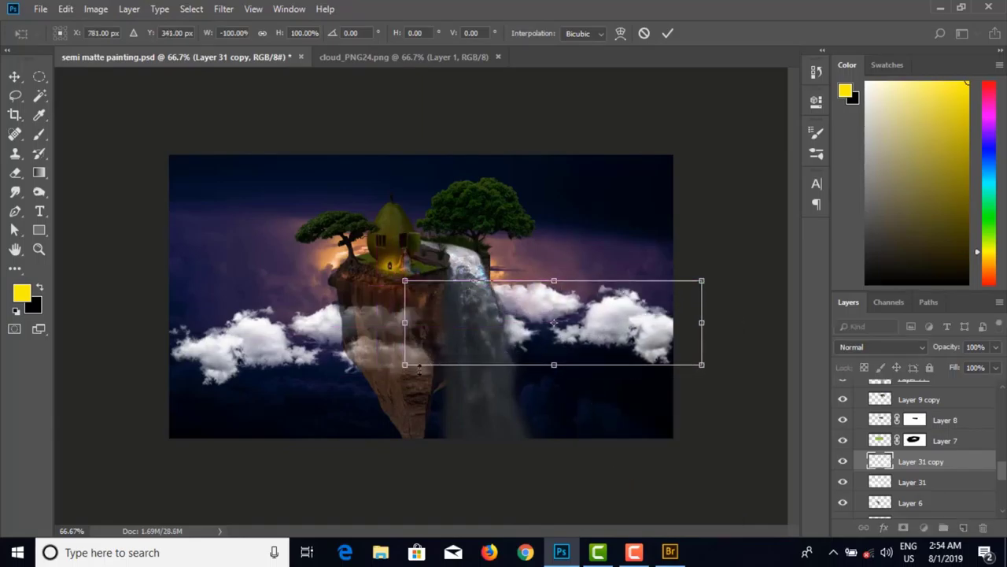
left_click_drag(403, 364, 458, 356)
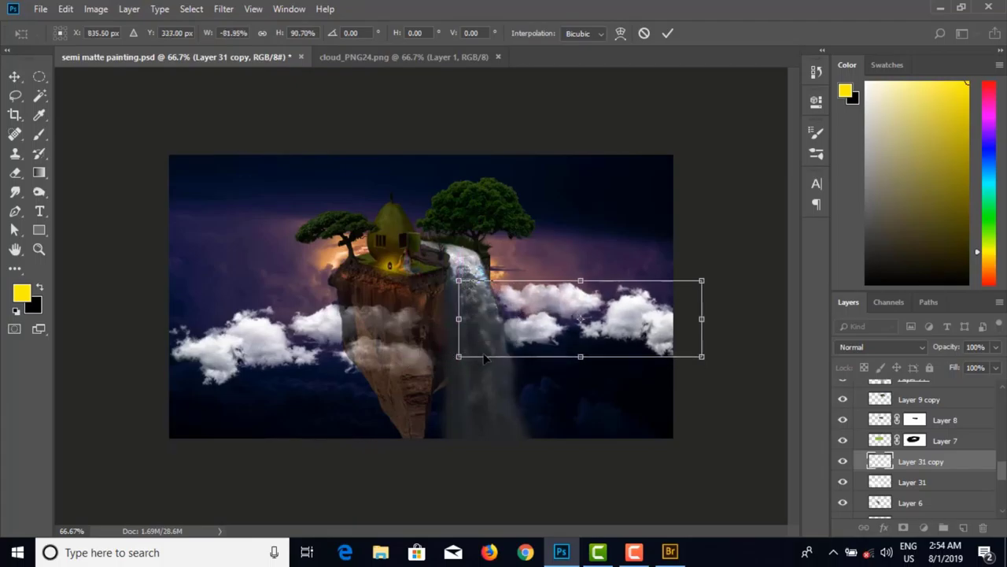
key("Return")
left_click_drag(551, 338, 548, 350)
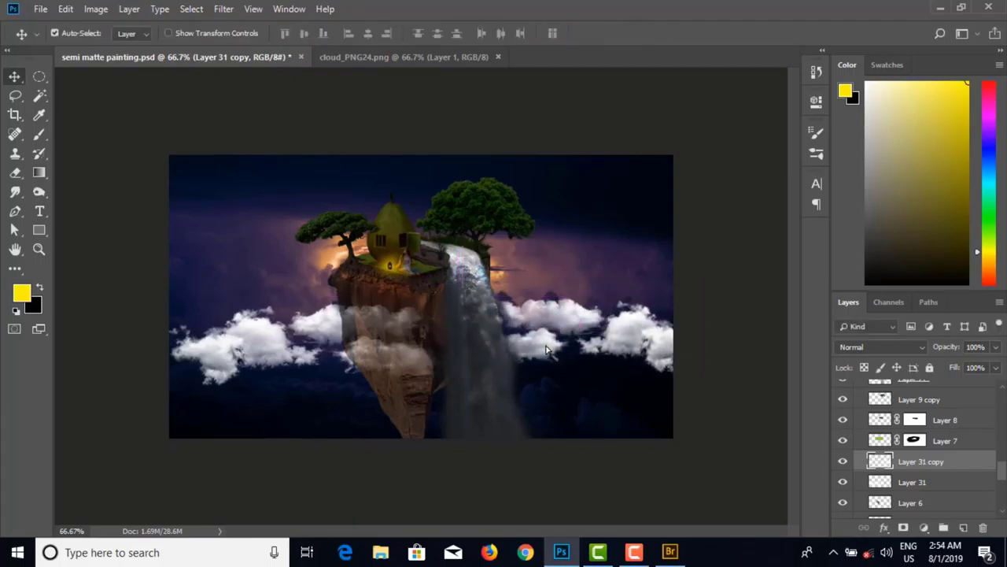
left_click(925, 483, "shift")
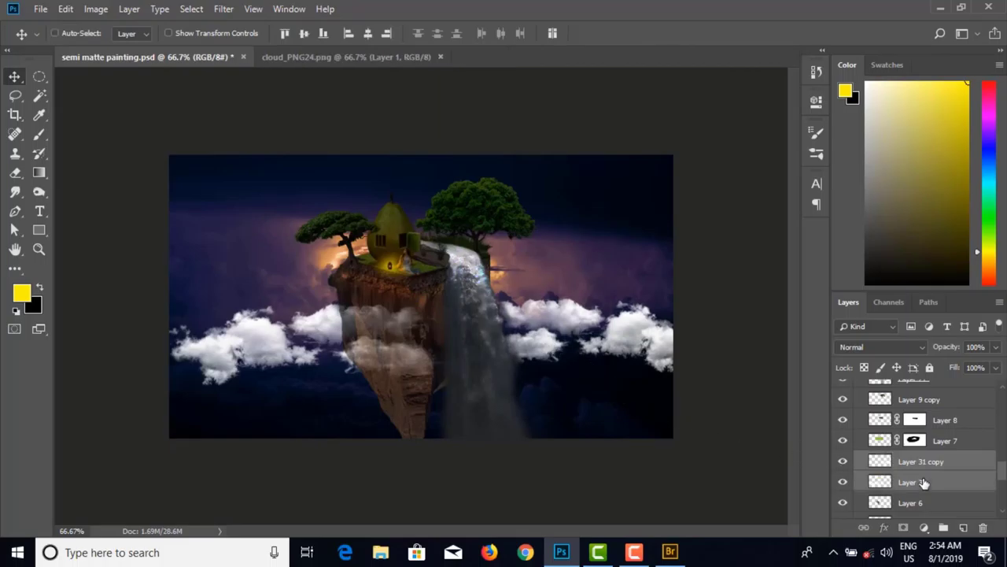
Step: Merge the two cloud layers into Layer 31 copy
key("e")
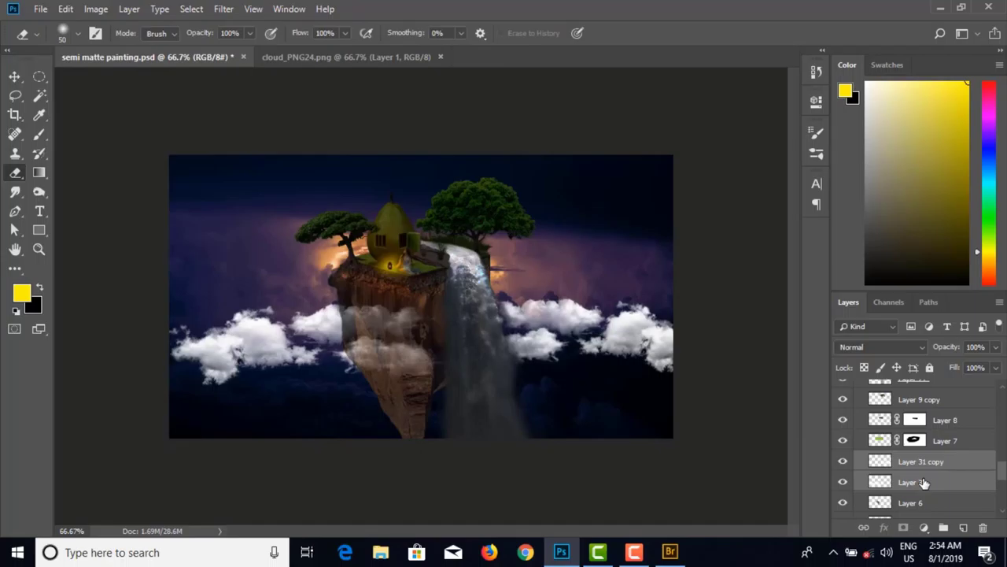
key("ctrl+e")
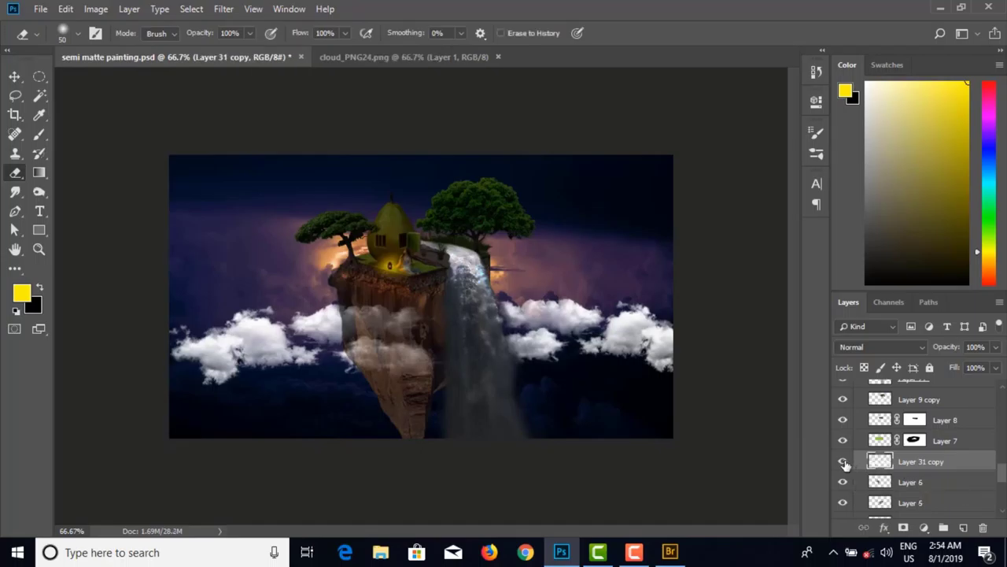
left_click(843, 464)
left_click(843, 464)
Step: Add an unclipped Brightness/Contrast adjustment with brightness -72 and contrast -12 over the scene
left_click(925, 529)
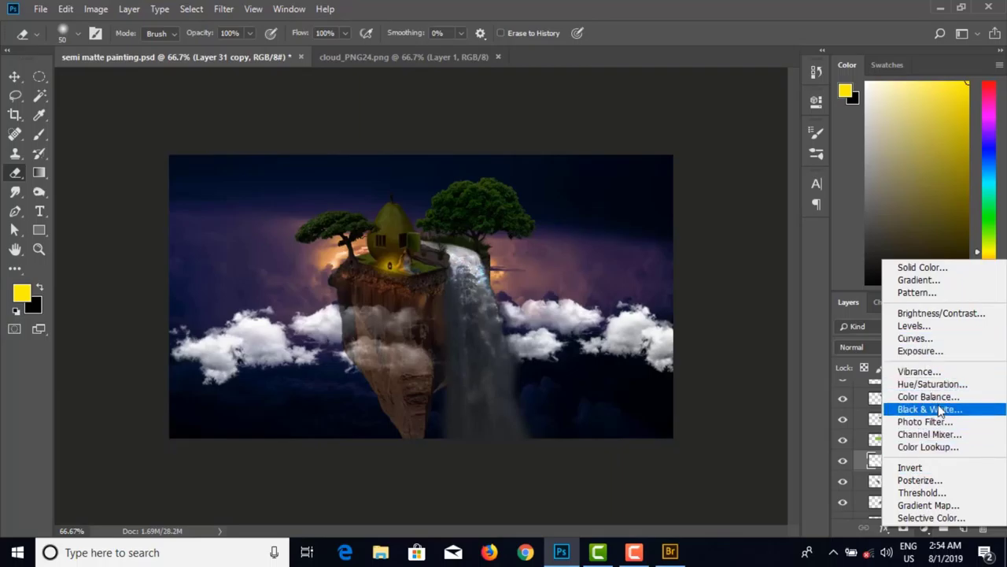
left_click(942, 314)
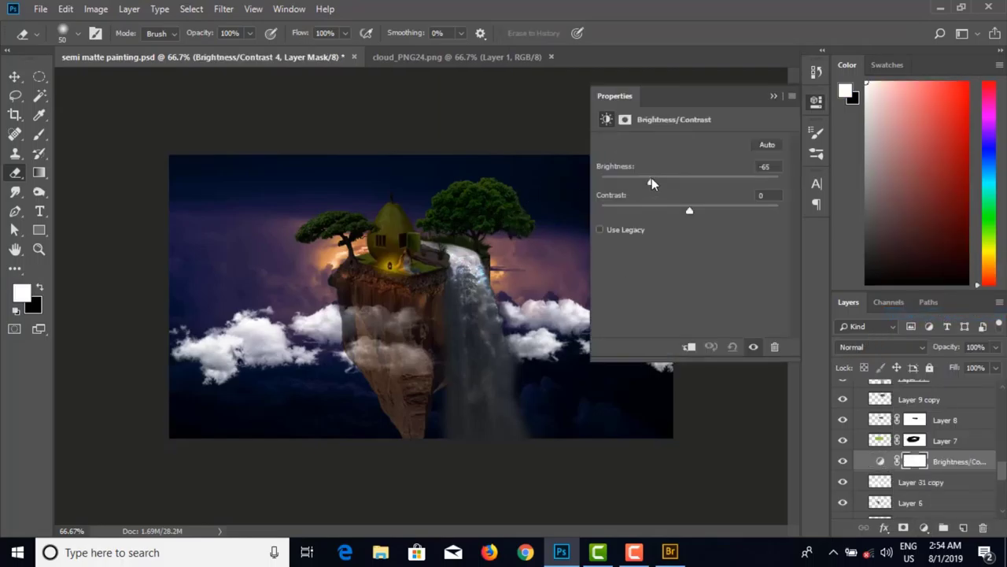
mouse_move(651, 179)
left_mouse_down()
mouse_move(636, 181)
mouse_move(653, 180)
left_mouse_up()
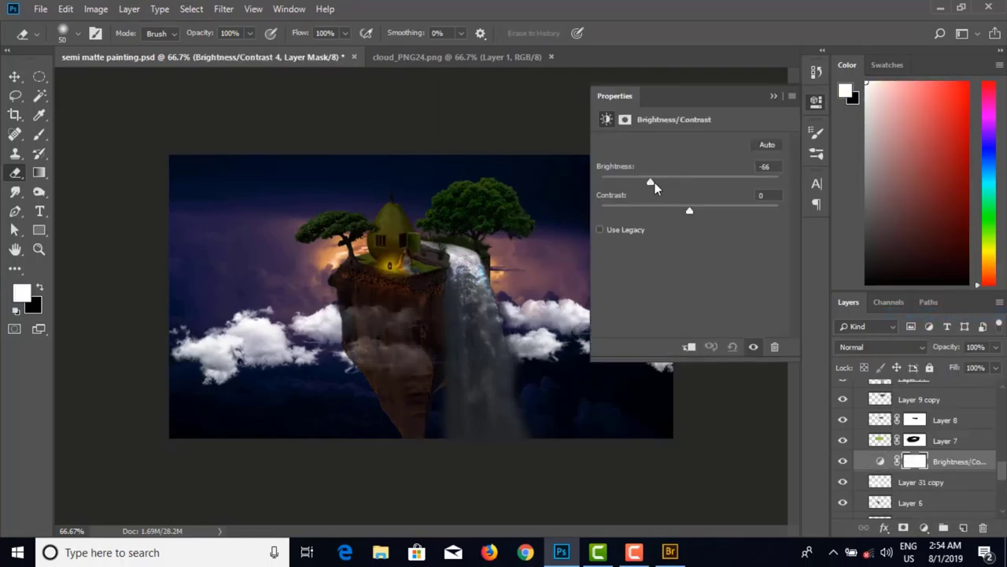
left_click(689, 346)
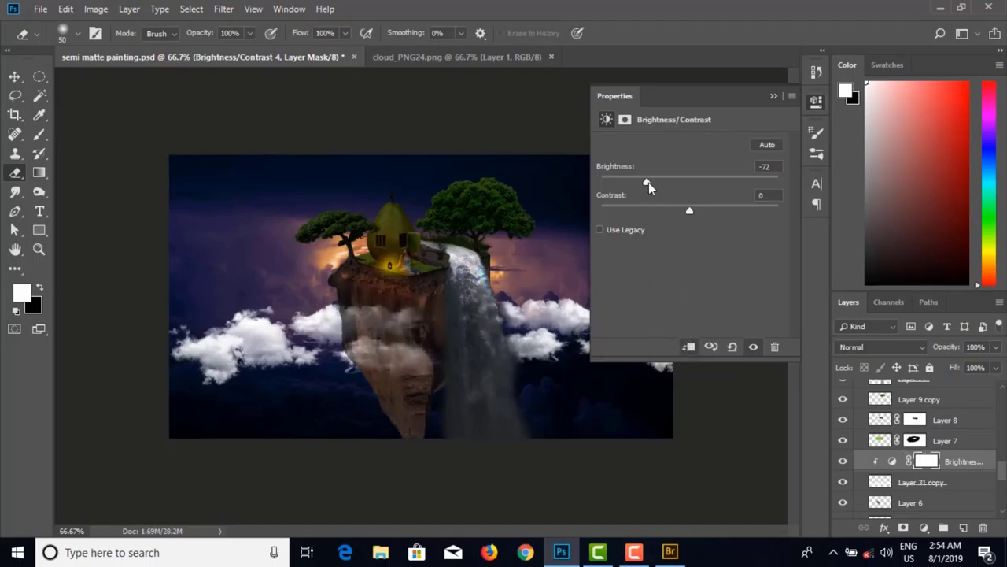
mouse_move(649, 182)
left_mouse_down()
mouse_move(627, 181)
mouse_move(667, 183)
mouse_move(647, 182)
left_mouse_up()
left_click(688, 346)
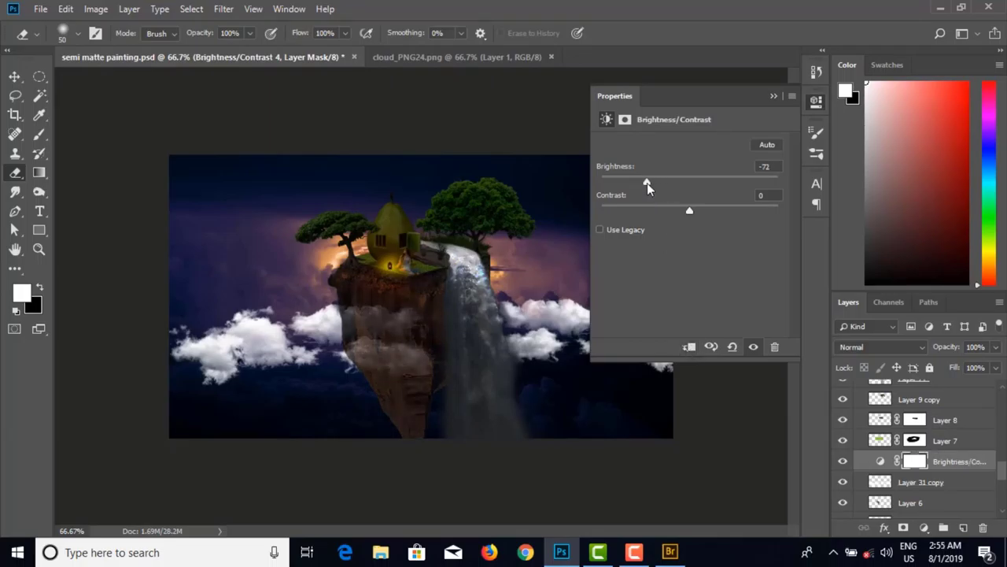
left_click_drag(689, 212, 672, 212)
left_click(773, 96)
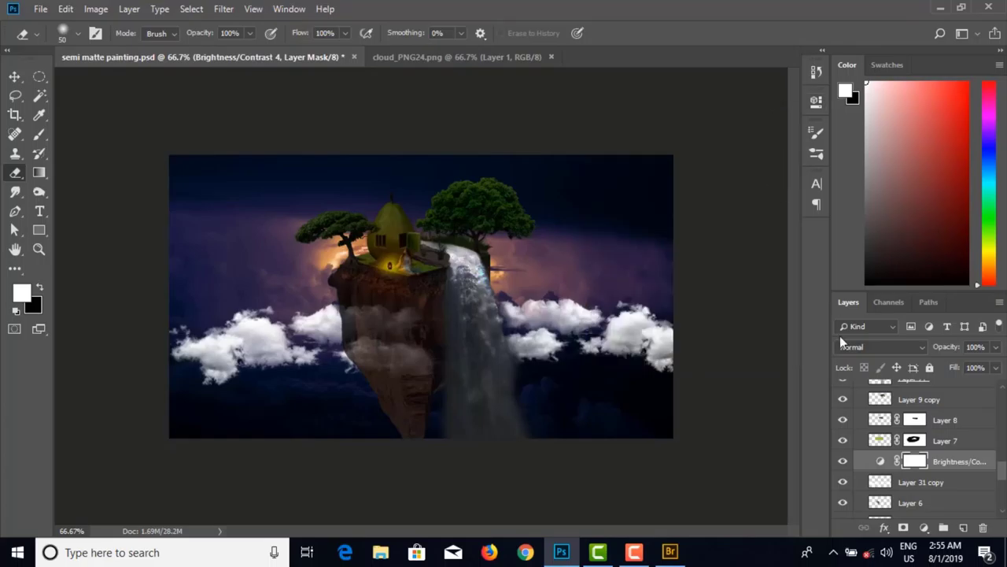
left_click(843, 464)
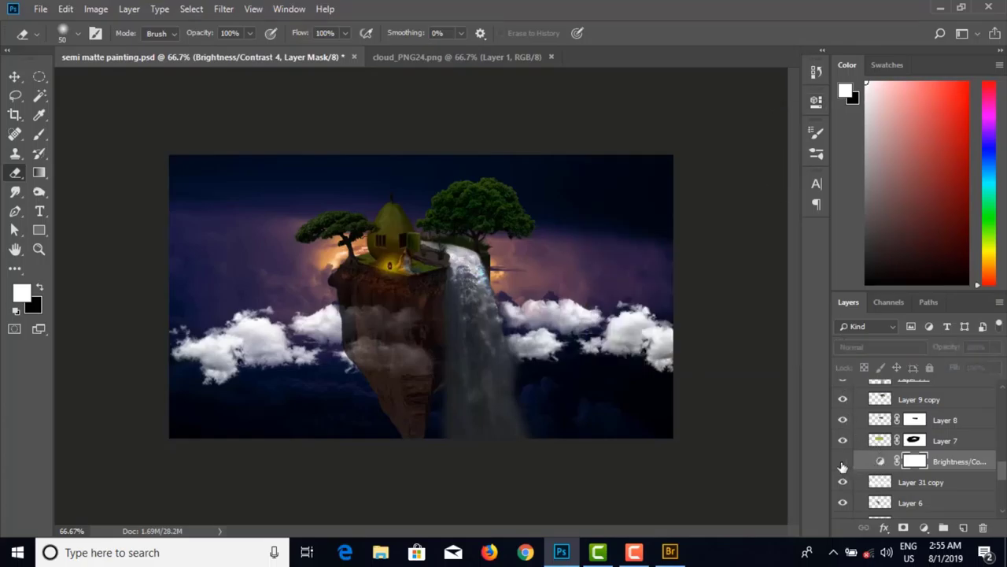
left_click(843, 462)
left_click(923, 483)
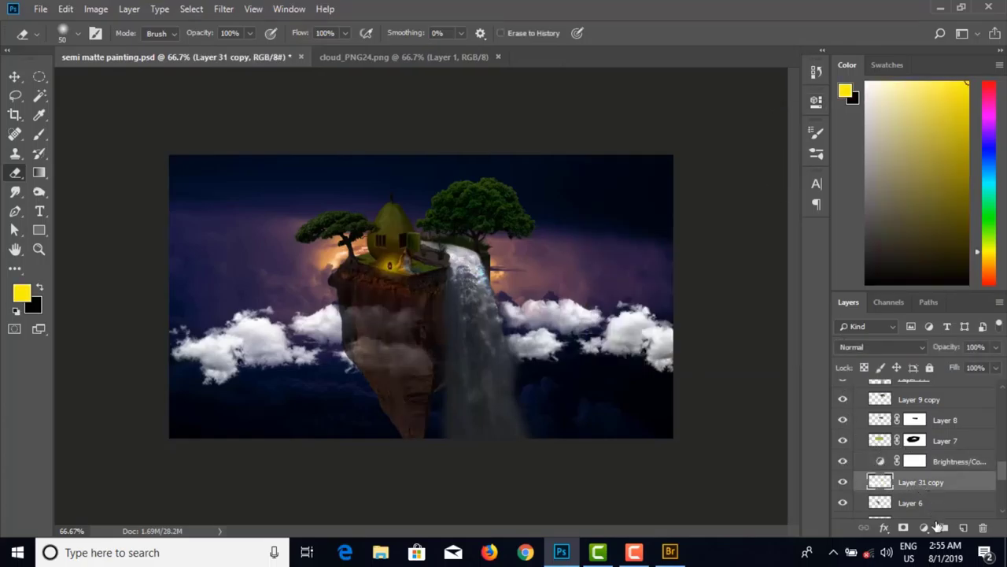
left_click(924, 527)
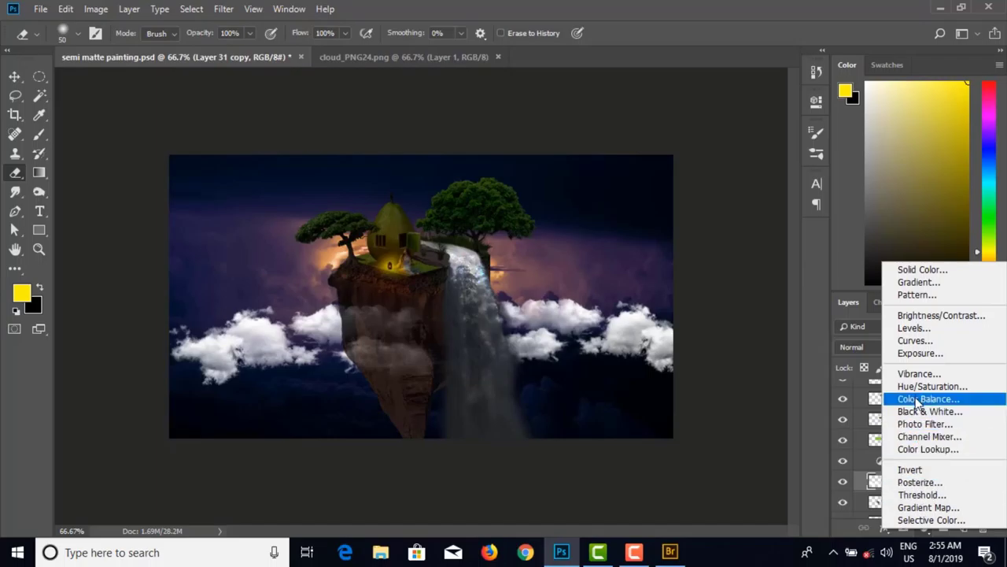
left_click(910, 329)
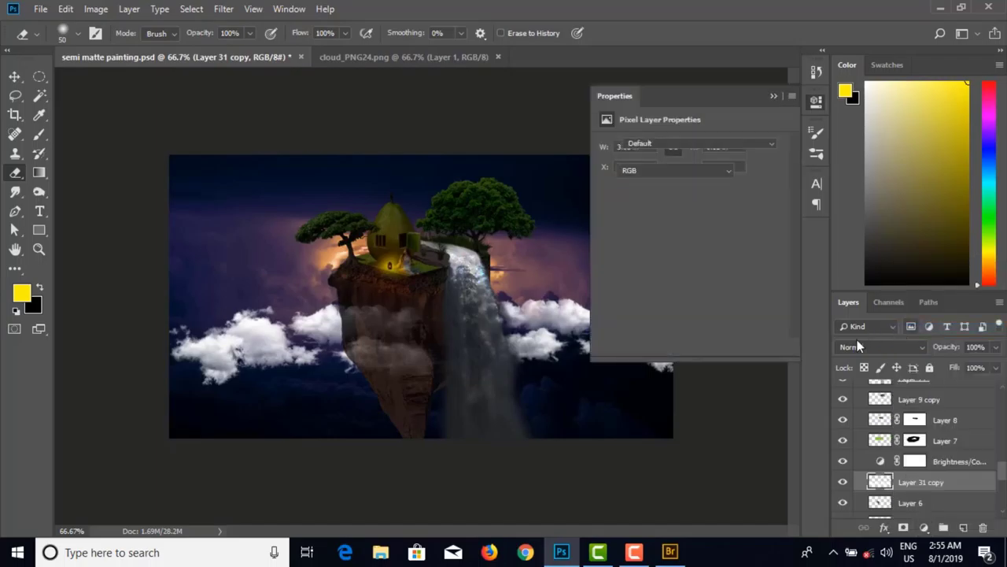
left_click(690, 348)
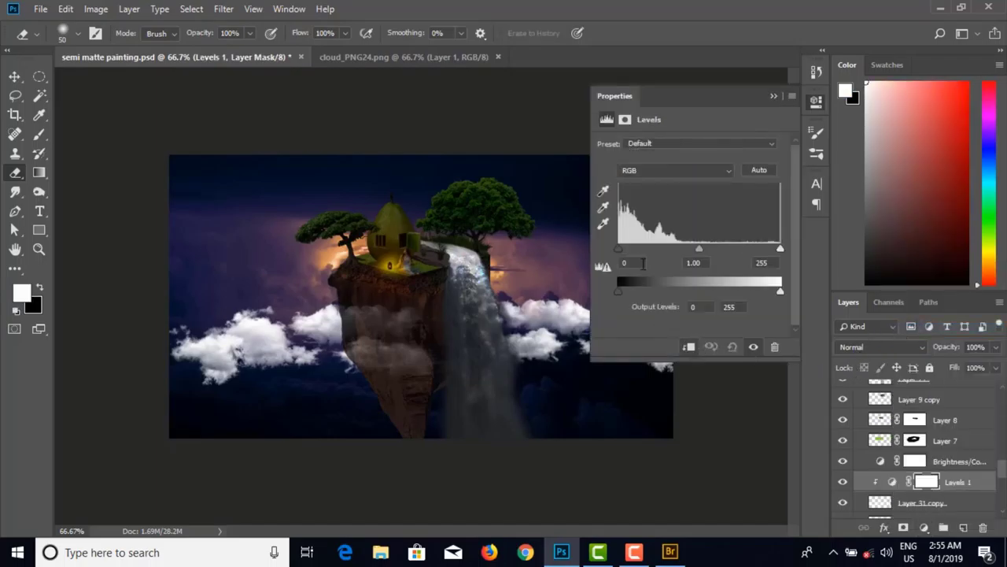
left_click_drag(620, 251, 656, 254)
left_click_drag(655, 248, 605, 262)
left_click(772, 96)
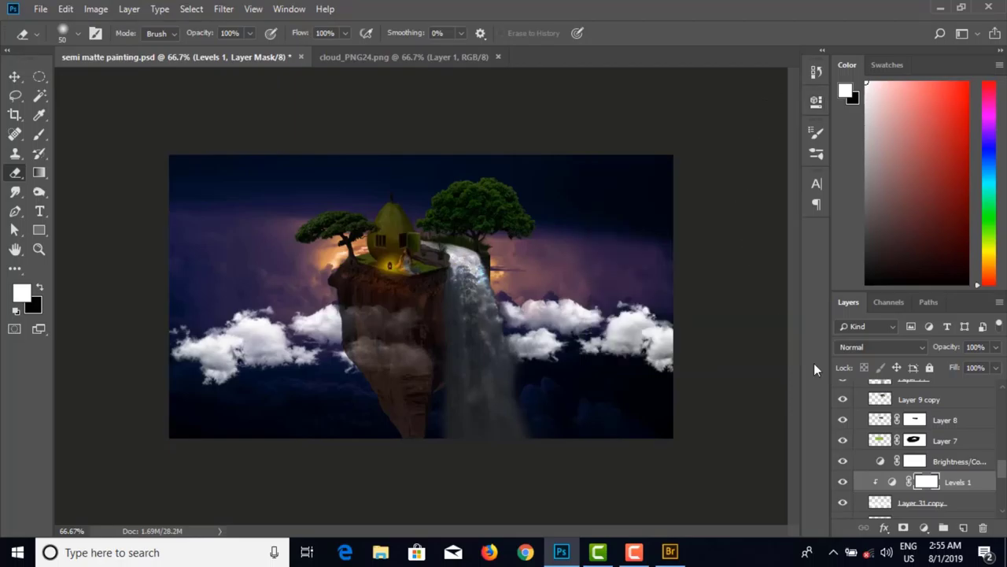
key("ctrl+2")
left_click(985, 531)
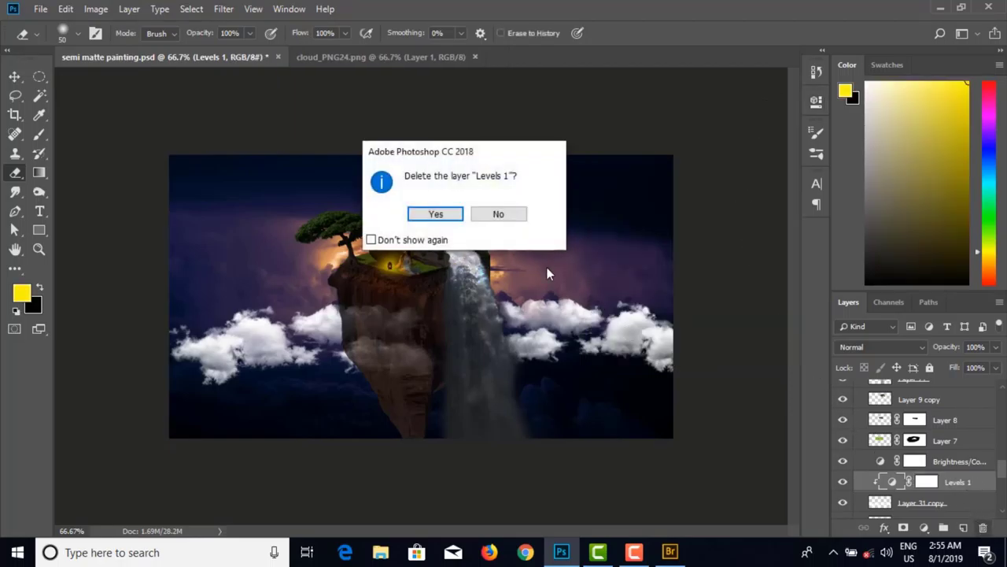
left_click(453, 214)
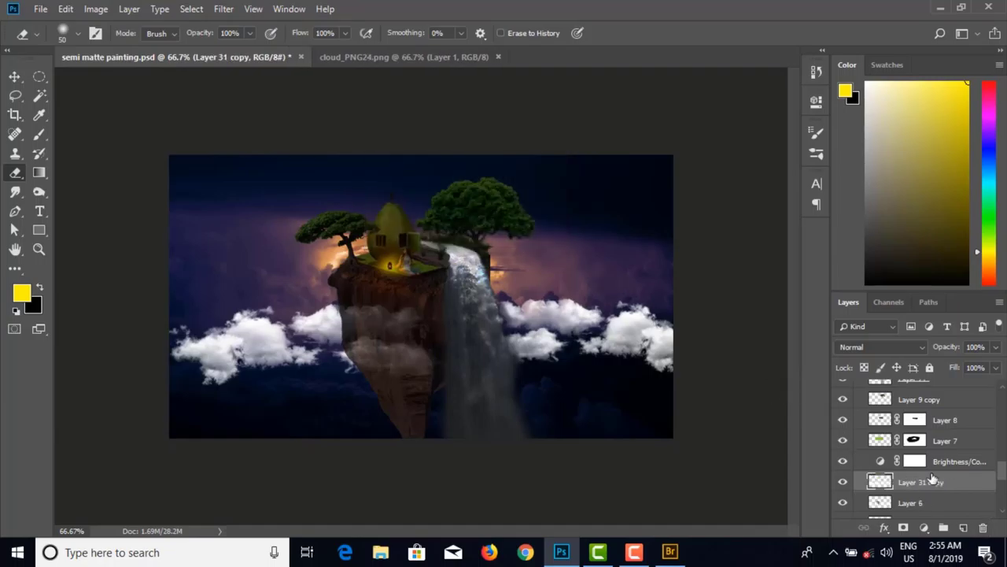
Step: Try Soft Light, Color Dodge, Multiply, Luminosity, Subtract and Linear Light blends on the clouds
left_click(884, 347)
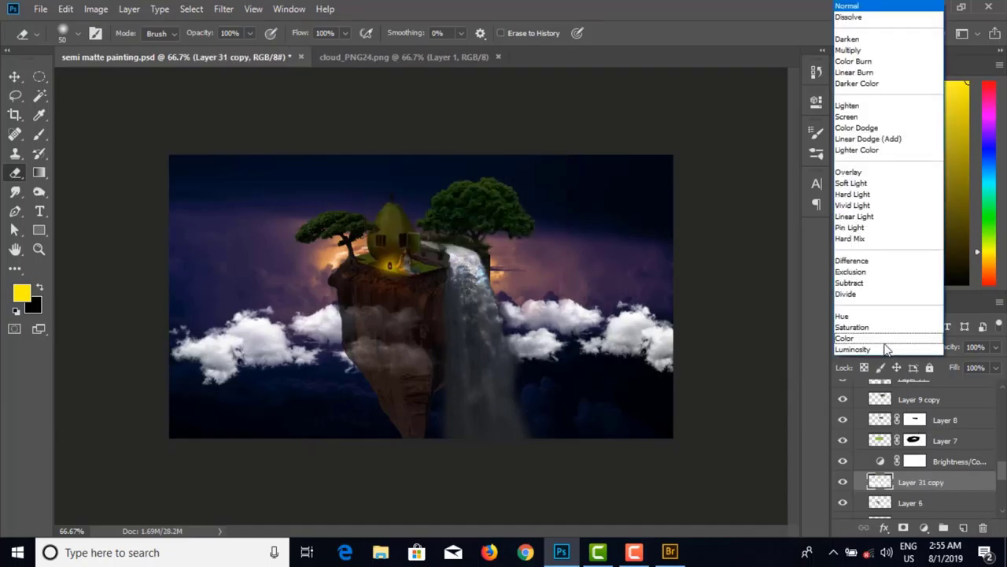
left_click(855, 187)
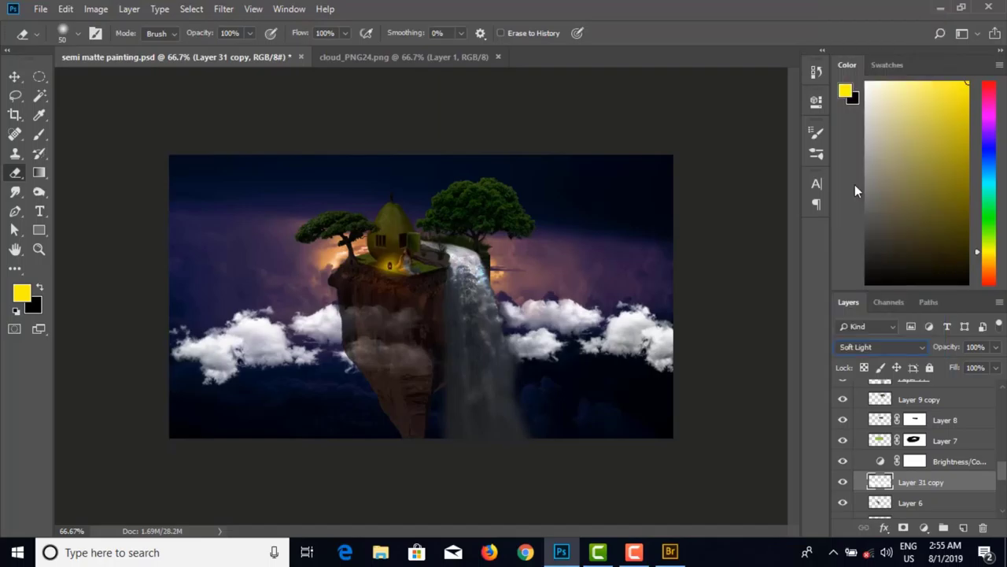
left_click(903, 346)
left_click(872, 130)
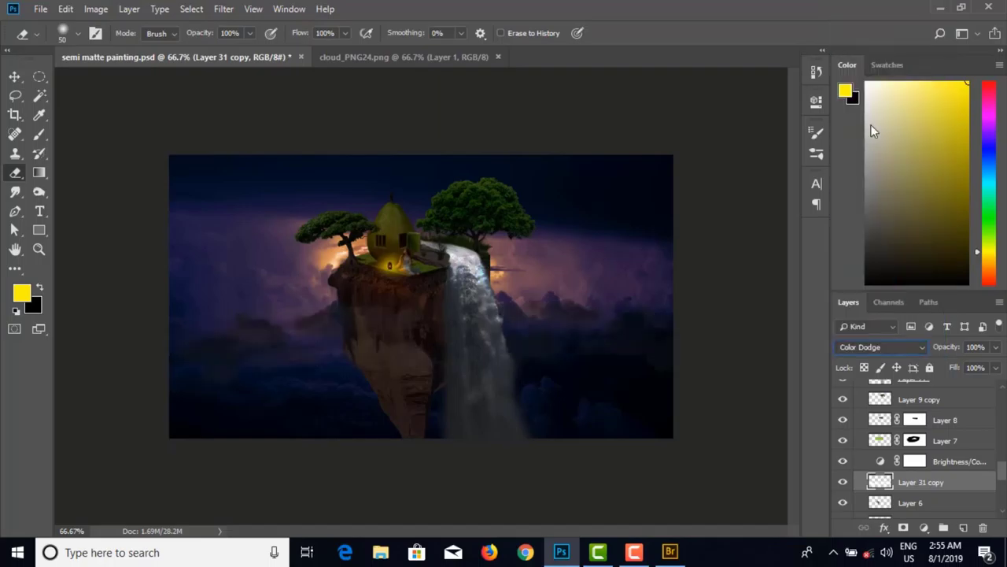
left_click(874, 347)
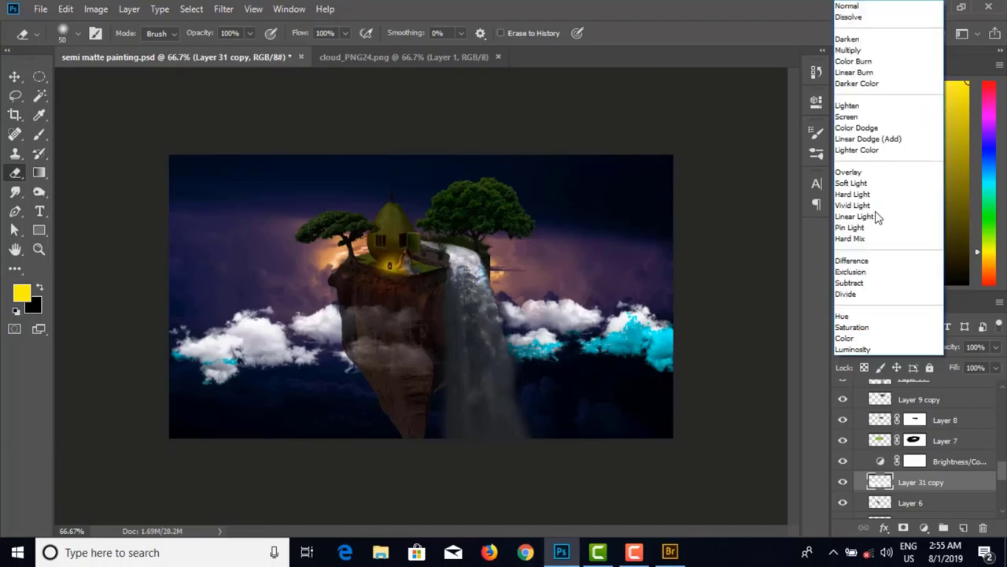
left_click(863, 52)
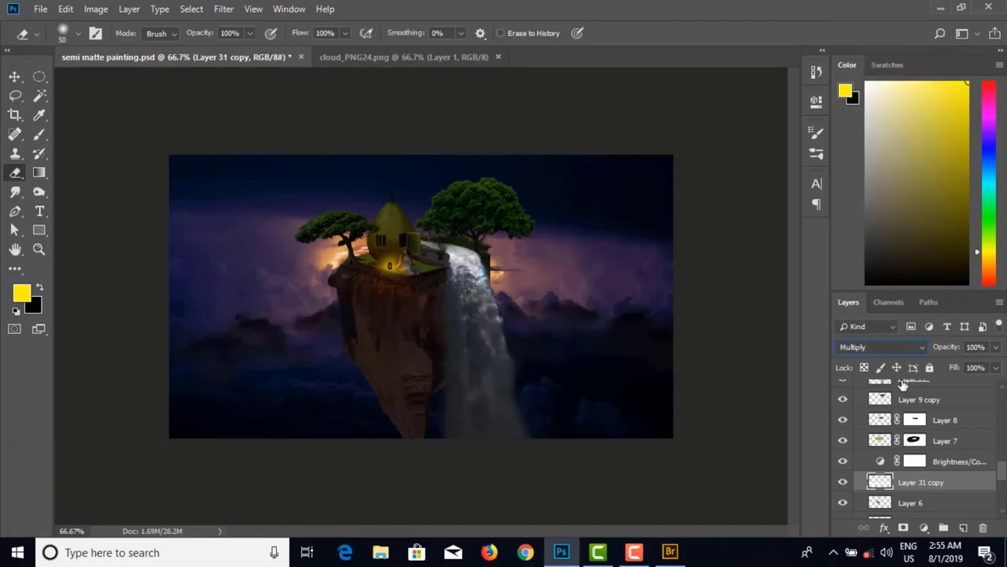
left_click(891, 347)
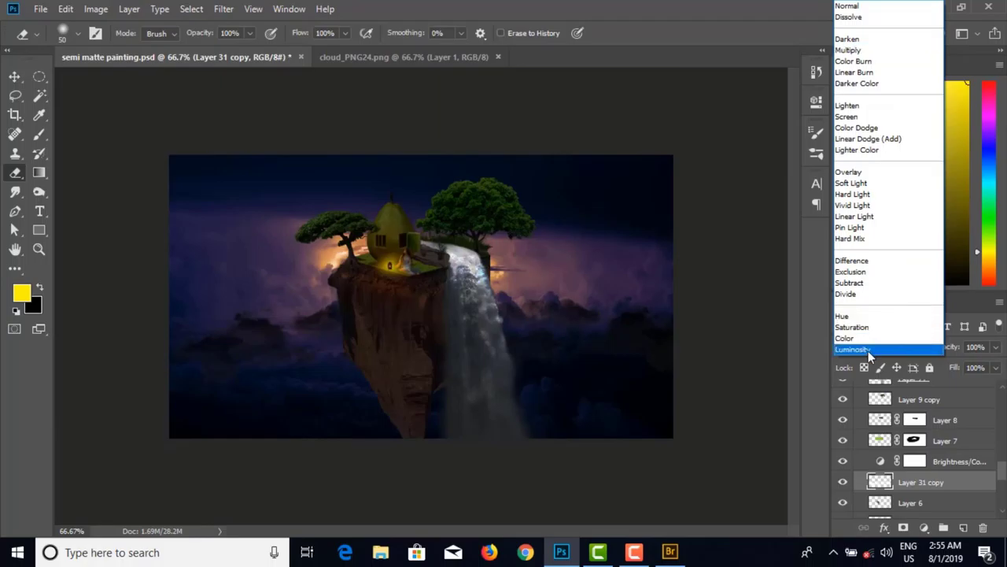
left_click(868, 351)
left_click(868, 350)
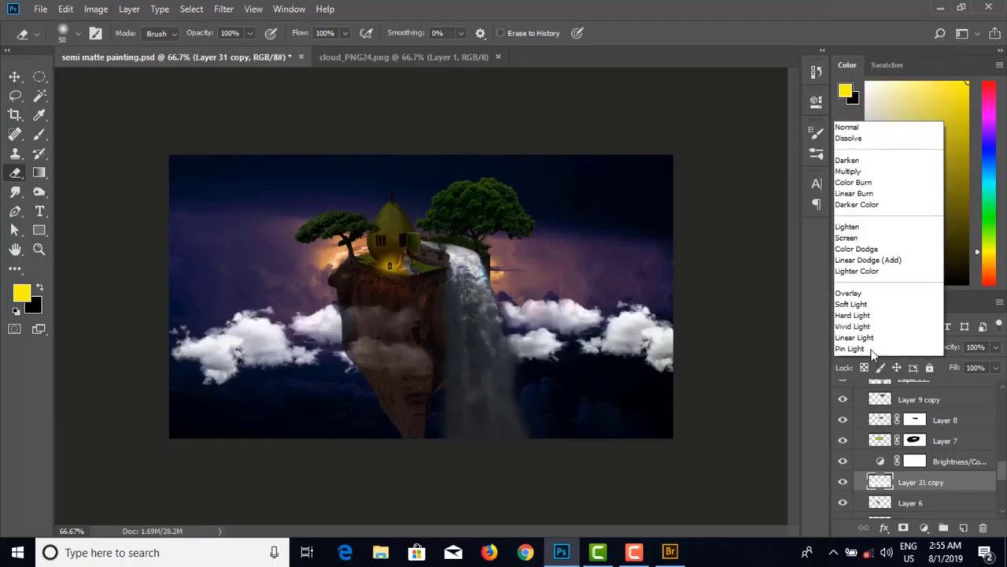
left_click(863, 283)
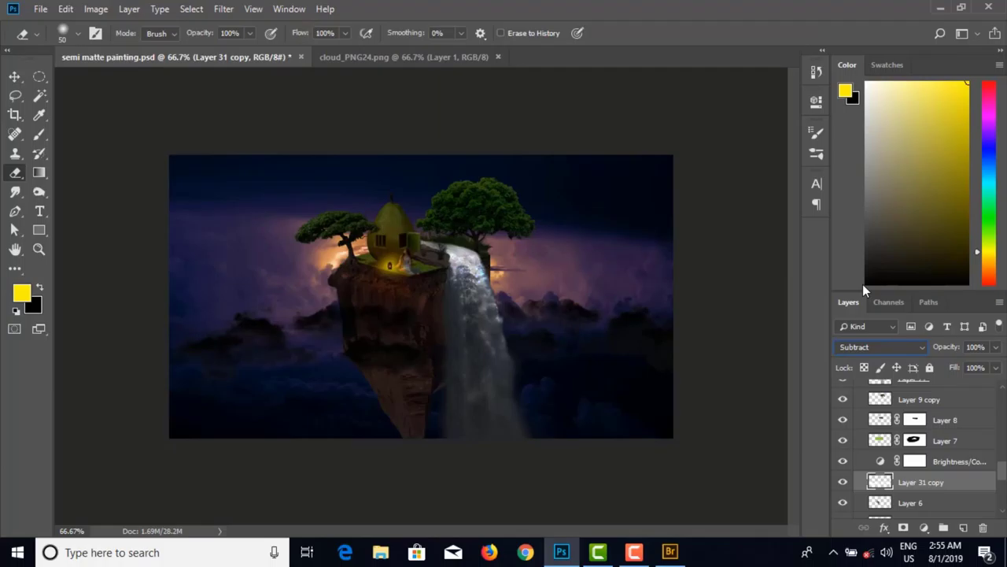
key("Up")
key("Up")
key("Up")
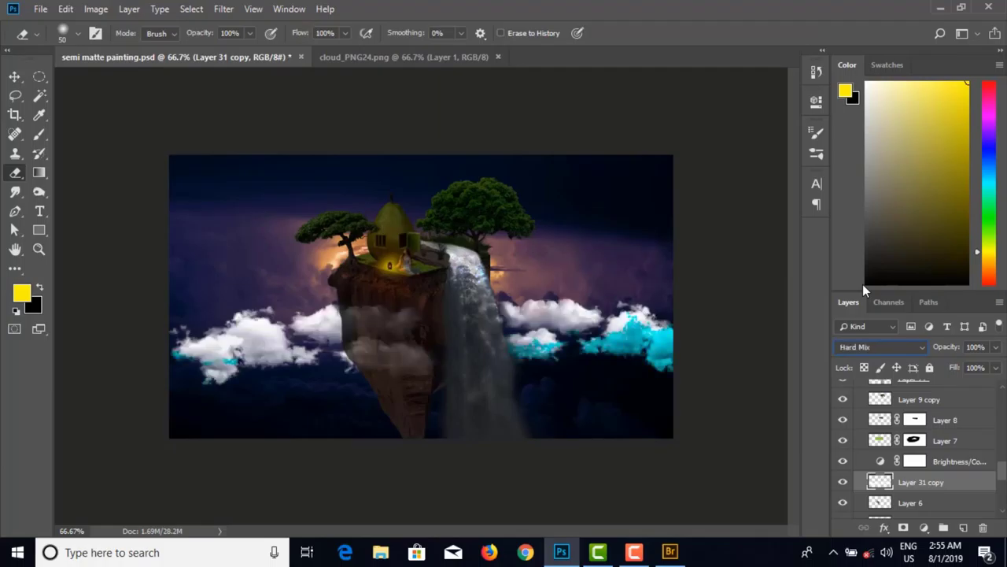
key("Down")
key("Down")
key("Down")
key("Down")
key("Down")
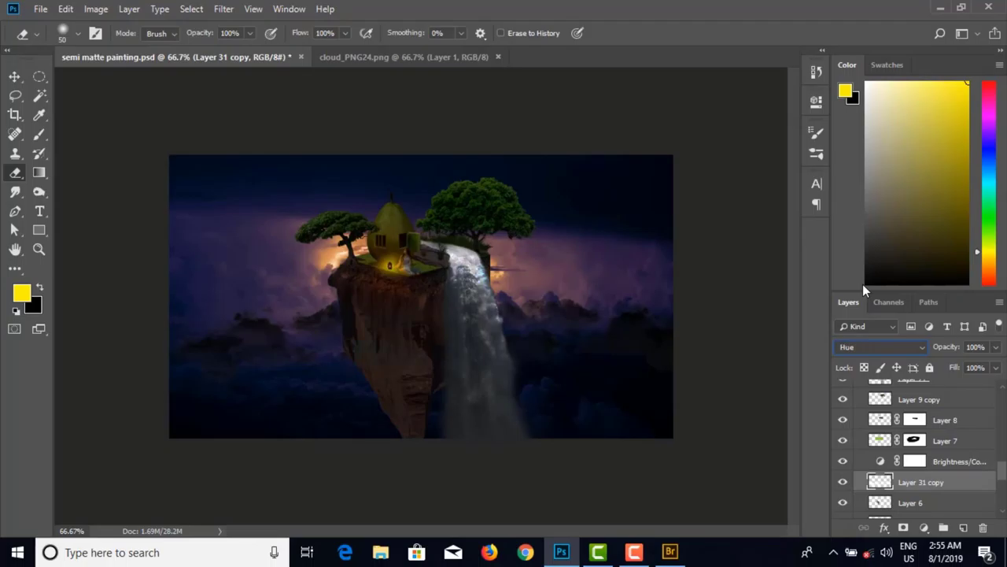
key("Down")
key("Up")
key("Up")
key("Up")
key("Up")
key("Up")
key("Up")
key("Up")
key("Up")
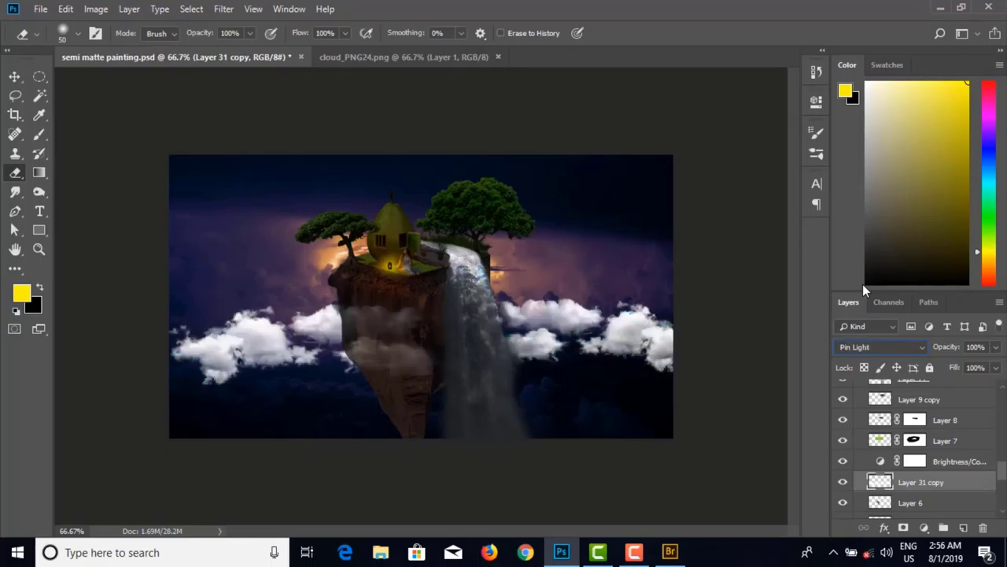
key("Up")
key("Up")
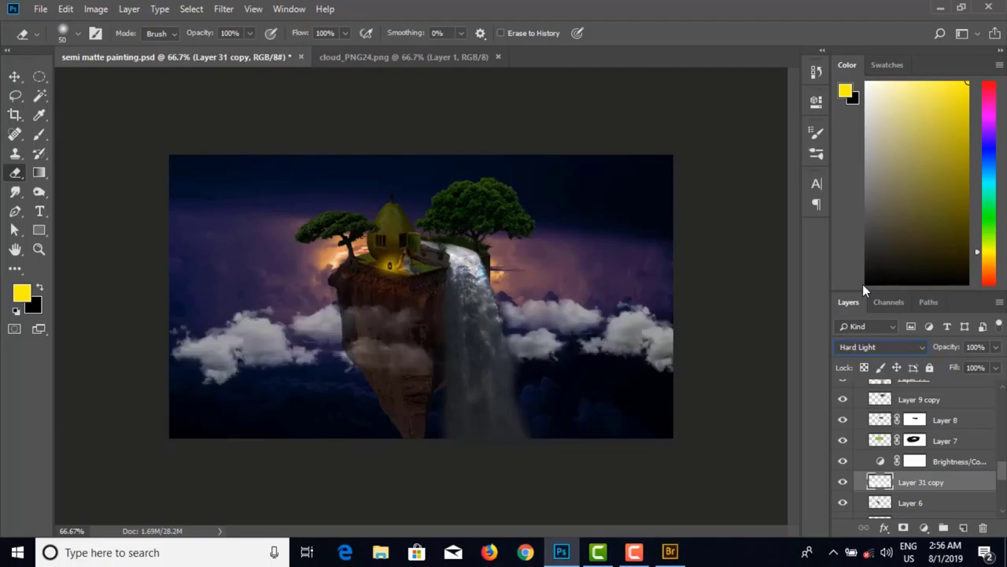
Step: Set the clouds to 42% opacity and delete the stray Layer 31 copy 2 duplicate
left_click(995, 347)
left_click_drag(986, 361, 955, 366)
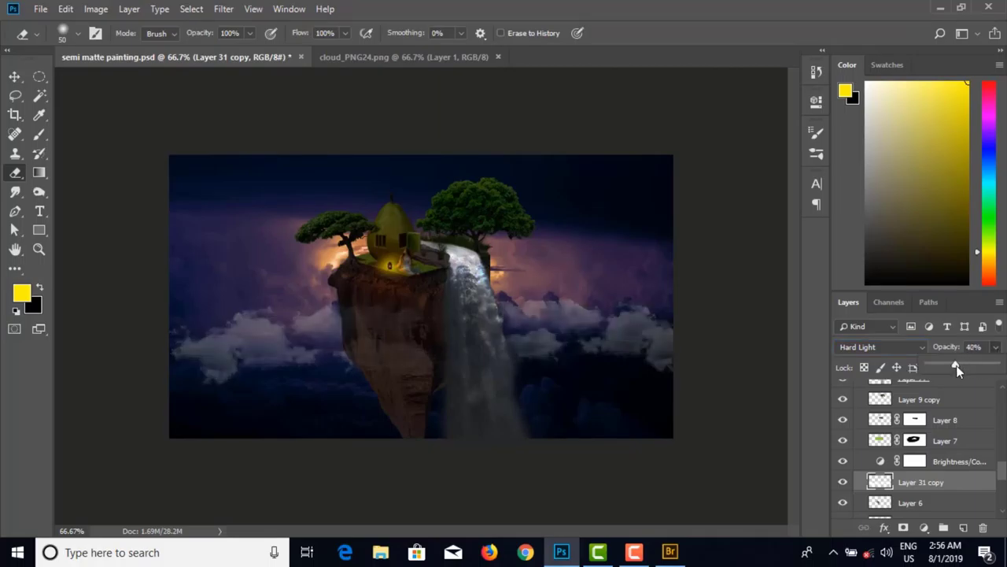
left_click_drag(957, 365, 957, 366)
key("v")
mouse_move(327, 340)
left_mouse_down()
mouse_move(310, 351)
mouse_move(311, 321)
left_mouse_up()
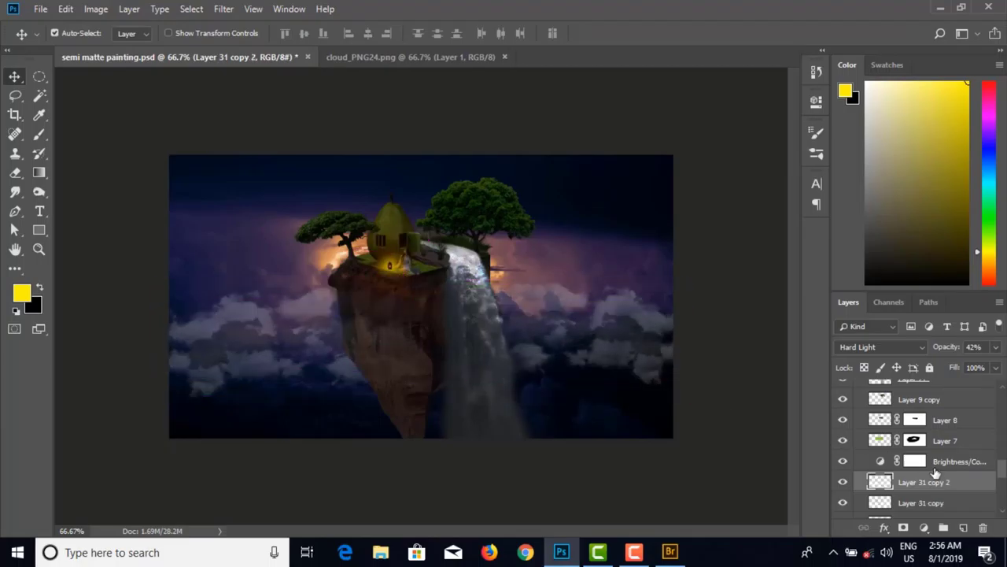
left_click(983, 528)
left_click(437, 219)
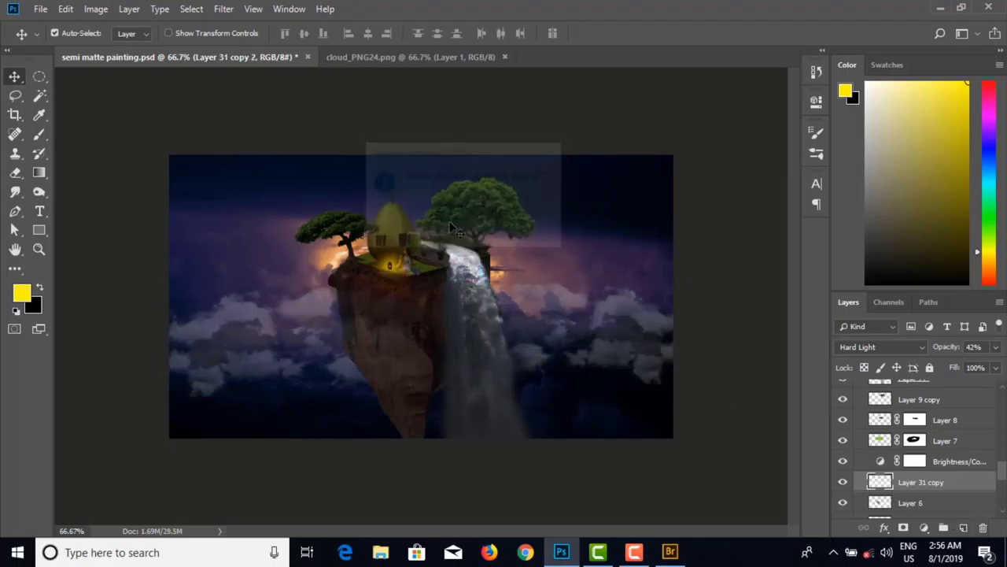
Step: Return the clouds to Normal, stack Layer 31 copy above Brightness/Contrast, and select Layer 21
left_click_drag(335, 344, 333, 336)
left_click(860, 352)
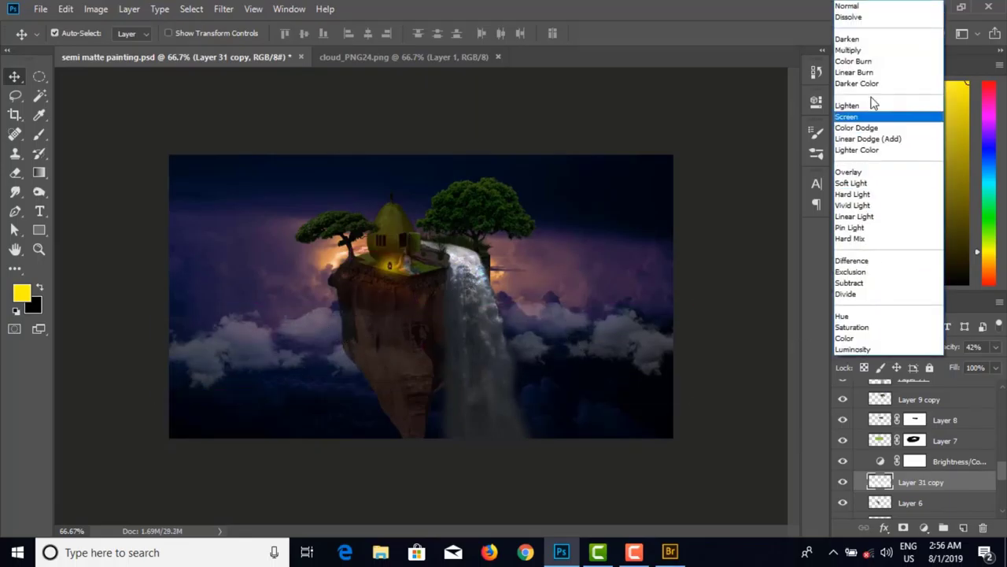
left_click(864, 6)
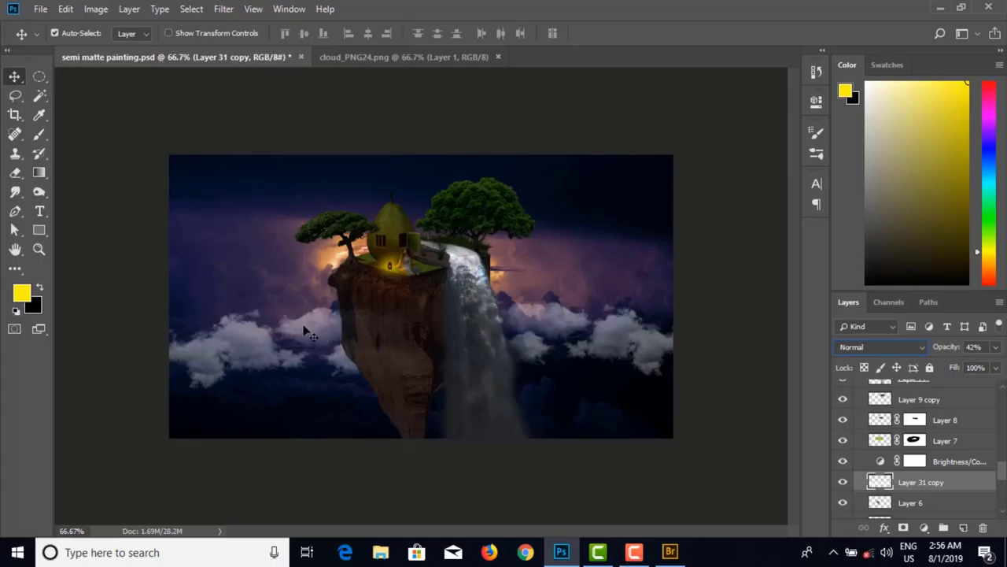
mouse_move(303, 328)
left_mouse_down()
mouse_move(338, 353)
mouse_move(299, 333)
mouse_move(315, 339)
mouse_move(316, 328)
left_mouse_up()
left_click_drag(925, 484, 925, 462)
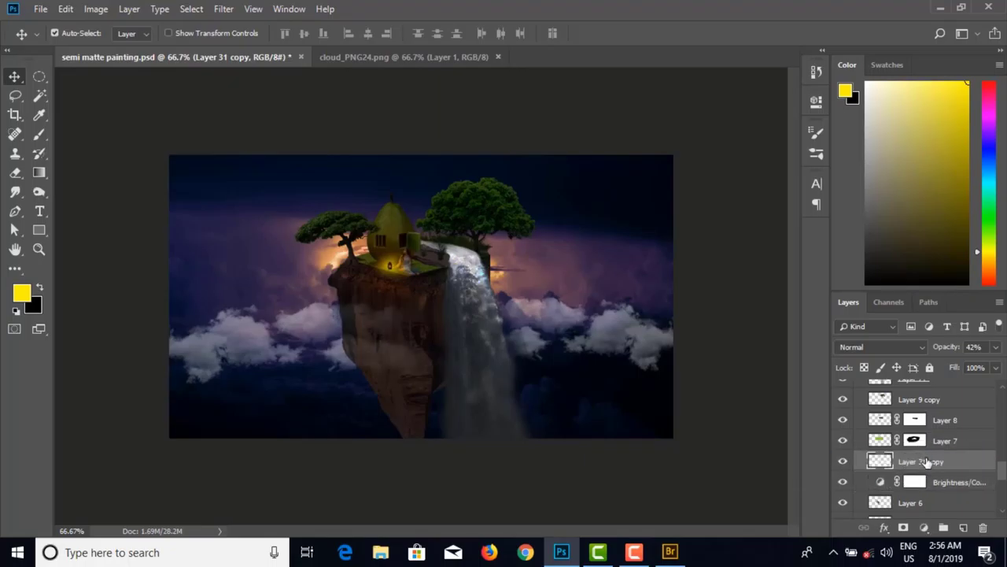
left_click(506, 366)
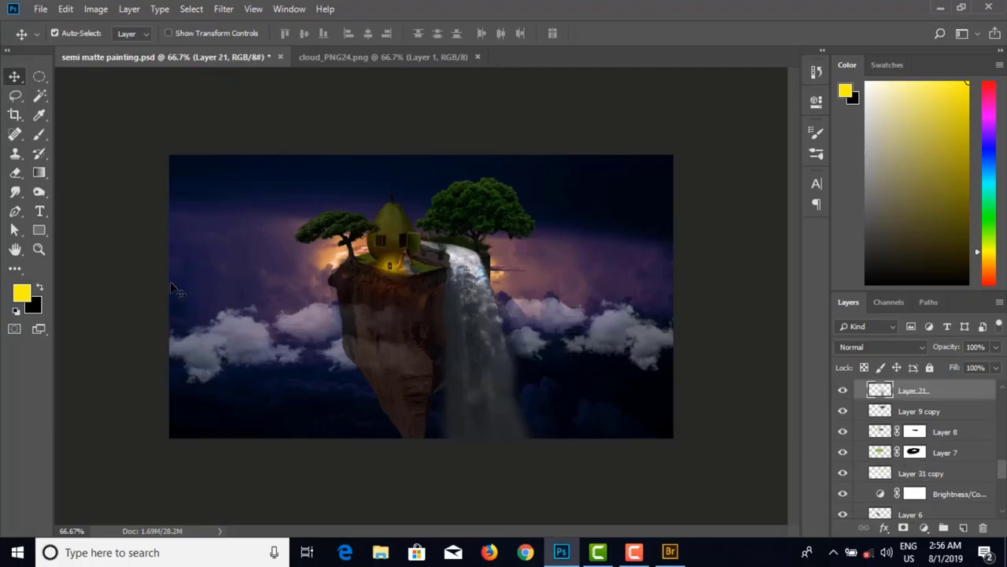
left_click(15, 173)
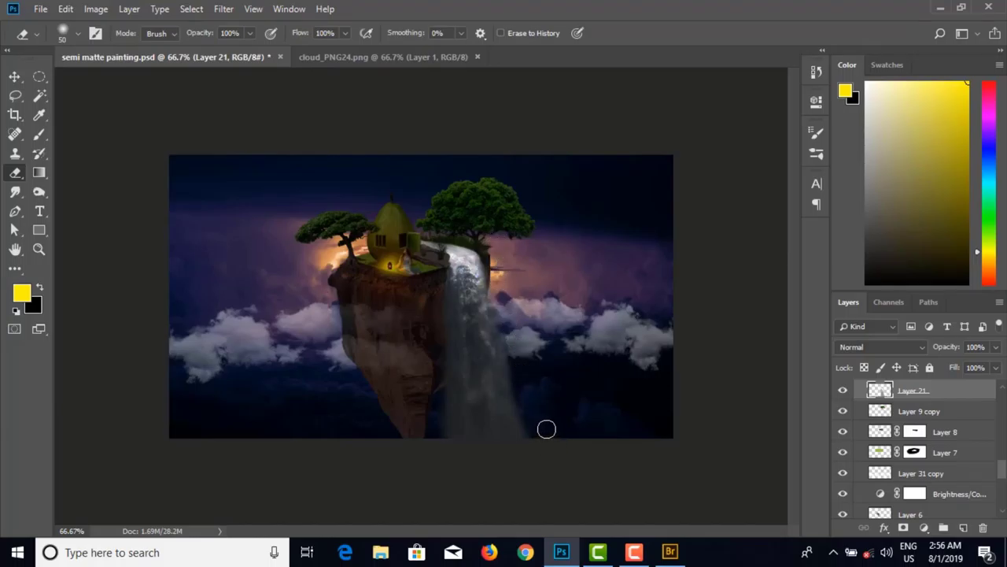
Step: Erase the mist along the waterfall's lower right edge into the clouds
mouse_move(512, 302)
left_mouse_down()
mouse_move(507, 364)
mouse_move(524, 464)
left_mouse_up()
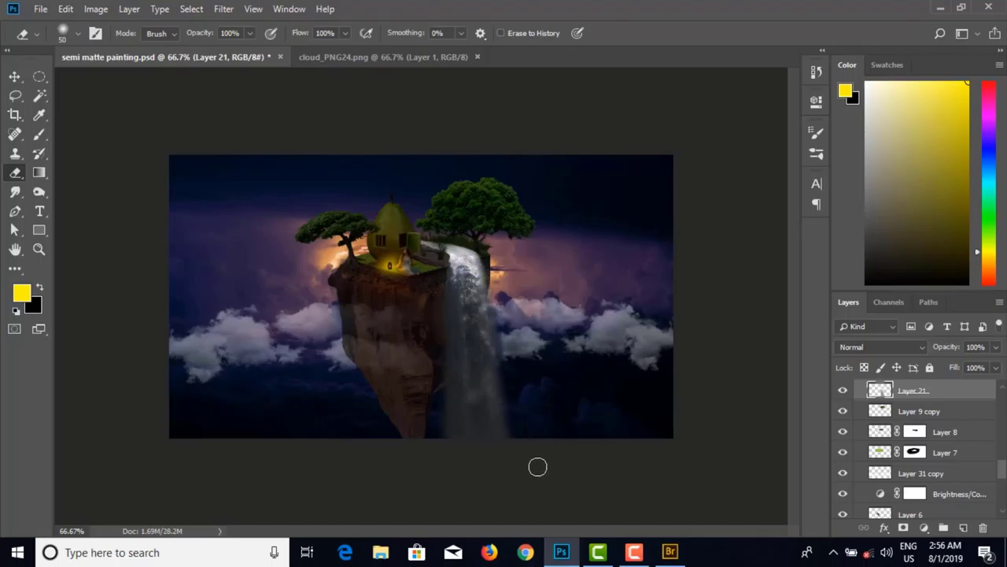
left_click(14, 76)
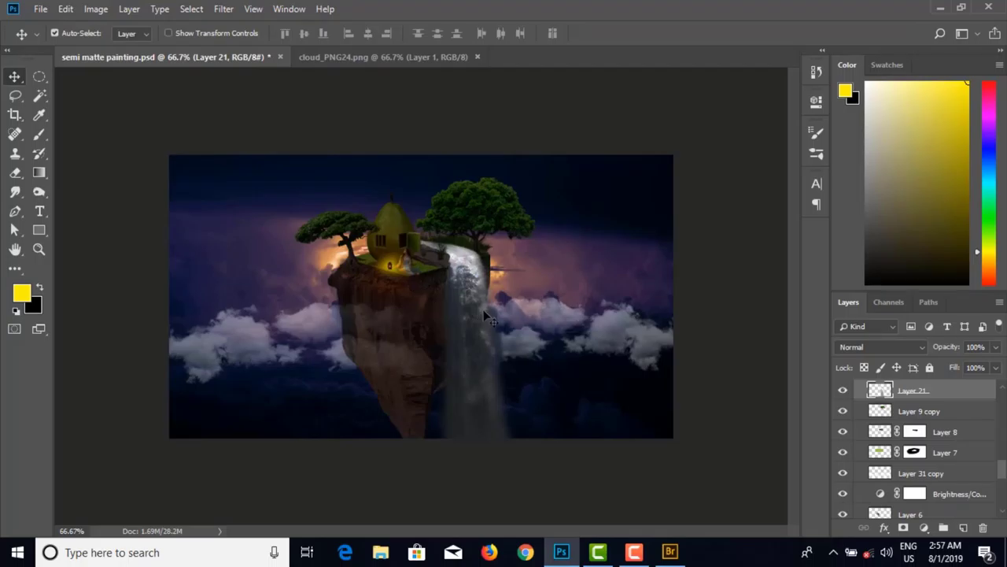
scroll(952, 435, "up", 3)
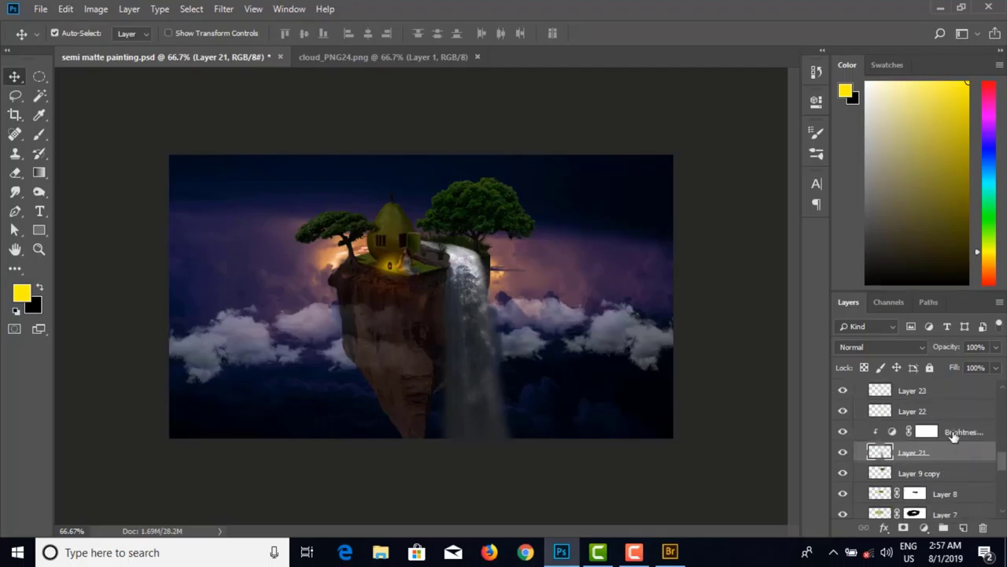
scroll(952, 435, "up", 8)
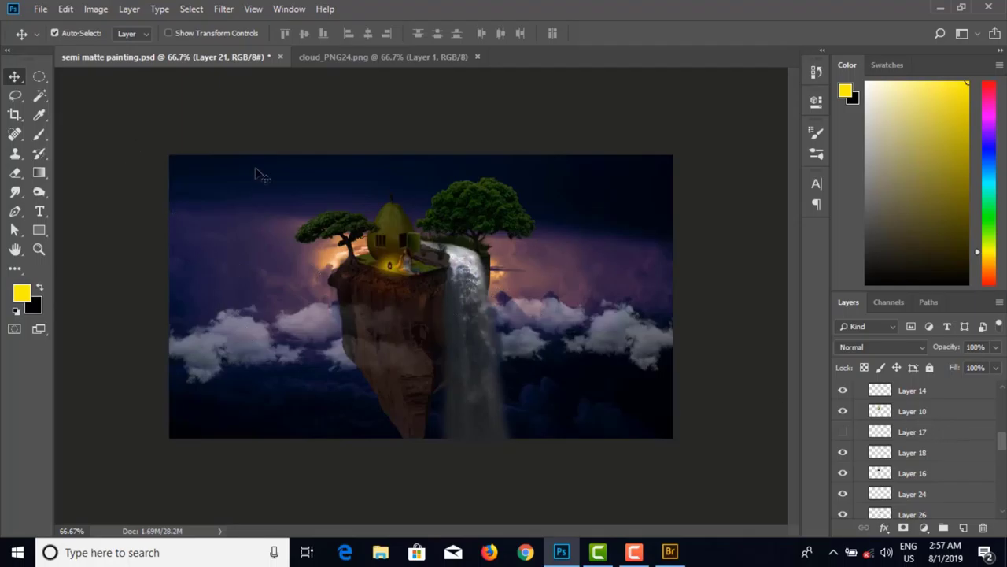
Step: Close the cloud_PNG24.png document and make Layer 31 copy active
left_click(369, 58)
left_click(477, 57)
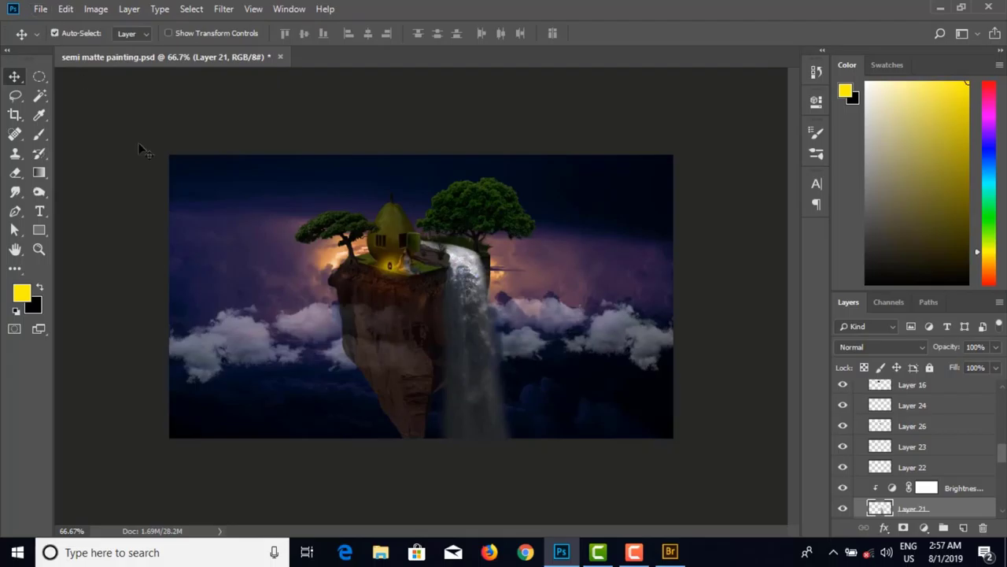
left_click(236, 334)
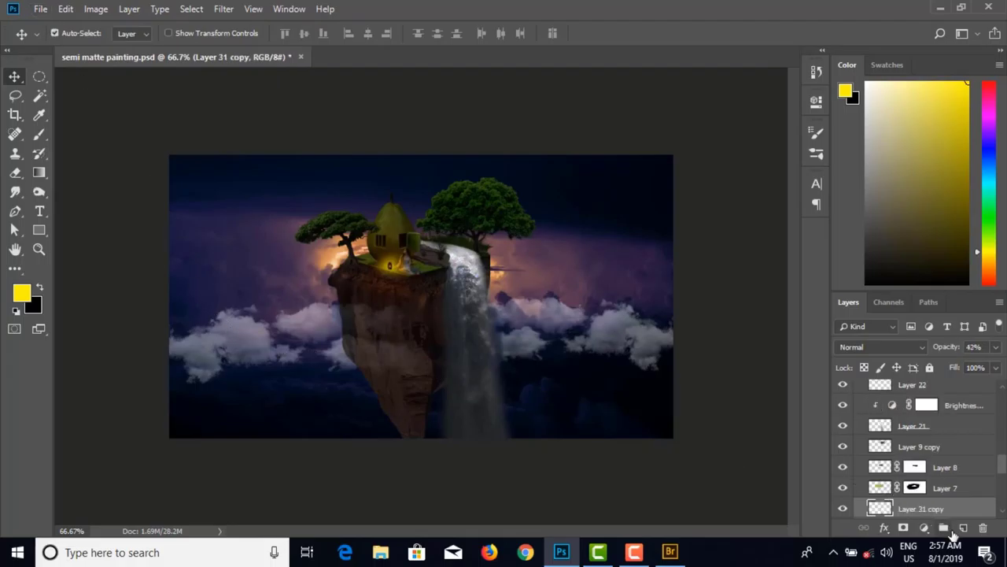
Step: Add a Color Lookup adjustment layer with the LateSunset.3DL look
left_click(924, 527)
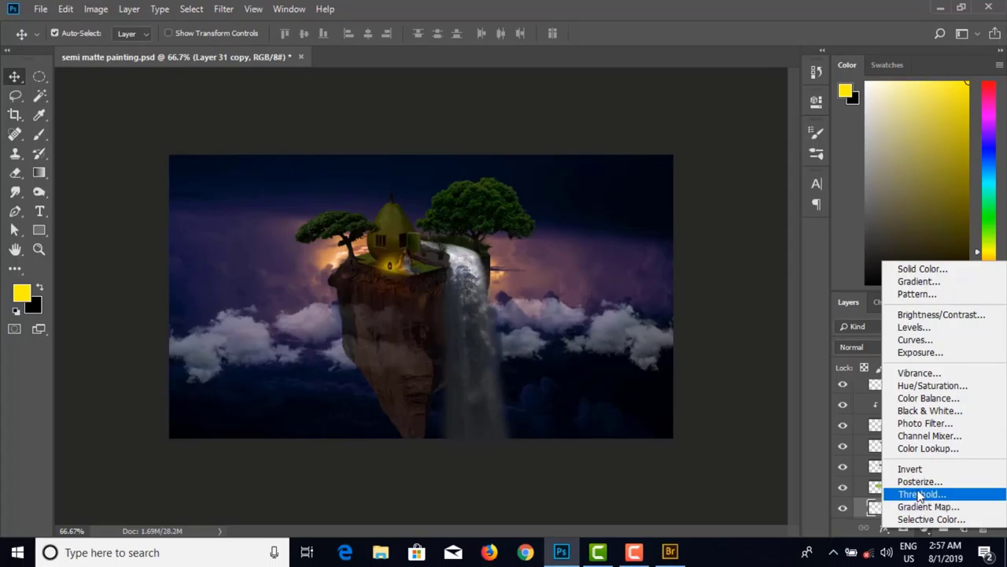
left_click(927, 449)
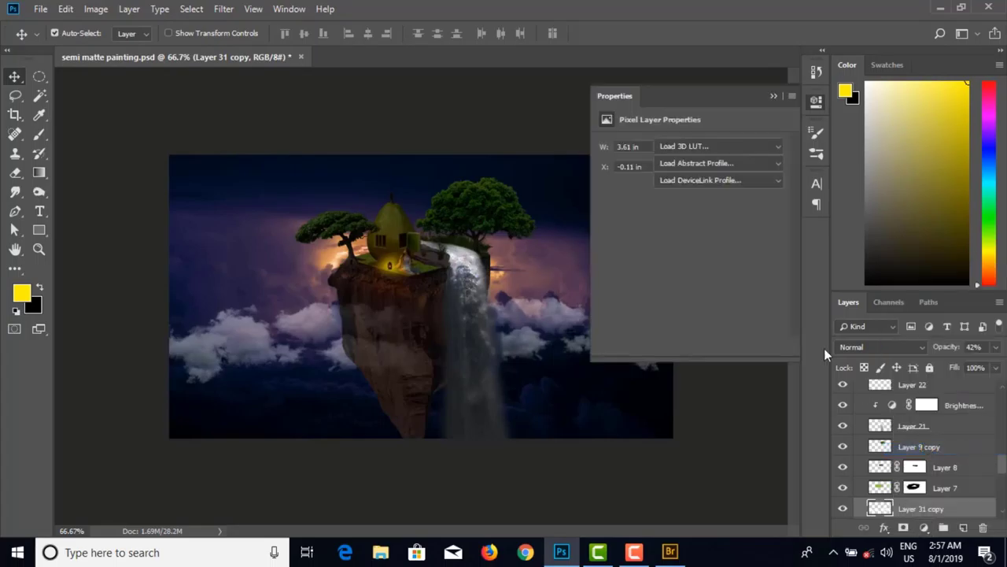
left_click(730, 148)
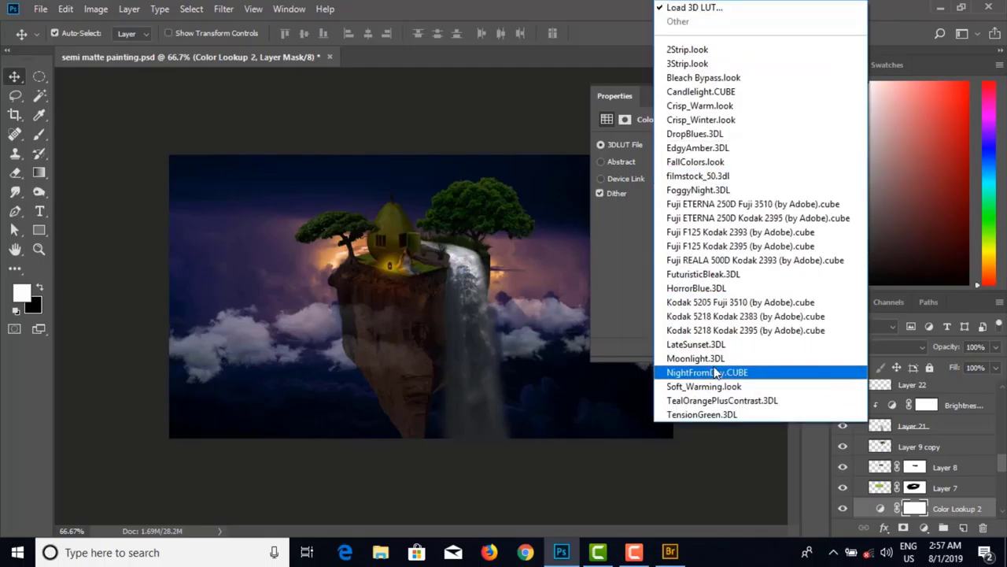
left_click(717, 345)
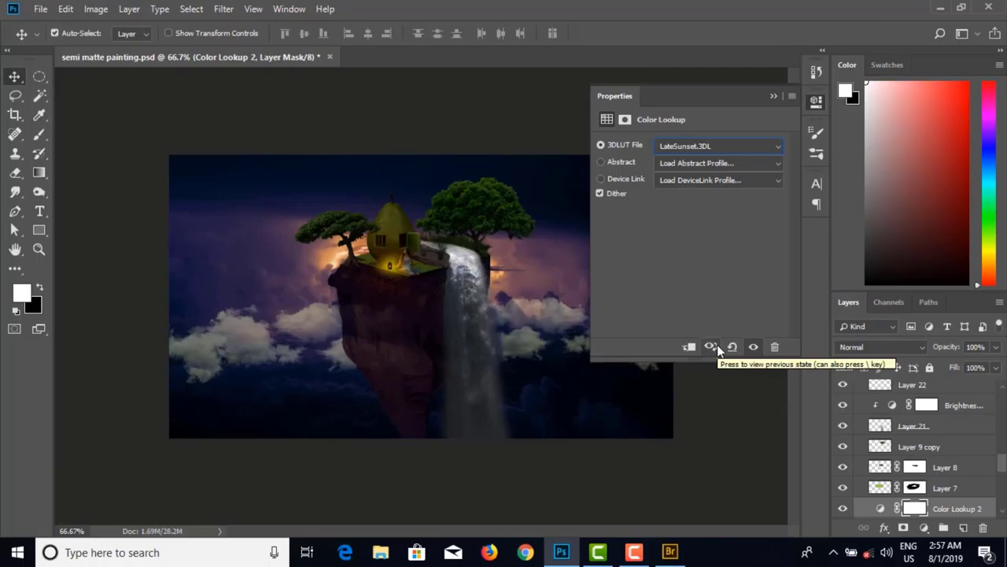
left_click(773, 96)
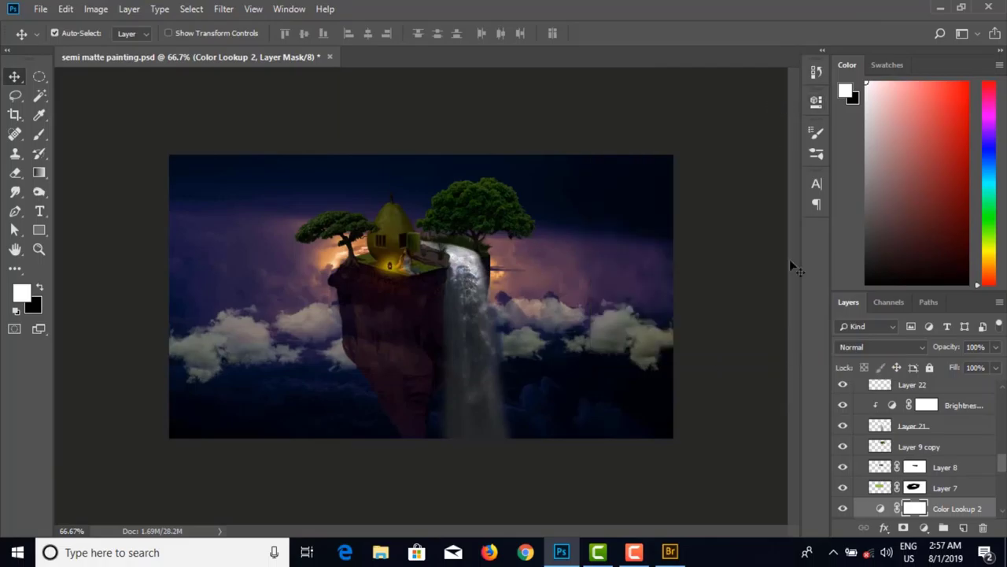
Step: Compare Color Lookup 2 on and off, then lower its opacity to about 52%
left_click(843, 510)
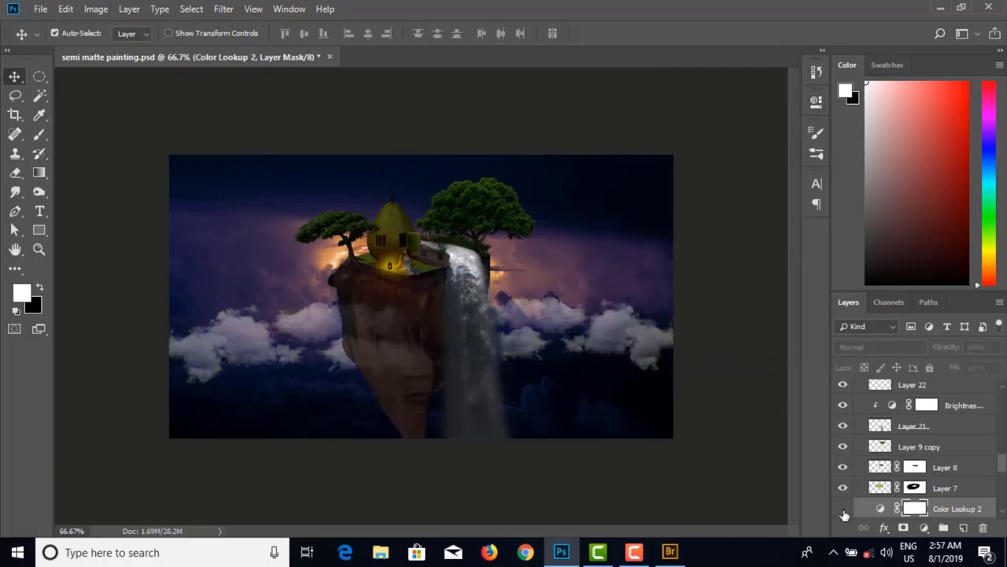
left_click(843, 510)
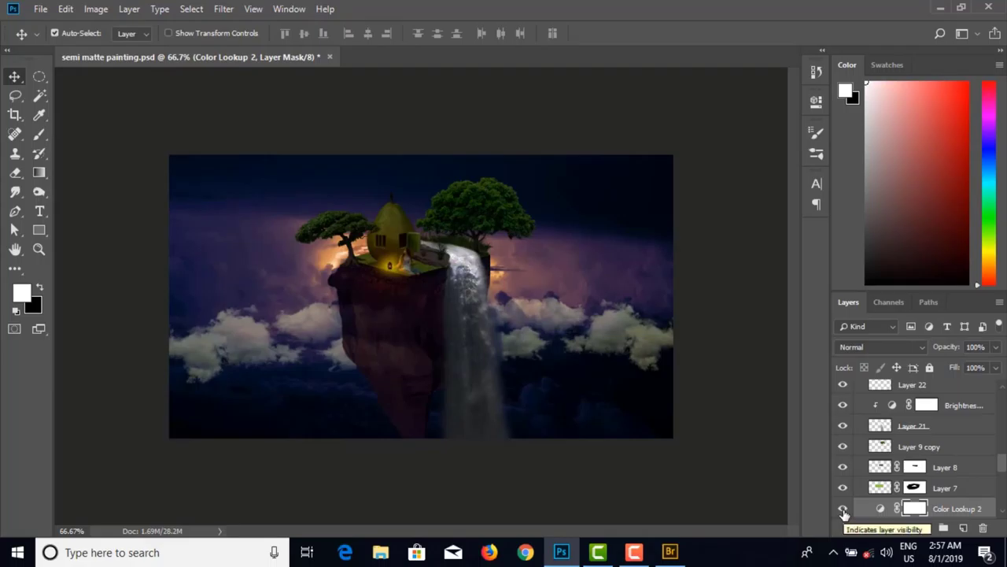
left_click(843, 510)
left_click(843, 510)
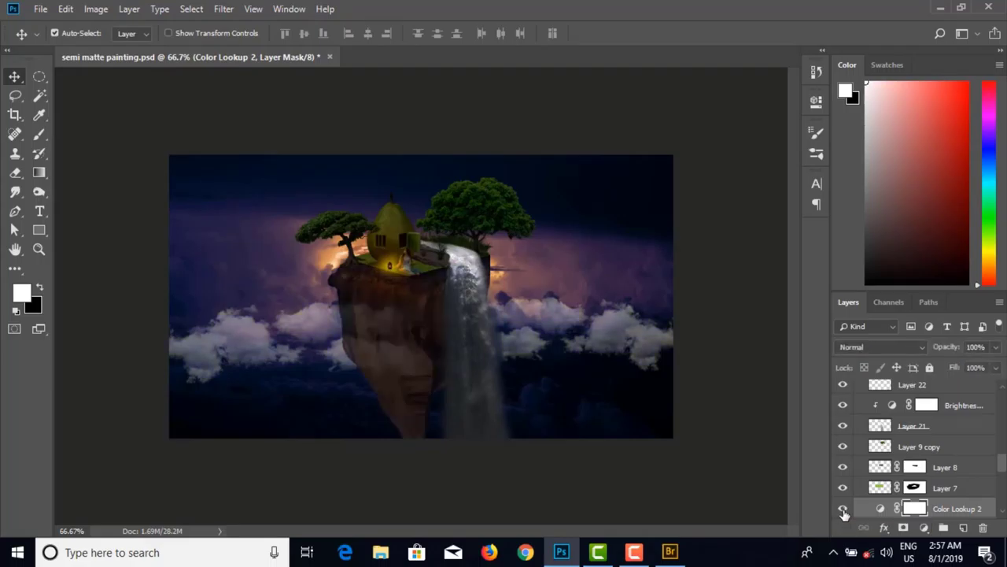
left_click(880, 509)
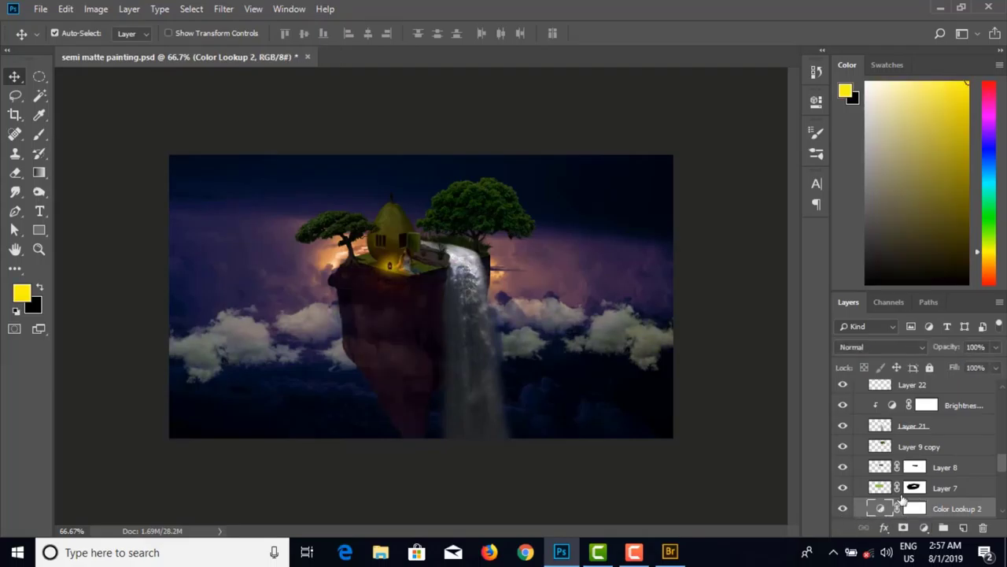
left_click(996, 347)
left_click(967, 366)
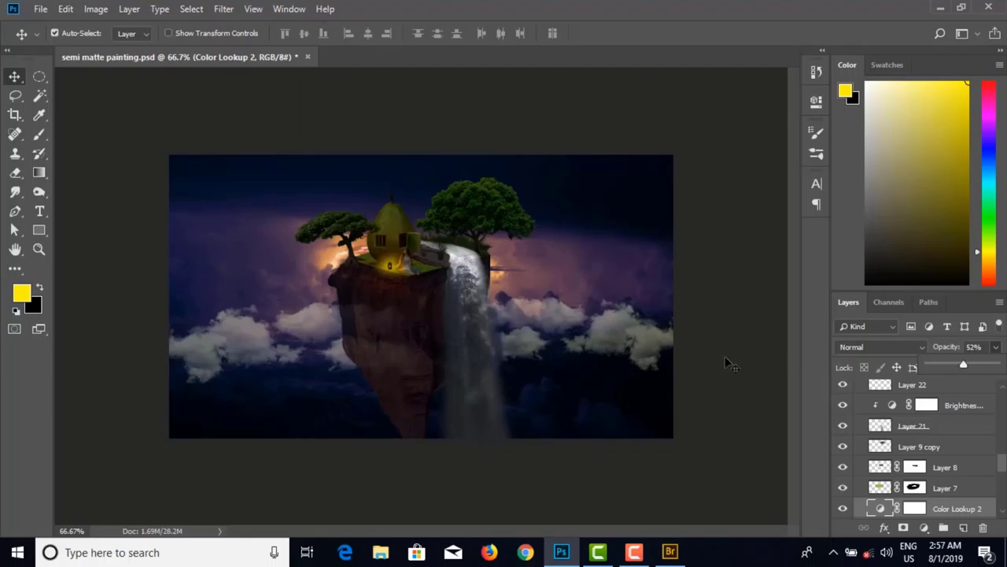
left_click(601, 349)
left_click(606, 332)
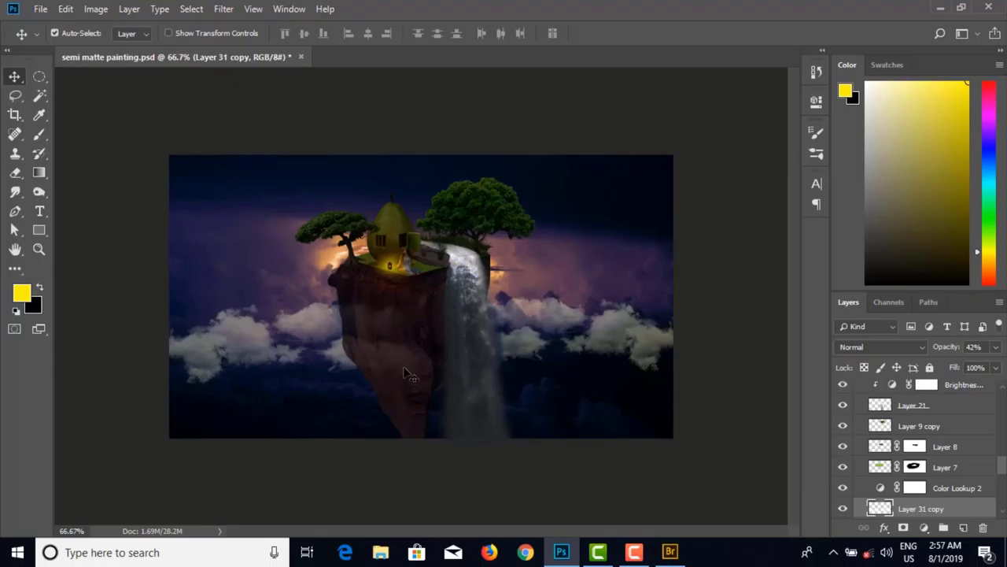
Step: Browse the file list in the Open dialog, then close it without opening any image
left_click(40, 8)
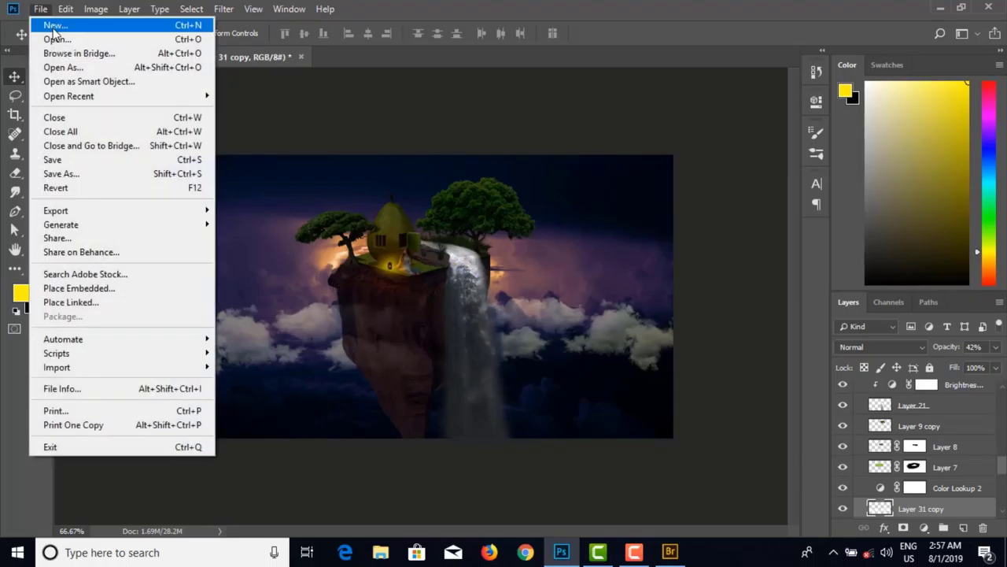
left_click(46, 38)
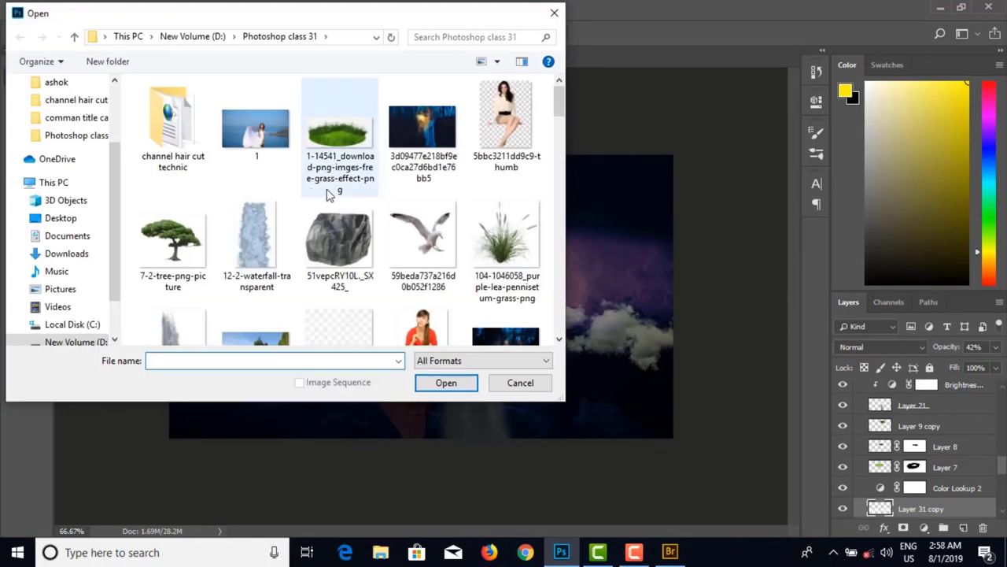
scroll(331, 197, "down", 10)
scroll(327, 220, "down", 8)
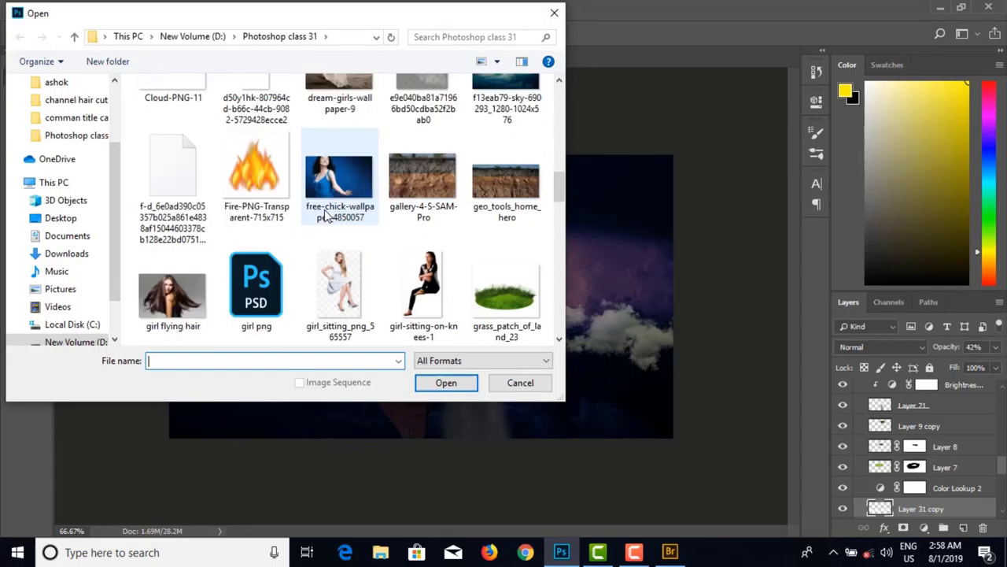
scroll(327, 223, "up", 6)
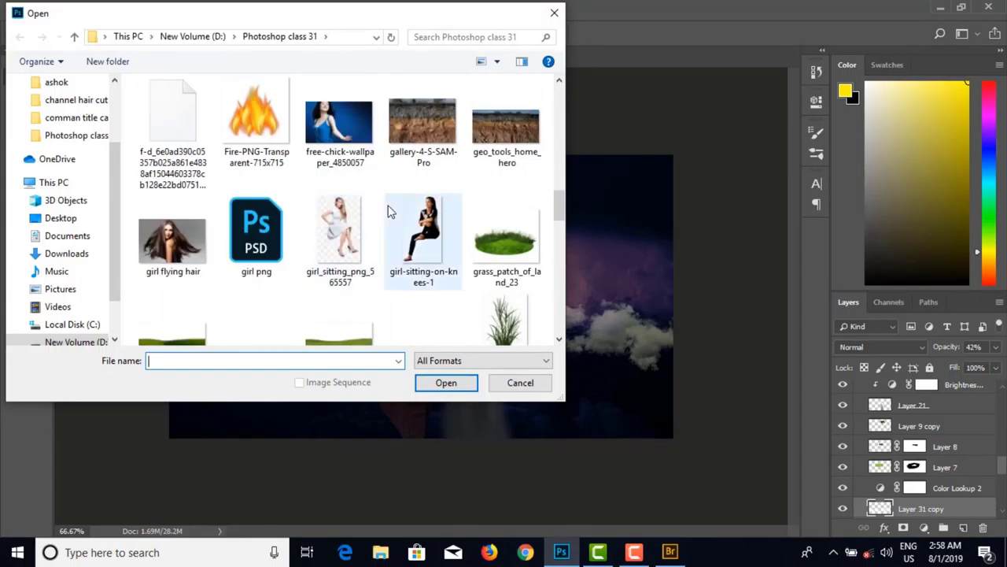
scroll(393, 211, "down", 5)
scroll(393, 211, "down", 6)
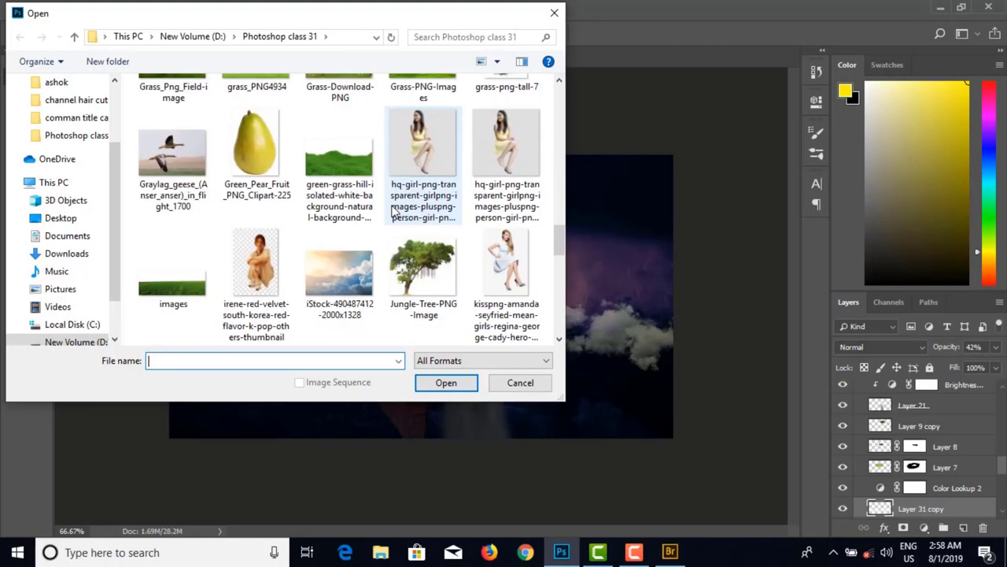
scroll(394, 211, "down", 4)
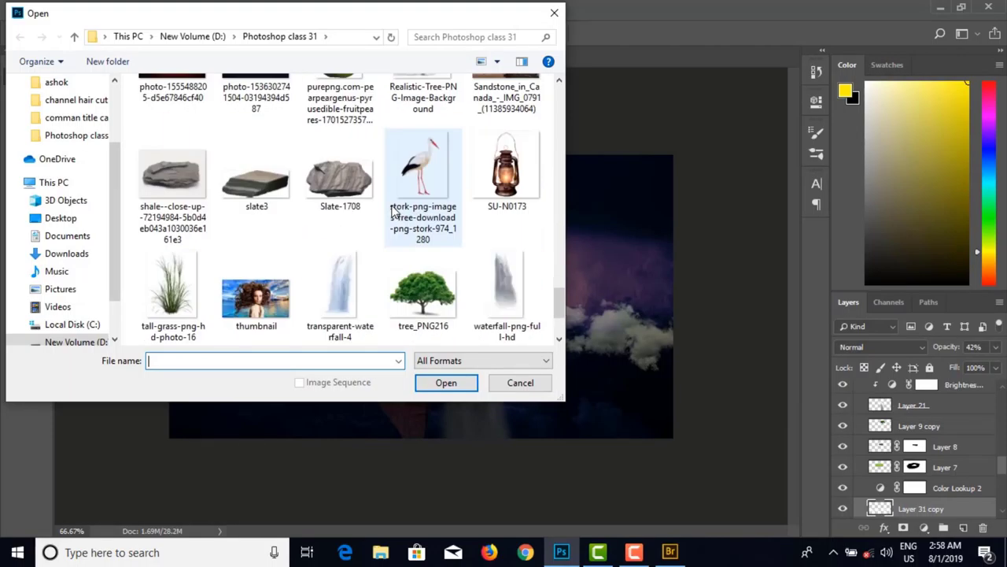
scroll(393, 211, "down", 2)
scroll(394, 211, "up", 7)
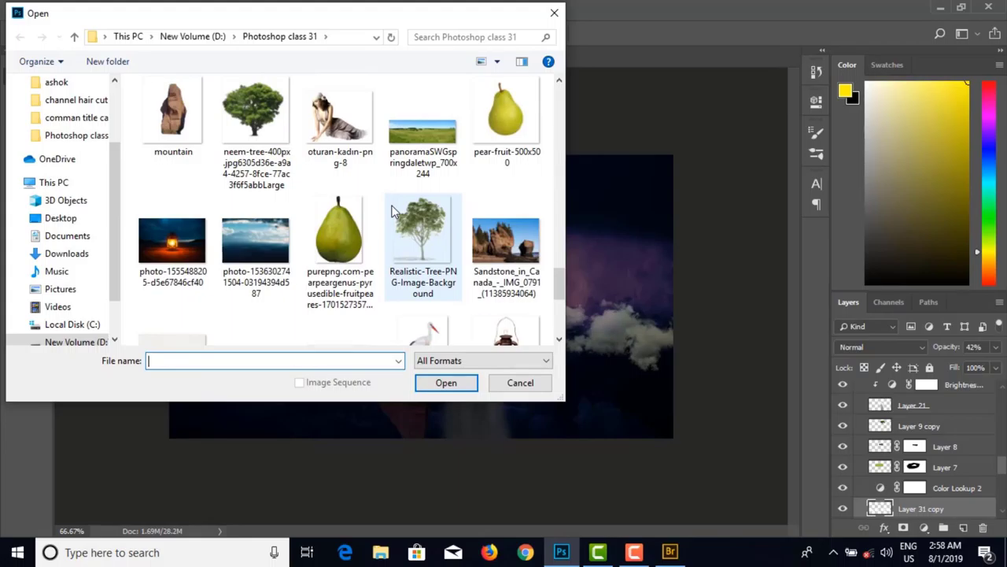
scroll(394, 211, "up", 2)
scroll(393, 211, "down", 1)
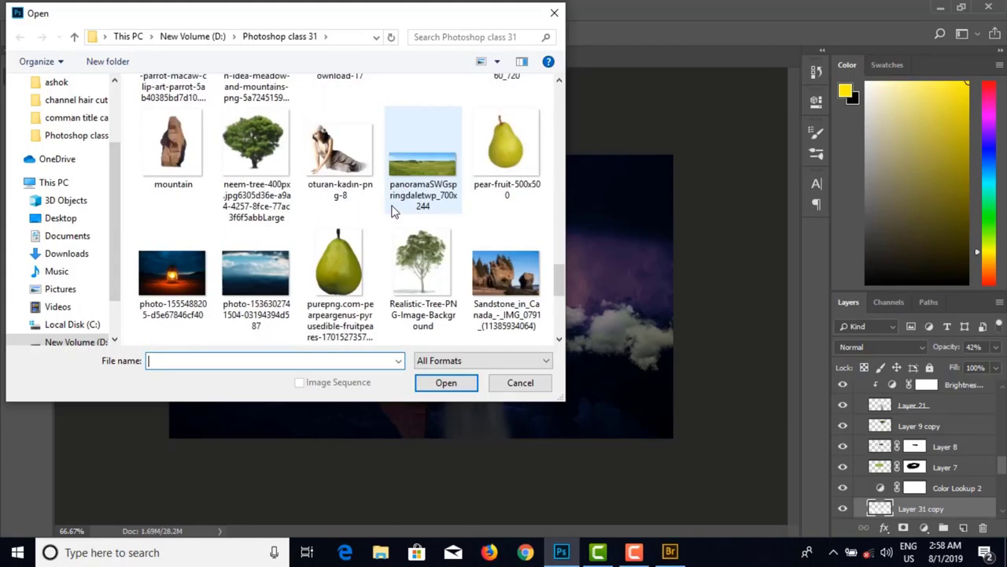
scroll(394, 211, "down", 5)
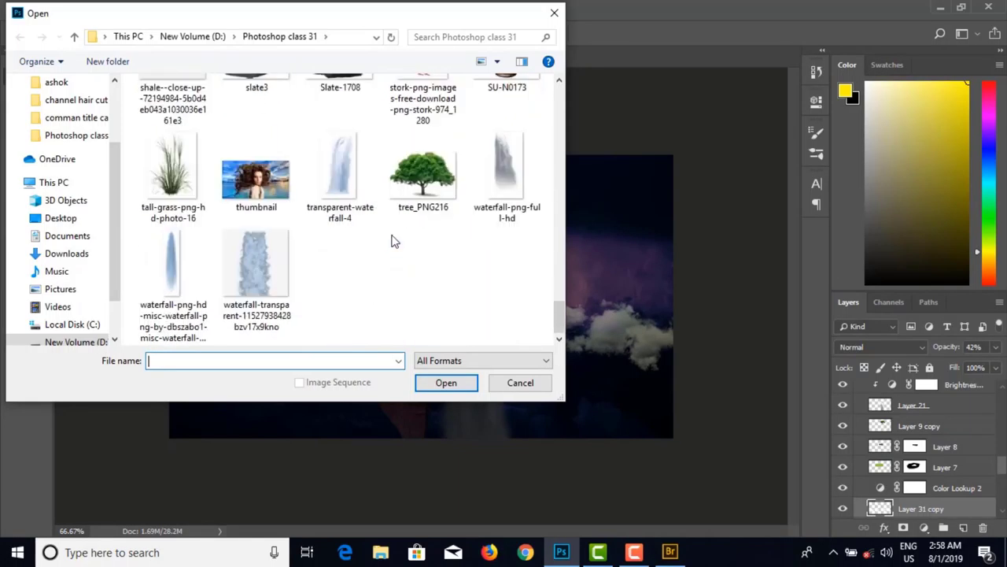
scroll(394, 240, "up", 2)
scroll(393, 240, "down", 2)
scroll(395, 236, "up", 6)
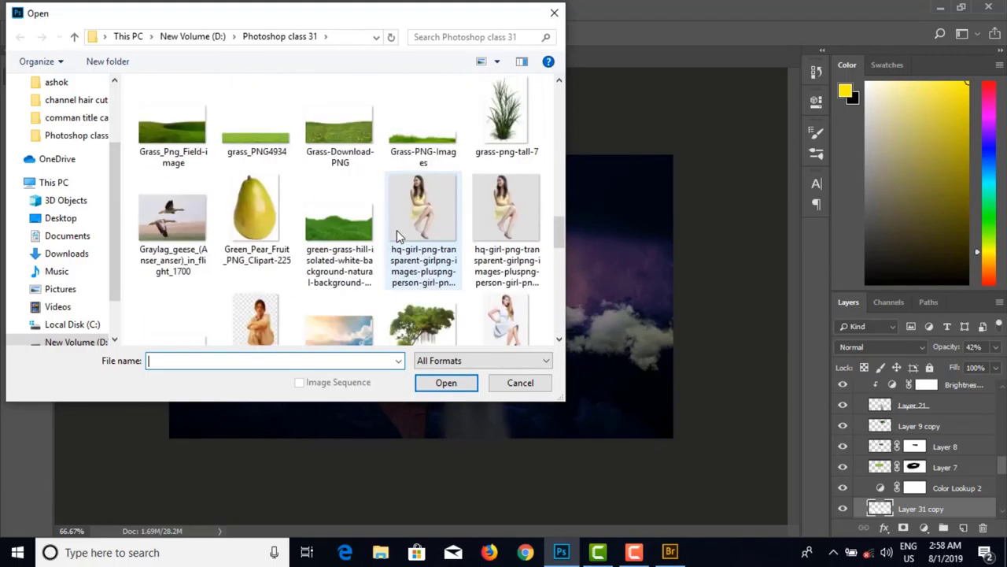
scroll(398, 228, "up", 15)
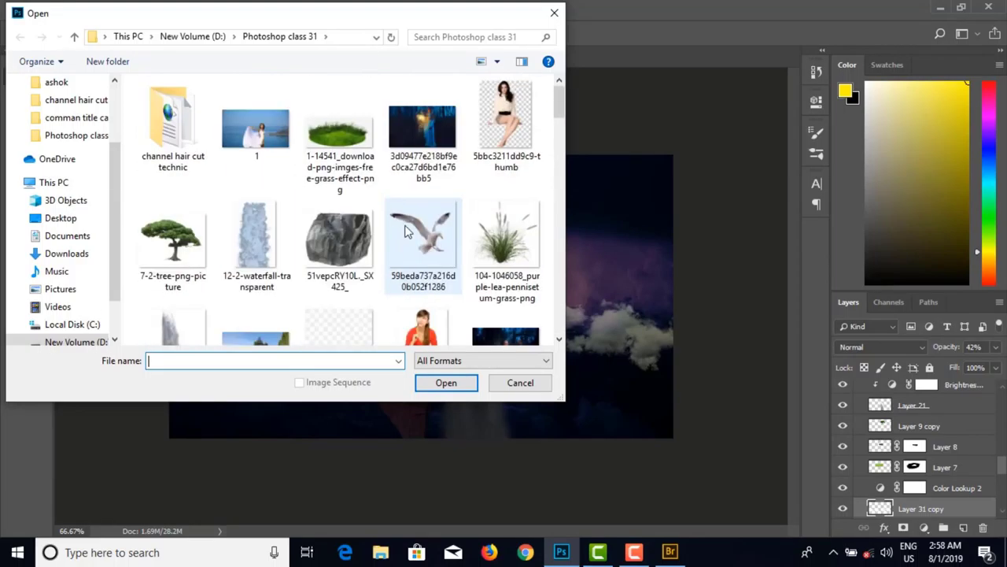
left_click(554, 13)
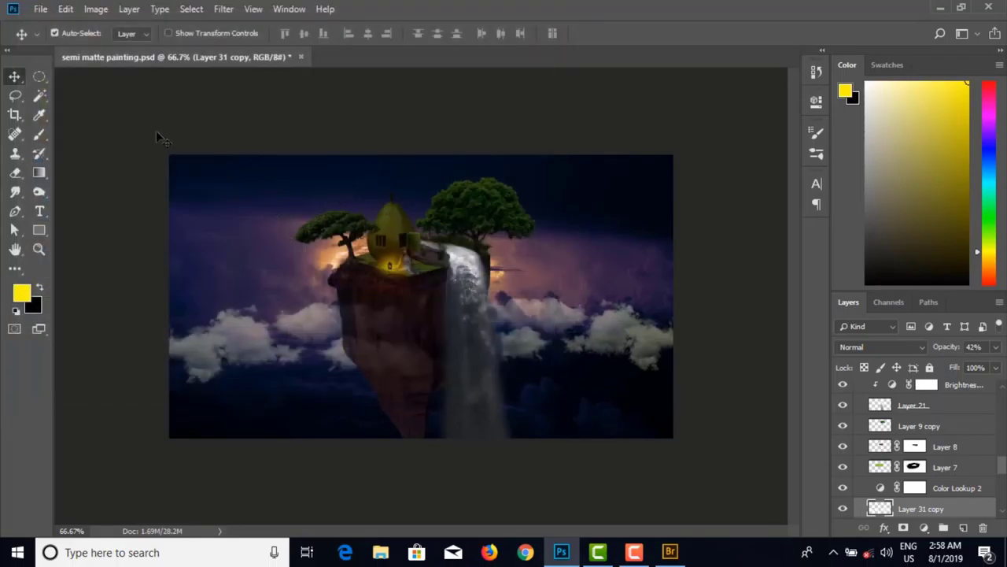
Step: Select the Brush tool with the Lightning Pack 4 - 1 preset
left_click(39, 136)
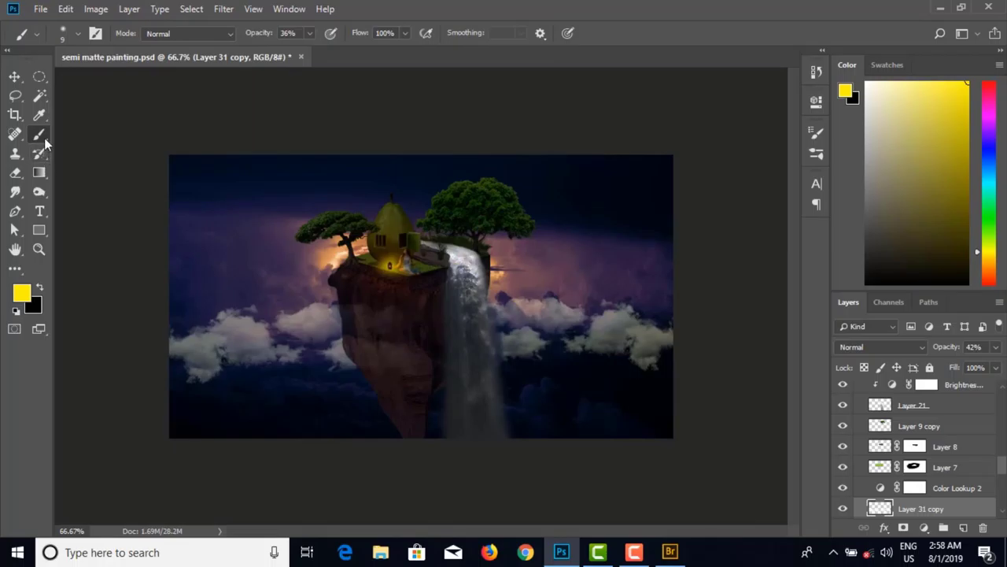
left_click(99, 36)
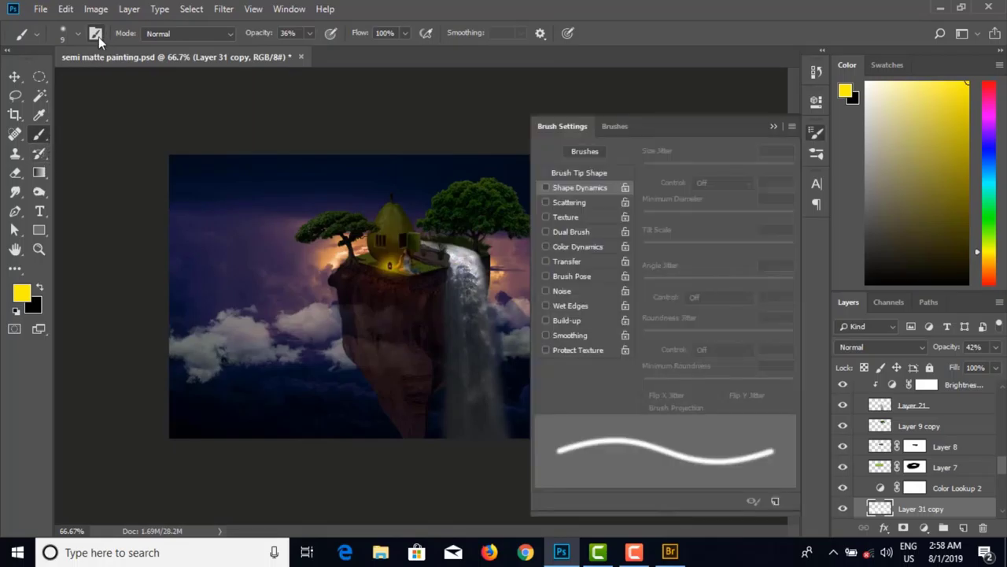
left_click(771, 128)
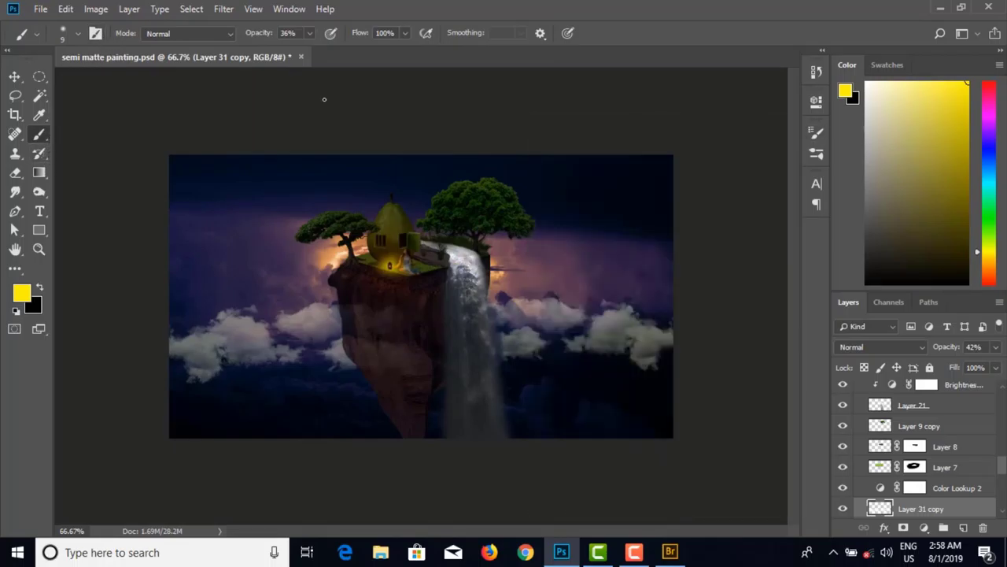
left_click(79, 35)
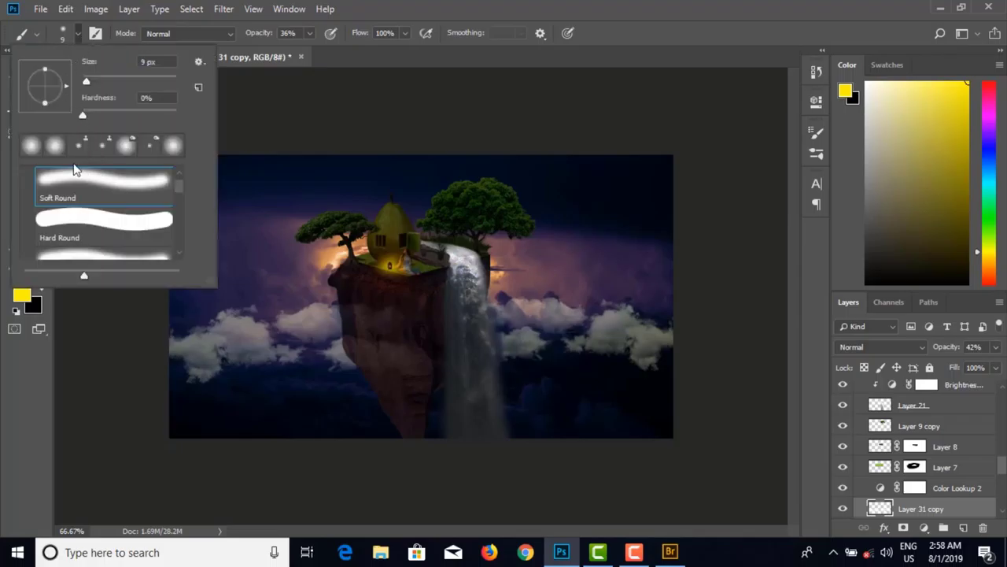
left_click_drag(181, 187, 178, 177)
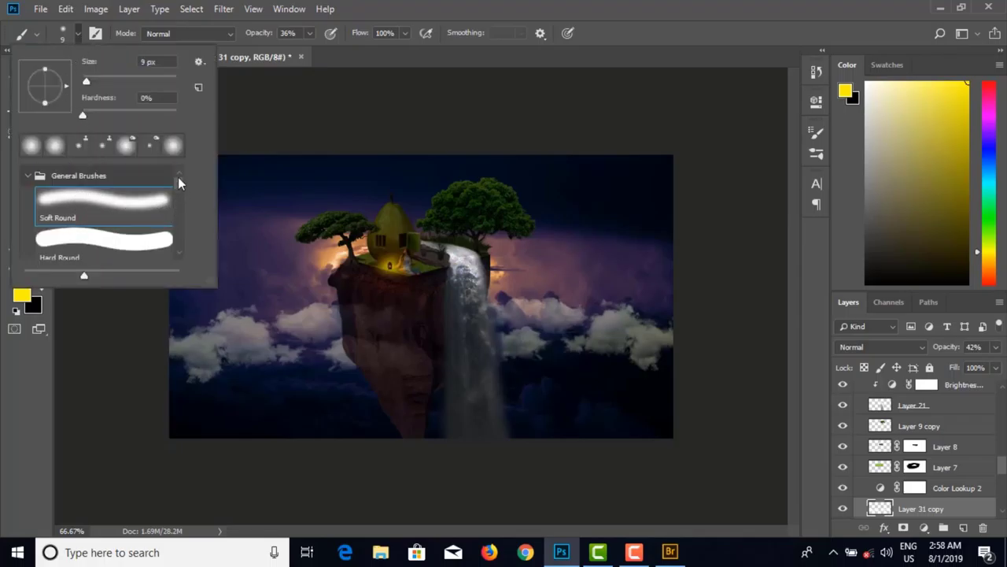
left_click(28, 176)
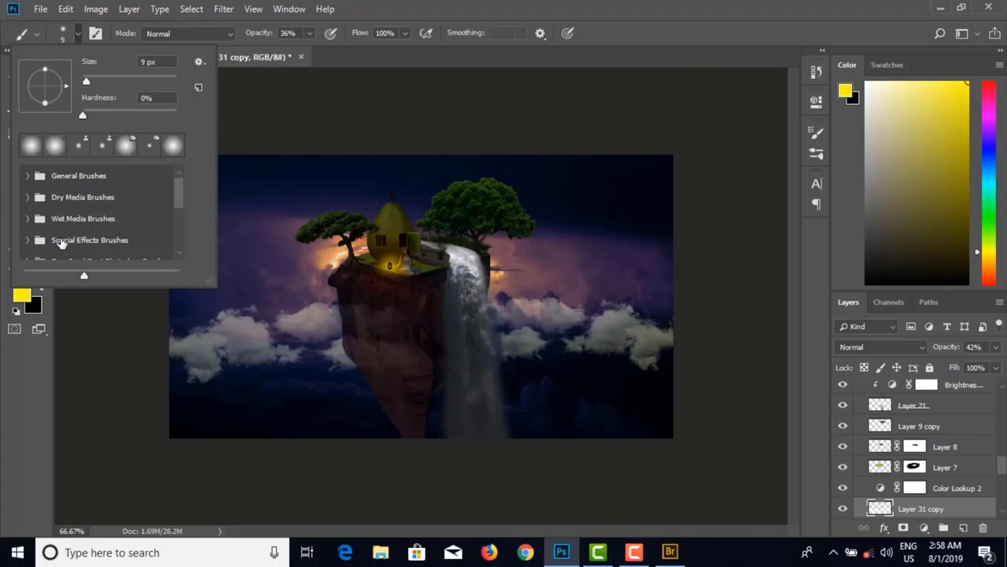
scroll(111, 207, "down", 2)
scroll(95, 218, "down", 1)
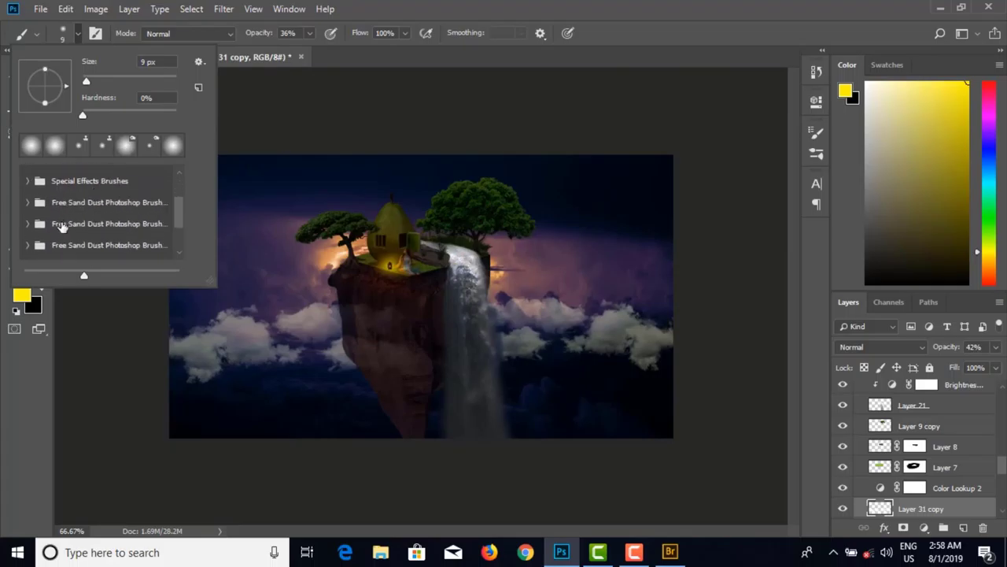
scroll(61, 226, "down", 3)
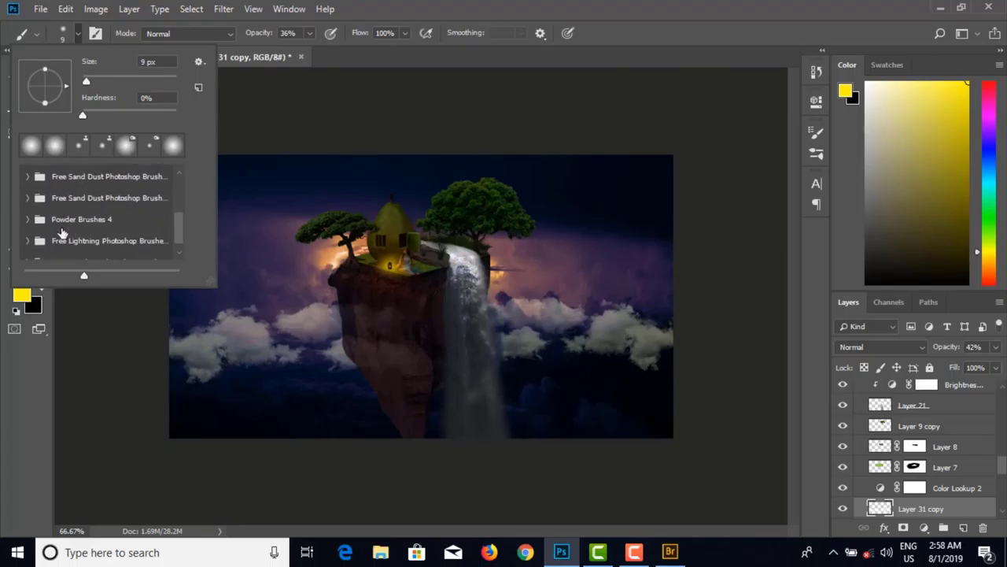
scroll(63, 232, "down", 1)
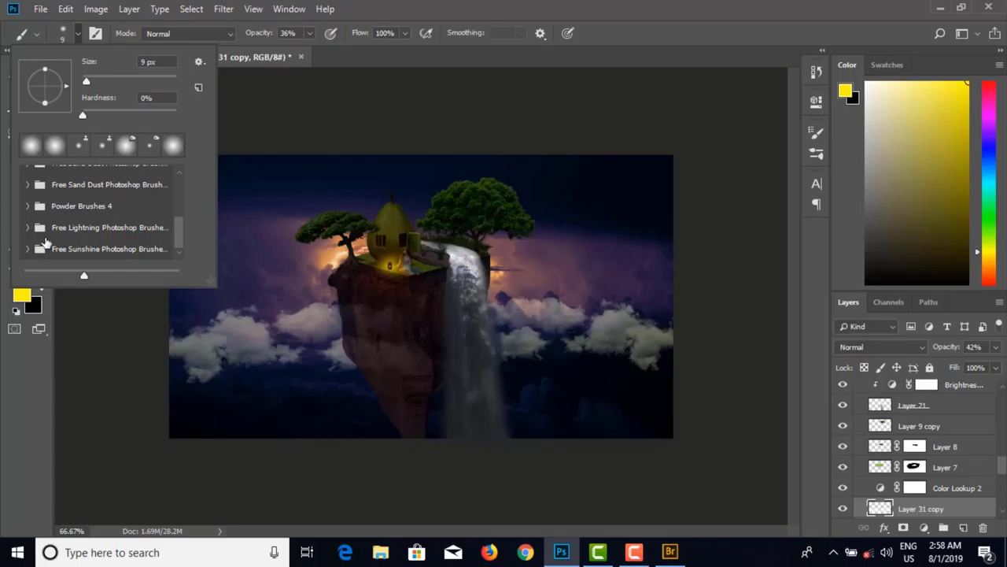
left_click(28, 228)
scroll(79, 231, "down", 1)
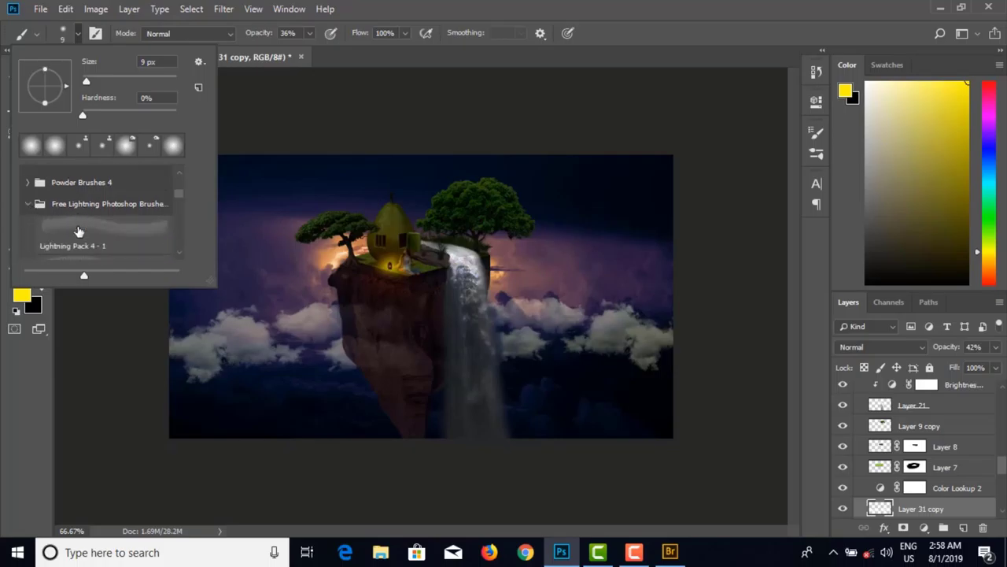
left_click(87, 229)
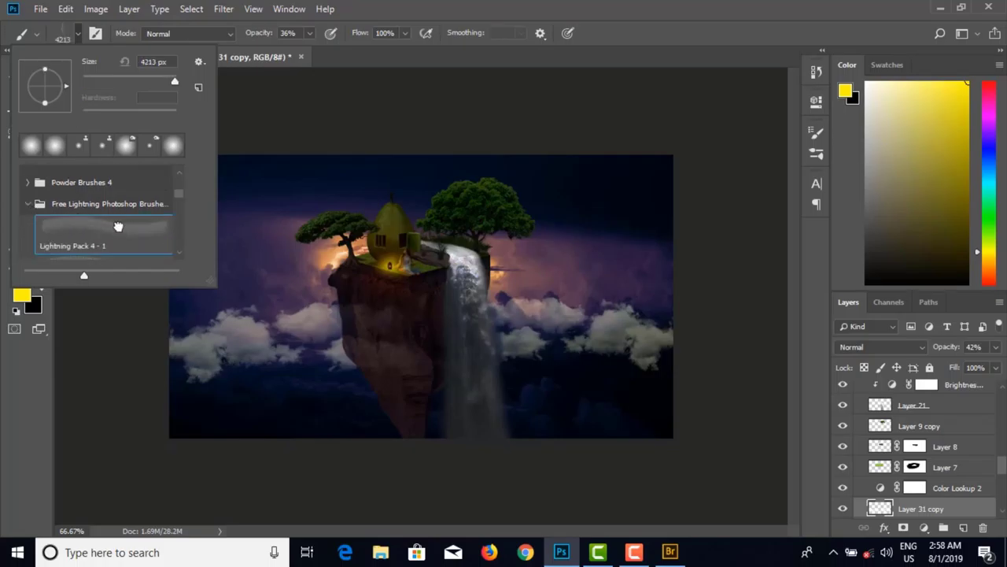
double_click(118, 227)
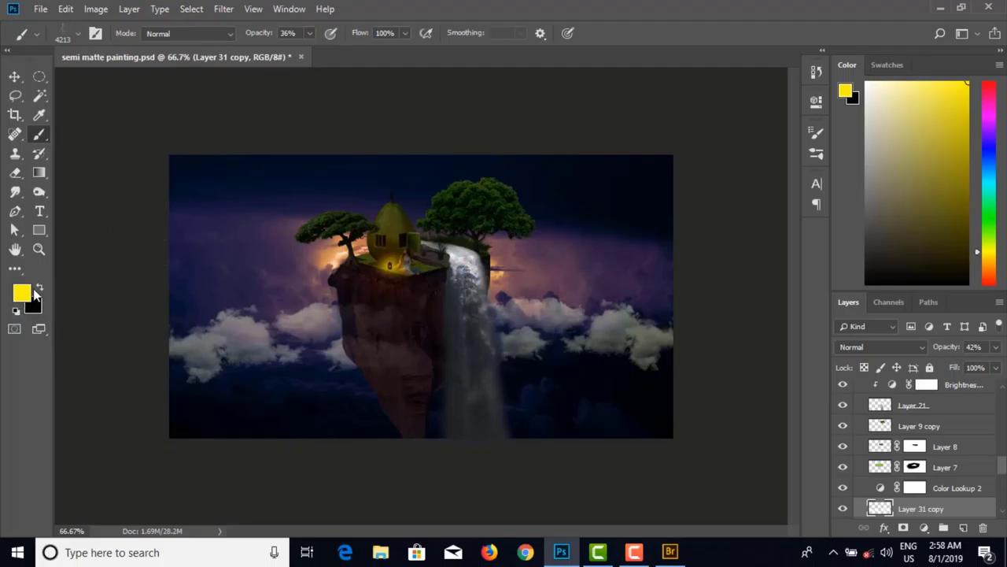
Step: Shrink the lightning brush to 700 and test a magenta bolt, then undo it
left_click(16, 311)
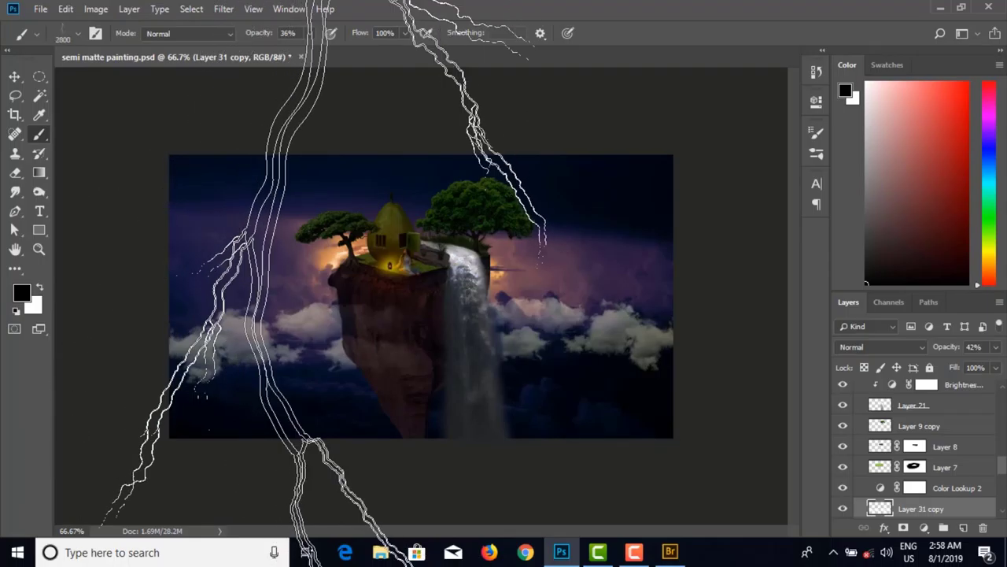
key("bracketleft")
key("bracketleft")
key("bracketleft")
key("bracketleft")
key("bracketleft")
key("bracketleft")
key("bracketleft")
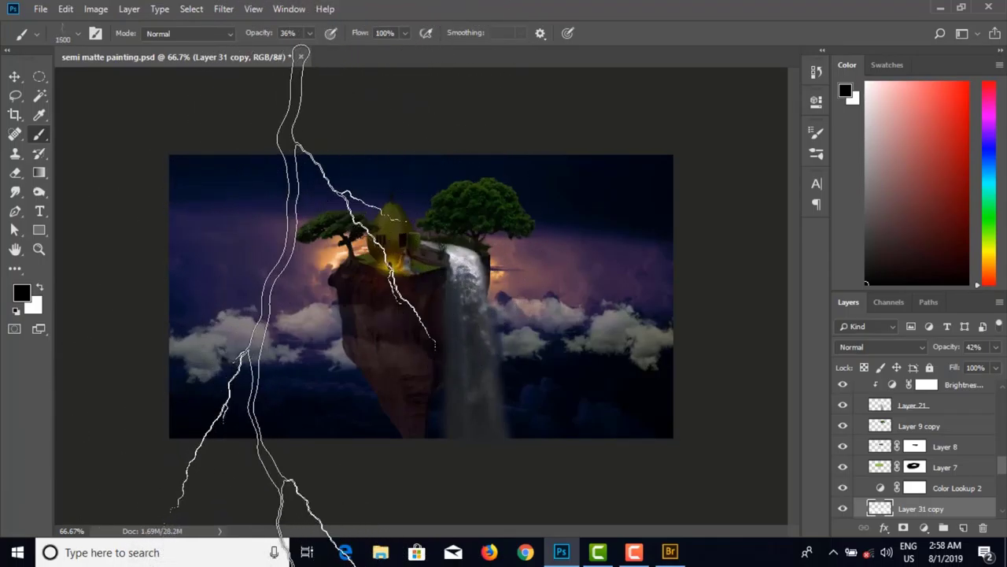
key("bracketleft")
key("bracketleft")
key("bracketleft")
key("bracketleft")
key("bracketleft")
key("bracketleft")
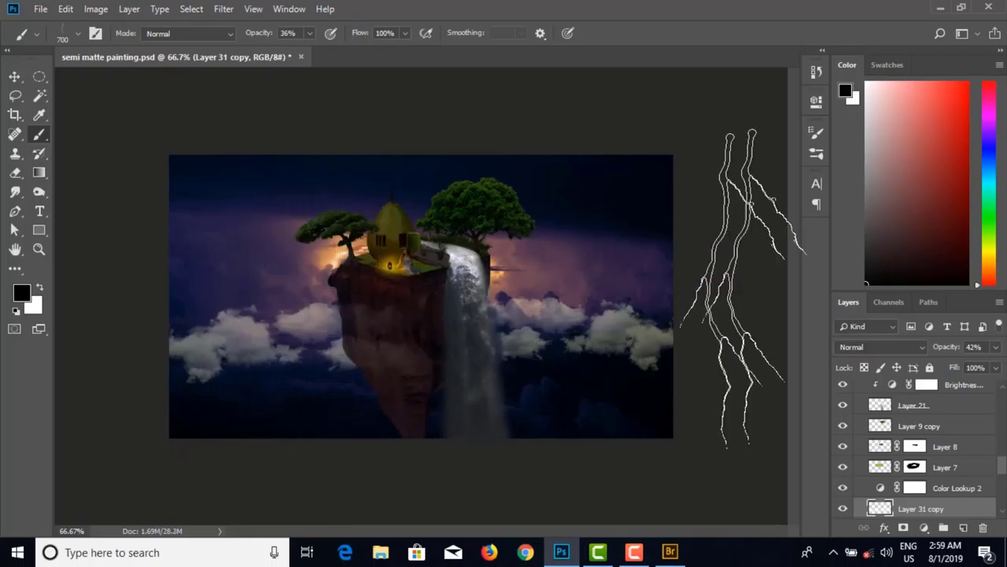
left_click(991, 255)
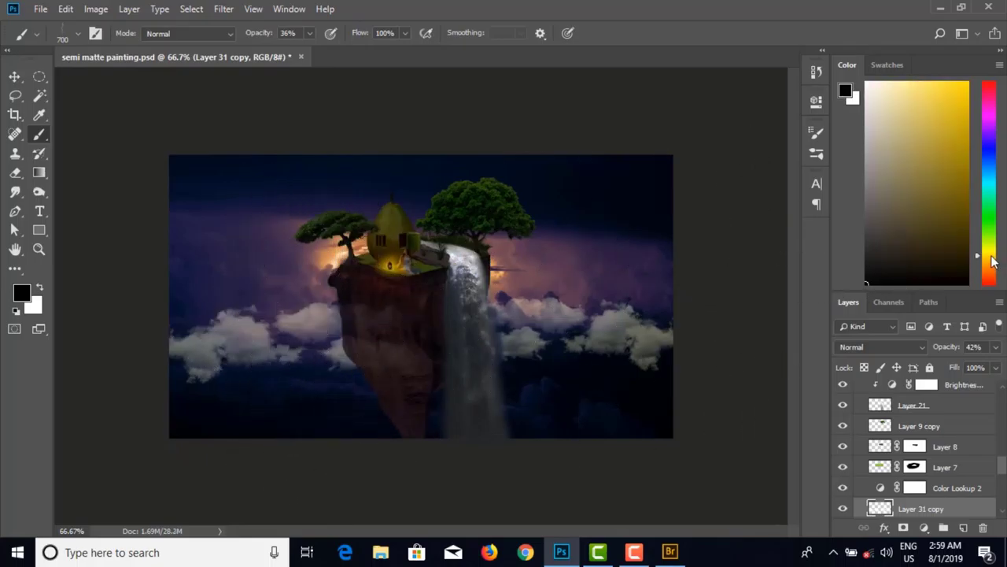
left_click(992, 112)
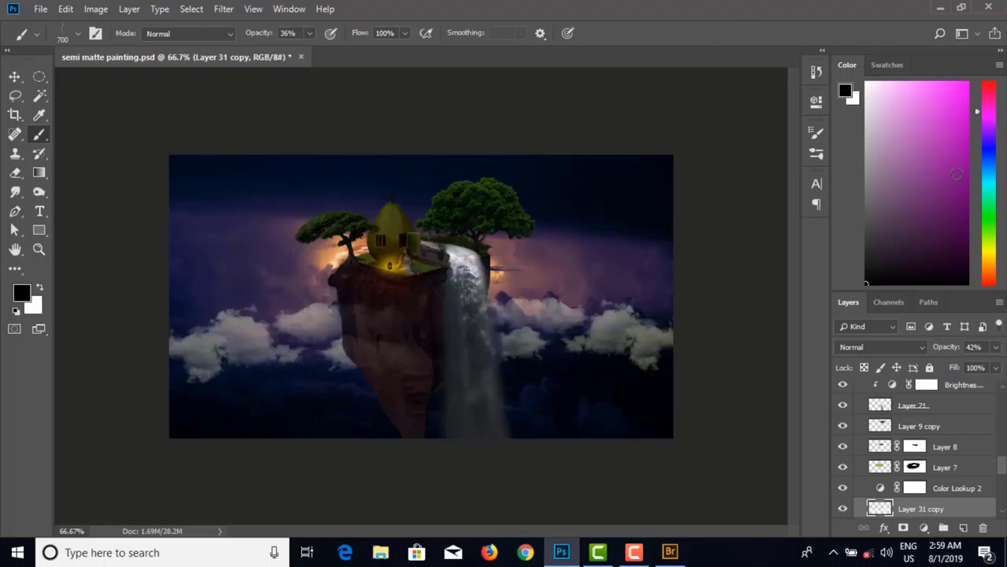
left_click(964, 103)
left_click(267, 330)
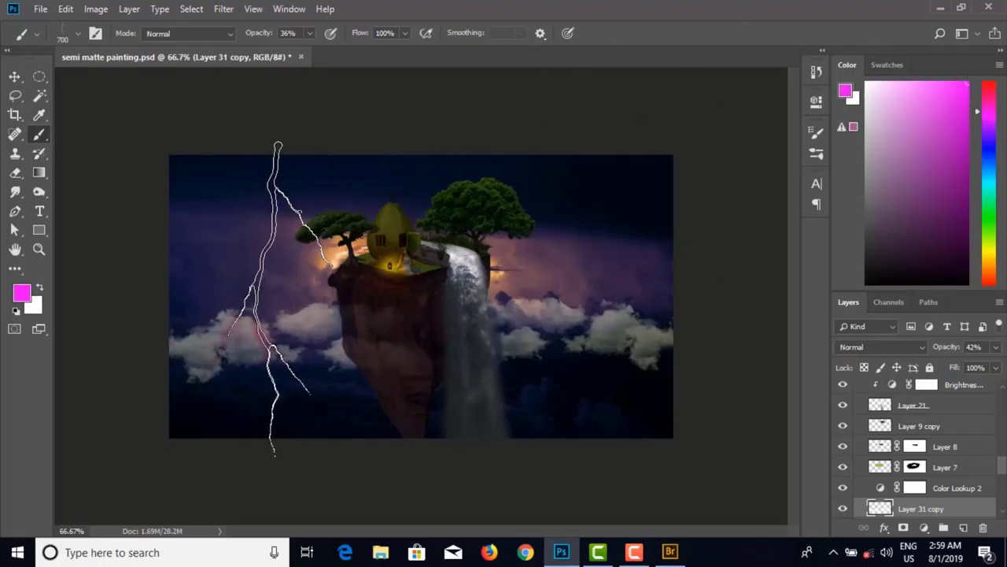
key("ctrl+z")
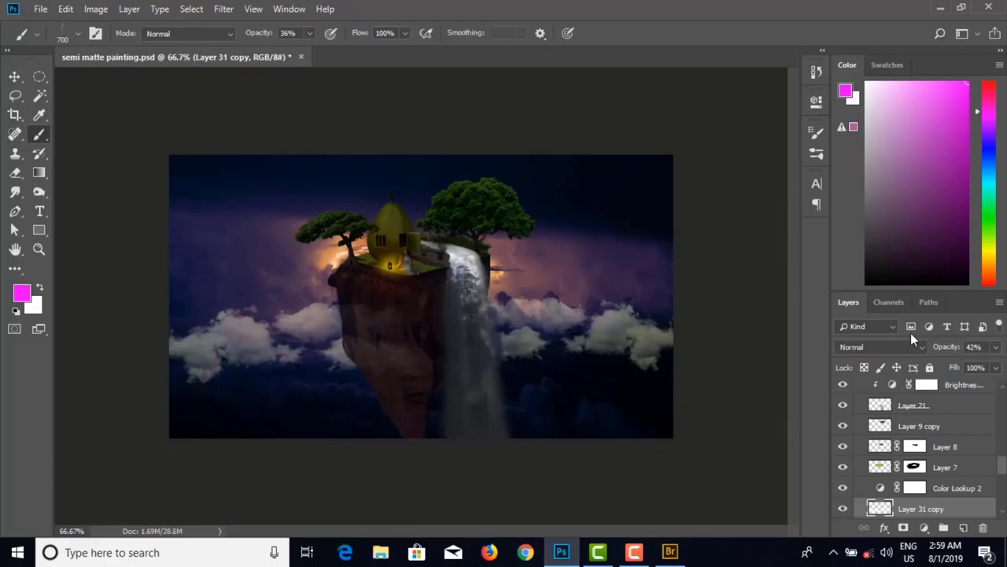
Step: Switch to white, reduce the brush to 500, and stamp a faint bolt in the upper-left sky
left_click(990, 255)
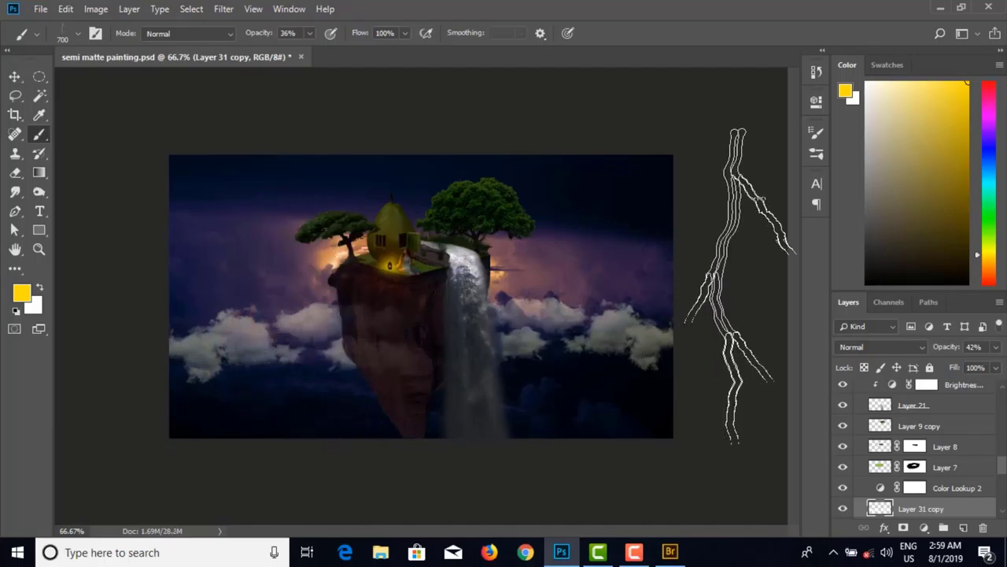
left_click(40, 288)
left_click(202, 253)
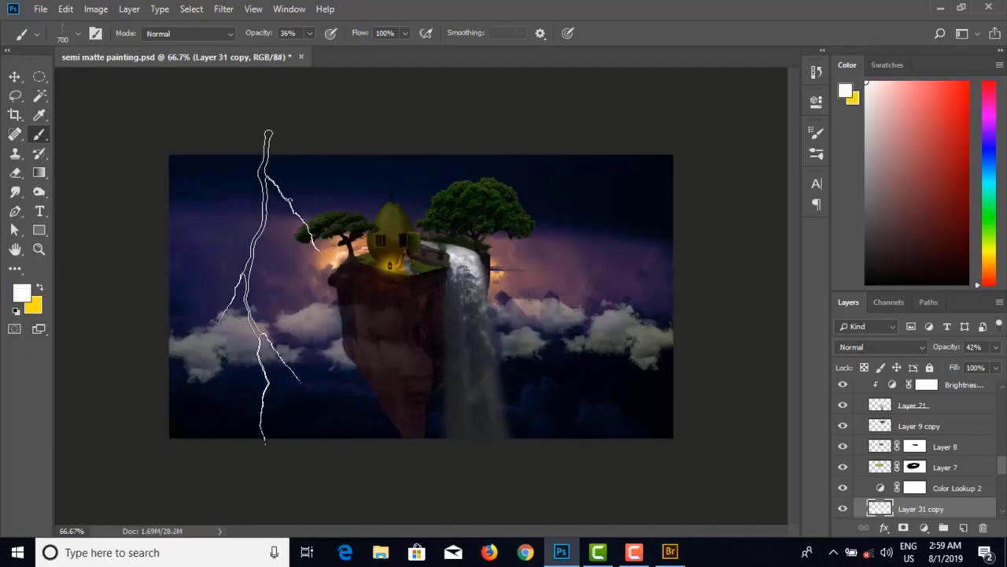
left_click(342, 243)
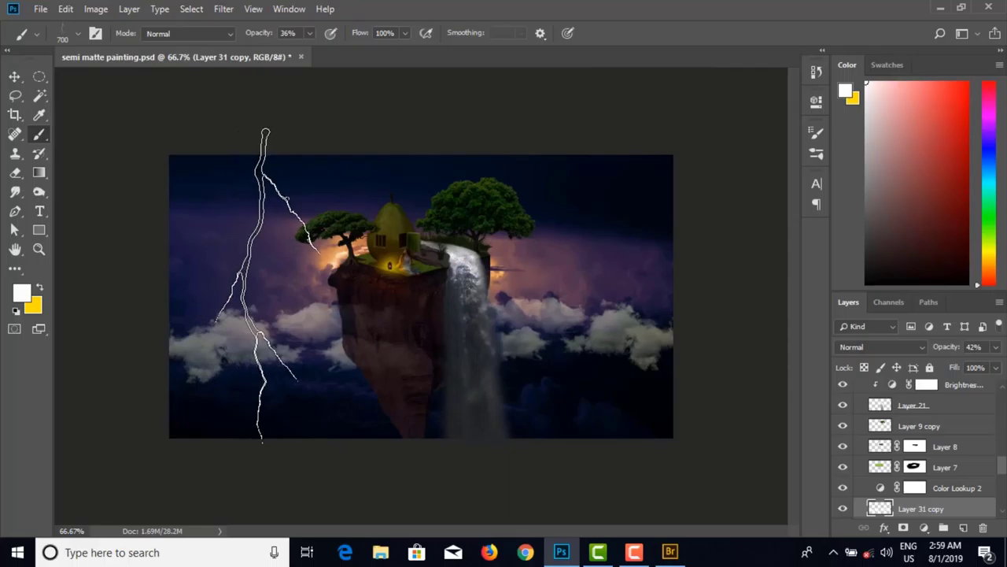
left_click(253, 260)
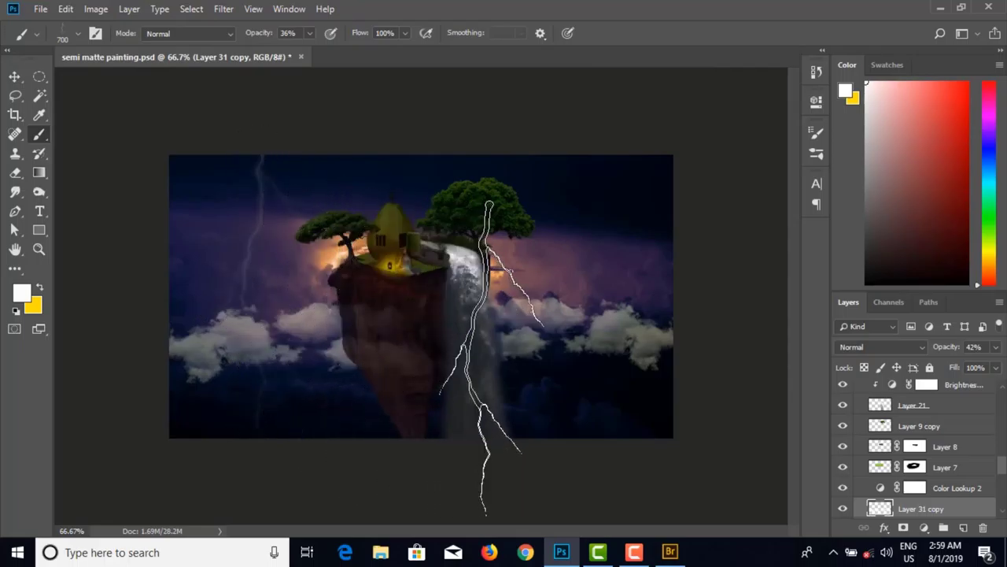
key("ctrl+z")
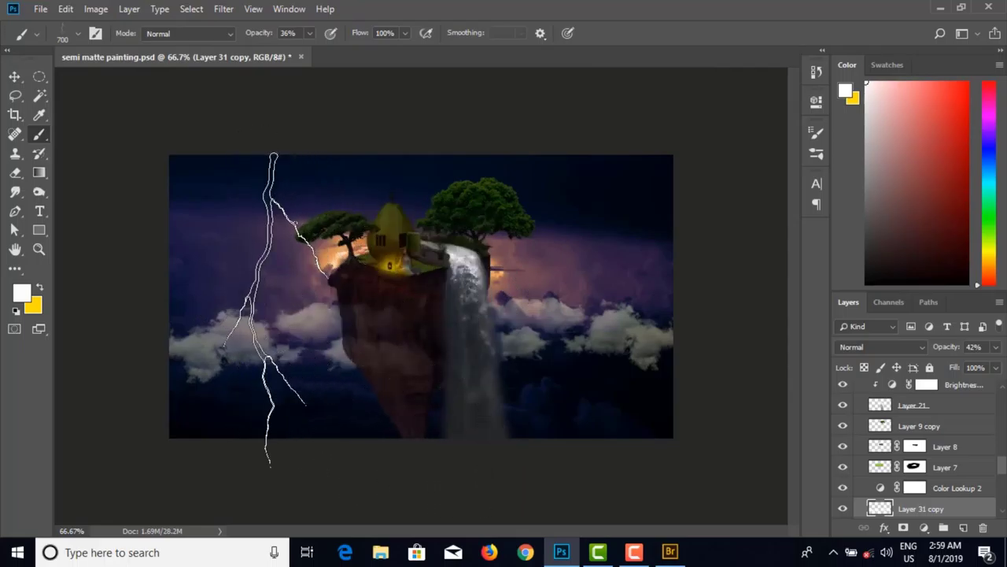
key("bracketleft")
key("bracketleft")
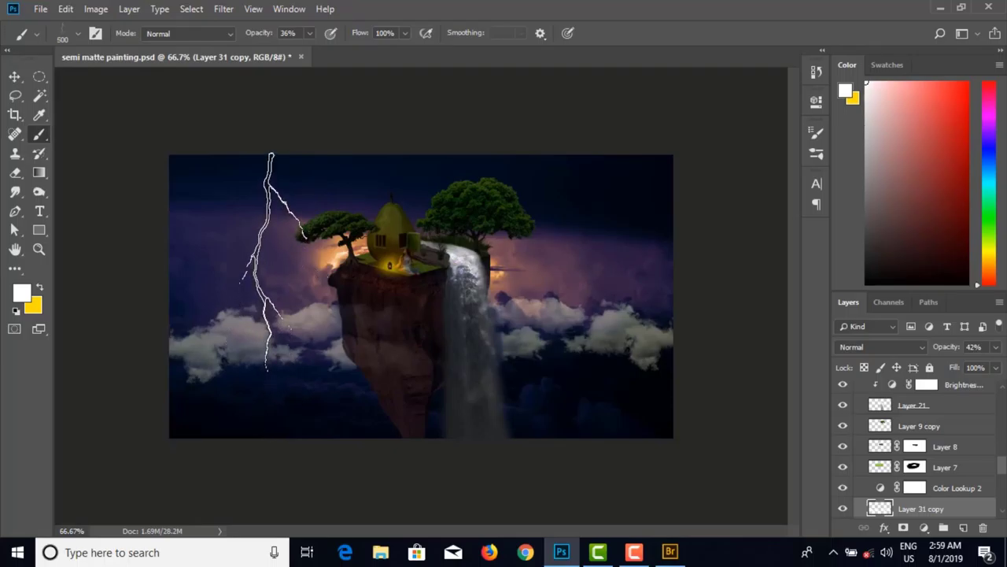
left_click(274, 262)
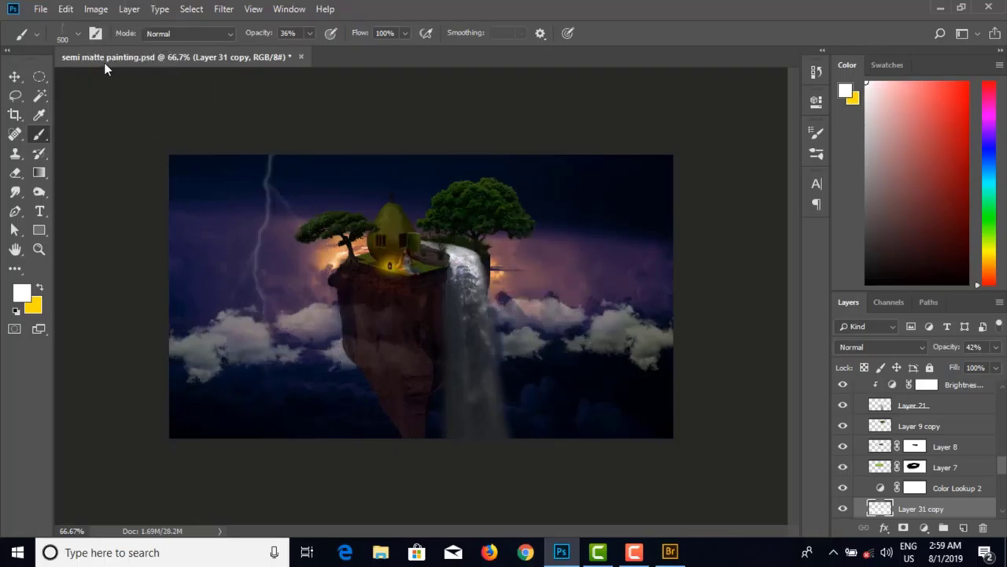
Step: Tilt the lightning brush tip to 39° and try a bolt, then undo it
left_click(101, 34)
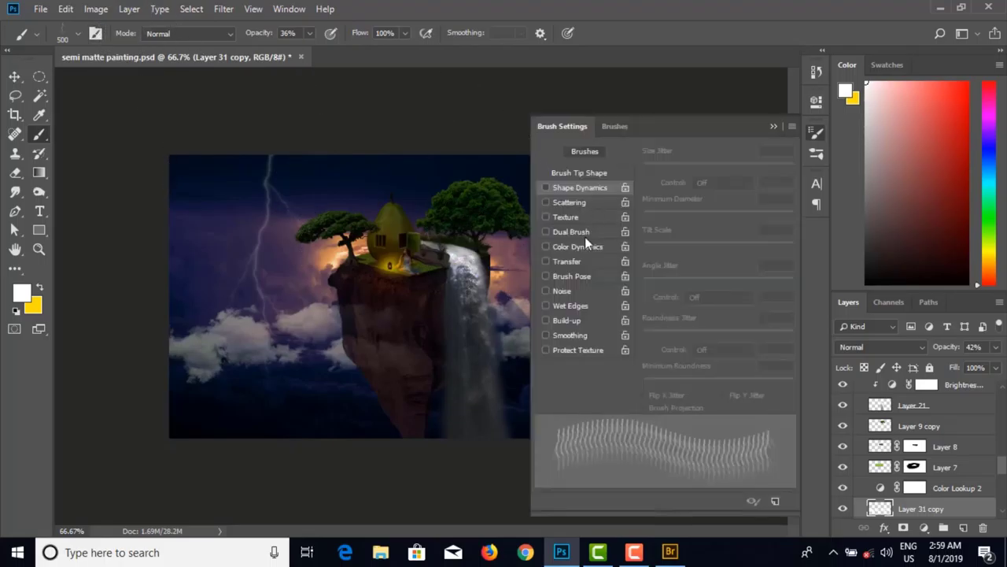
left_click(583, 171)
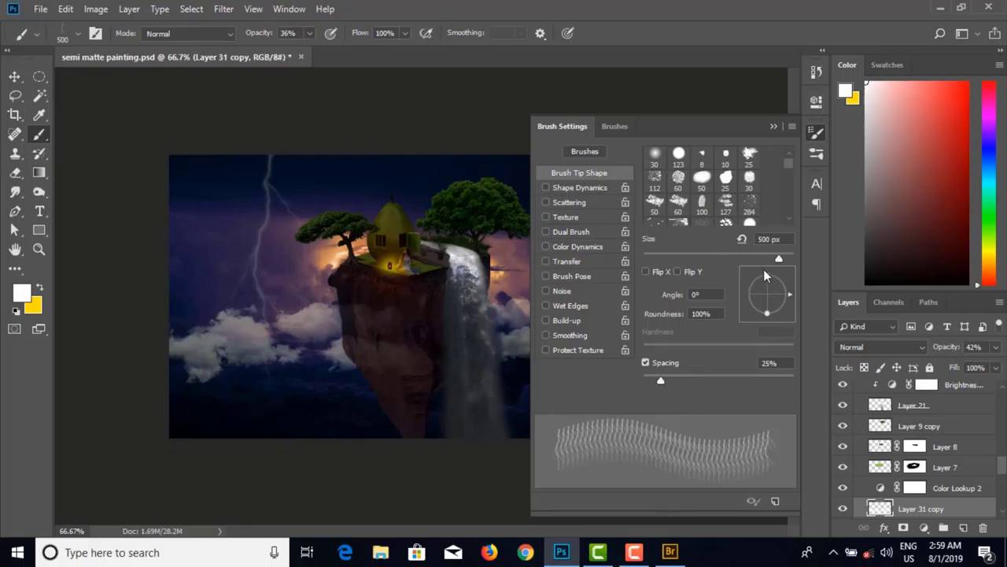
left_click_drag(787, 297, 790, 285)
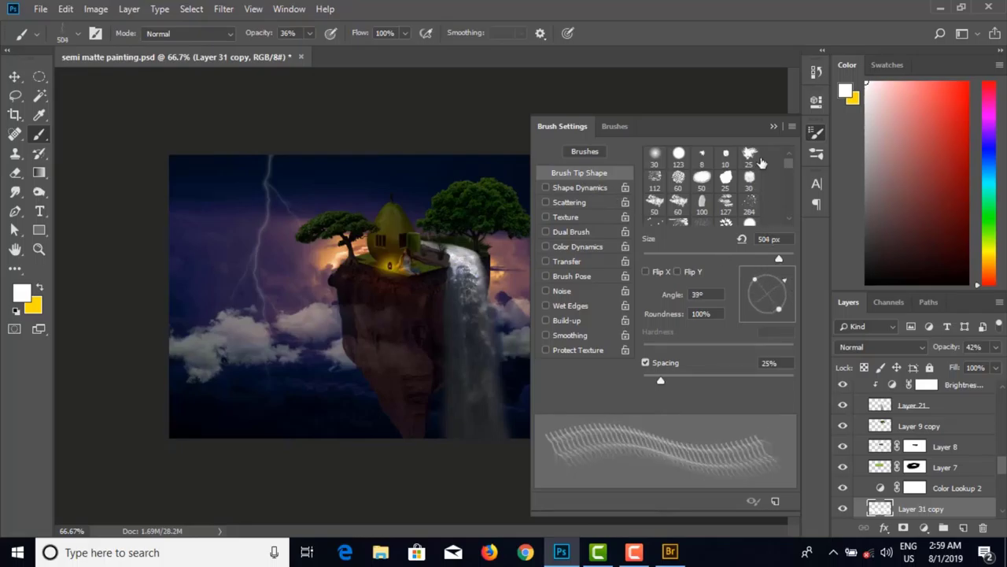
left_click(774, 126)
mouse_move(507, 167)
left_mouse_down()
mouse_move(659, 365)
mouse_move(710, 454)
mouse_move(664, 430)
left_mouse_up()
key("ctrl+z")
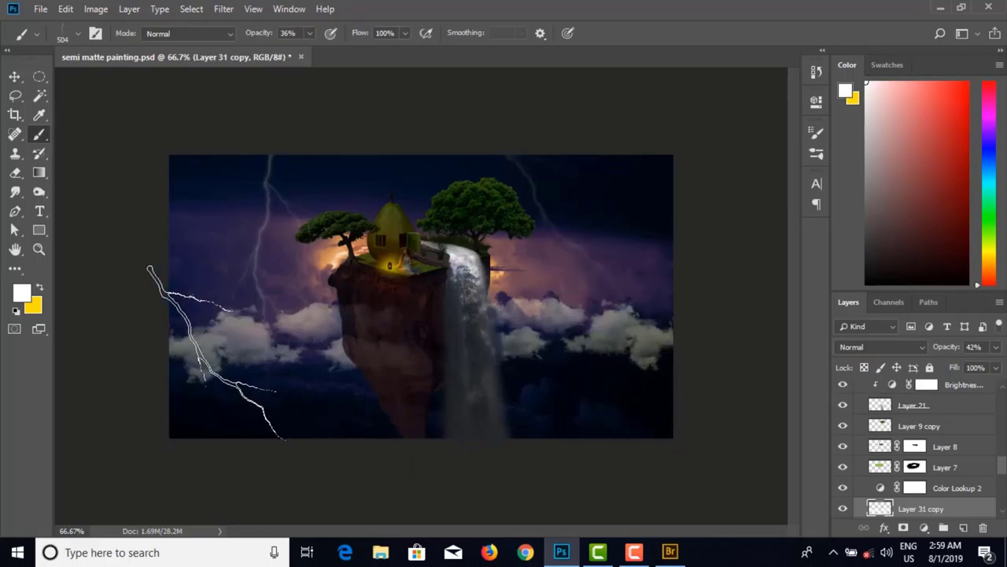
Step: Raise brush opacity to 100%, rotate the tip, and test an upper-left bolt, then undo
left_click(309, 33)
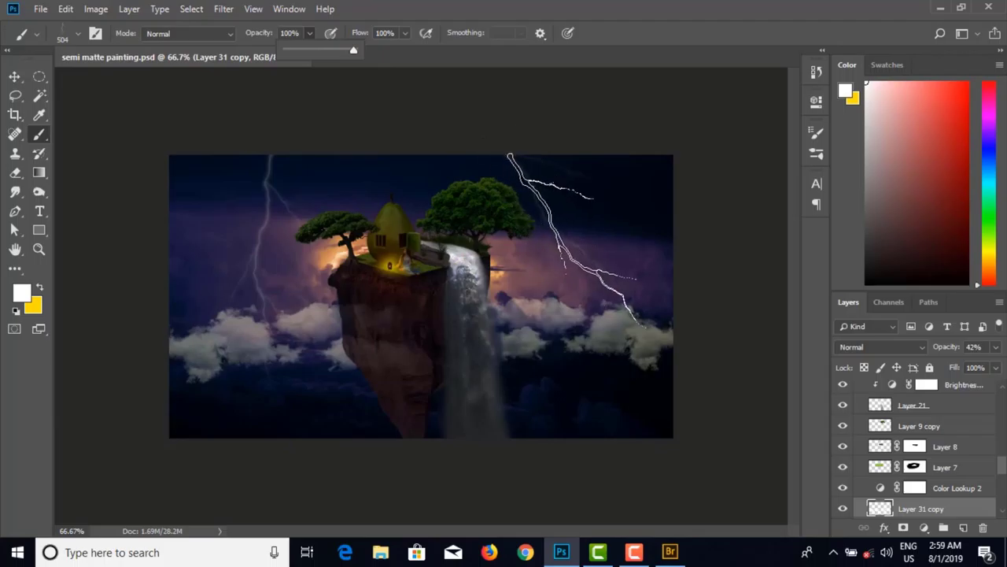
left_click(570, 234)
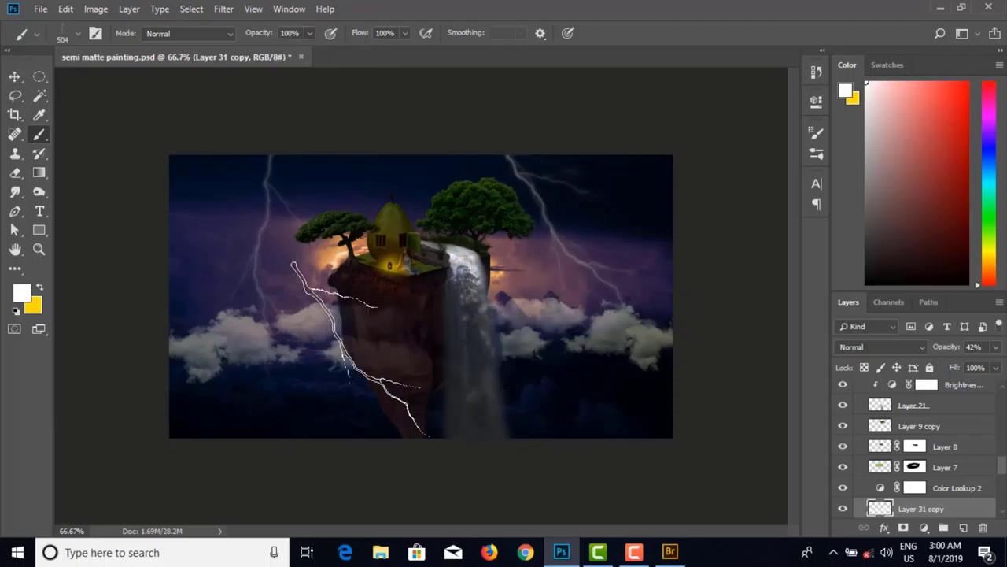
left_click(93, 34)
mouse_move(788, 282)
left_mouse_down()
mouse_move(784, 319)
mouse_move(756, 327)
mouse_move(774, 329)
mouse_move(785, 315)
left_mouse_up()
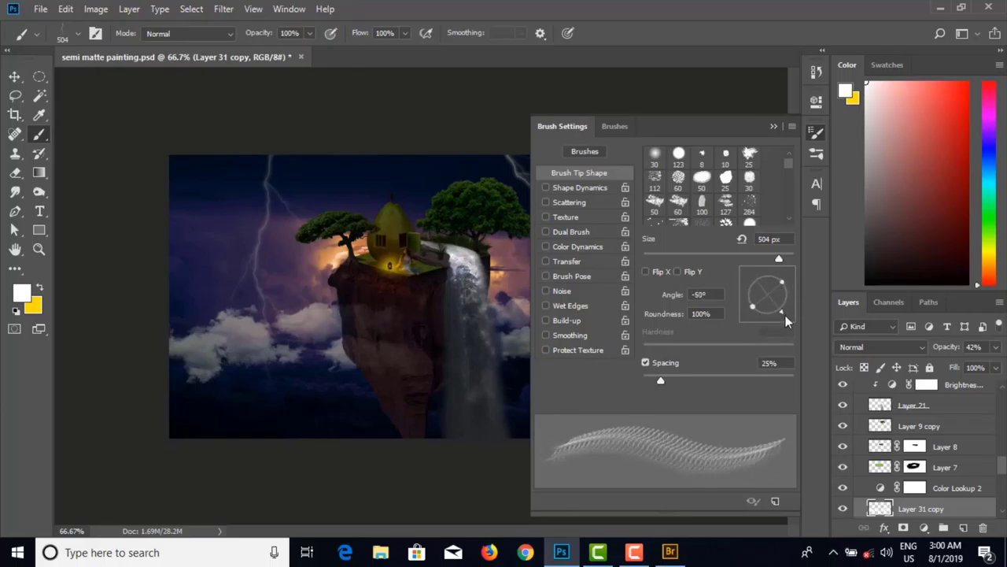
left_click(774, 127)
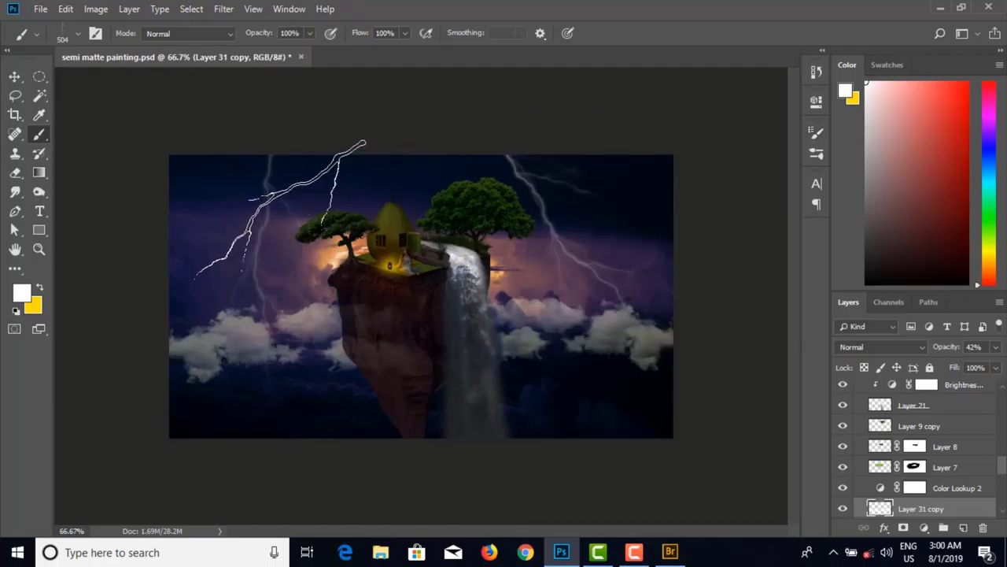
left_click(259, 227)
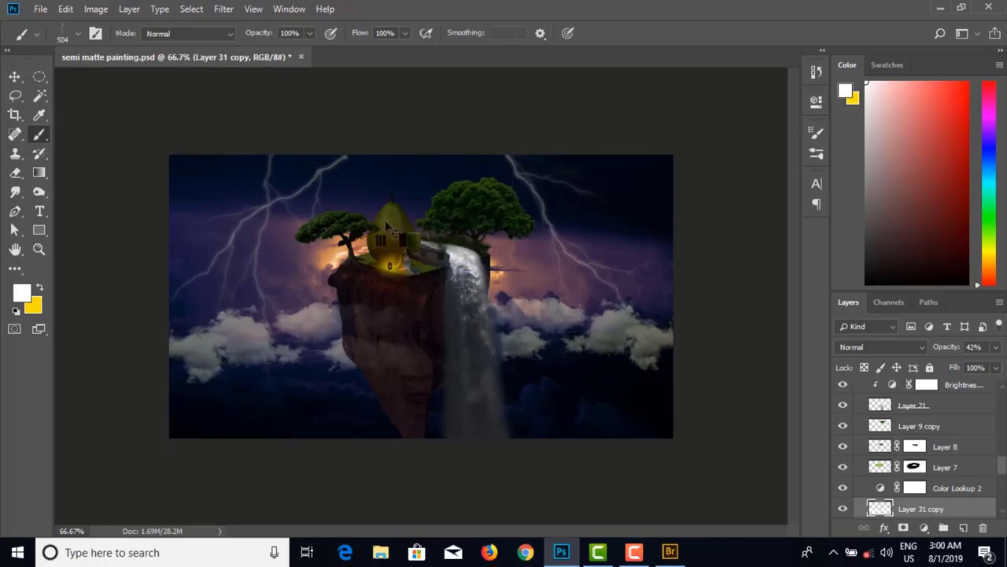
key("ctrl+z")
Step: Turn the brush tip nearly upright and stamp a lightning bolt left of the island
left_click(95, 34)
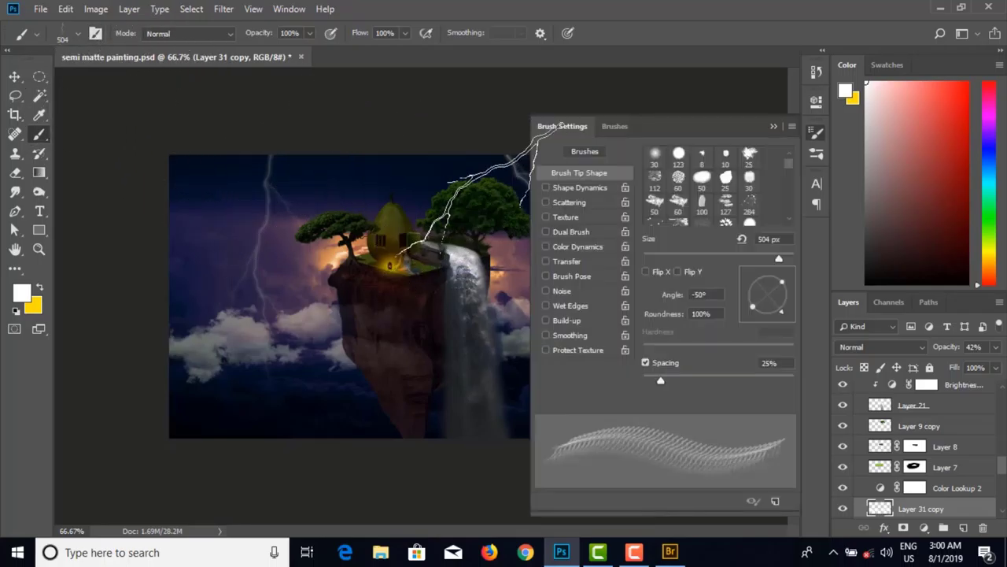
left_click_drag(782, 295, 783, 297)
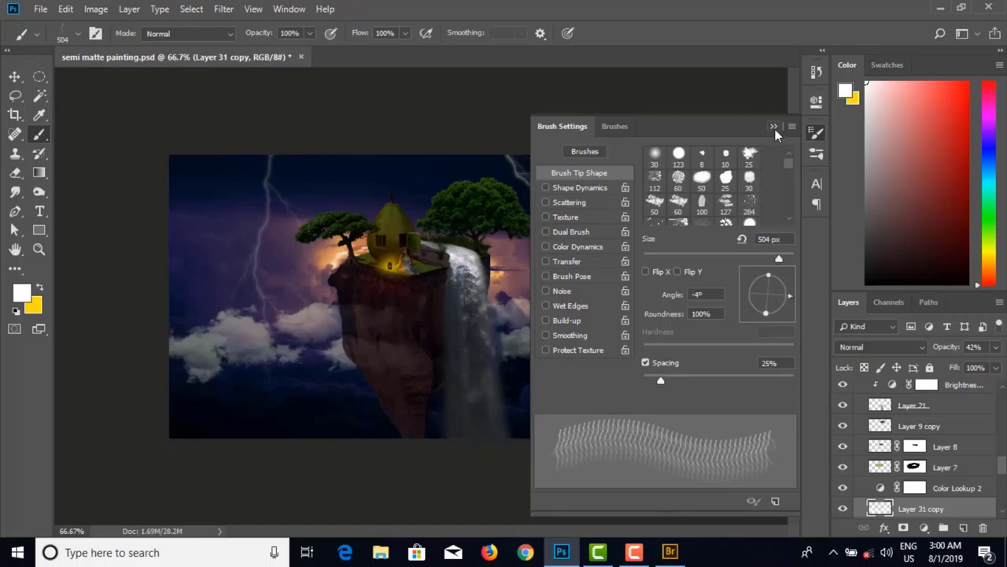
left_click(775, 128)
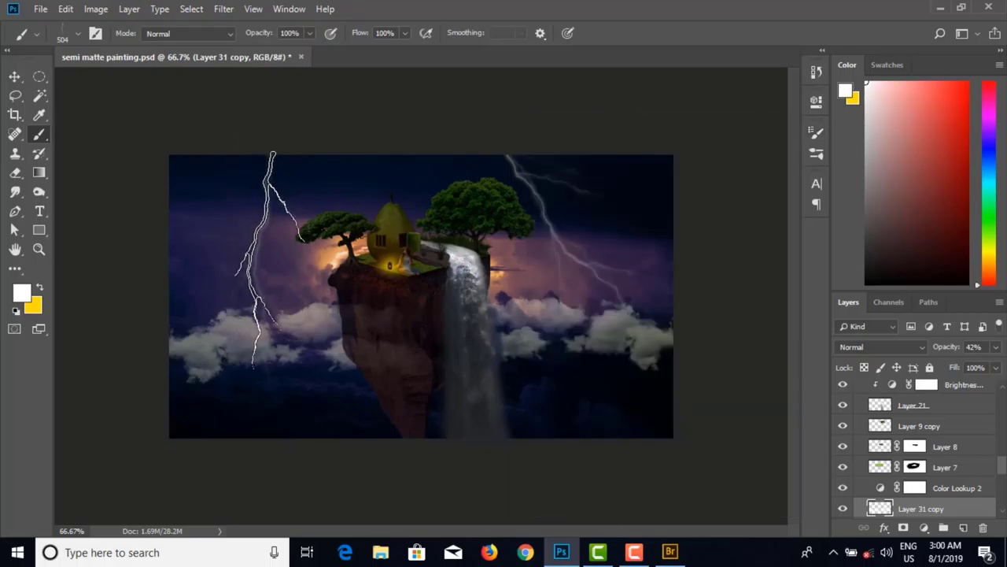
left_click(268, 261)
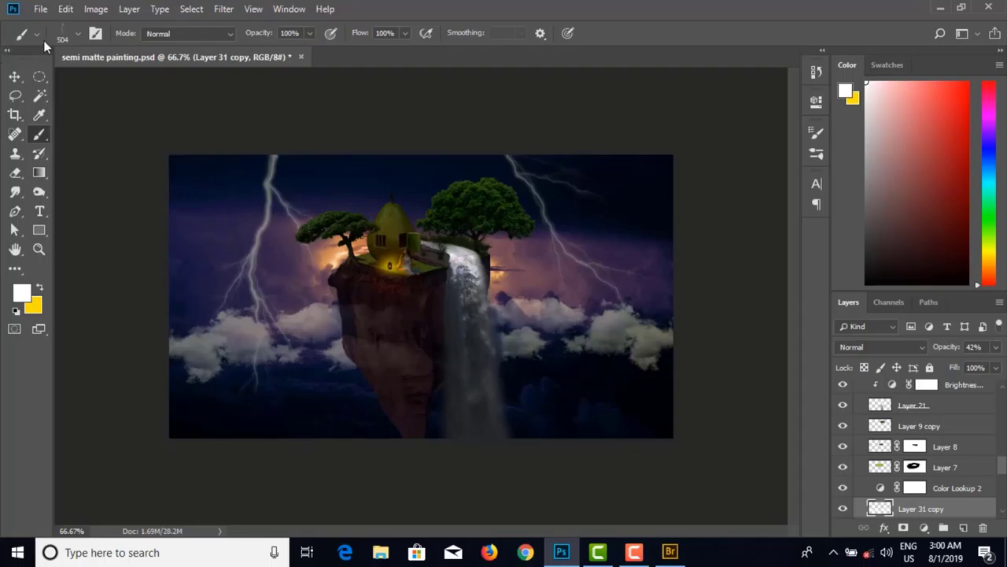
Step: Nudge the left lightning layer slightly right and reset colours to black and white
left_click(15, 76)
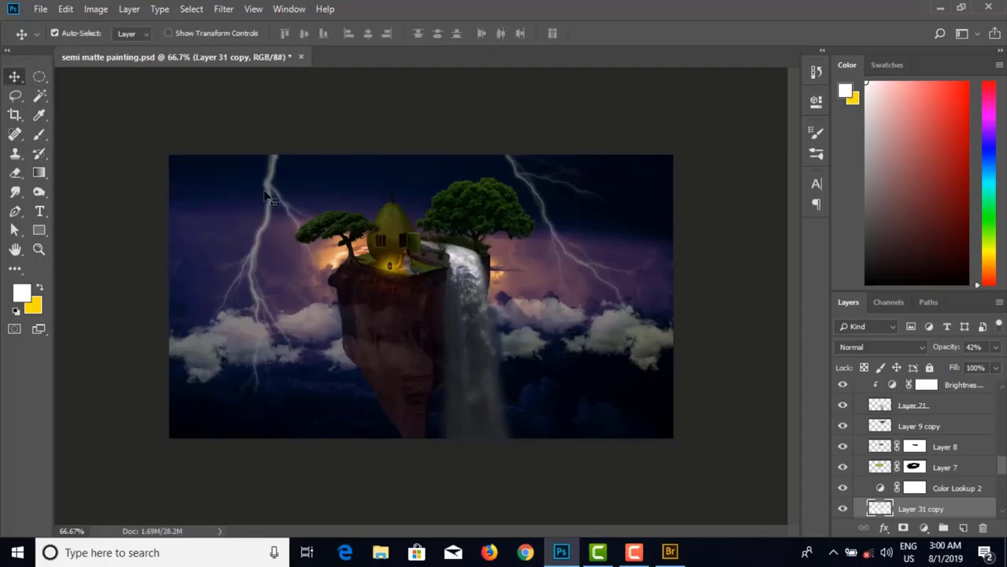
left_click_drag(266, 188, 275, 190)
left_click(229, 105)
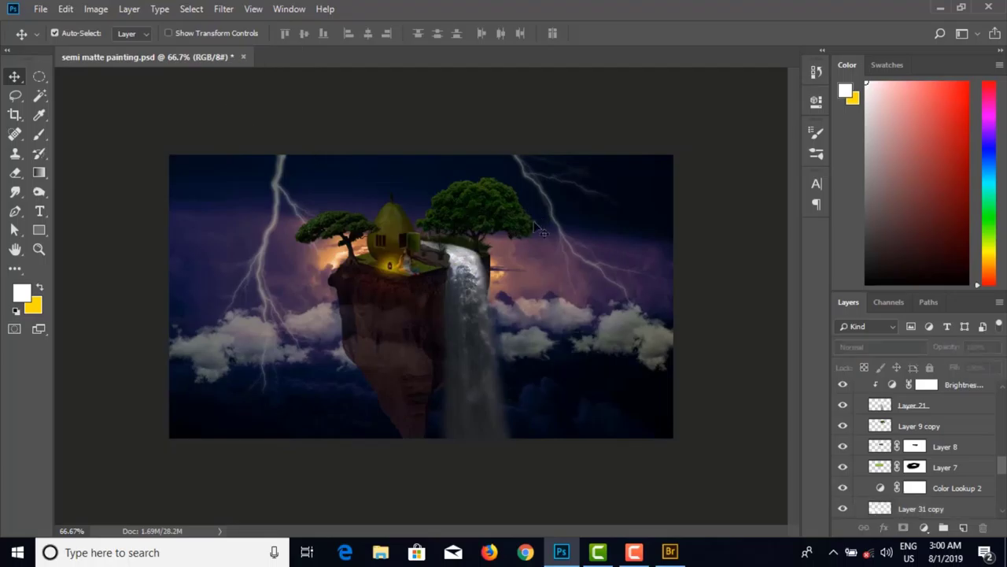
left_click(39, 134)
left_click(17, 311)
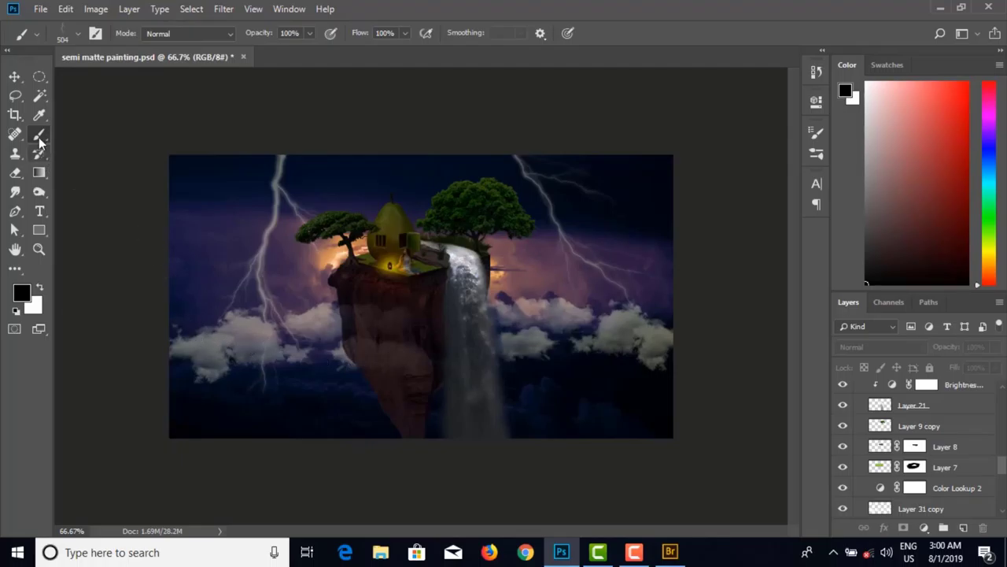
left_click(15, 76)
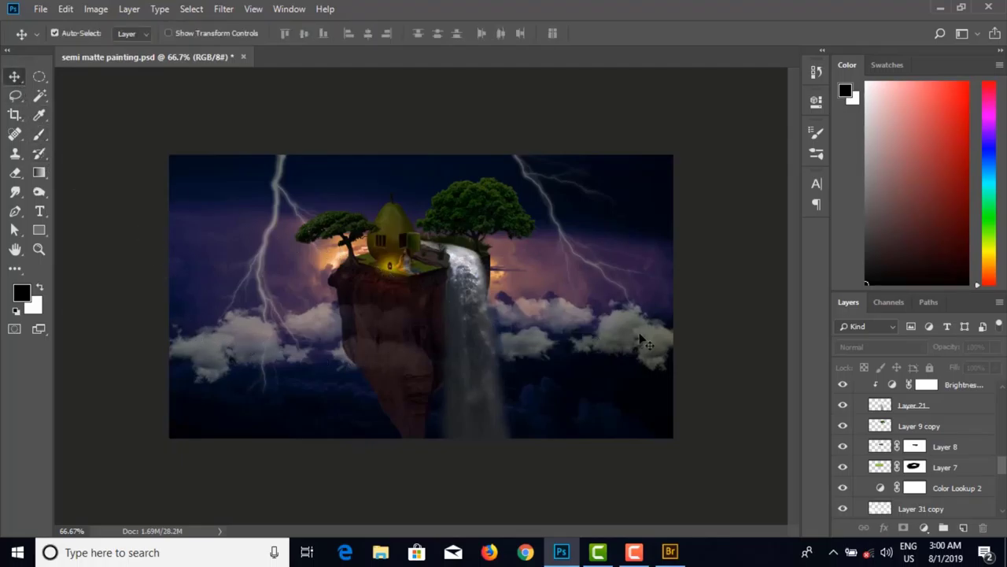
Step: Inspect the painting zoomed in, undo the nudge and bright strokes, then select Layer 31 copy
key("ctrl+1")
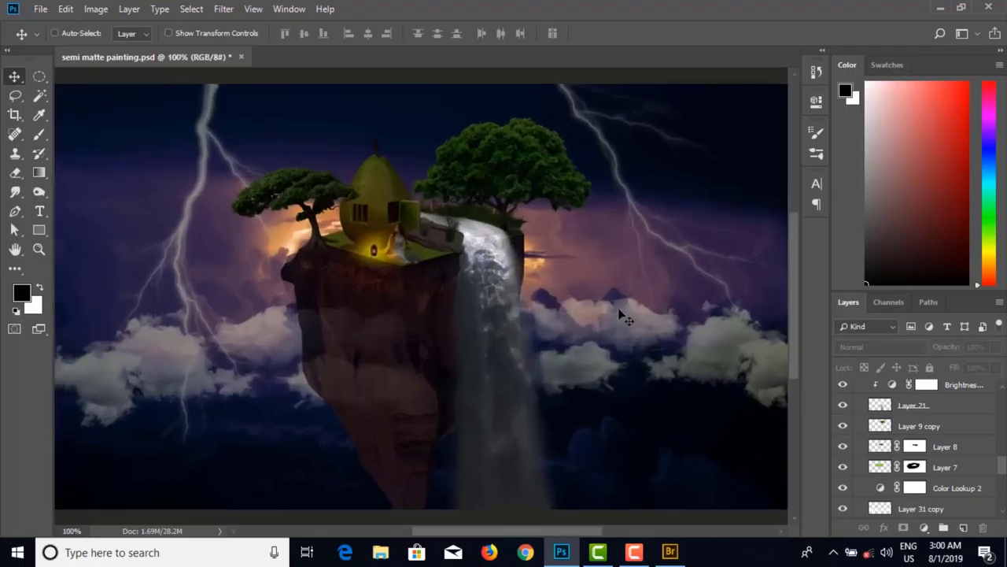
left_click_drag(525, 299, 547, 273)
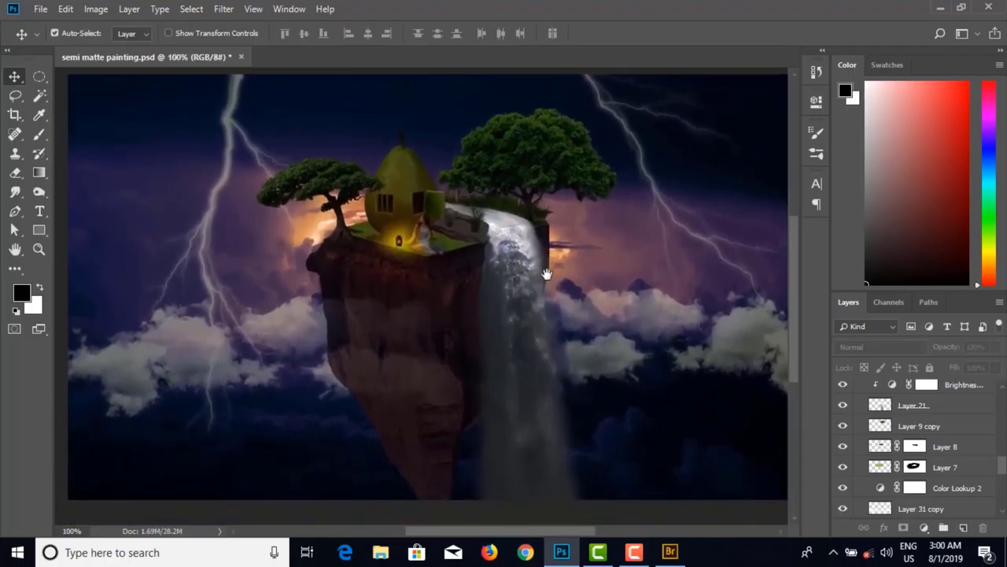
key("ctrl+minus")
key("ctrl+minus")
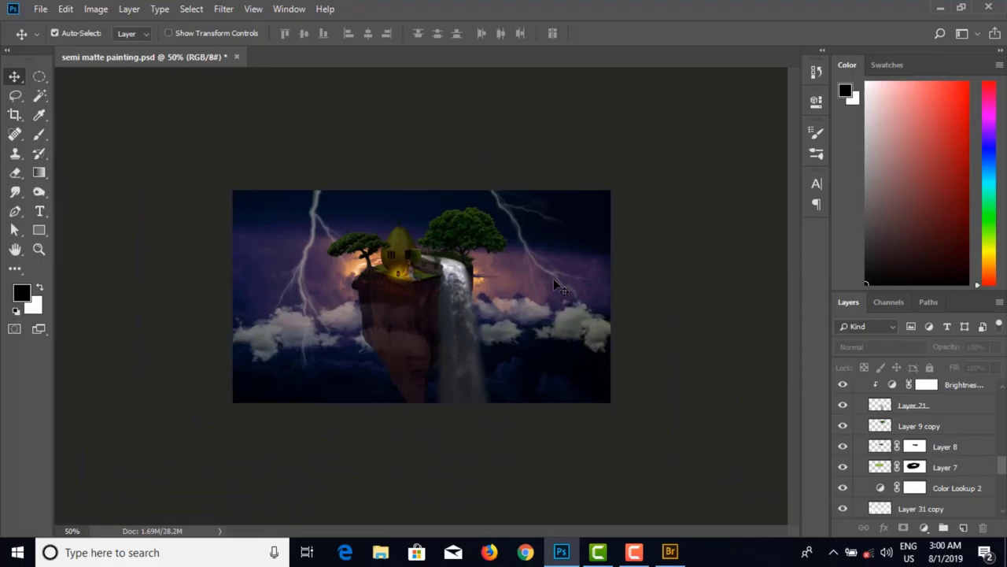
key("ctrl+z")
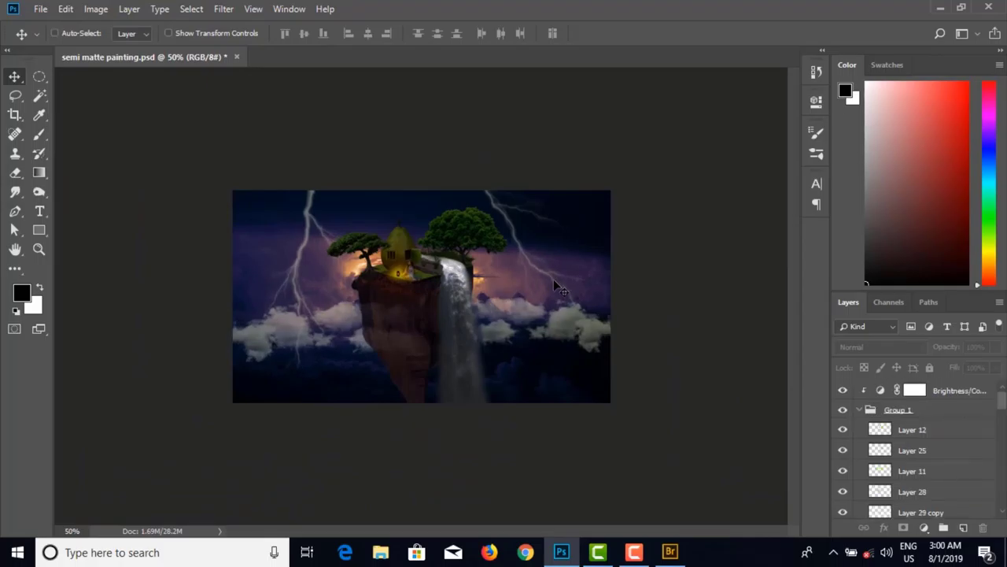
key("ctrl+z")
key("ctrl+z")
key("ctrl+z")
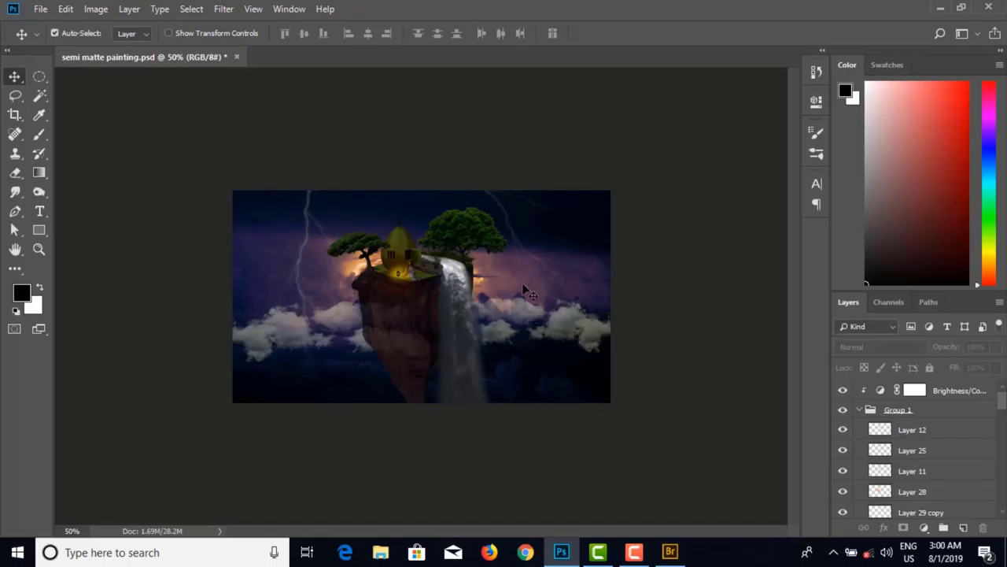
left_click(40, 134)
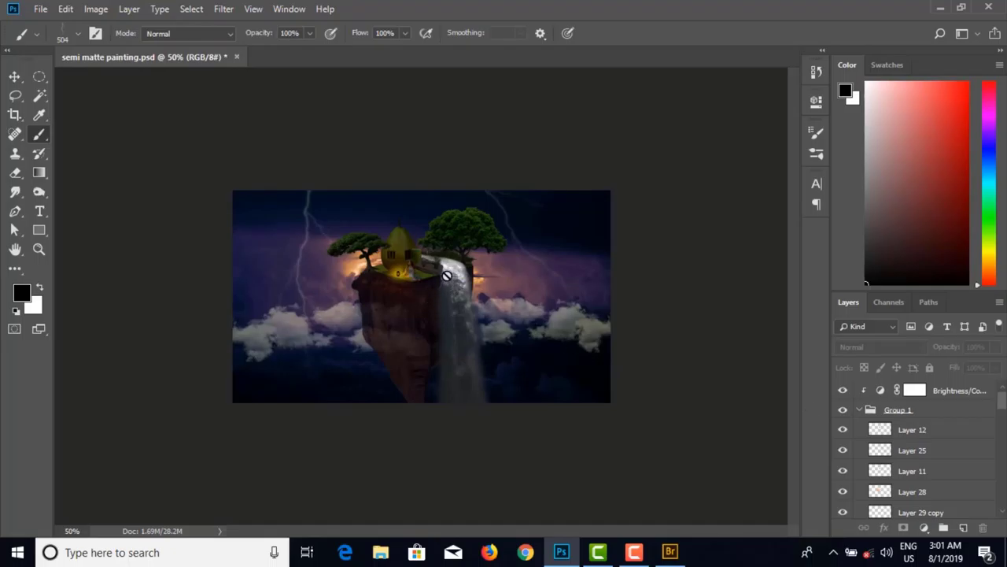
key("v")
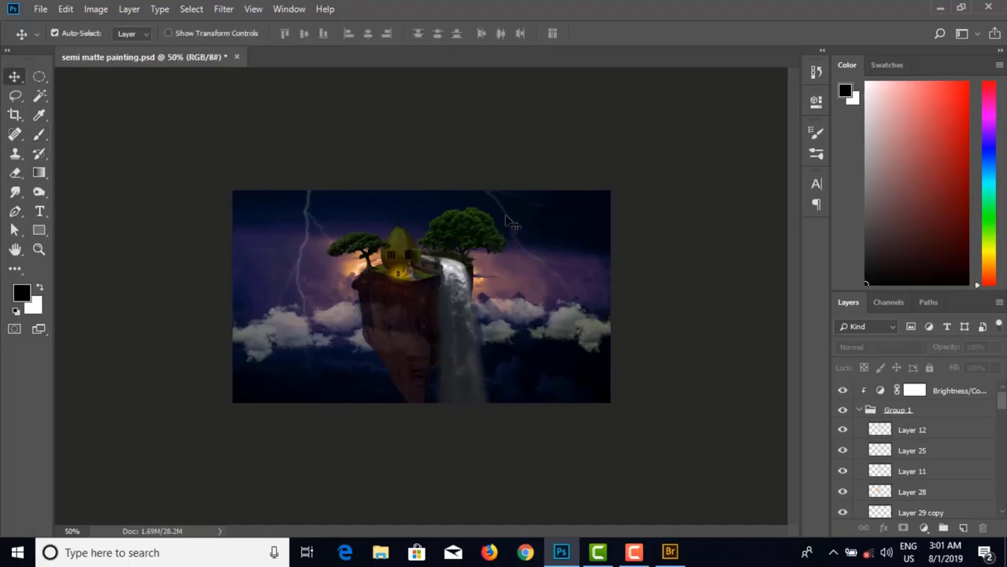
left_click(510, 223)
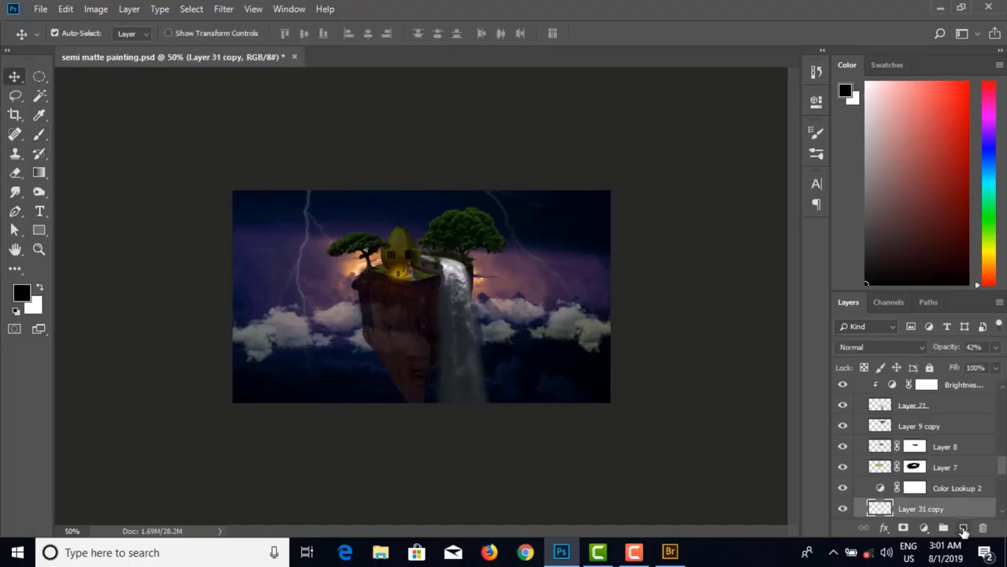
Step: Delete the Layer 31 copy lightning layer and return to the lightning brush
key("Delete")
left_click(39, 134)
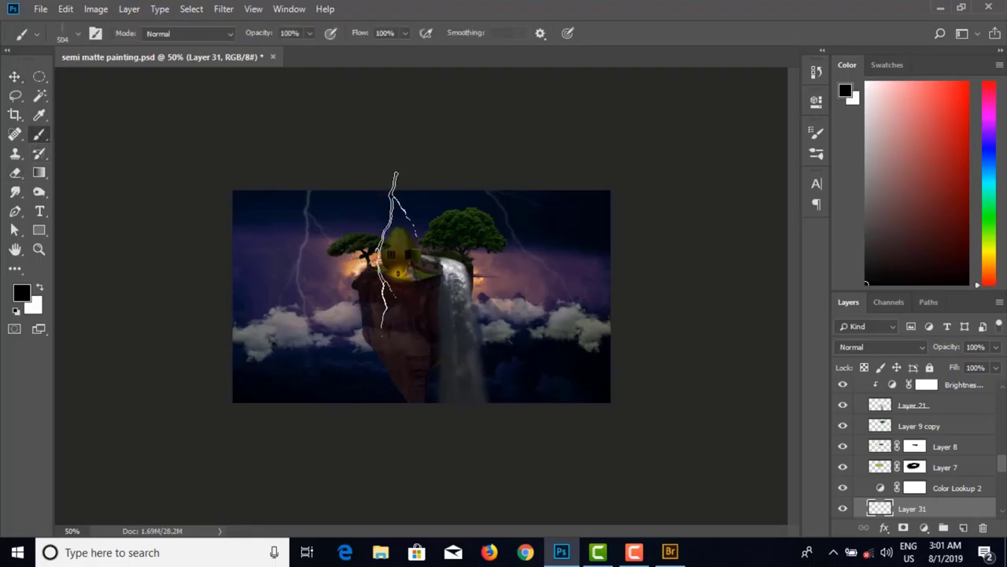
left_click_drag(586, 260, 618, 378)
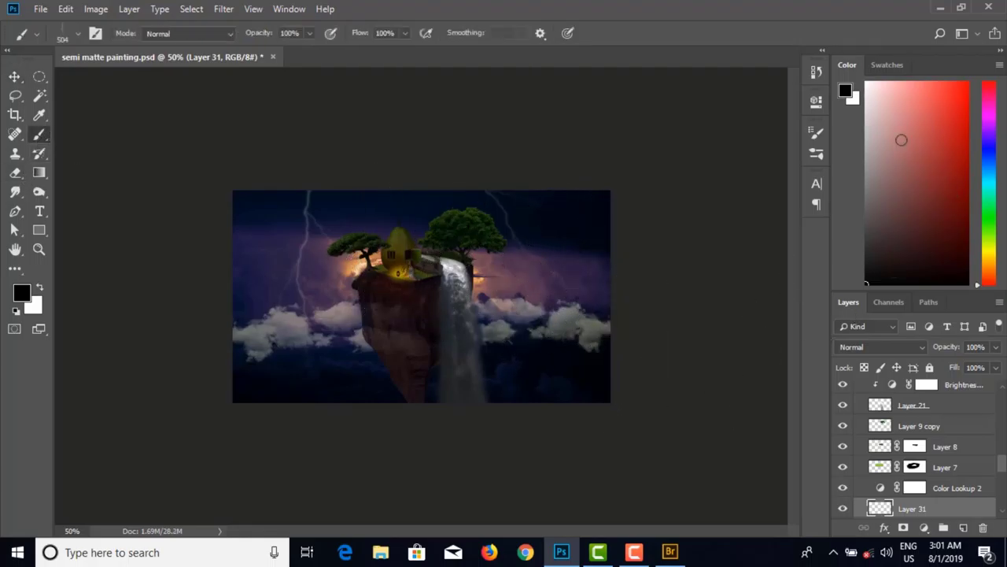
Step: Stamp white lightning bolts at the right edge and top-left of the sky
left_click(867, 84)
left_click(605, 310)
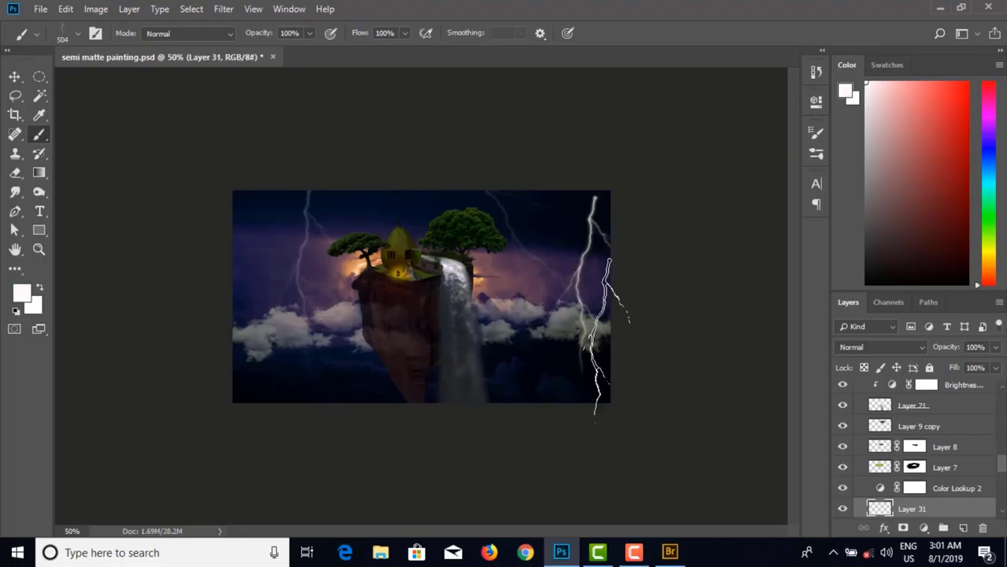
key("ctrl+z")
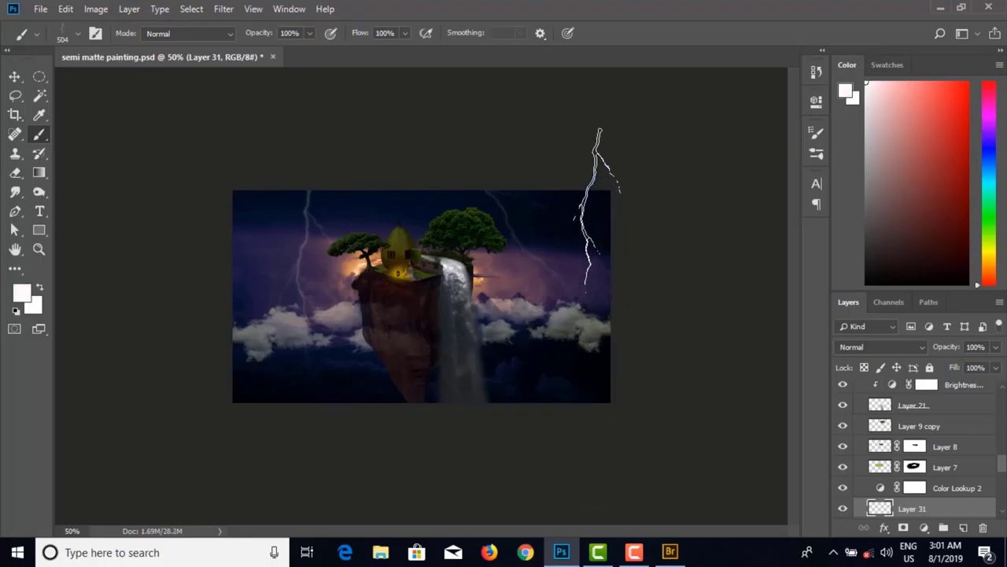
left_click(595, 211)
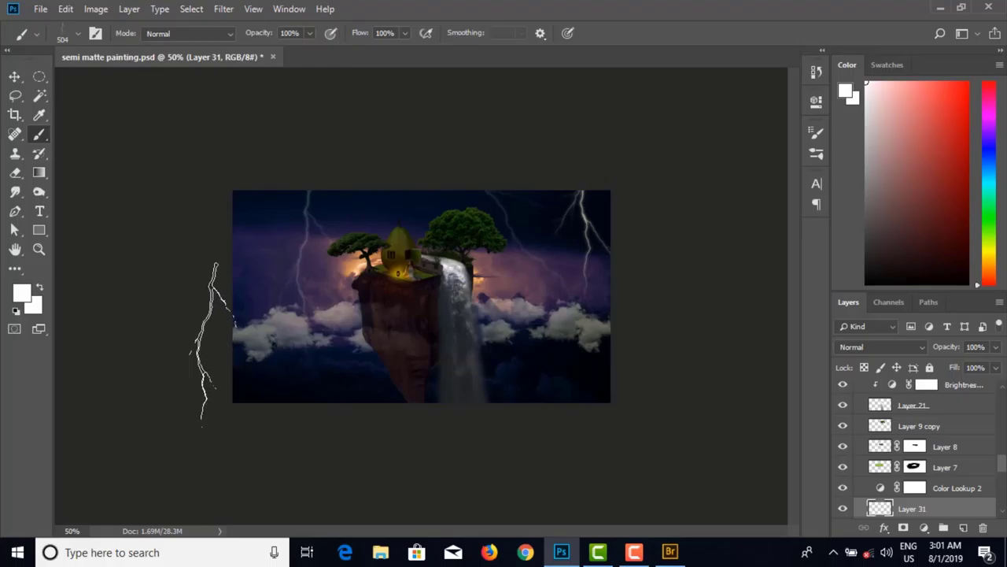
left_click(264, 185)
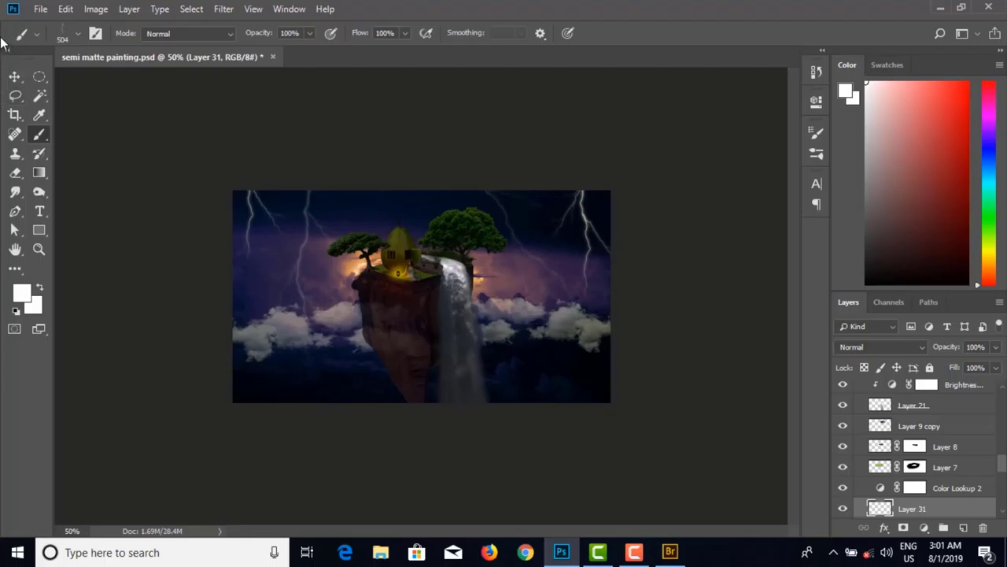
left_click(14, 76)
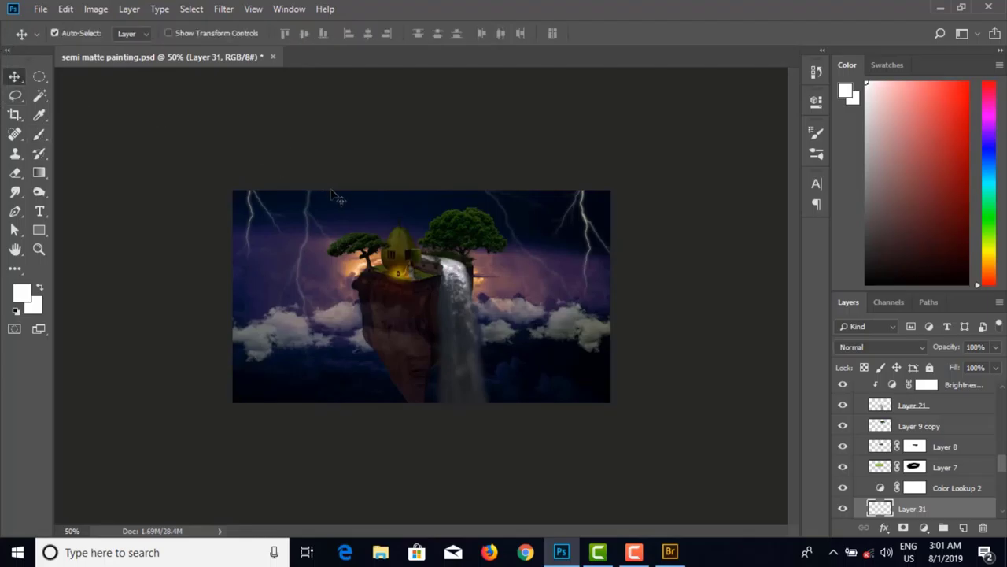
left_click(41, 9)
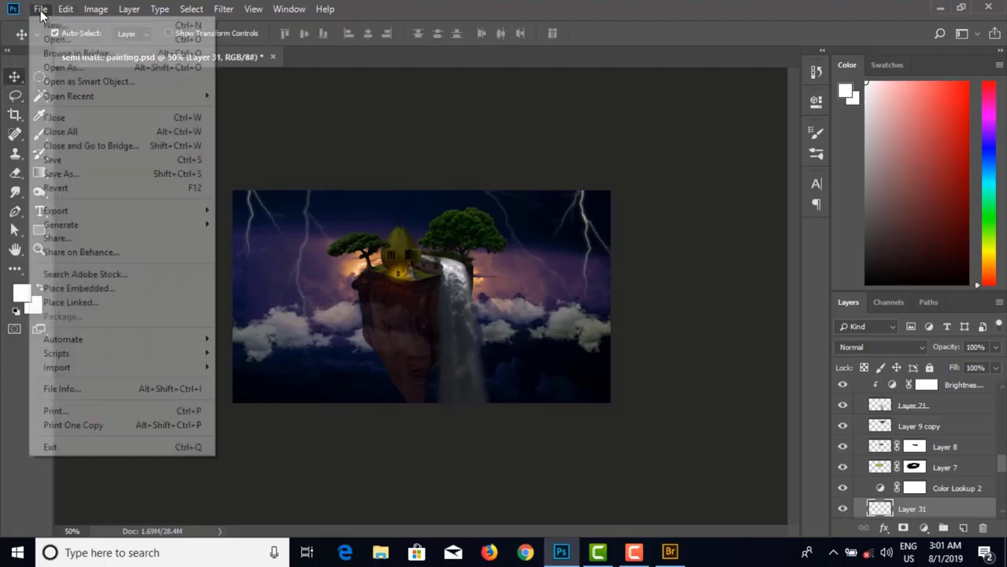
Step: Open light-png-free-download-17 and drag the glow image into the painting as Layer 32
left_click(56, 39)
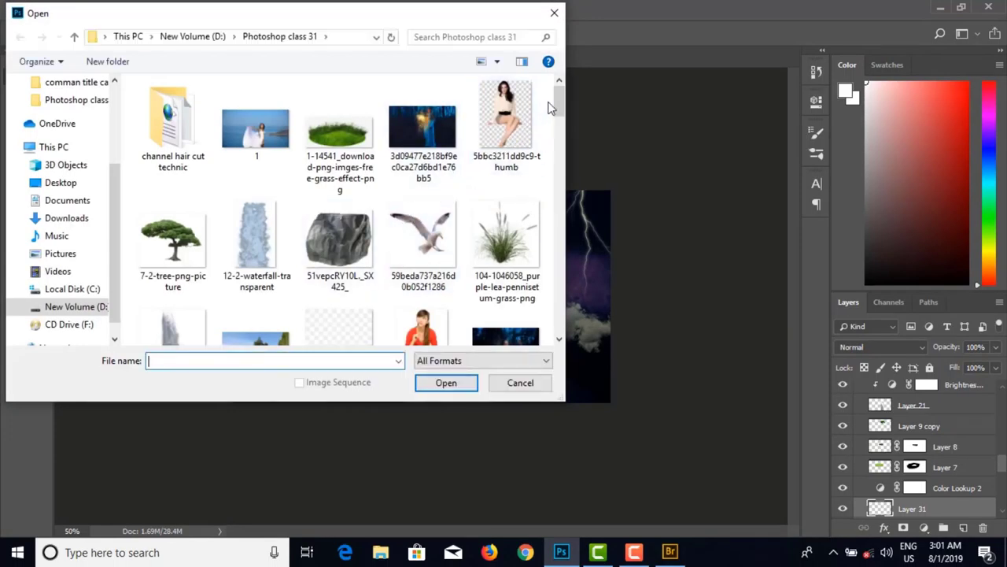
left_click_drag(556, 106, 536, 266)
left_click(348, 209)
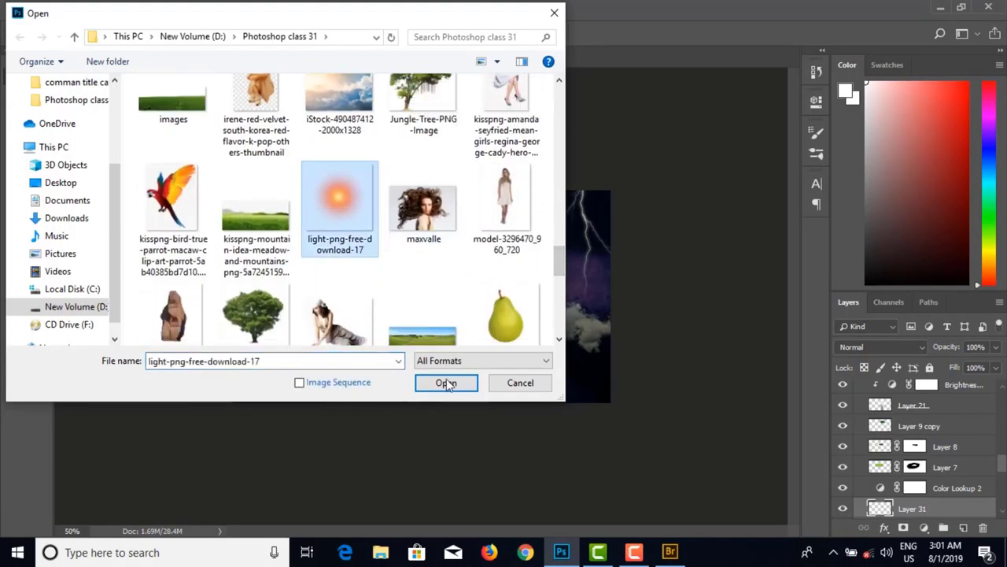
left_click(446, 383)
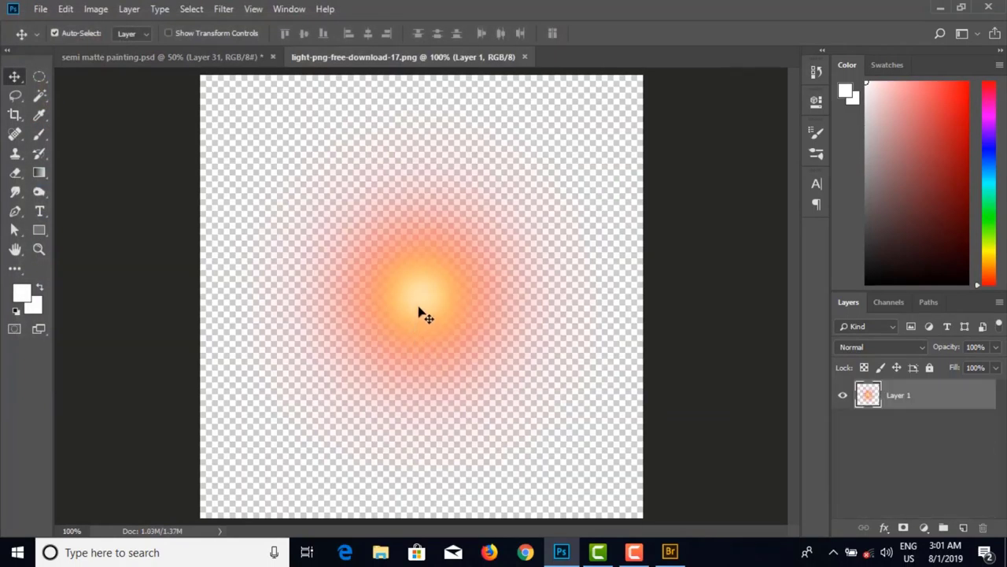
mouse_move(420, 315)
left_mouse_down()
mouse_move(203, 154)
mouse_move(147, 65)
mouse_move(198, 93)
mouse_move(380, 253)
left_mouse_up()
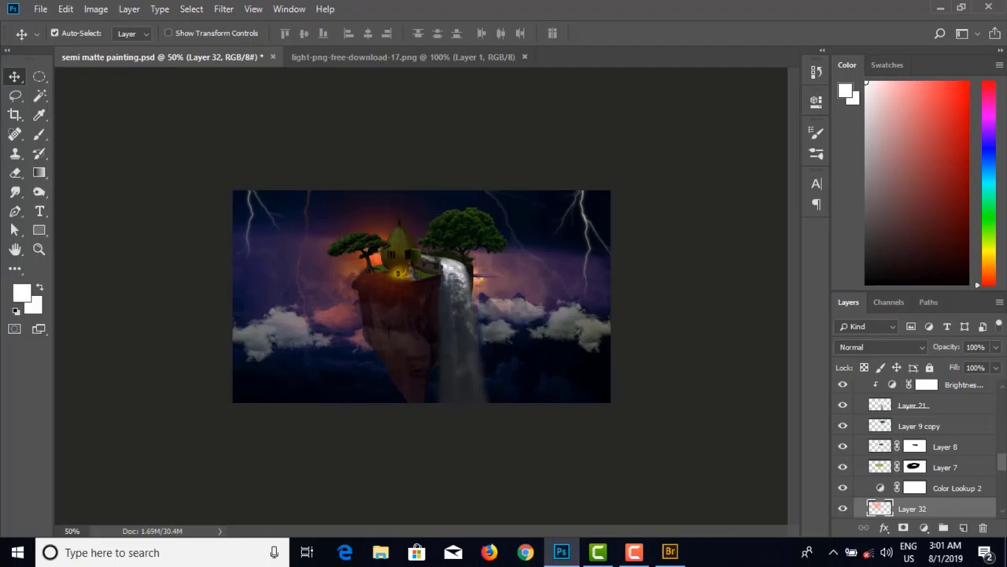
Step: Move Layer 32 down the layer stack to below Layer 3
scroll(925, 449, "down", 3)
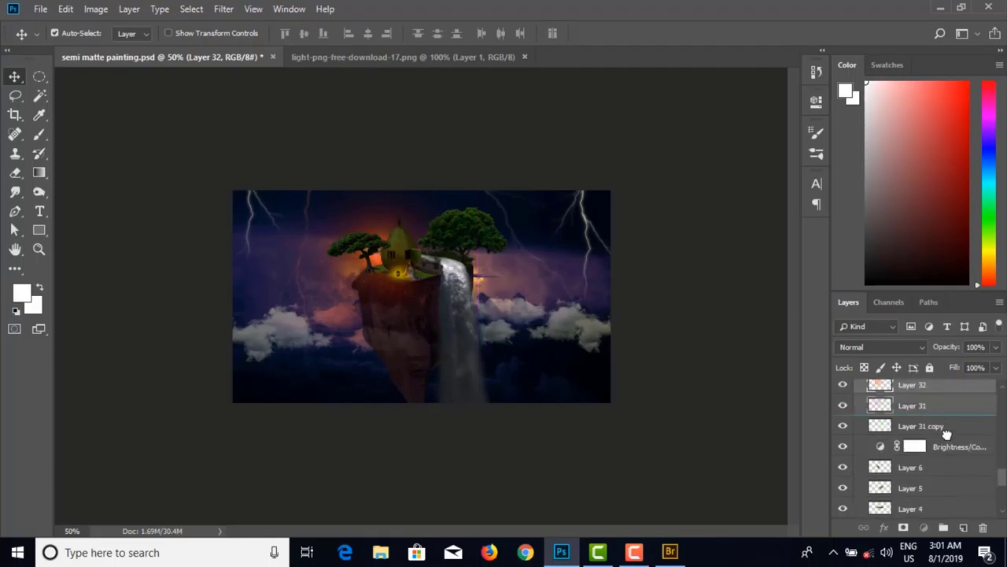
left_click_drag(947, 433, 954, 502)
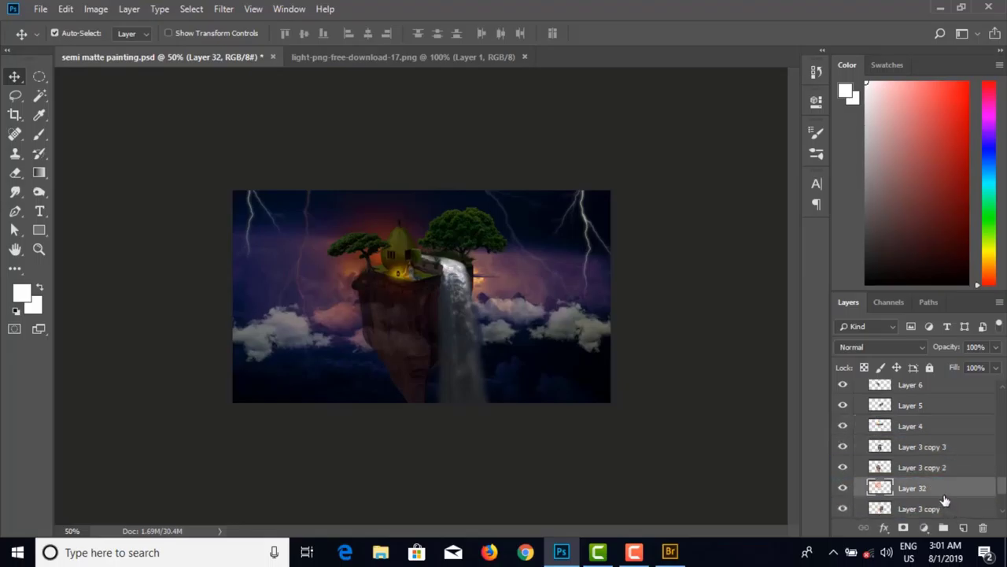
scroll(944, 492, "down", 2)
left_click_drag(943, 426, 841, 467)
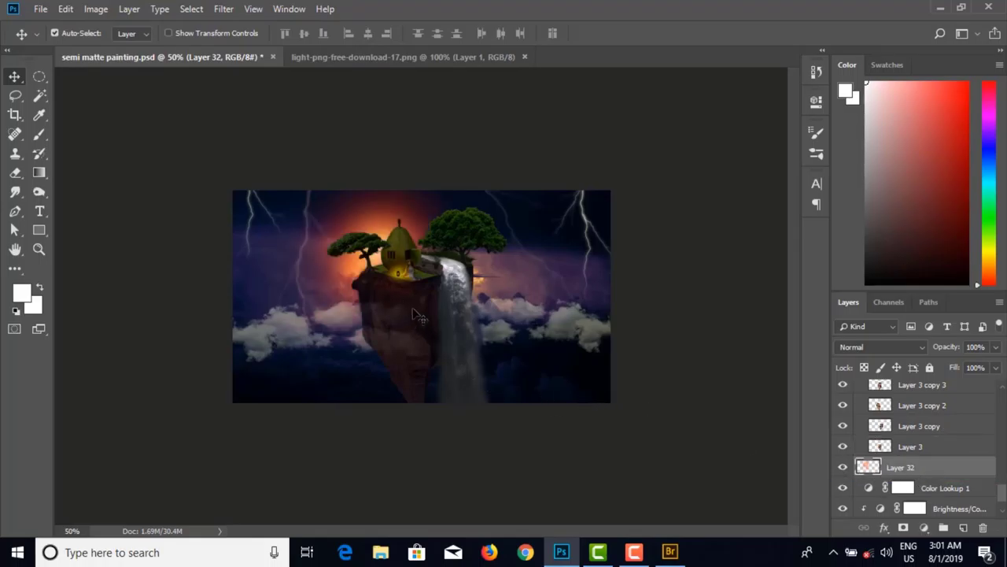
Step: Scale the glow layer to about 121% and shift it up and right
key("ctrl")
key("ctrl+t")
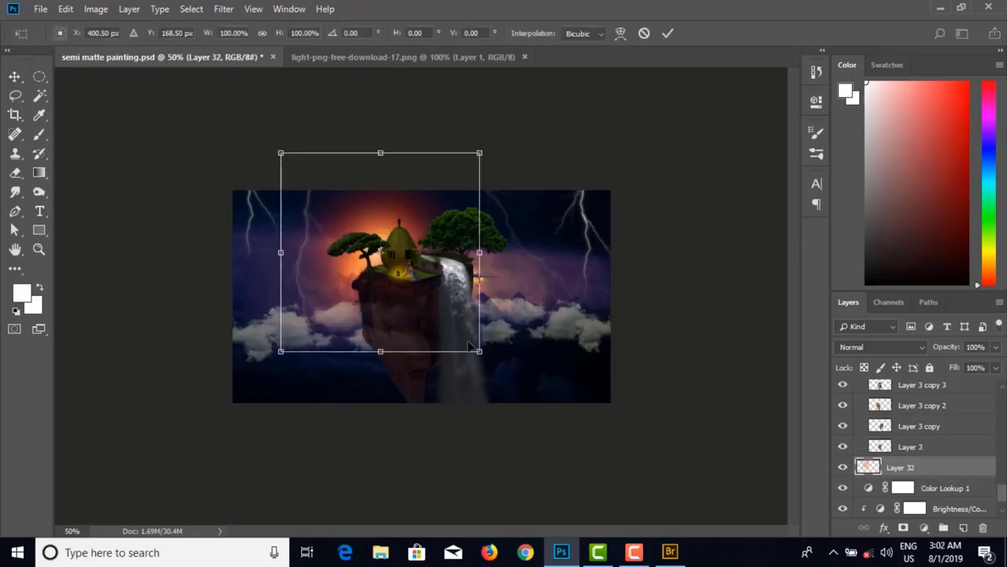
left_click_drag(481, 354, 526, 376)
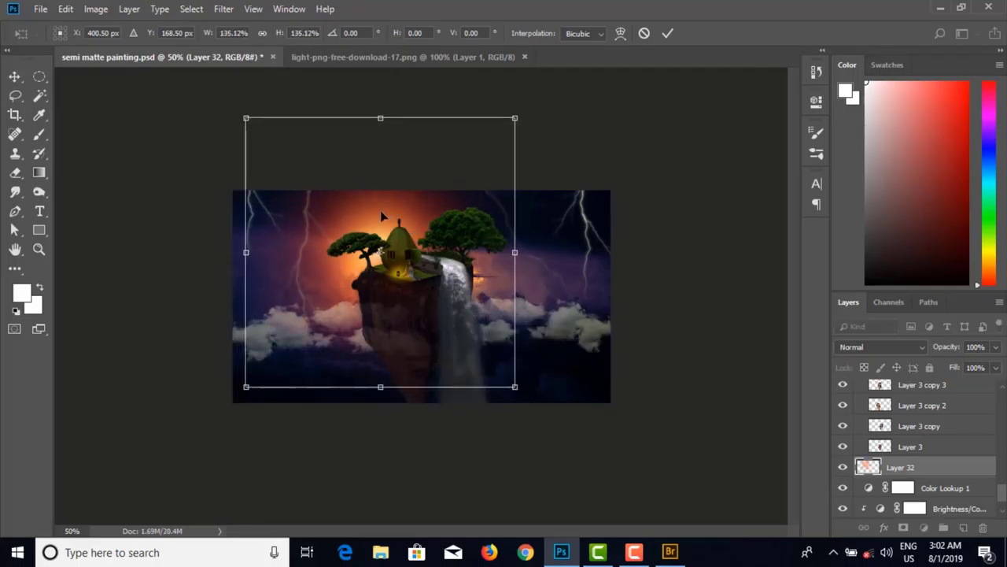
left_click_drag(382, 215, 387, 209)
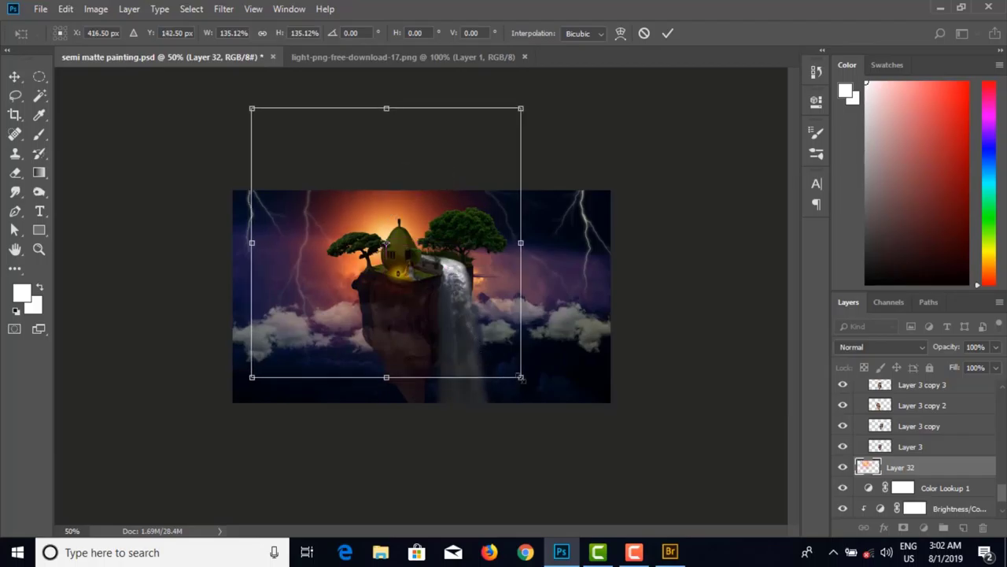
left_click_drag(521, 378, 506, 363)
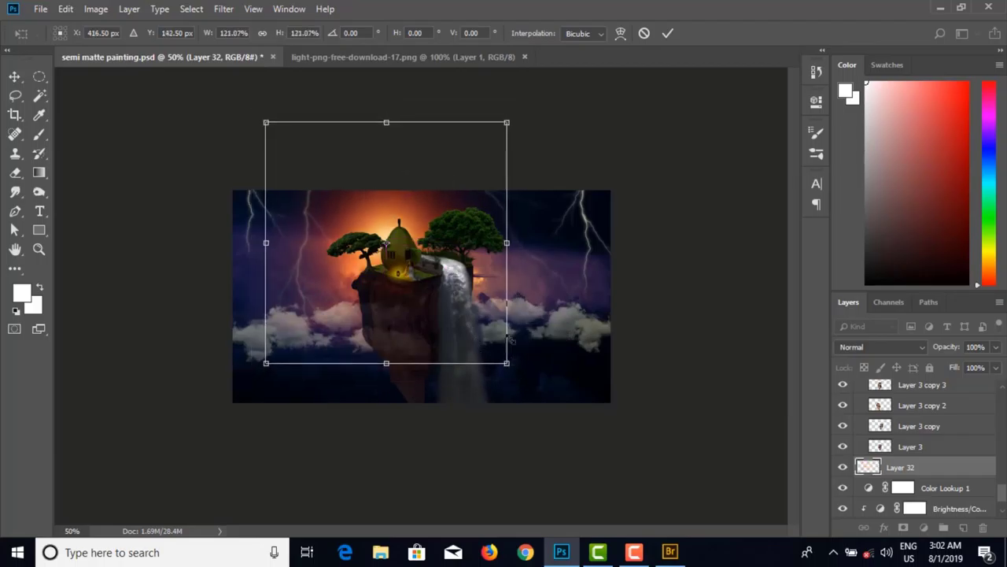
left_click(668, 33)
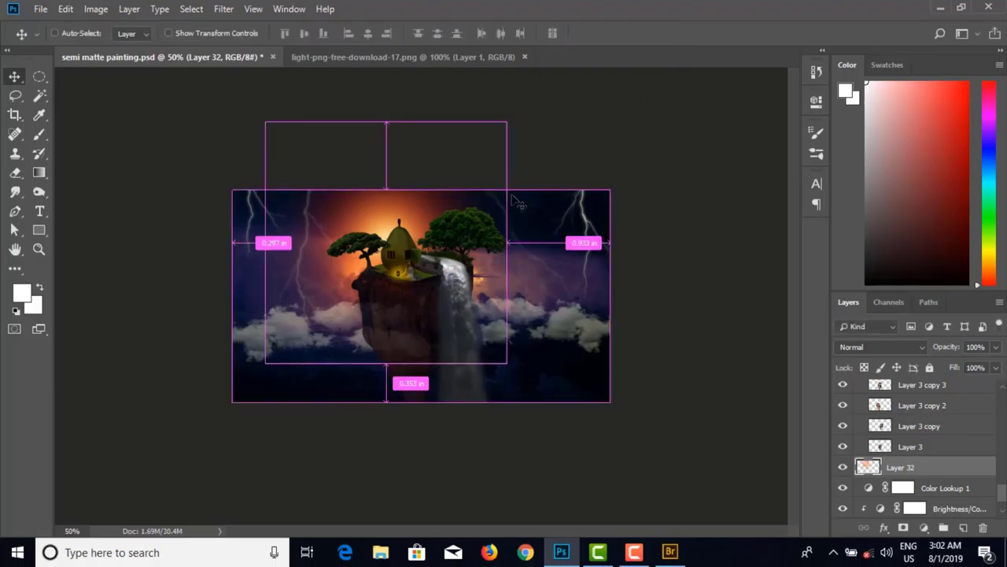
Step: Nudge the glow into place behind the pear house and left tree at 100% zoom
key("ctrl+plus")
key("ctrl+plus")
left_click_drag(315, 266, 320, 286)
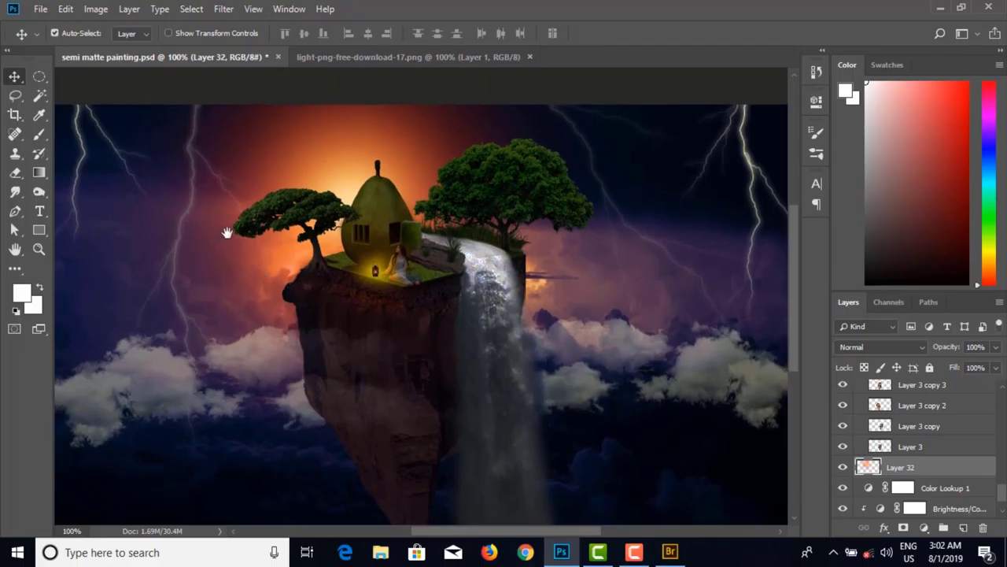
left_click_drag(263, 252, 260, 272)
mouse_move(345, 213)
left_mouse_down()
mouse_move(354, 235)
mouse_move(341, 218)
left_mouse_up()
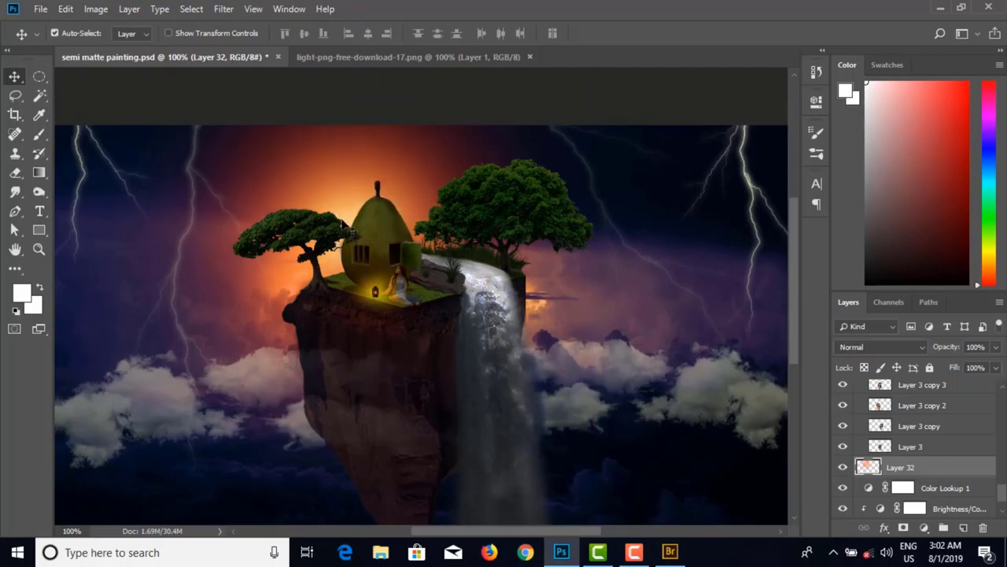
key("ctrl+minus")
key("ctrl+minus")
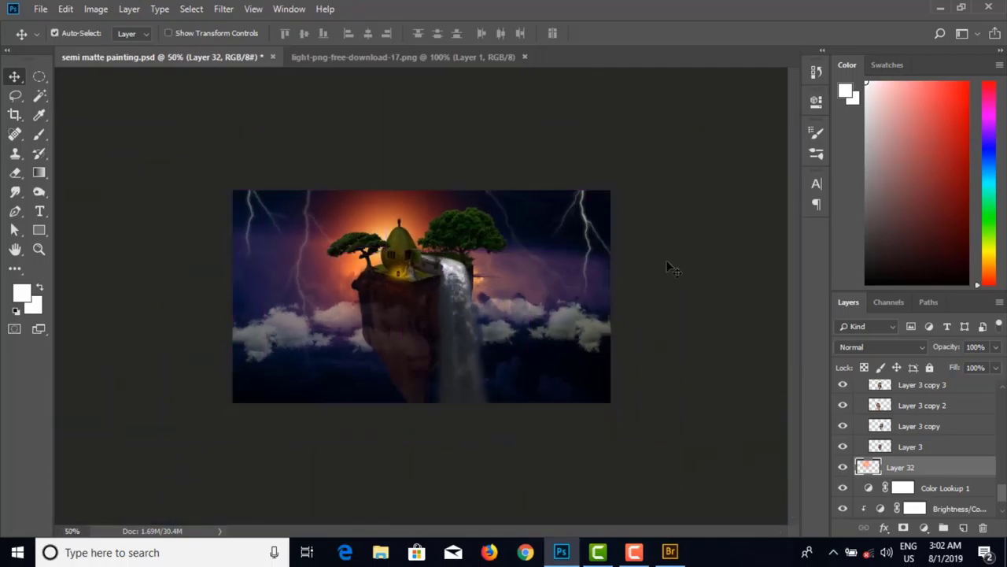
left_click(636, 297, "ctrl")
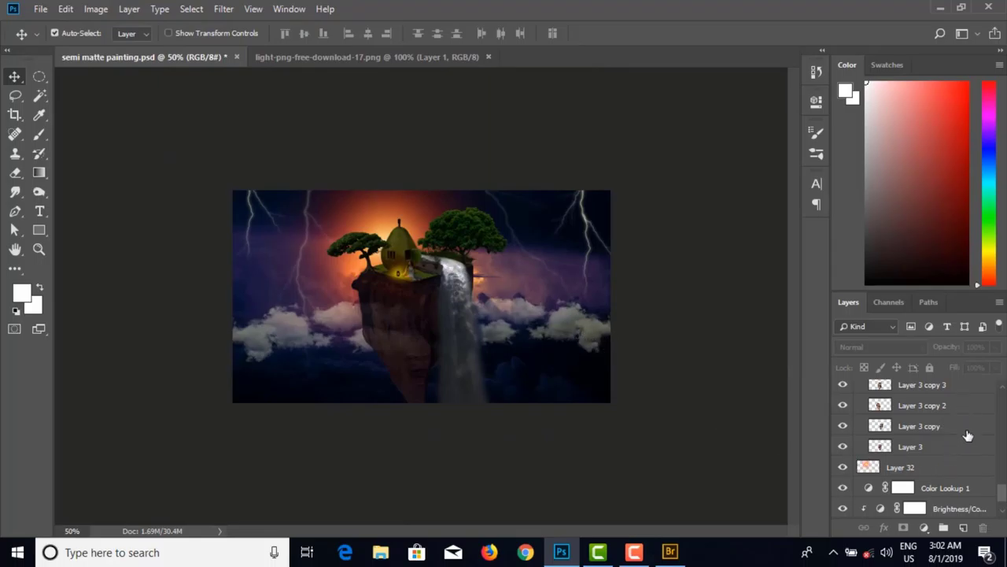
Step: Group Layer 32 through Layer 1 into Group 2
left_click_drag(1002, 490, 1006, 384)
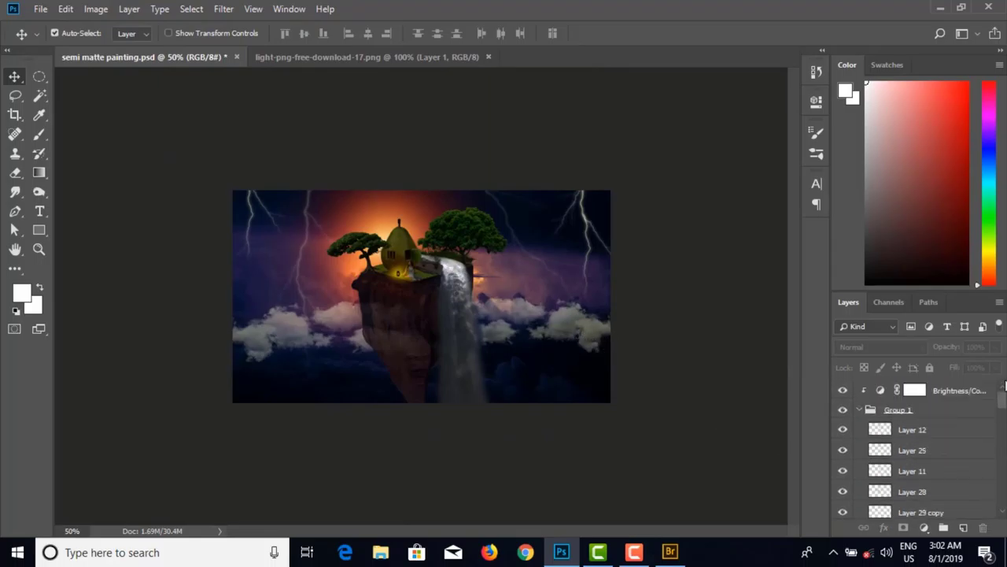
left_click(963, 391)
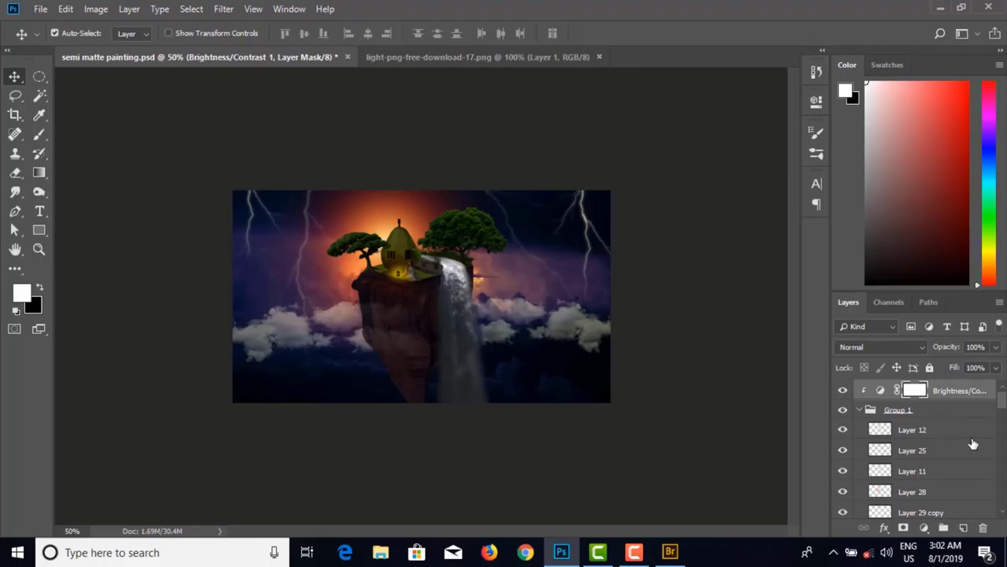
left_click(860, 411)
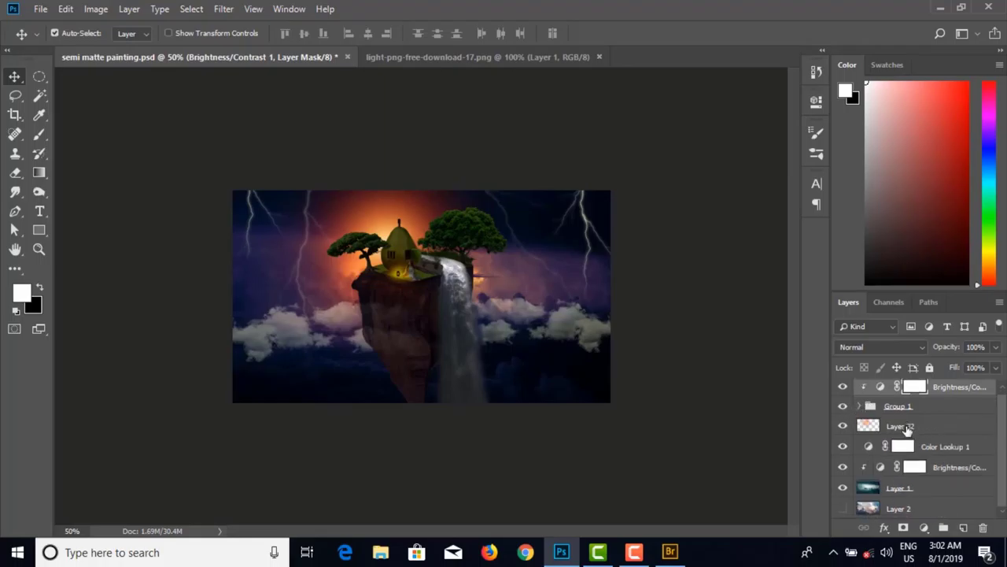
left_click(921, 427)
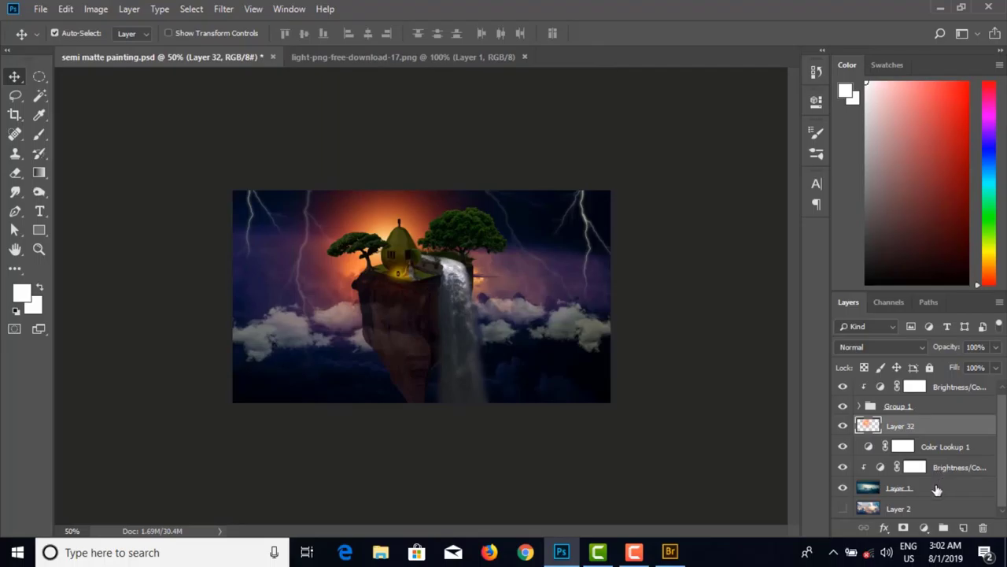
left_click(936, 490, "shift")
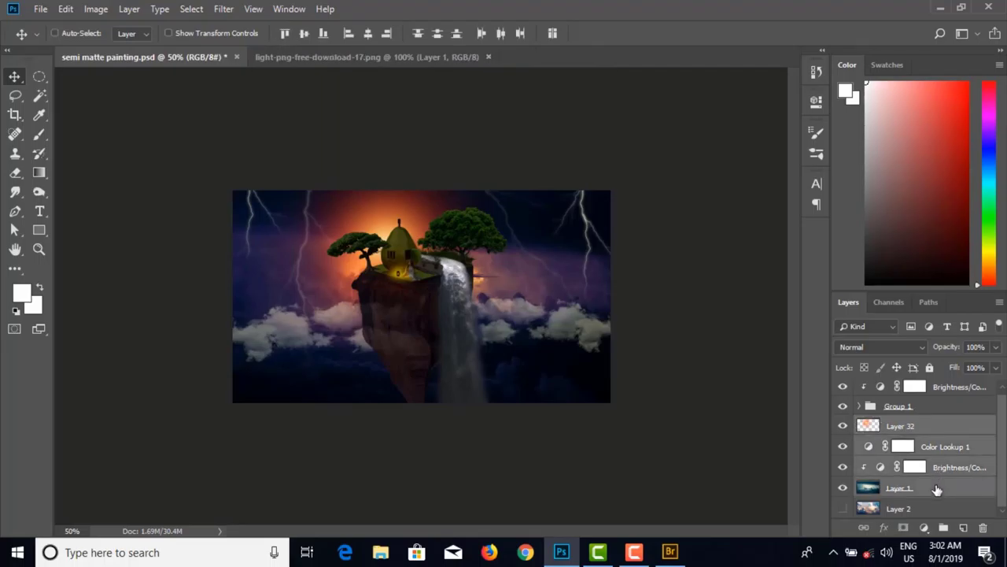
key("ctrl+g")
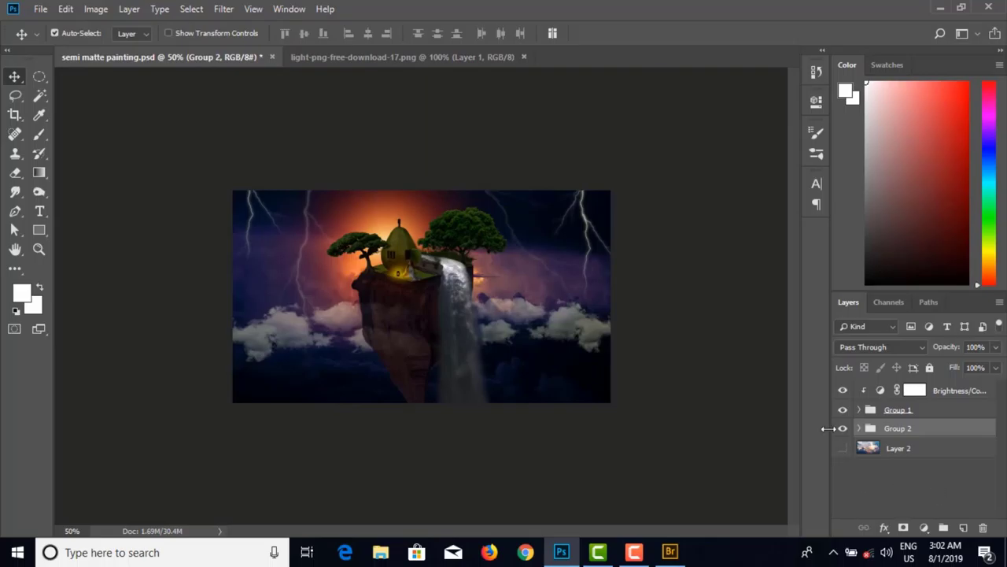
left_click(843, 431)
left_click(843, 431)
Step: Add a Brightness/Contrast adjustment set to brightness -47 and contrast 19
left_click(925, 528)
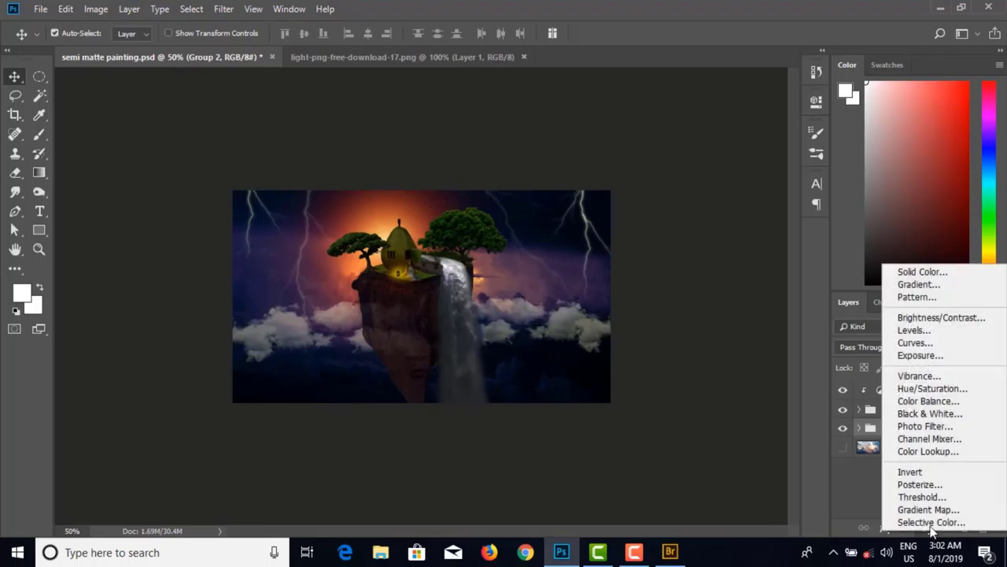
left_click(930, 318)
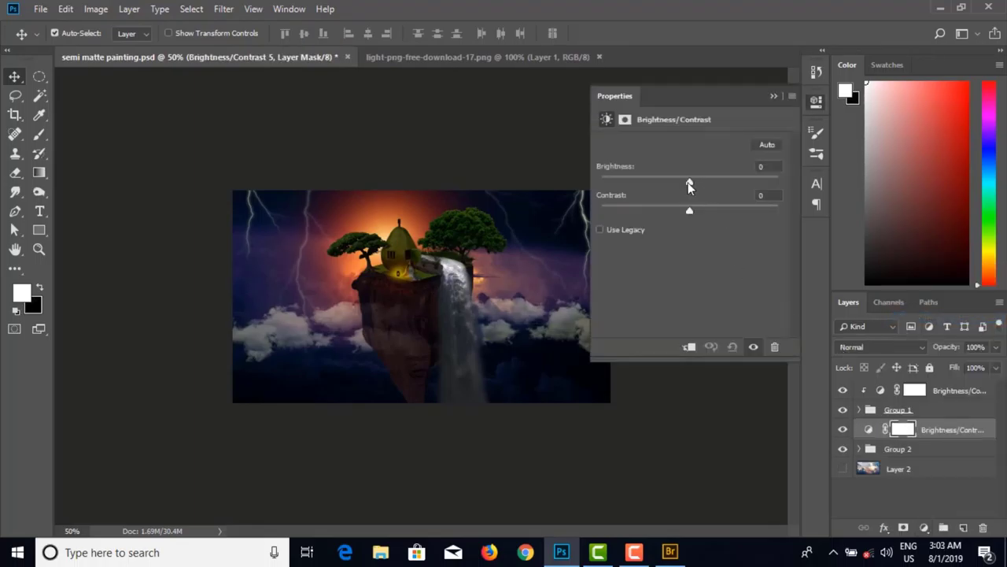
left_click_drag(690, 185, 641, 182)
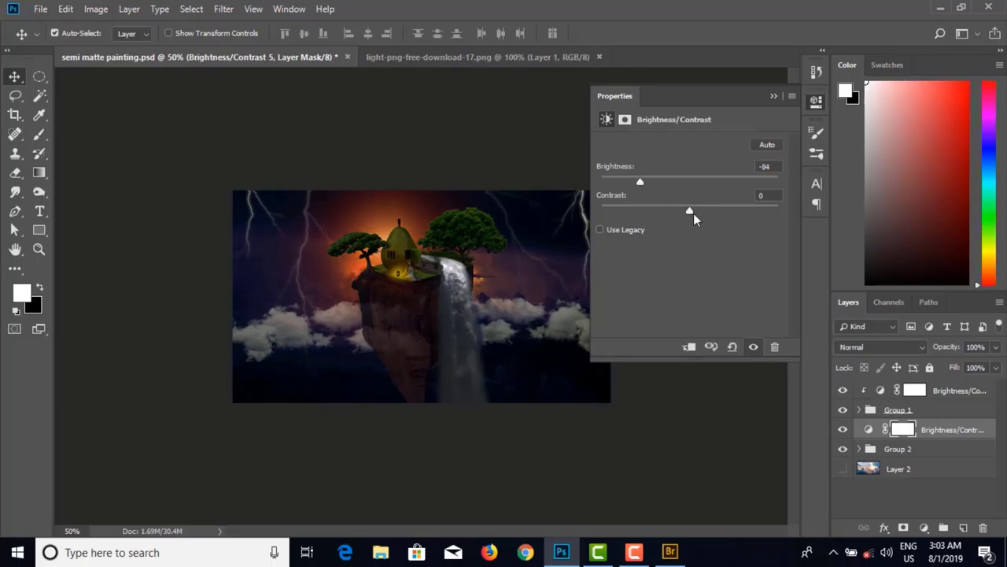
mouse_move(690, 210)
left_mouse_down()
mouse_move(710, 213)
mouse_move(651, 216)
mouse_move(707, 213)
left_mouse_up()
left_click_drag(640, 183, 663, 192)
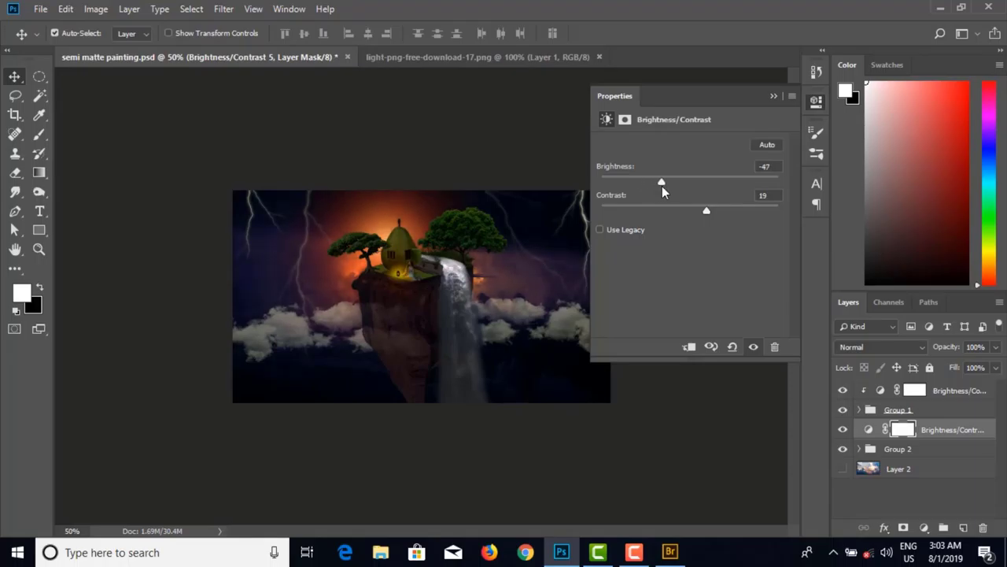
left_click(774, 97)
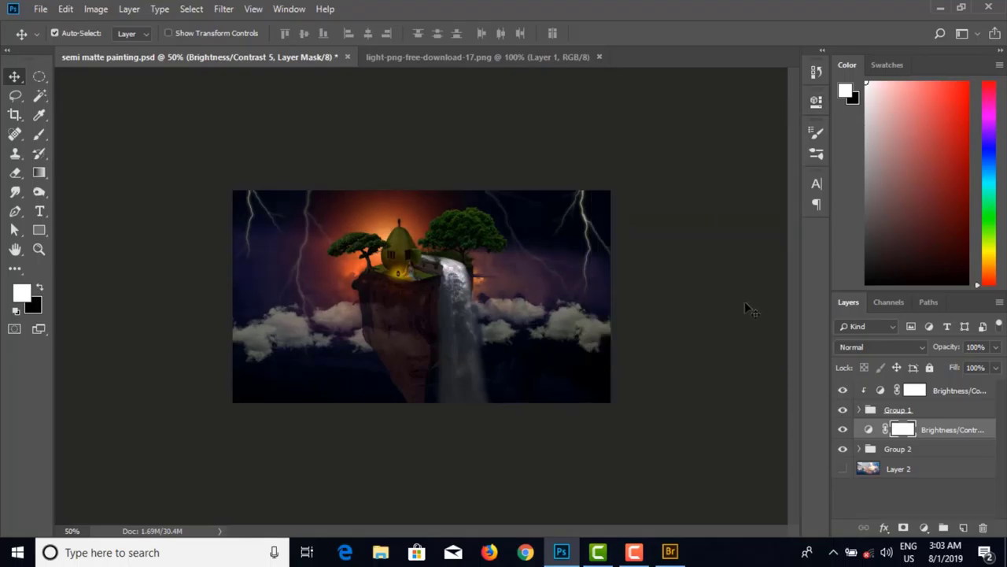
key("ctrl+plus")
key("ctrl+plus")
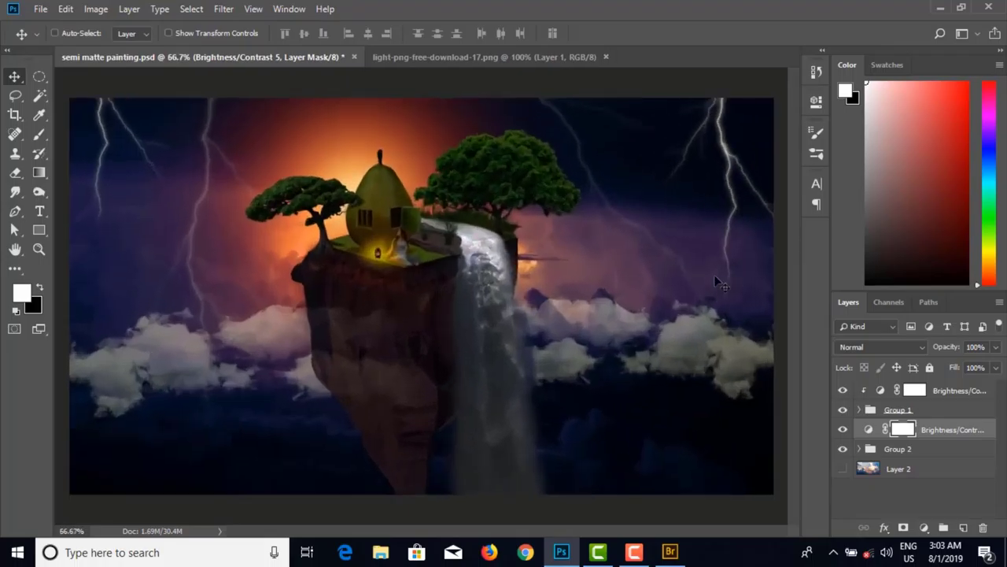
scroll(573, 292, "up", 1)
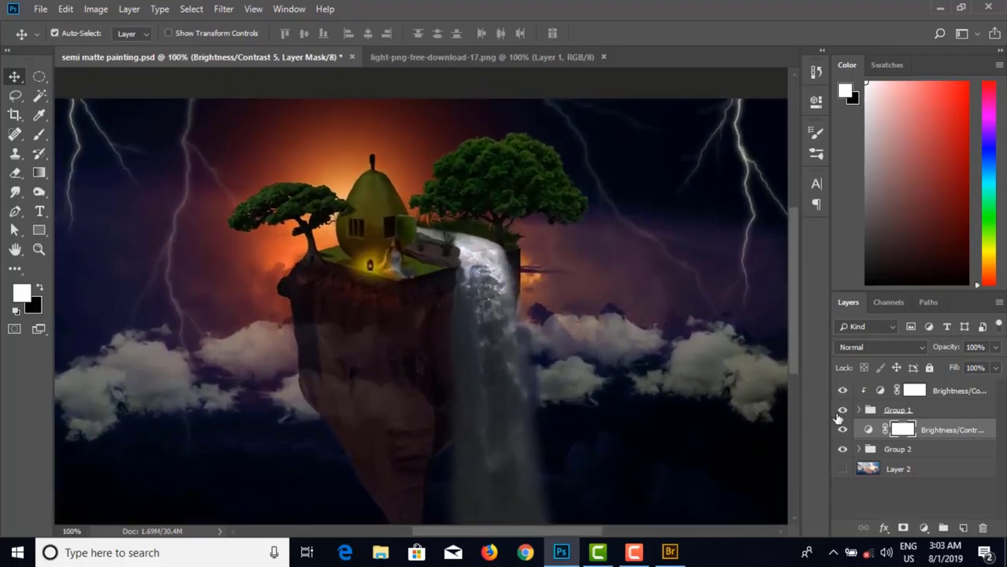
Step: Scale Group 1 (island, trees, clouds, lightning) to about 85% and move it up and left
left_click(902, 412)
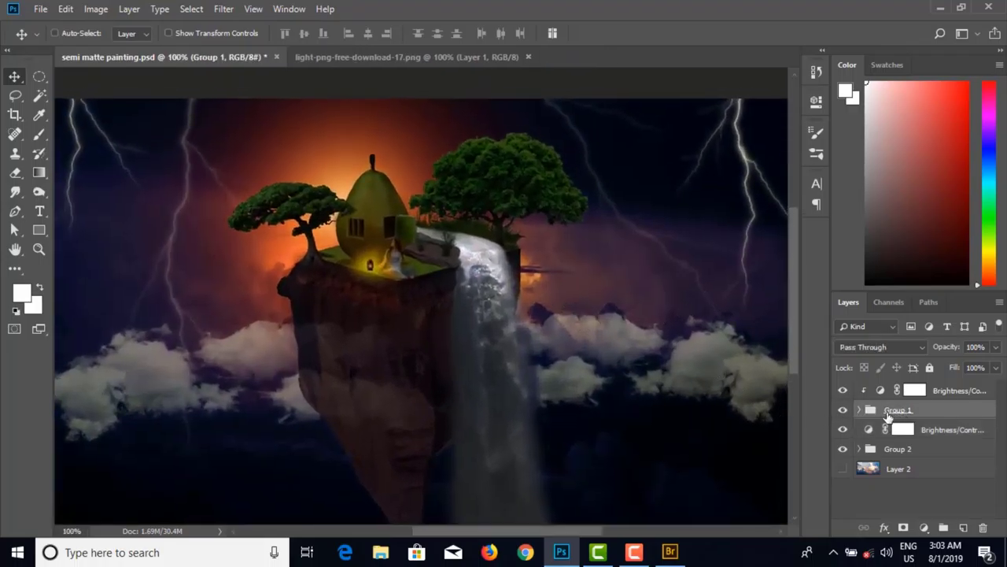
key("ctrl+t")
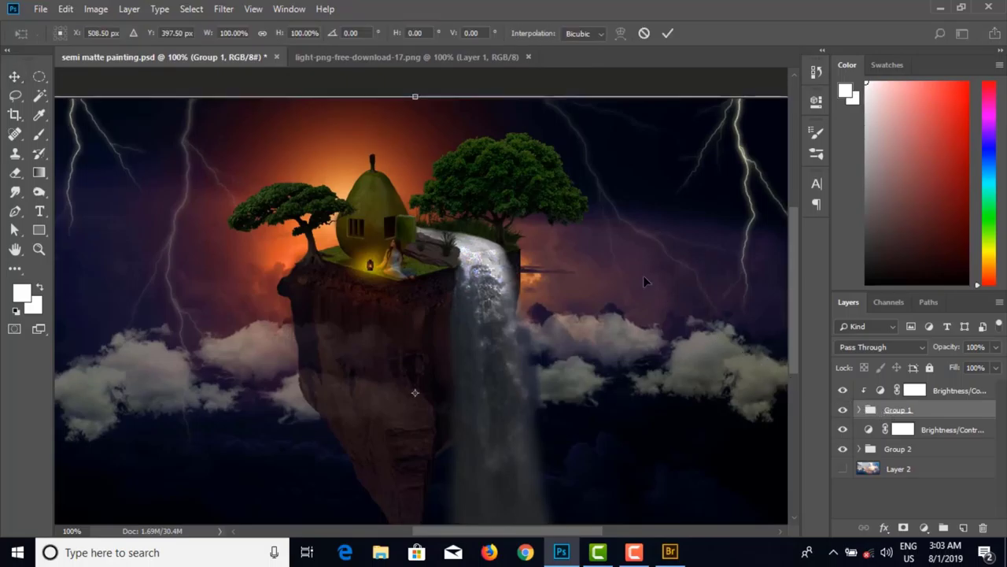
key("ctrl+minus")
key("ctrl+minus")
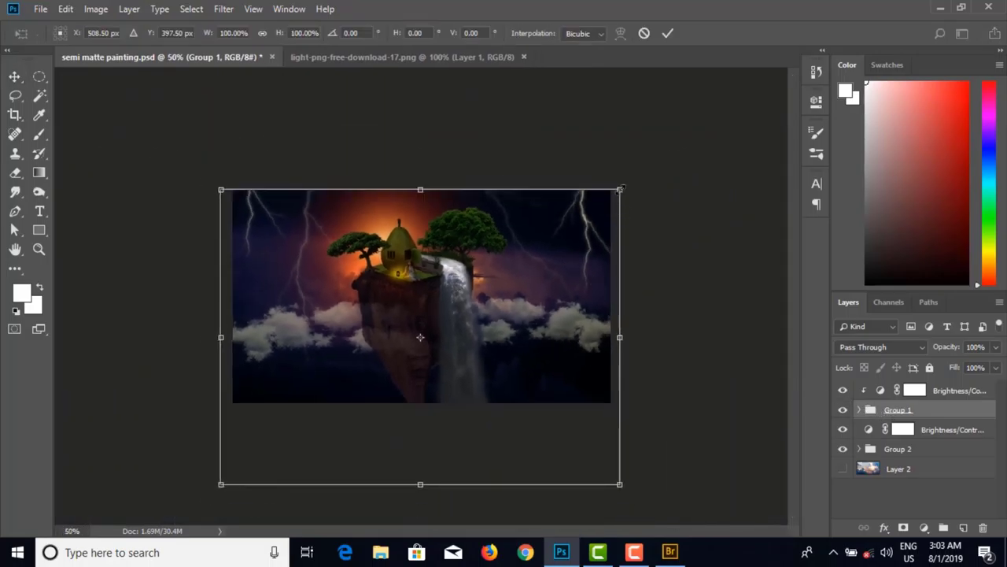
left_click_drag(620, 189, 591, 211)
left_click_drag(413, 314, 407, 297)
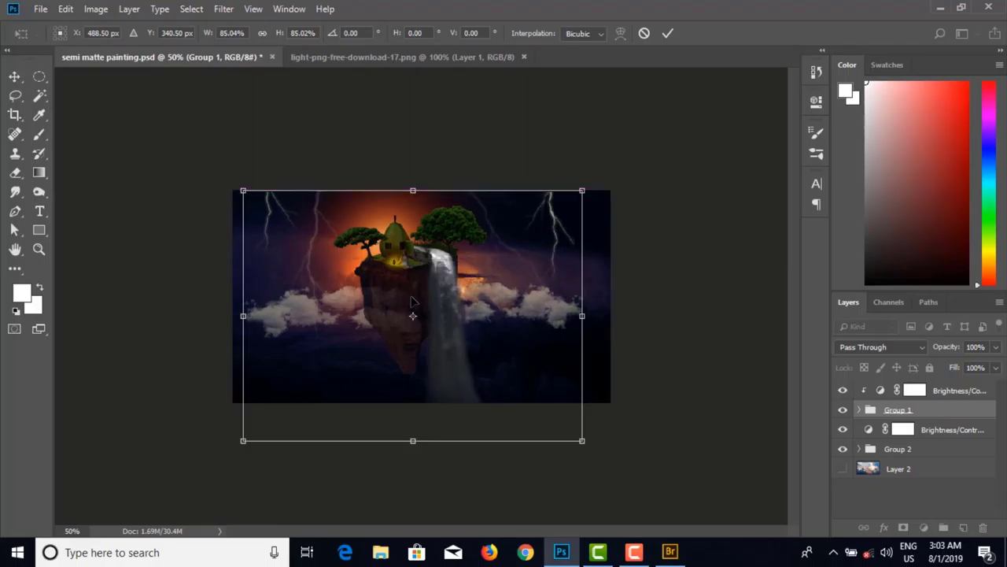
key("Return")
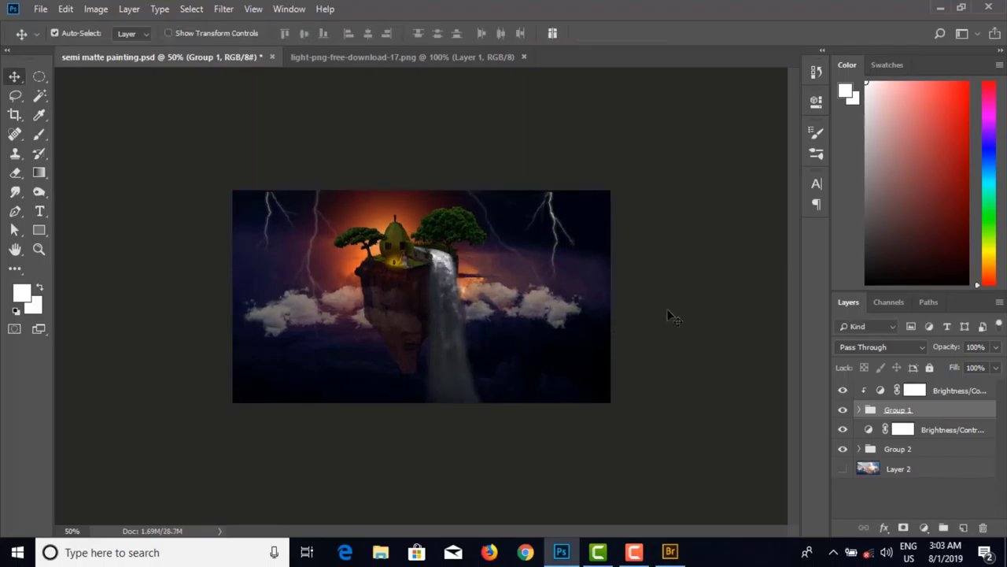
left_click(649, 321)
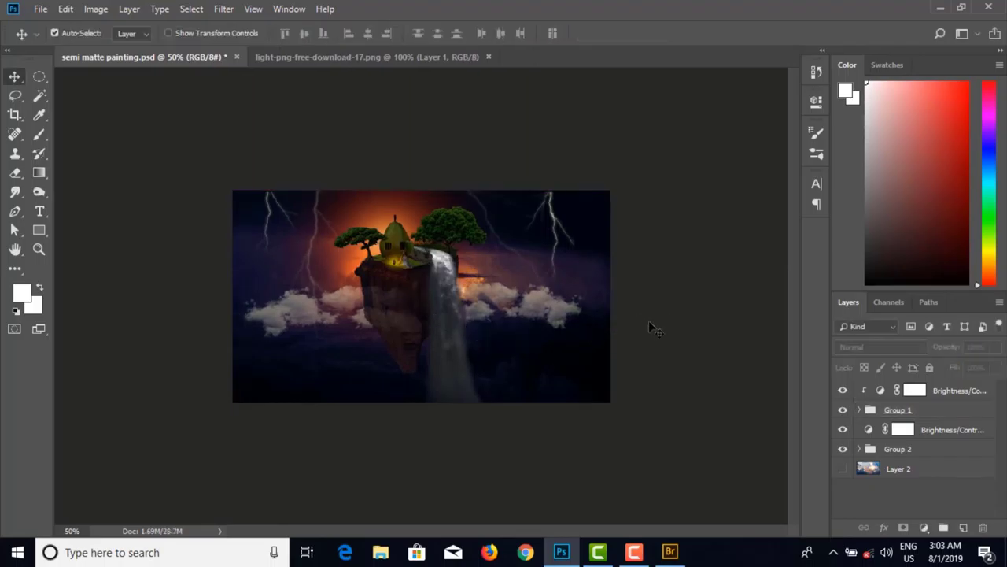
Step: Toggle Group 1's visibility to compare the painting with and without the island
left_click(842, 411)
left_click(842, 411)
left_click(842, 411)
left_click(842, 411)
Step: Move the Layer 32 orange glow down and to the left
left_click(890, 410)
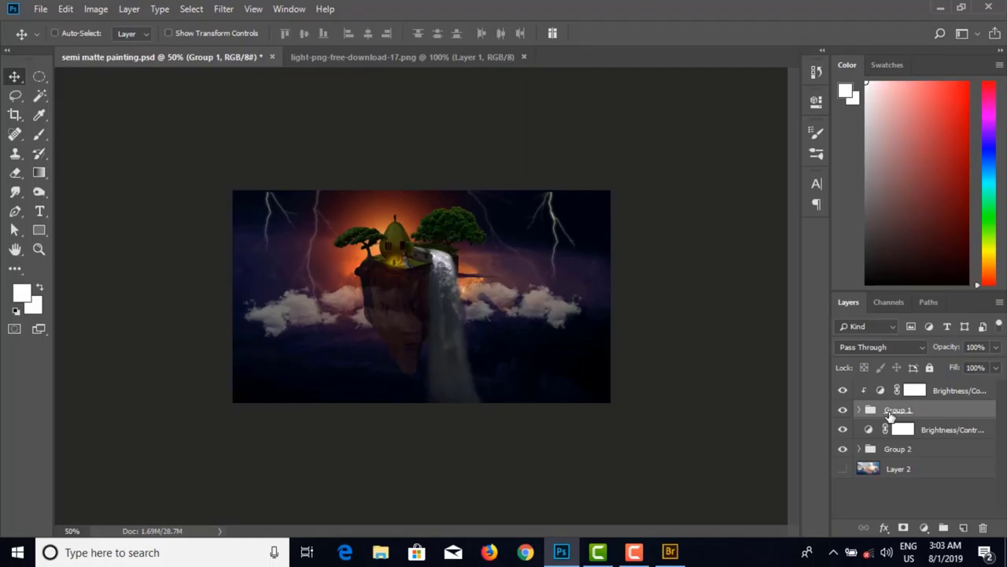
key("ctrl")
mouse_move(381, 223)
left_mouse_down()
mouse_move(360, 206)
mouse_move(327, 247)
mouse_move(387, 240)
left_mouse_up()
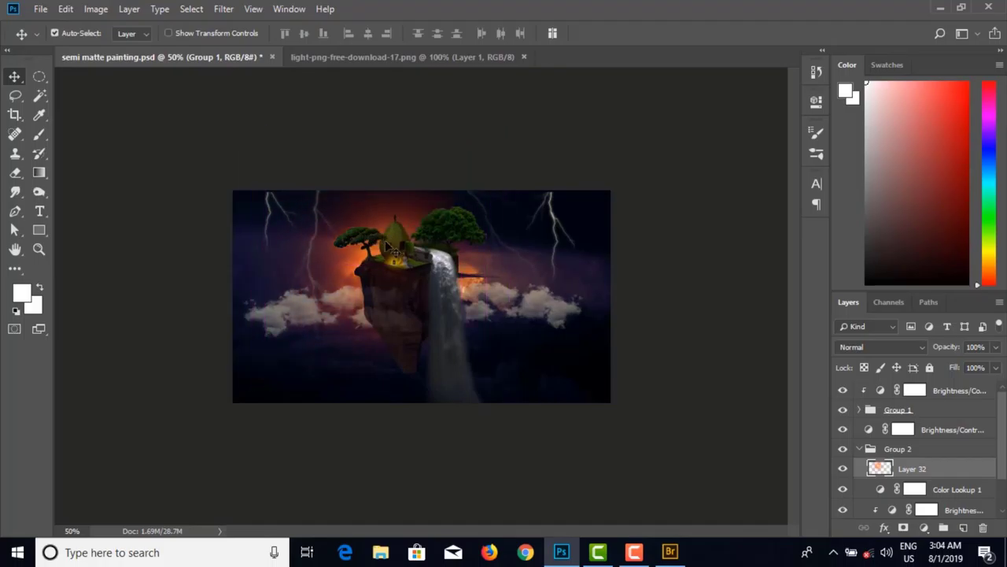
Step: Transform Group 1 again to shift it slightly right, then return to 100% zoom
left_click(861, 449)
left_click(912, 411)
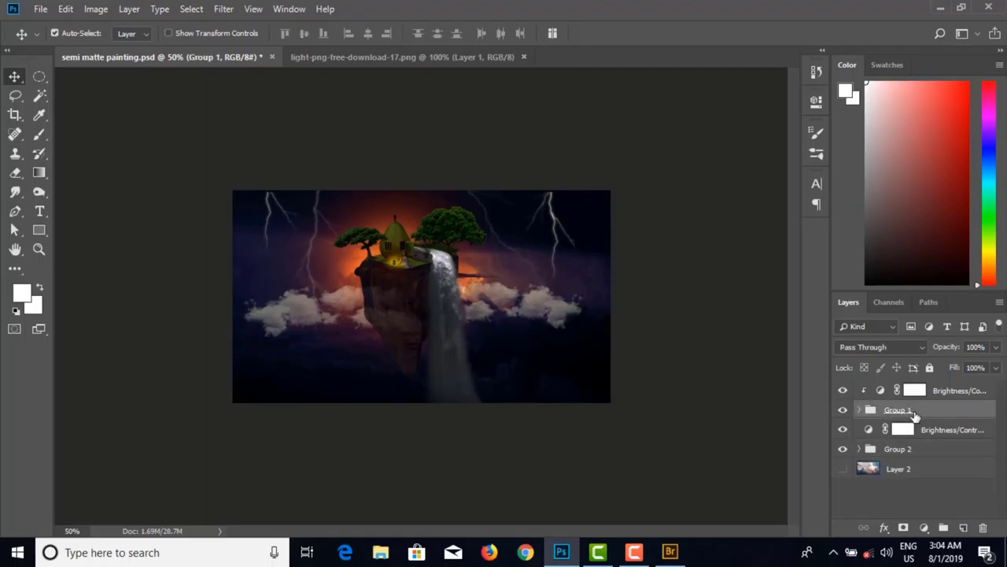
key("ctrl+t")
left_click_drag(396, 300, 417, 301)
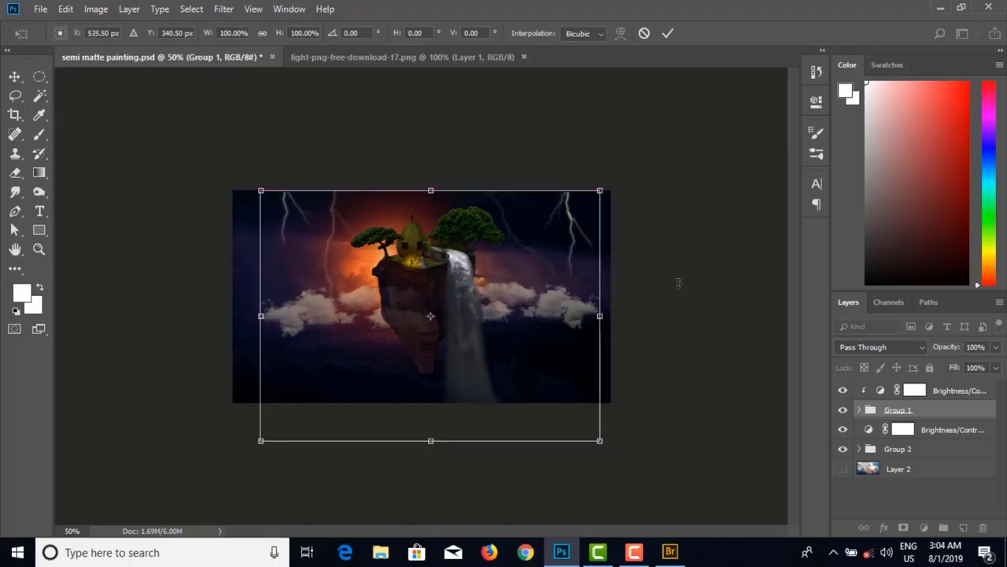
key("Return")
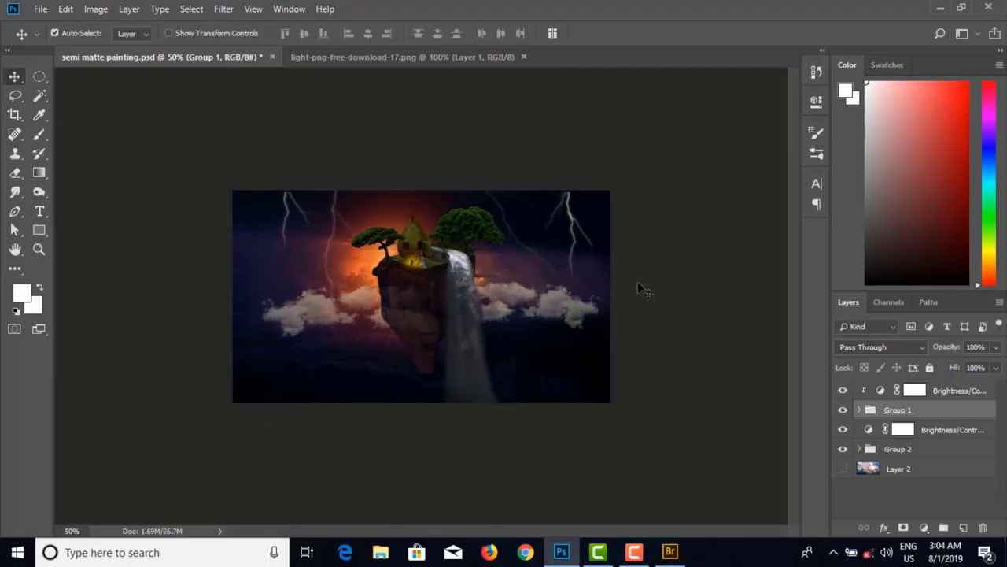
key("ctrl+plus")
key("ctrl+plus")
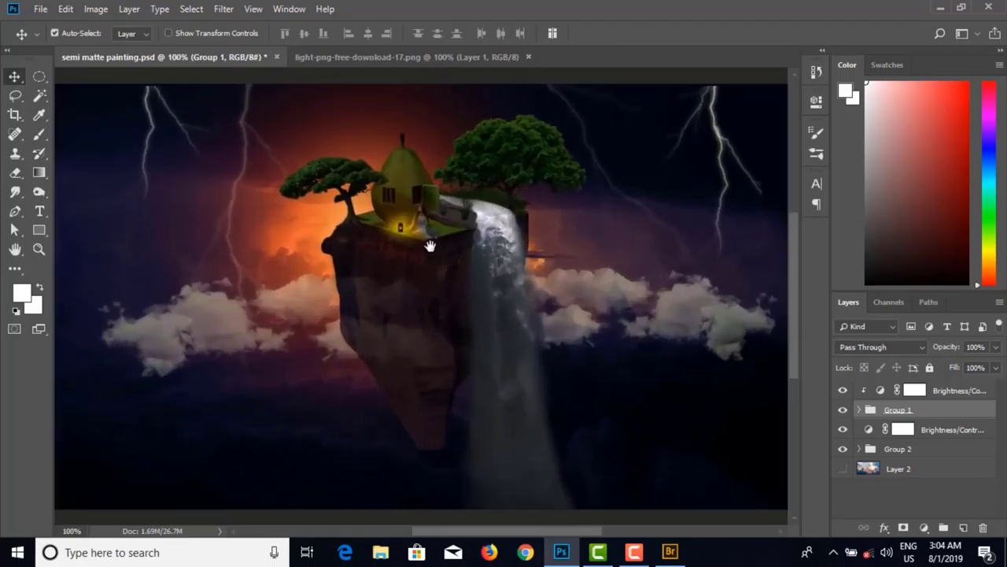
mouse_move(430, 246)
left_mouse_down()
mouse_move(422, 289)
mouse_move(407, 254)
mouse_move(420, 268)
mouse_move(418, 241)
left_mouse_up()
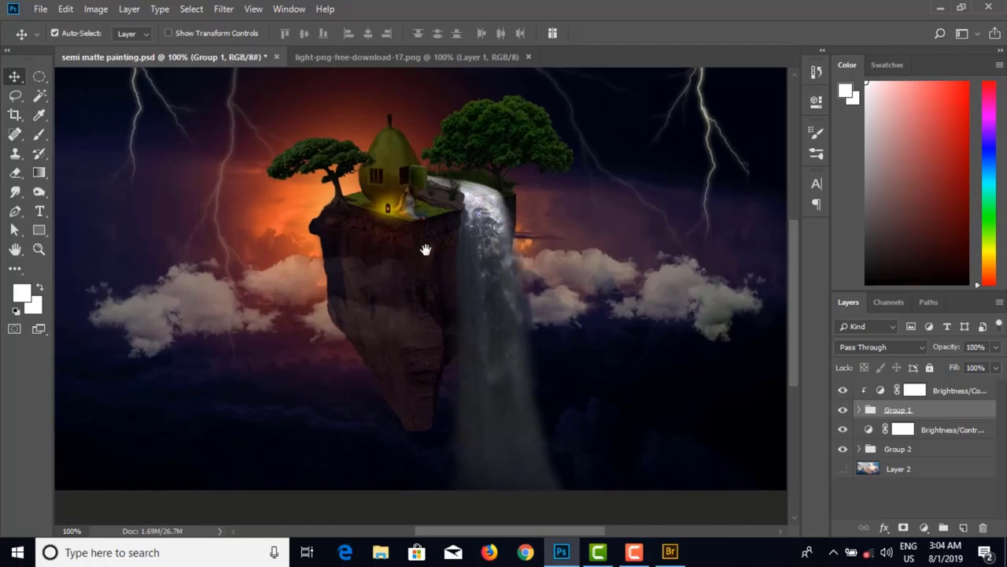
Step: Toggle Layer 31 copy's visibility to check its effect on the painting
left_click(674, 294)
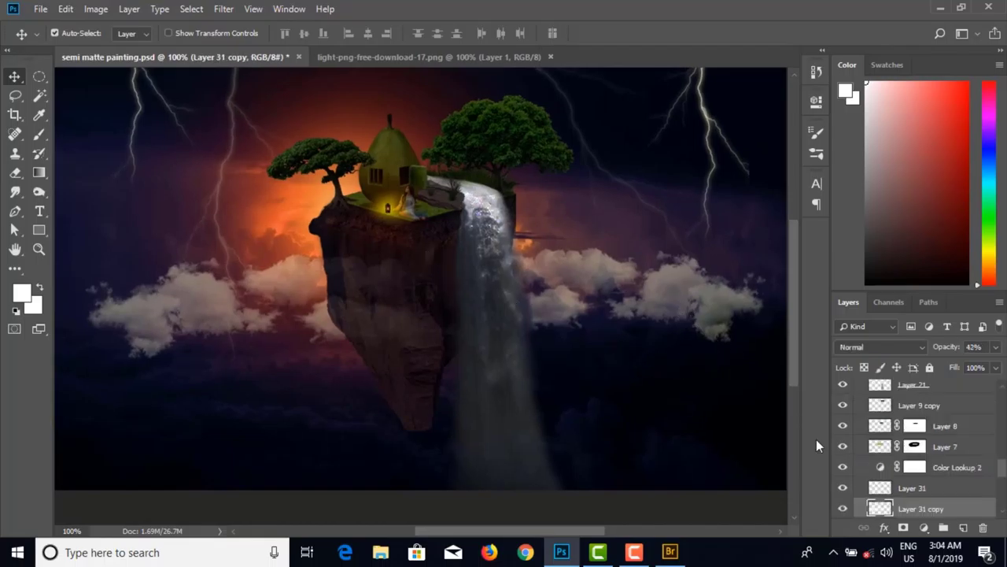
left_click(842, 510)
left_click(843, 510)
left_click(843, 510)
left_click(843, 510)
Step: Drag Layer 31 copy up above Layer 8 in the layer stack
key("ctrl")
key("ctrl")
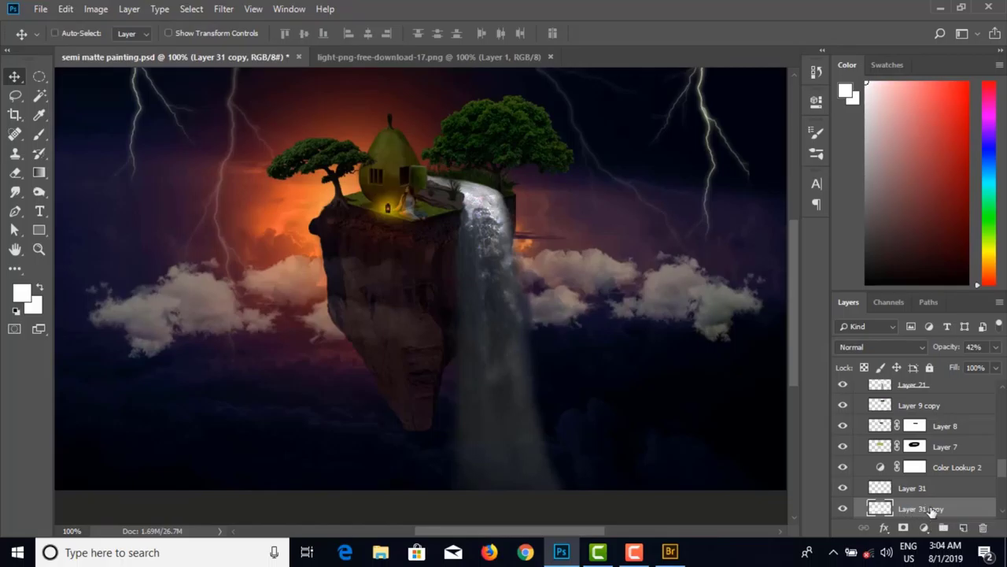
left_click_drag(933, 512, 919, 418)
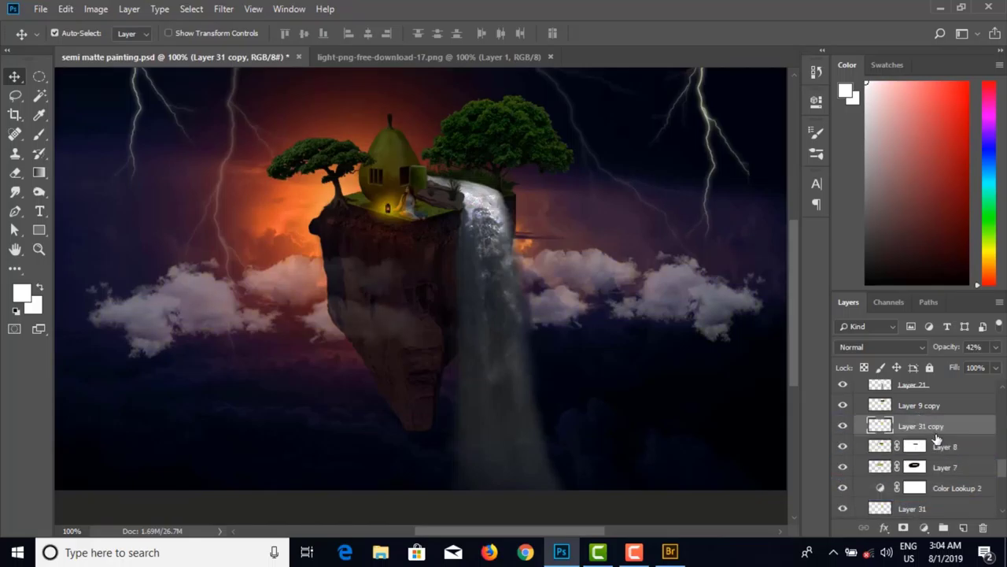
scroll(935, 436, "up", 3)
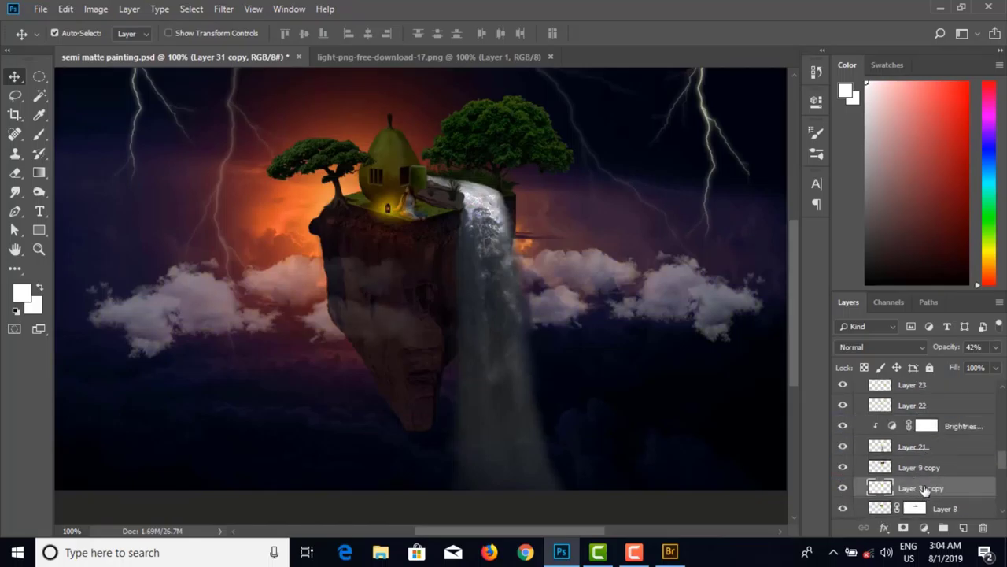
scroll(928, 489, "down", 8)
scroll(929, 489, "up", 2)
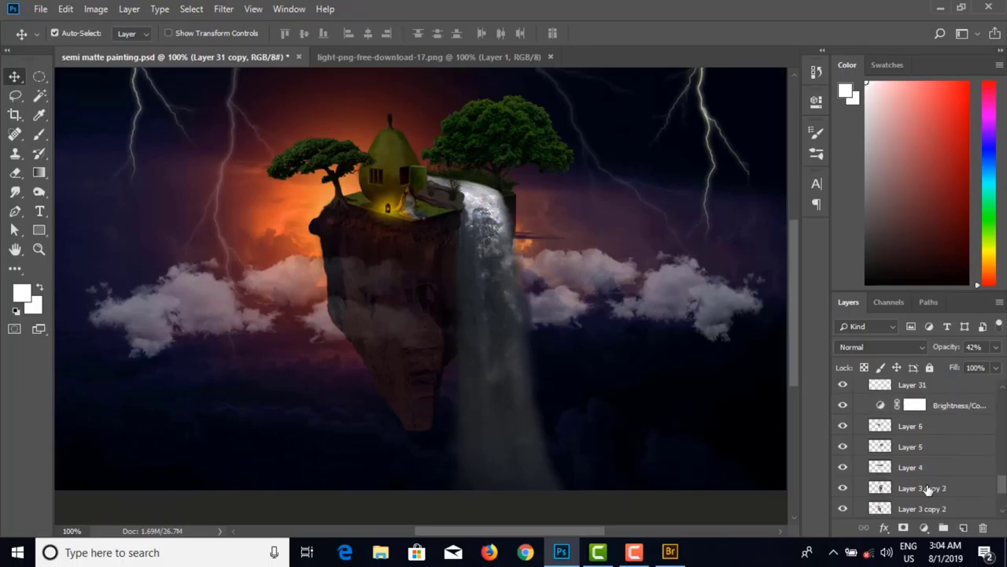
scroll(933, 431, "up", 3)
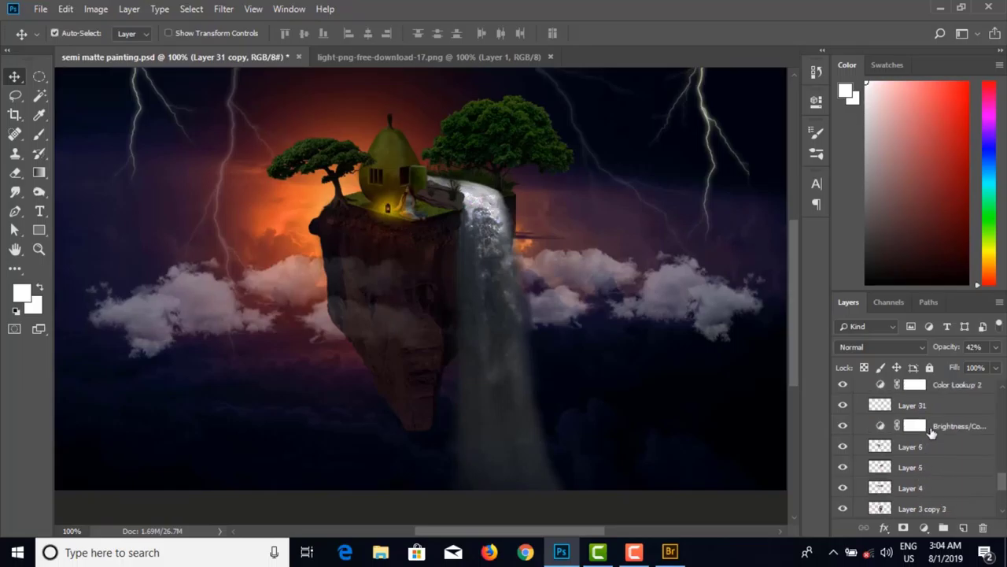
scroll(932, 431, "down", 1)
scroll(933, 431, "up", 1)
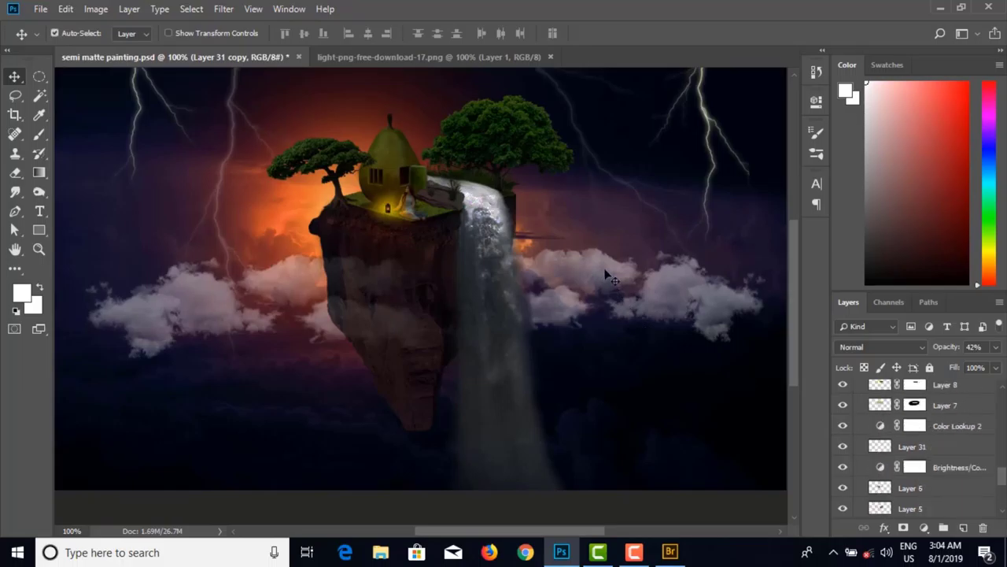
scroll(905, 440, "up", 3)
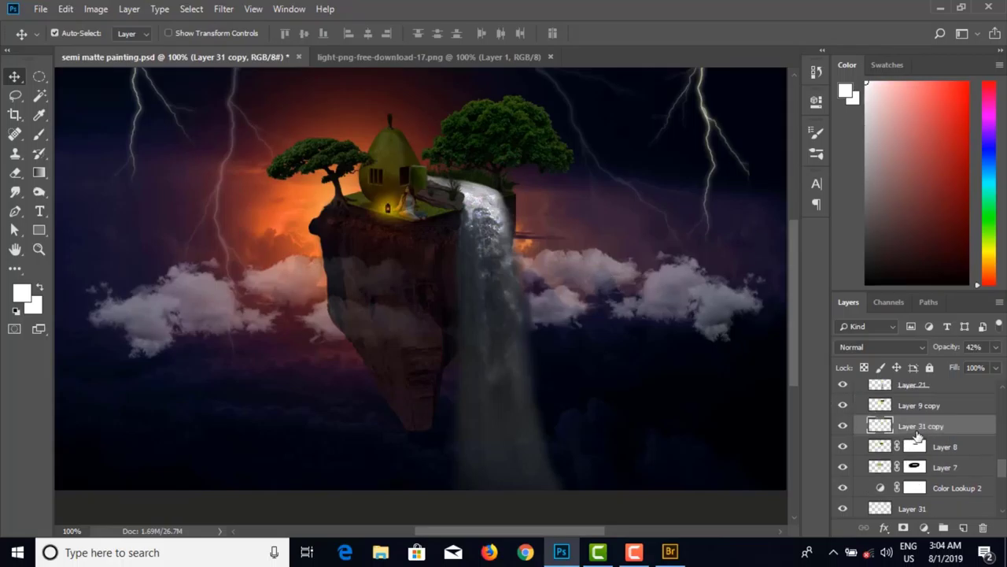
Step: Restack Layer 31 copy so it sits just below Layer 21
key("ctrl+bracketleft")
key("ctrl+bracketleft")
key("ctrl+bracketleft")
key("ctrl+bracketleft")
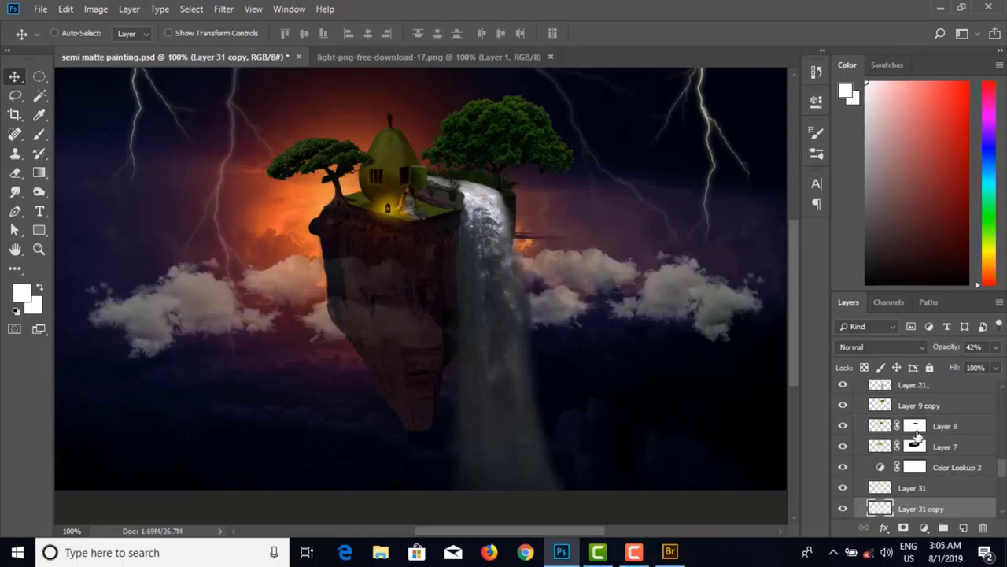
key("ctrl+bracketleft")
key("ctrl+bracketleft")
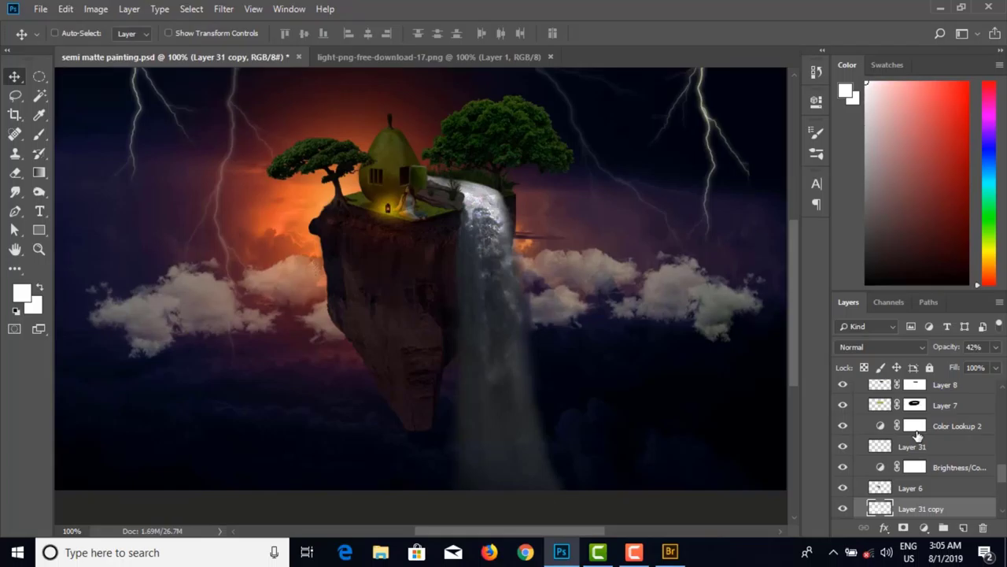
key("ctrl+bracketright")
key("ctrl+bracketright")
key("ctrl+bracketright")
key("ctrl+bracketright")
key("ctrl+bracketright")
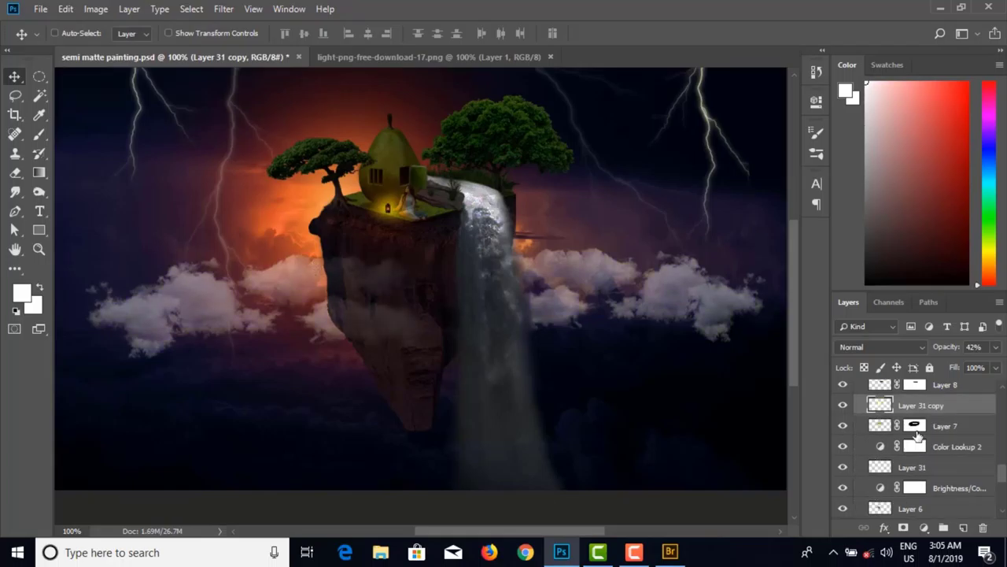
key("ctrl+bracketright")
key("ctrl+bracketright")
key("ctrl+bracketright")
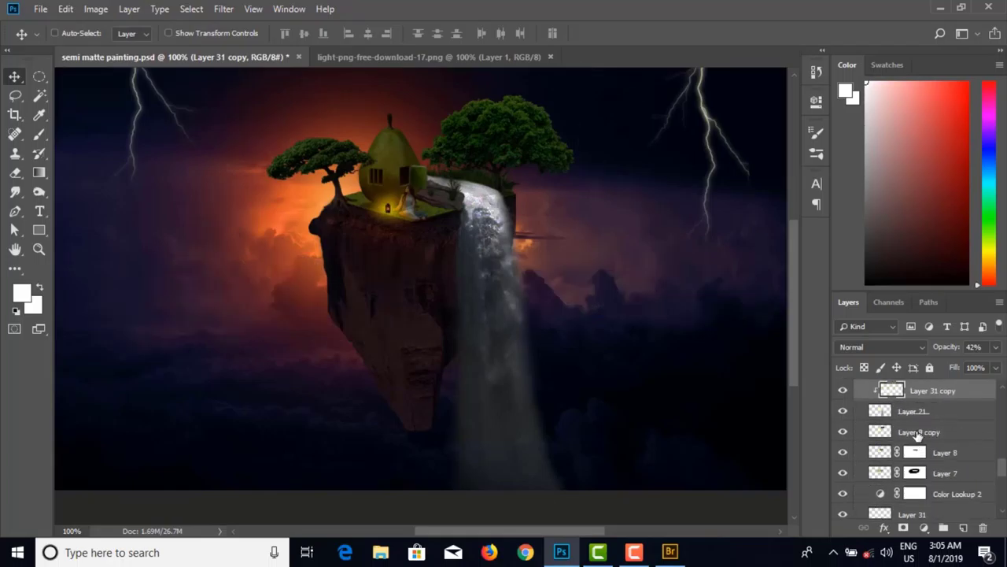
key("ctrl+bracketleft")
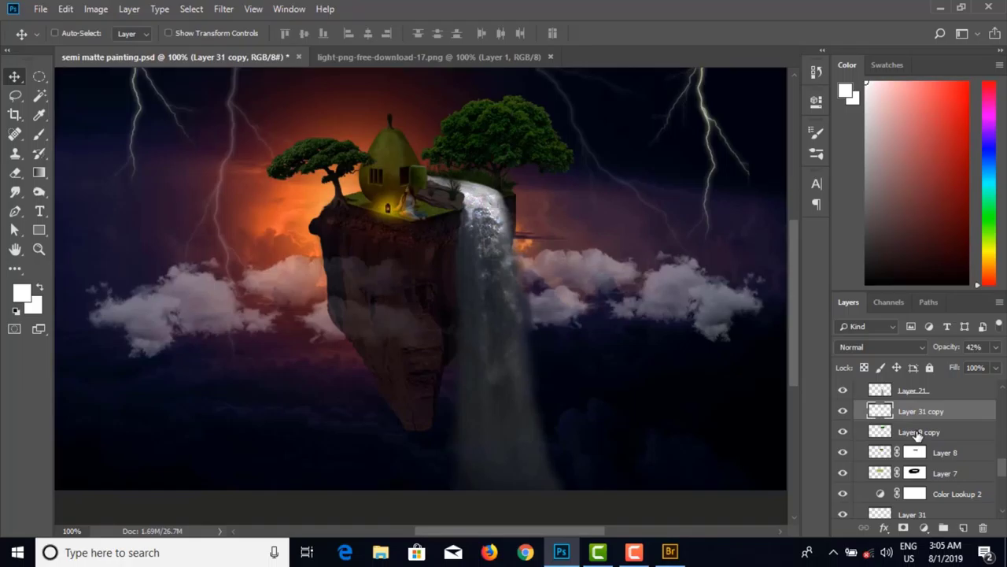
Step: Shift the Layer 31 lightning bolts slightly down and left, viewing the result at 100%
left_click(708, 122, "ctrl")
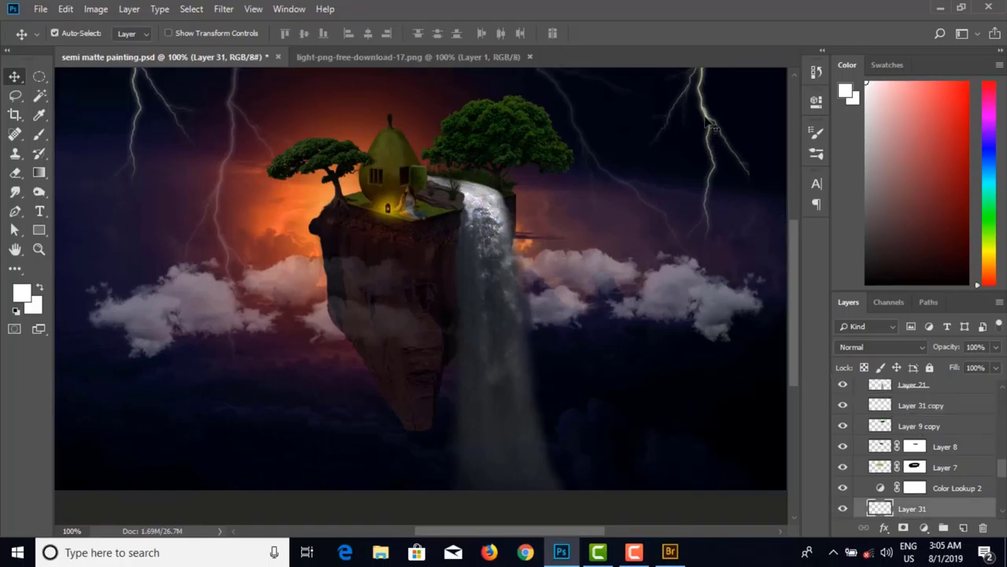
mouse_move(709, 125)
left_mouse_down()
mouse_move(697, 151)
mouse_move(713, 131)
left_mouse_up()
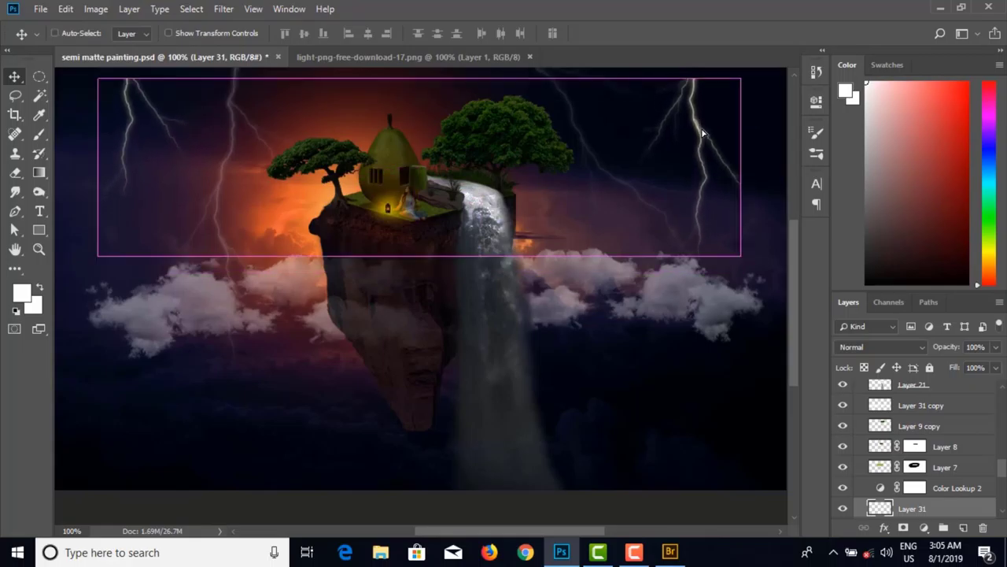
mouse_move(235, 135)
left_mouse_down()
mouse_move(232, 158)
mouse_move(234, 123)
left_mouse_up()
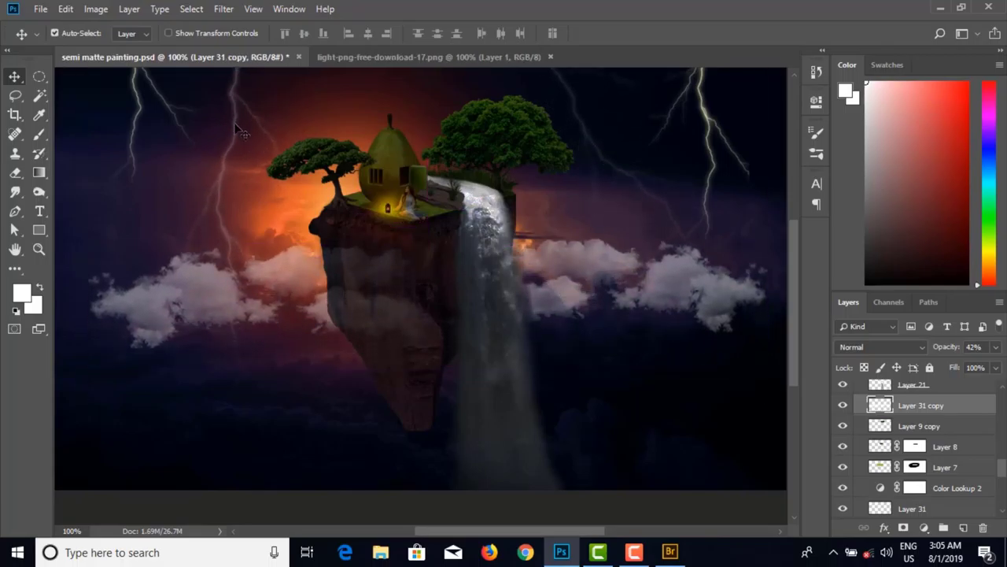
key("ctrl+z")
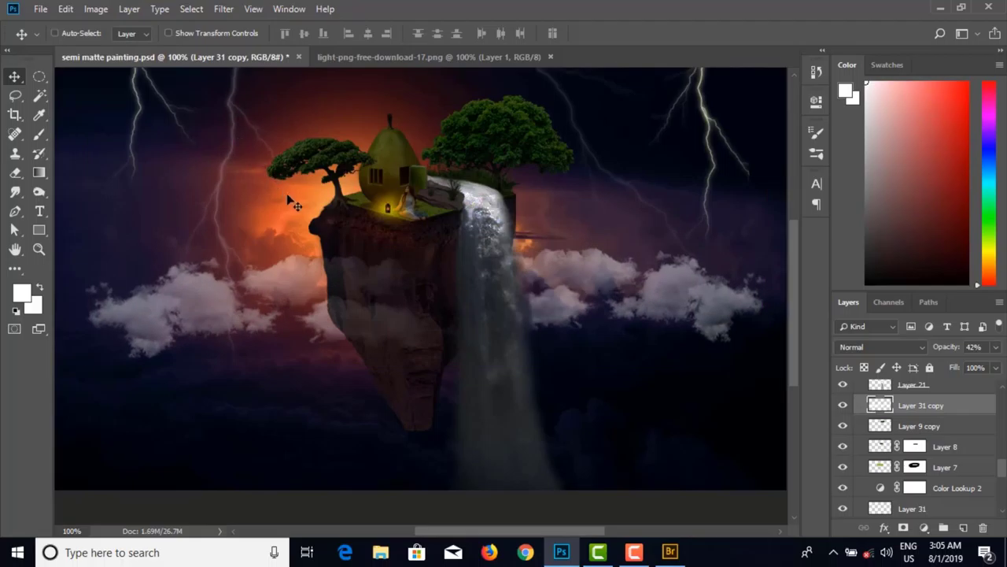
key("ctrl+minus")
key("ctrl+minus")
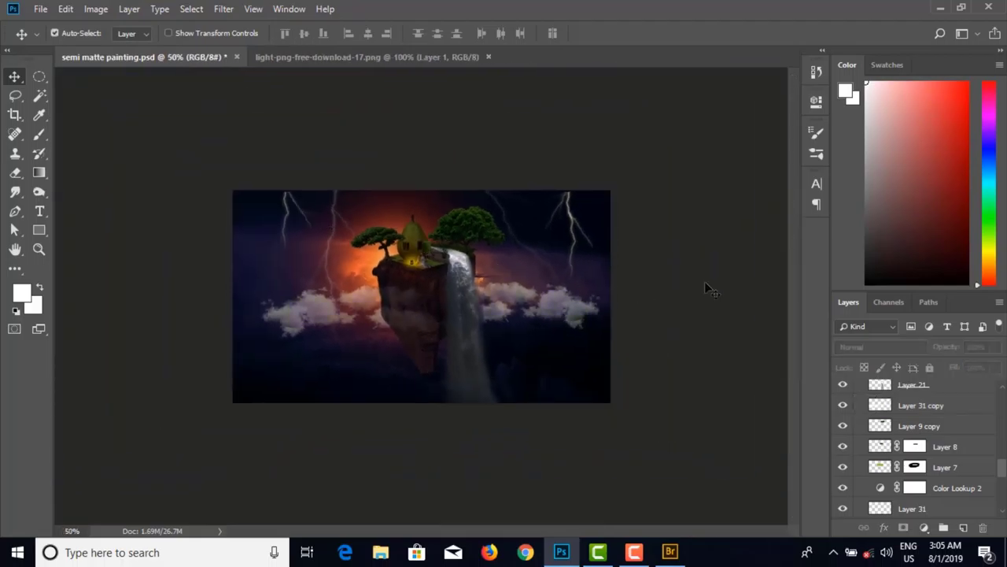
key("ctrl+plus")
key("ctrl+plus")
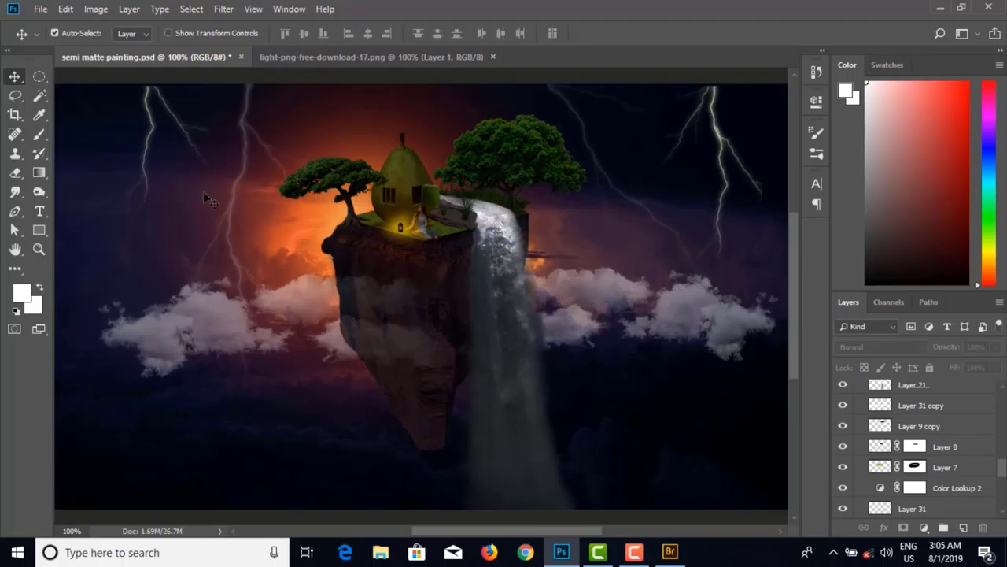
left_click(36, 139)
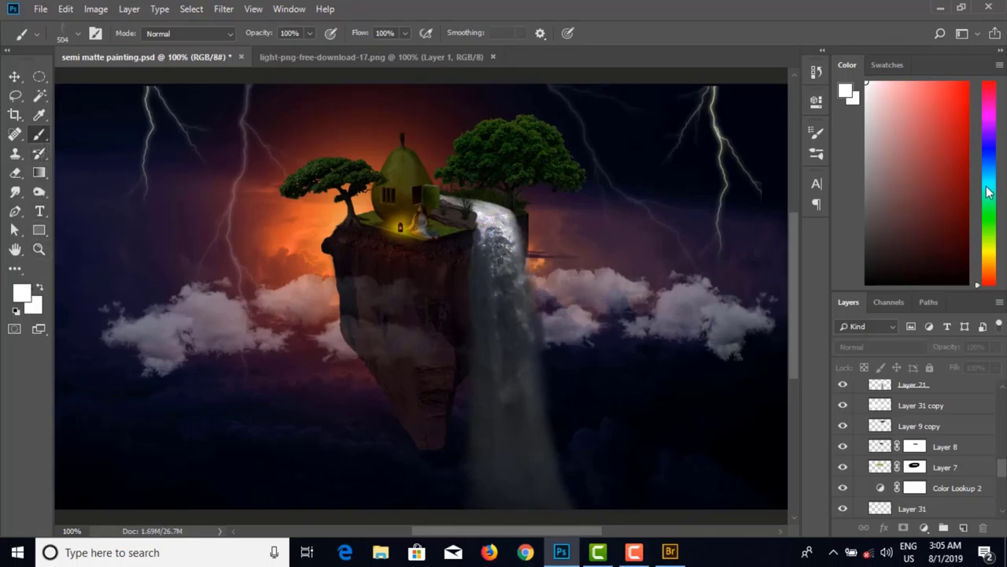
Step: Set the paint colour to bright yellow and choose the General Brushes Soft Round brush
left_click(996, 255)
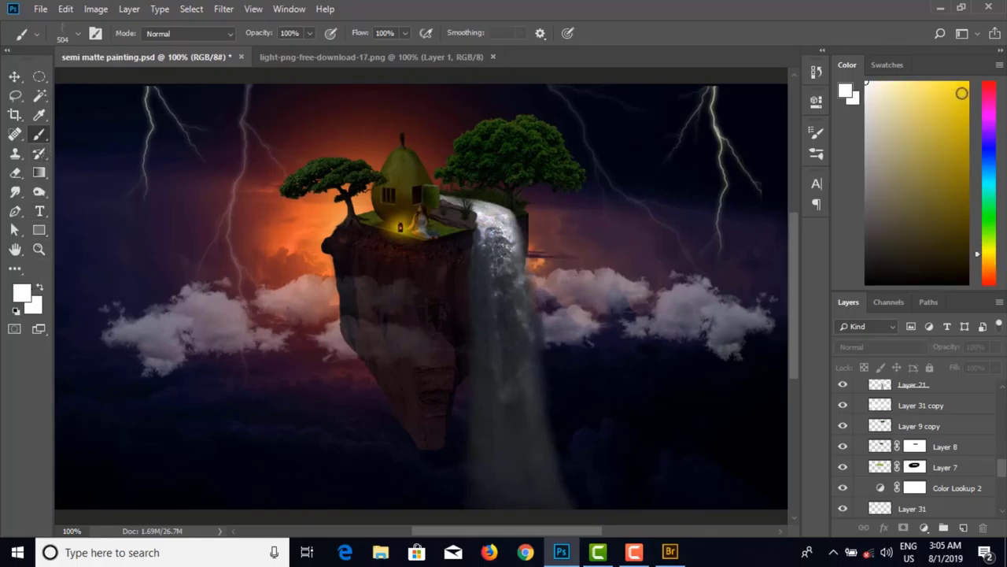
left_click(967, 82)
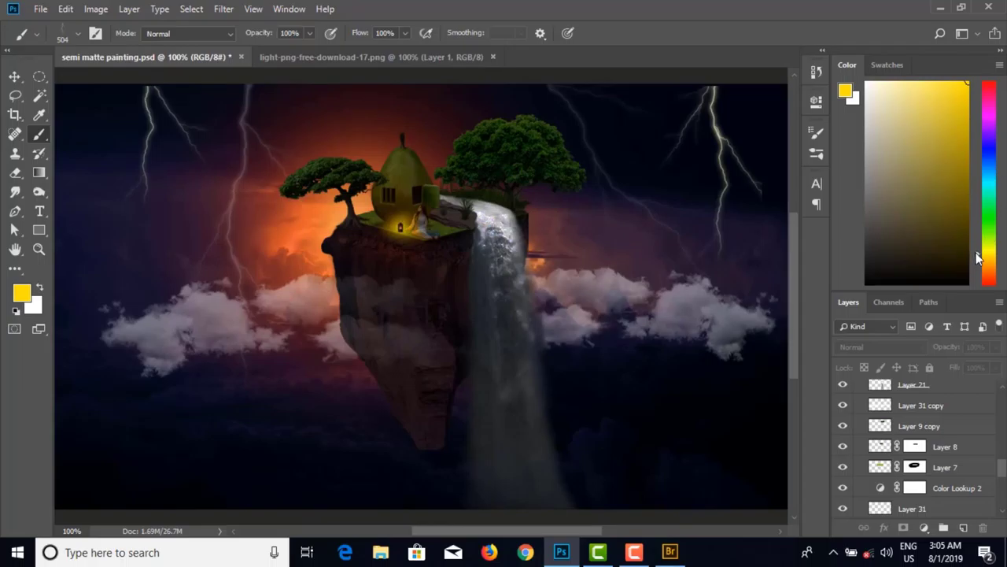
left_click(76, 33)
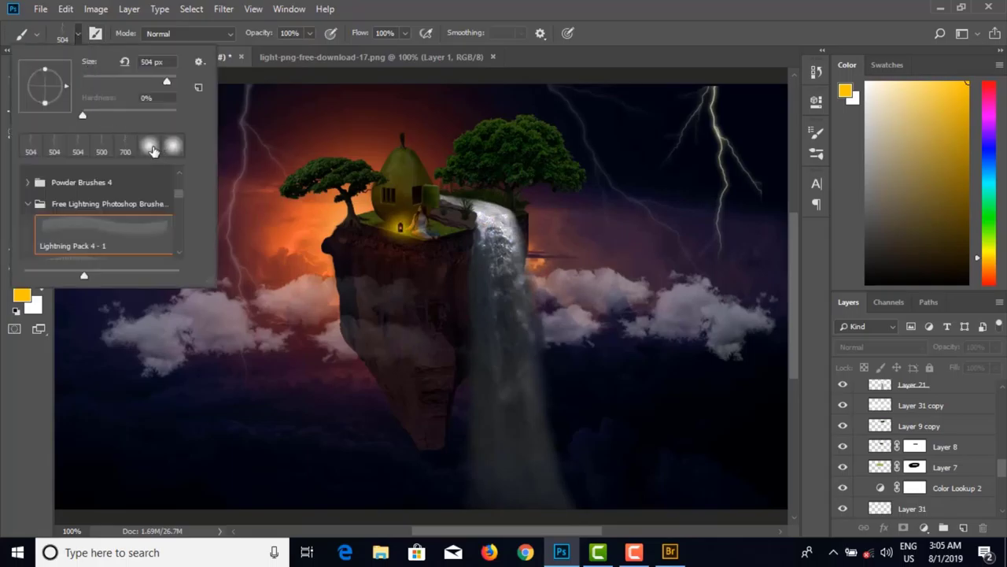
double_click(151, 148)
left_click(77, 33)
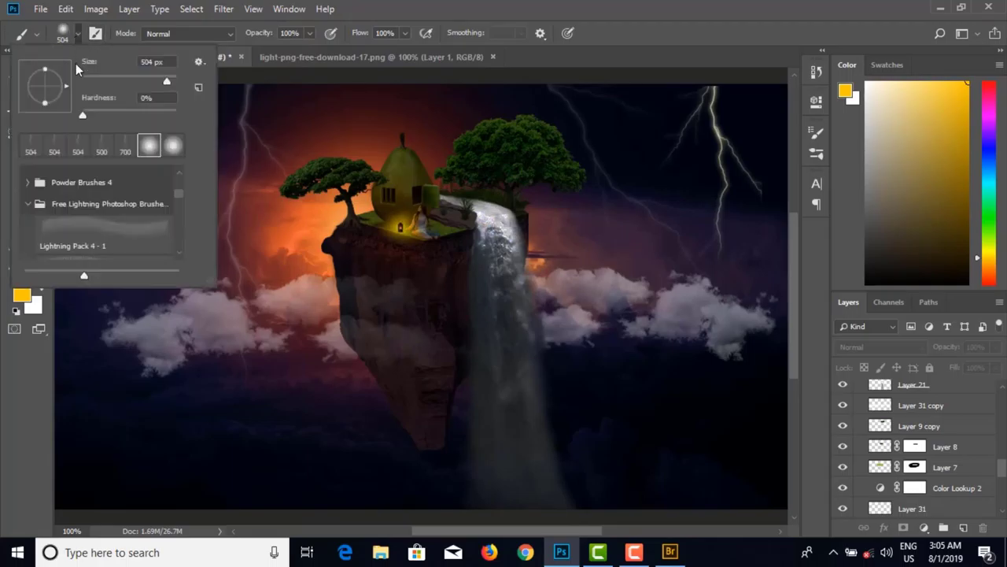
scroll(68, 188, "up", 3)
scroll(69, 187, "up", 5)
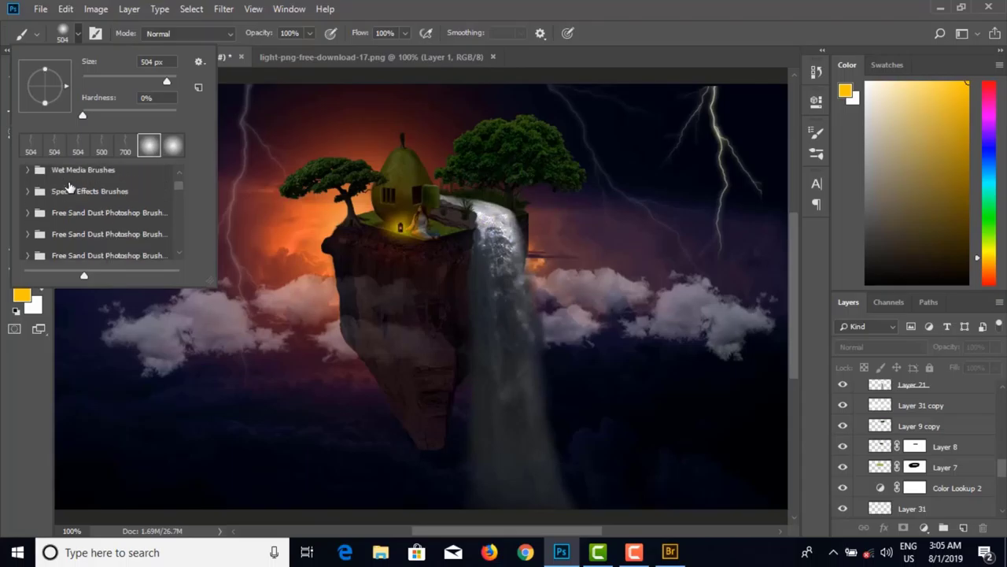
left_click(29, 176)
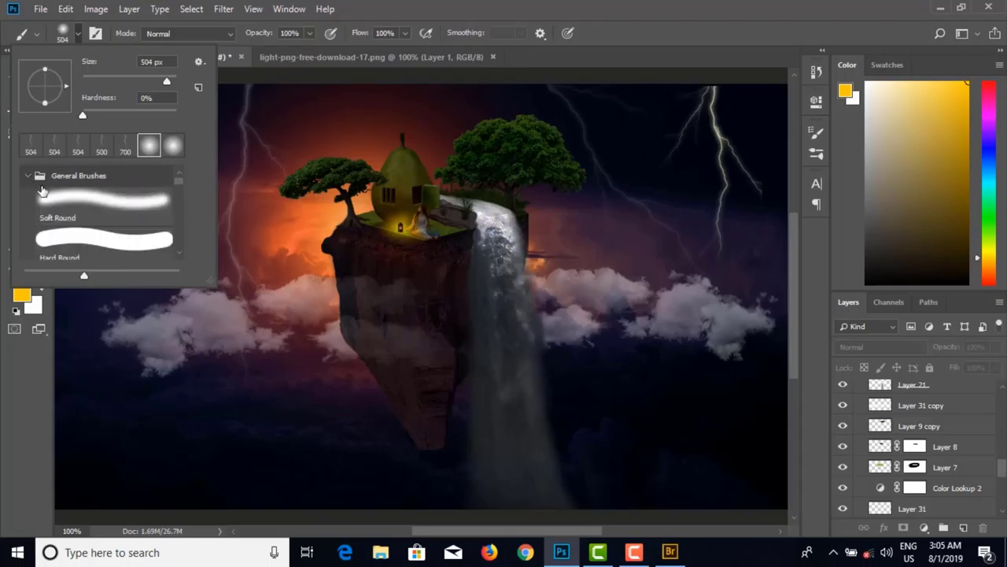
double_click(60, 198)
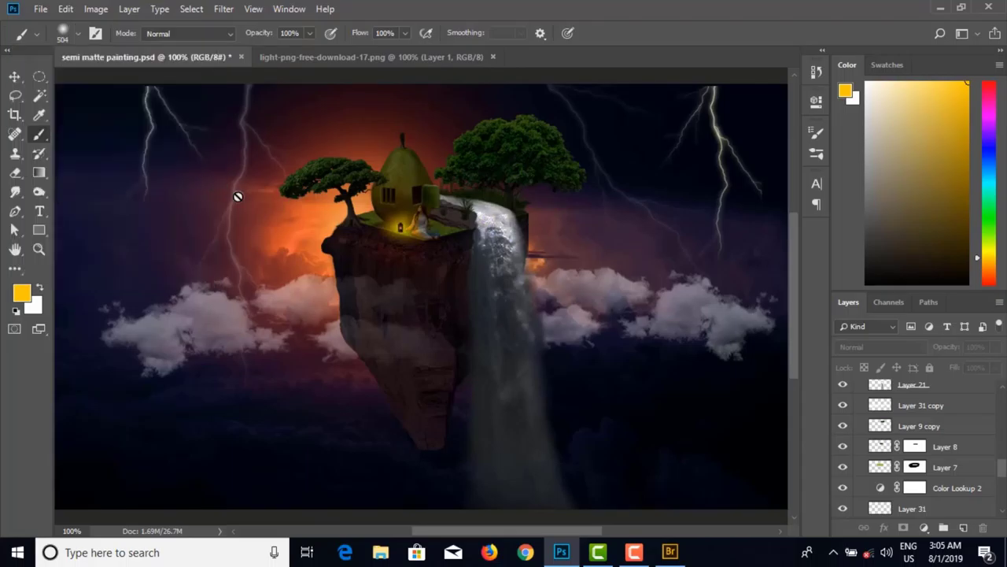
Step: Collapse Group 1 and add a new empty Layer 33 at the top of the stack
left_click_drag(1003, 470, 1003, 398)
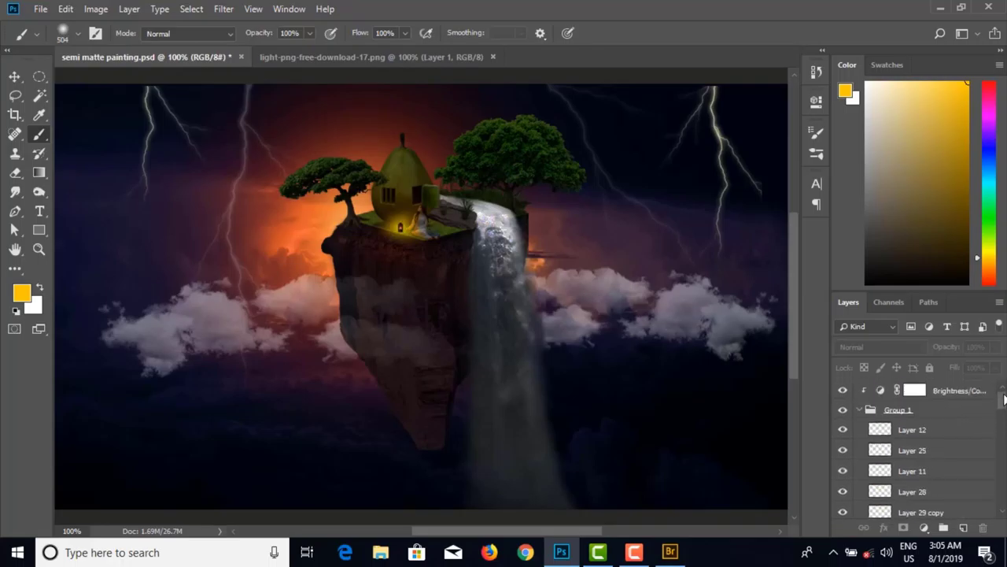
left_click(913, 411)
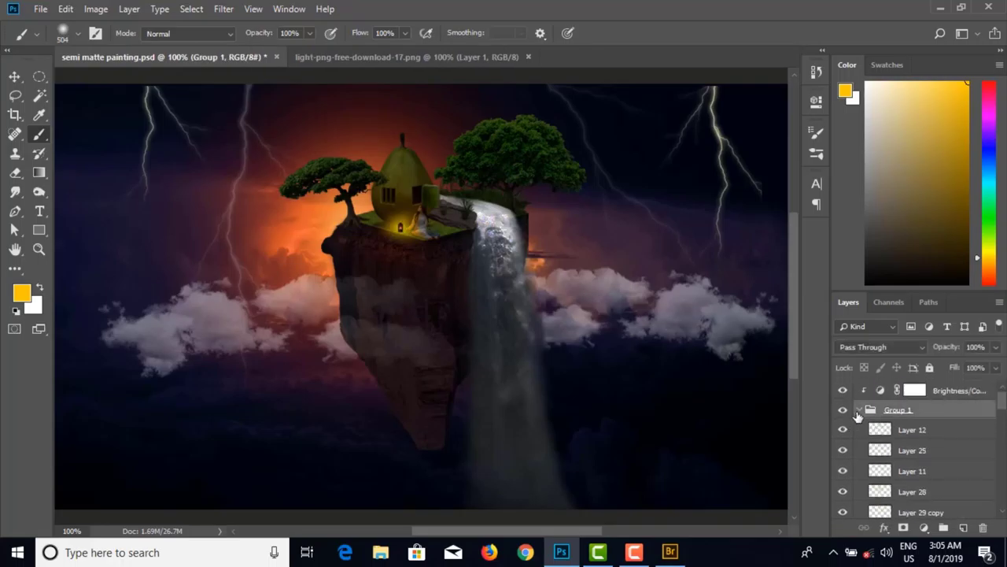
left_click(860, 410)
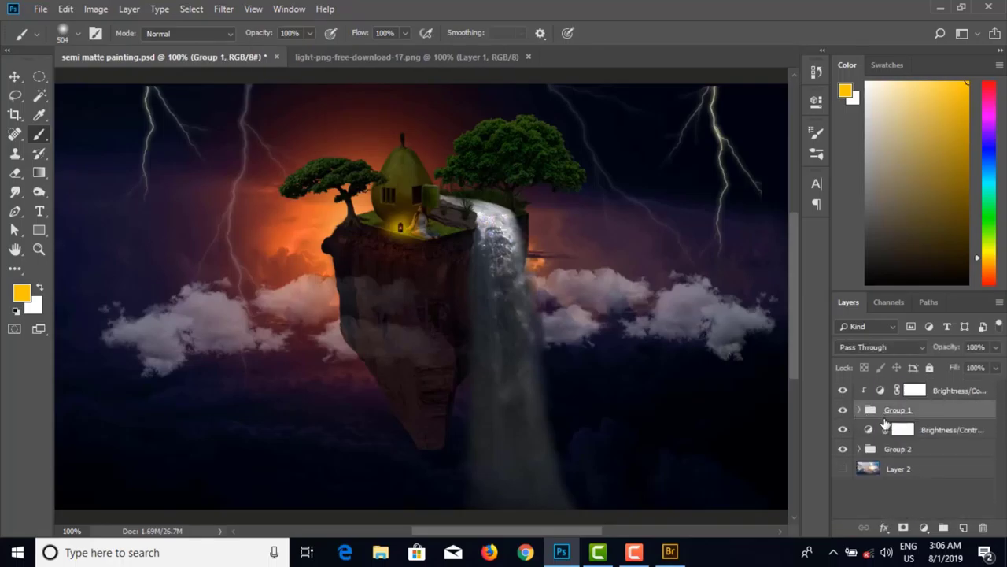
left_click(968, 390)
left_click(963, 527)
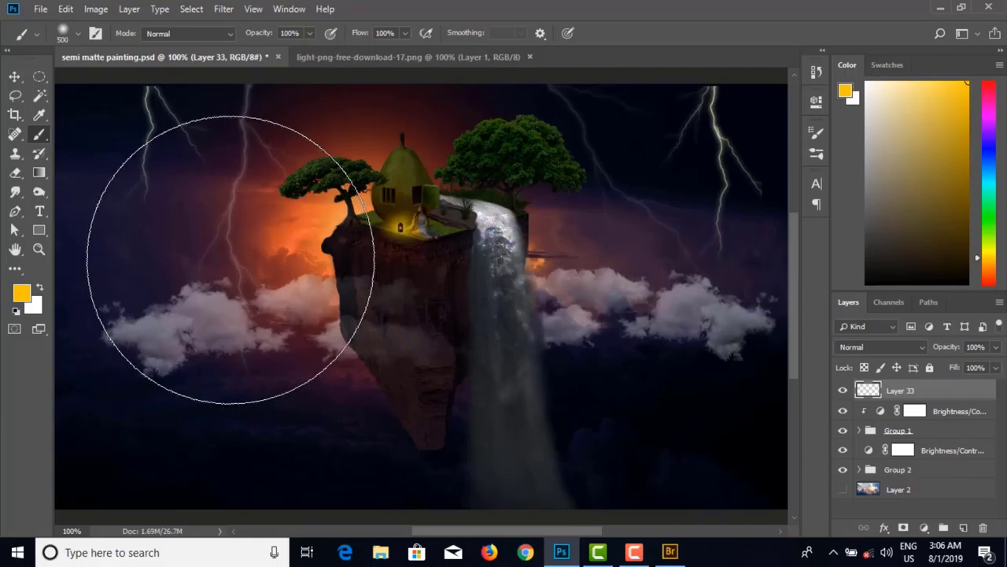
Step: Shrink the brush and dot yellow fireflies near the left tree, the sky and the big tree
key("bracketleft")
key("bracketleft")
key("bracketleft")
key("bracketleft")
key("bracketleft")
key("bracketleft")
key("bracketleft")
key("bracketleft")
key("bracketleft")
key("bracketleft")
left_click(169, 253)
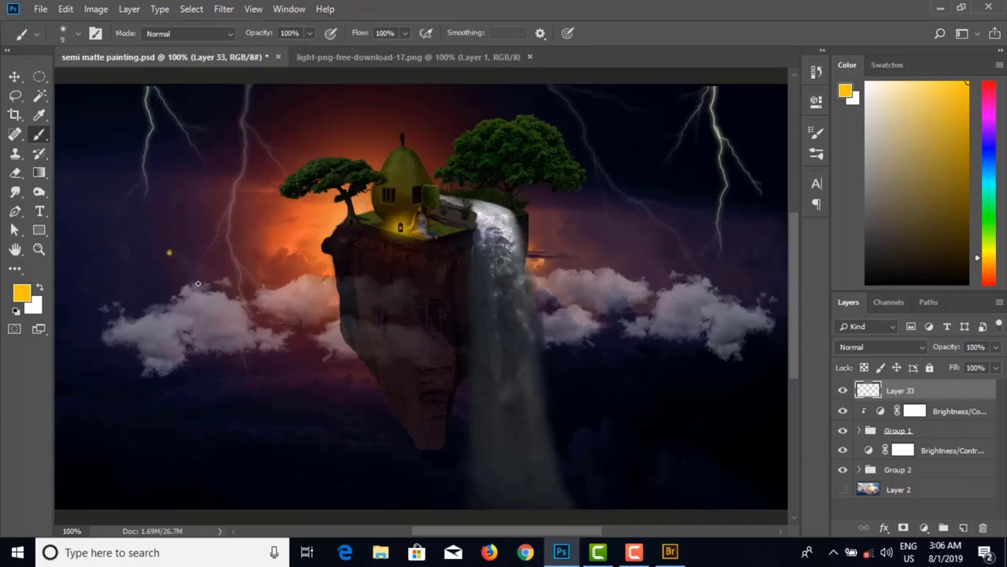
key("ctrl+z")
key("ctrl+minus")
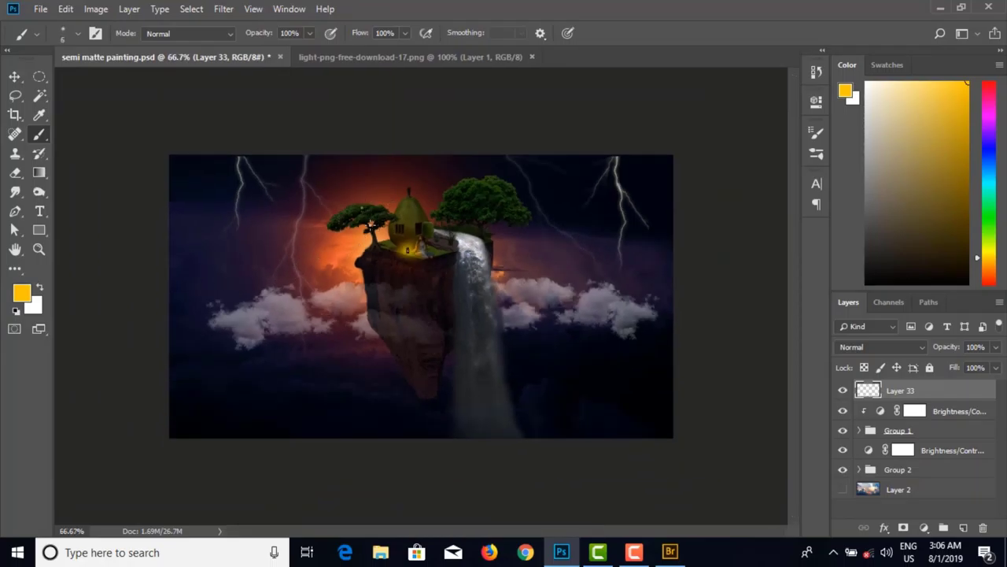
left_click(370, 225)
left_click(343, 236)
left_click(275, 270)
left_click(259, 248)
left_click(524, 227)
left_click(532, 240)
Step: With a smaller brush, scatter fireflies across the lower-right and upper-right sky
key("bracketleft")
left_click(606, 398)
left_click(633, 412)
left_click(643, 380)
left_click(652, 393)
left_click(658, 338)
left_click(574, 381)
left_click(564, 352)
left_click(649, 192)
left_click(599, 199)
left_click(646, 166)
Step: Add fireflies along the lower left and near the waterfall base, then preview full screen
left_click(188, 407)
left_click(205, 423)
left_click(245, 410)
left_click(381, 420)
left_click(429, 344)
key("bracketleft")
key("bracketleft")
key("f")
key("f")
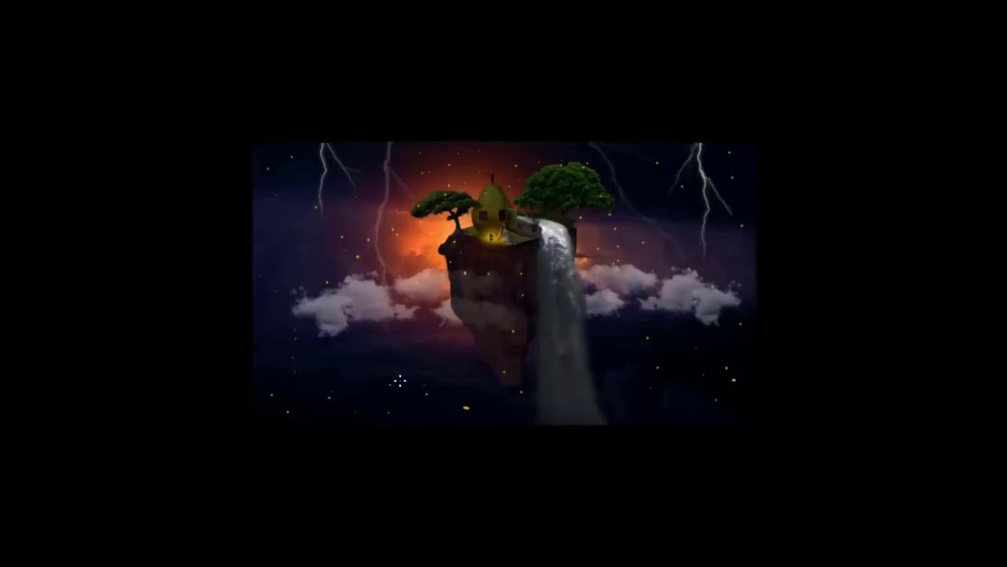
key("ctrl+plus")
key("ctrl+plus")
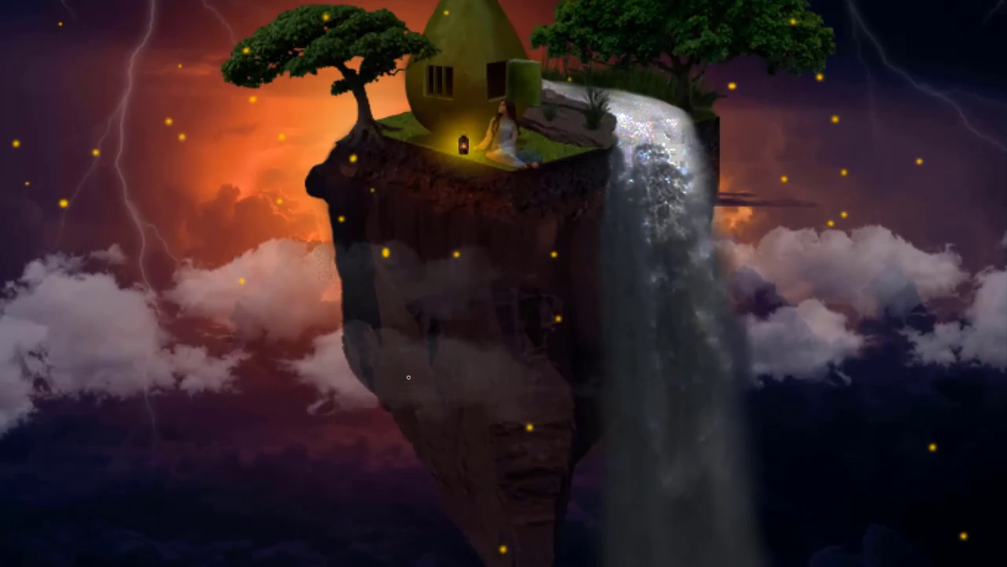
key("ctrl+minus")
key("ctrl+minus")
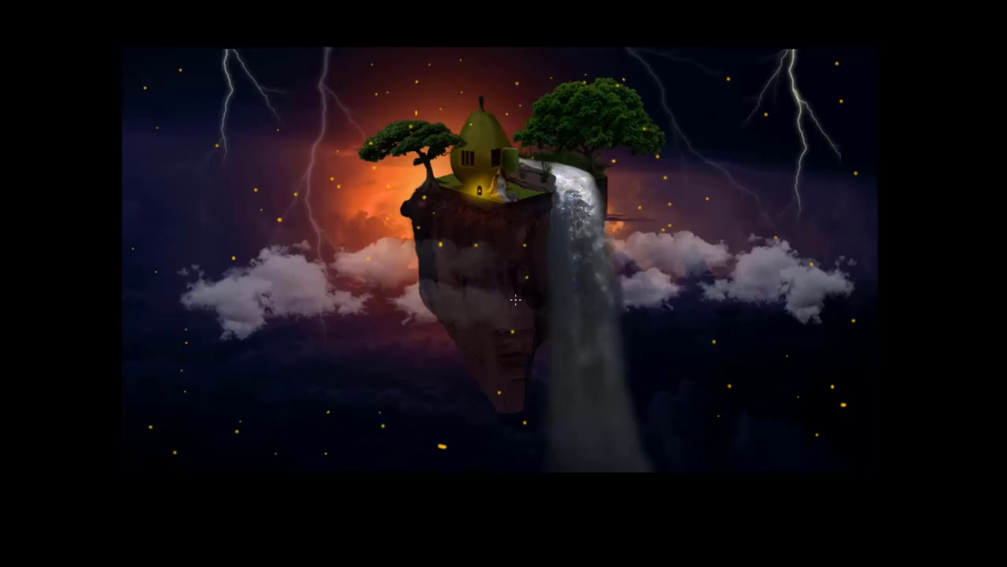
key("ctrl+minus")
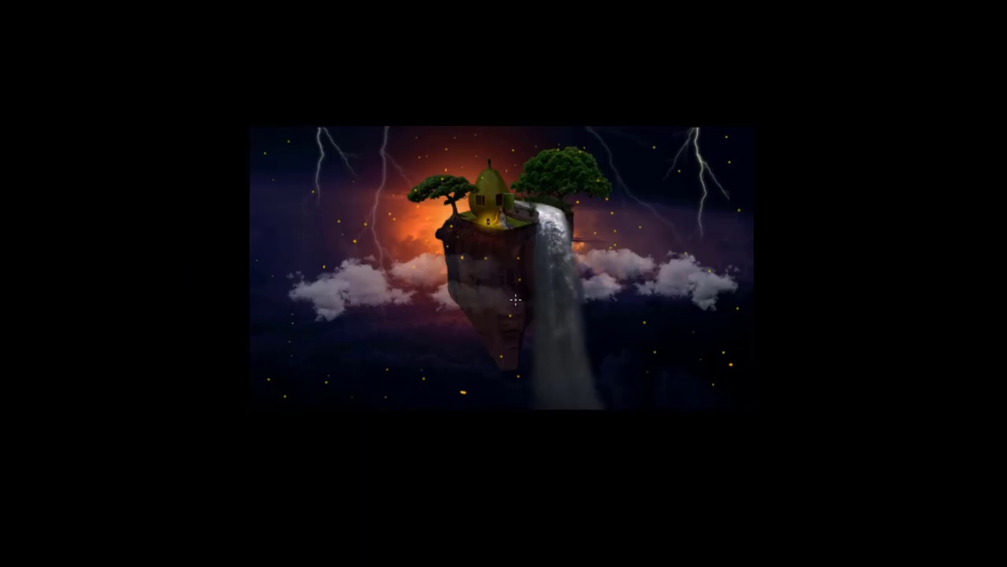
key("ctrl+plus")
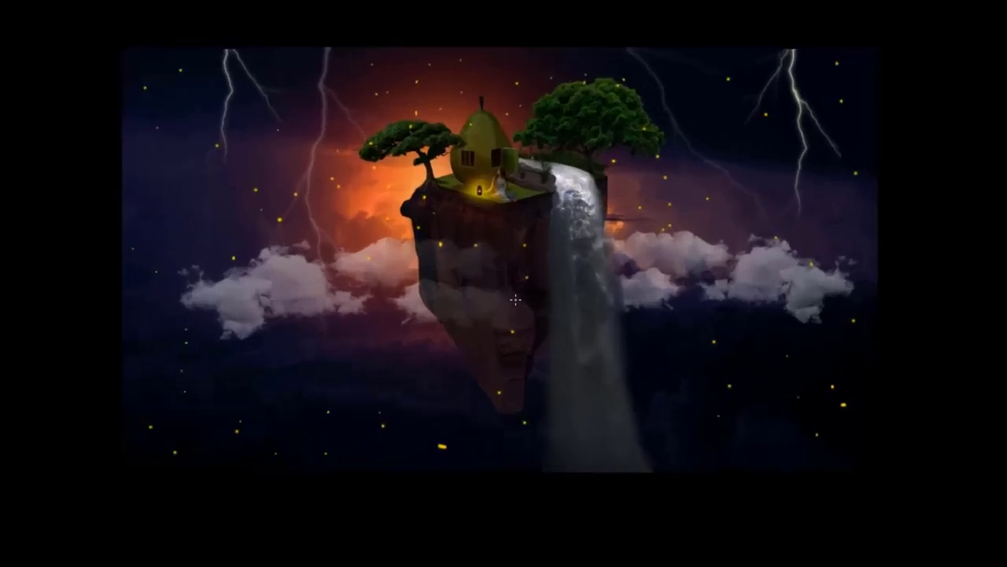
key("f")
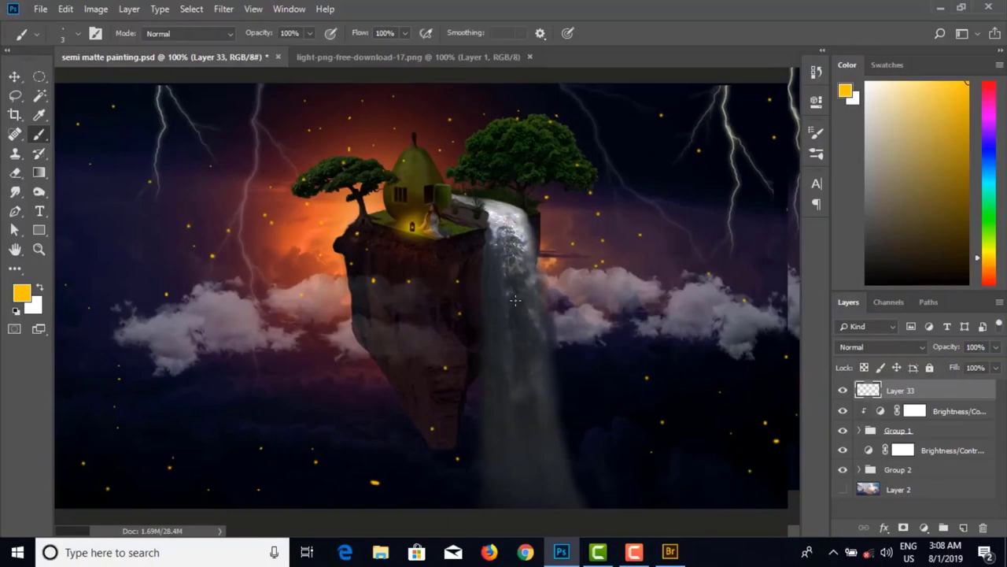
left_click(638, 556)
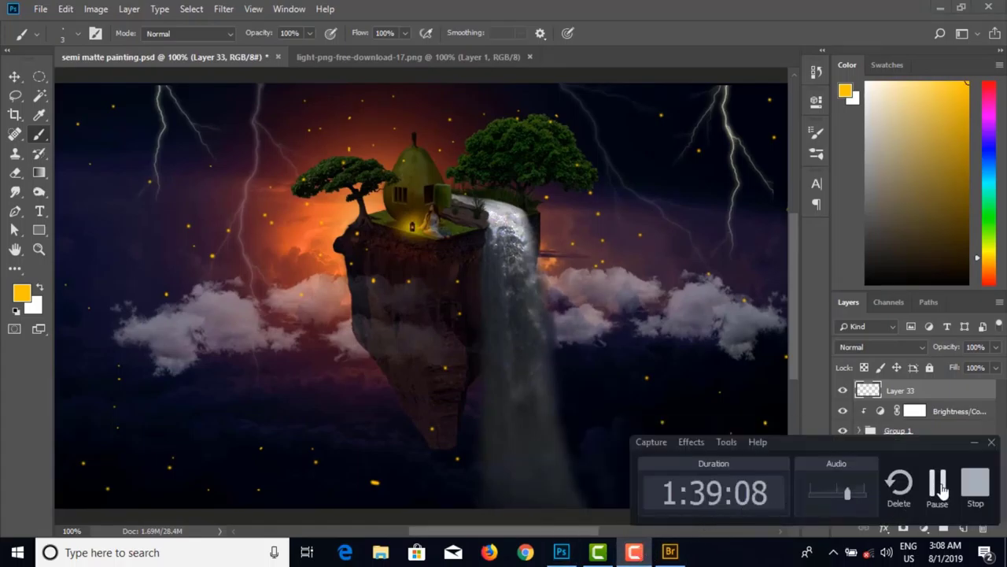